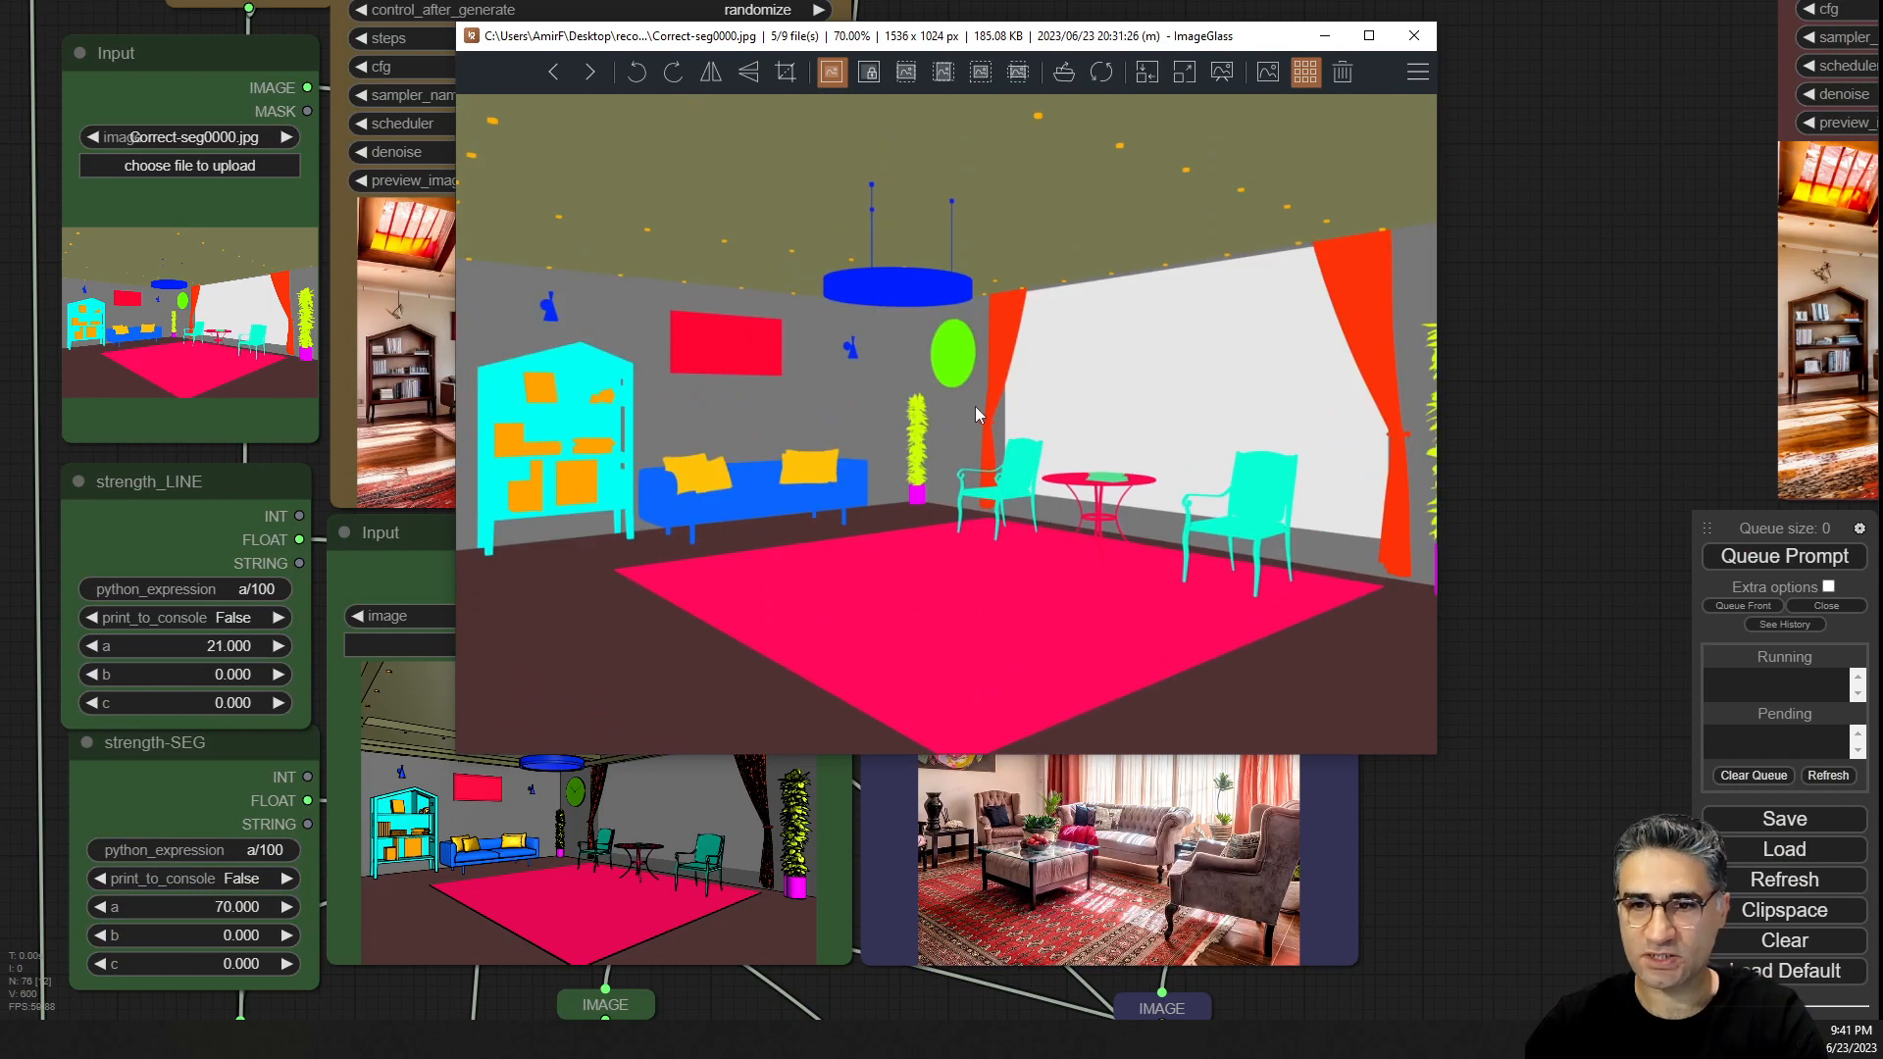
Switch to the segmentation color spreadsheet and scroll through the class table to look up the #0029FF color code.
key("alt+Tab")
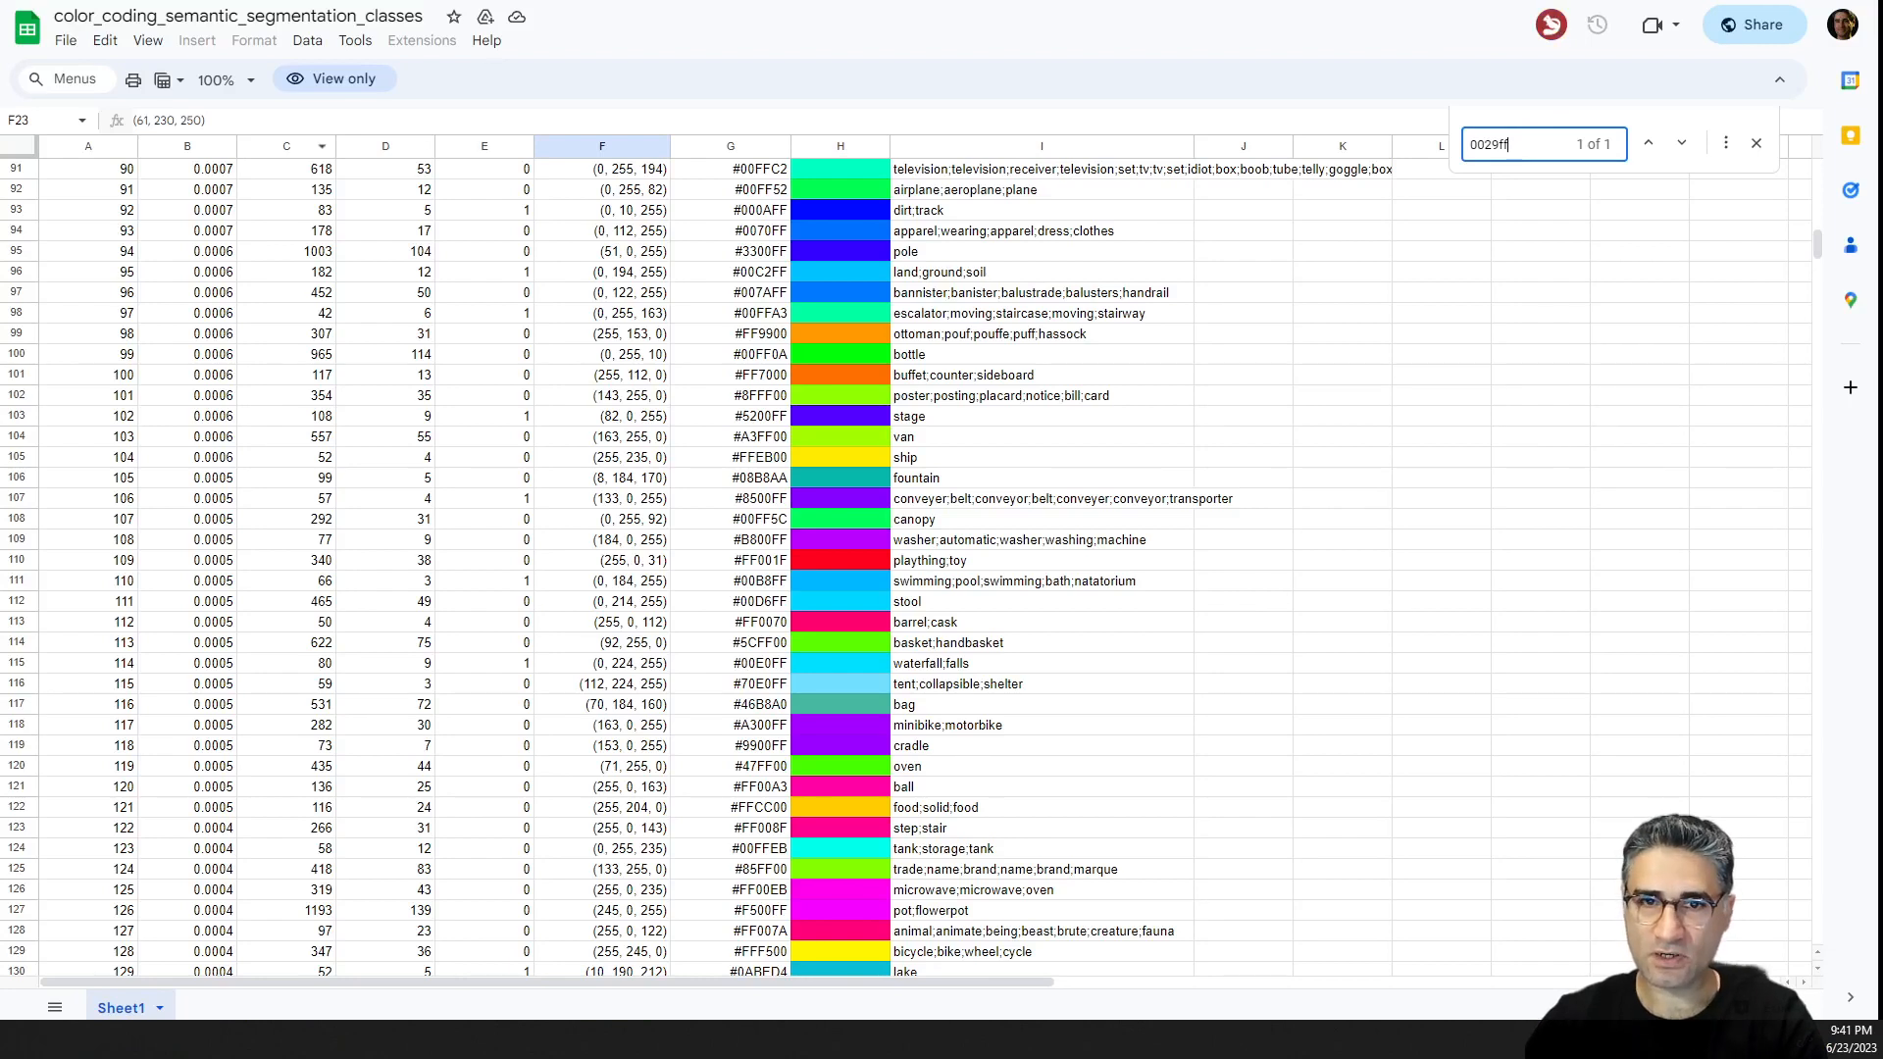
left_click(715, 375)
scroll(612, 483, "up", 5)
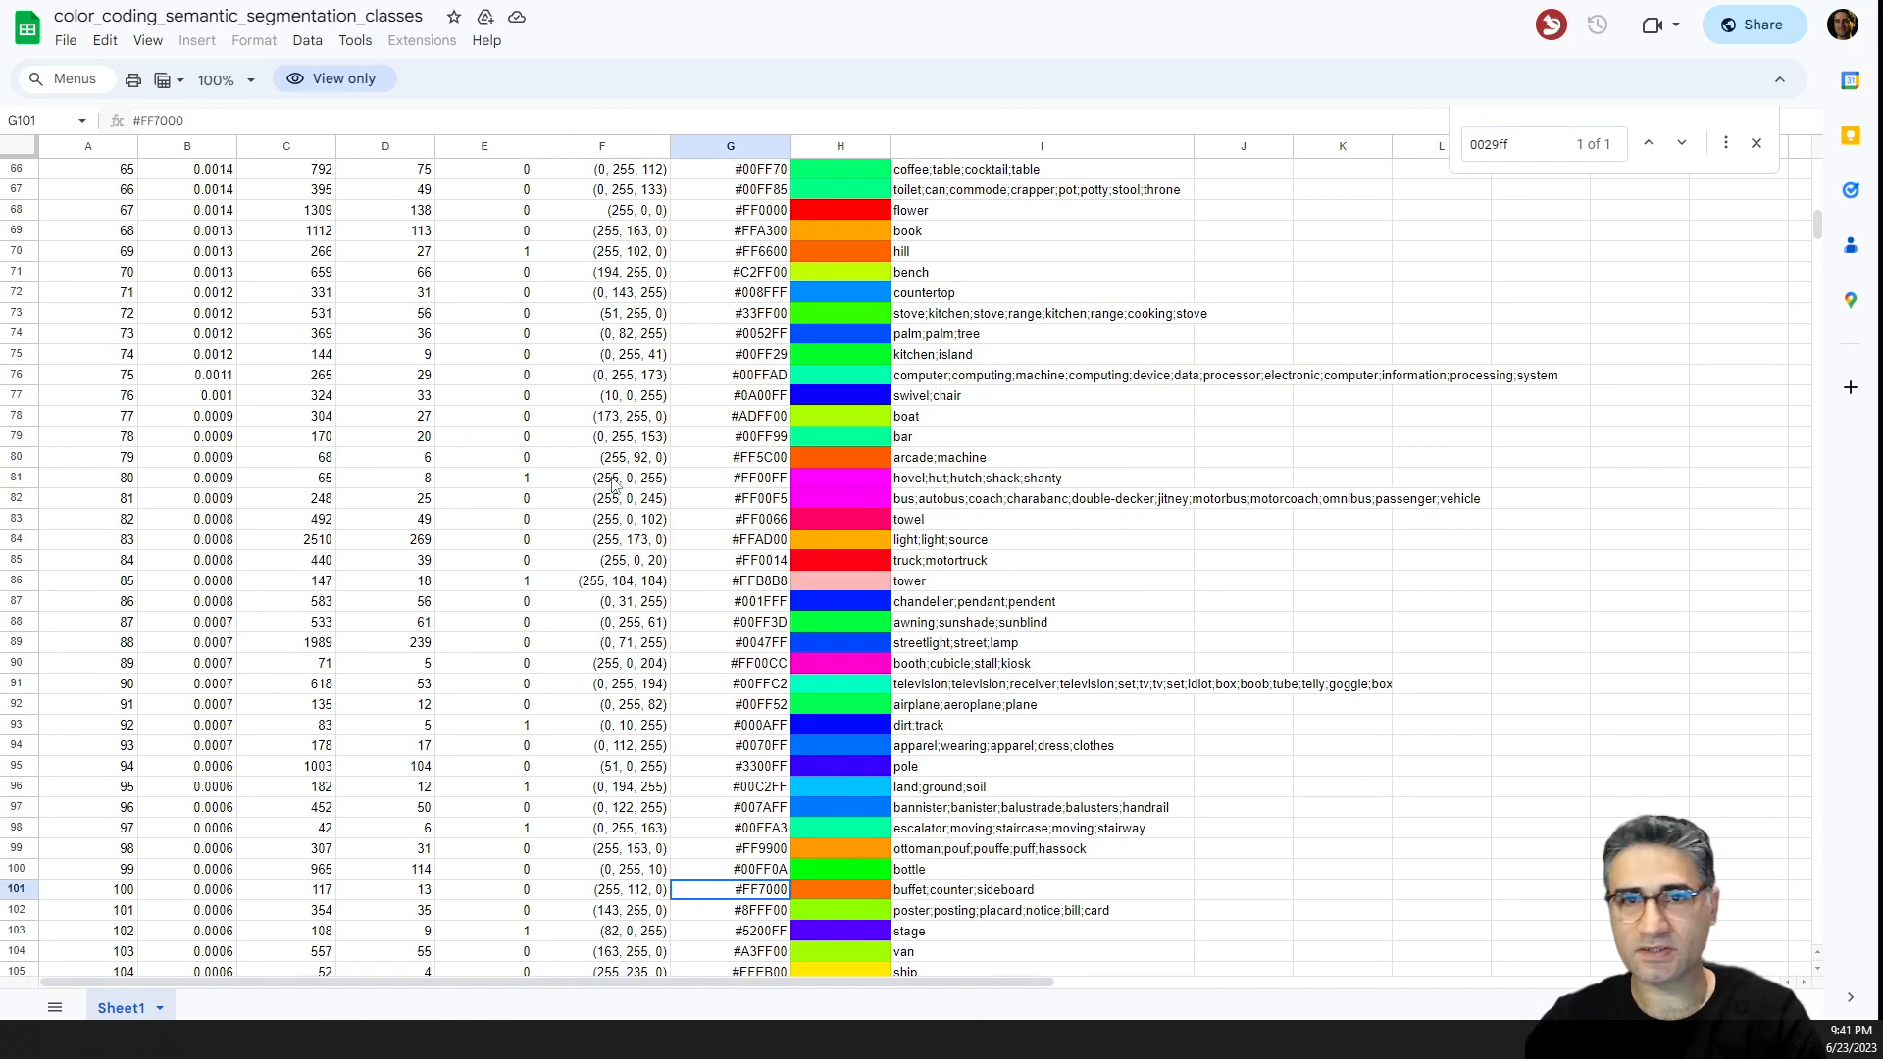
scroll(611, 482, "up", 10)
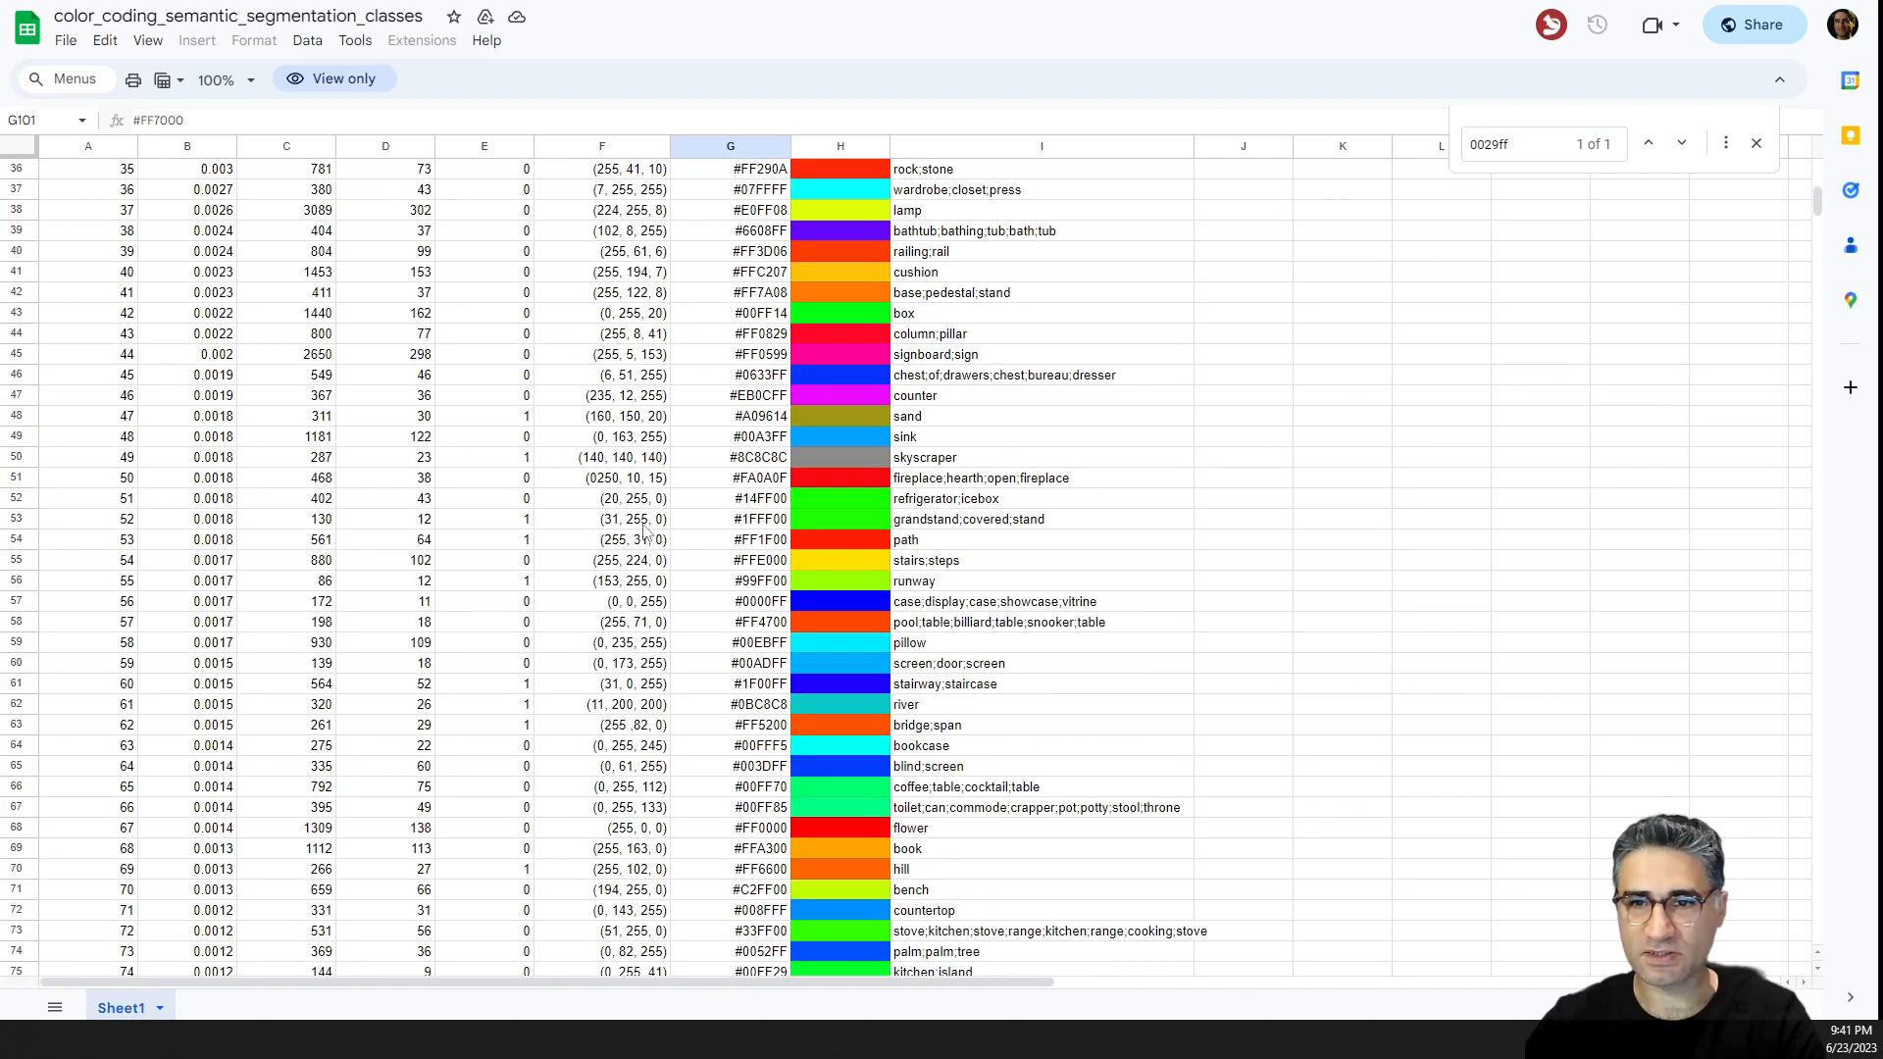
scroll(647, 530, "up", 3)
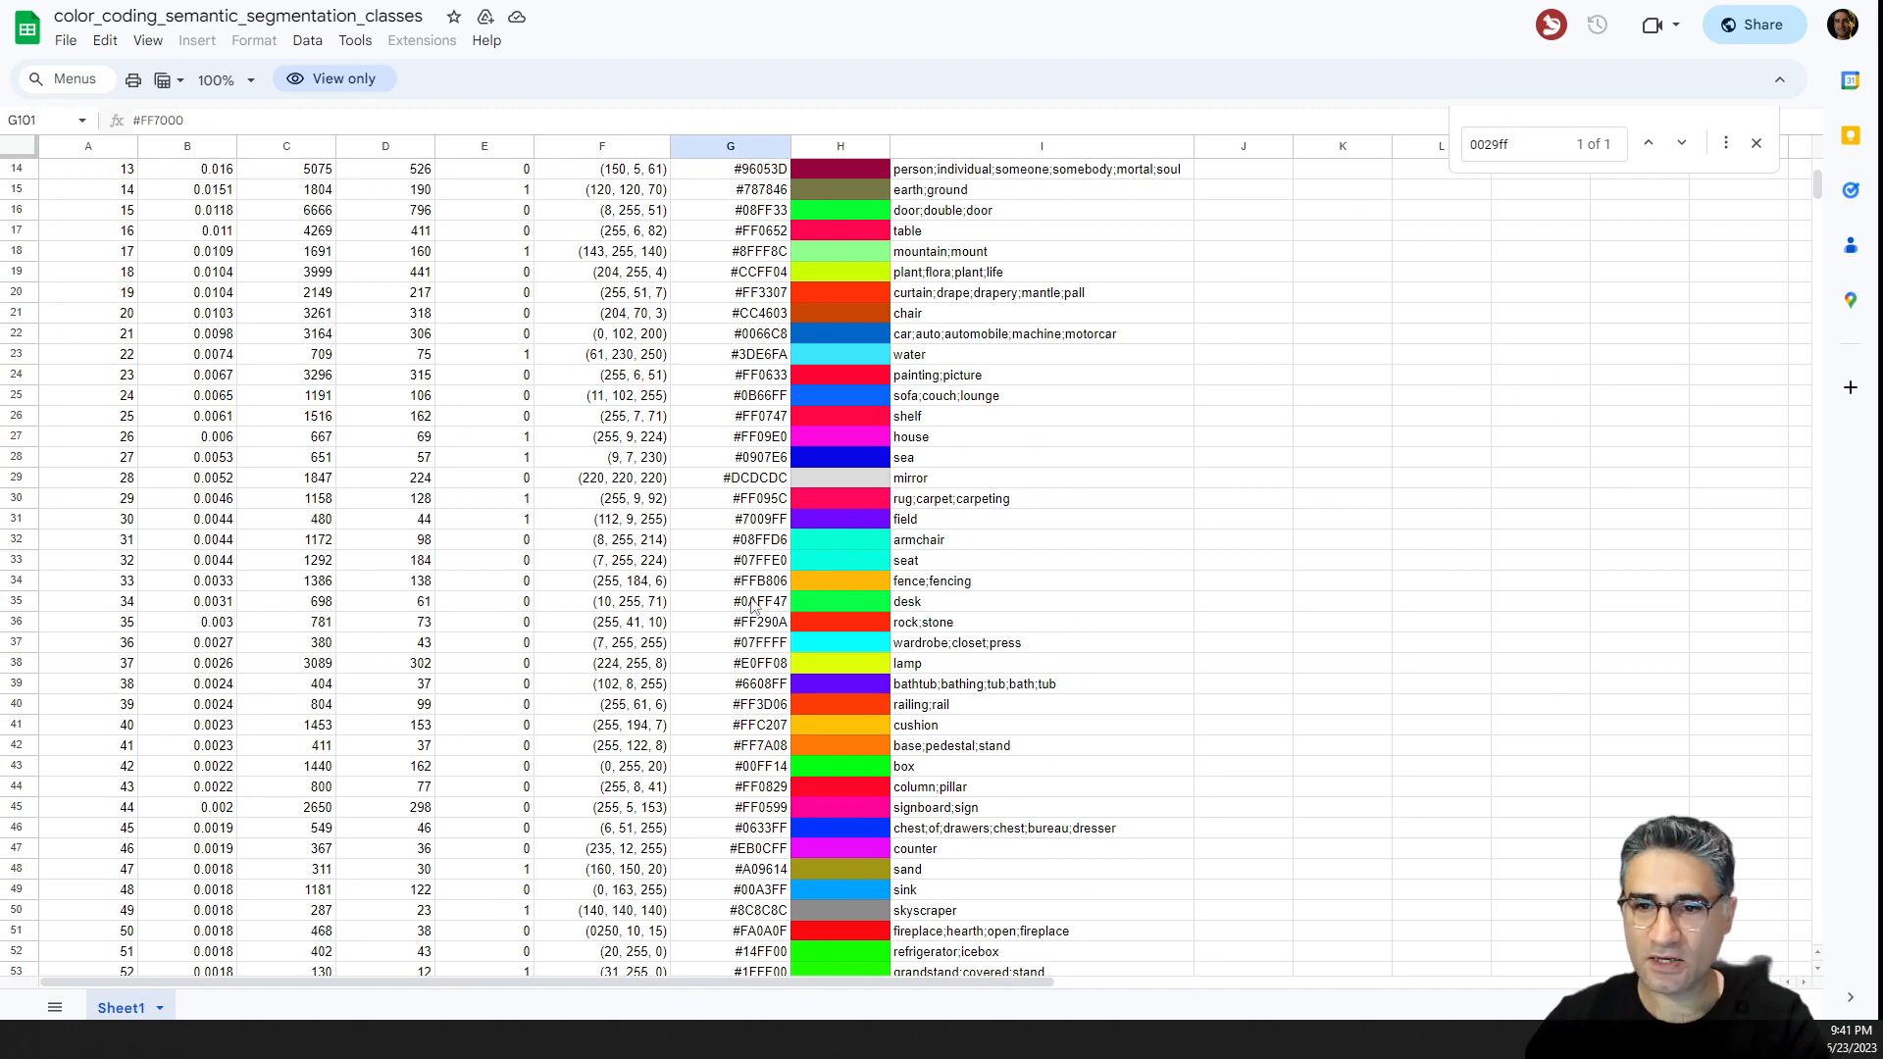
scroll(780, 627, "up", 4)
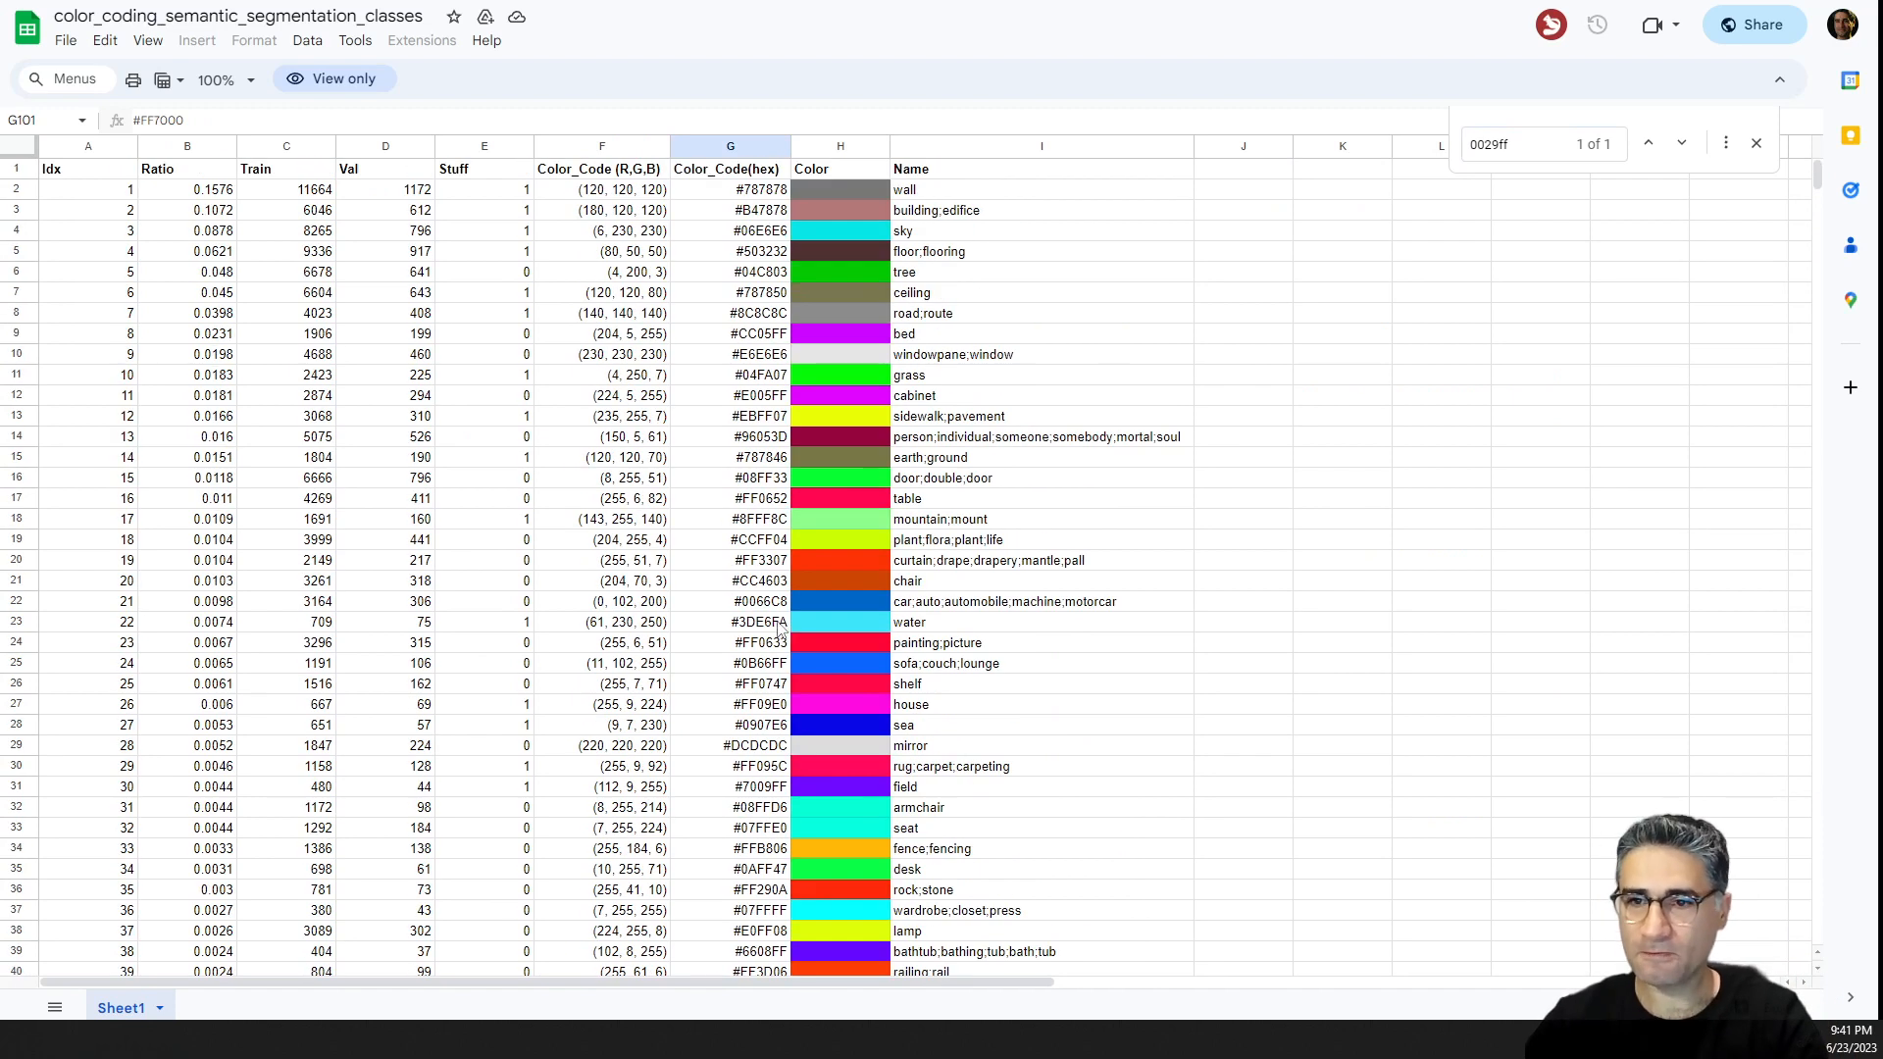
scroll(922, 339, "down", 10)
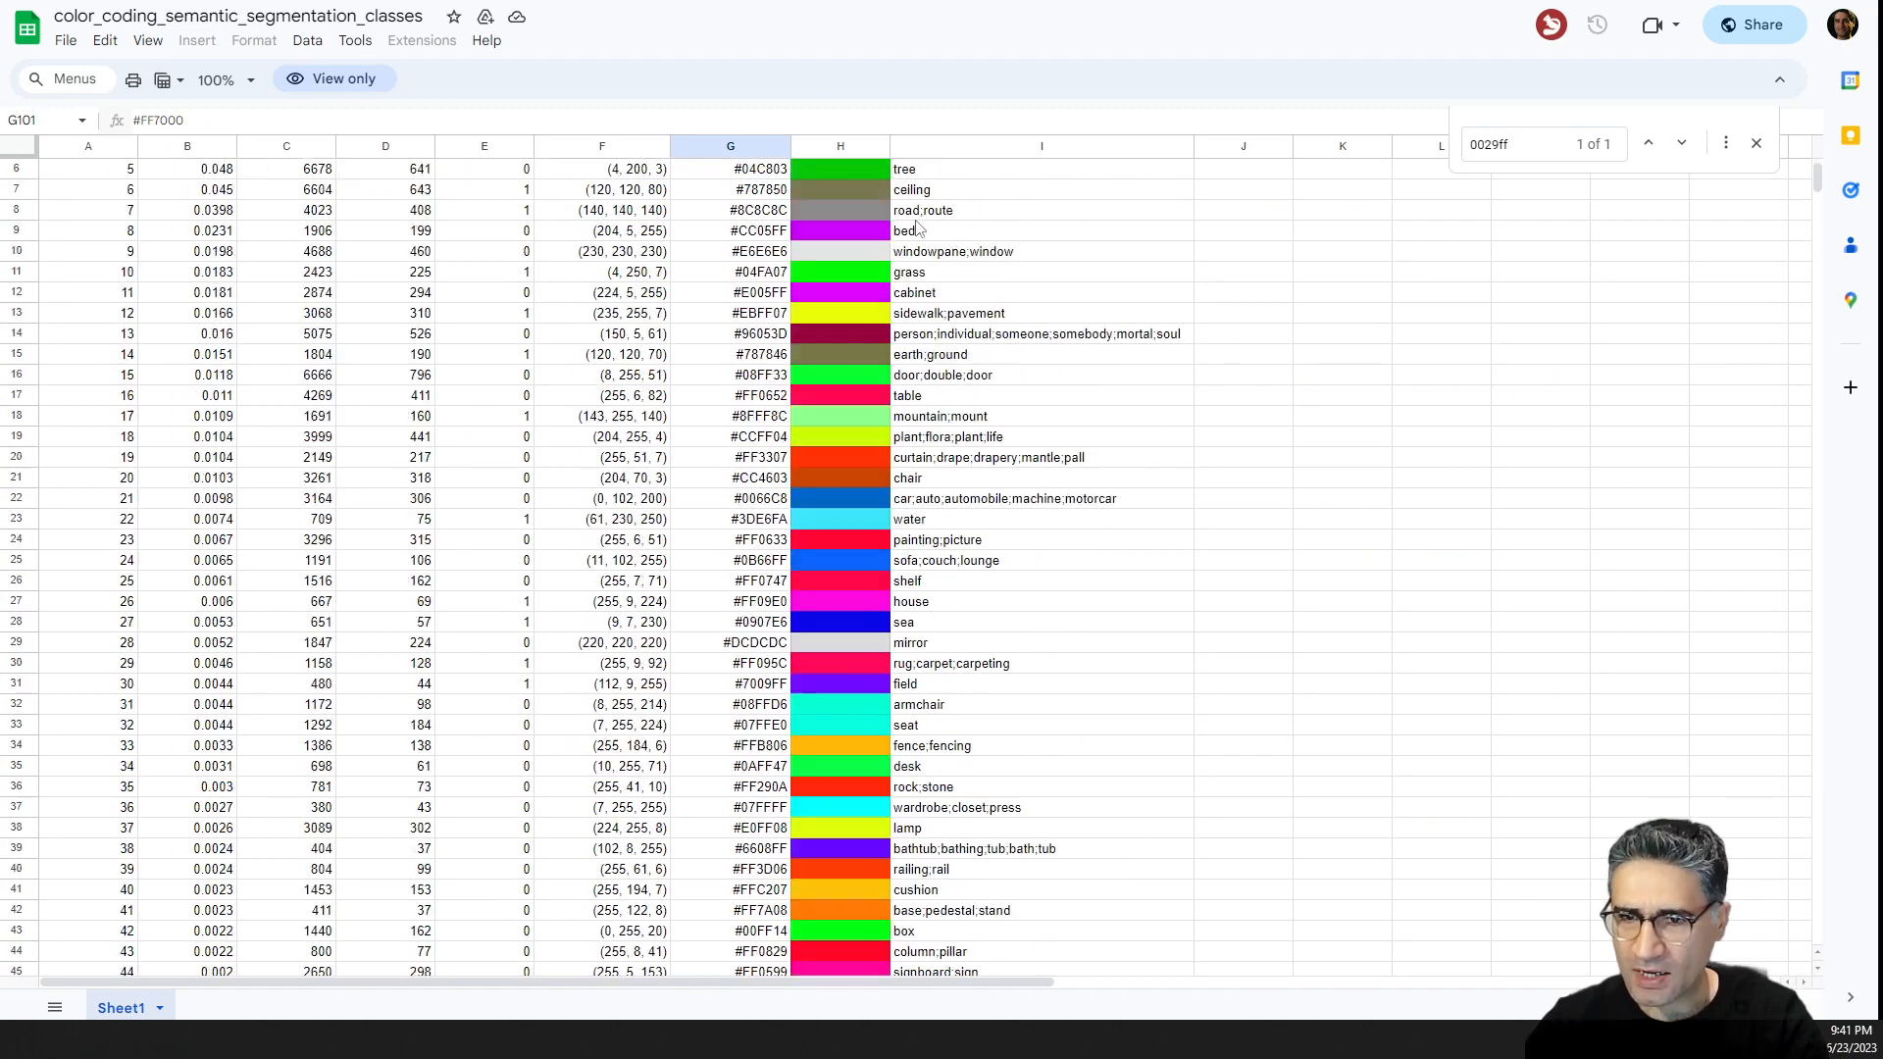
scroll(922, 339, "down", 20)
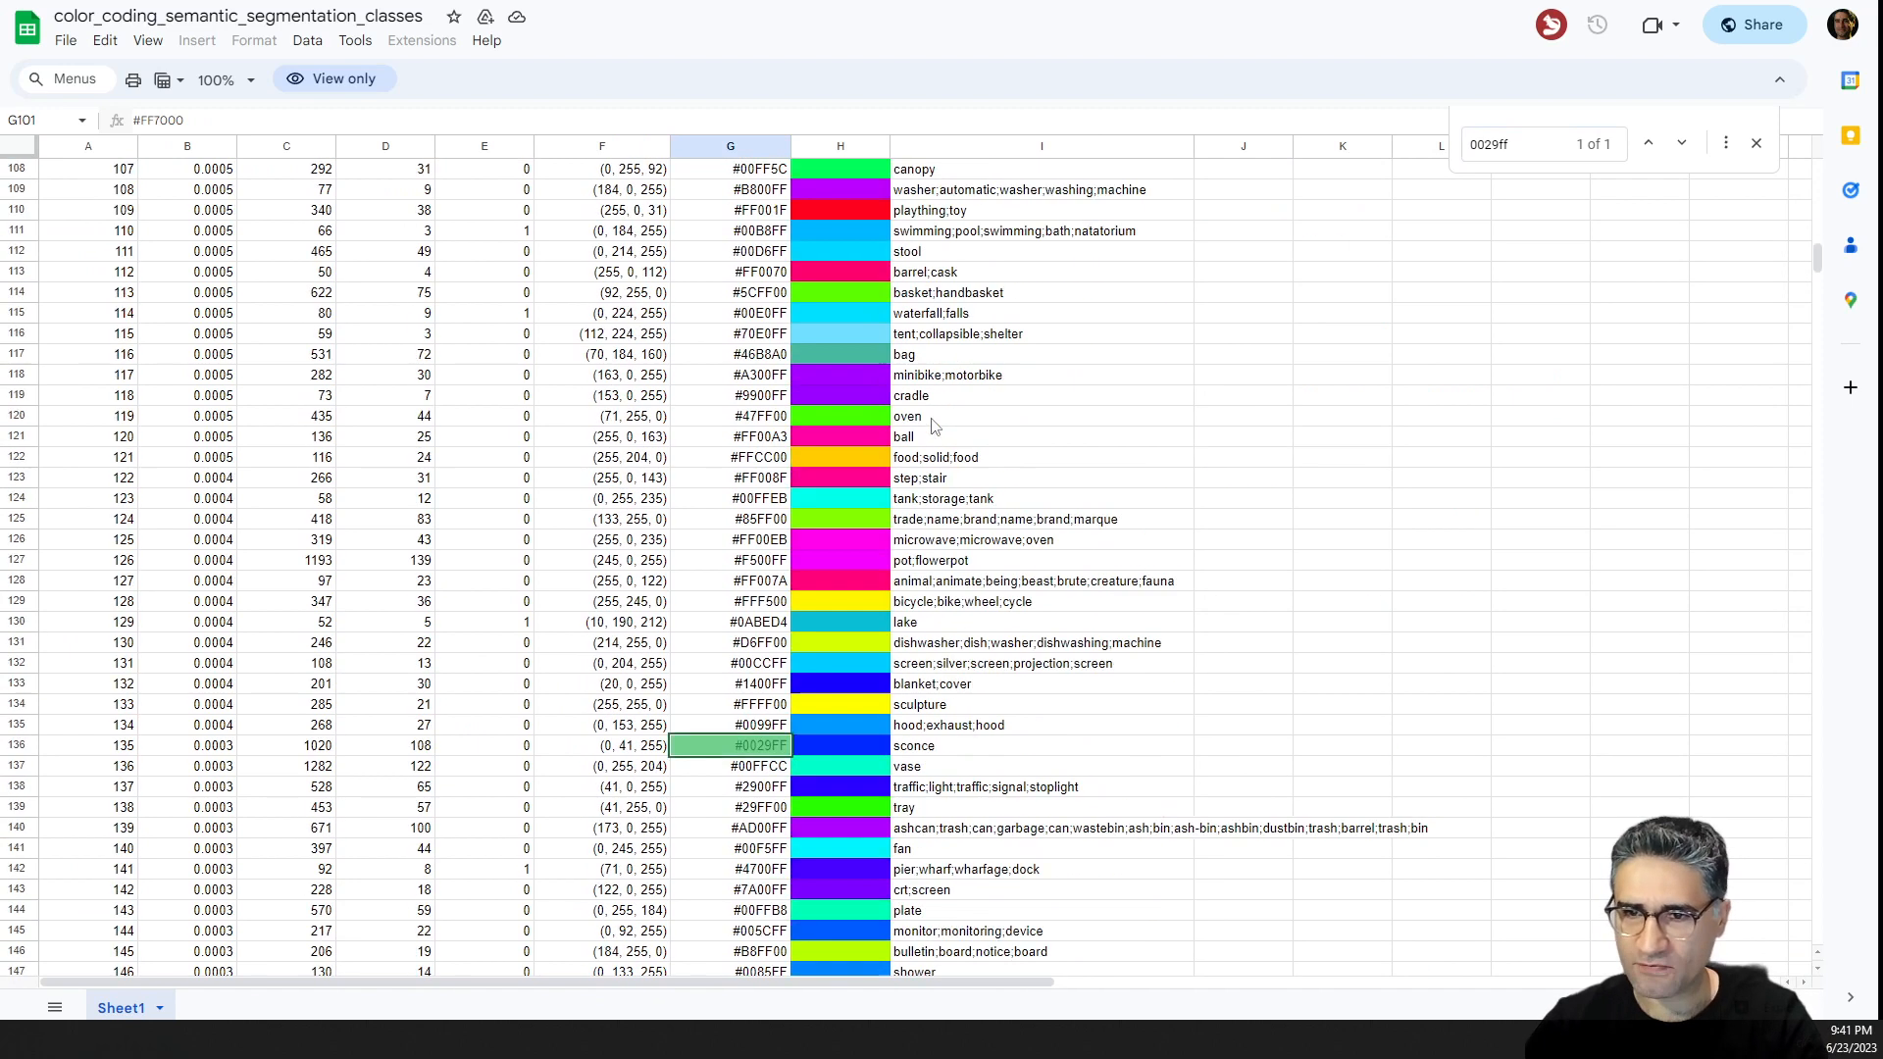
scroll(928, 433, "down", 3)
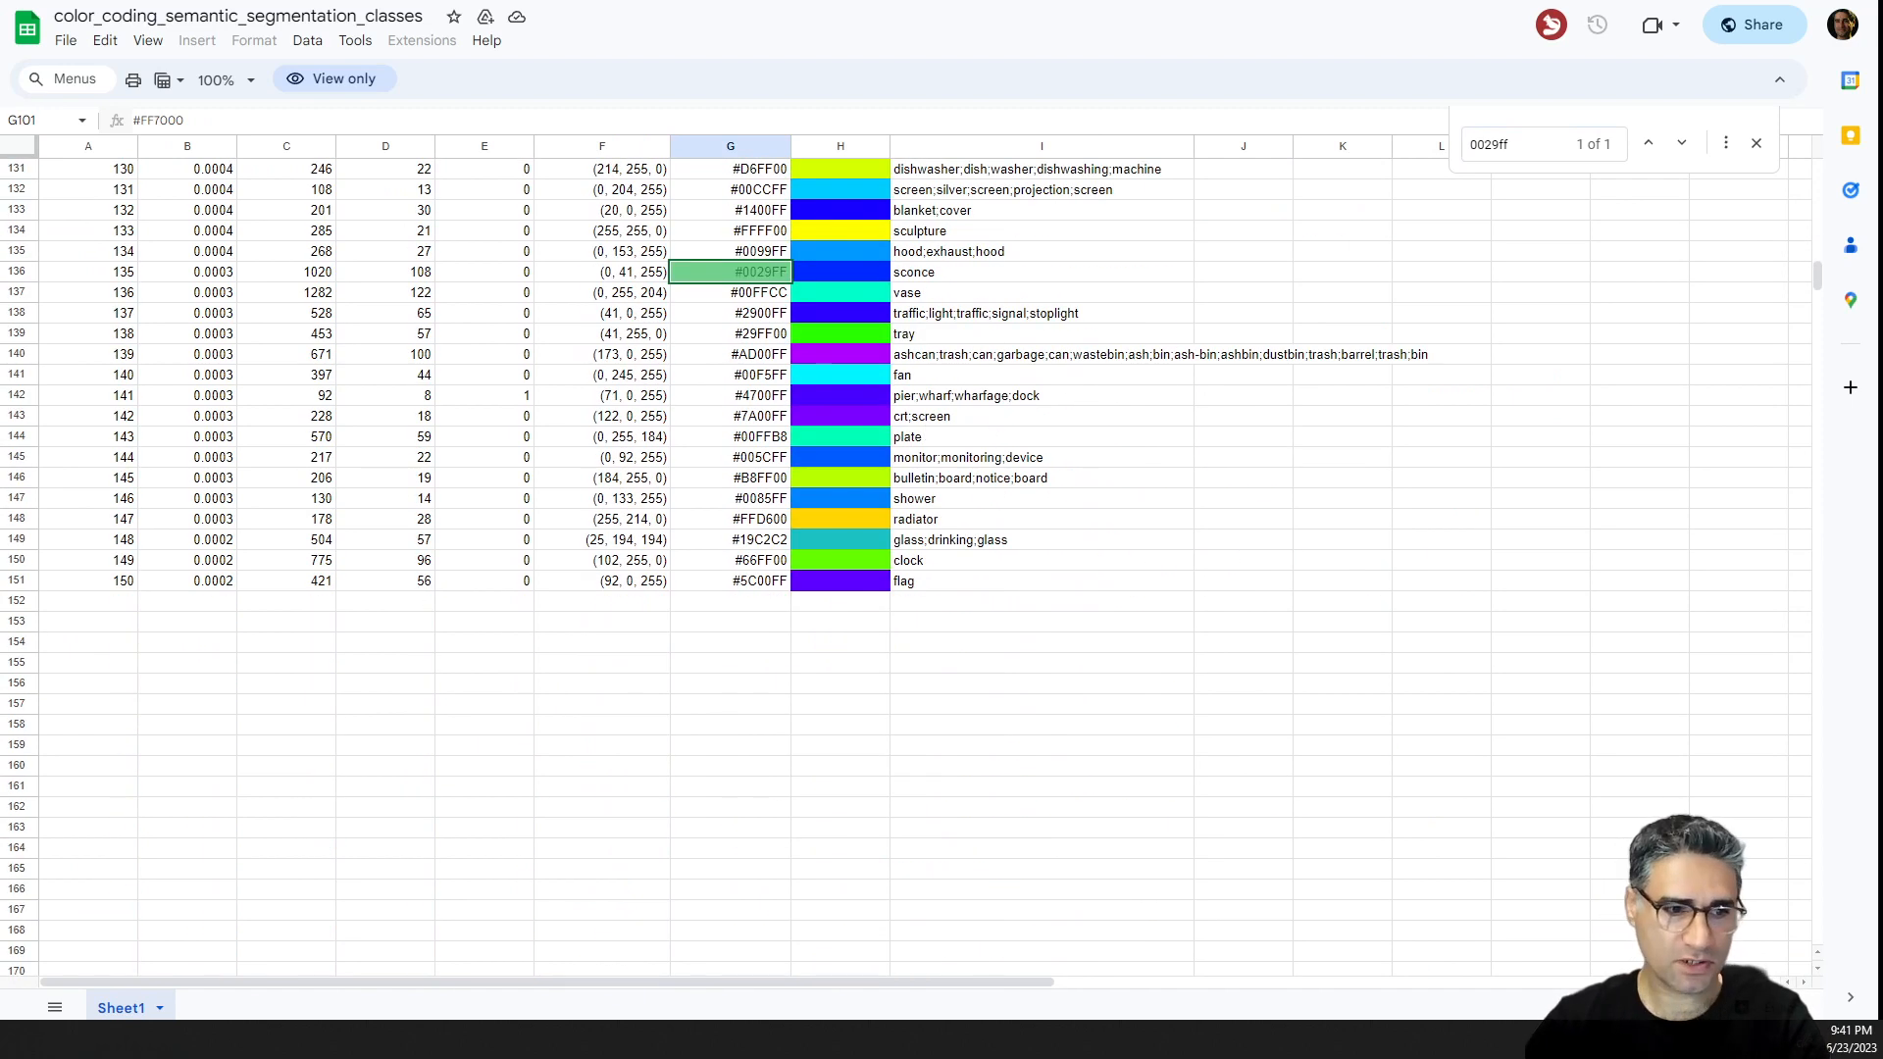
Return to the 3ds Max scene, switch the viewport to perspective, and open the Wirecolor Toolbox's Color by Name customization.
key("alt+Tab")
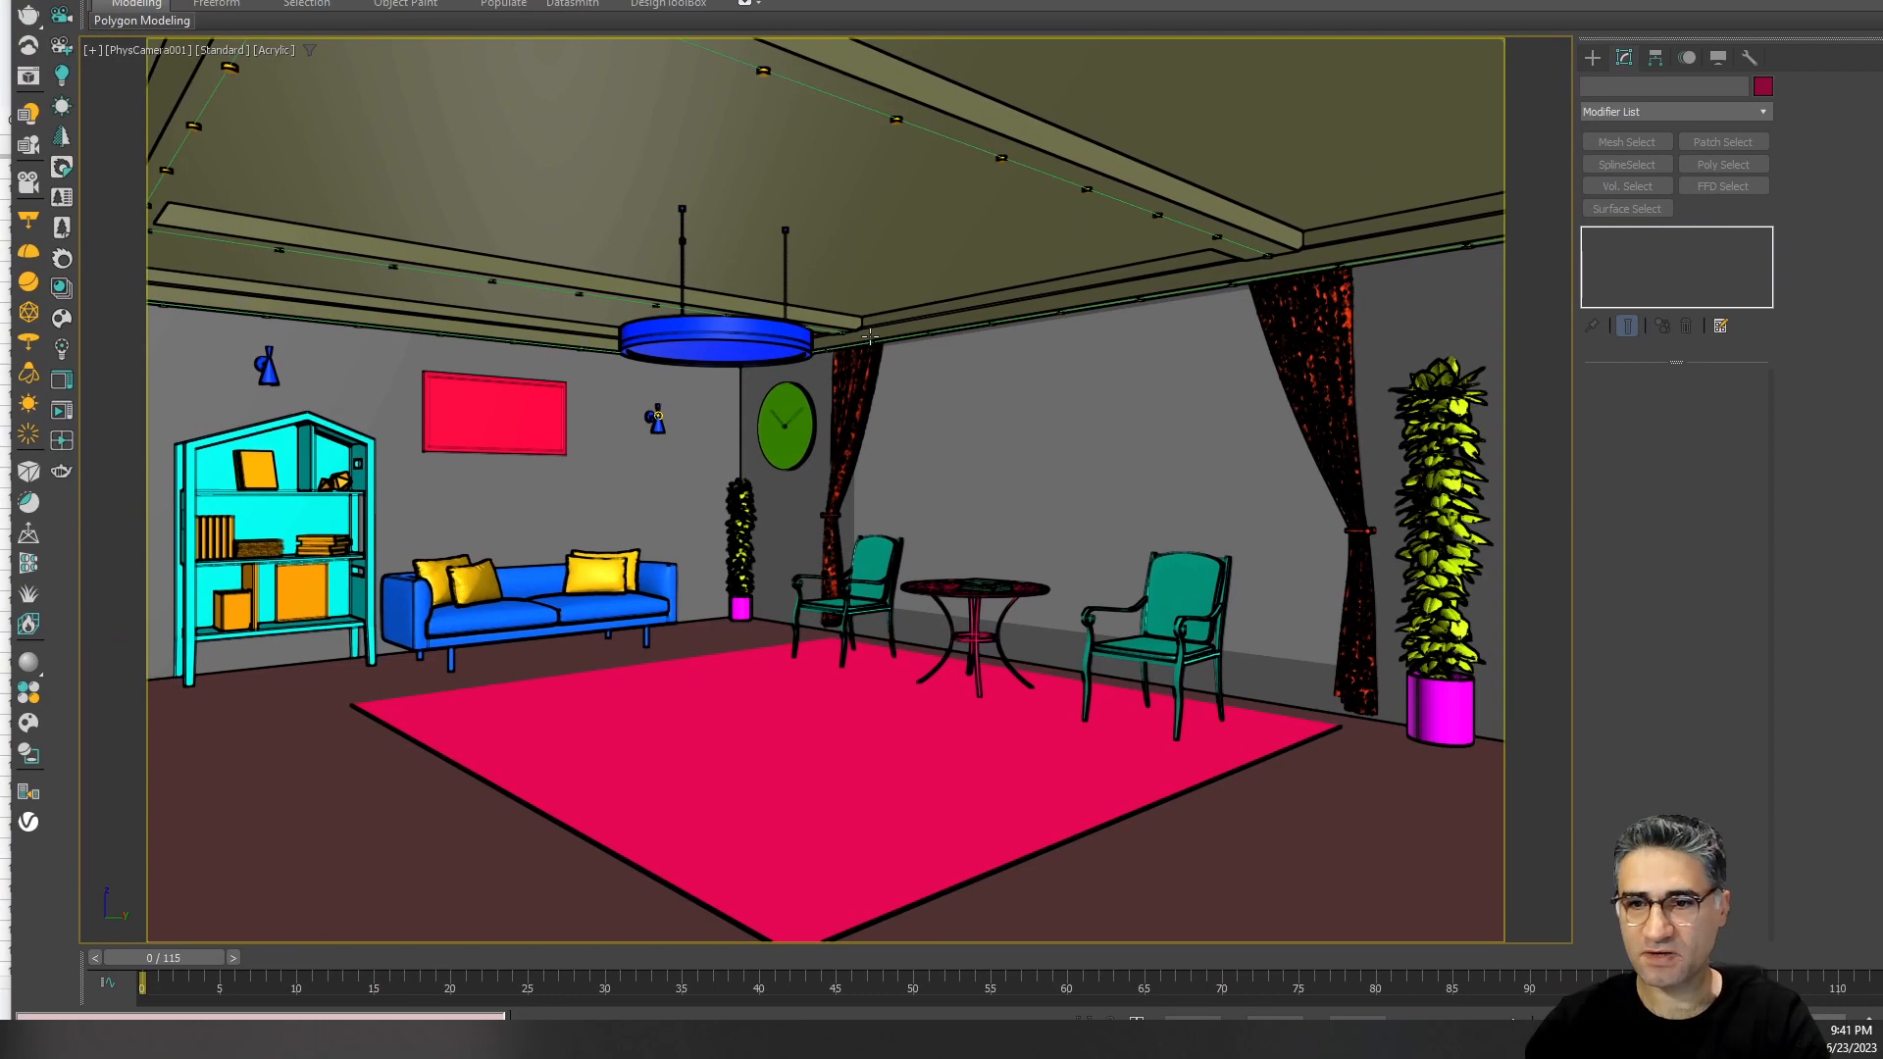
right_click(870, 337)
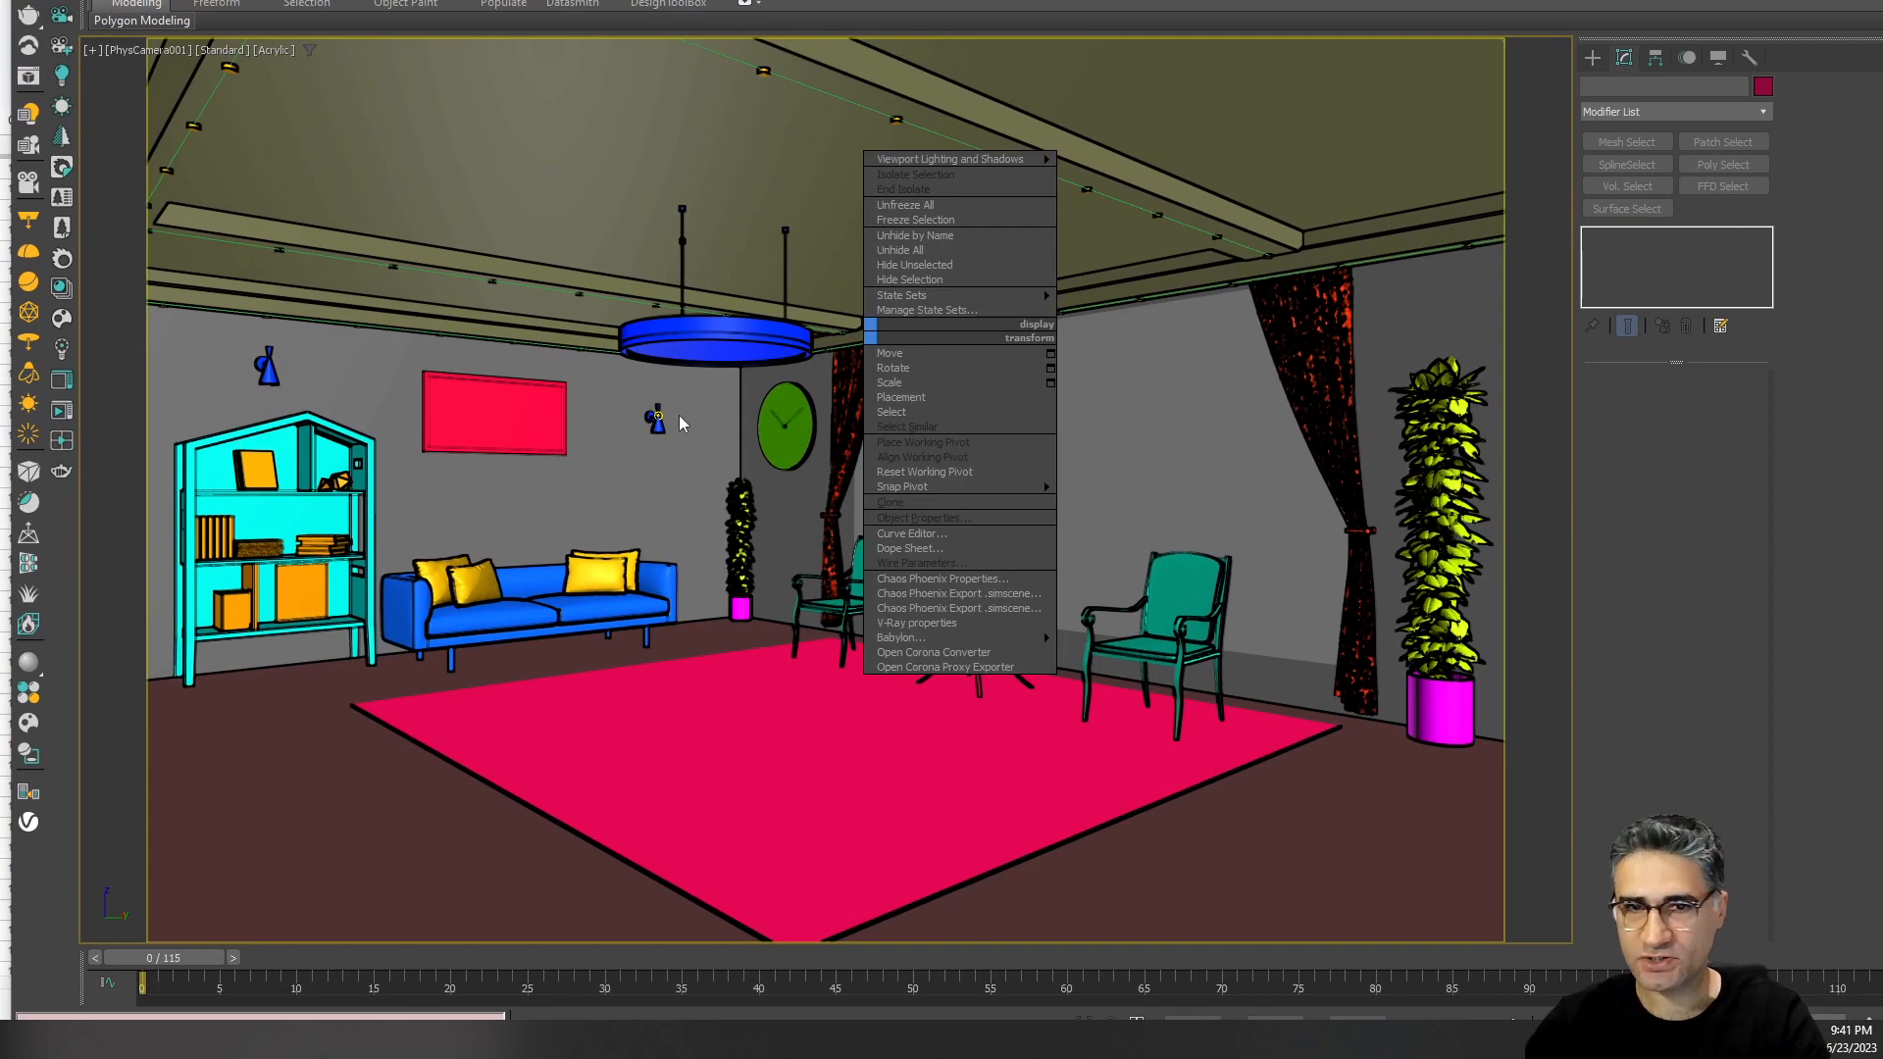
left_click(630, 432)
key("p")
mouse_move(725, 454)
left_mouse_down()
mouse_move(693, 492)
mouse_move(677, 647)
mouse_move(682, 495)
left_mouse_up()
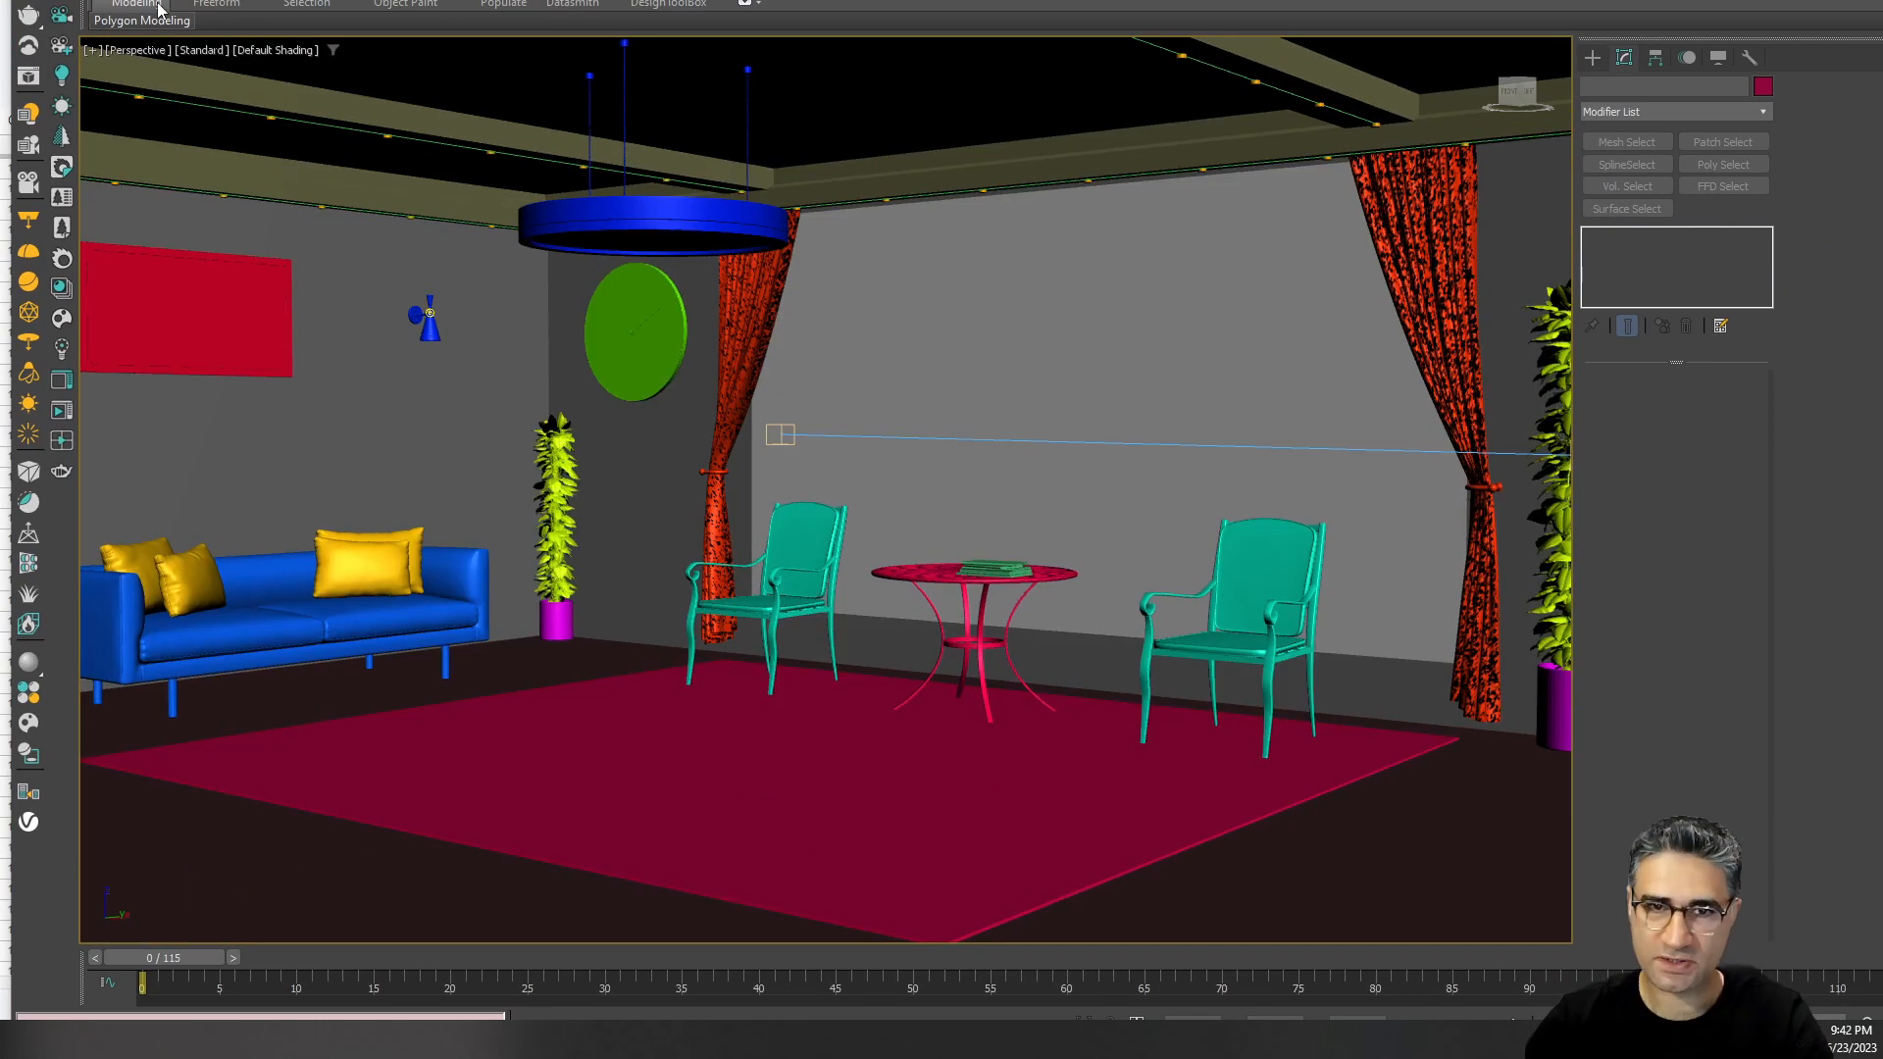
left_click(867, 2)
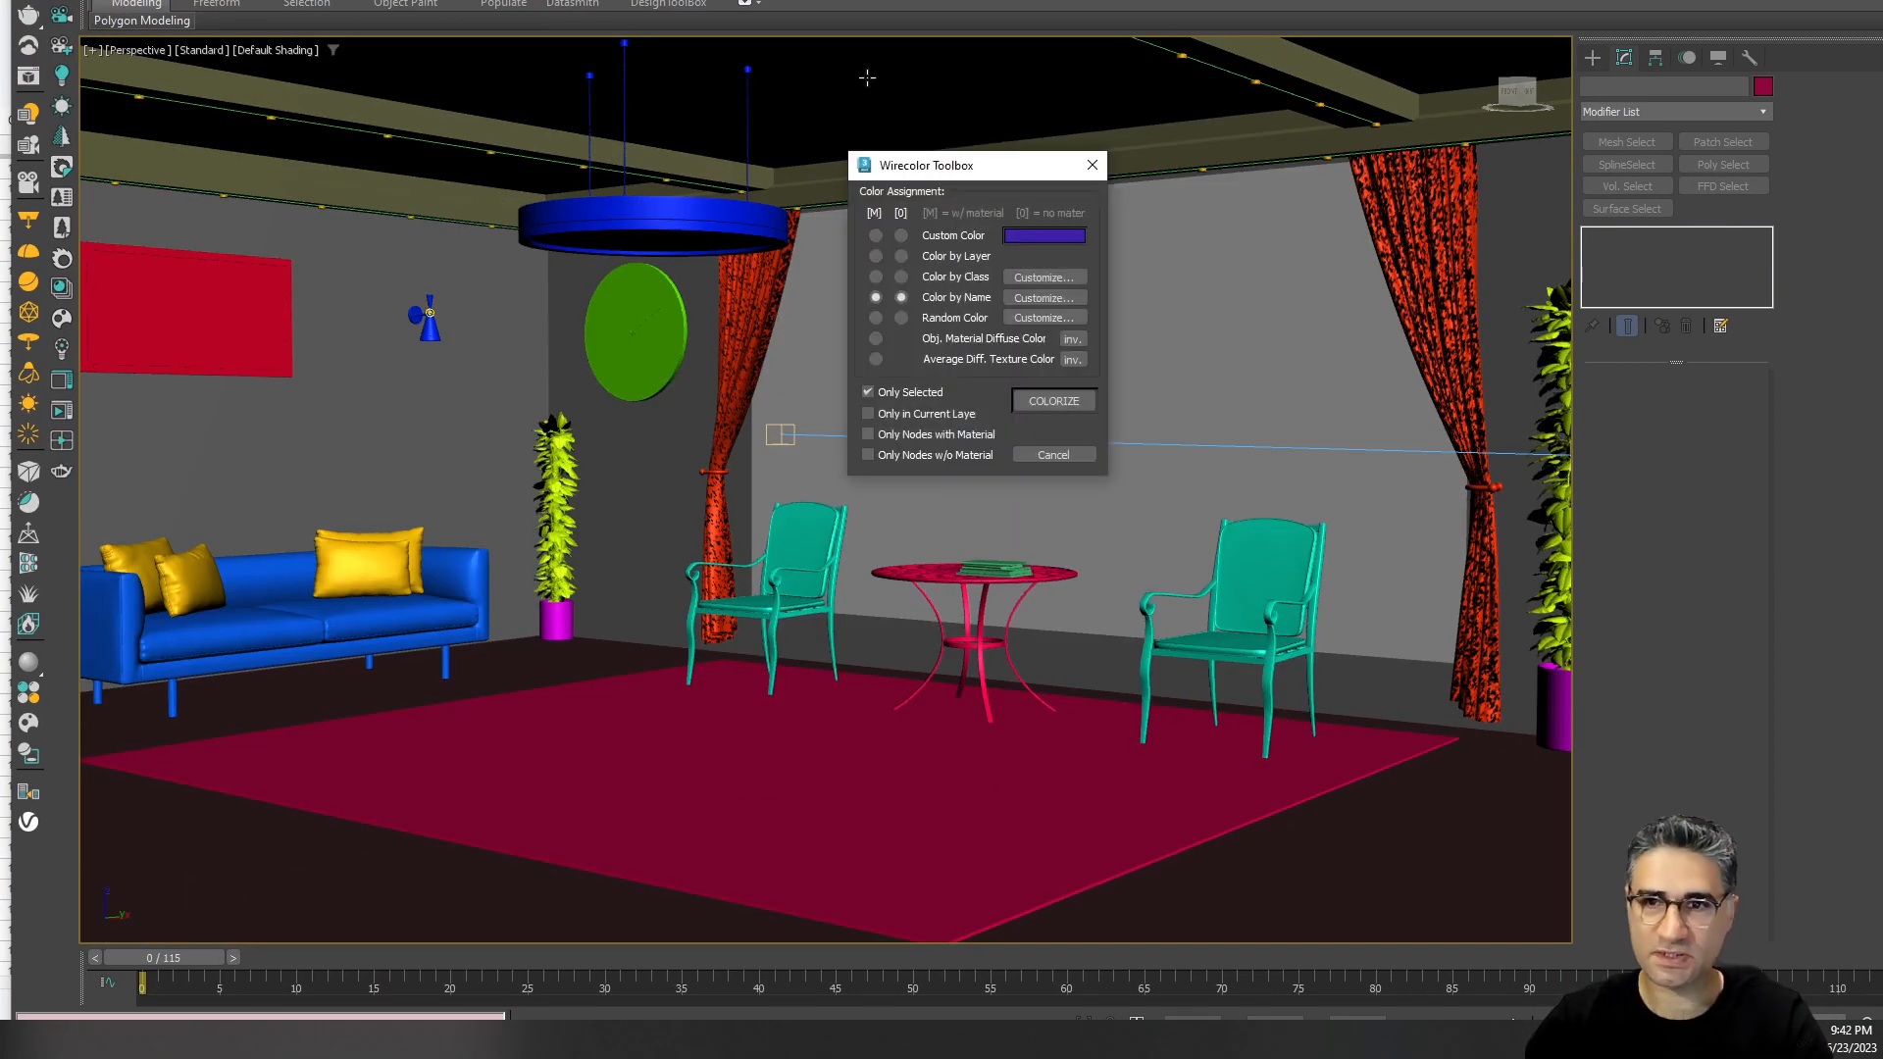
left_click(1043, 297)
left_click_drag(1082, 368, 1101, 425)
left_click(1086, 286)
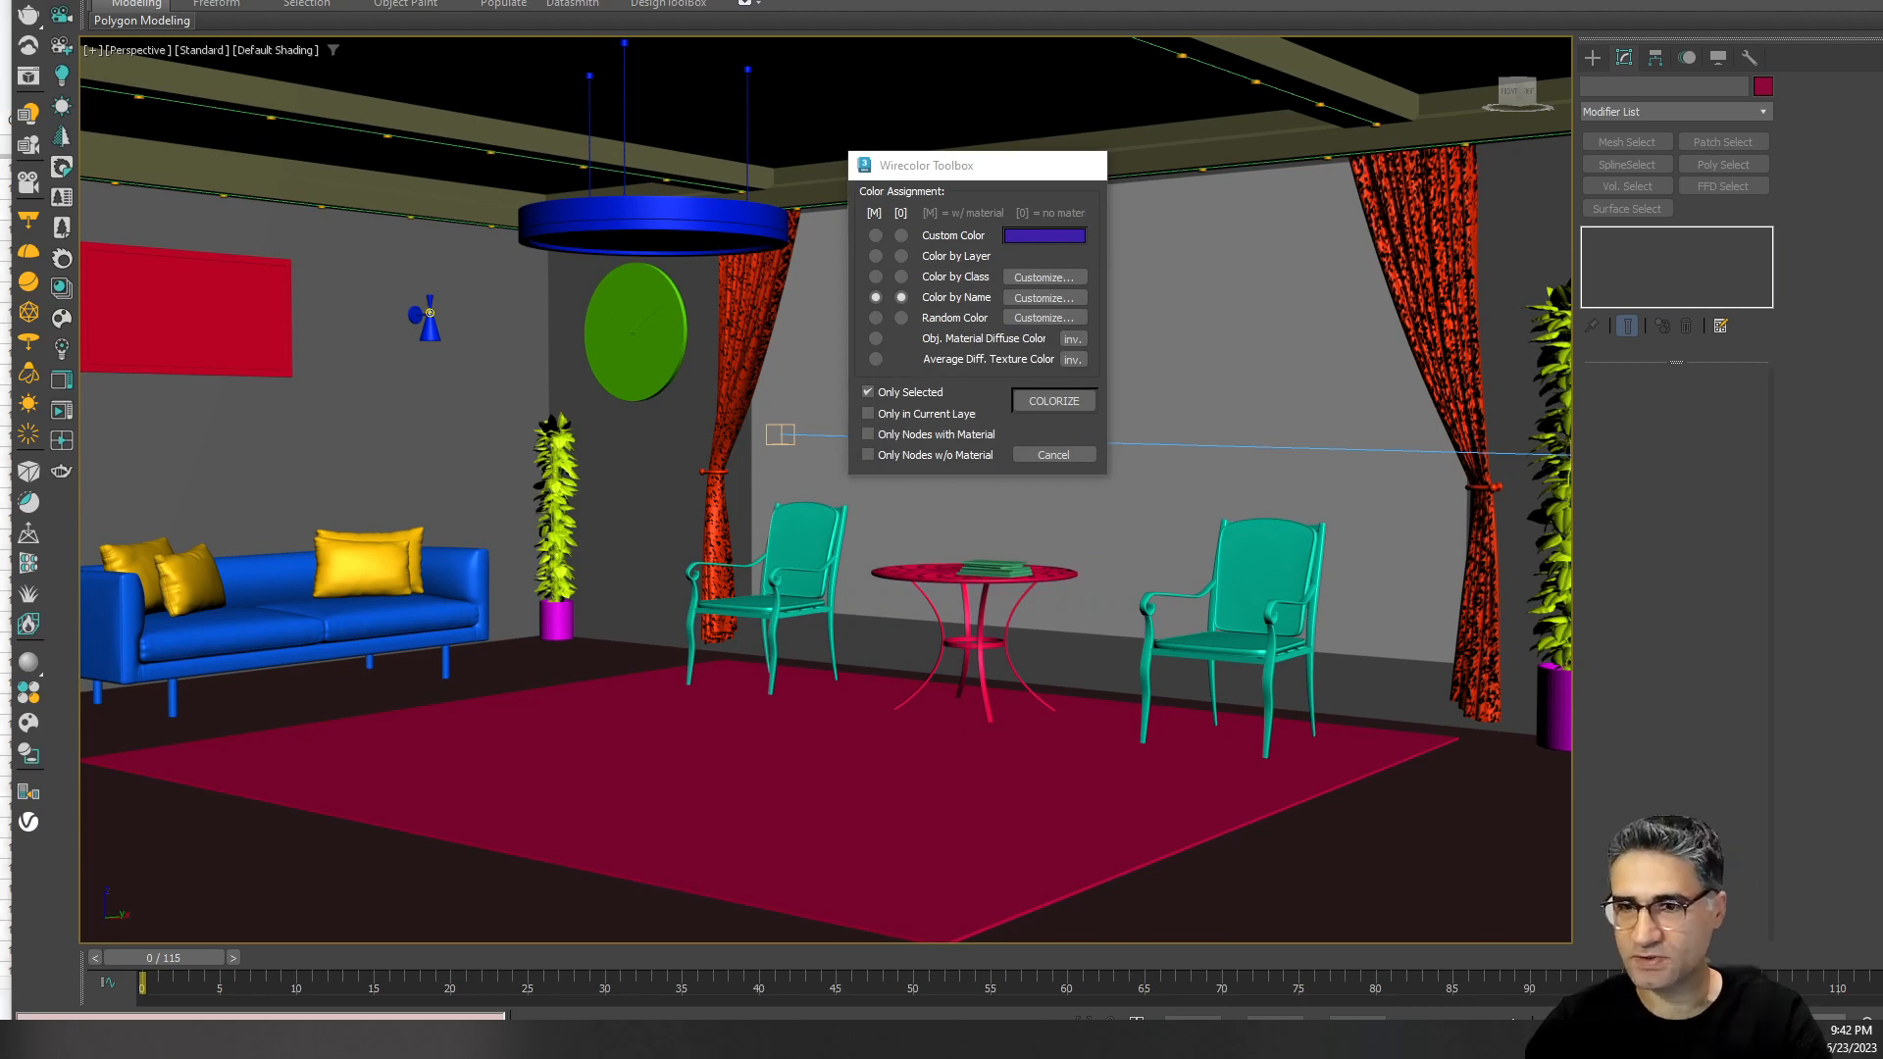
Switch to ComfyUI and inspect the Input and Style reference image nodes up close.
key("alt+Tab")
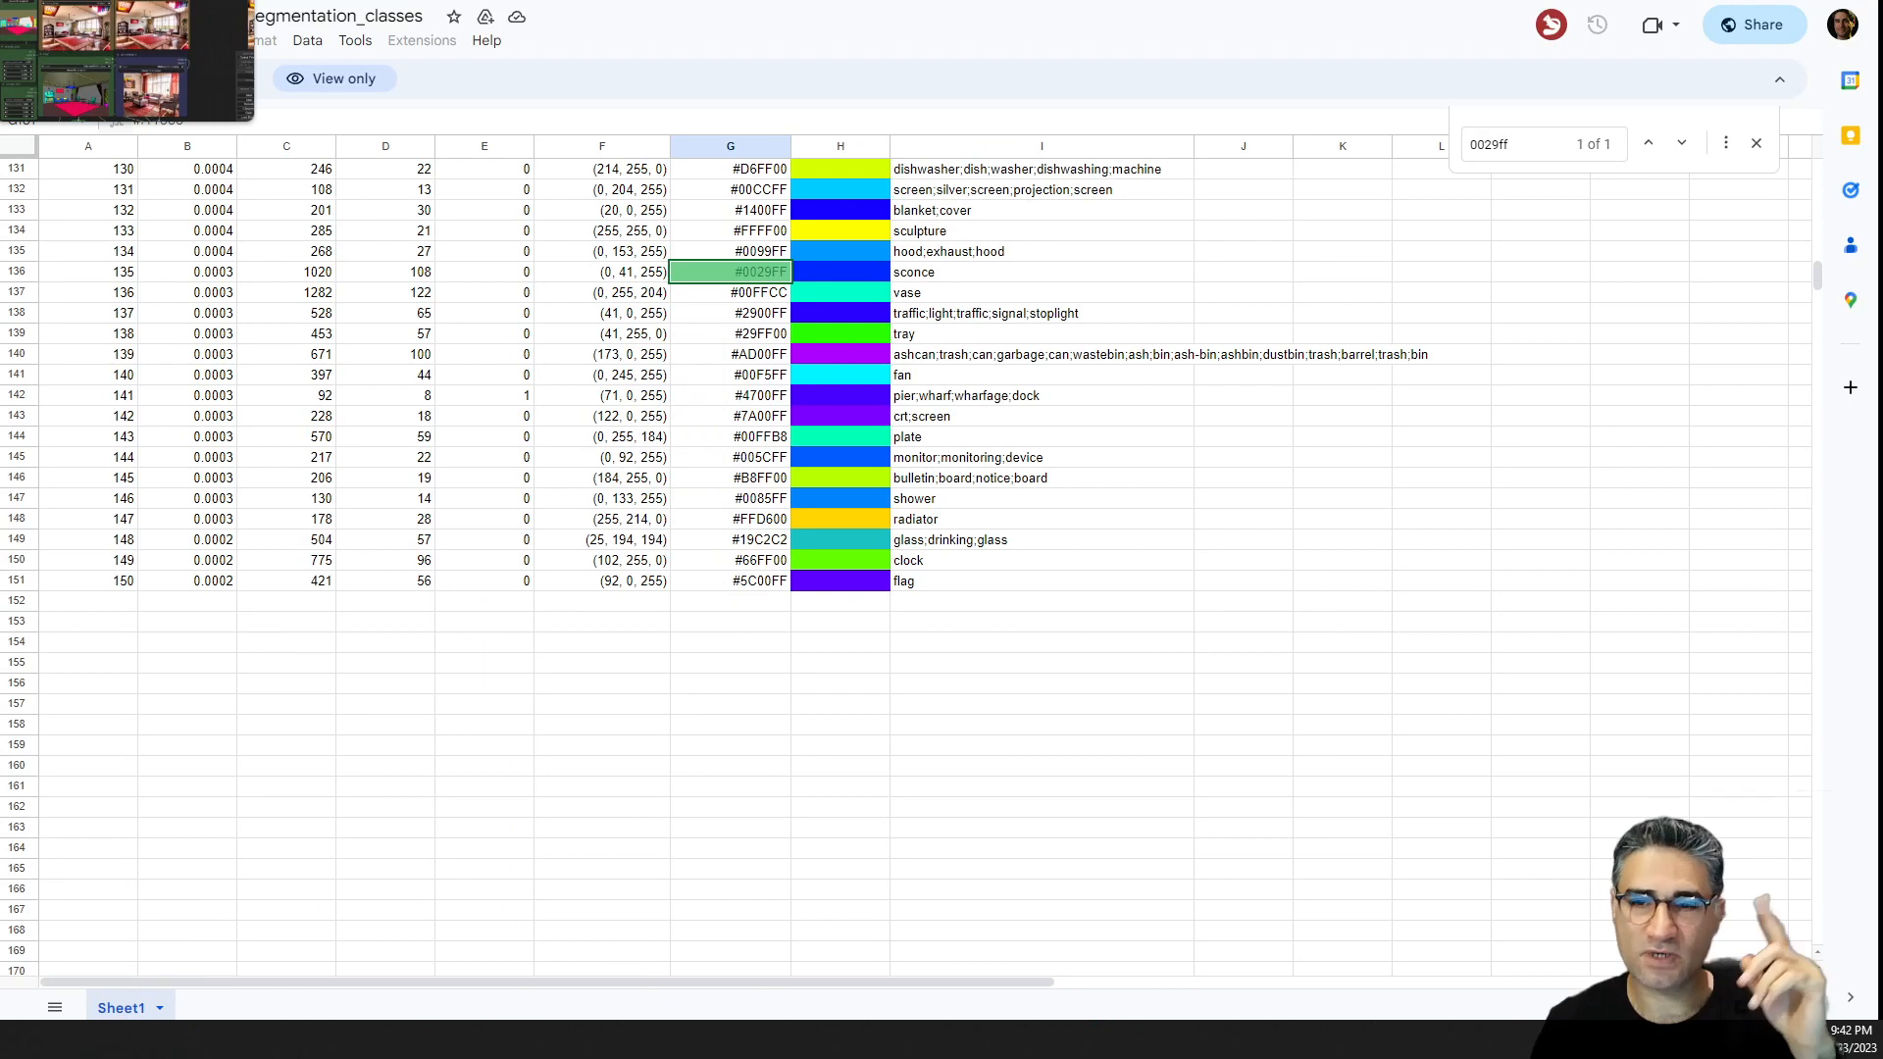
left_click(118, 2)
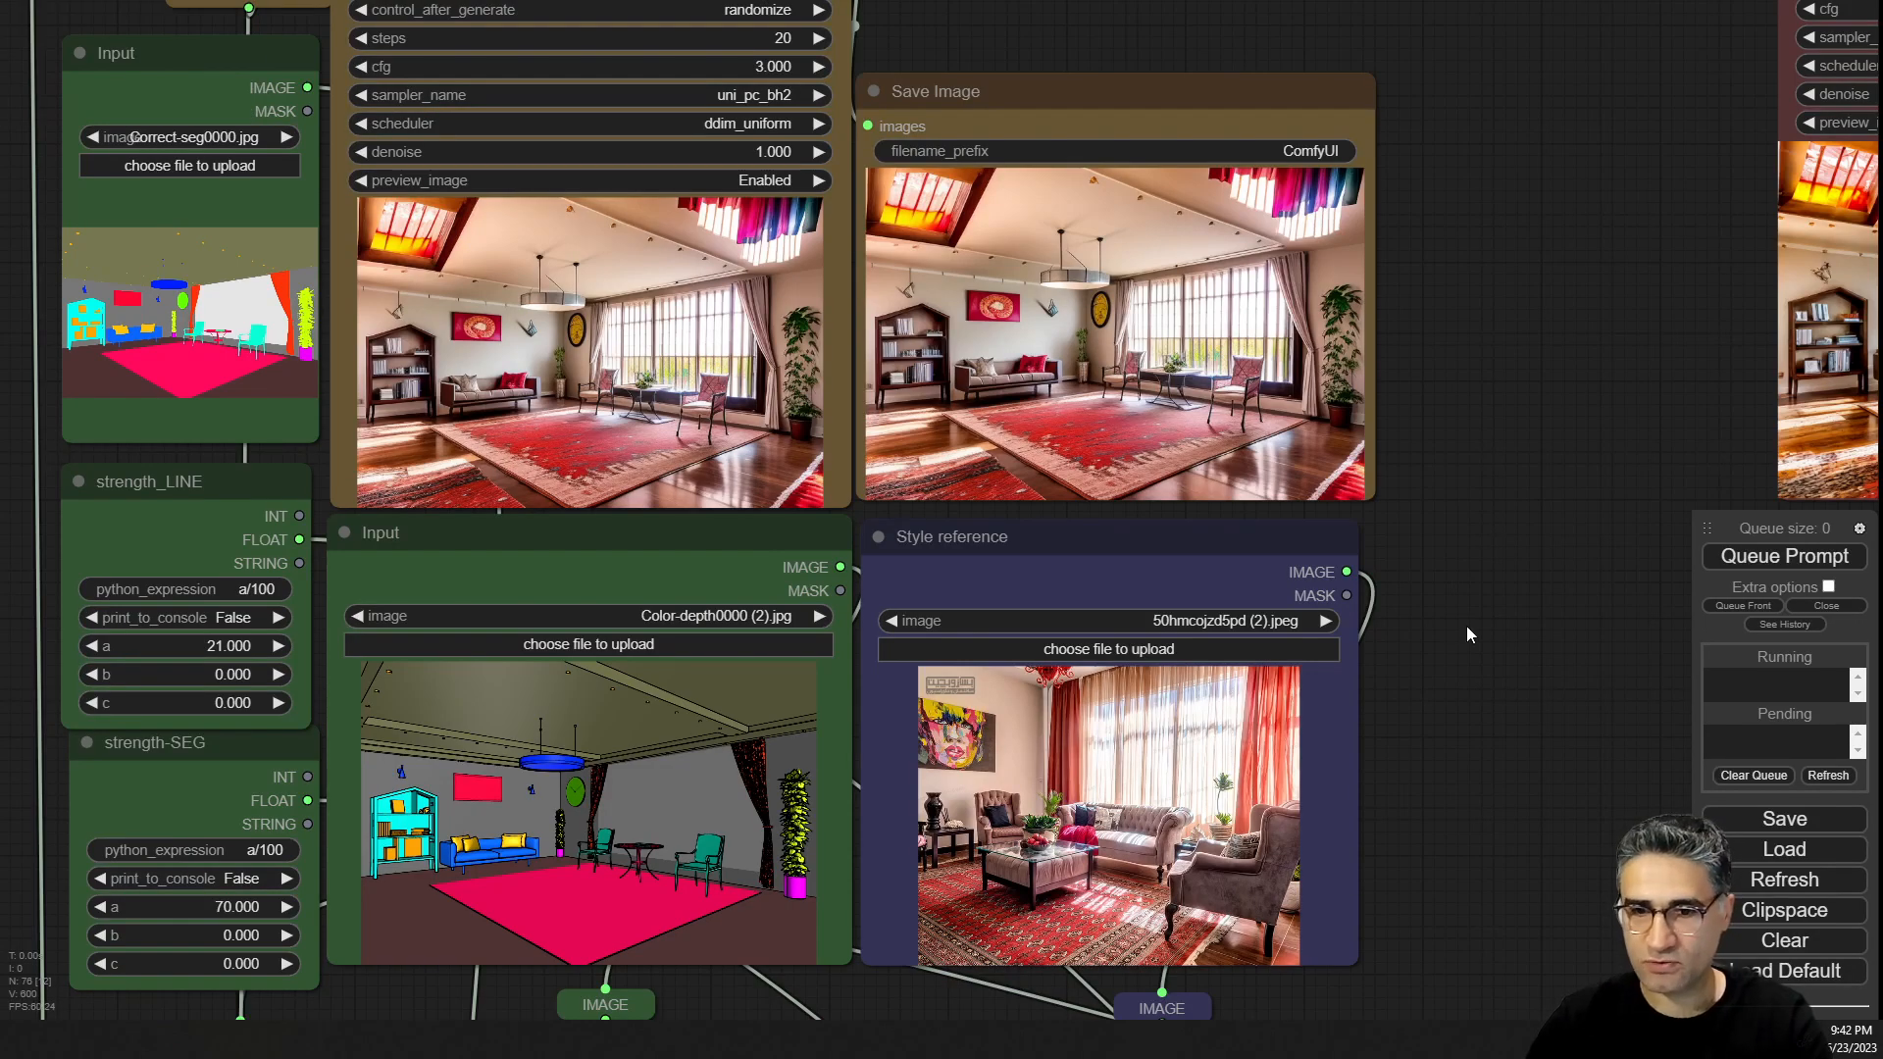
scroll(1467, 626, "down", 9)
left_click_drag(1468, 626, 983, 646)
scroll(710, 674, "up", 3)
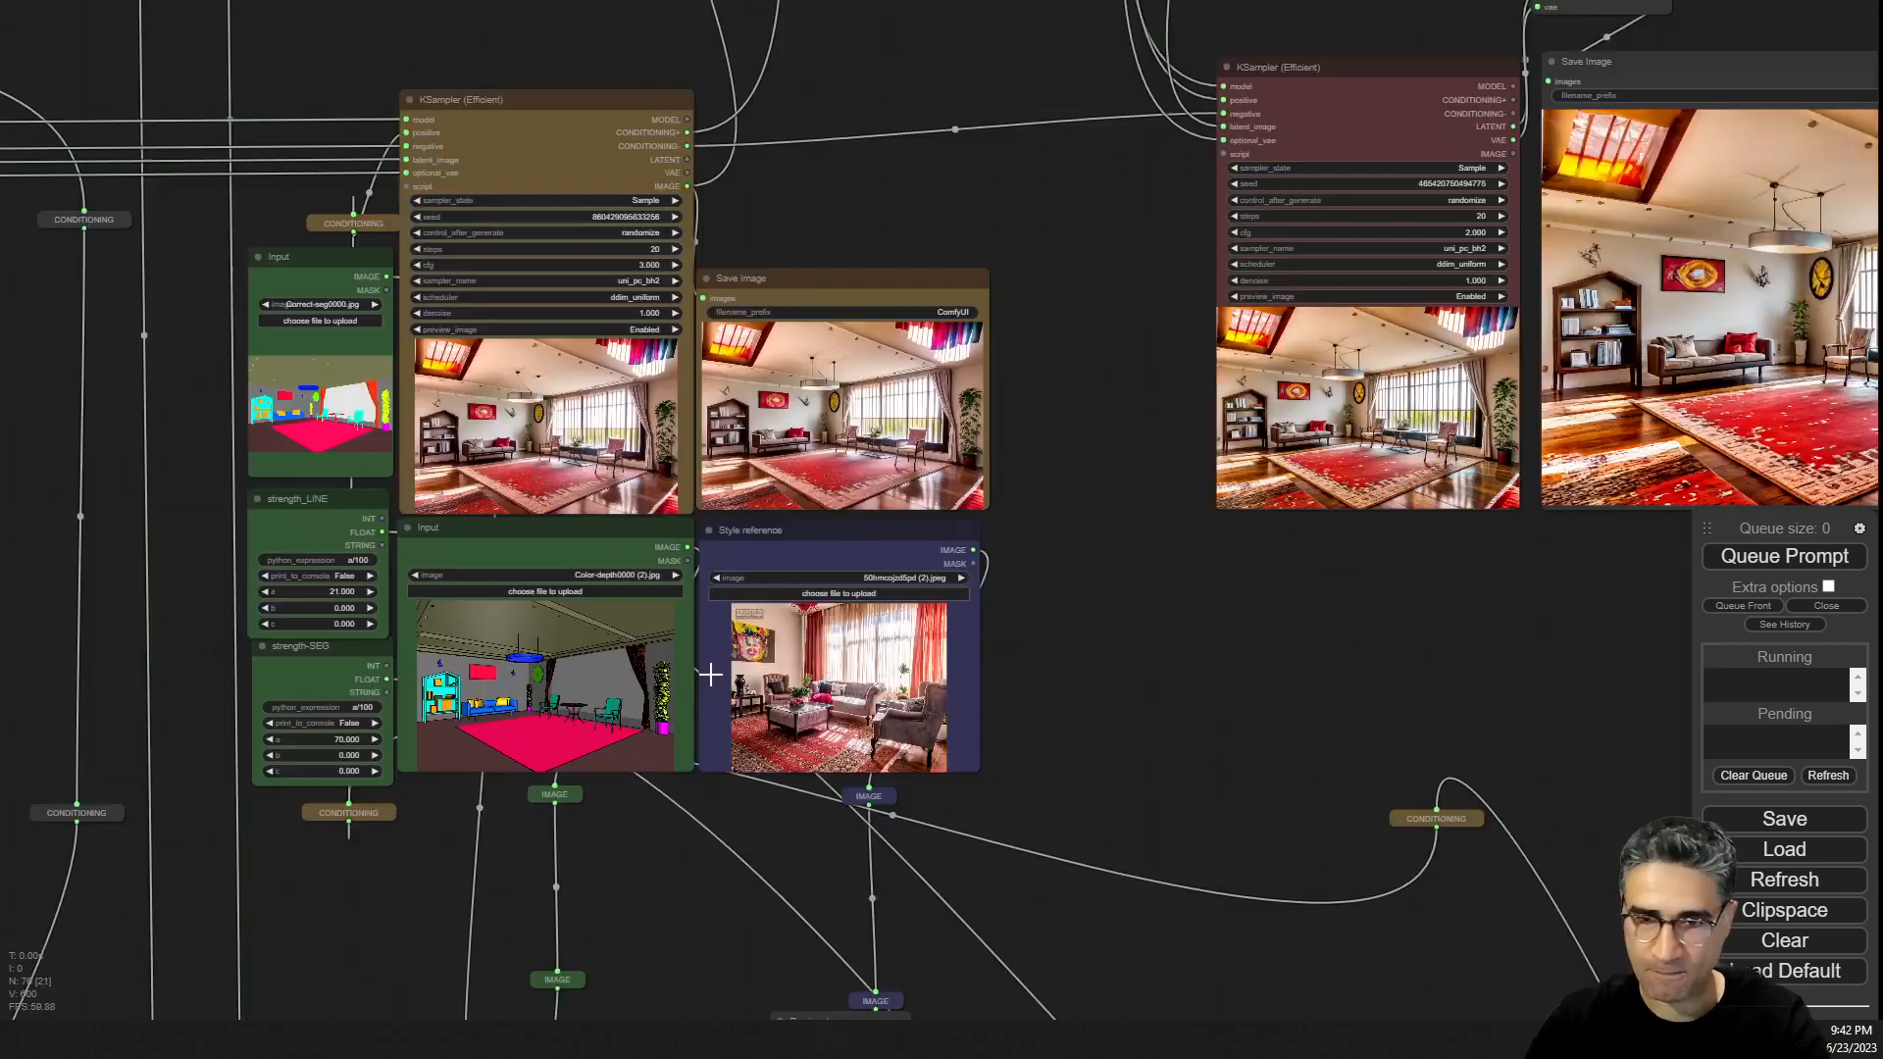
scroll(710, 673, "up", 7)
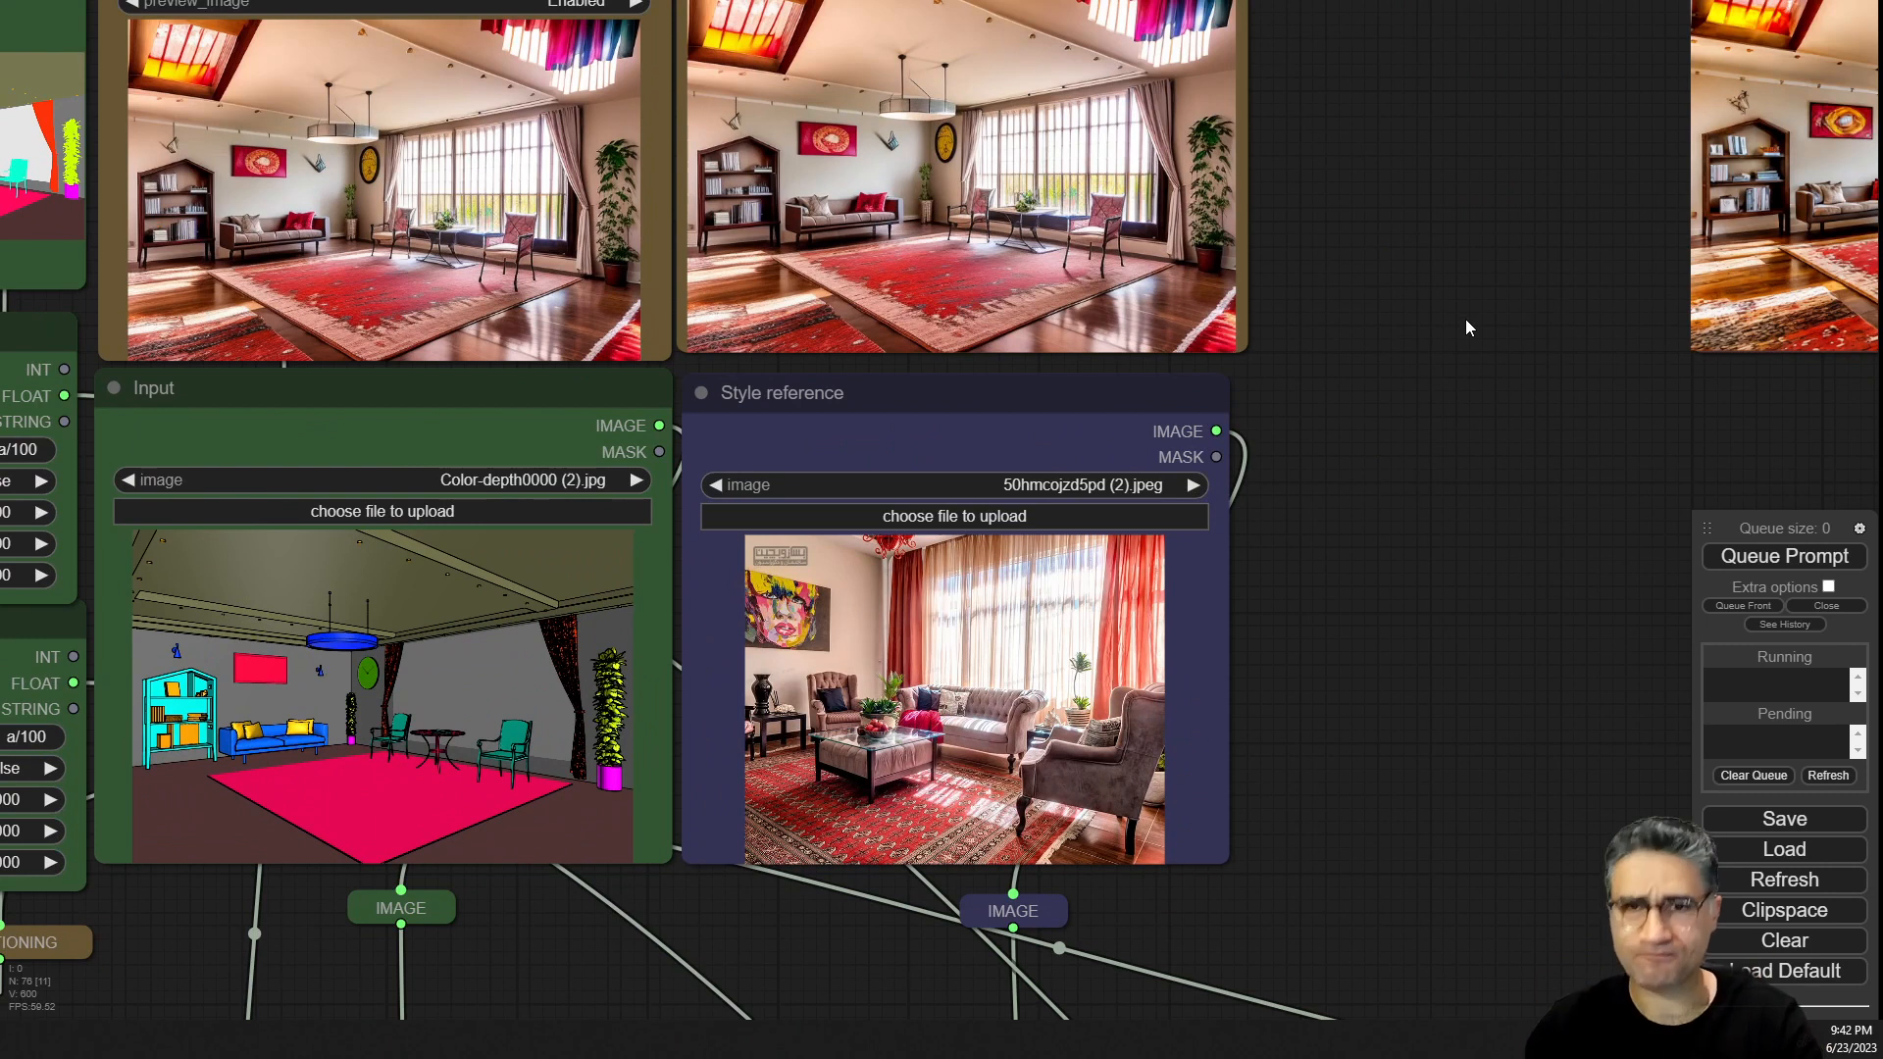
left_click_drag(1451, 339, 1661, 440)
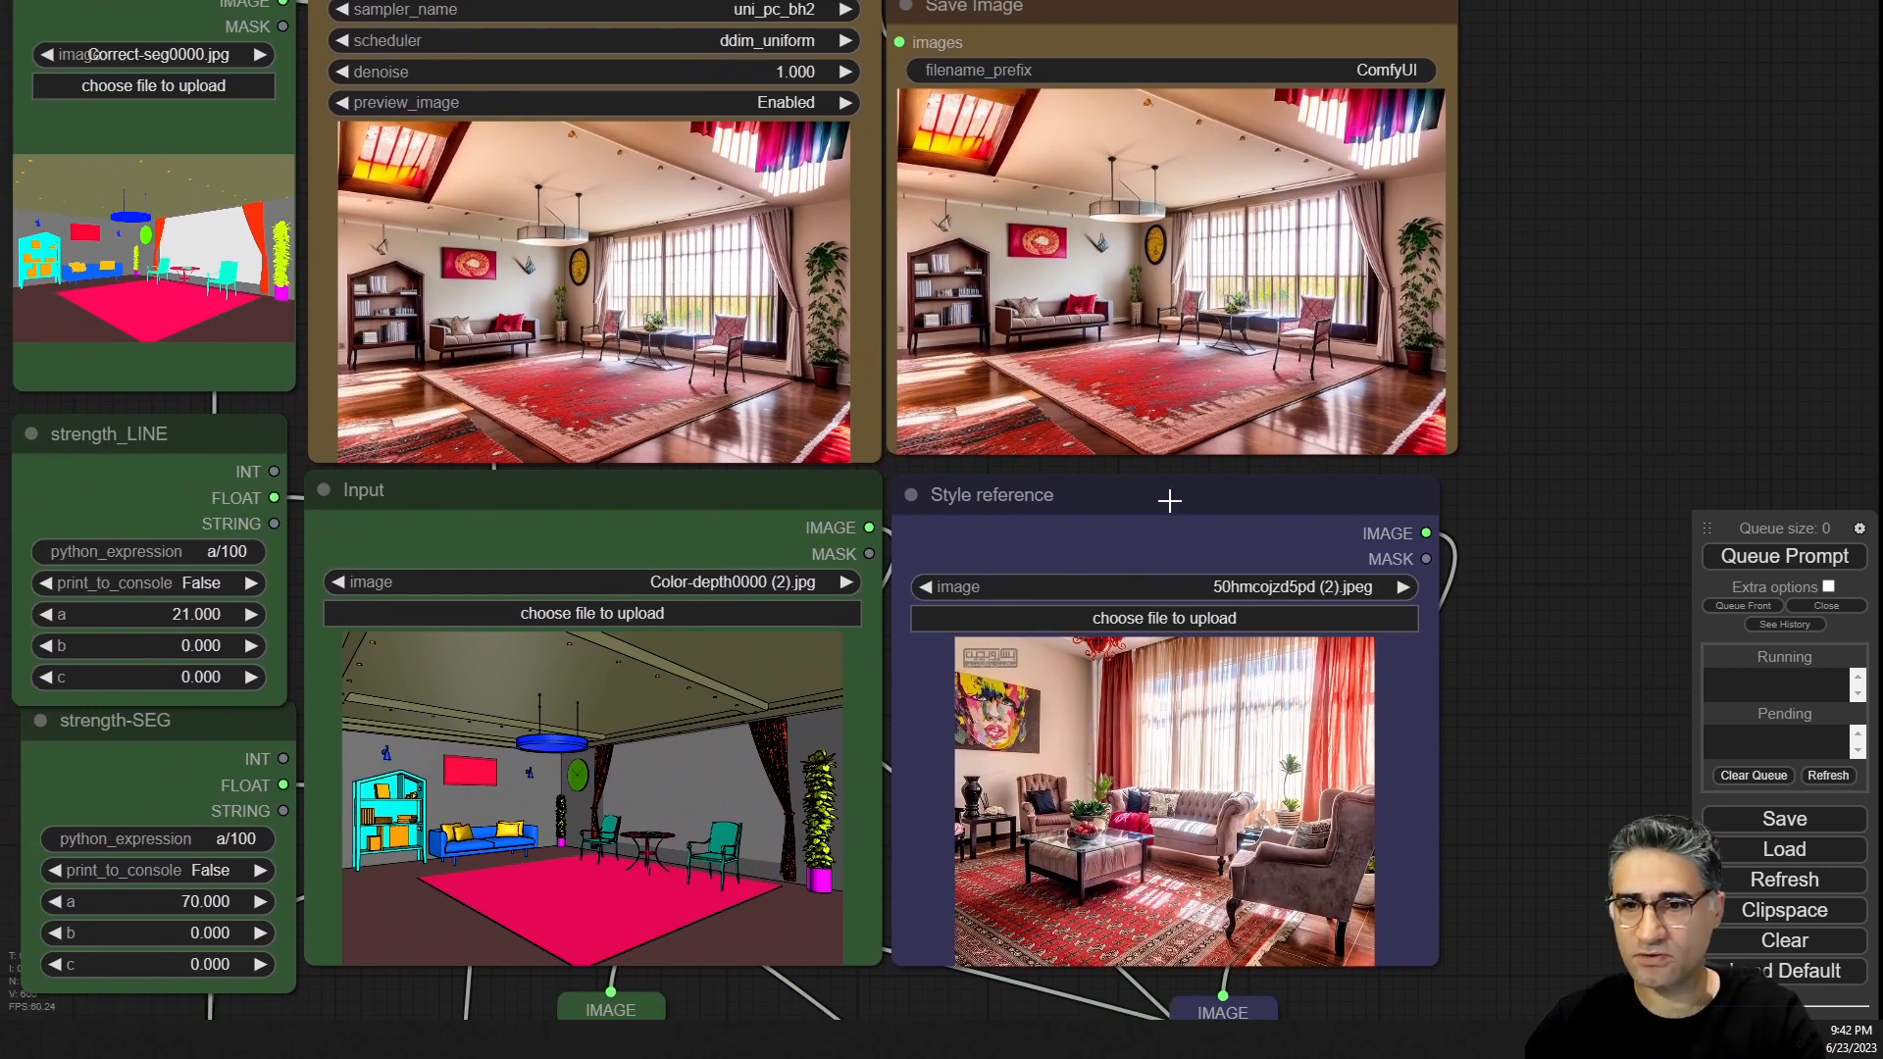
scroll(1398, 325, "up", 10)
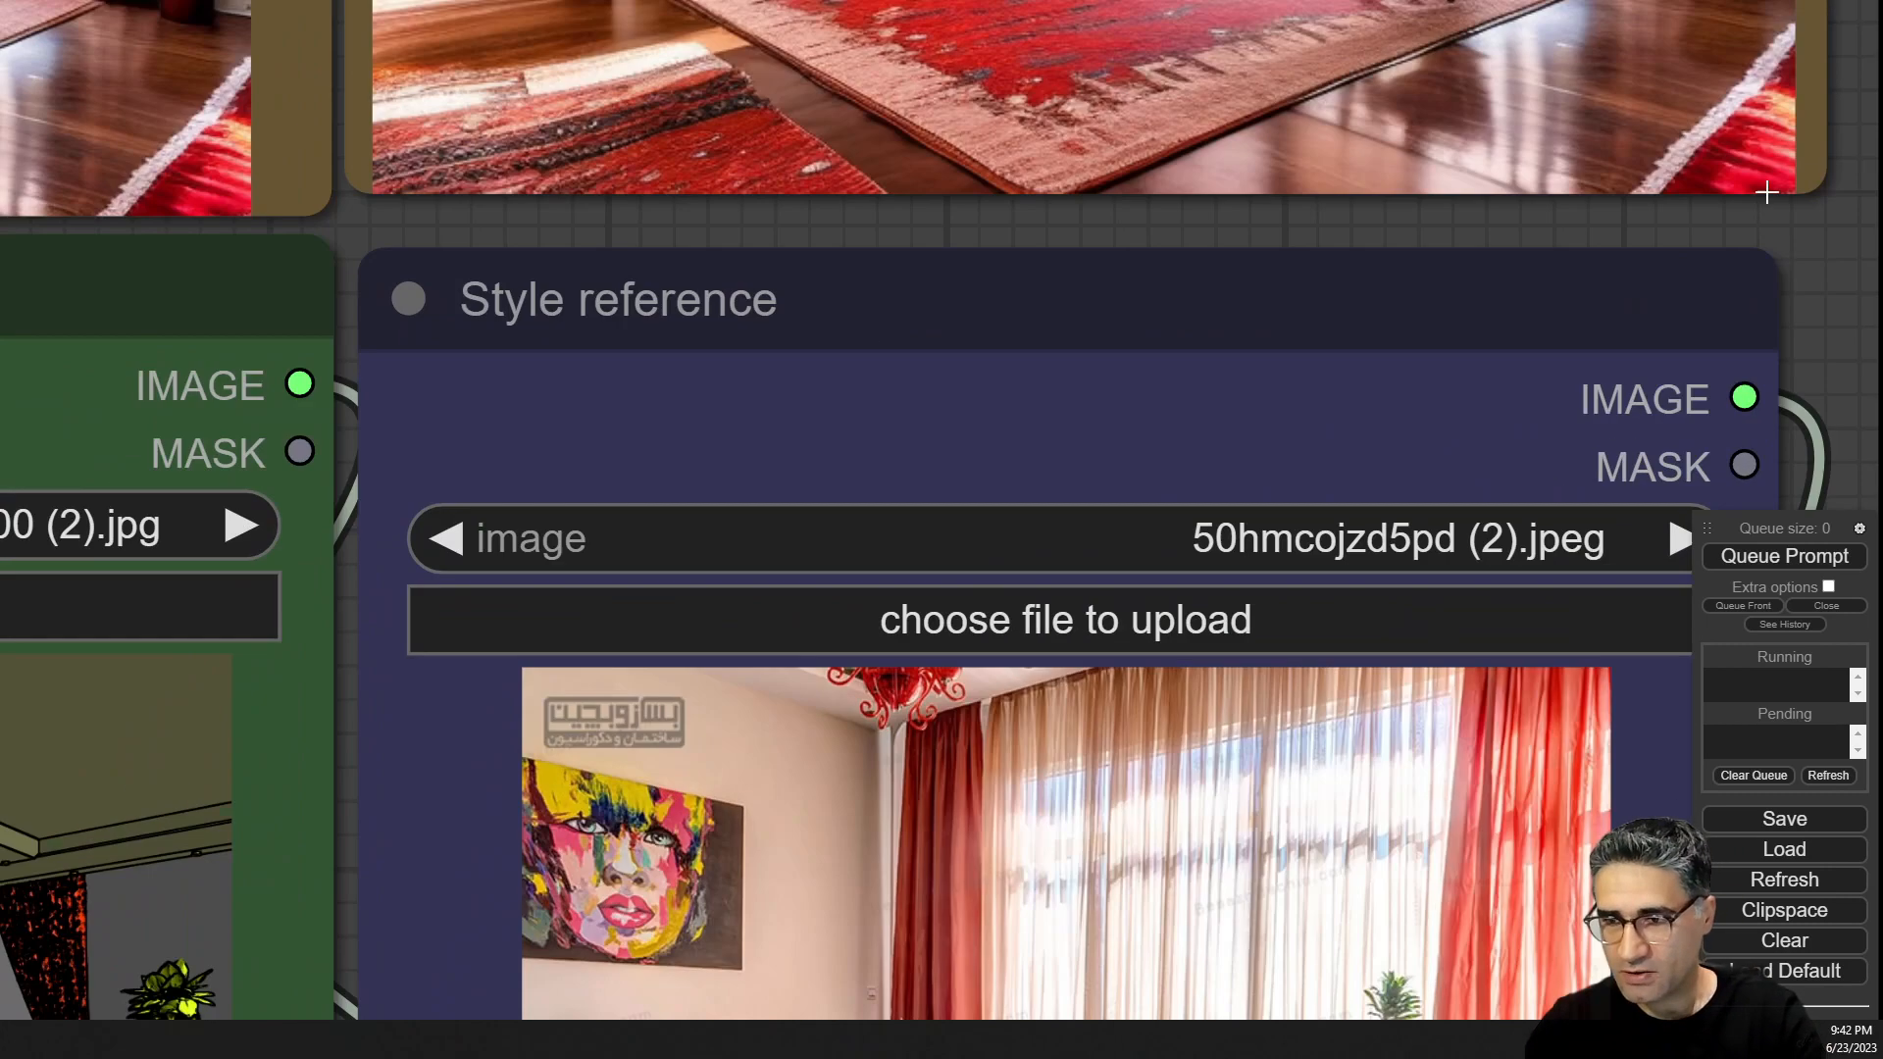
scroll(1834, 290, "down", 6)
left_click_drag(1842, 296, 1531, 45)
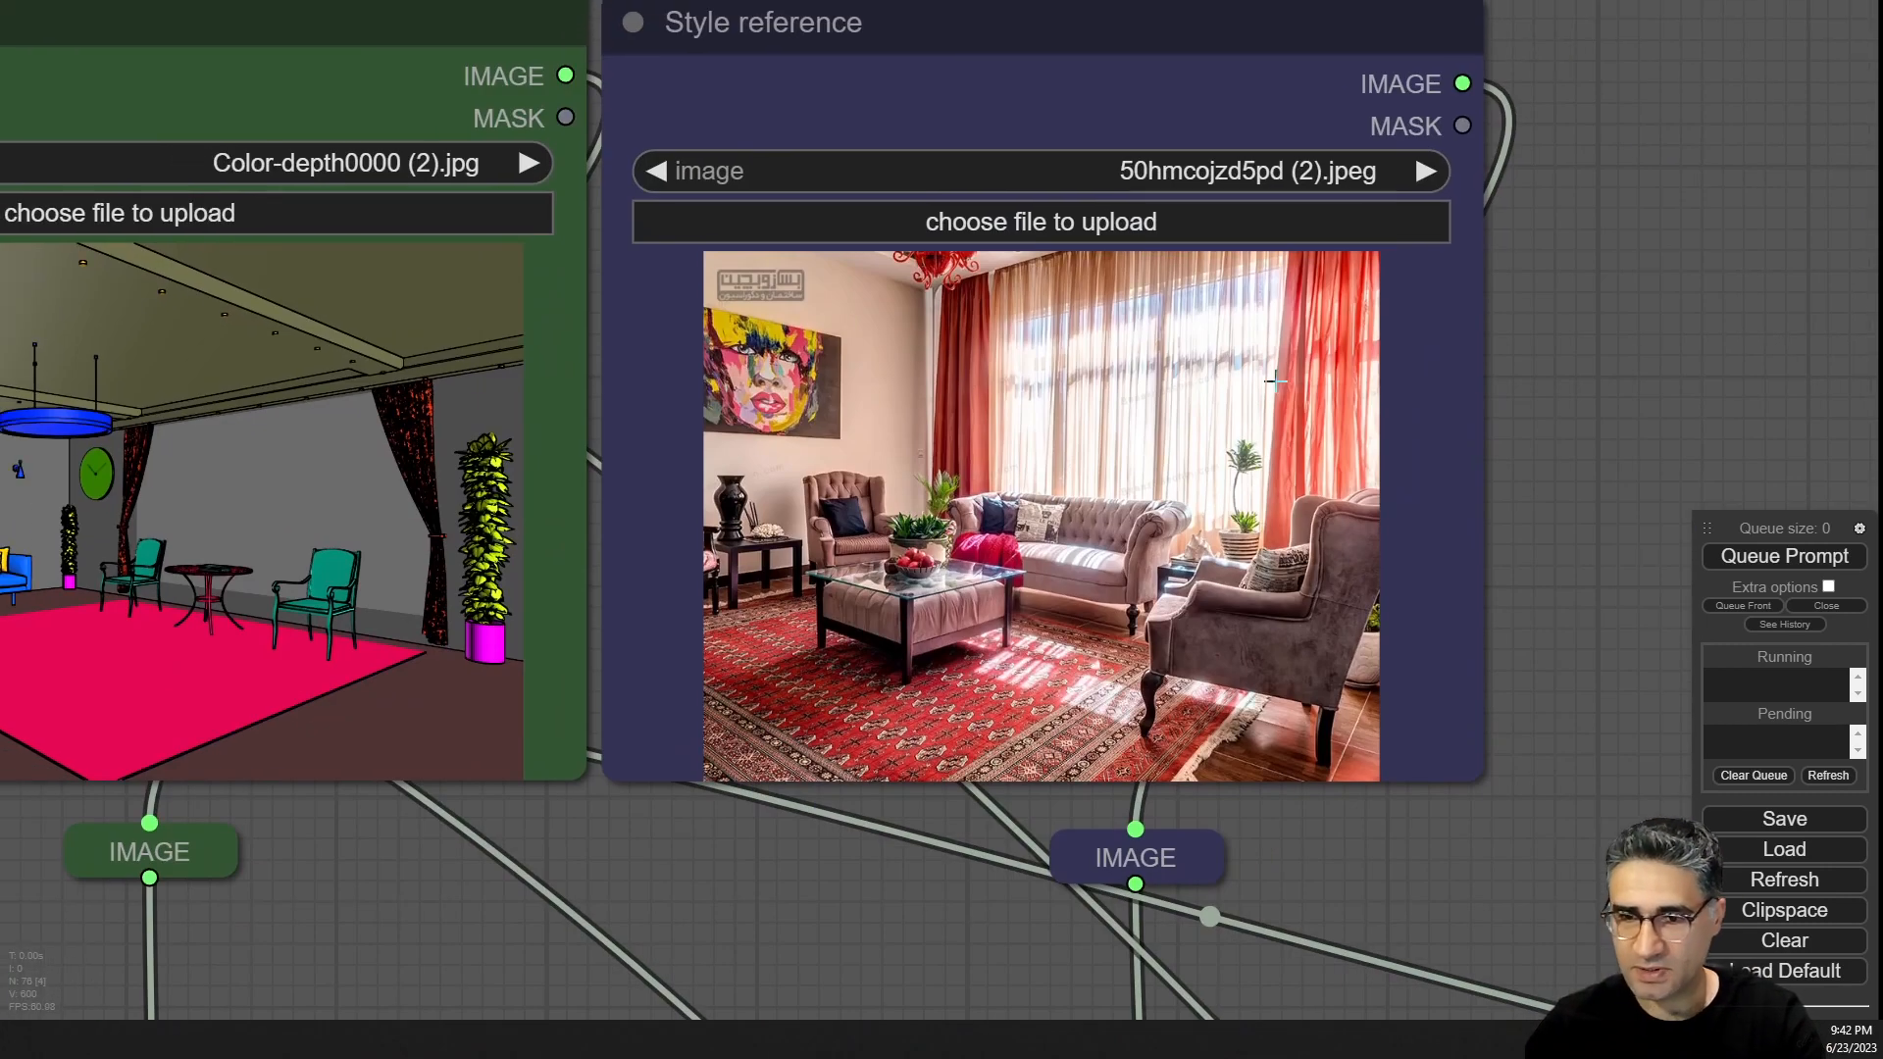
scroll(964, 653, "up", 5)
scroll(965, 653, "down", 5)
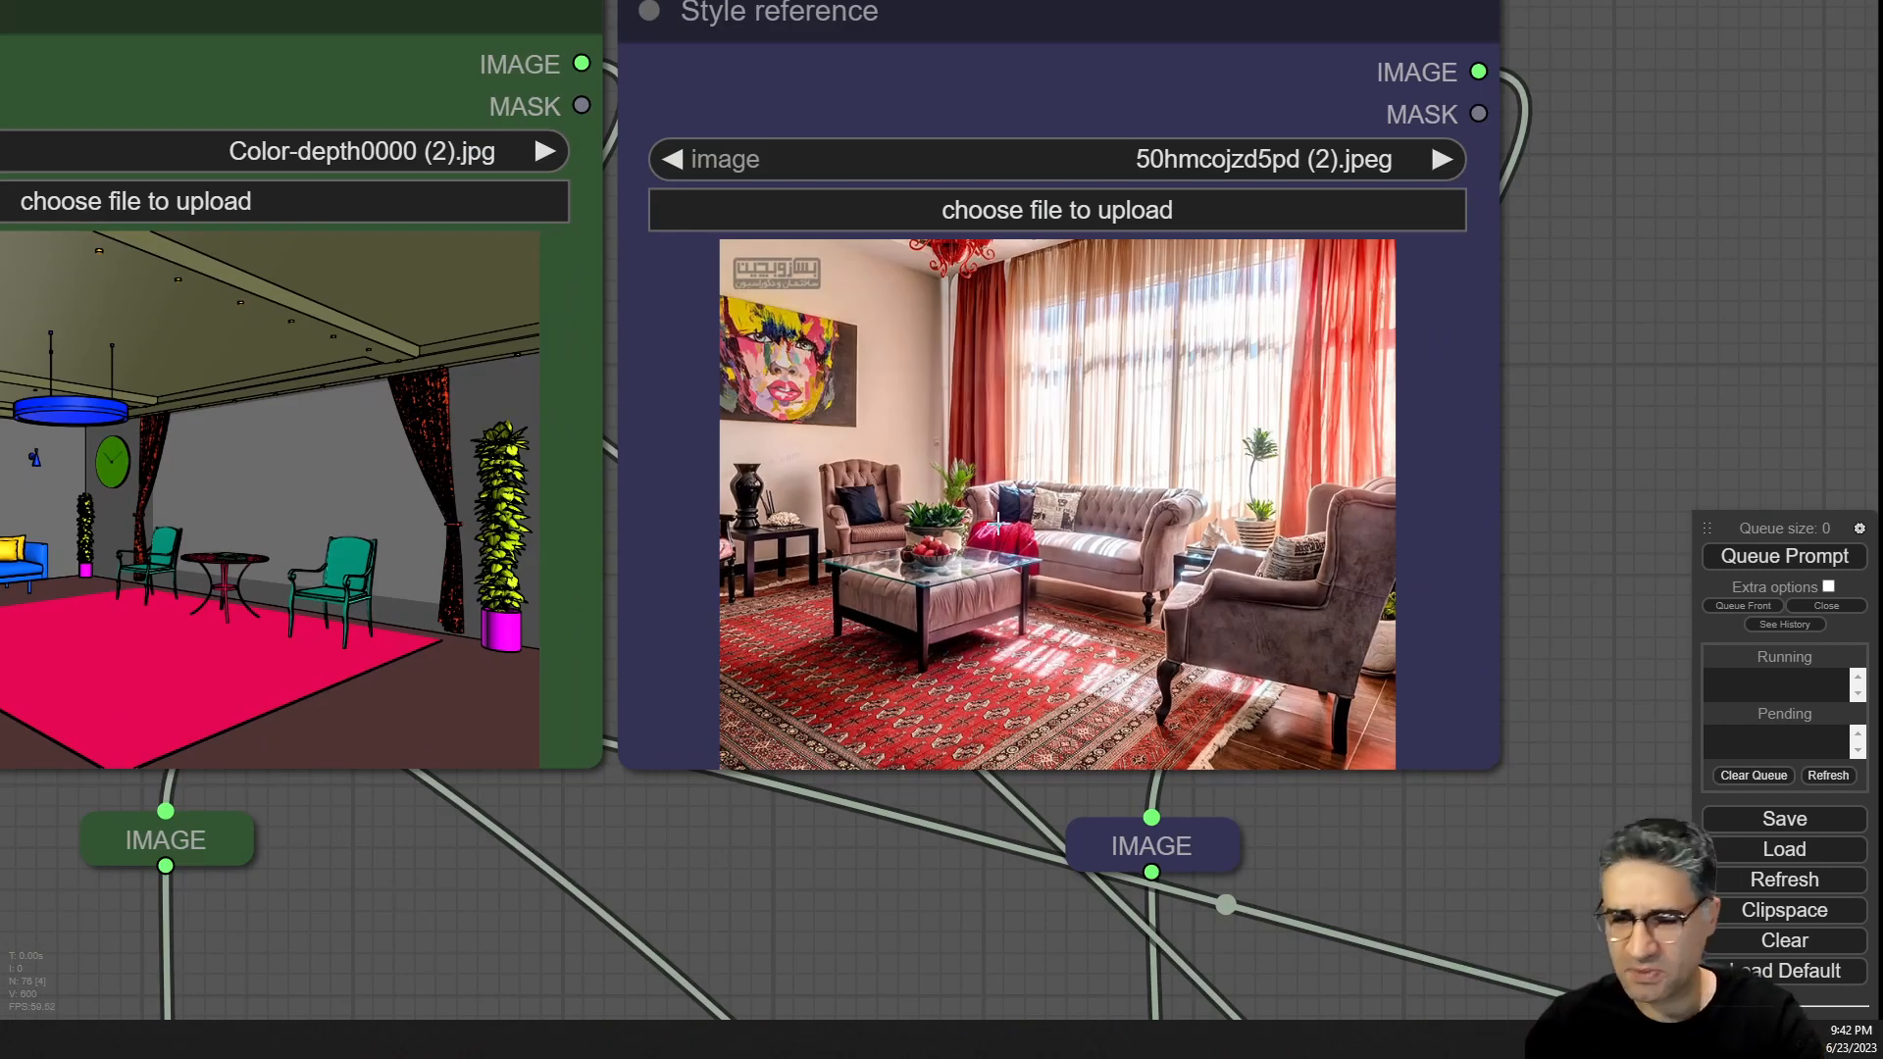
scroll(1078, 540, "up", 3)
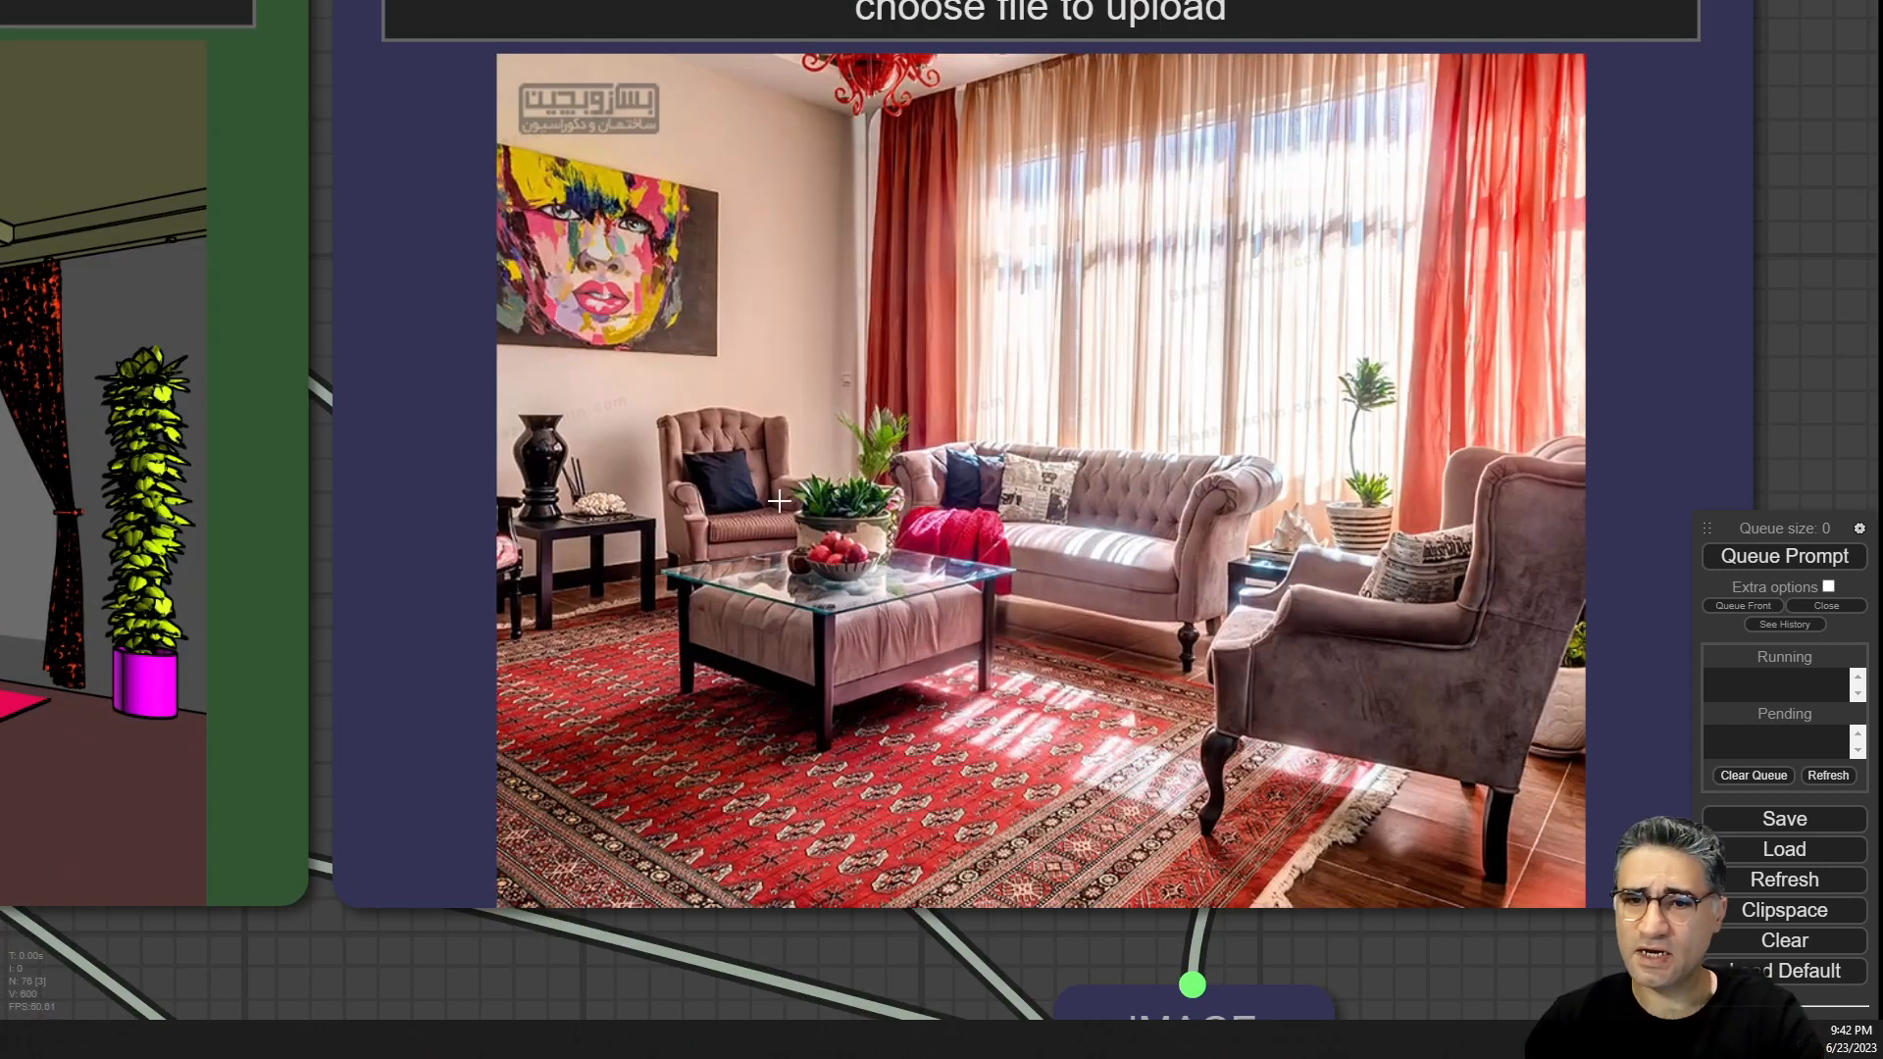
scroll(1327, 358, "down", 5)
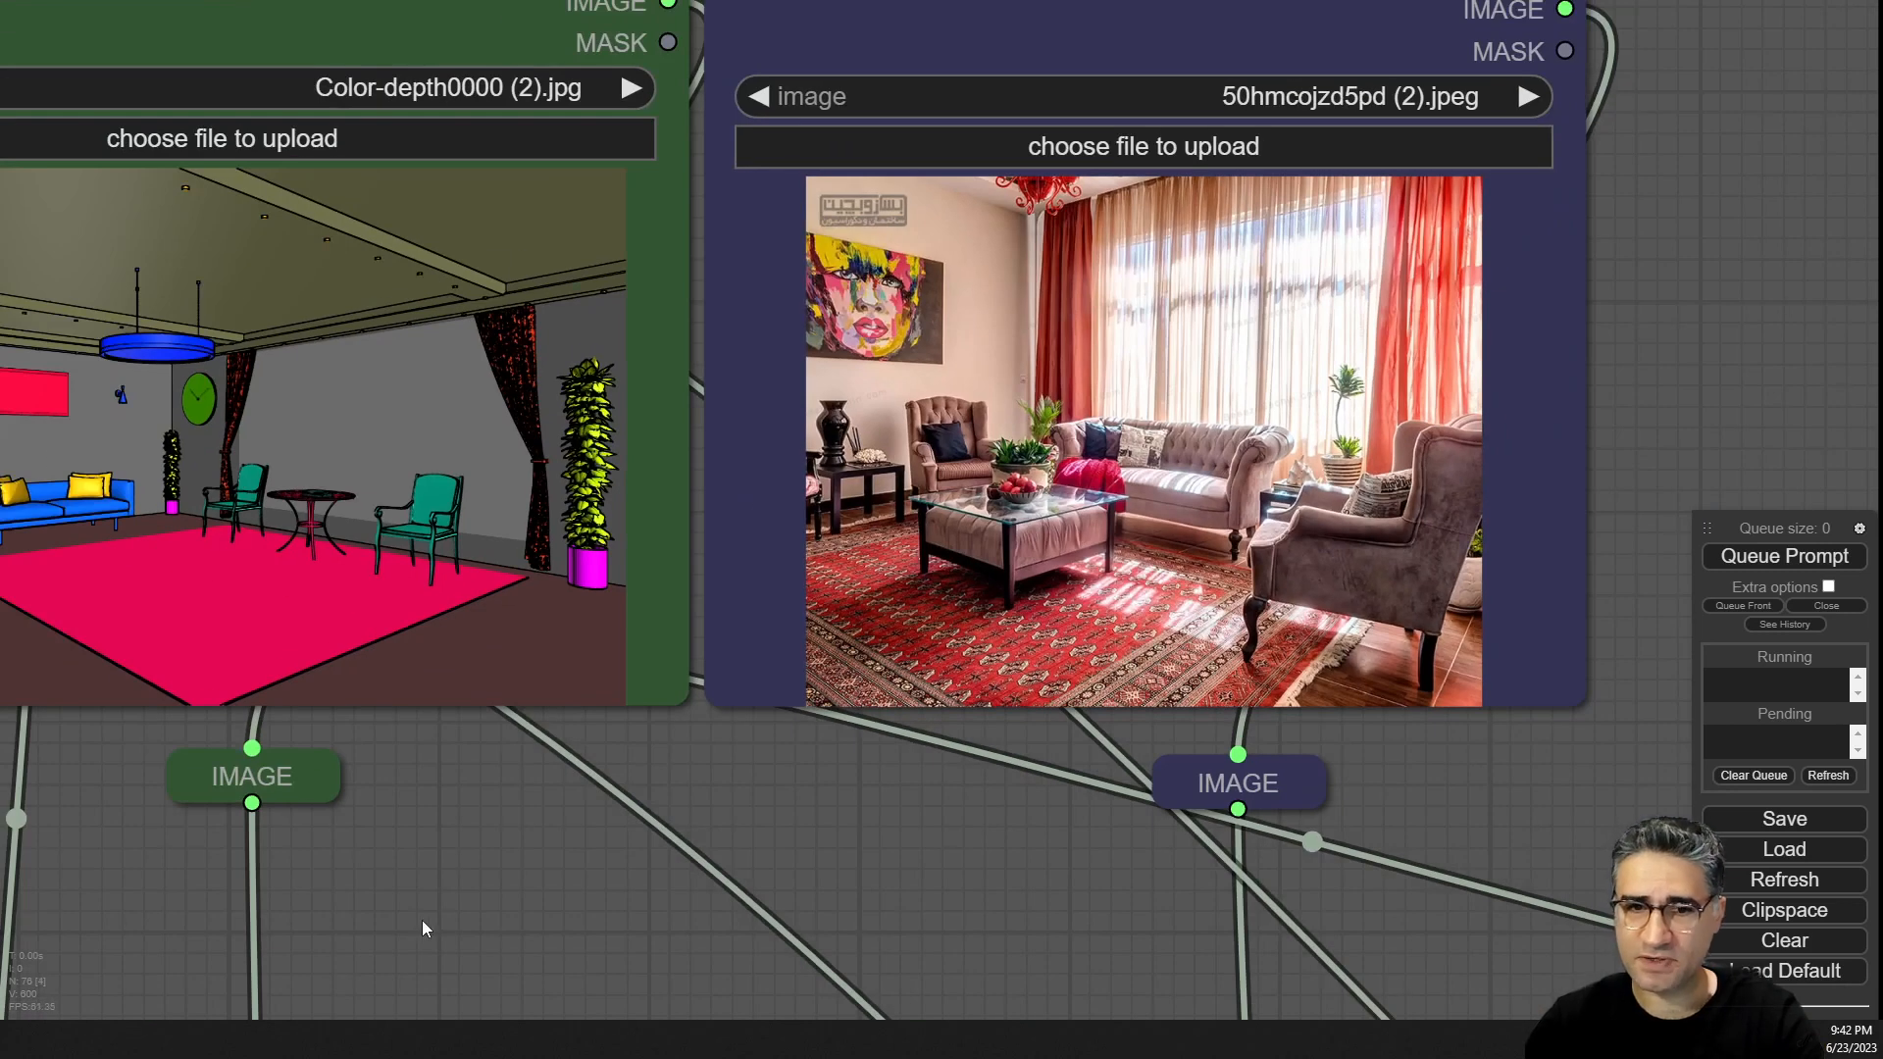
Pan and zoom across the canvas to compare the color-depth input image with the style reference and generated images.
left_click_drag(422, 928, 897, 1021)
scroll(667, 478, "up", 5)
scroll(708, 461, "down", 9)
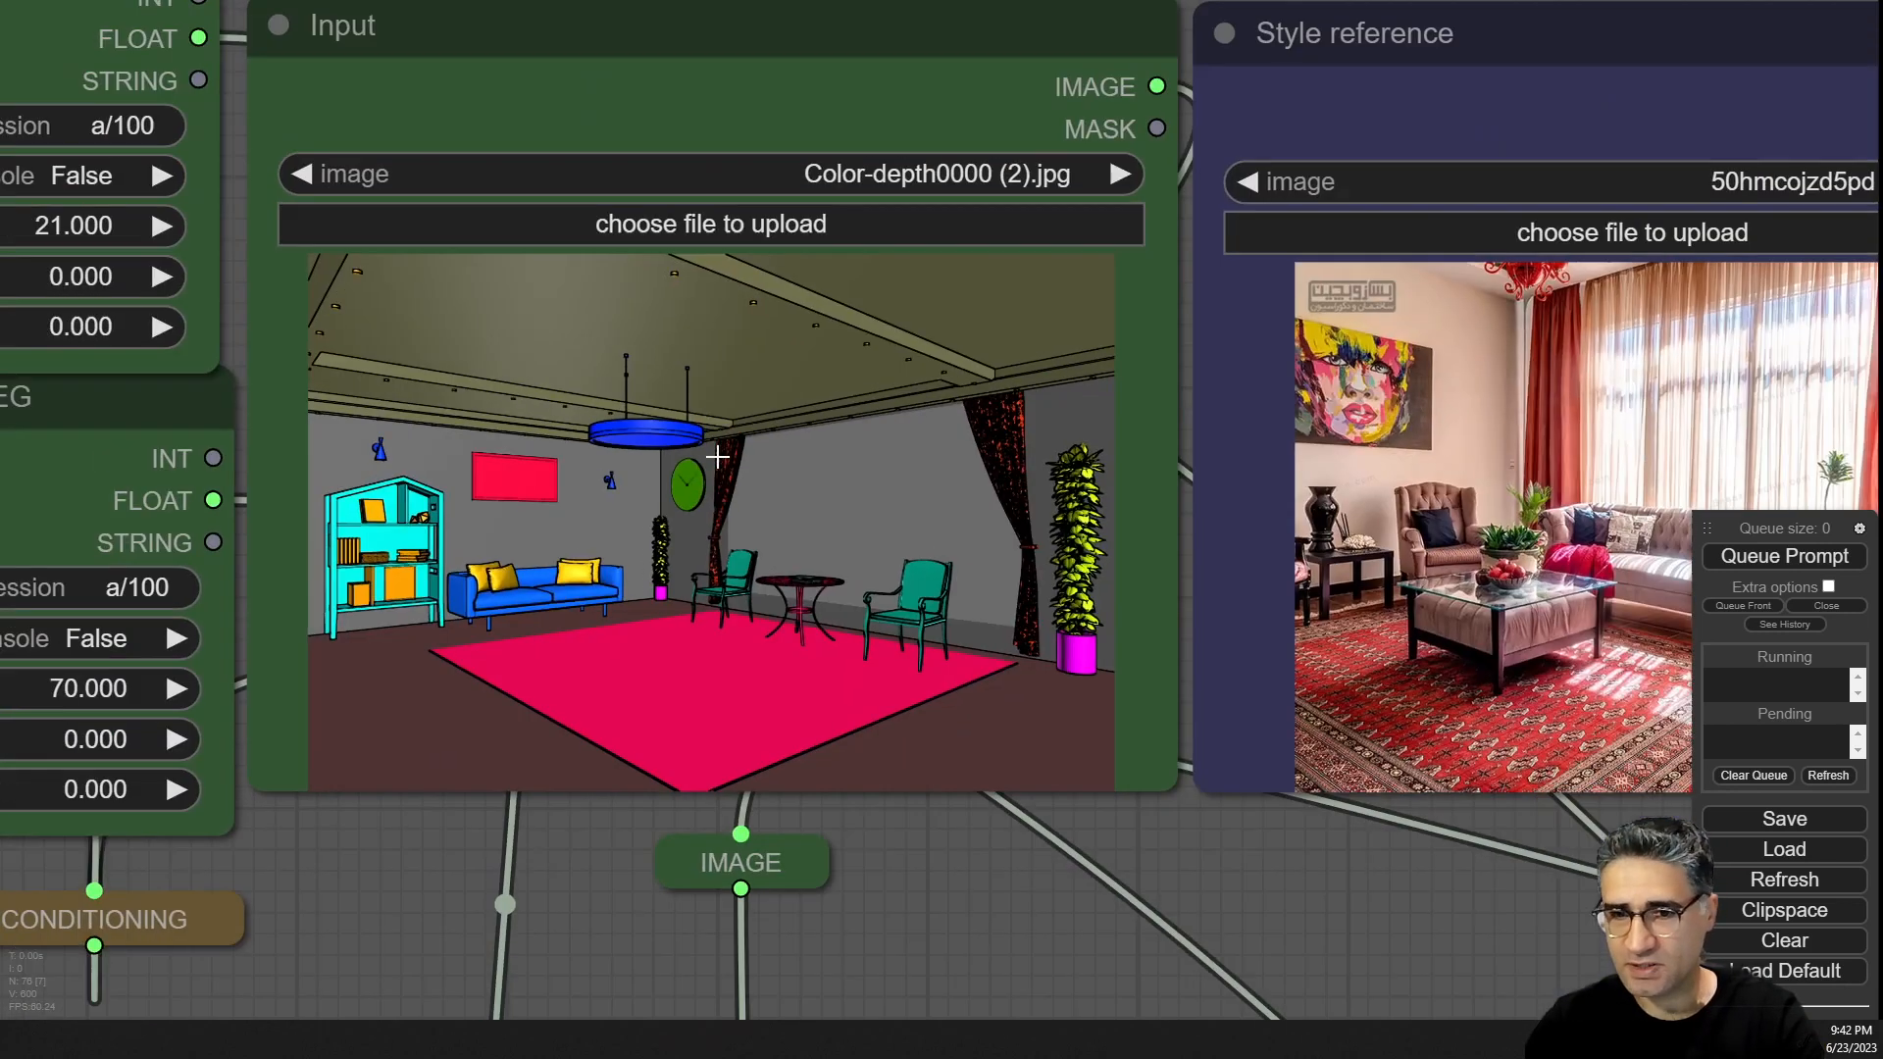
left_click_drag(533, 859, 679, 1057)
scroll(417, 260, "up", 6)
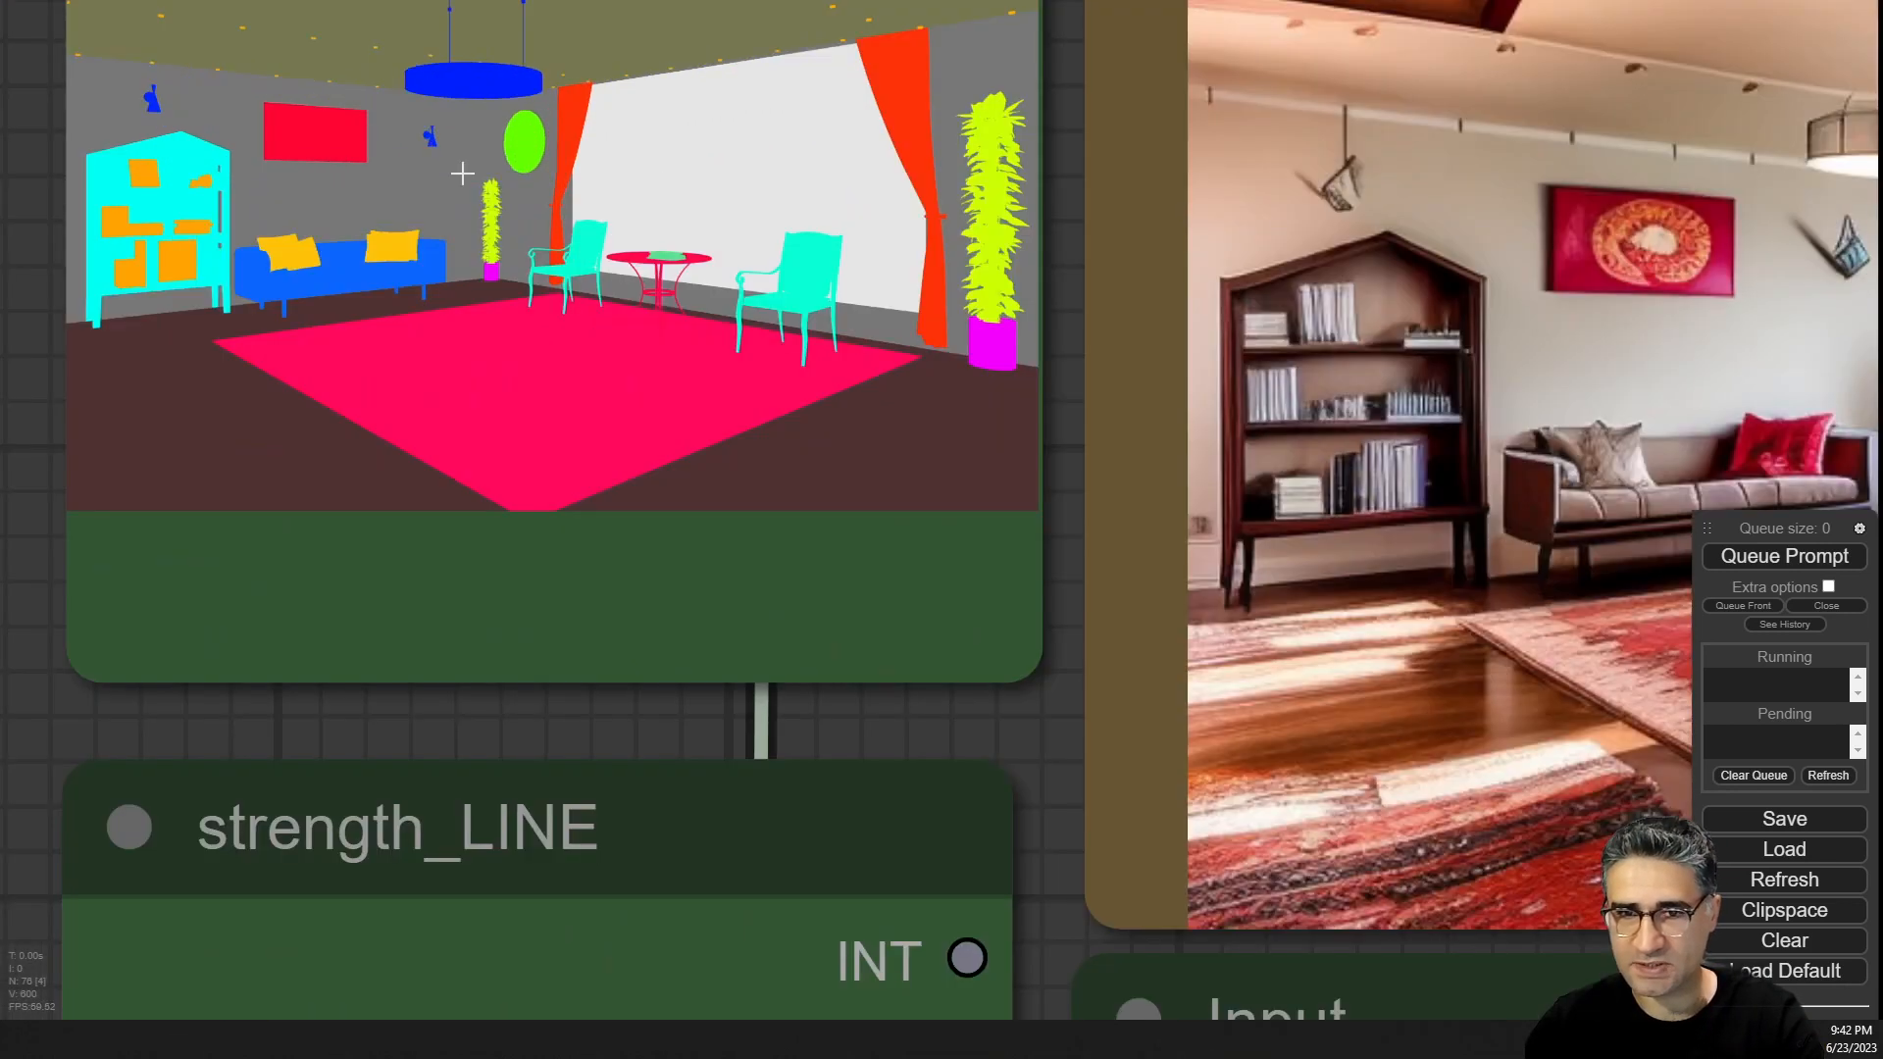
scroll(417, 260, "down", 6)
scroll(588, 642, "down", 4)
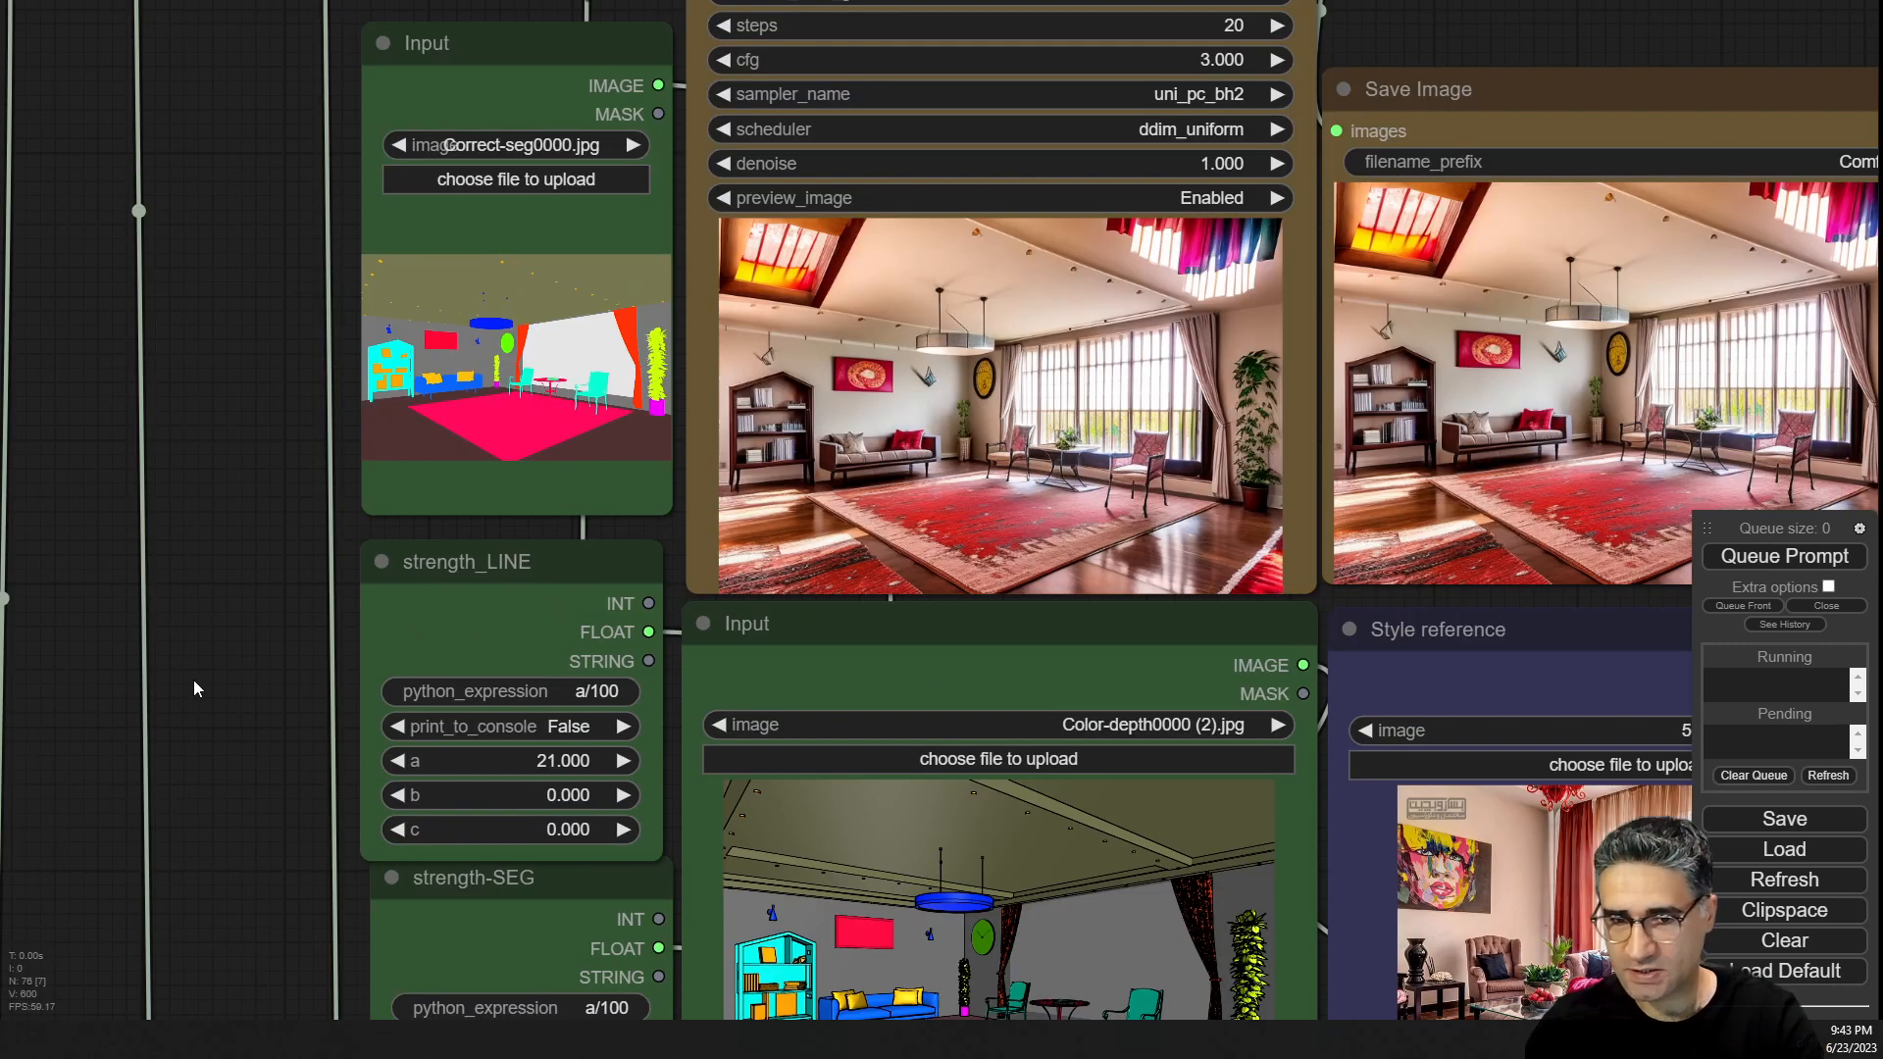
left_click_drag(295, 716, 9, 201)
scroll(793, 471, "up", 6)
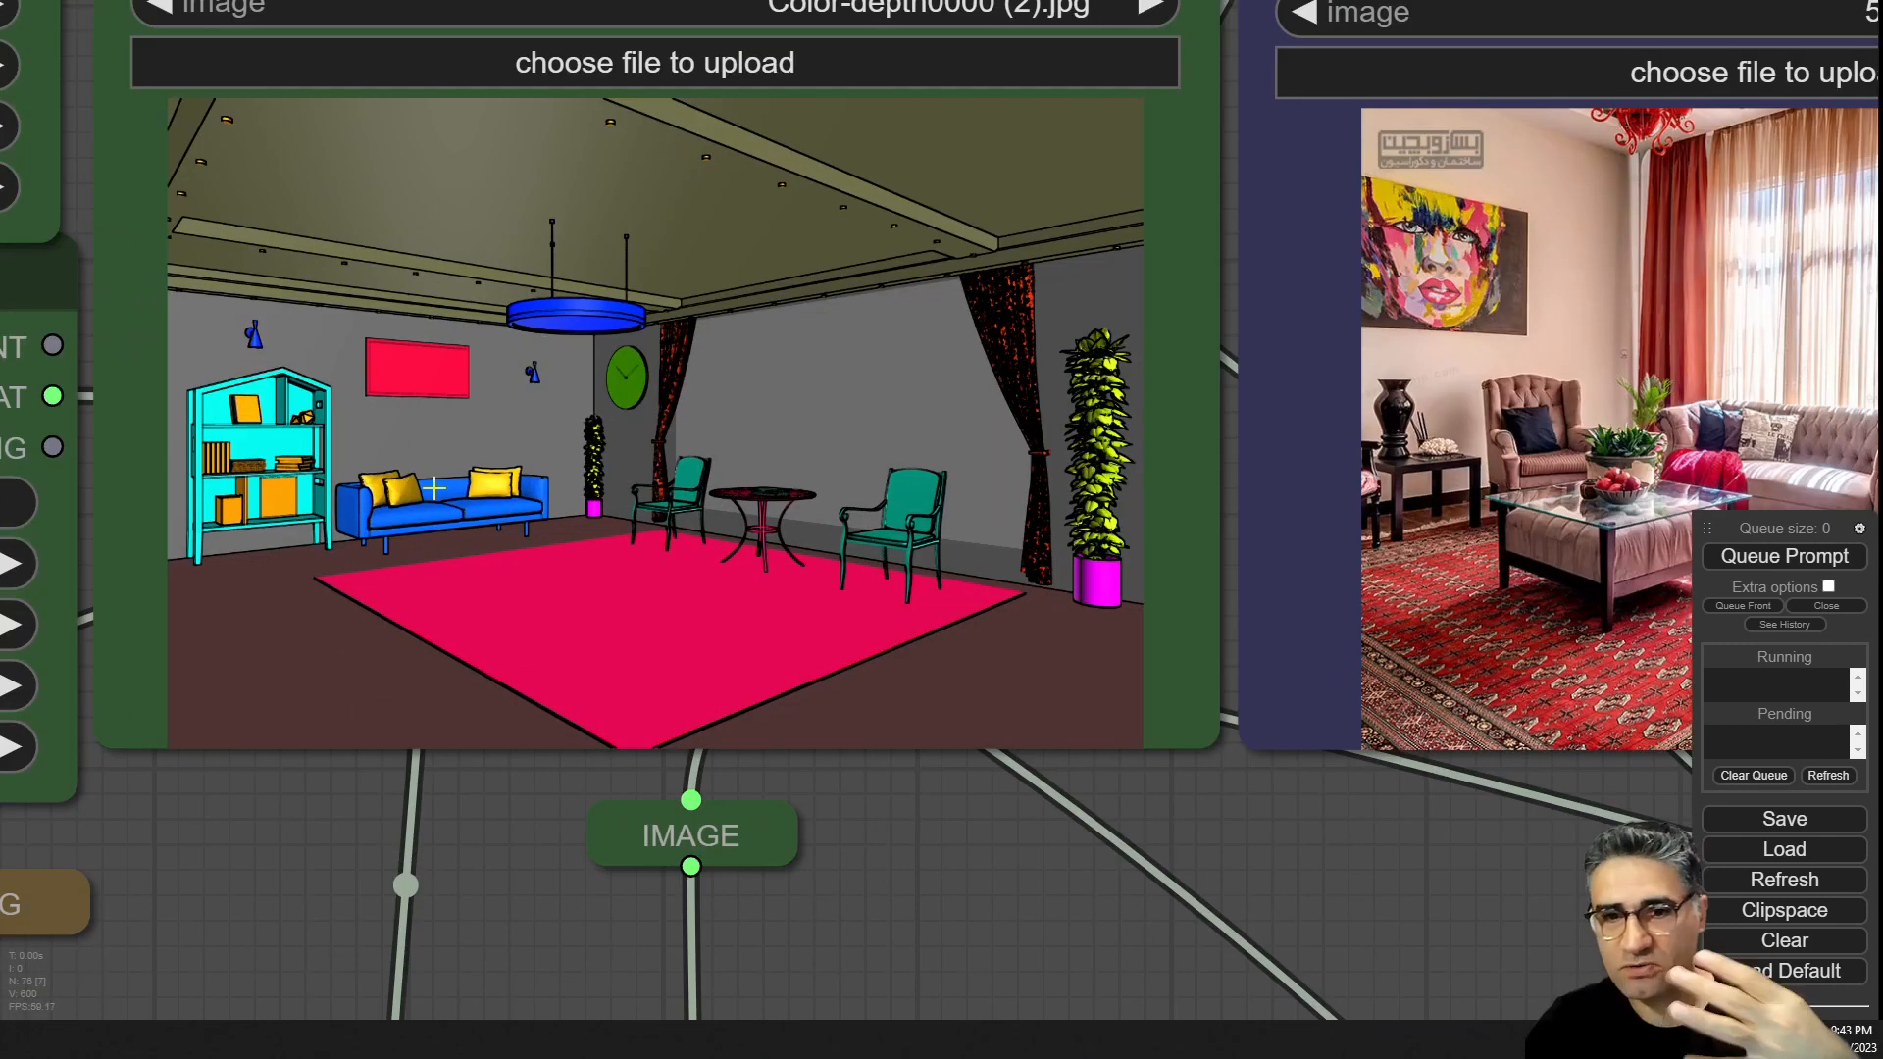
scroll(1021, 567, "down", 4)
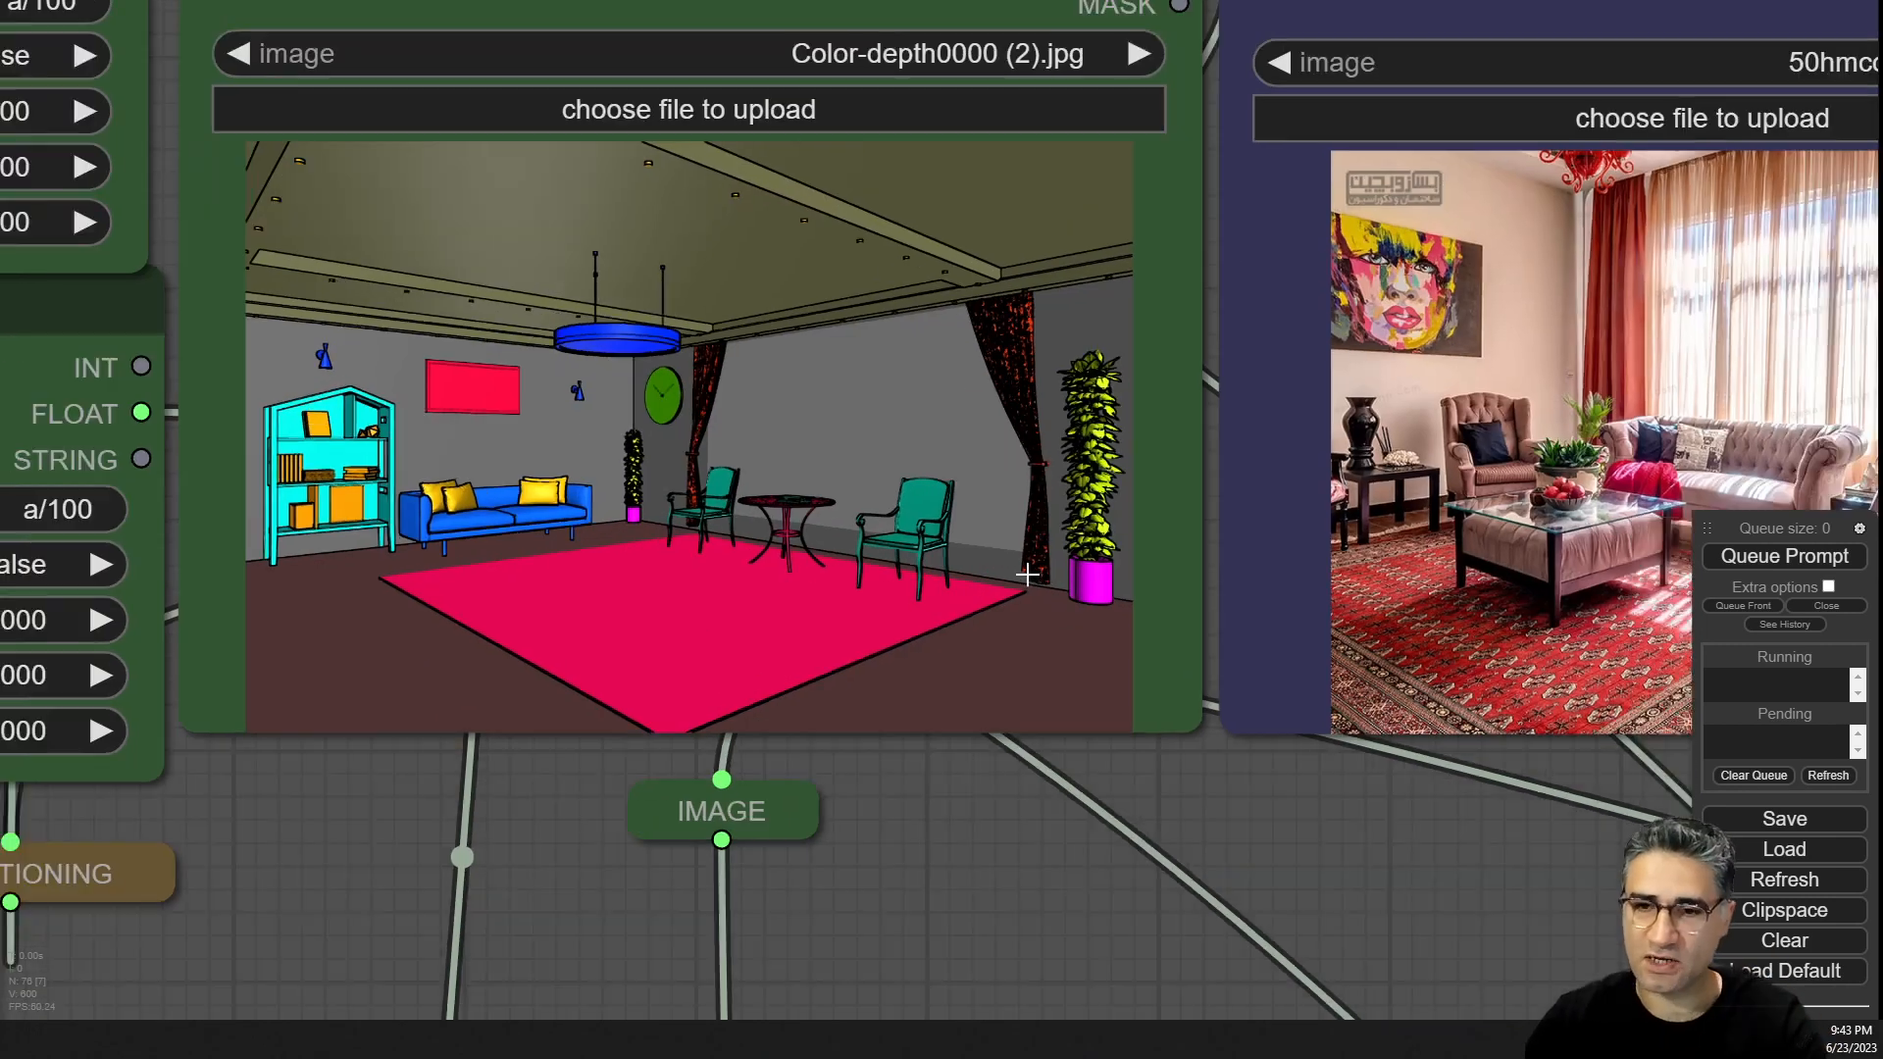
scroll(1221, 818, "up", 1)
scroll(1216, 774, "down", 5)
left_click_drag(1787, 167, 1632, 359)
scroll(873, 740, "up", 2)
scroll(686, 863, "up", 5)
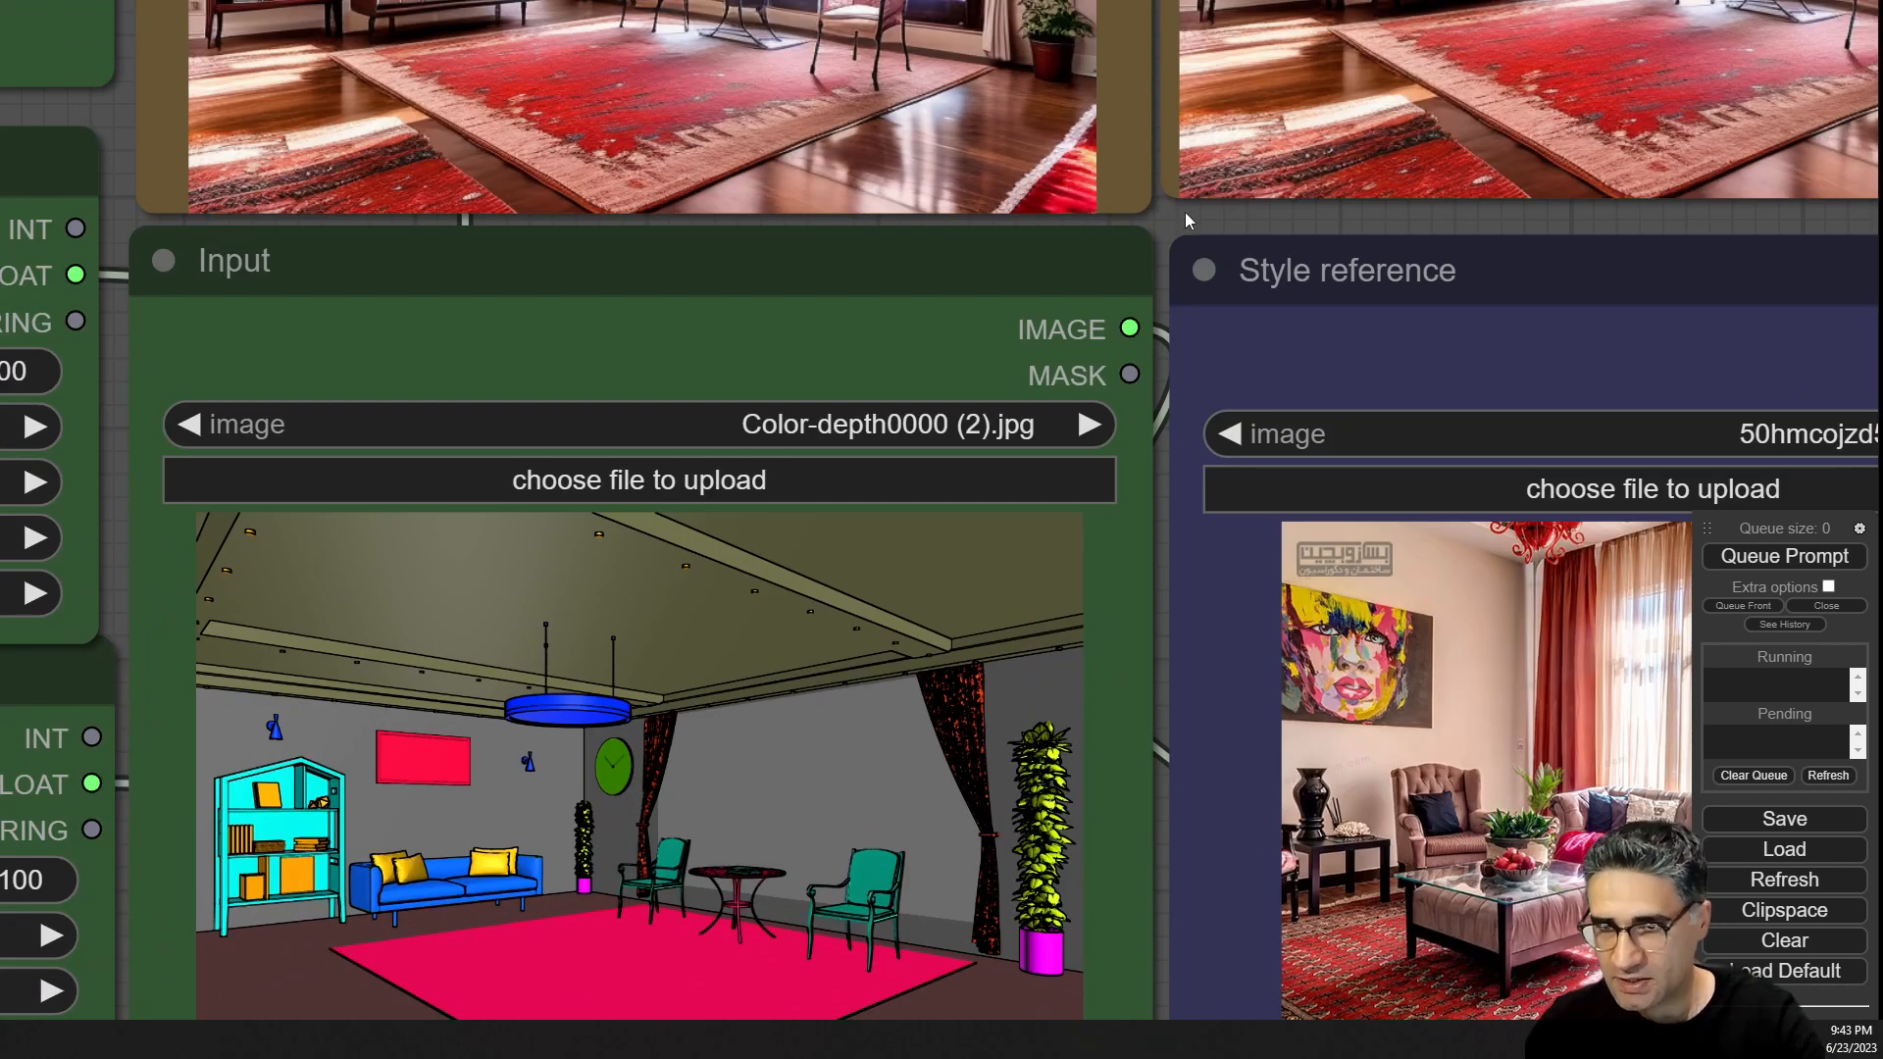
left_click_drag(1187, 219, 624, 608)
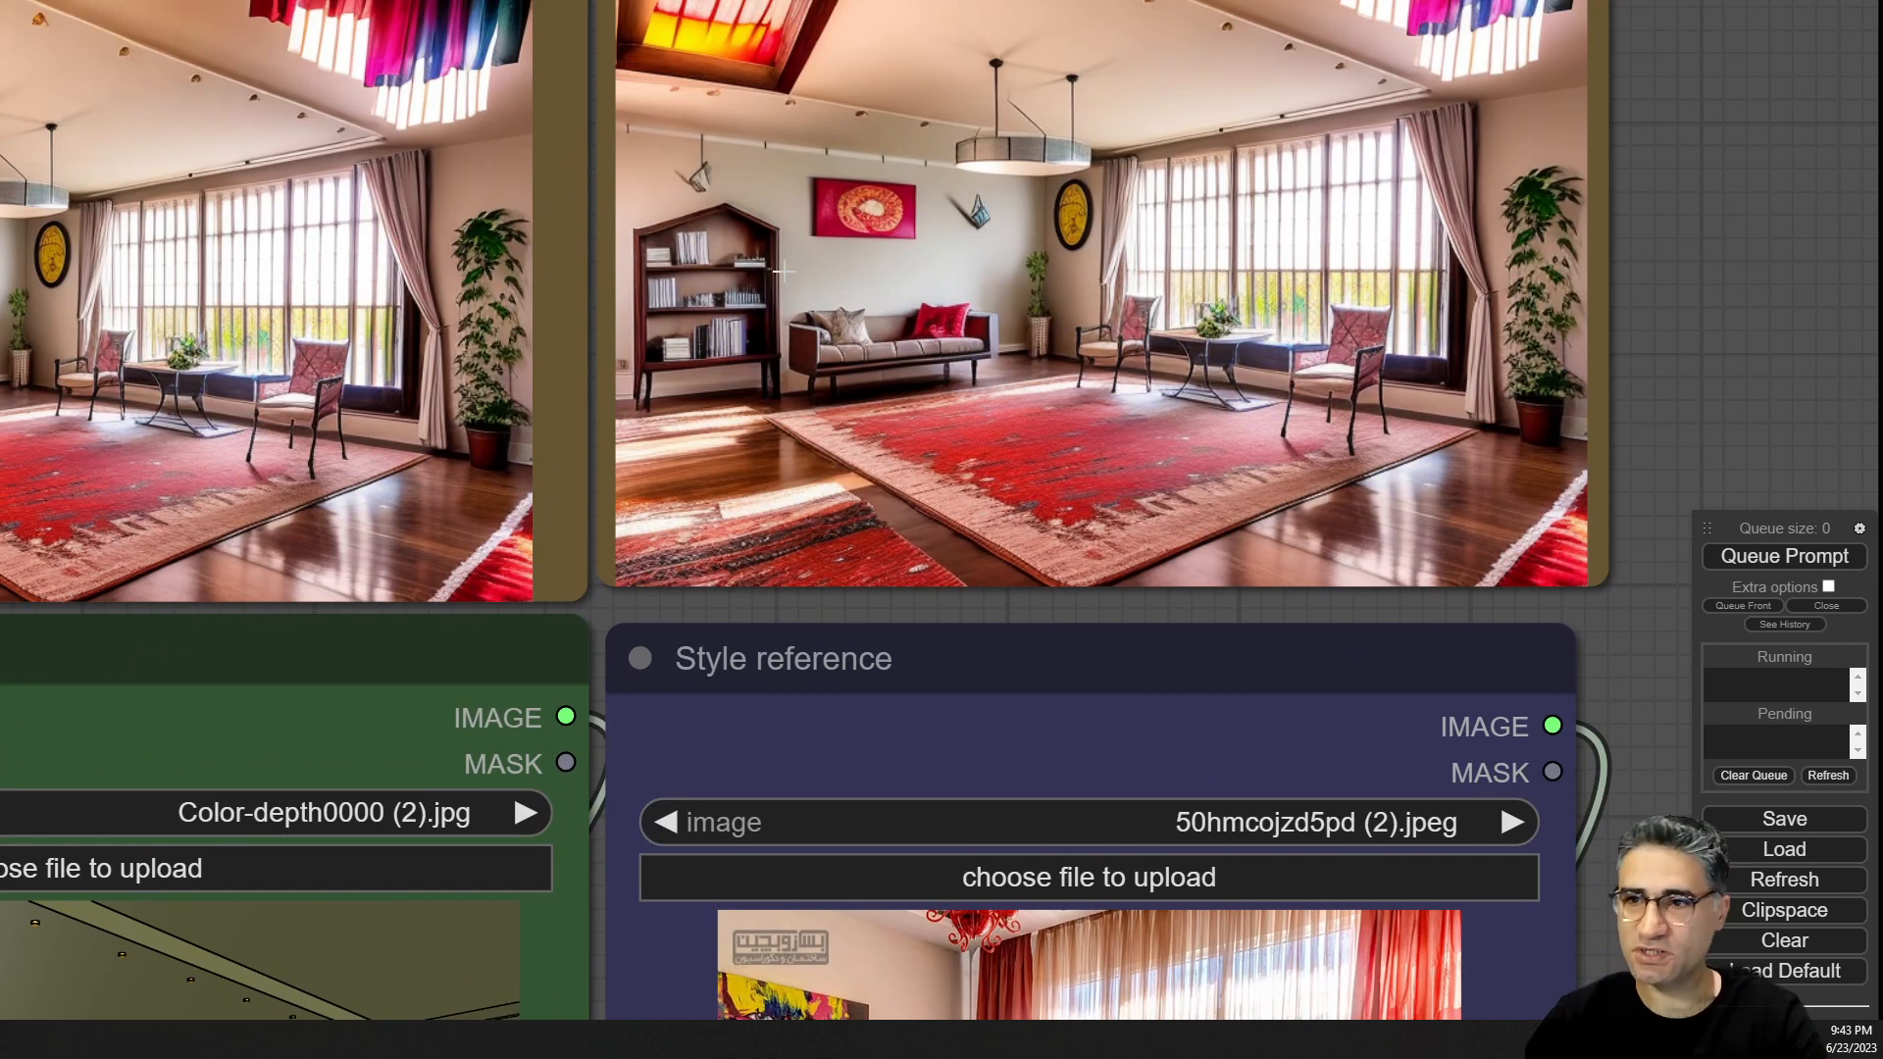
Zoom out to survey the whole workflow, including the Efficient Loader node's checkpoint and VAE settings.
scroll(1030, 405, "down", 10)
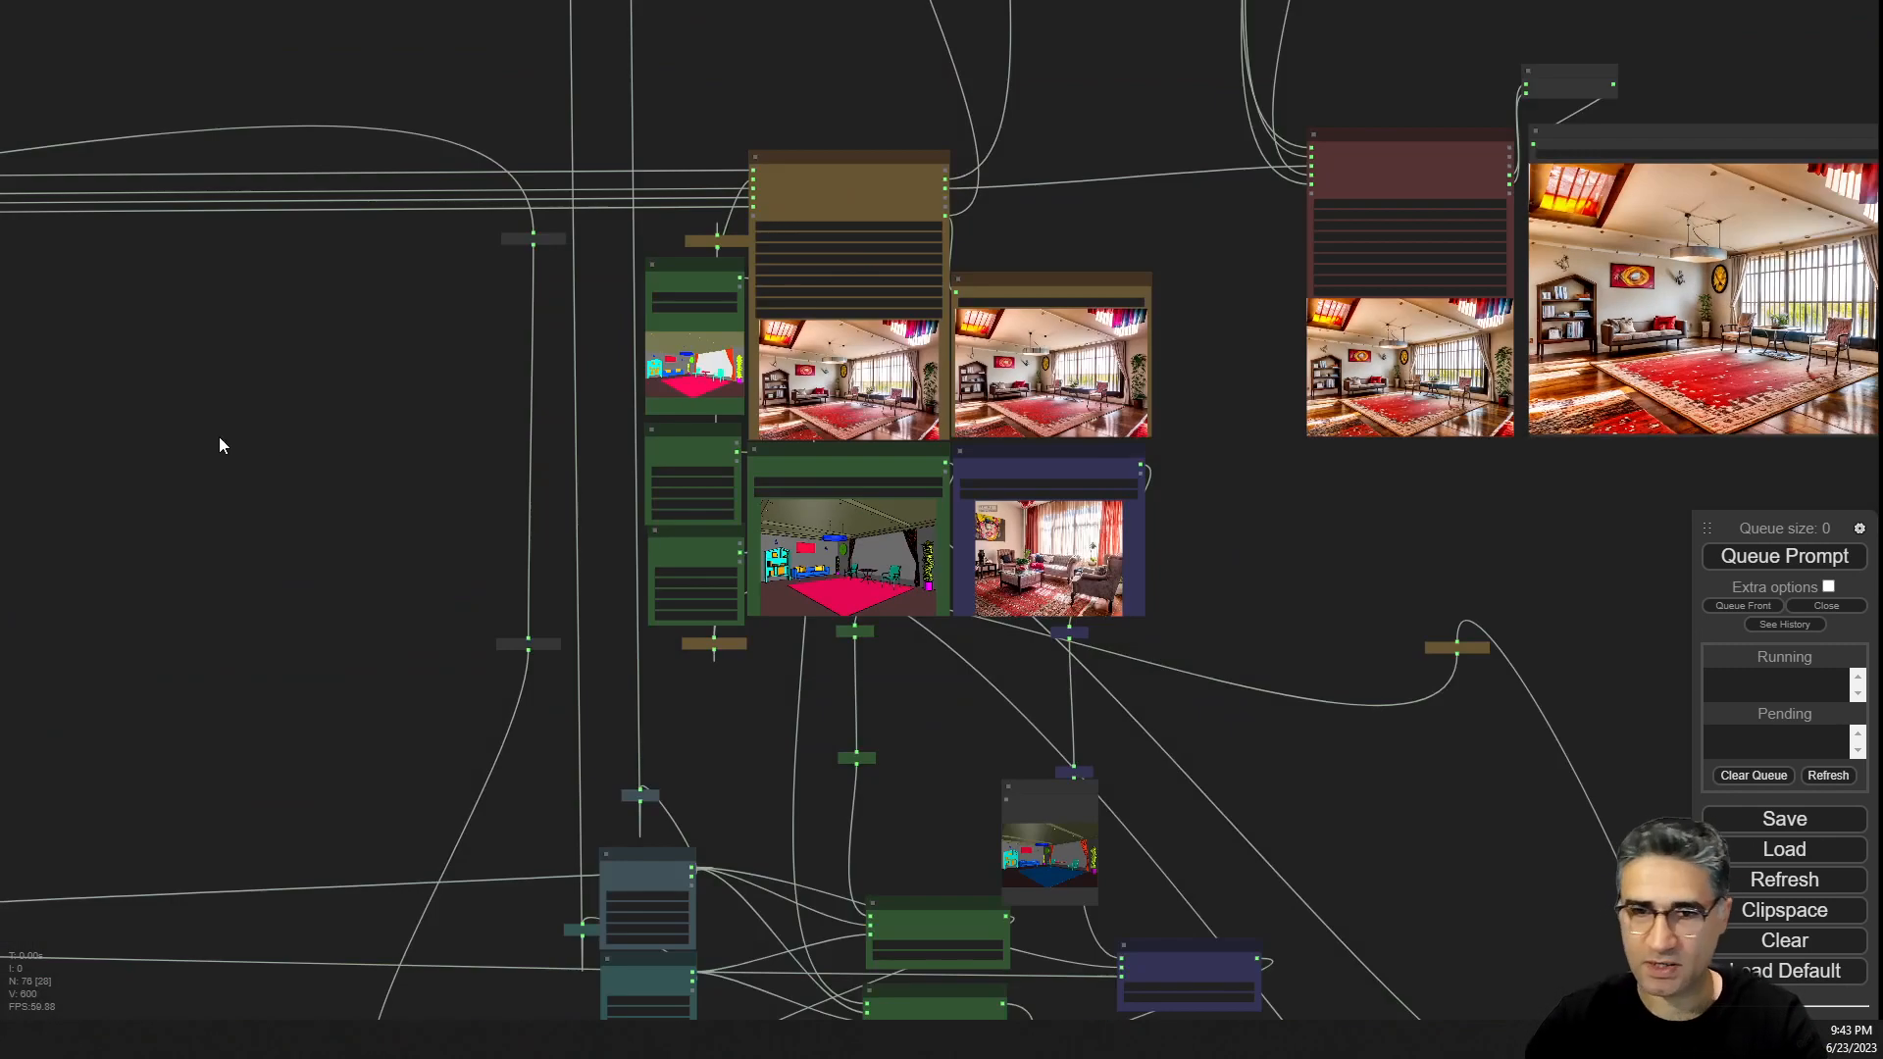
scroll(833, 260, "up", 4)
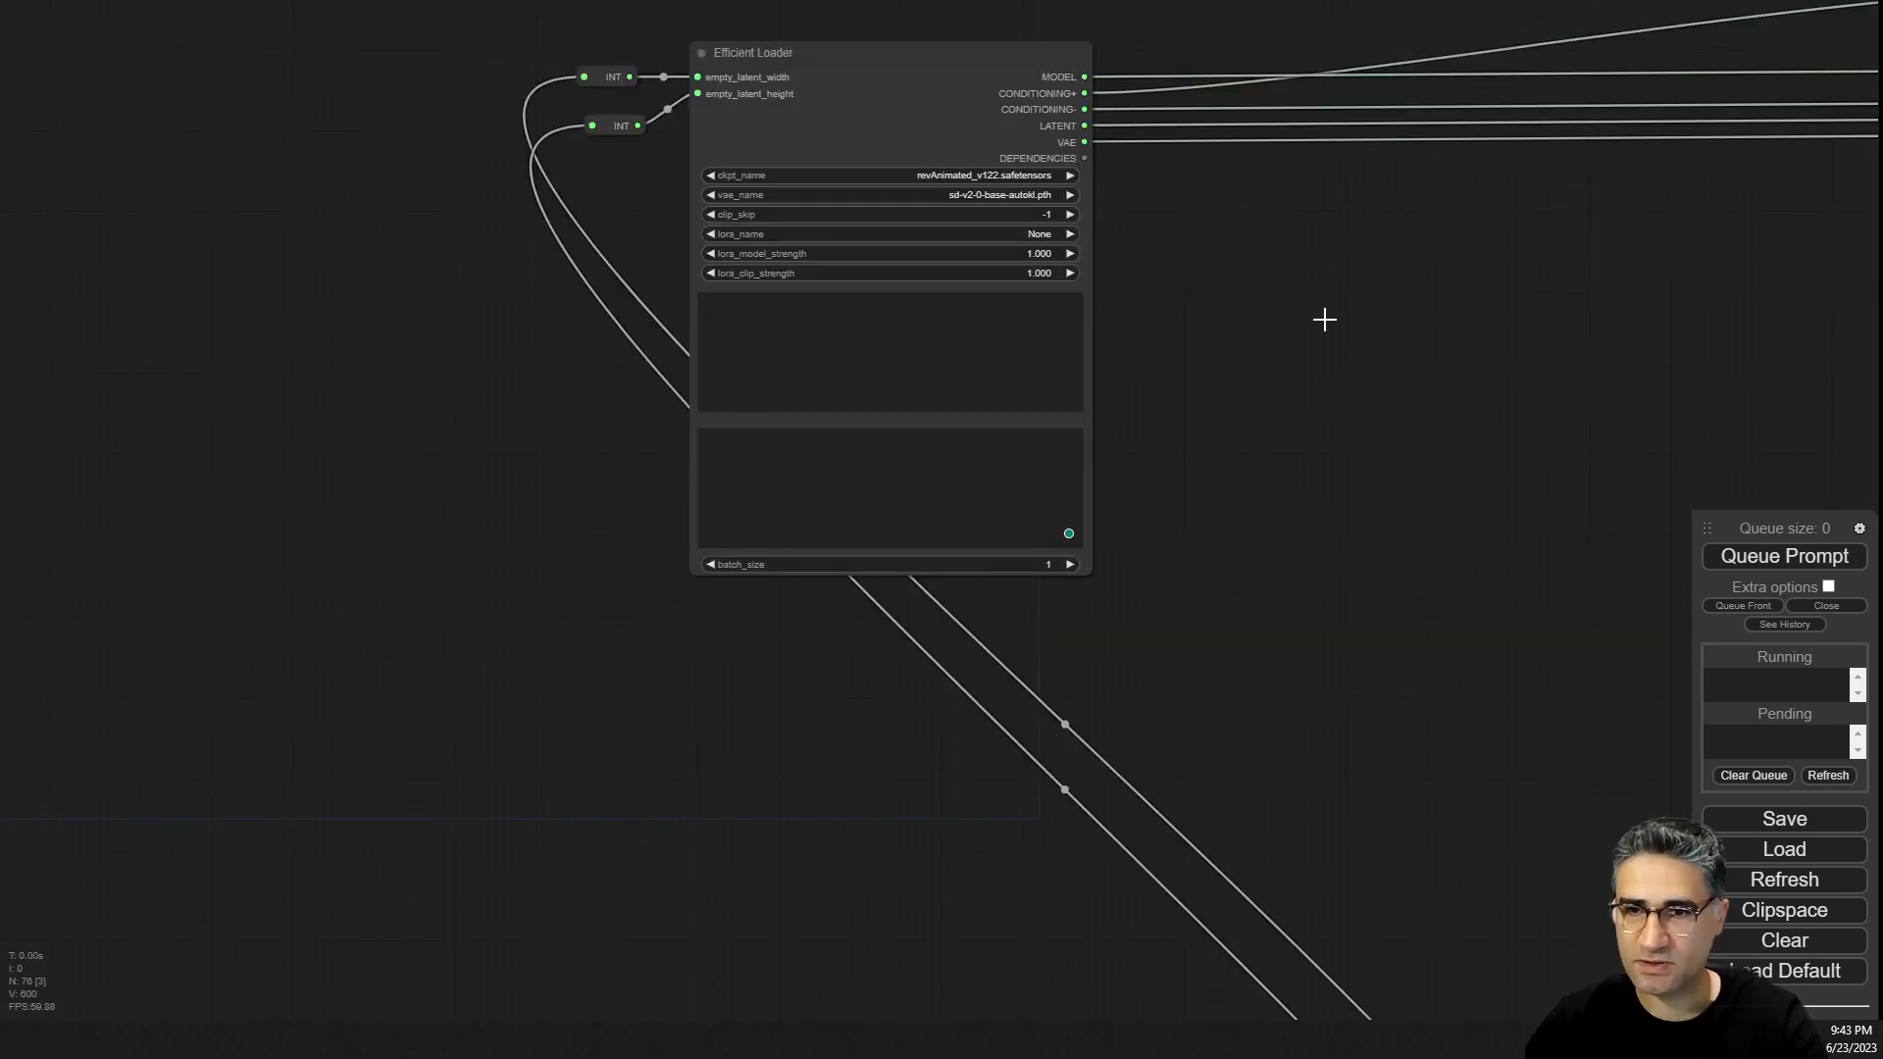
scroll(1324, 318, "up", 5)
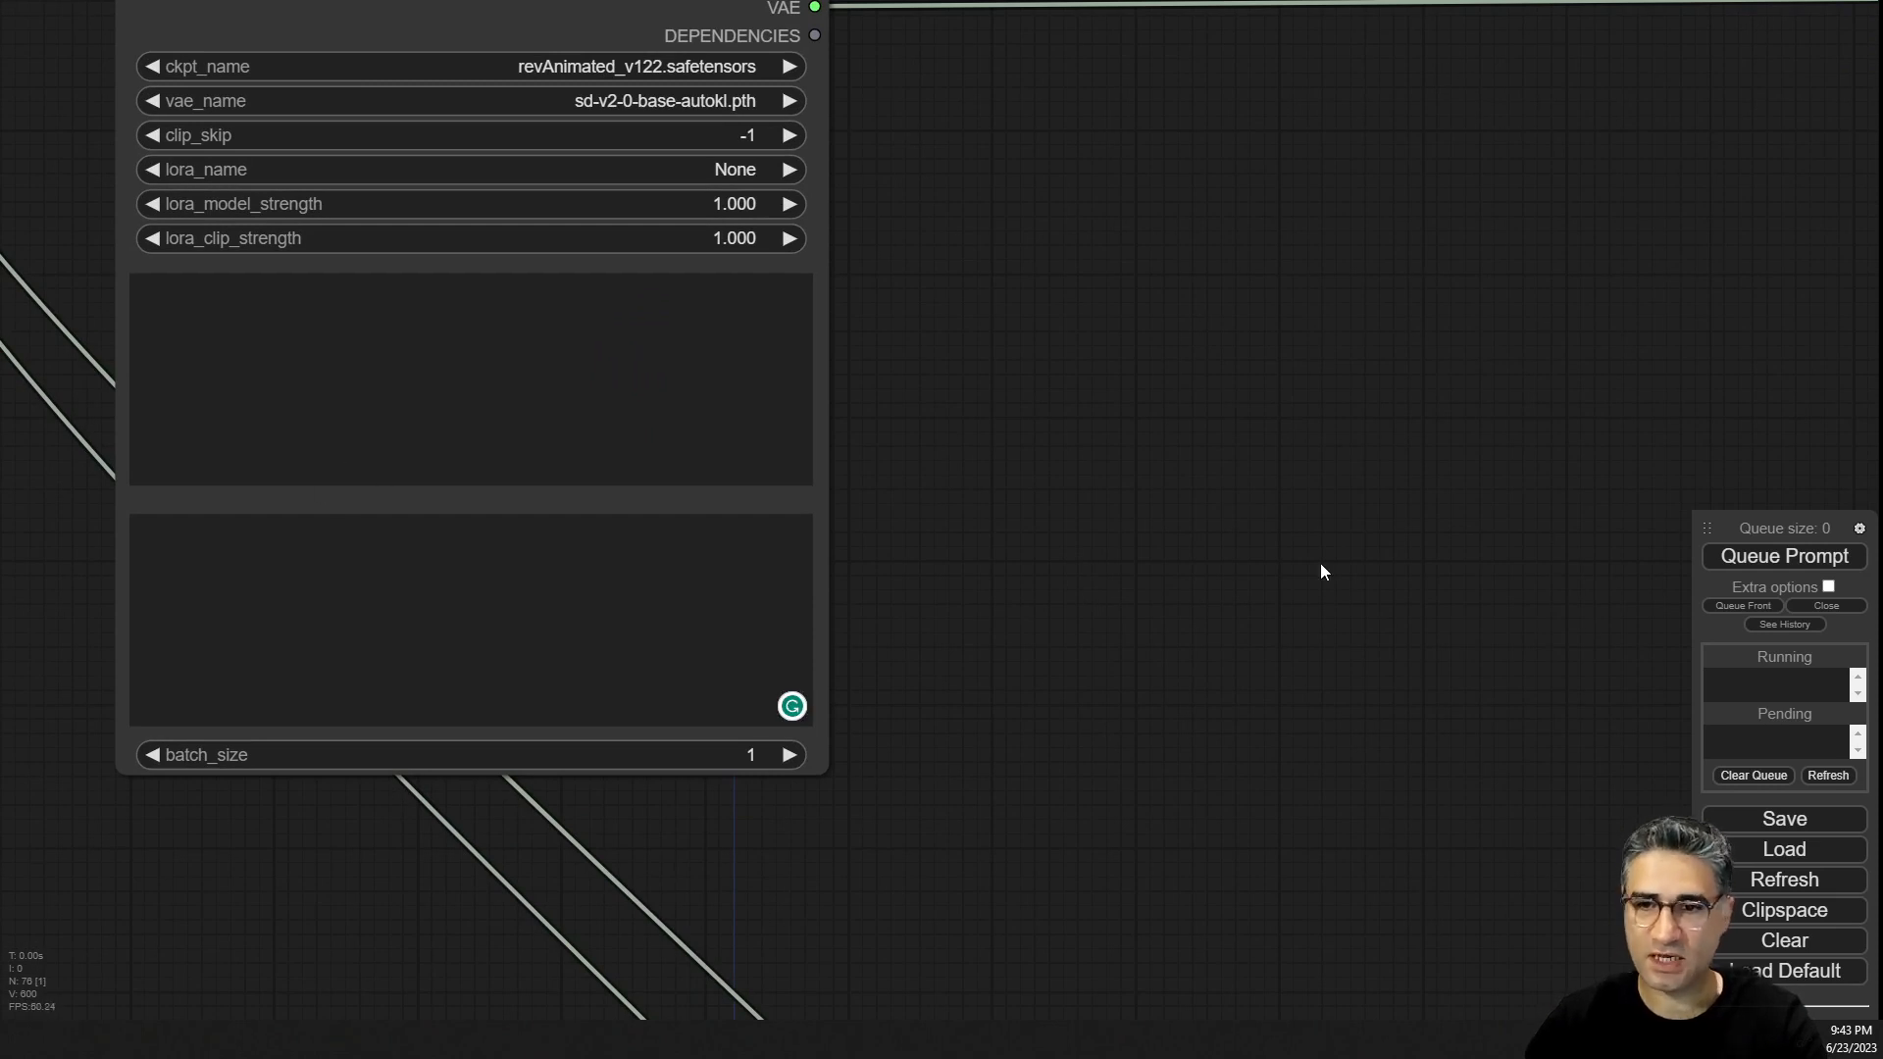
left_click_drag(1320, 563, 265, 328)
scroll(986, 567, "down", 10)
left_click_drag(1010, 633, 57, 551)
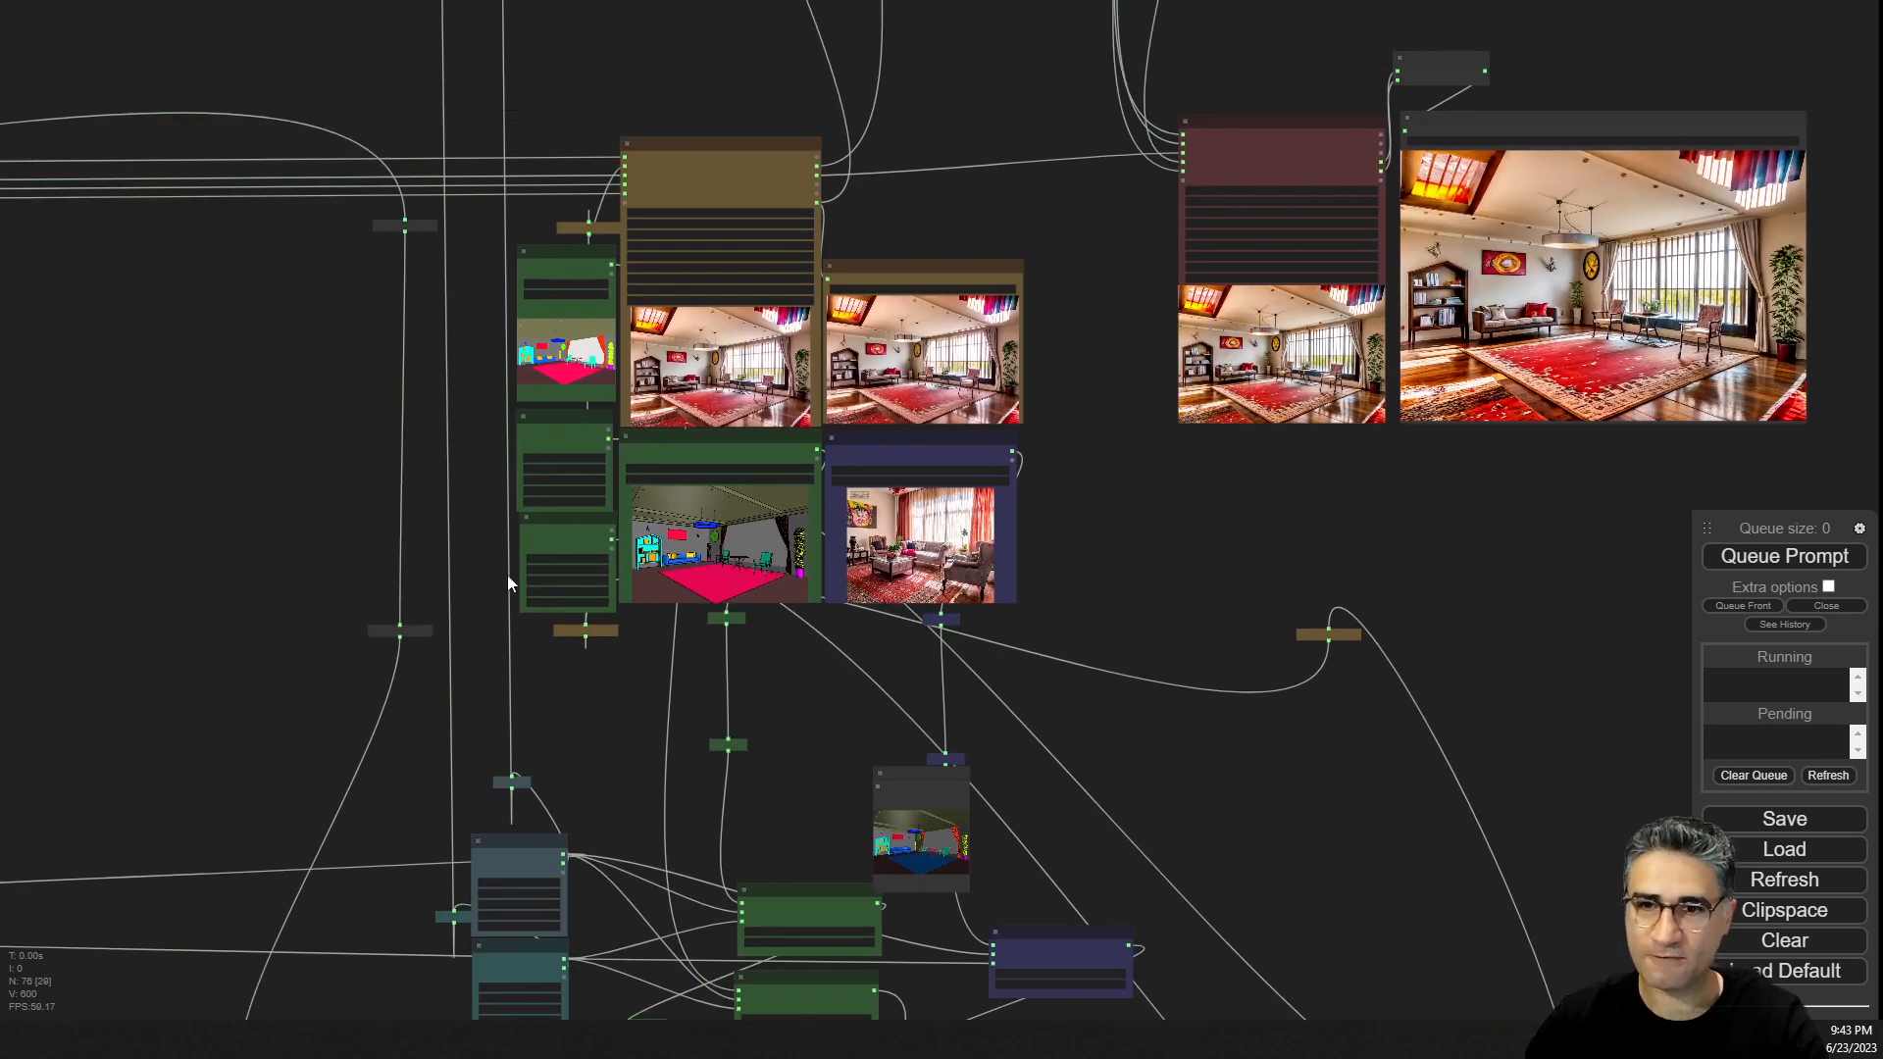
scroll(726, 475, "up", 12)
scroll(658, 478, "down", 5)
left_click_drag(816, 881, 873, 768)
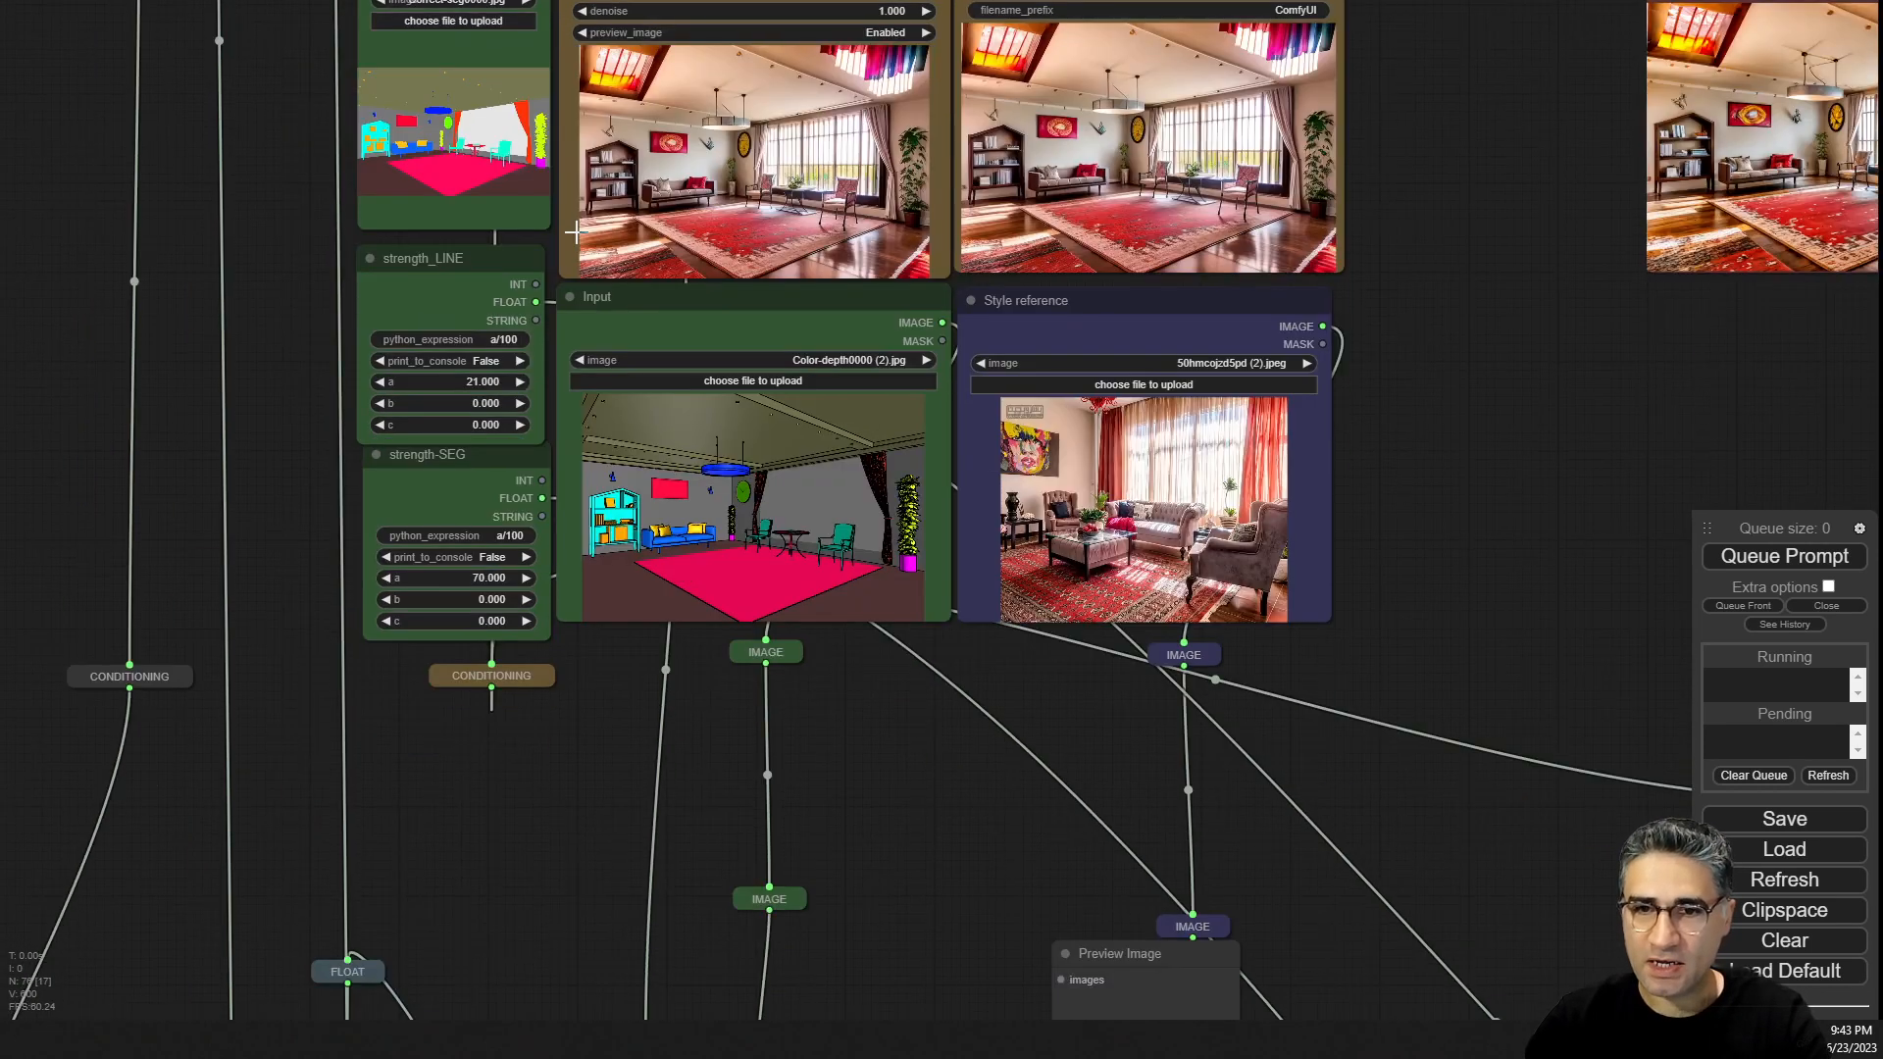
Zoom in on the segmentation and color-depth input images and compare them with the generated render.
scroll(434, 104, "up", 8)
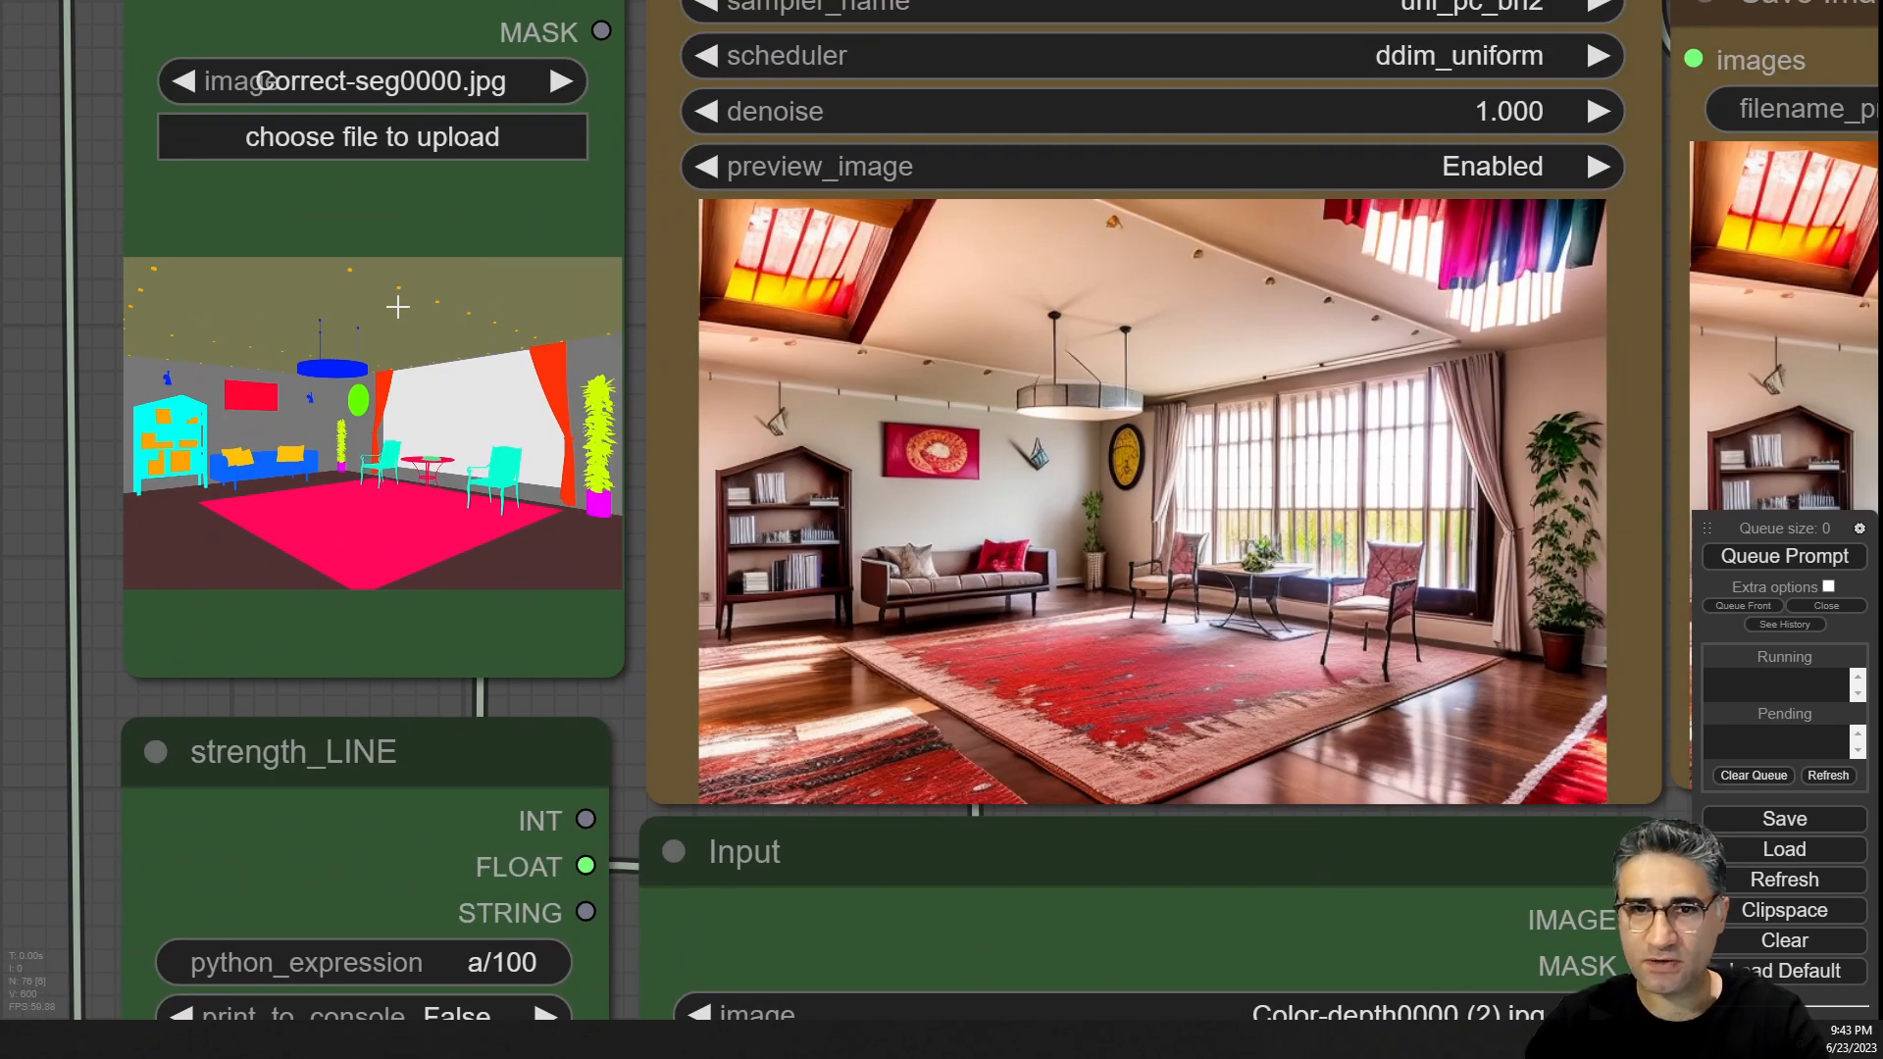
scroll(334, 450, "up", 6)
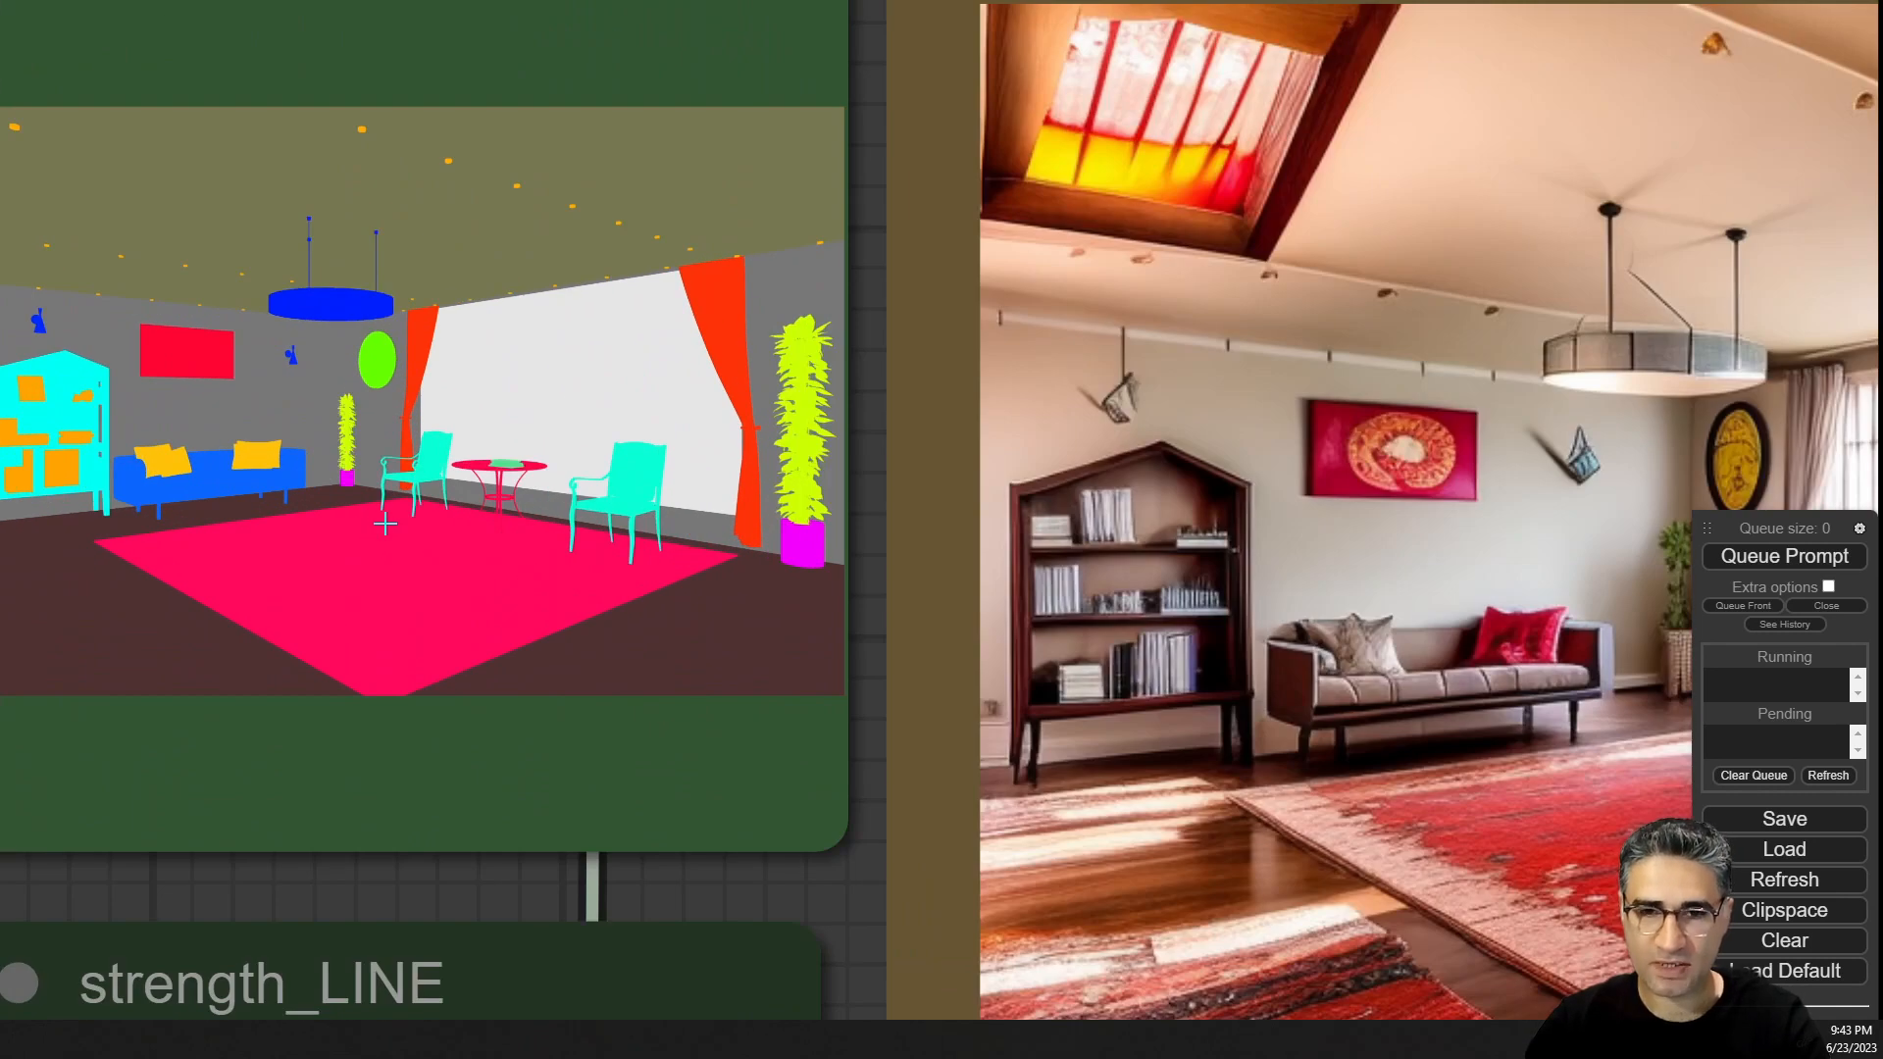
scroll(384, 525, "down", 6)
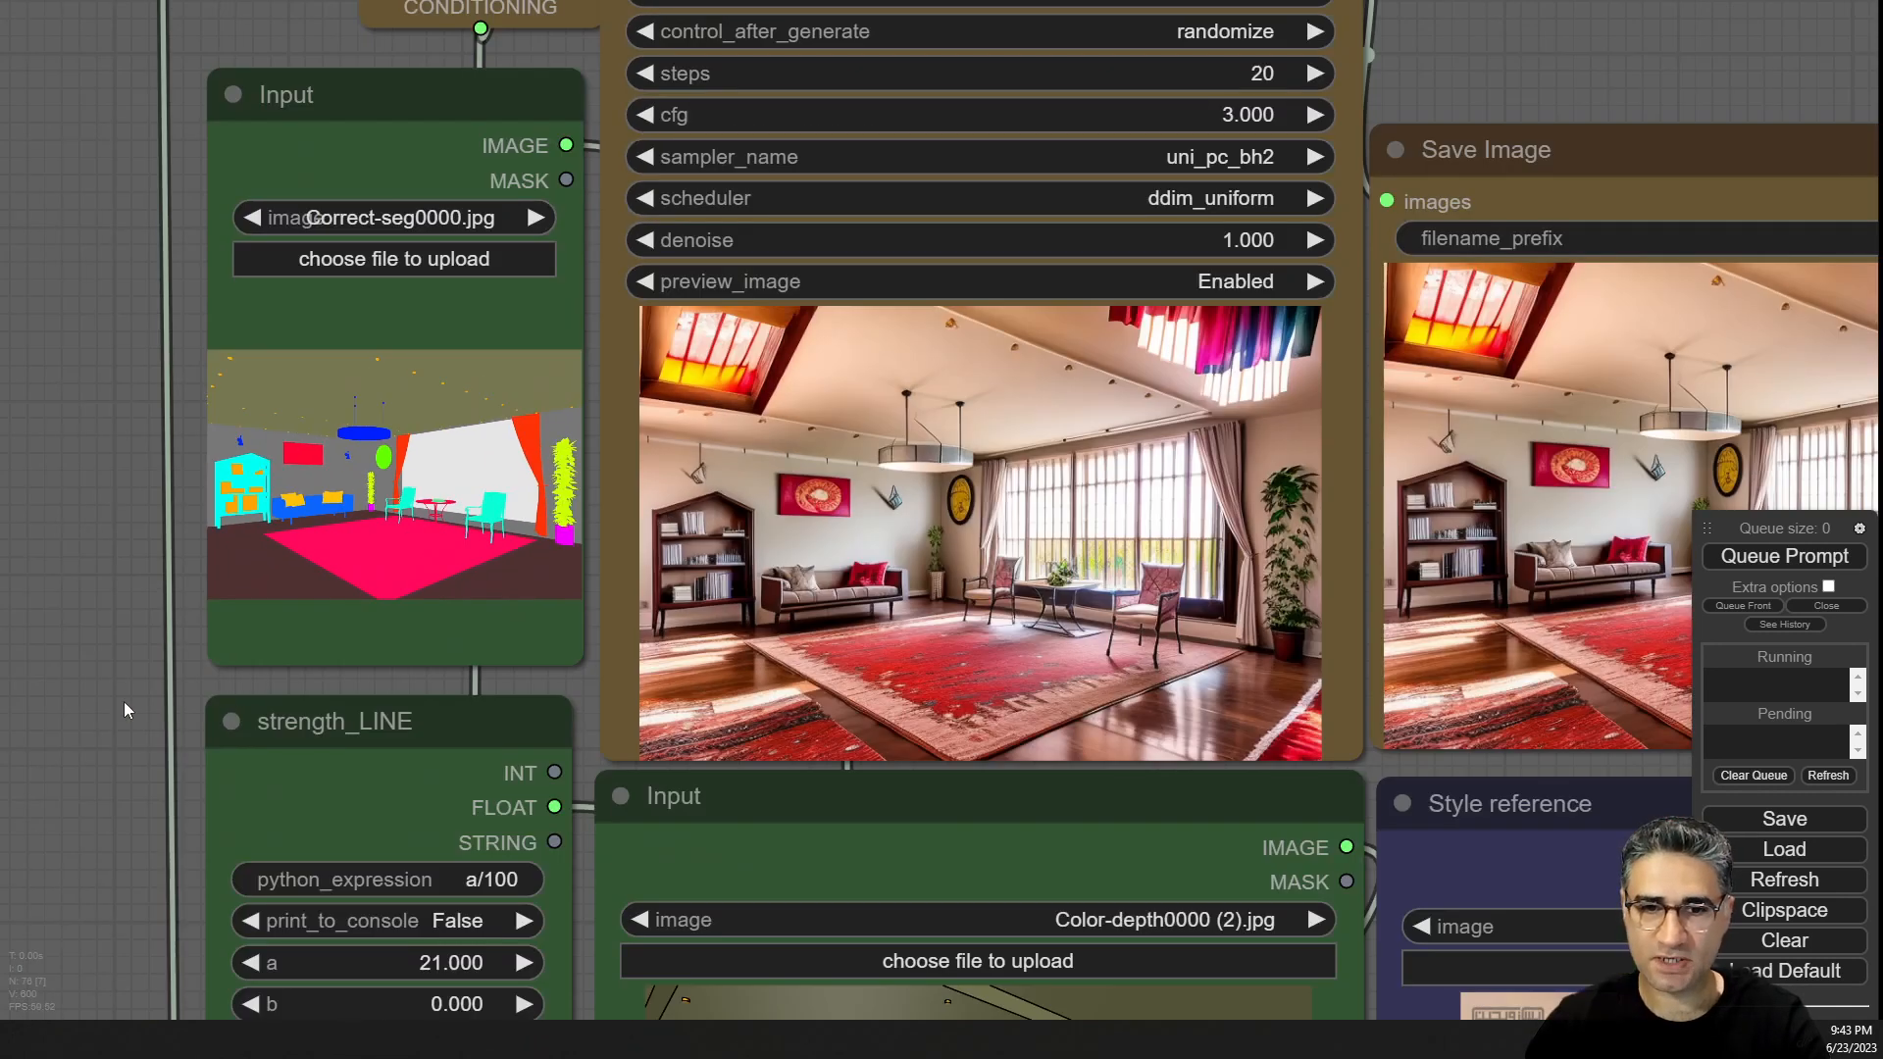
left_click_drag(124, 702, 51, 2)
scroll(938, 583, "up", 6)
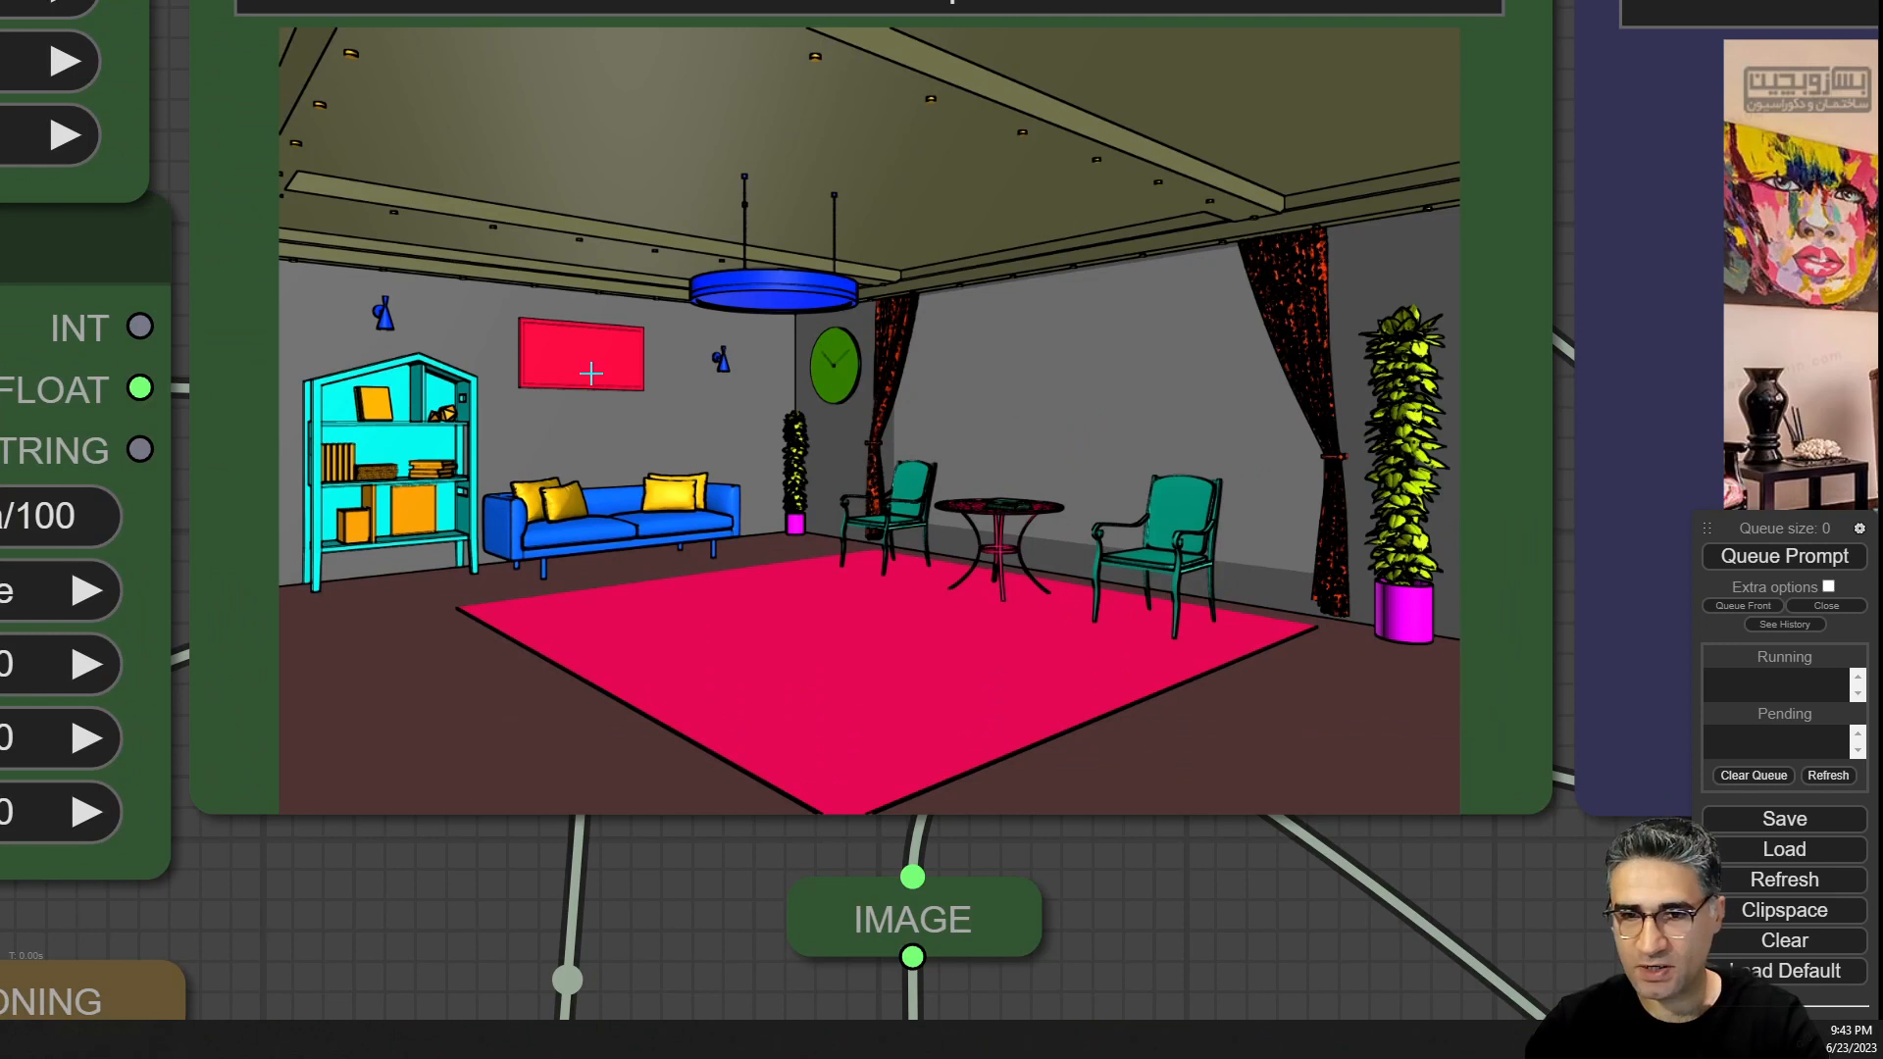
scroll(396, 300, "up", 4)
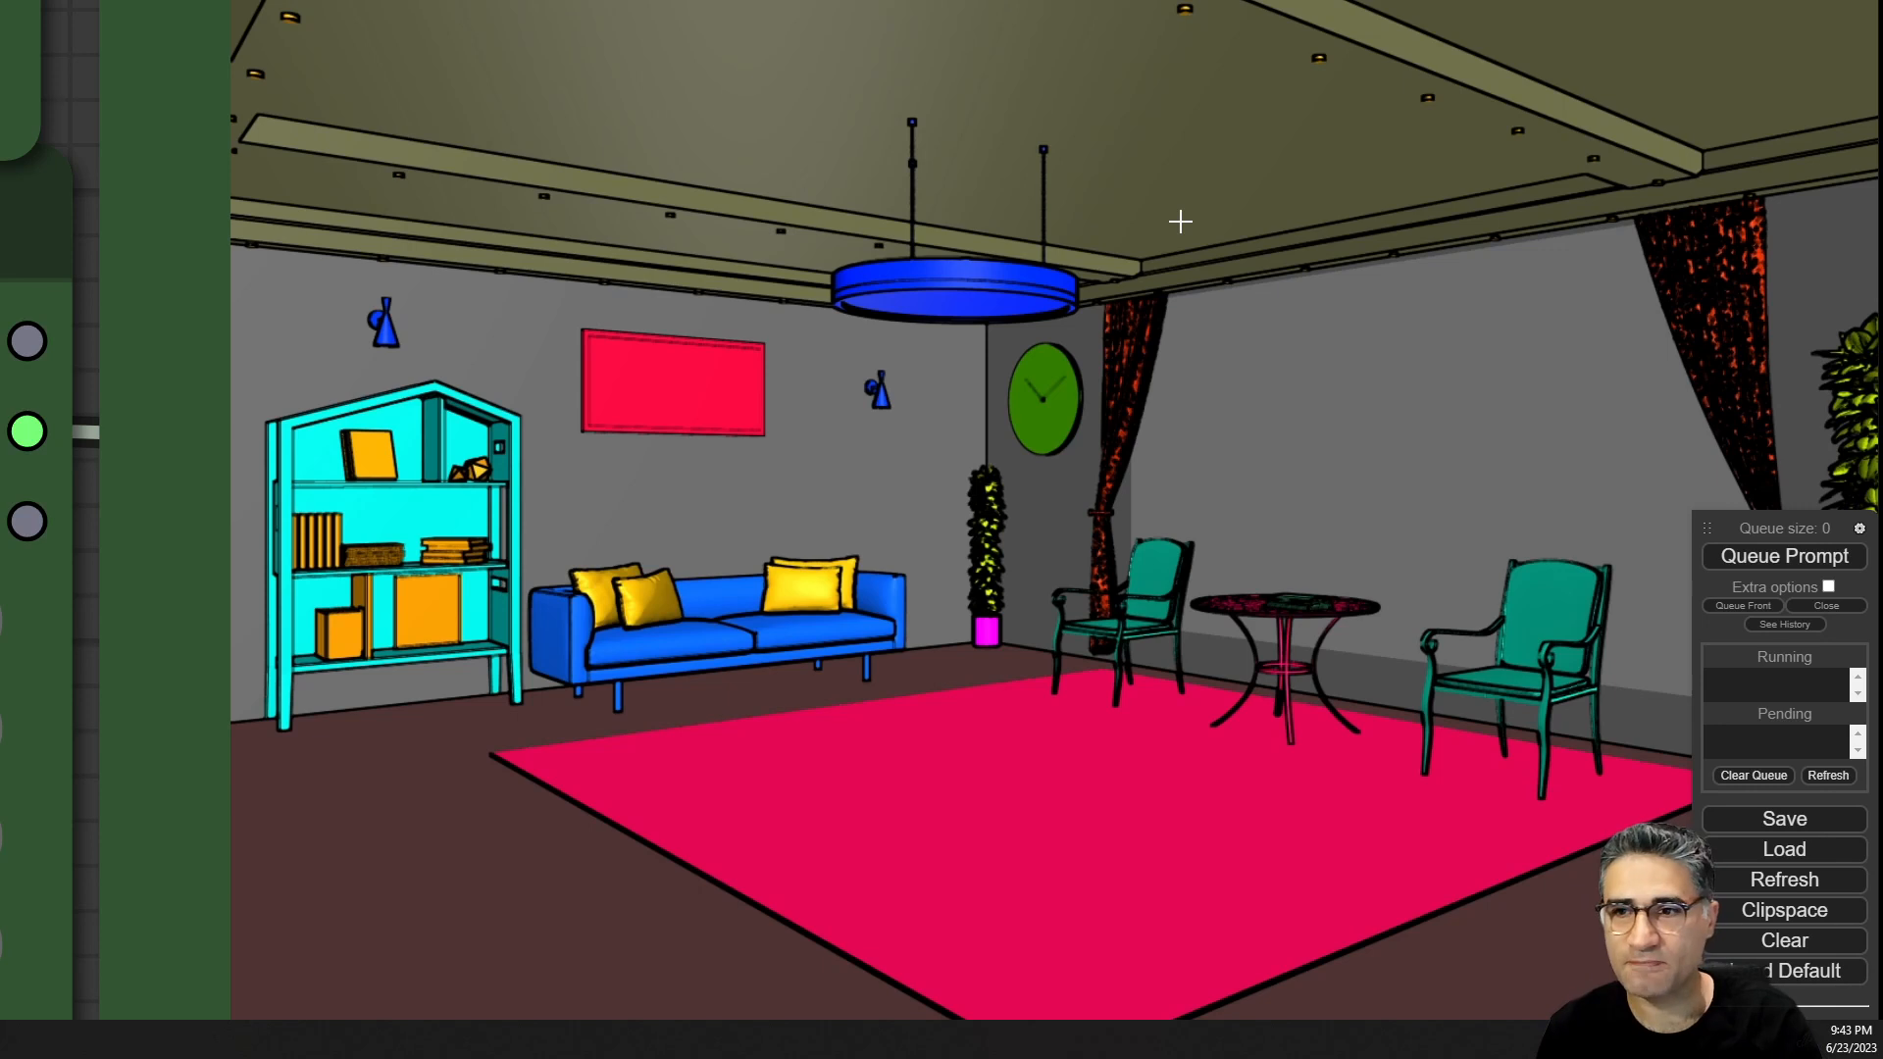
scroll(1164, 214, "down", 7)
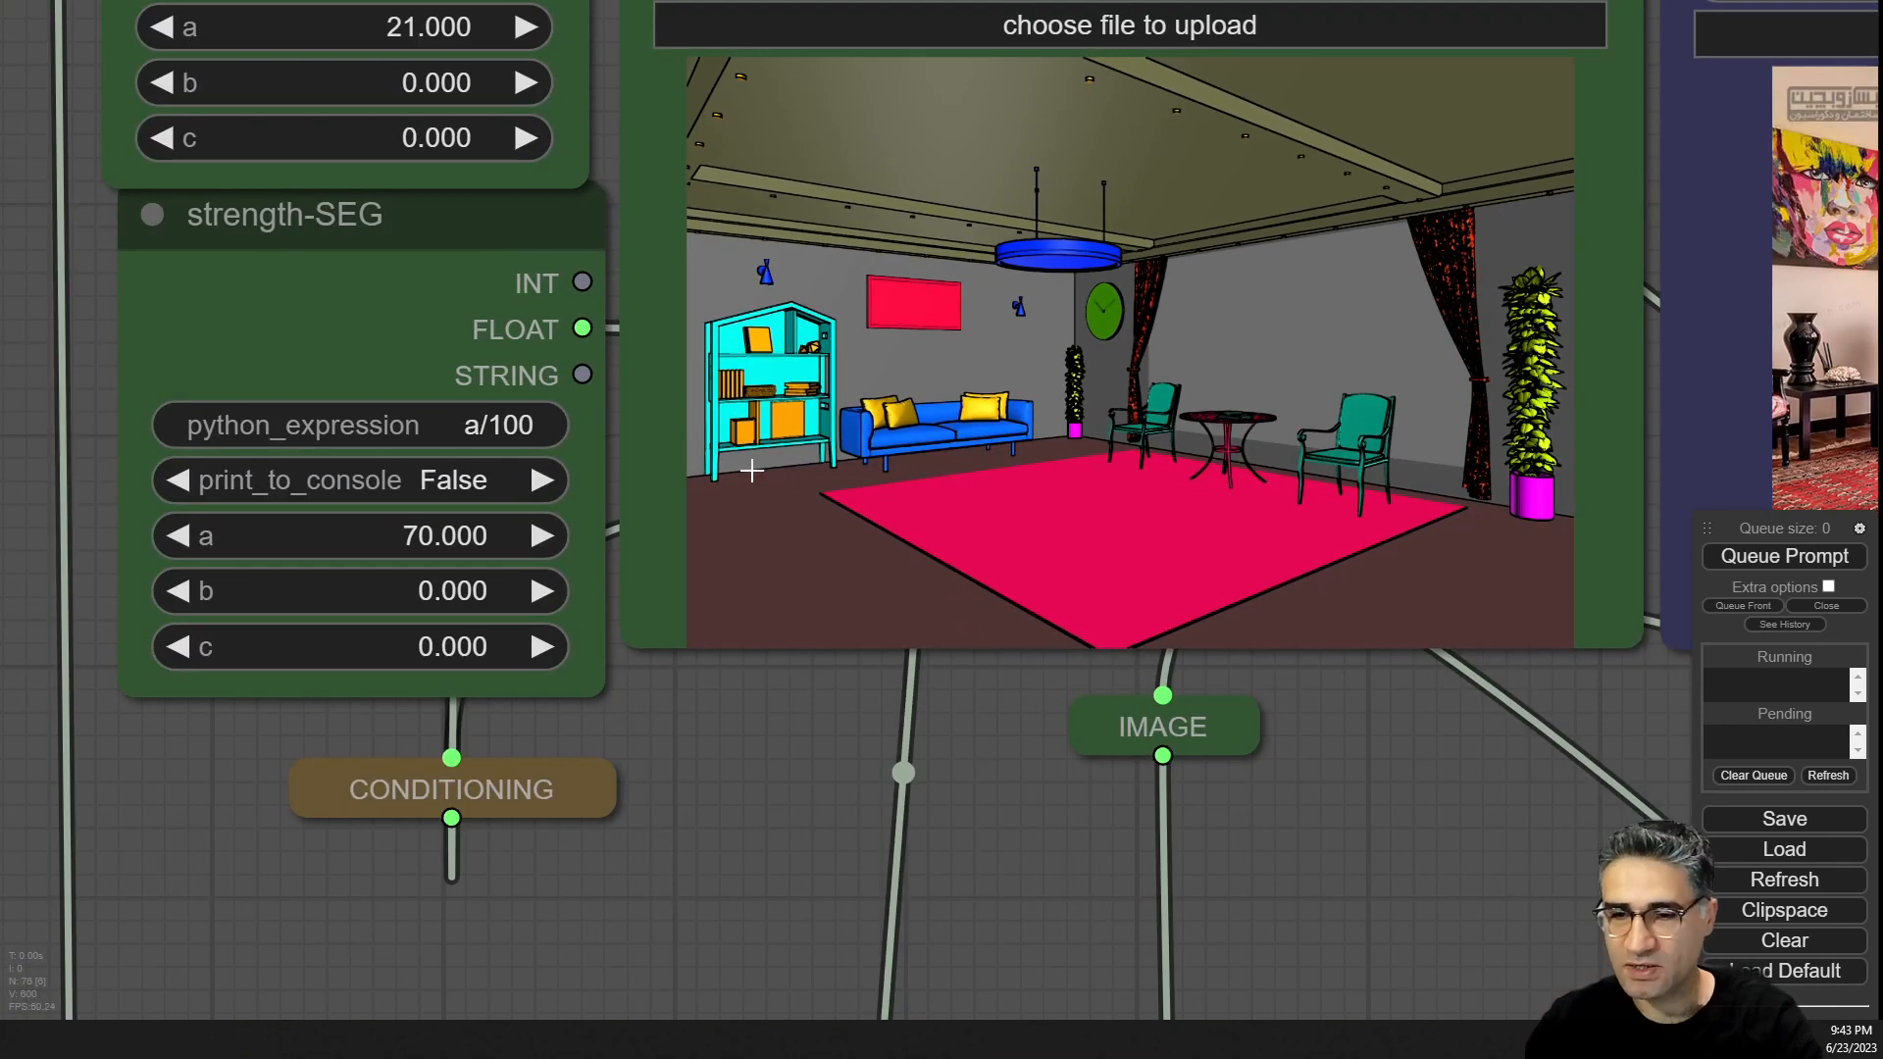
left_click_drag(1365, 924, 938, 417)
scroll(938, 421, "down", 7)
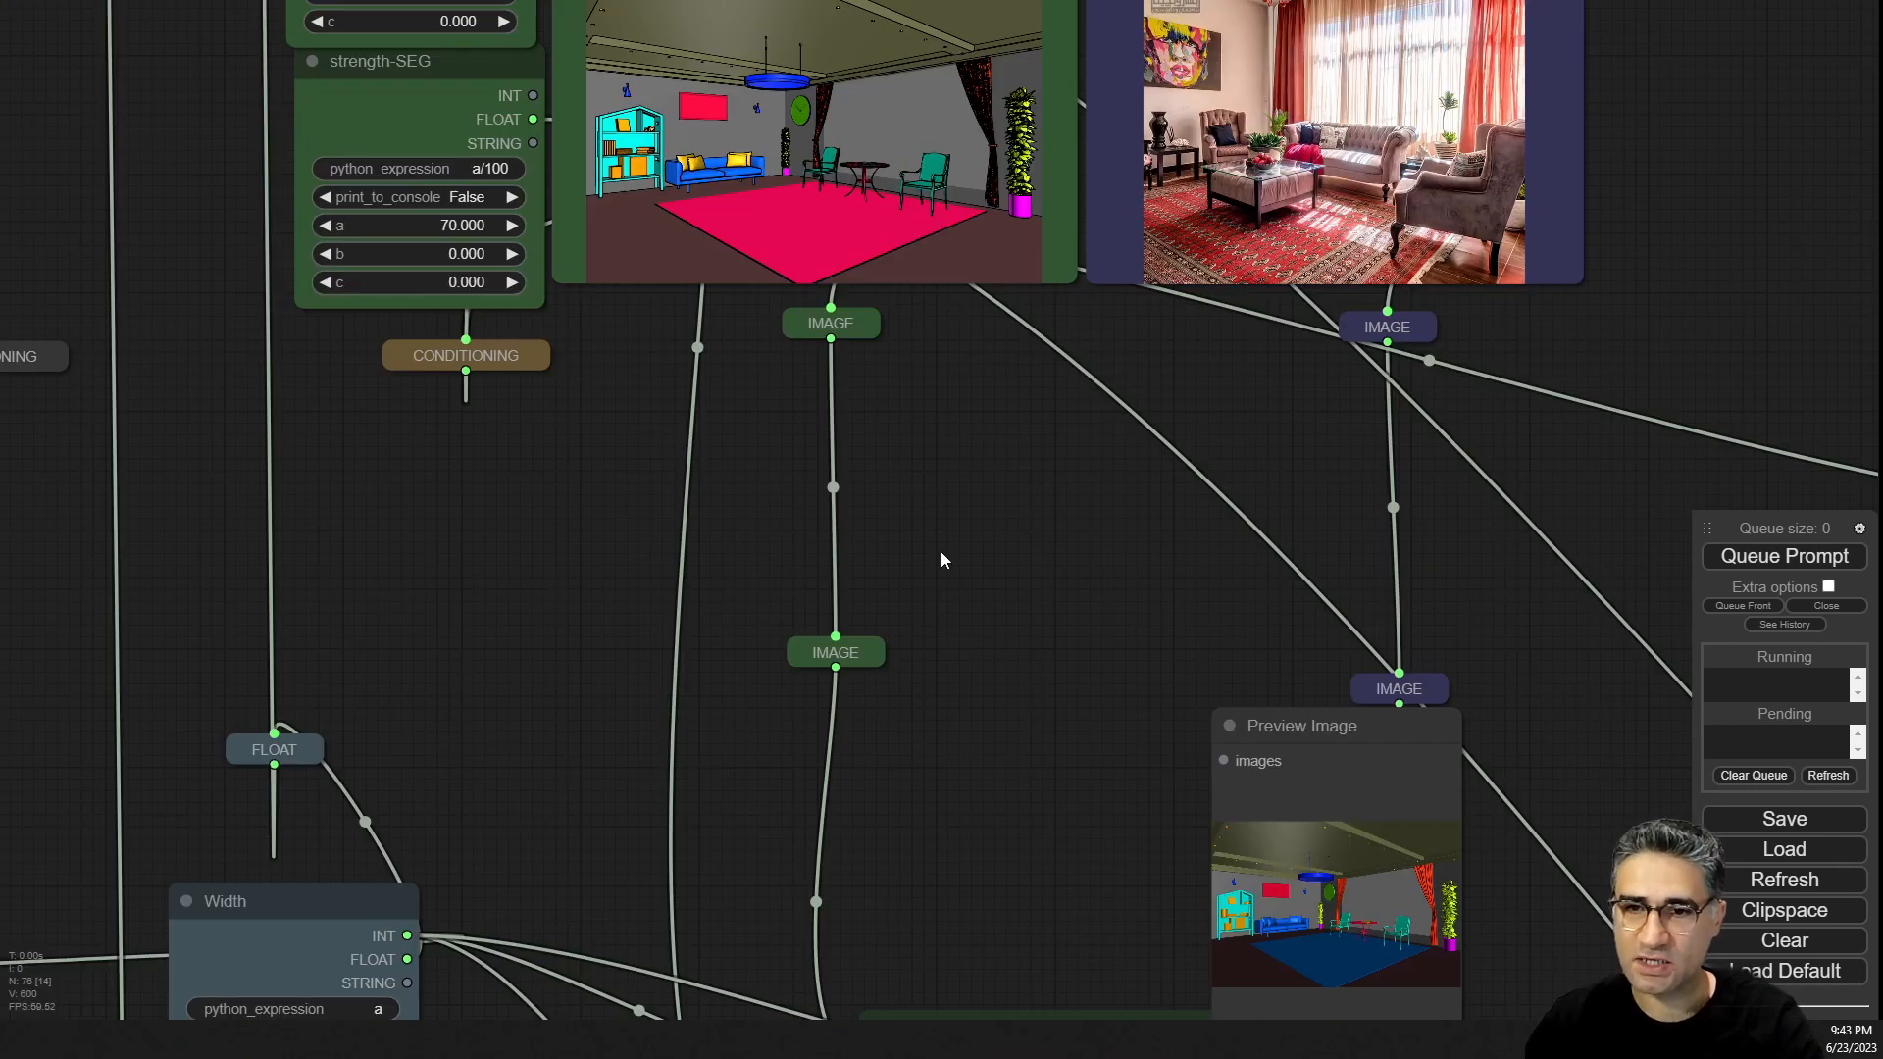
left_click_drag(962, 803, 886, 249)
scroll(876, 386, "down", 4)
left_click_drag(877, 386, 881, 285)
left_click_drag(903, 85, 808, 588)
scroll(833, 455, "down", 4)
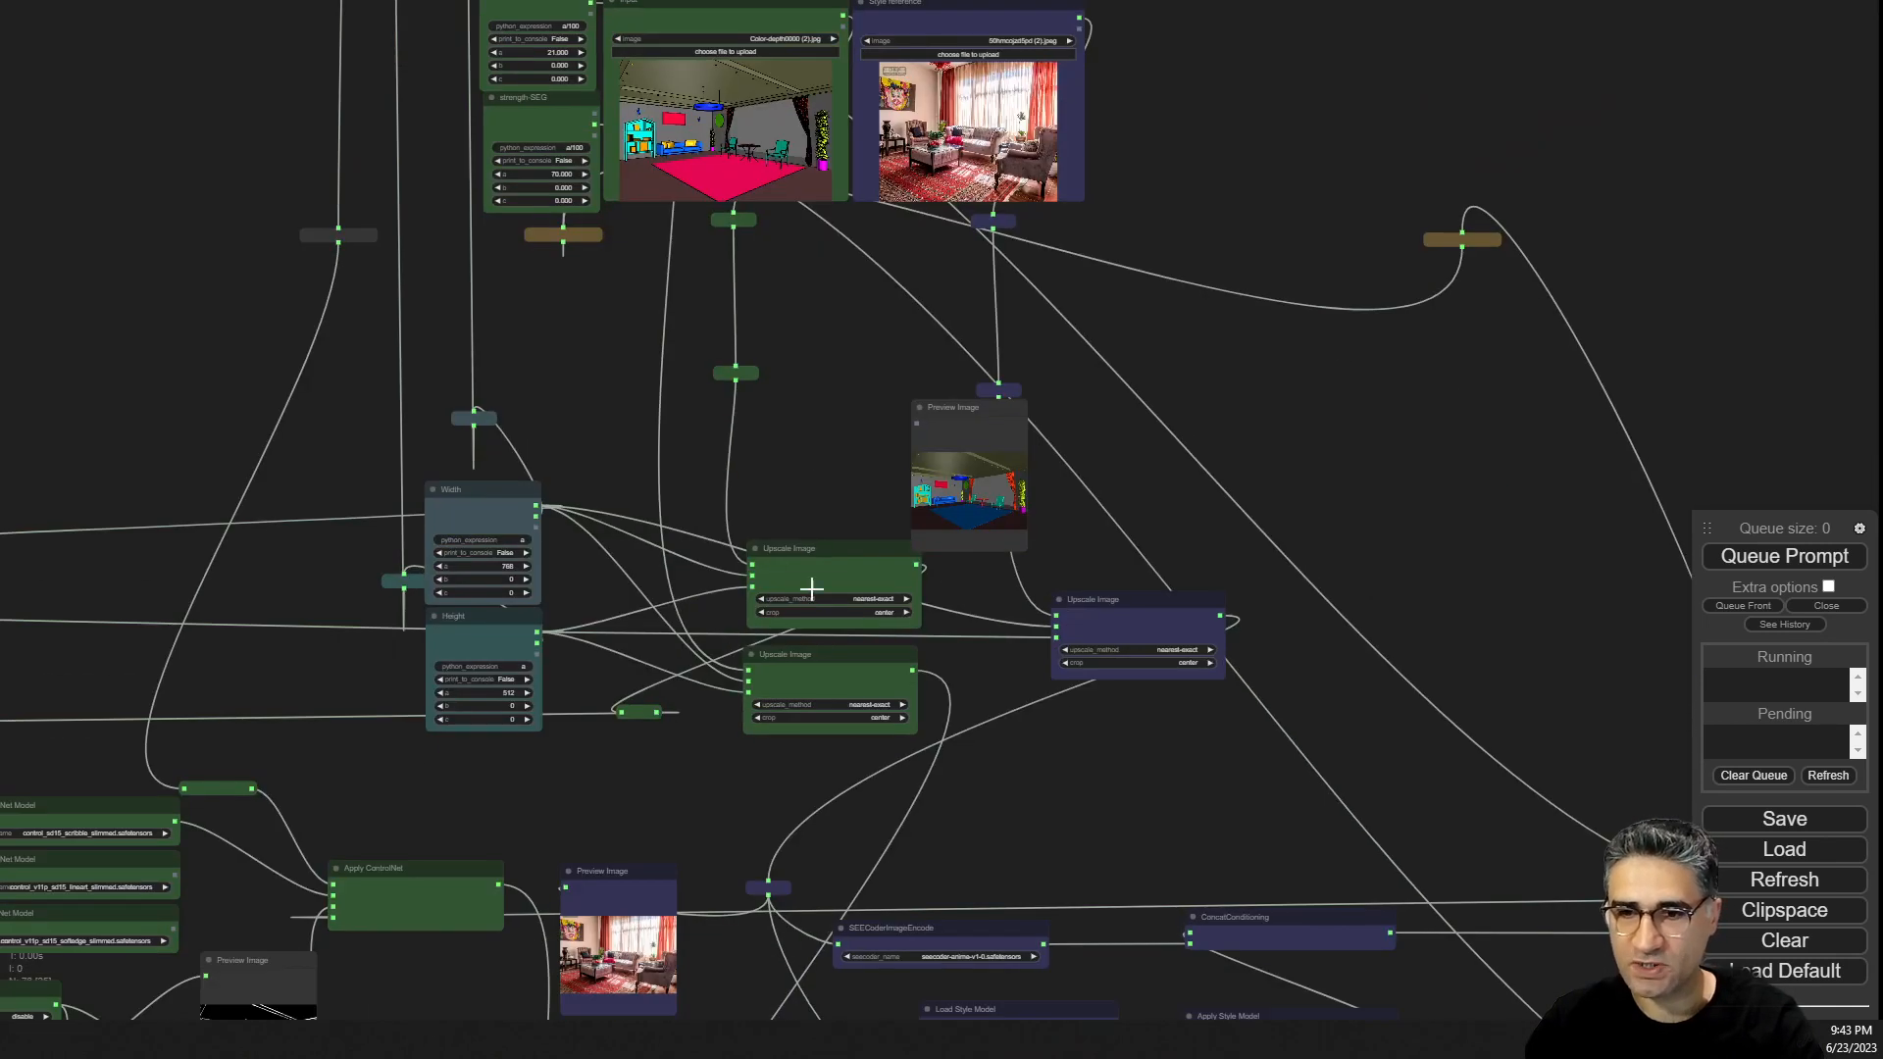
scroll(799, 504, "up", 5)
scroll(782, 311, "down", 4)
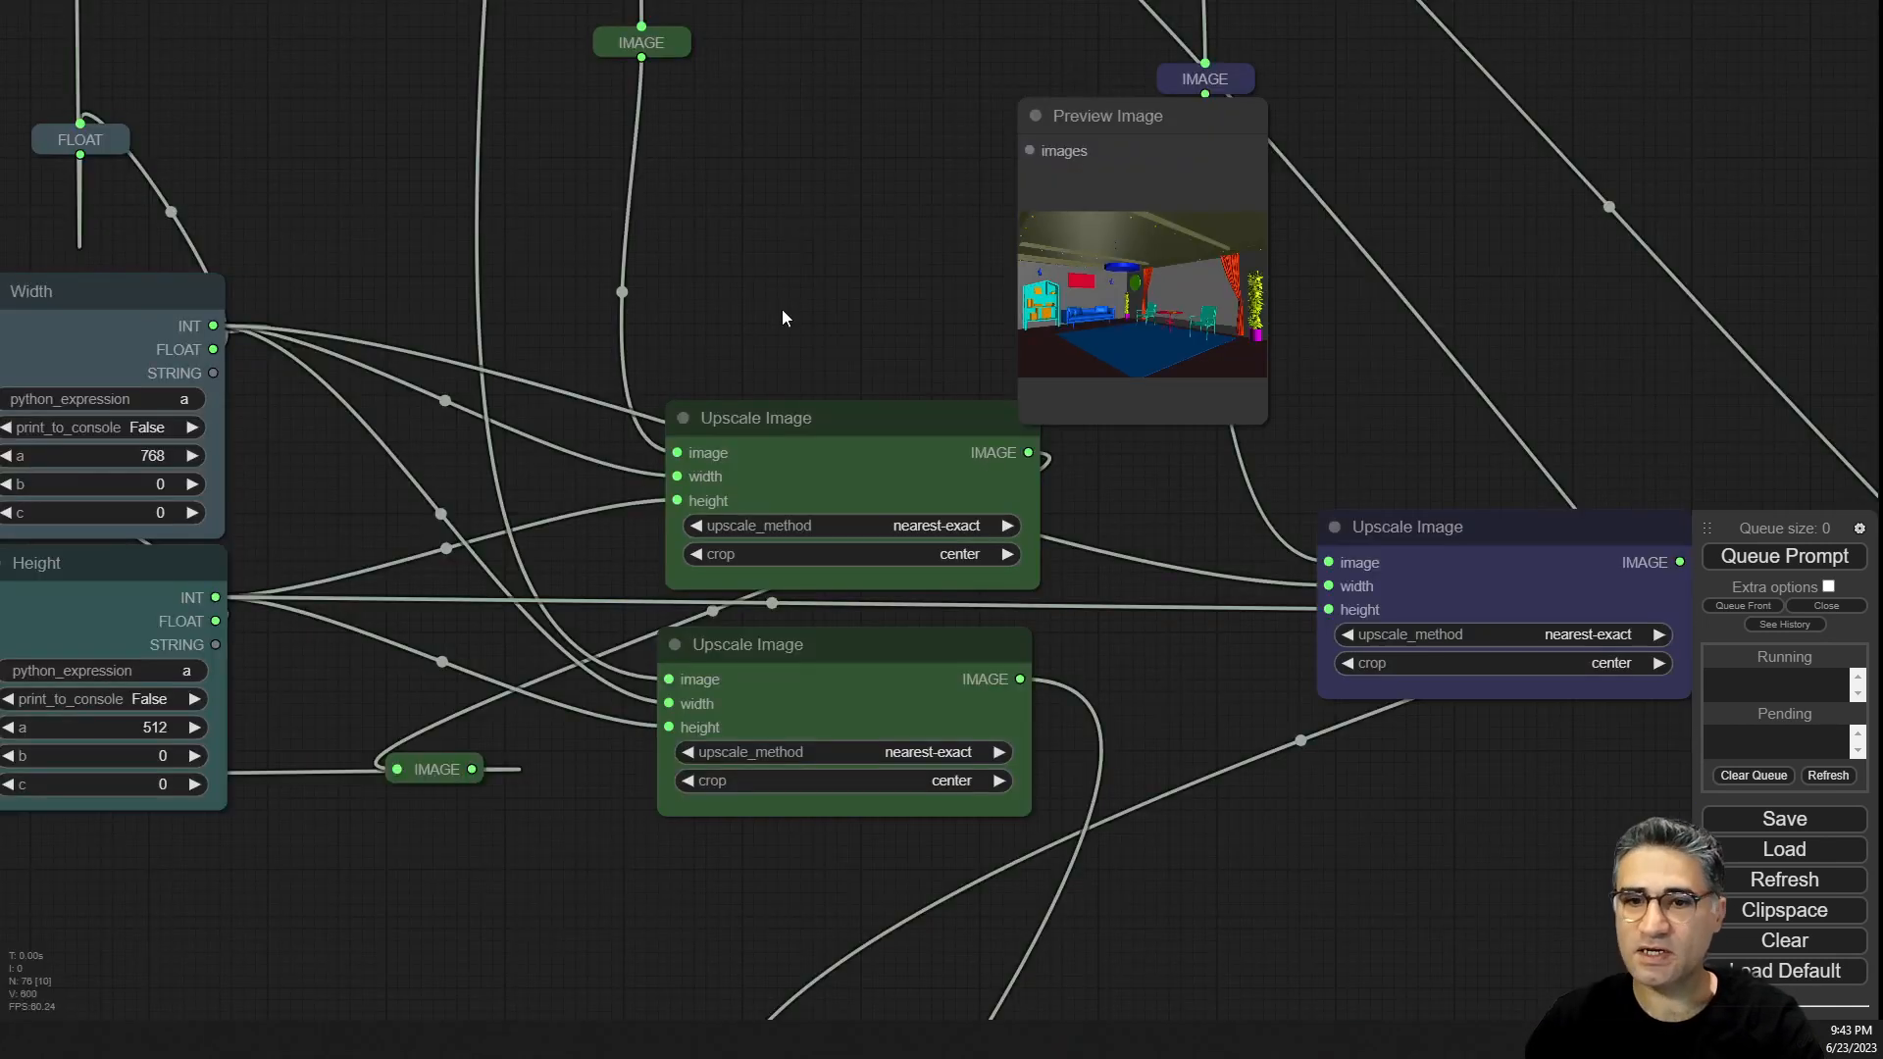
Pan through the Width, Height and Upscale Image nodes to the ControlNet preprocessor section.
left_click_drag(202, 479, 341, 440)
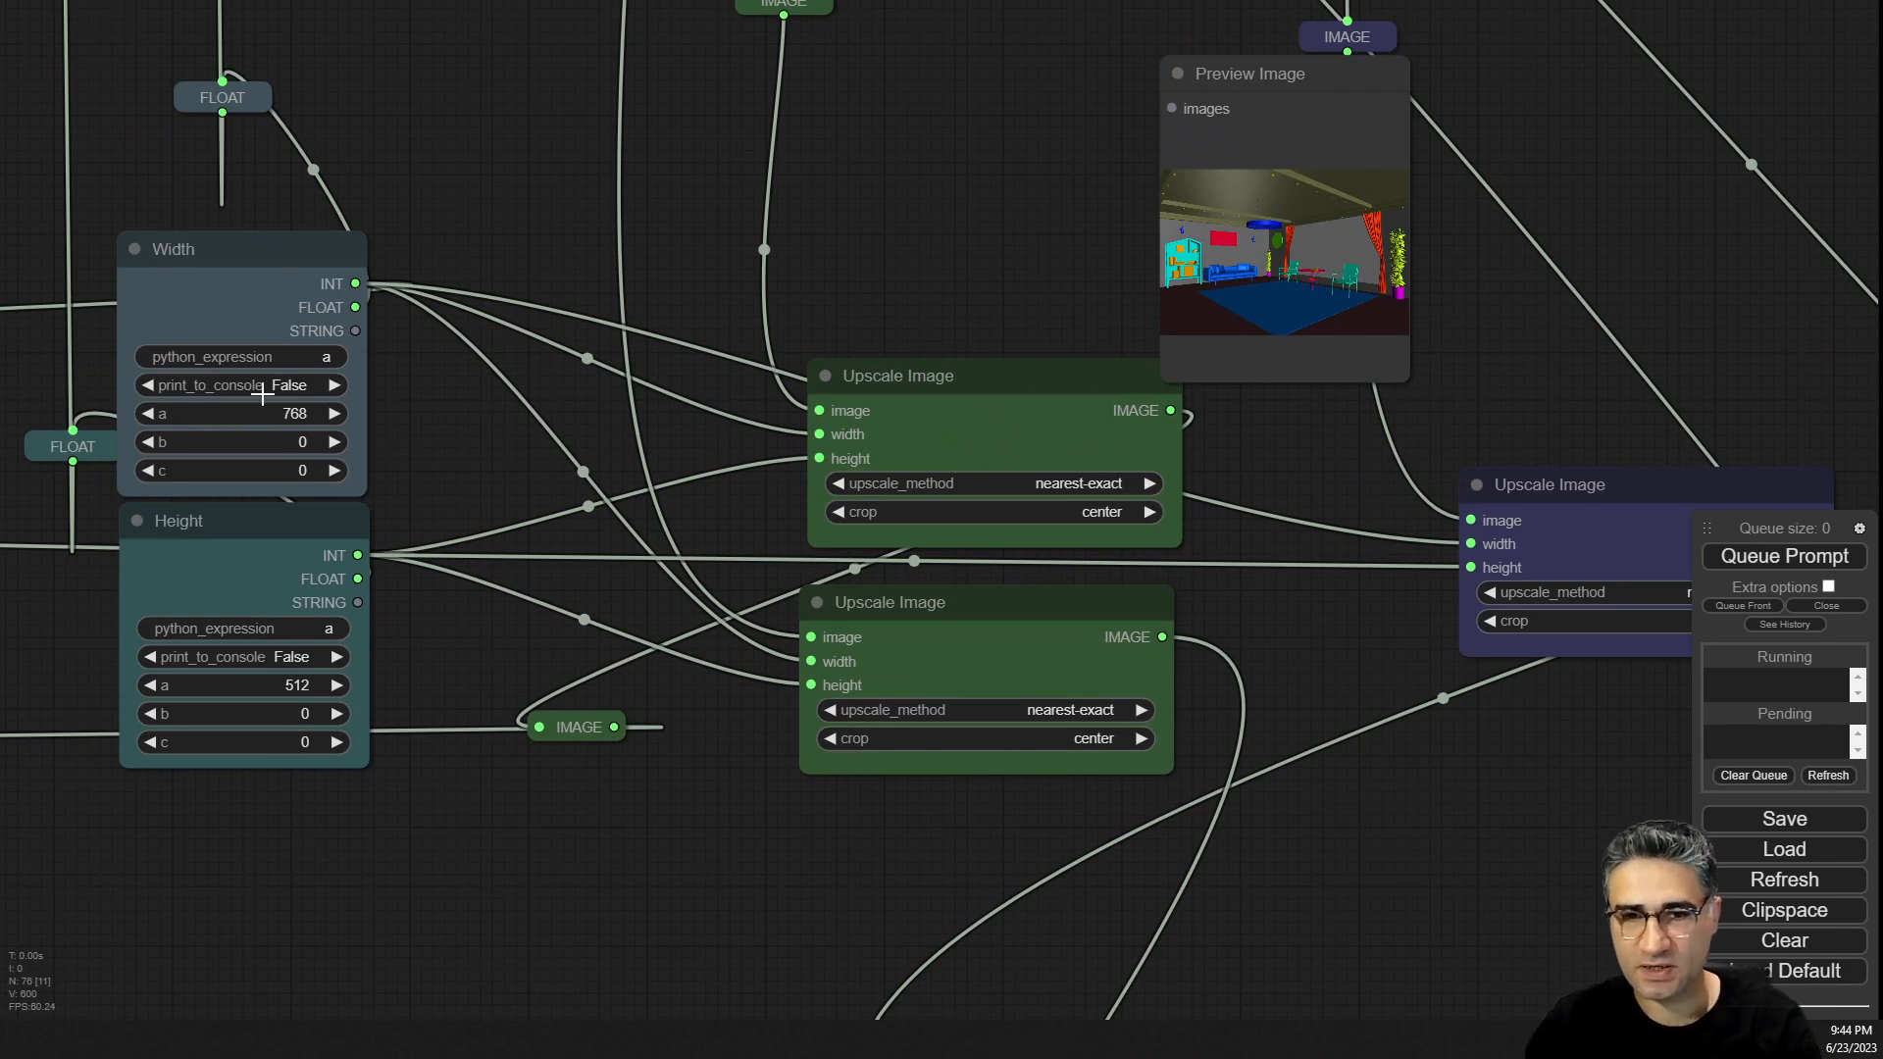
scroll(514, 848, "down", 6)
left_click_drag(553, 890, 772, 2)
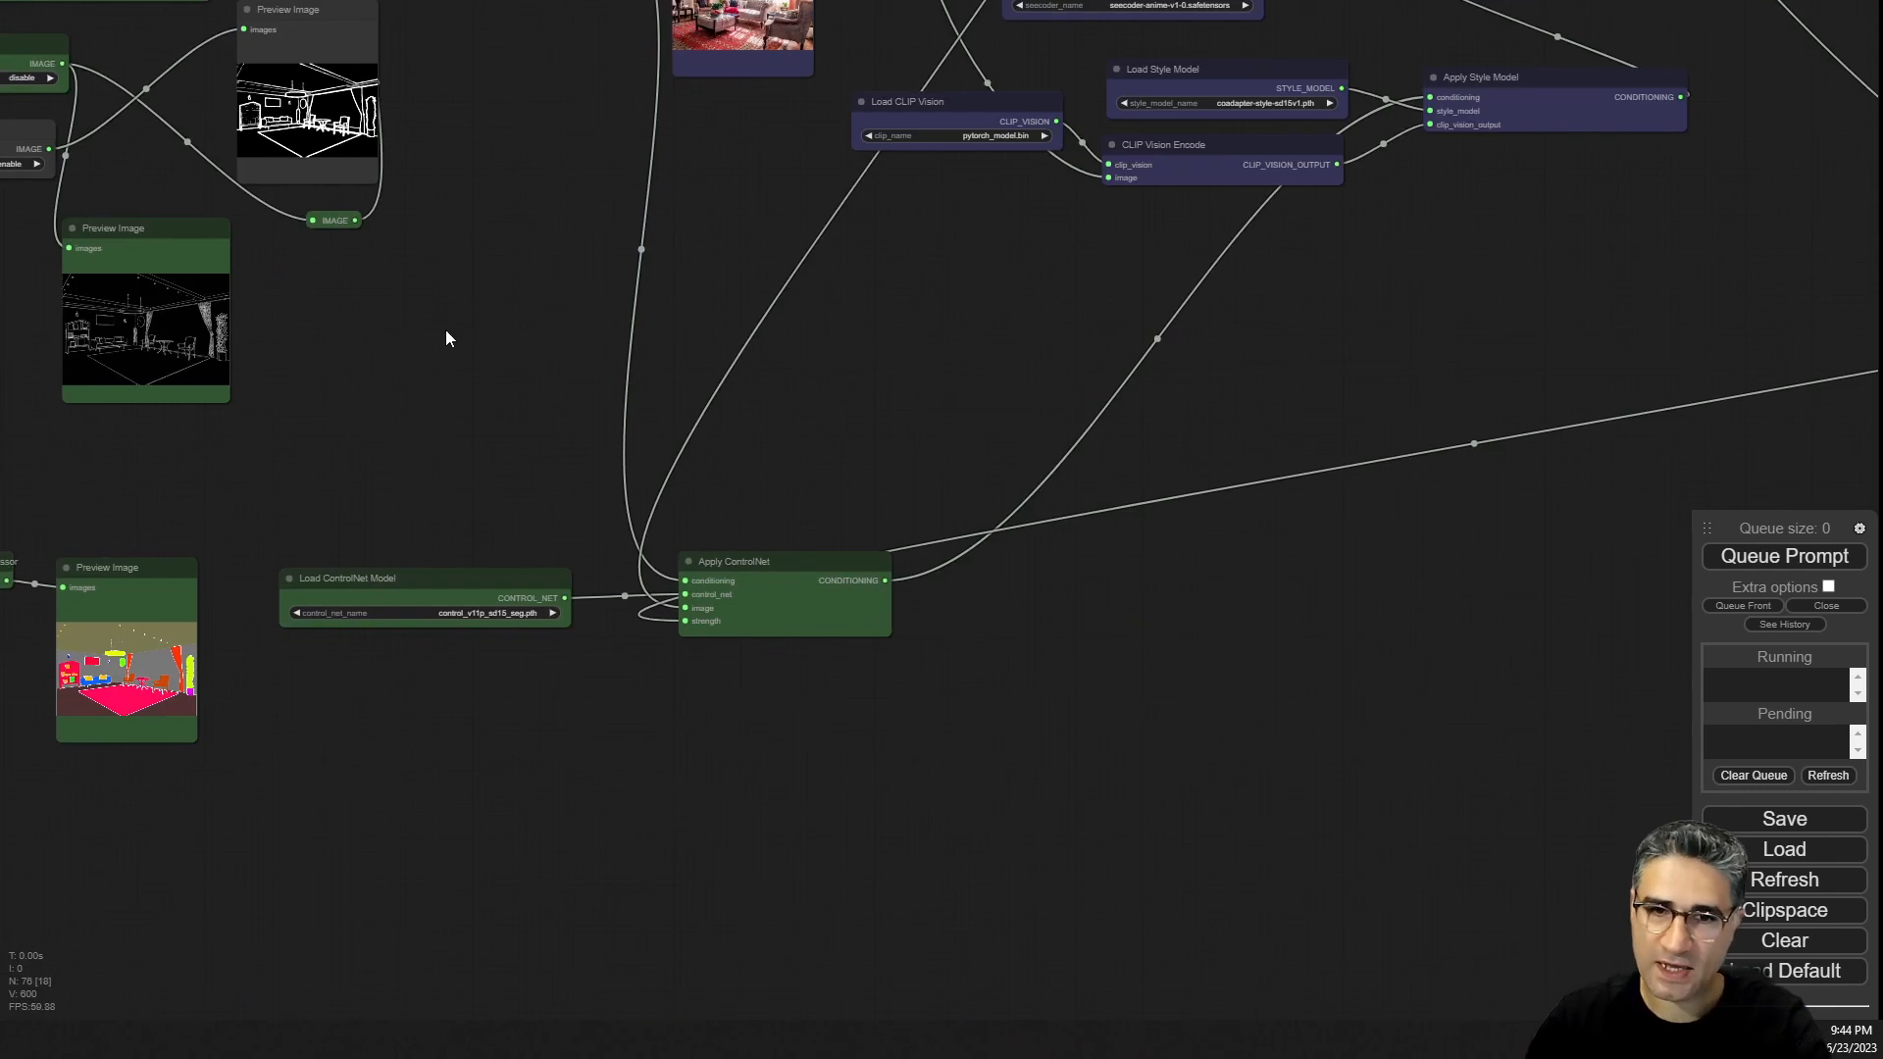
left_click_drag(446, 338, 874, 912)
scroll(902, 802, "down", 1)
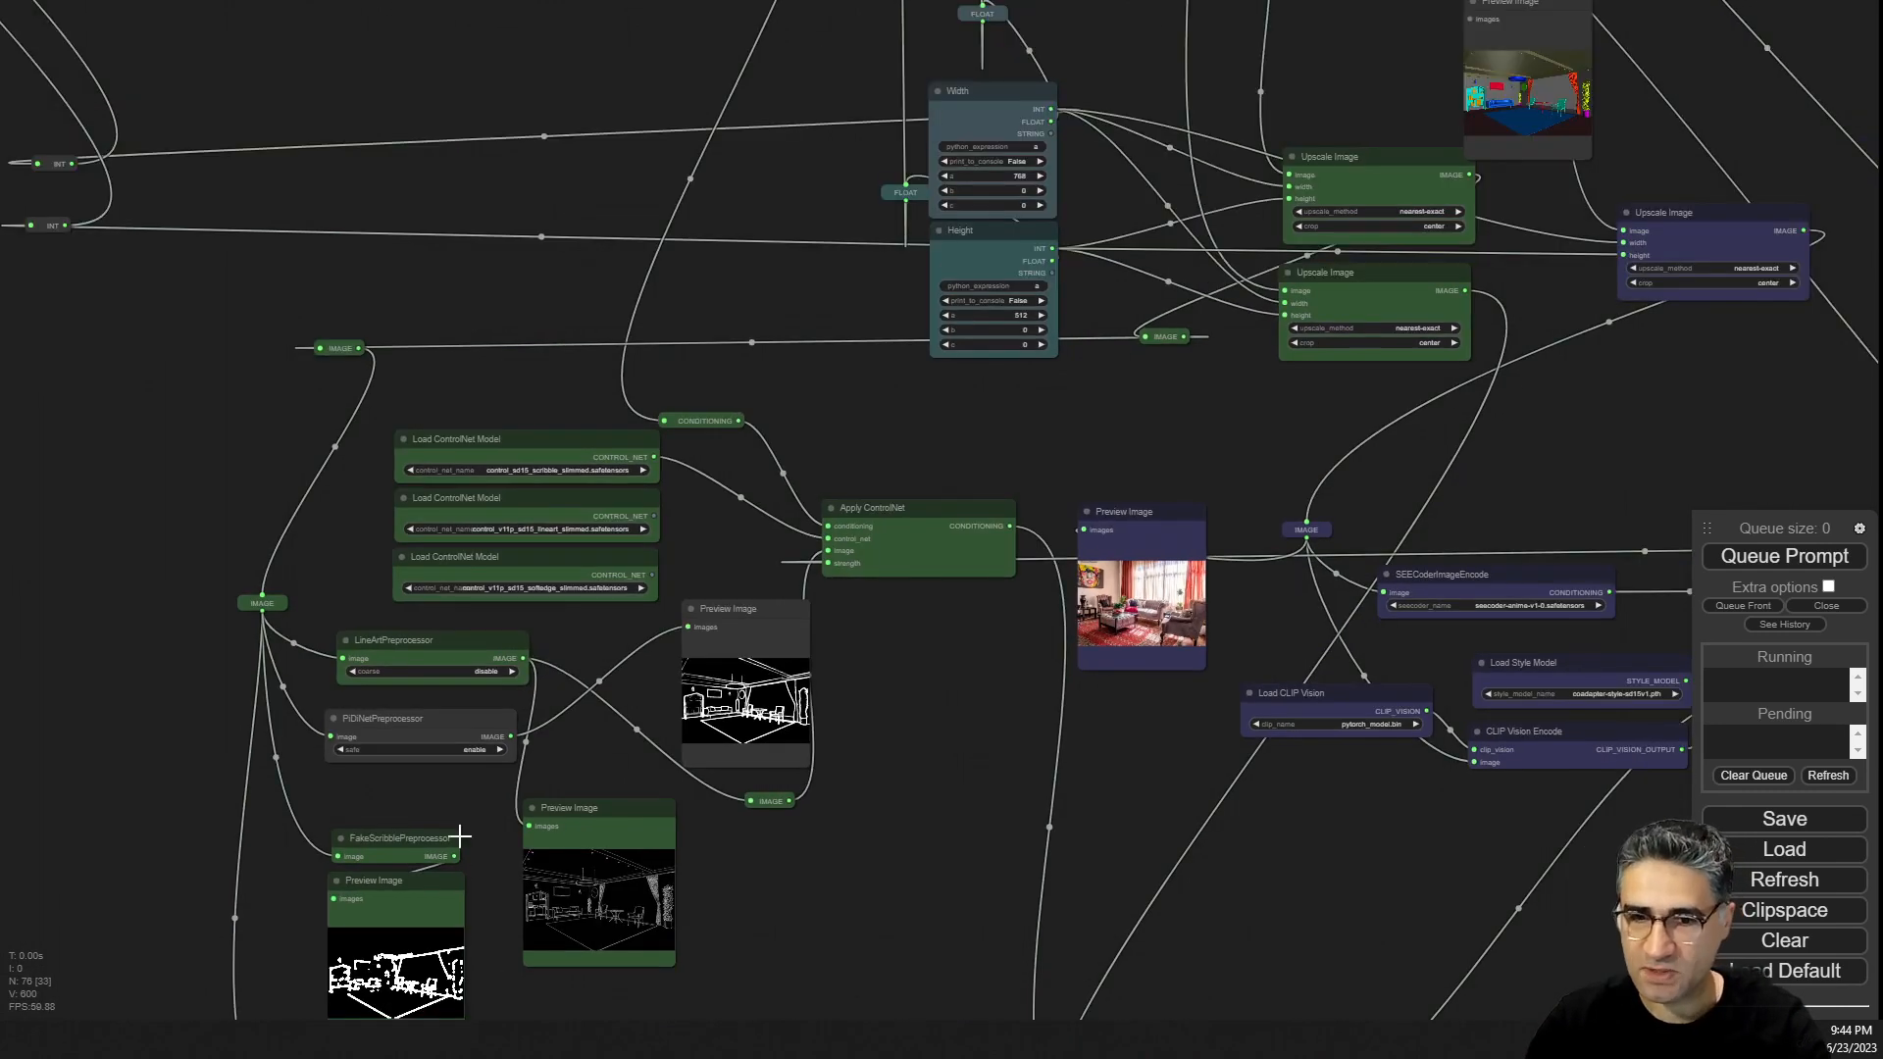
scroll(460, 837, "up", 8)
scroll(486, 793, "up", 1)
Delete the Preview Image node attached to the PiDiNet preprocessor.
mouse_move(374, 399)
left_mouse_down()
mouse_move(400, 363)
mouse_move(371, 402)
left_mouse_up()
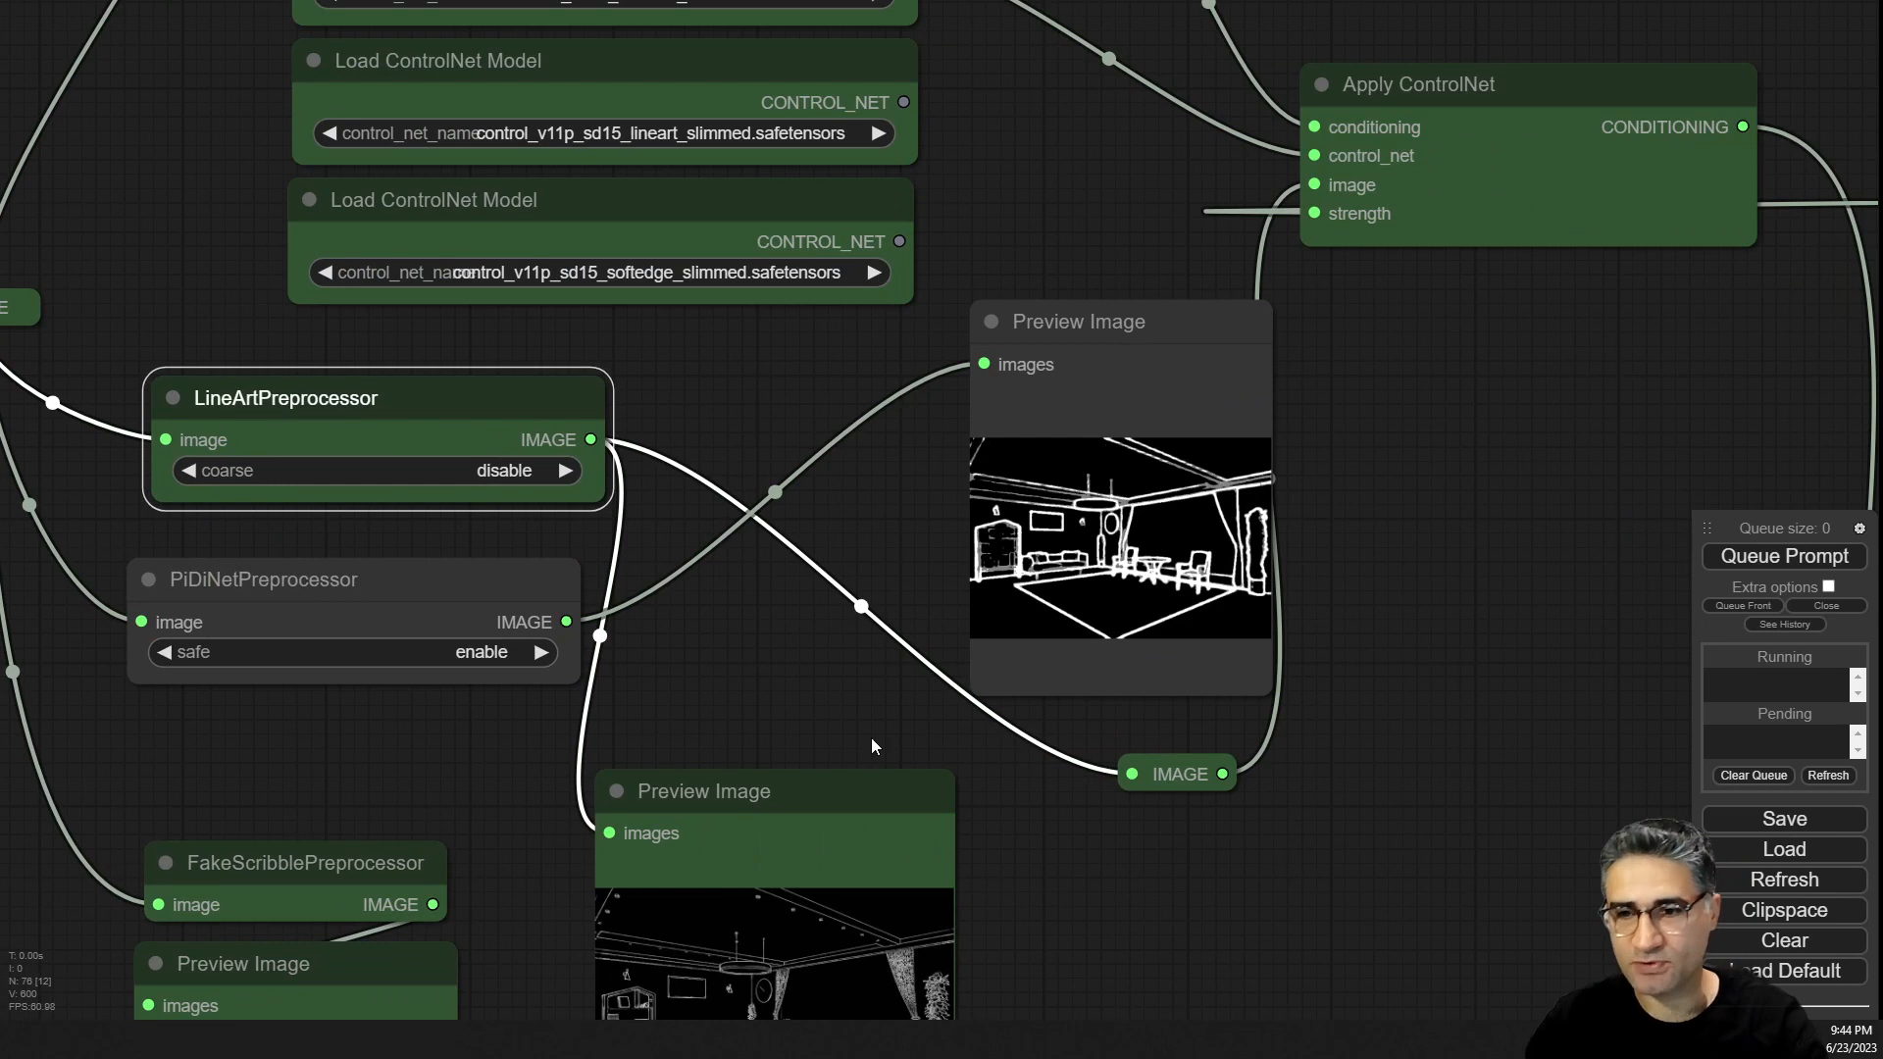
left_click_drag(872, 738, 798, 415)
left_click_drag(723, 471, 776, 365)
left_click_drag(1063, 145, 1170, 748)
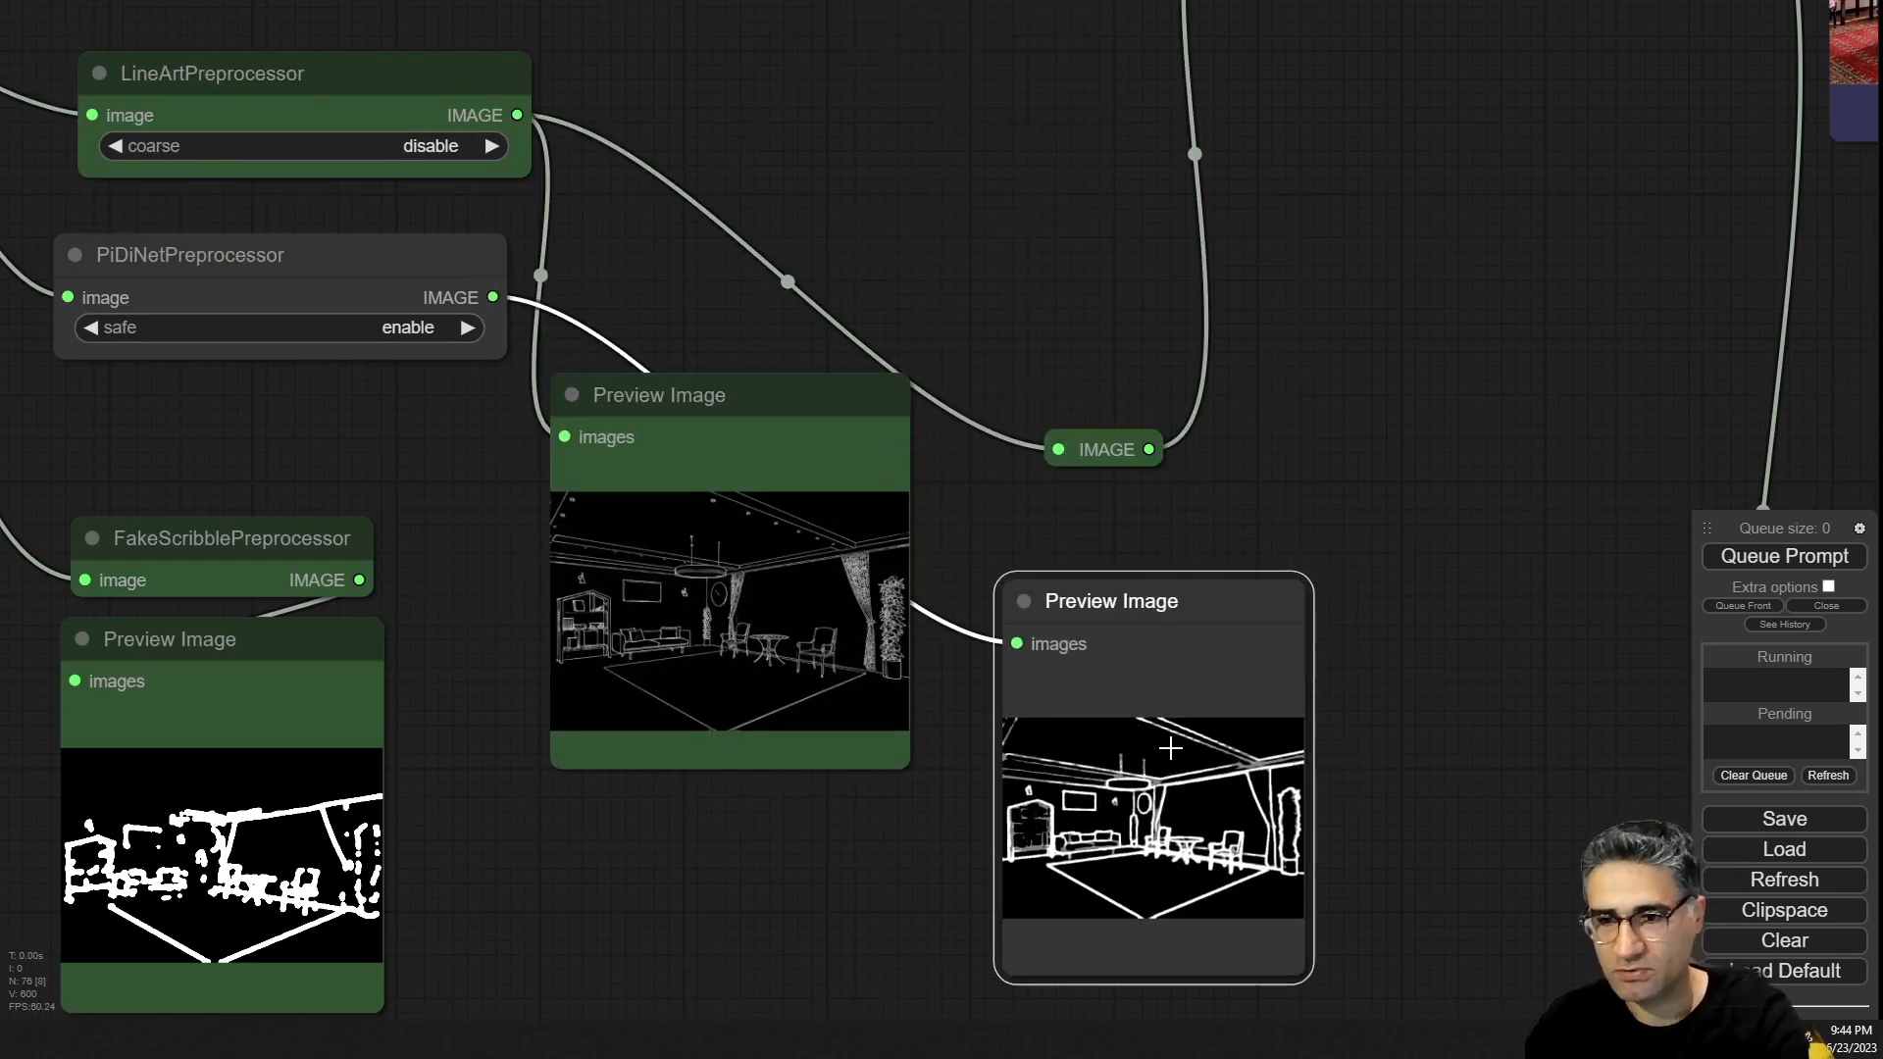
key("Delete")
Reposition the line-art Preview Image node closer to the Apply ControlNet node.
left_click_drag(675, 442, 791, 182)
left_click_drag(627, 408, 372, 706)
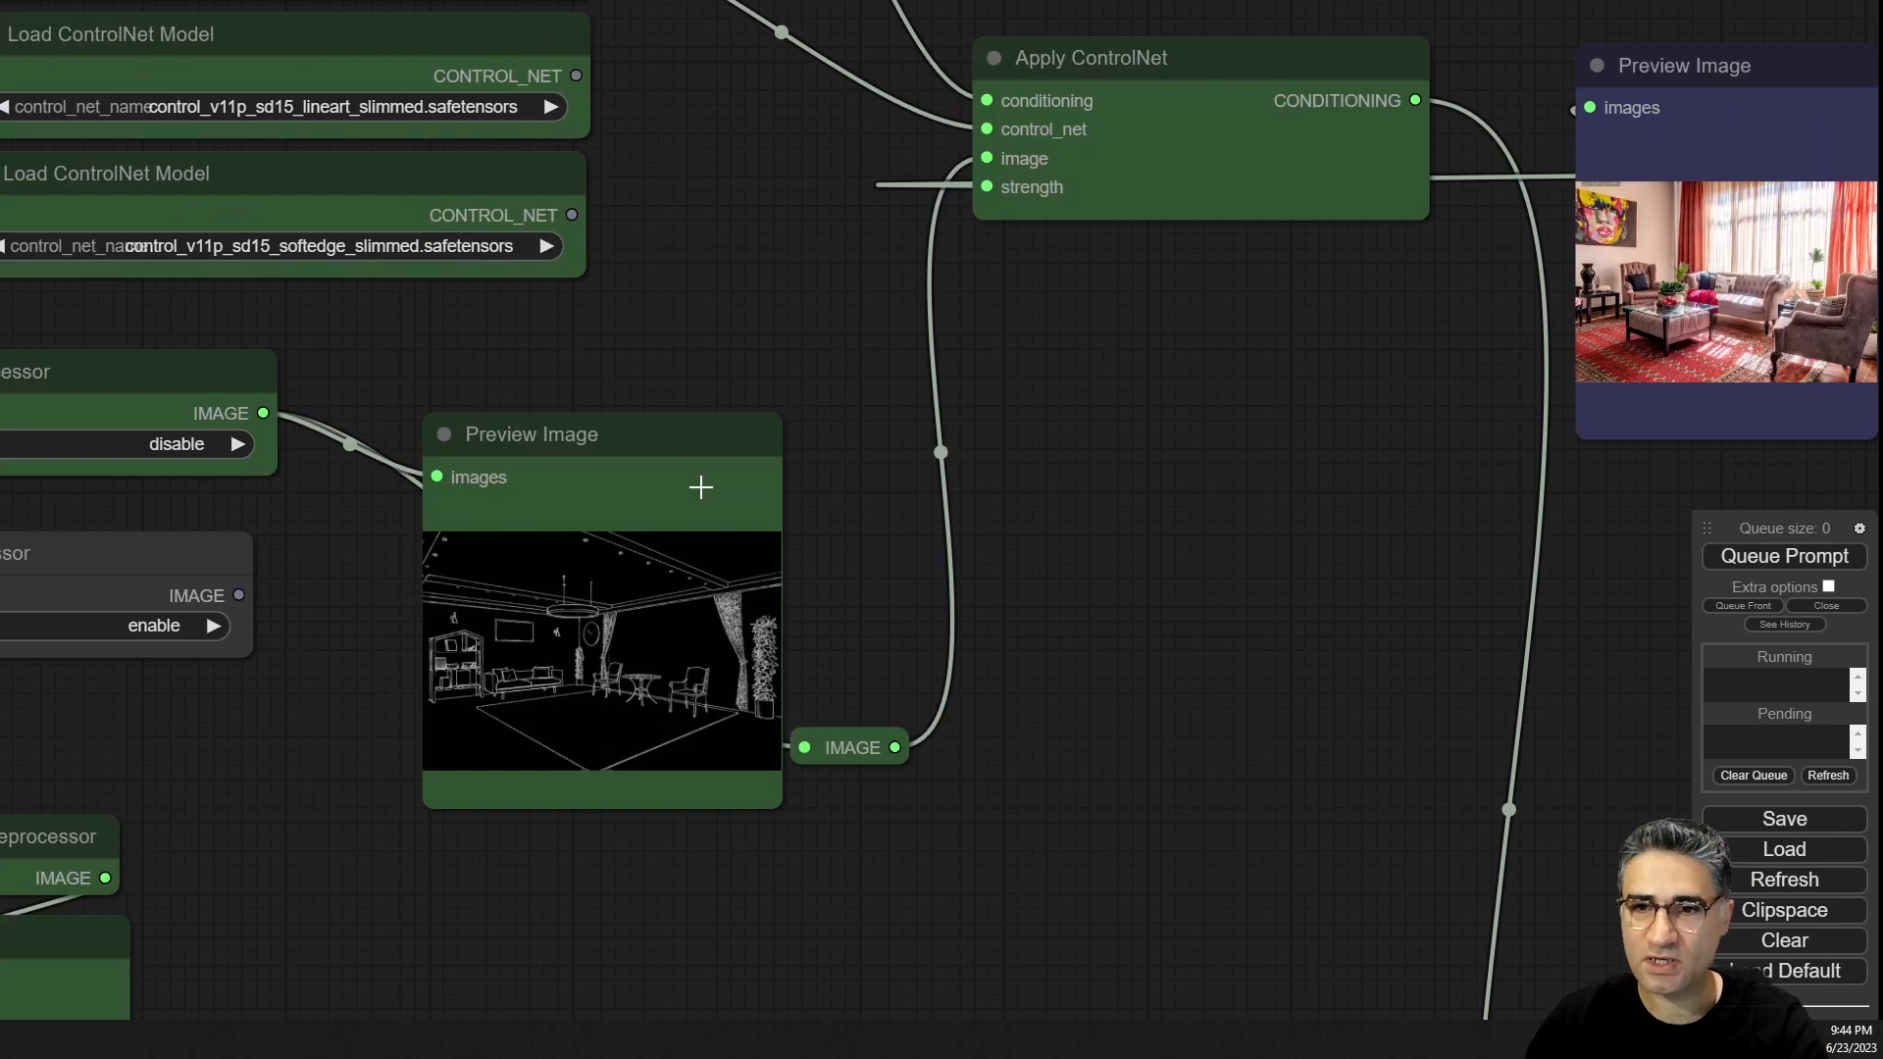
left_click_drag(811, 324, 692, 513)
left_click_drag(526, 660, 548, 526)
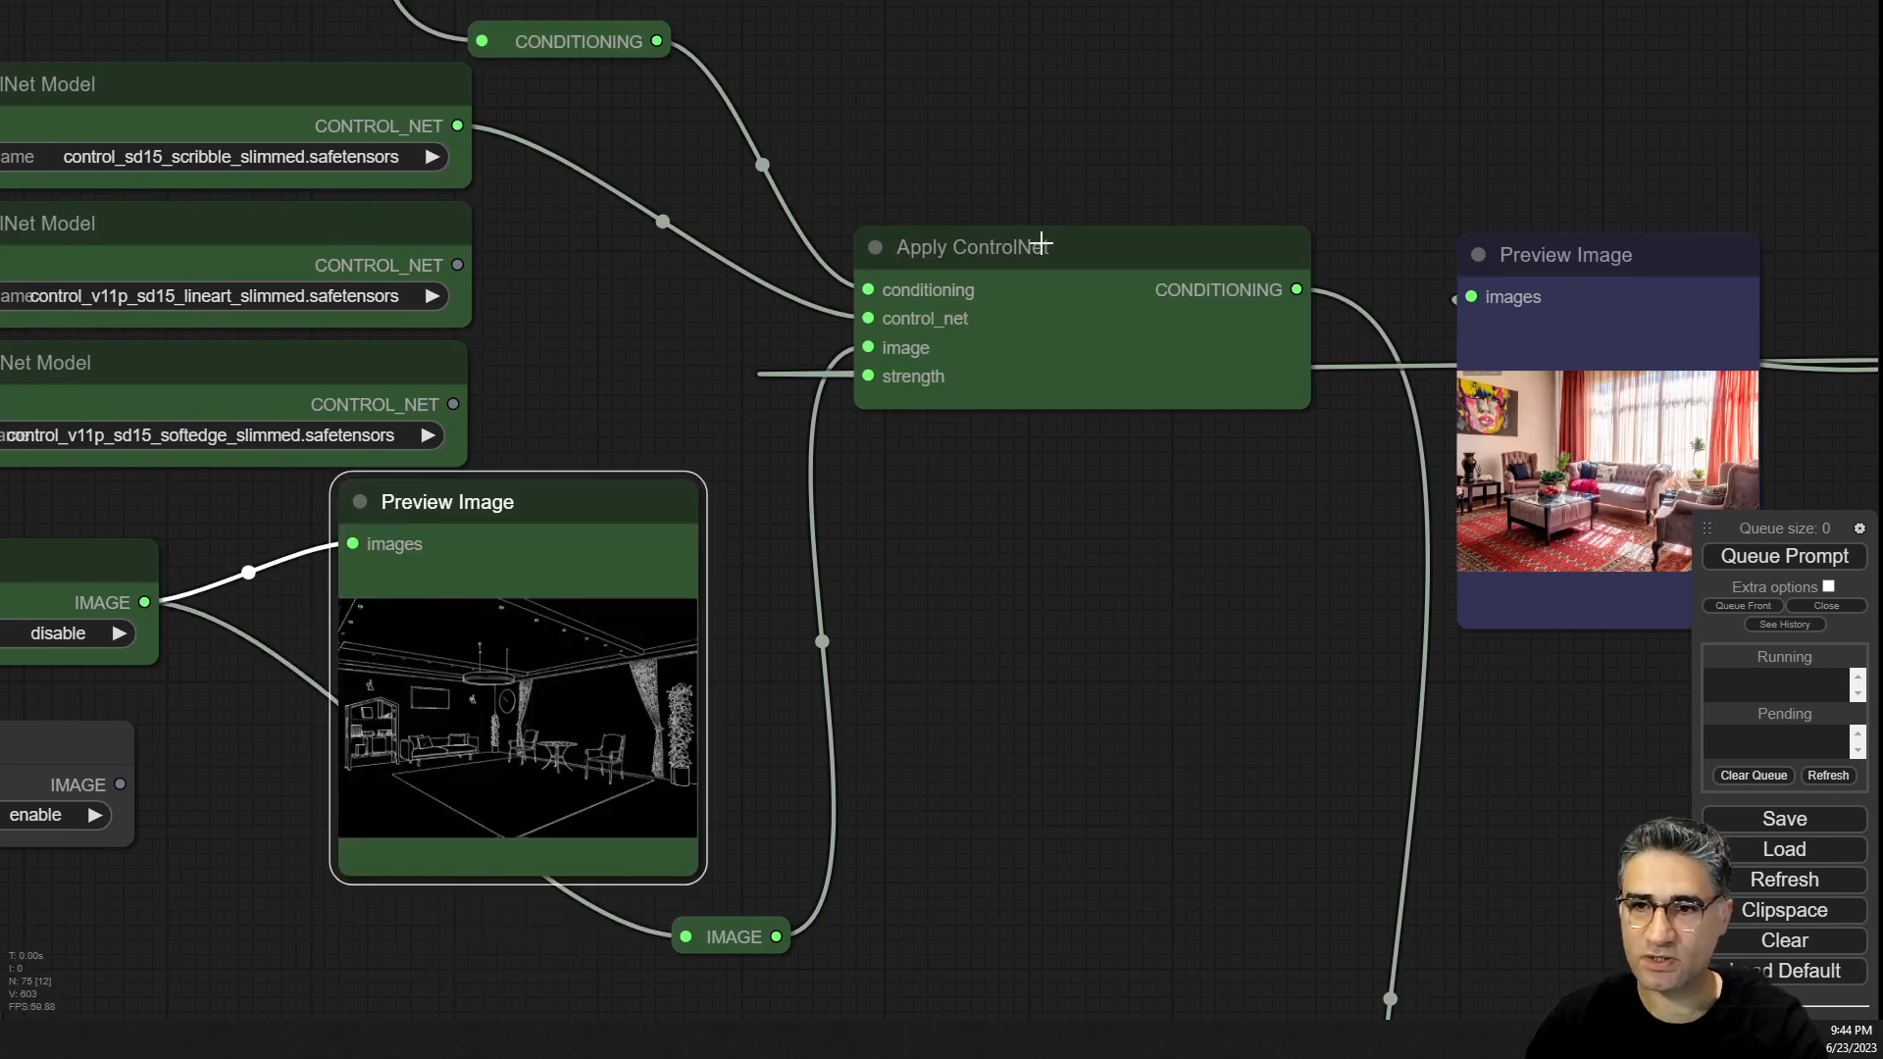
left_click(1040, 240)
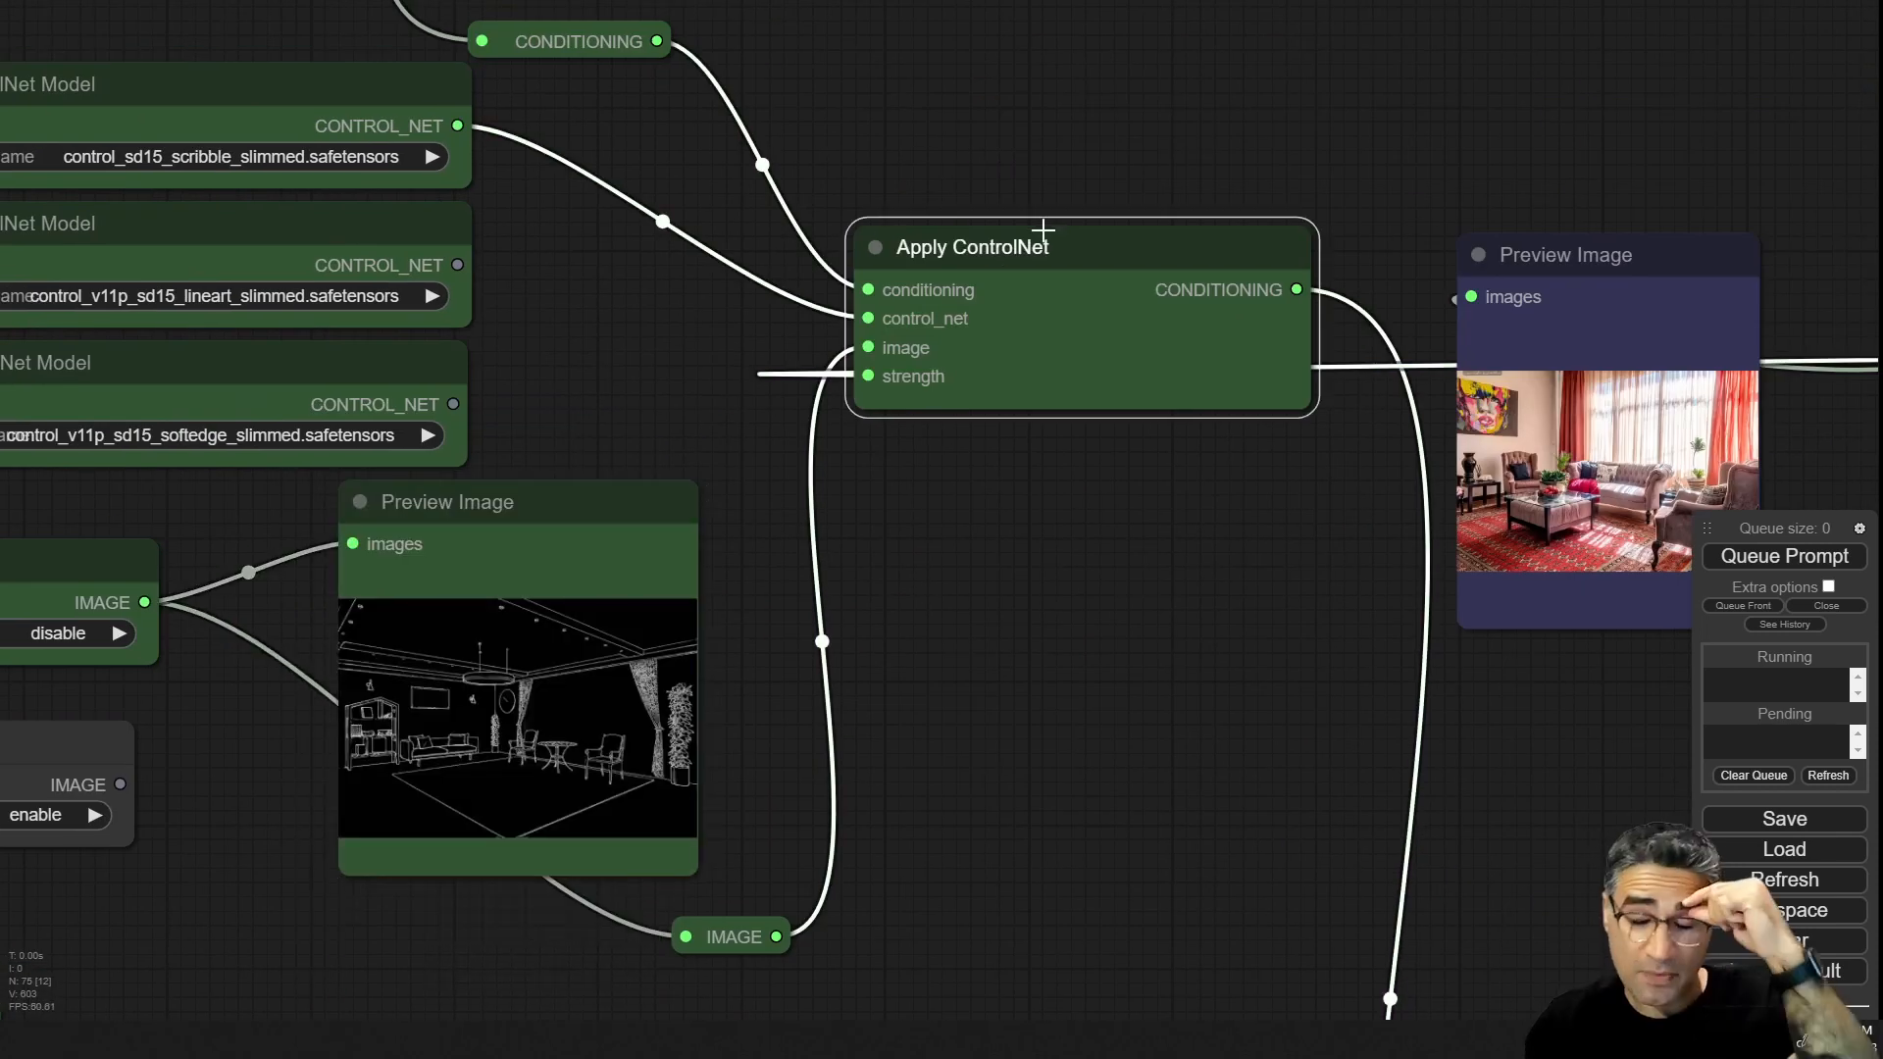
left_click_drag(684, 337, 802, 298)
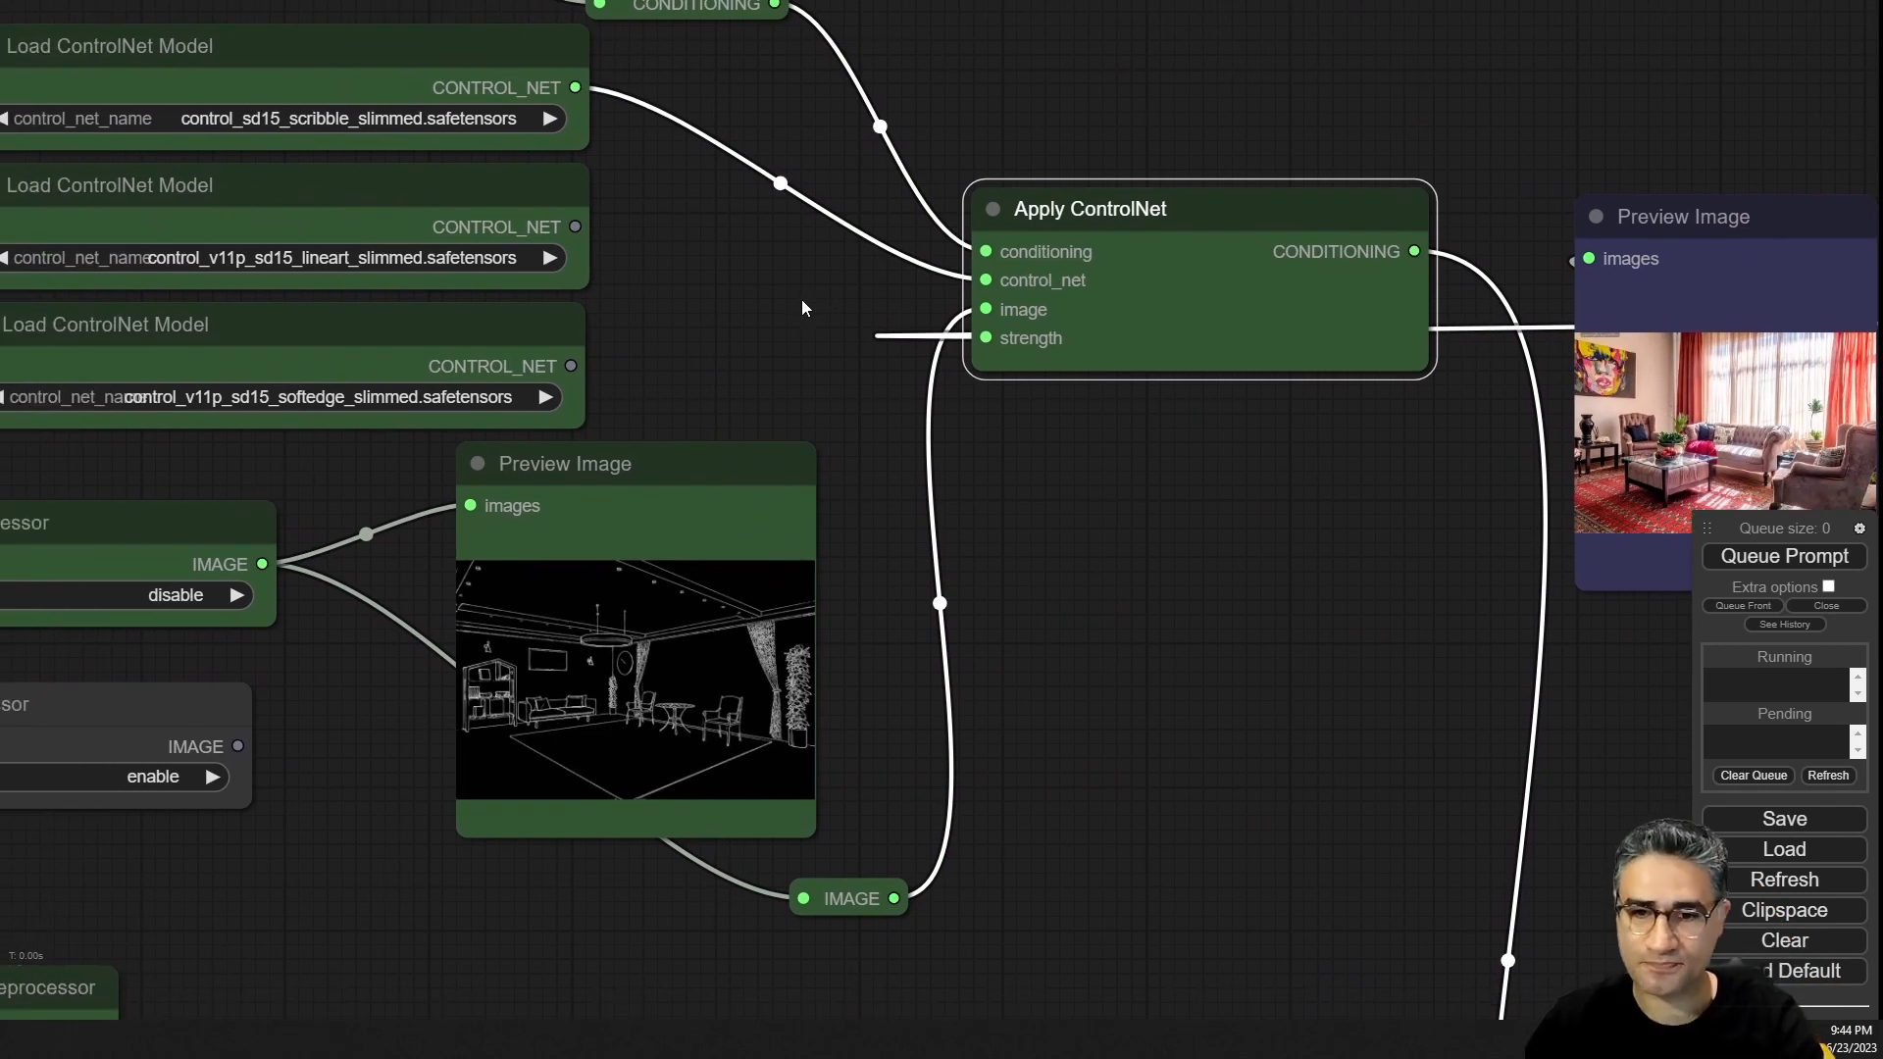
left_click_drag(643, 487, 647, 491)
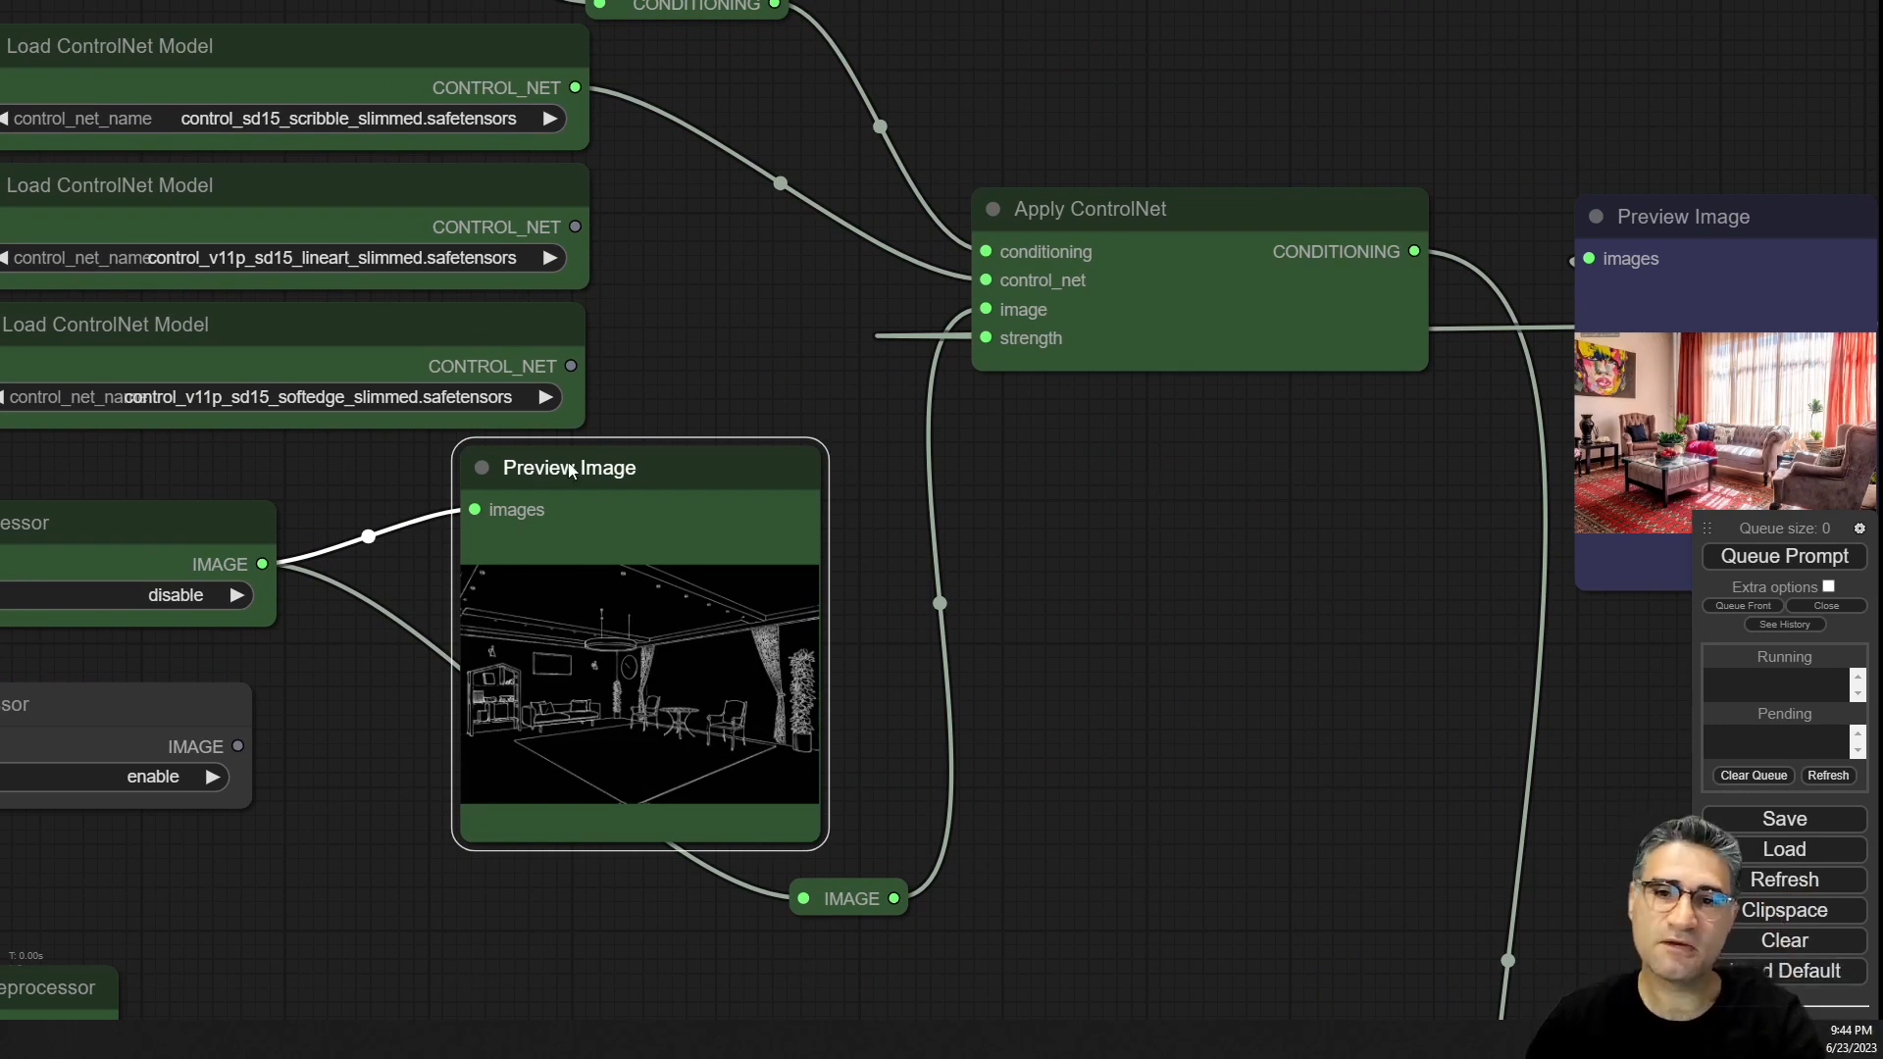
left_click_drag(578, 478, 542, 461)
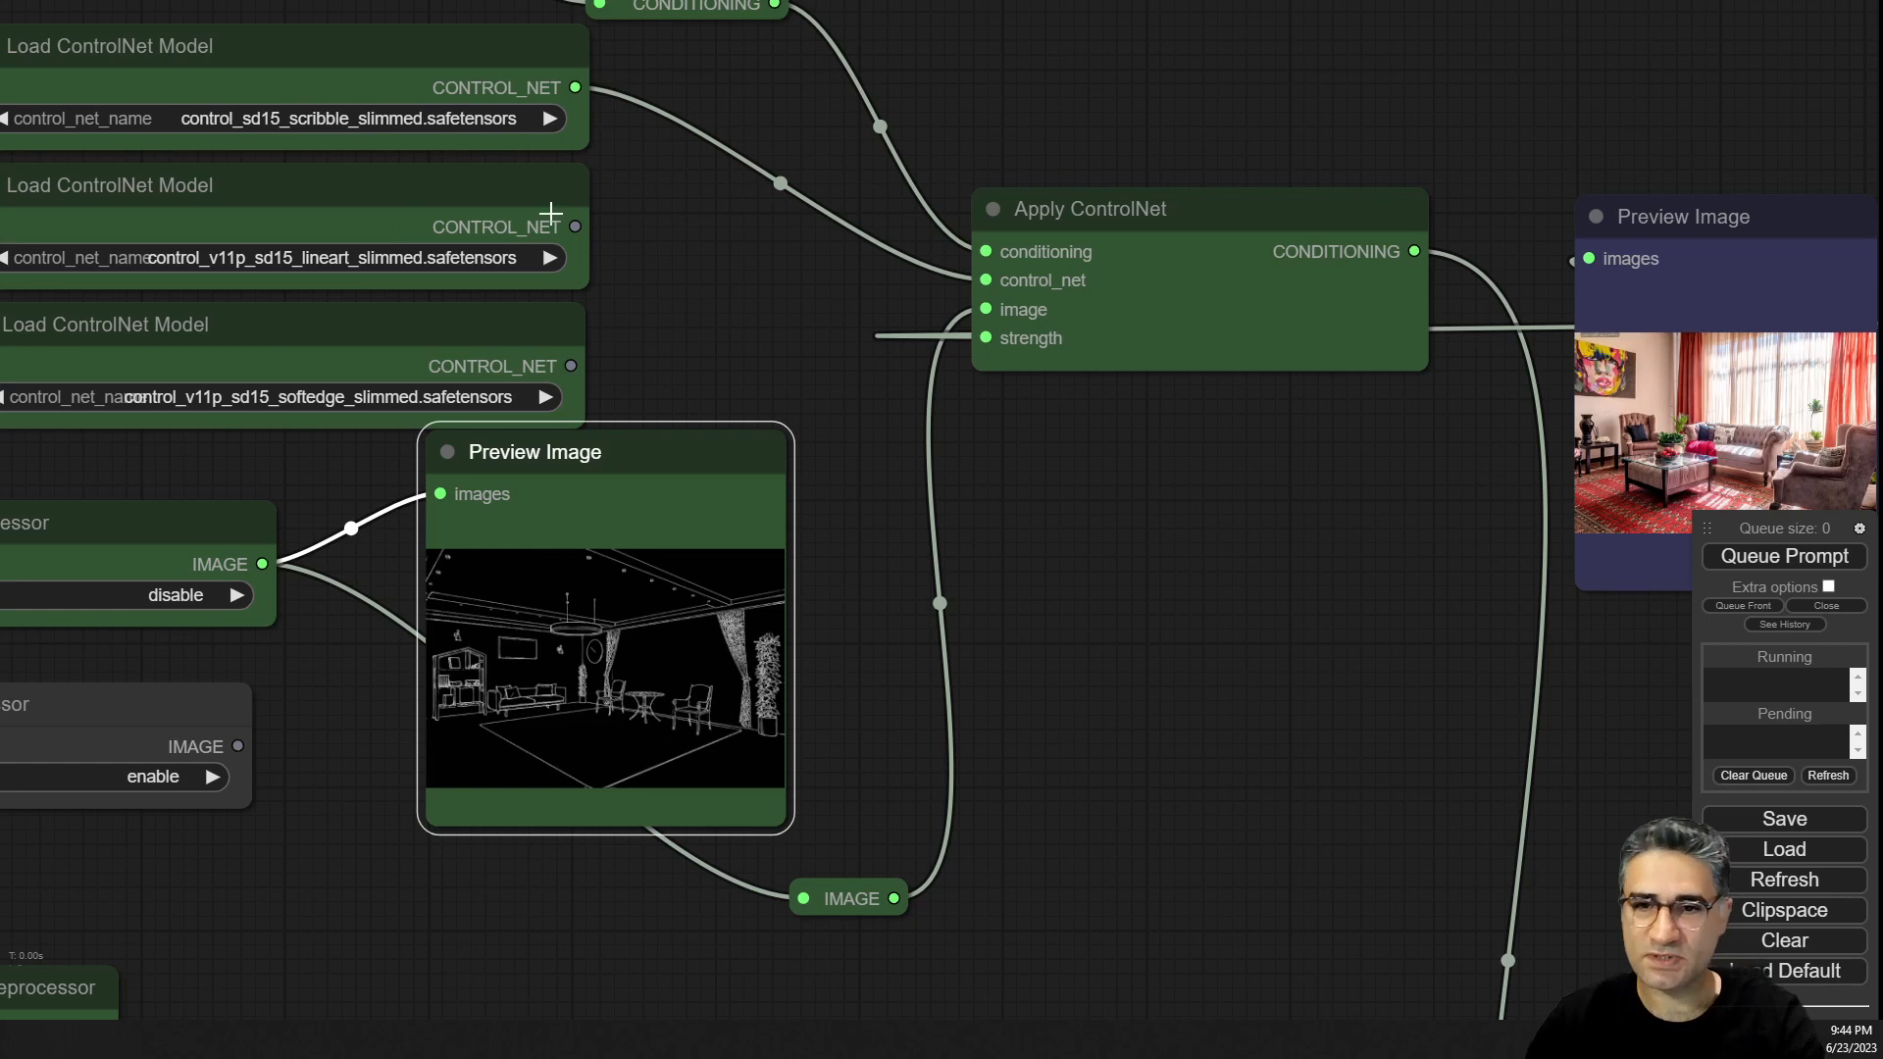
Navigate to the segmentation ControlNet branch and inspect its Load ControlNet Model and Apply ControlNet nodes.
scroll(559, 255, "down", 5)
scroll(630, 393, "down", 2)
left_click_drag(721, 769, 629, 669)
left_click_drag(737, 587, 473, 832)
scroll(472, 832, "down", 5)
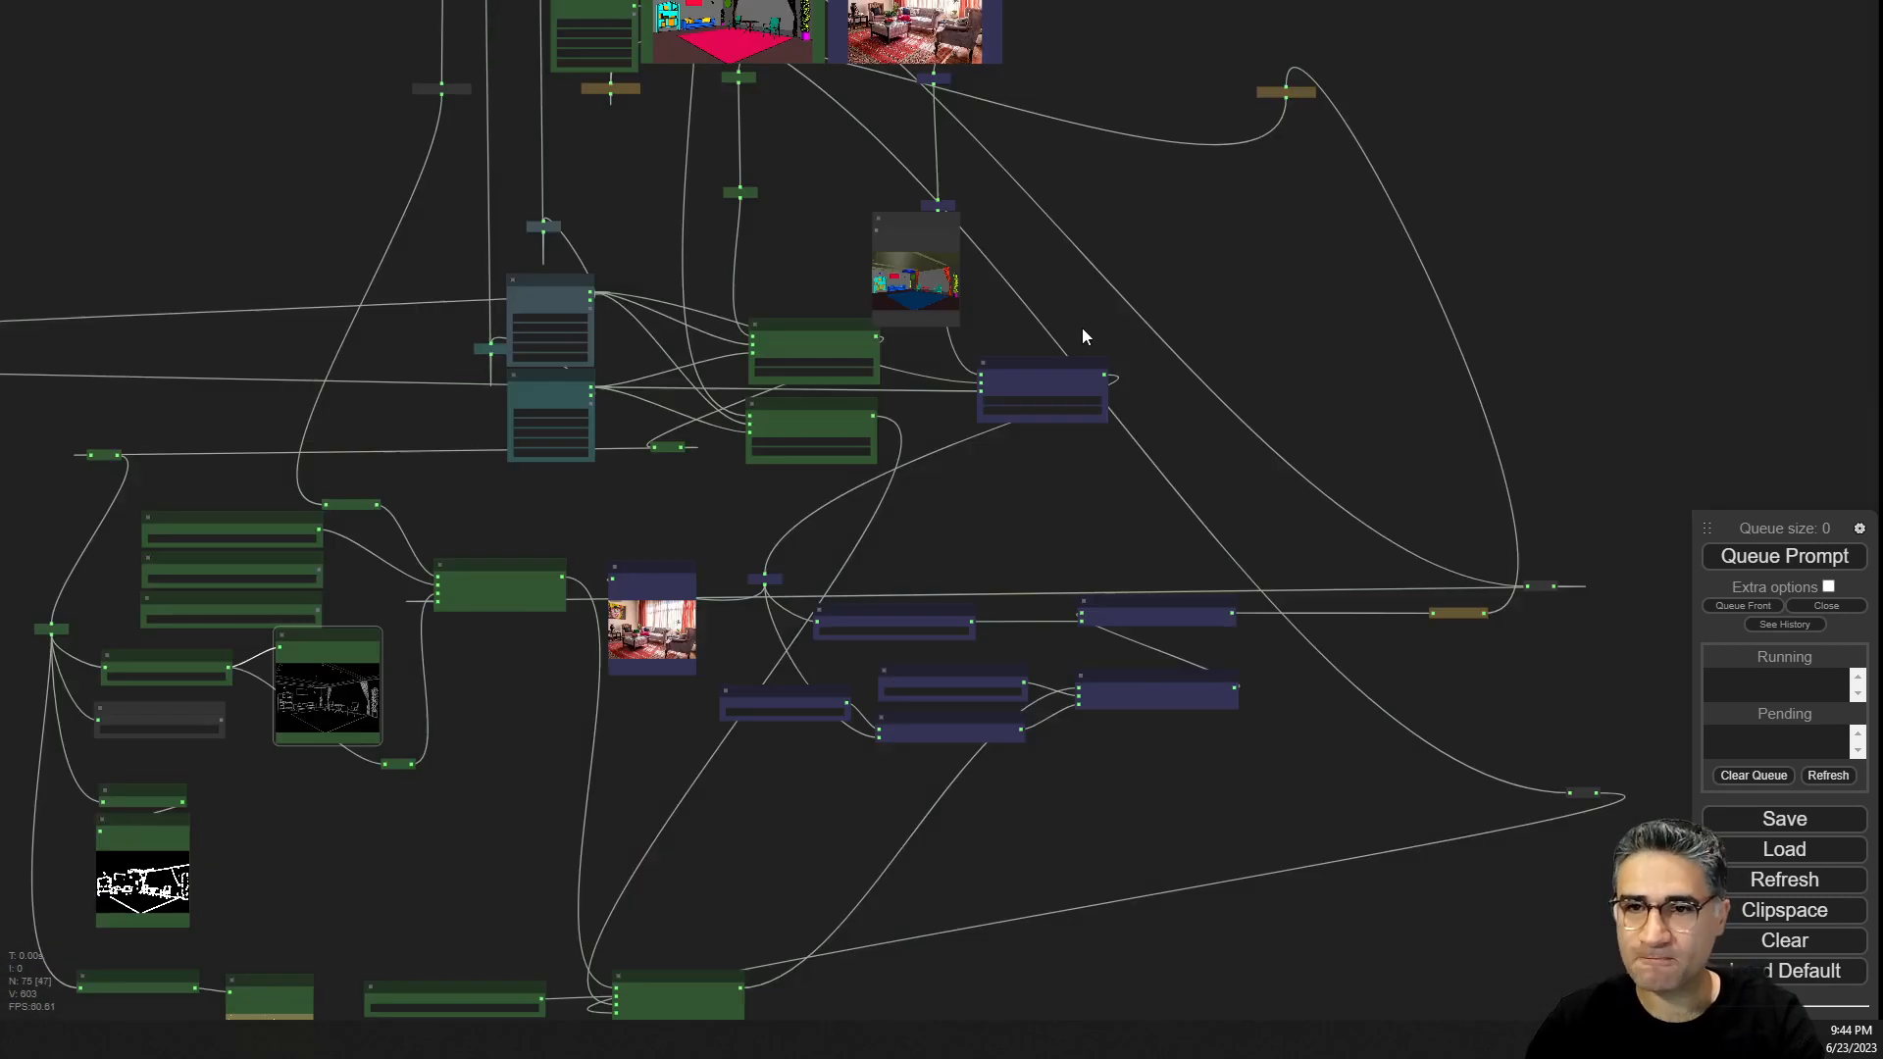
left_click_drag(1079, 145, 1196, 433)
left_click(681, 74)
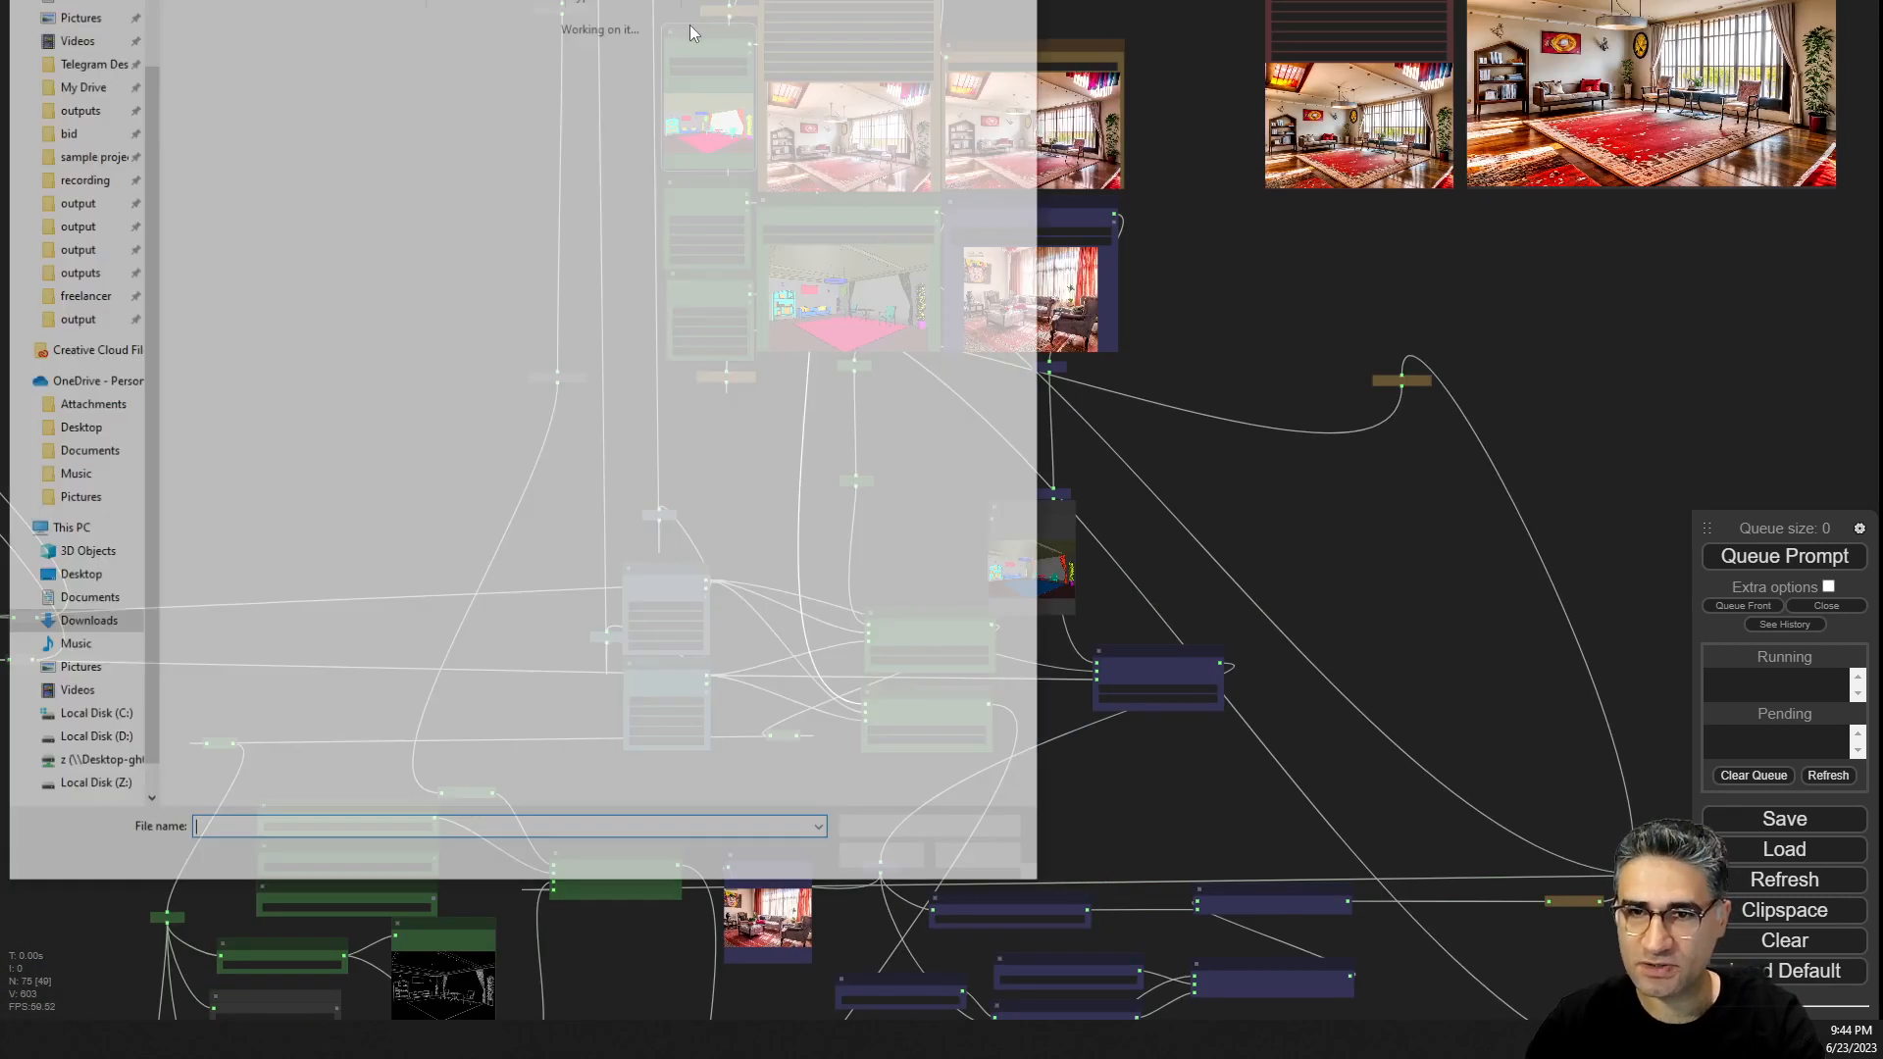
key("Escape")
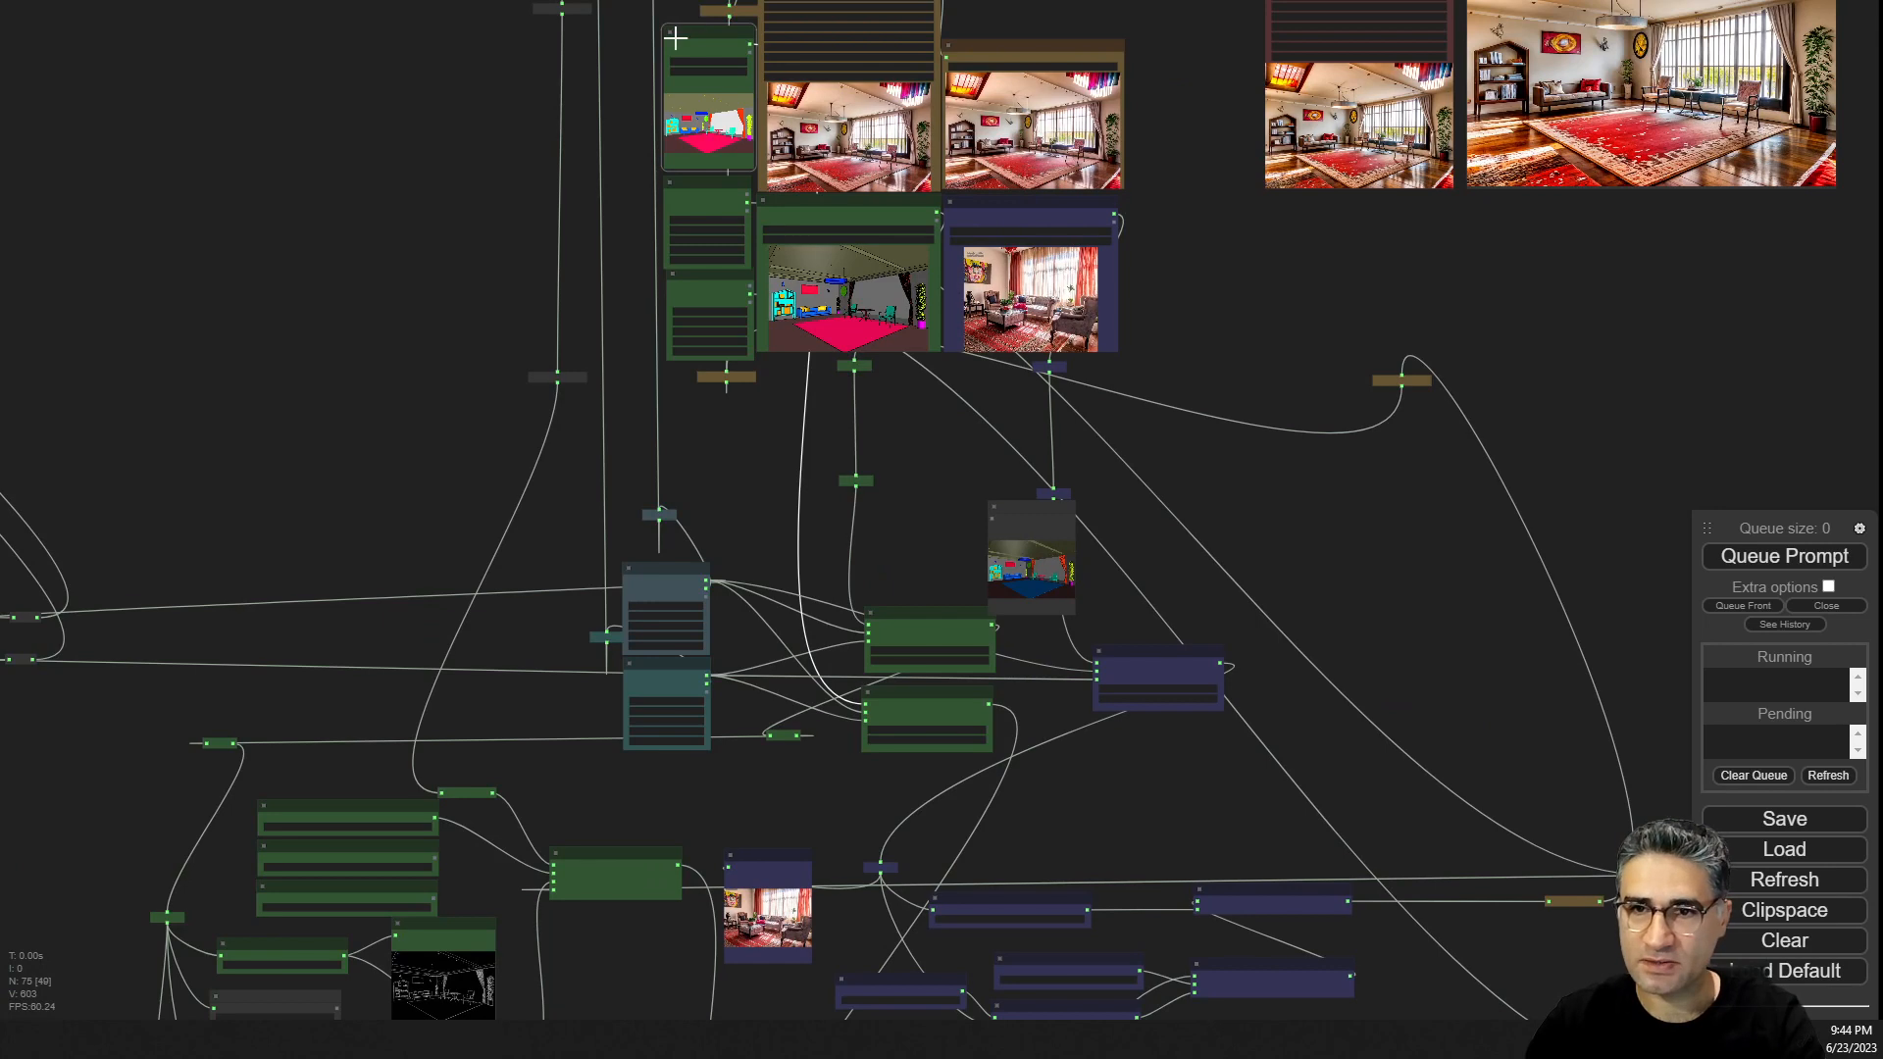
left_click_drag(806, 805, 627, 5)
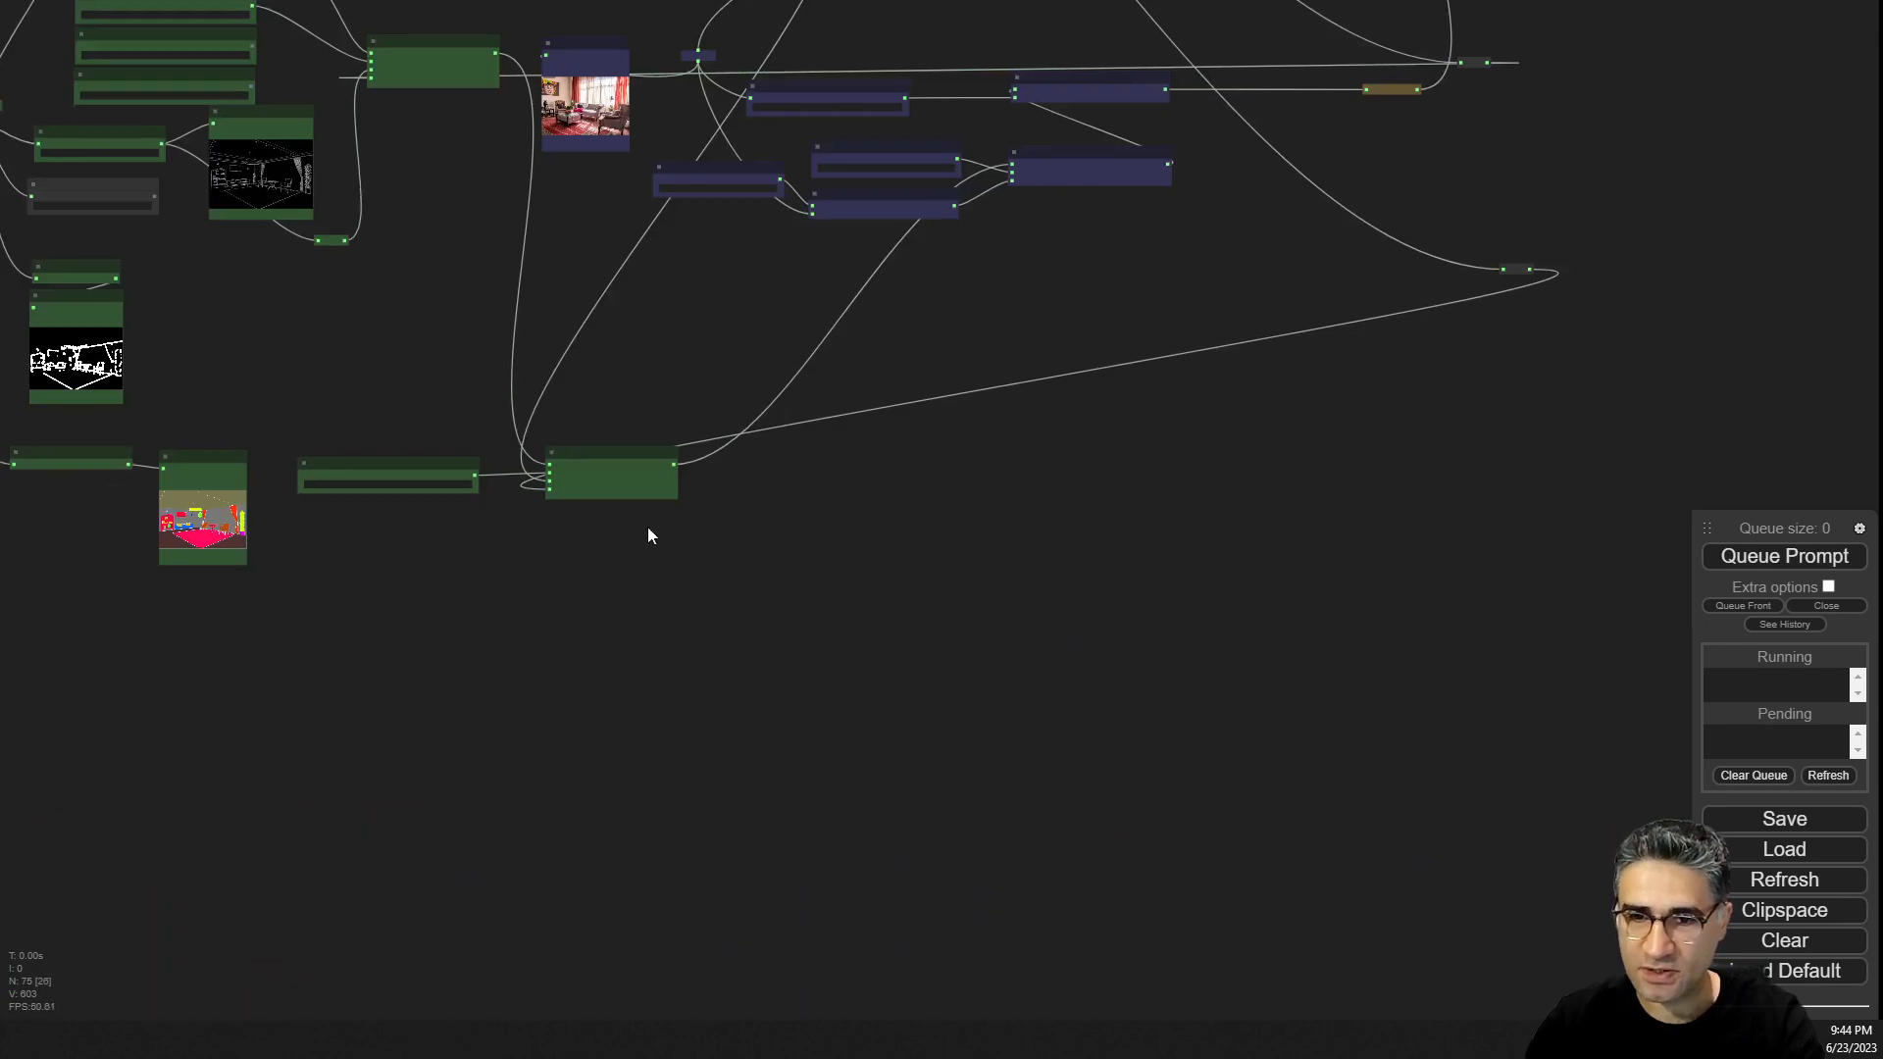
scroll(537, 431, "up", 17)
left_click_drag(567, 357, 687, 228)
left_click(886, 374)
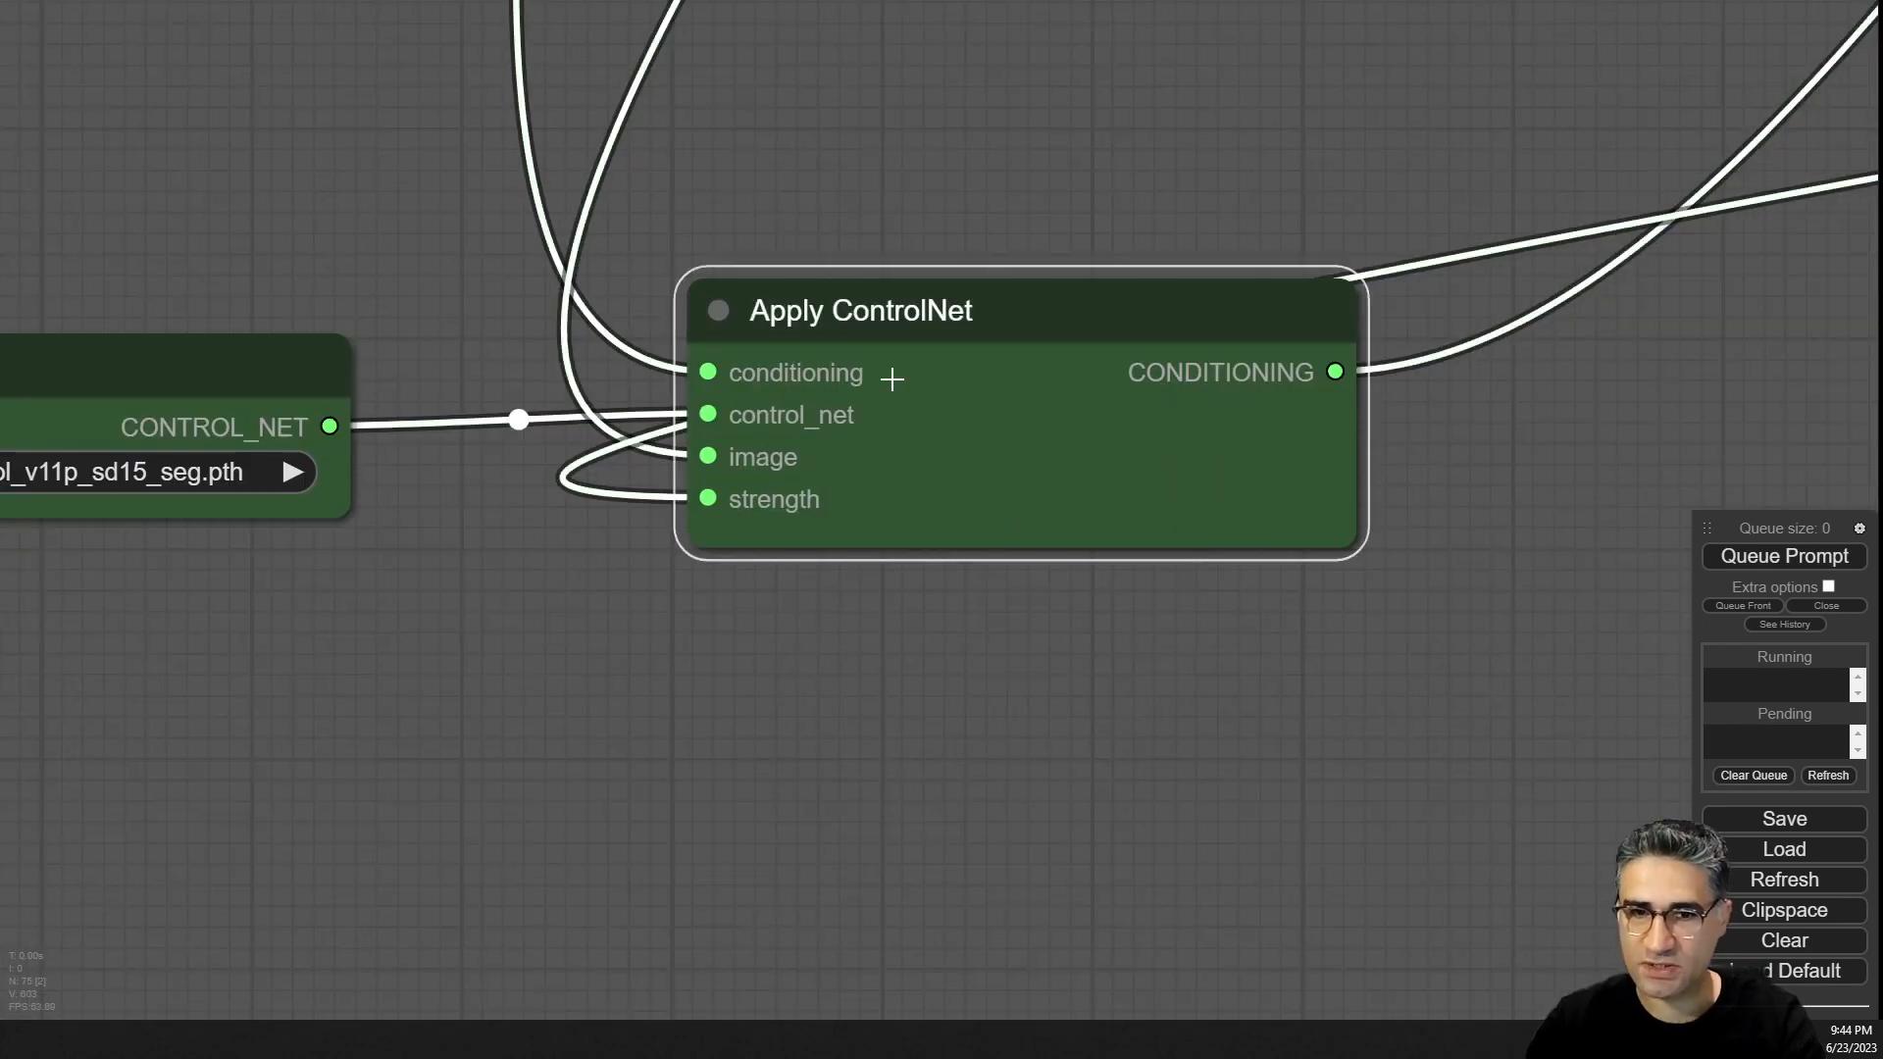
left_click_drag(238, 201, 908, 112)
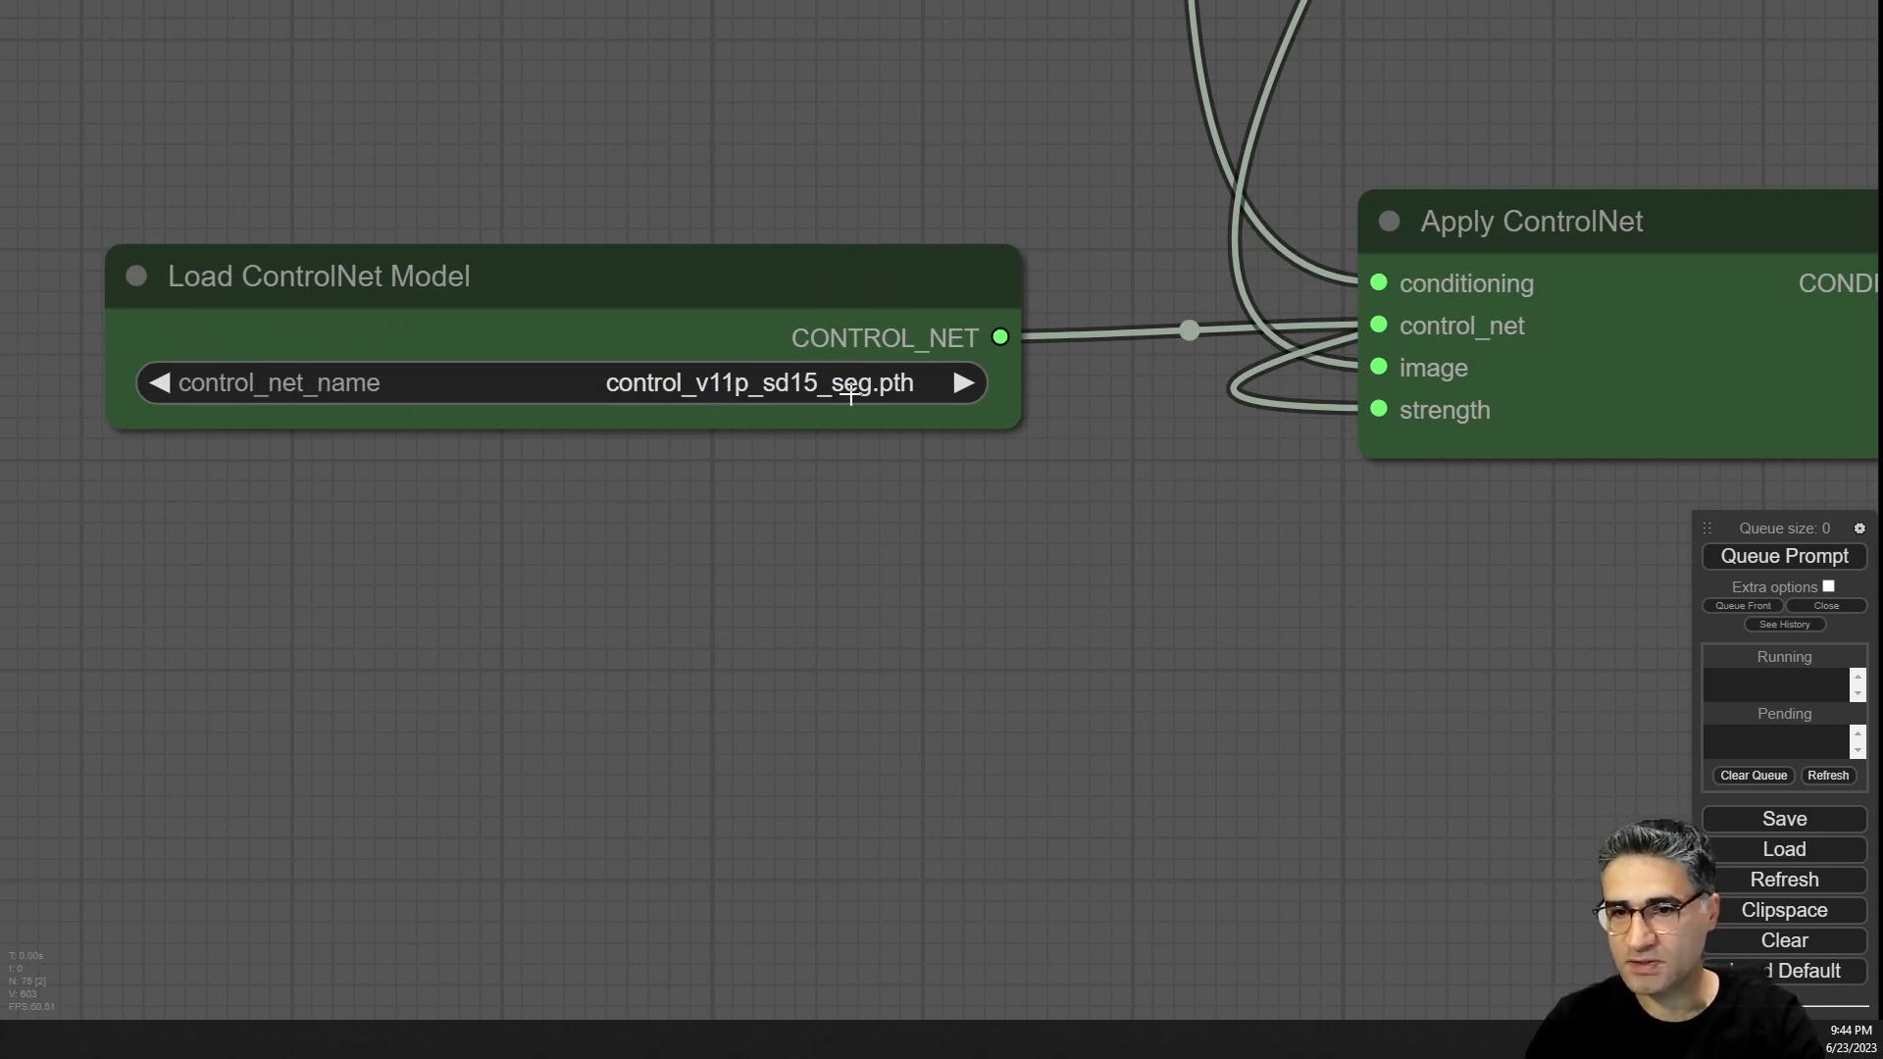
scroll(714, 573, "down", 10)
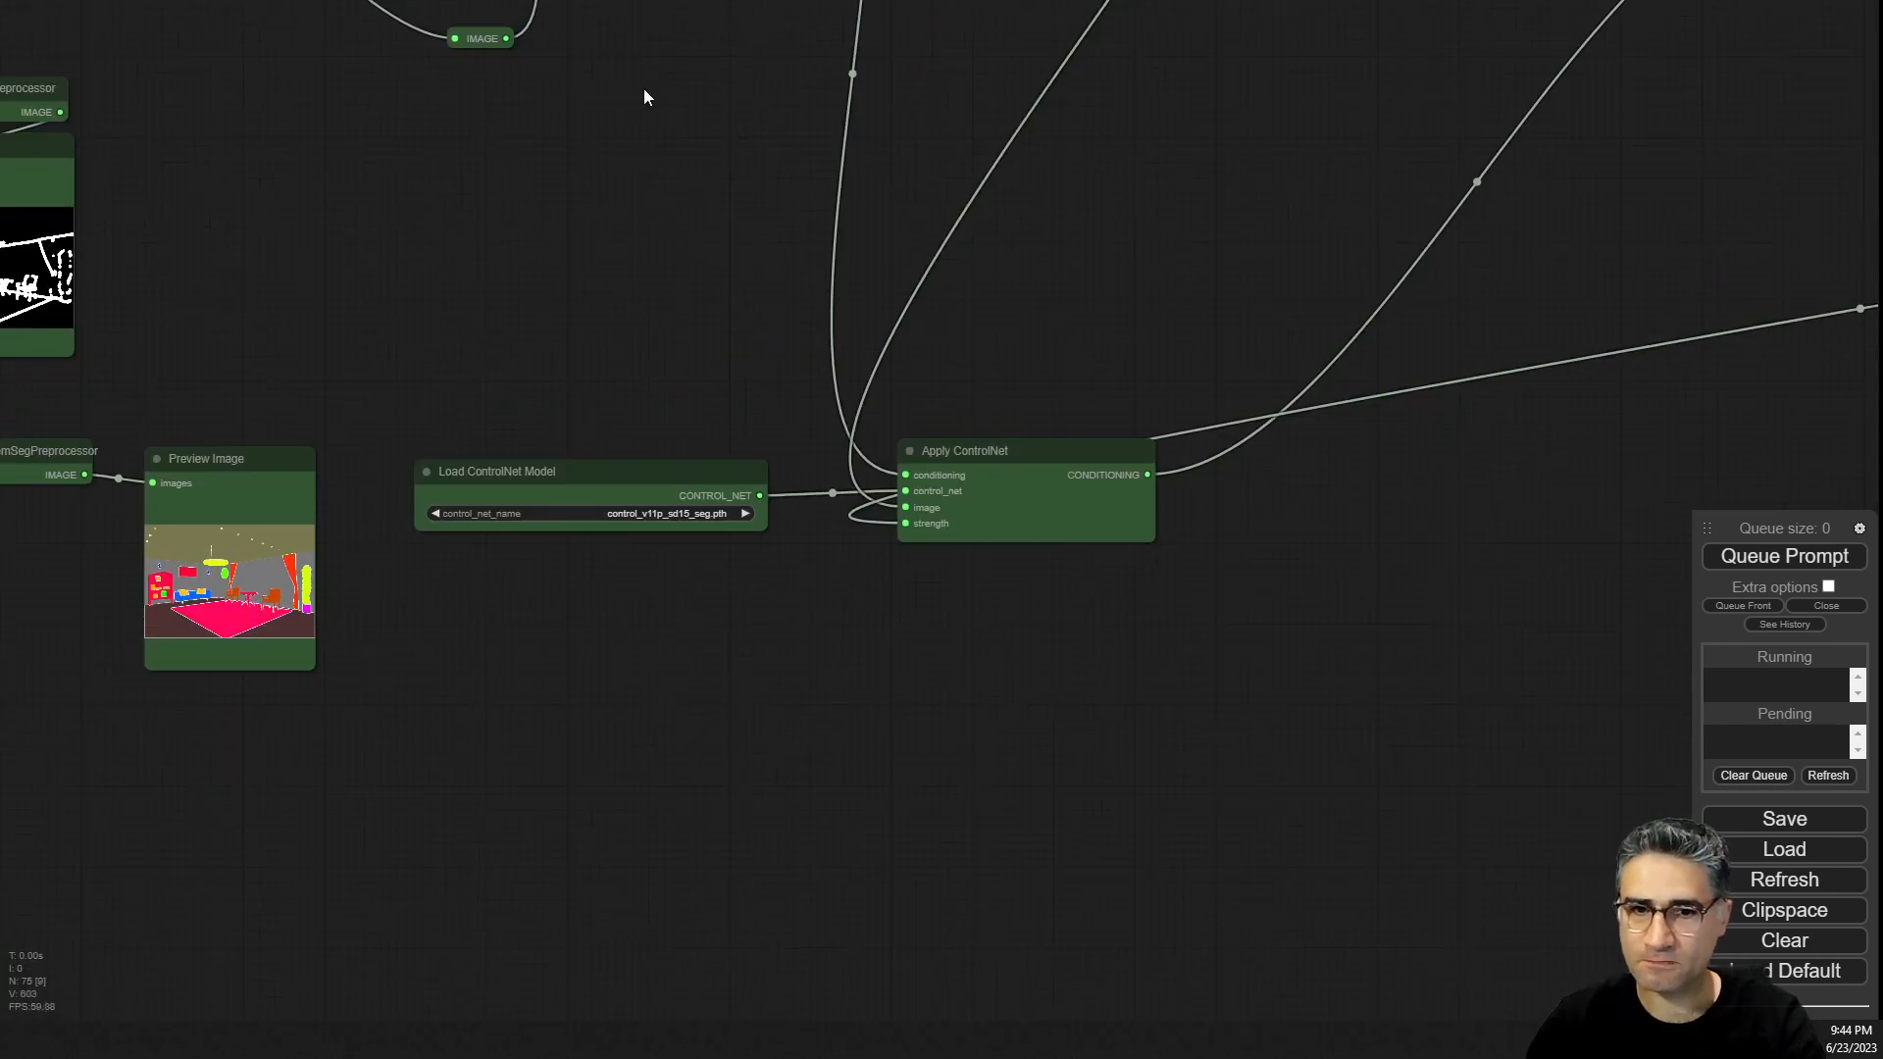
Move the segmentation Preview Image node next to the OneFormer-ADE20K-SemSegPreprocessor node.
left_click_drag(644, 84, 514, 729)
left_click_drag(669, 467, 1147, 18)
scroll(333, 726, "up", 3)
left_click_drag(457, 623, 417, 620)
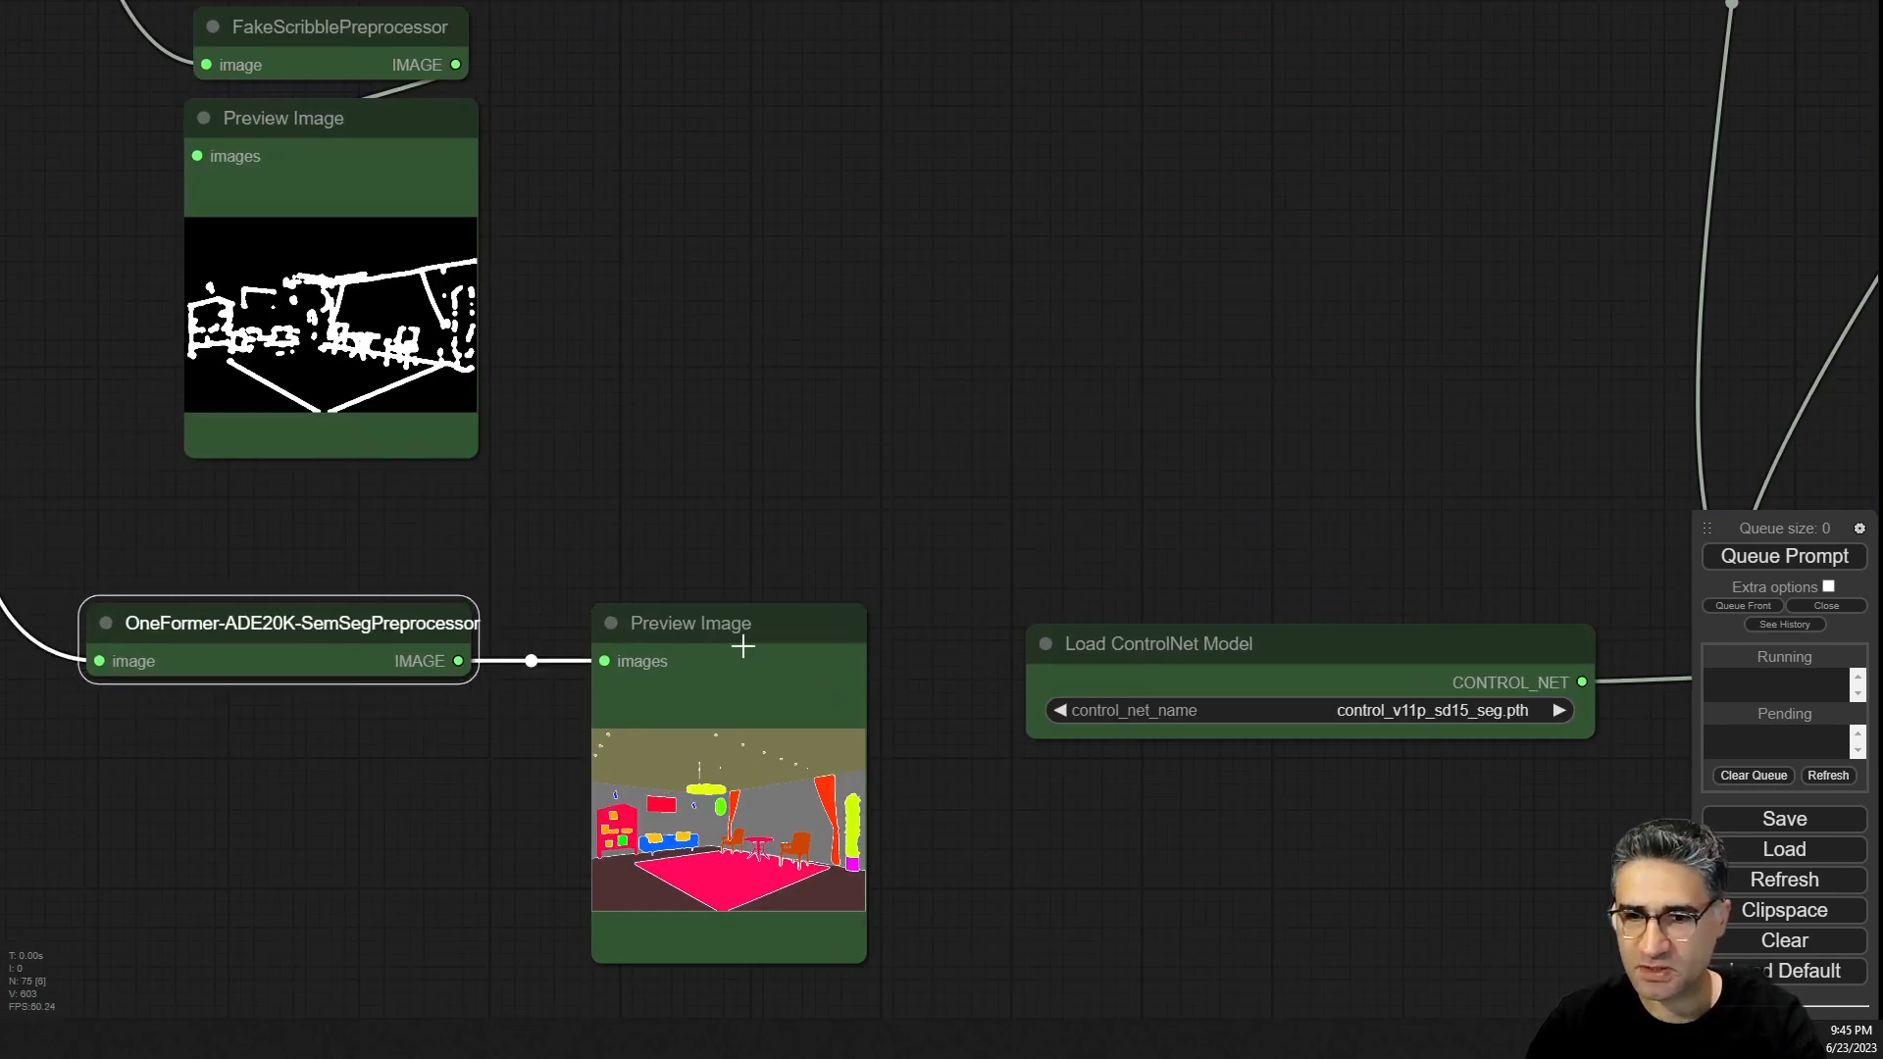
left_click_drag(740, 676, 637, 683)
scroll(647, 508, "down", 5)
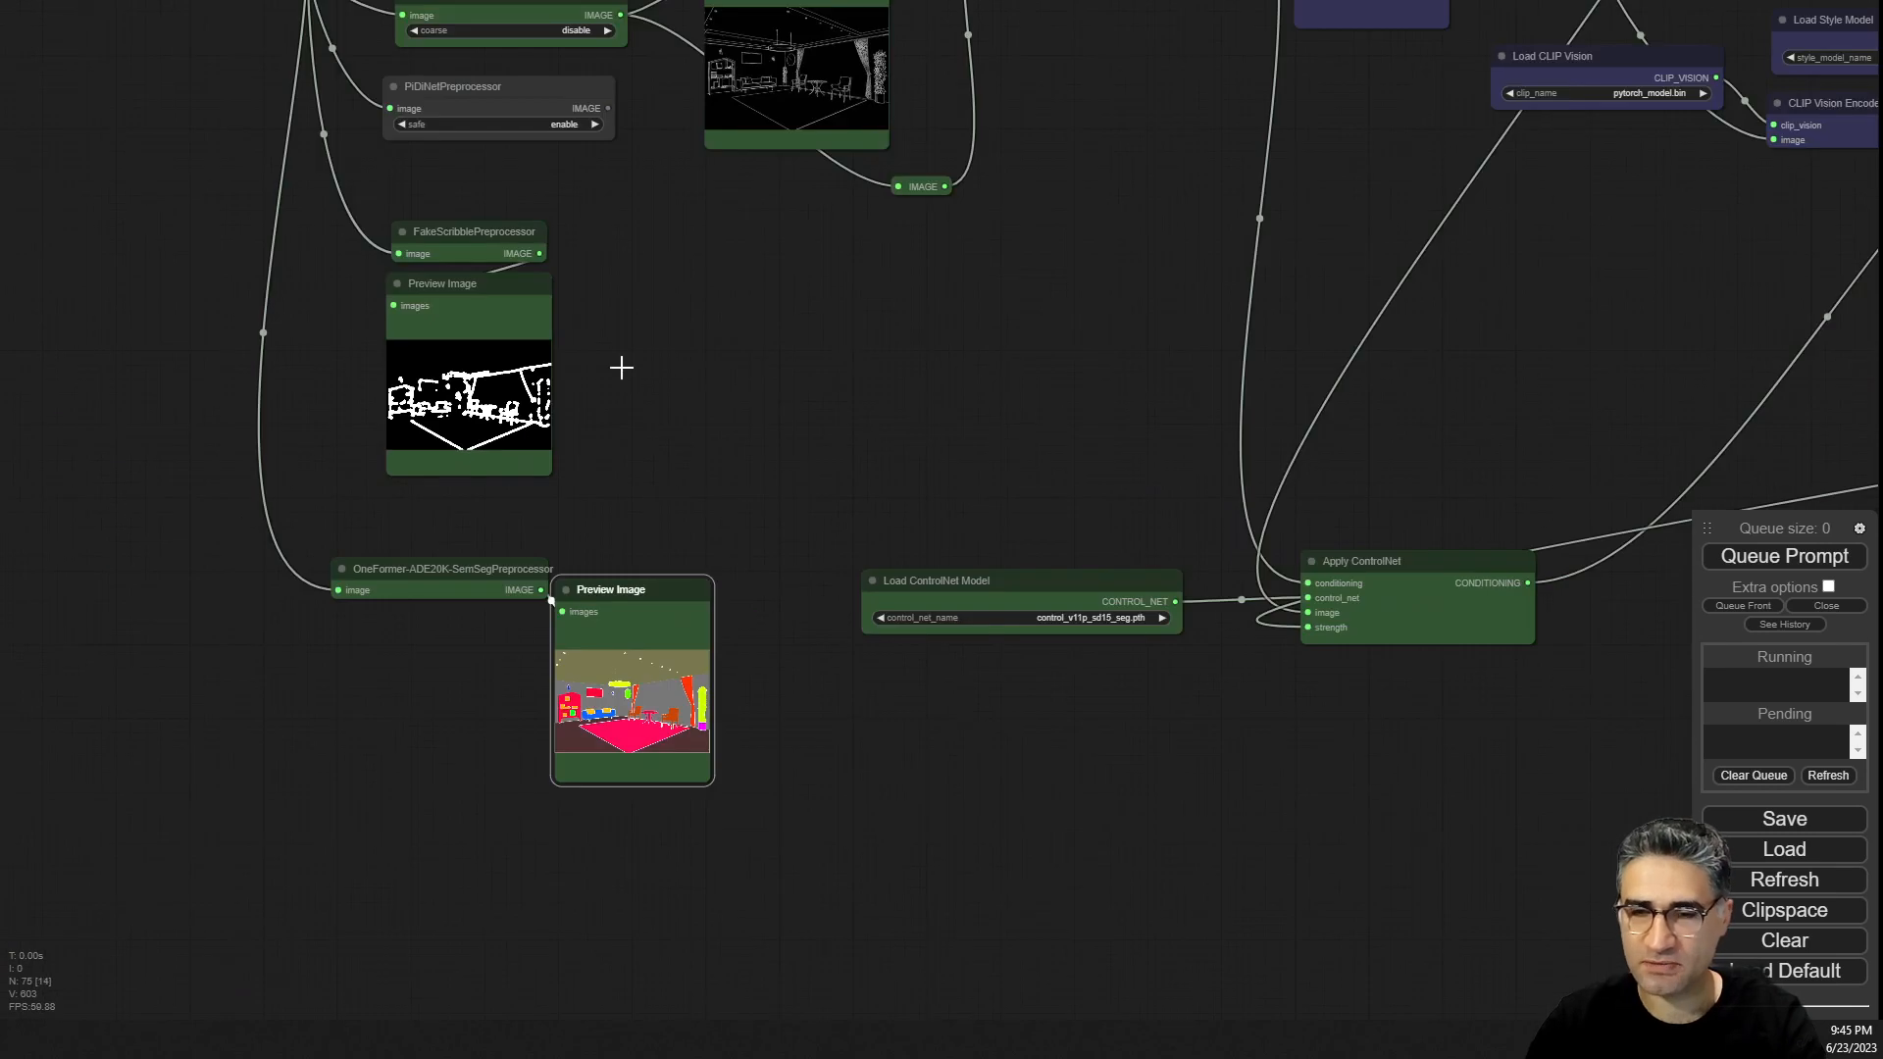
Inspect the style branch: CLIP Vision, Load Style Model, Apply Style Model and ConcatConditioning nodes.
left_click_drag(636, 382, 567, 527)
left_click_drag(600, 351, 851, 298)
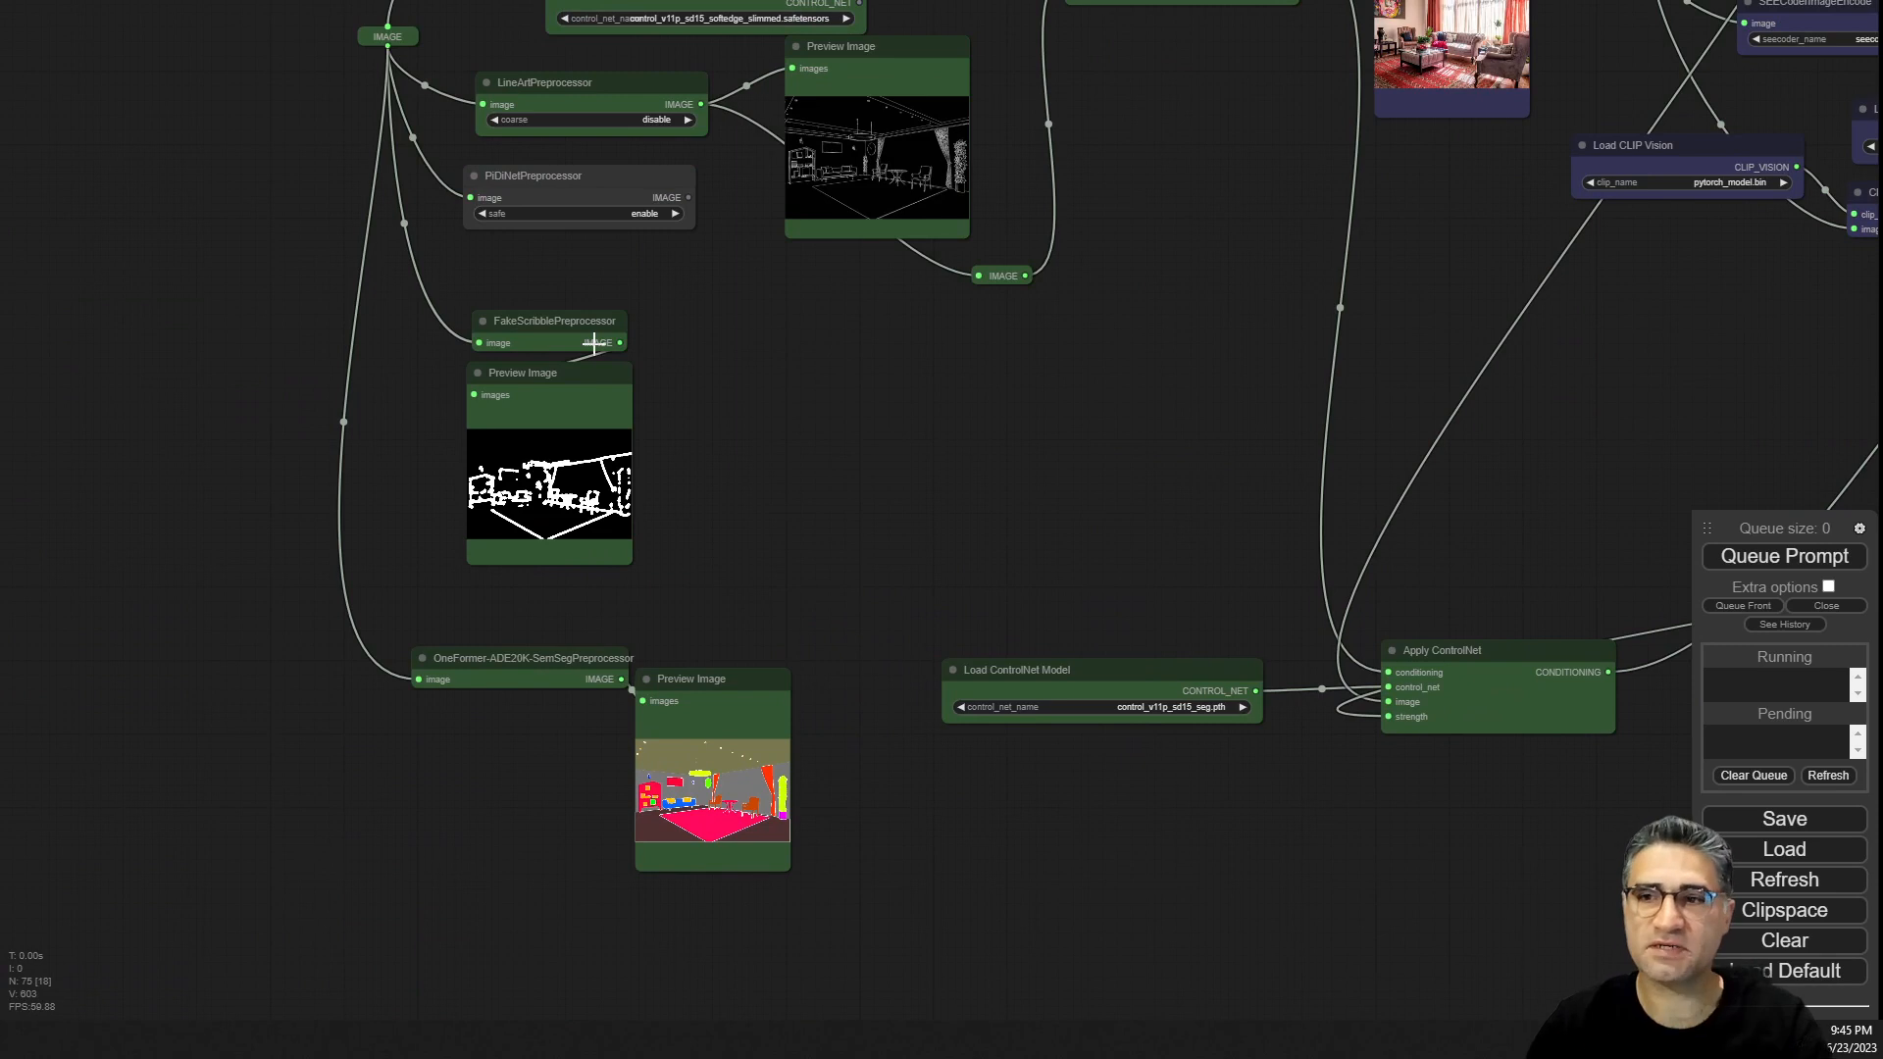
left_click_drag(1471, 221, 529, 512)
left_click_drag(806, 765, 796, 645)
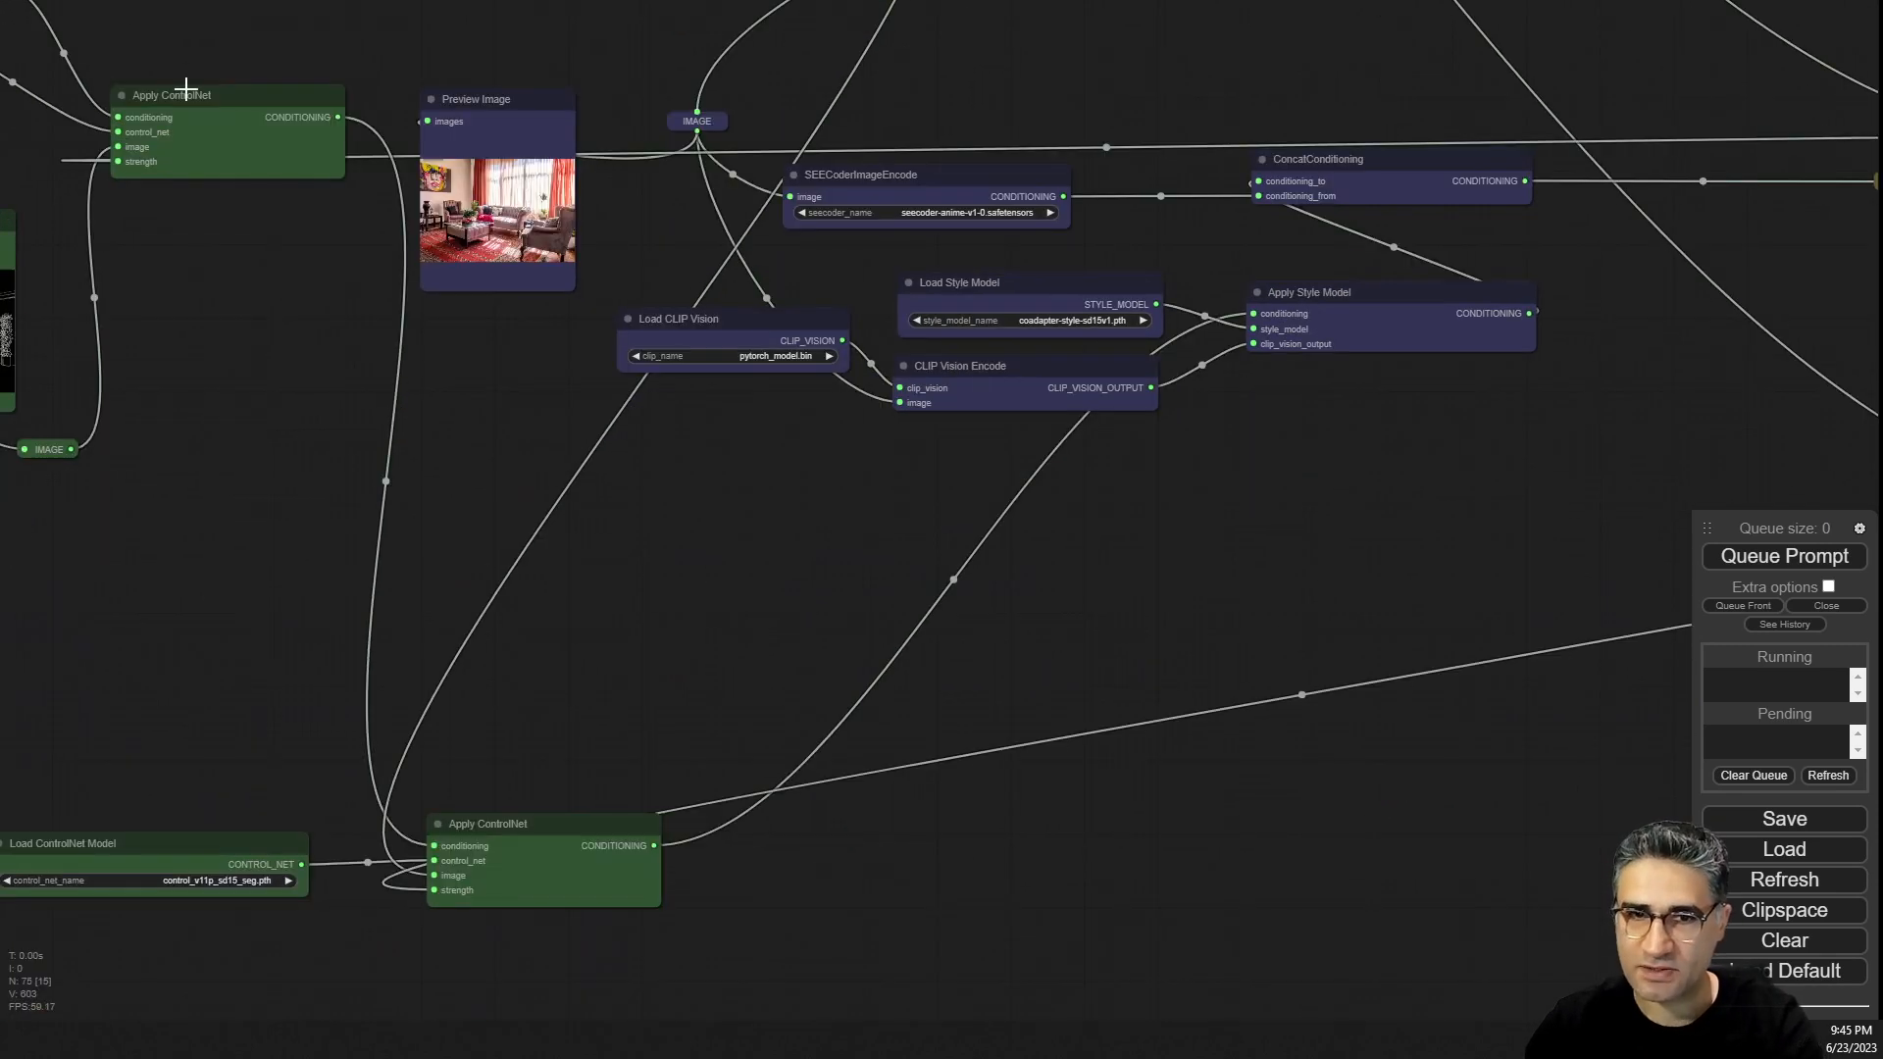
left_click_drag(296, 322, 463, 440)
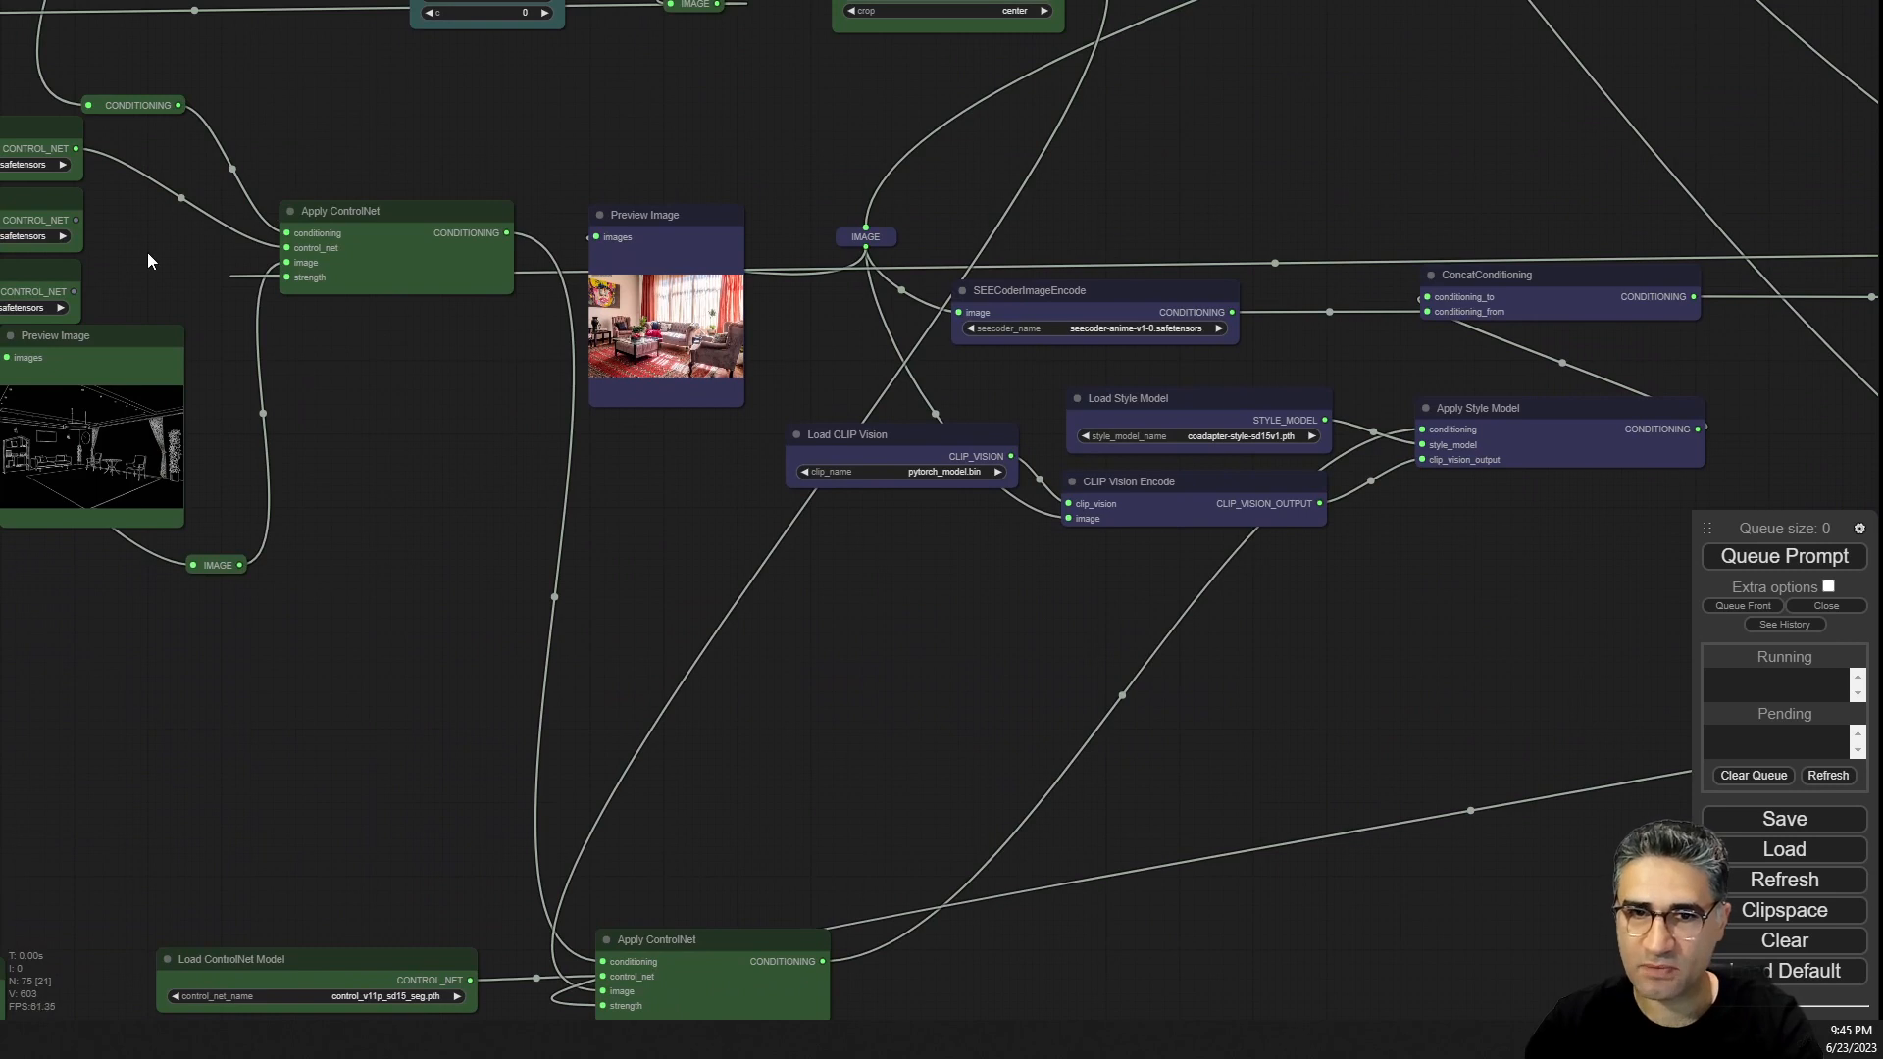
left_click_drag(718, 802, 194, 882)
scroll(923, 576, "up", 8)
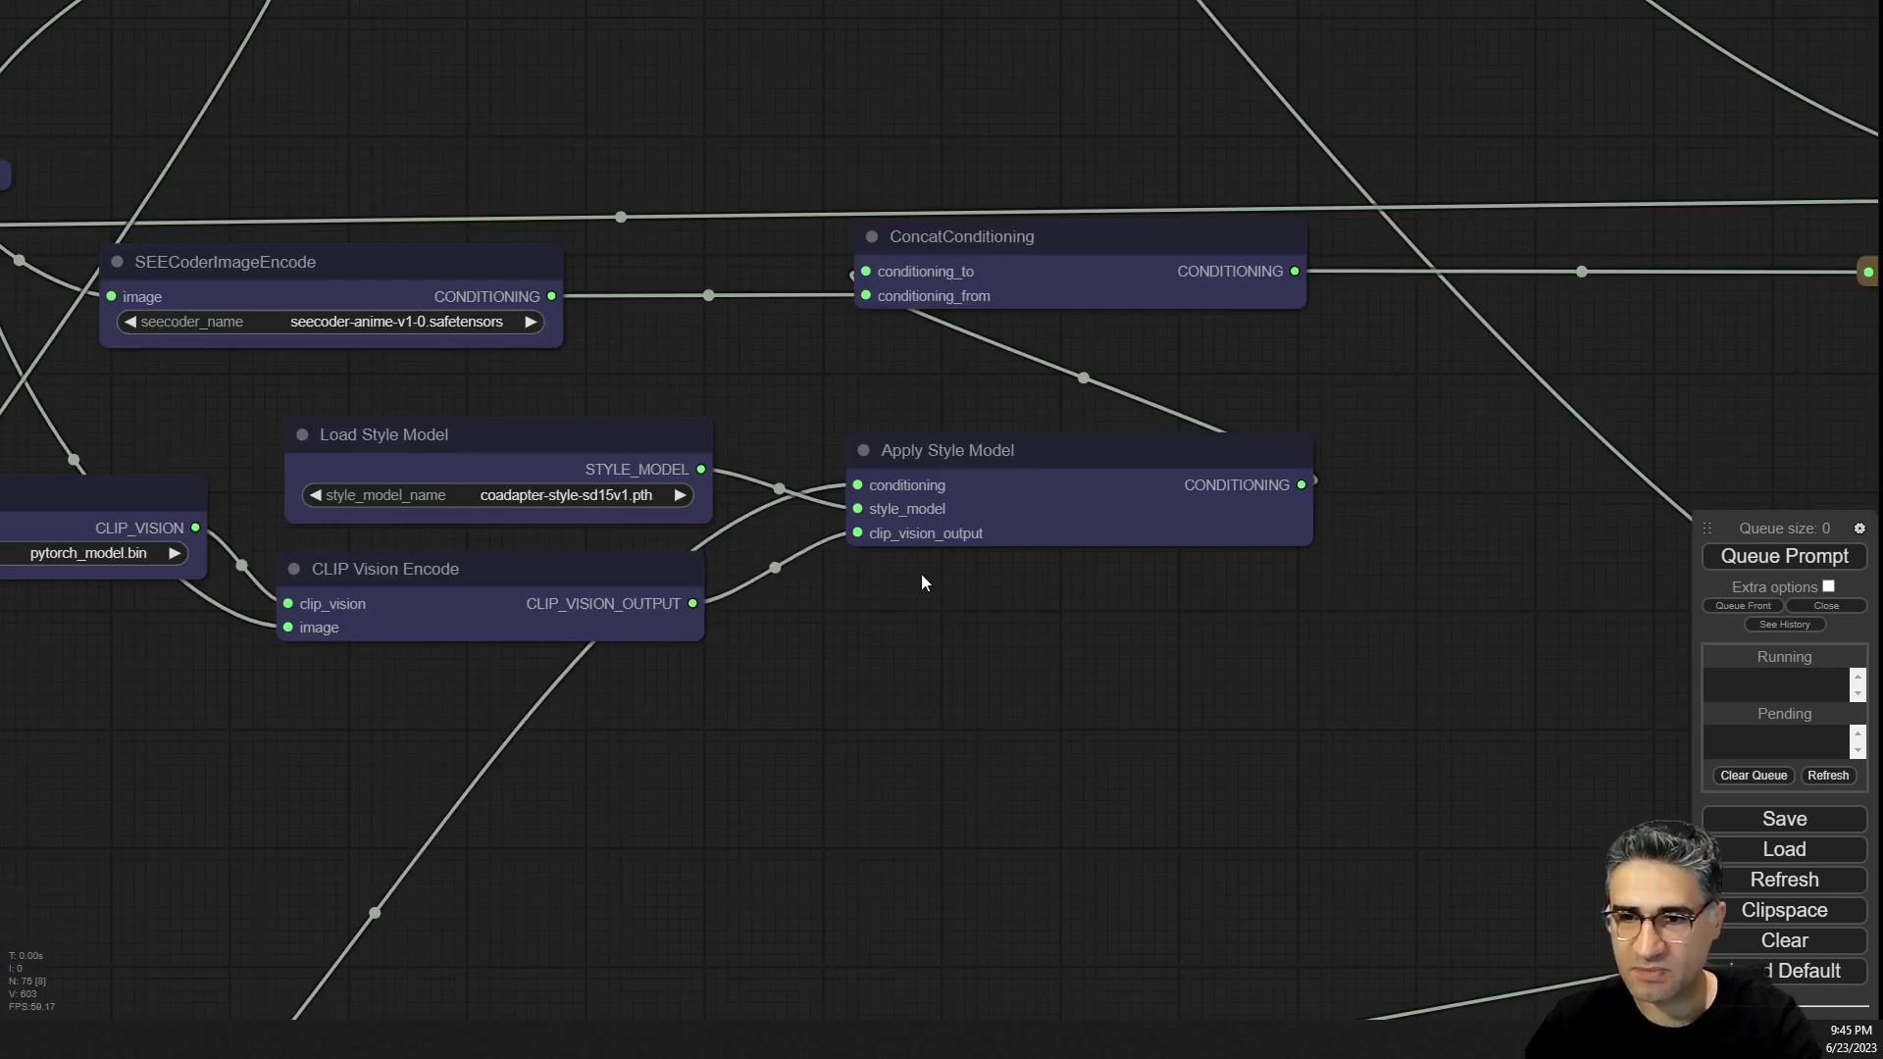
left_click_drag(1026, 418, 1014, 454)
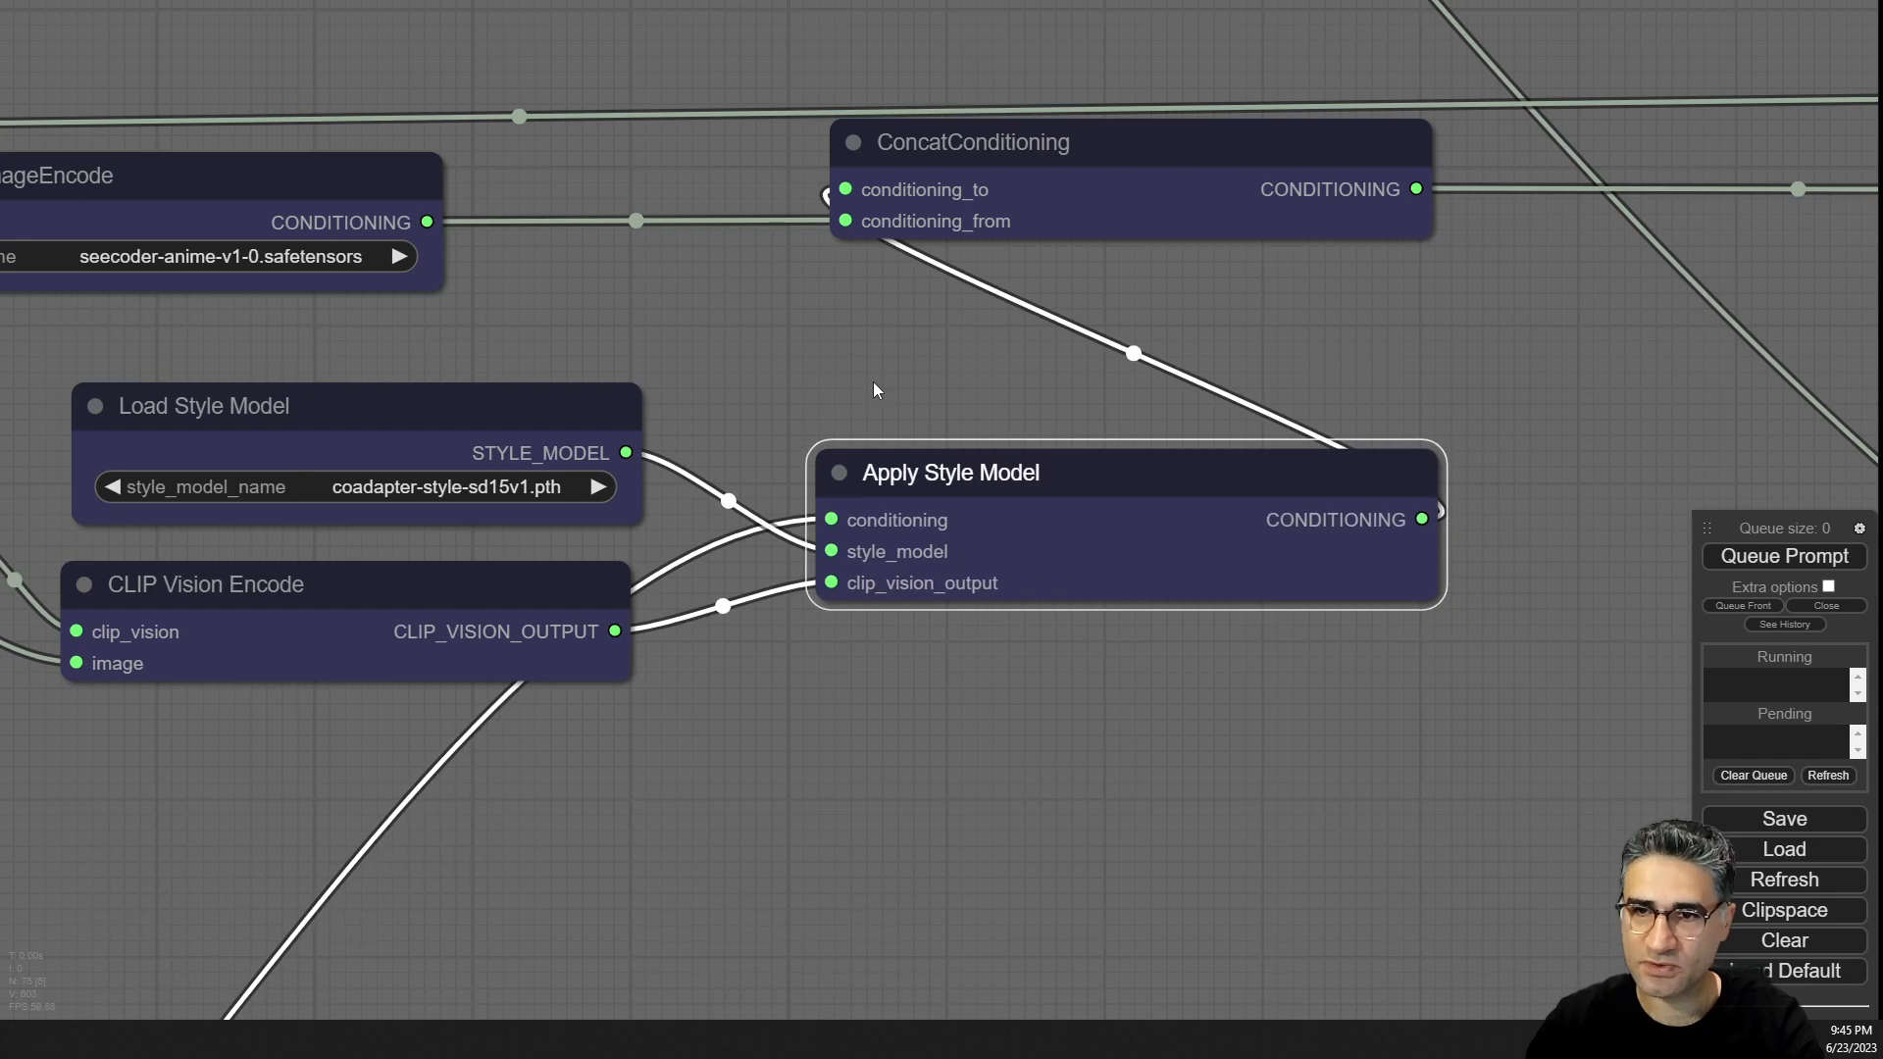
left_click_drag(873, 380, 961, 563)
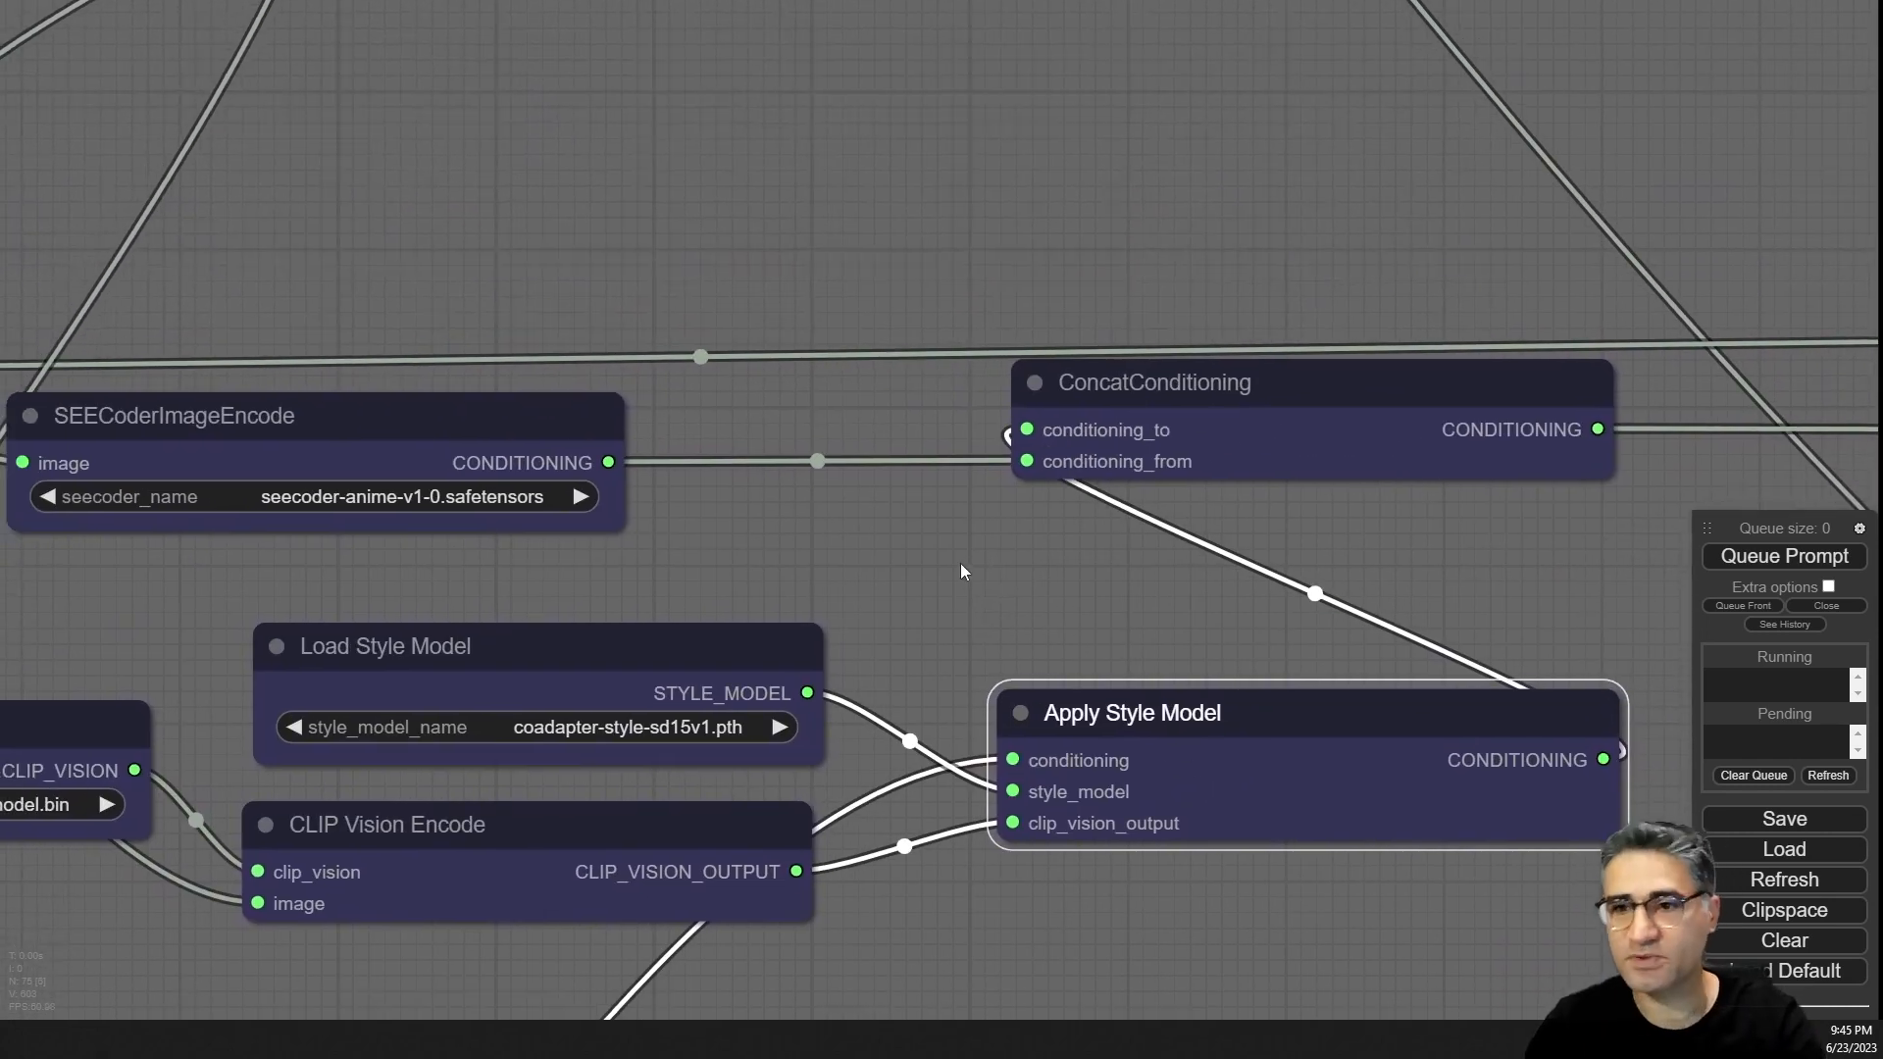
Inspect the SEECoderImageEncode node and its link into ConcatConditioning alongside the Apply Style Model node.
left_click(1163, 390)
left_click_drag(700, 574, 1056, 552)
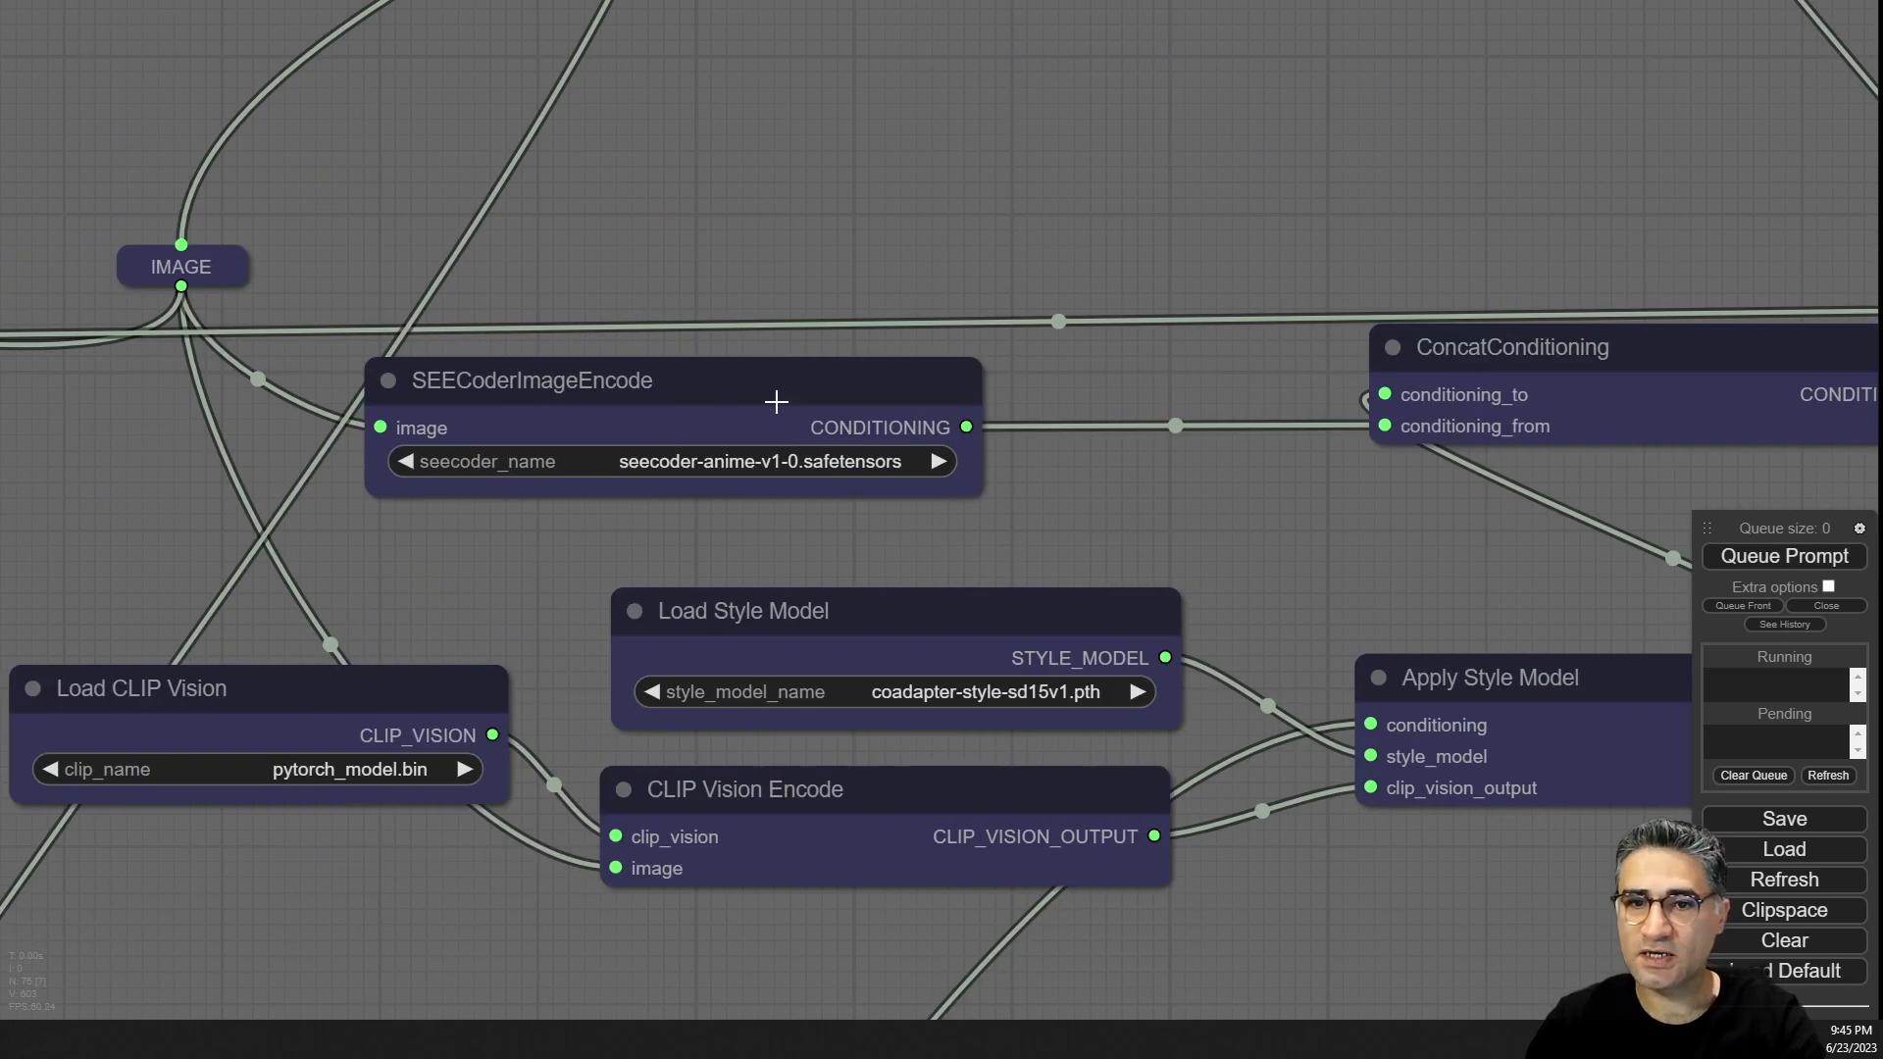
mouse_move(774, 399)
left_mouse_down()
mouse_move(799, 399)
mouse_move(768, 408)
left_mouse_up()
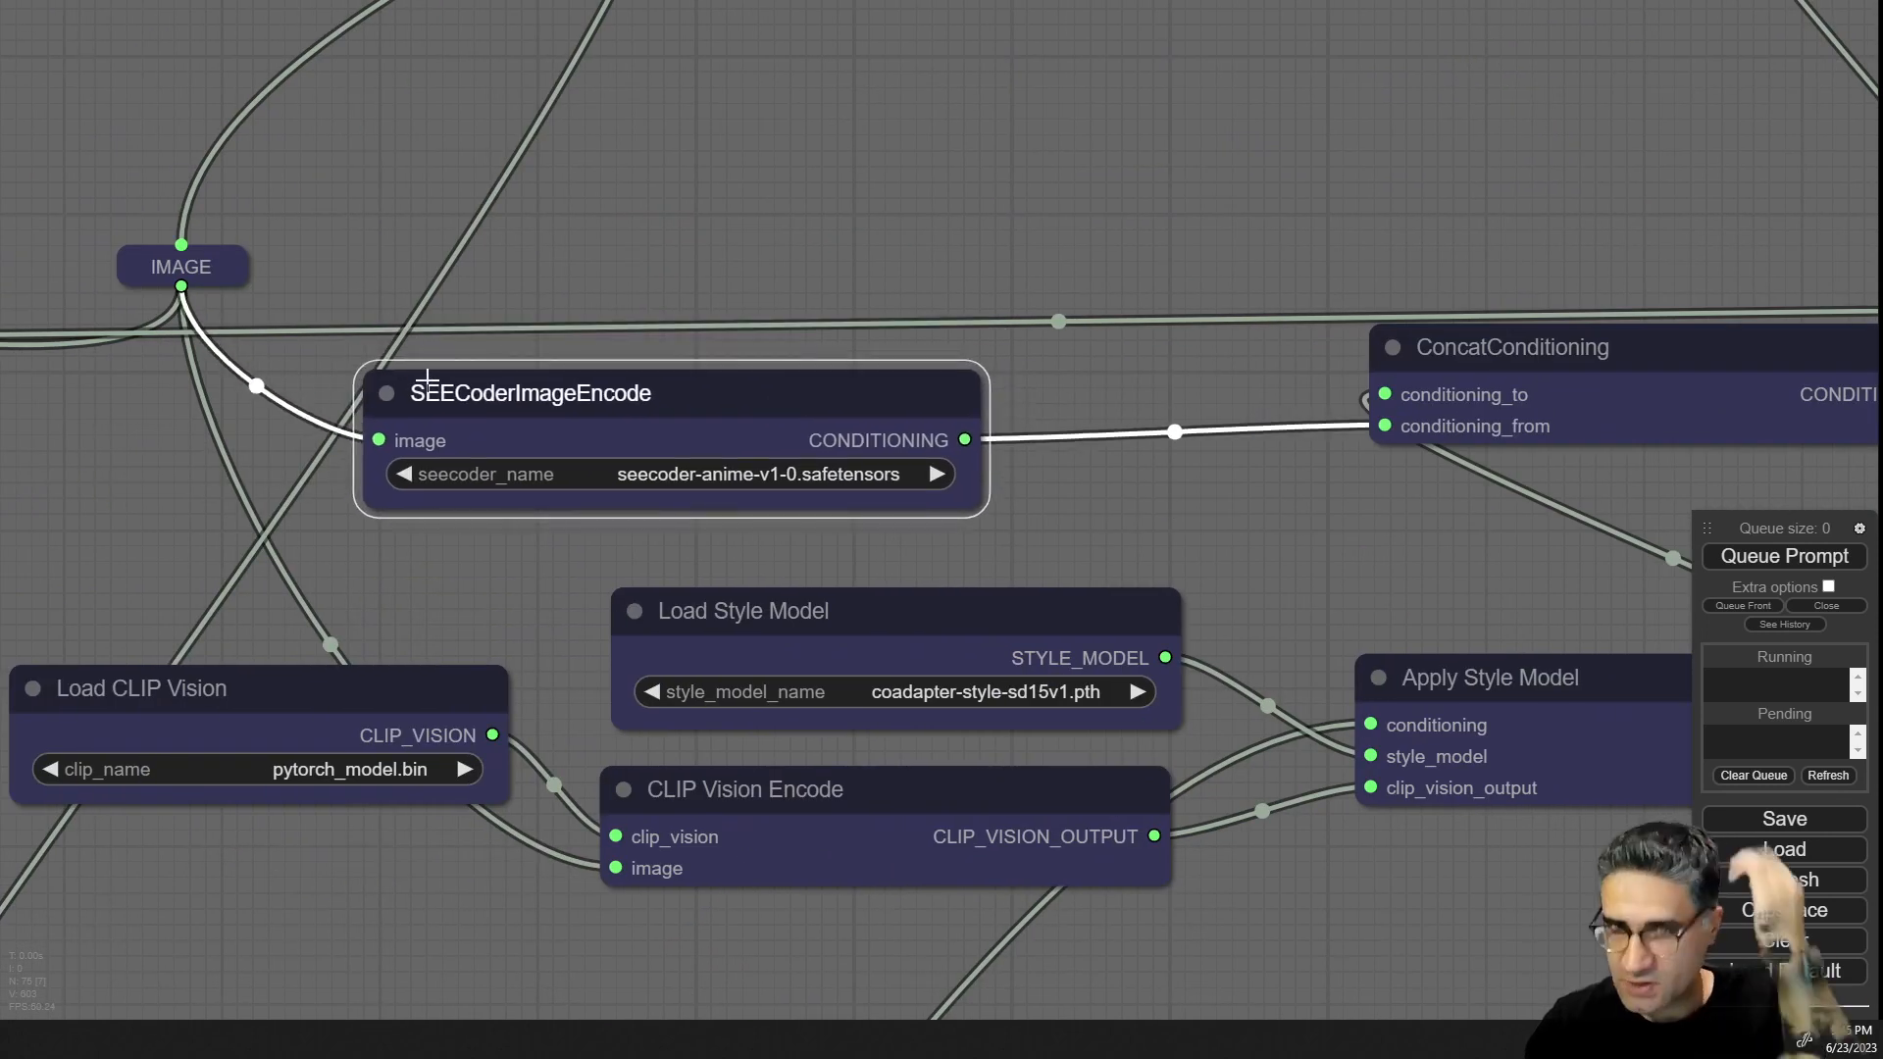
left_click_drag(1314, 601, 984, 571)
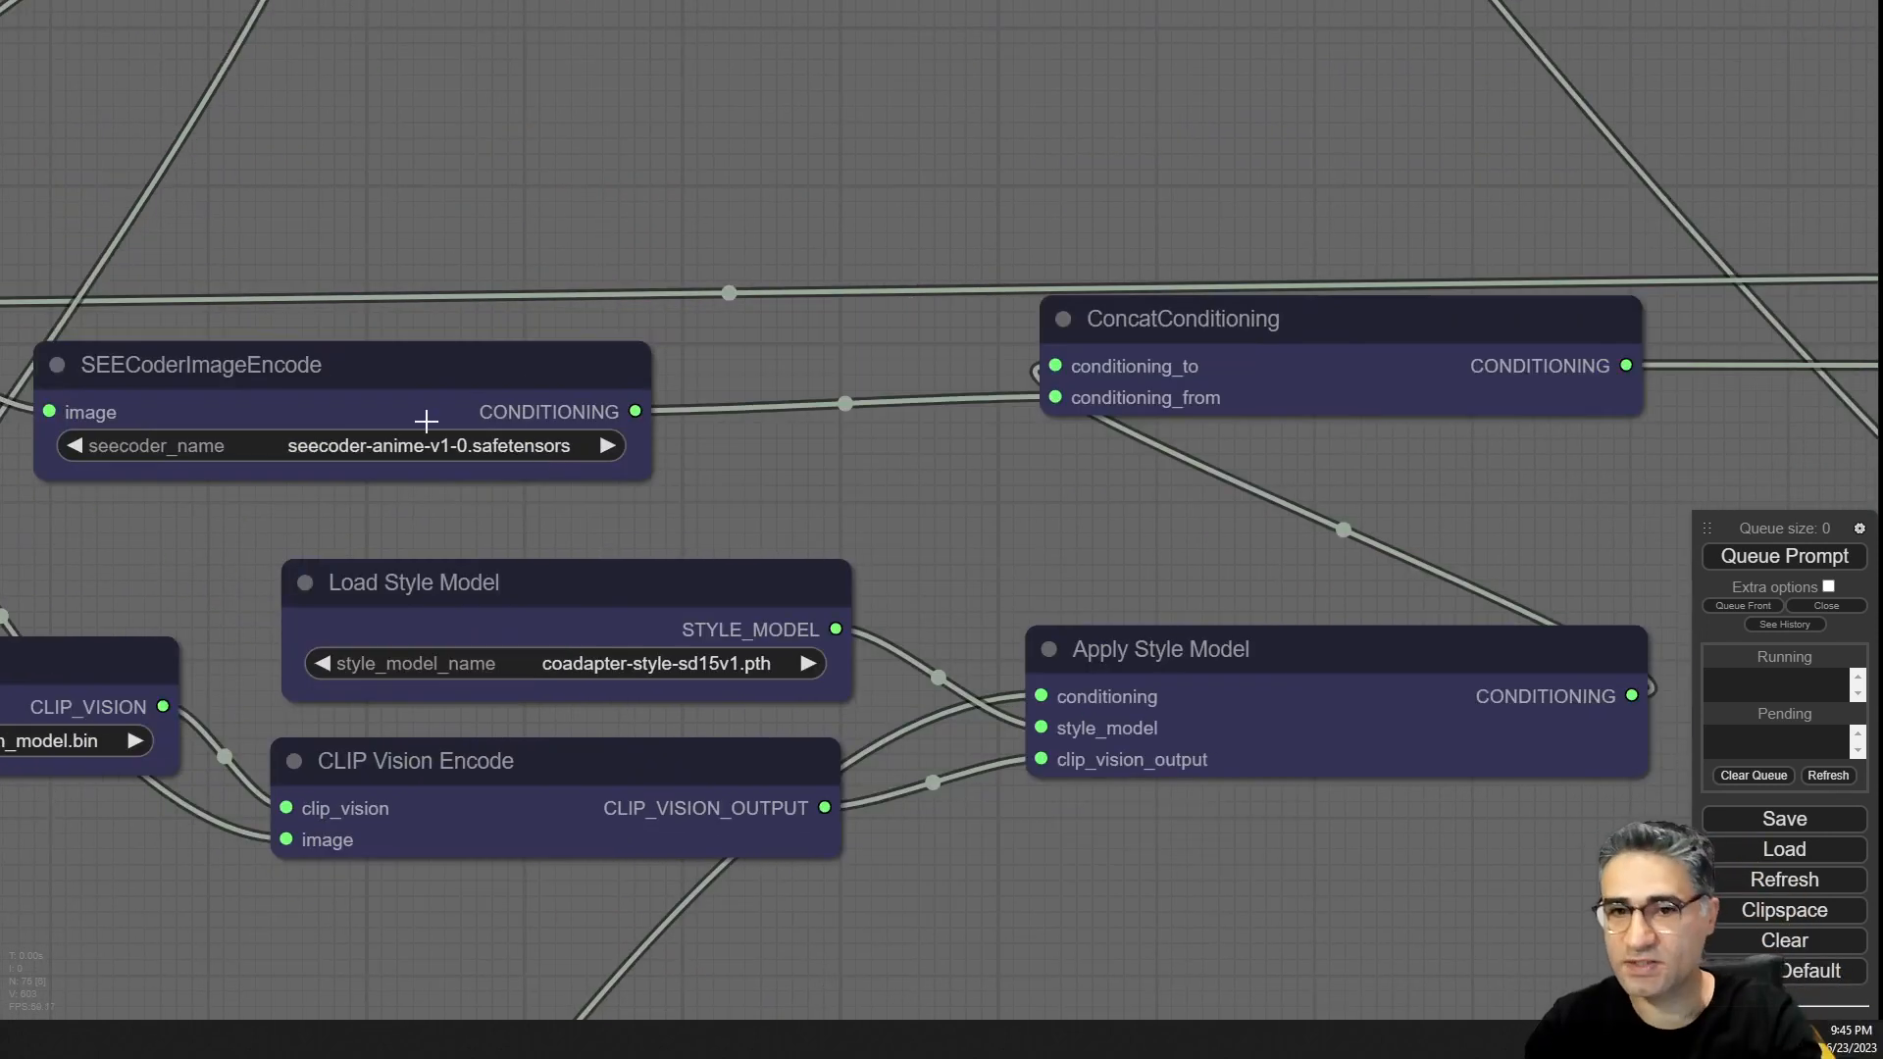
left_click(1188, 659)
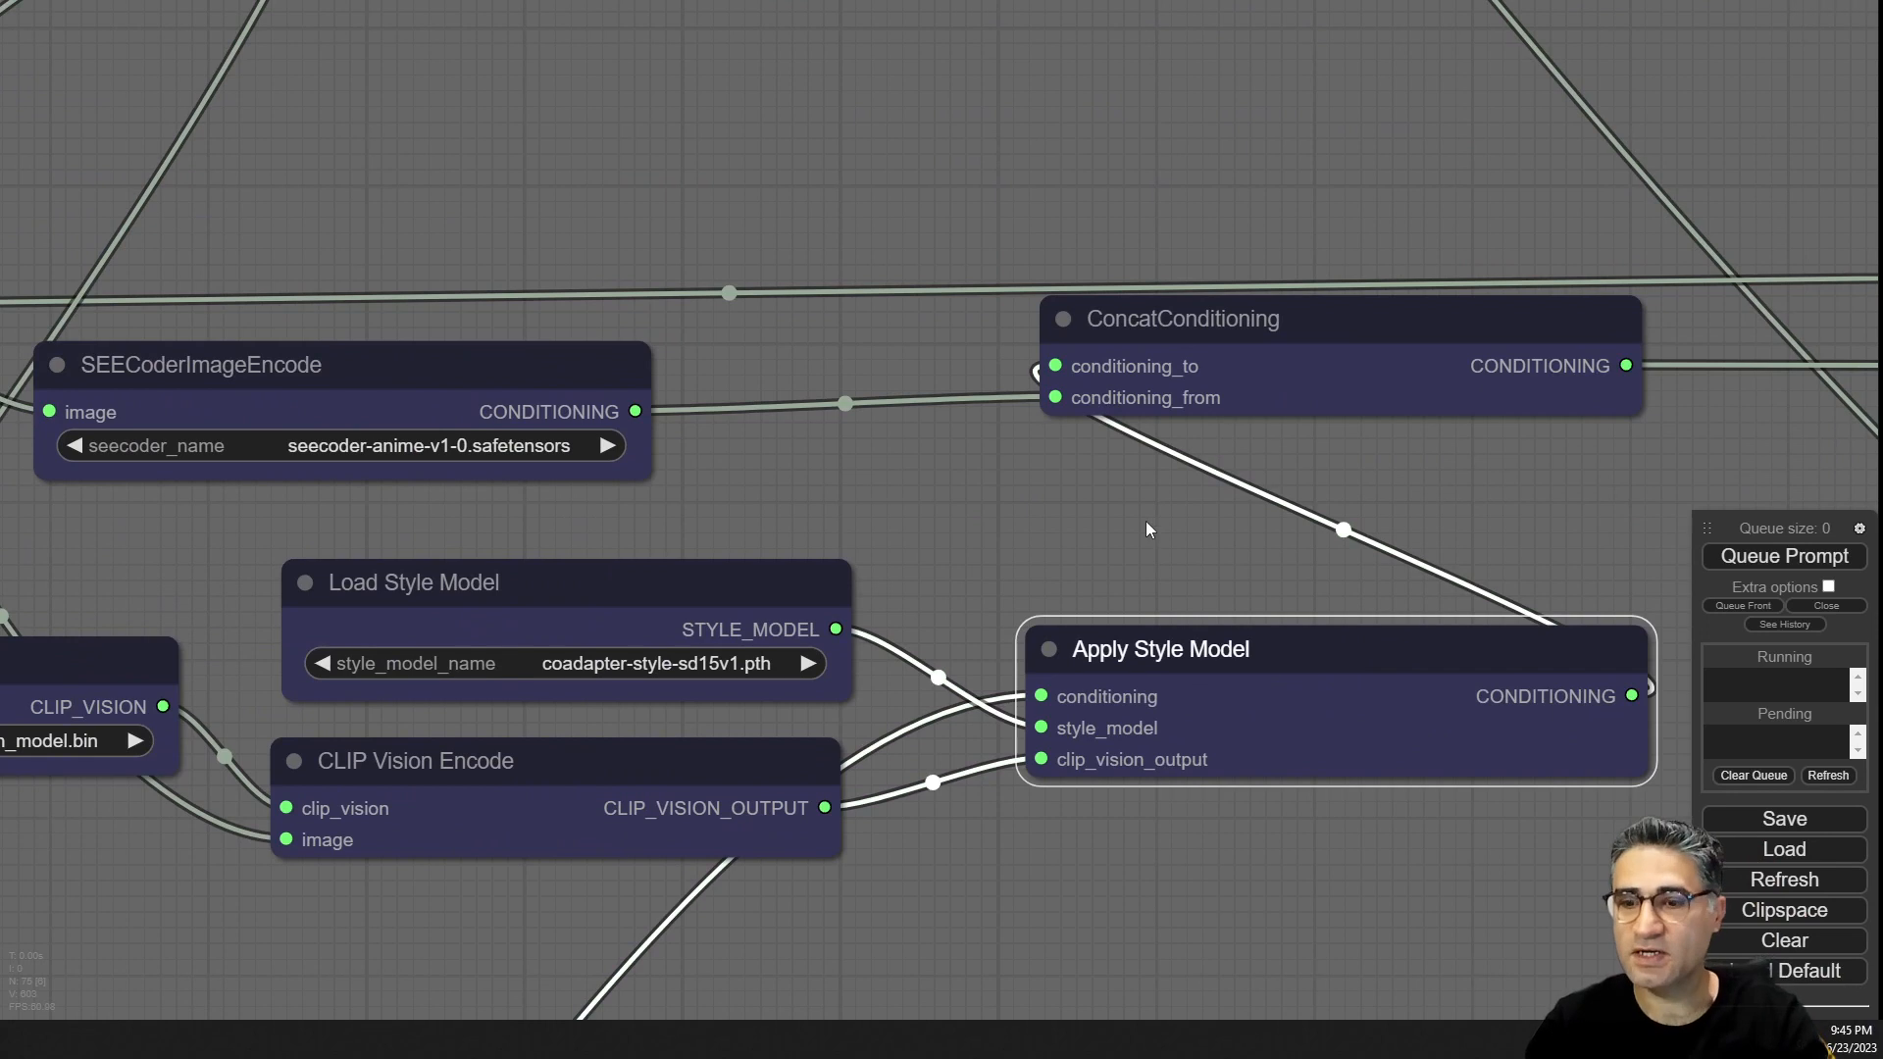
left_click_drag(1145, 521, 826, 563)
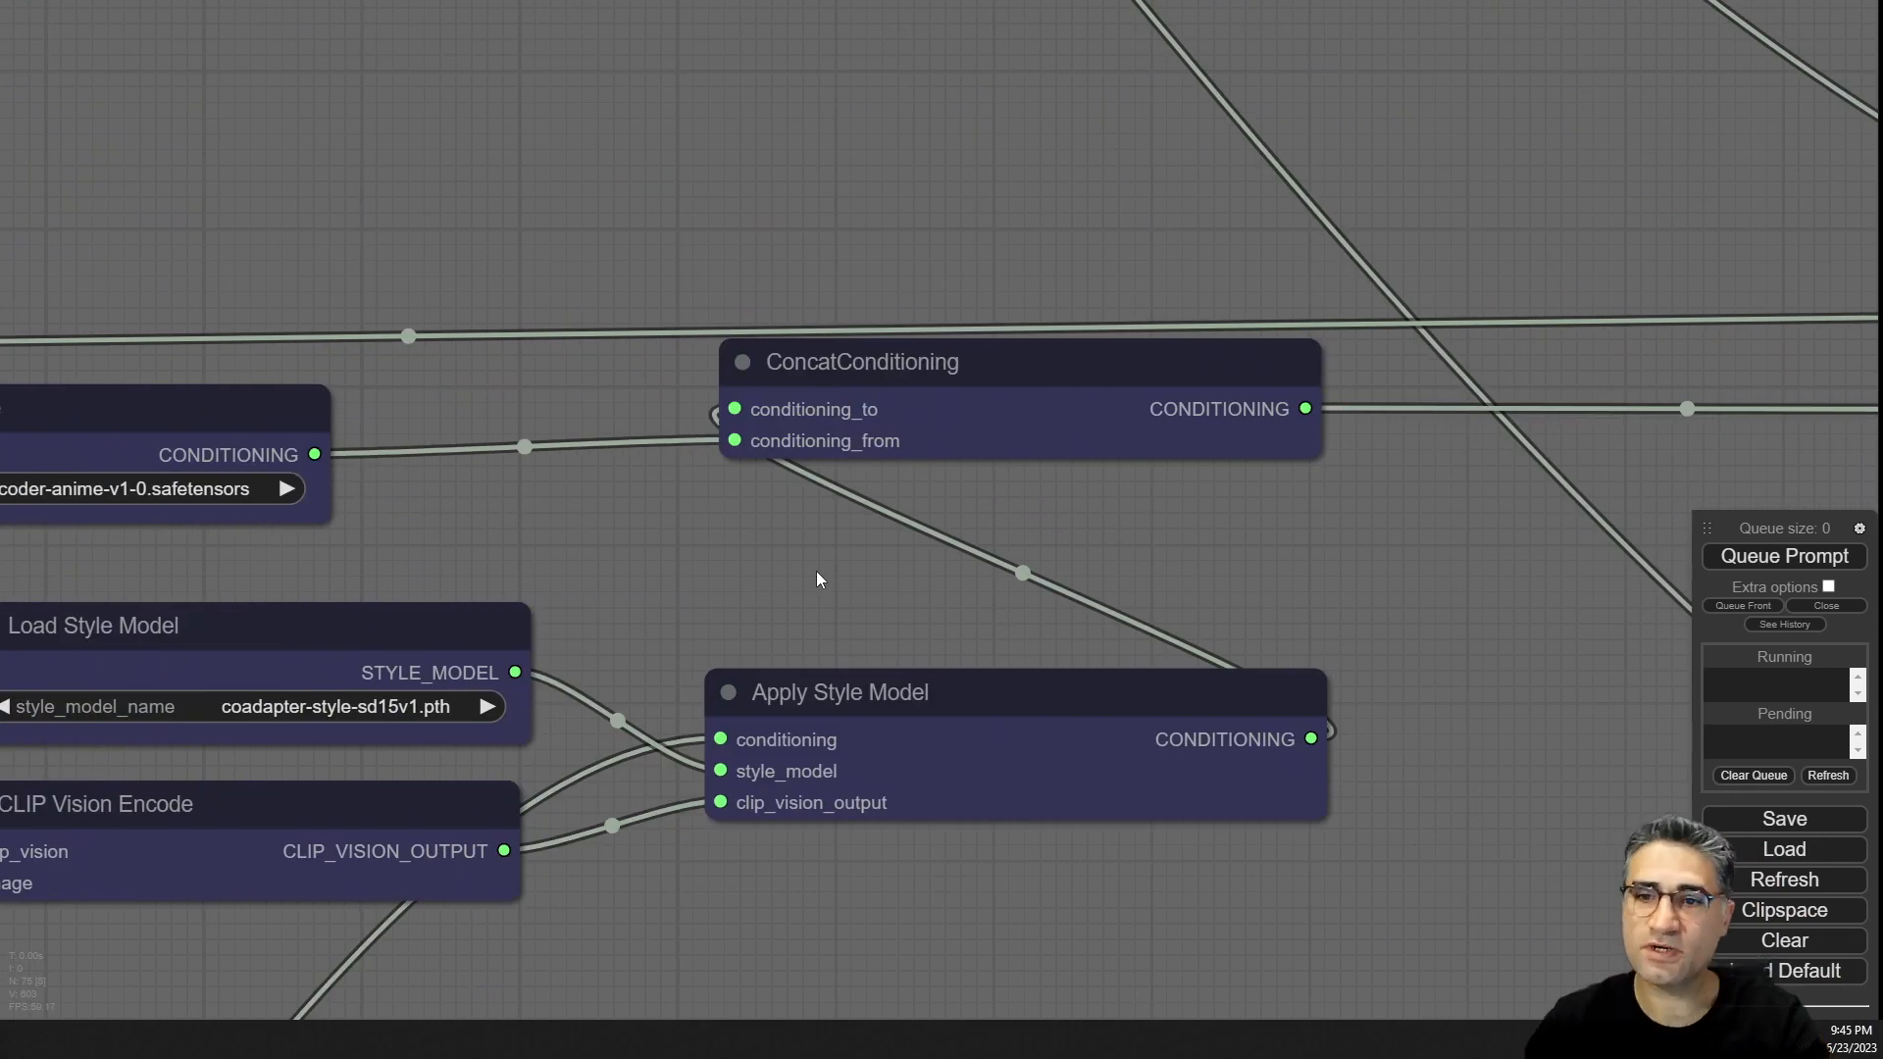
Zoom out to review the KSampler result, the Input images and the Style reference node.
left_click(775, 383)
left_click_drag(1323, 579, 92, 715)
scroll(413, 627, "down", 6)
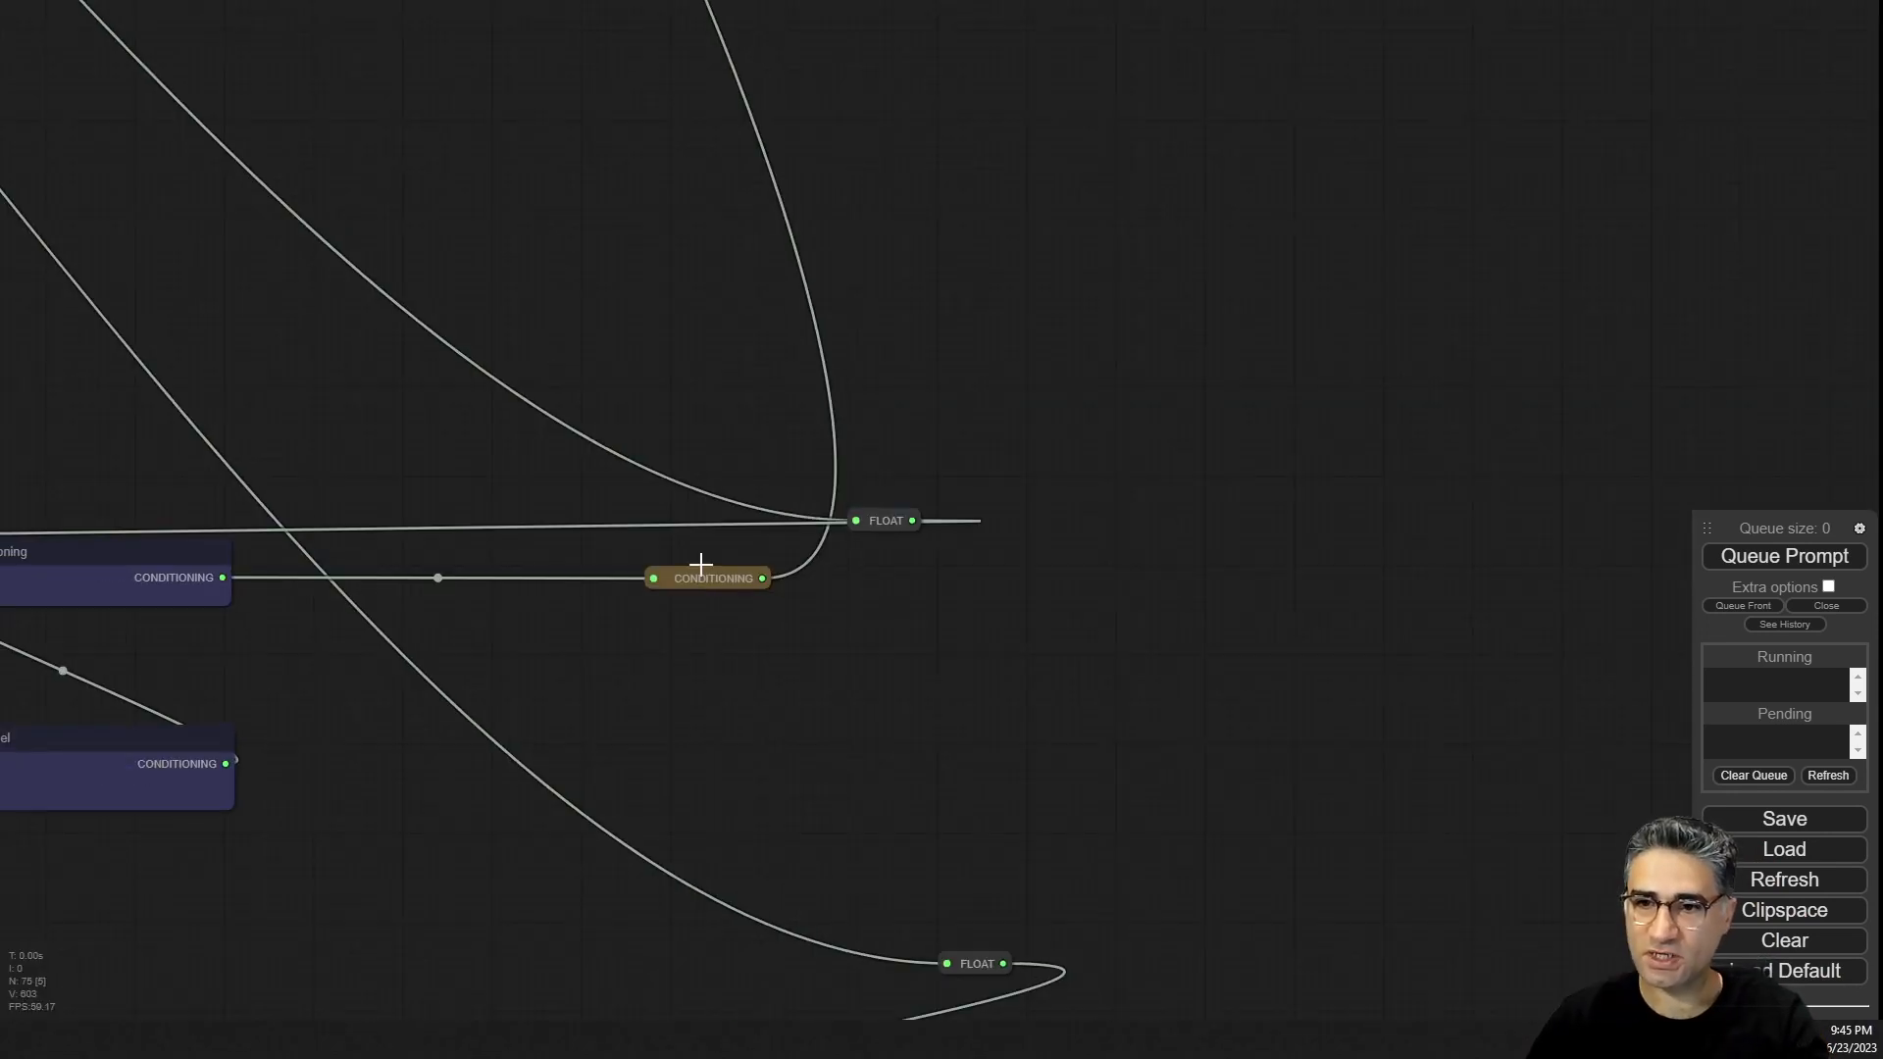
scroll(635, 234, "down", 6)
left_click_drag(559, 157, 961, 875)
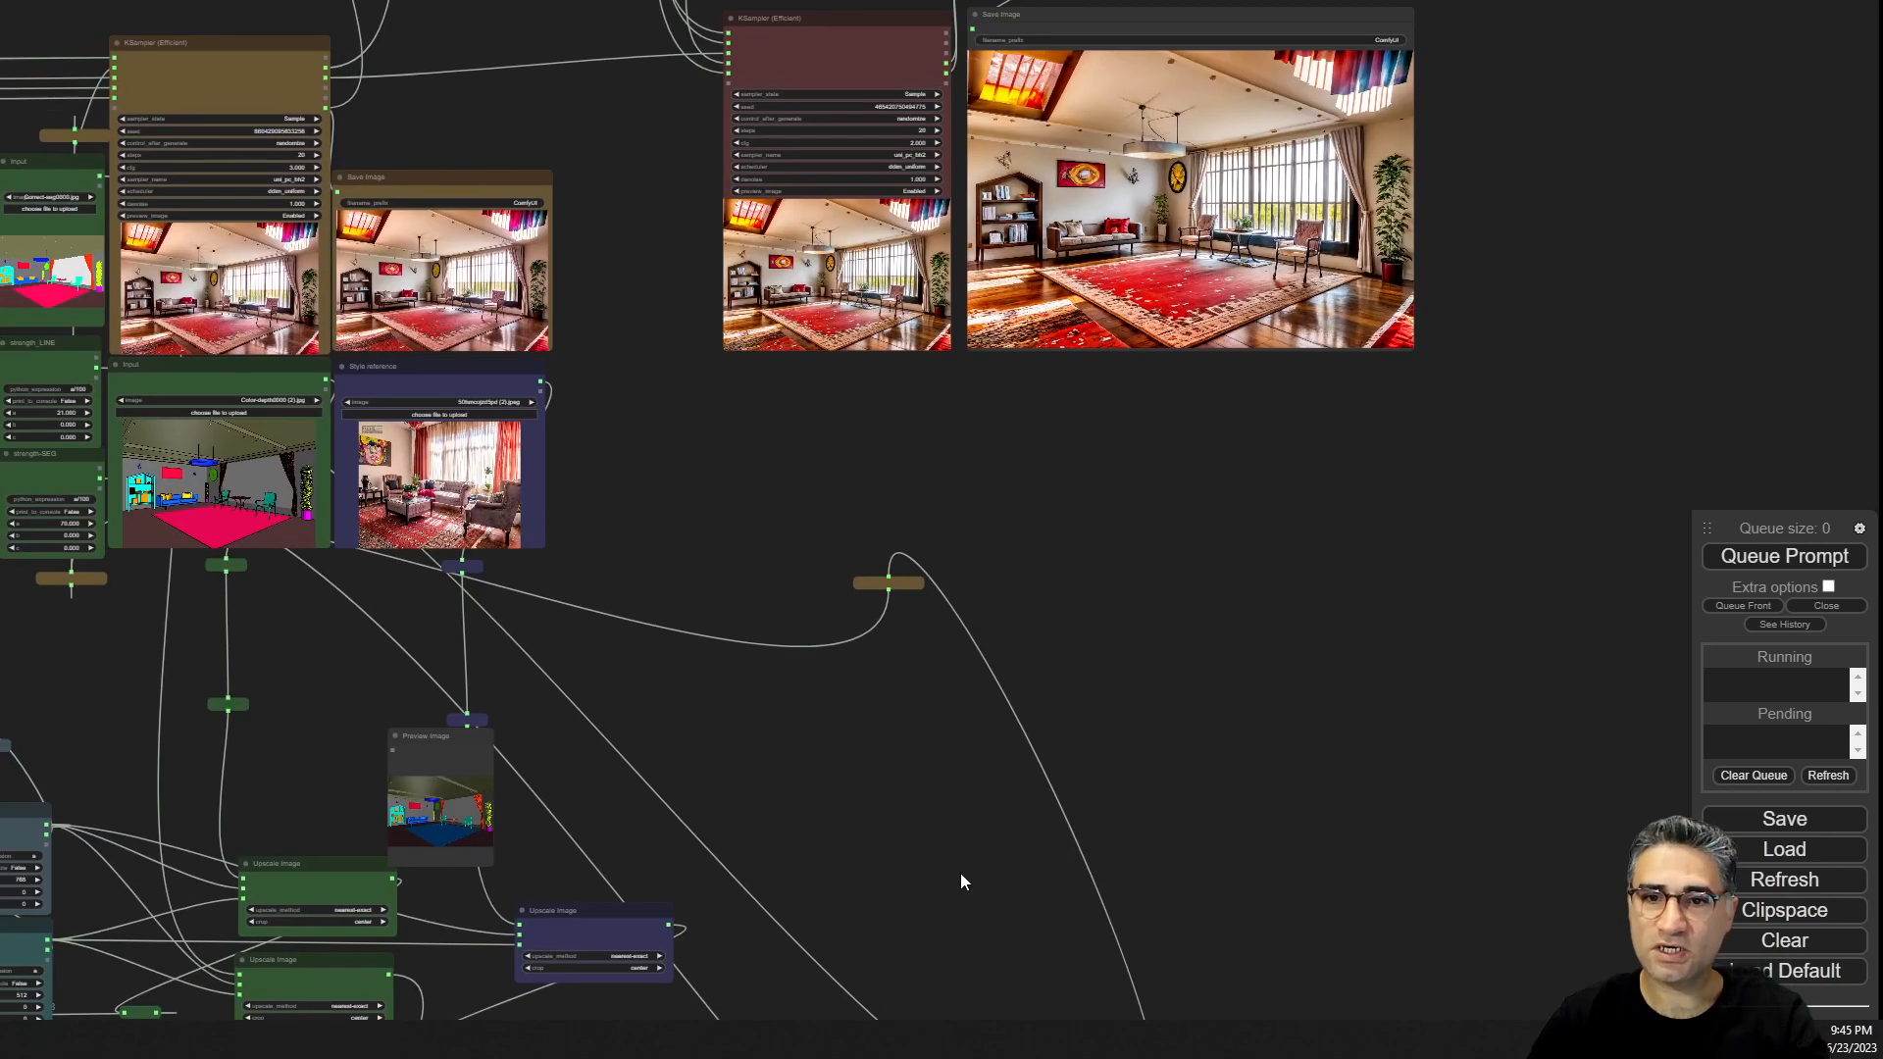
left_click_drag(726, 498, 1532, 681)
scroll(964, 264, "up", 15)
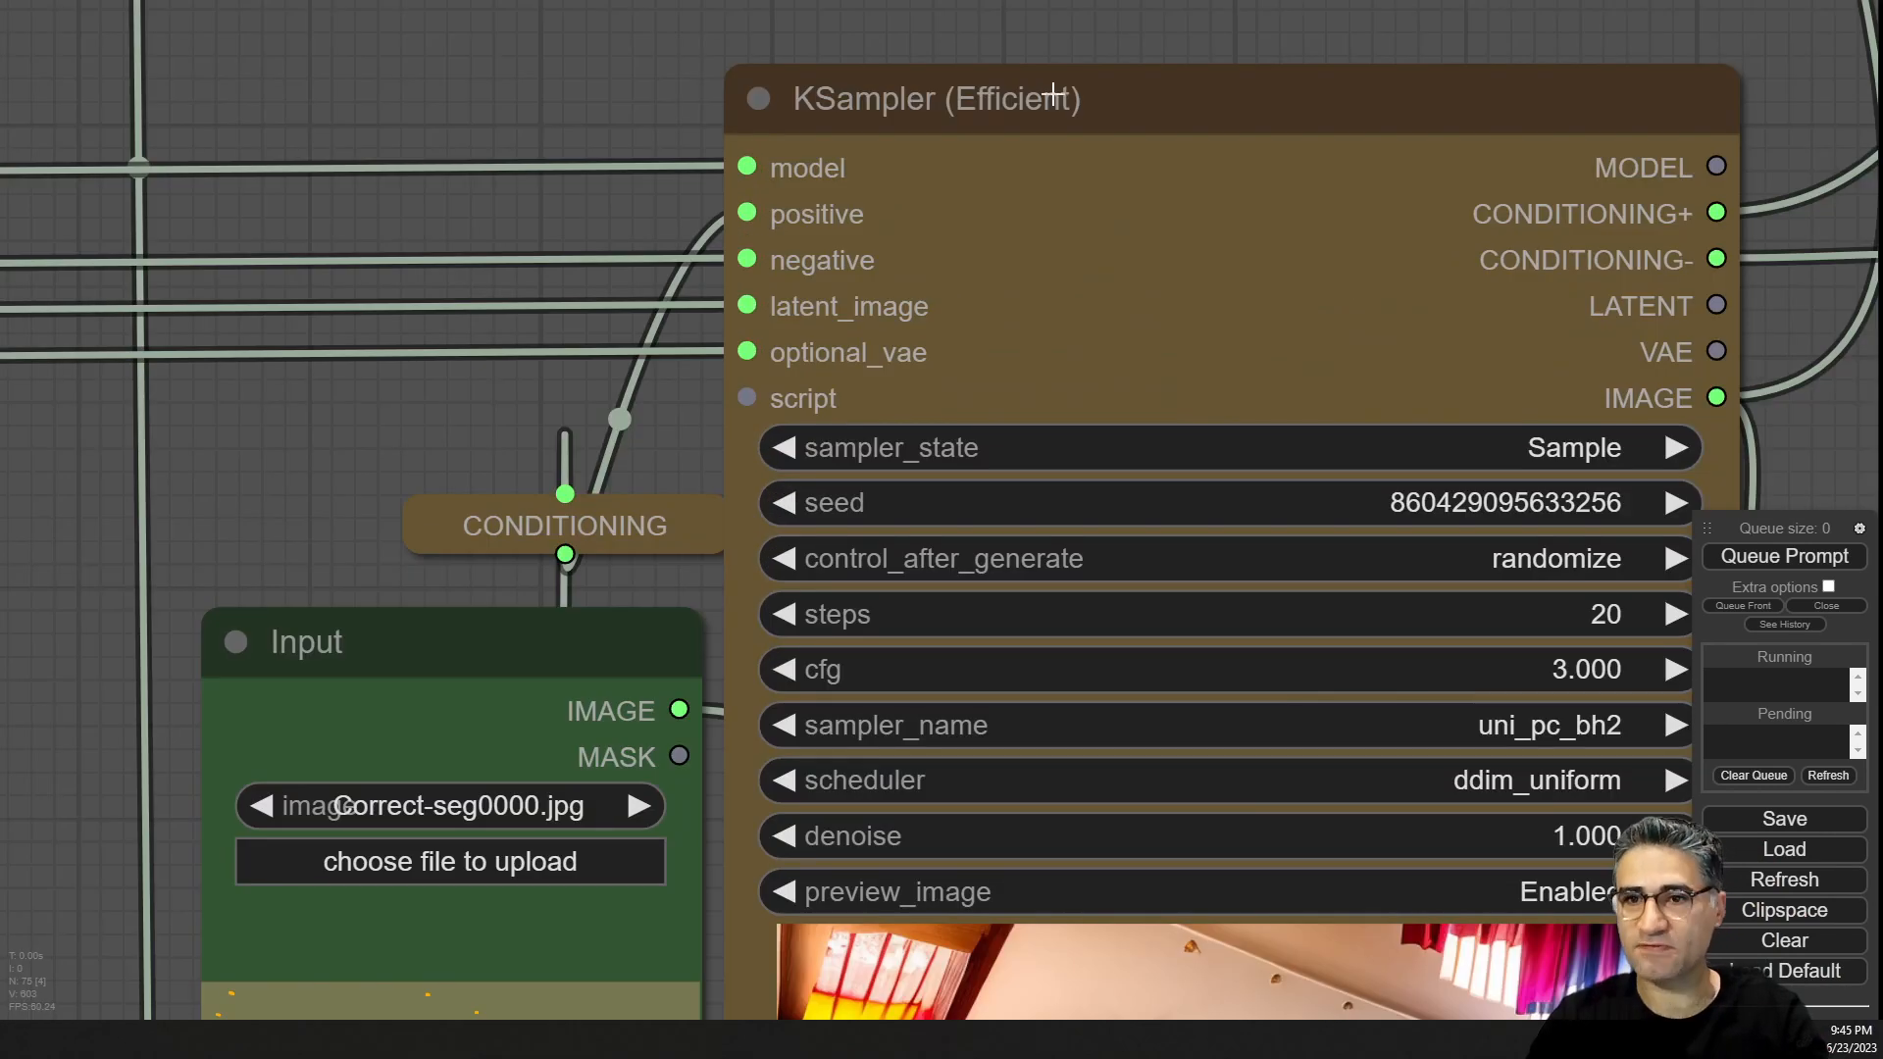
scroll(1064, 98, "down", 7)
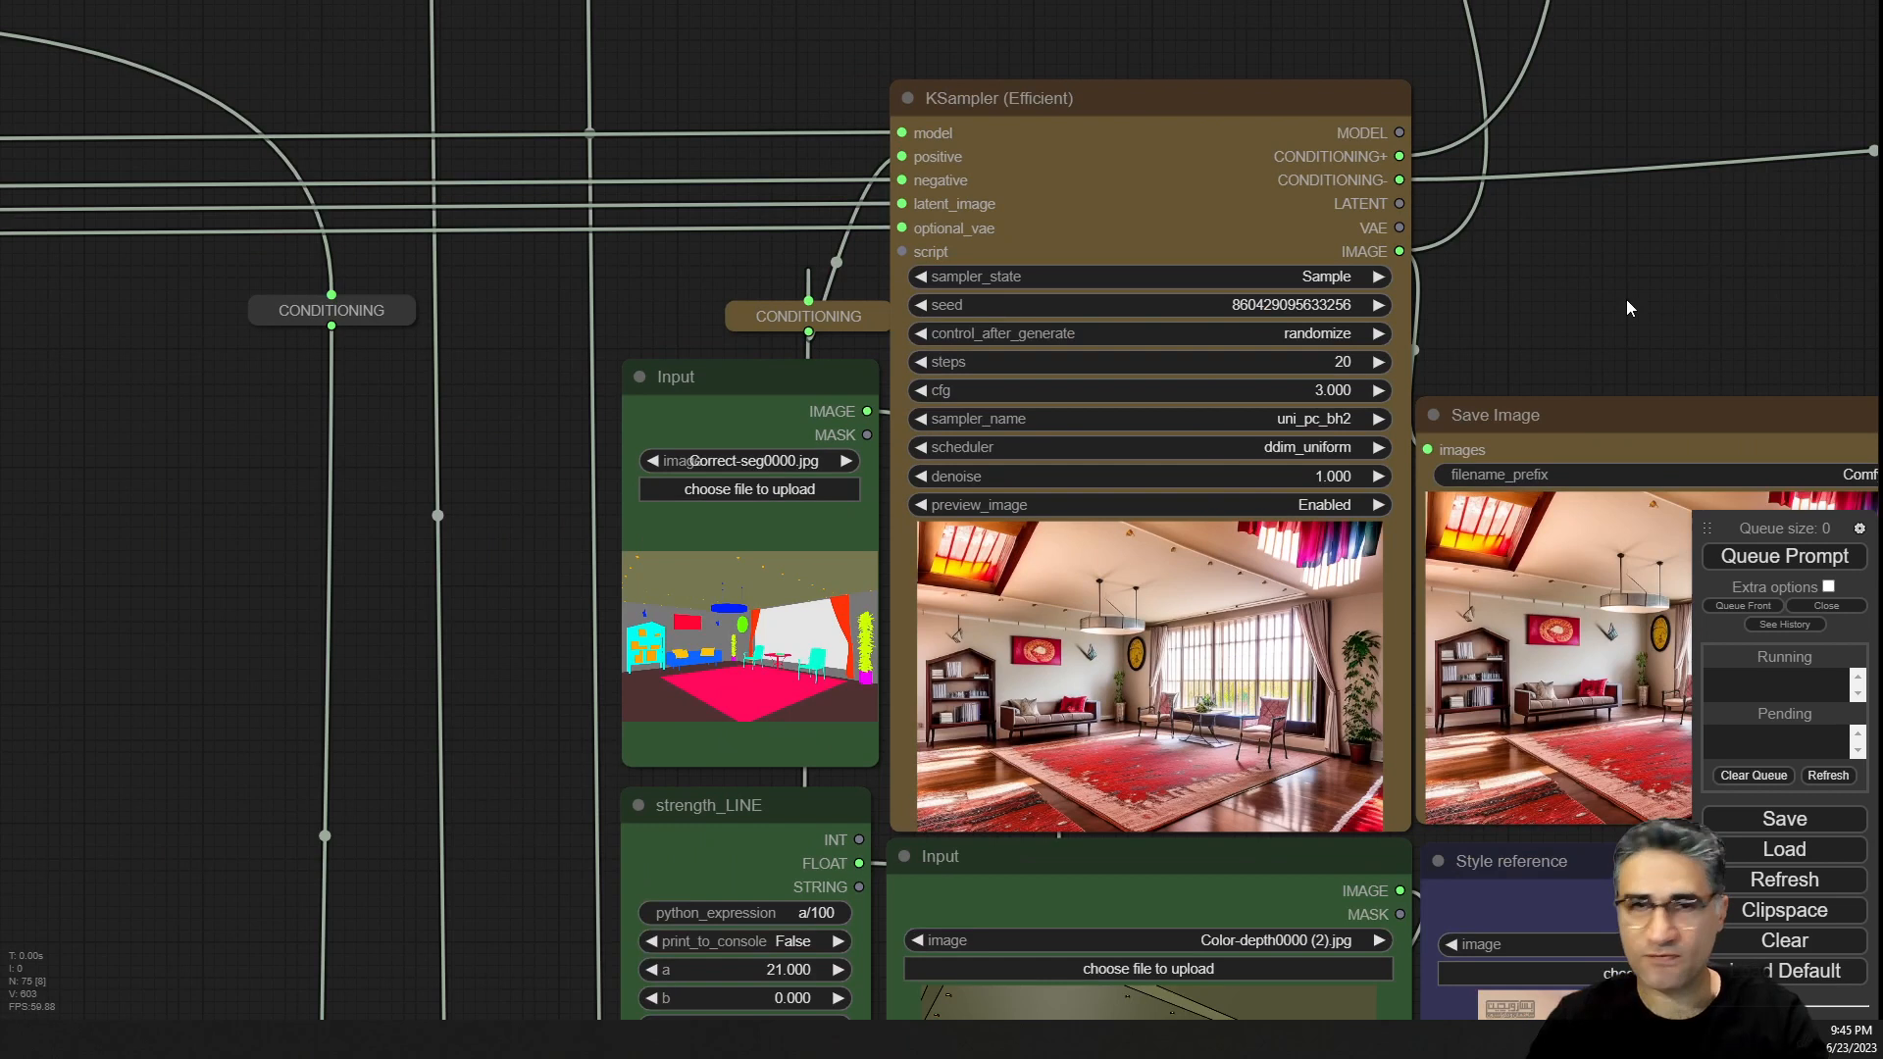
left_click_drag(1626, 300, 994, 46)
scroll(1153, 667, "up", 1)
left_click_drag(1425, 775, 1601, 505)
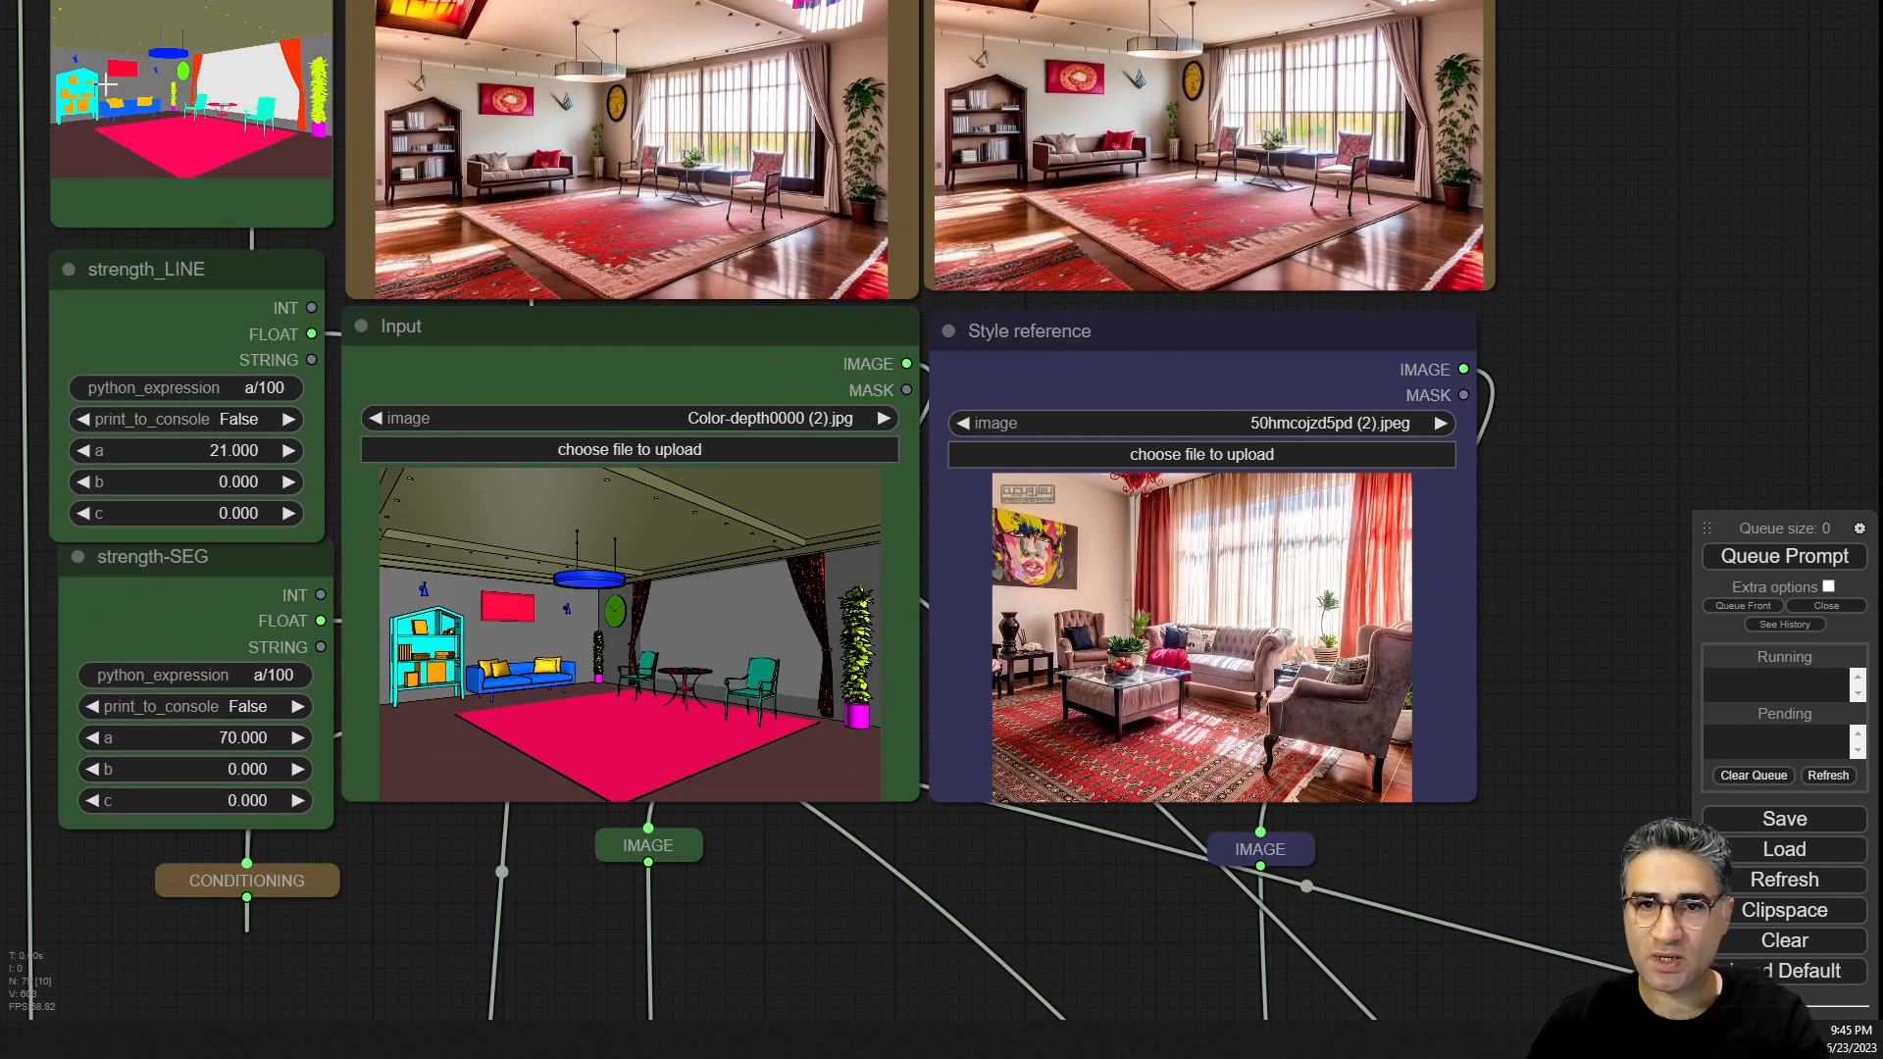
scroll(32, 167, "up", 1)
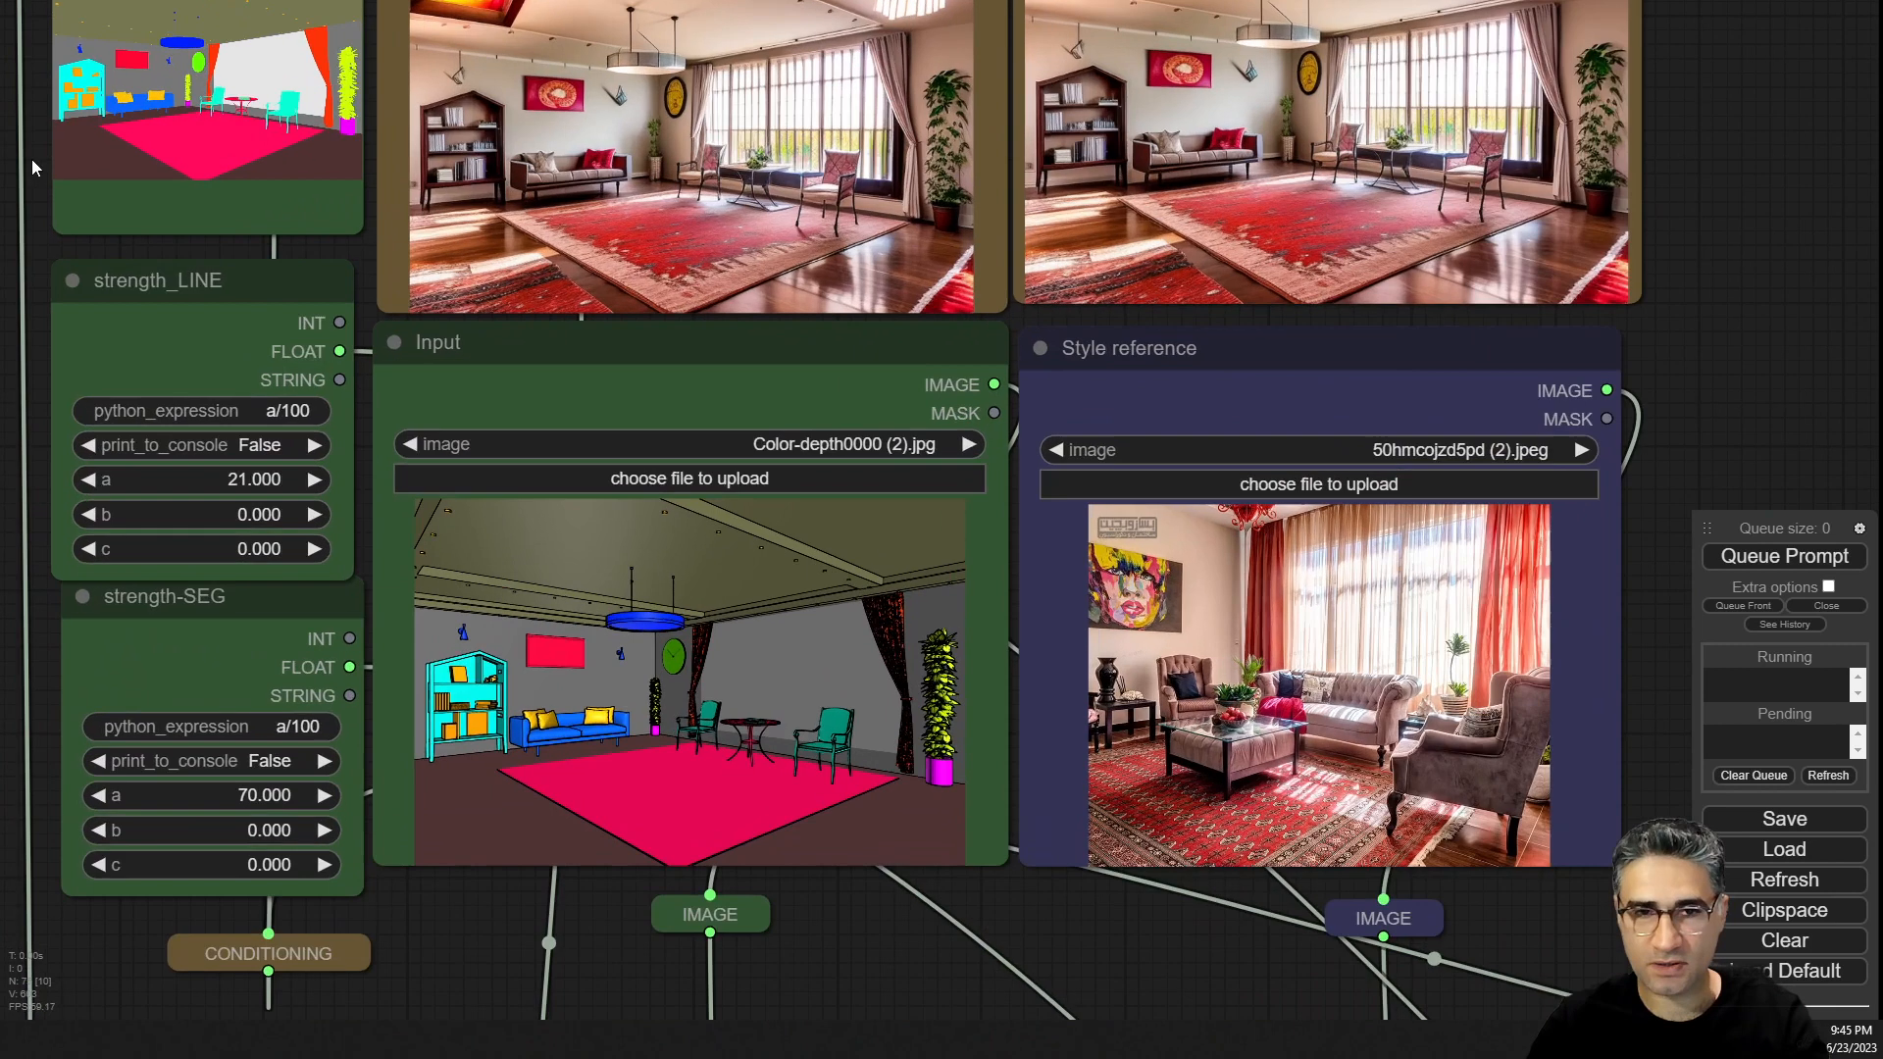
mouse_move(49, 233)
left_mouse_down()
mouse_move(102, 331)
mouse_move(41, 234)
left_mouse_up()
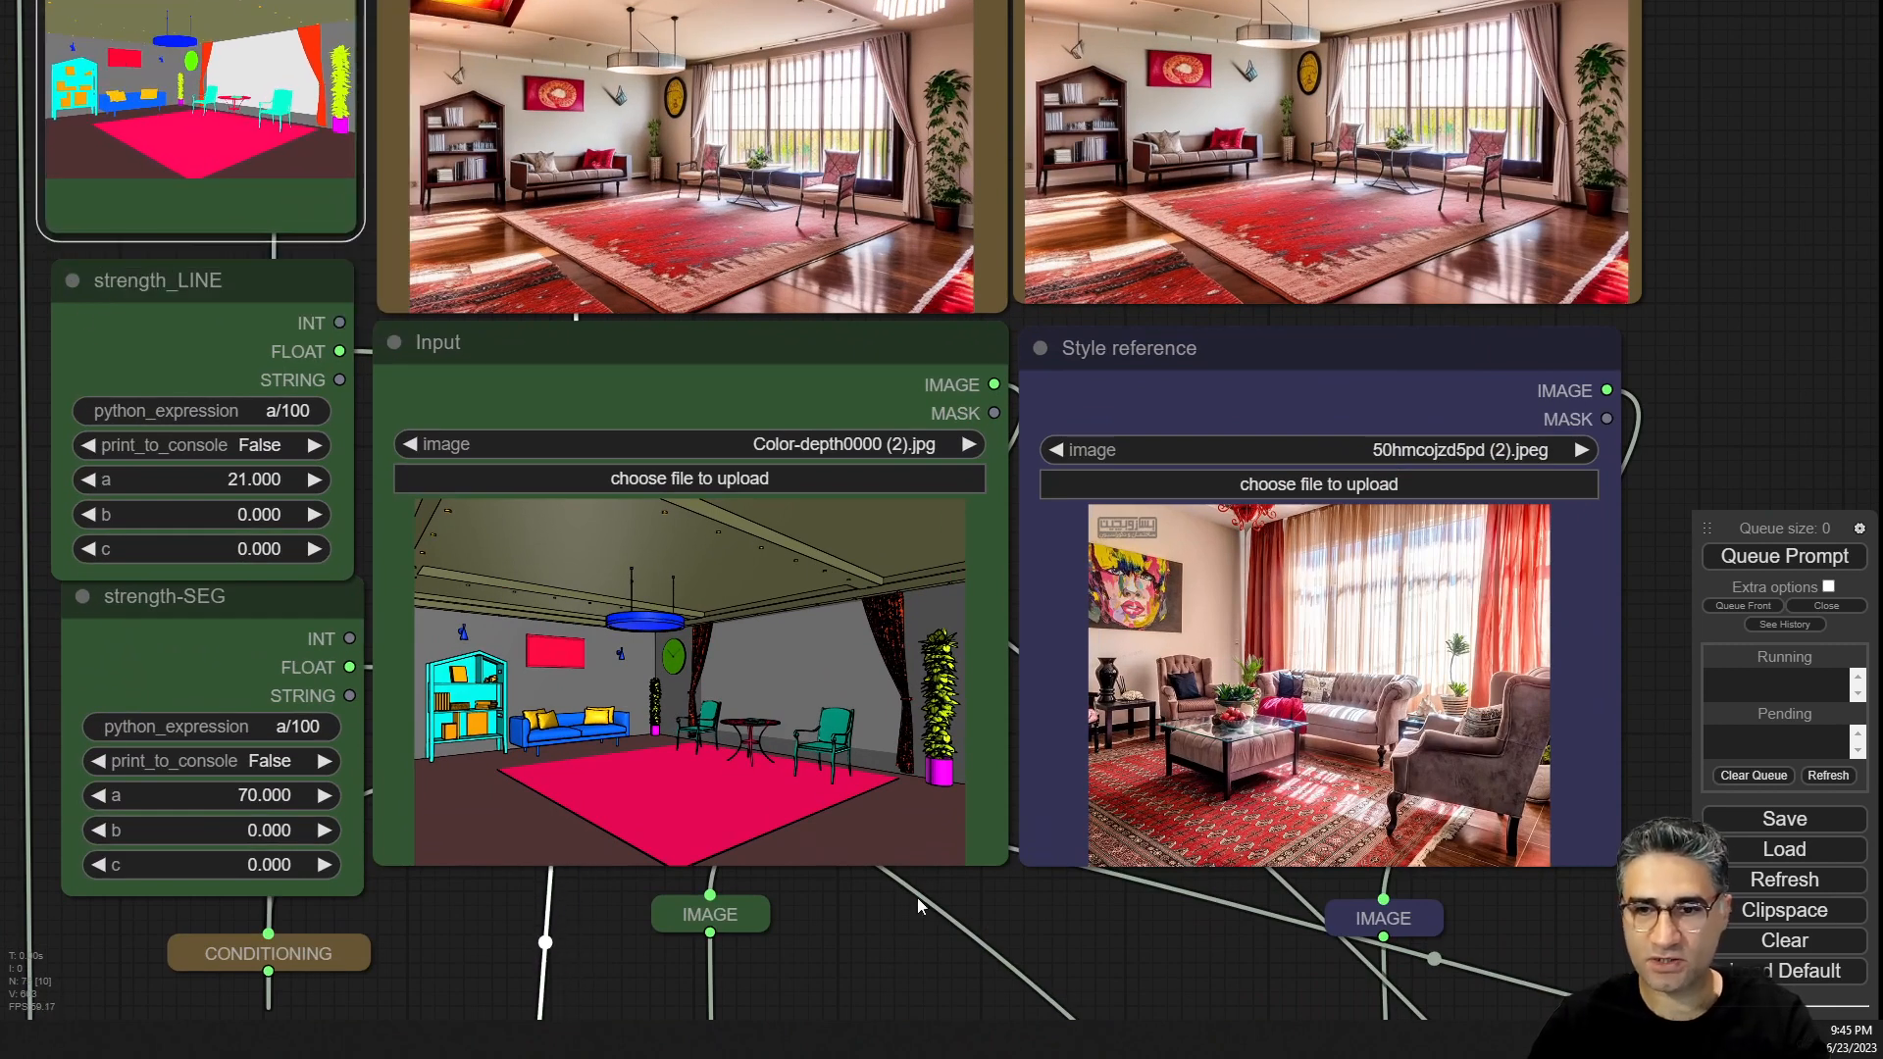
Load the boccaccio-luxury-italian-sofa-centre-table-800x500 (1).jpg image into the Style reference node.
scroll(779, 870, "up", 6)
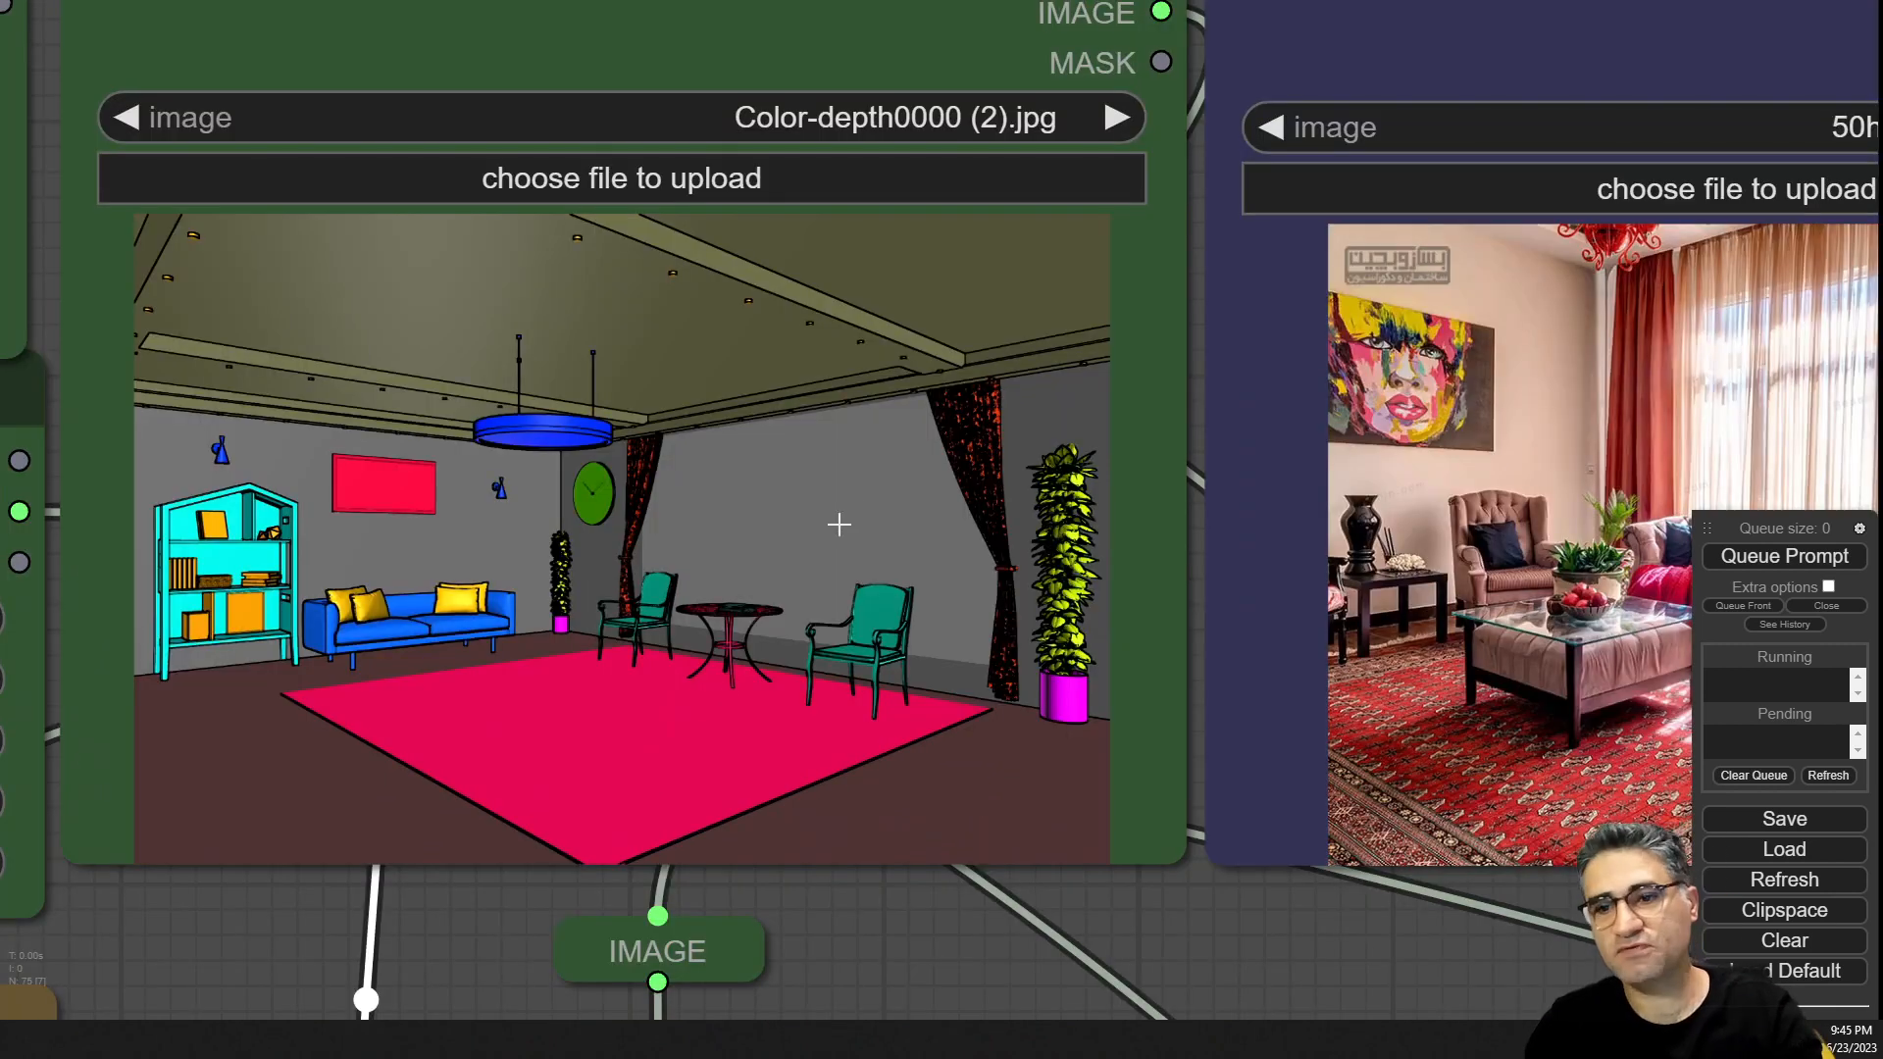
scroll(1090, 900, "down", 4)
left_click_drag(1343, 1013, 726, 995)
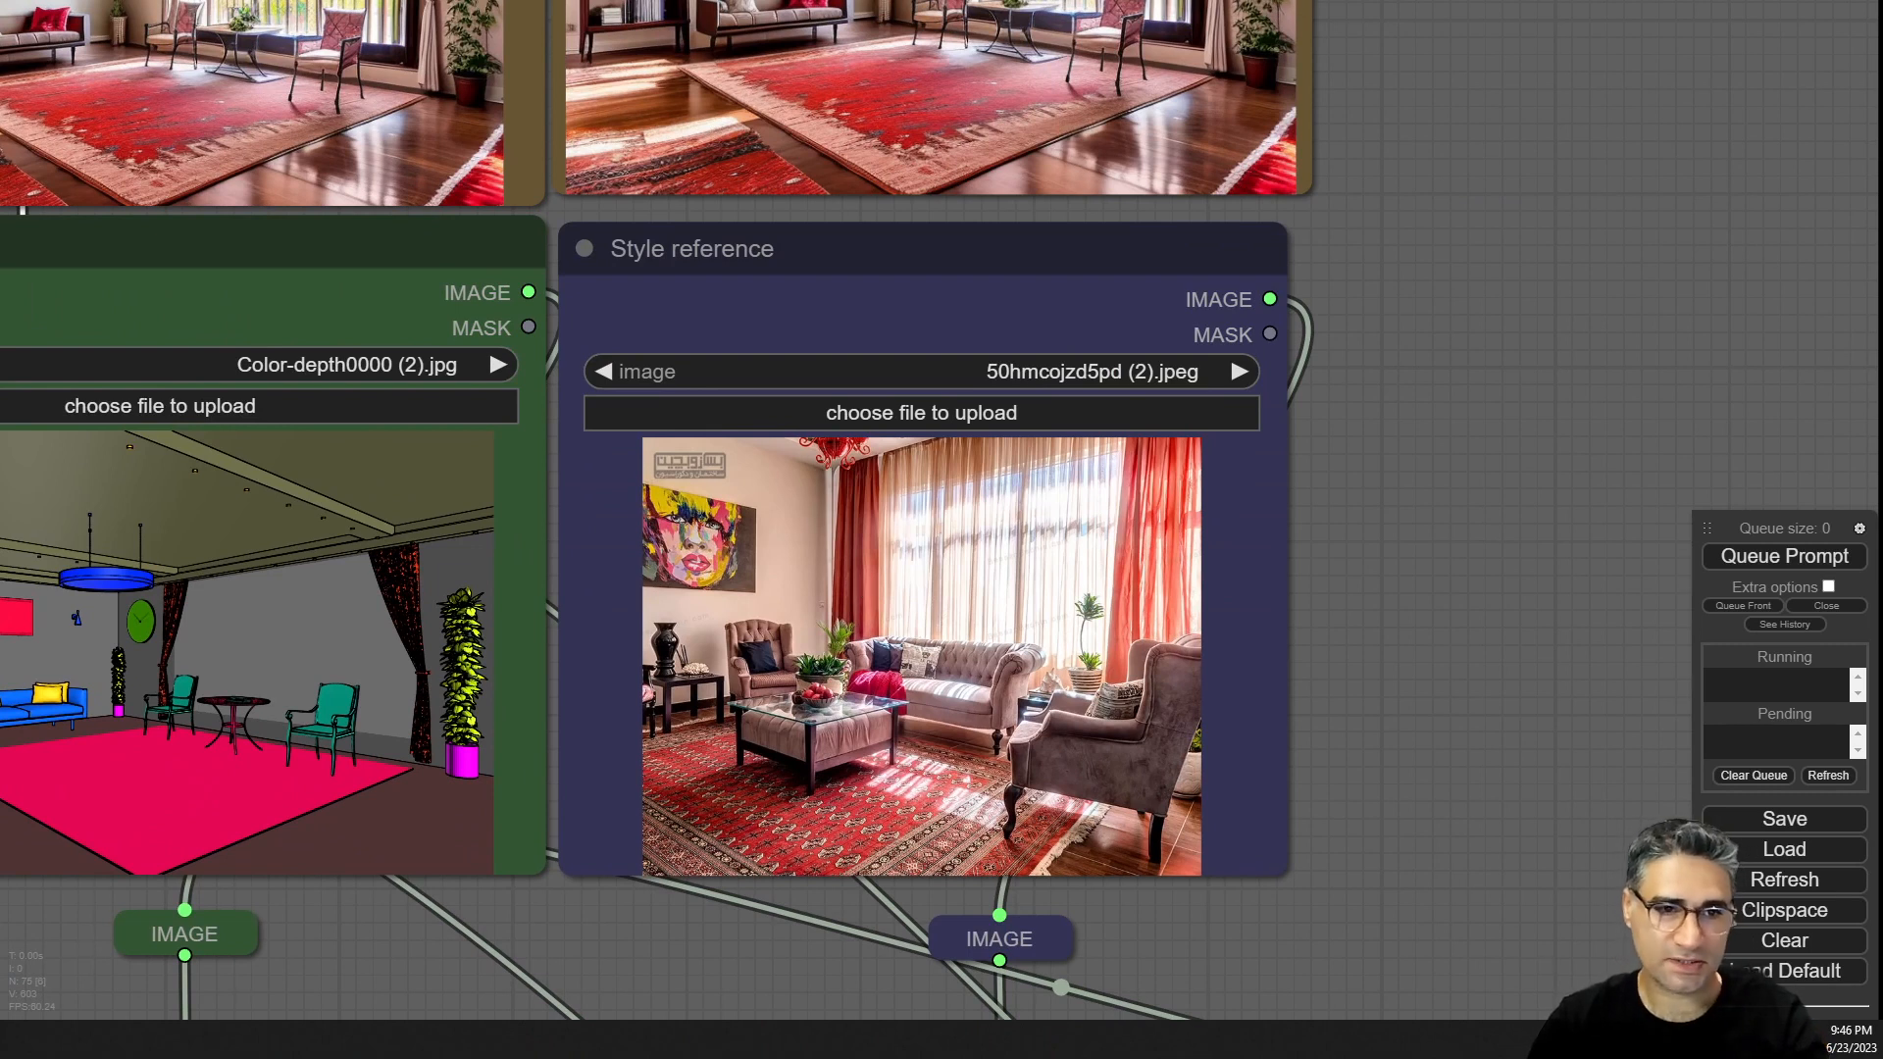
left_click_drag(1167, 2, 948, 665)
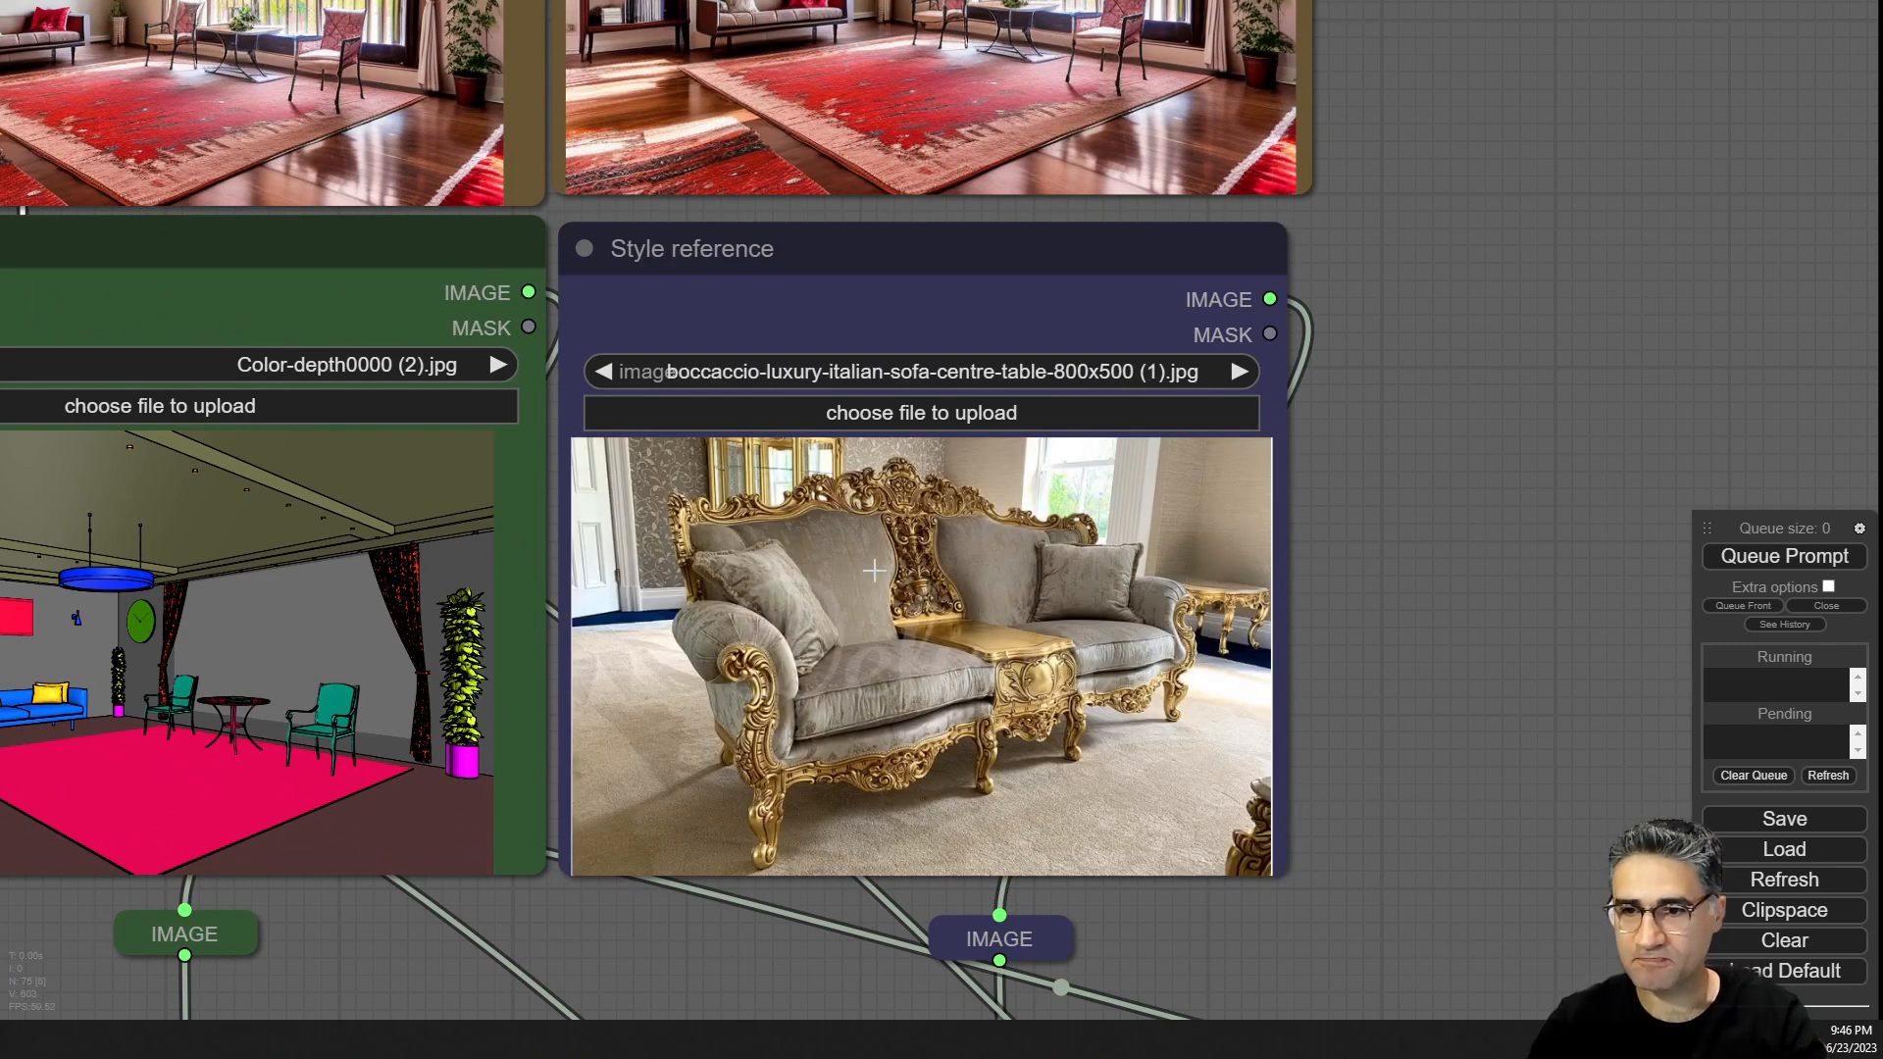
Queue the prompt to render with the new style reference.
scroll(814, 588, "up", 5)
scroll(784, 559, "down", 10)
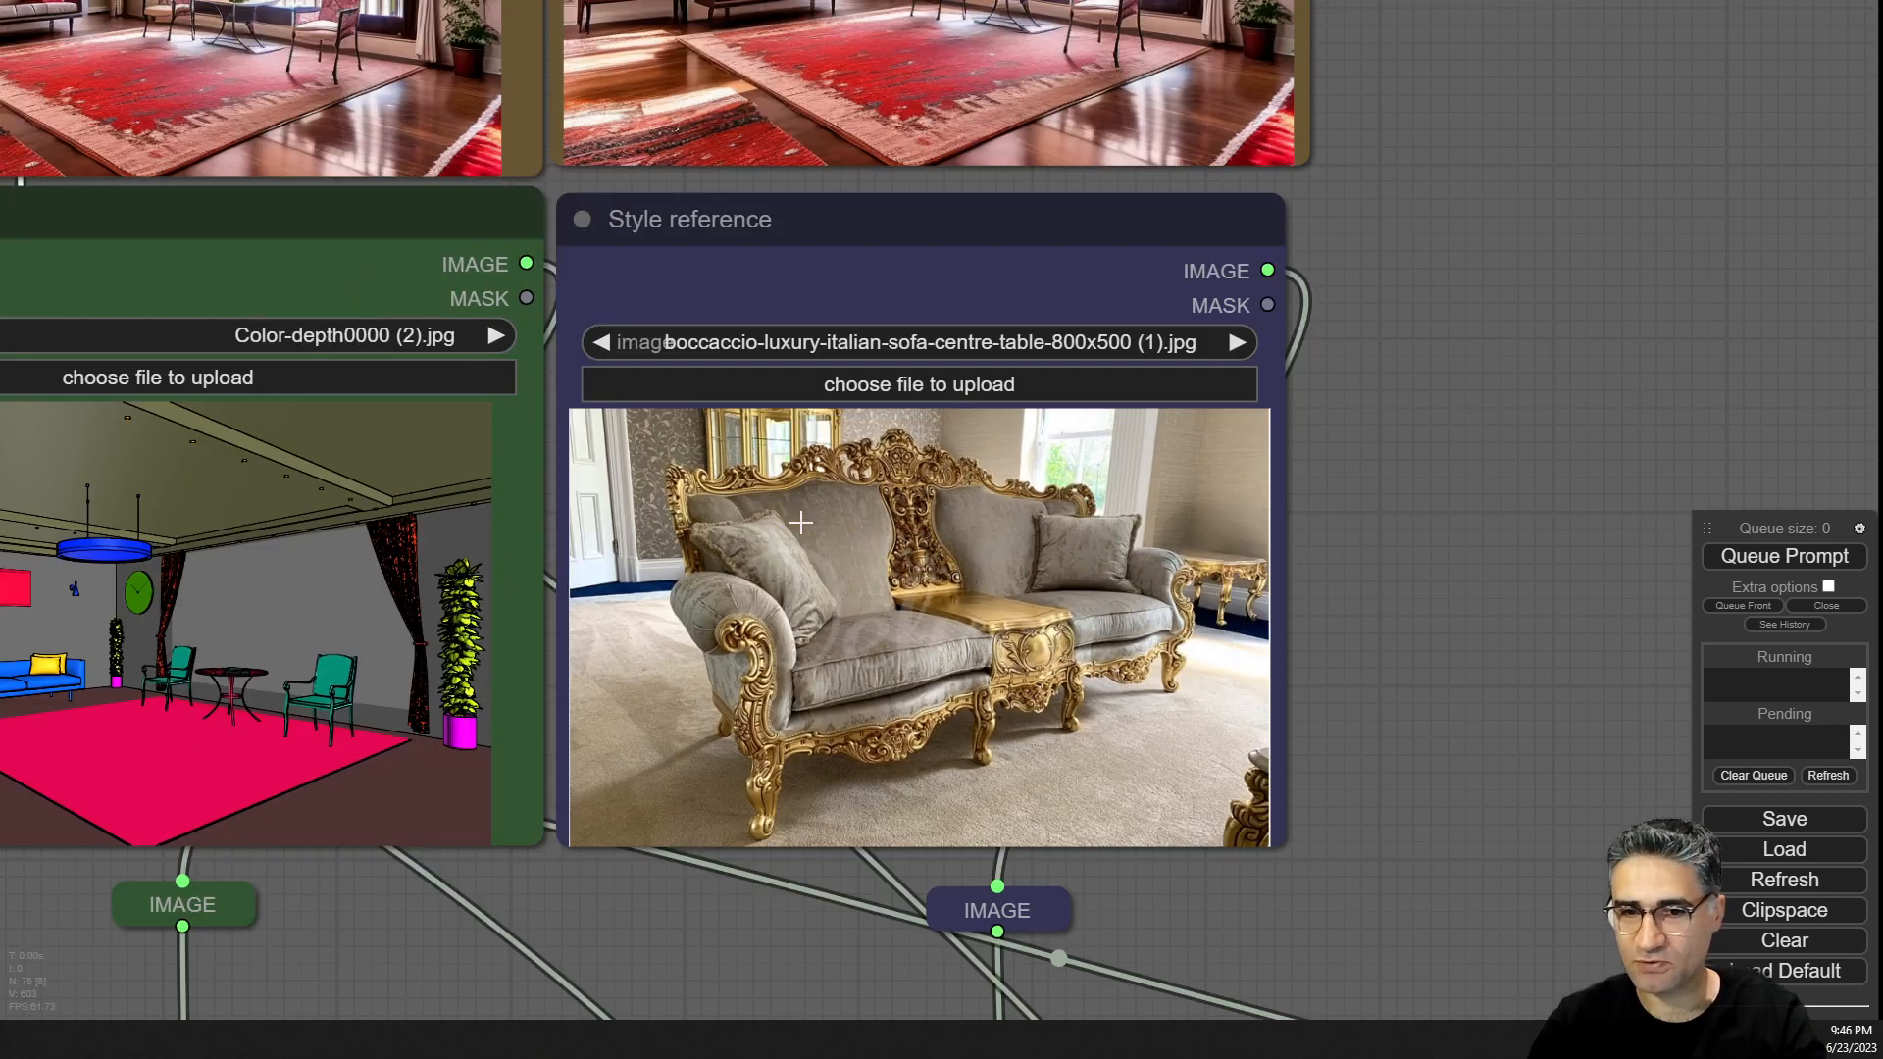
left_click_drag(1294, 417, 1351, 500)
left_click(1825, 568)
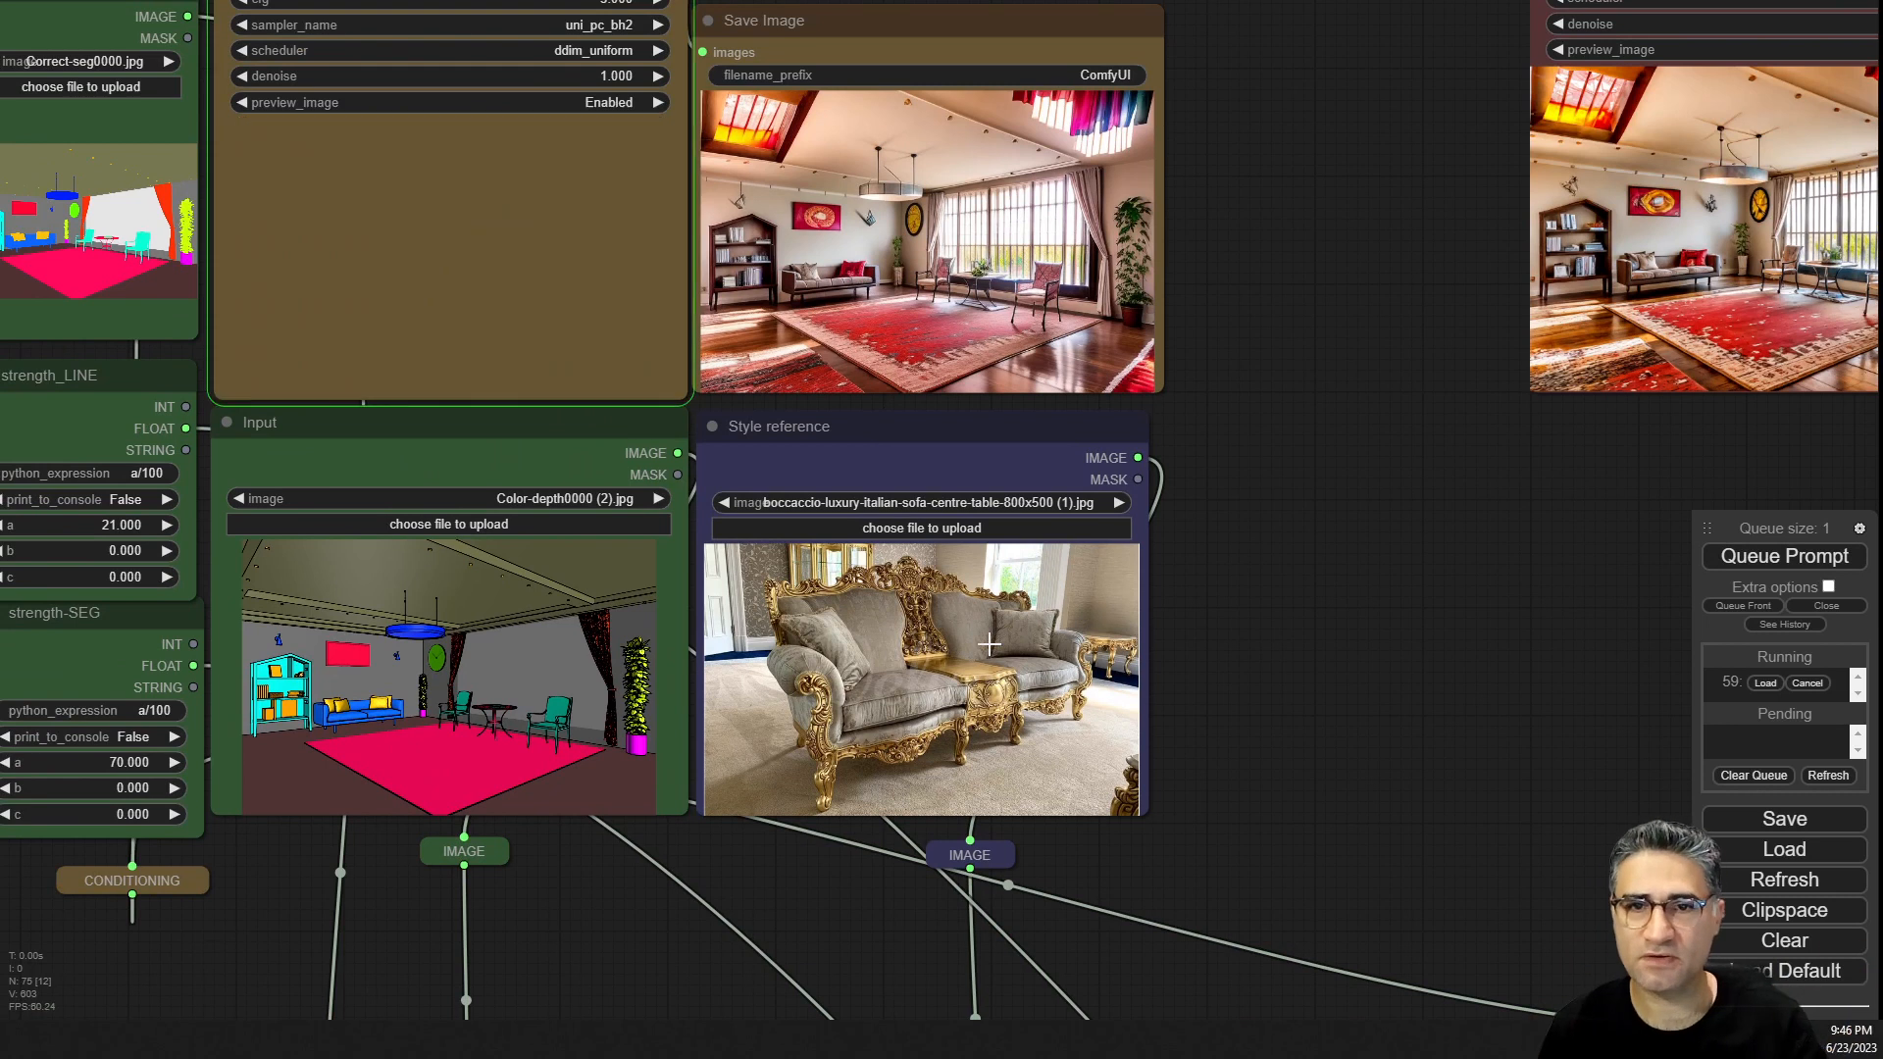
Watch the first KSampler preview and Save Image node as the new render completes.
left_click_drag(1472, 502, 1654, 659)
scroll(566, 299, "up", 6)
scroll(714, 481, "down", 2)
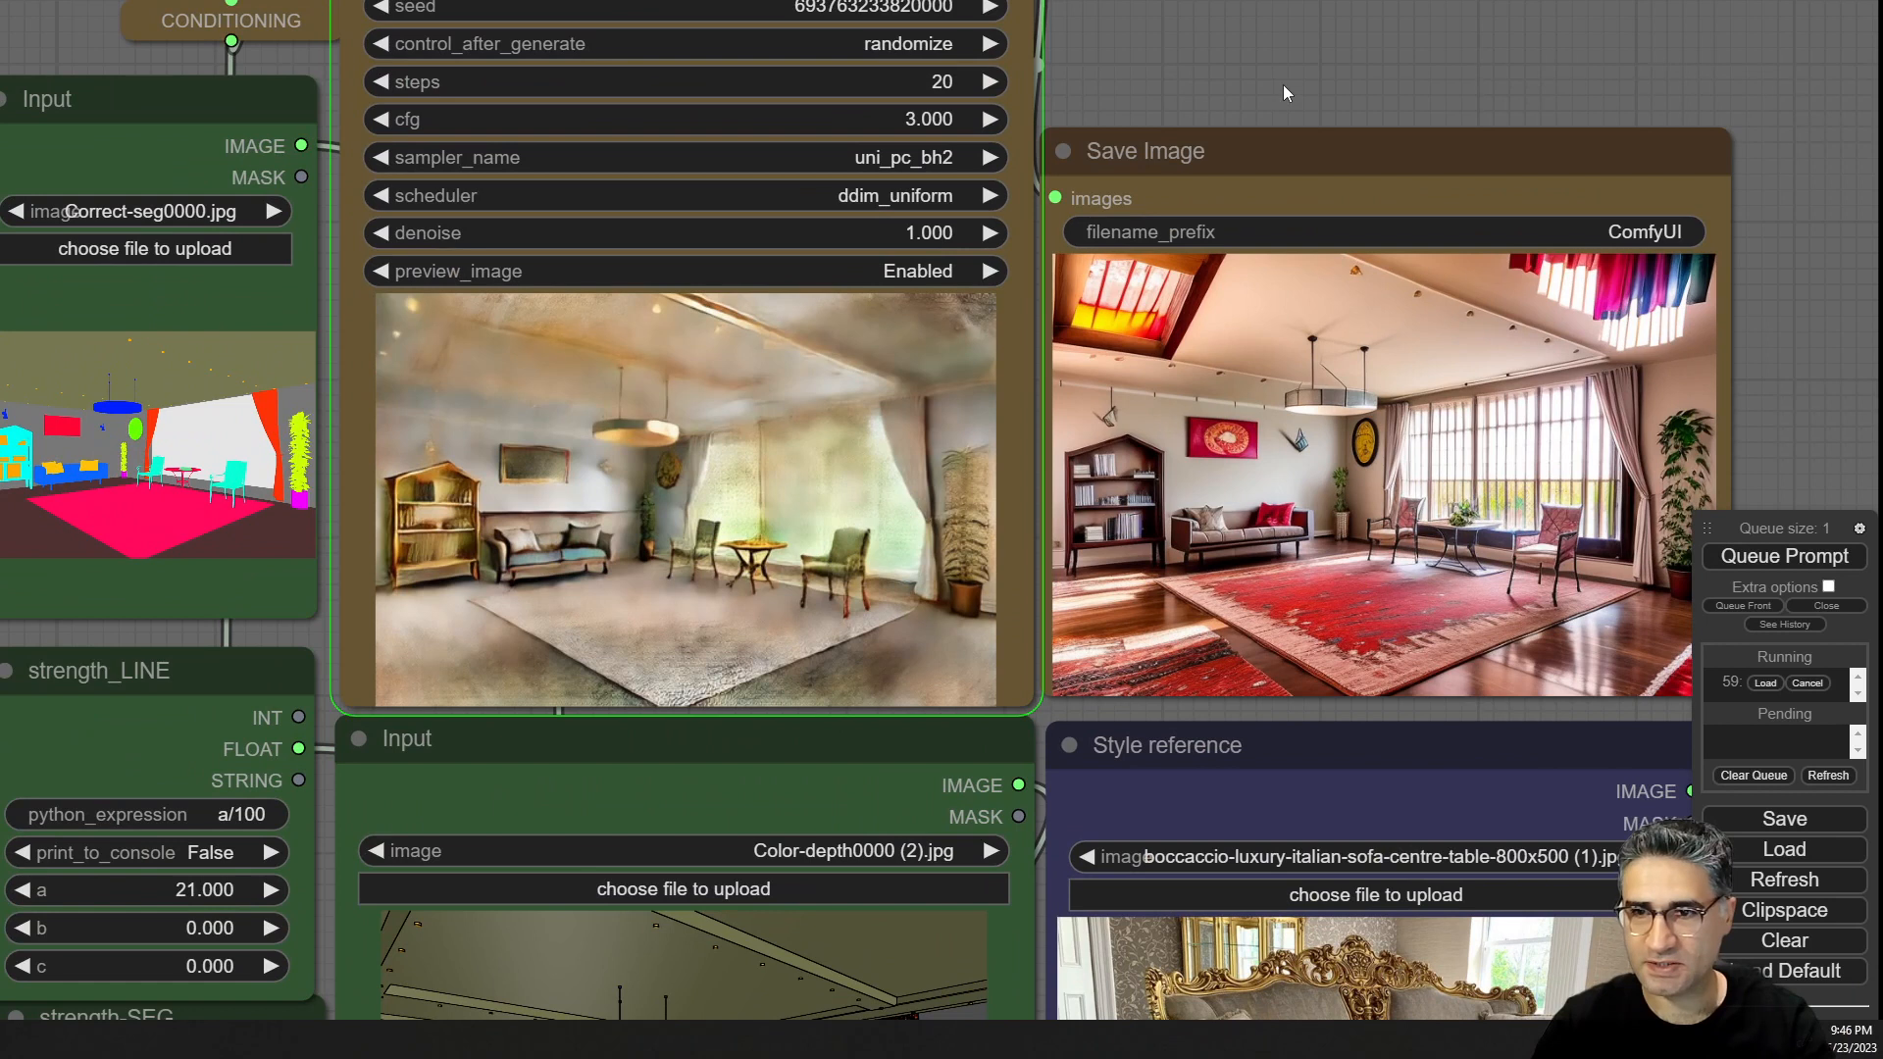
left_click_drag(1283, 106, 1296, 3)
left_click_drag(1170, 616, 1029, 509)
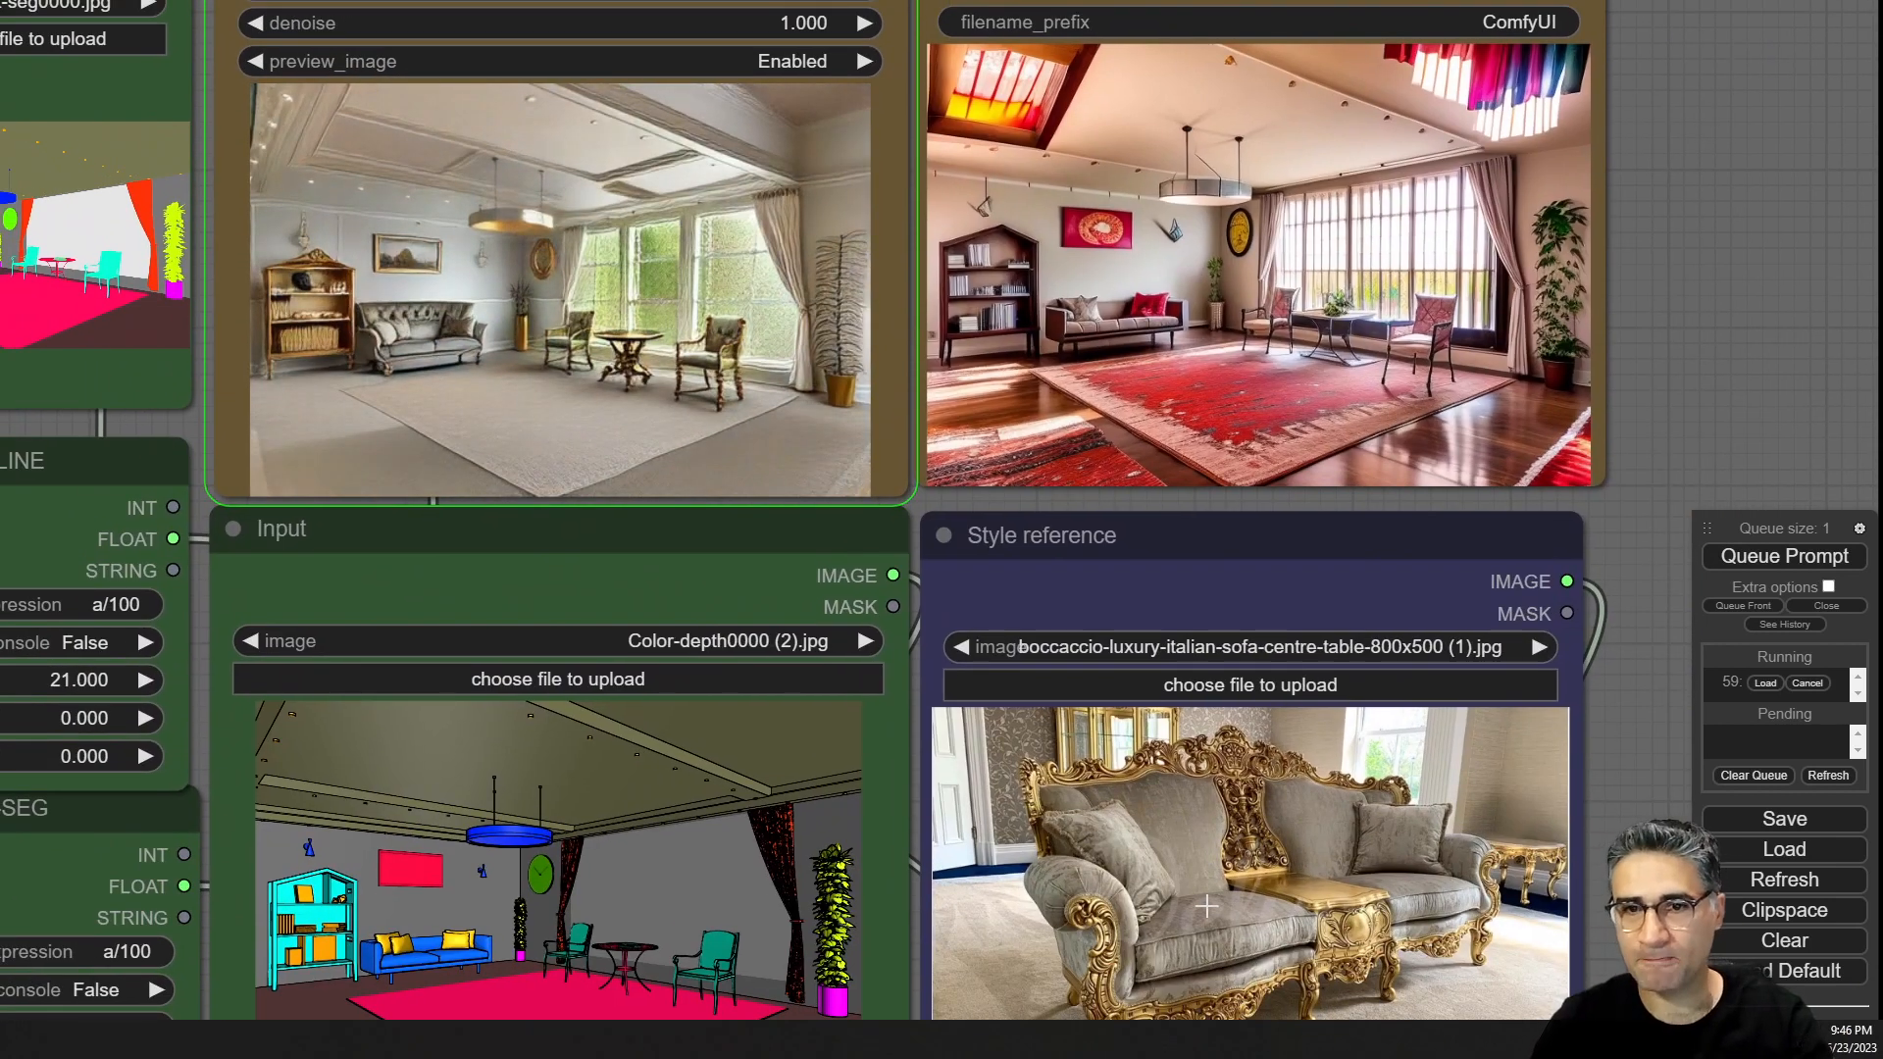
scroll(561, 278, "up", 4)
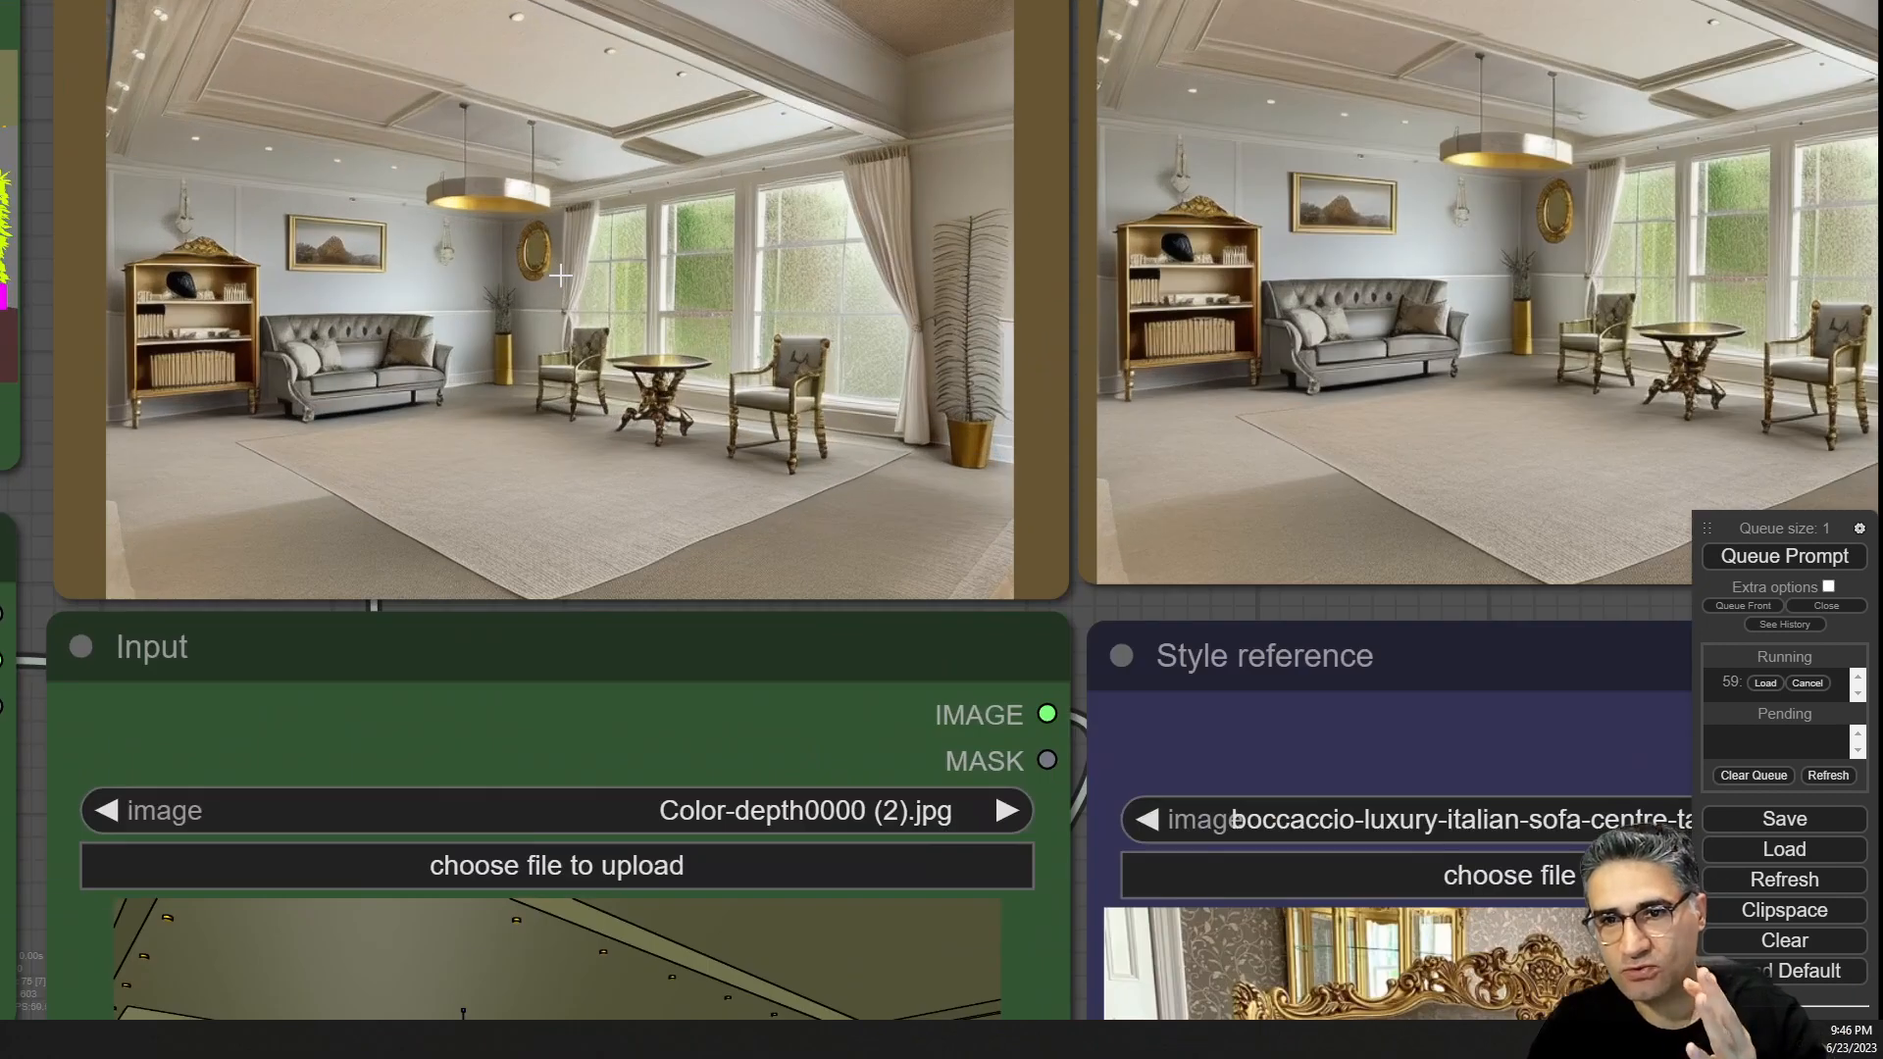
left_click_drag(1437, 640, 753, 675)
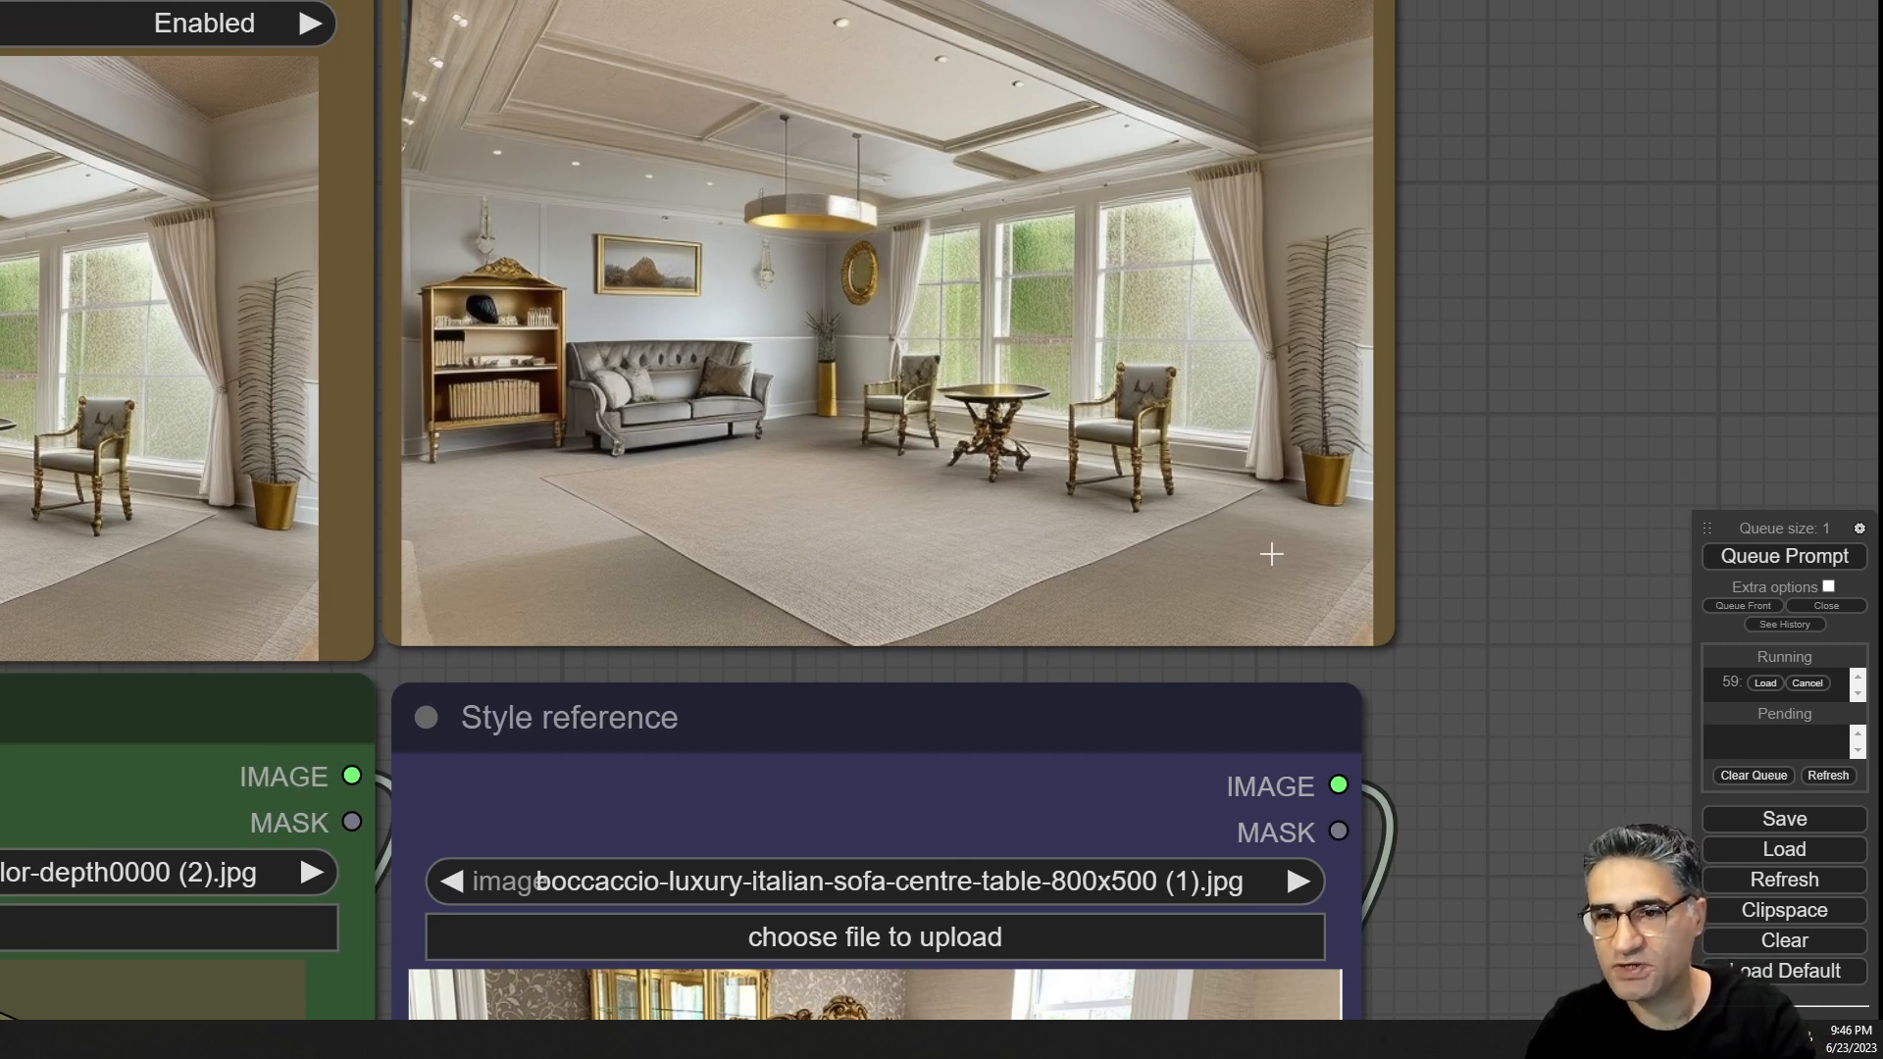
scroll(1350, 683, "down", 3)
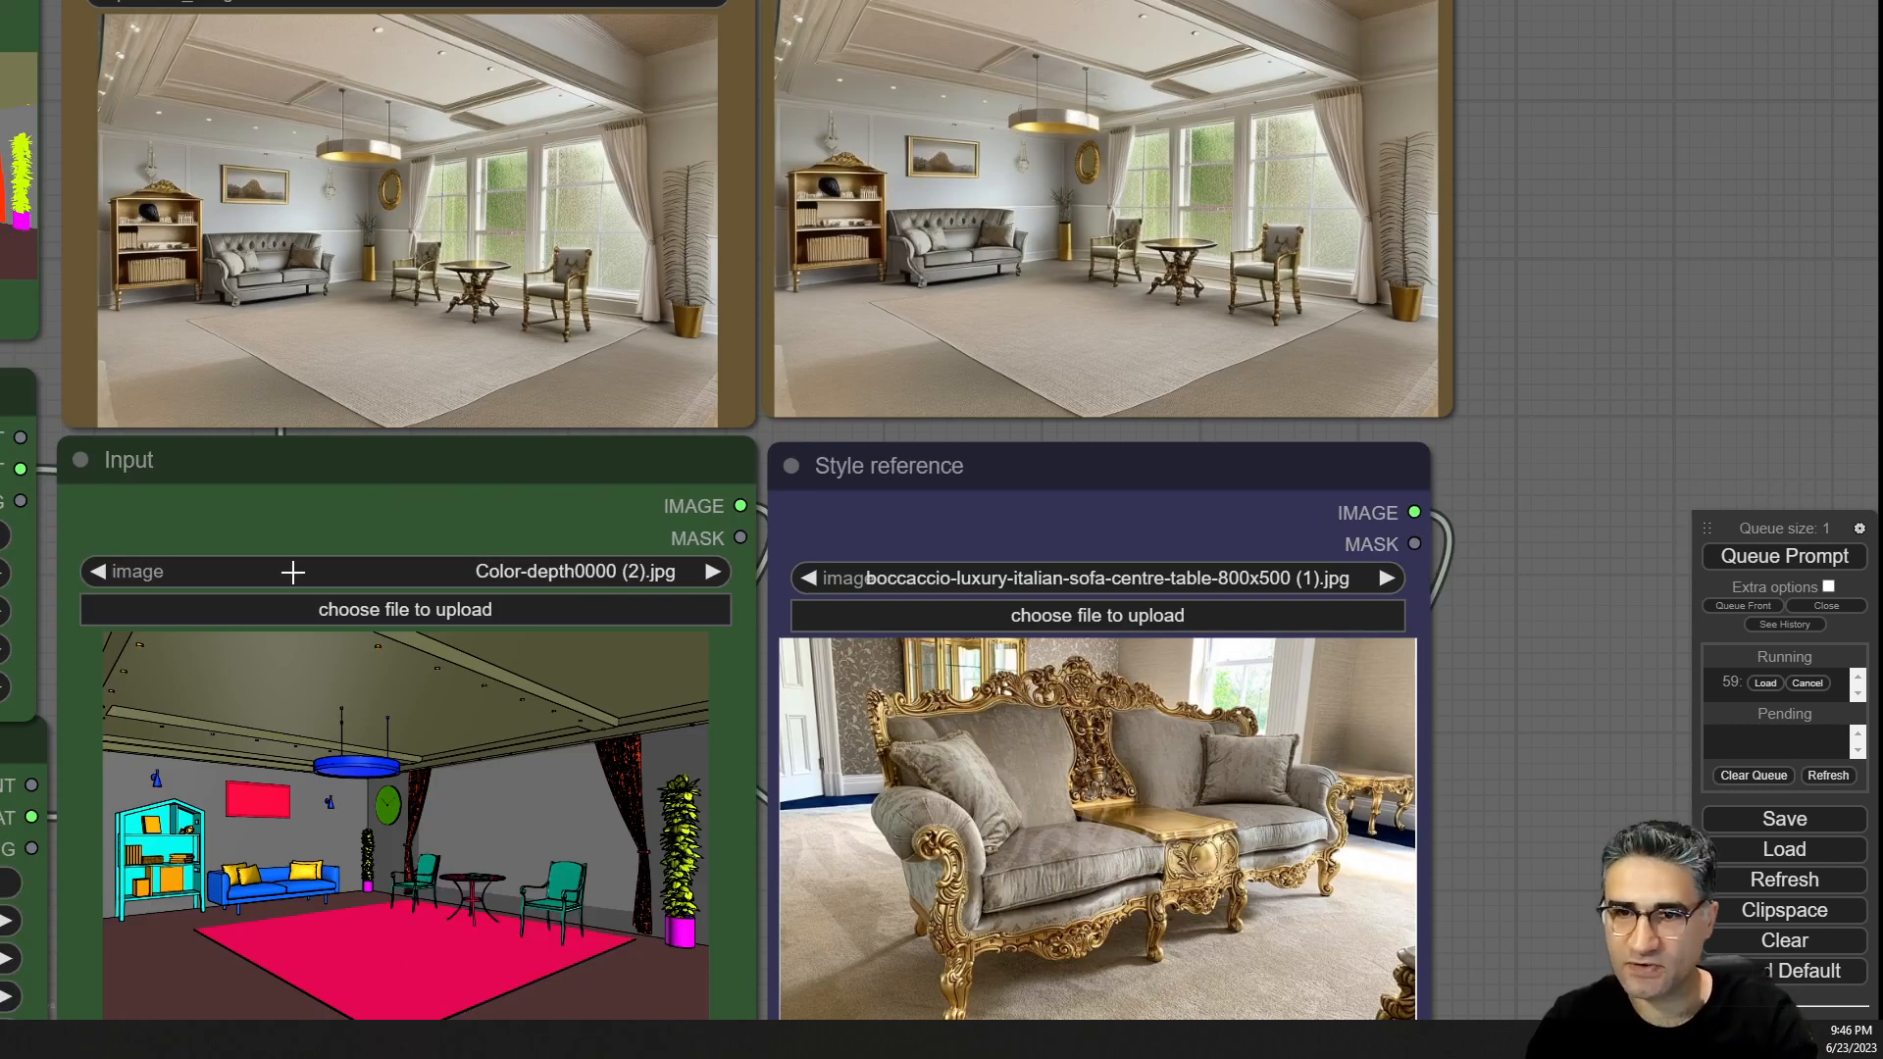
Zoom in to compare the generated interior against the color-depth input and style reference.
scroll(118, 781, "up", 8)
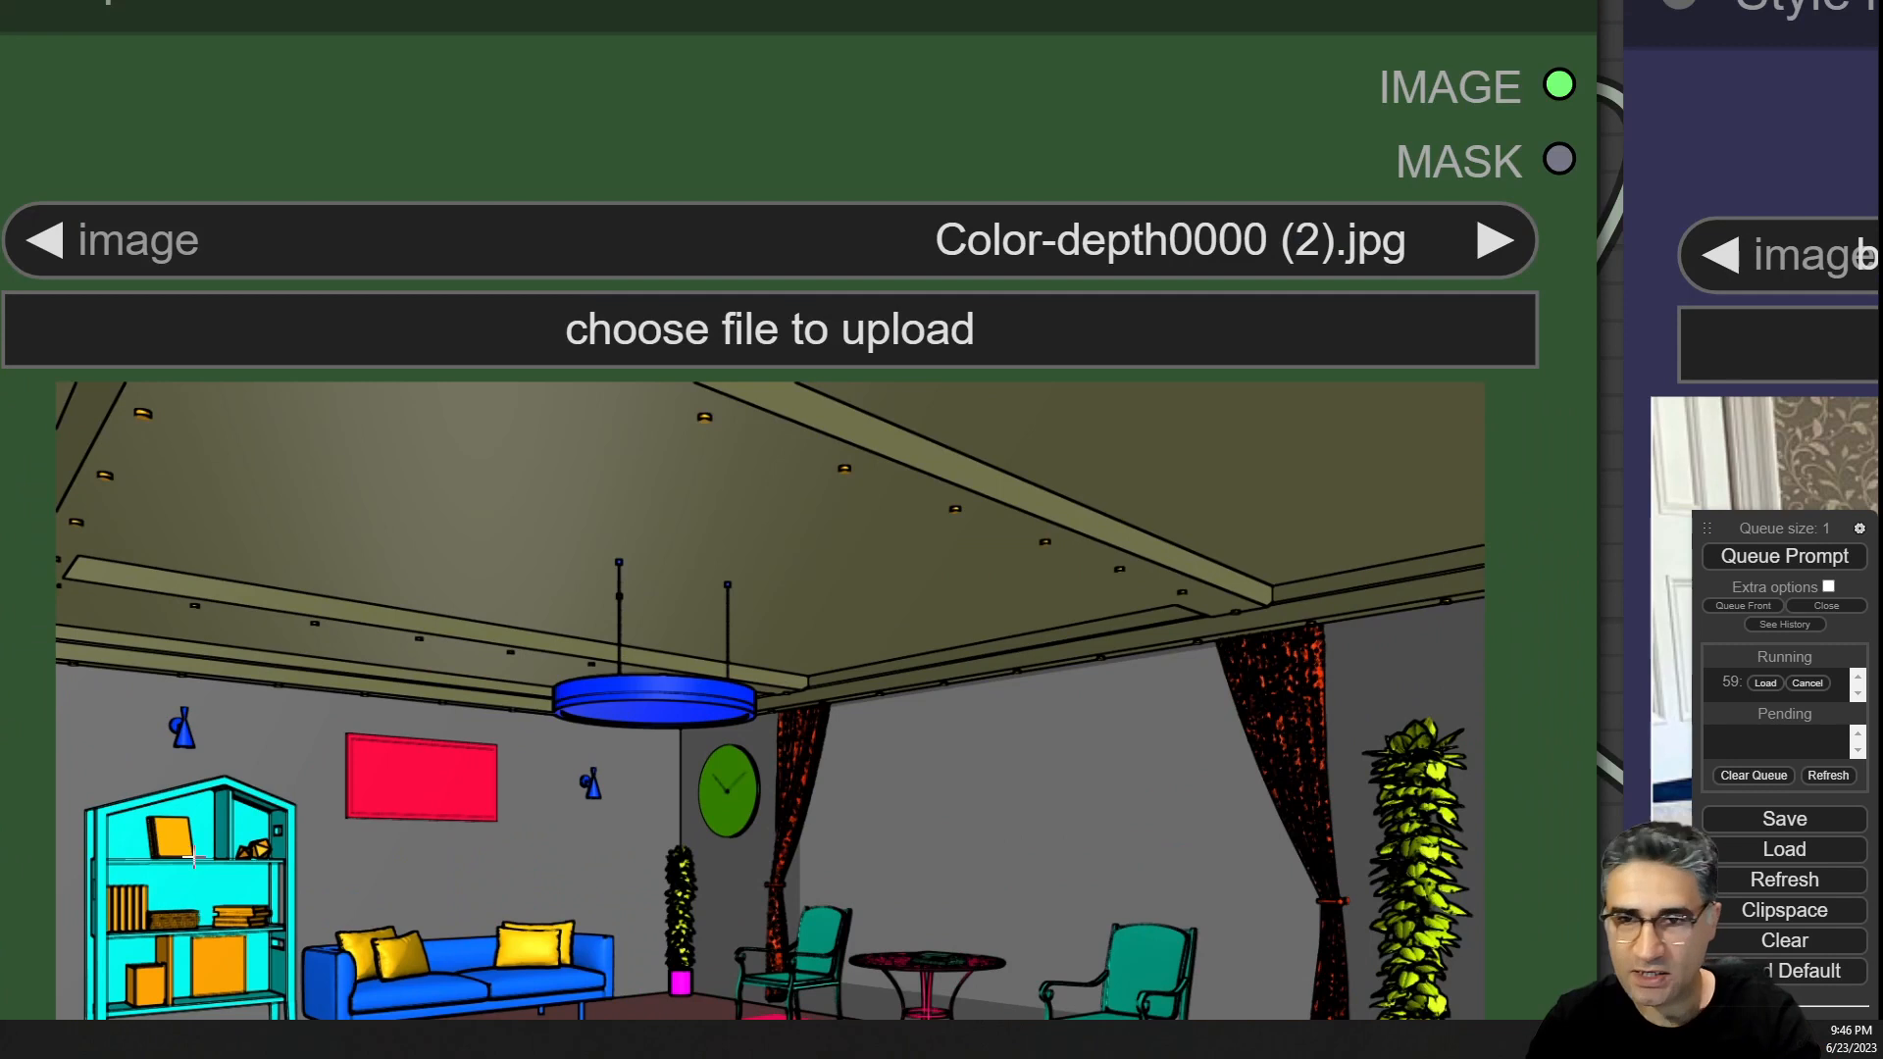
scroll(193, 856, "down", 5)
mouse_move(4, 549)
left_mouse_down()
mouse_move(43, 388)
mouse_move(0, 520)
left_mouse_up()
scroll(221, 875, "down", 5)
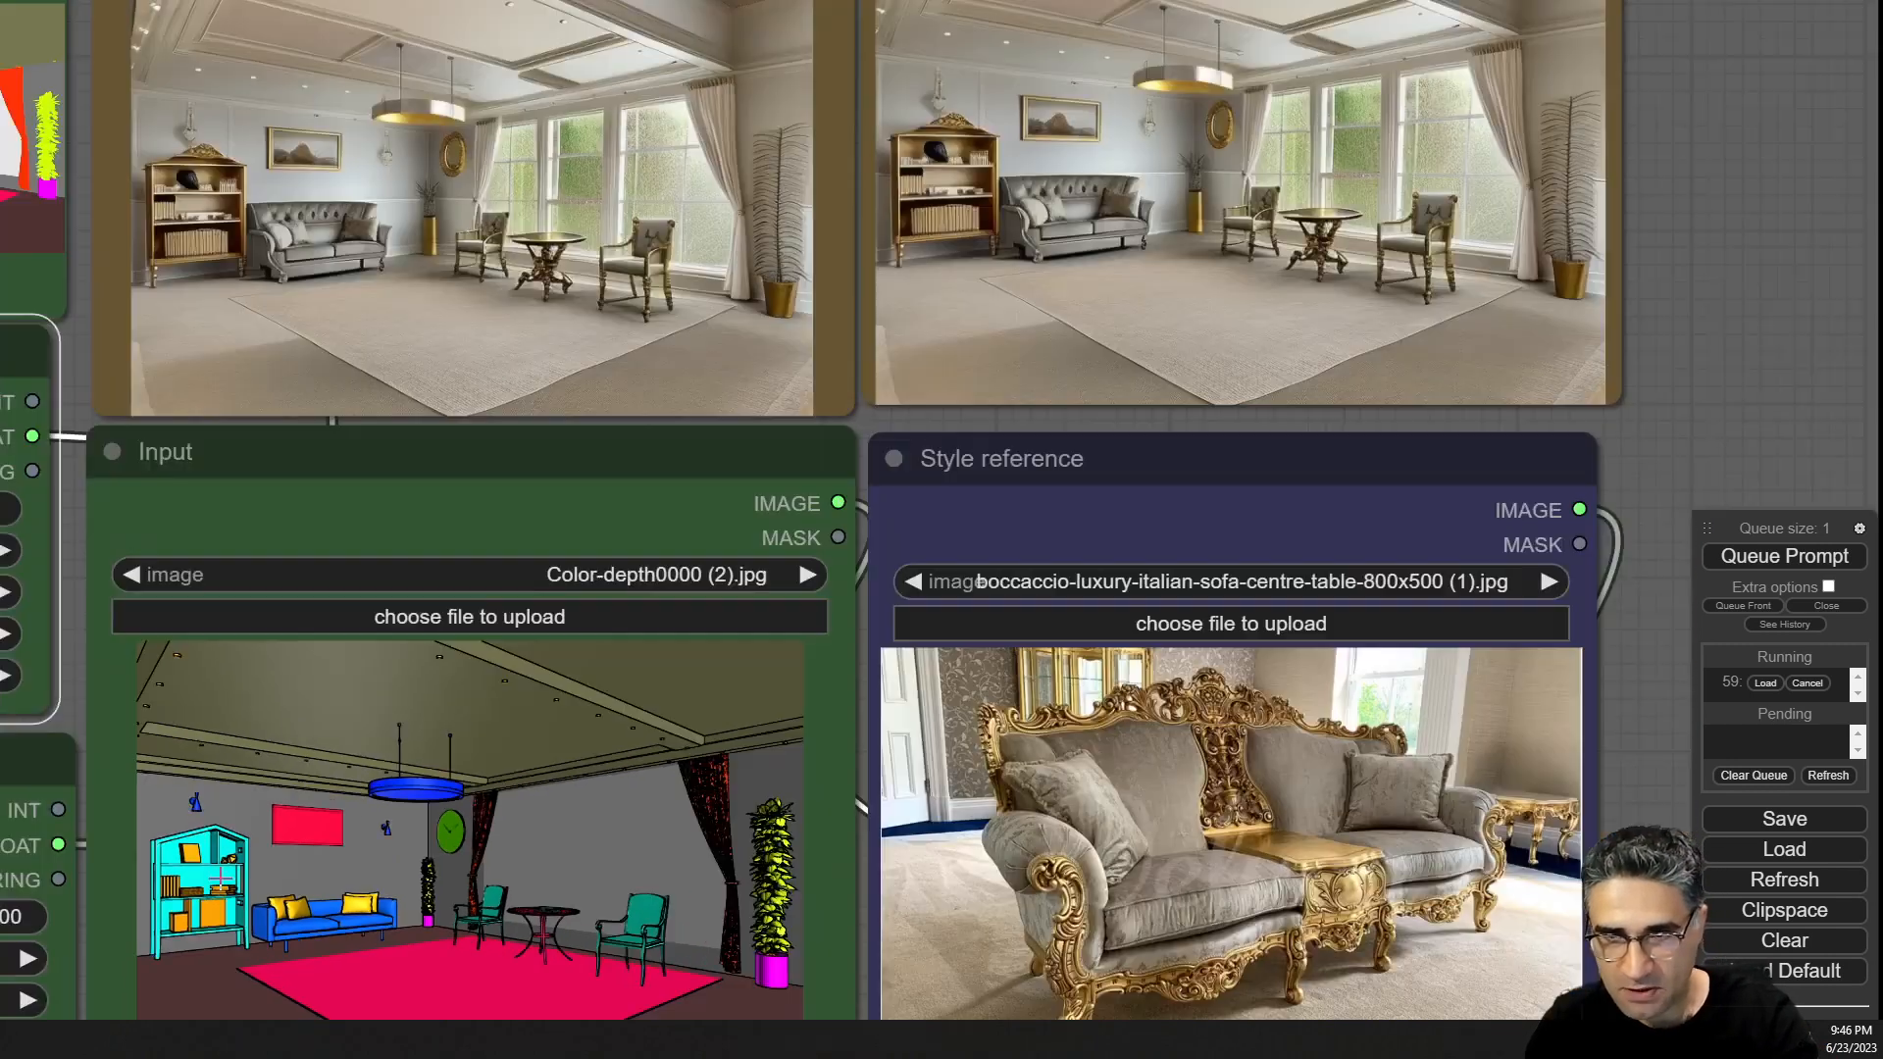
scroll(807, 268, "up", 8)
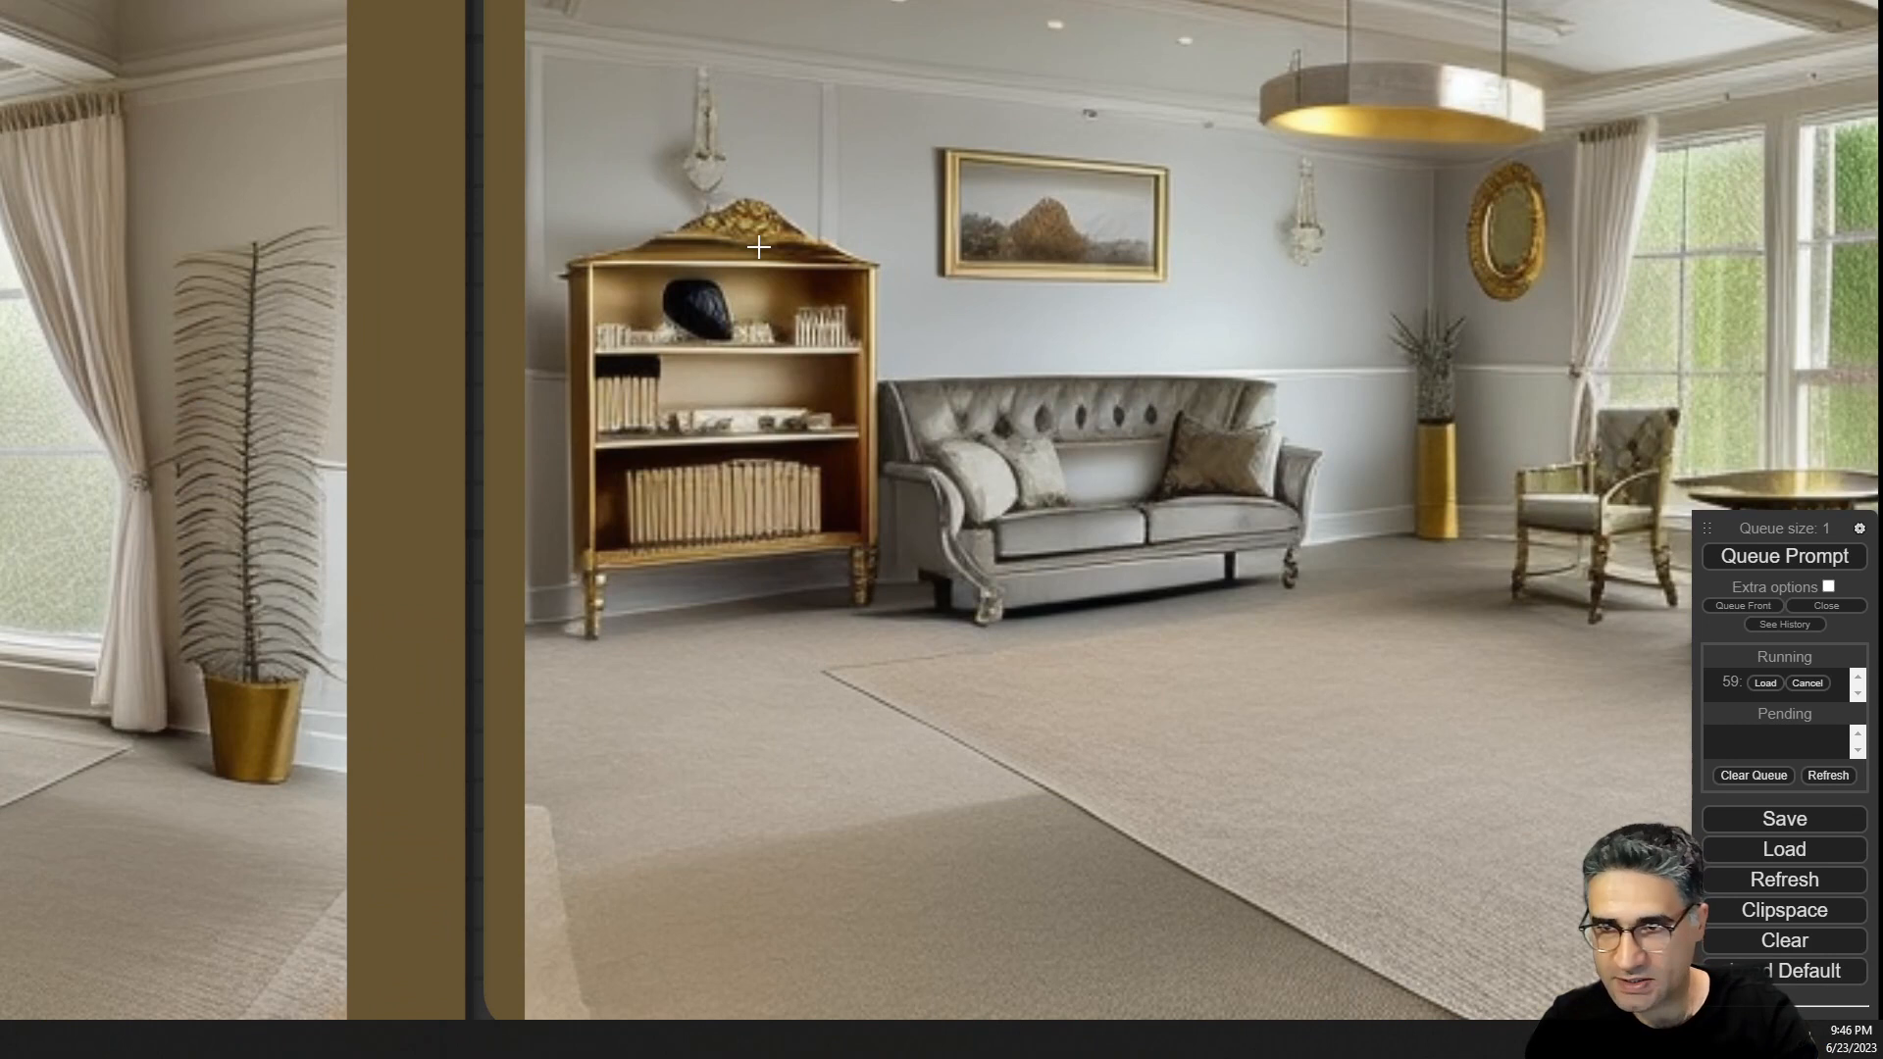
scroll(758, 247, "down", 5)
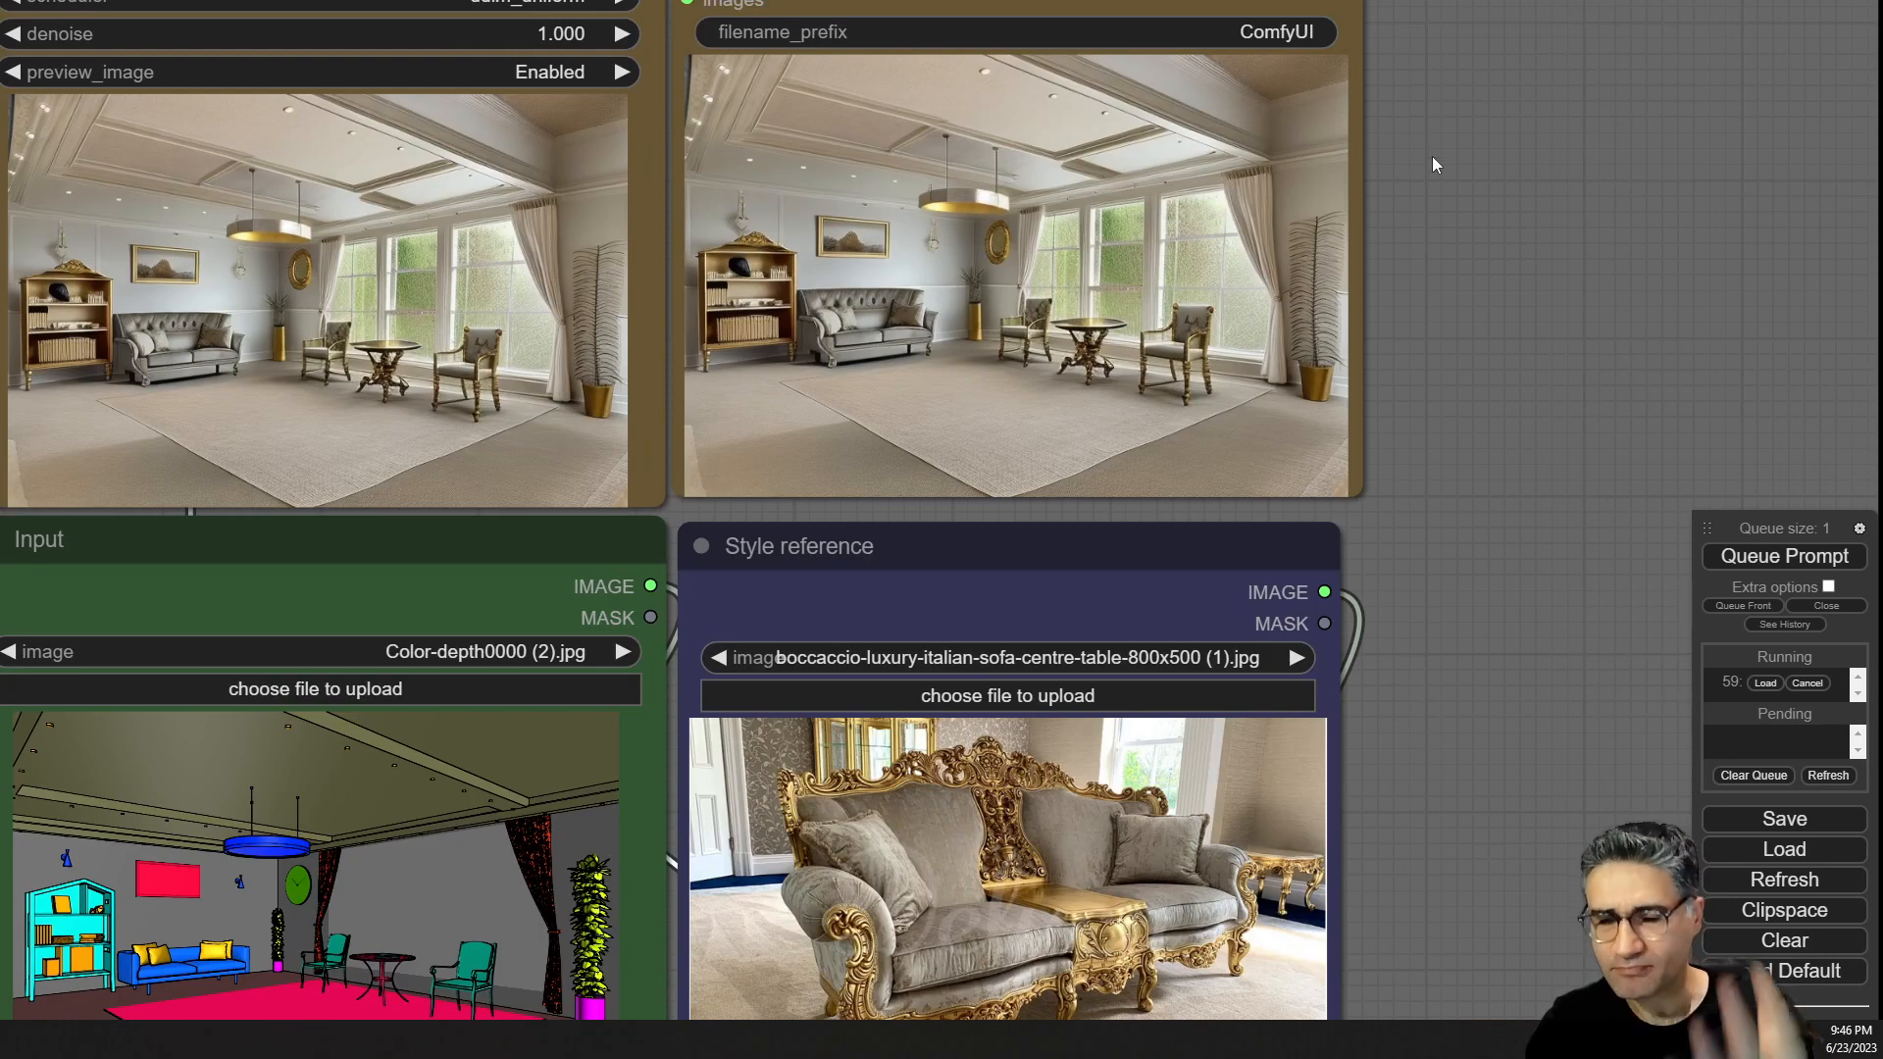
left_click_drag(1432, 156, 1429, 241)
scroll(887, 310, "up", 6)
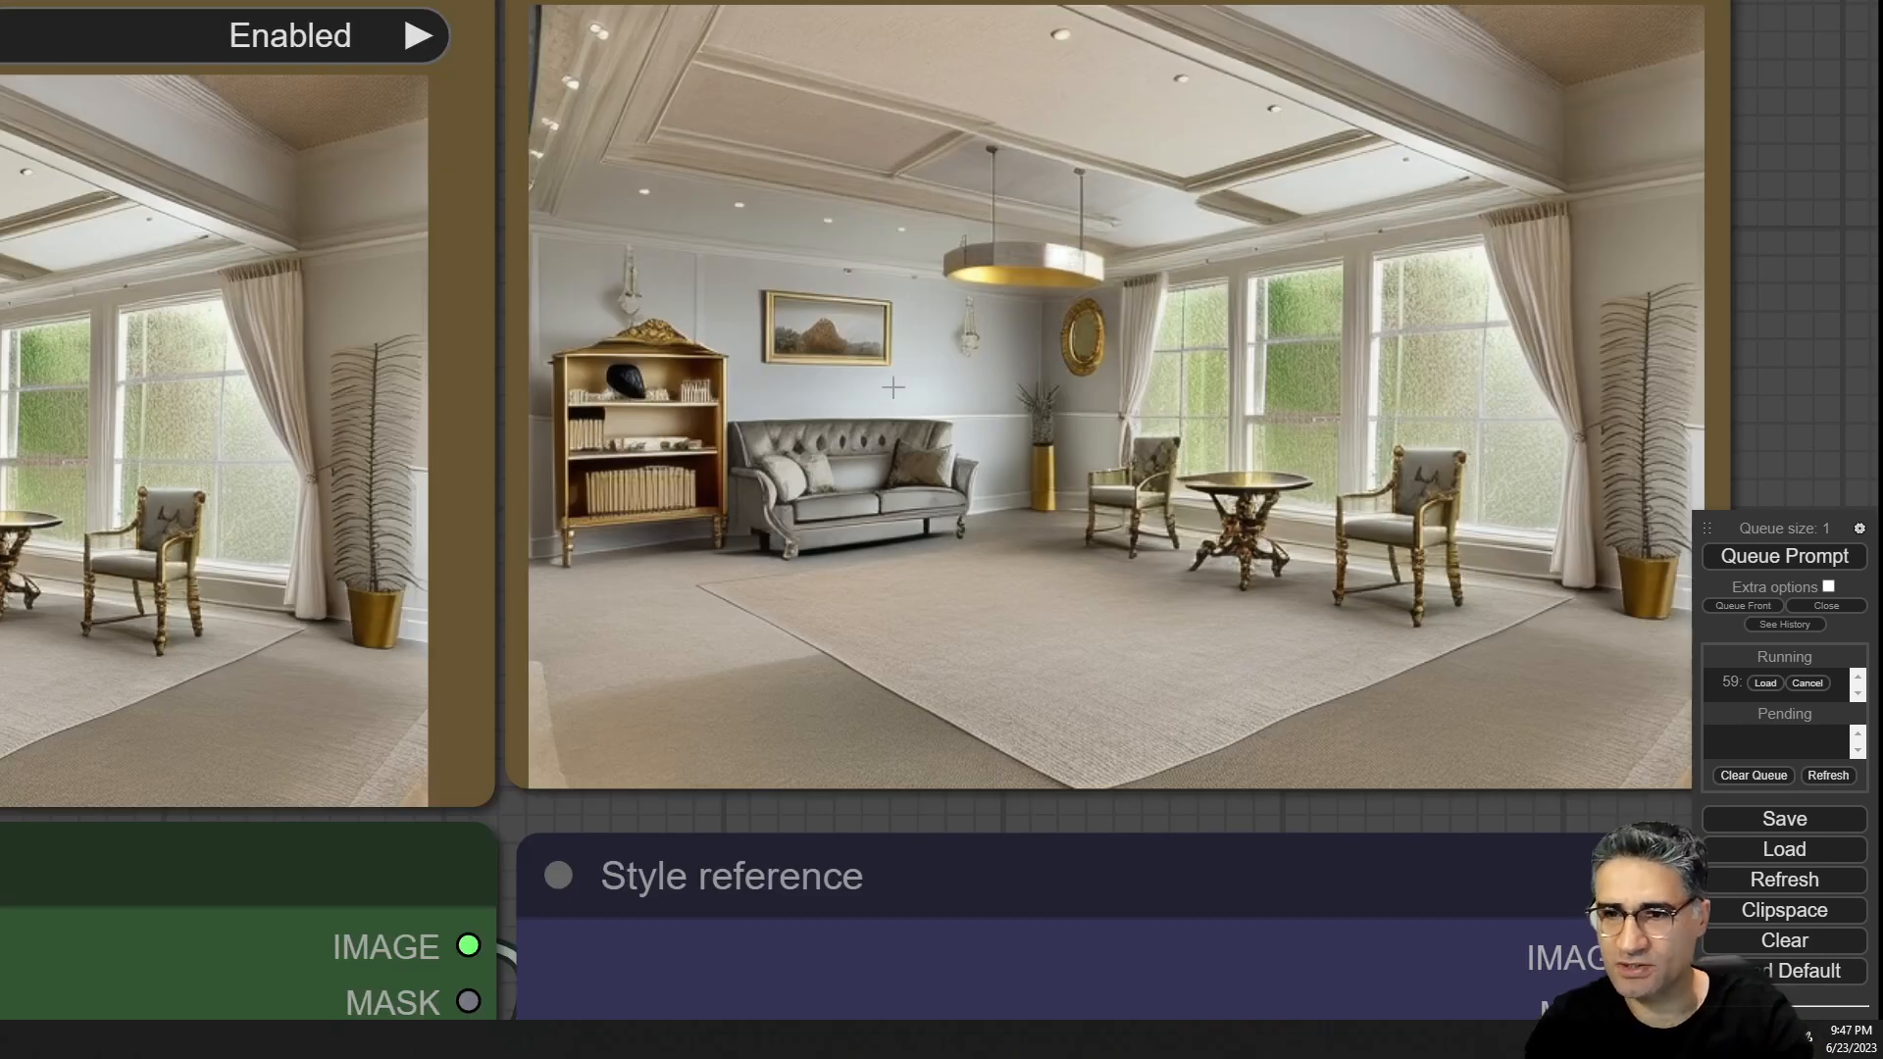
scroll(895, 474, "down", 4)
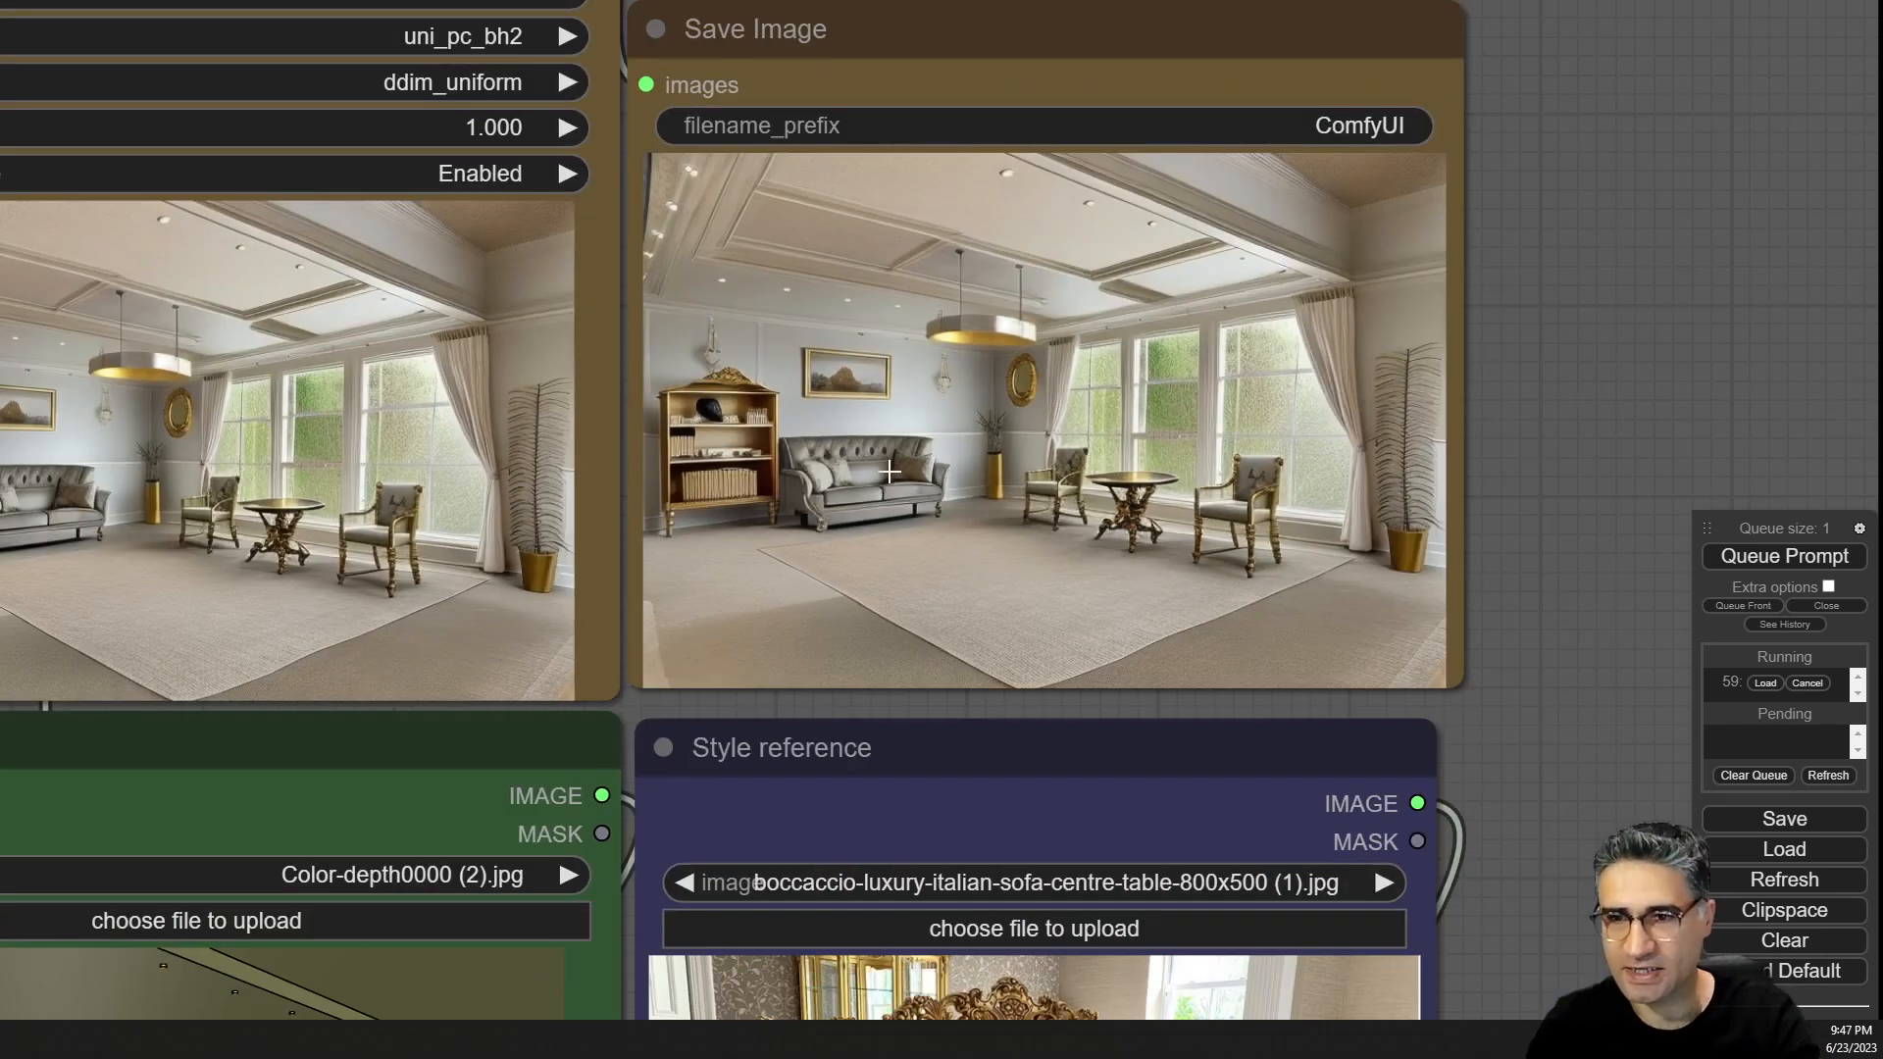
scroll(1076, 372, "up", 4)
scroll(1025, 306, "down", 8)
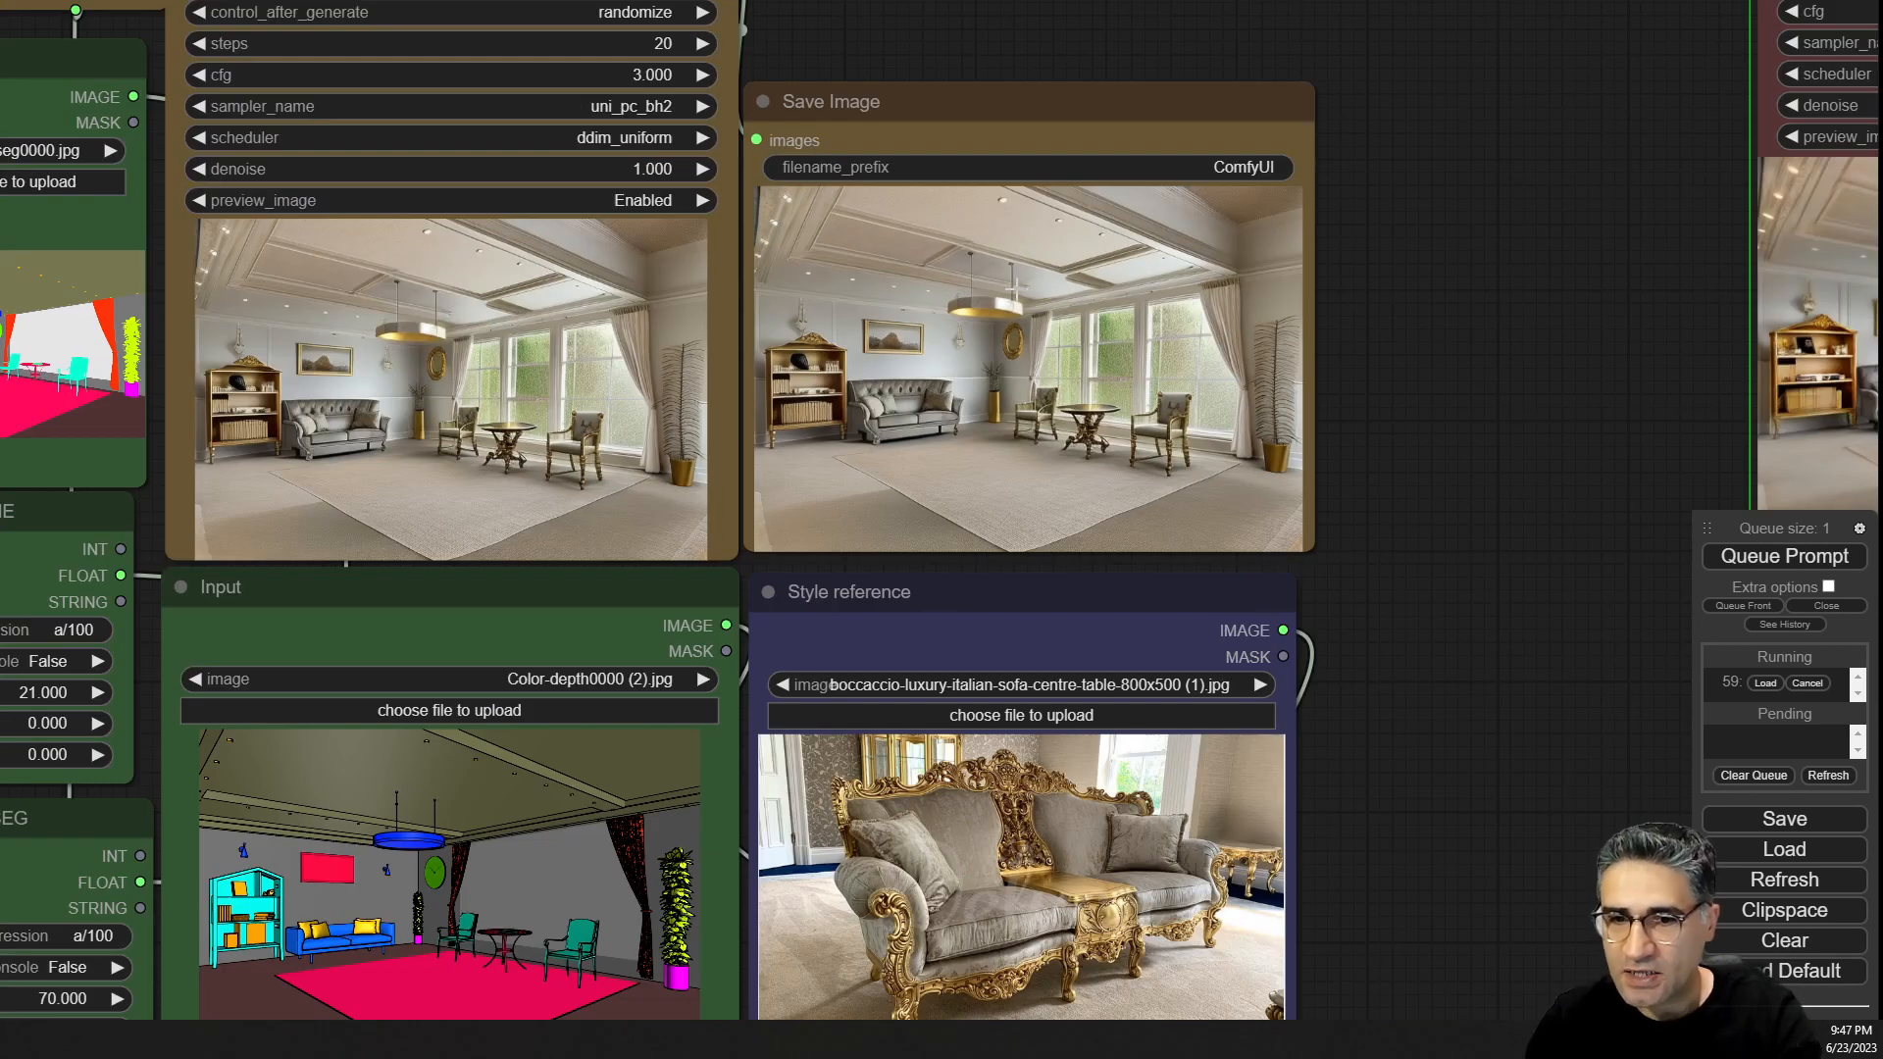
Navigate to the upscaling stage and inspect its checkpoint, tile ControlNet and Upscale Image nodes.
left_click_drag(1546, 585, 1592, 336)
left_click_drag(1392, 172, 912, 664)
scroll(912, 664, "down", 6)
left_click_drag(979, 415, 745, 790)
left_click_drag(286, 803, 370, 720)
scroll(370, 720, "down", 2)
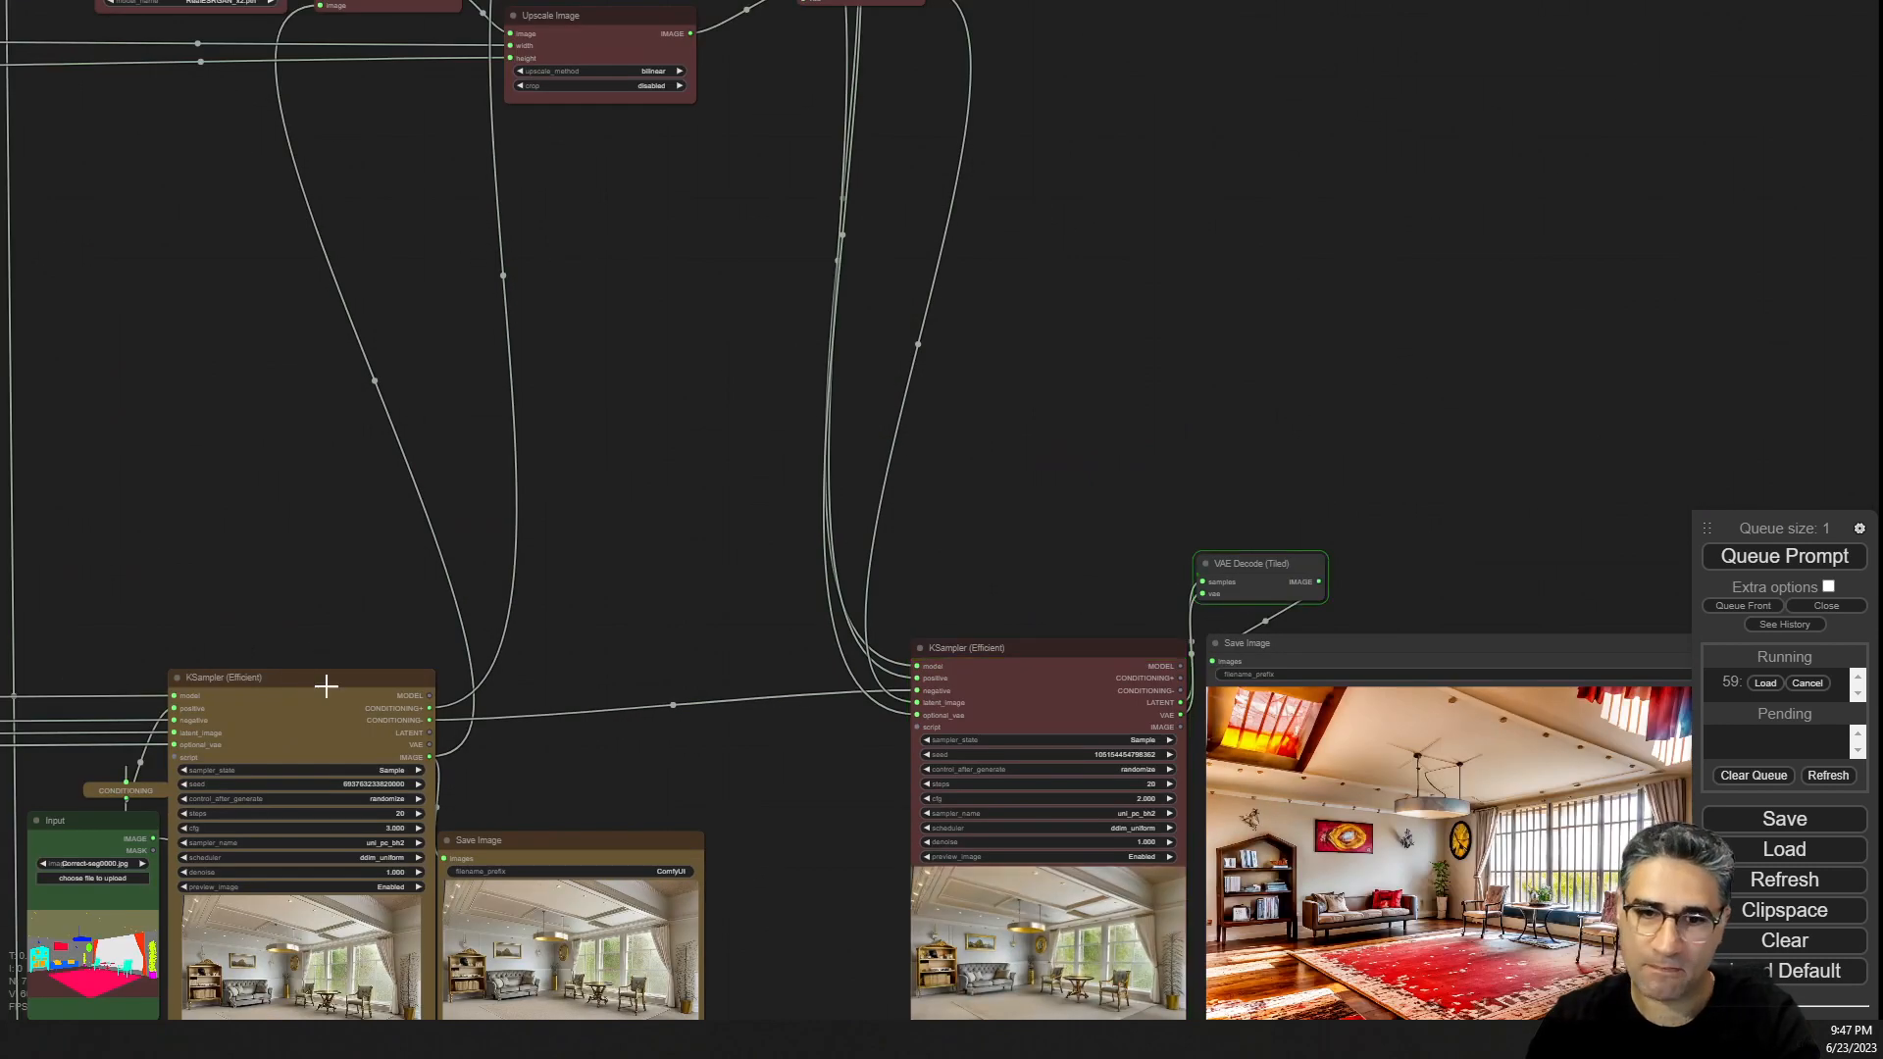
left_click_drag(410, 188, 488, 622)
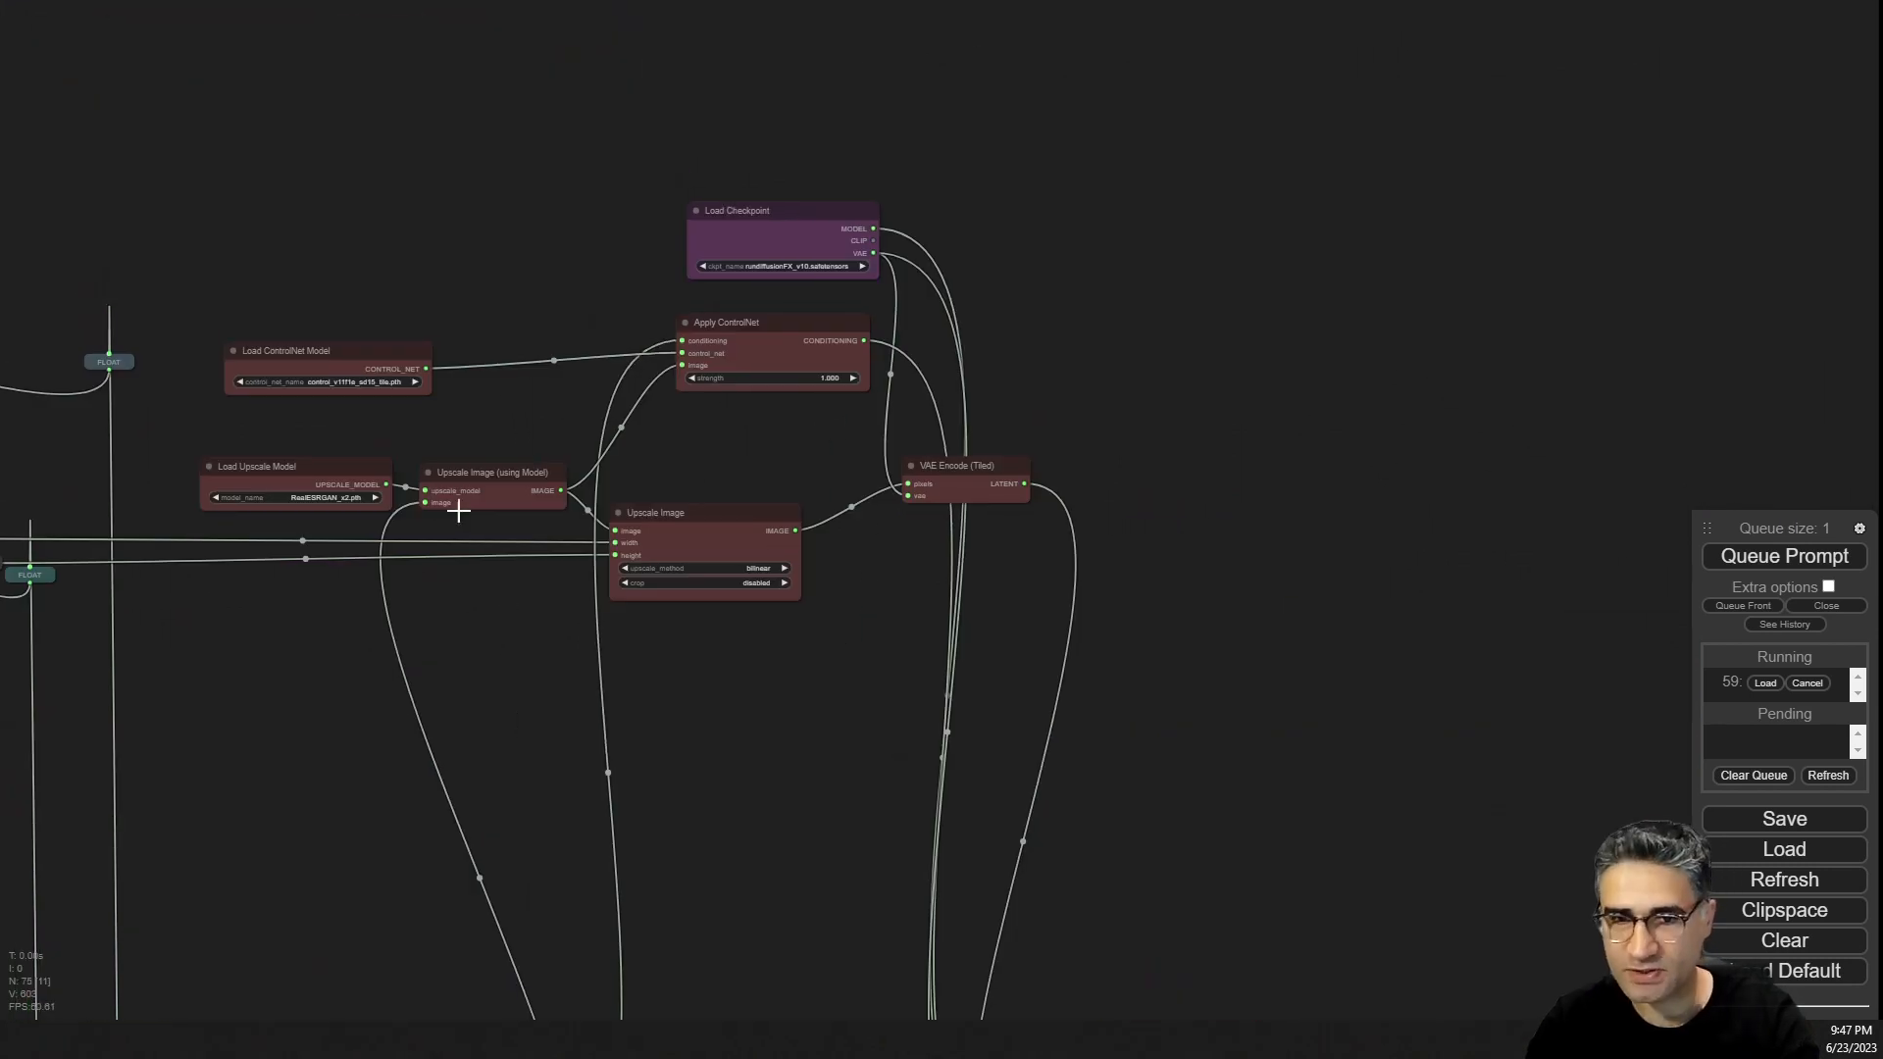
scroll(454, 504, "up", 15)
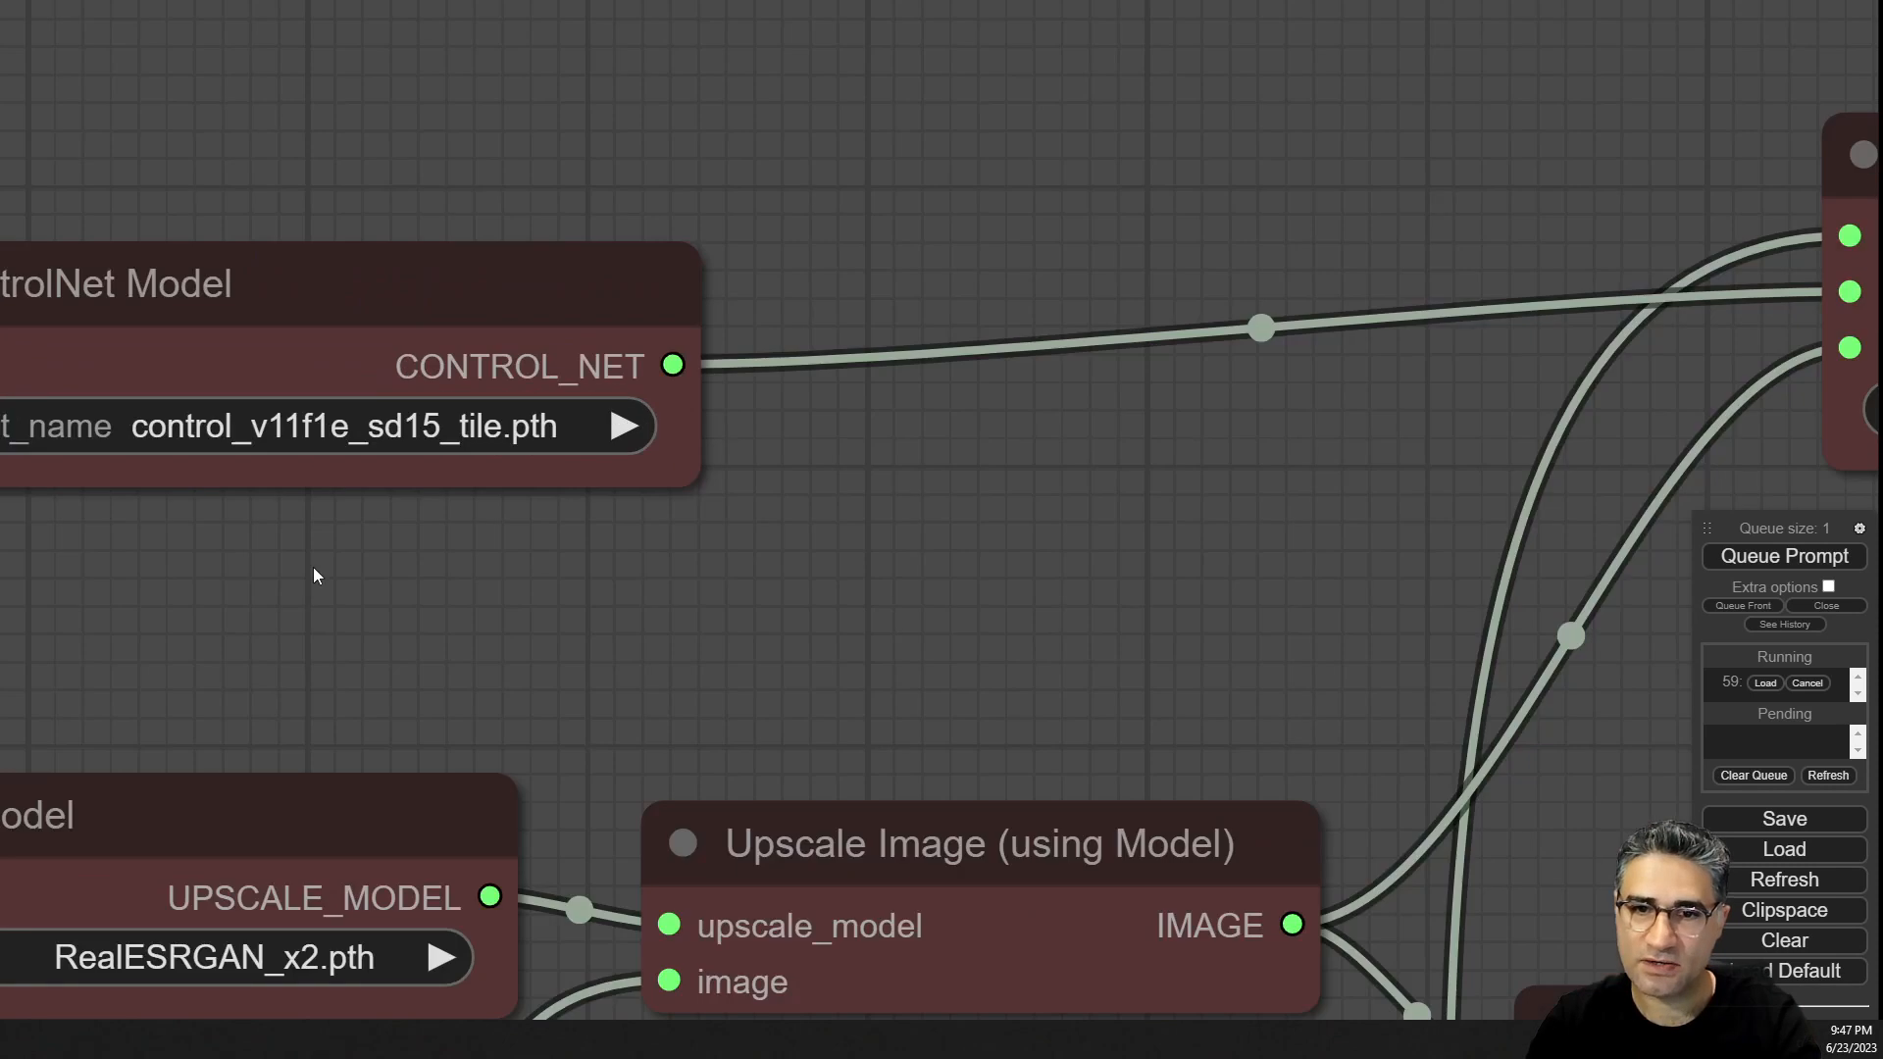
left_click_drag(314, 576, 596, 532)
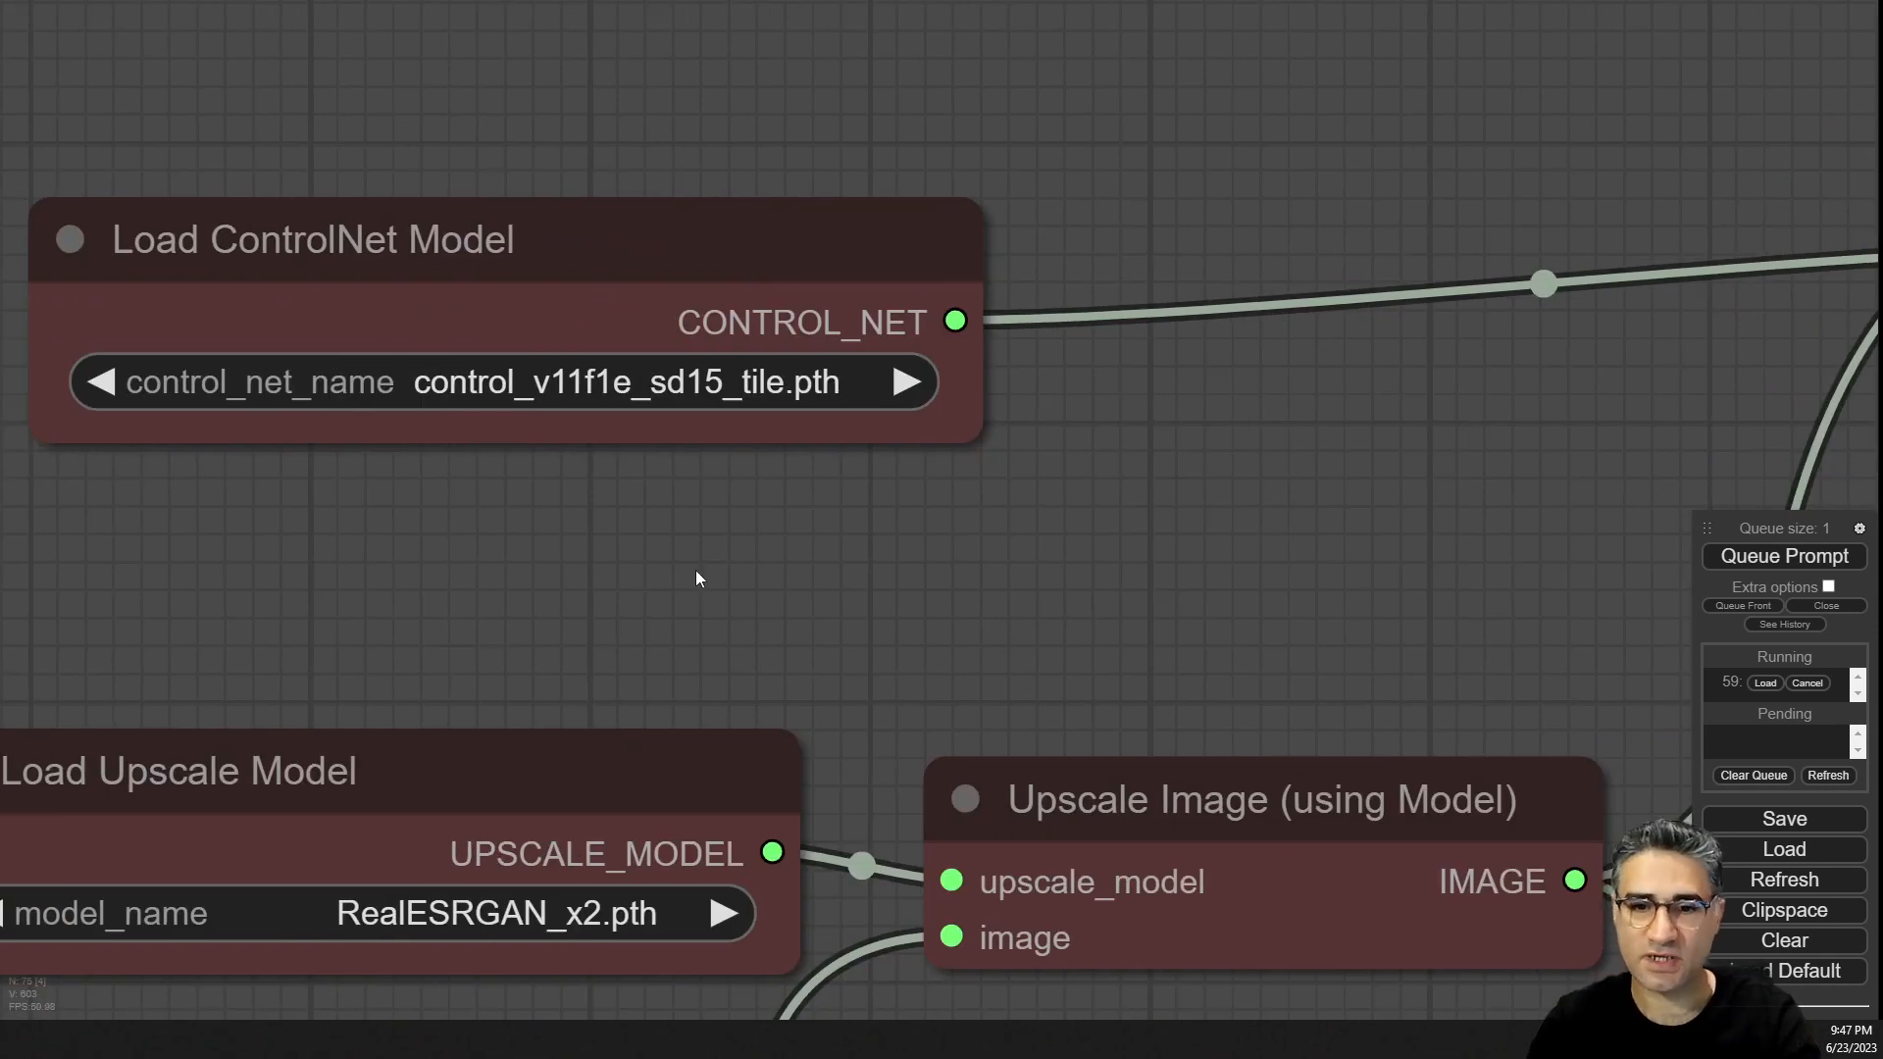
Examine the tile ControlNet and RealESRGAN upscale model, then view the final upscaled render.
scroll(695, 569, "down", 5)
left_click_drag(675, 591, 939, 317)
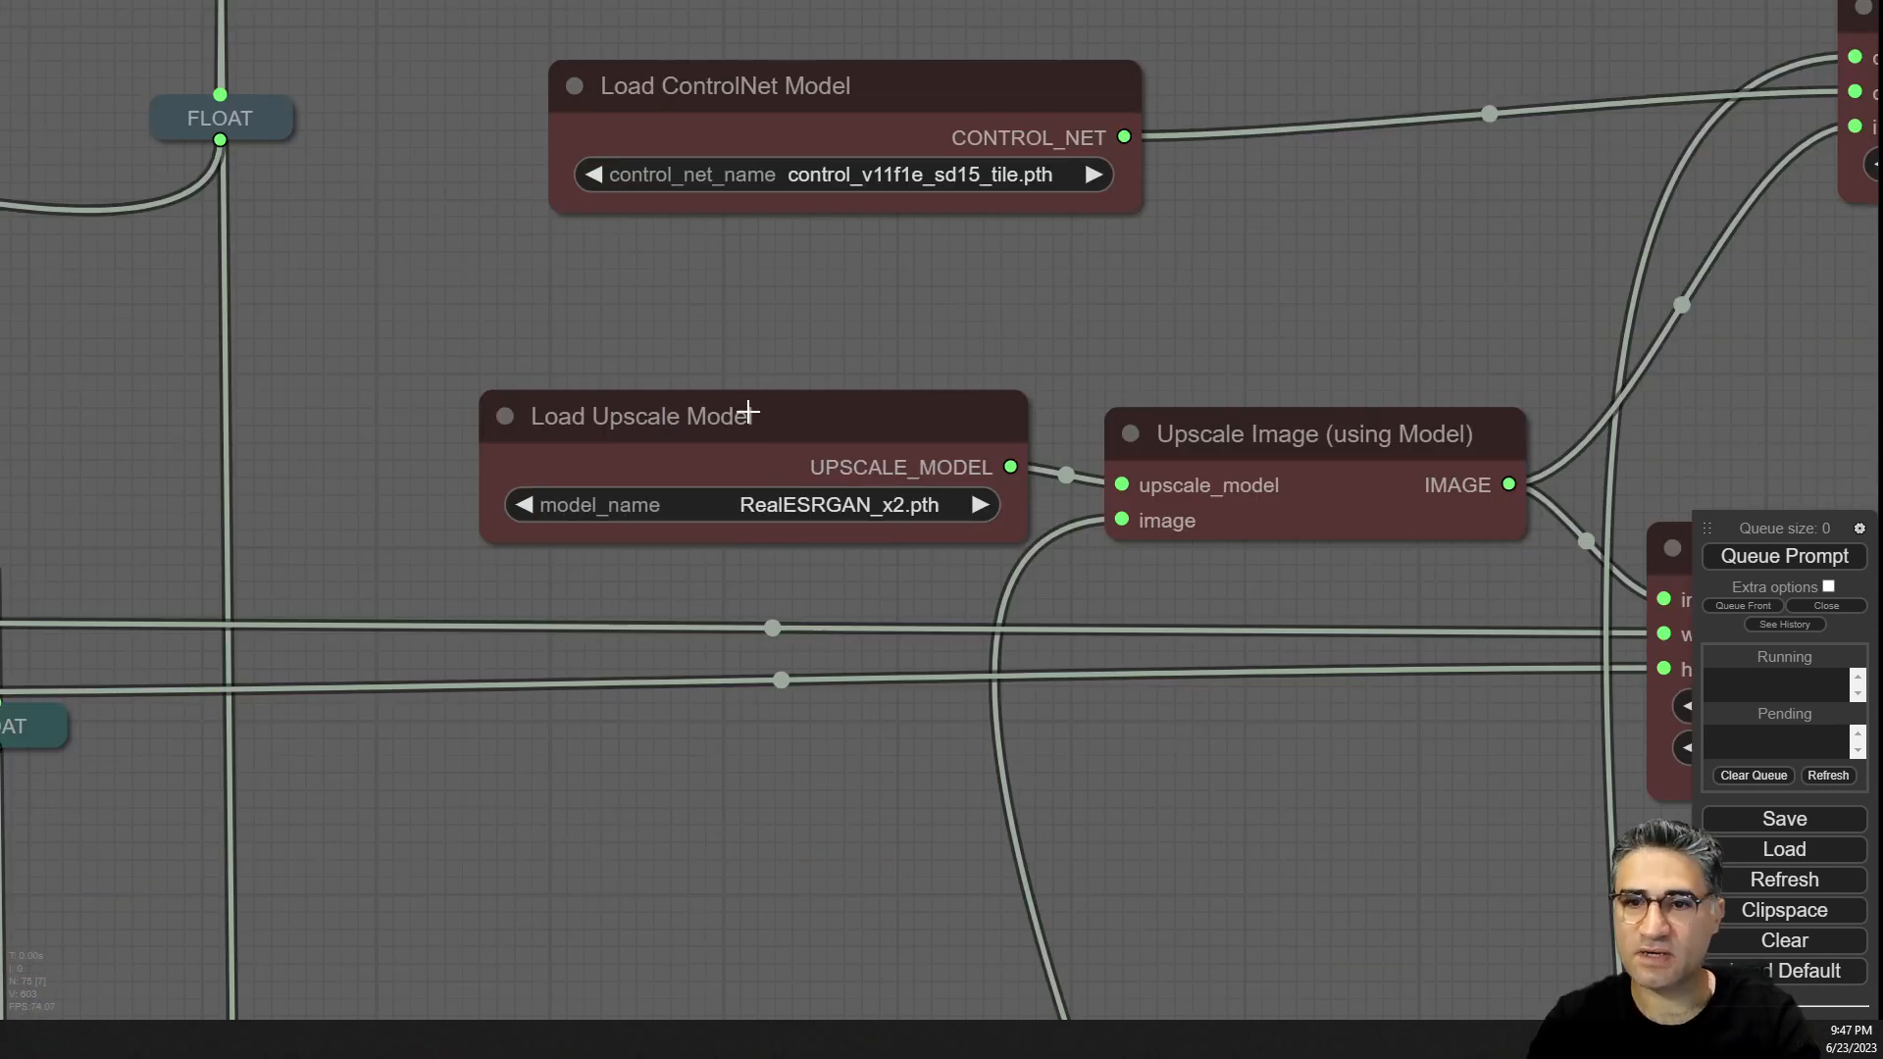
scroll(520, 343, "down", 6)
left_click_drag(1026, 343, 407, 299)
left_click_drag(849, 628, 721, 173)
left_click_drag(854, 794, 534, 120)
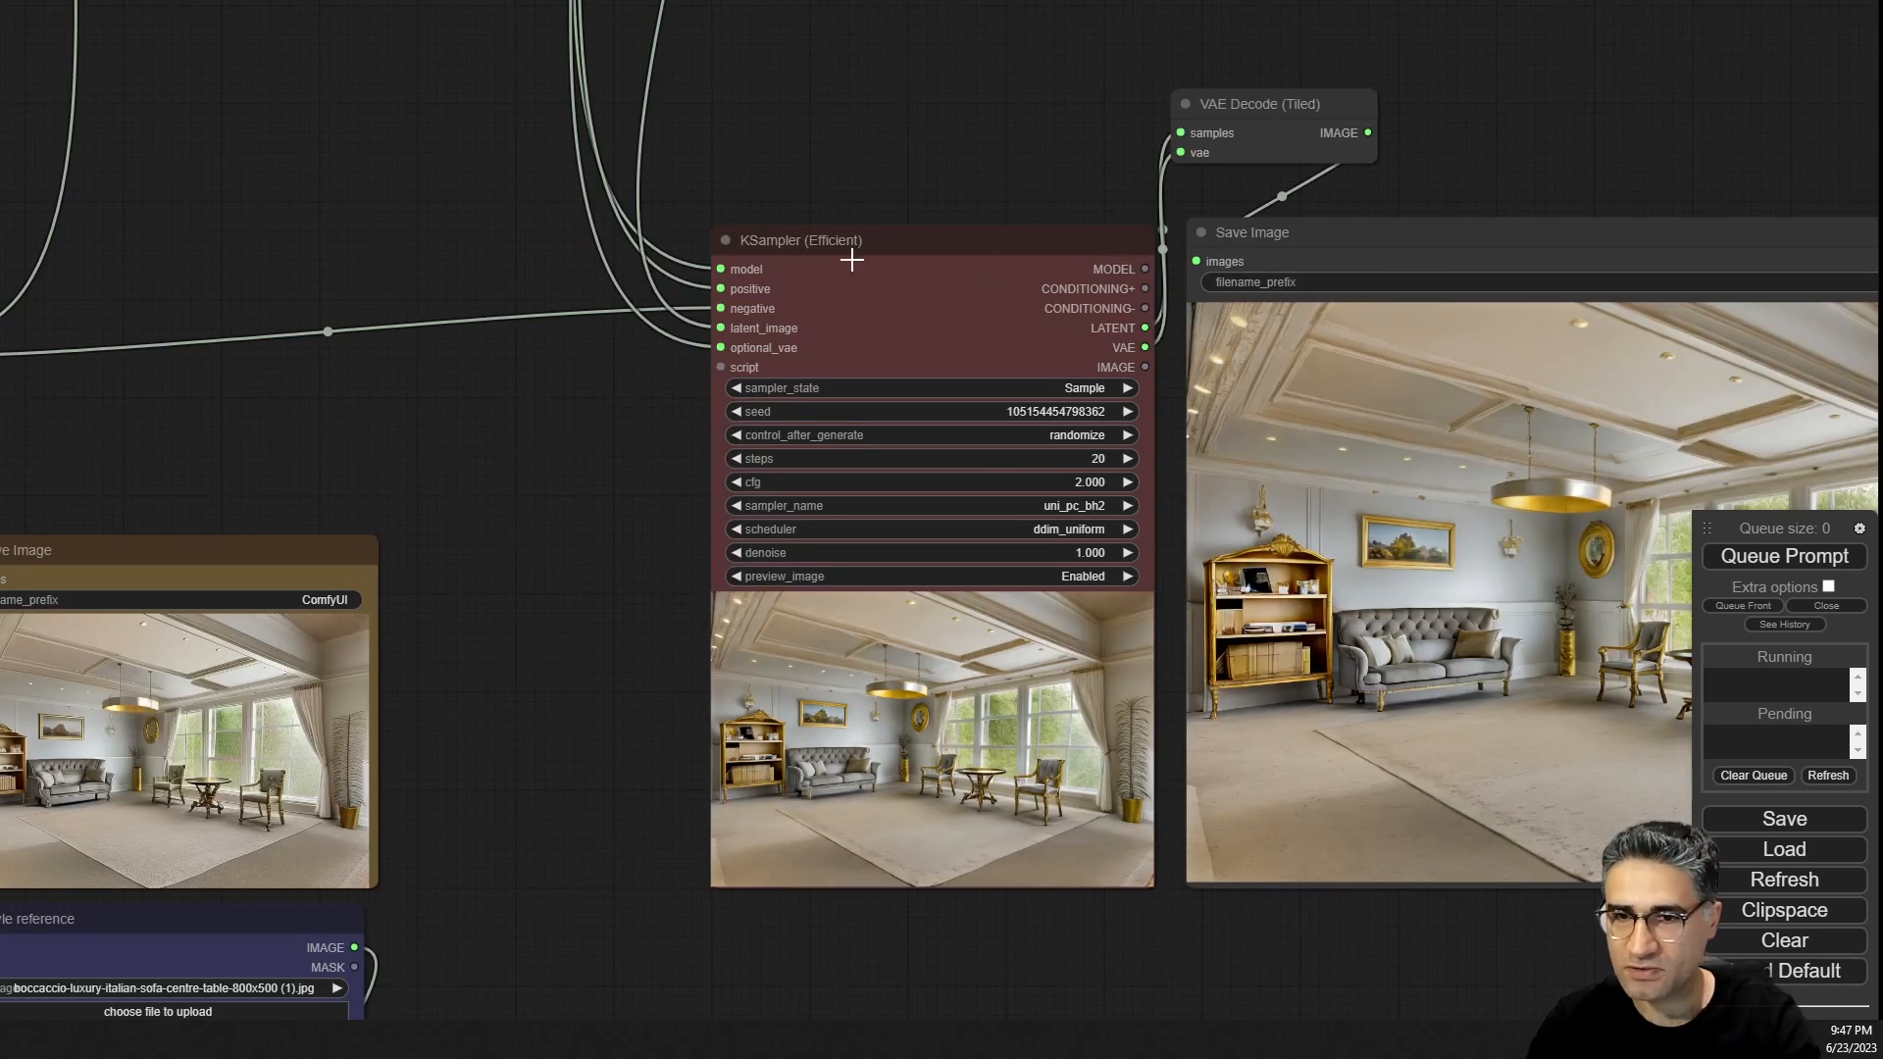
left_click_drag(593, 706, 269, 591)
scroll(726, 735, "up", 5)
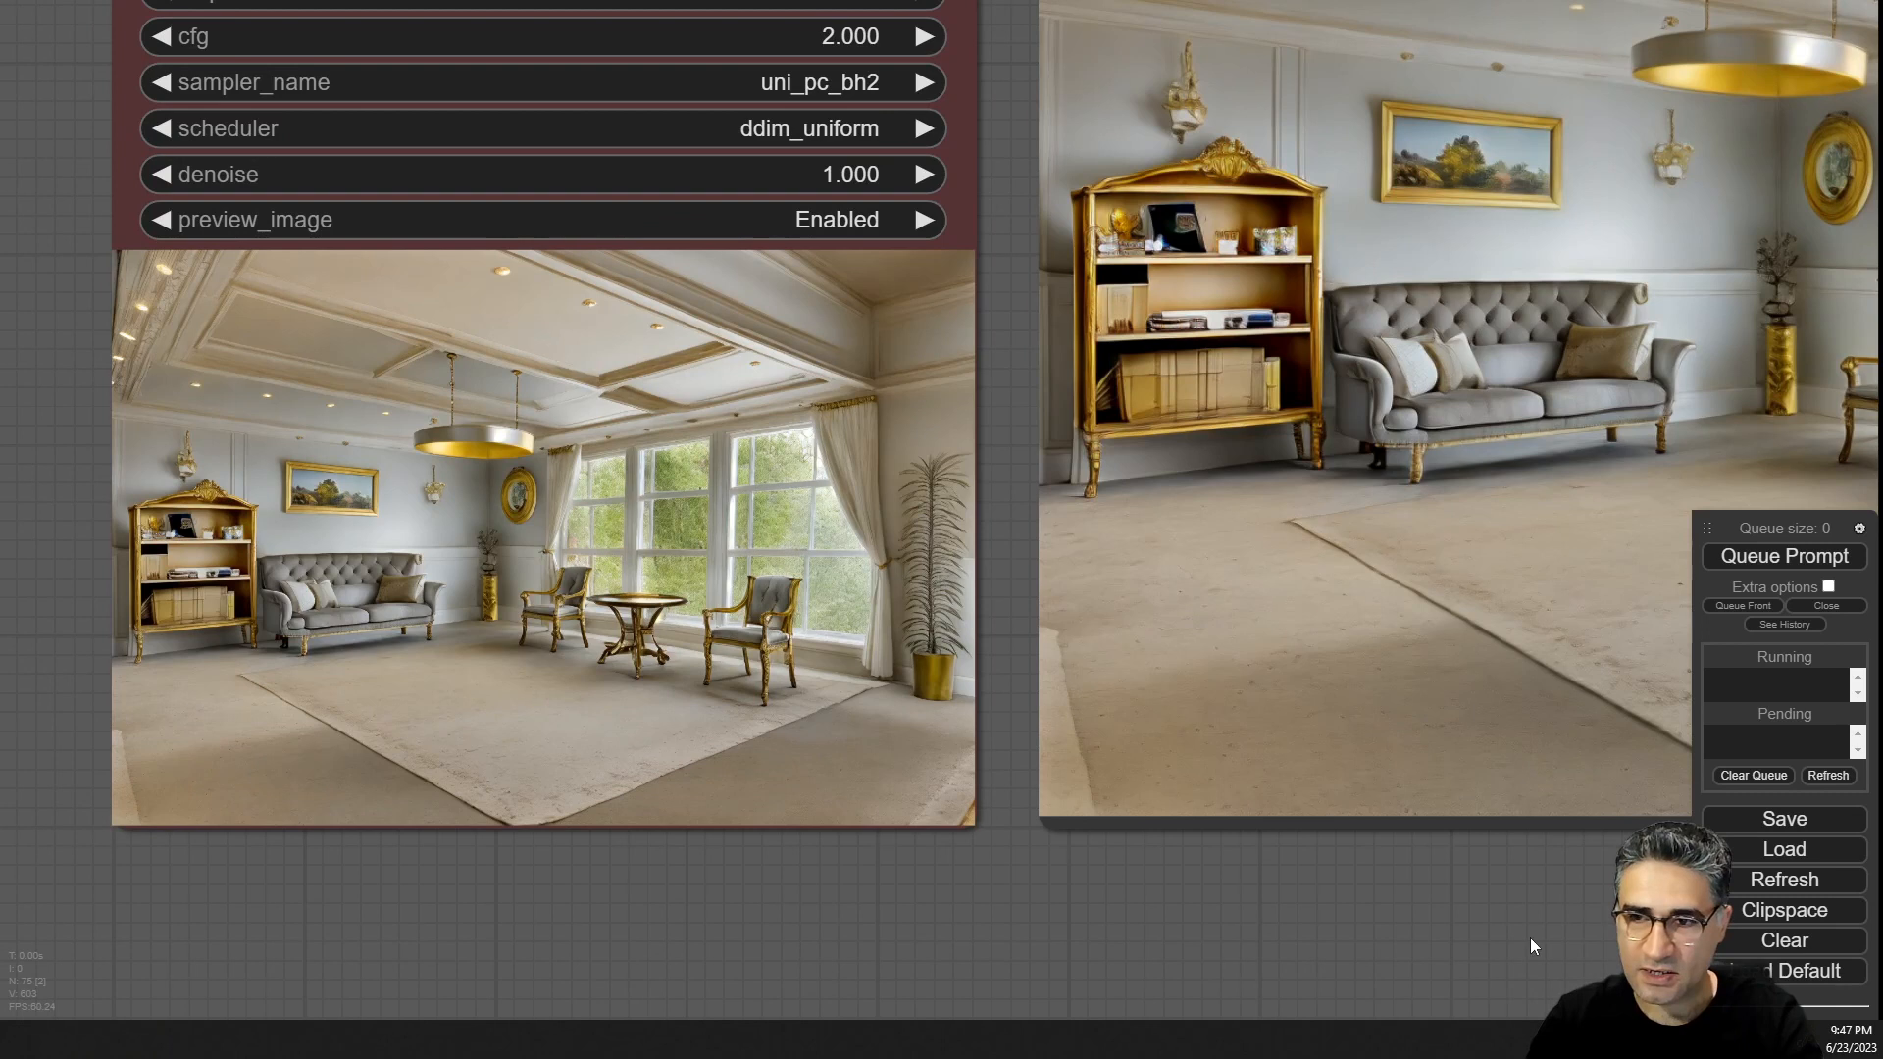
Pan and zoom across the final upscaled render to inspect its details.
left_click_drag(1531, 934, 655, 951)
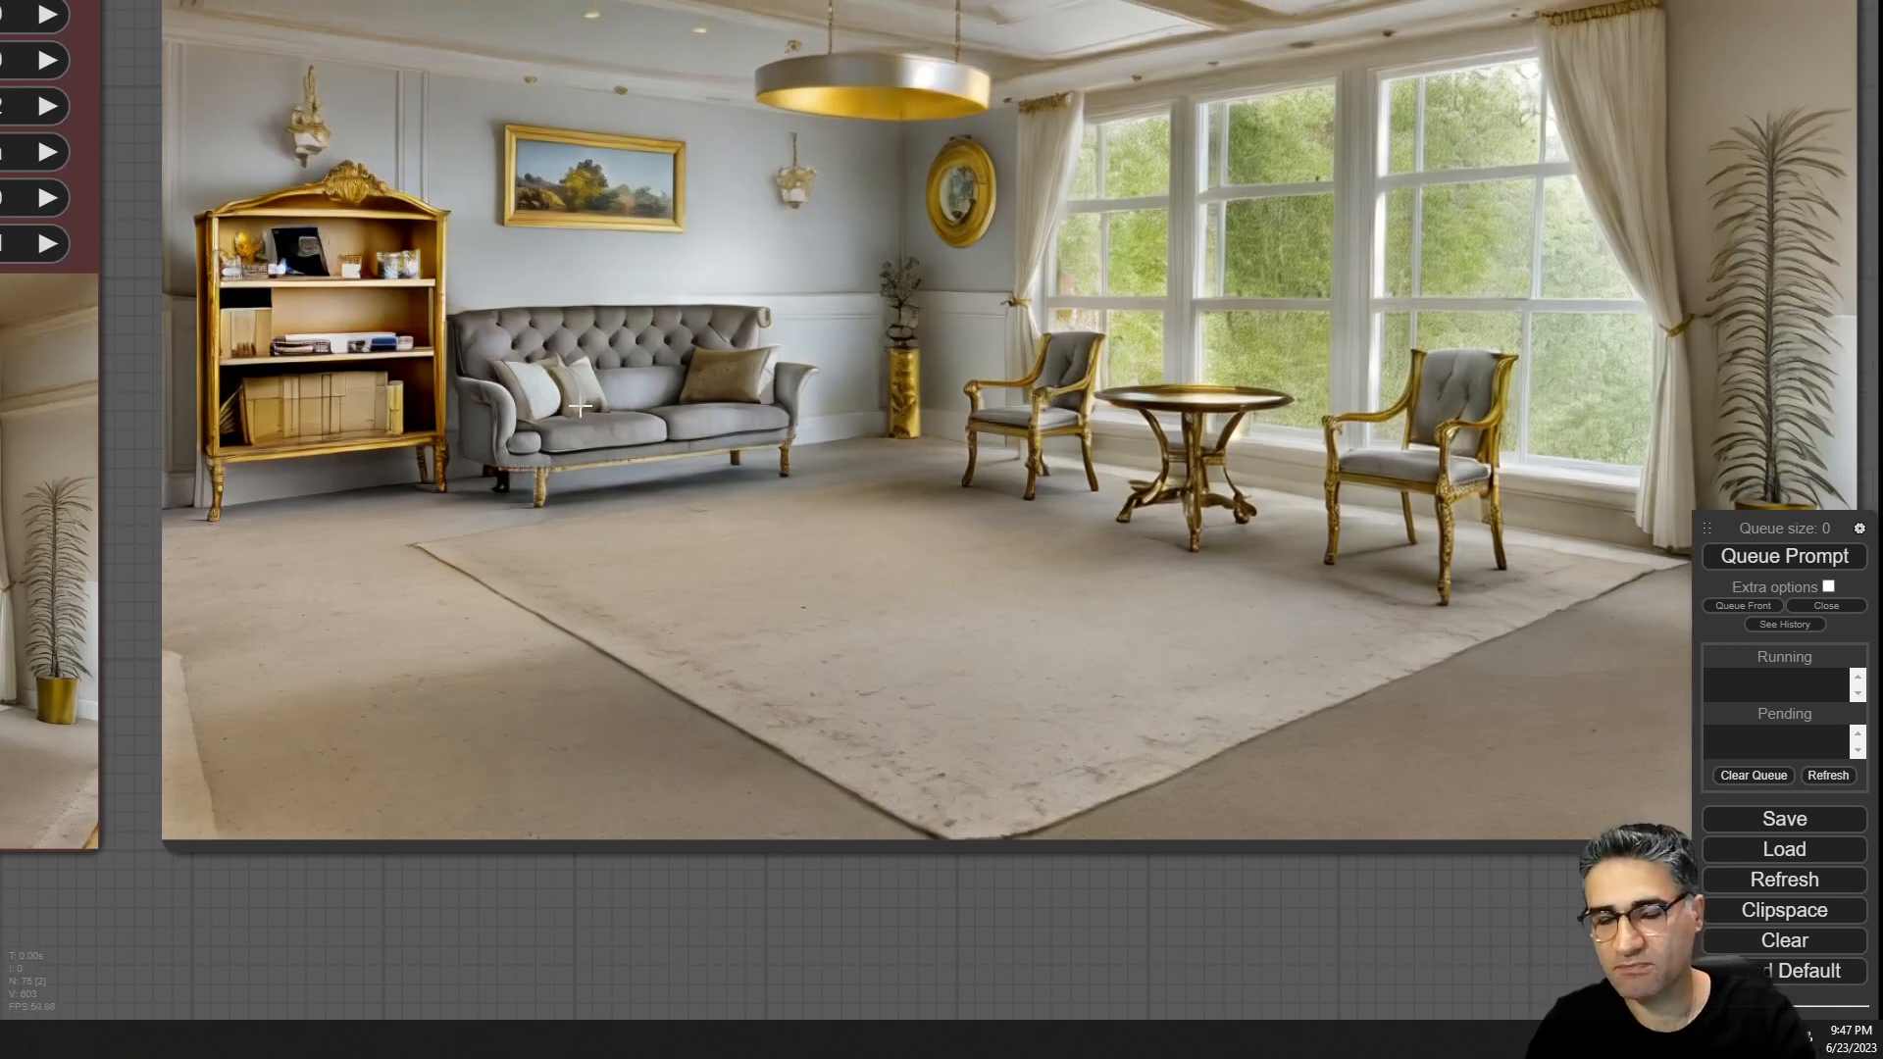
scroll(569, 407, "down", 4)
scroll(1128, 393, "up", 4)
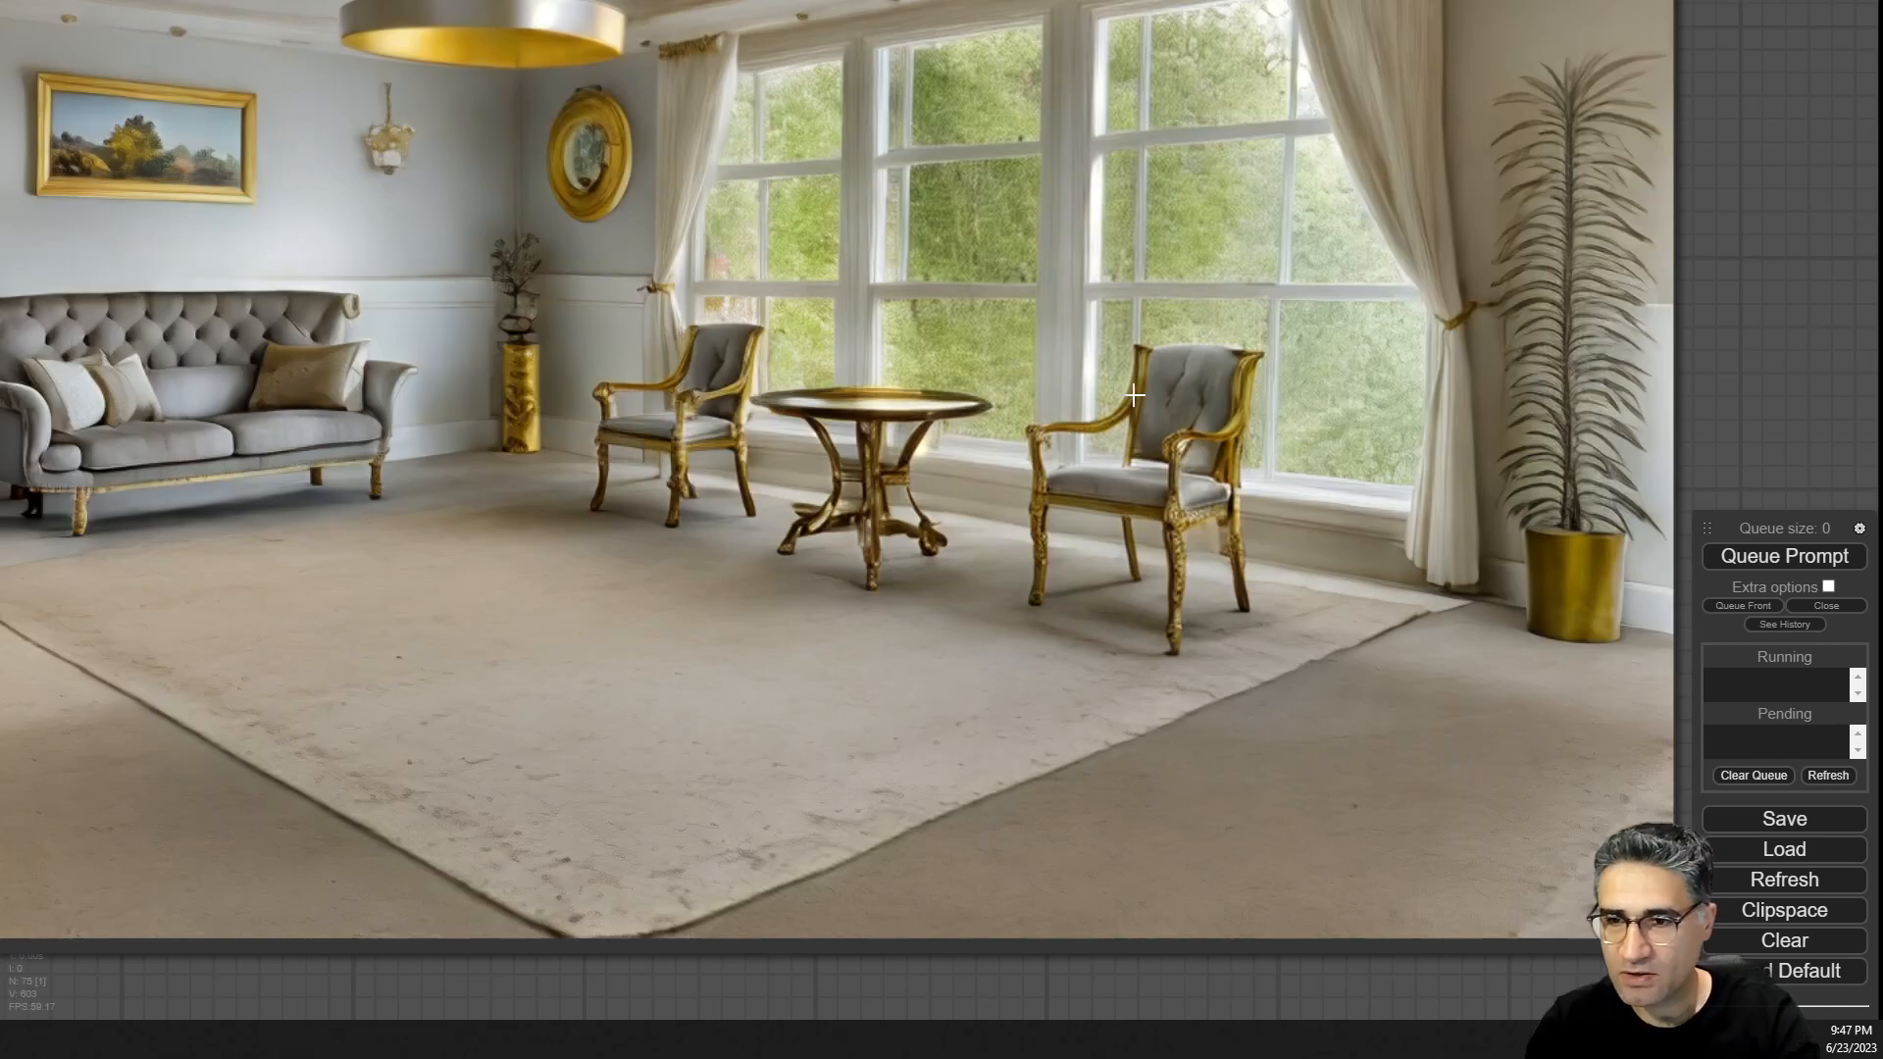
scroll(1096, 479, "down", 4)
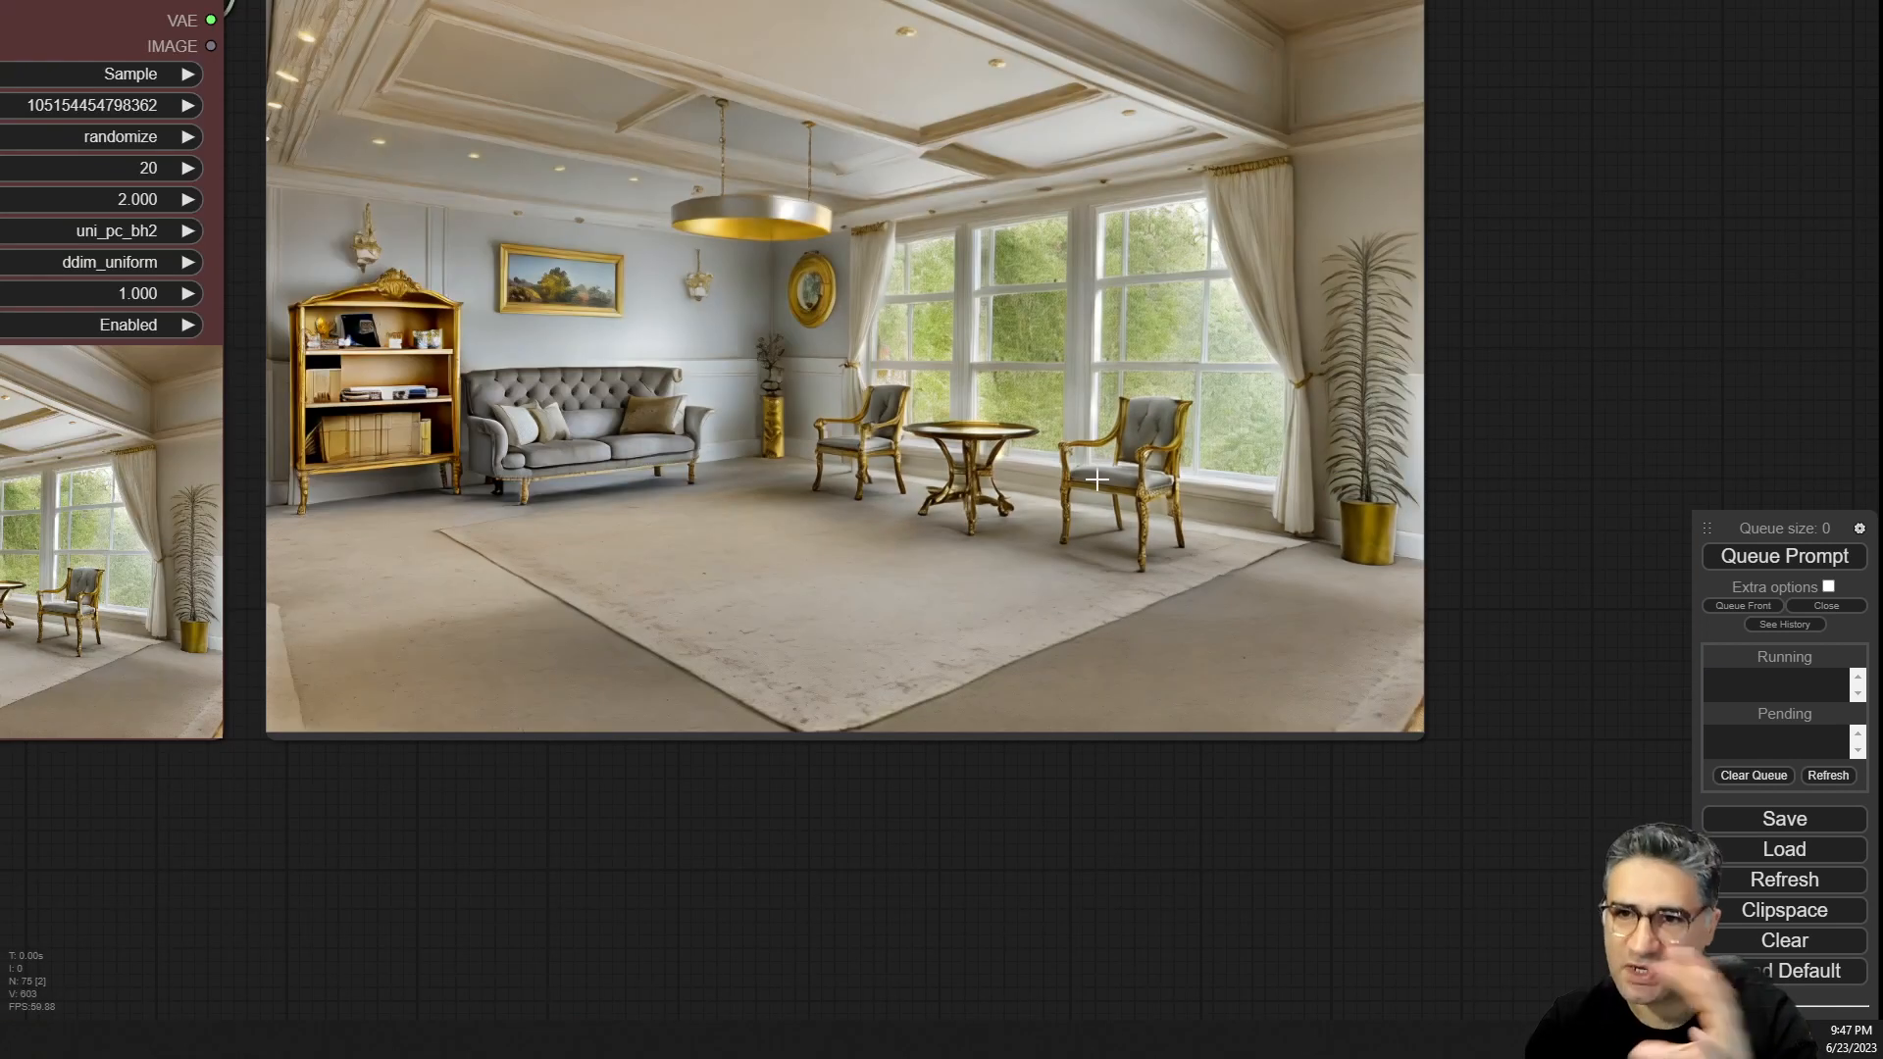
scroll(1097, 479, "down", 1)
scroll(1097, 479, "down", 4)
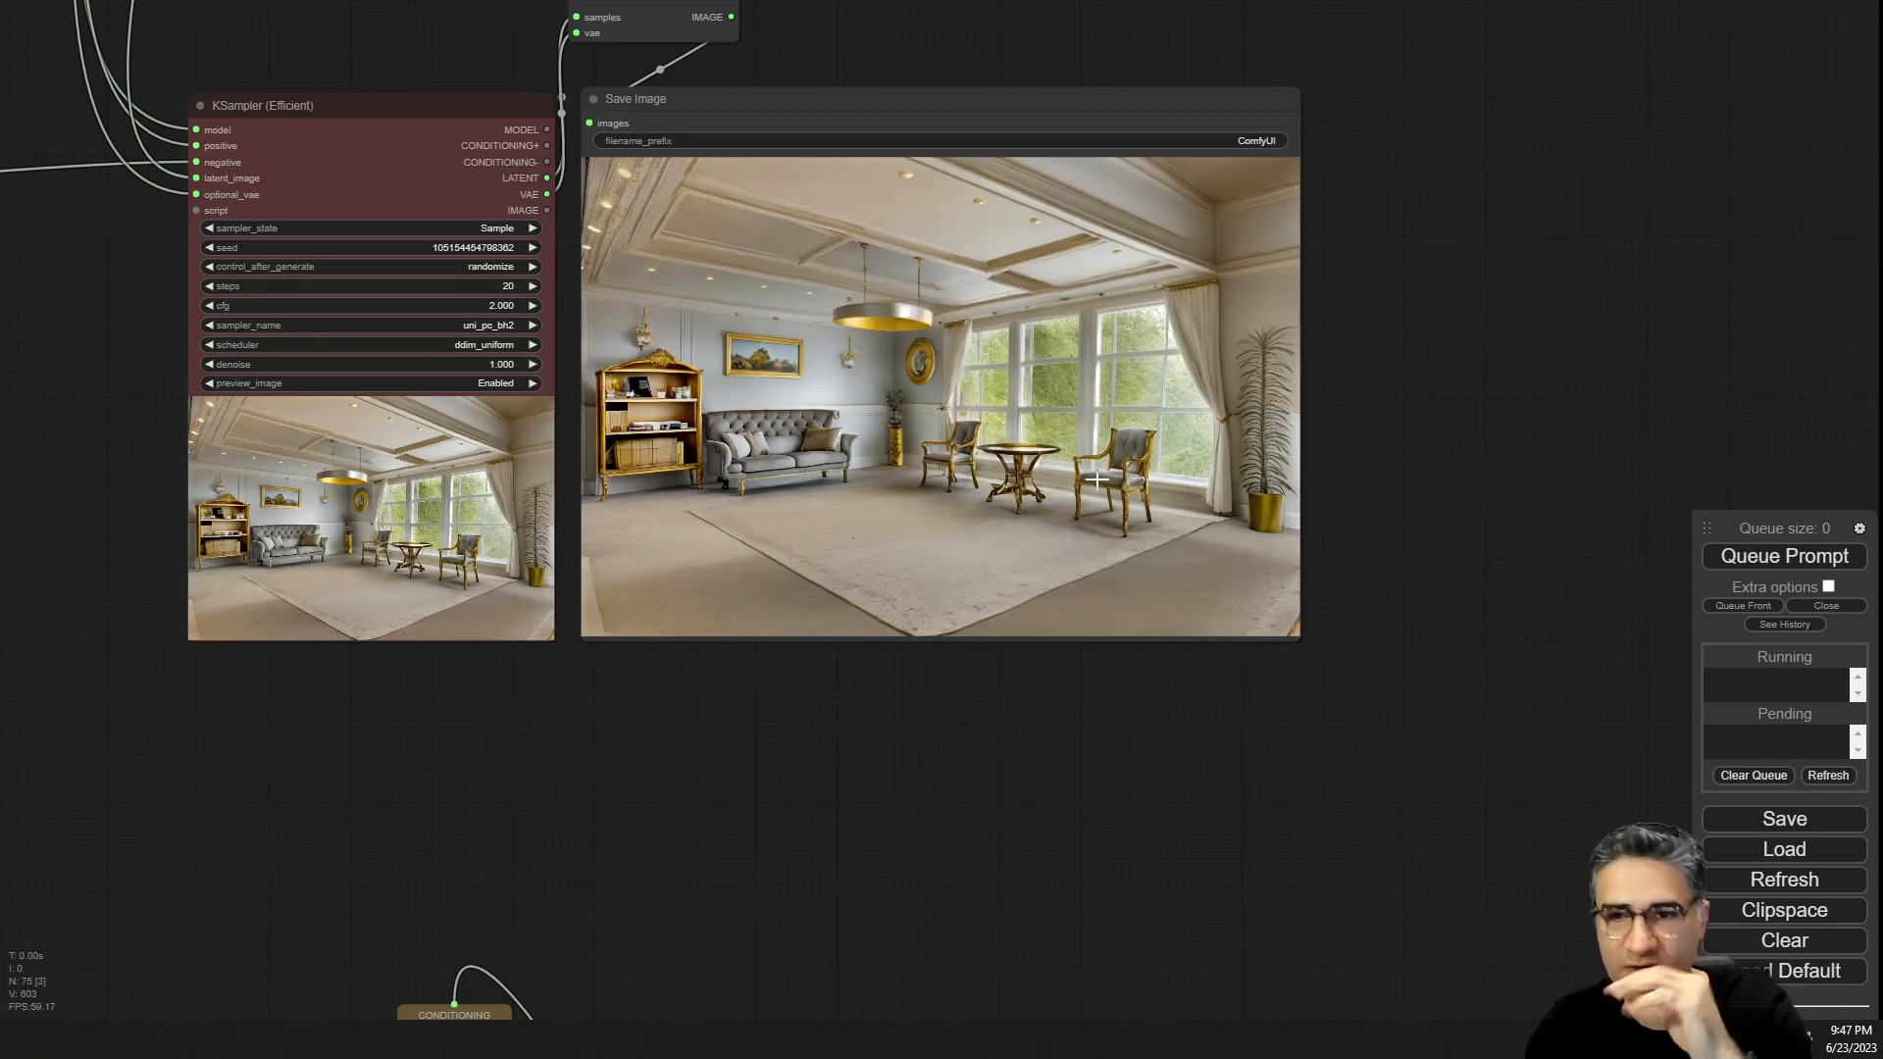
scroll(981, 537, "down", 4)
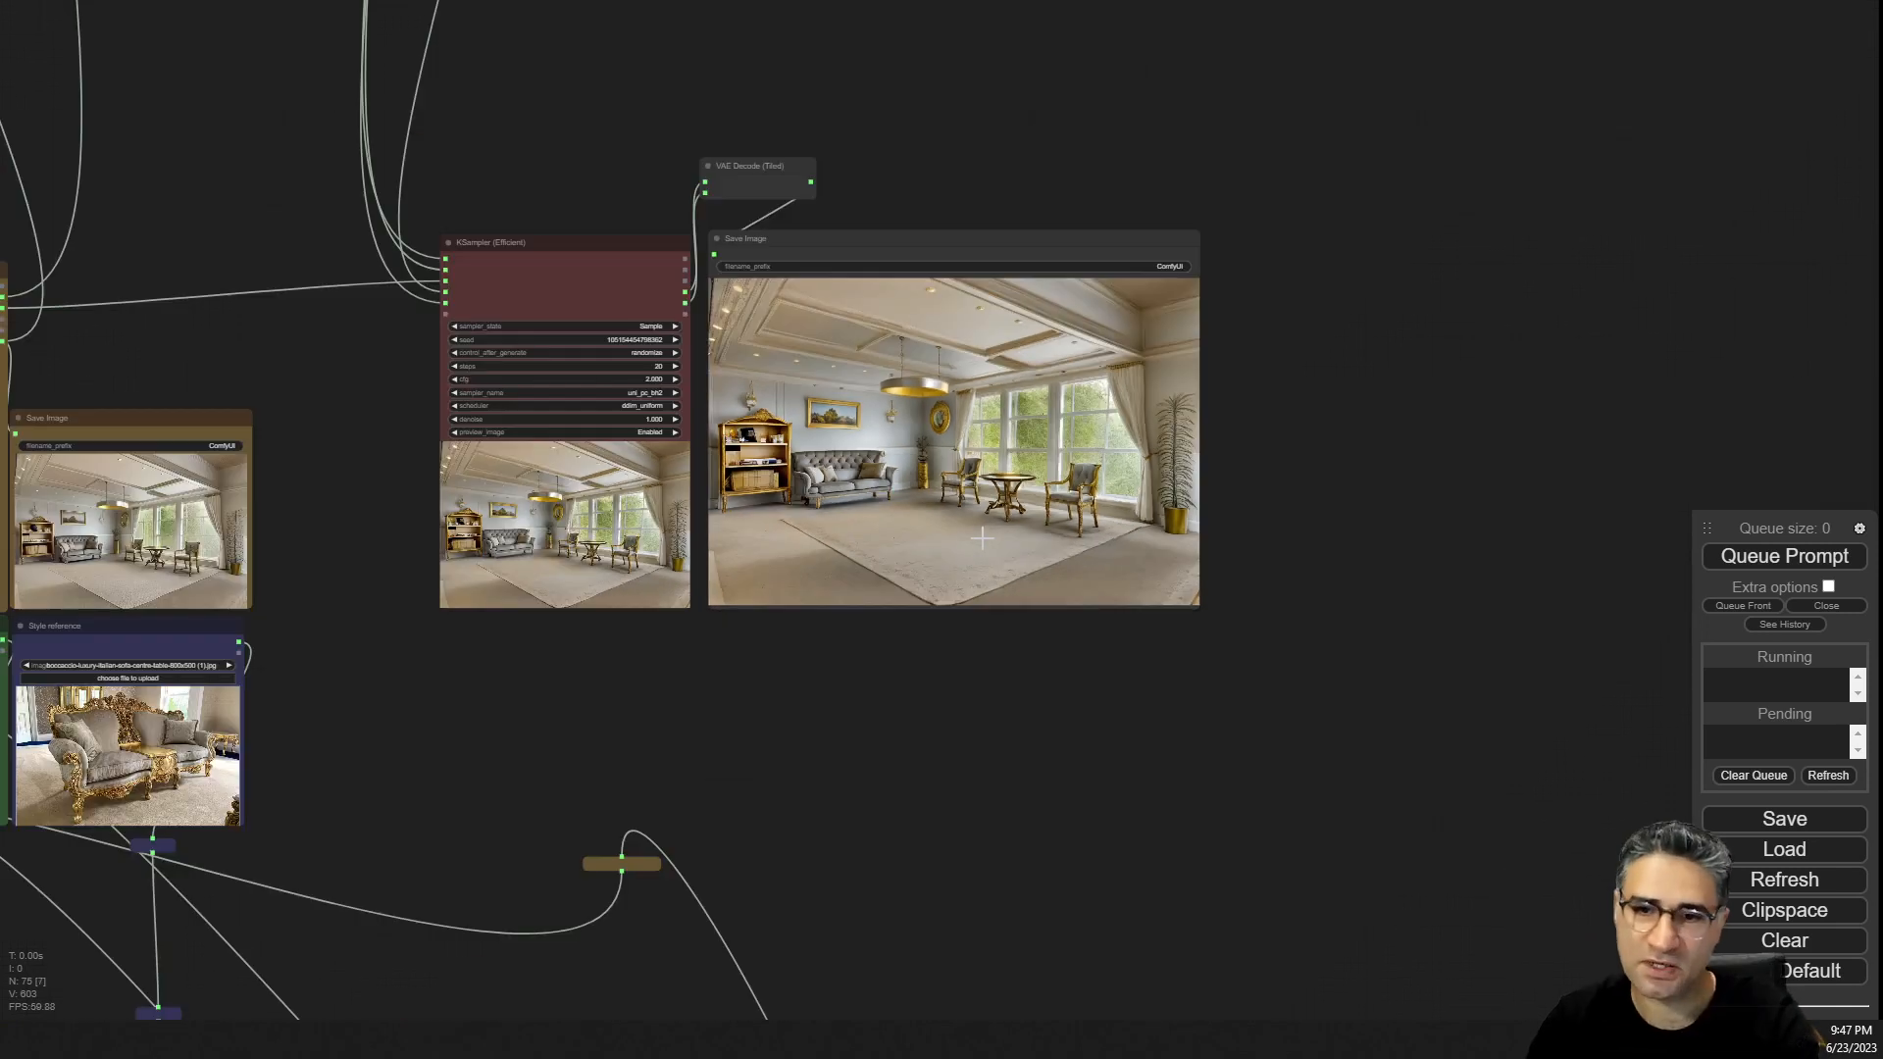
left_click_drag(491, 777, 1143, 719)
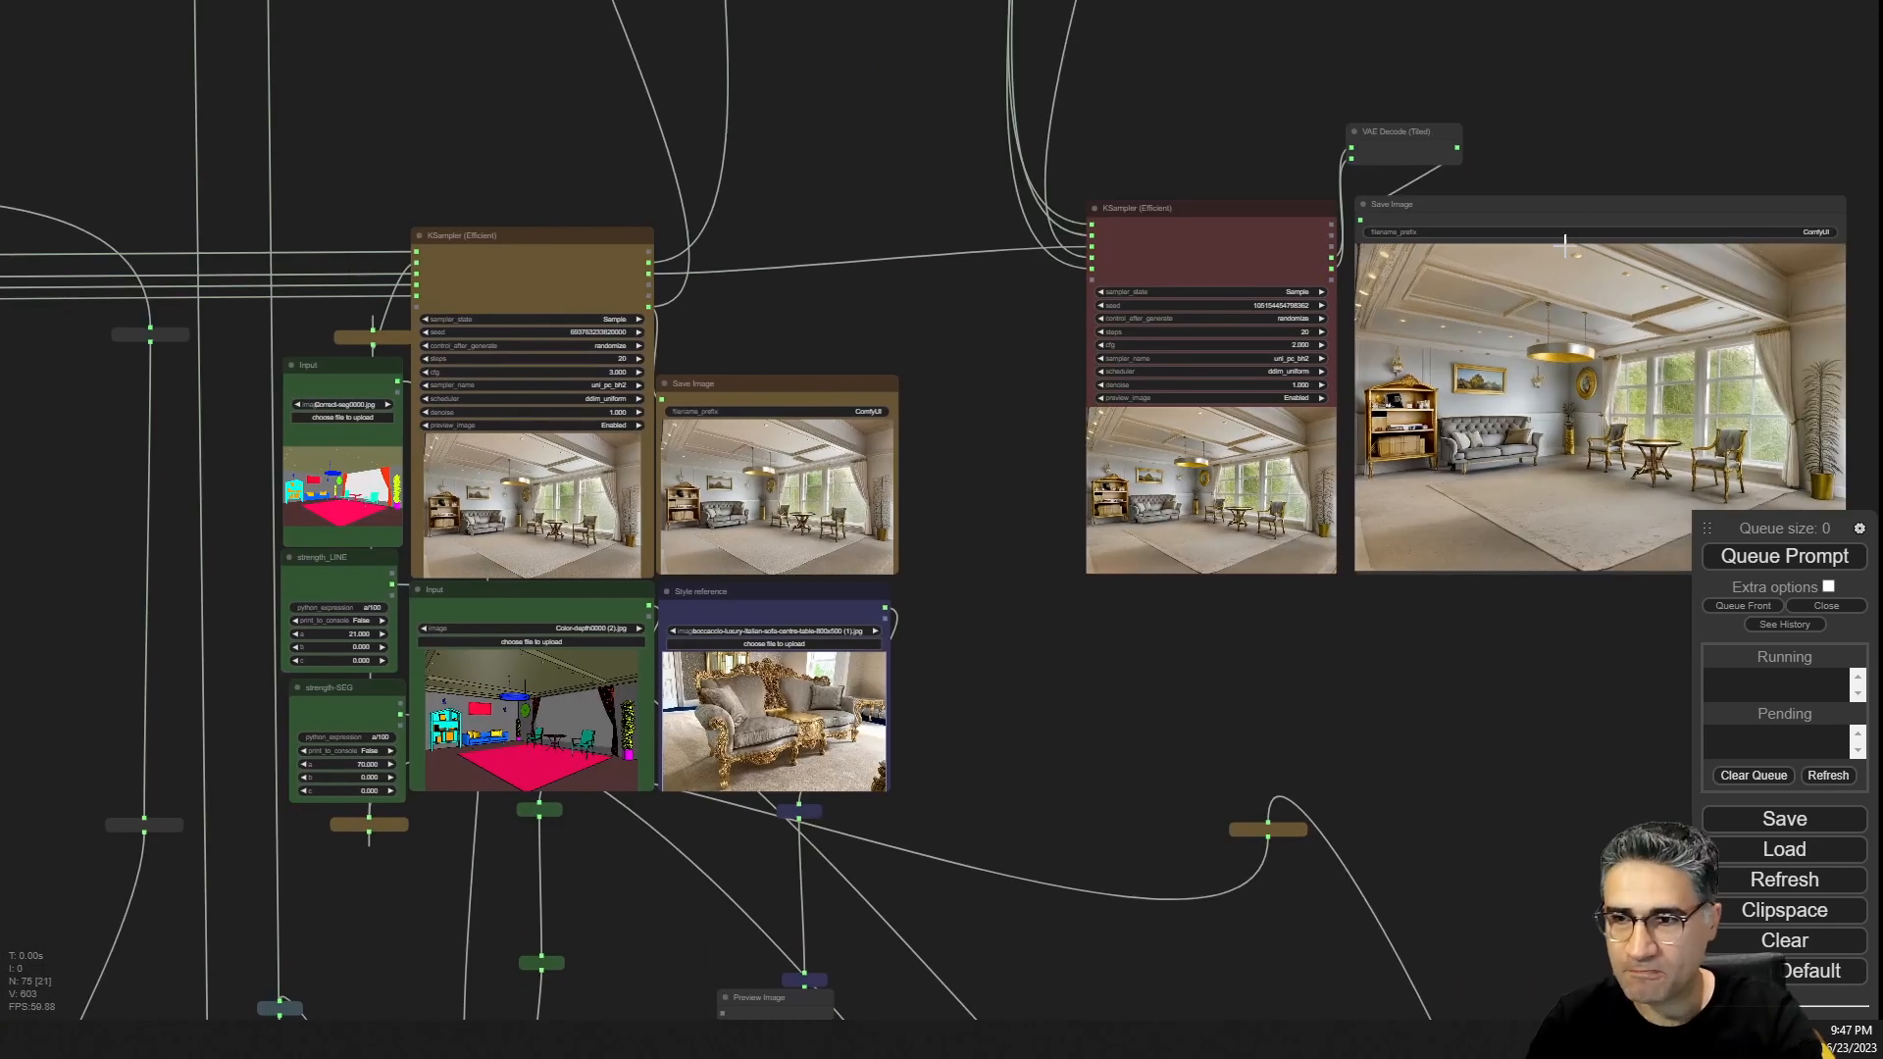
Zoom in on the first-pass render beside the style reference to examine its furniture and carpet detail.
scroll(844, 549, "up", 15)
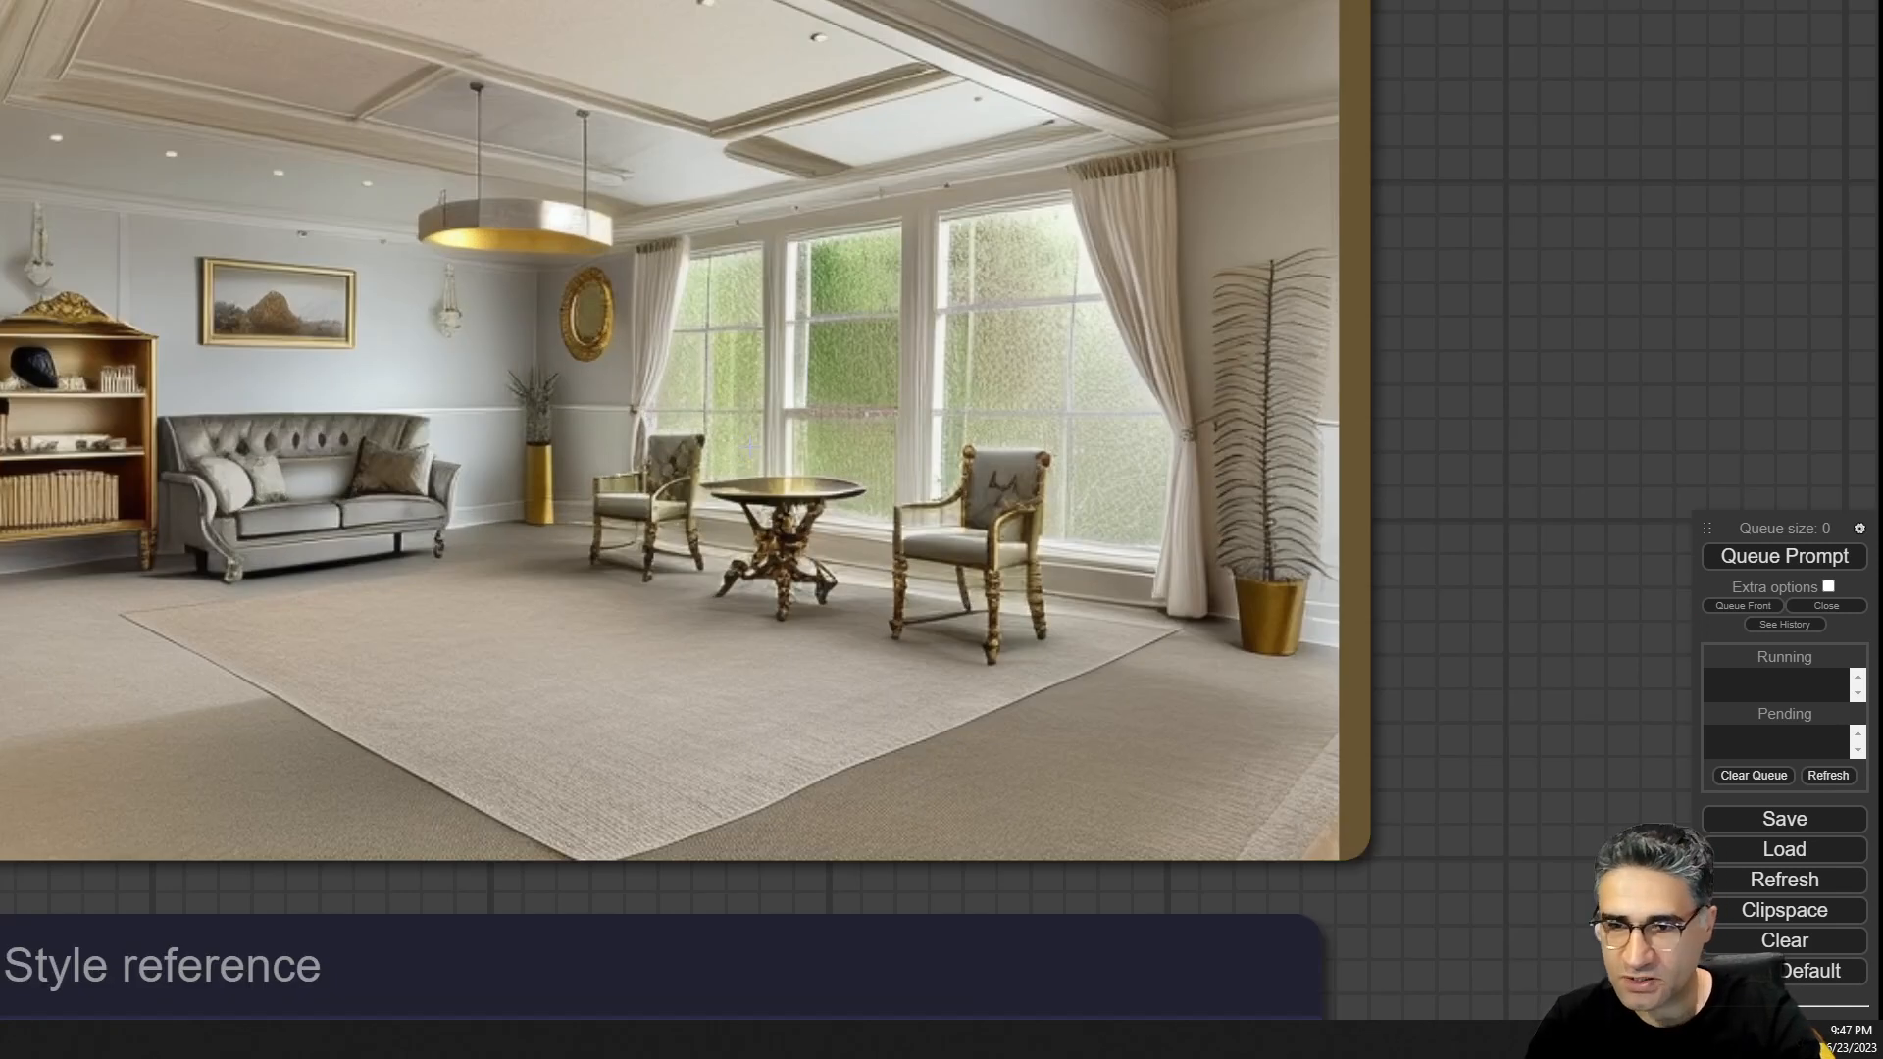
scroll(724, 448, "up", 7)
scroll(654, 554, "down", 8)
scroll(654, 554, "down", 2)
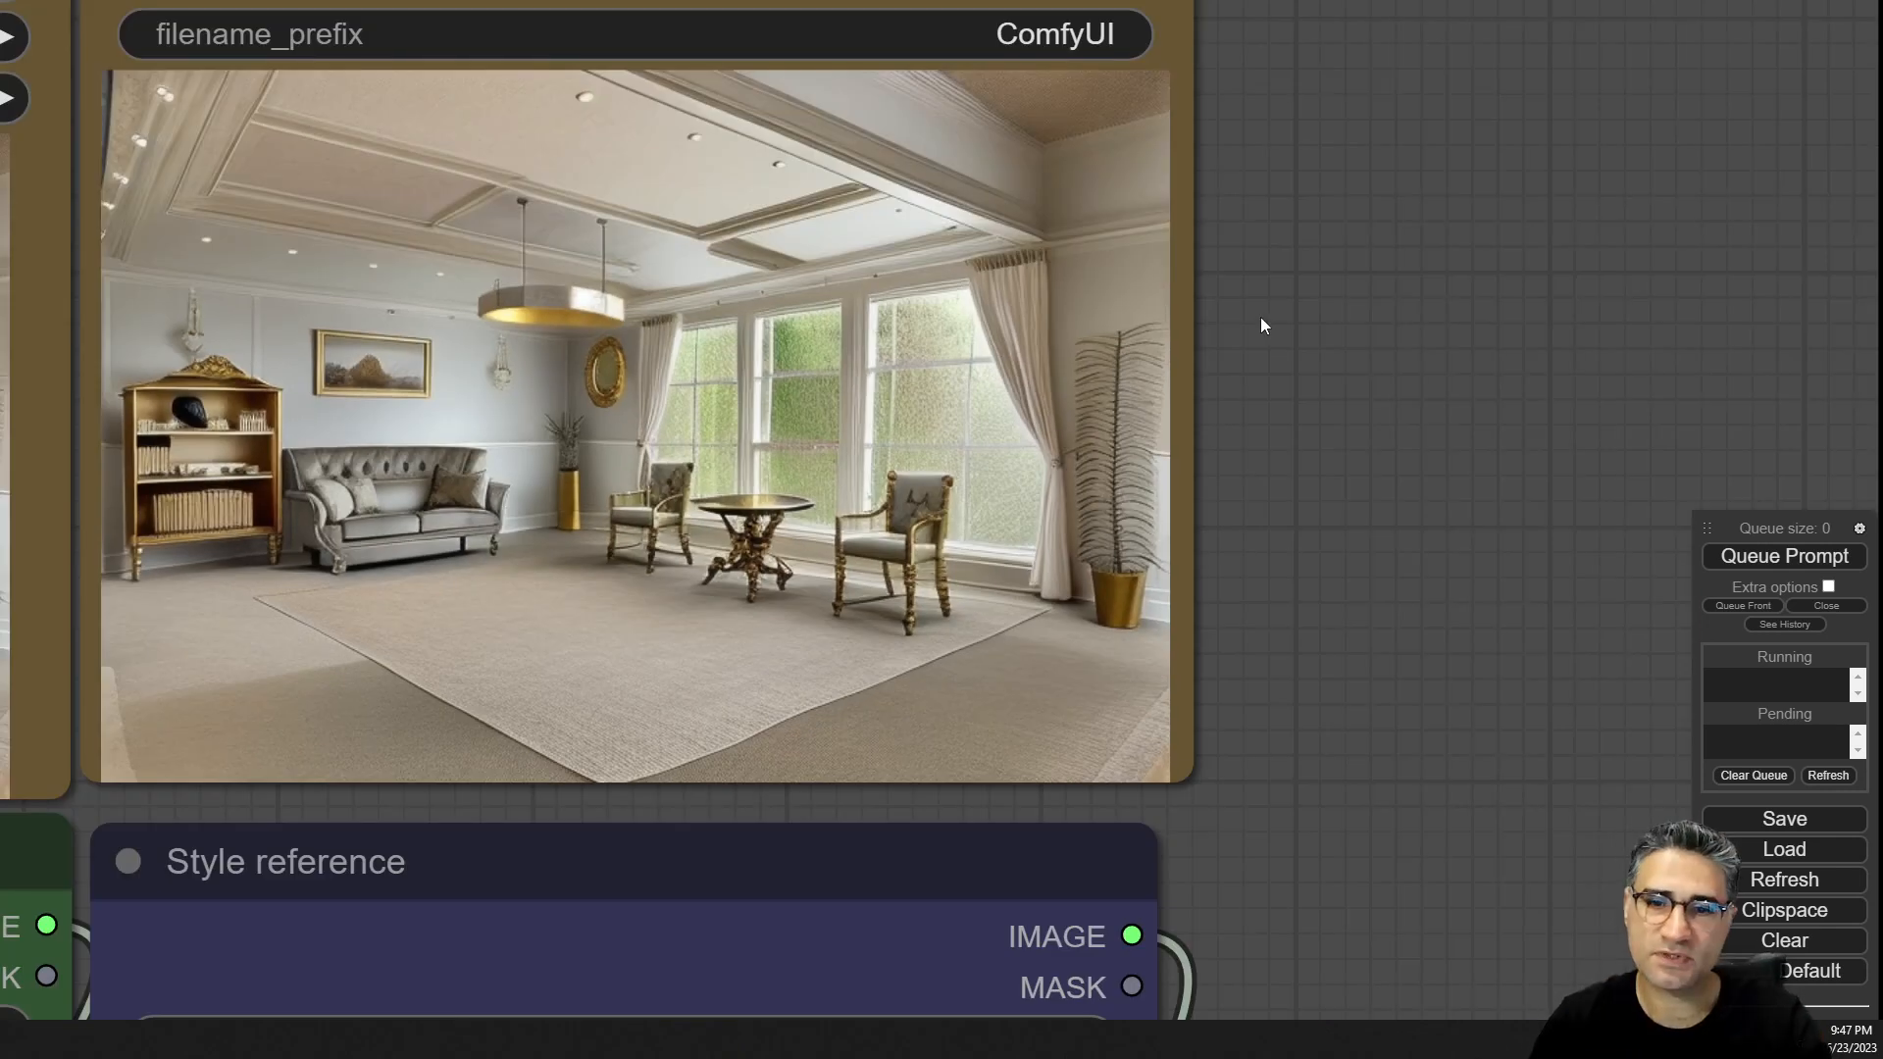
scroll(285, 537, "up", 6)
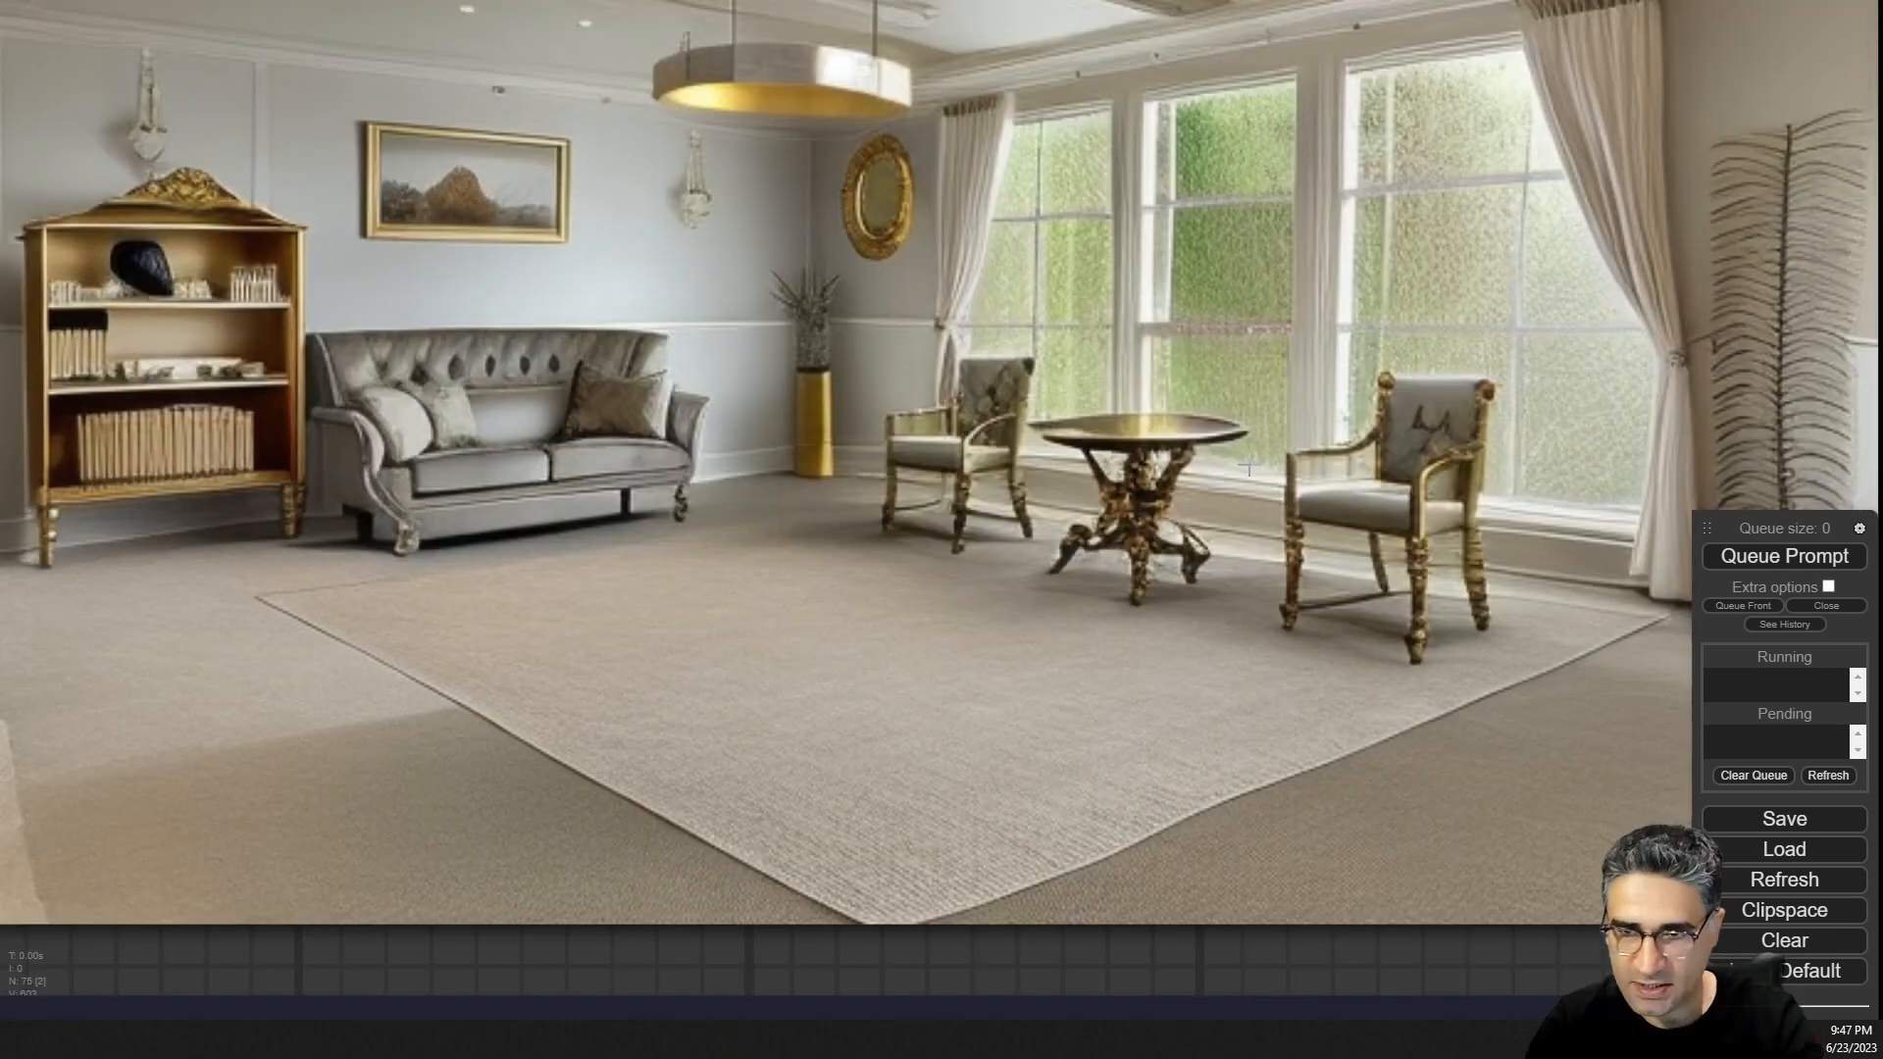
scroll(1344, 471, "up", 3)
scroll(1360, 463, "down", 3)
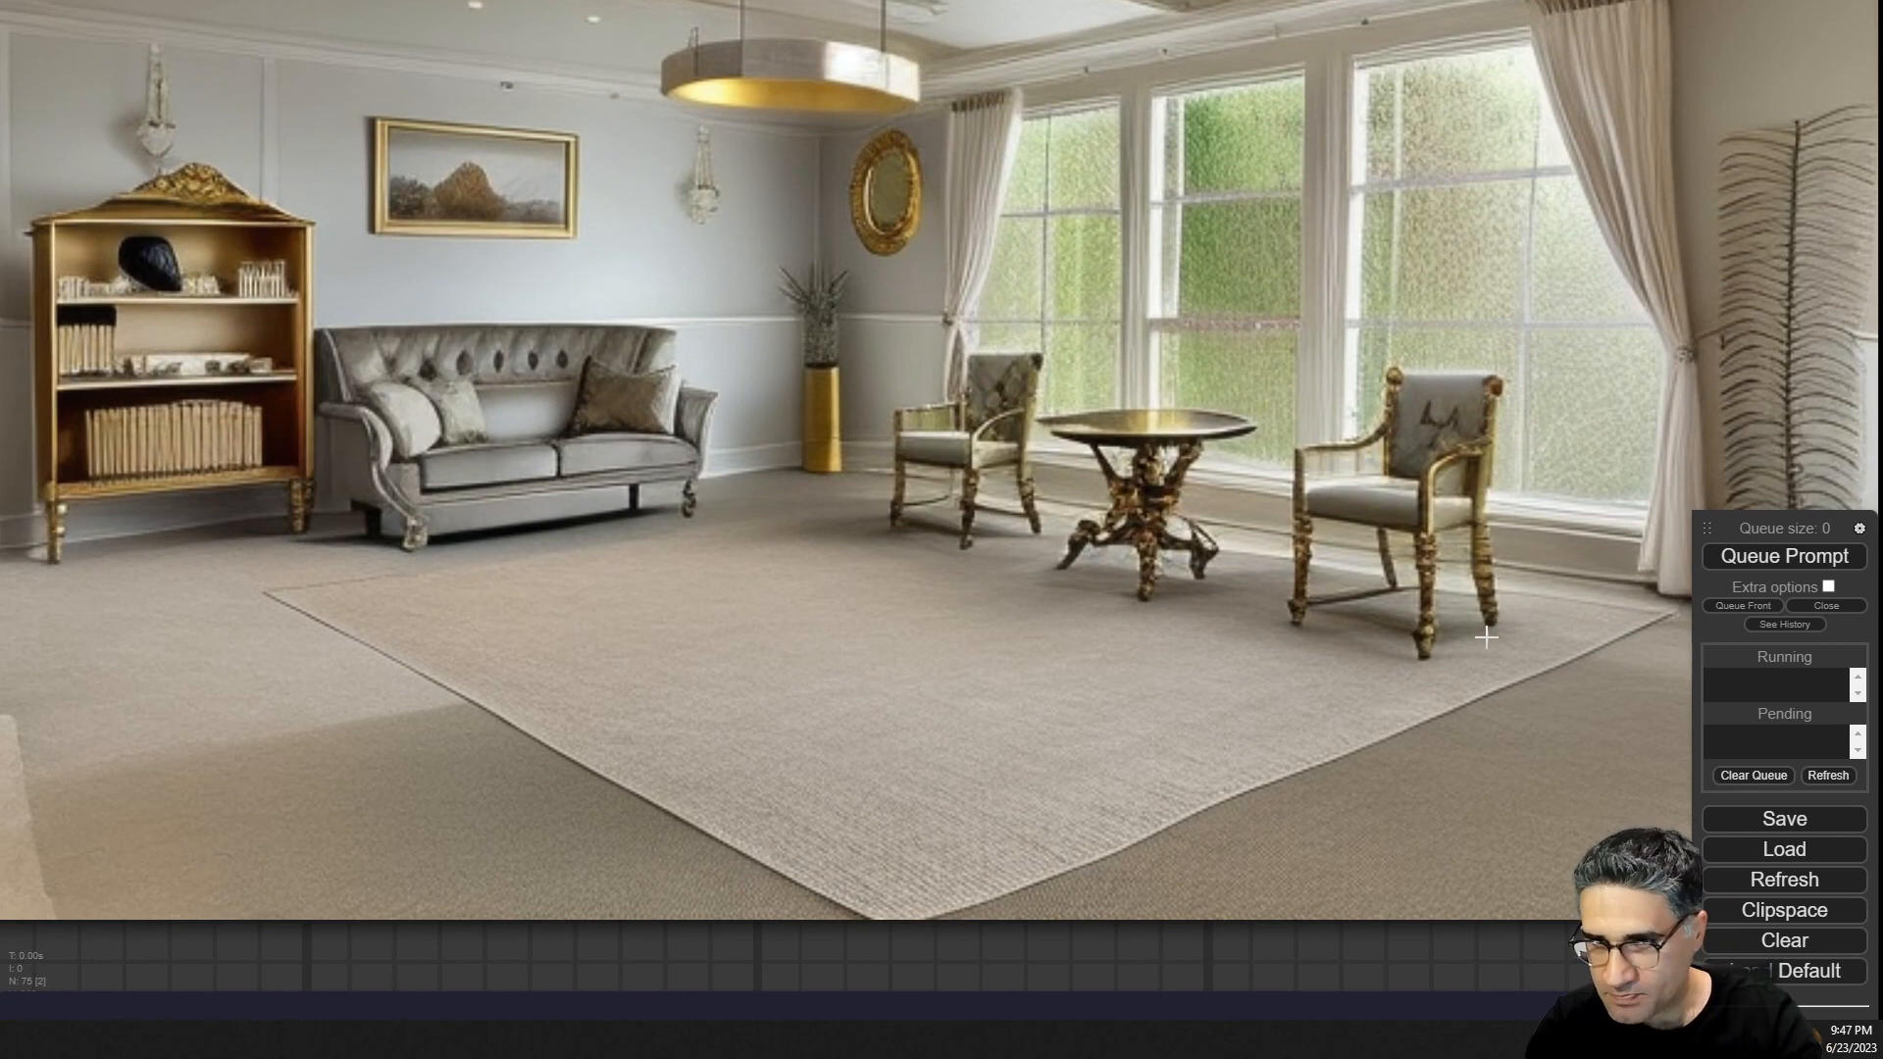
scroll(1487, 637, "up", 8)
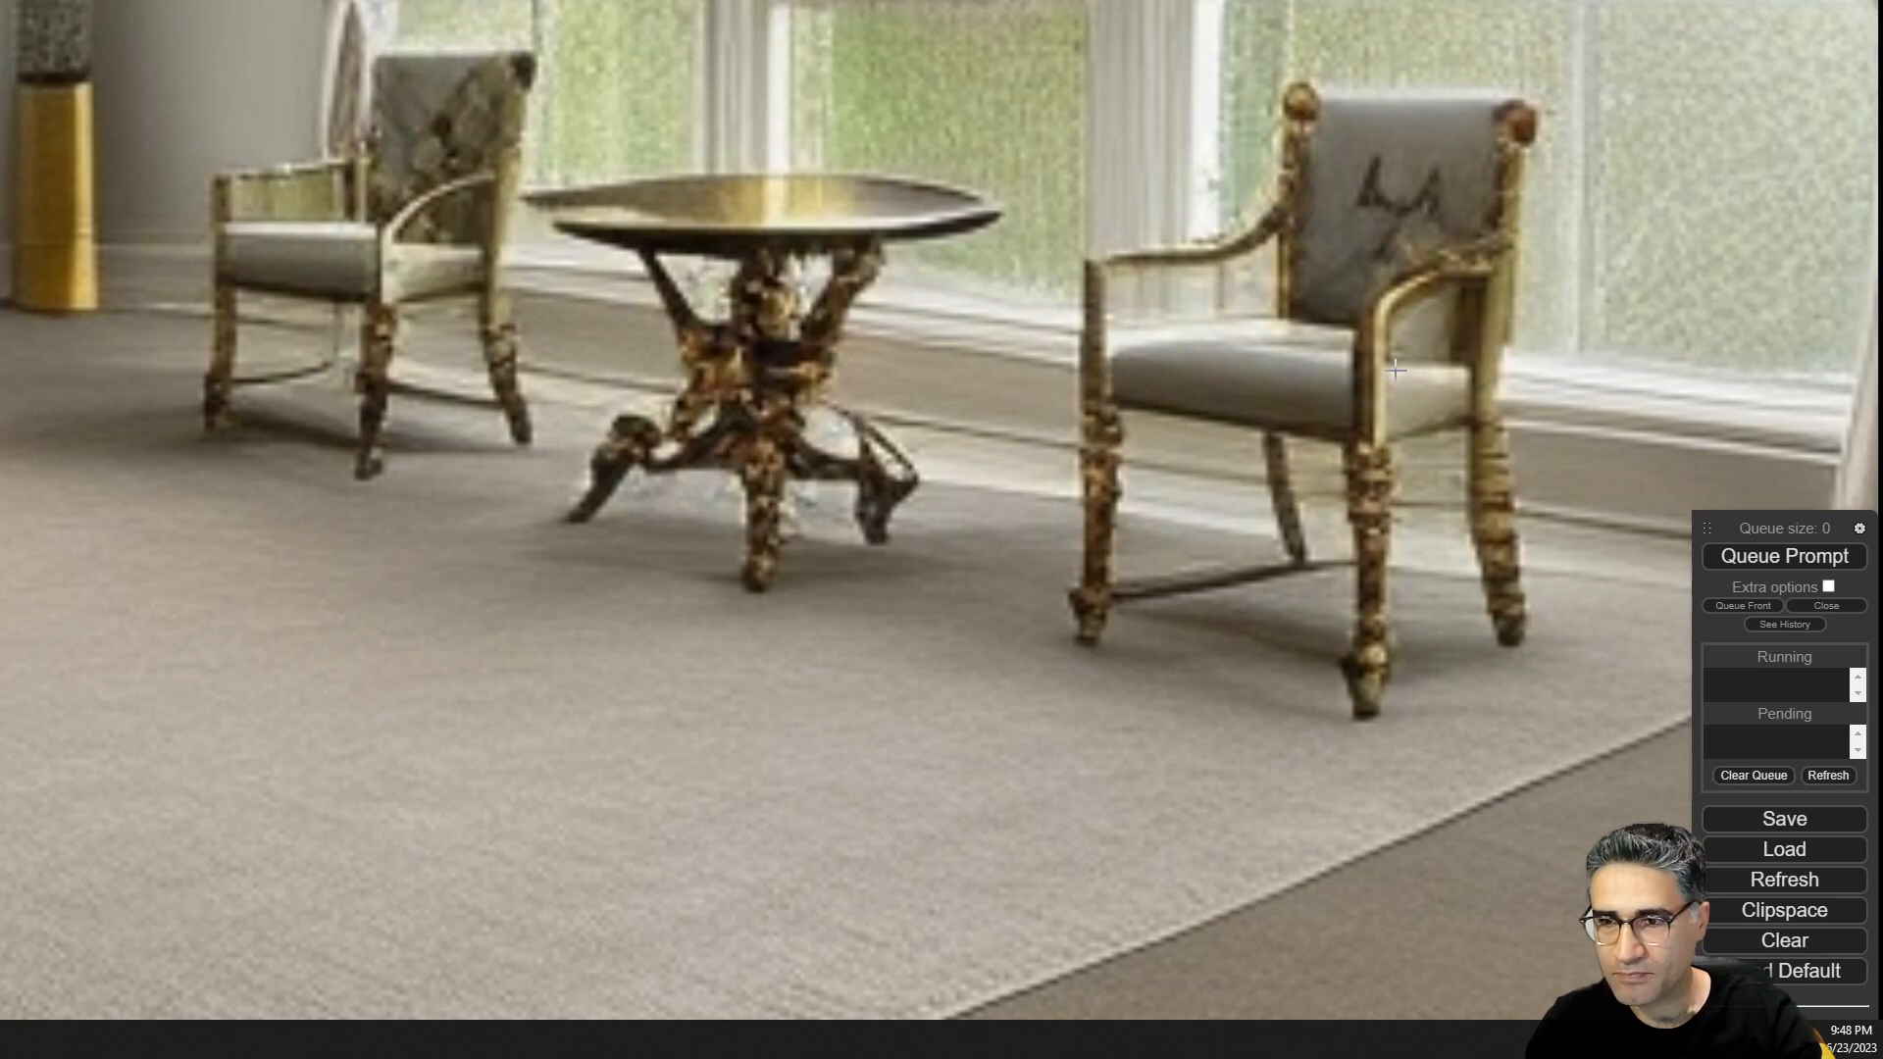
scroll(1370, 388, "down", 10)
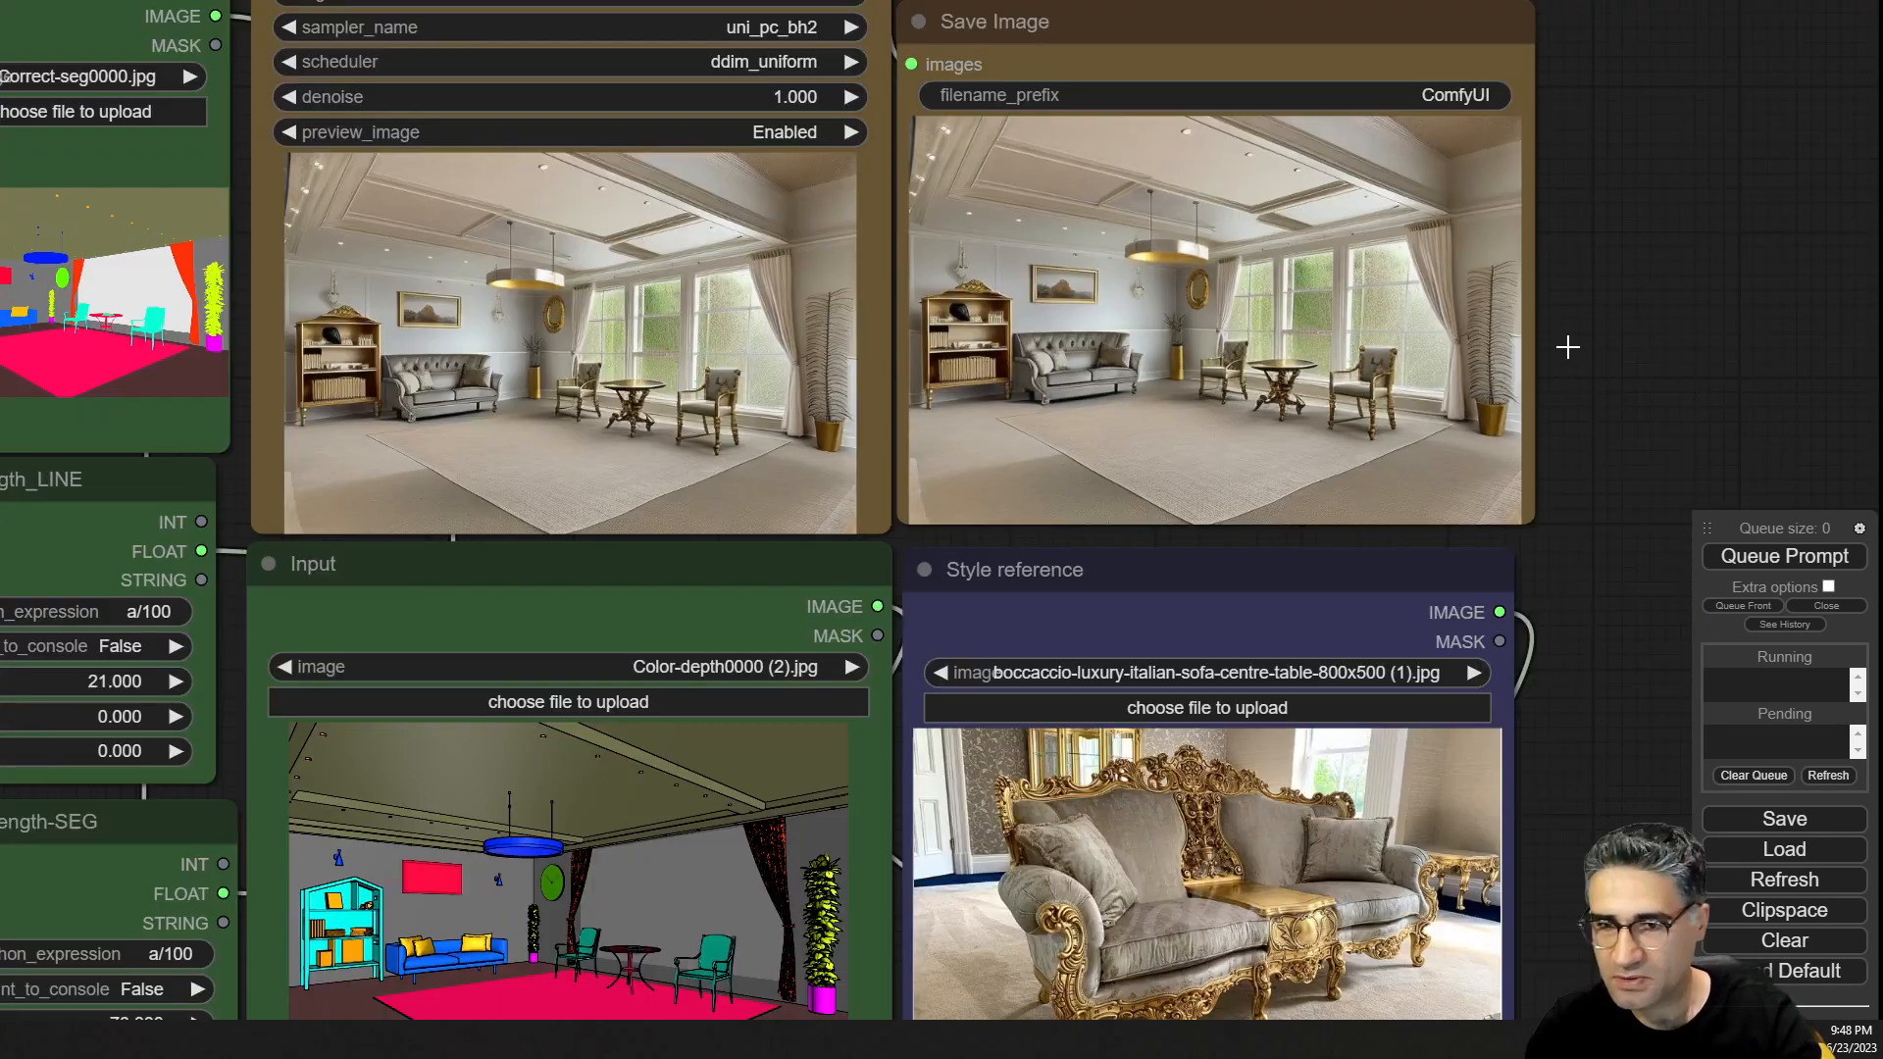
Compare the chairs and table in the upscaled render against the first-pass output.
left_click_drag(781, 370, 217, 429)
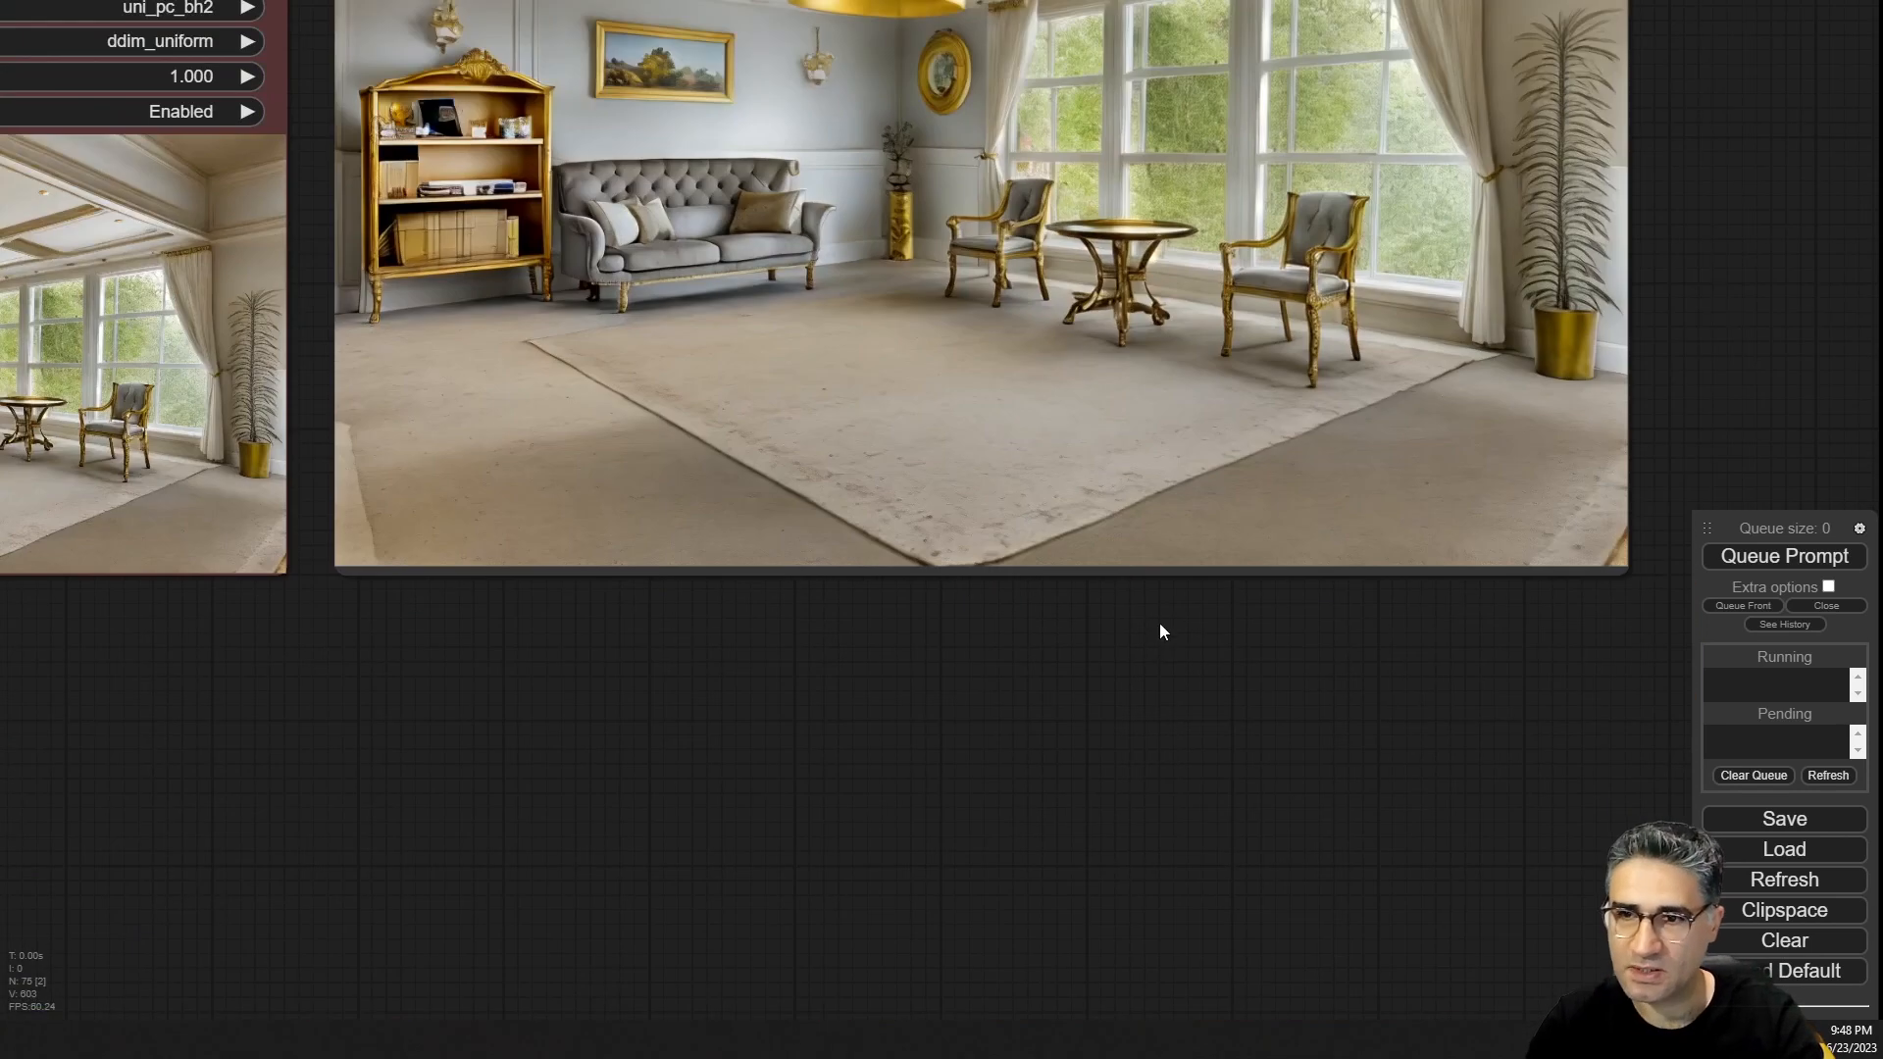
left_click_drag(1159, 621, 1038, 899)
scroll(1299, 591, "up", 14)
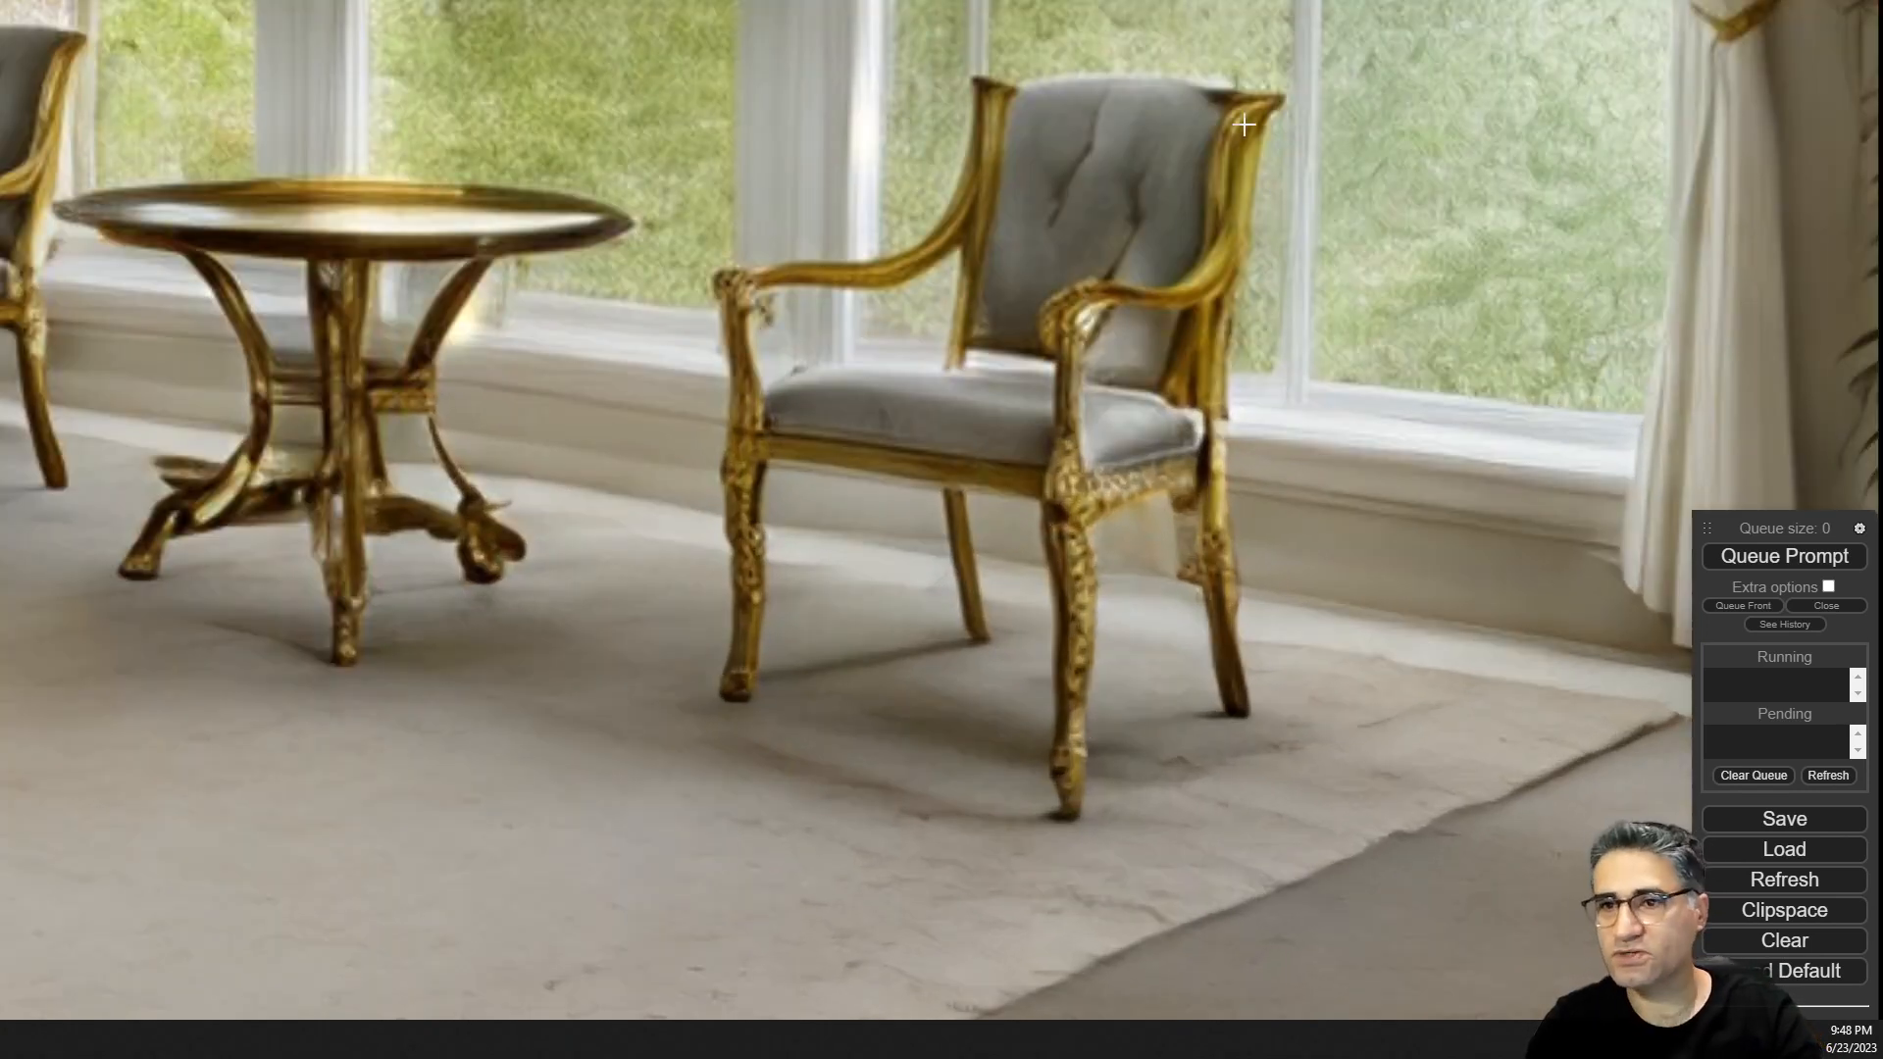
scroll(888, 384, "down", 5)
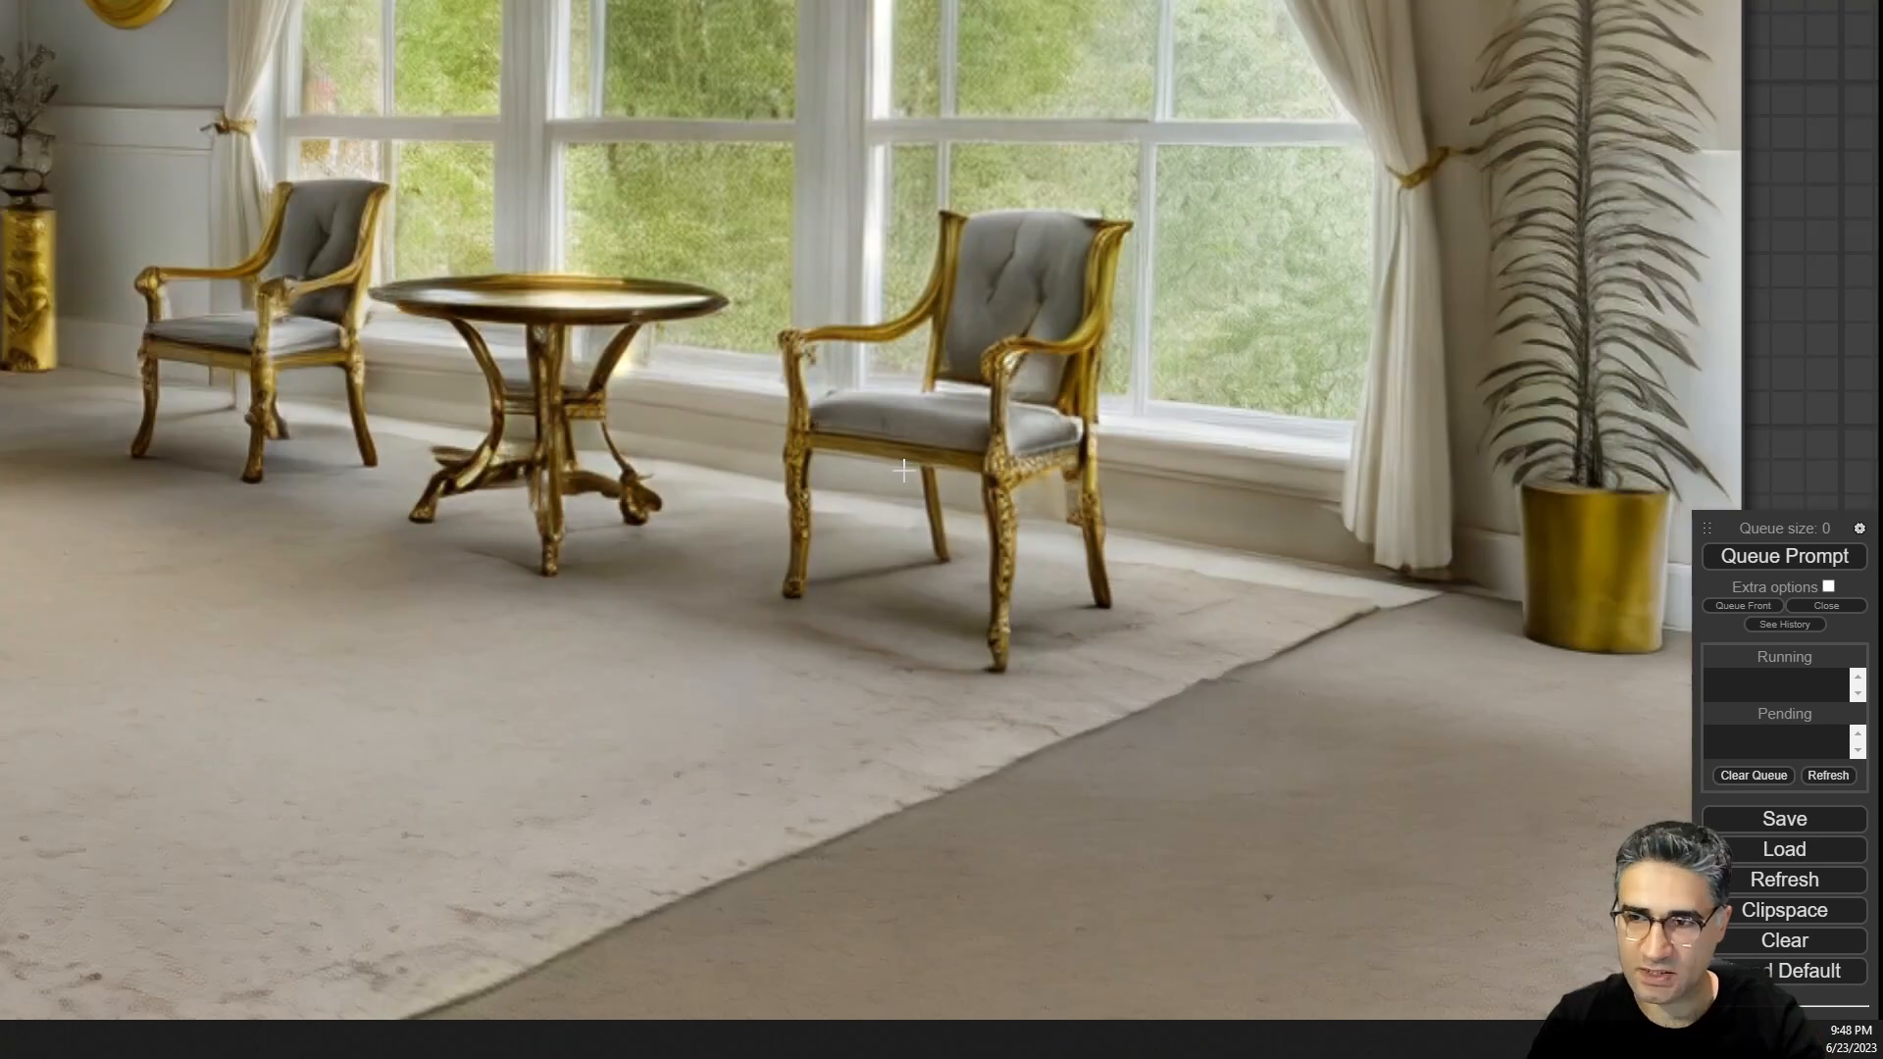
scroll(903, 471, "down", 3)
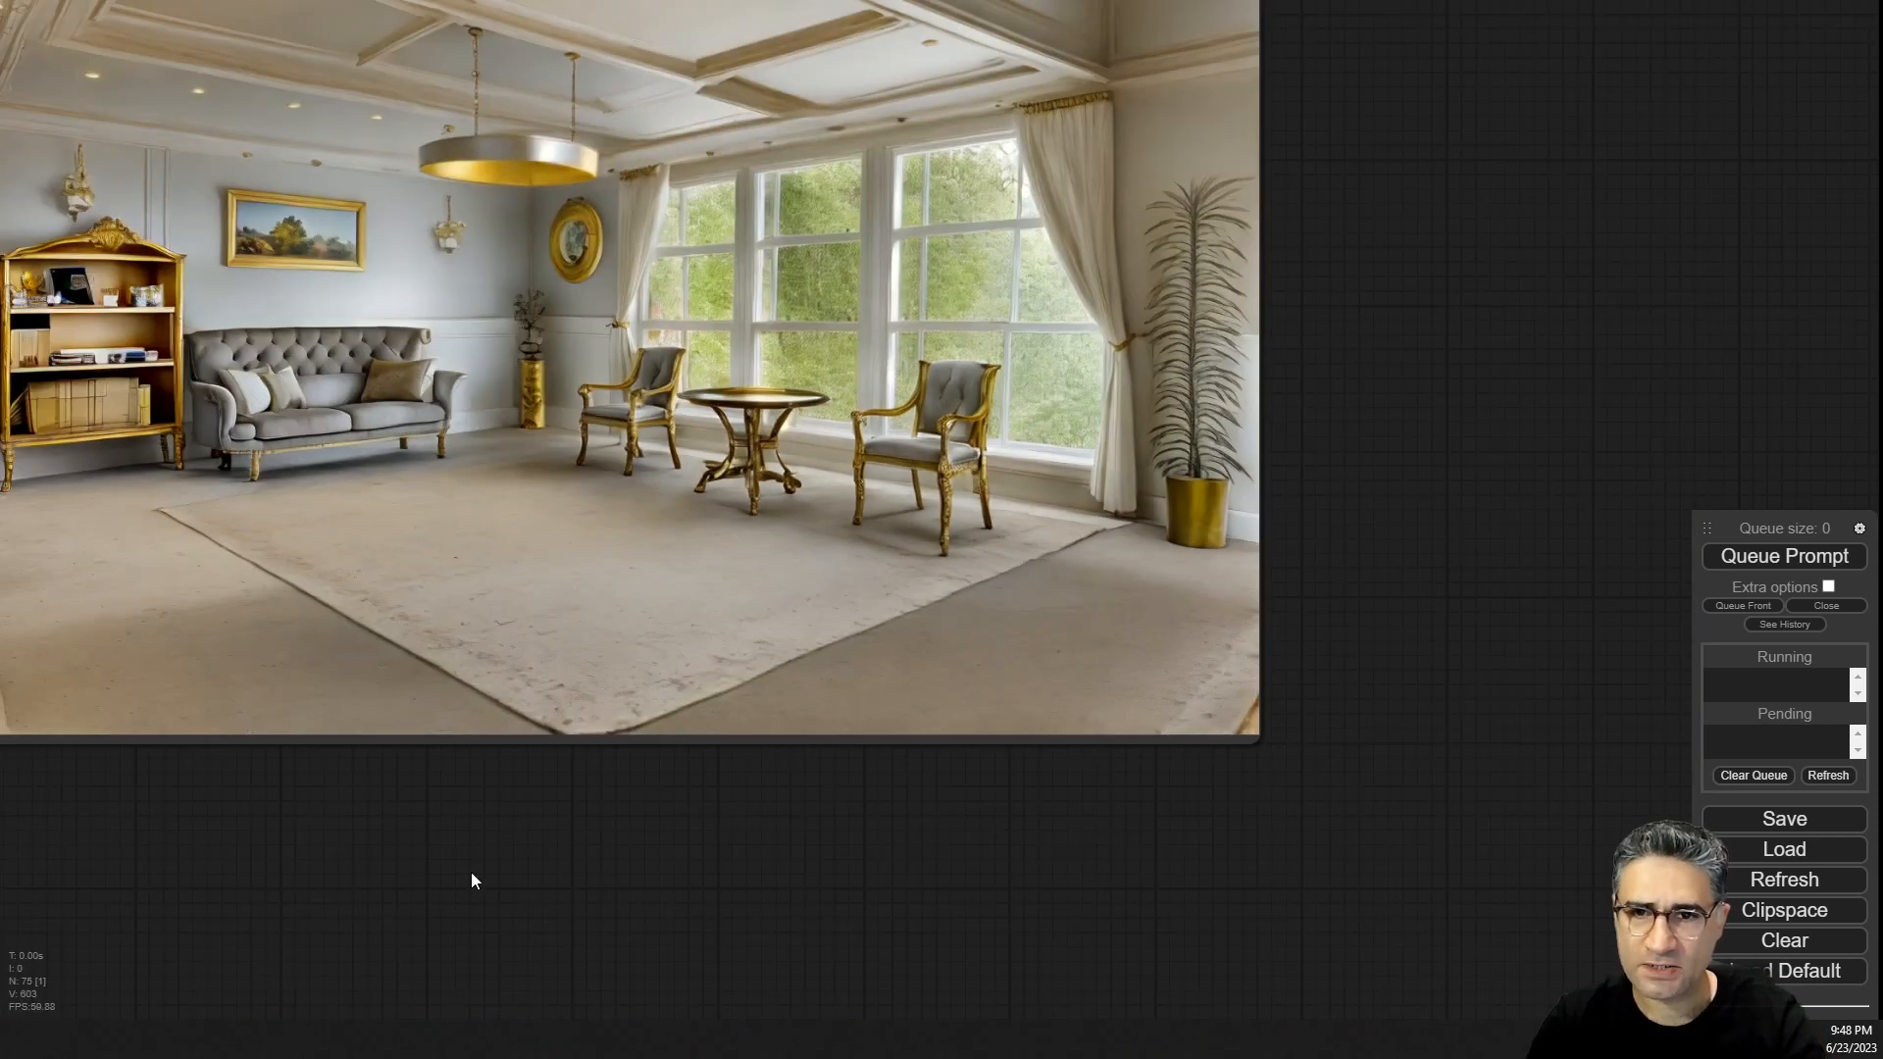
scroll(471, 880, "down", 10)
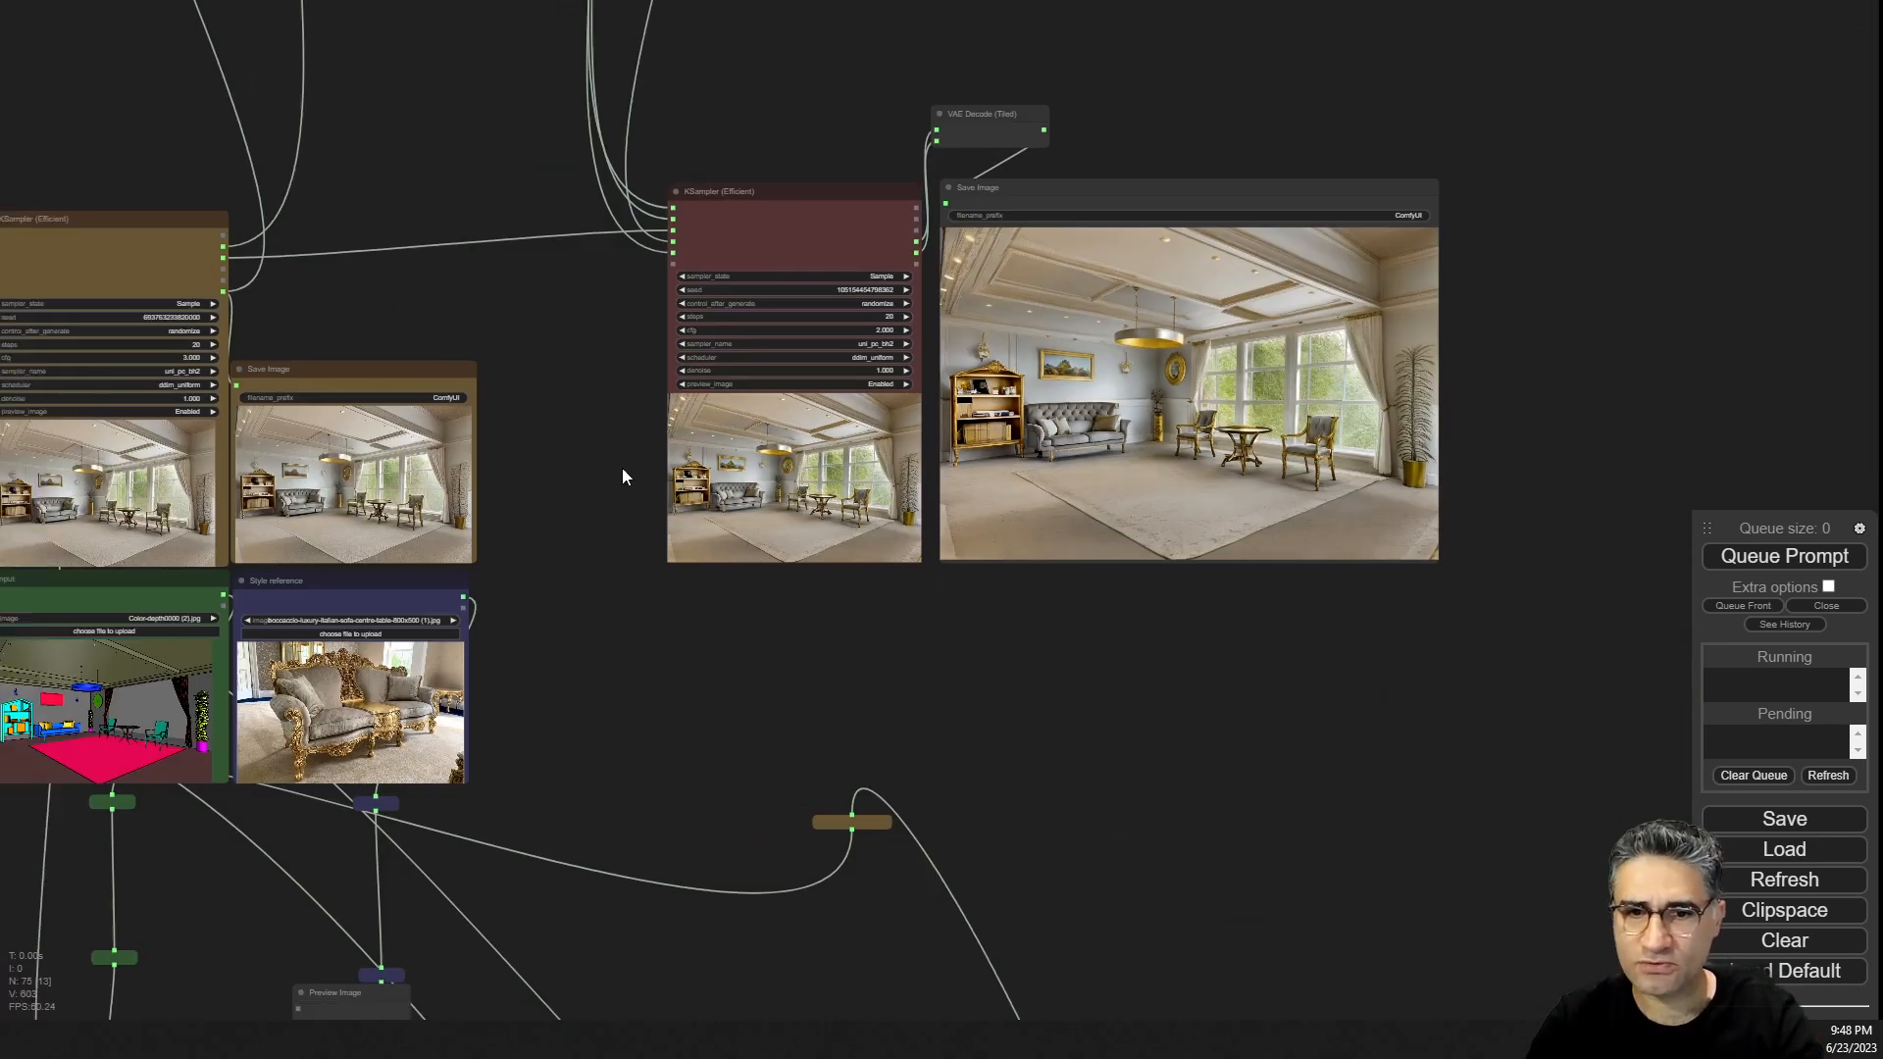
Review the upscaling stage's Evaluate Floats expressions, tile ControlNet and RealESRGAN upscale model nodes.
left_click_drag(623, 476, 917, 428)
scroll(561, 525, "up", 12)
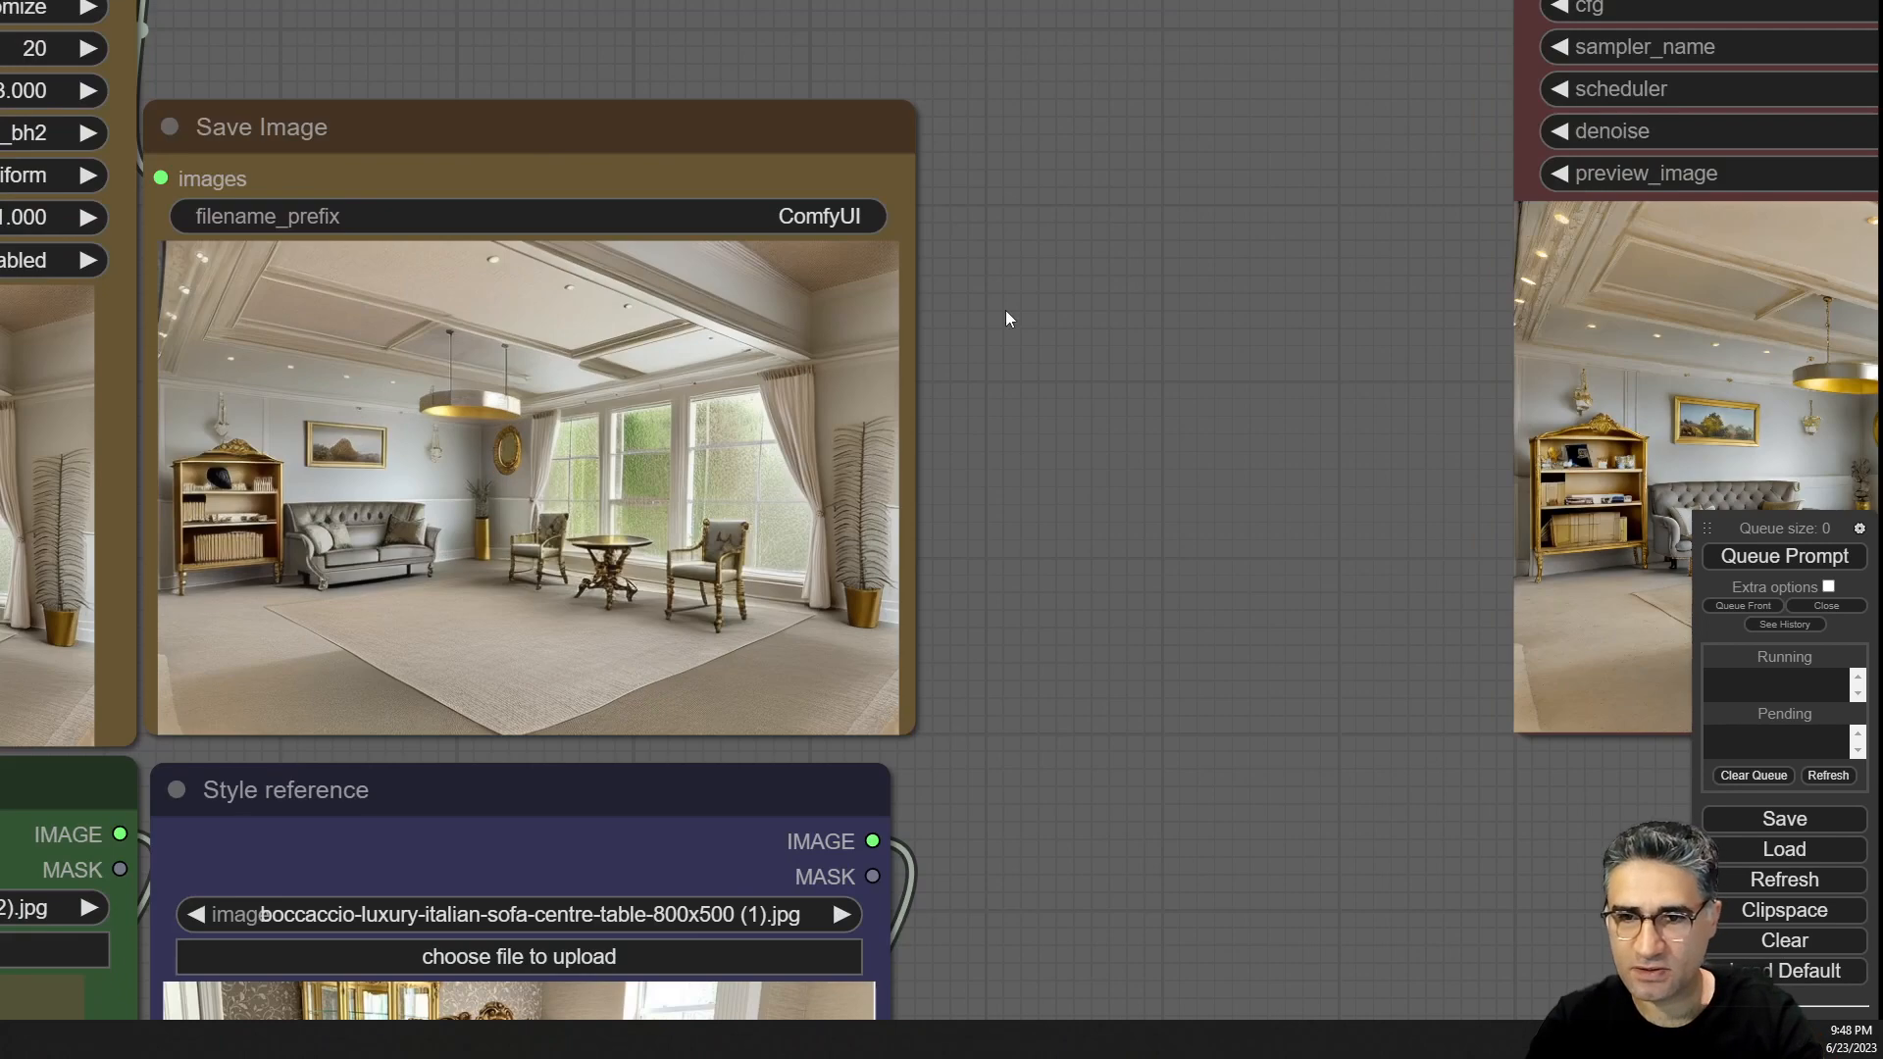
scroll(1055, 314, "down", 6)
left_click_drag(1057, 310, 1040, 822)
scroll(859, 319, "down", 5)
left_click_drag(936, 389, 956, 611)
left_click_drag(917, 271, 1438, 660)
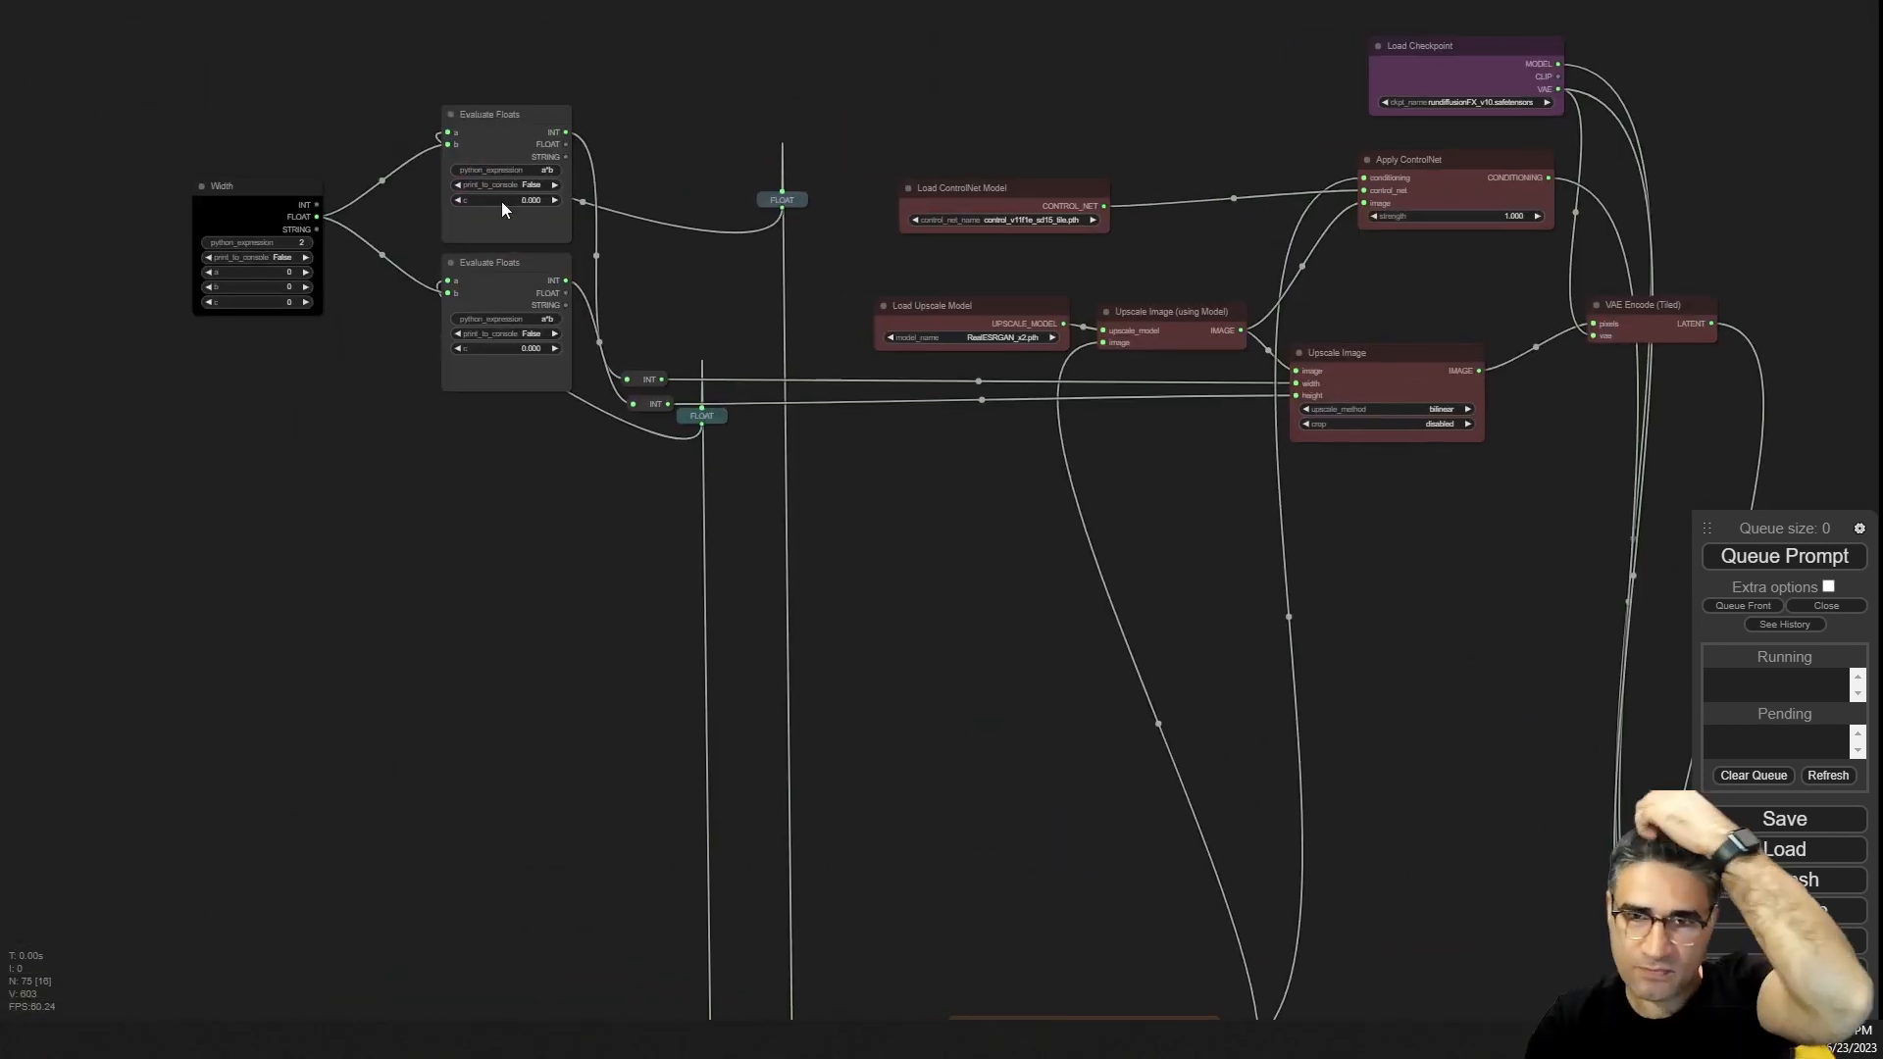
scroll(480, 57, "up", 6)
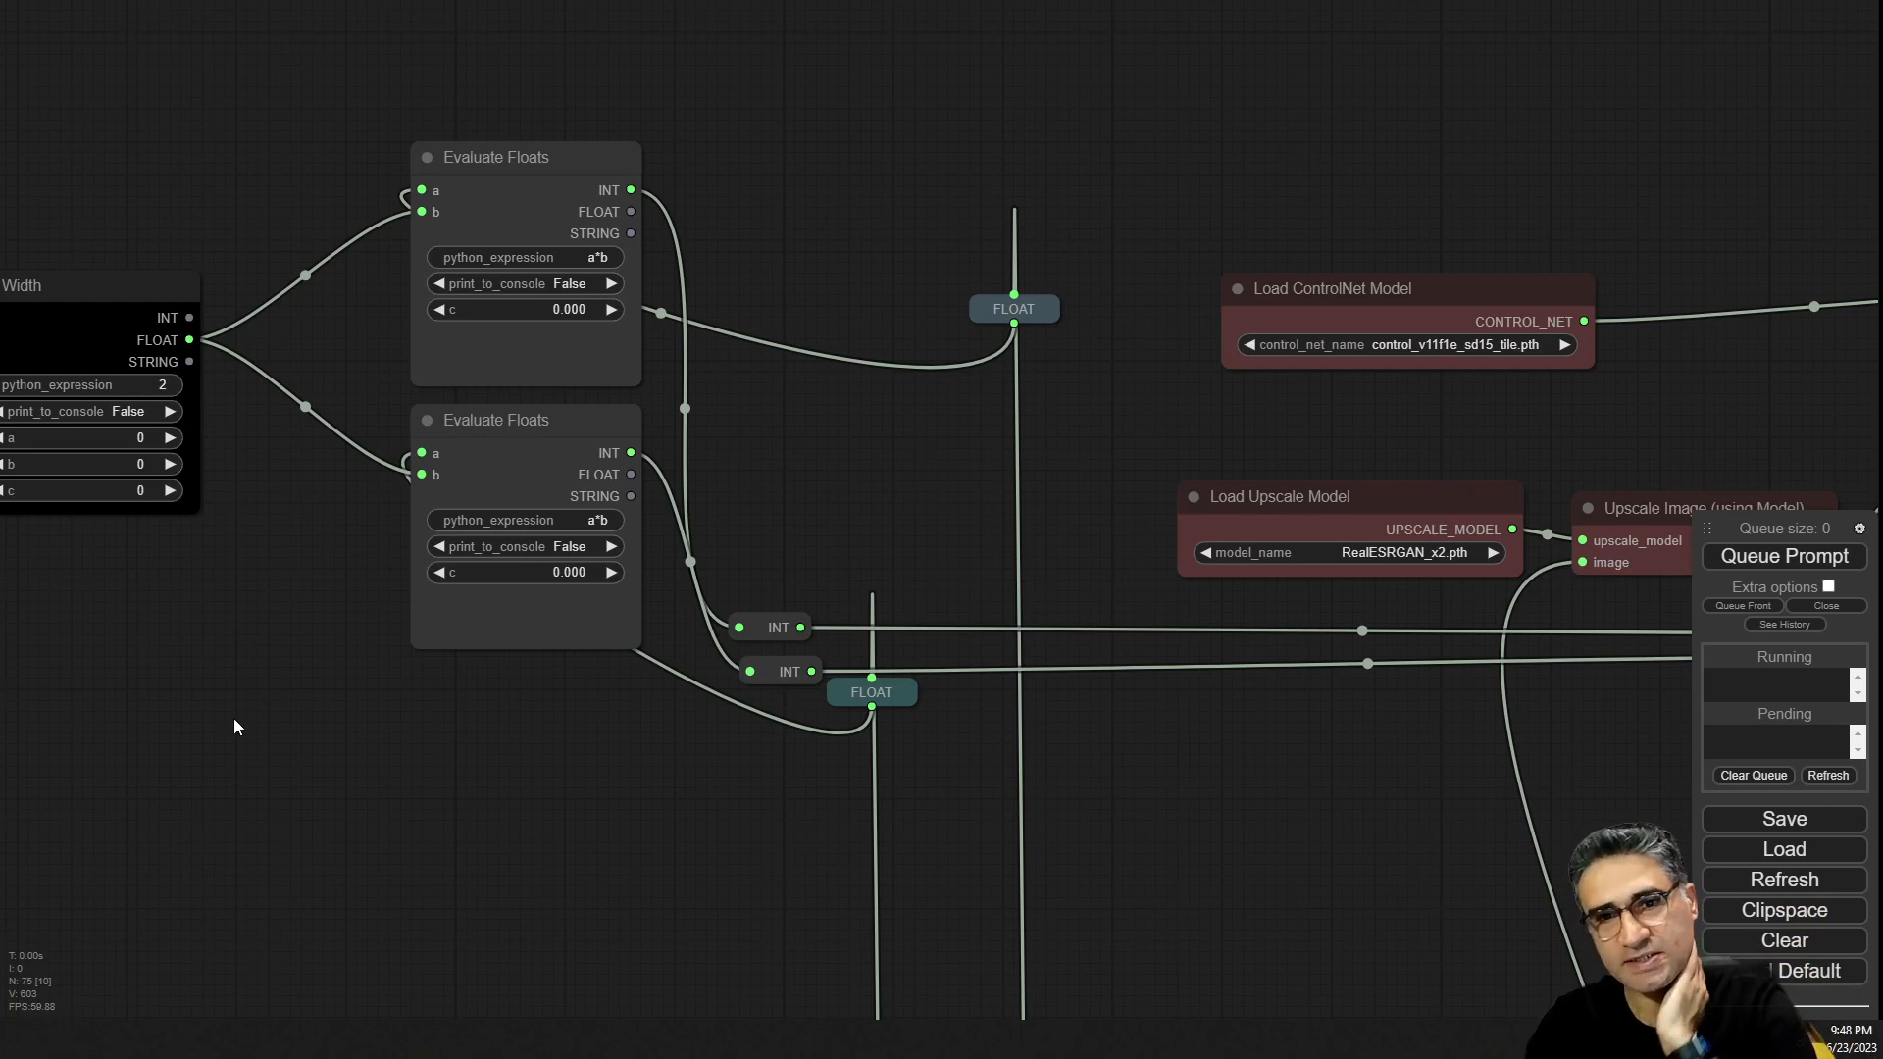
left_click_drag(234, 719, 408, 750)
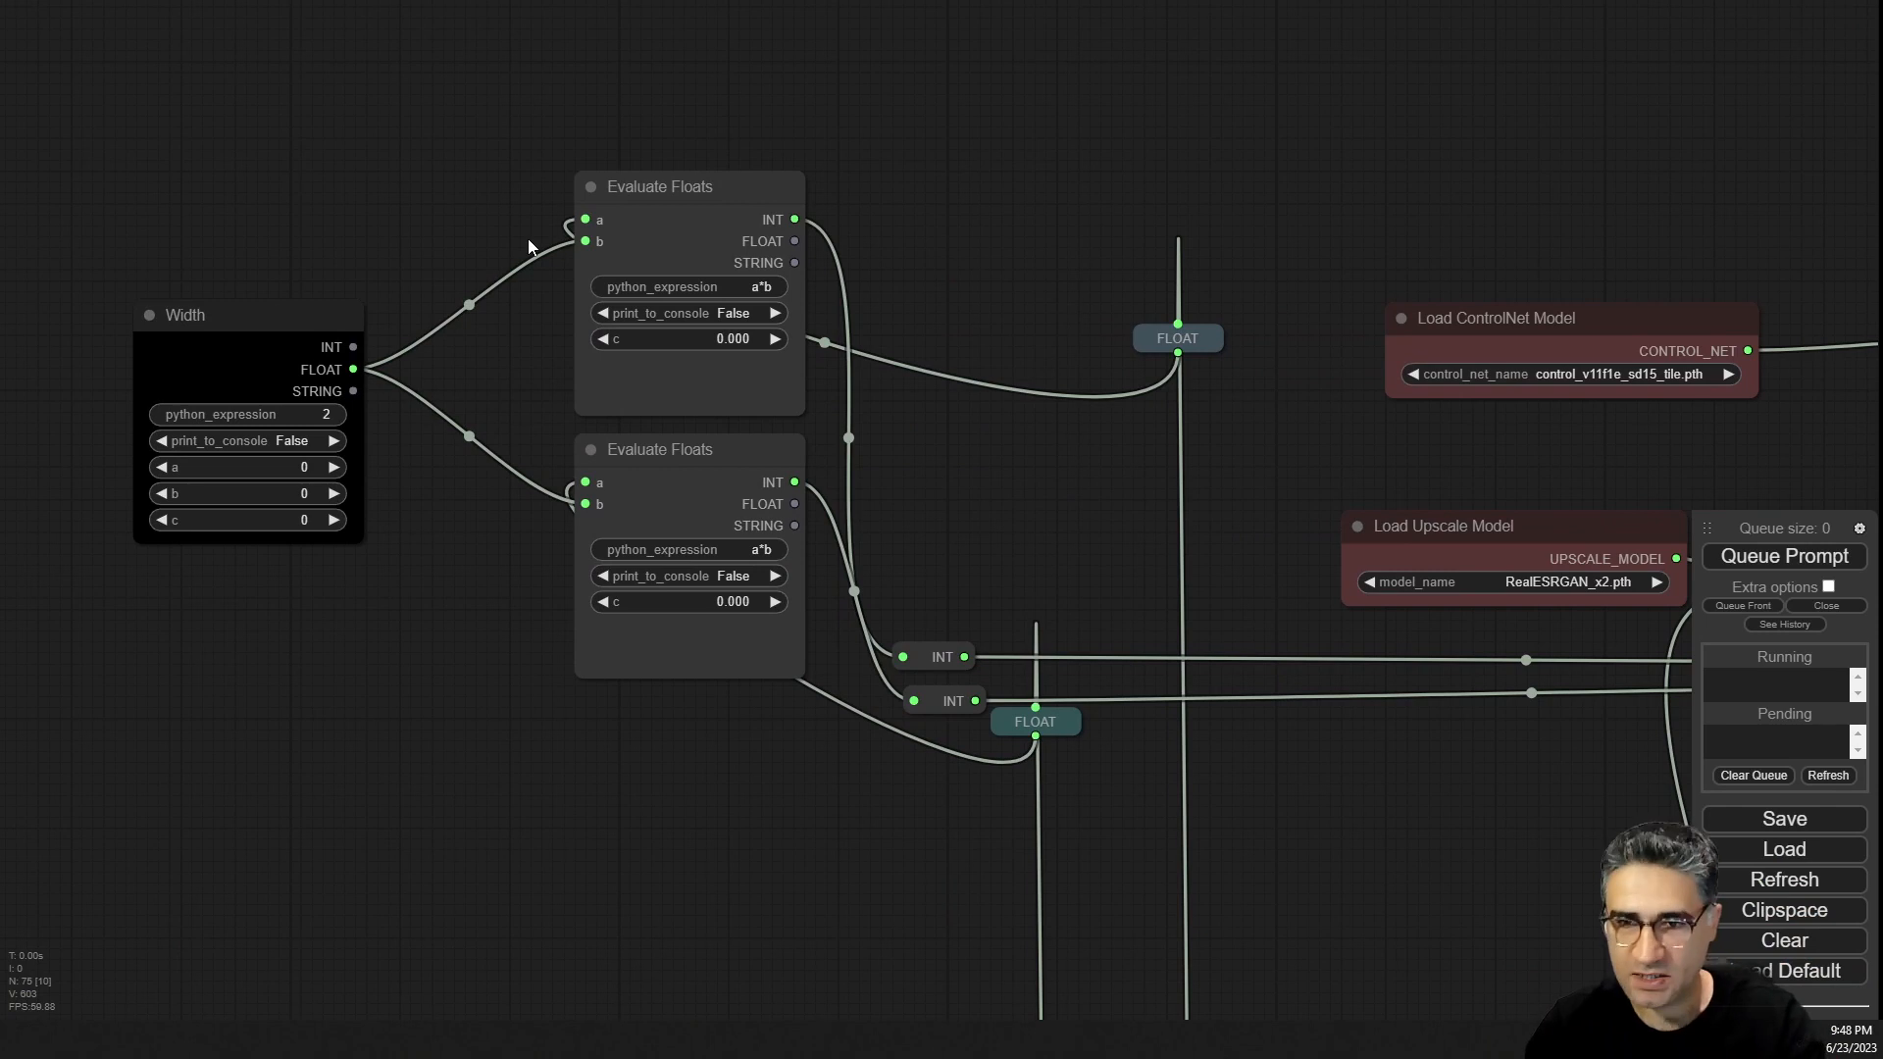
left_click_drag(983, 439, 710, 296)
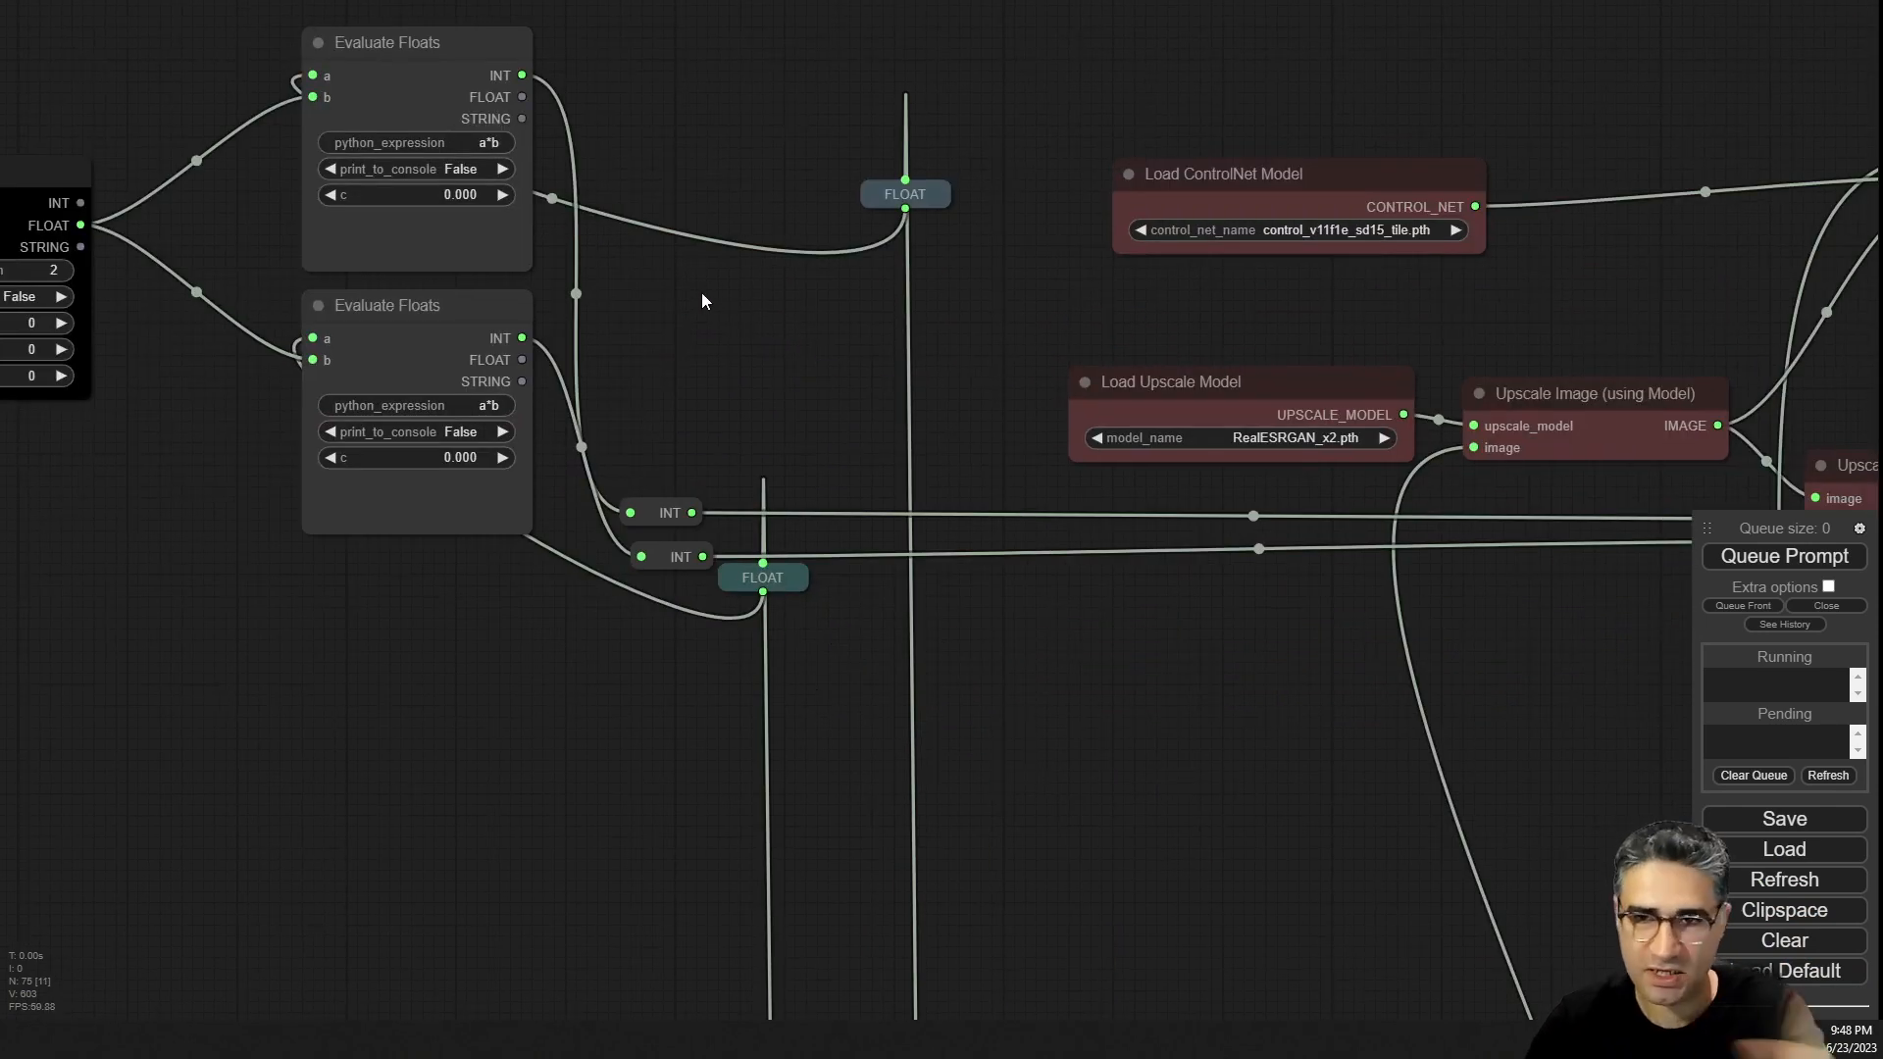
scroll(726, 295, "down", 4)
left_click_drag(1168, 669, 815, 533)
scroll(834, 460, "down", 5)
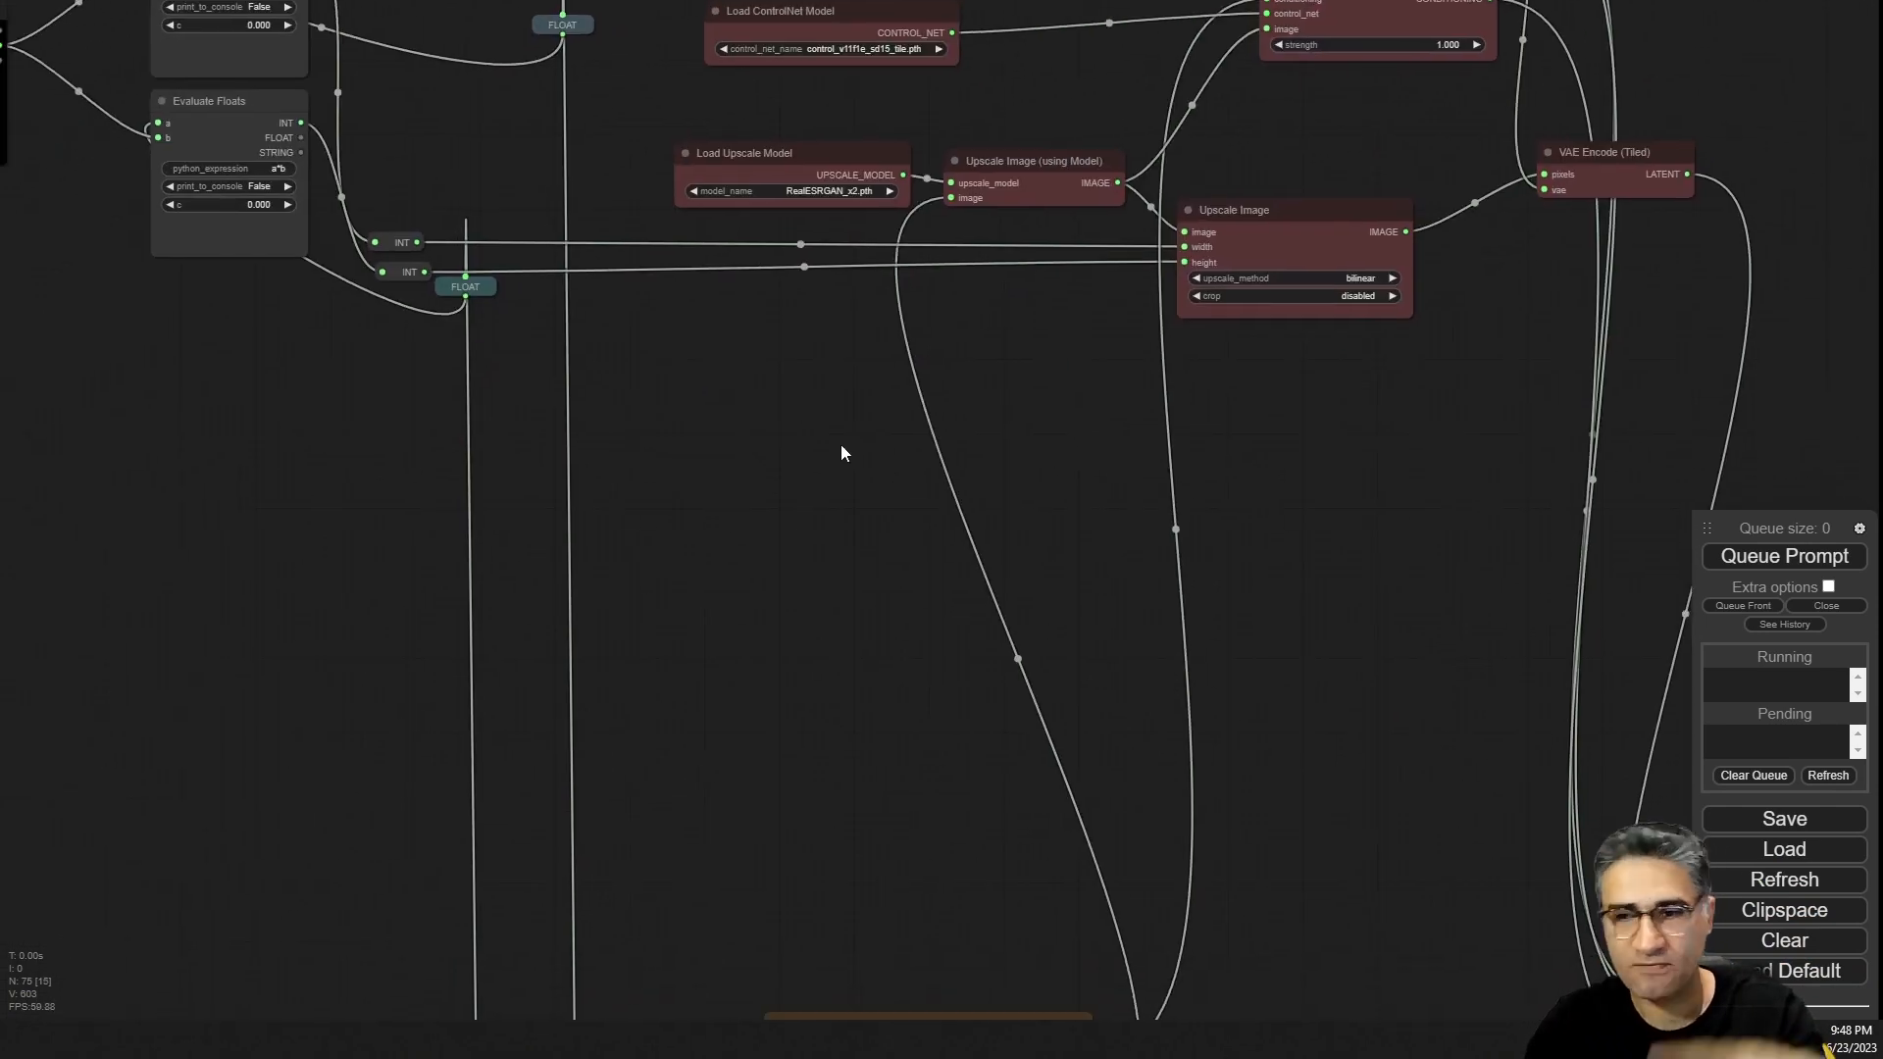
left_click_drag(1260, 760, 1093, 535)
scroll(1093, 538, "up", 5)
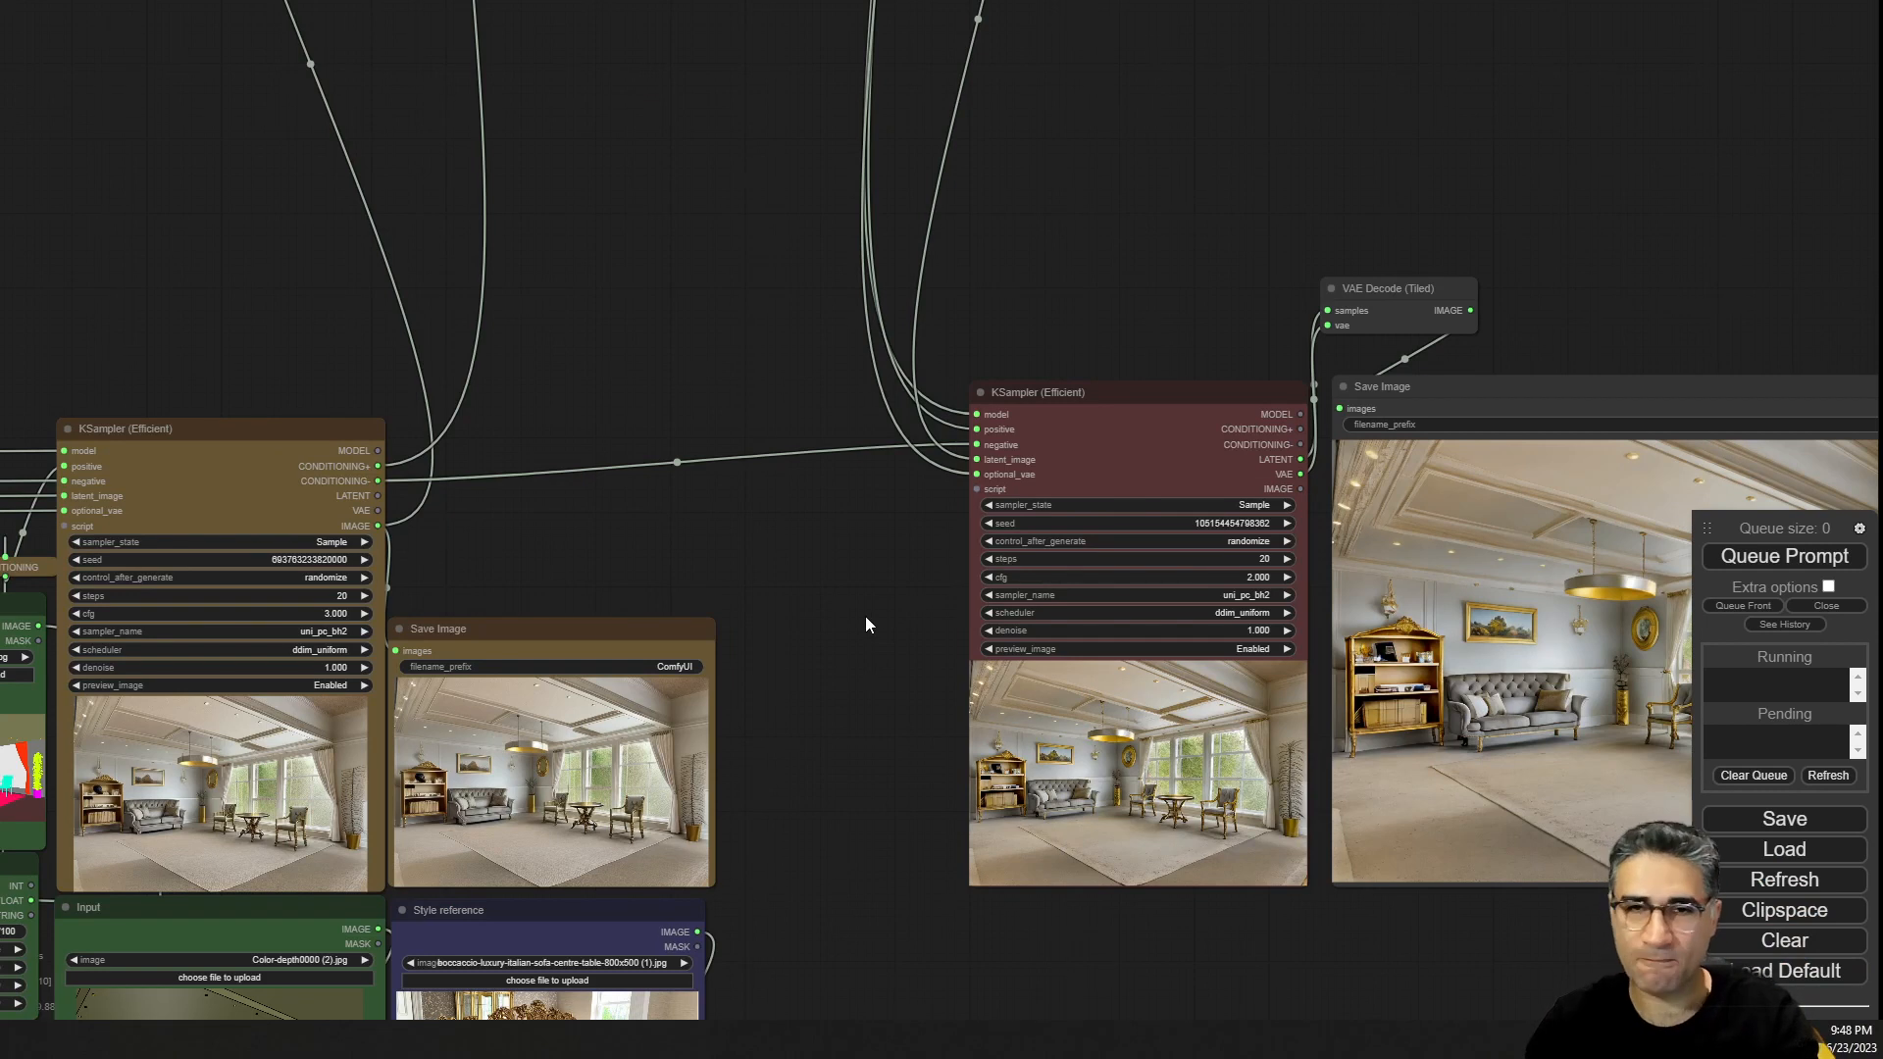
Inspect the Width and Height nodes feeding the Upscale Image nodes in the preprocessing group.
left_click_drag(760, 763, 1030, 335)
scroll(986, 465, "down", 4)
left_click_drag(761, 763, 938, 207)
left_click_drag(728, 347, 698, 342)
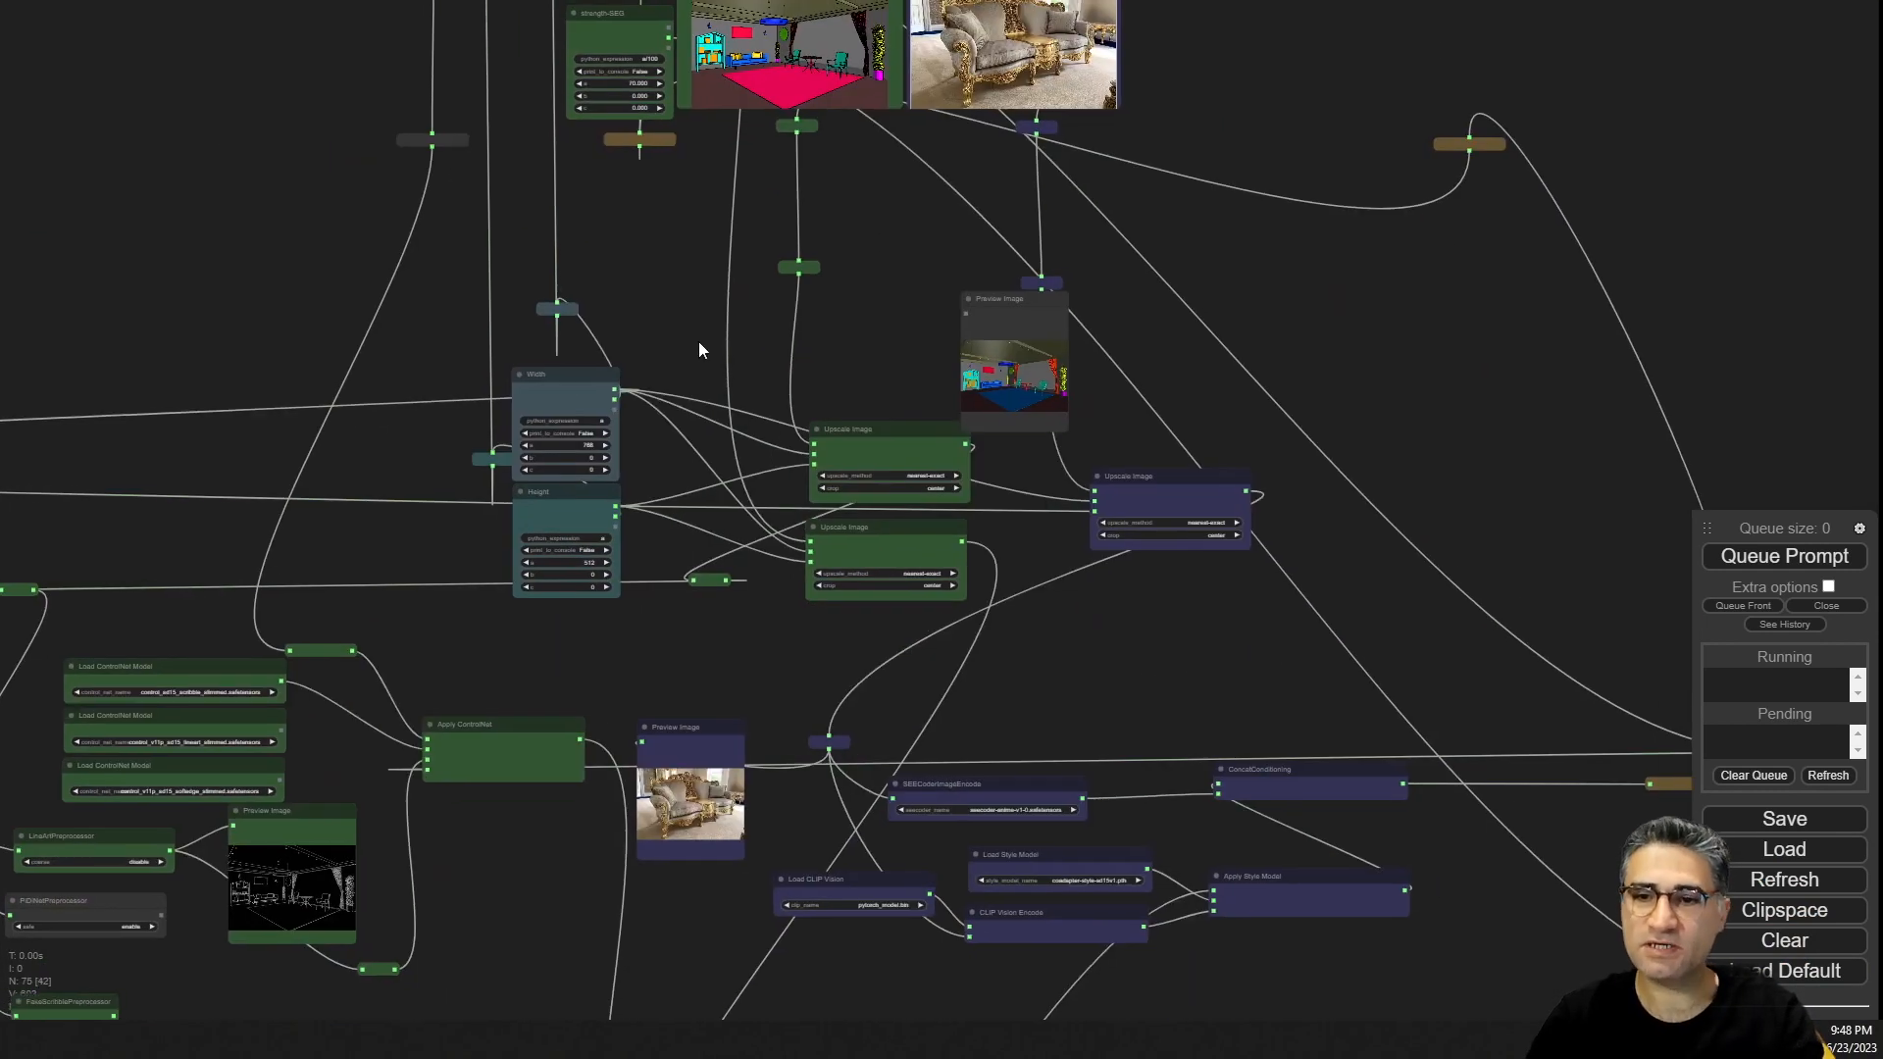
scroll(698, 349, "down", 6)
scroll(677, 209, "up", 15)
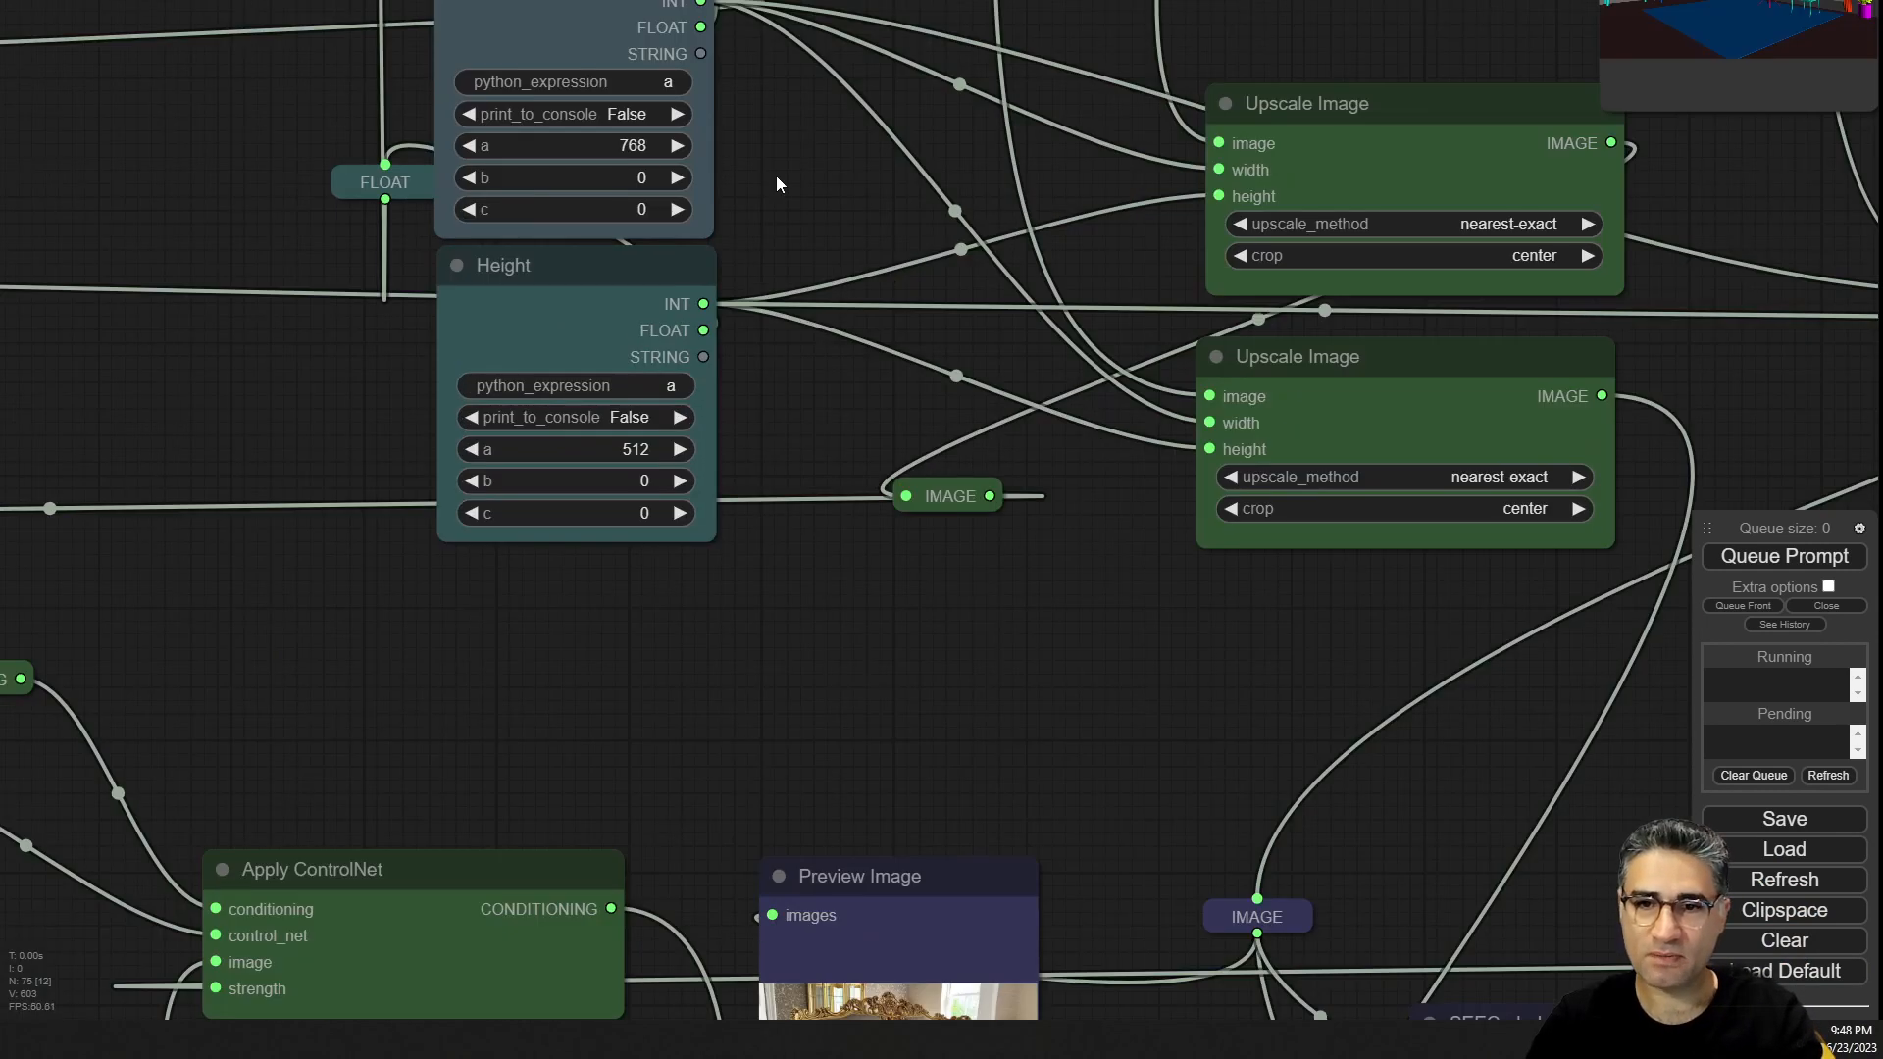
left_click_drag(775, 175, 791, 410)
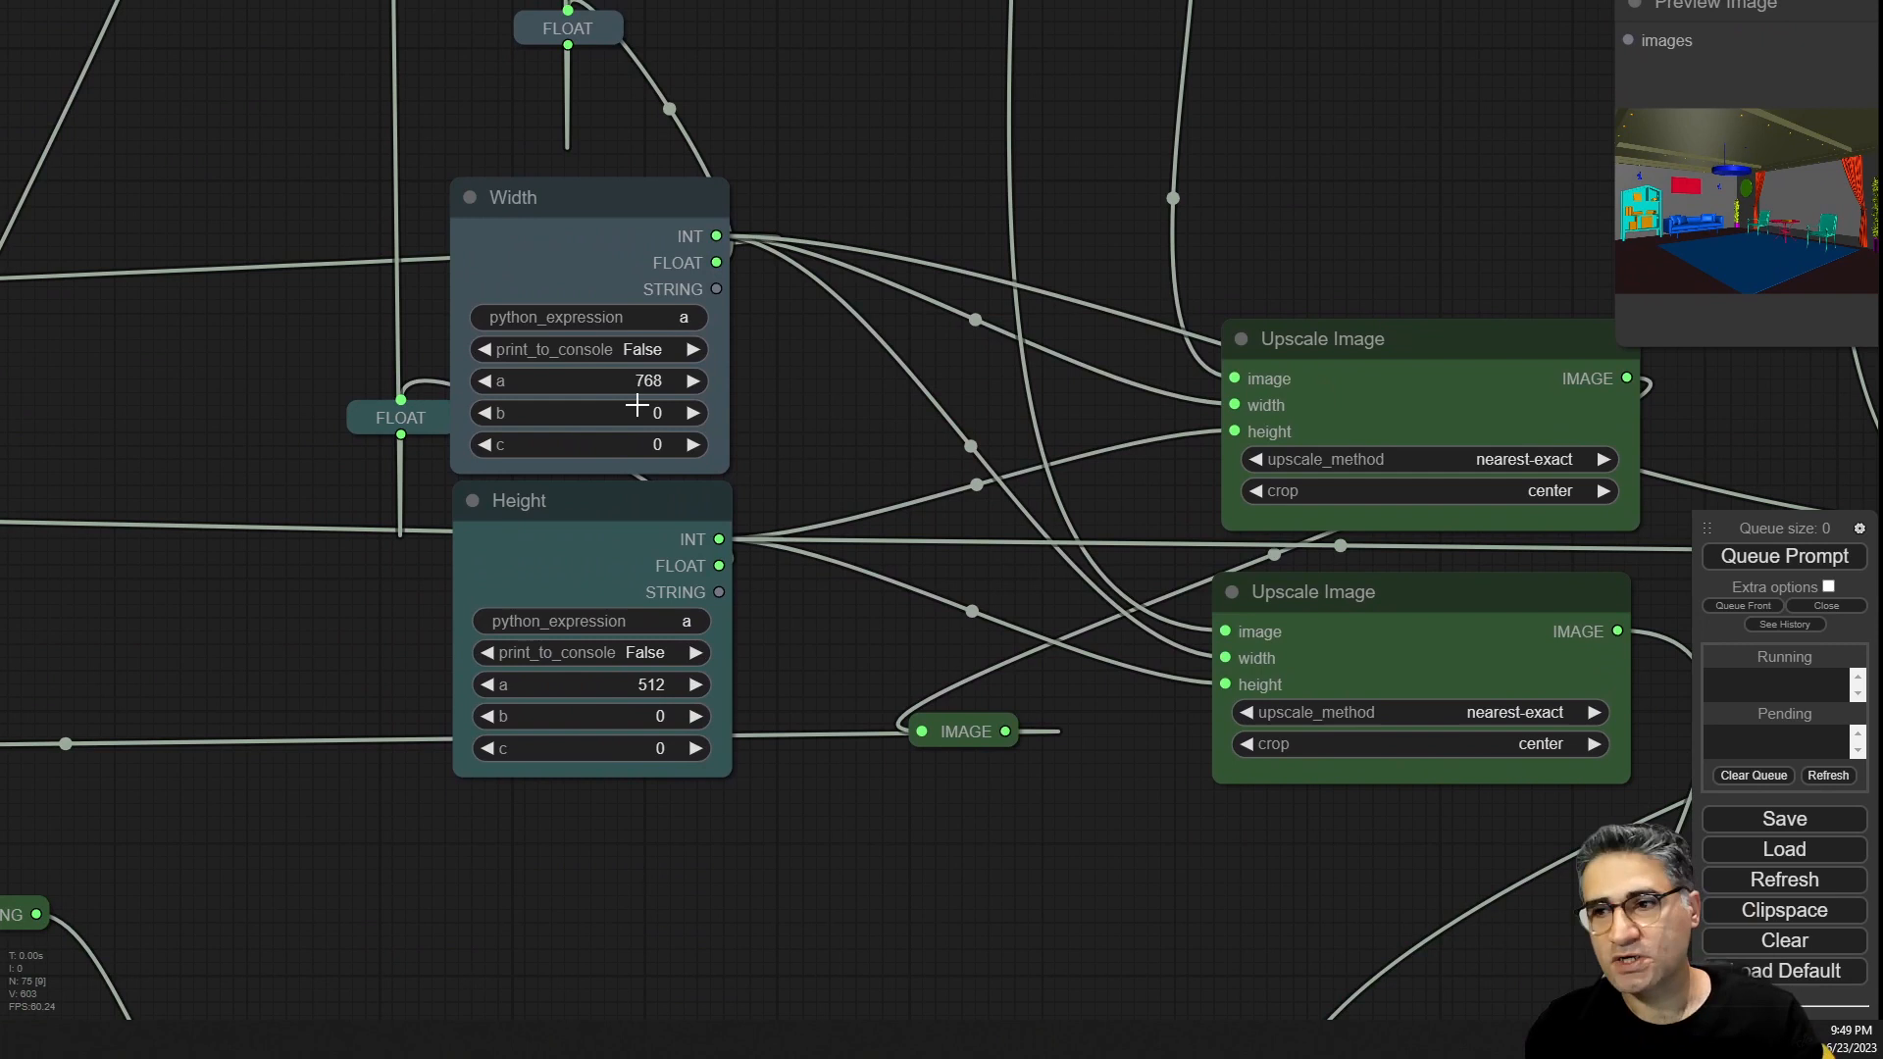
scroll(638, 405, "down", 3)
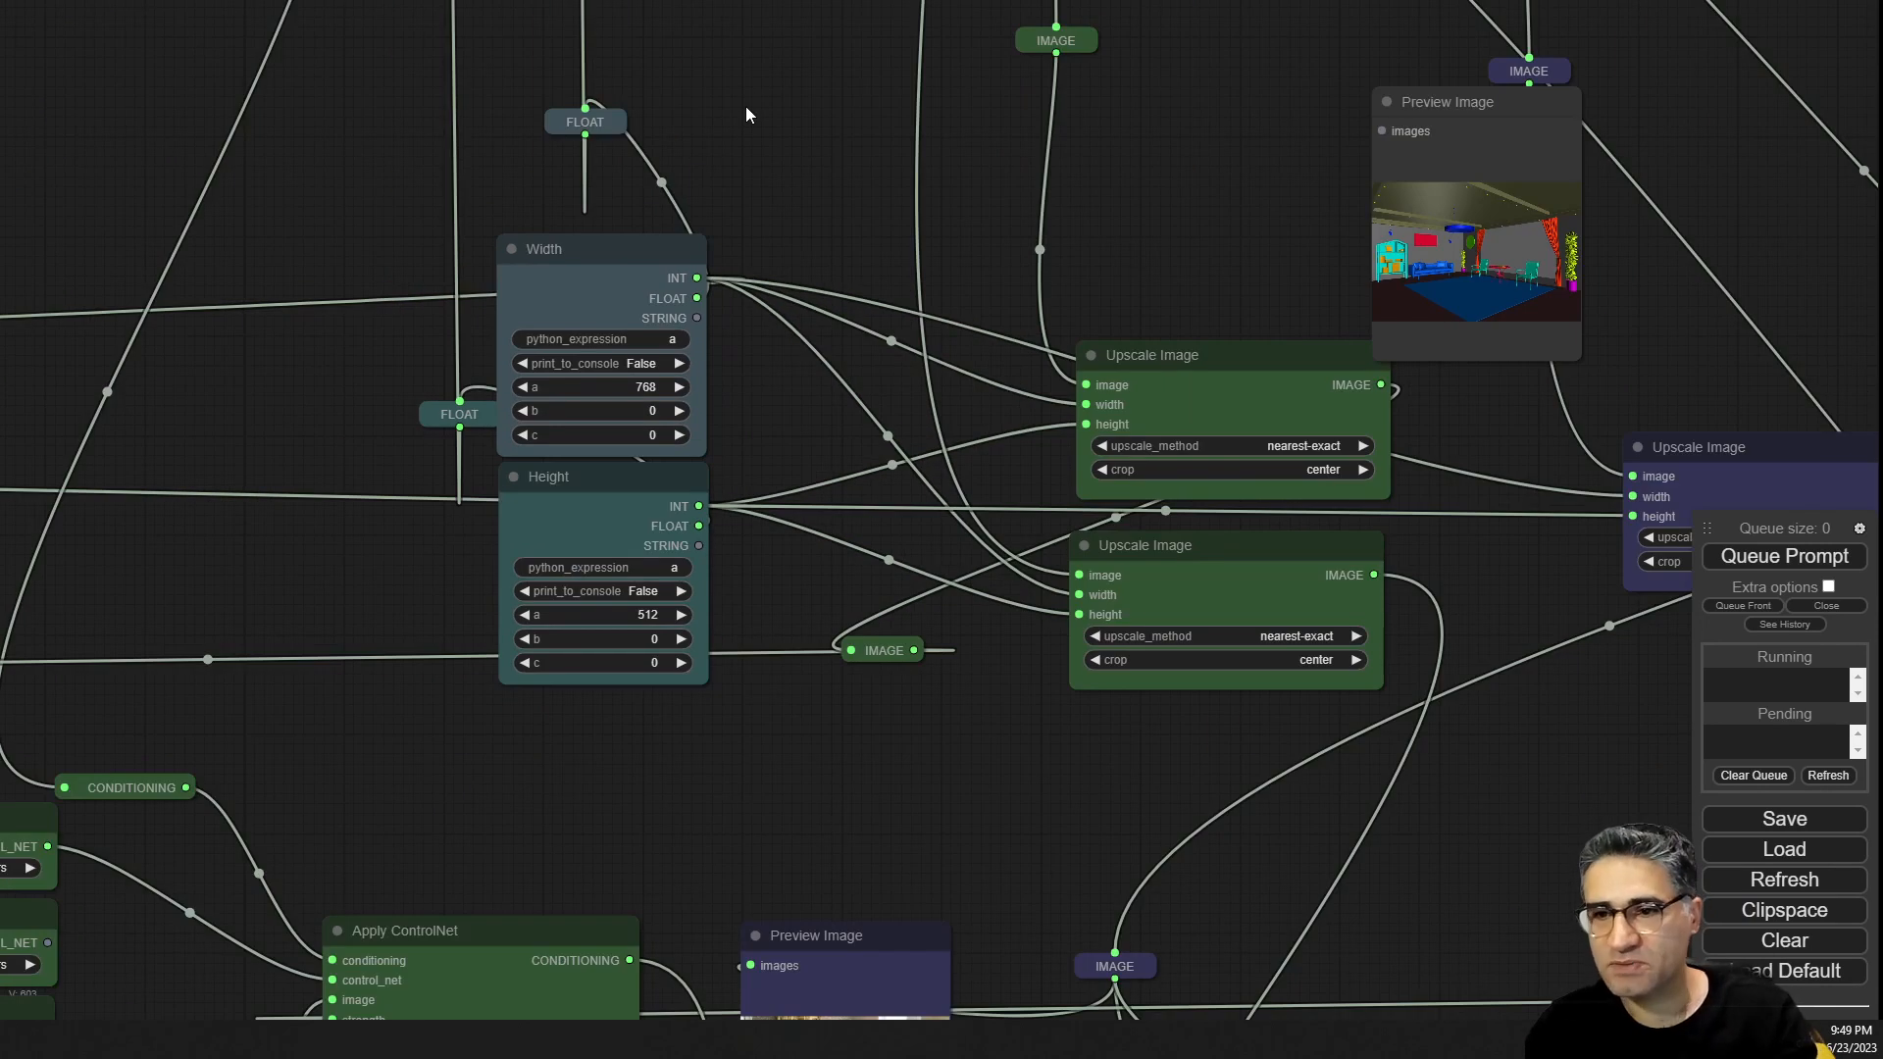
left_click_drag(746, 106, 1186, 730)
Examine the Efficient Loader's checkpoint, VAE and LoRA settings.
scroll(708, 211, "down", 4)
scroll(710, 265, "down", 2)
scroll(710, 267, "down", 2)
scroll(230, 314, "up", 9)
scroll(392, 162, "up", 4)
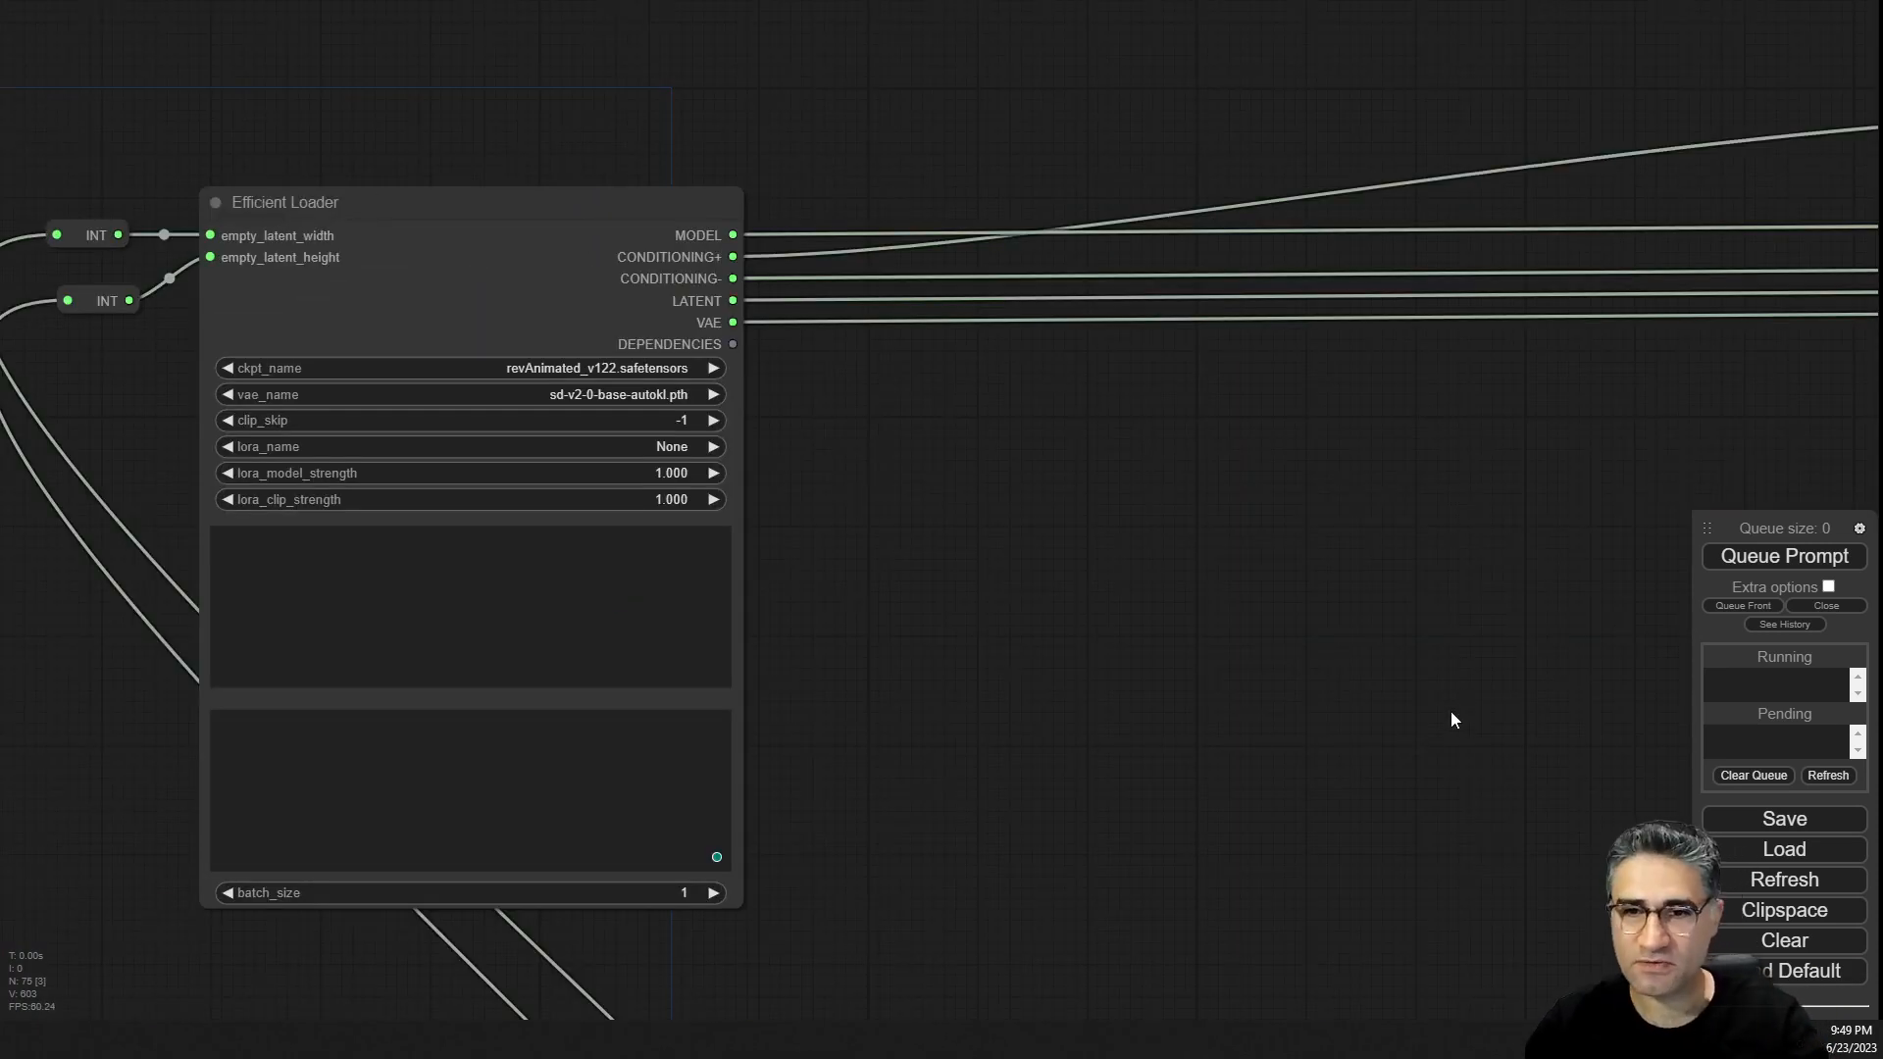
scroll(662, 480, "up", 5)
Return to the input nodes and load 05.rgb_color.jpg as the new style reference image.
left_click_drag(1320, 531, 27, 346)
scroll(742, 343, "down", 7)
scroll(742, 349, "down", 5)
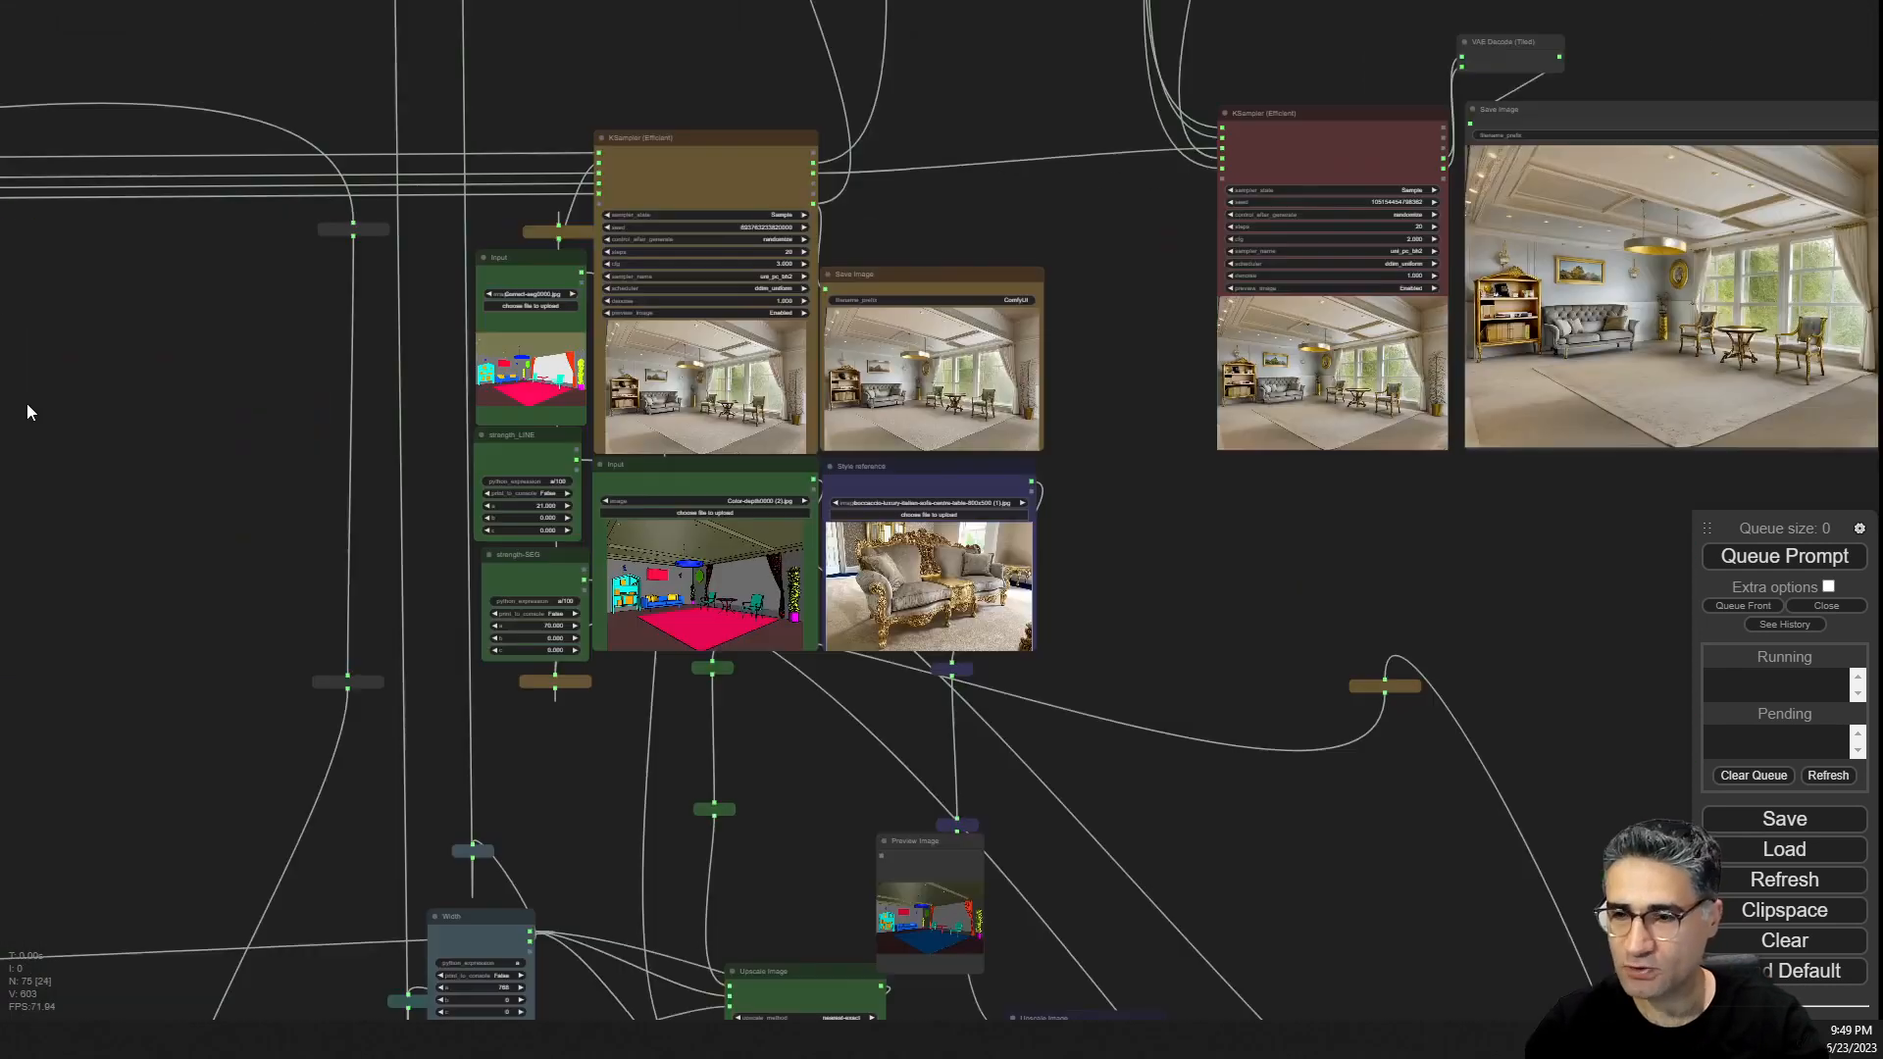
scroll(637, 383, "up", 10)
scroll(1132, 652, "down", 2)
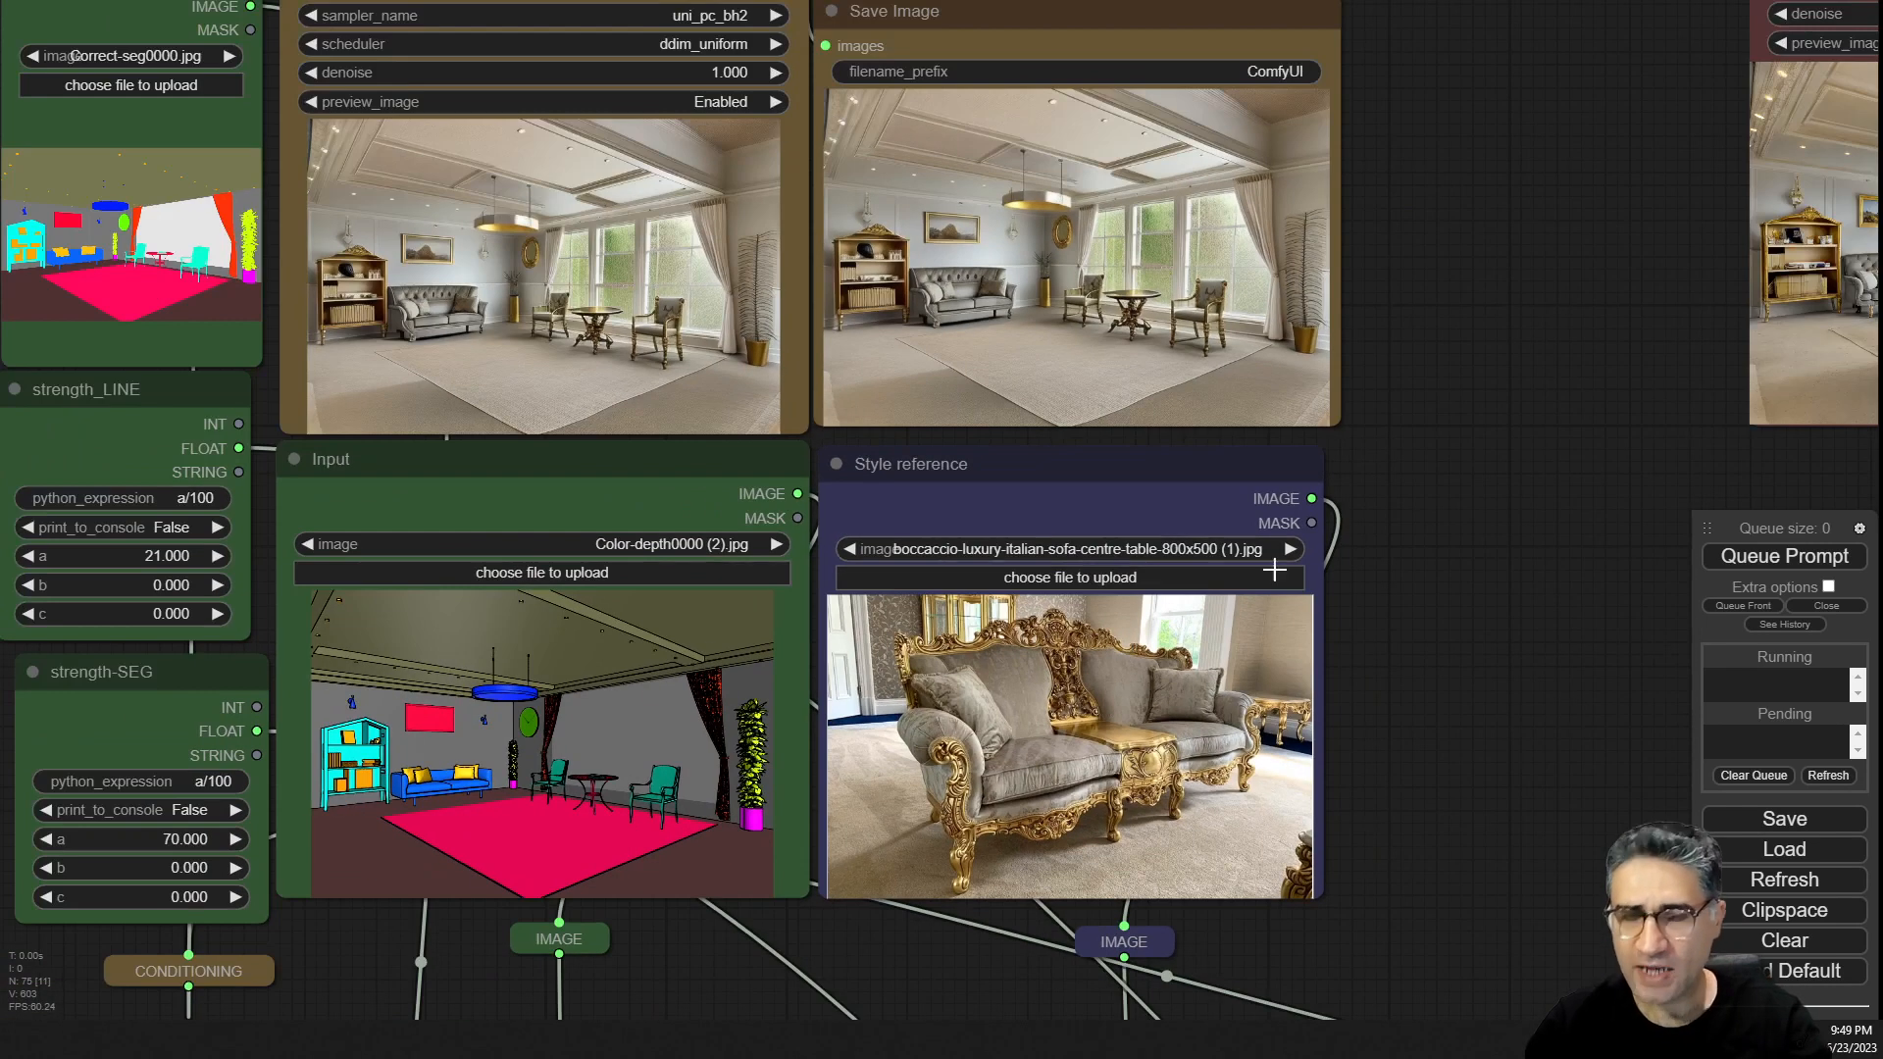
left_click_drag(1423, 374, 1503, 442)
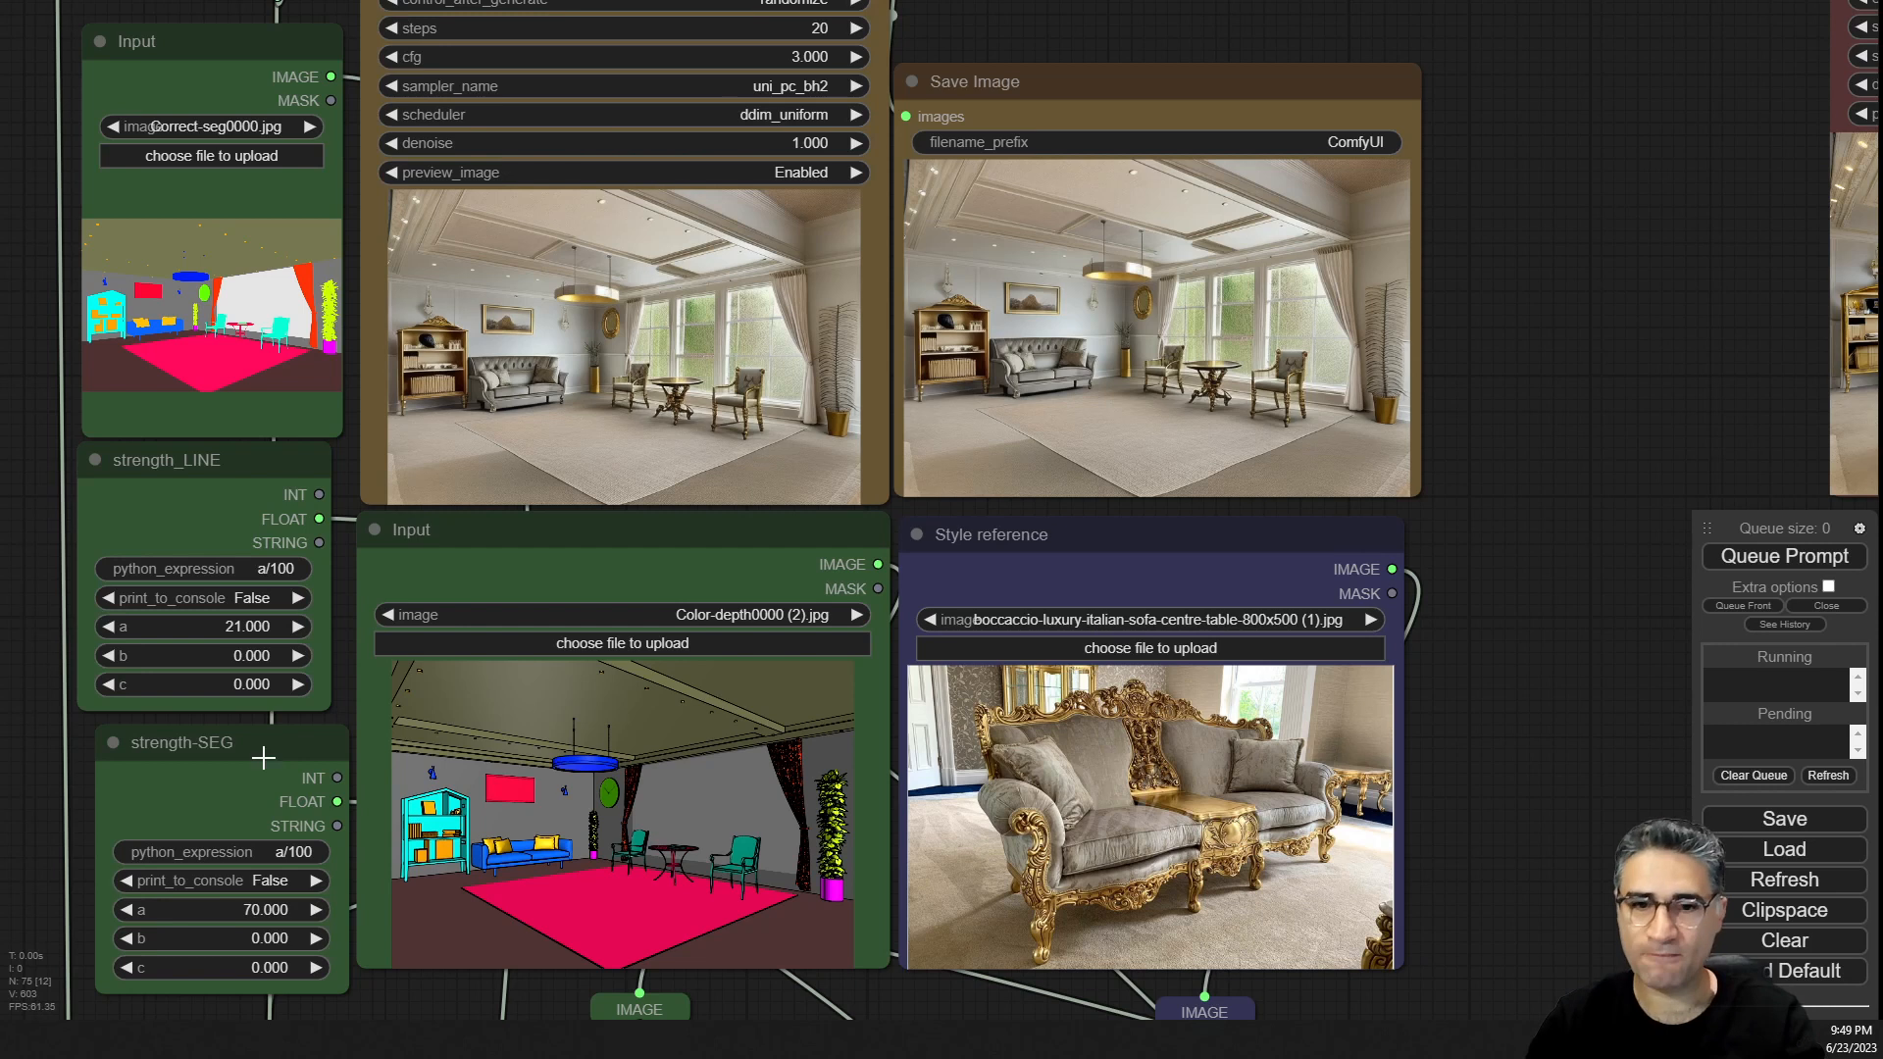
left_click_drag(263, 755, 239, 747)
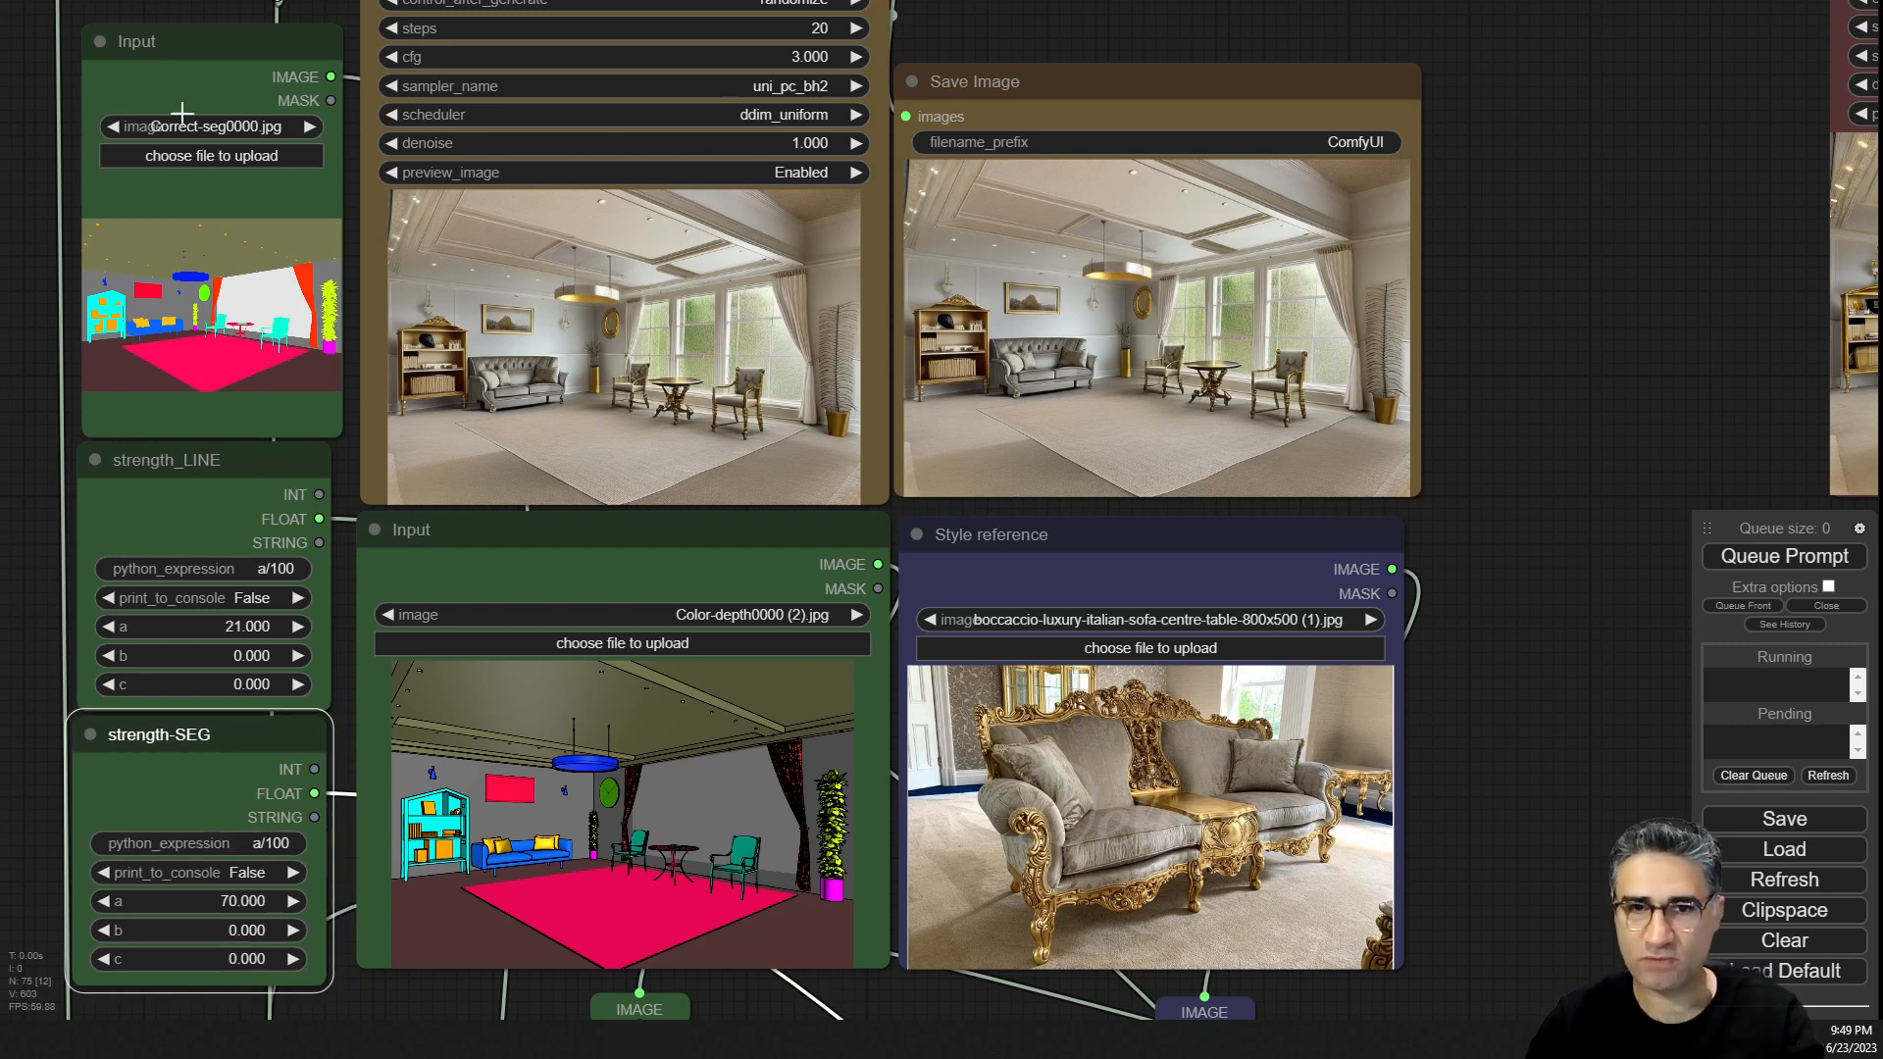
left_click(171, 62)
left_click(462, 547)
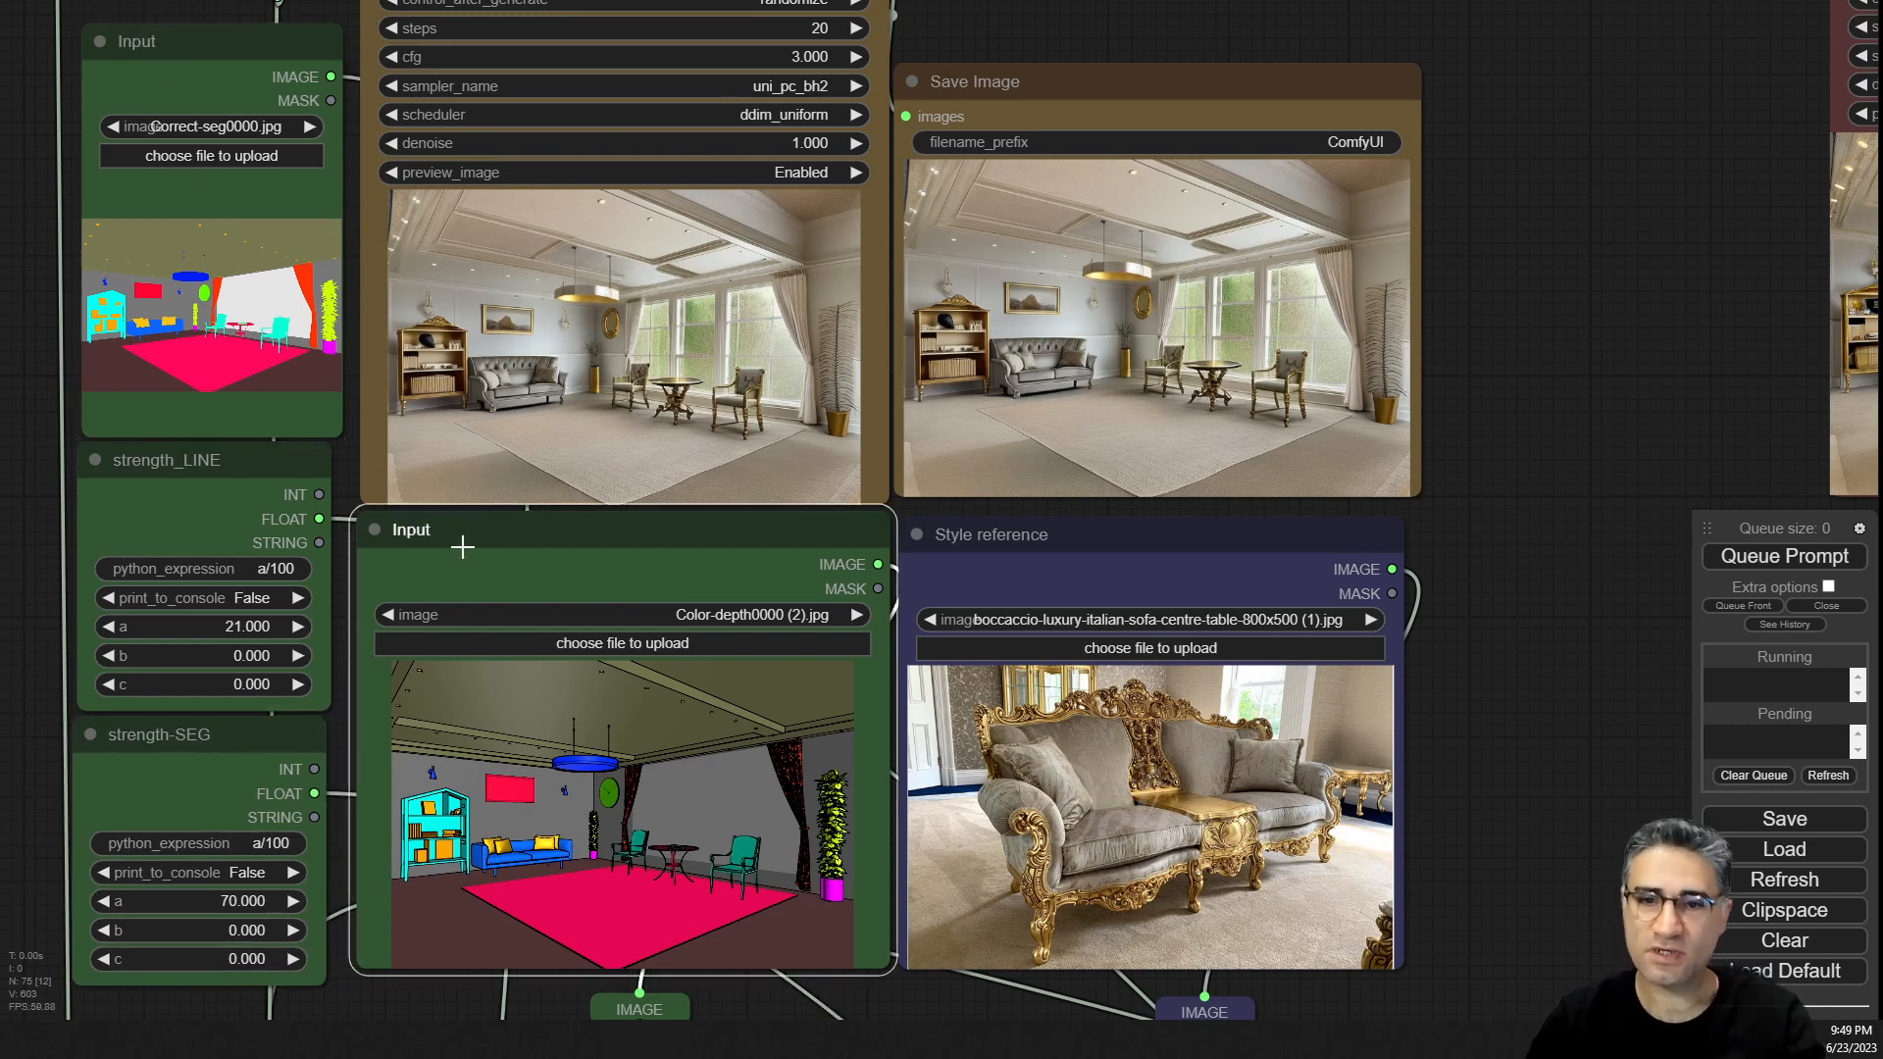
left_click(1149, 546)
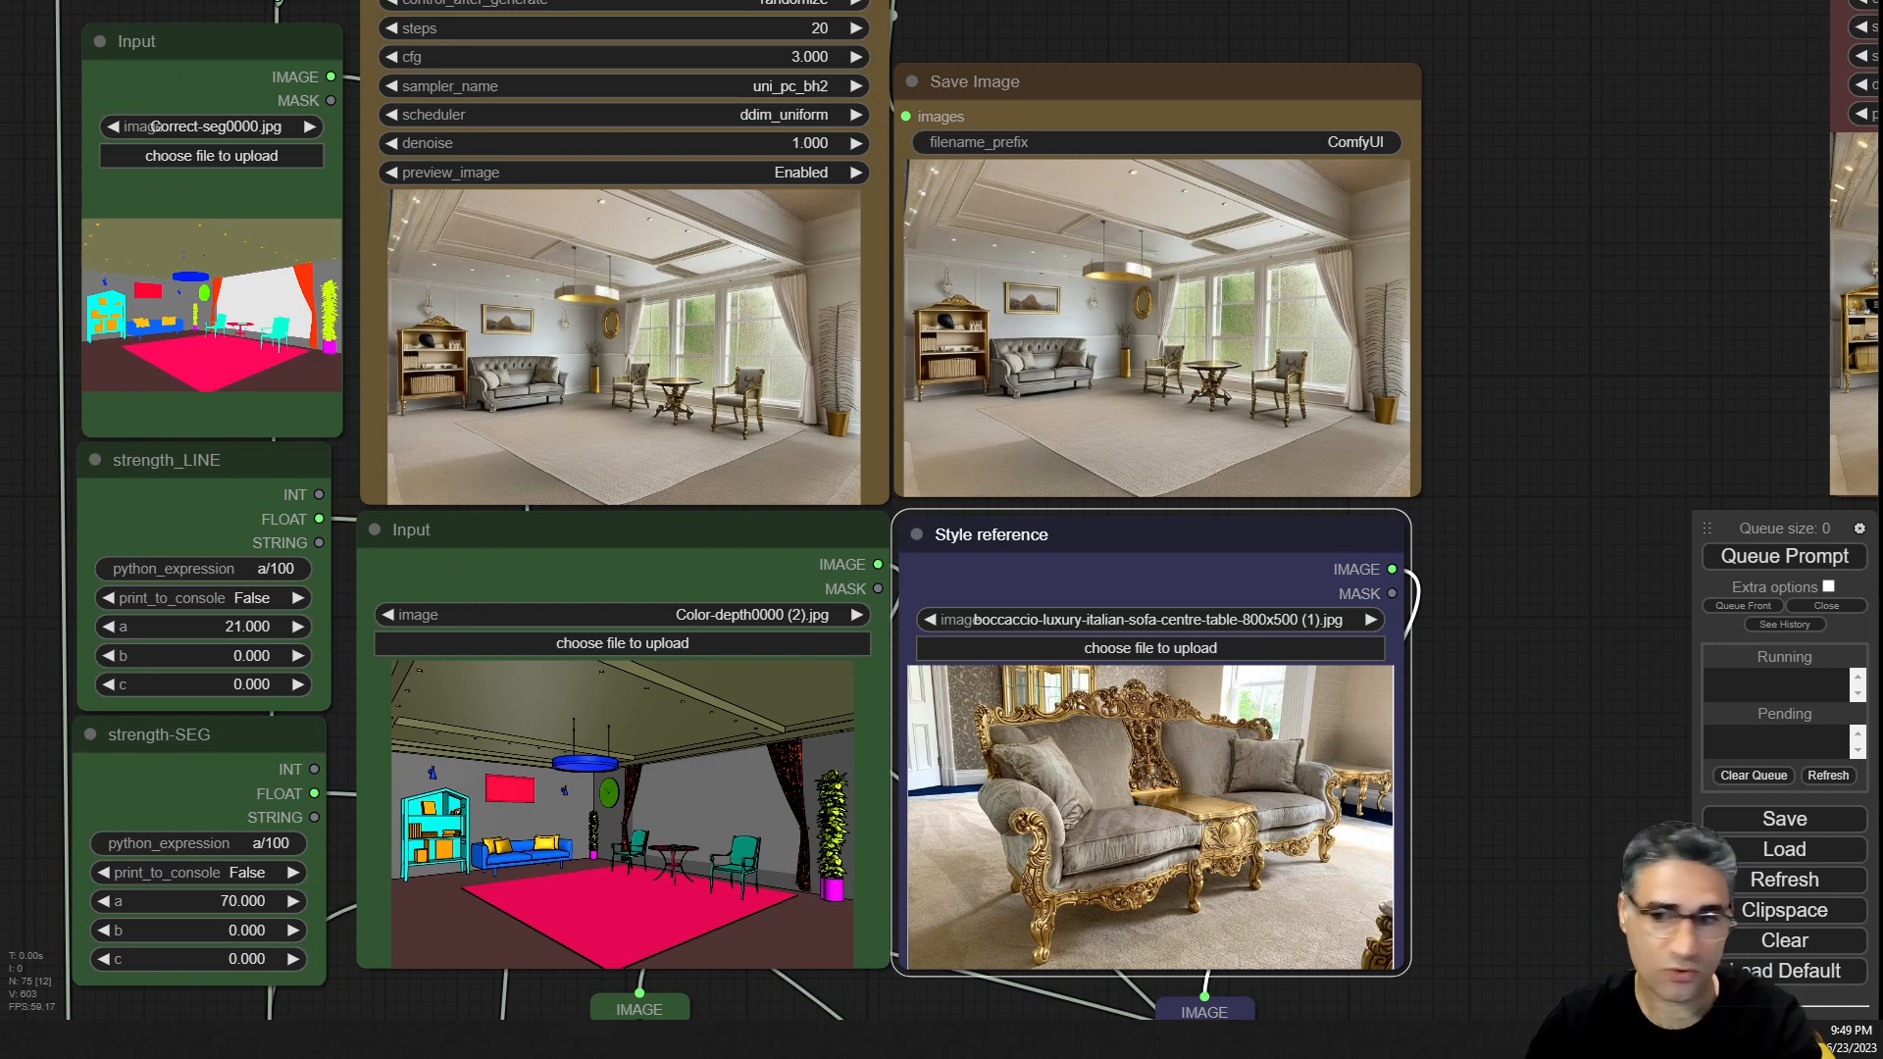
left_click_drag(980, 840, 1207, 873)
scroll(1208, 873, "up", 6)
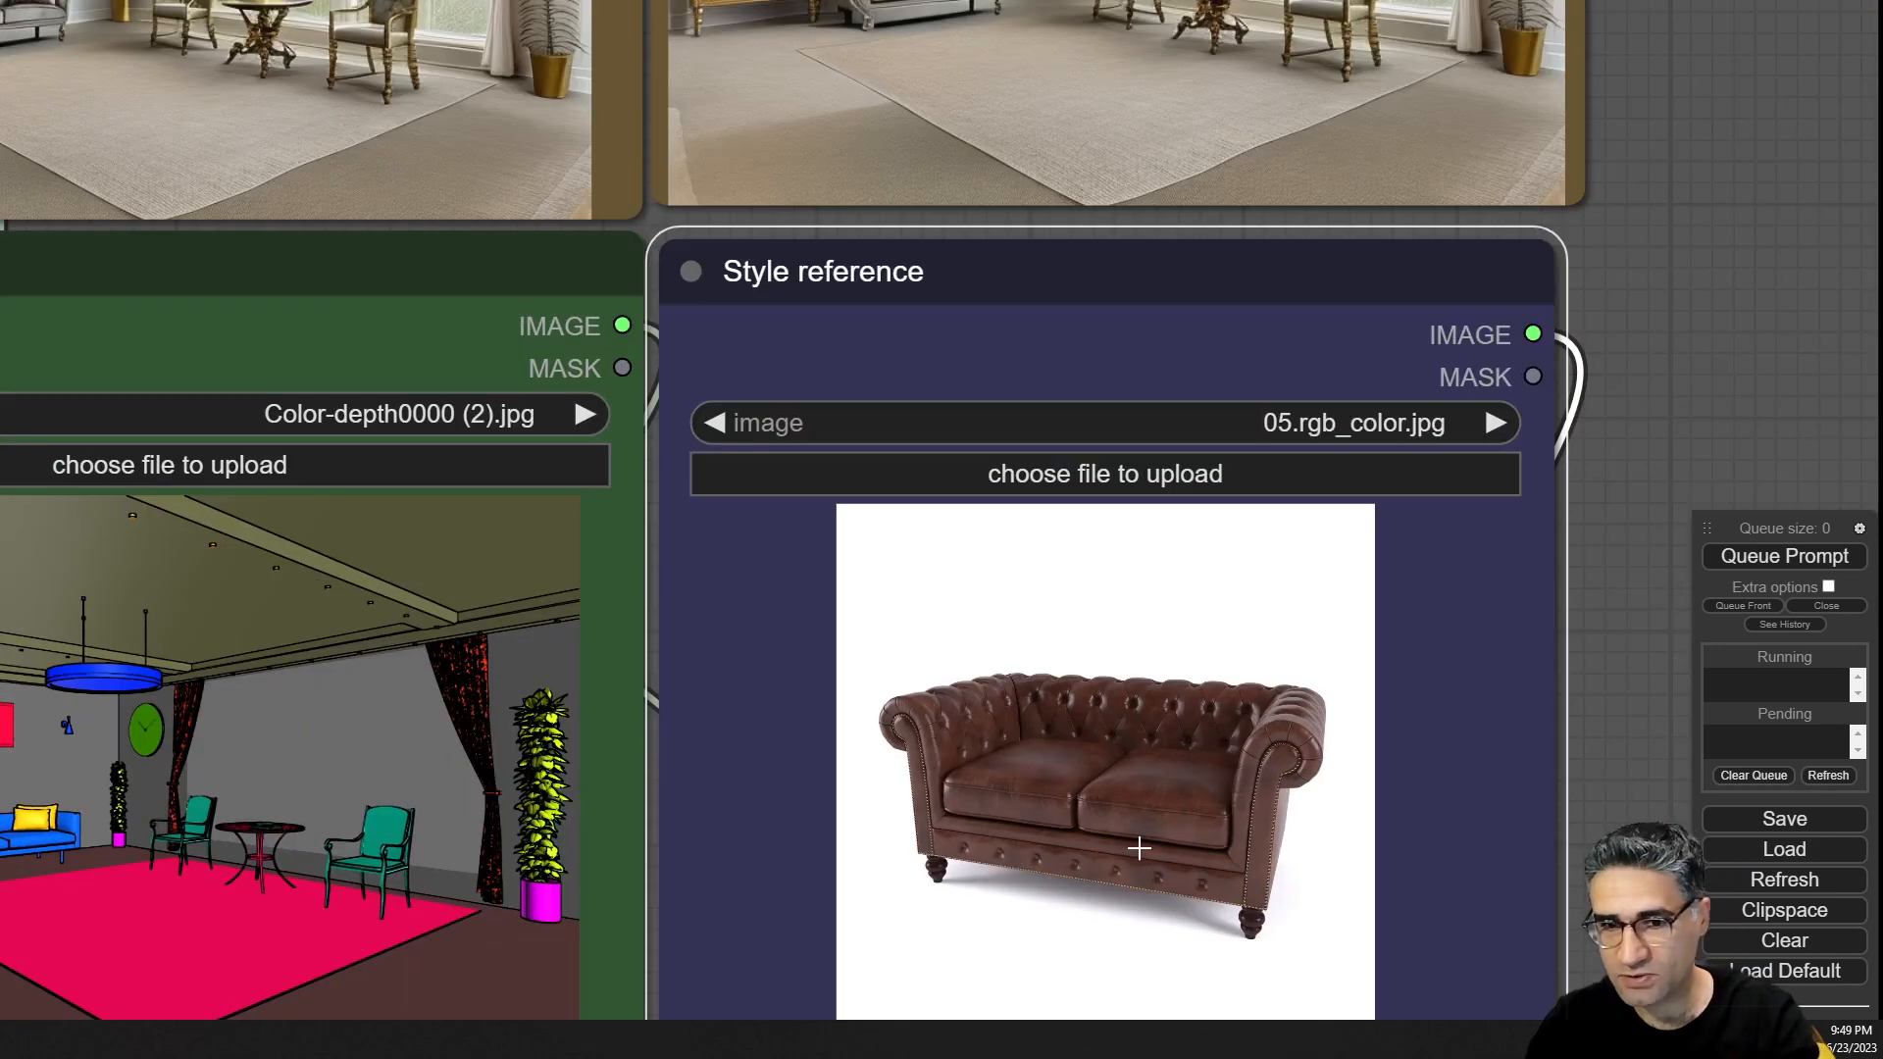
Queue the prompt to render the interior with the leather sofa as style reference.
scroll(1128, 853, "up", 6)
scroll(1177, 762, "up", 5)
scroll(1230, 775, "down", 12)
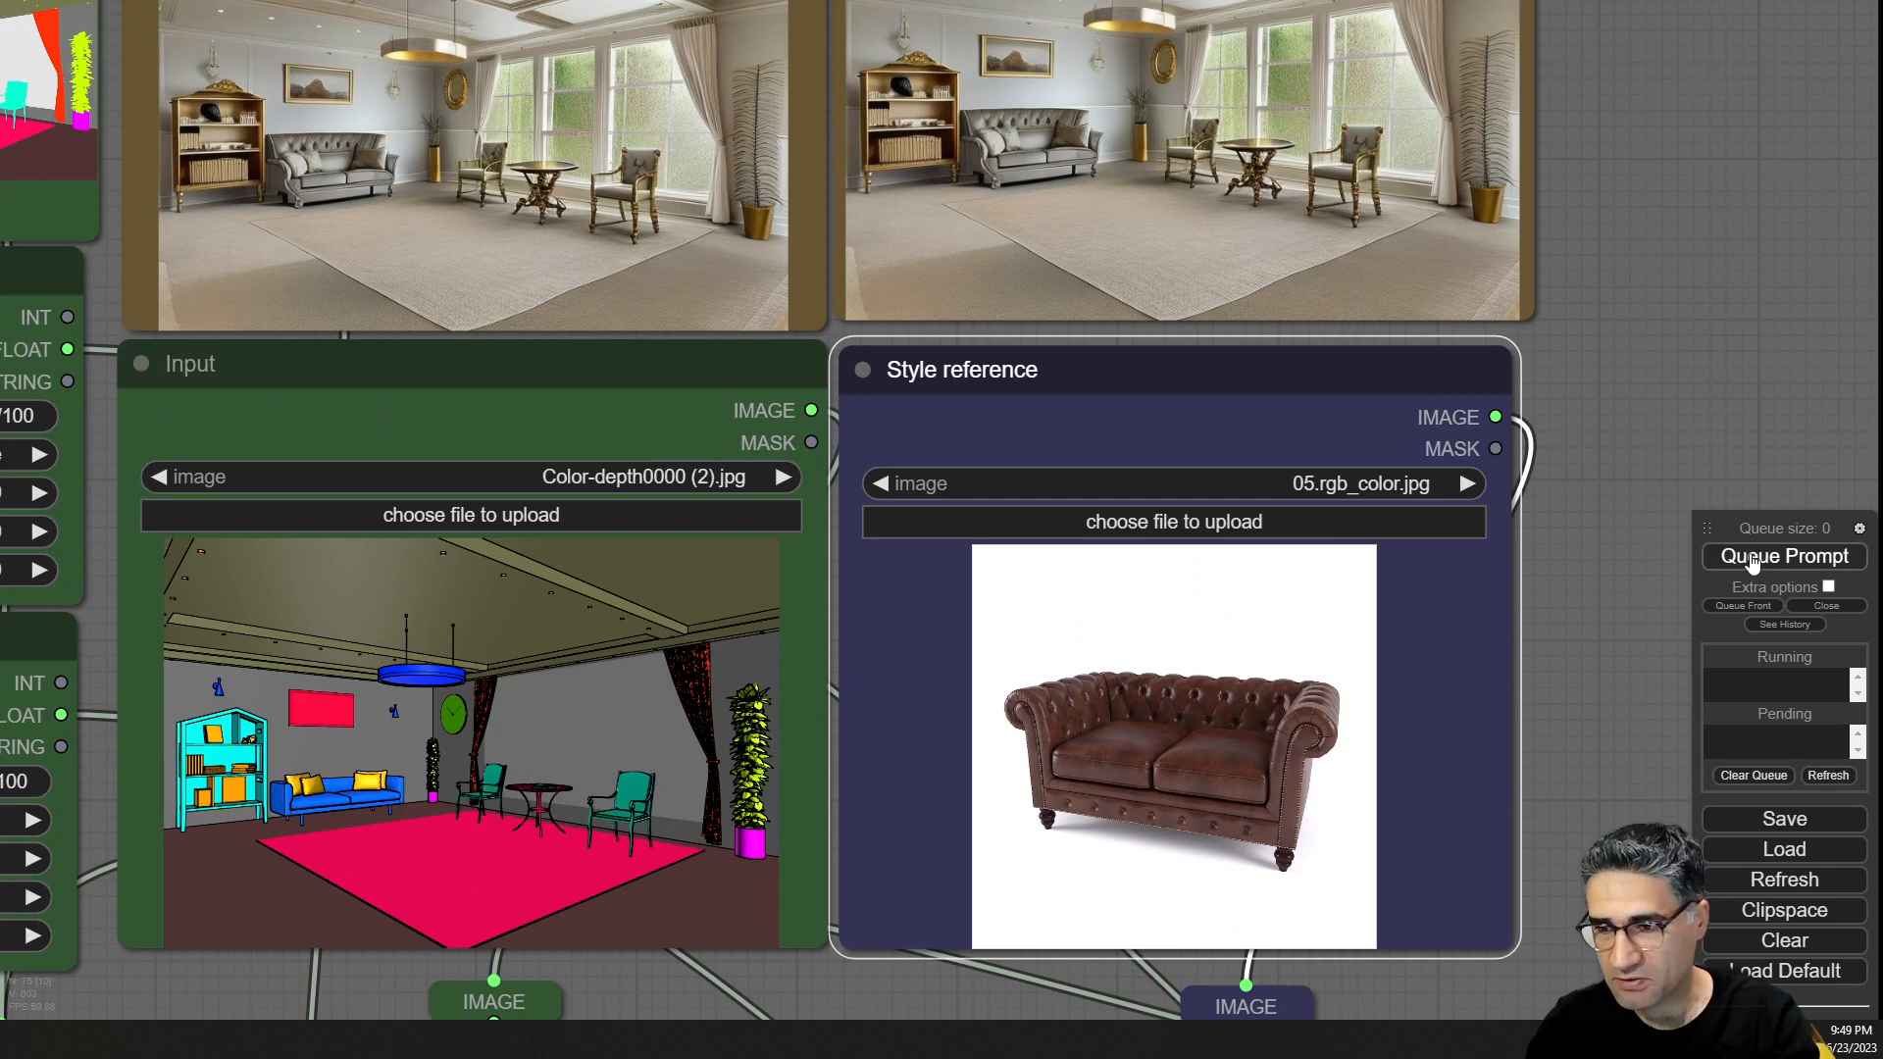
left_click(1751, 558)
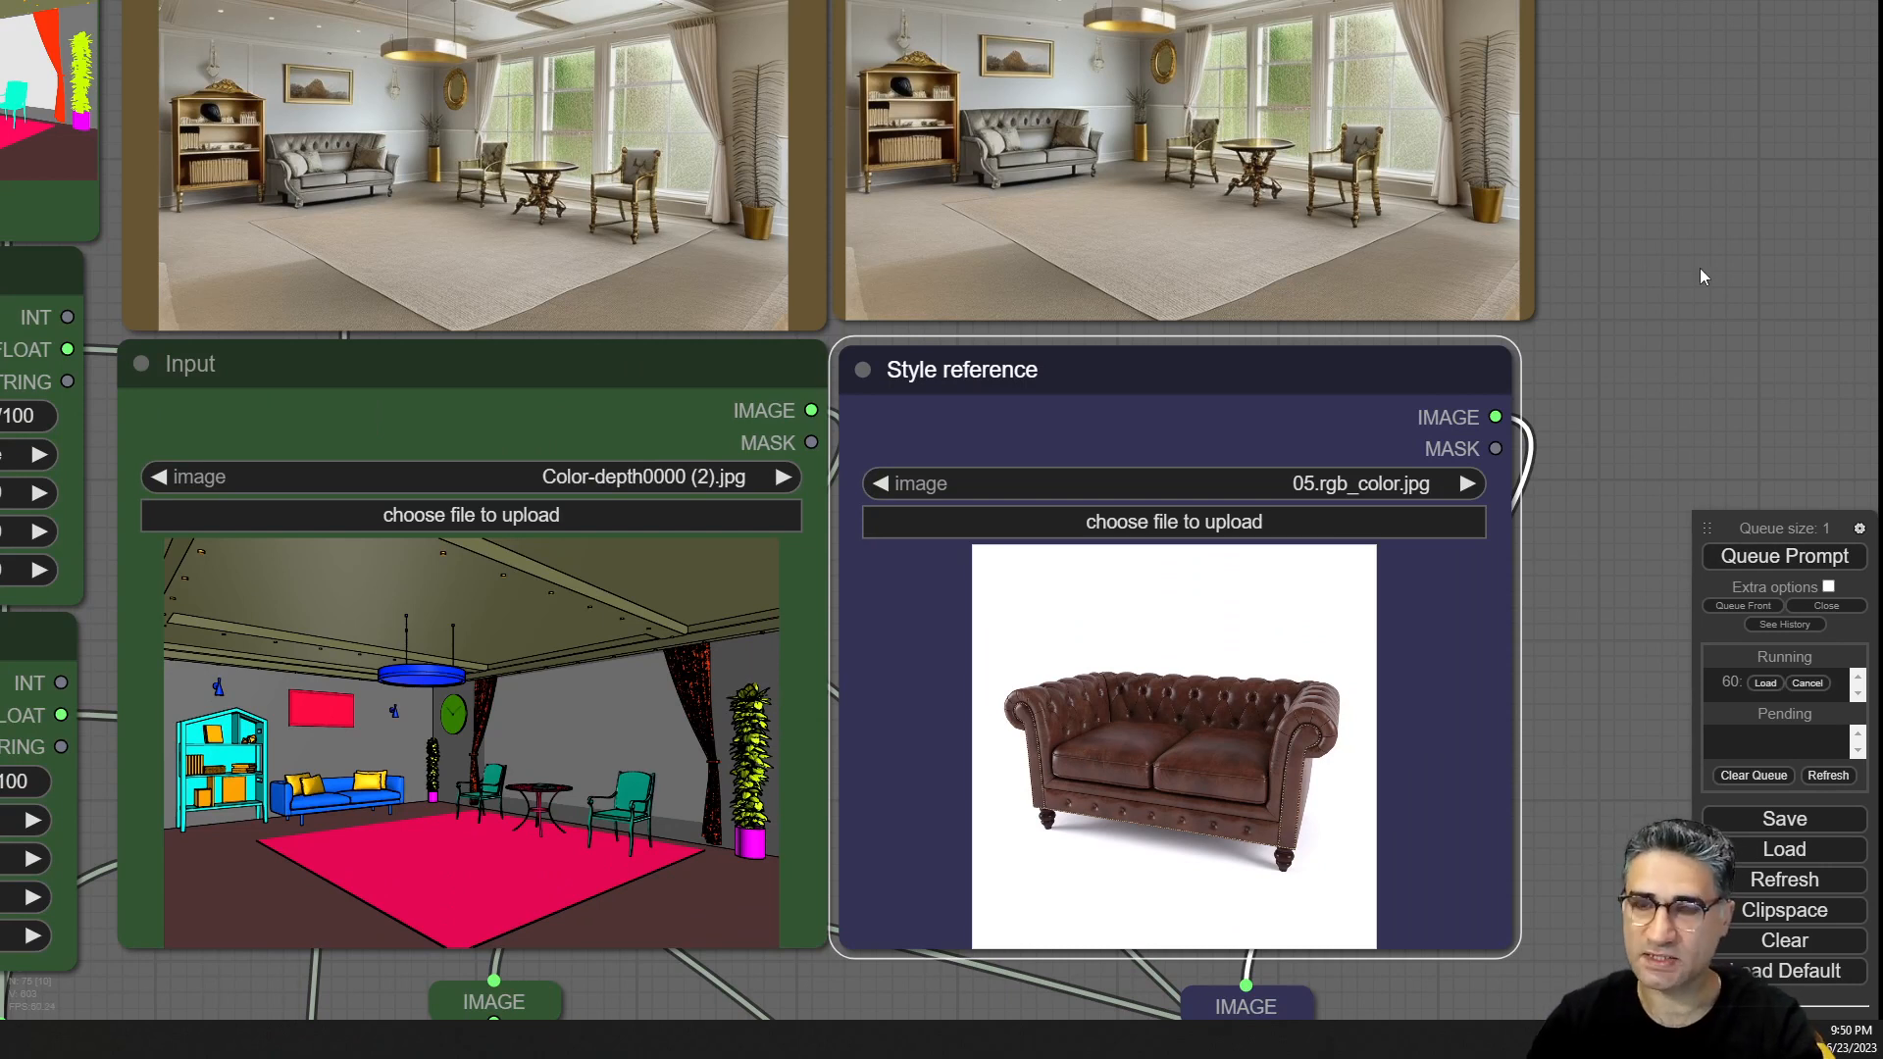
Follow the render's progress in the sampler preview and Save Image nodes.
left_click_drag(1701, 276, 1718, 408)
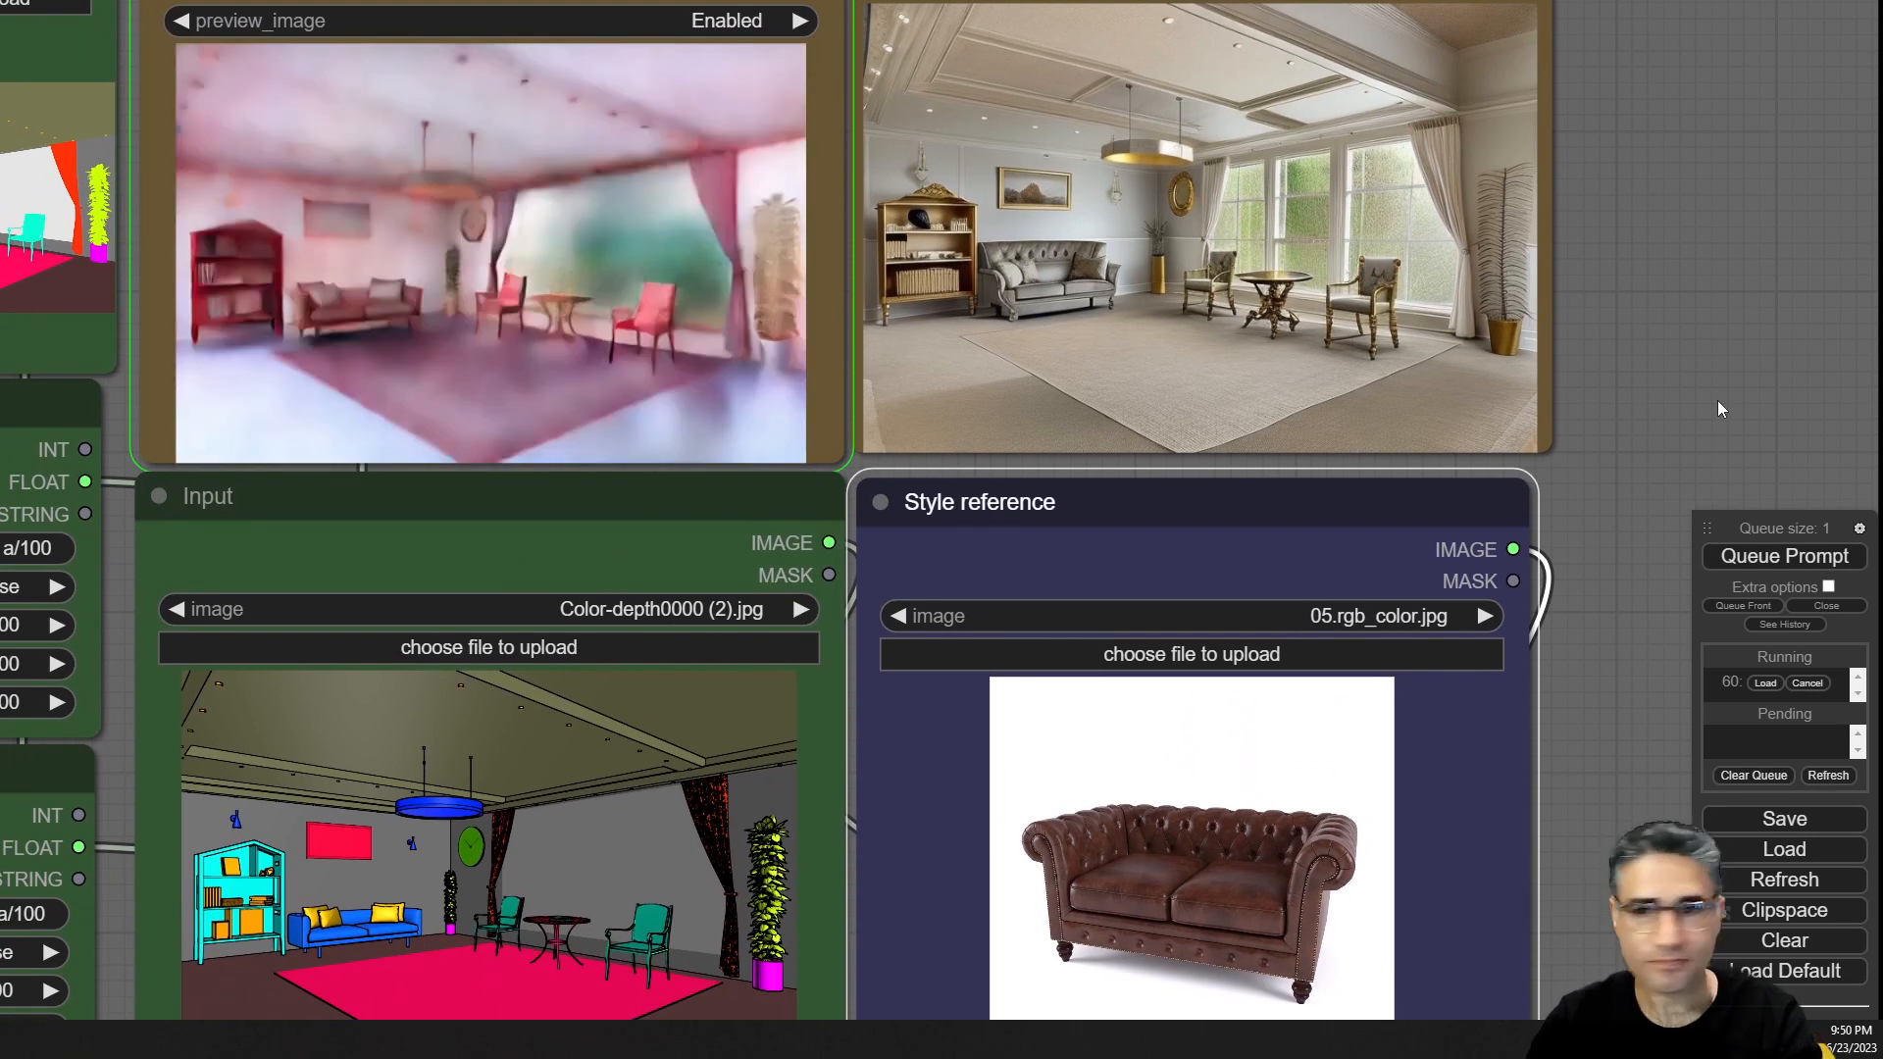
left_click_drag(1718, 402, 1853, 363)
scroll(686, 216, "up", 5)
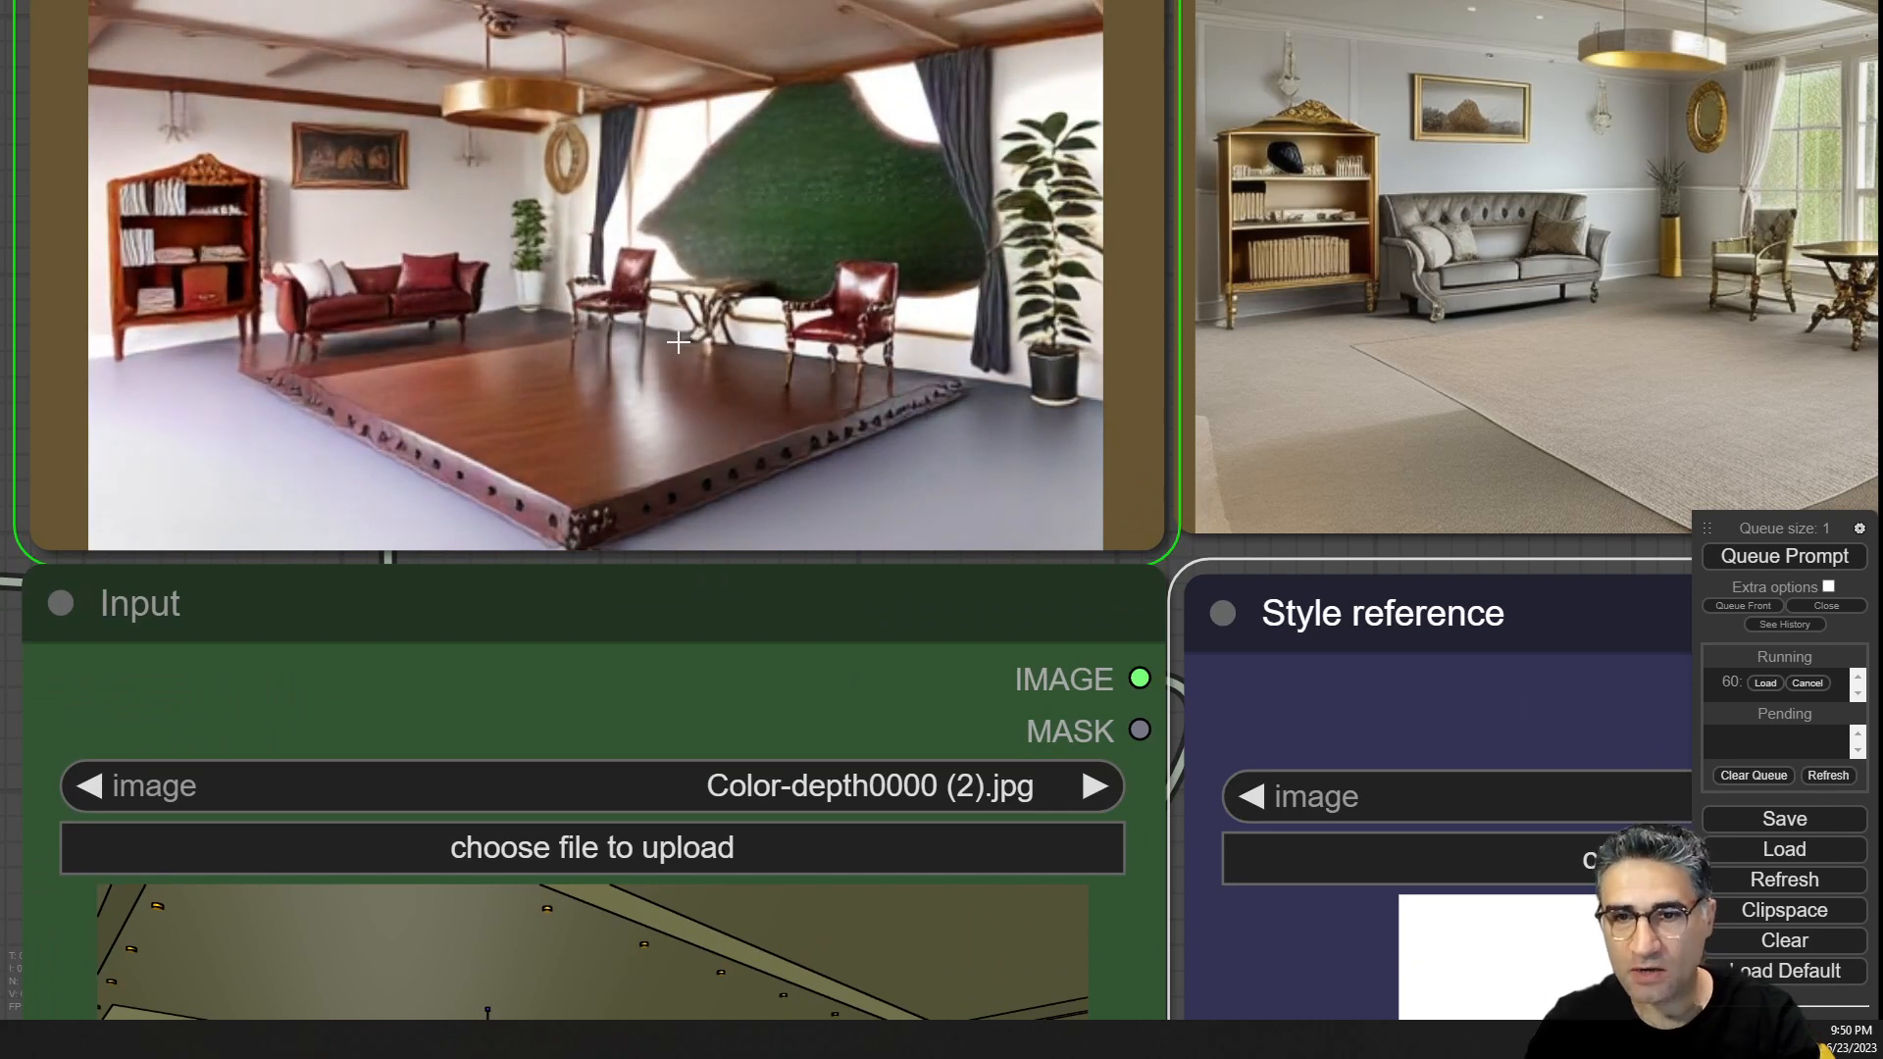
scroll(678, 342, "up", 5)
scroll(944, 306, "down", 6)
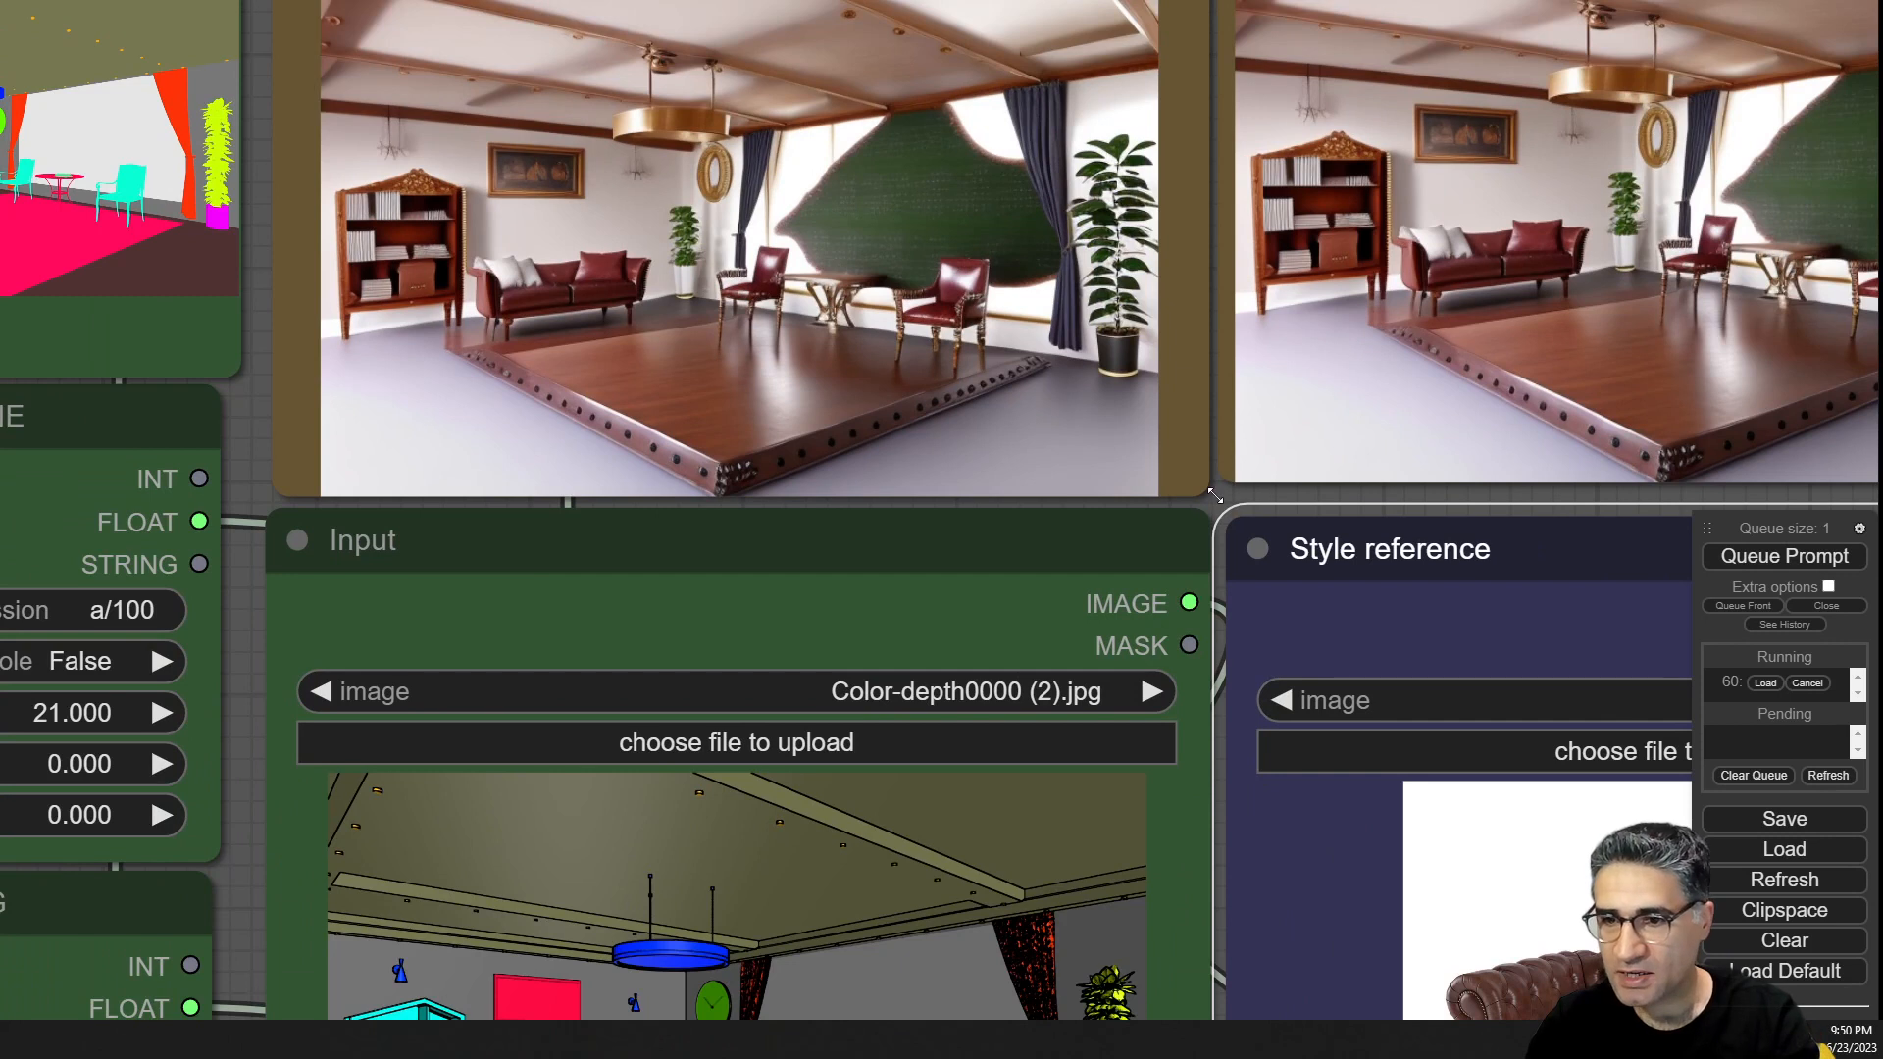
scroll(448, 512, "down", 5)
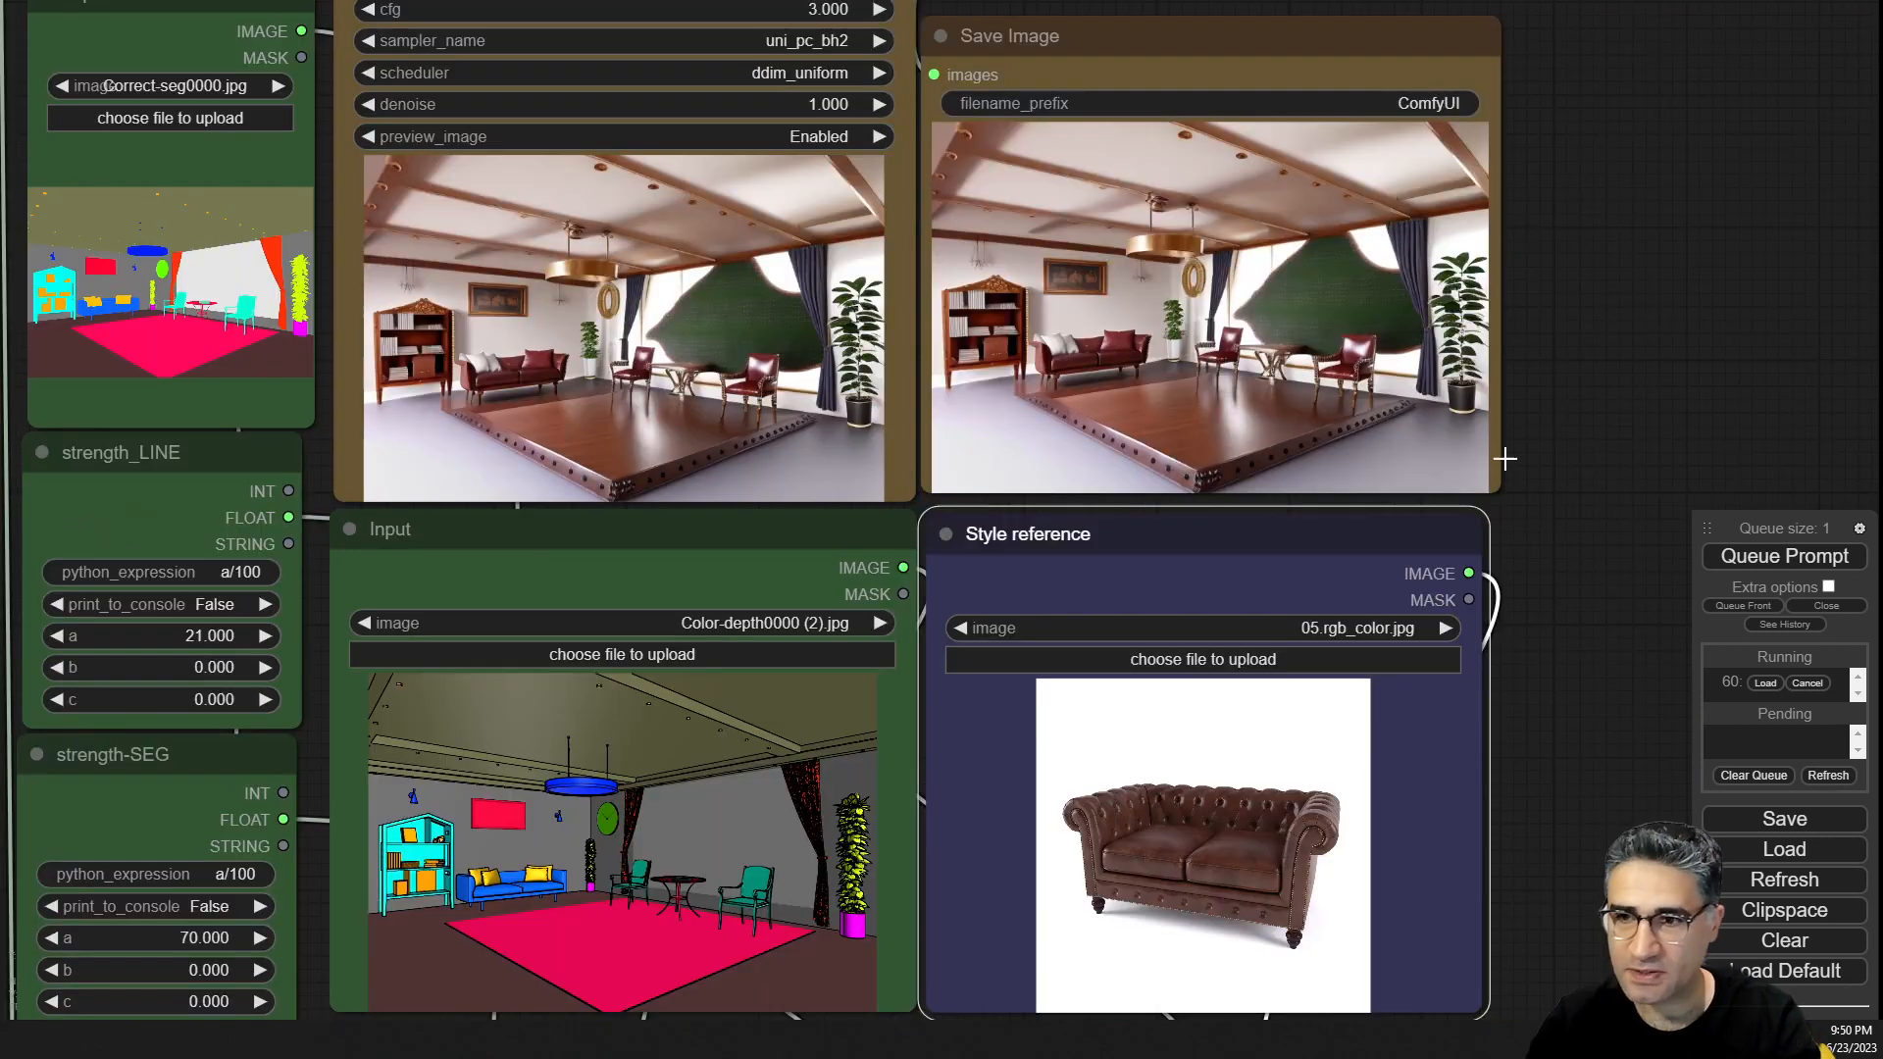
left_click_drag(1632, 359, 1347, 394)
scroll(962, 442, "up", 12)
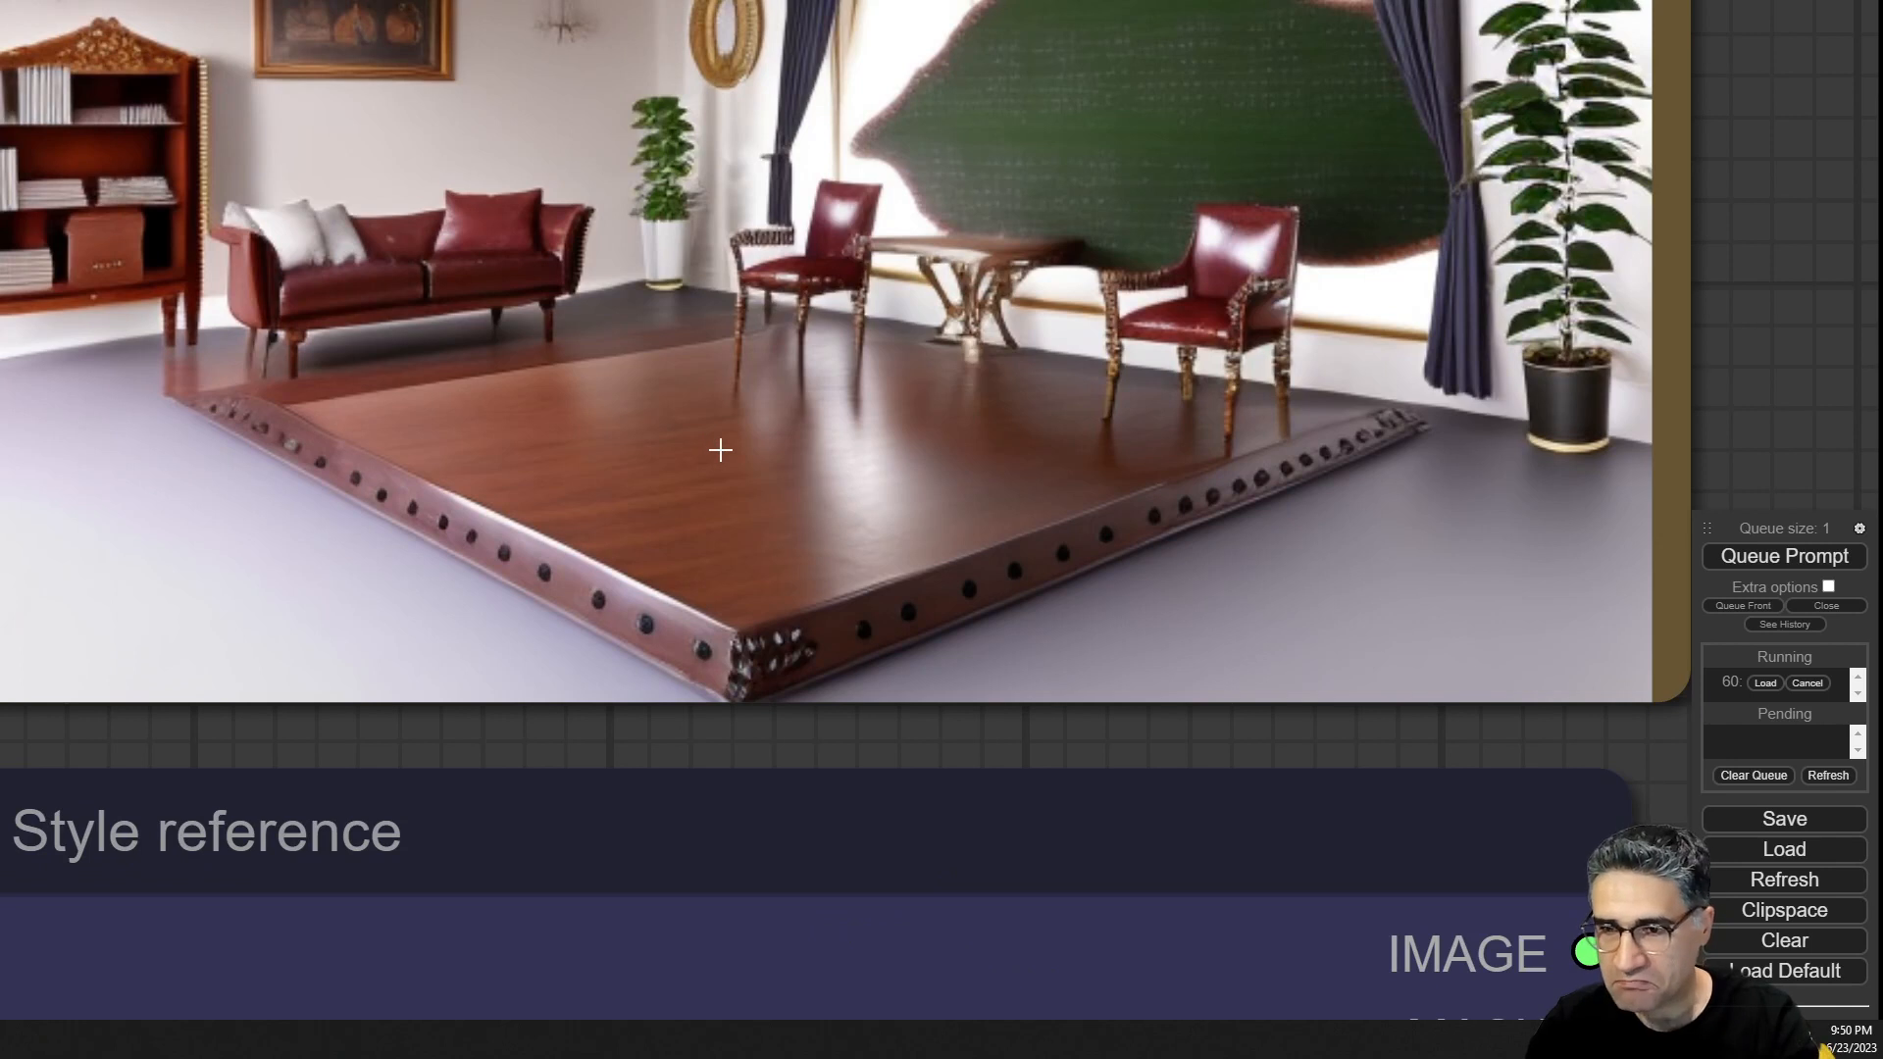
scroll(721, 450, "down", 5)
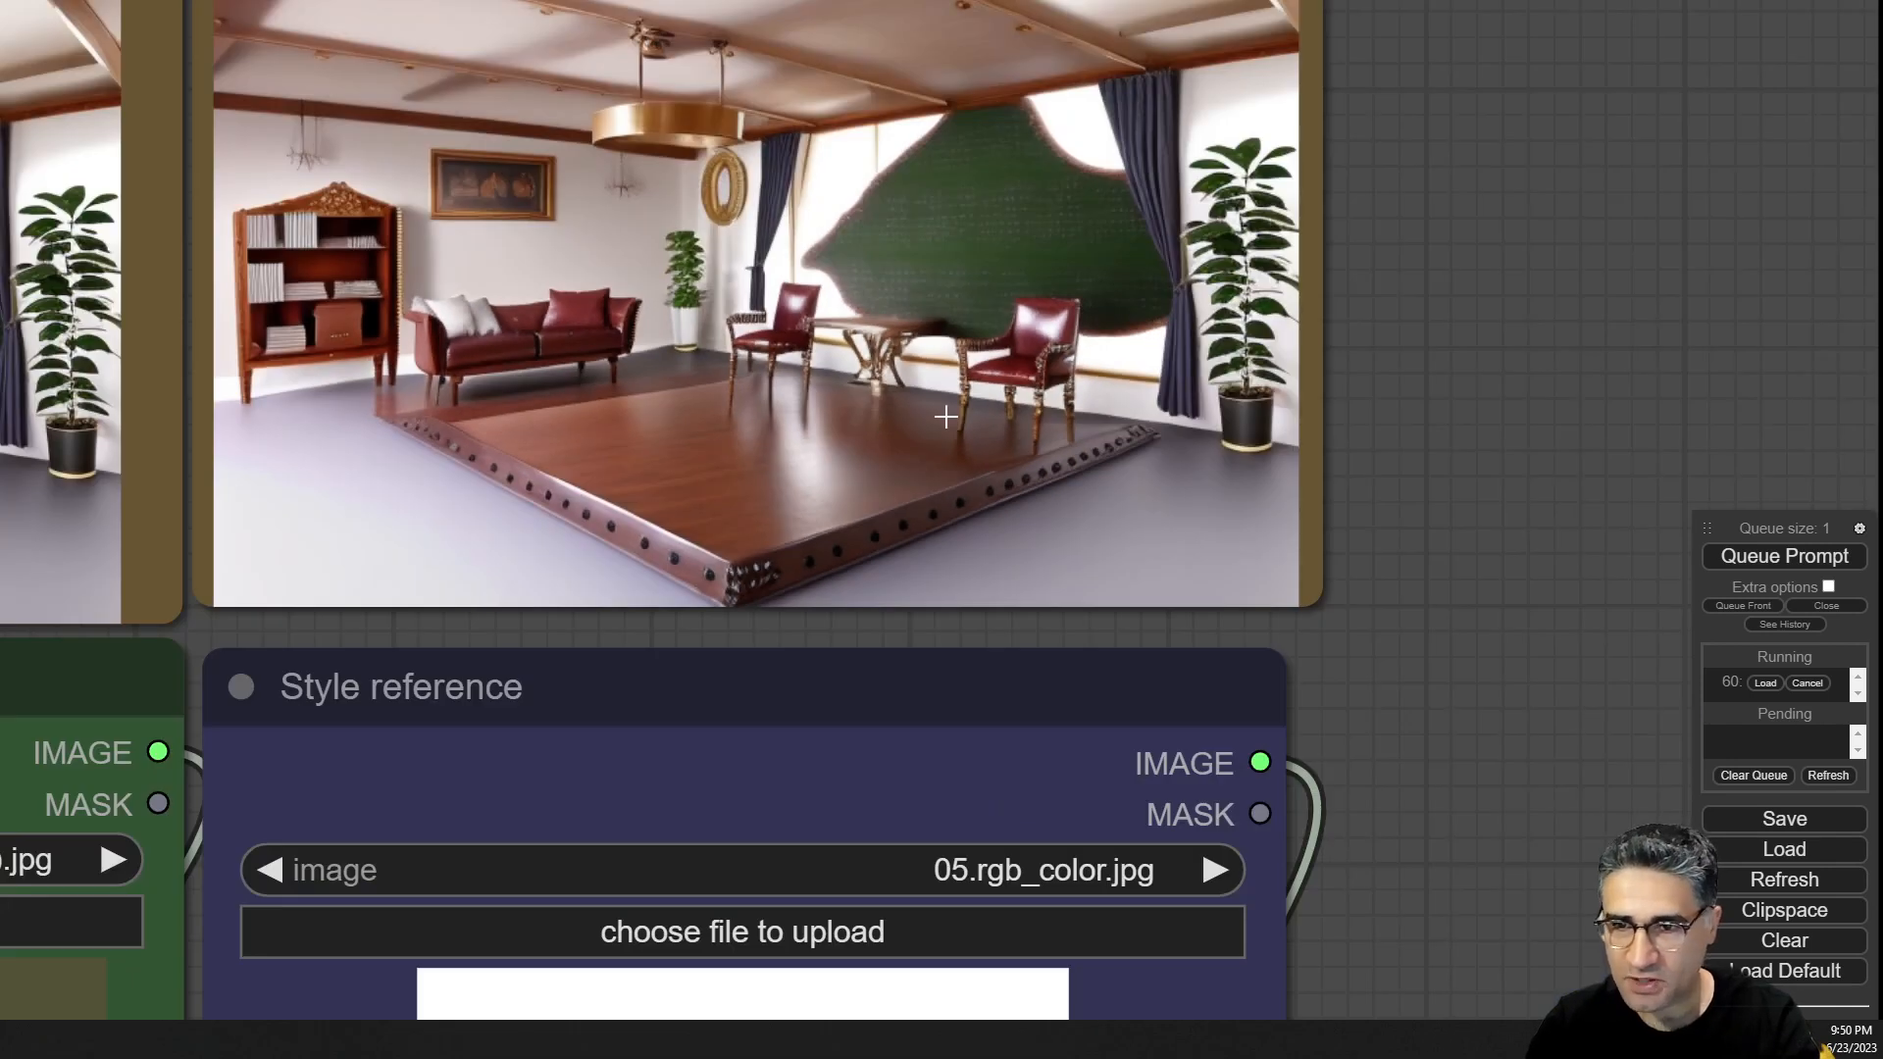
scroll(1062, 426, "down", 5)
left_click_drag(1530, 438, 307, 425)
scroll(1045, 312, "up", 6)
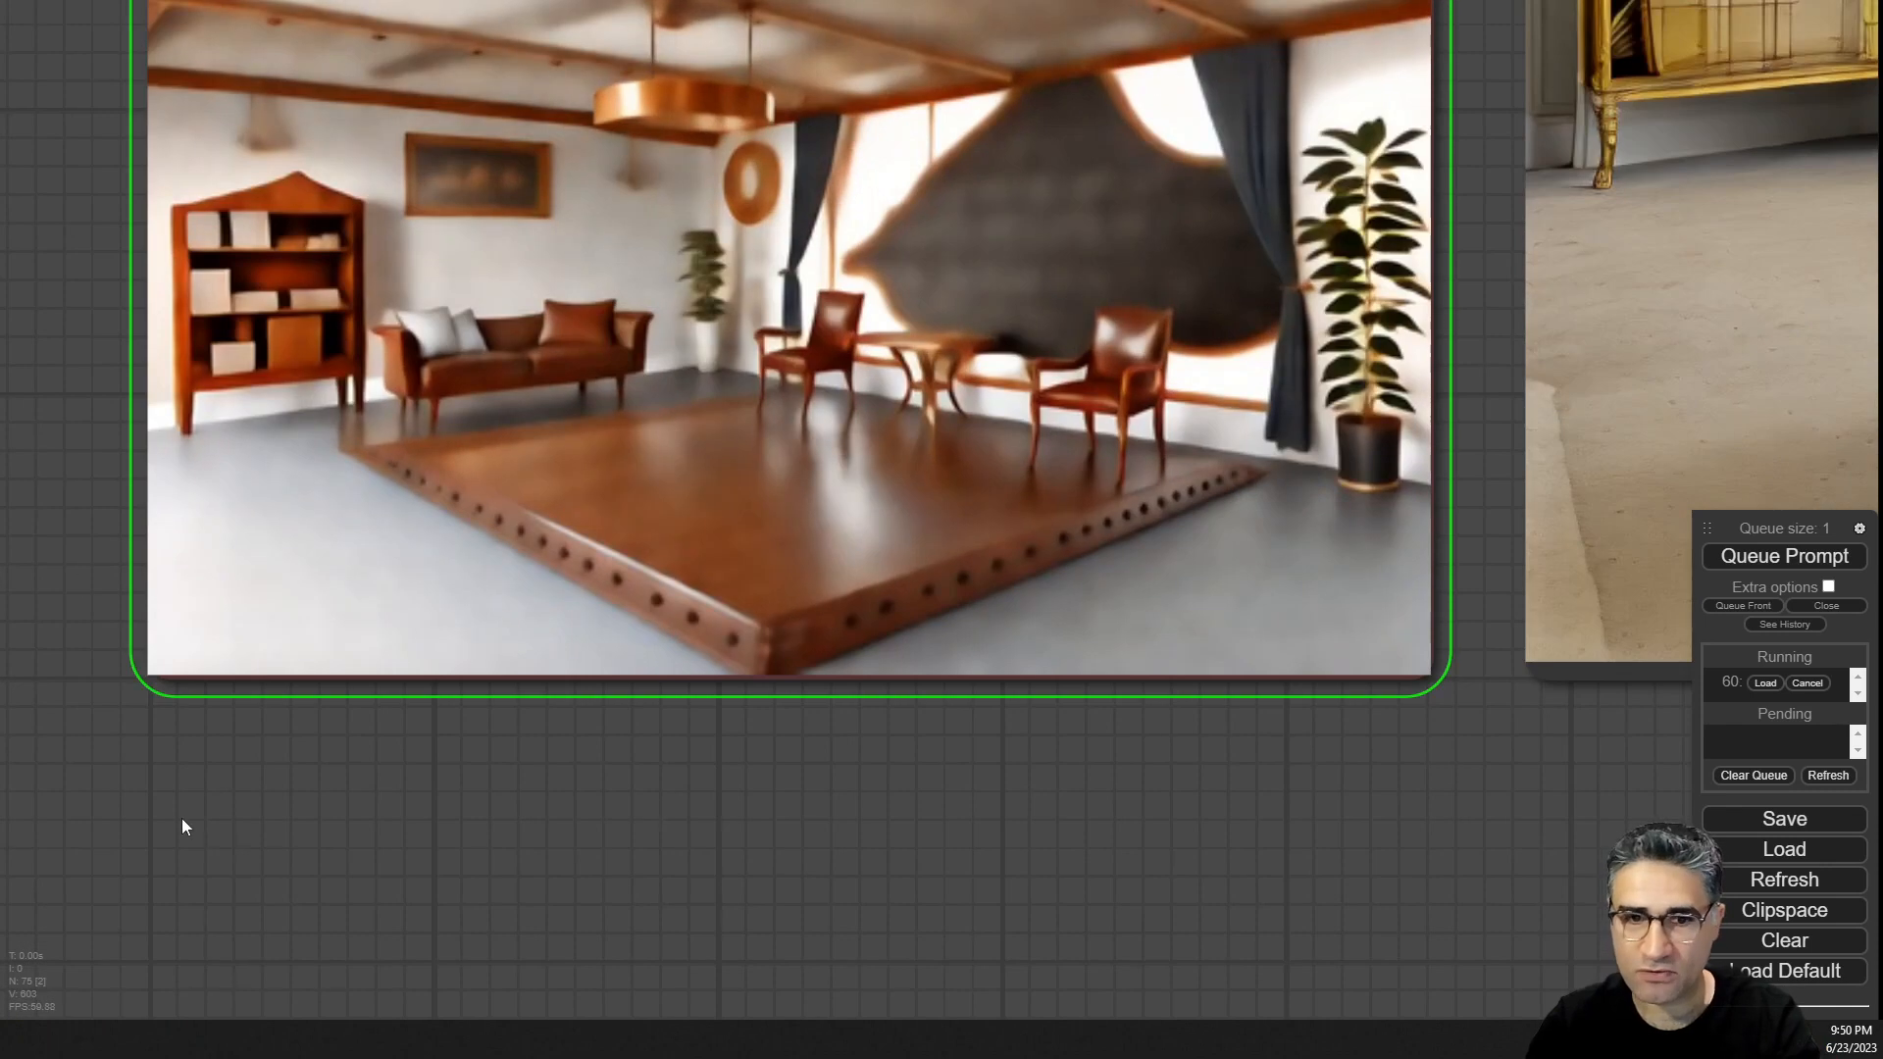
left_click_drag(180, 818, 1480, 693)
scroll(971, 510, "down", 4)
left_click_drag(814, 505, 1431, 36)
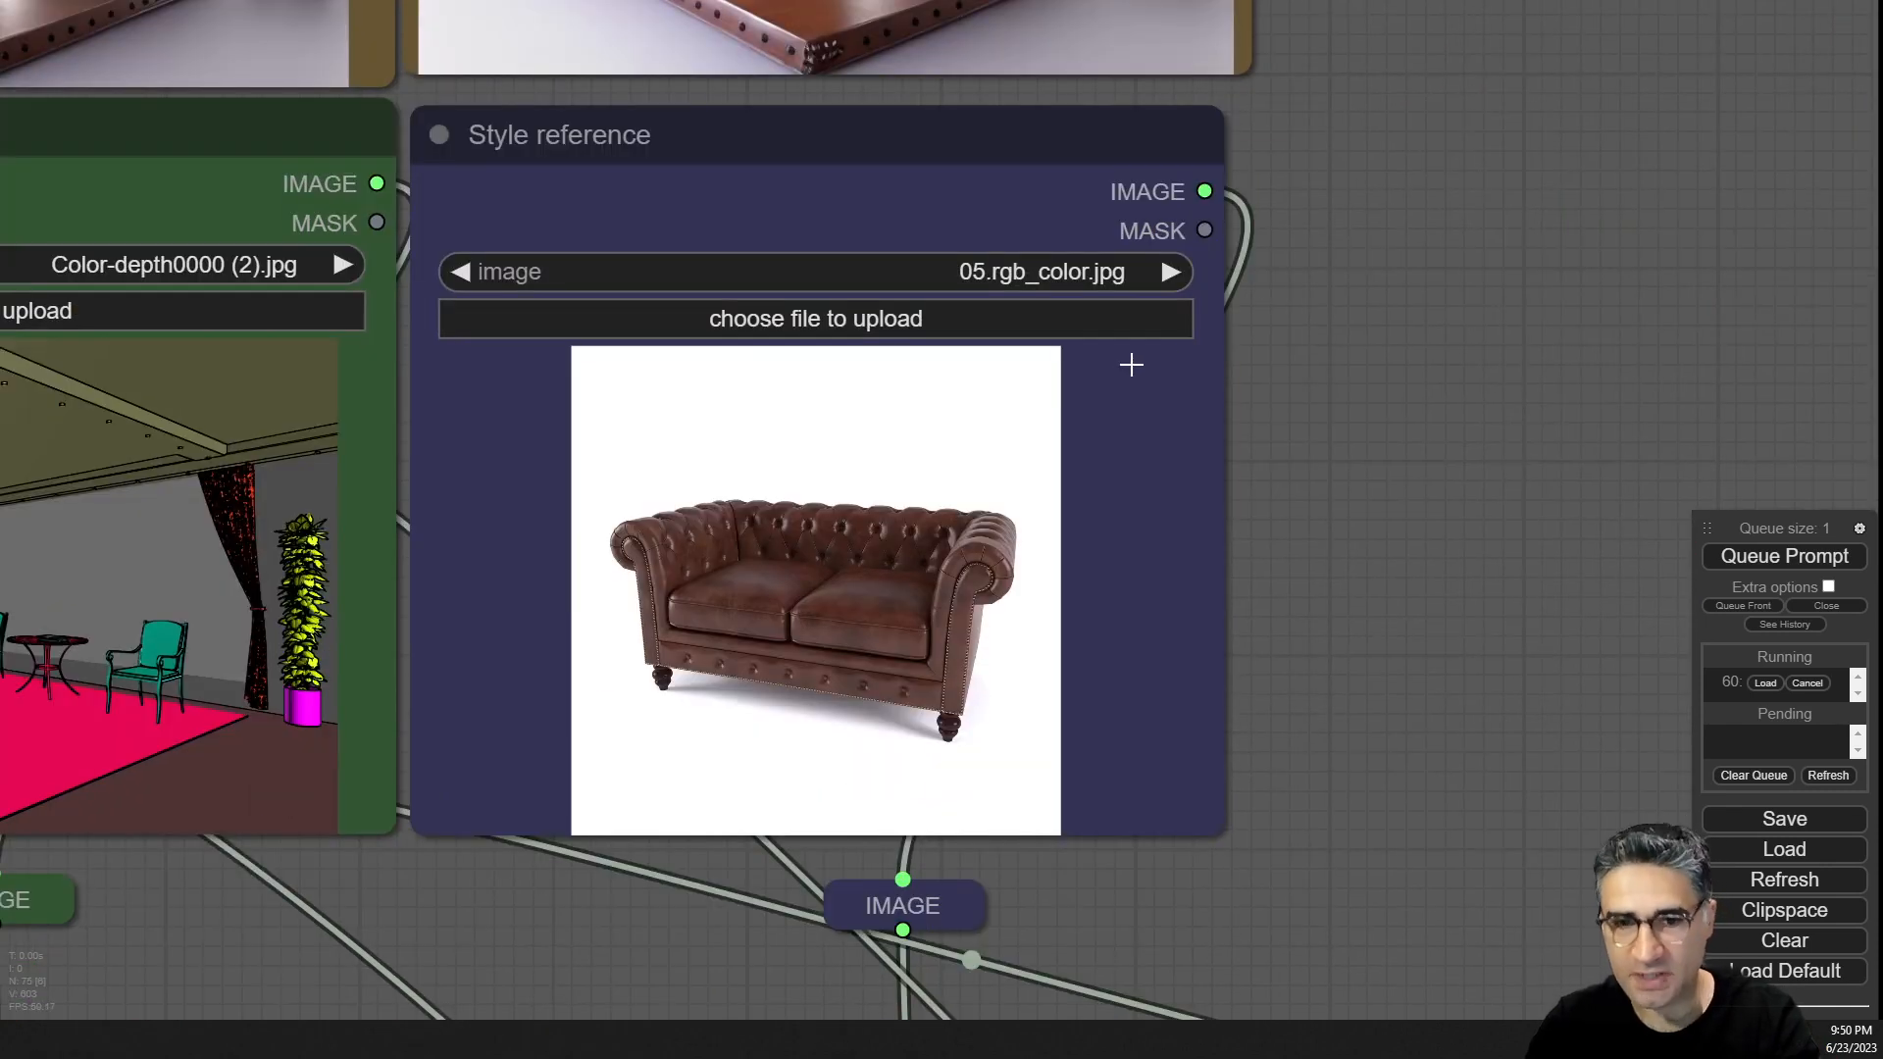
scroll(861, 436, "down", 4)
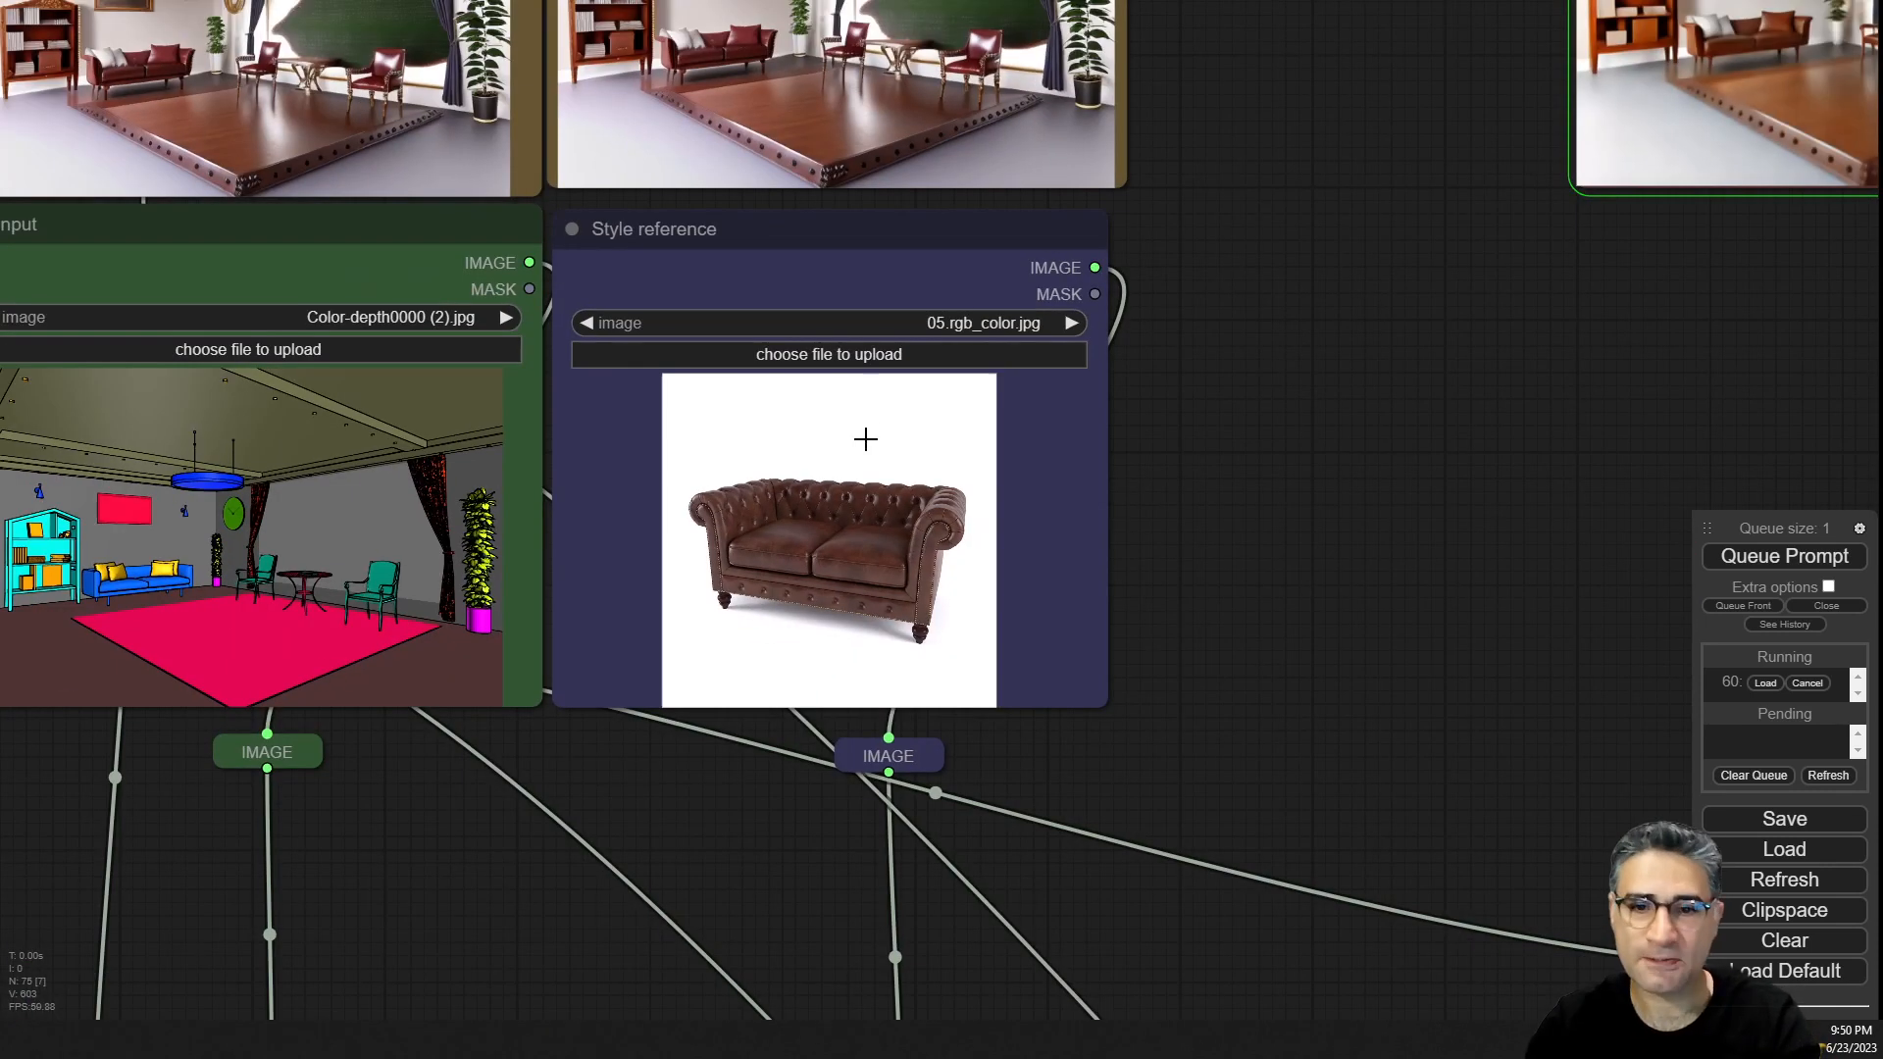
left_click_drag(1434, 172, 1881, 64)
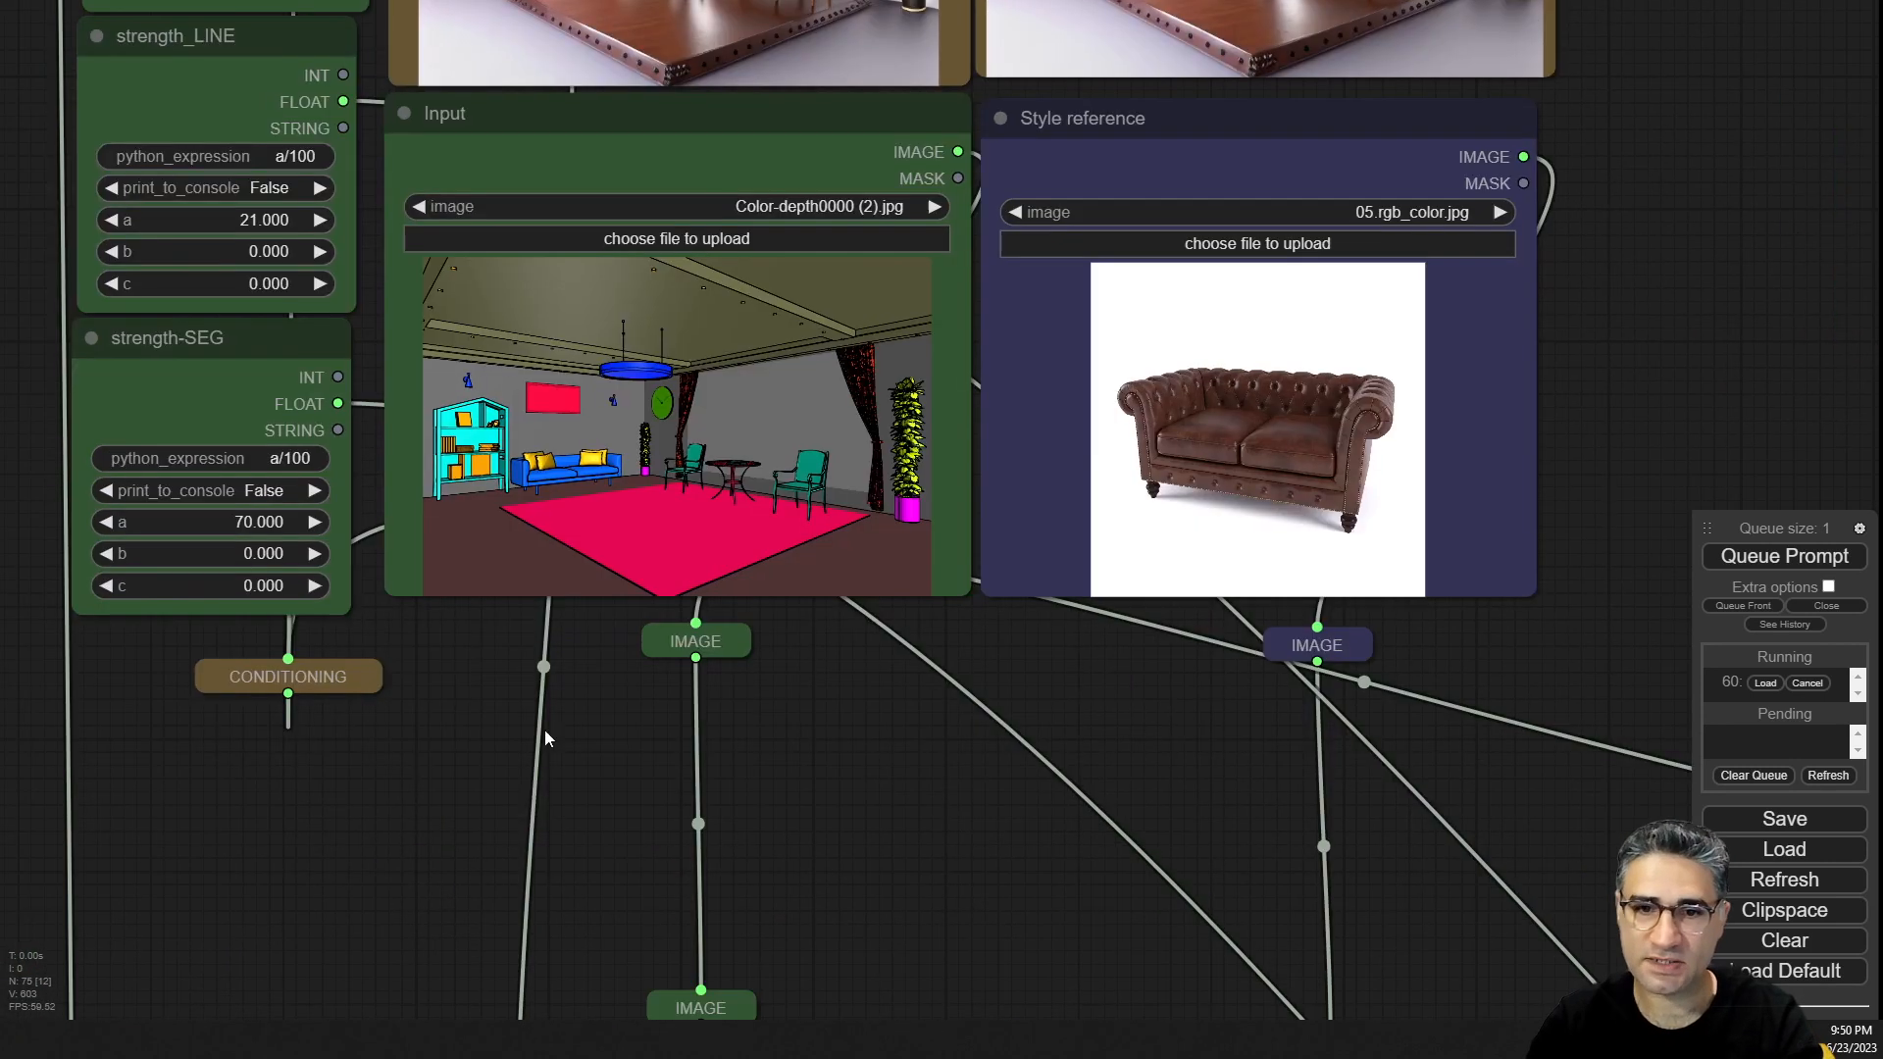
left_click_drag(437, 740, 500, 735)
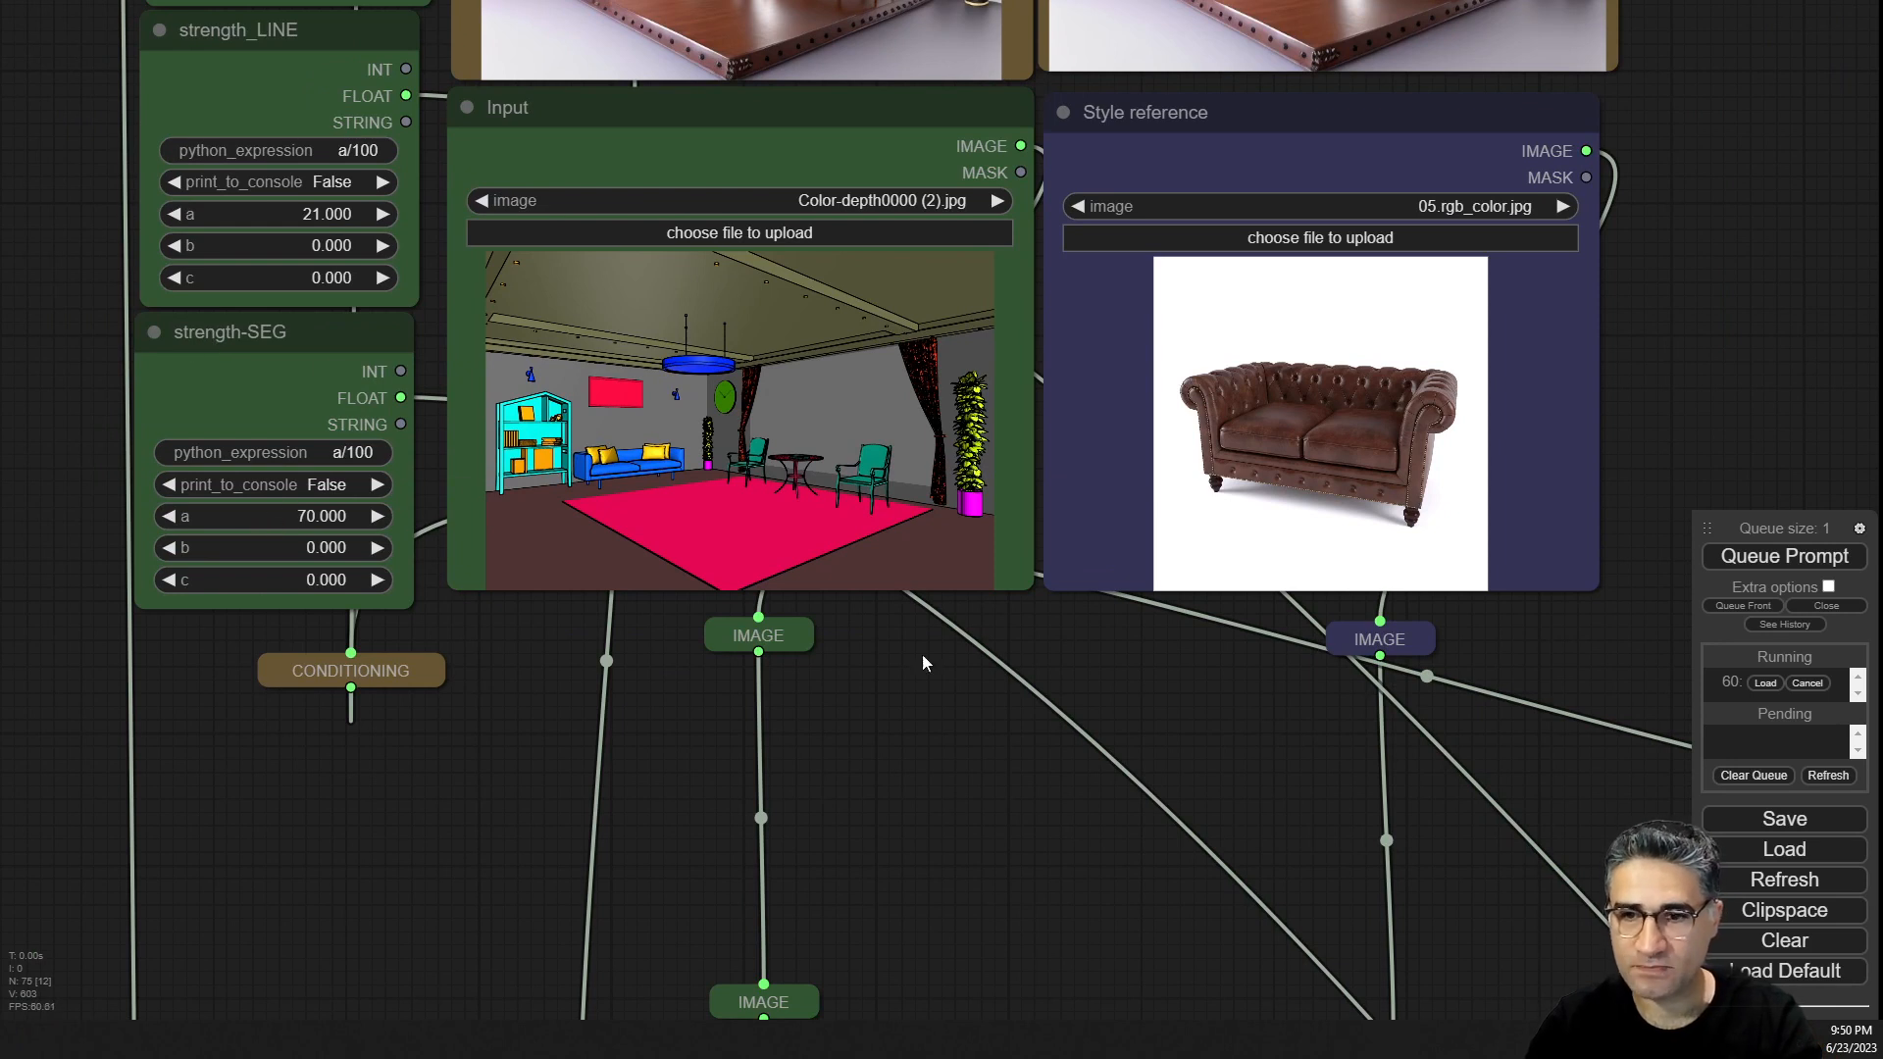
Zoom into the sampler preview to inspect the finished render's details.
left_click_drag(1650, 519, 757, 762)
left_click_drag(1413, 535, 680, 884)
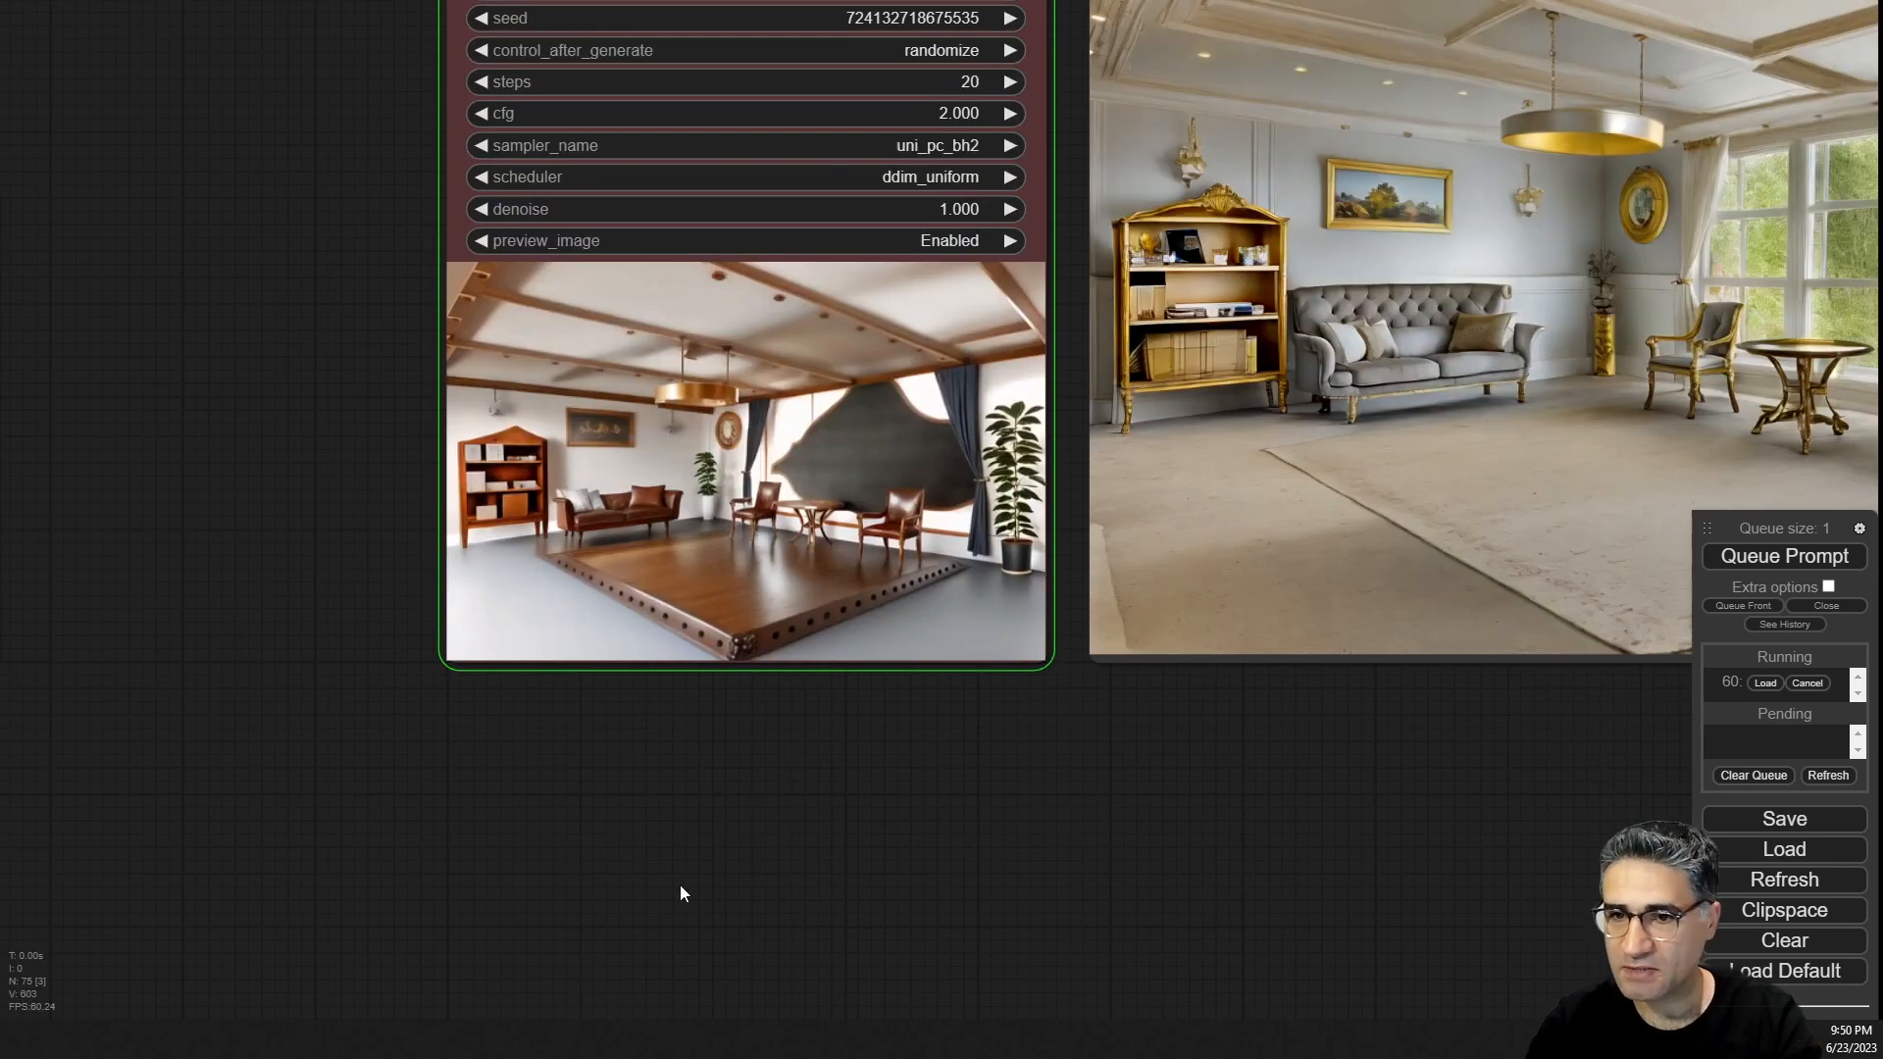
scroll(834, 510, "up", 10)
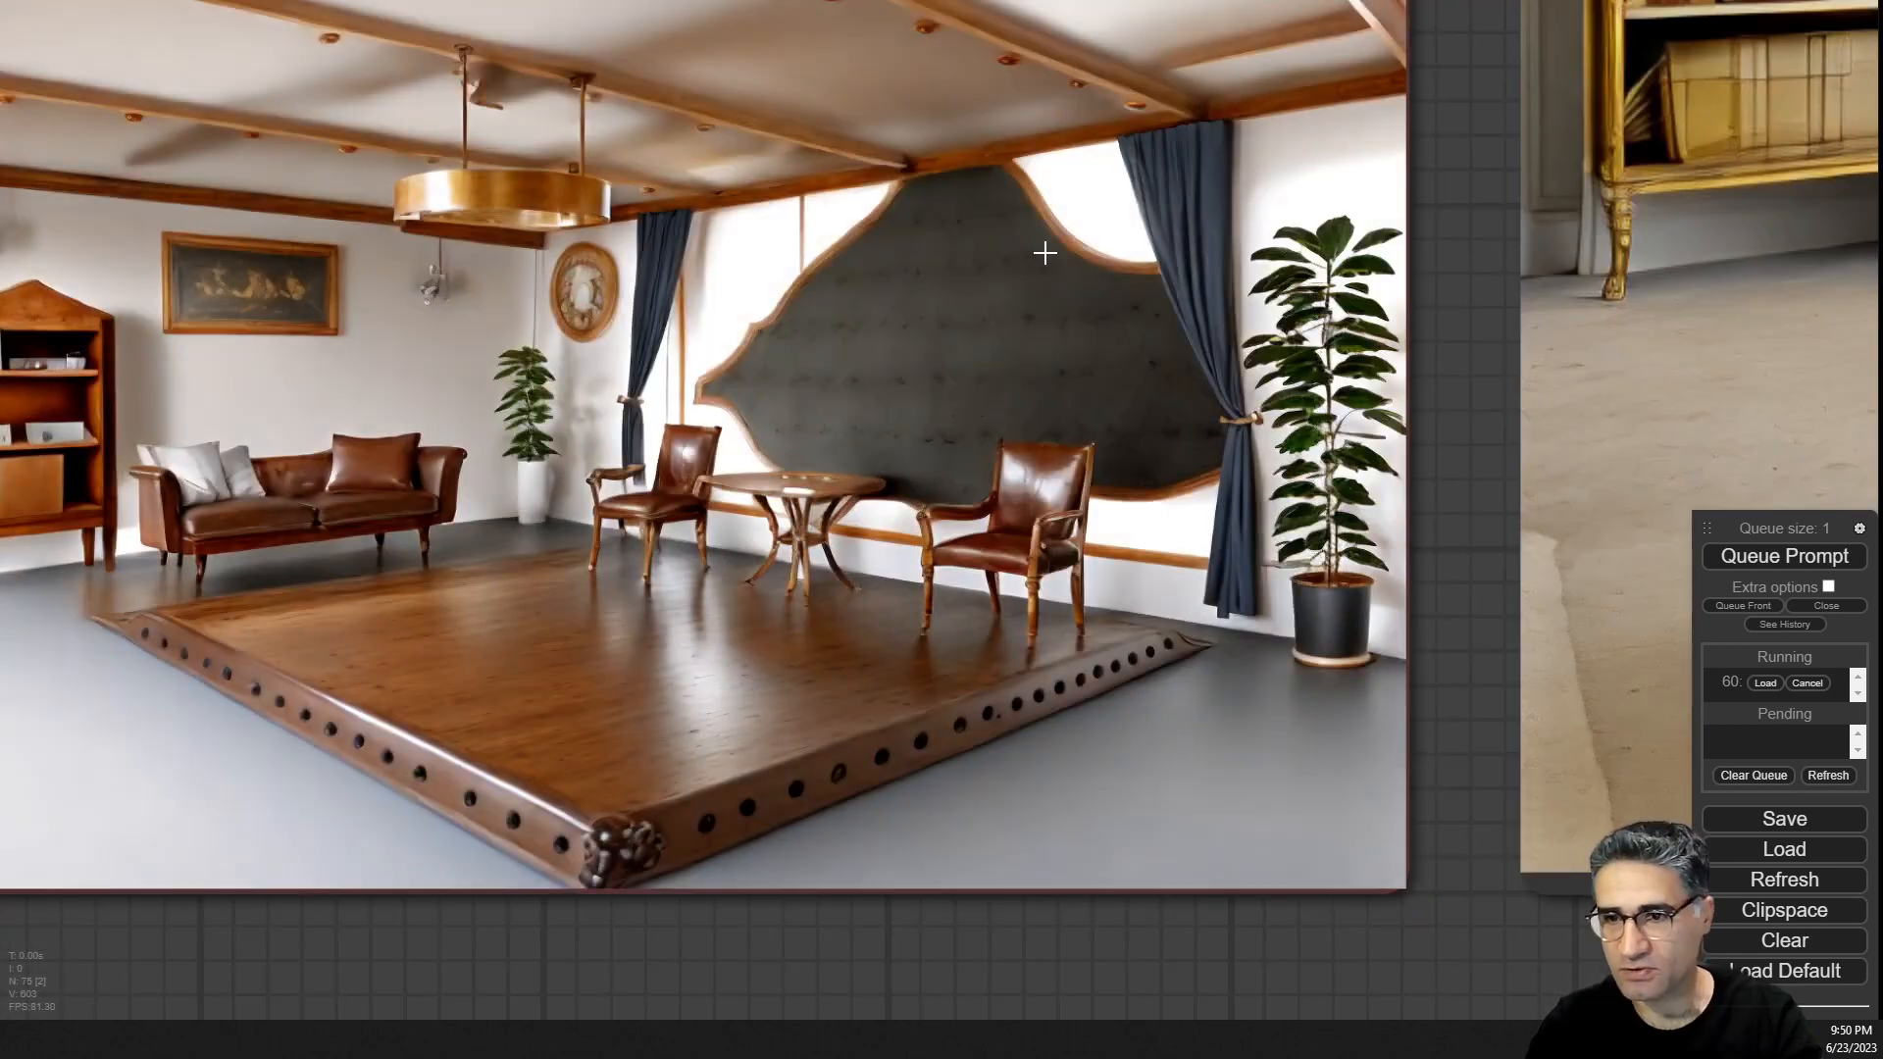
scroll(1000, 294, "down", 4)
scroll(981, 363, "up", 10)
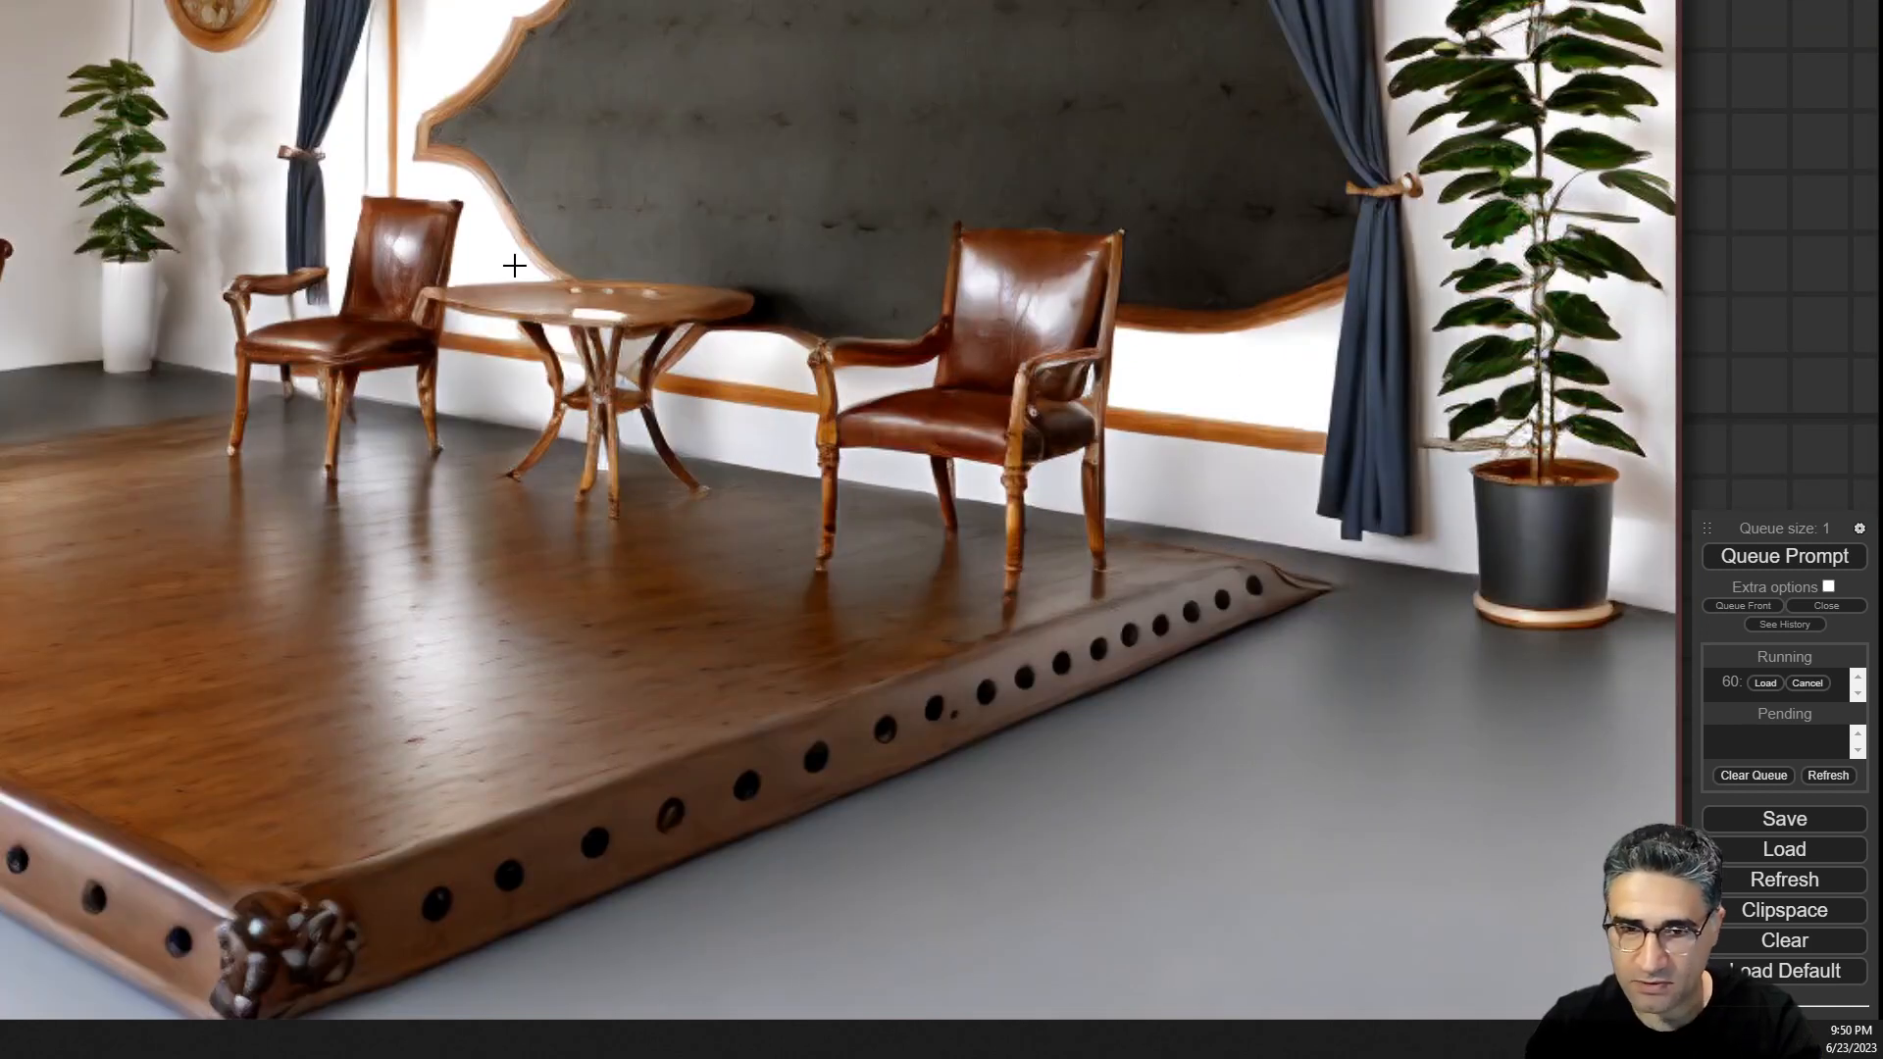
scroll(513, 265, "down", 10)
left_click_drag(574, 683, 1430, 557)
scroll(1422, 551, "down", 6)
left_click_drag(235, 924, 844, 622)
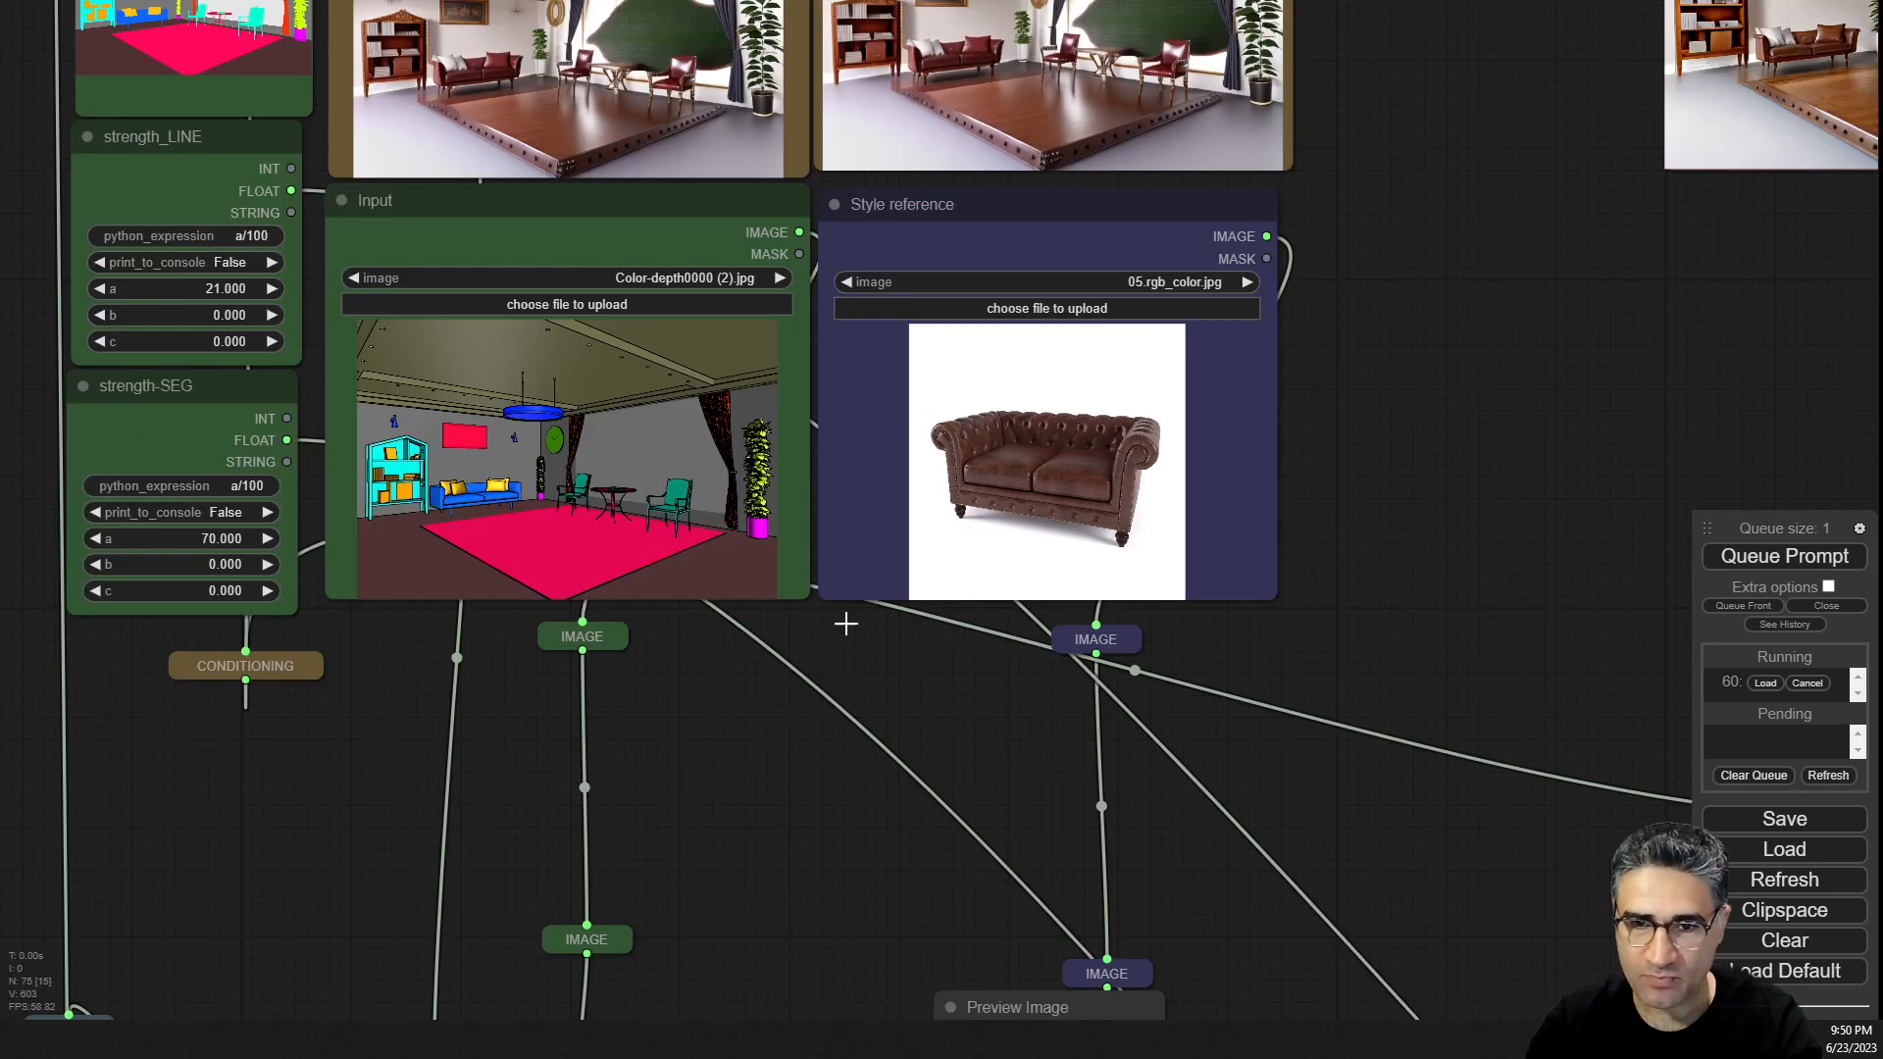
Set the strength-SEG node's a value to 100.
scroll(198, 696, "up", 6)
left_click_drag(198, 696, 504, 787)
left_click(462, 508)
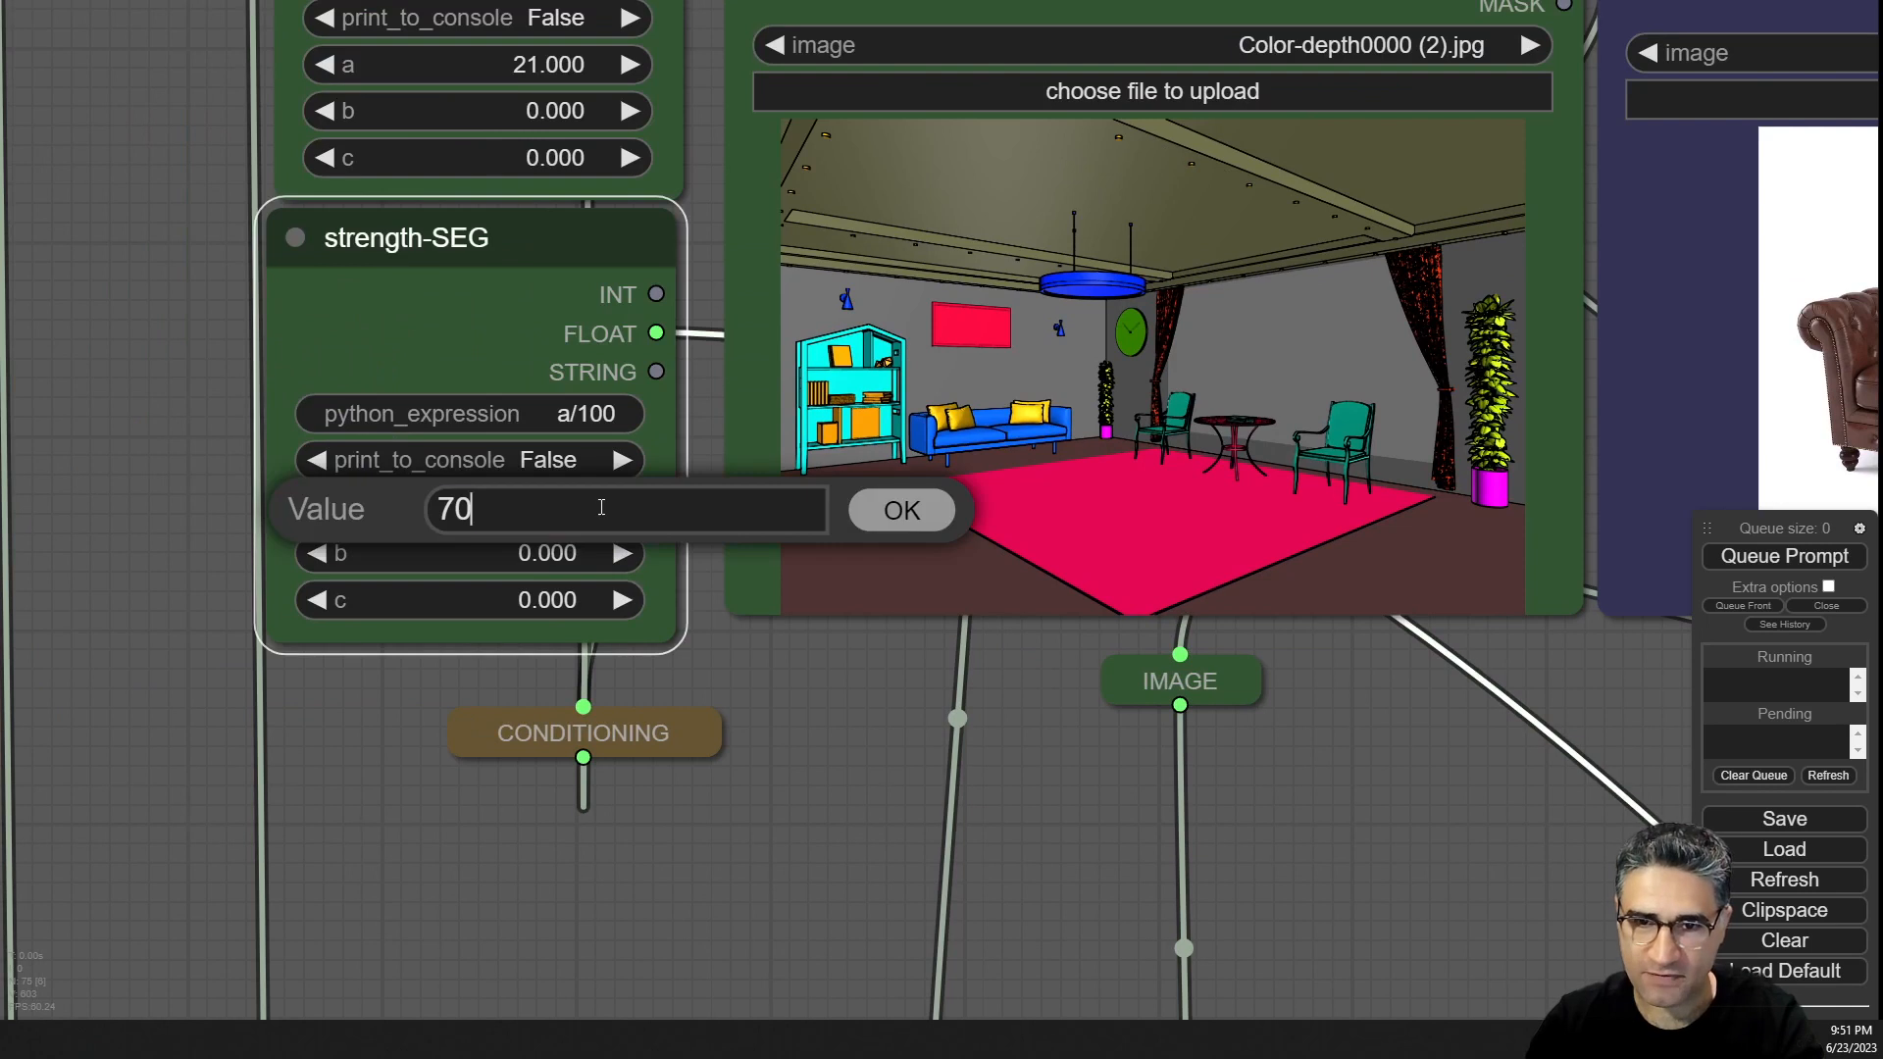
key("ctrl+a")
type("100")
key("Return")
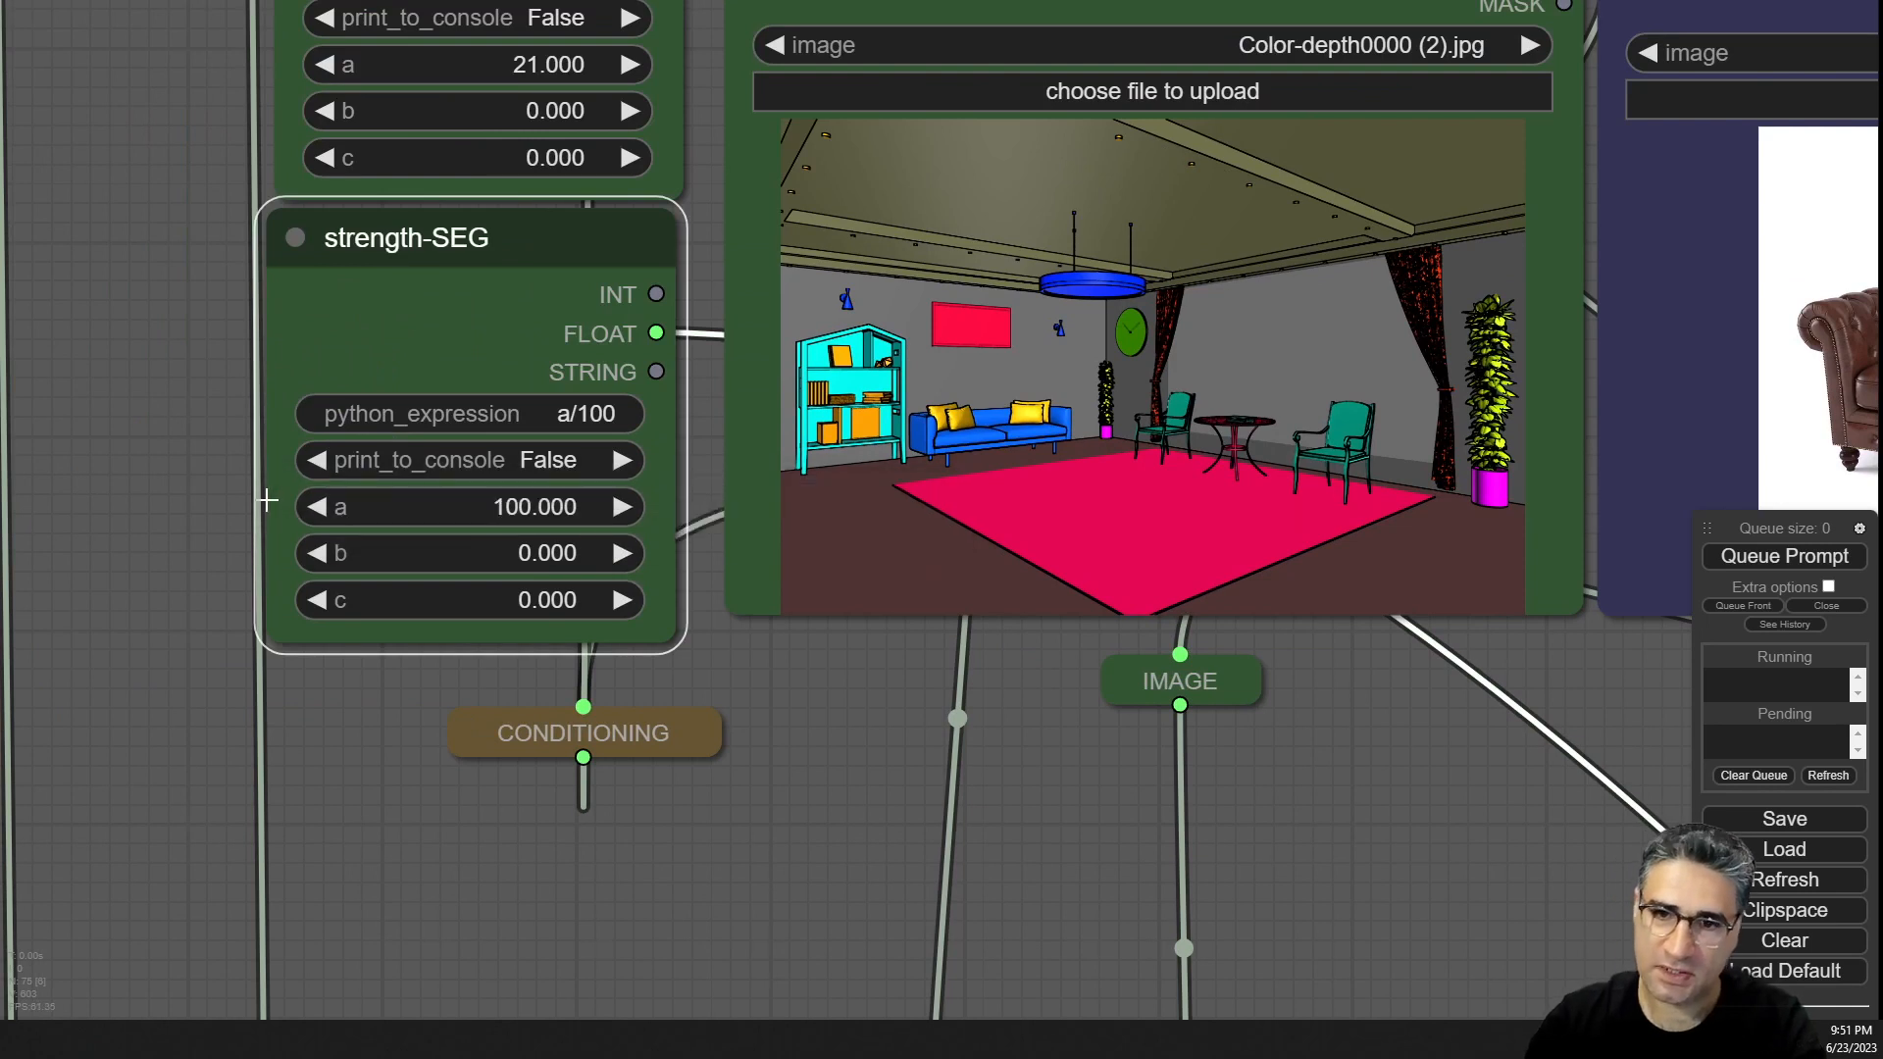
Queue the prompt again with the raised segmentation strength and watch the new render.
left_click(1742, 557)
scroll(1185, 833, "down", 10)
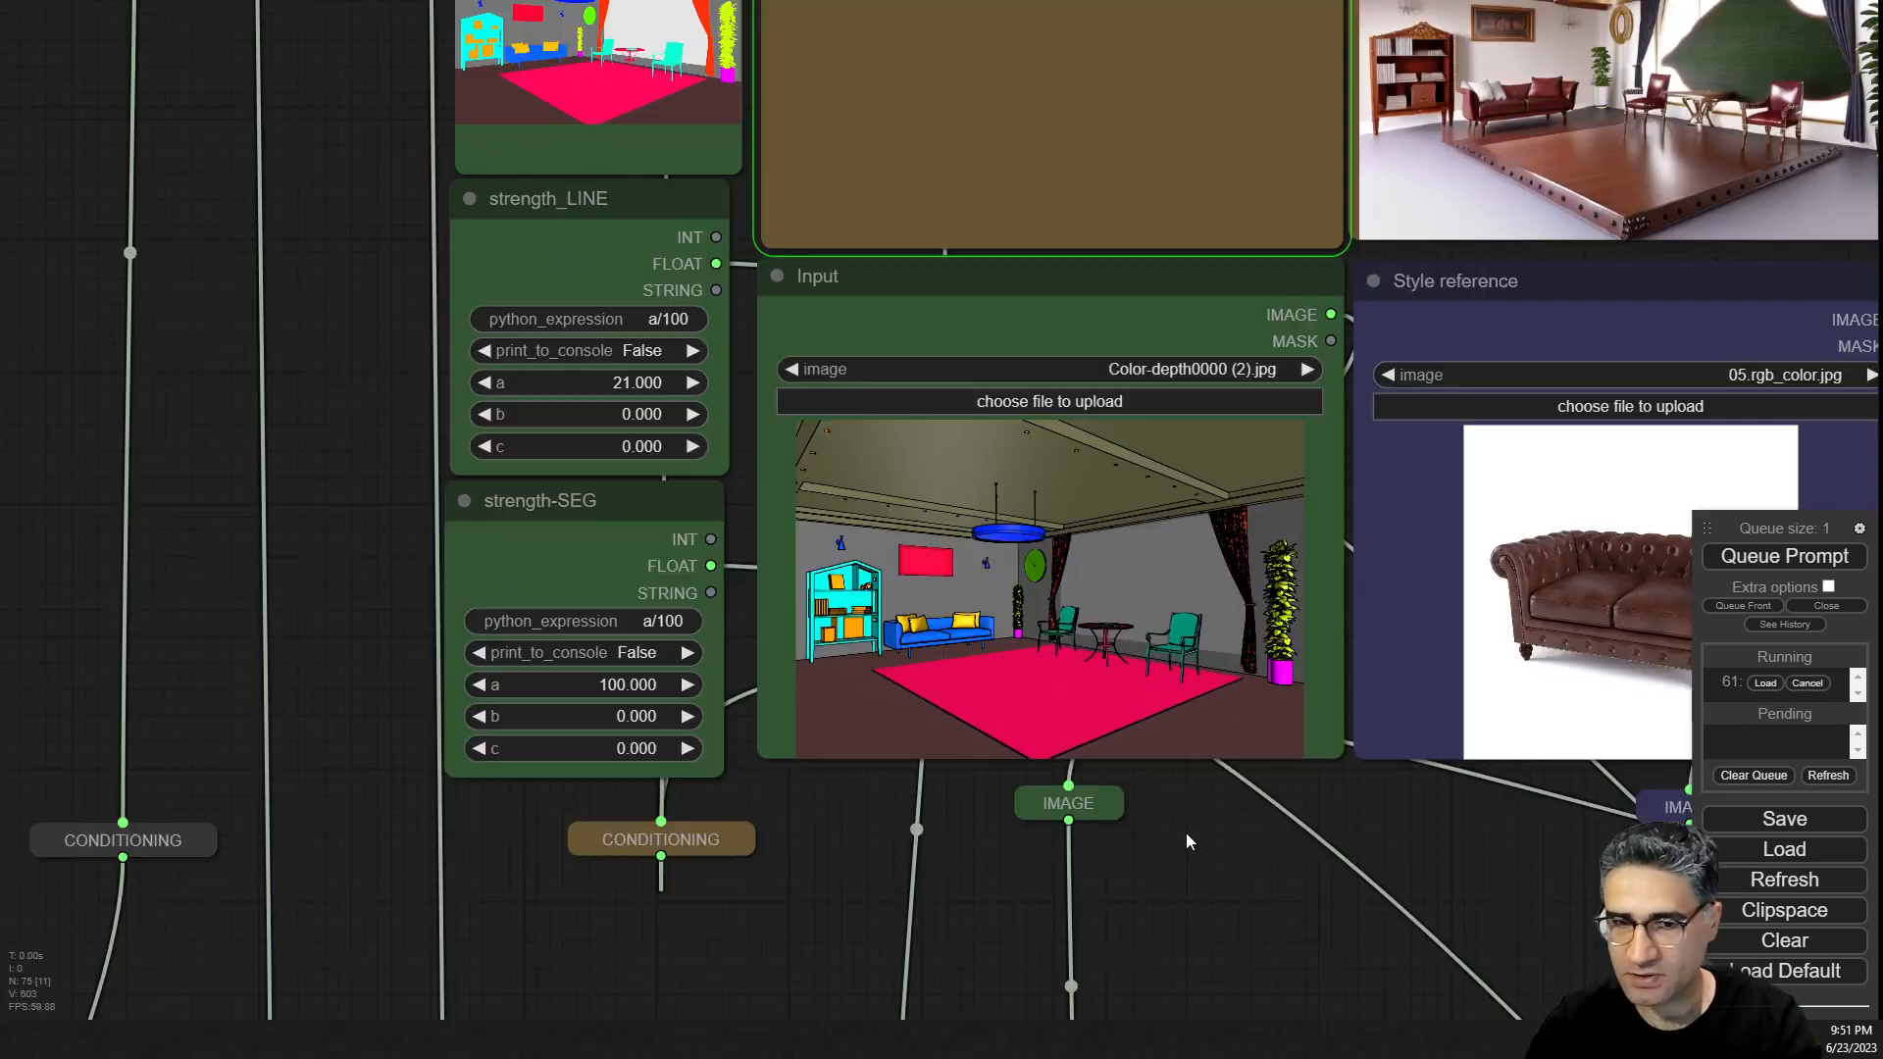
scroll(1318, 120, "up", 5)
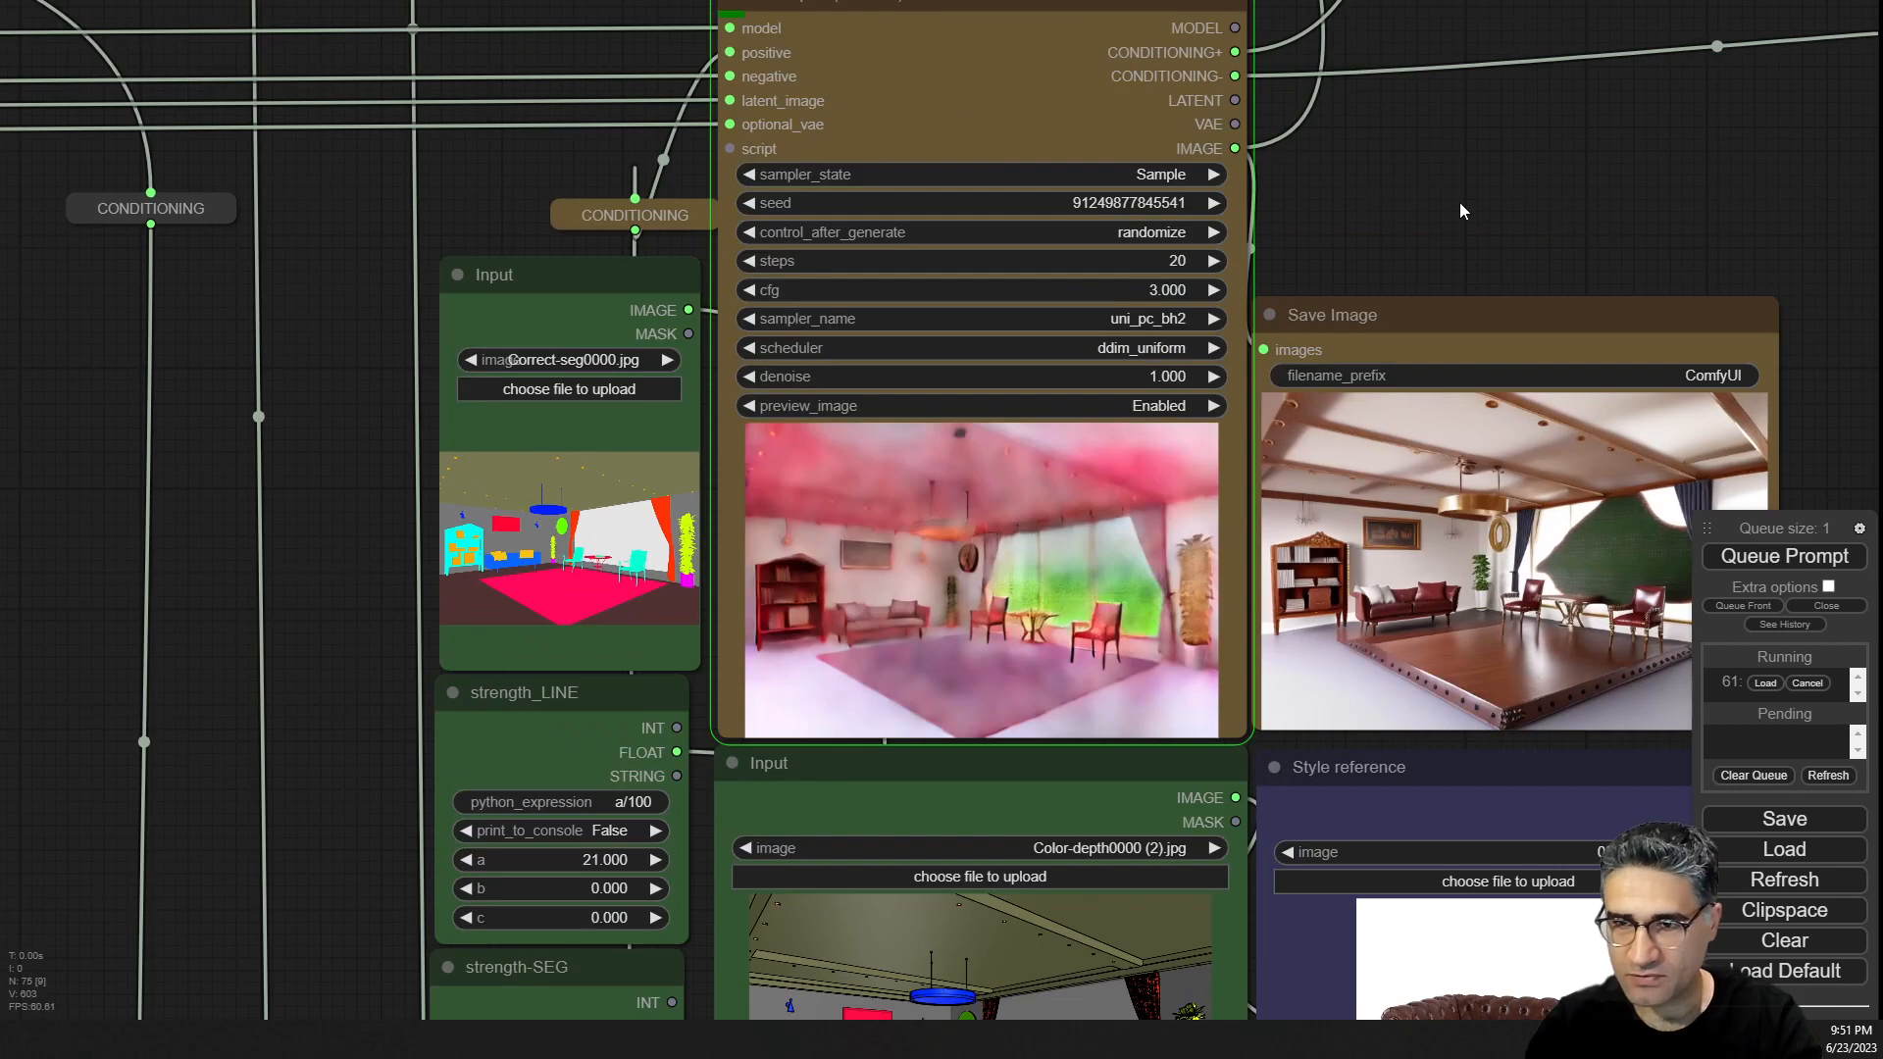
left_click_drag(1459, 200, 1361, 29)
scroll(1002, 413, "up", 6)
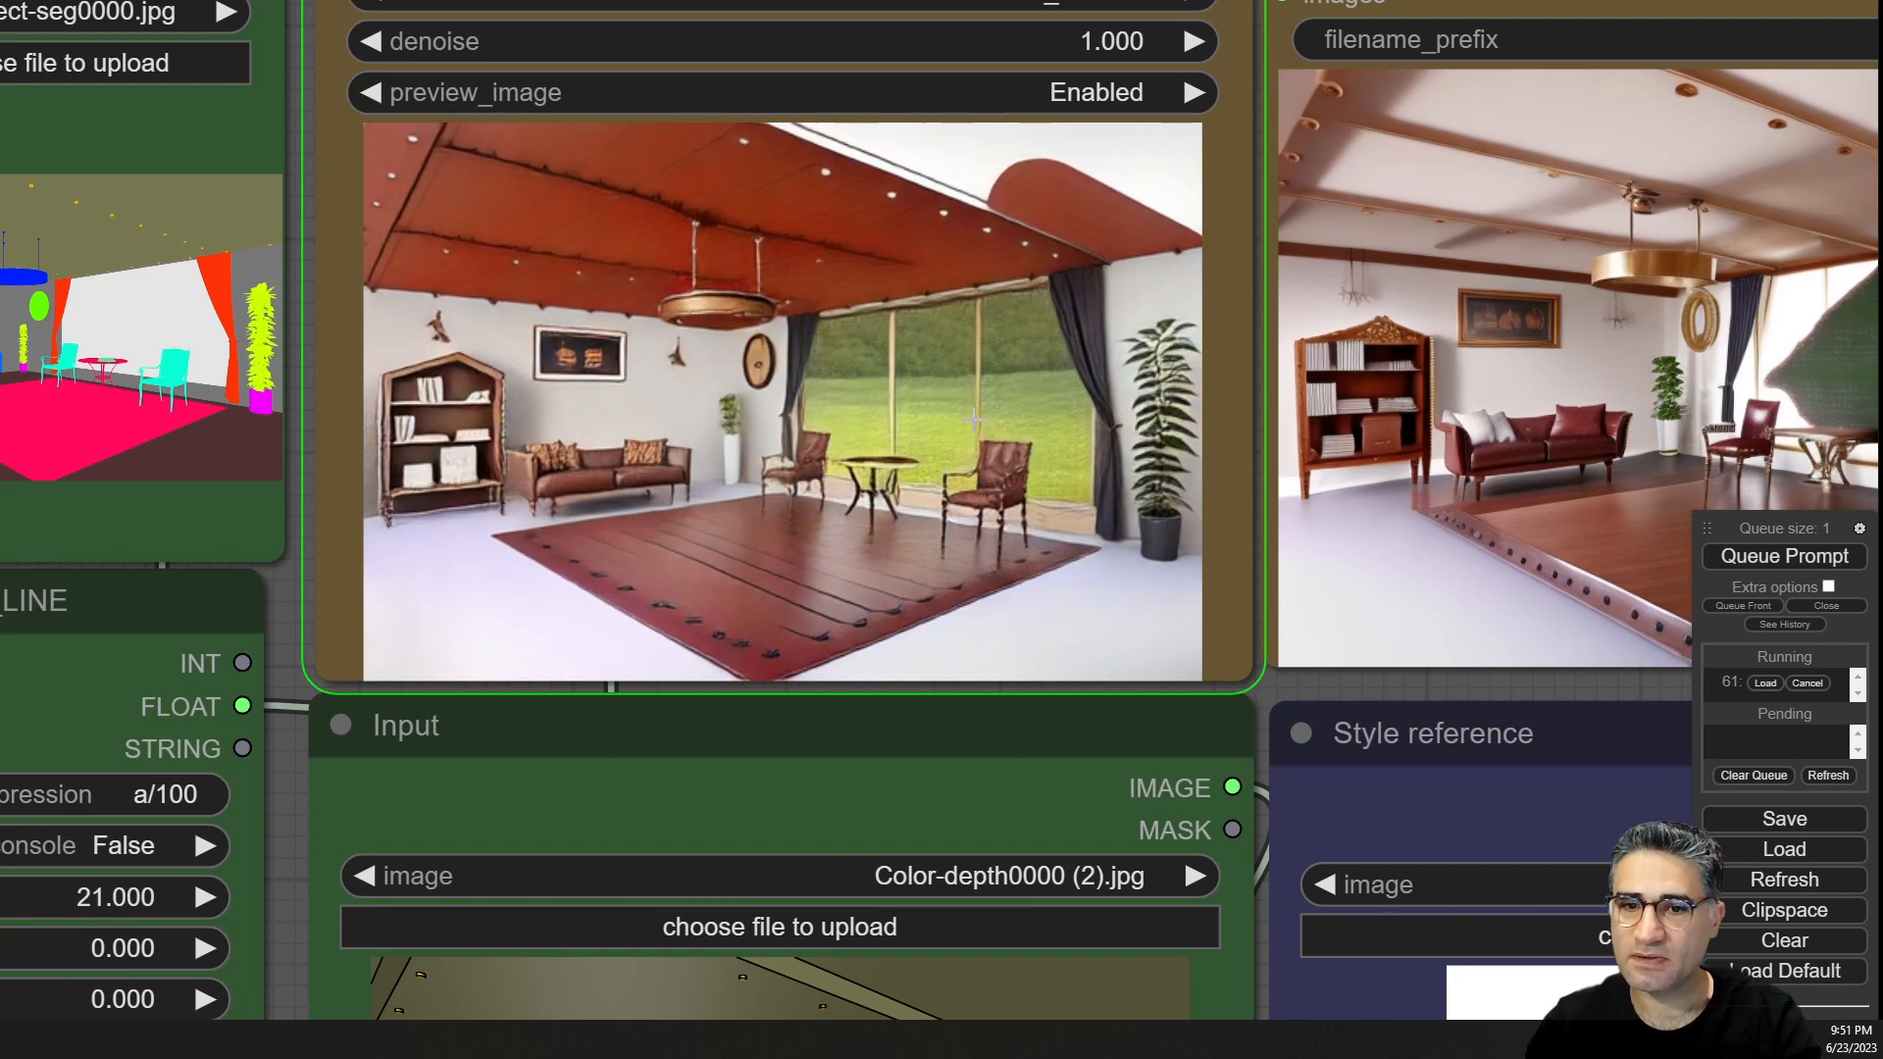
scroll(974, 420, "down", 2)
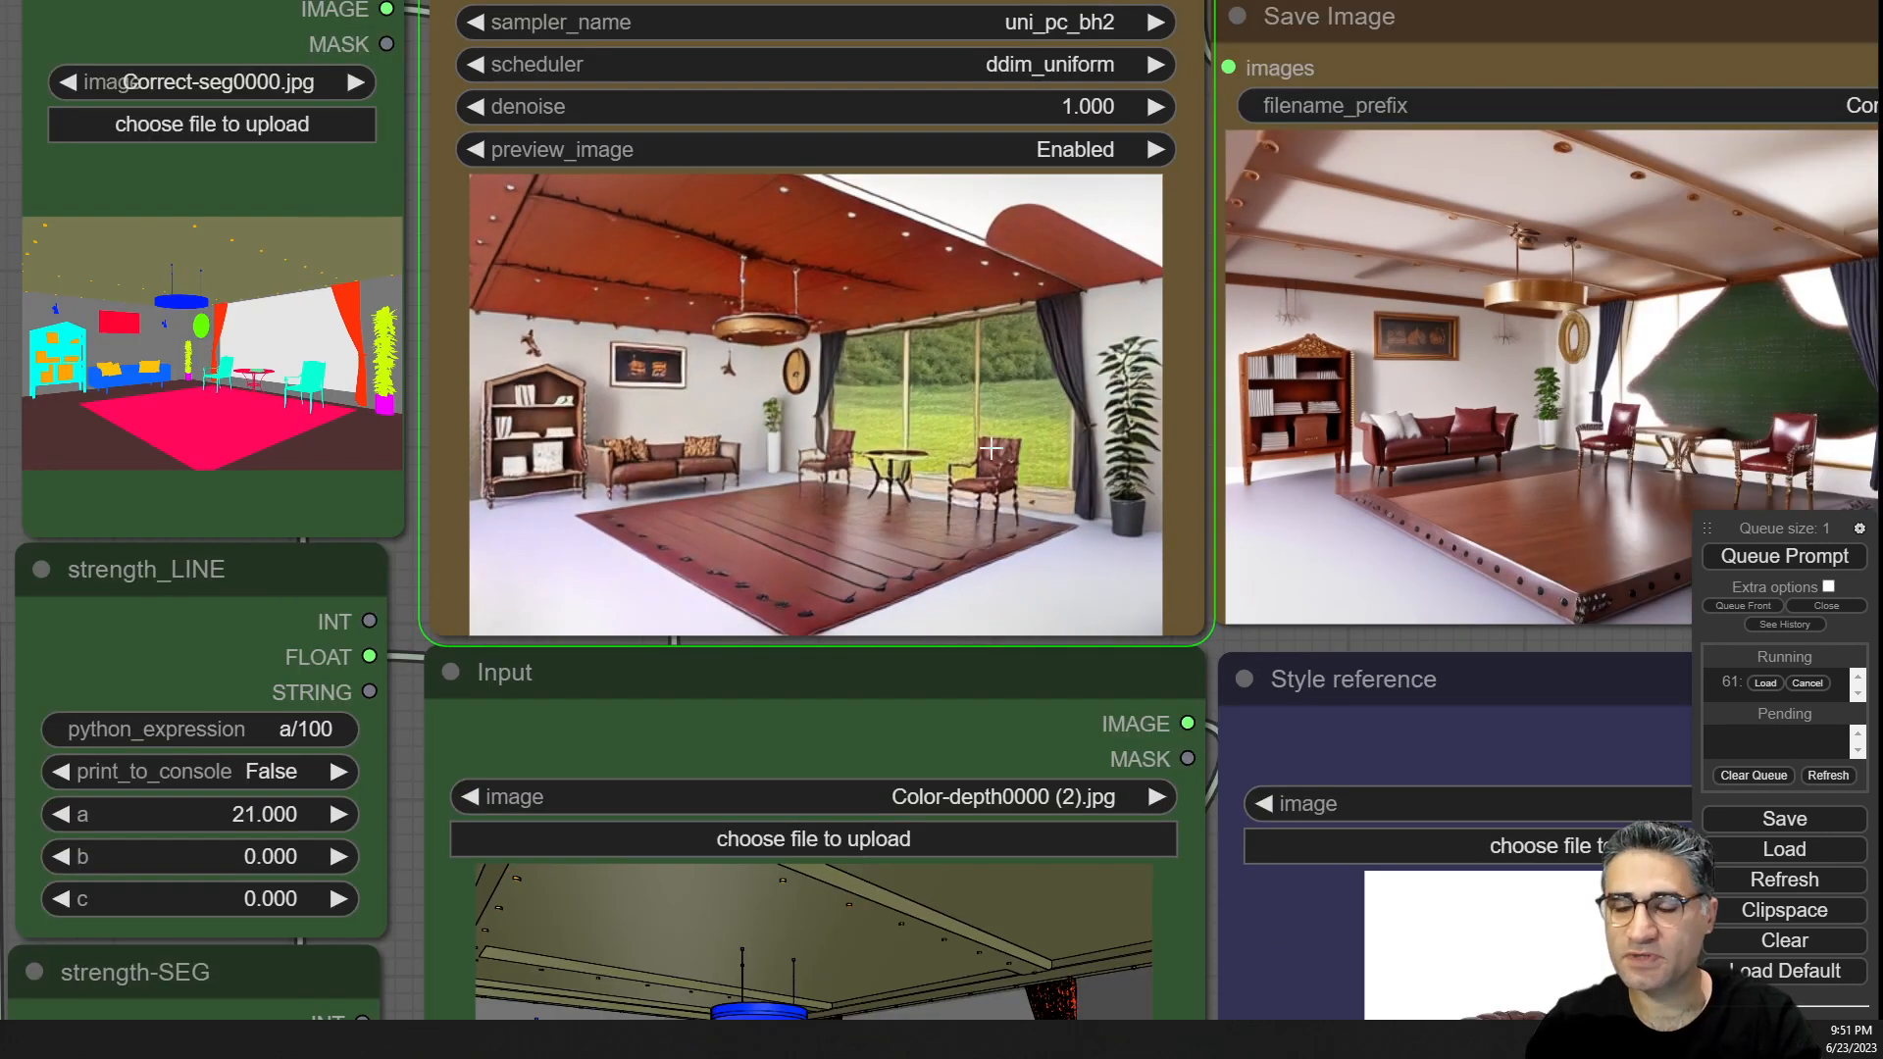
left_click_drag(1257, 639, 921, 592)
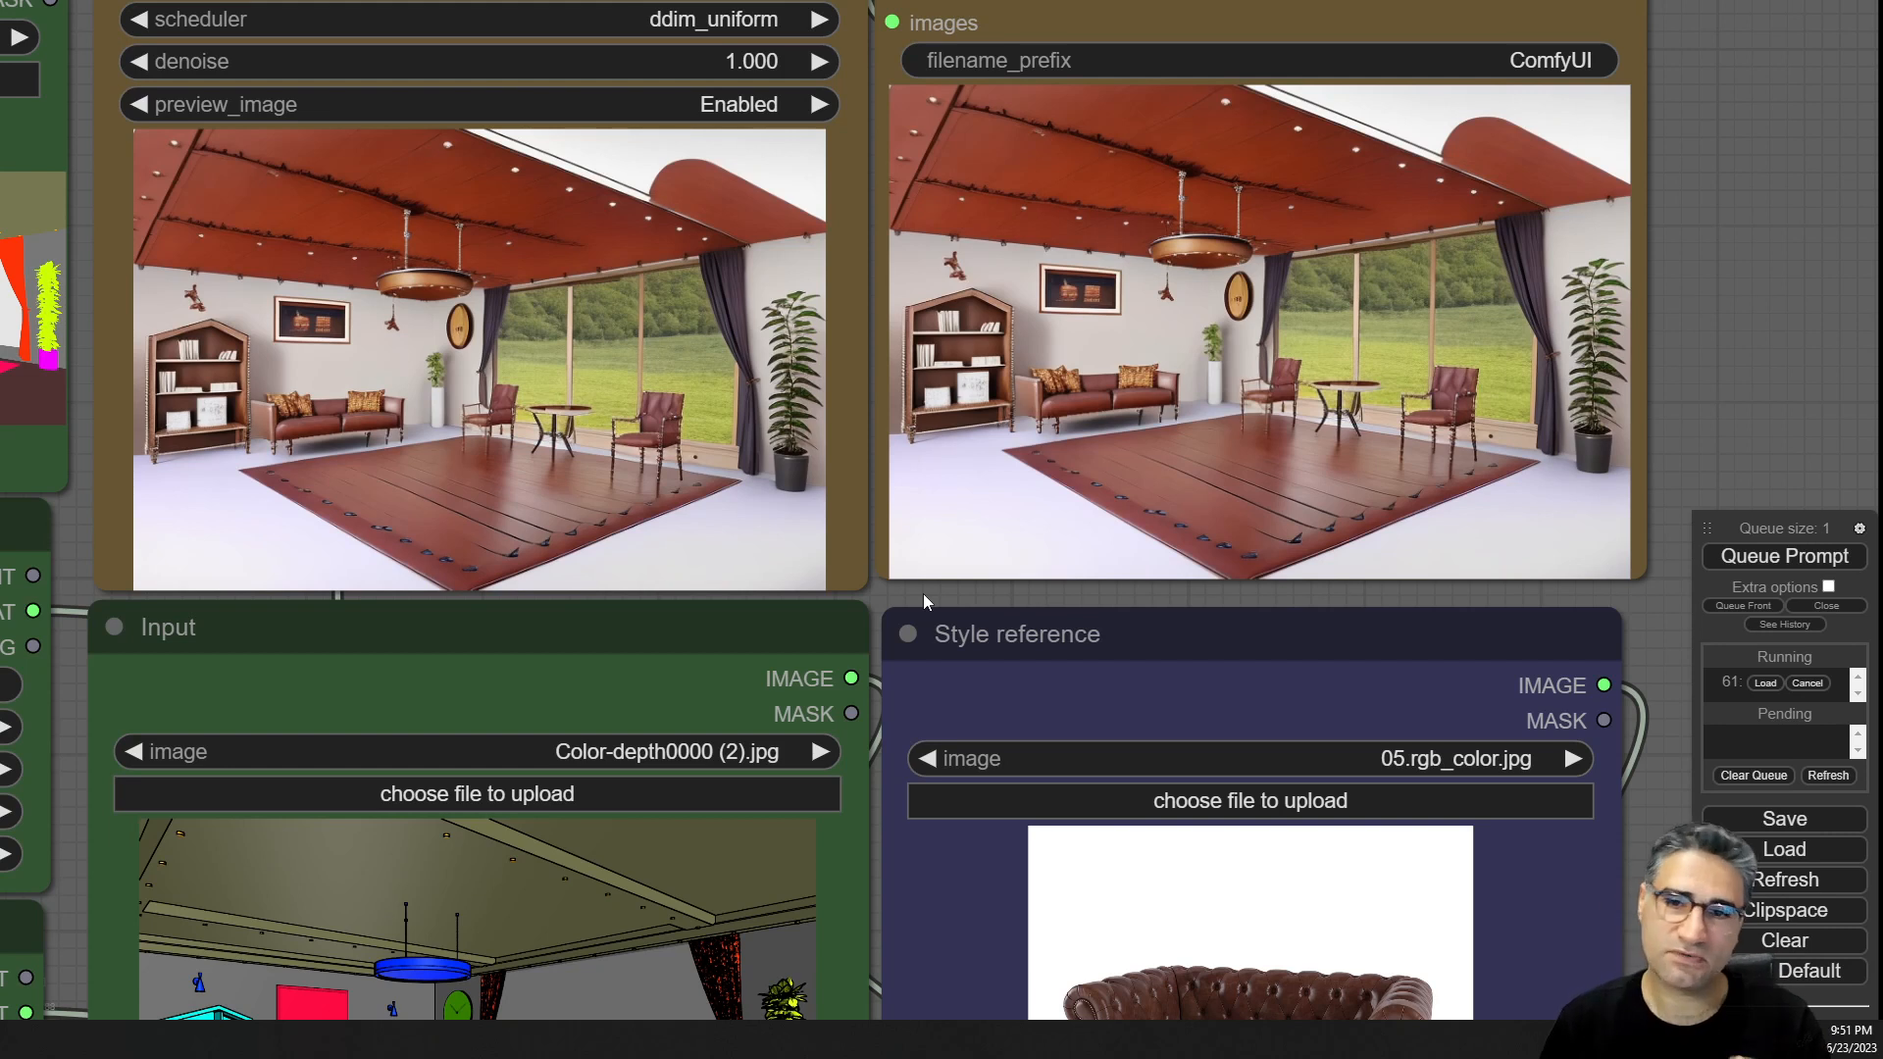
Zoom over the new render and the input nodes to compare the results.
scroll(1420, 463, "down", 9)
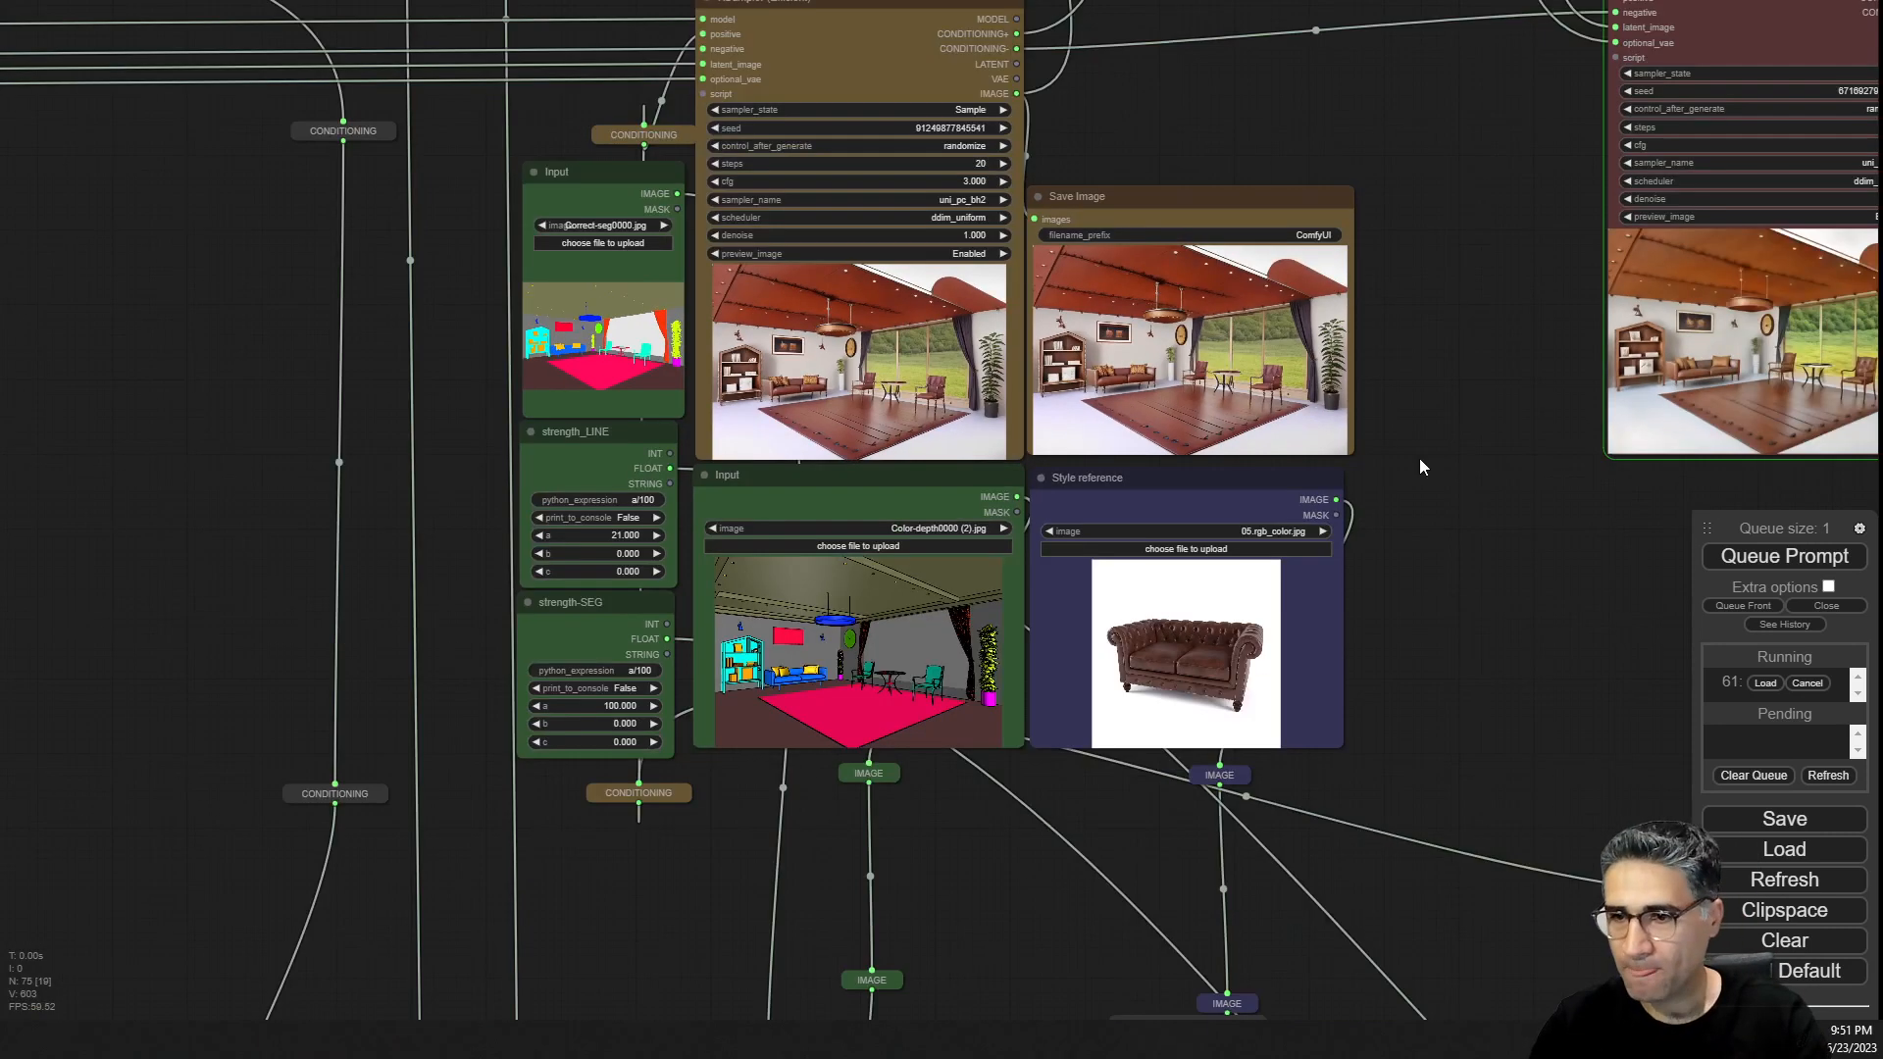
left_click_drag(1506, 547, 238, 662)
scroll(608, 534, "up", 9)
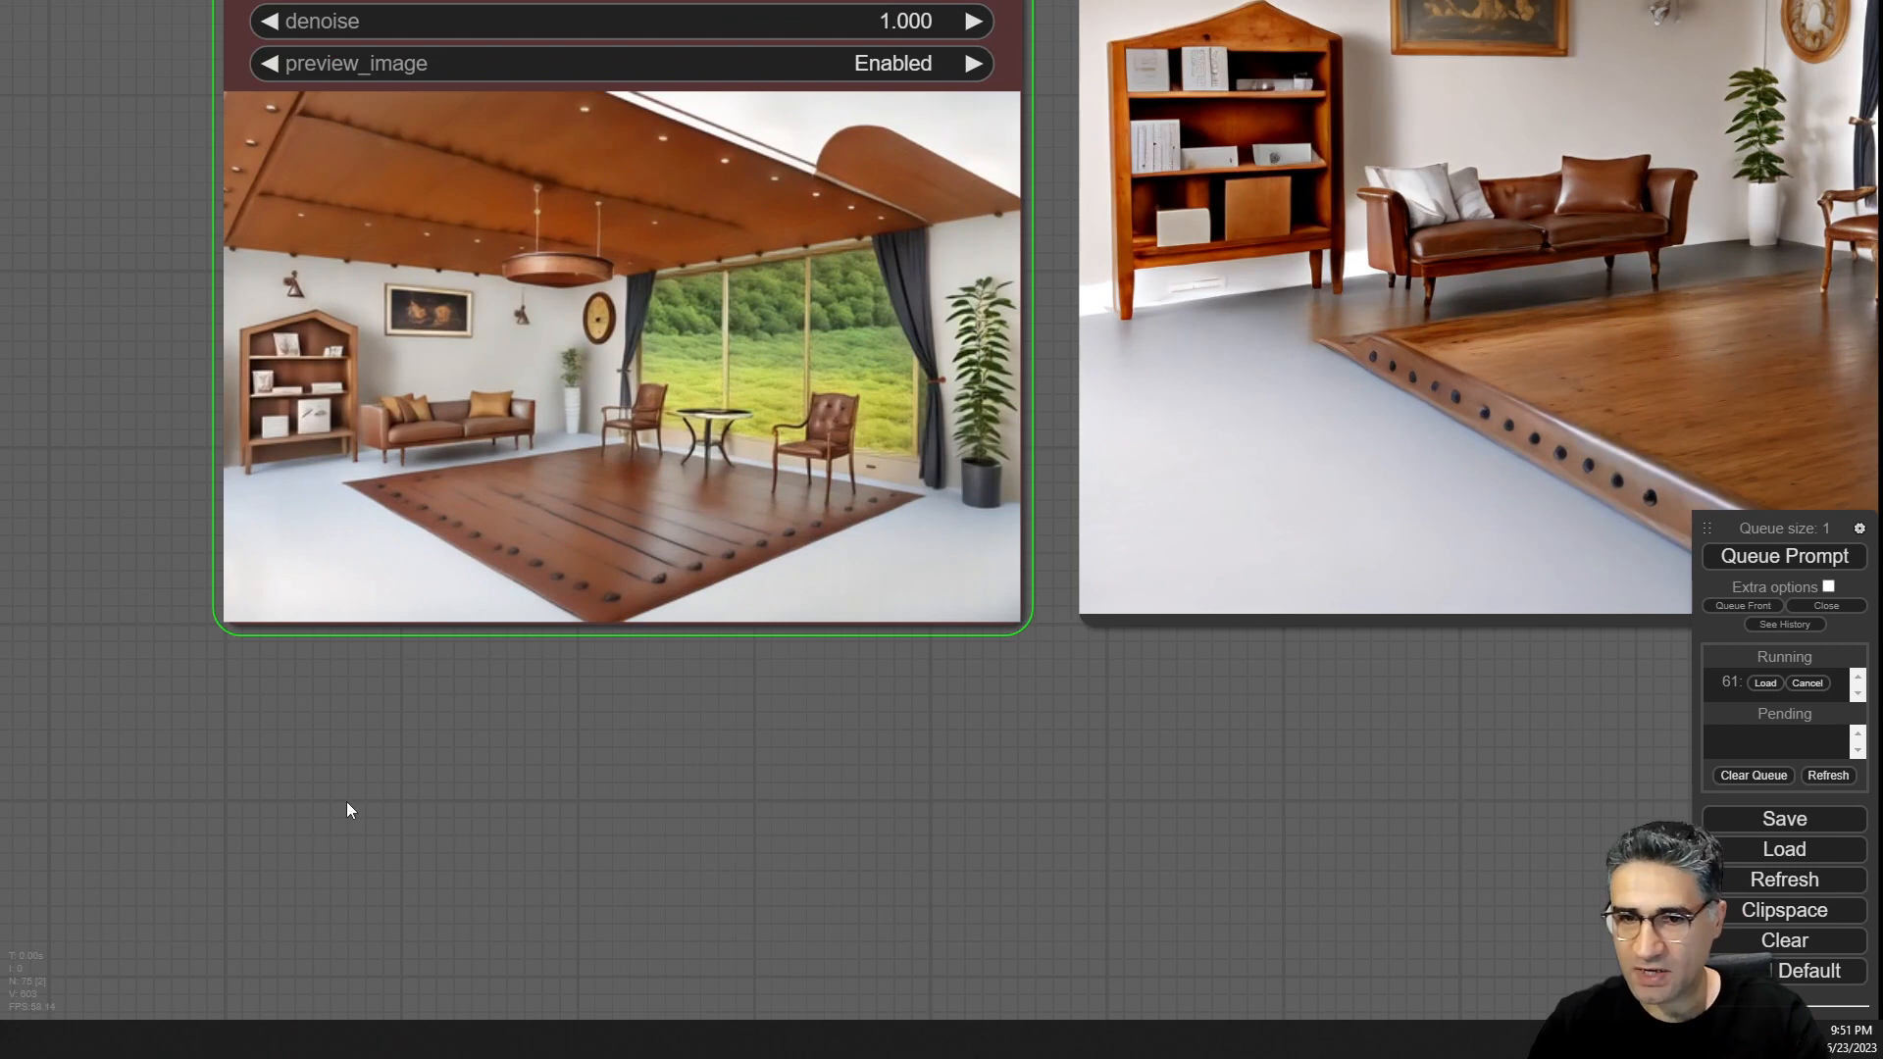
left_click_drag(346, 802, 1202, 524)
left_click_drag(539, 691, 1418, 452)
left_click_drag(631, 897, 1227, 705)
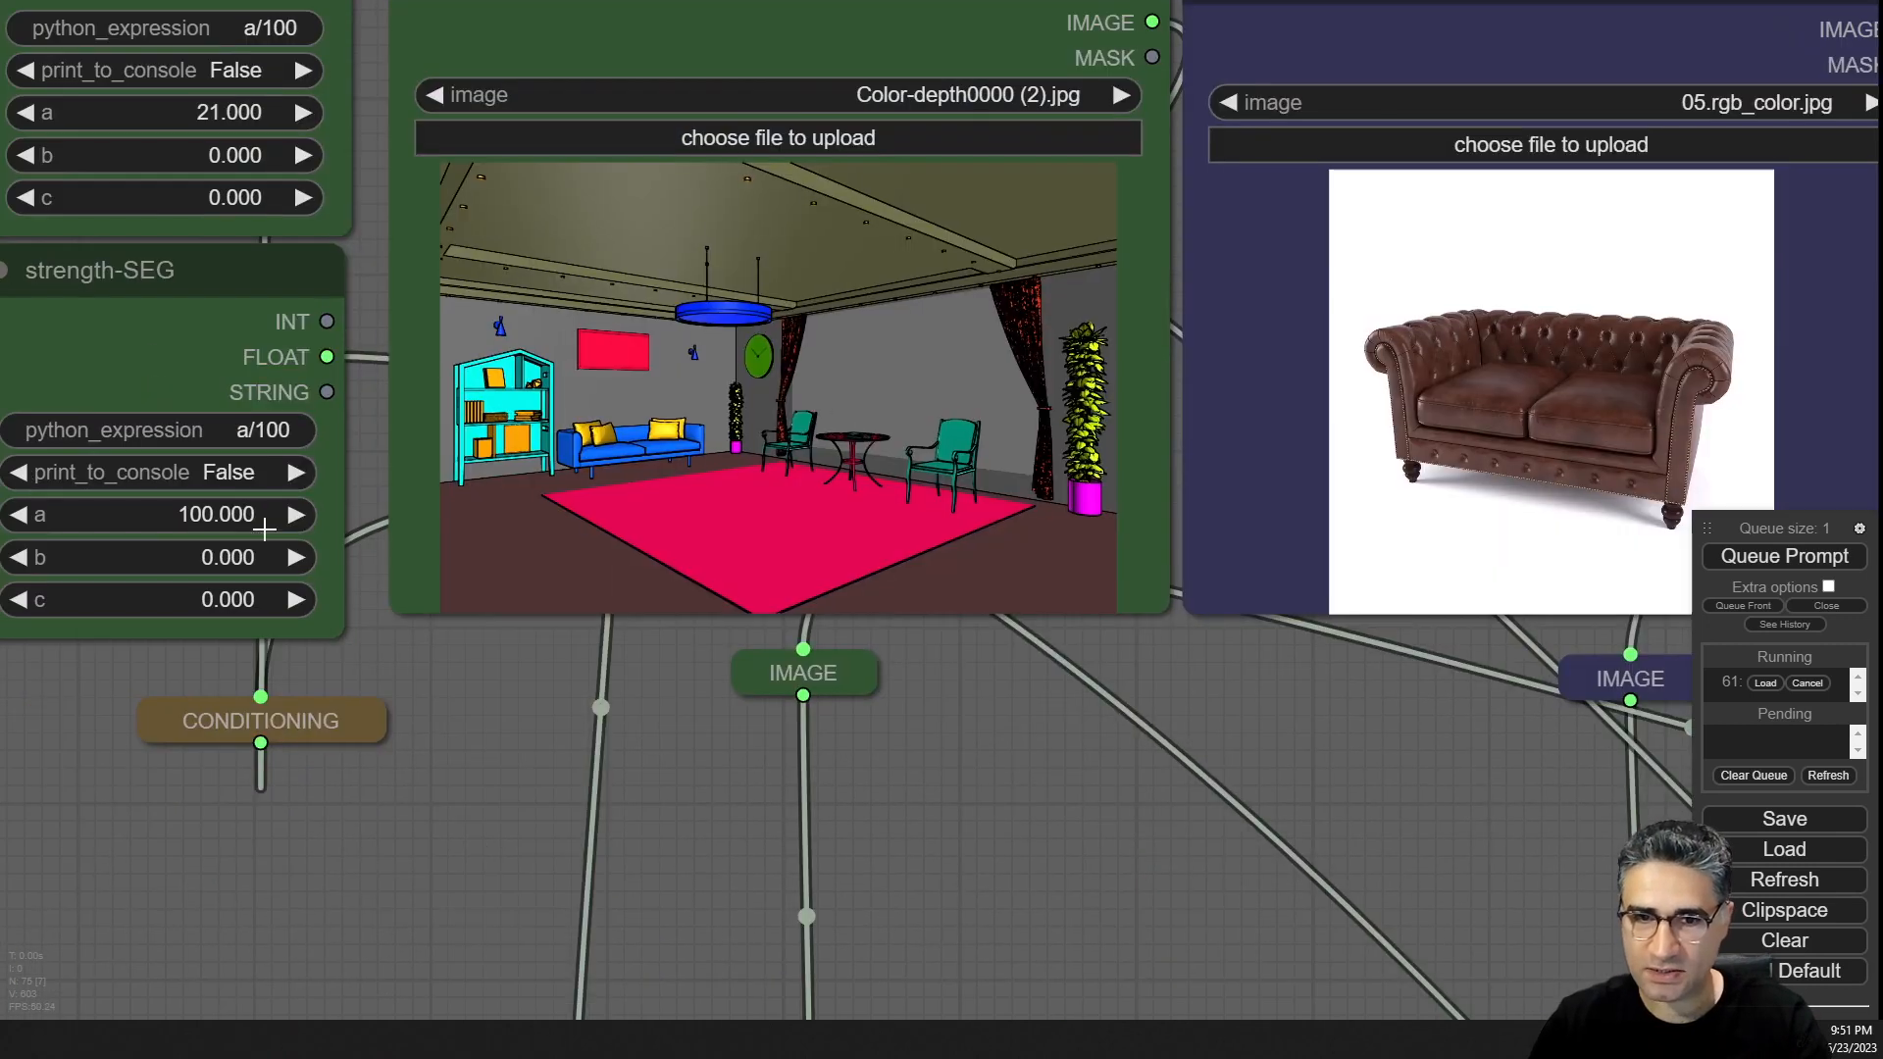
Set the strength-SEG node's a value to 70.
left_click(264, 523)
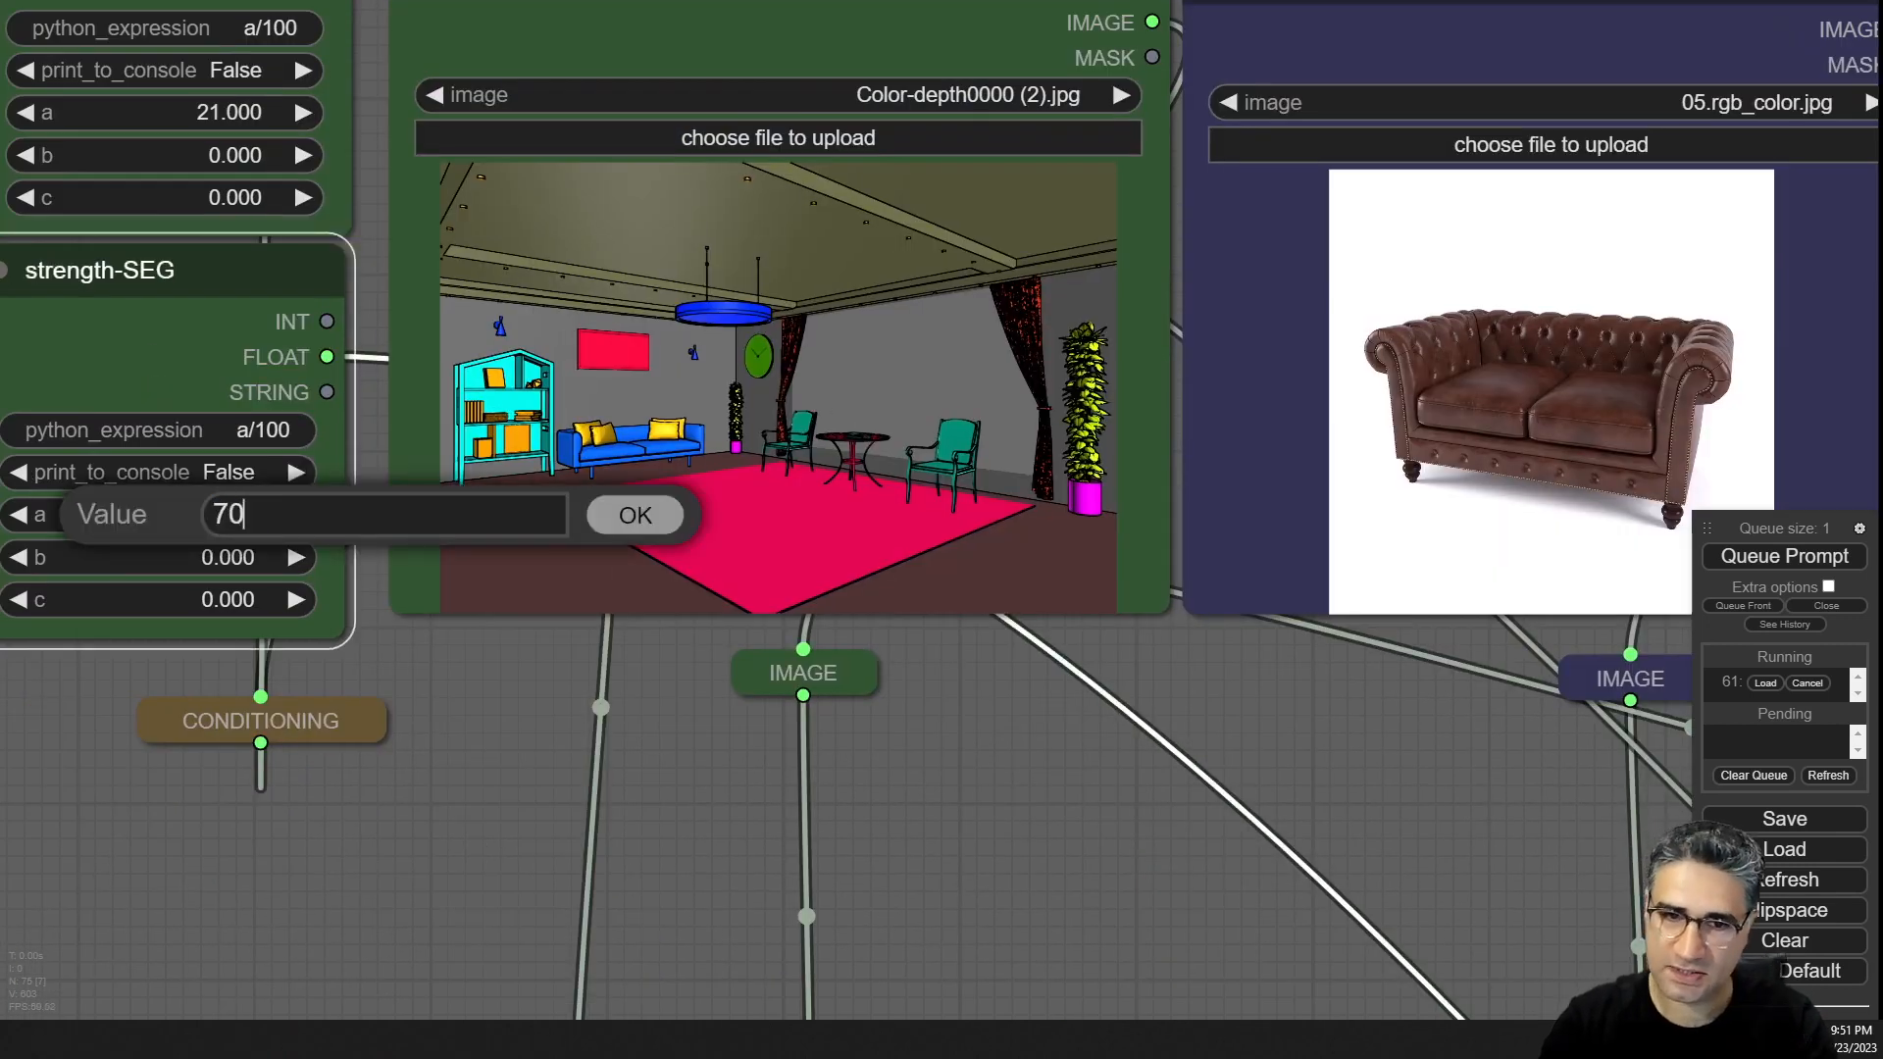
key("Return")
left_click_drag(74, 950, 103, 893)
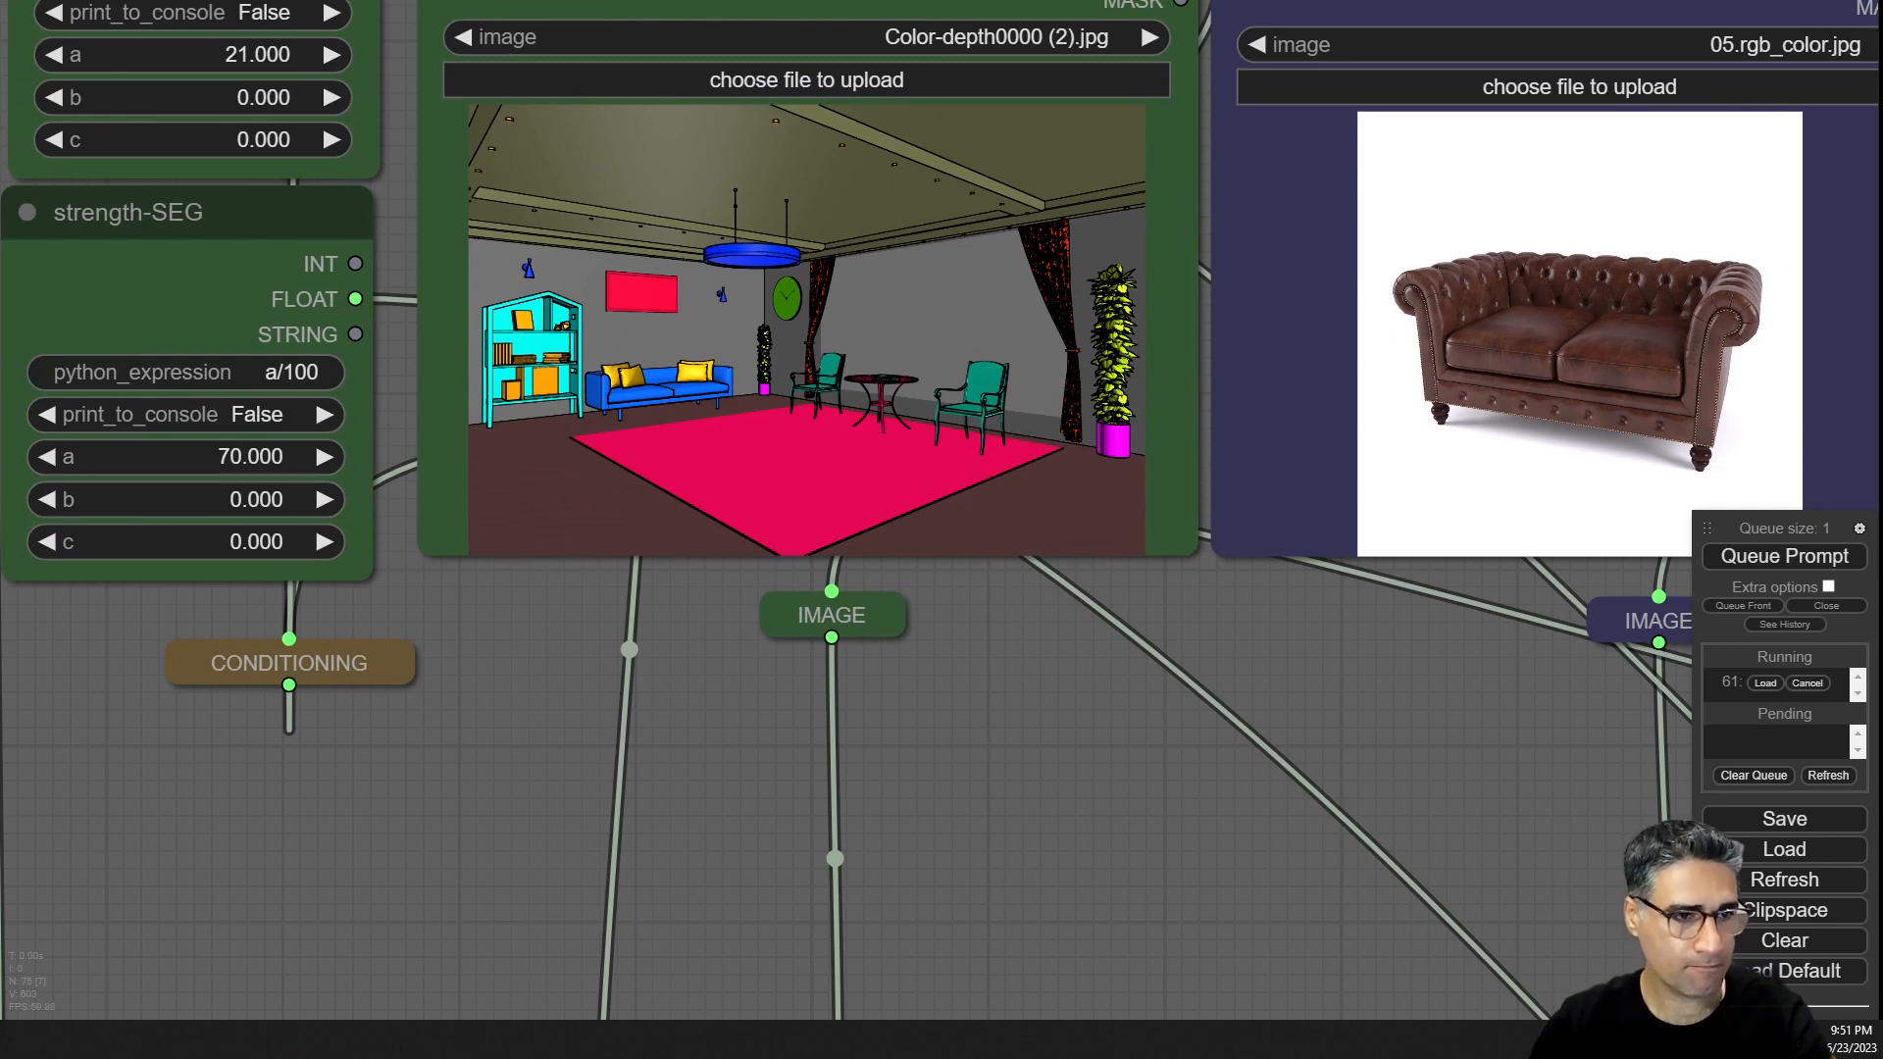
left_click_drag(1881, 400, 1657, 380)
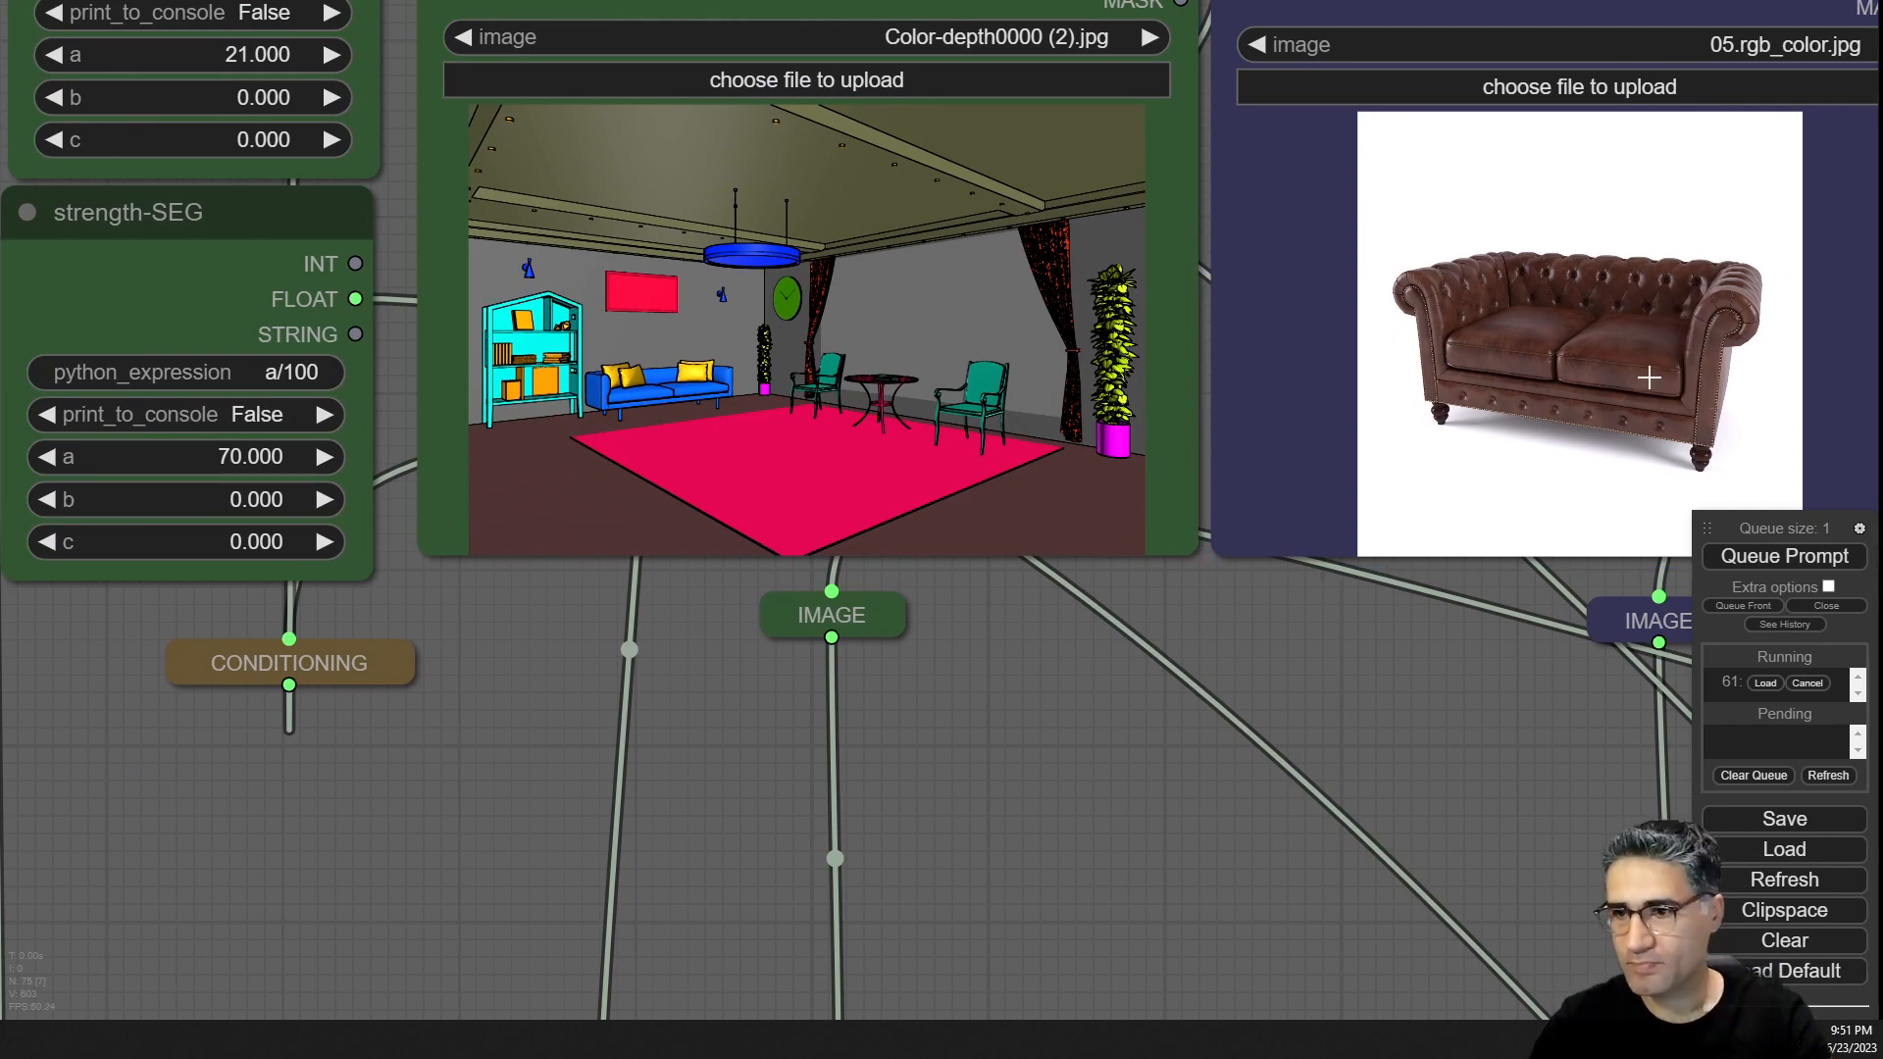
Load home-design (2).jpg as the new style reference image.
left_click_drag(1306, 759, 702, 887)
scroll(1199, 417, "up", 7)
scroll(726, 622, "down", 4)
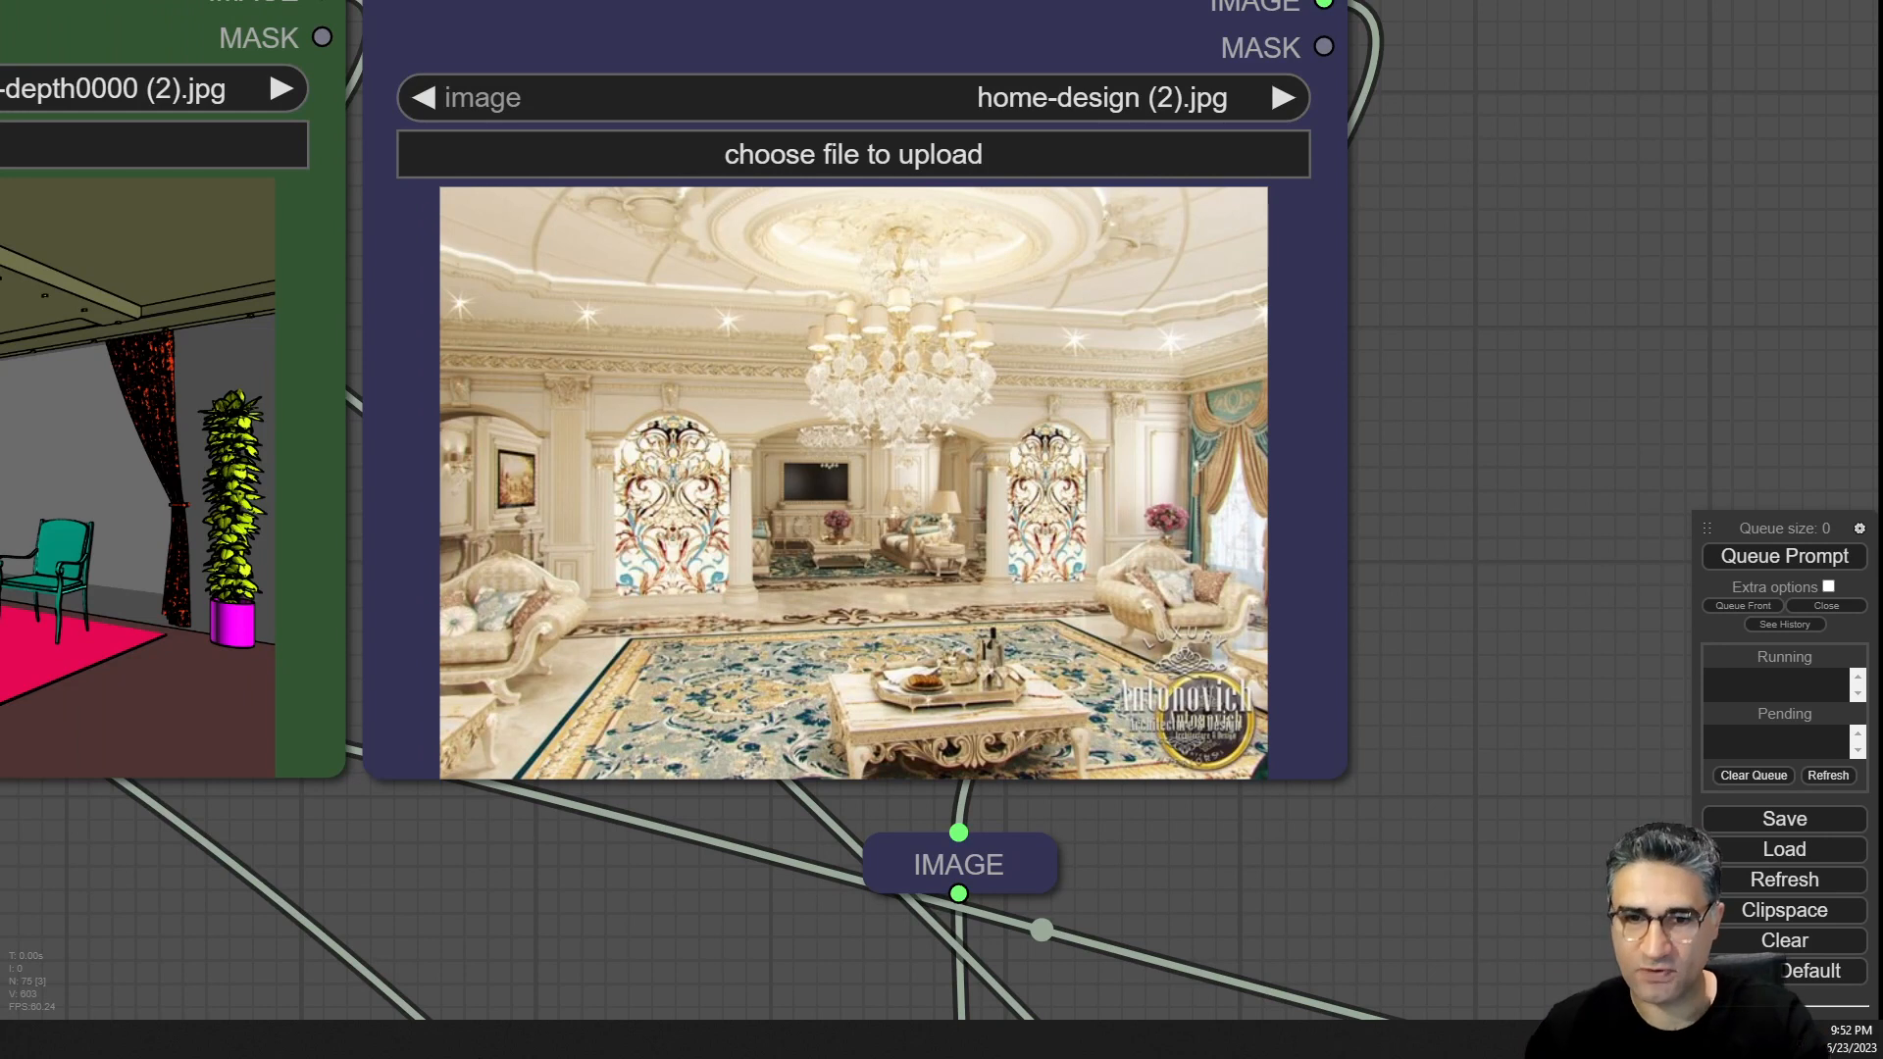
Examine the latest render closely in the sampler's image preview.
scroll(751, 670, "down", 10)
left_click_drag(1143, 315, 347, 641)
left_click_drag(529, 619, 274, 654)
scroll(1447, 498, "up", 10)
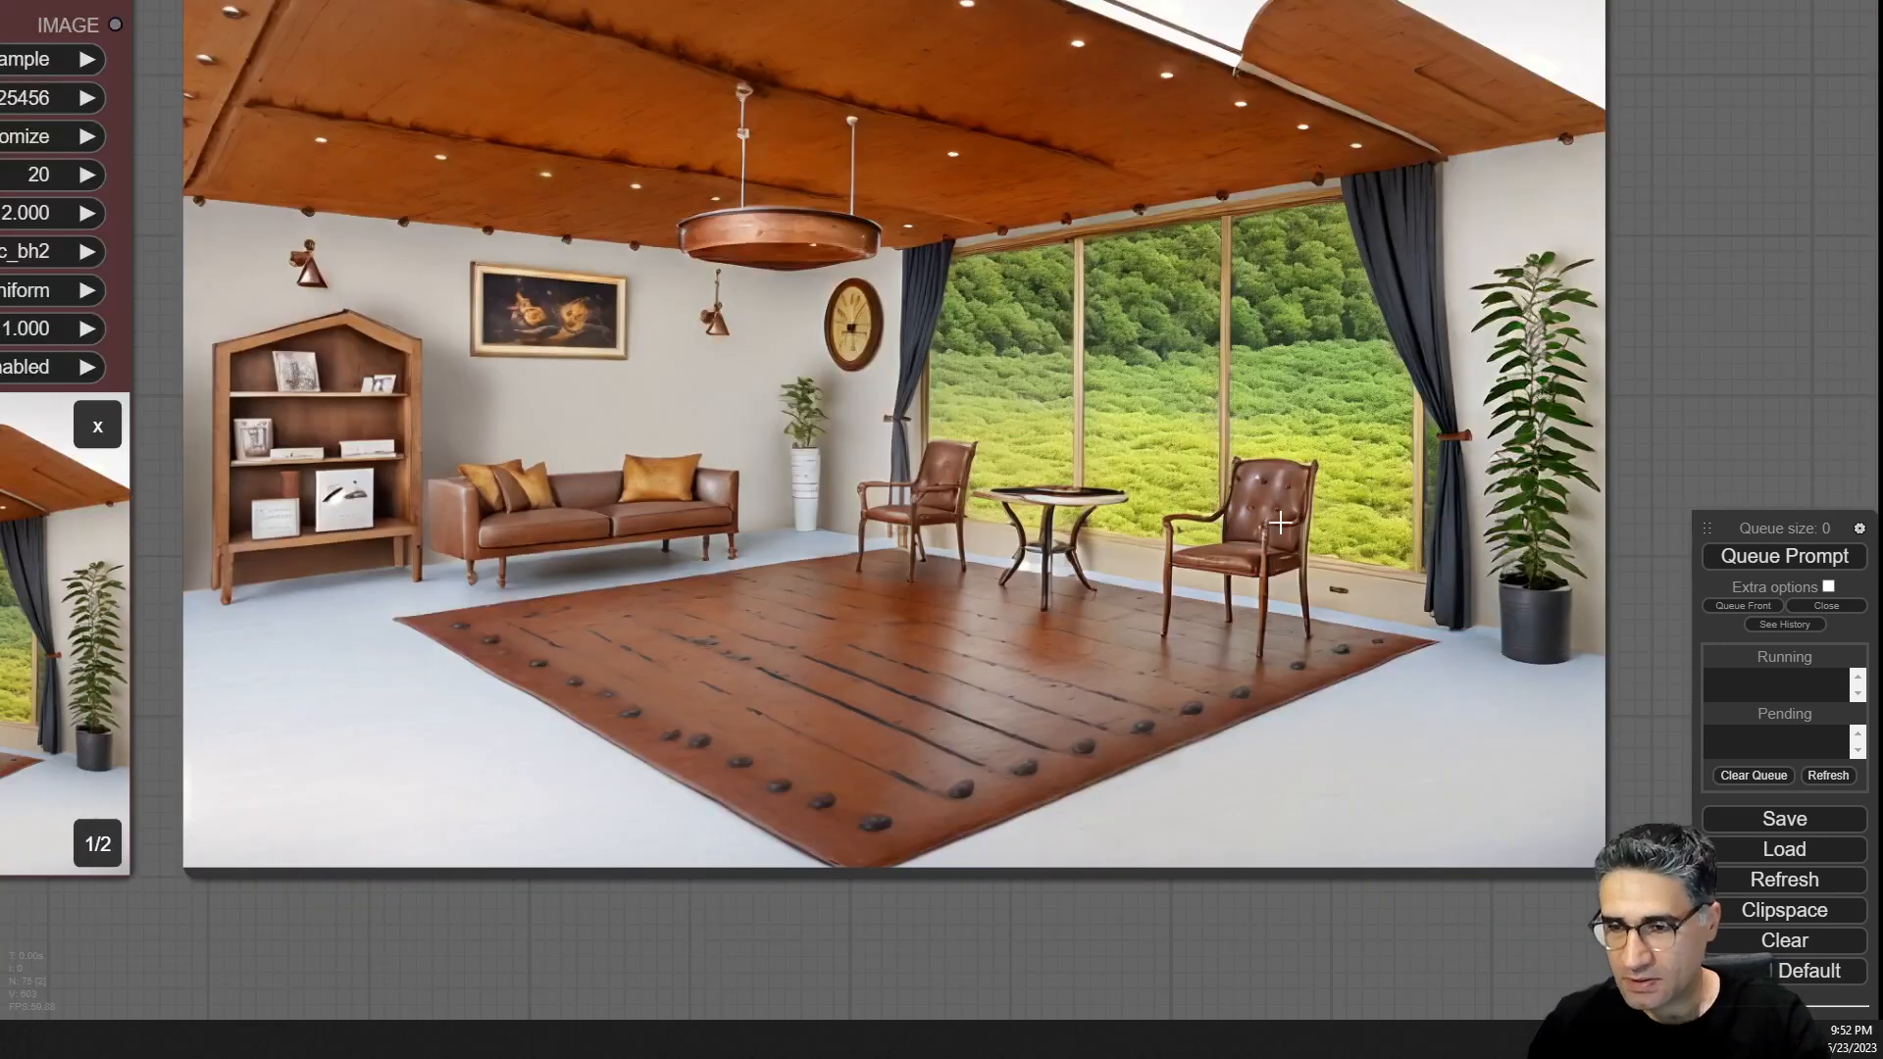
scroll(1248, 538, "down", 6)
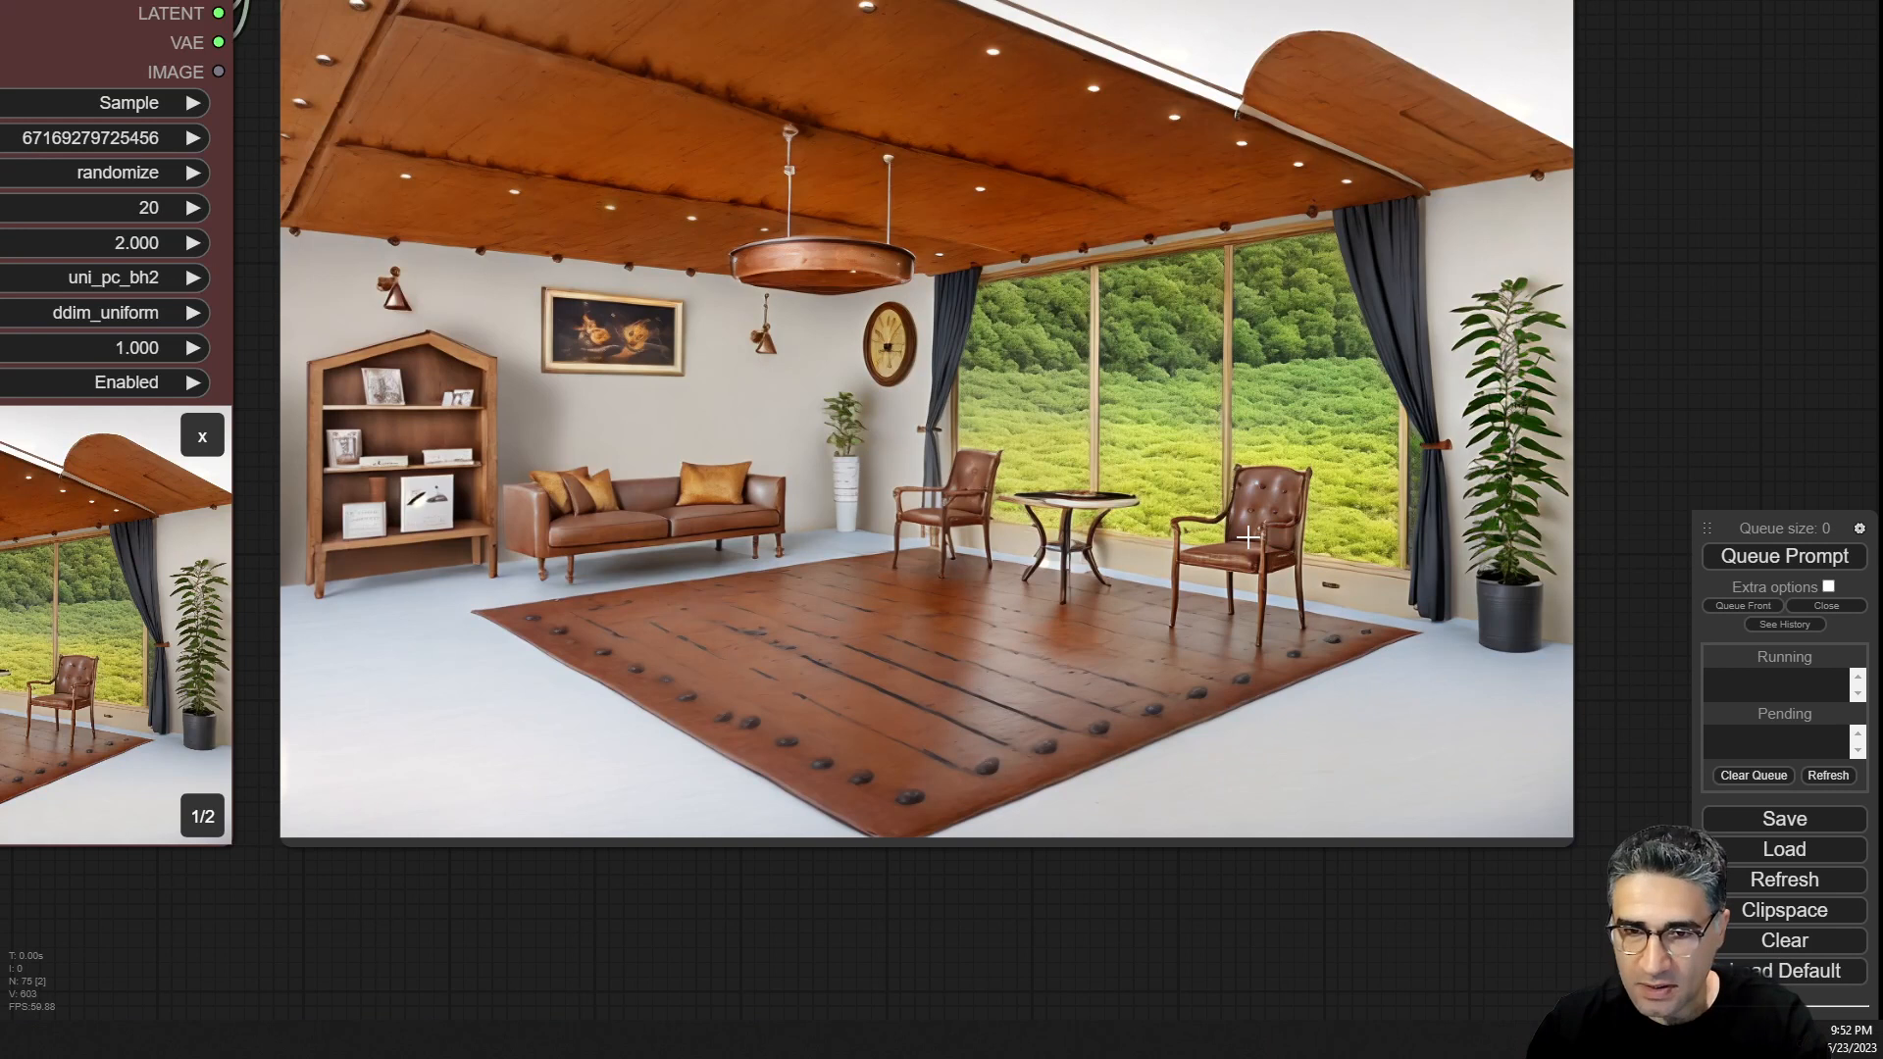
scroll(1247, 539, "down", 10)
scroll(1185, 561, "up", 11)
left_click_drag(626, 783, 1474, 569)
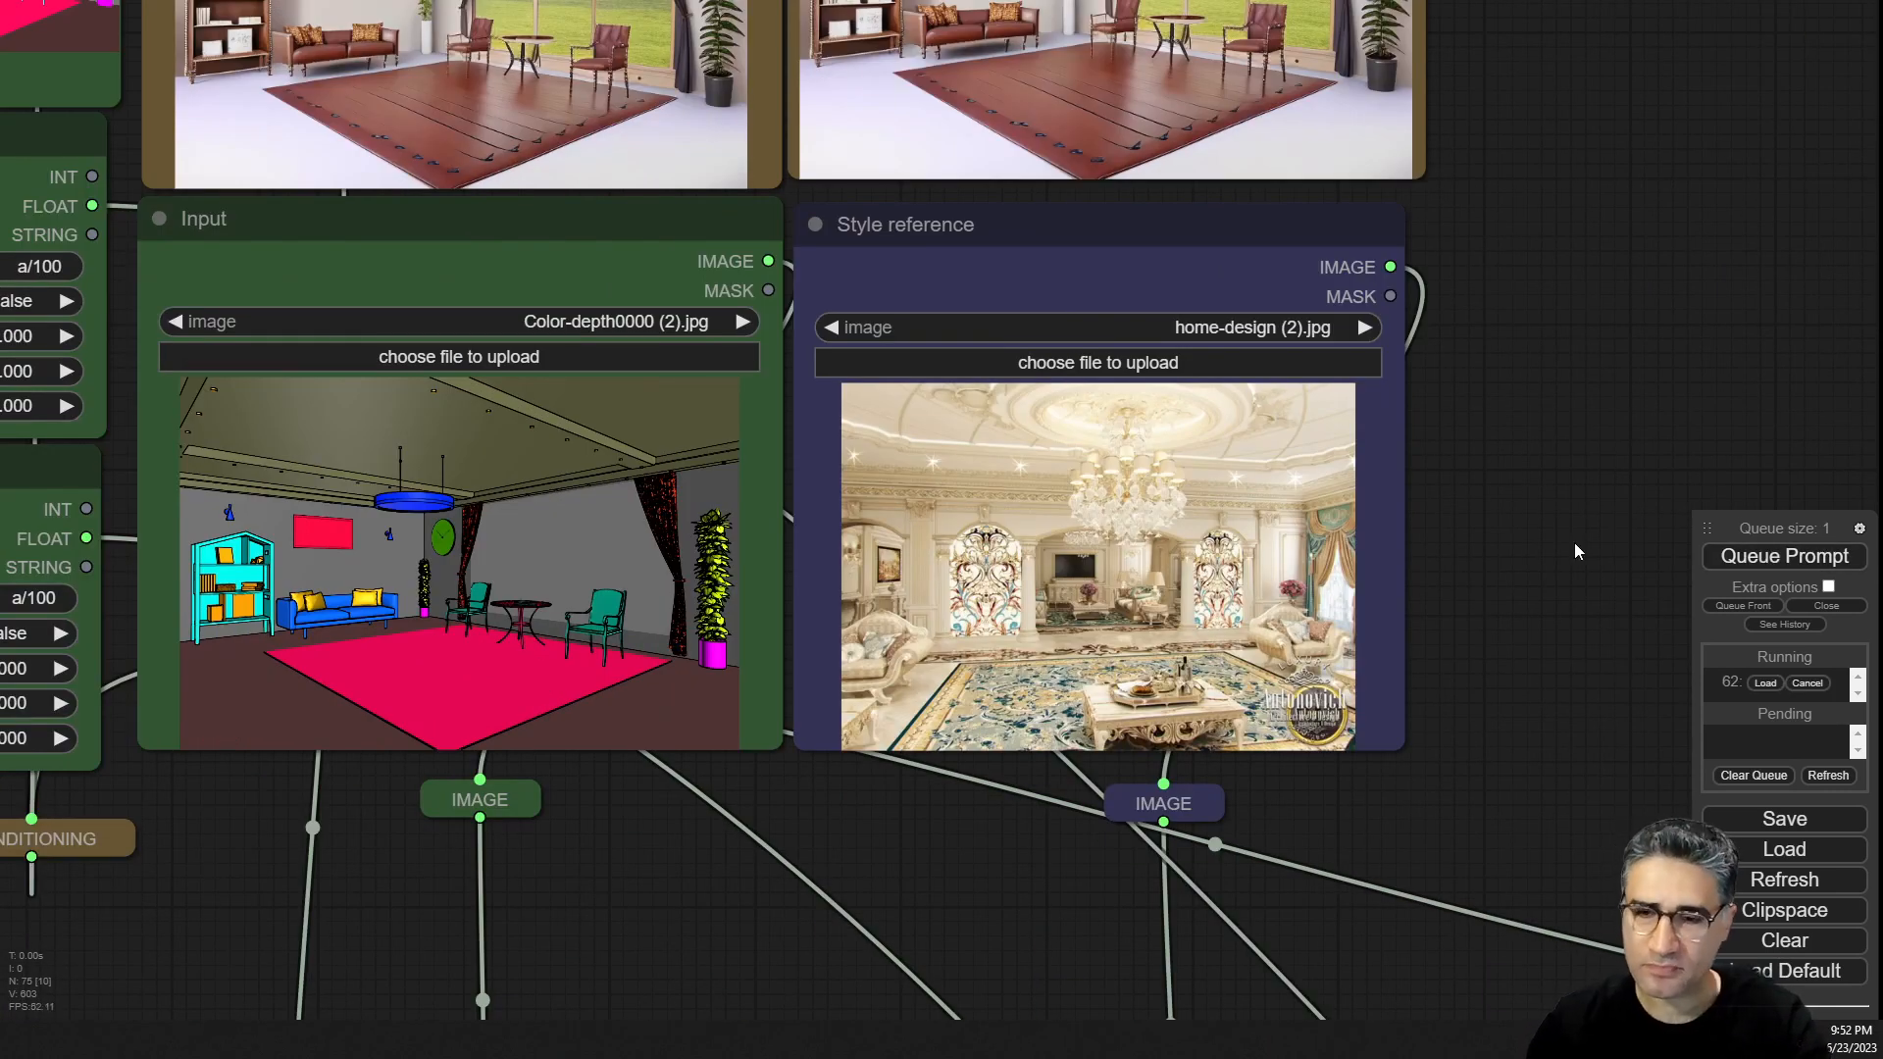
scroll(1575, 544, "down", 5)
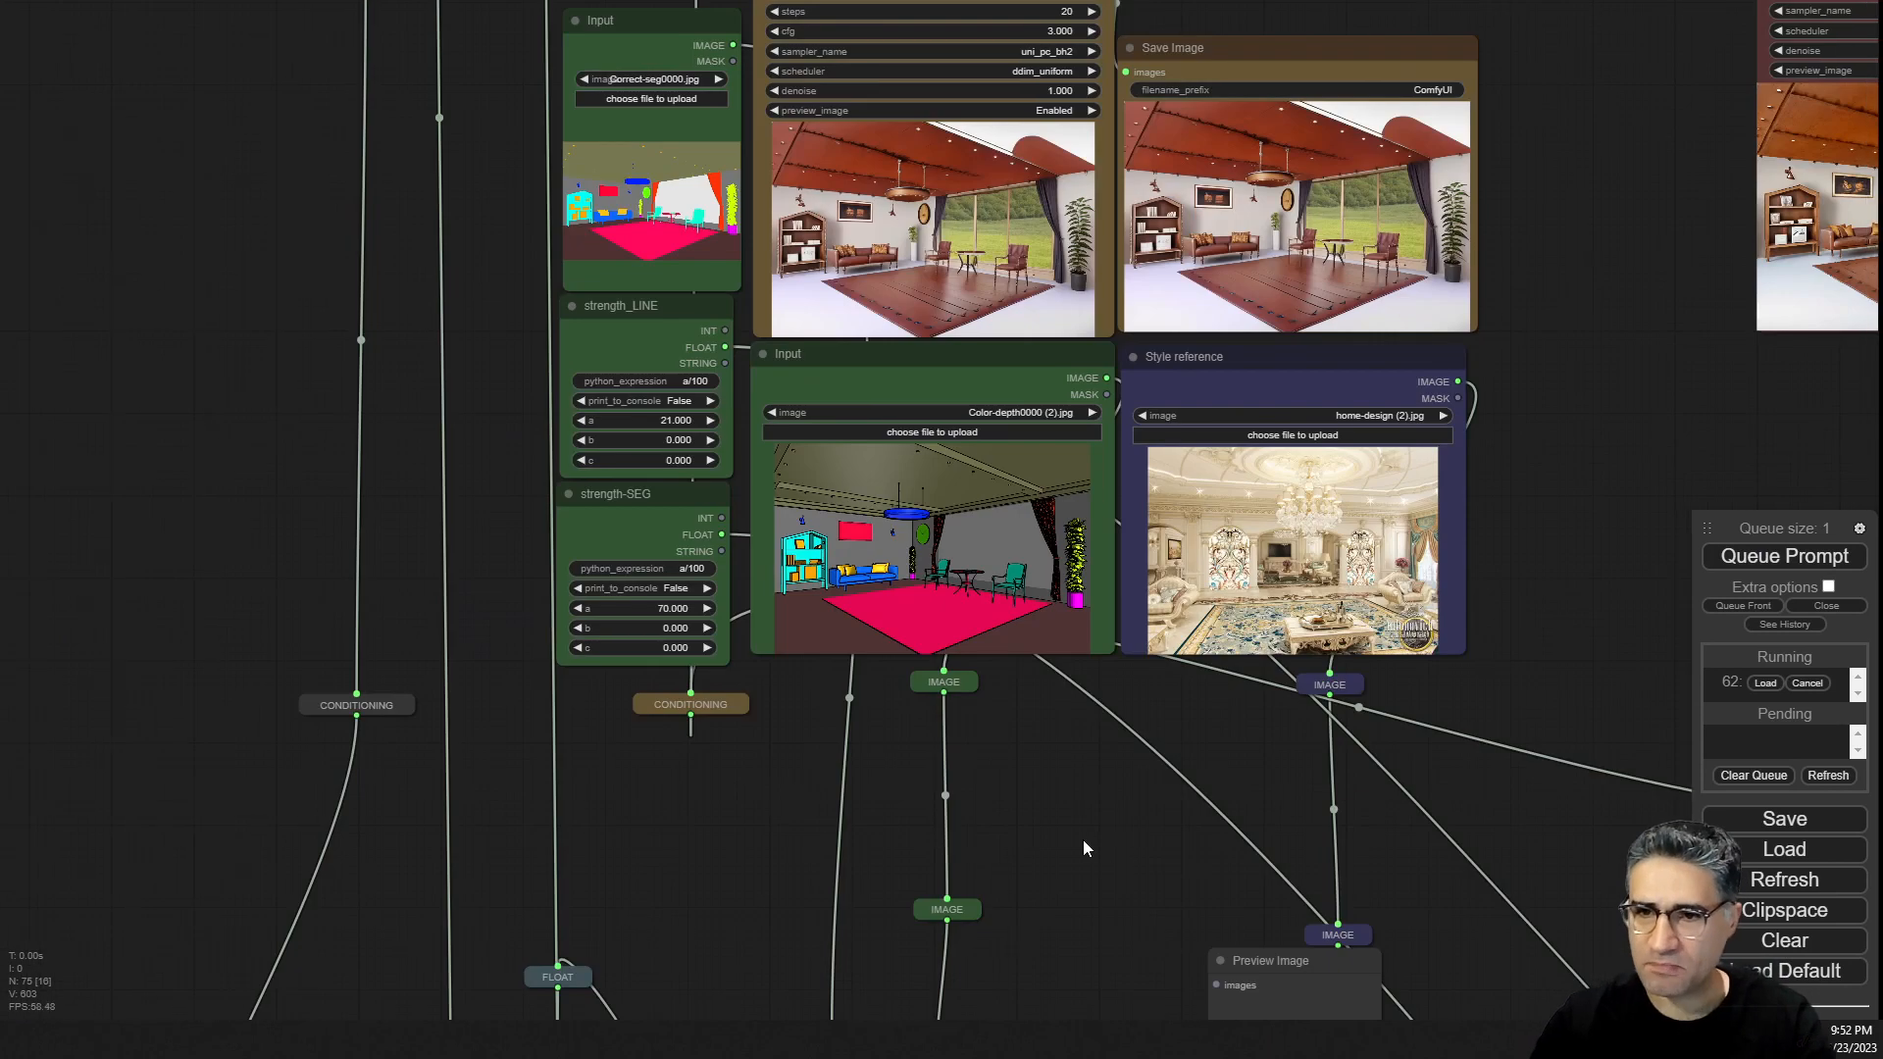
Delete the Preview Image node that shows the segmentation map above the upscale nodes.
left_click_drag(1088, 851, 752, 561)
scroll(937, 183, "up", 5)
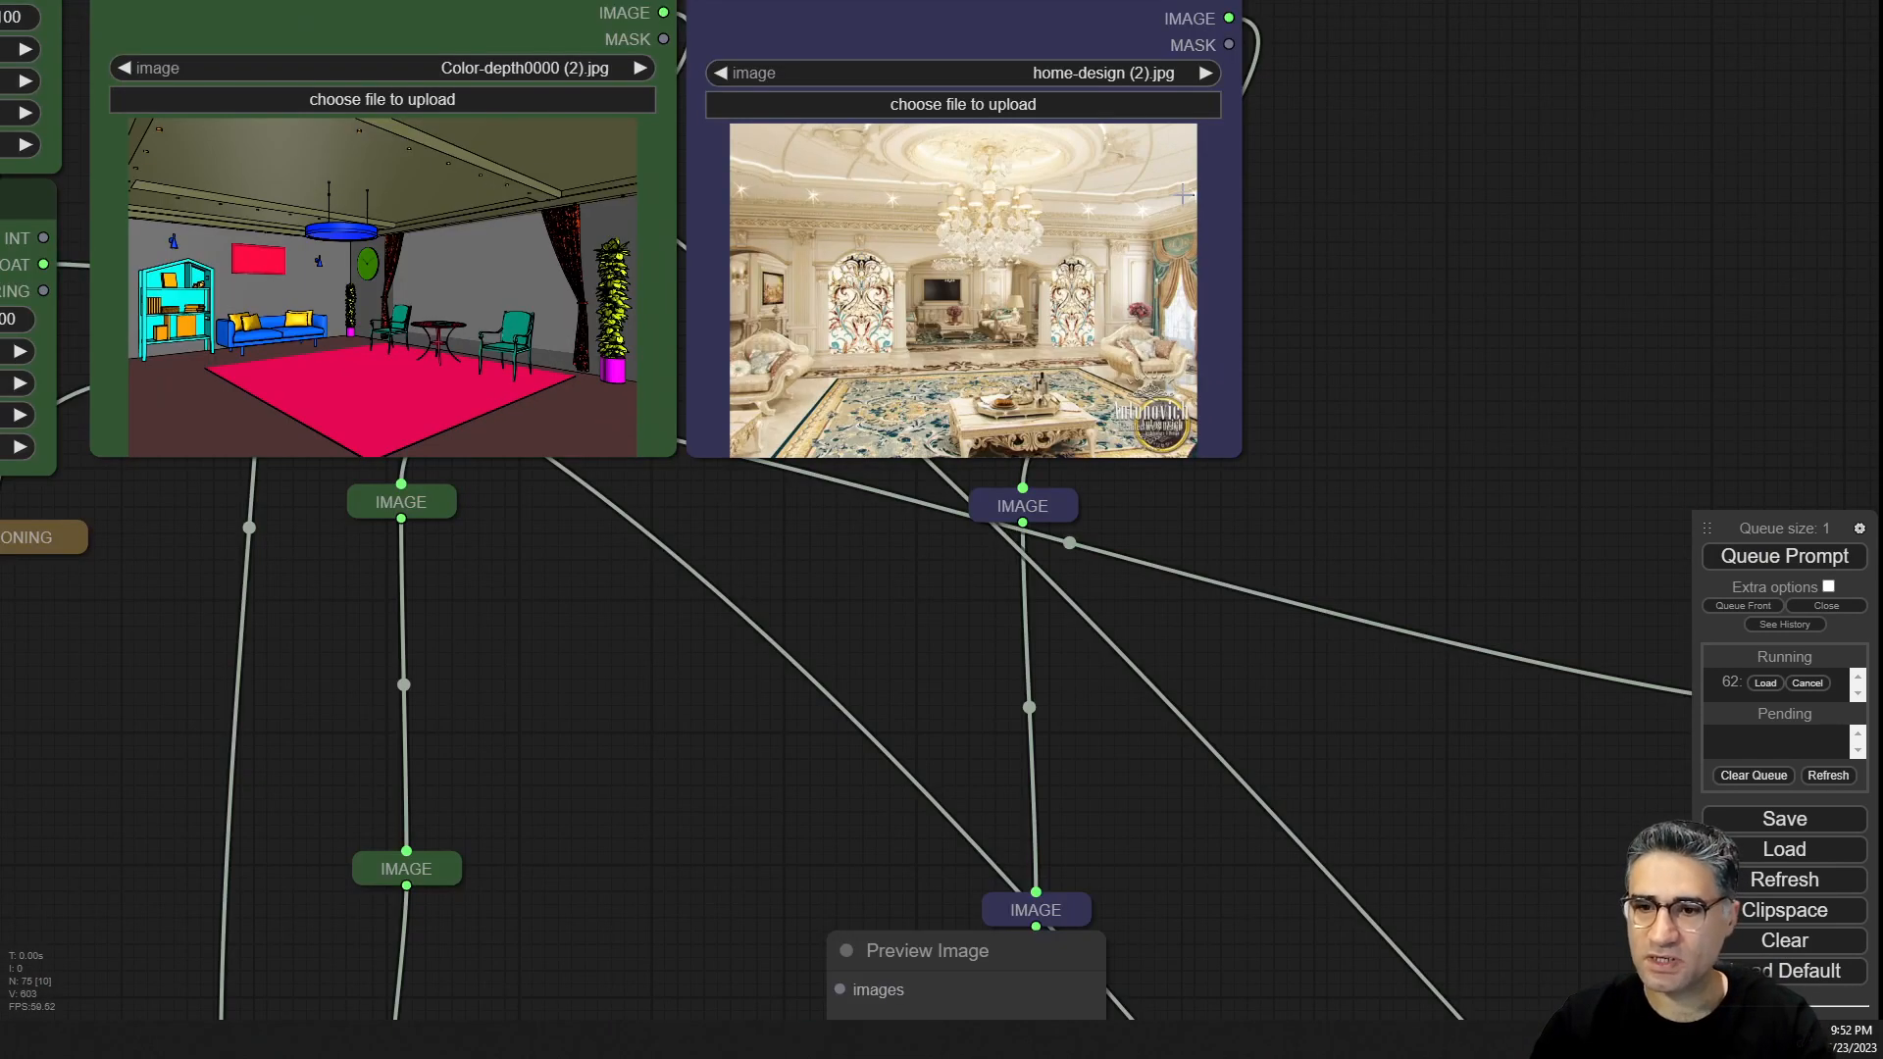
scroll(1159, 250, "up", 5)
left_click_drag(1392, 264, 1393, 480)
scroll(1394, 479, "down", 10)
left_click_drag(960, 658, 849, 49)
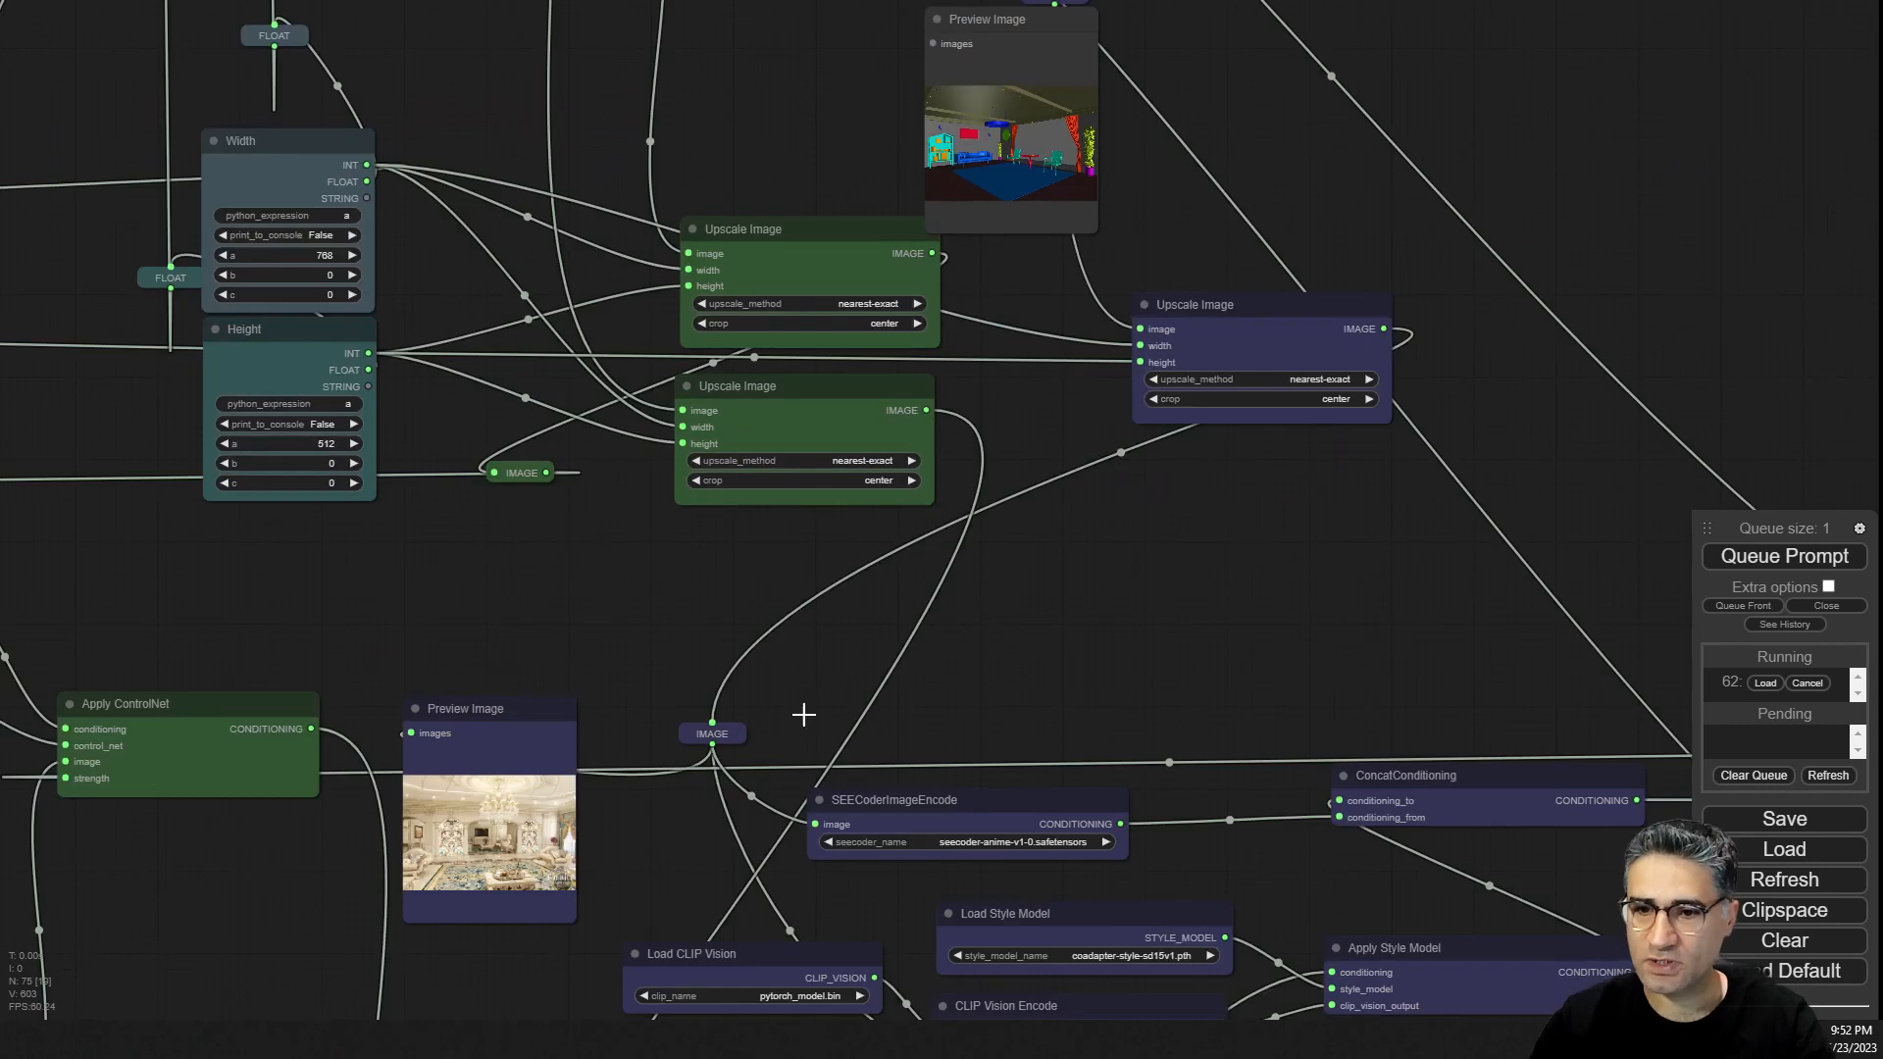
left_click_drag(1230, 625, 1218, 131)
scroll(818, 504, "up", 6)
left_click_drag(915, 750, 744, 814)
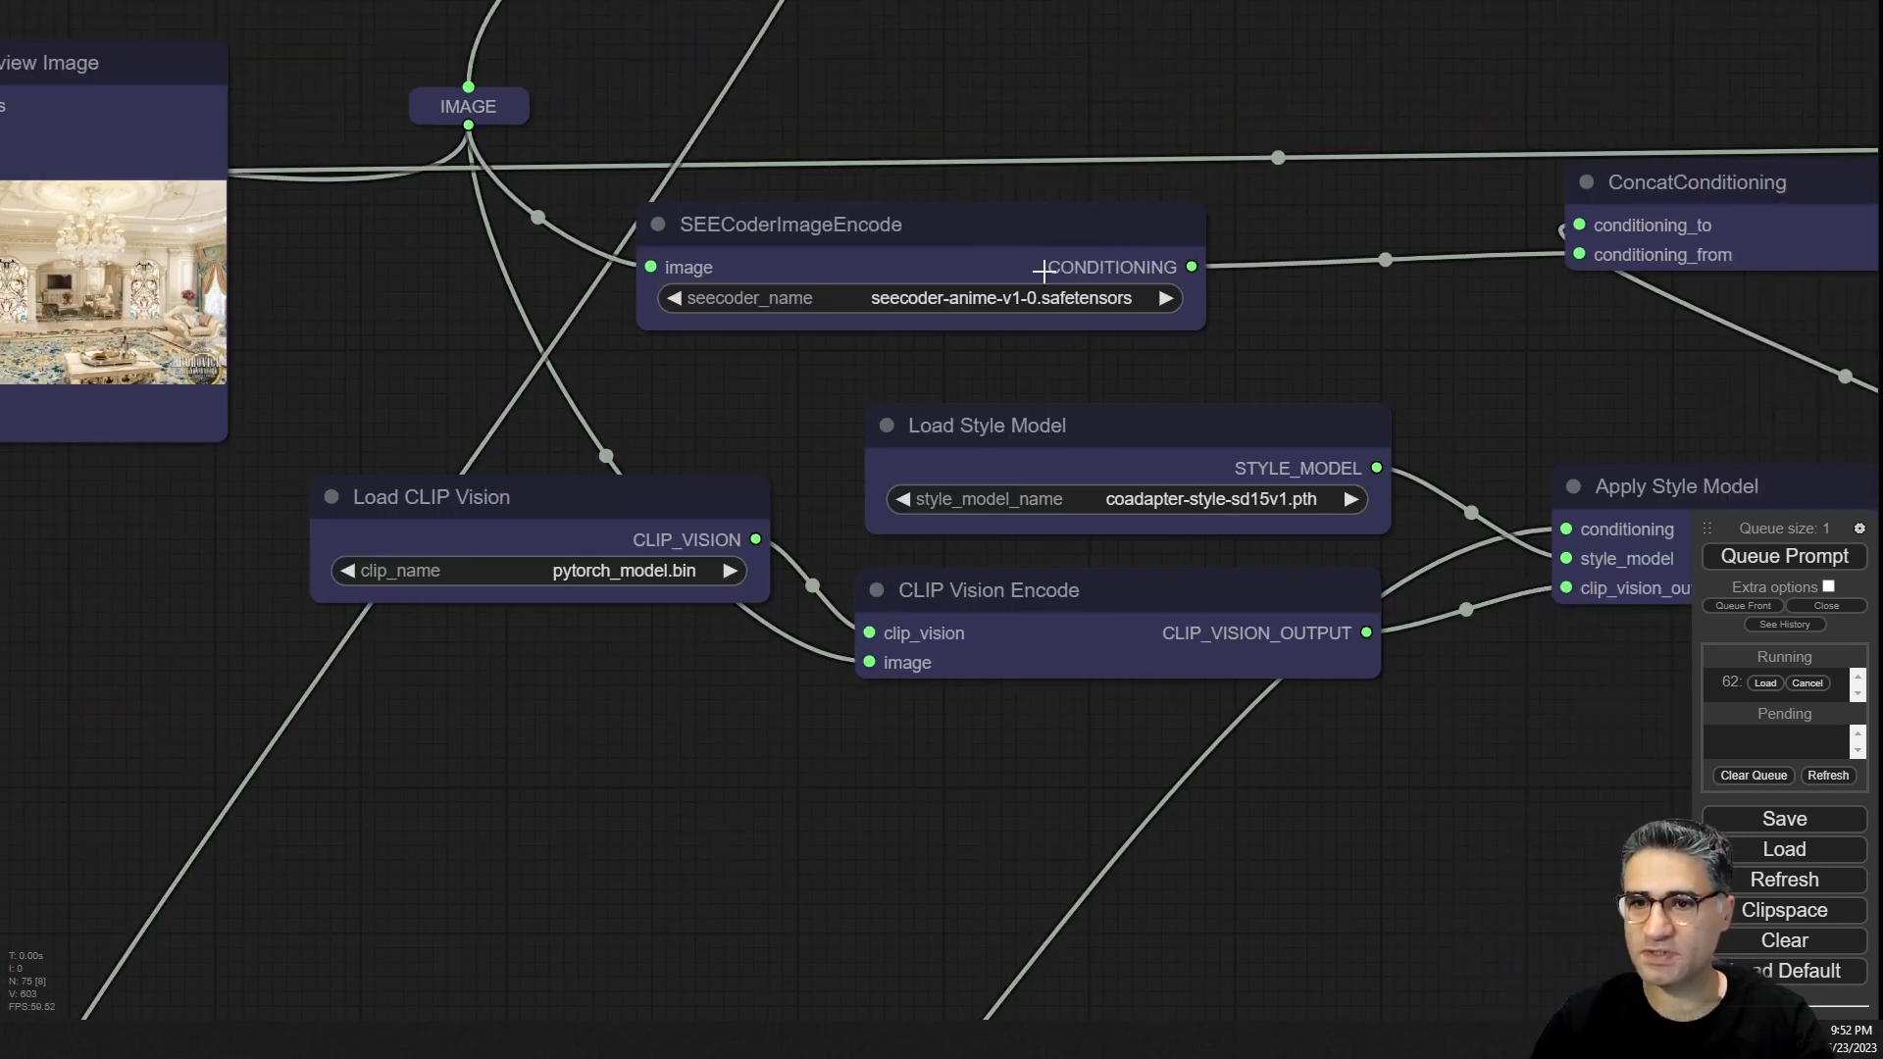
scroll(1041, 269, "down", 9)
left_click_drag(1135, 98, 963, 555)
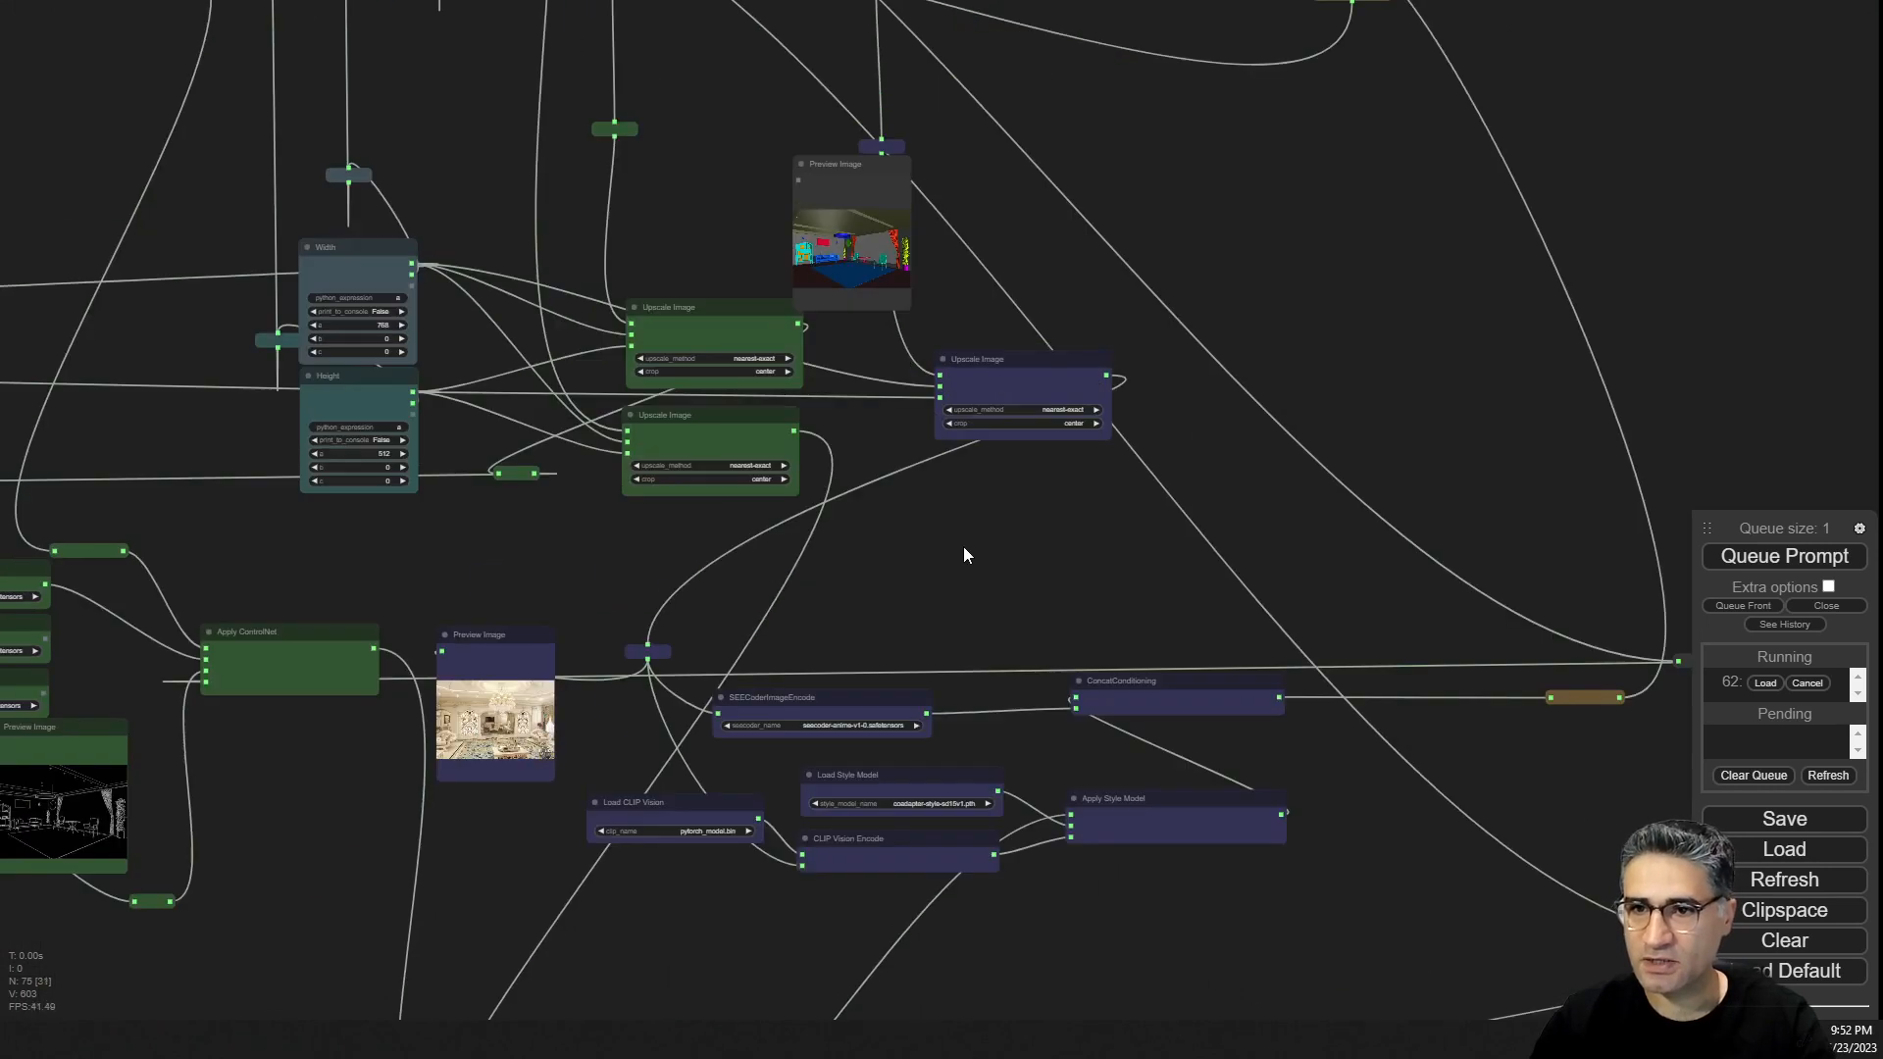
left_click_drag(821, 167, 676, 143)
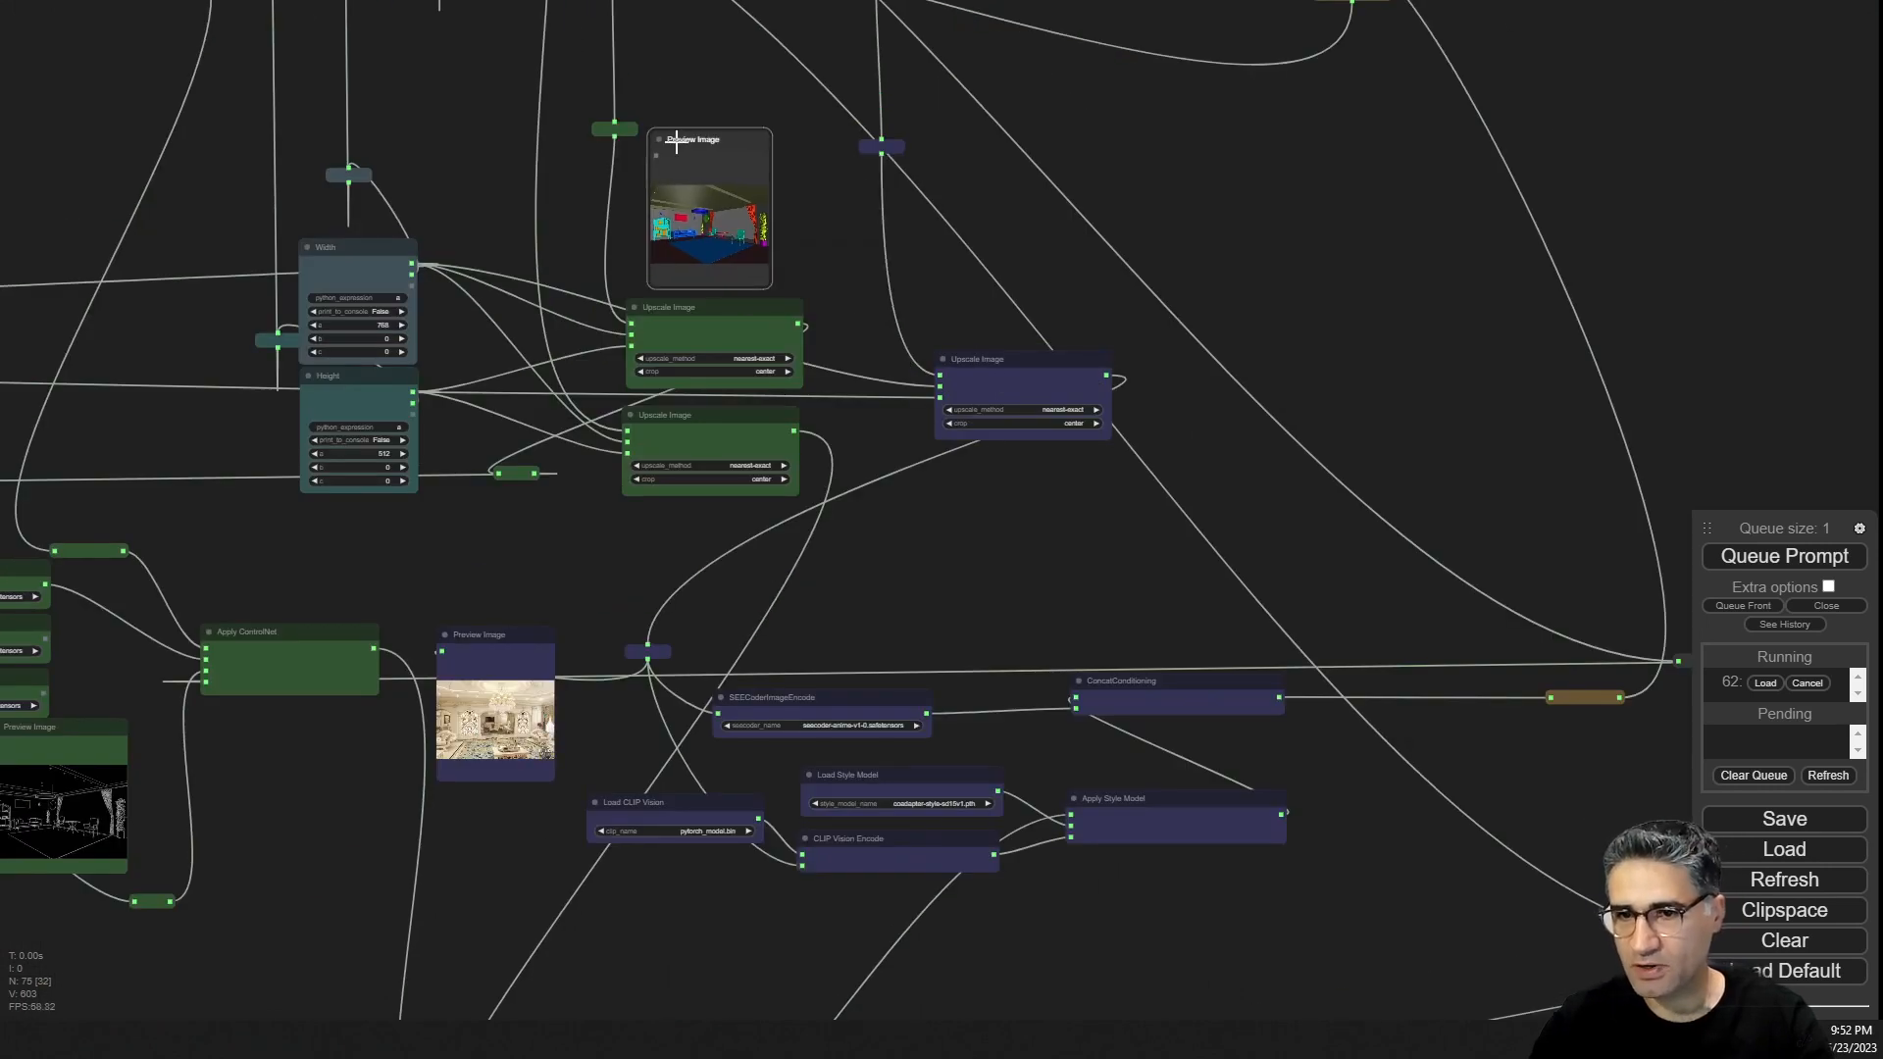
key("Delete")
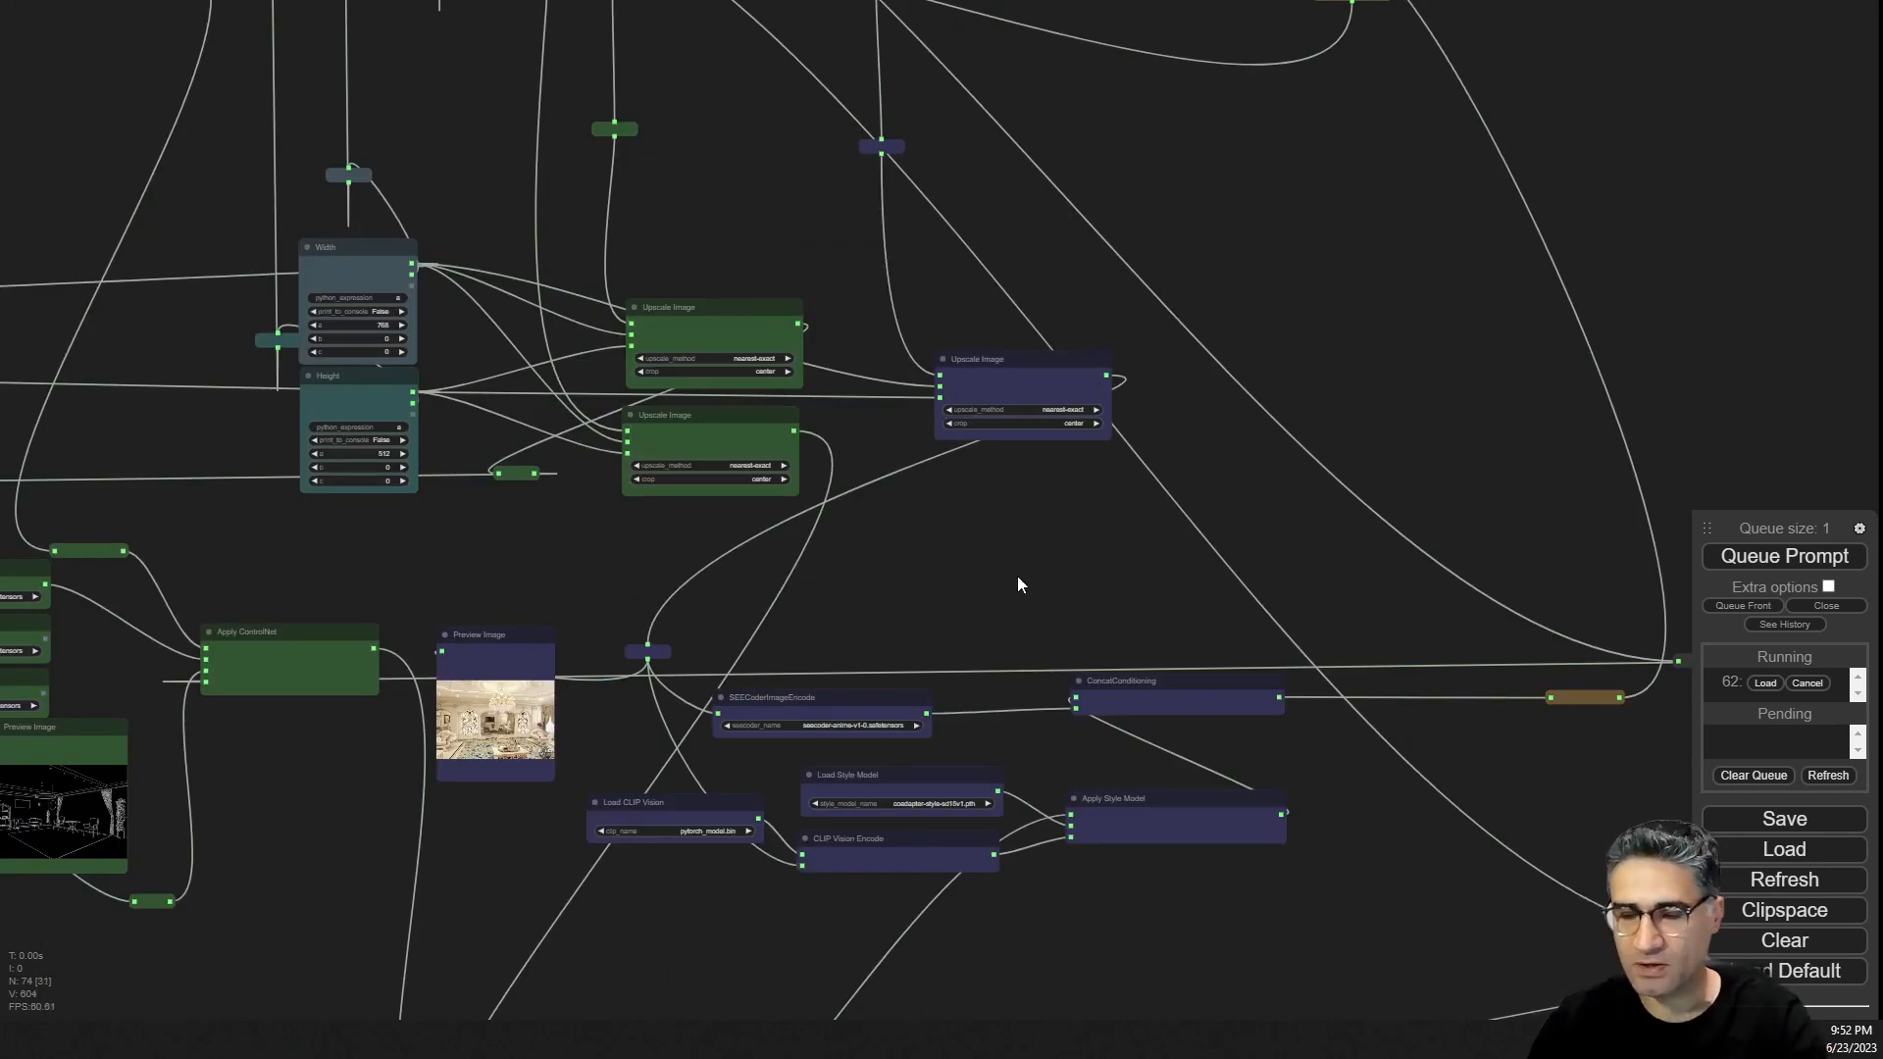
Compare the new render with the home-design (2).jpg style reference image.
left_click_drag(1049, 659, 927, 936)
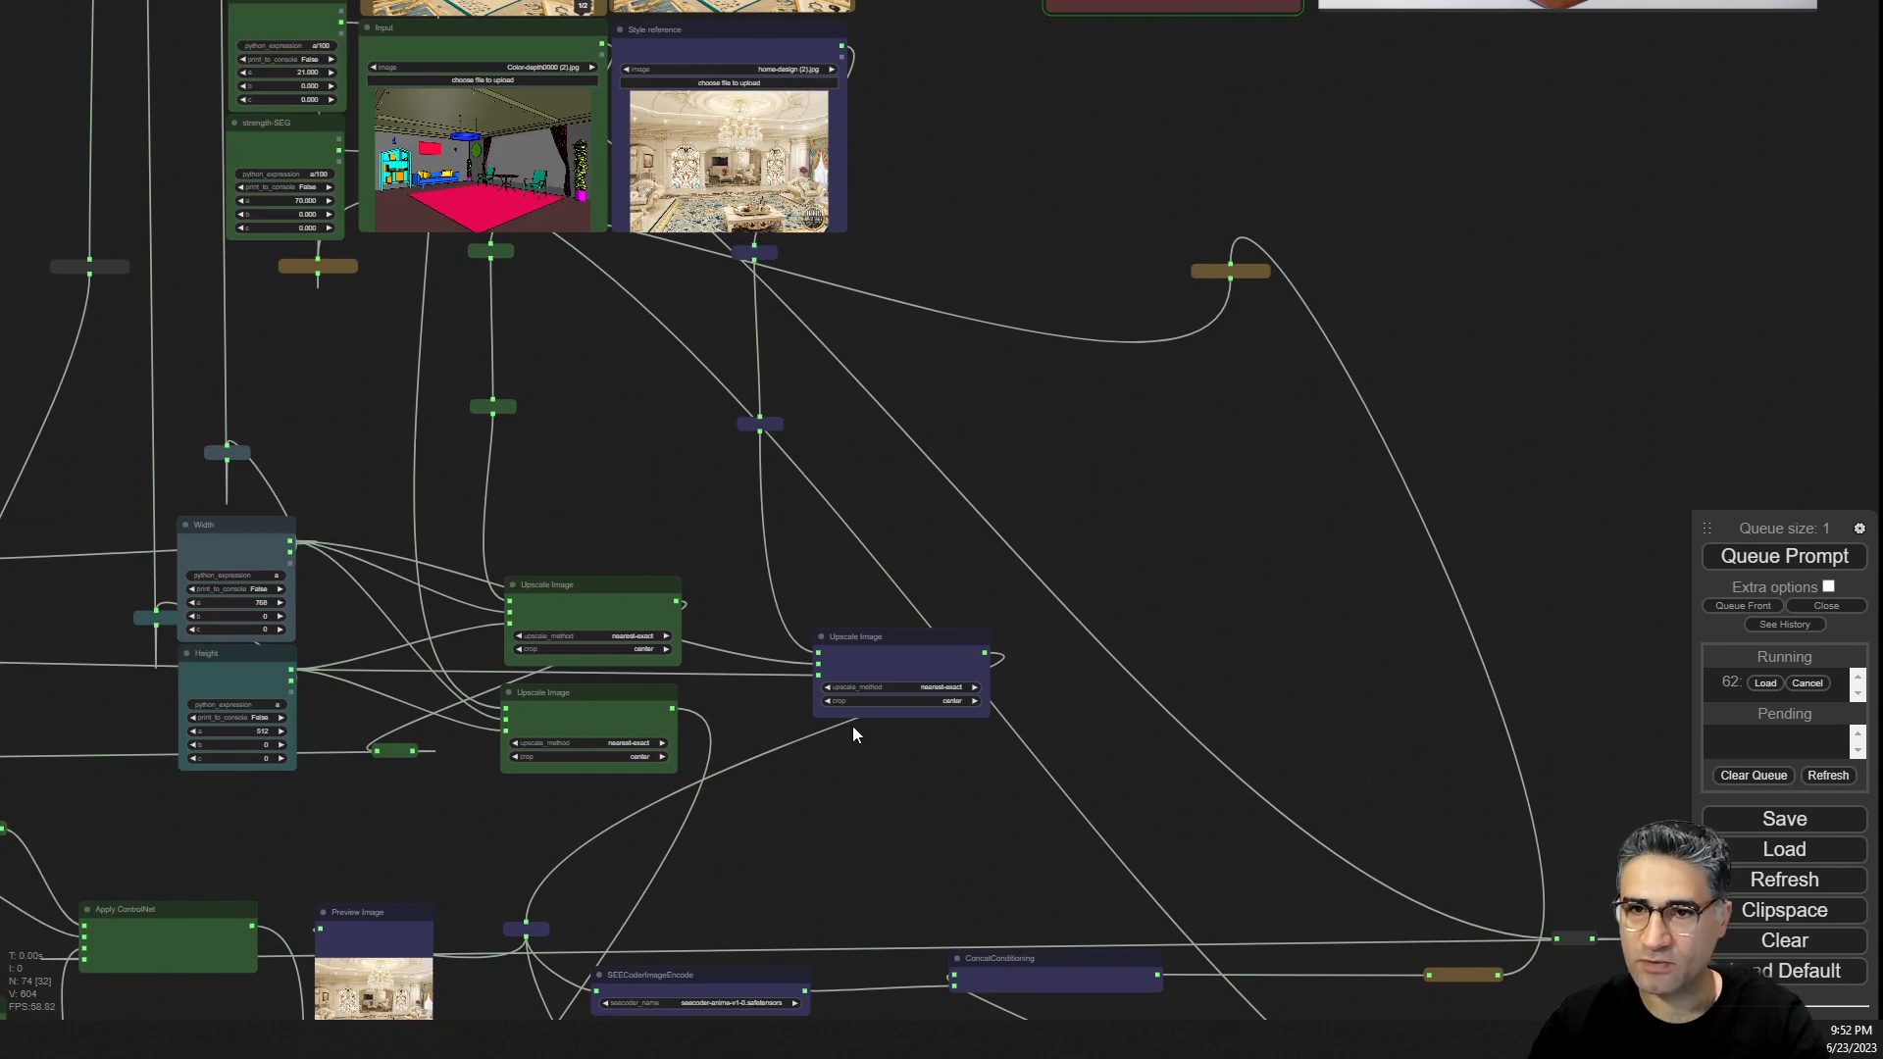
scroll(1138, 251, "up", 9)
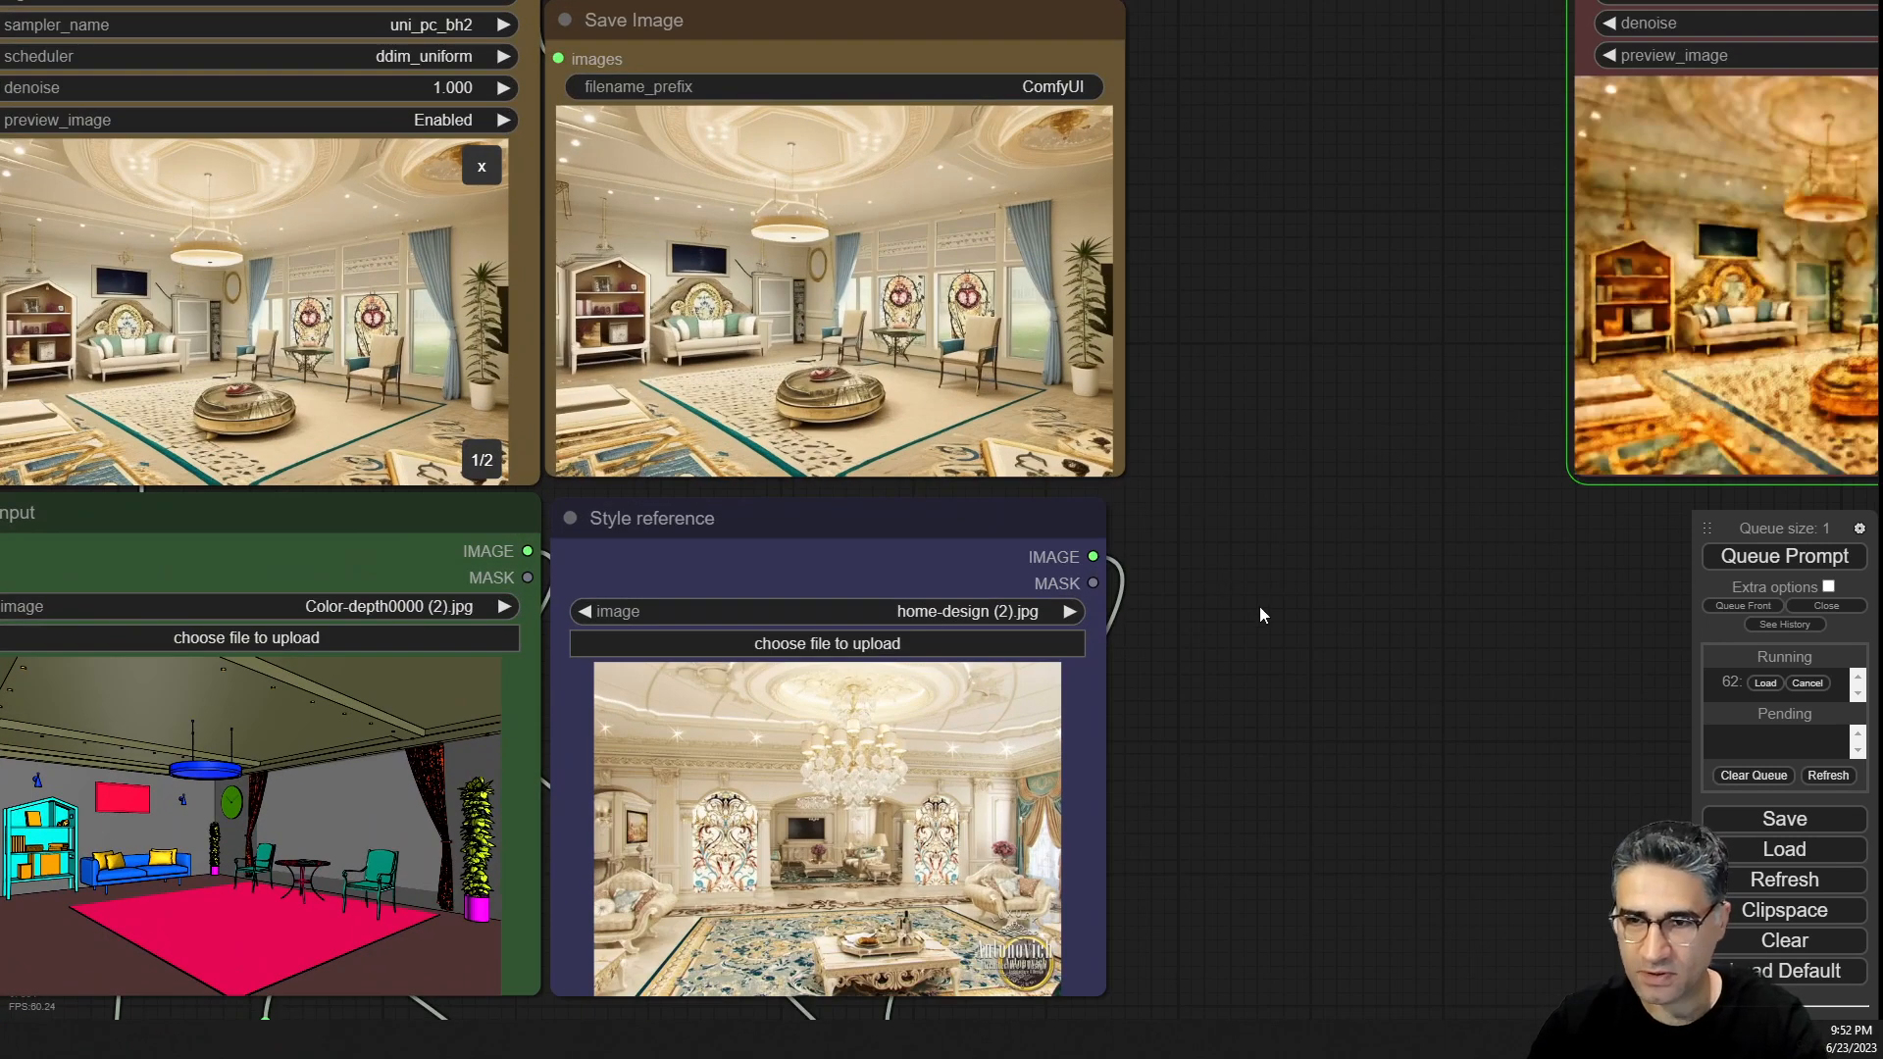
left_click_drag(1259, 606, 1521, 622)
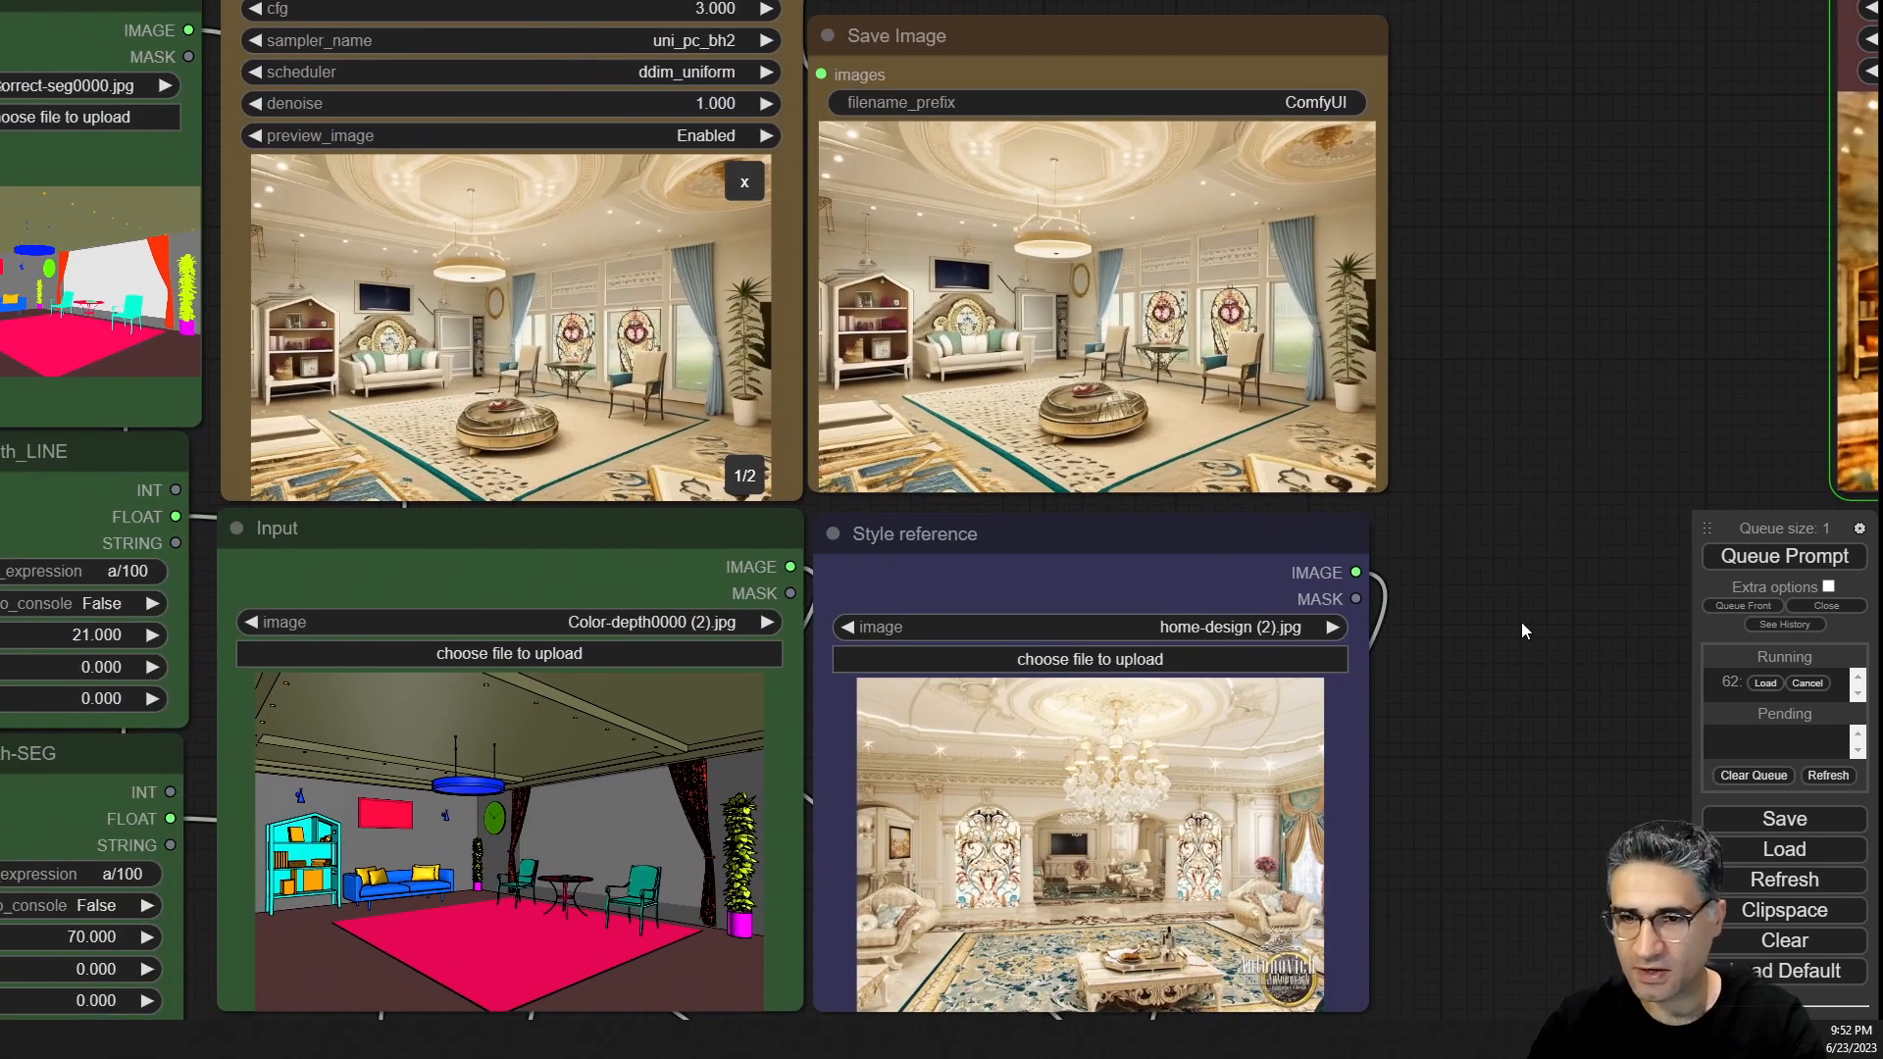
scroll(618, 353, "up", 5)
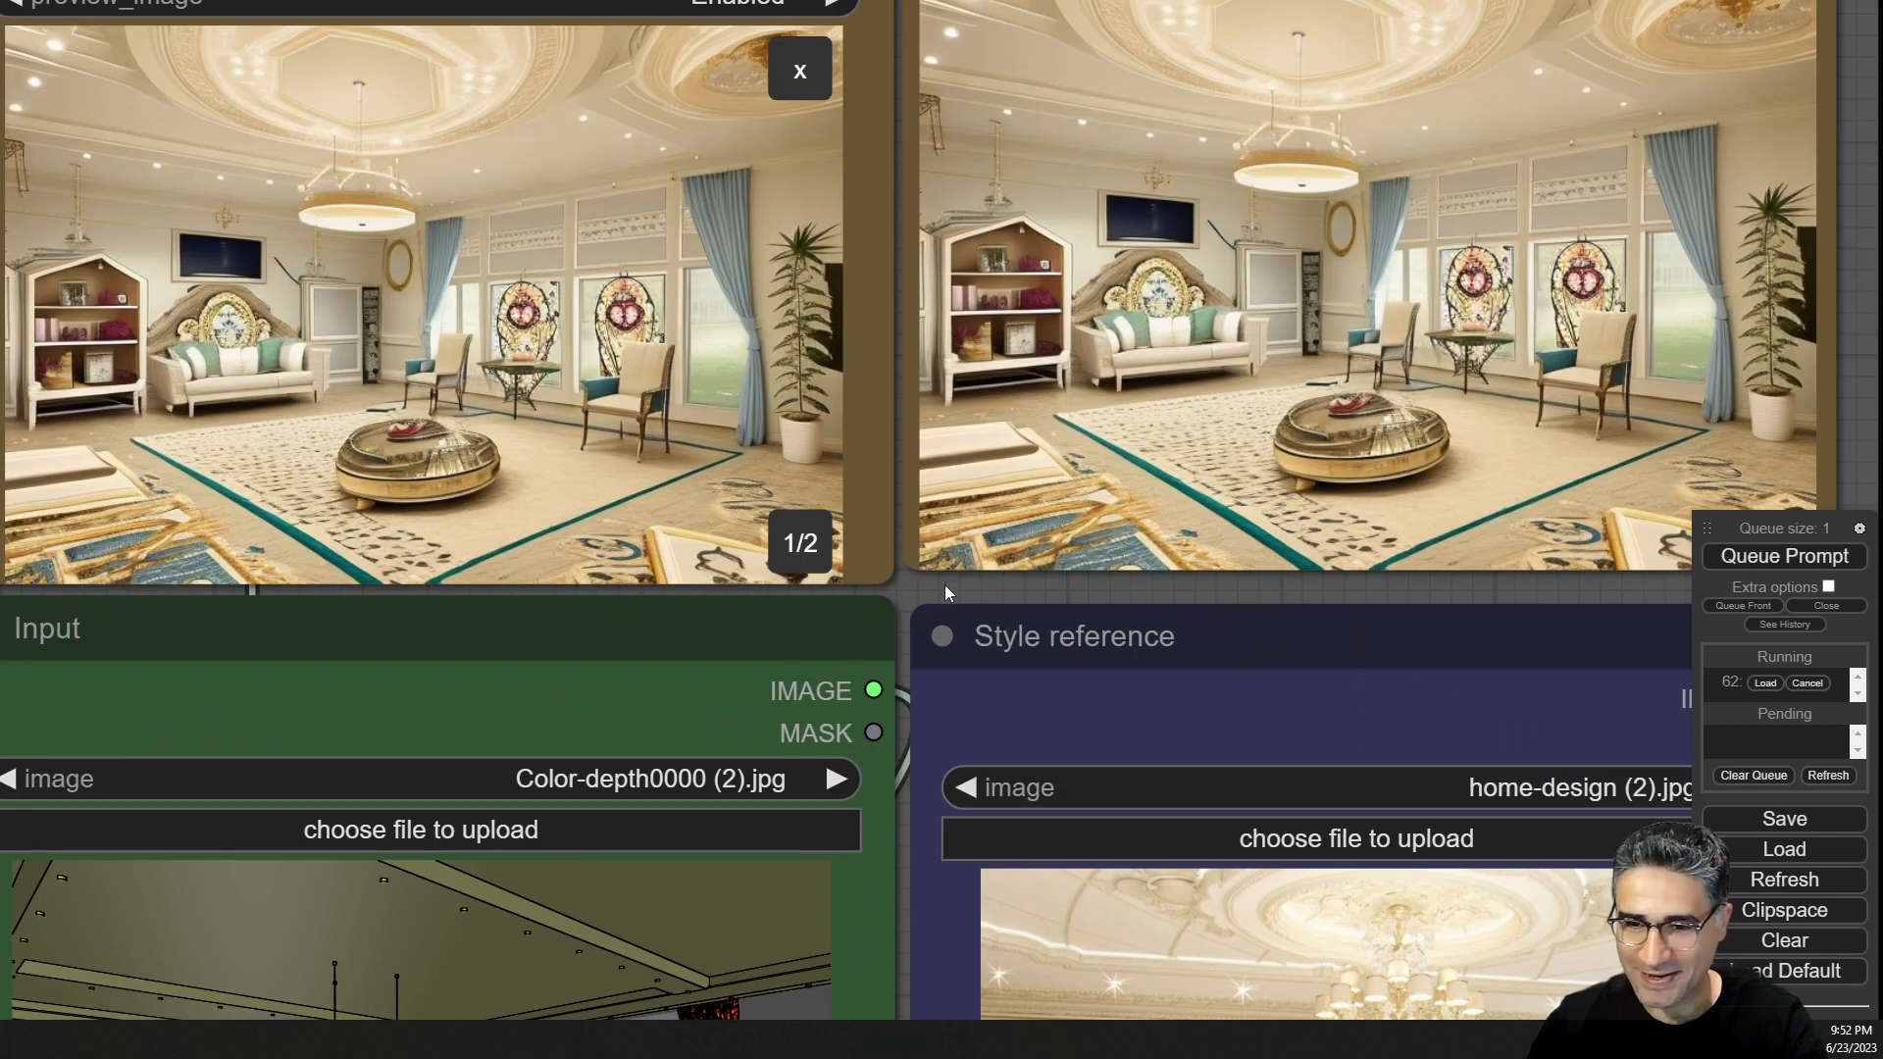
left_click_drag(945, 585, 594, 679)
scroll(627, 672, "down", 3)
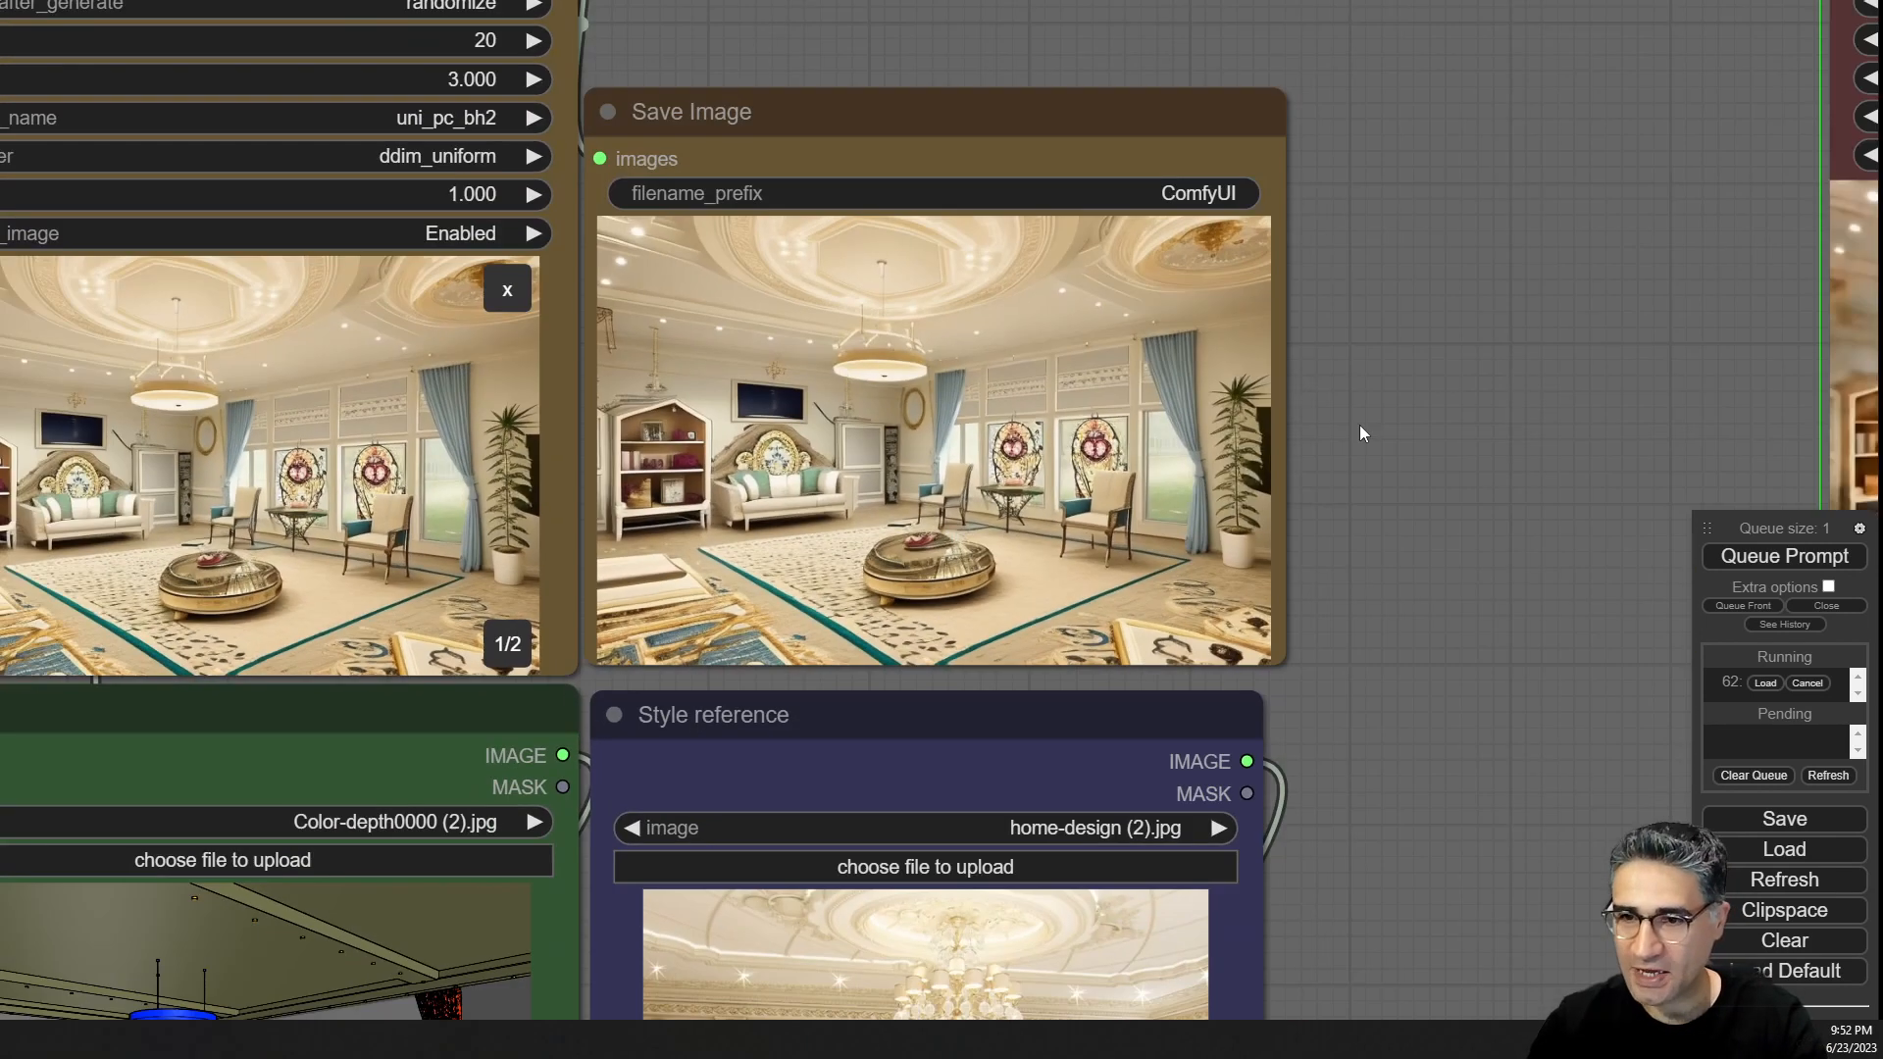
left_click_drag(1432, 424, 1622, 247)
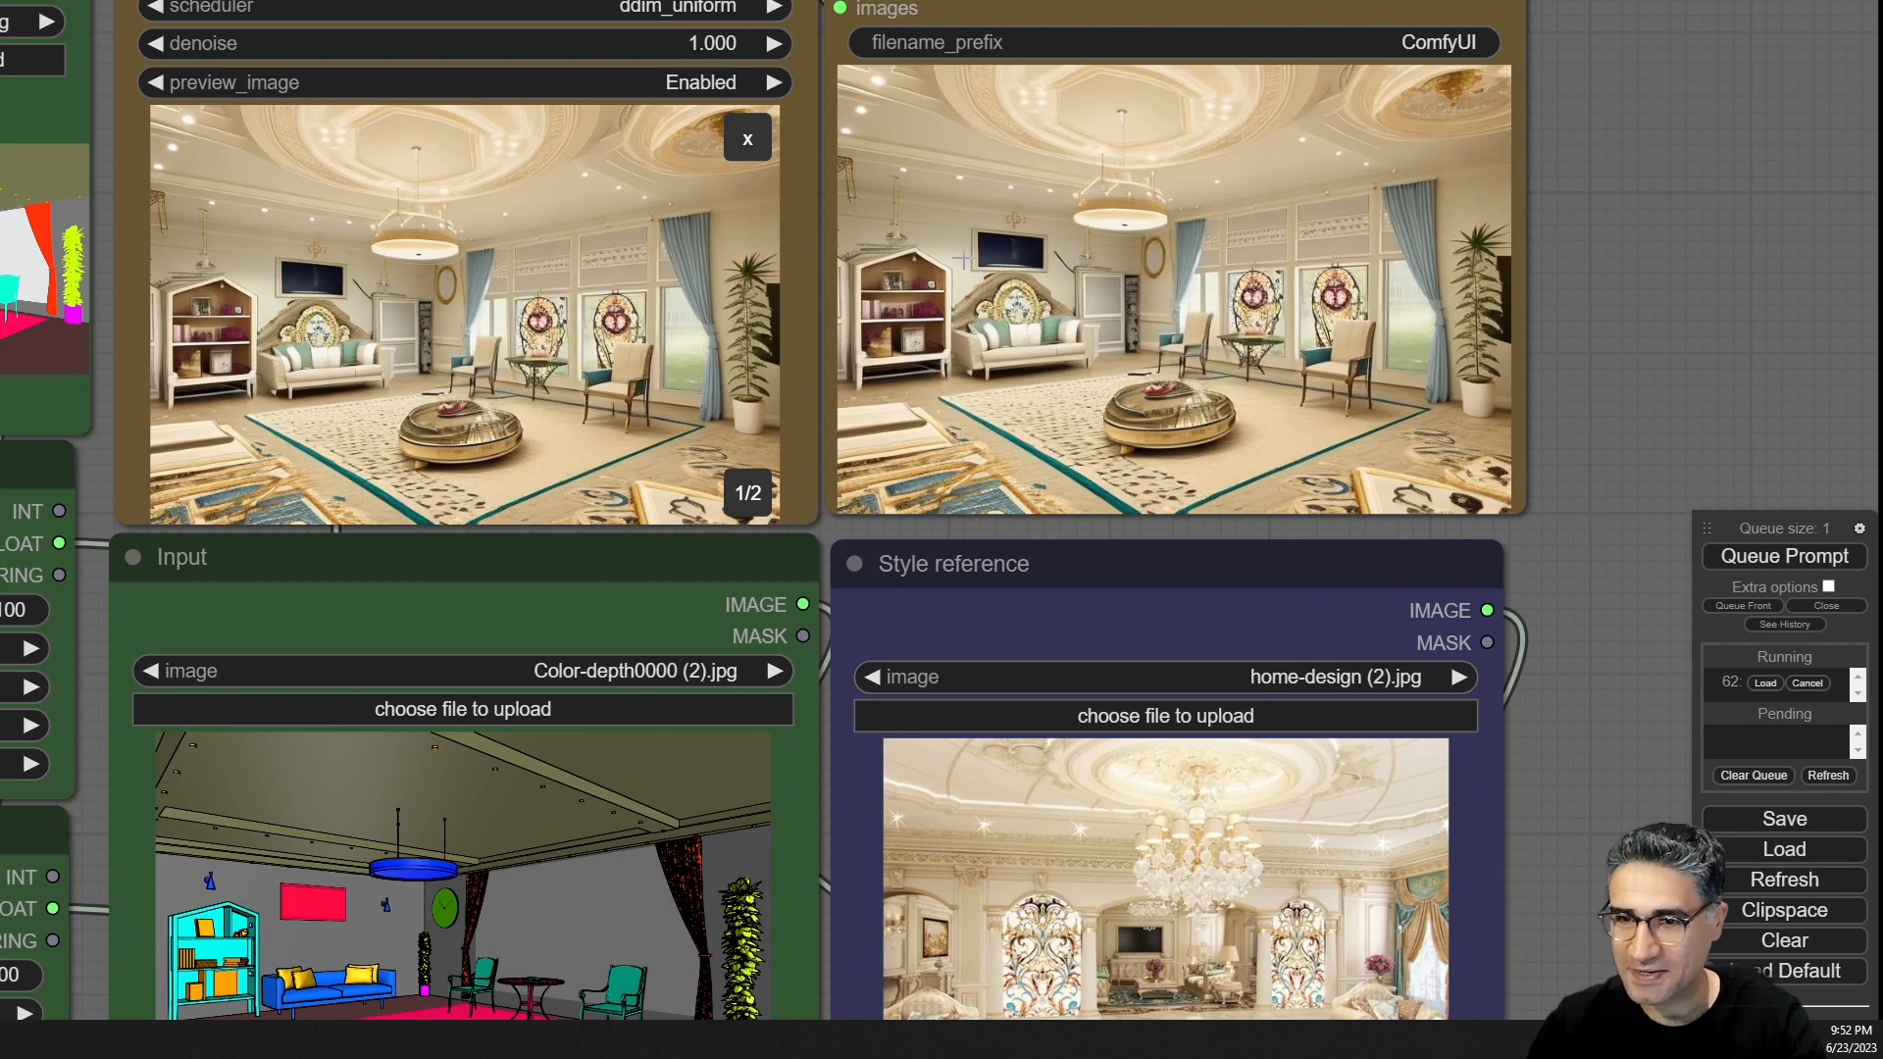
scroll(963, 259, "up", 10)
scroll(918, 190, "down", 10)
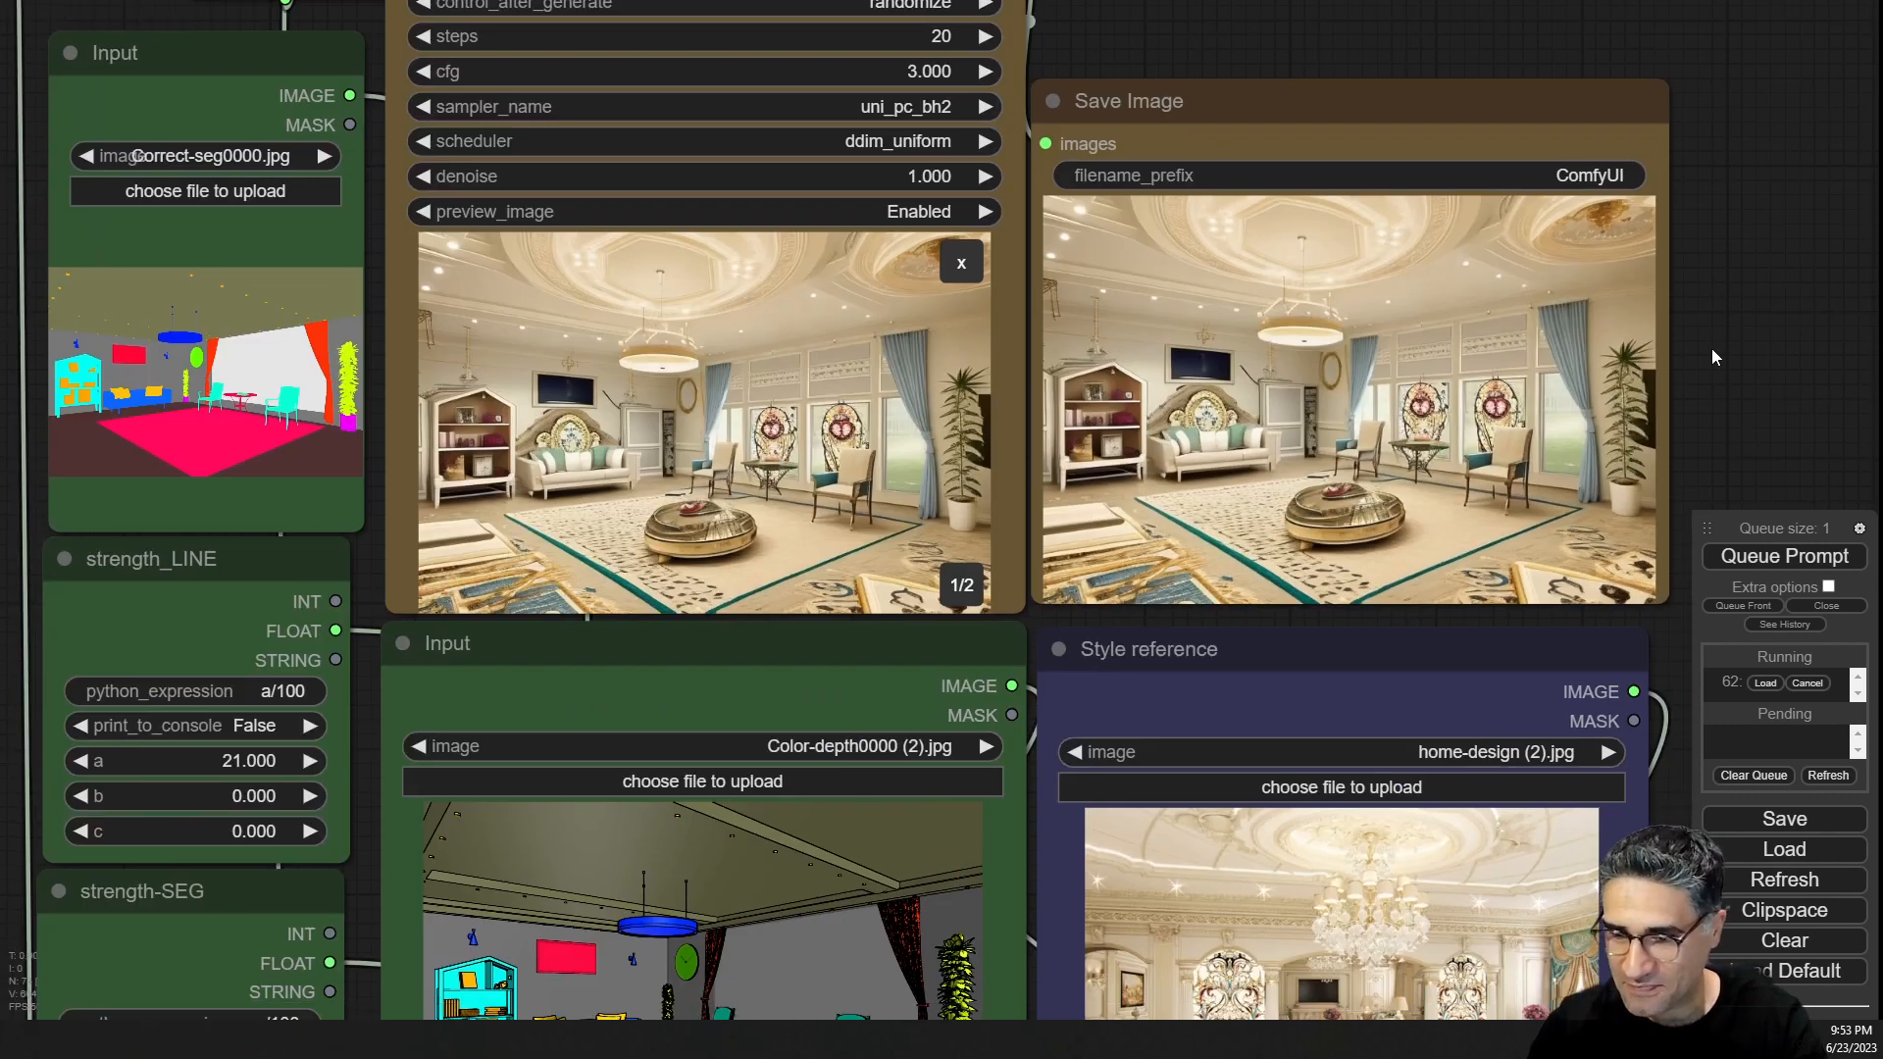
left_click_drag(1704, 466, 1448, 44)
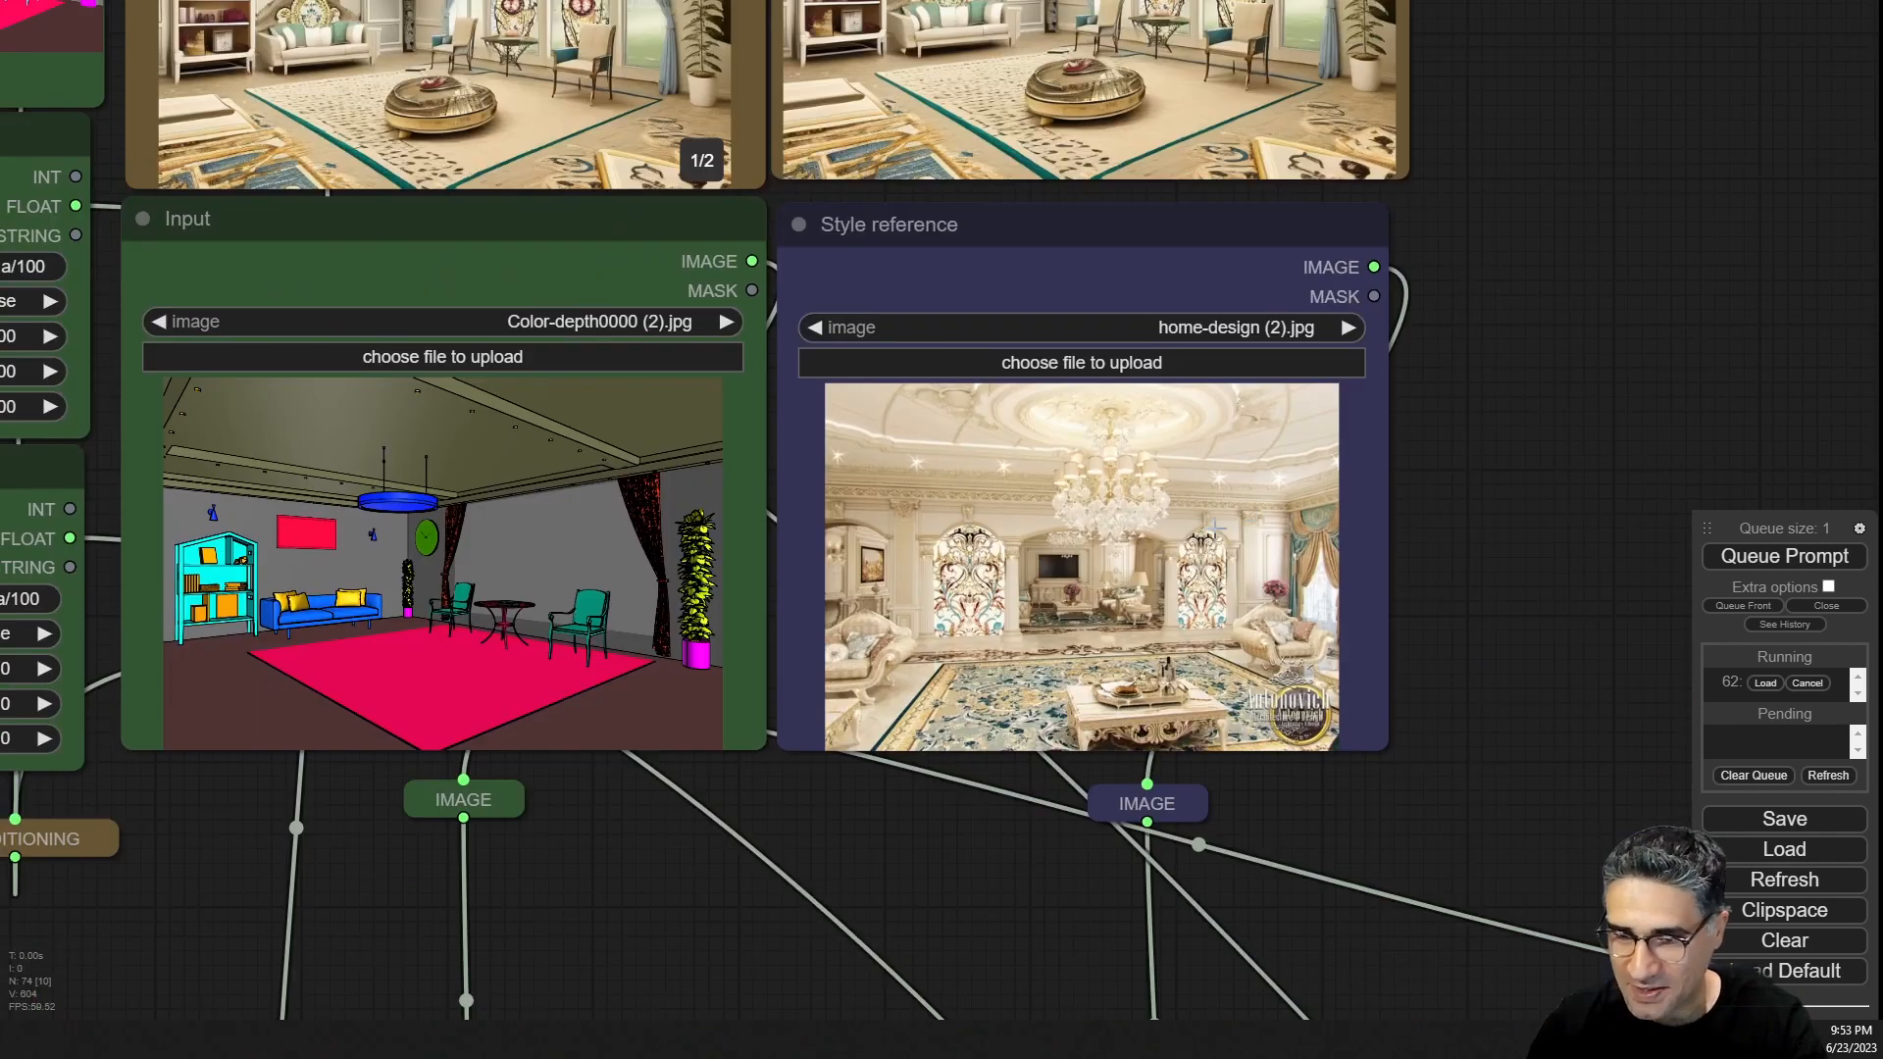
scroll(1089, 564, "up", 20)
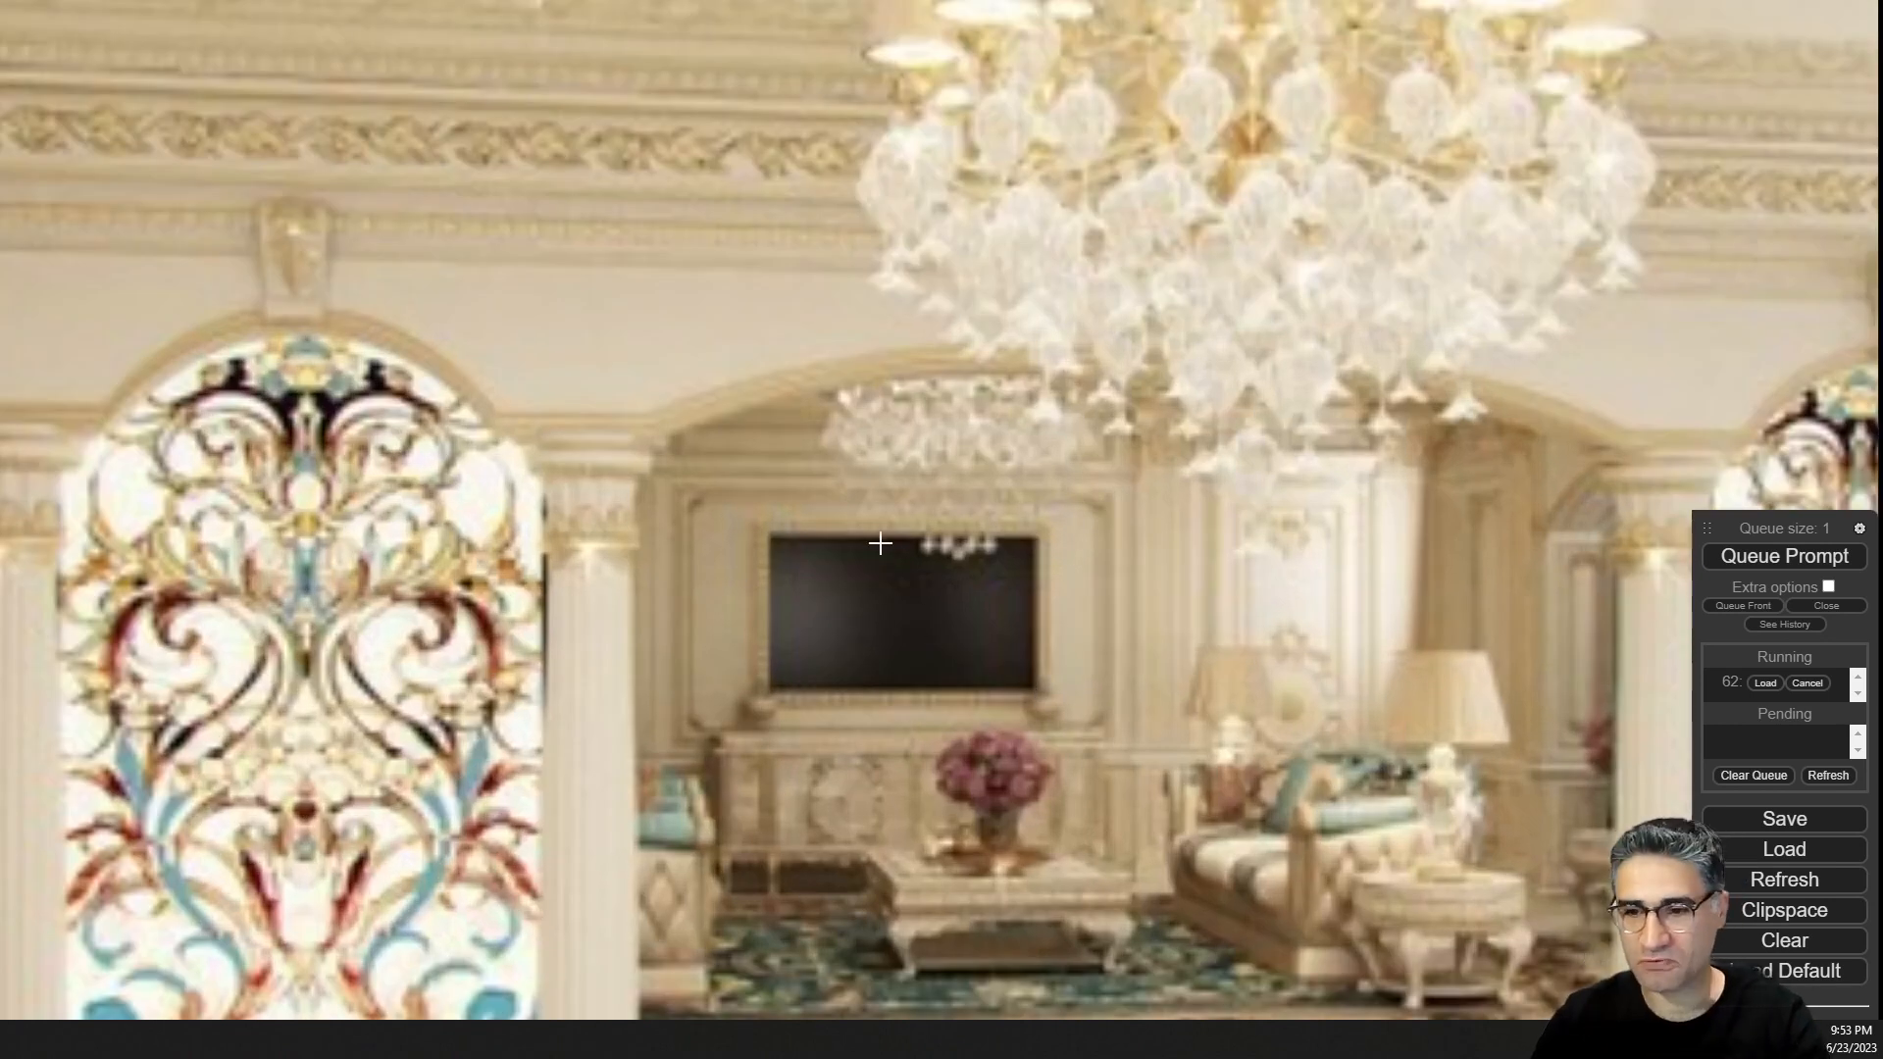
scroll(886, 561, "down", 18)
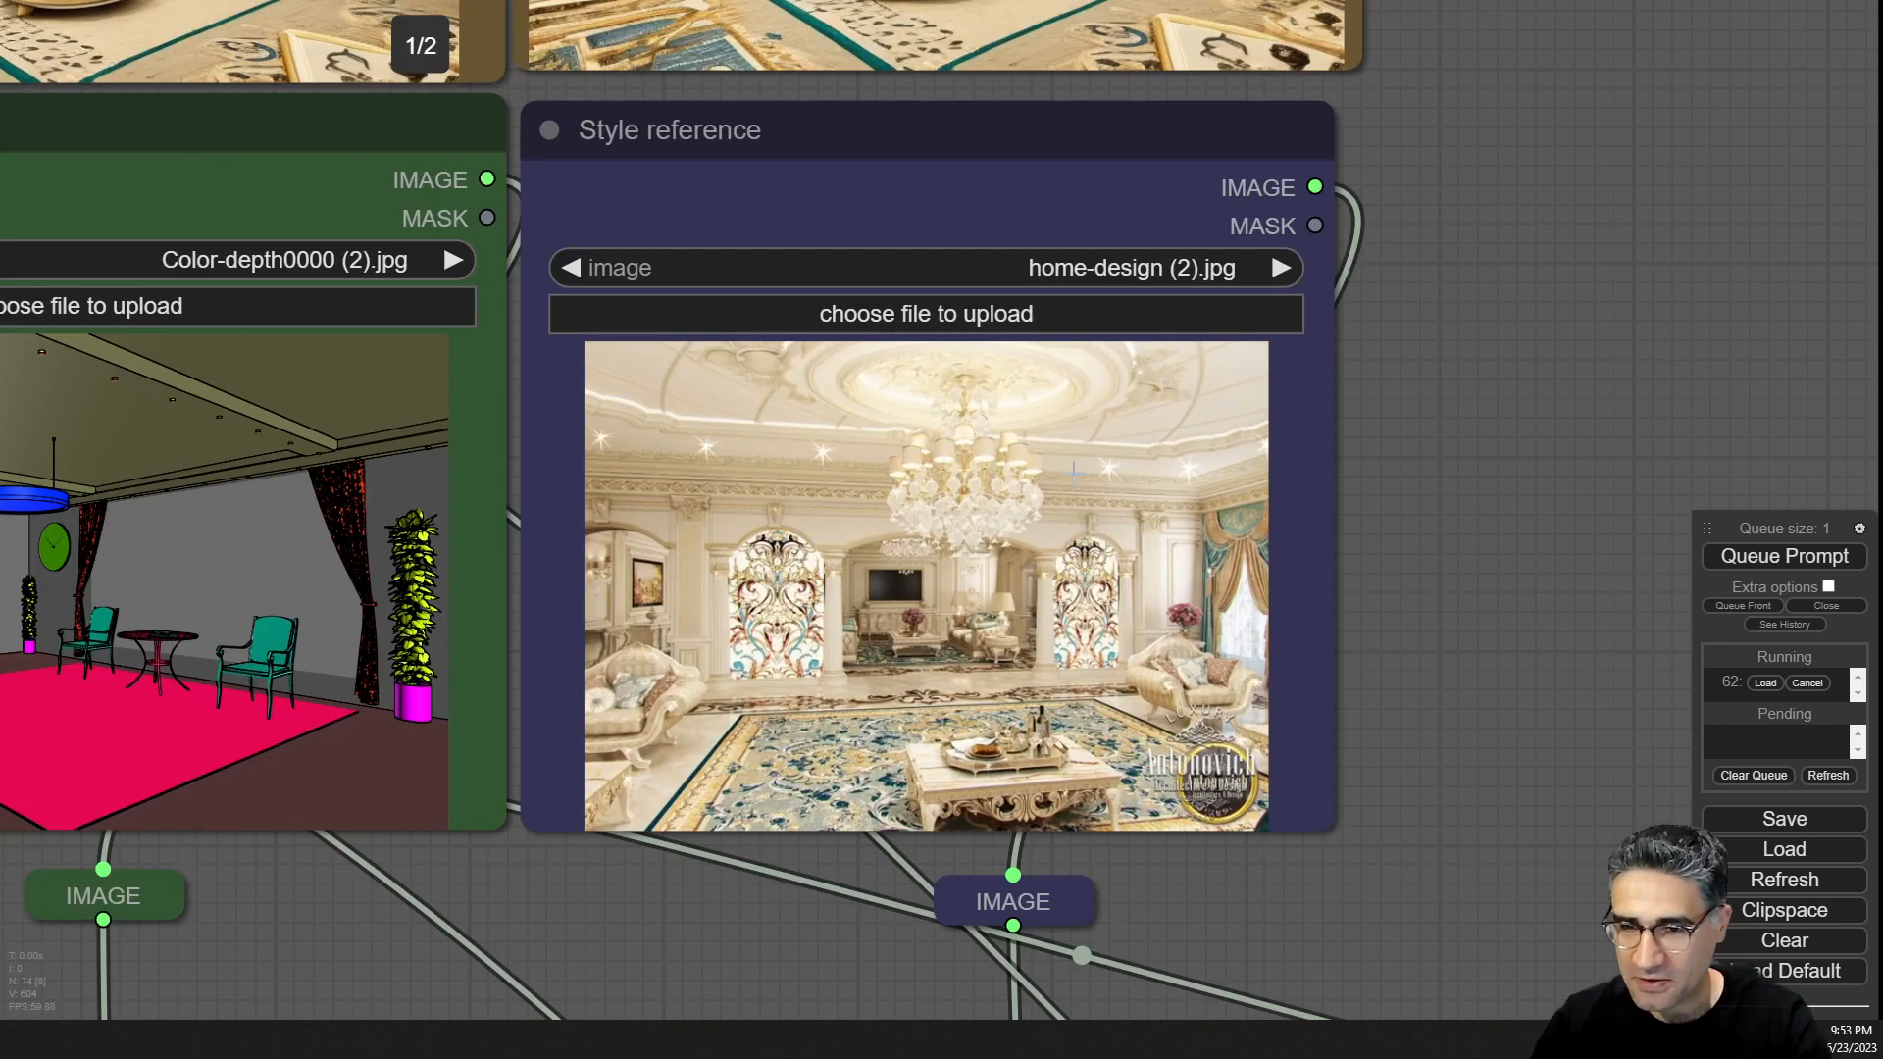
left_click_drag(1557, 196, 1455, 396)
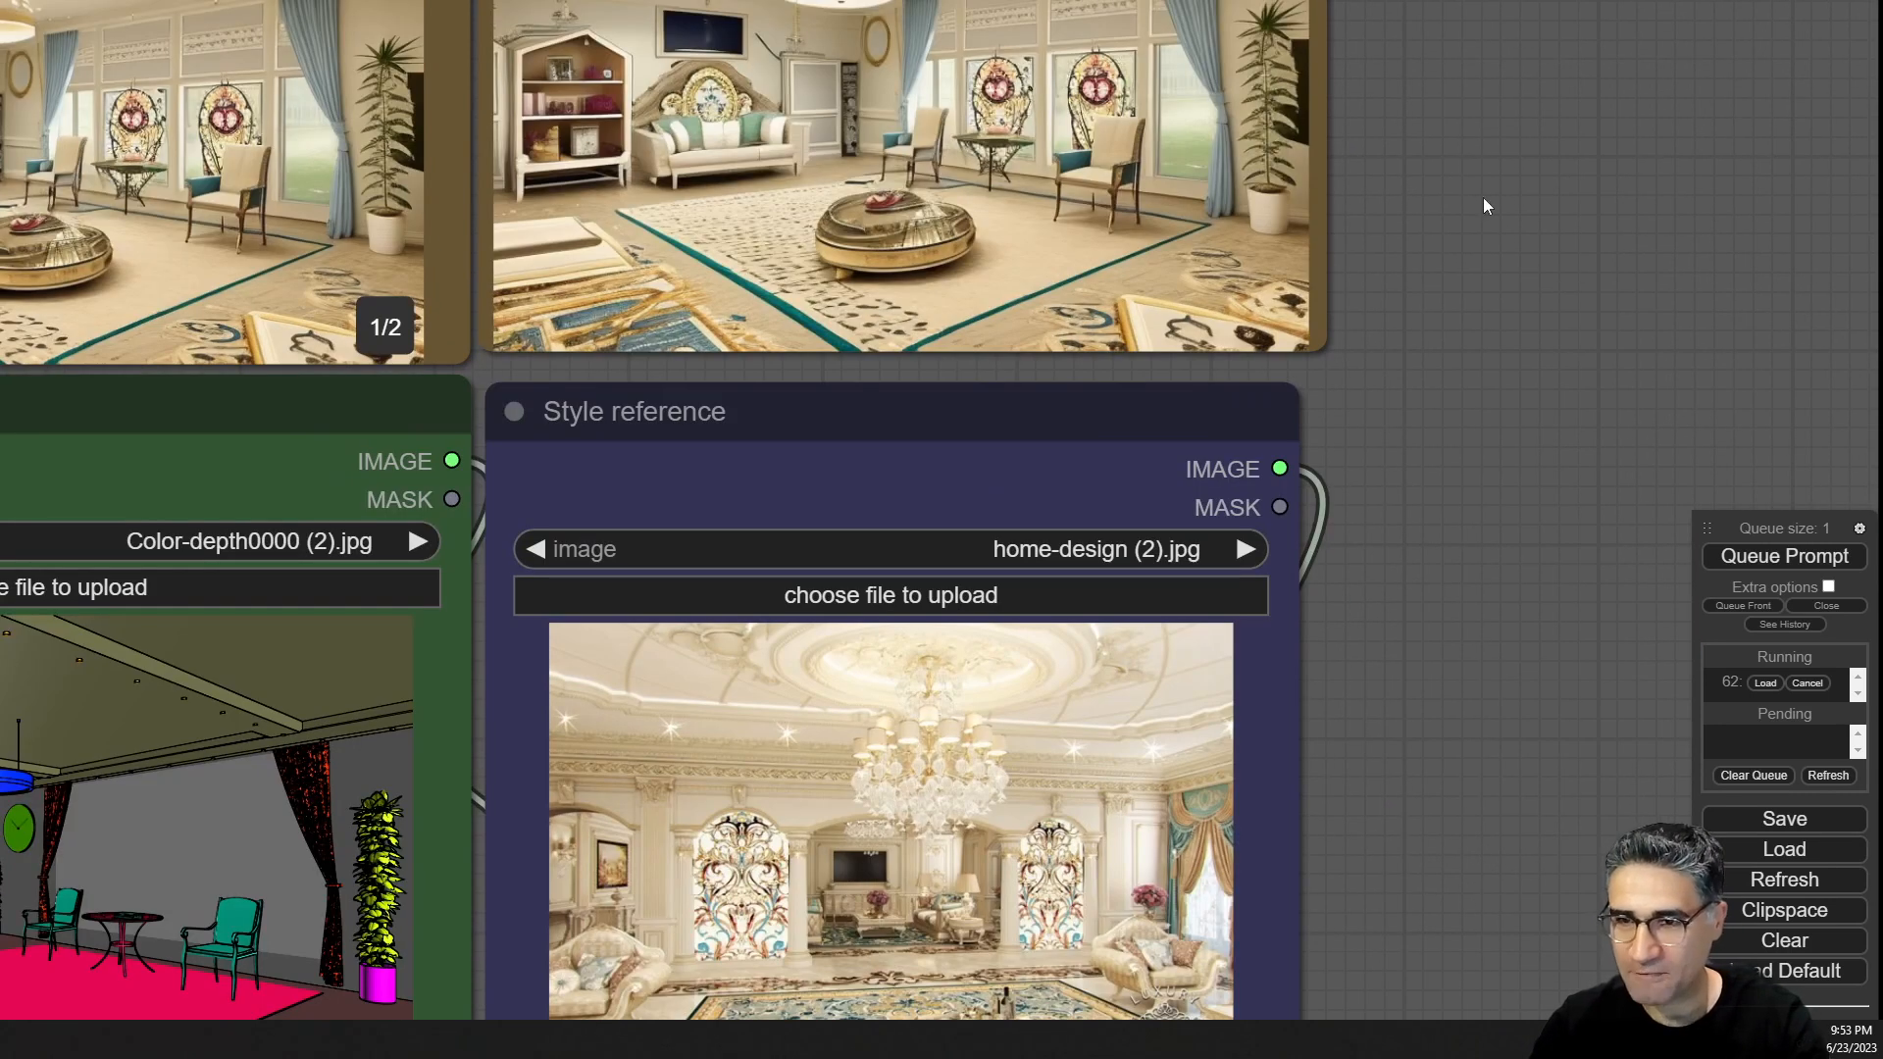
left_click_drag(1483, 206, 1484, 301)
left_click_drag(1390, 885, 1473, 863)
left_click_drag(1468, 602, 1618, 471)
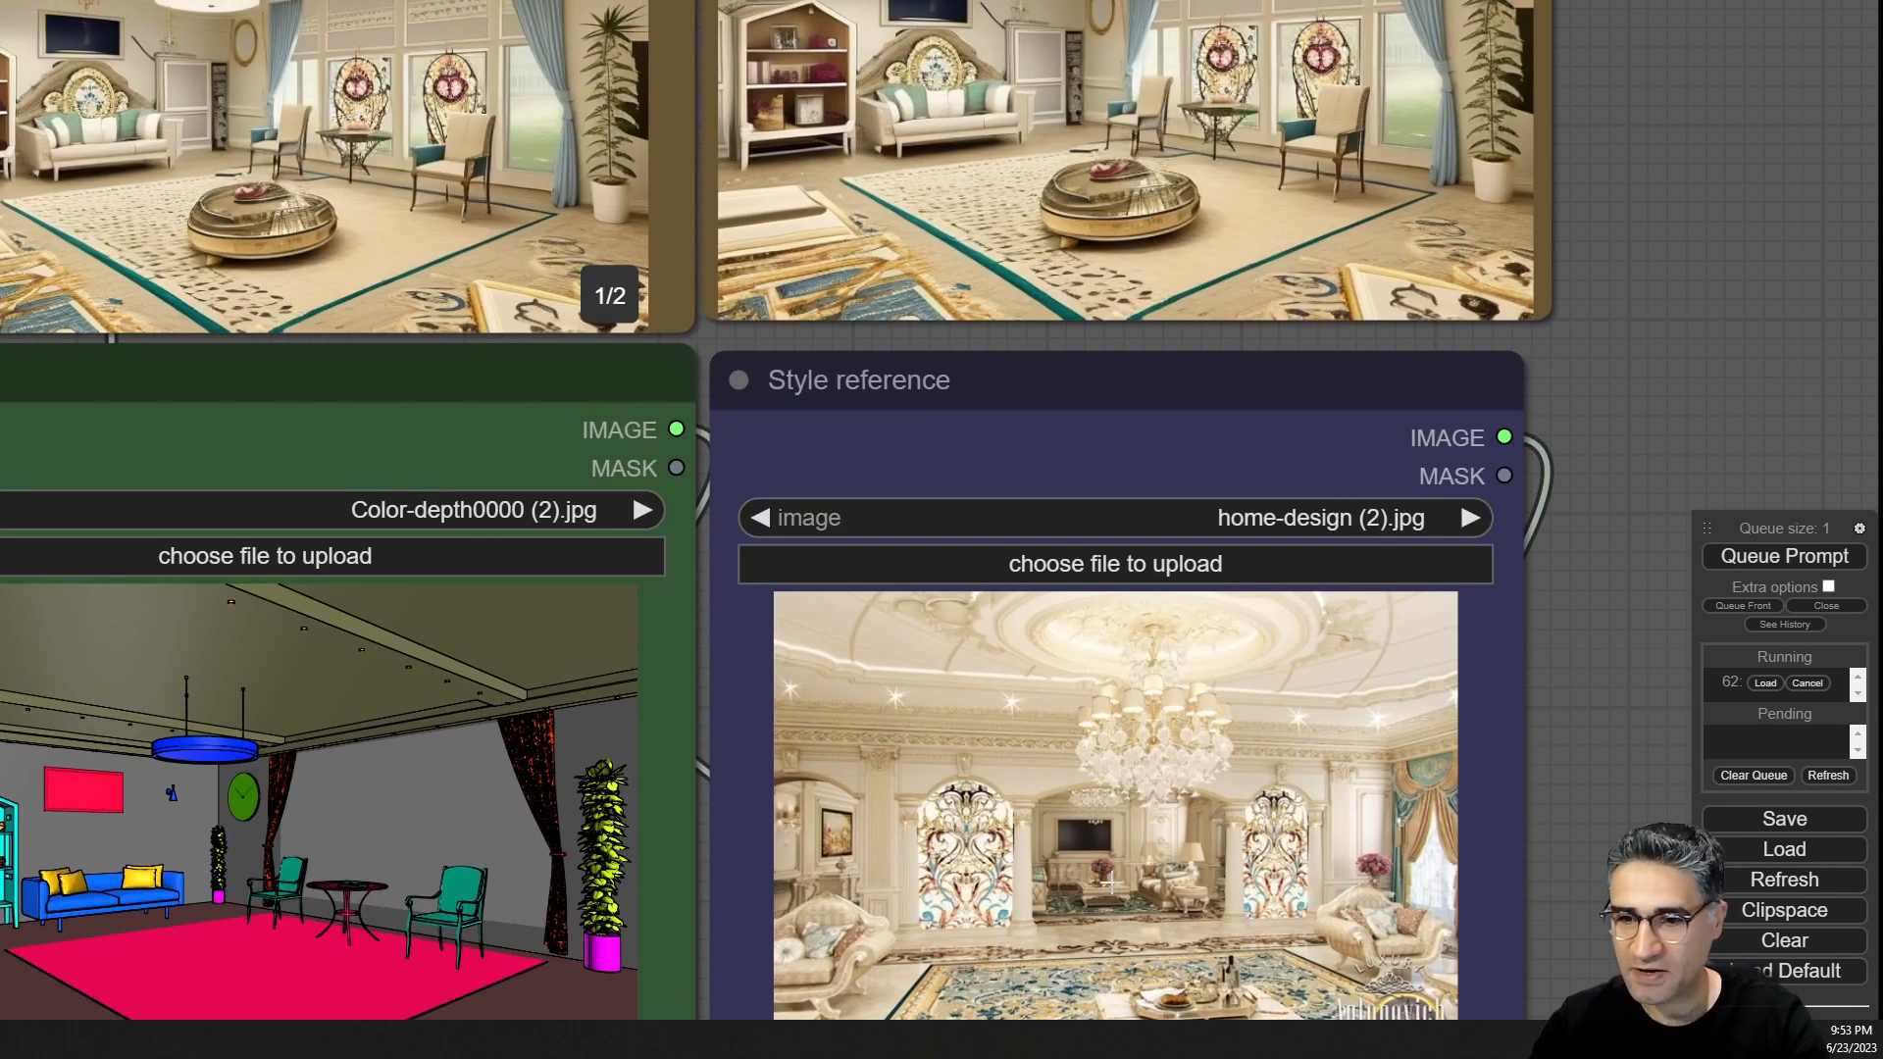
left_click_drag(1684, 220, 1679, 244)
scroll(1468, 392, "down", 5)
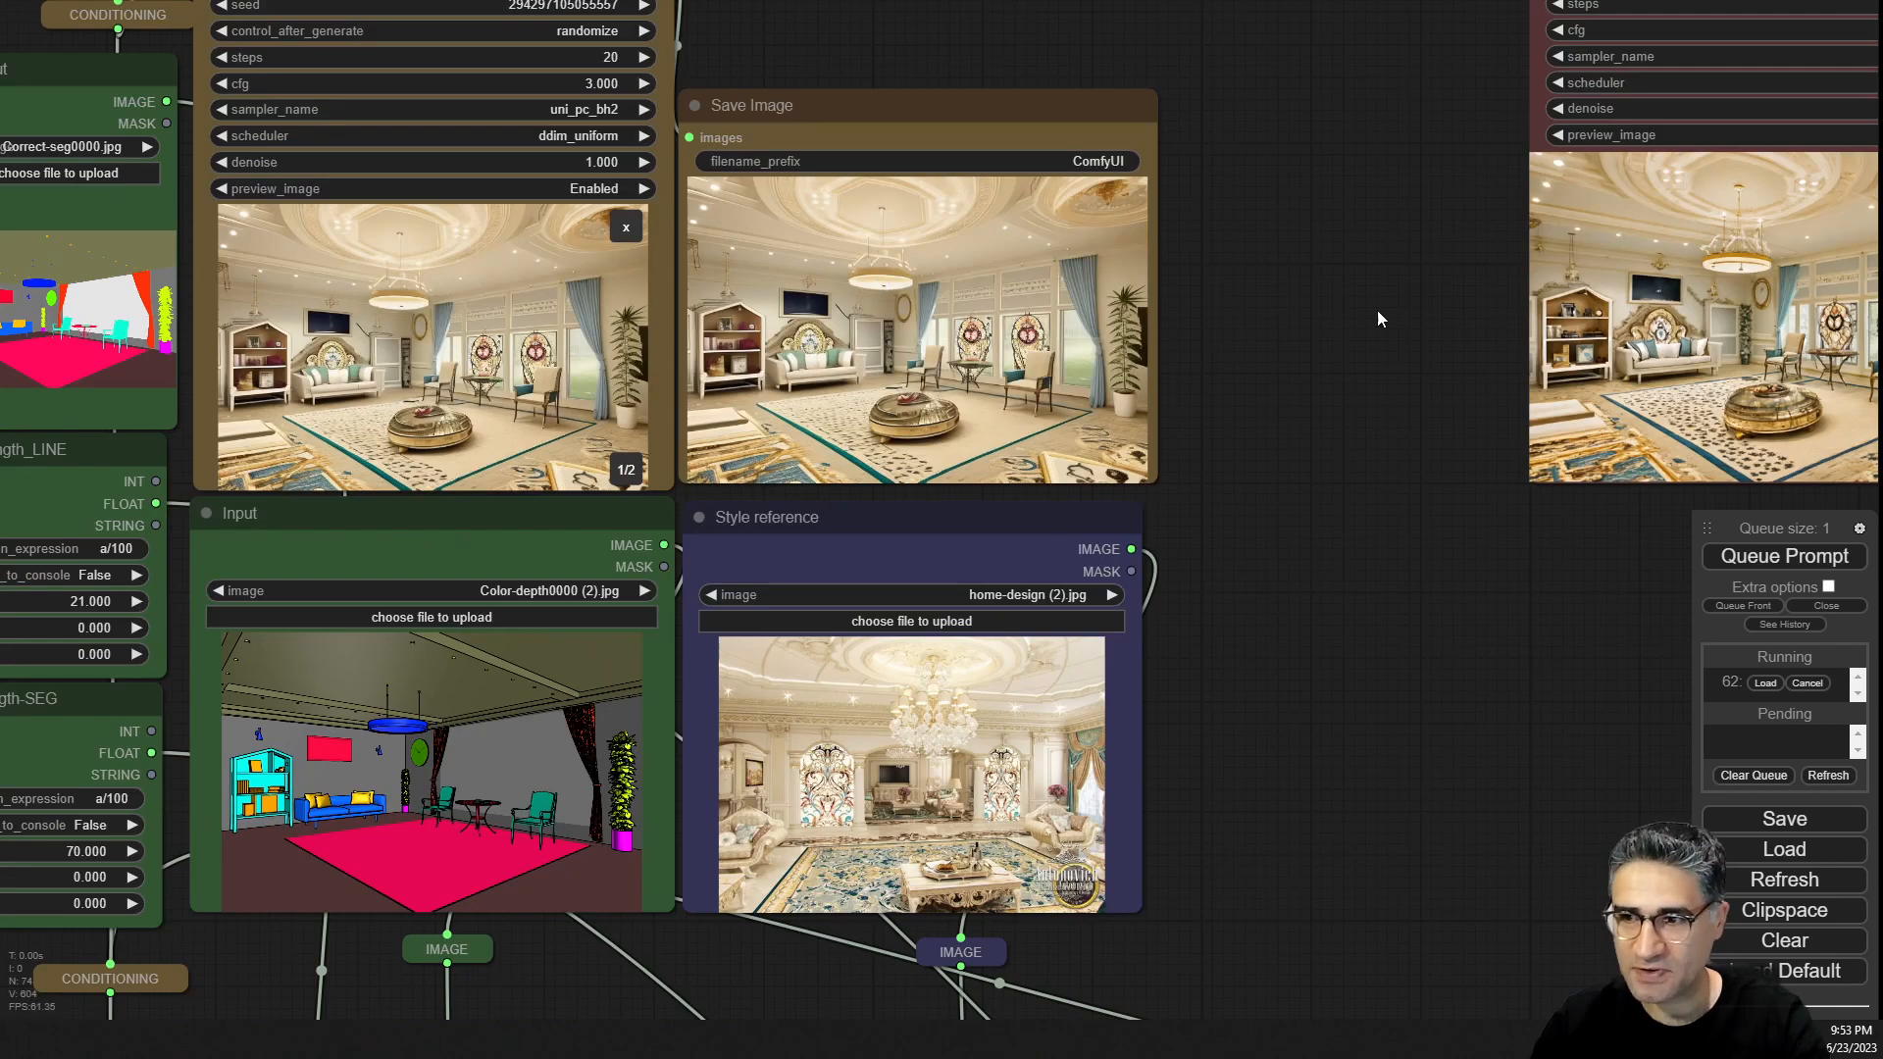
Inspect the saved render and the sampler preview in detail.
left_click_drag(1173, 306, 12, 302)
scroll(531, 378, "up", 13)
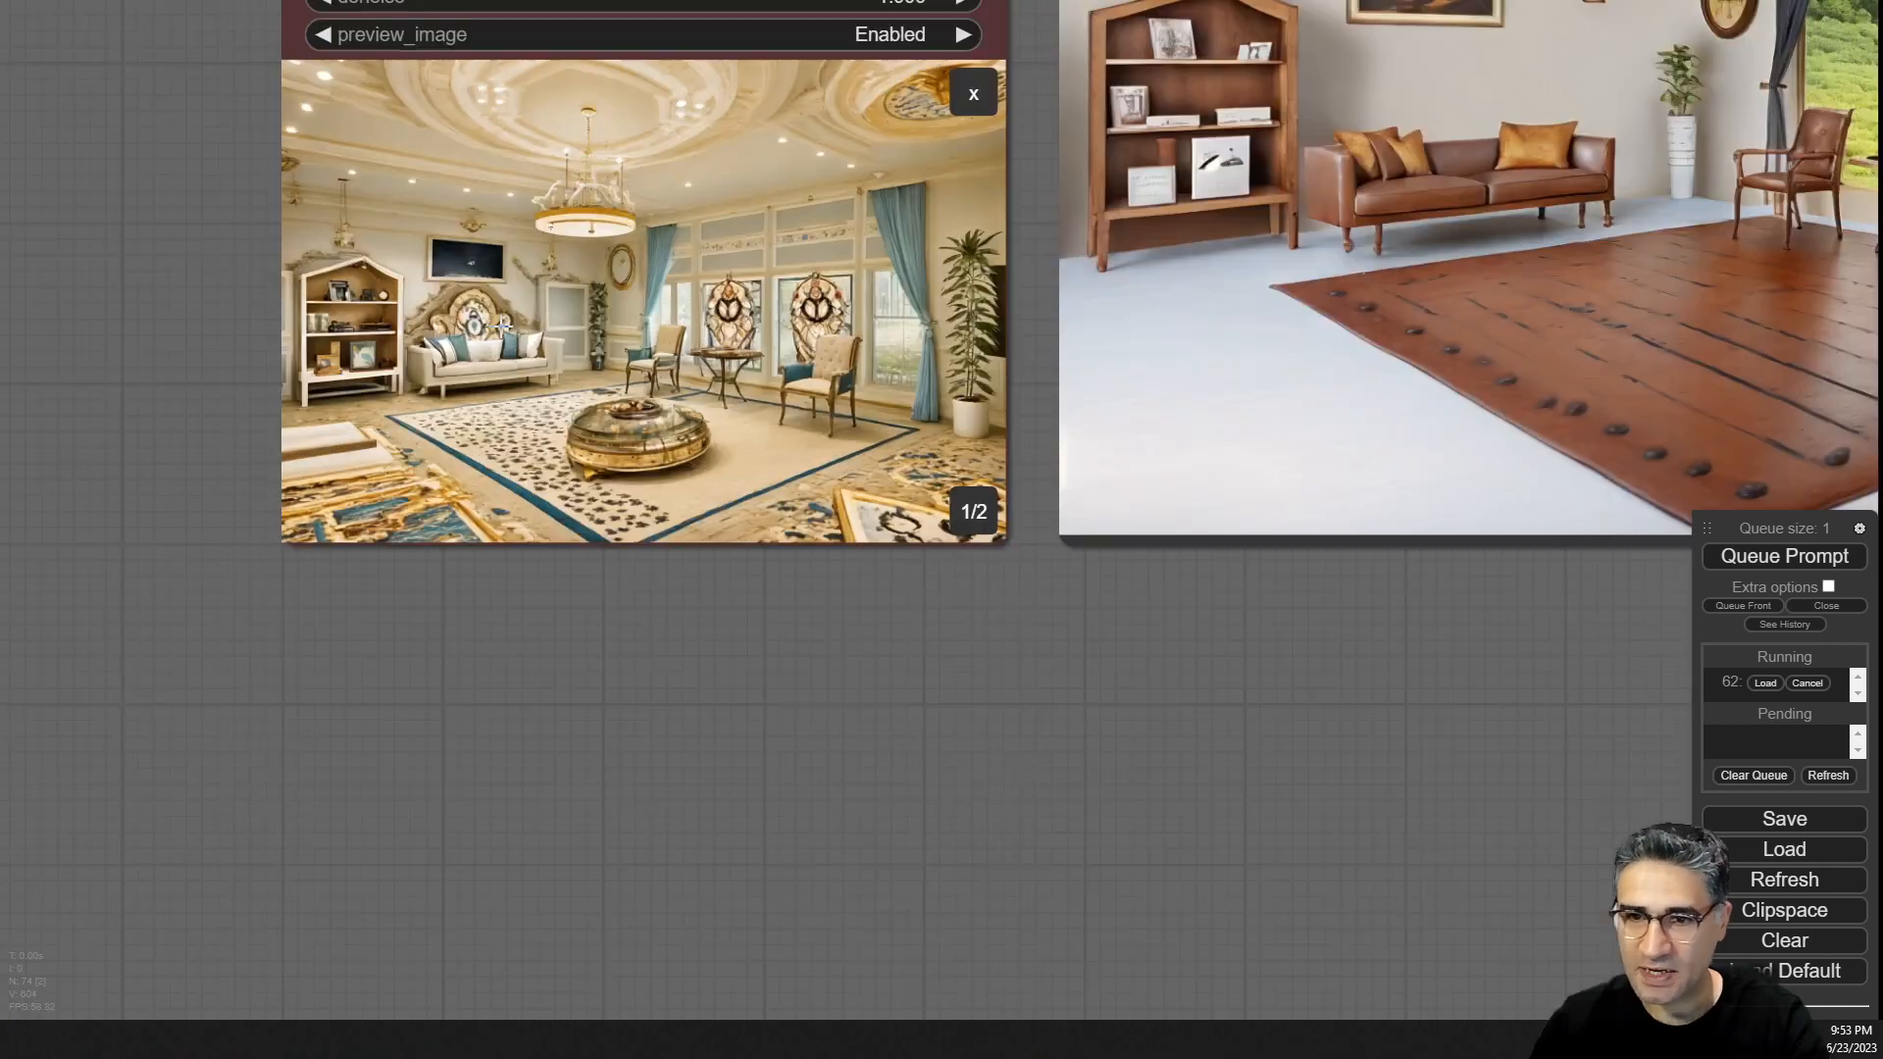
left_click_drag(790, 855, 806, 1025)
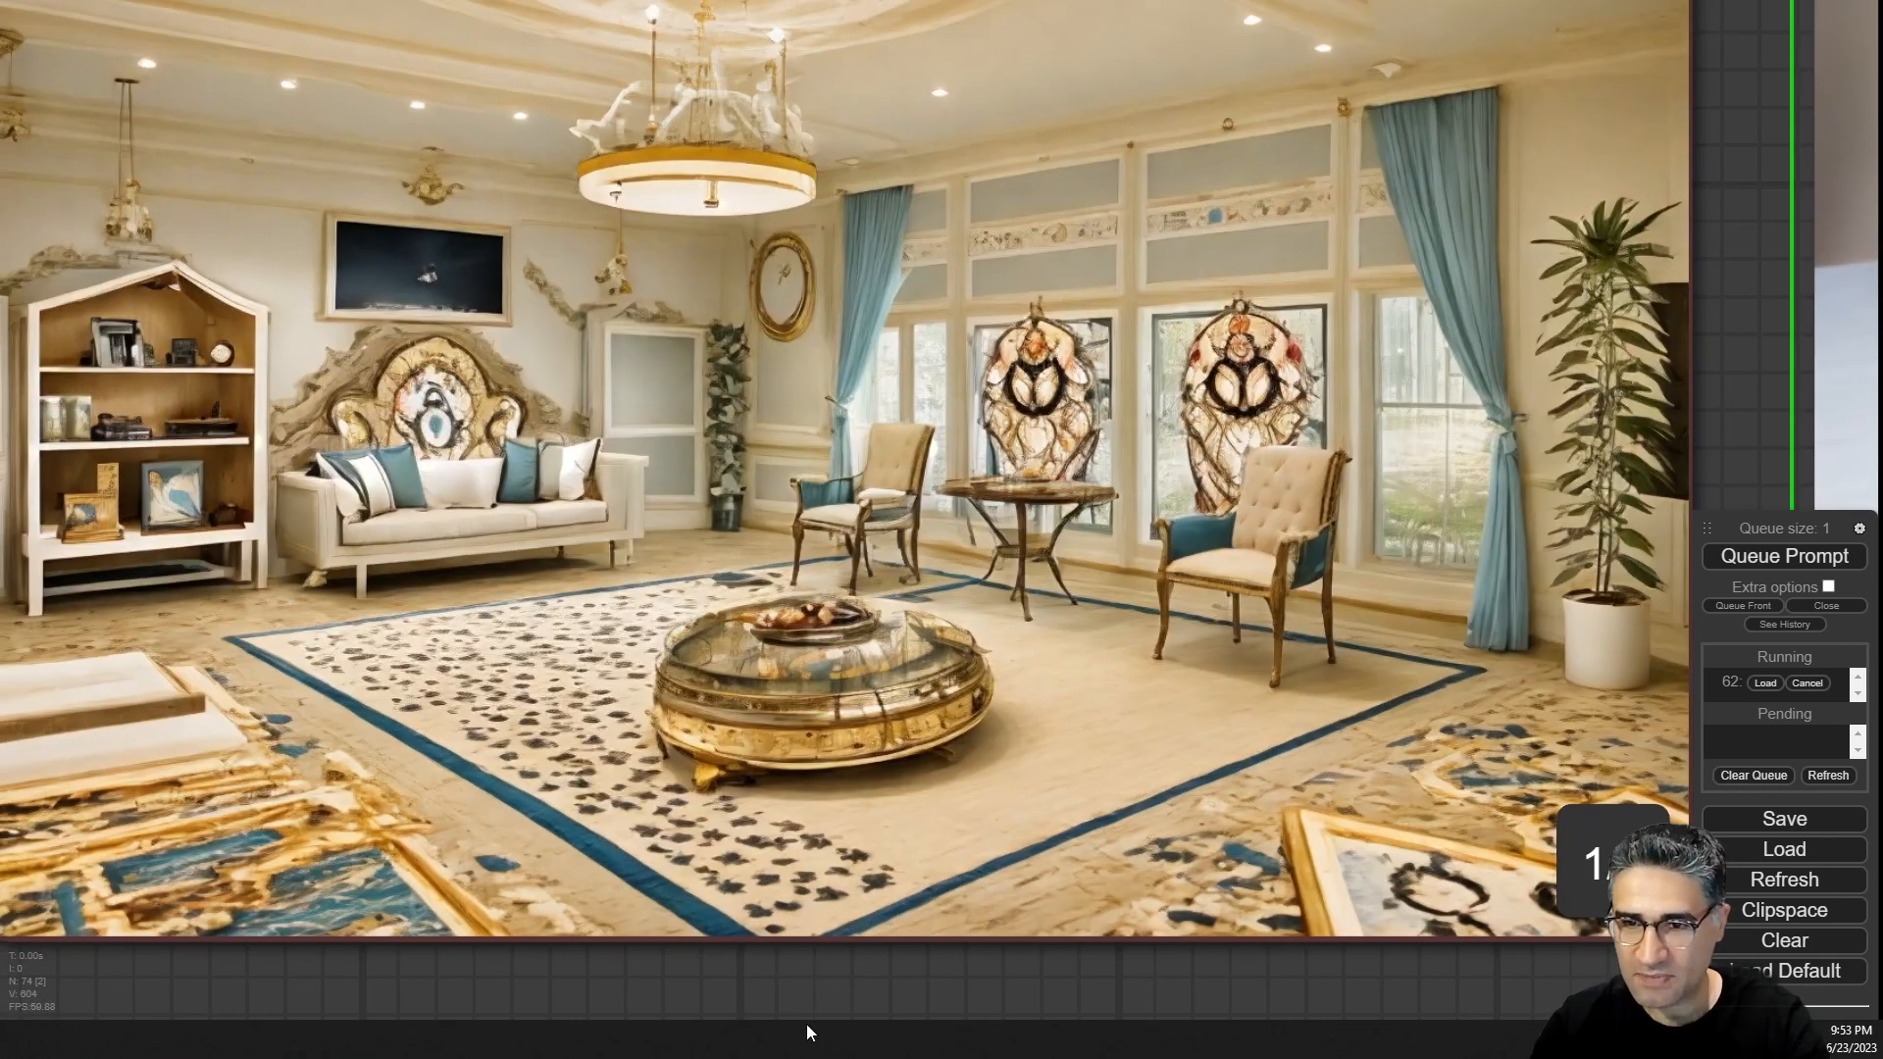
scroll(1079, 539, "down", 10)
left_click_drag(1185, 877, 110, 880)
scroll(847, 616, "up", 5)
scroll(1083, 883, "down", 3)
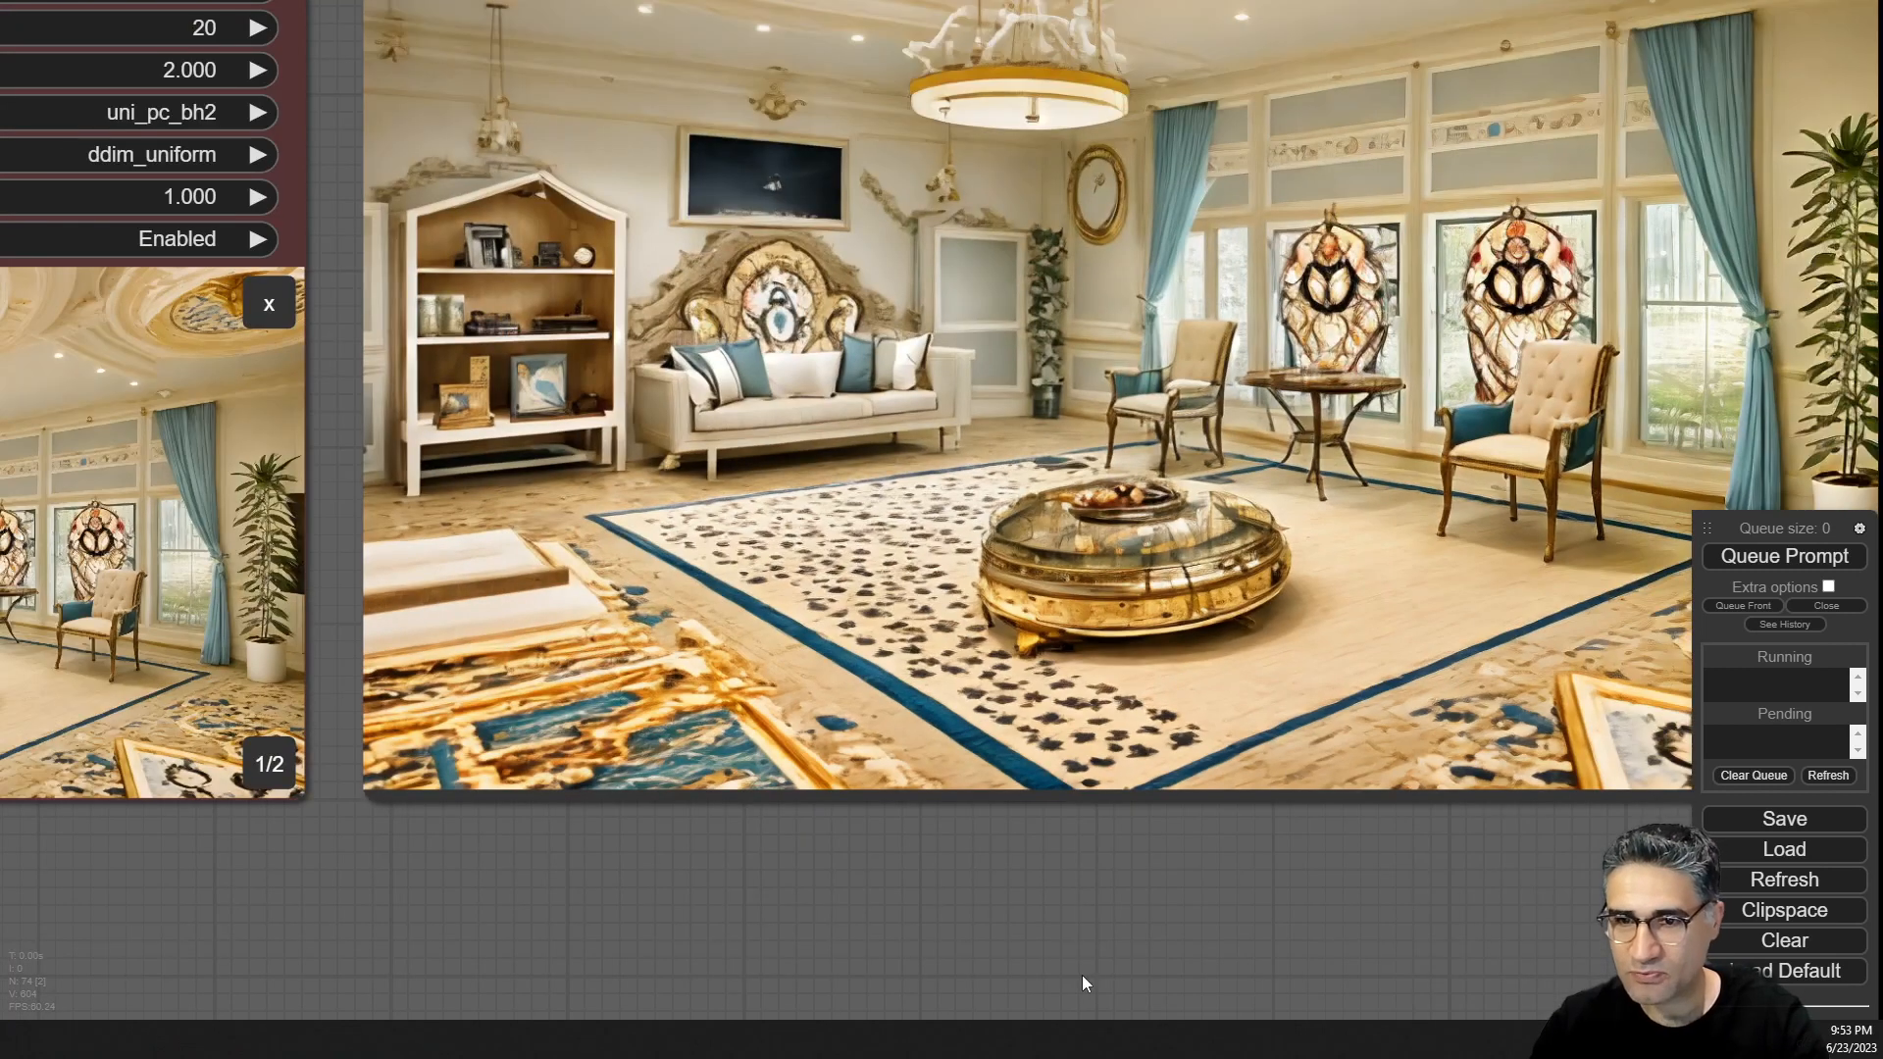
left_click_drag(1091, 950, 872, 1057)
scroll(983, 550, "down", 4)
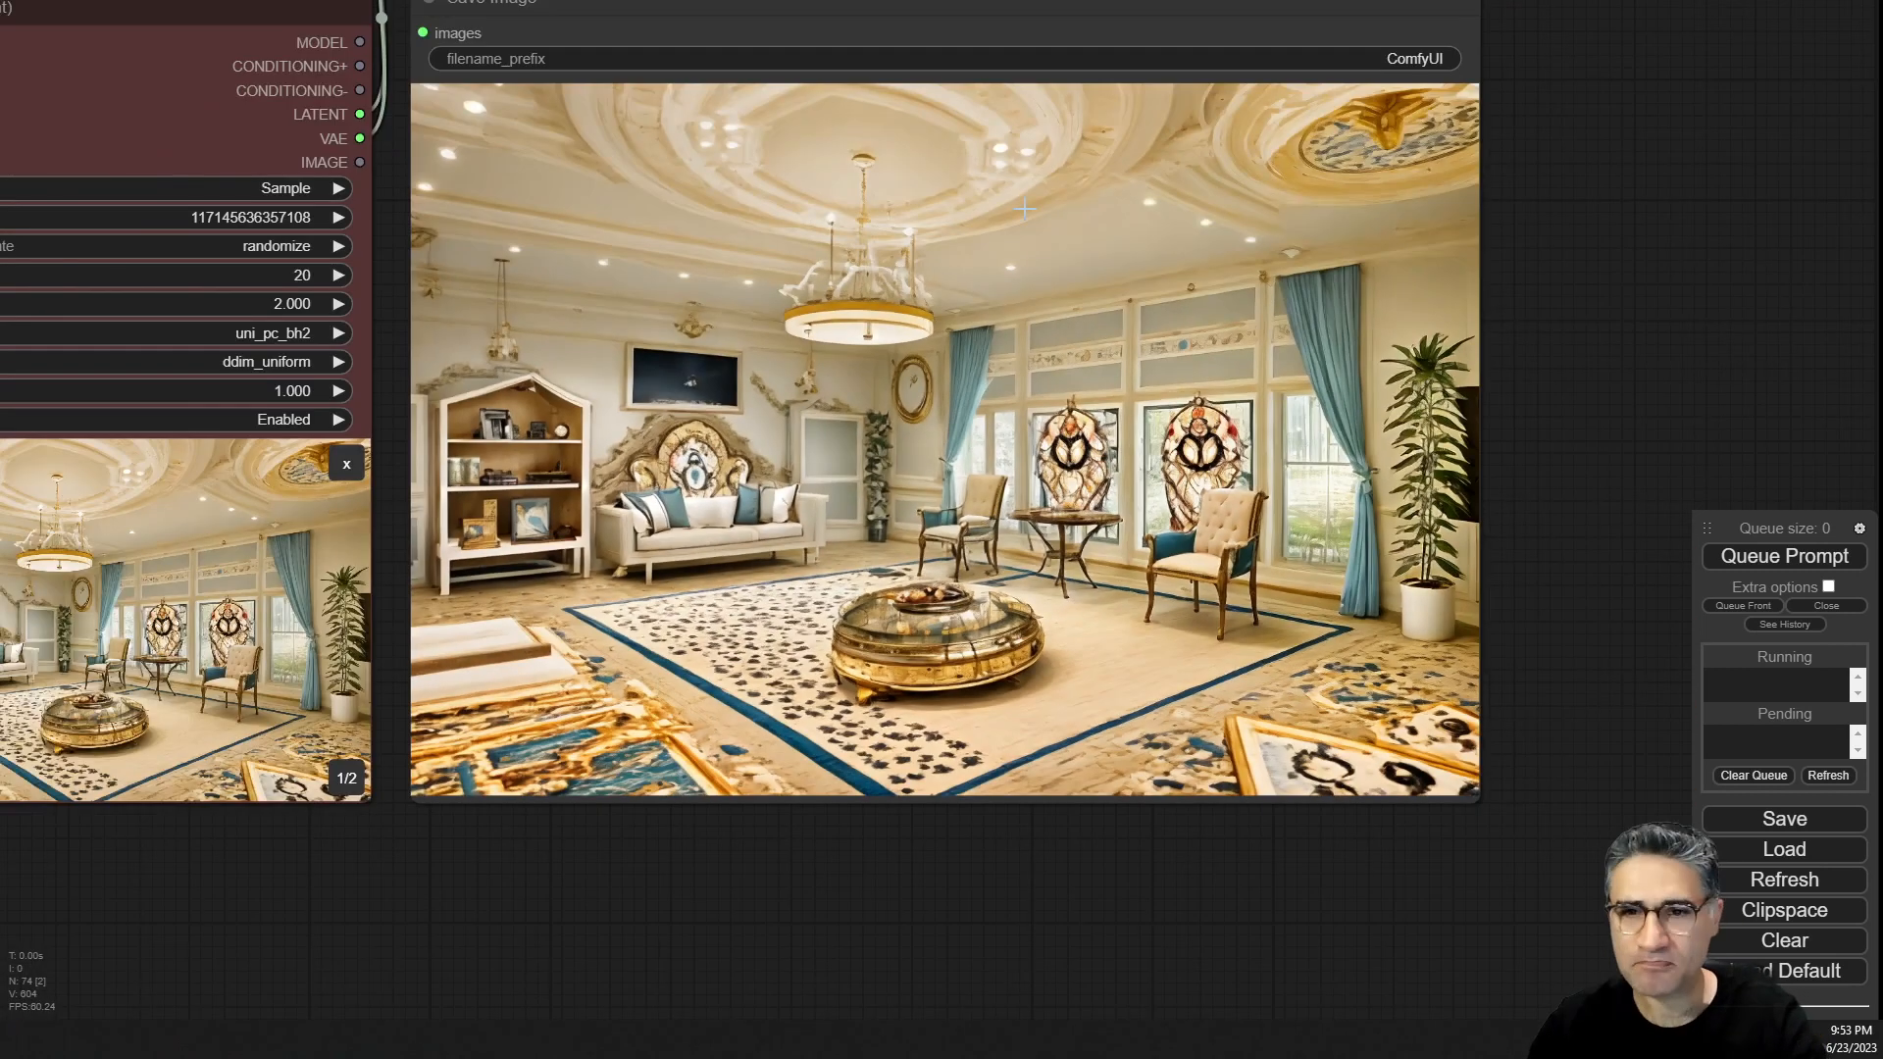
scroll(1094, 409, "up", 3)
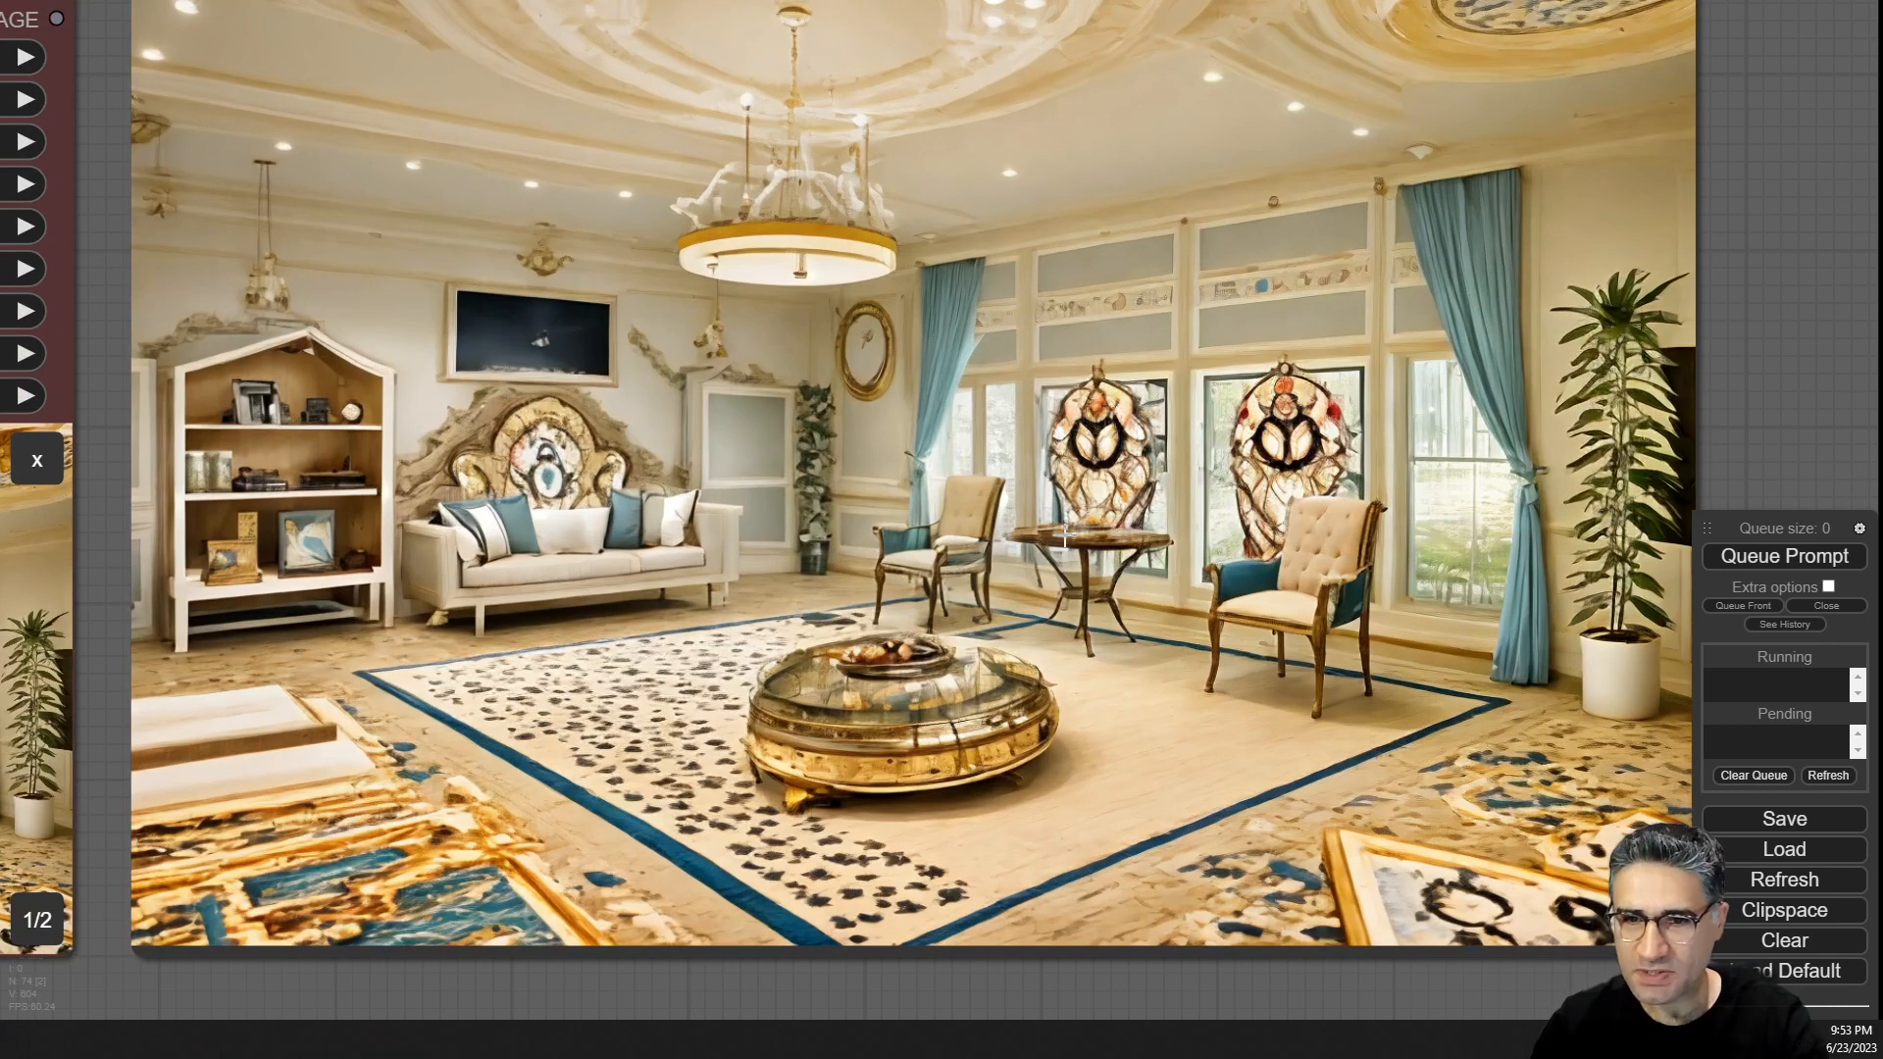
scroll(1071, 536, "down", 2)
scroll(1071, 529, "down", 1)
scroll(1071, 530, "down", 6)
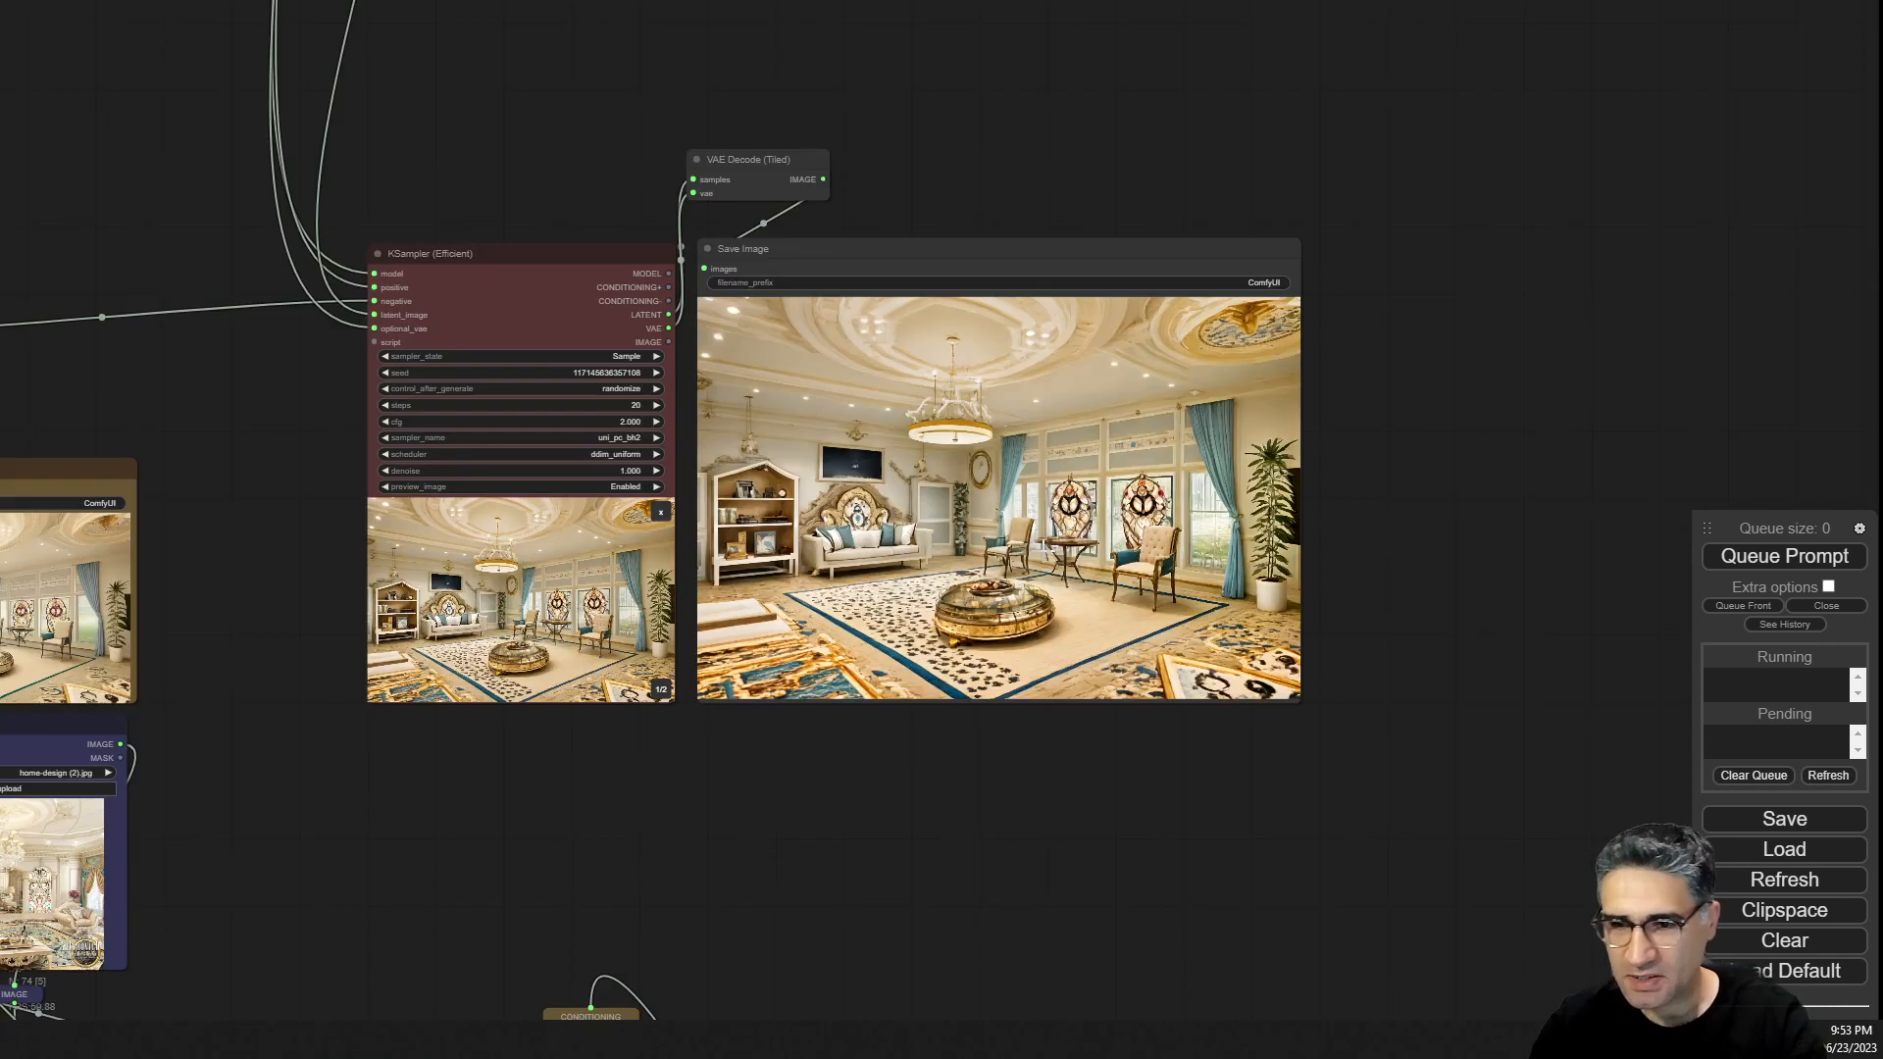
scroll(956, 617, "up", 6)
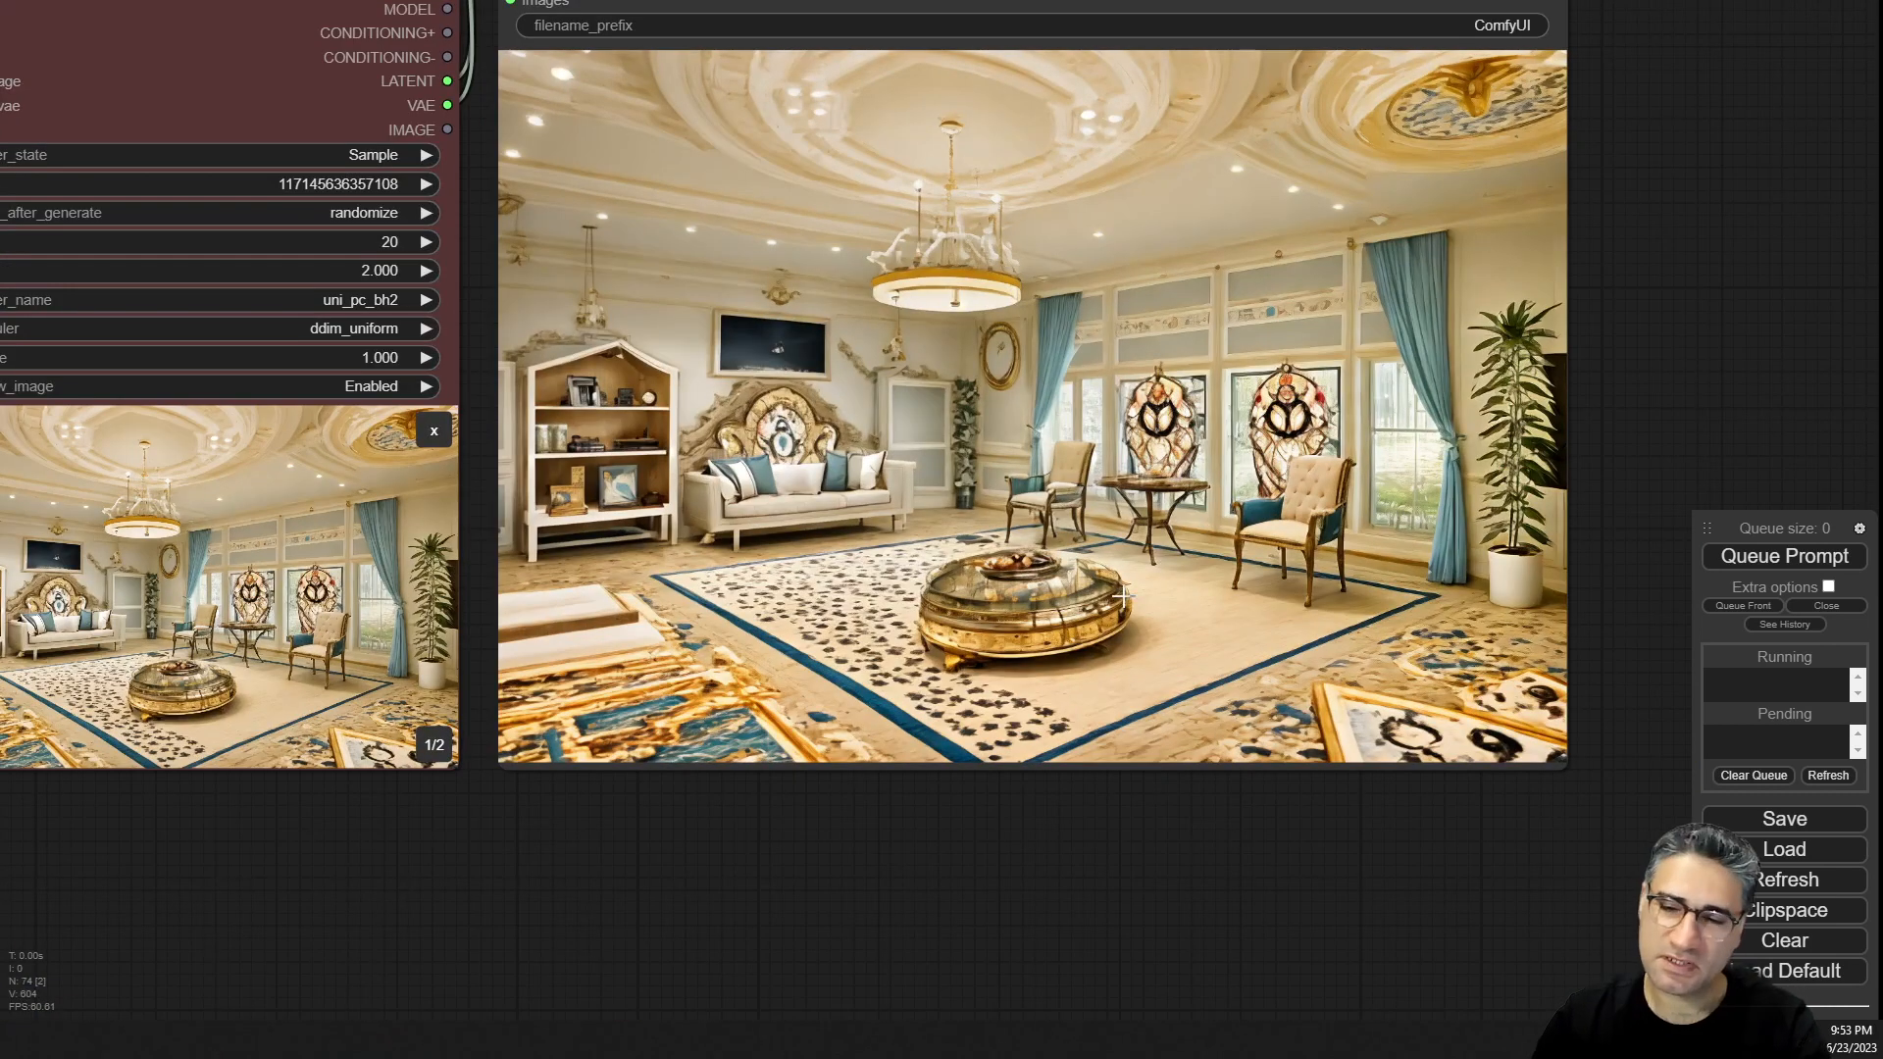
scroll(1134, 778, "down", 6)
scroll(806, 653, "up", 10)
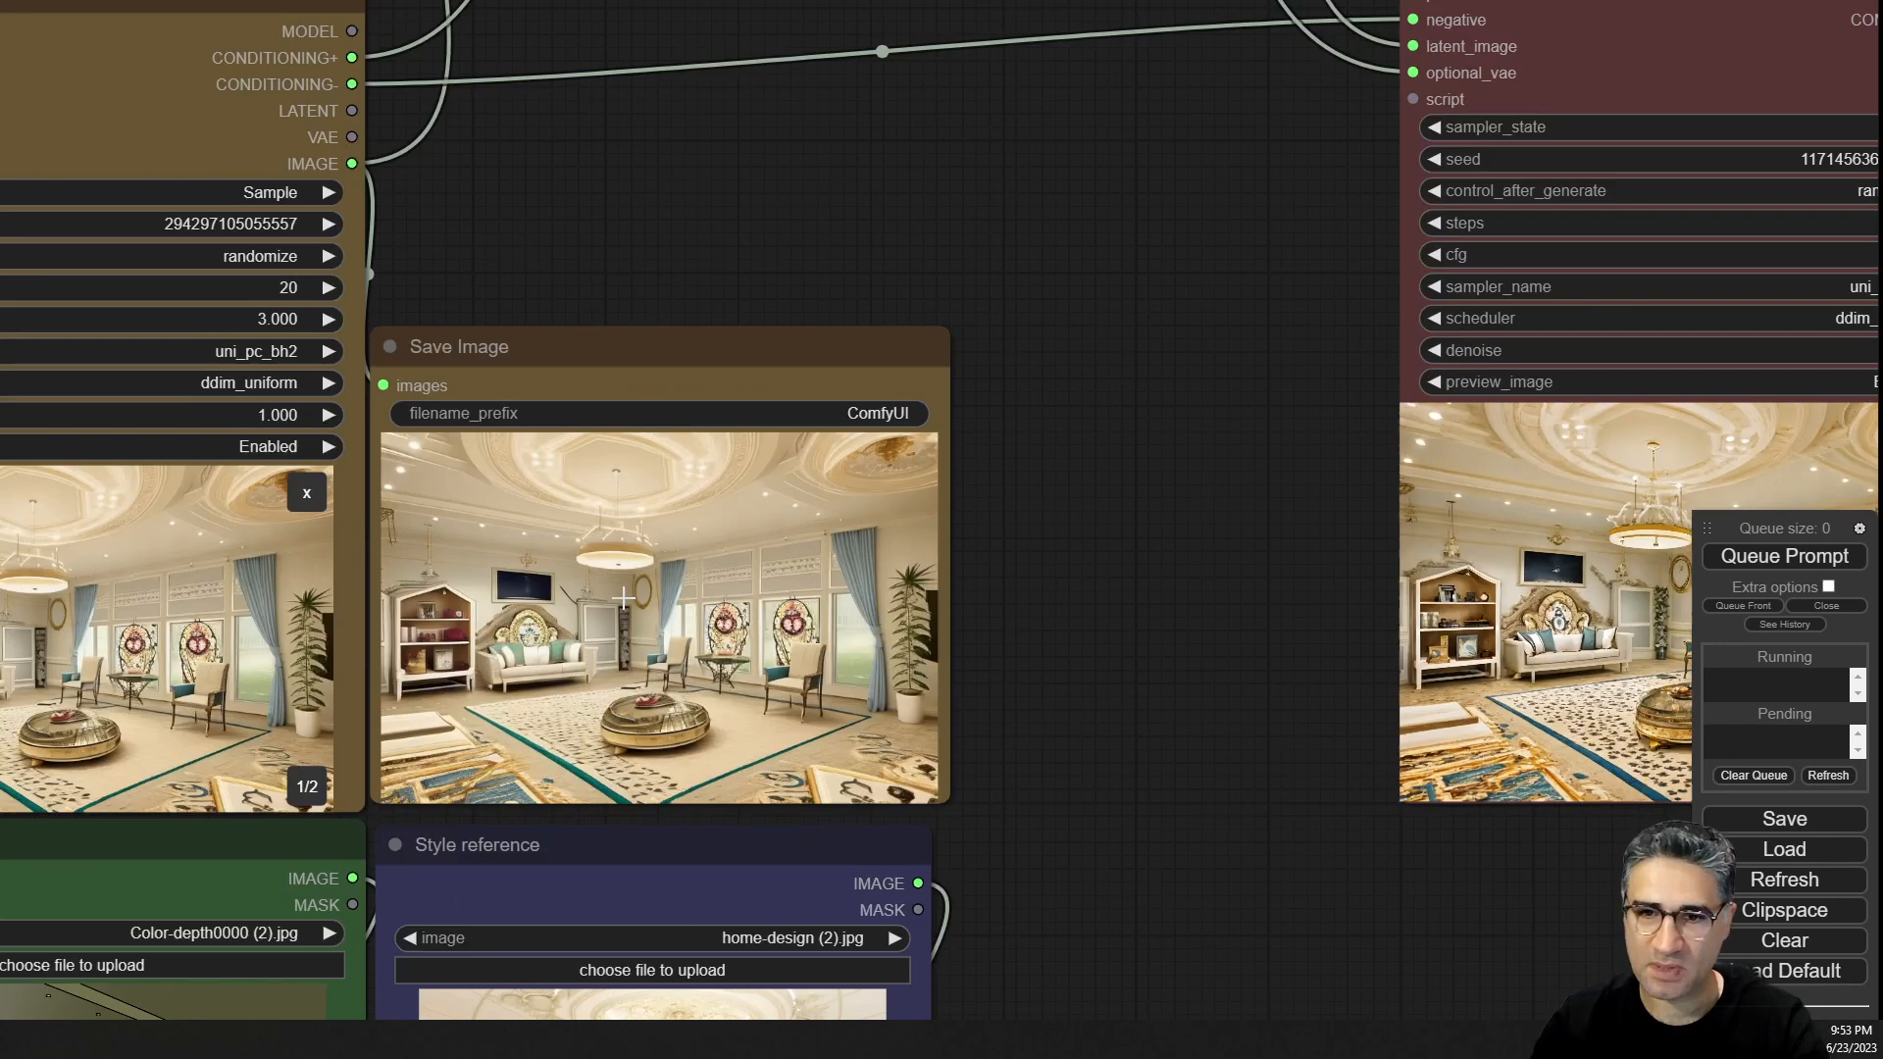
scroll(942, 662, "down", 6)
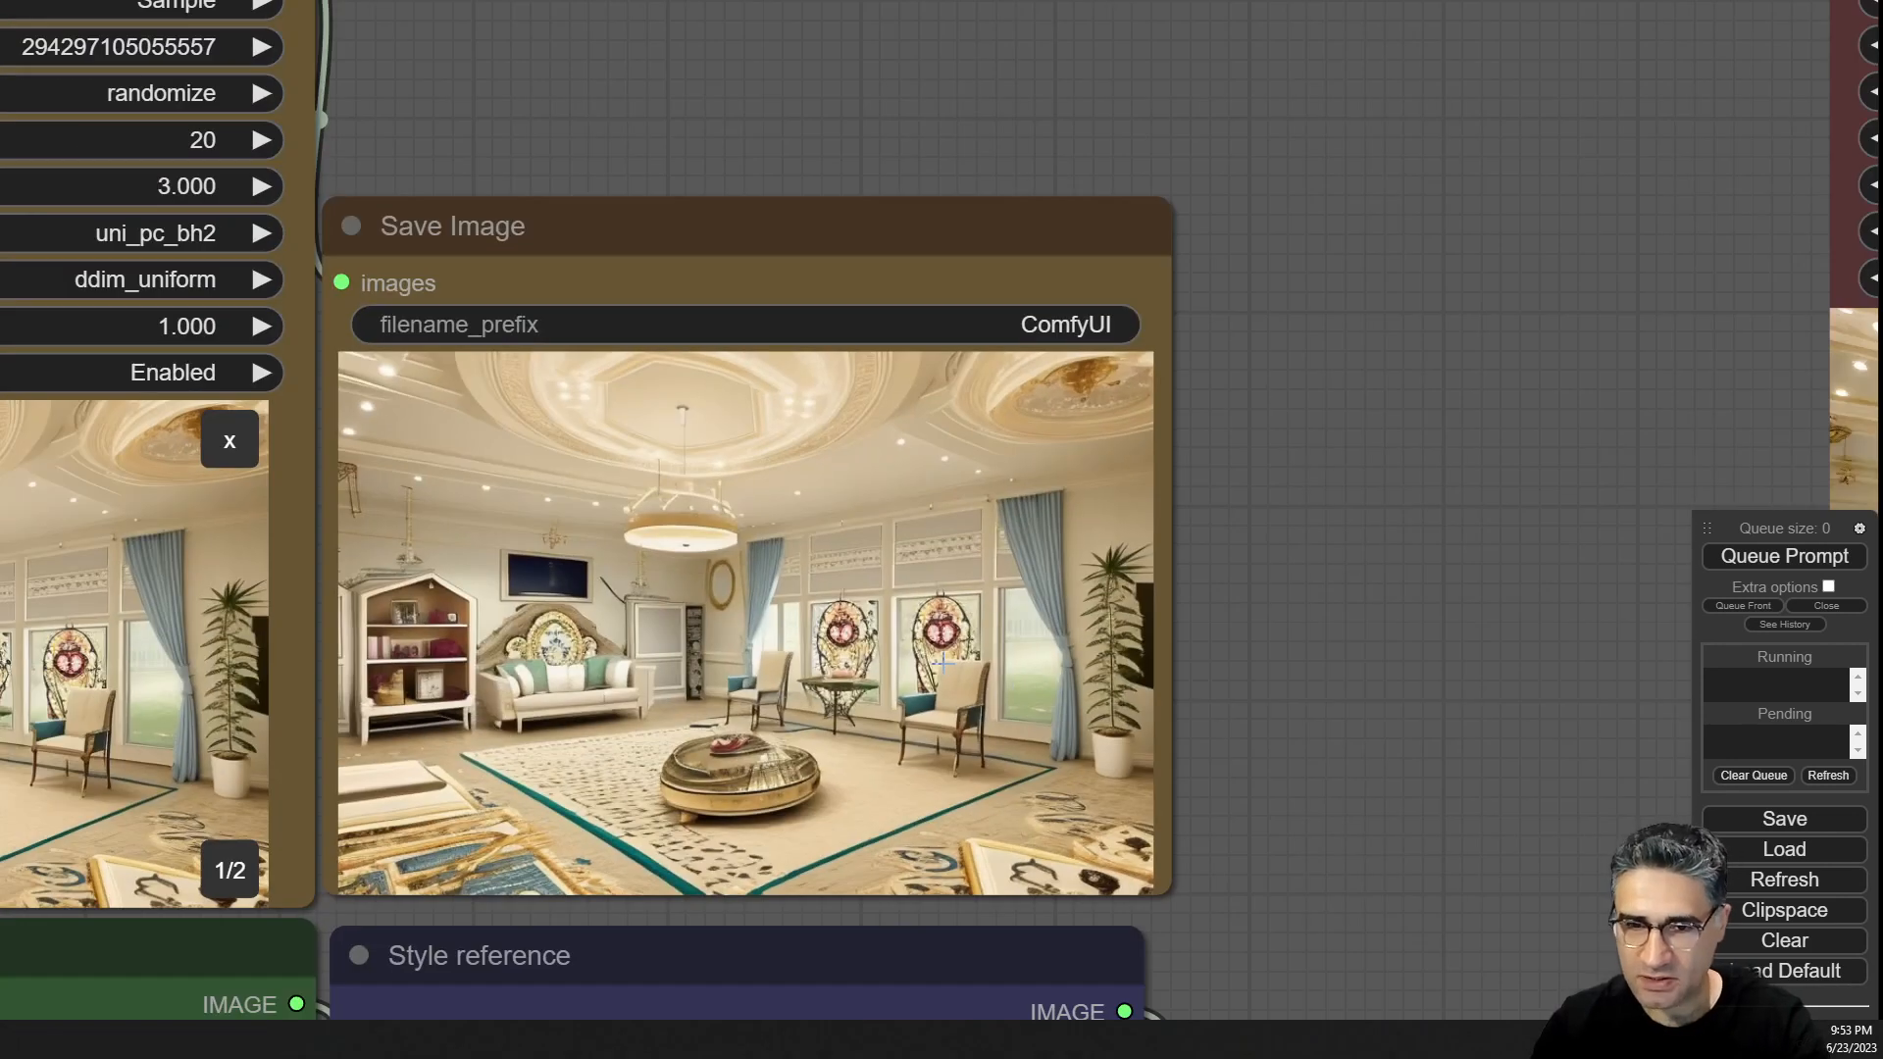
scroll(879, 730, "down", 5)
left_click_drag(1228, 768, 1349, 281)
scroll(1020, 592, "up", 2)
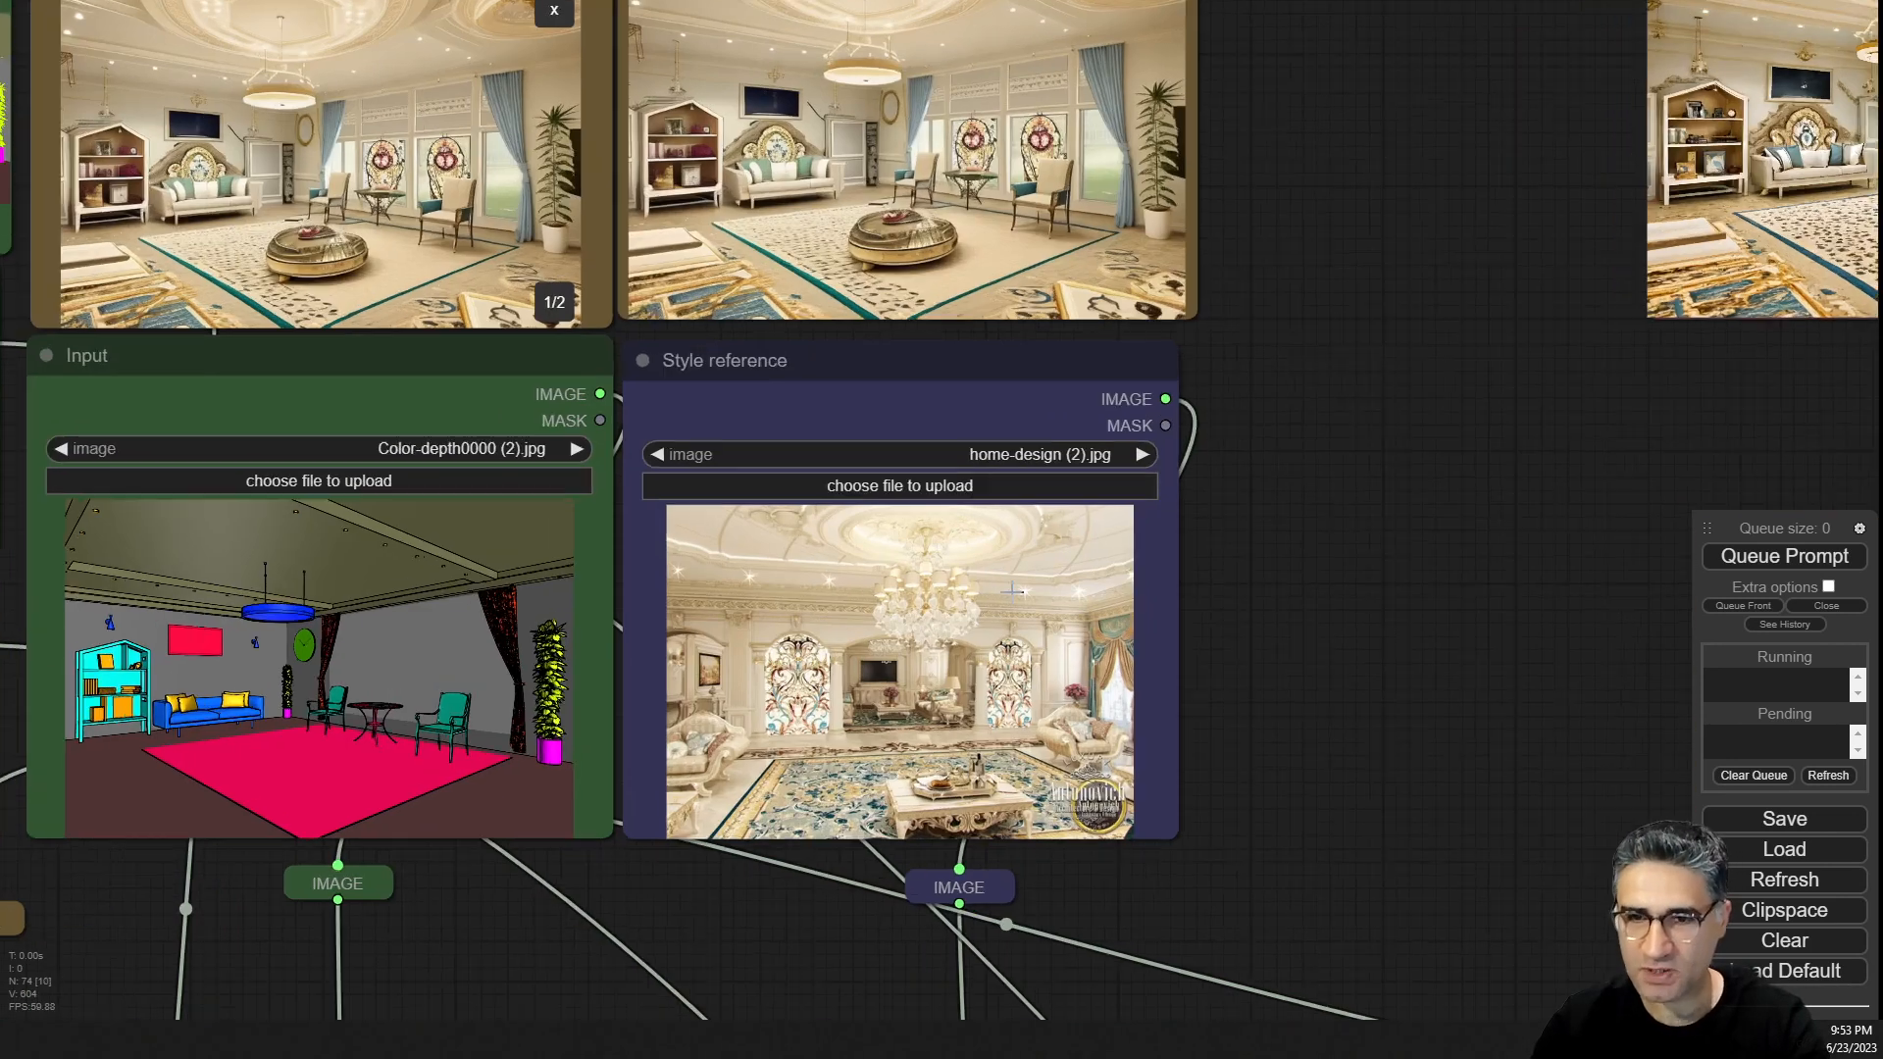
left_click_drag(1384, 414, 1616, 637)
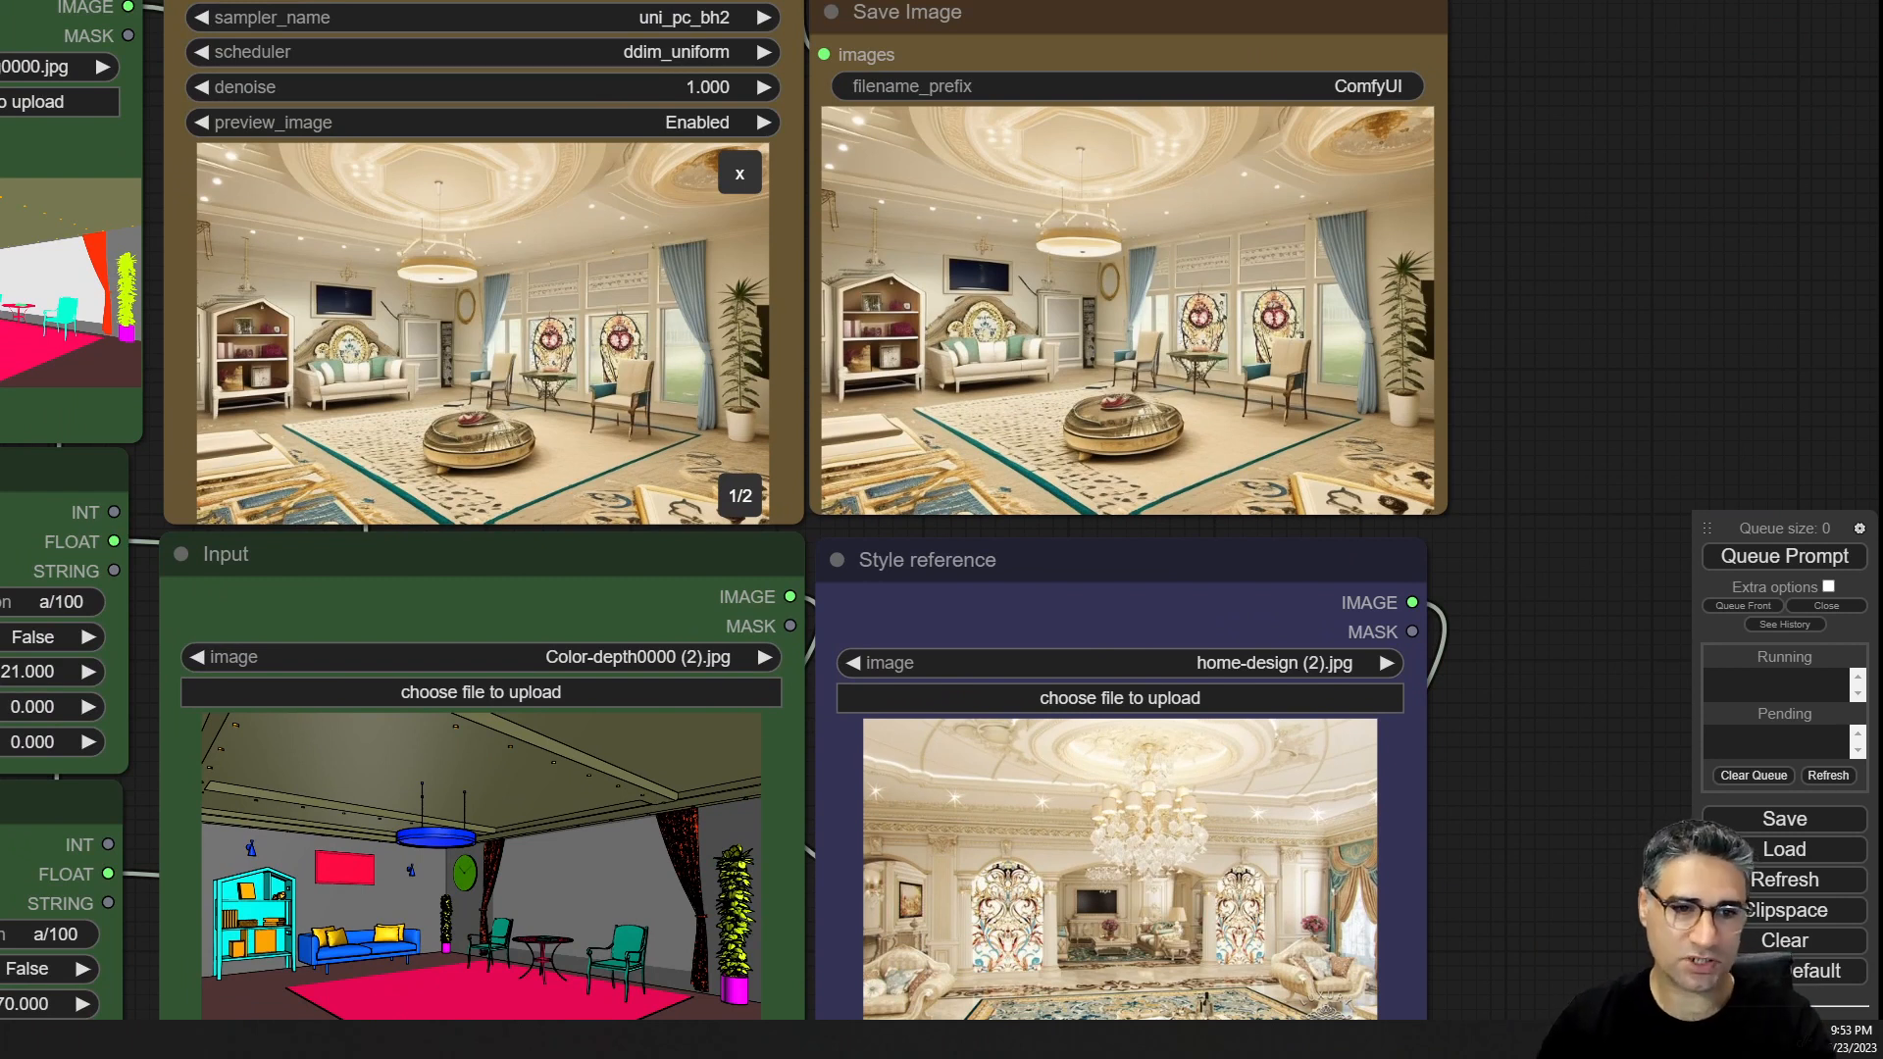
Load kosova-classic-living-room-165183-28-B (1).jpg as the style reference image and queue the prompt.
left_click_drag(1211, 797, 1208, 800)
scroll(1216, 883, "up", 5)
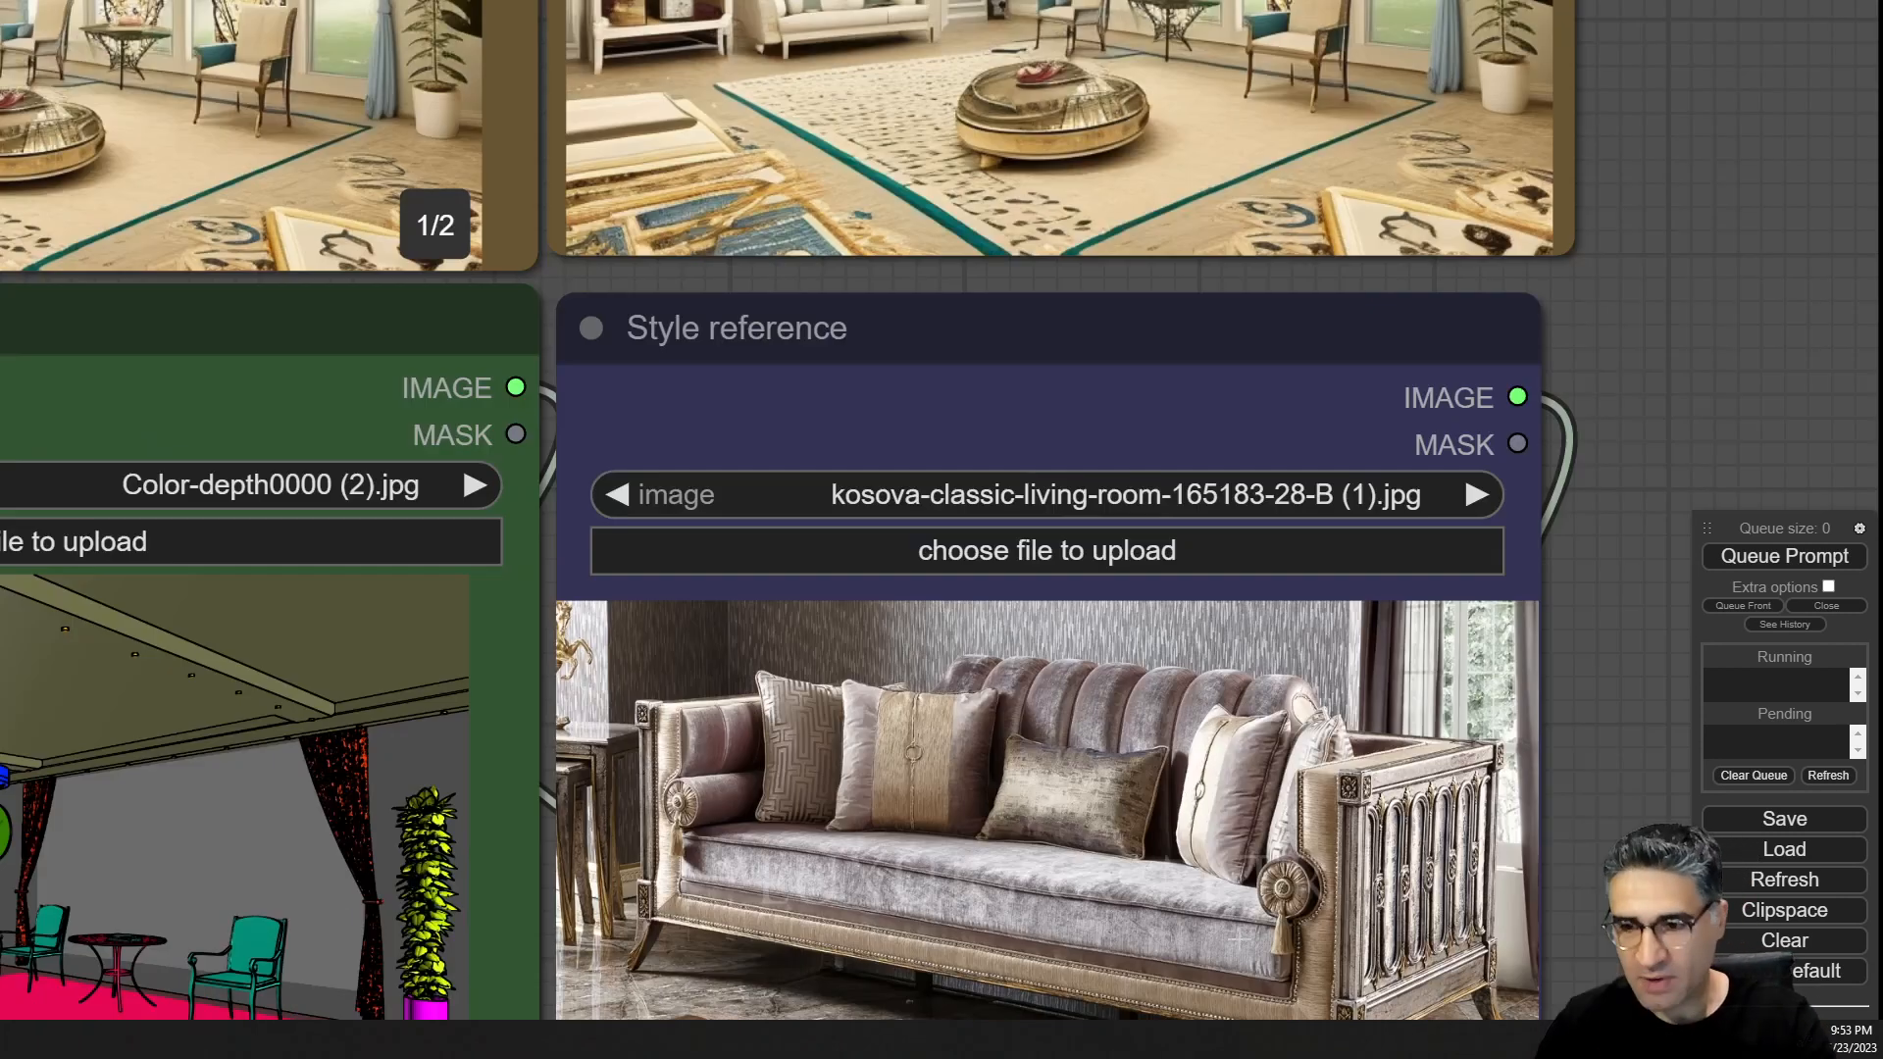
key("ctrl+Return")
Examine the new style reference image up close.
scroll(1330, 285, "down", 7)
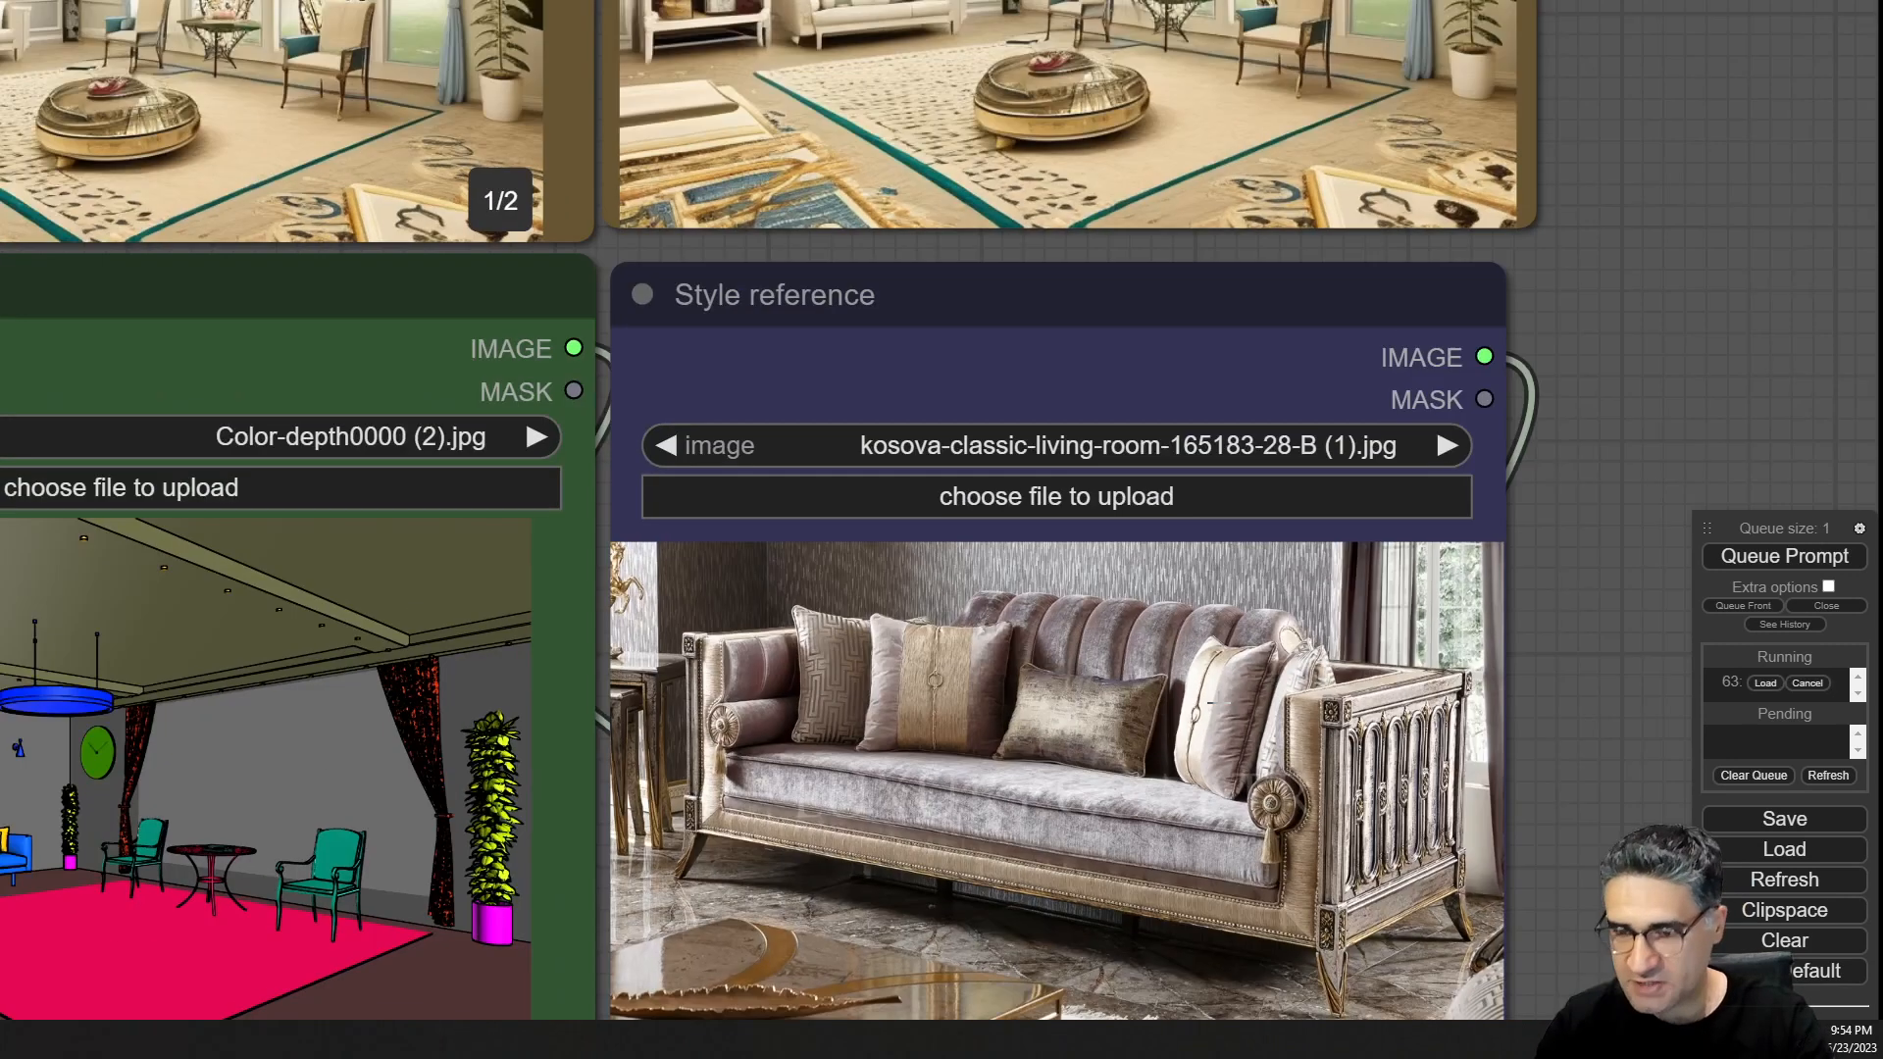
scroll(1219, 715, "up", 3)
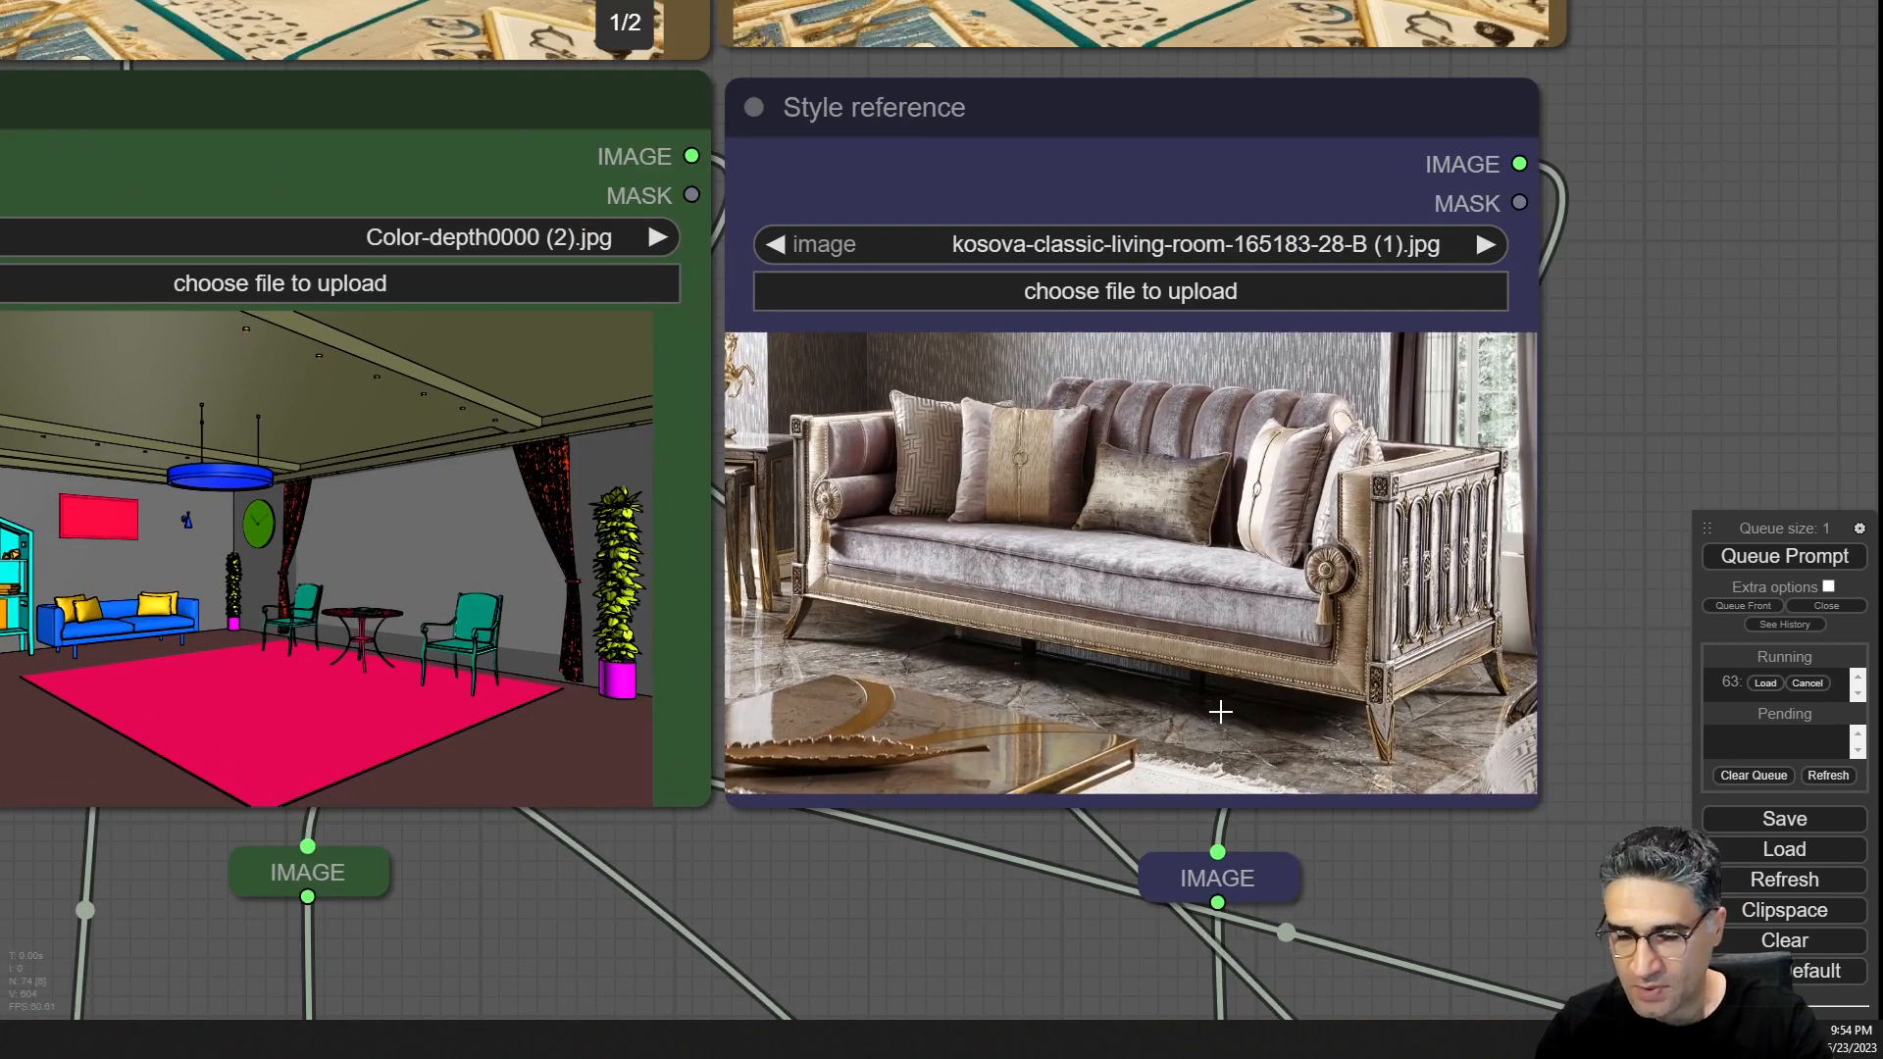
scroll(1226, 784, "up", 3)
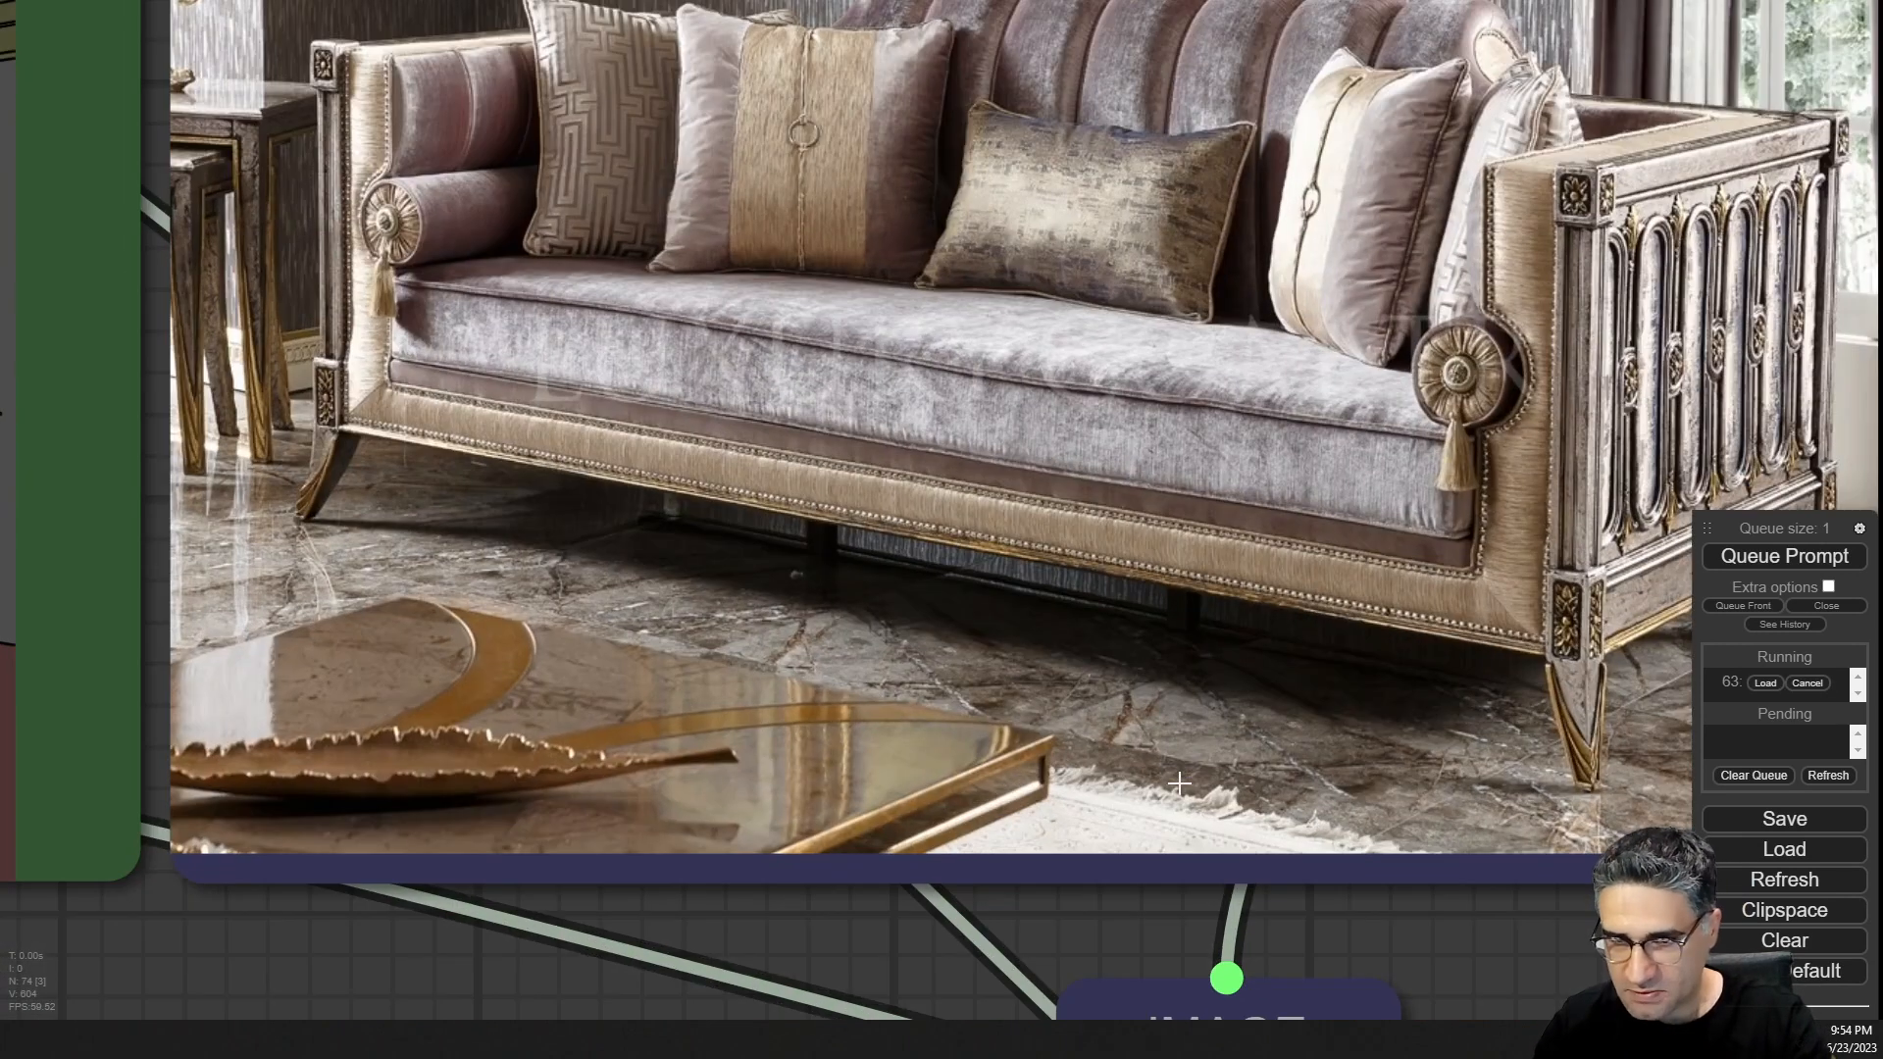
left_click_drag(1604, 965, 1269, 985)
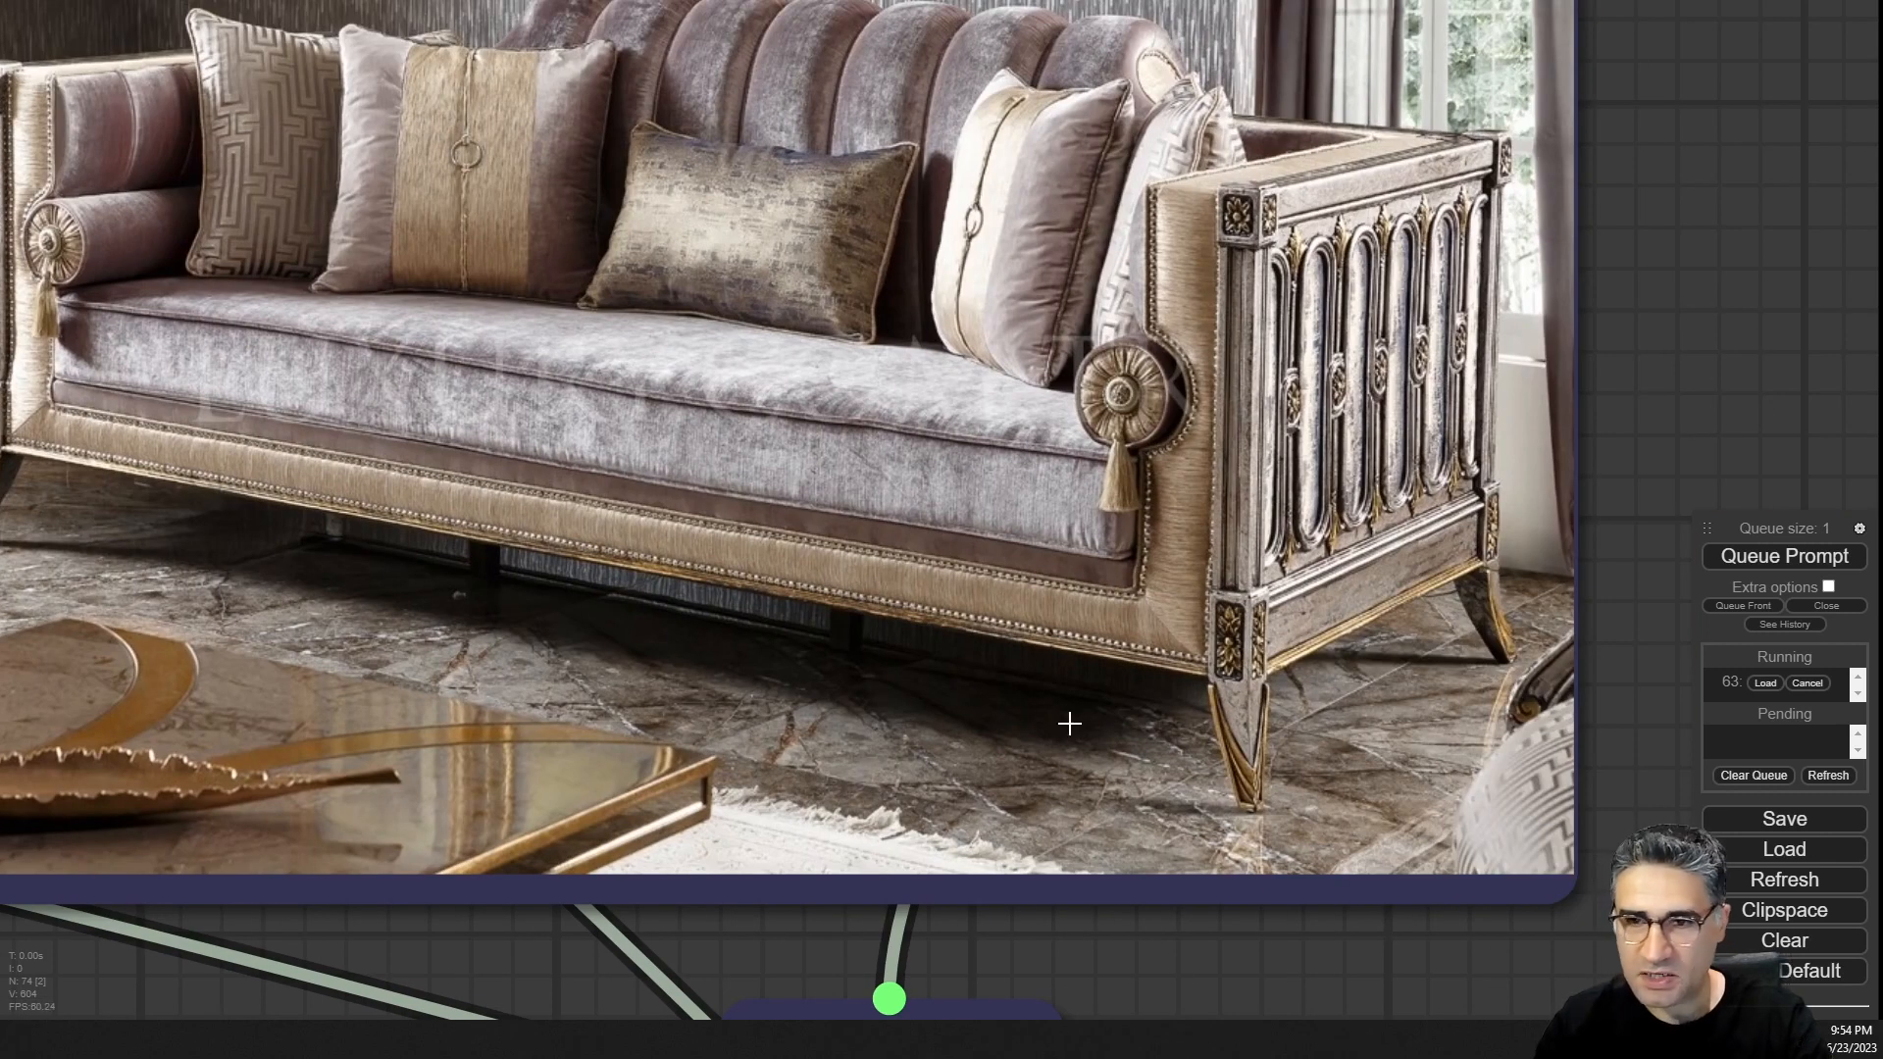
Examine the kosova style reference image and the first sampler's saved render up close.
scroll(1295, 738, "down", 3)
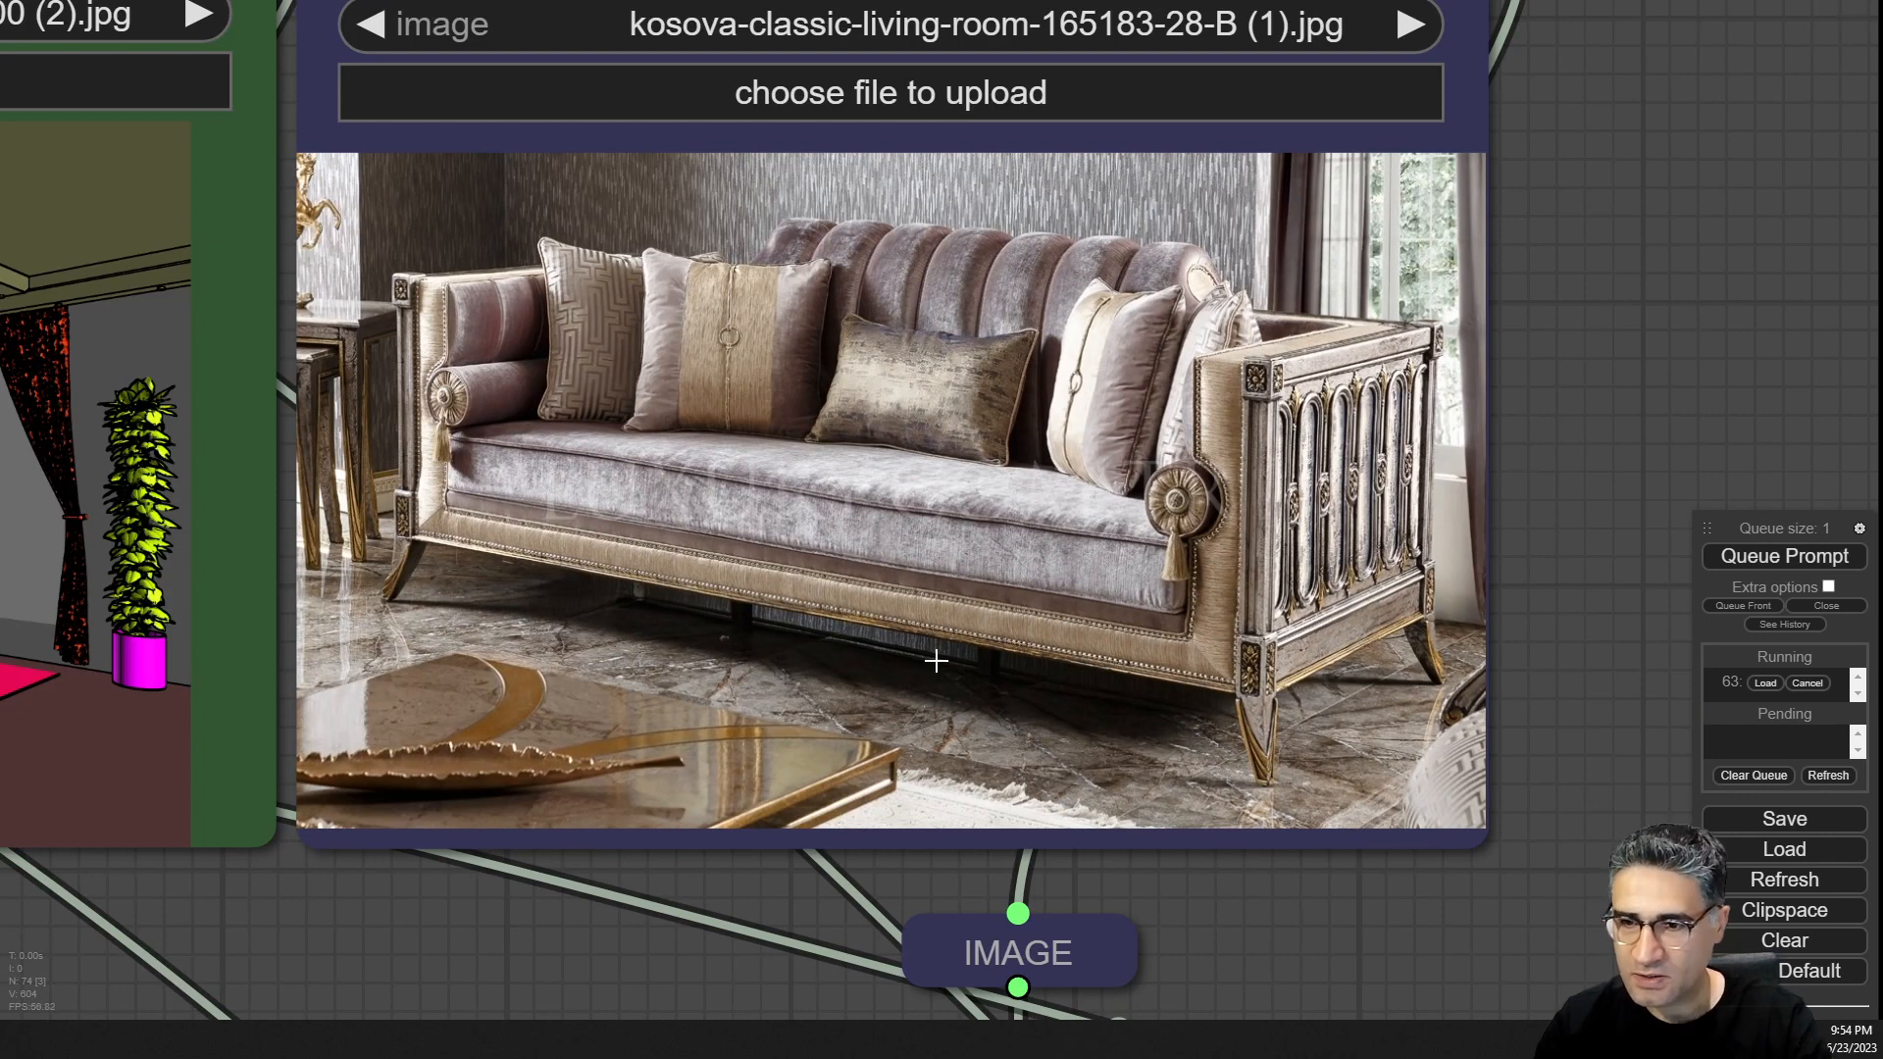
scroll(1455, 605, "down", 10)
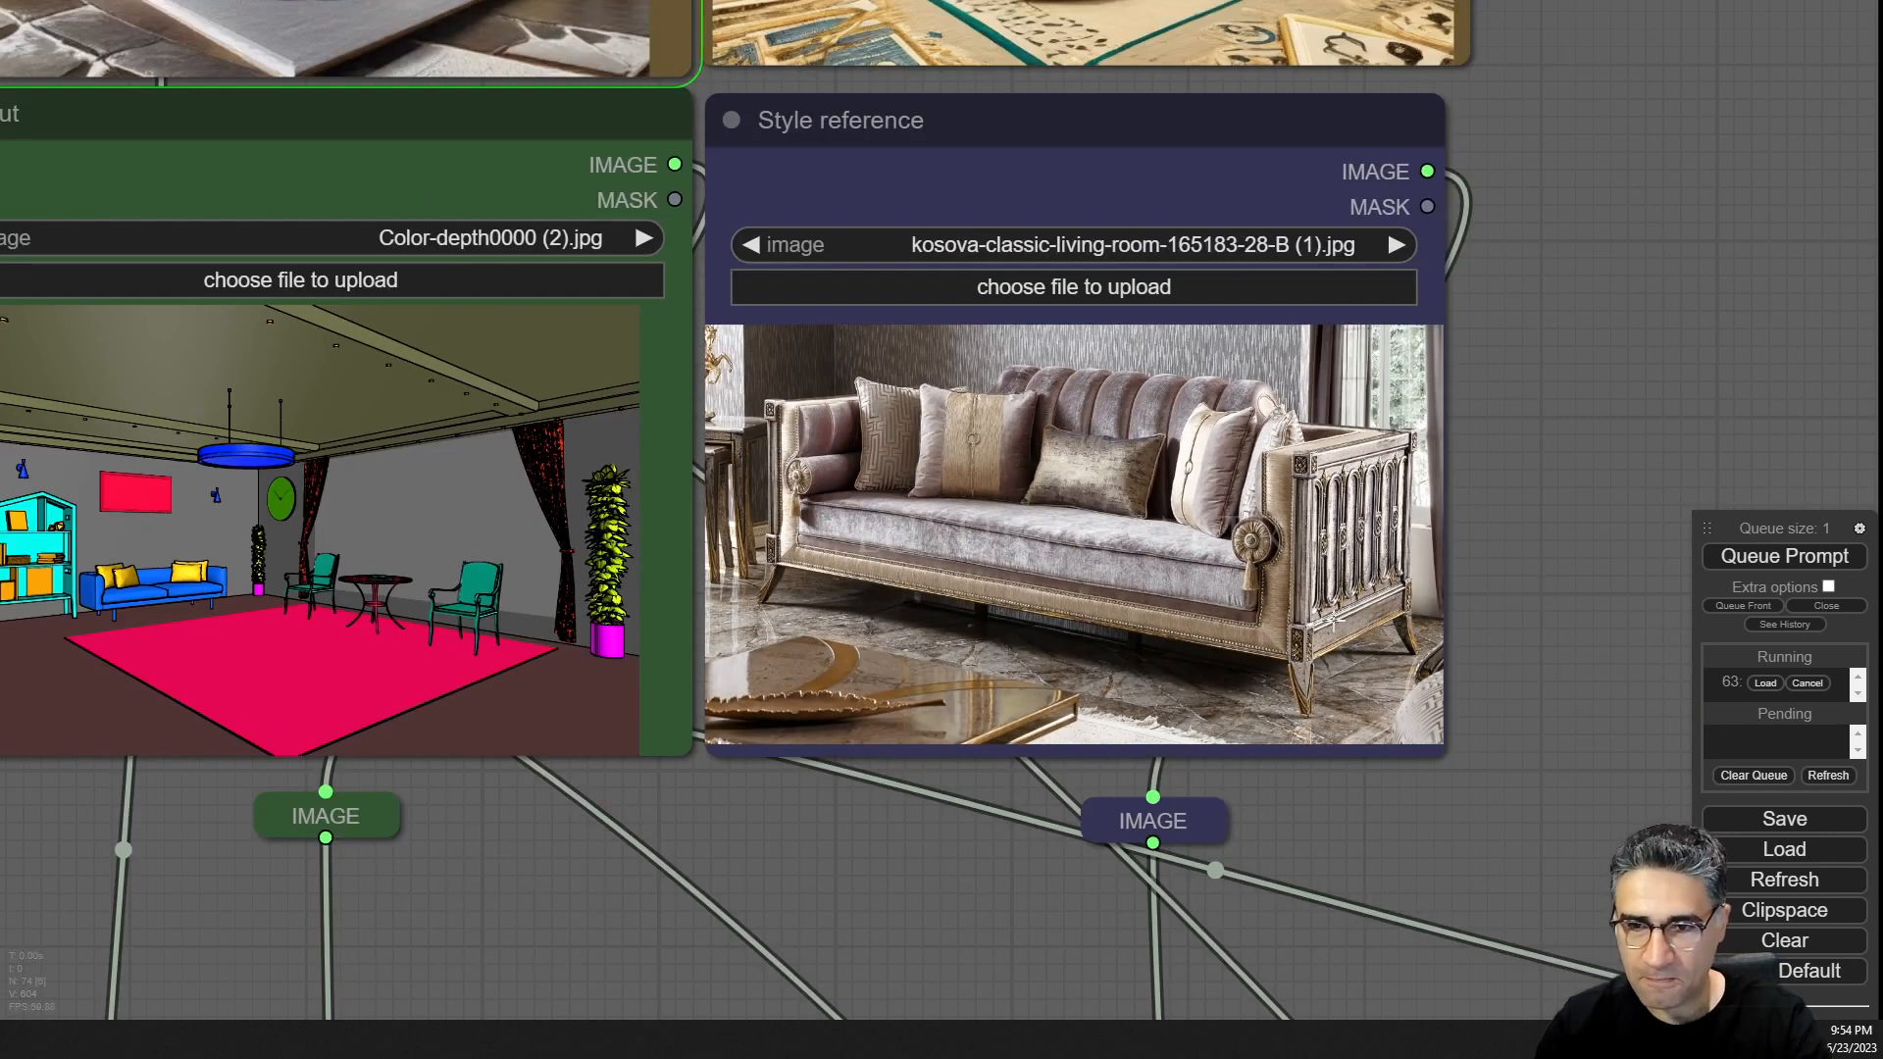
scroll(749, 296, "up", 6)
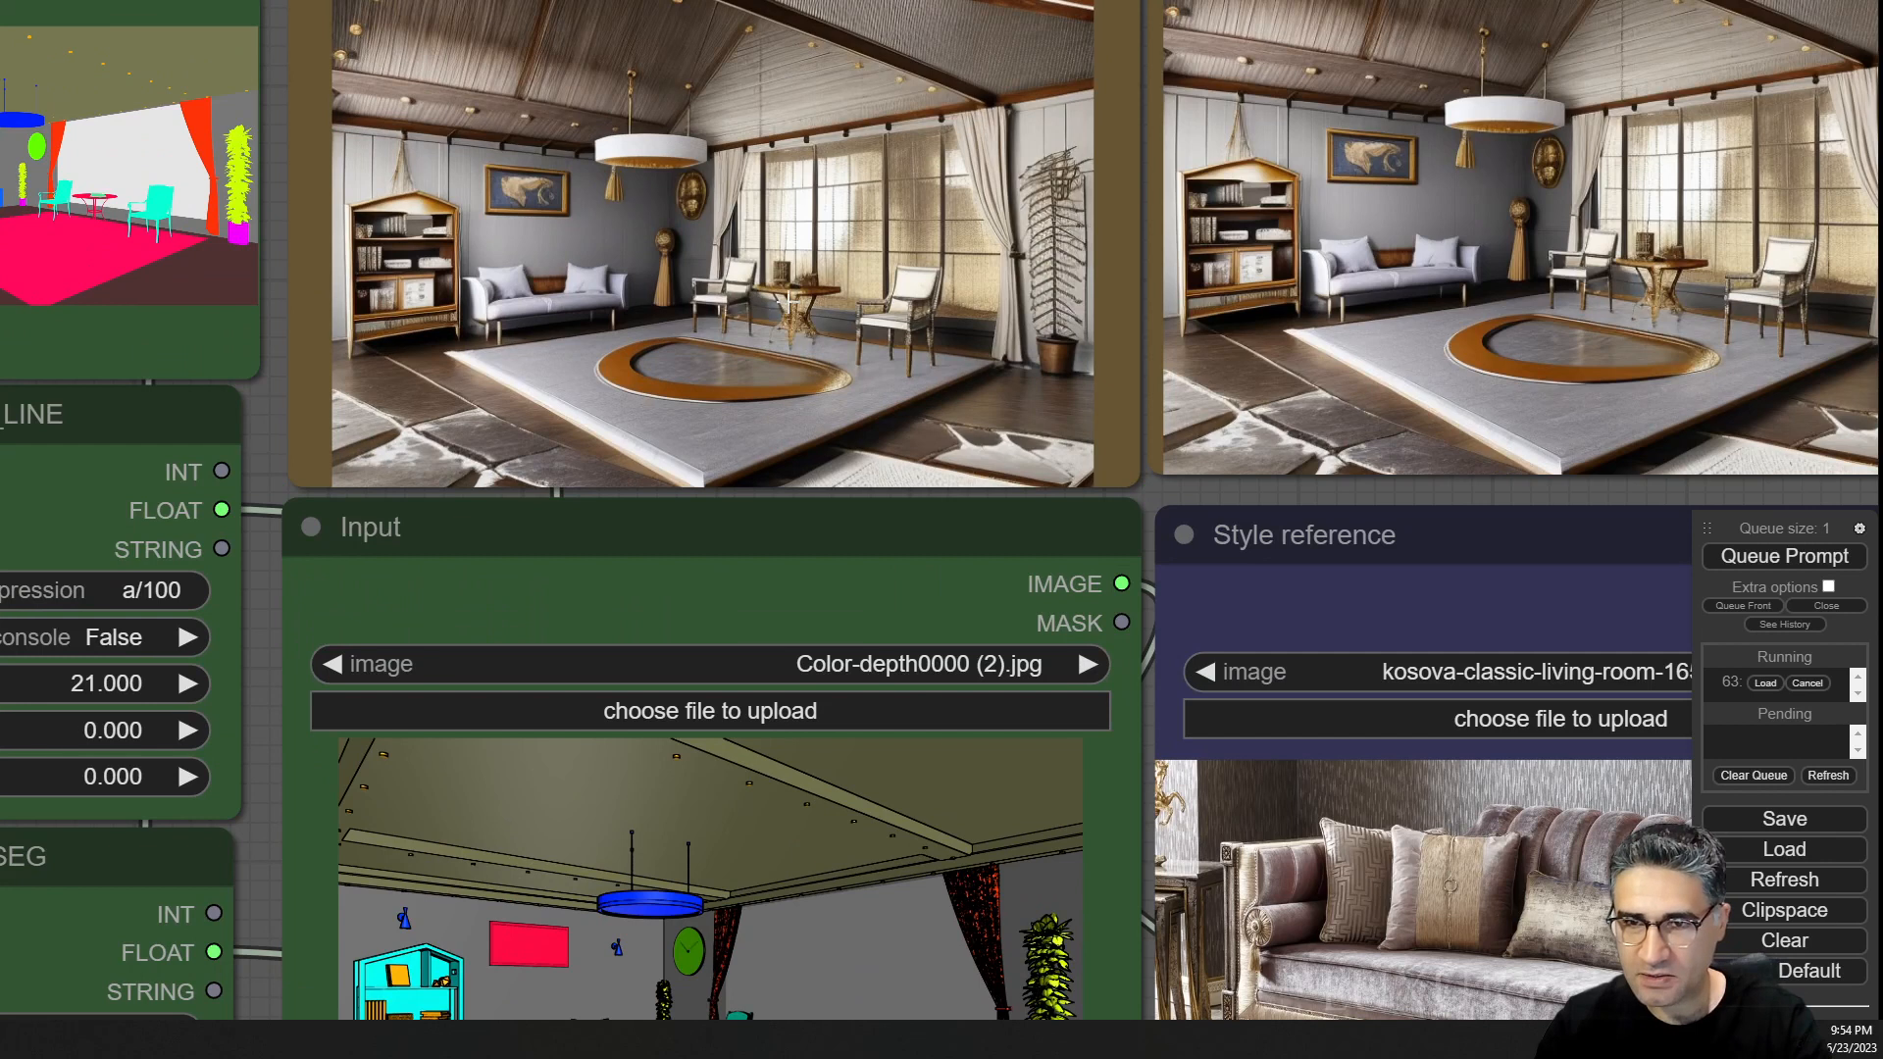
scroll(838, 320, "down", 2)
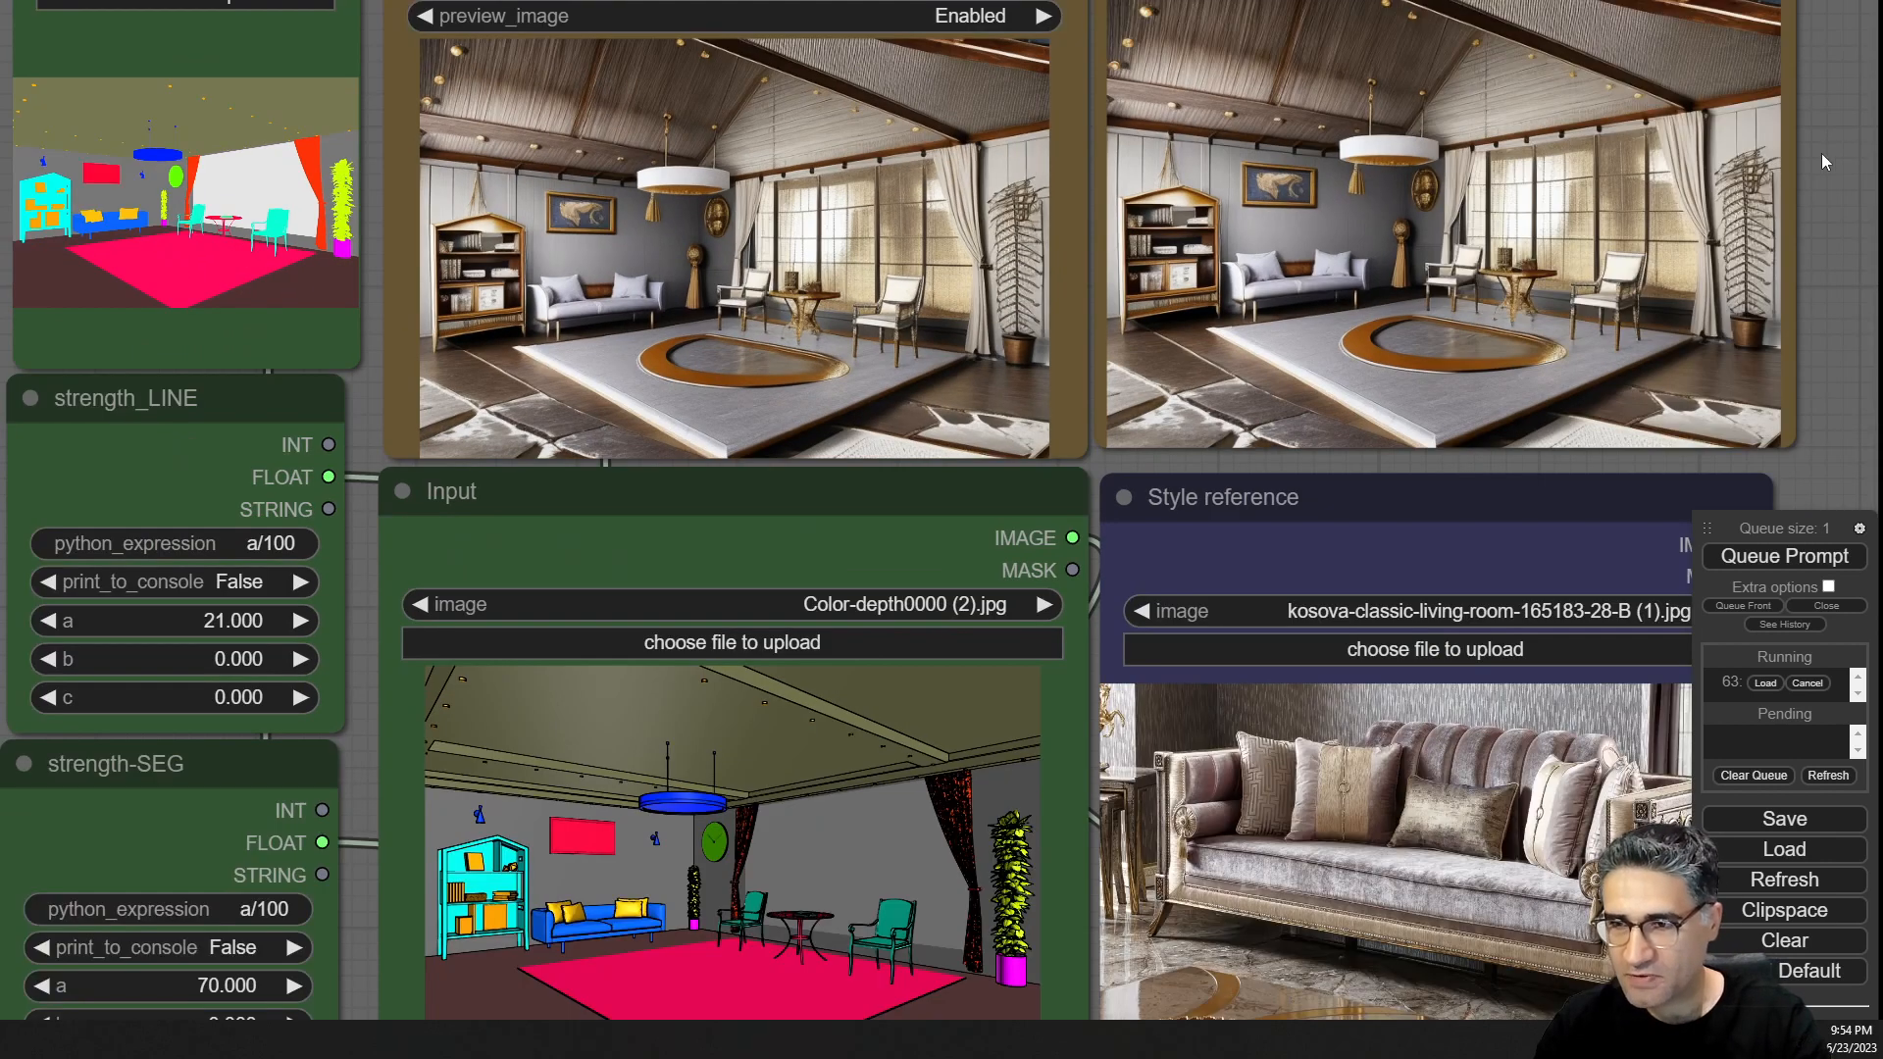
left_click_drag(1821, 153, 1421, 178)
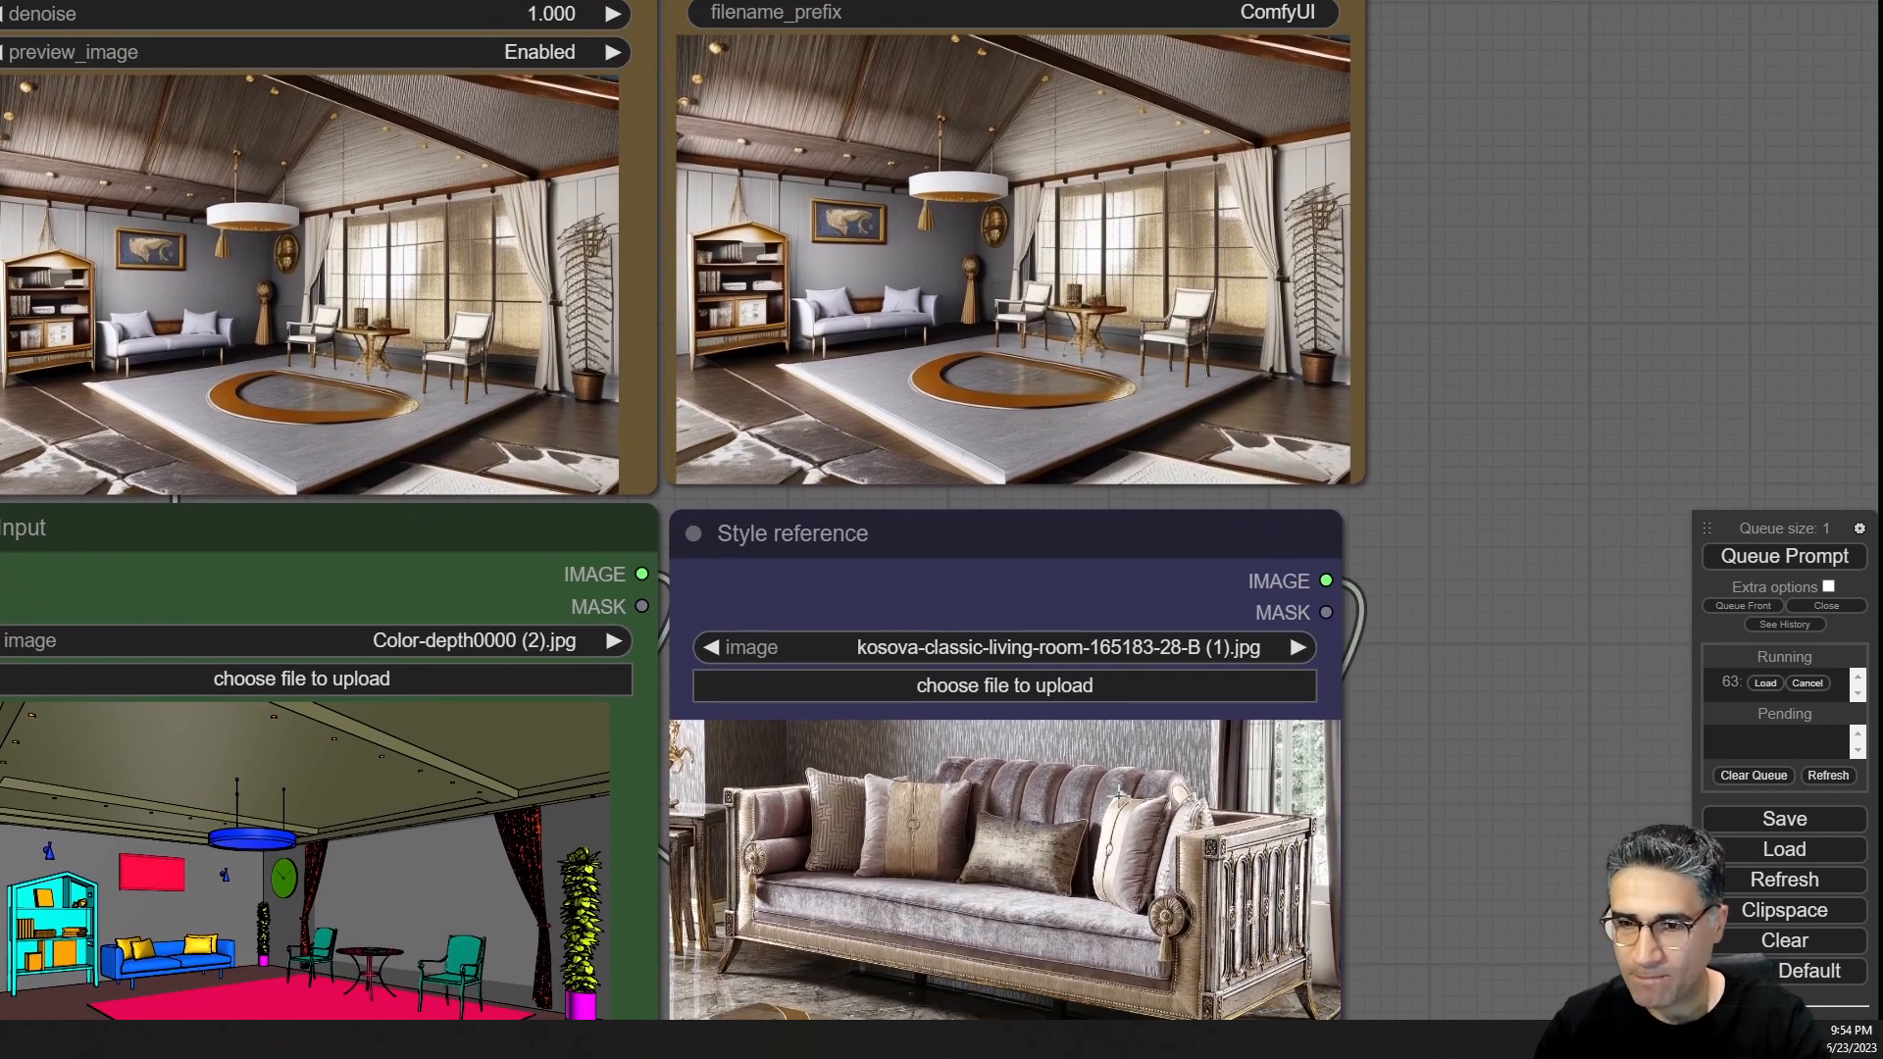
scroll(1104, 791, "up", 9)
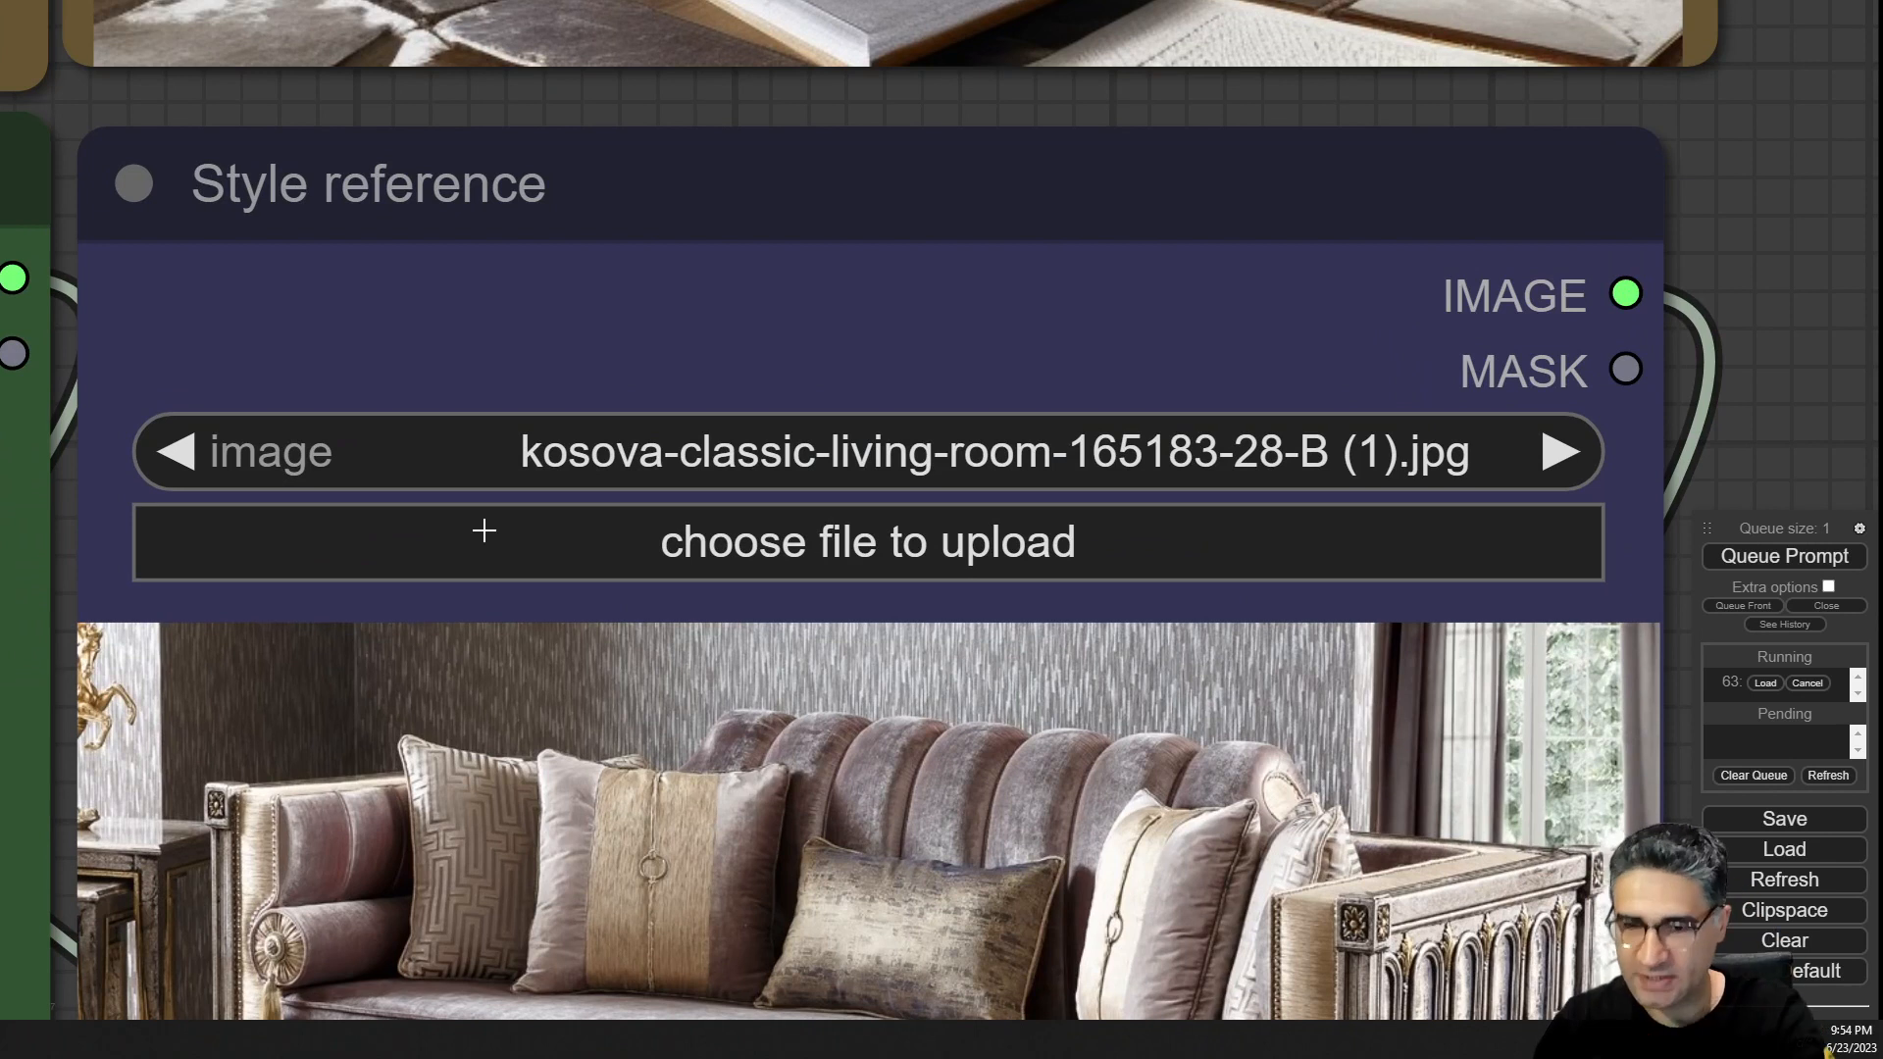
scroll(484, 531, "down", 10)
left_click_drag(1128, 297, 1278, 697)
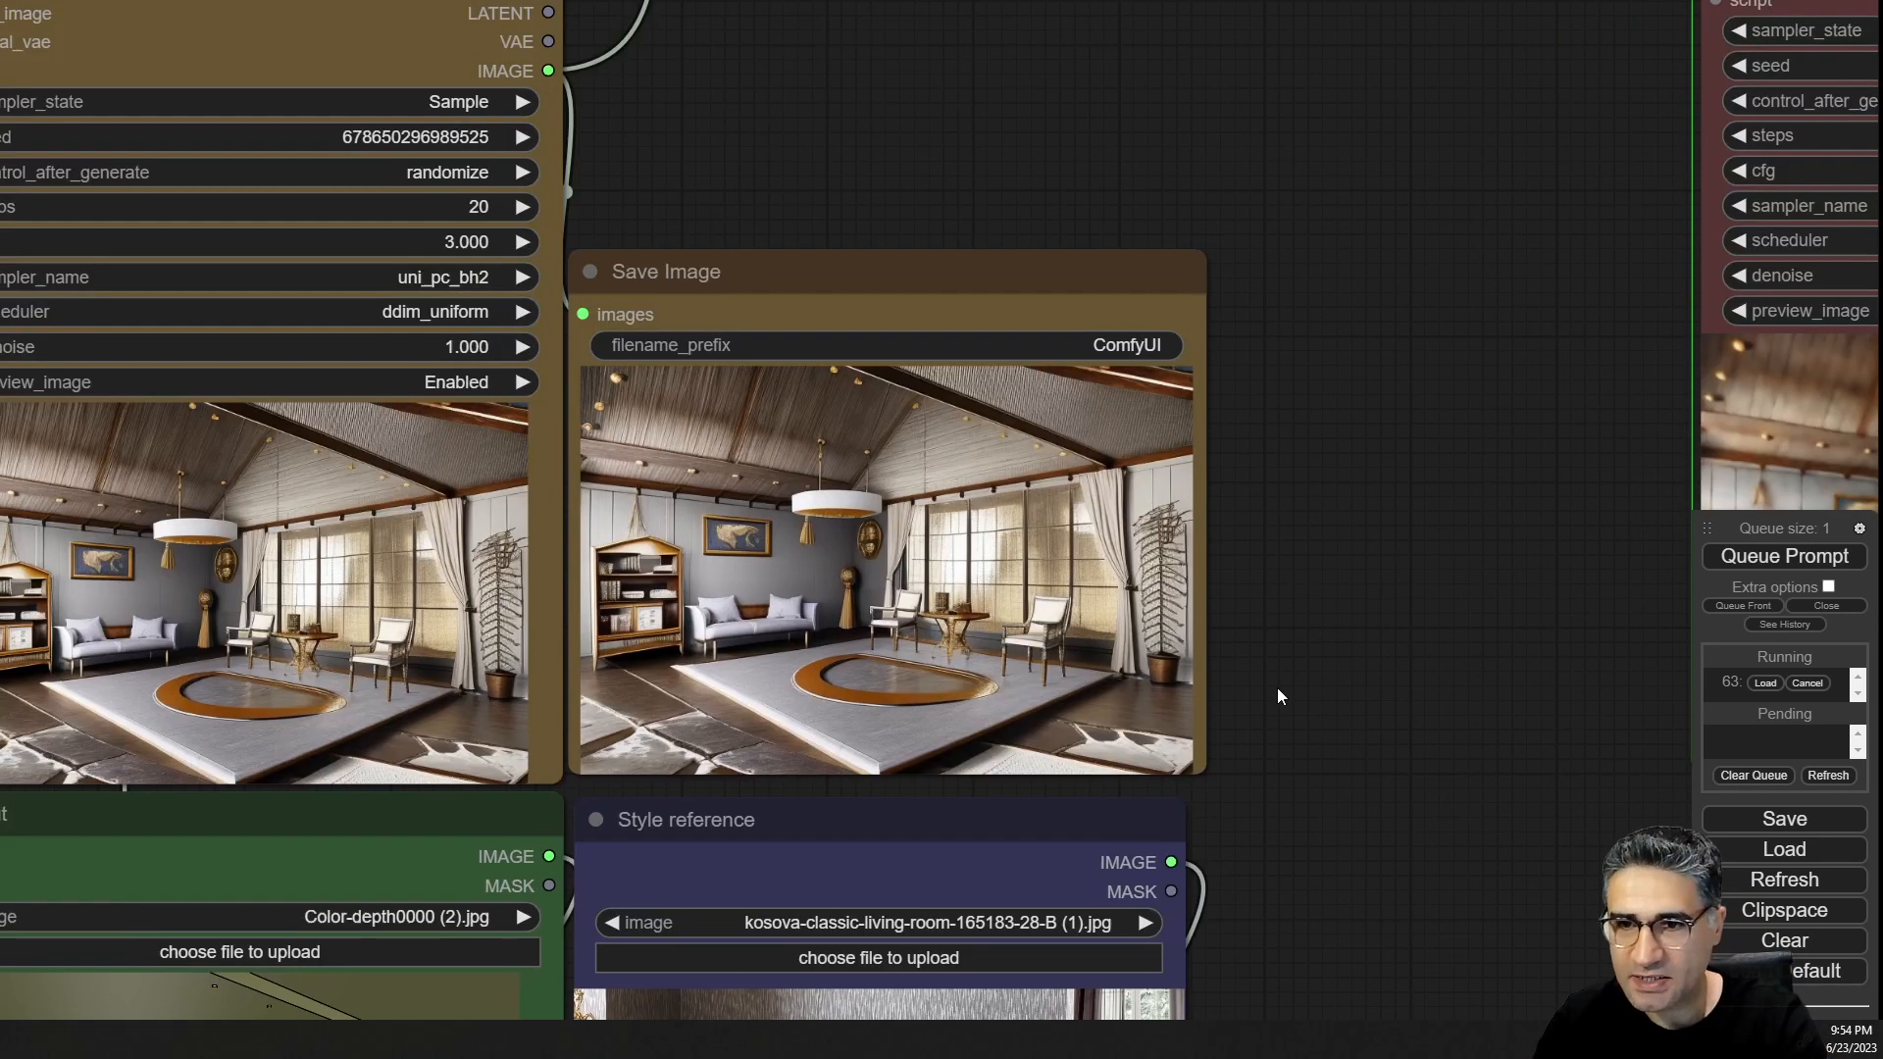
scroll(995, 416, "up", 6)
scroll(994, 415, "up", 5)
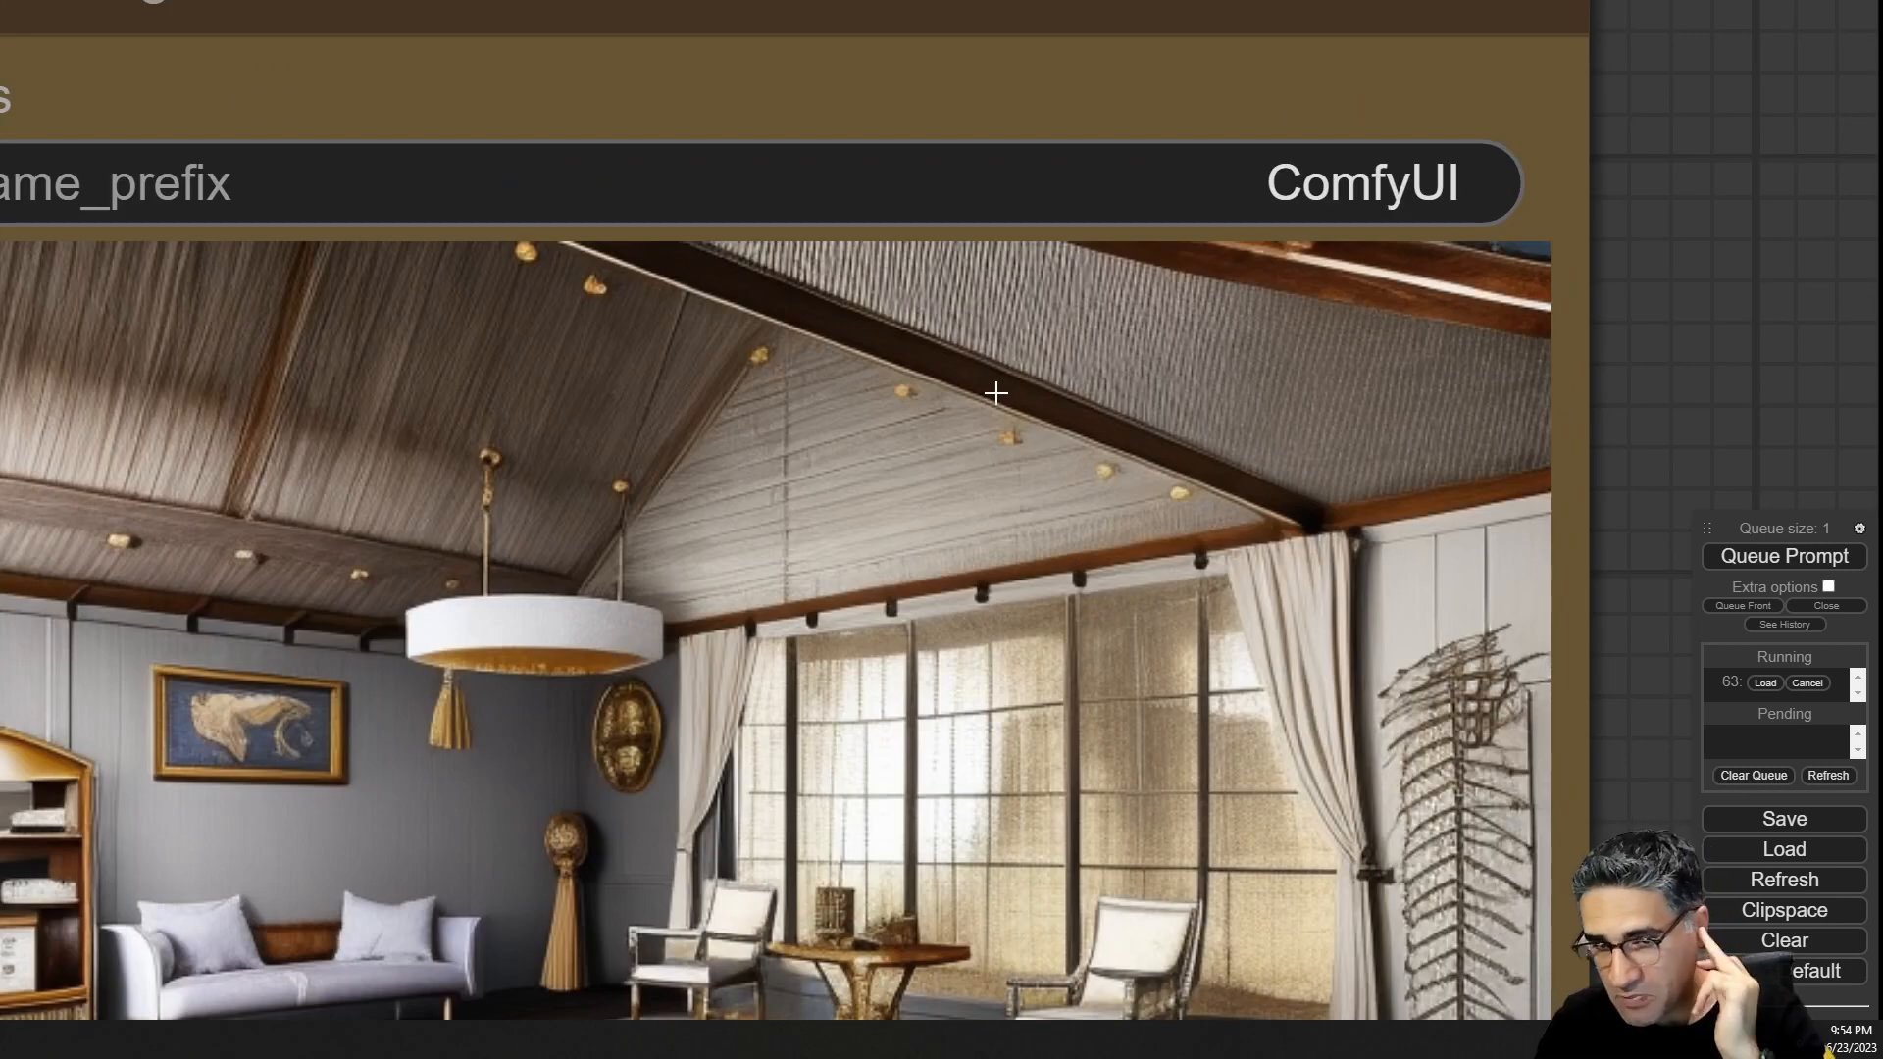
scroll(995, 392, "down", 3)
scroll(997, 404, "down", 2)
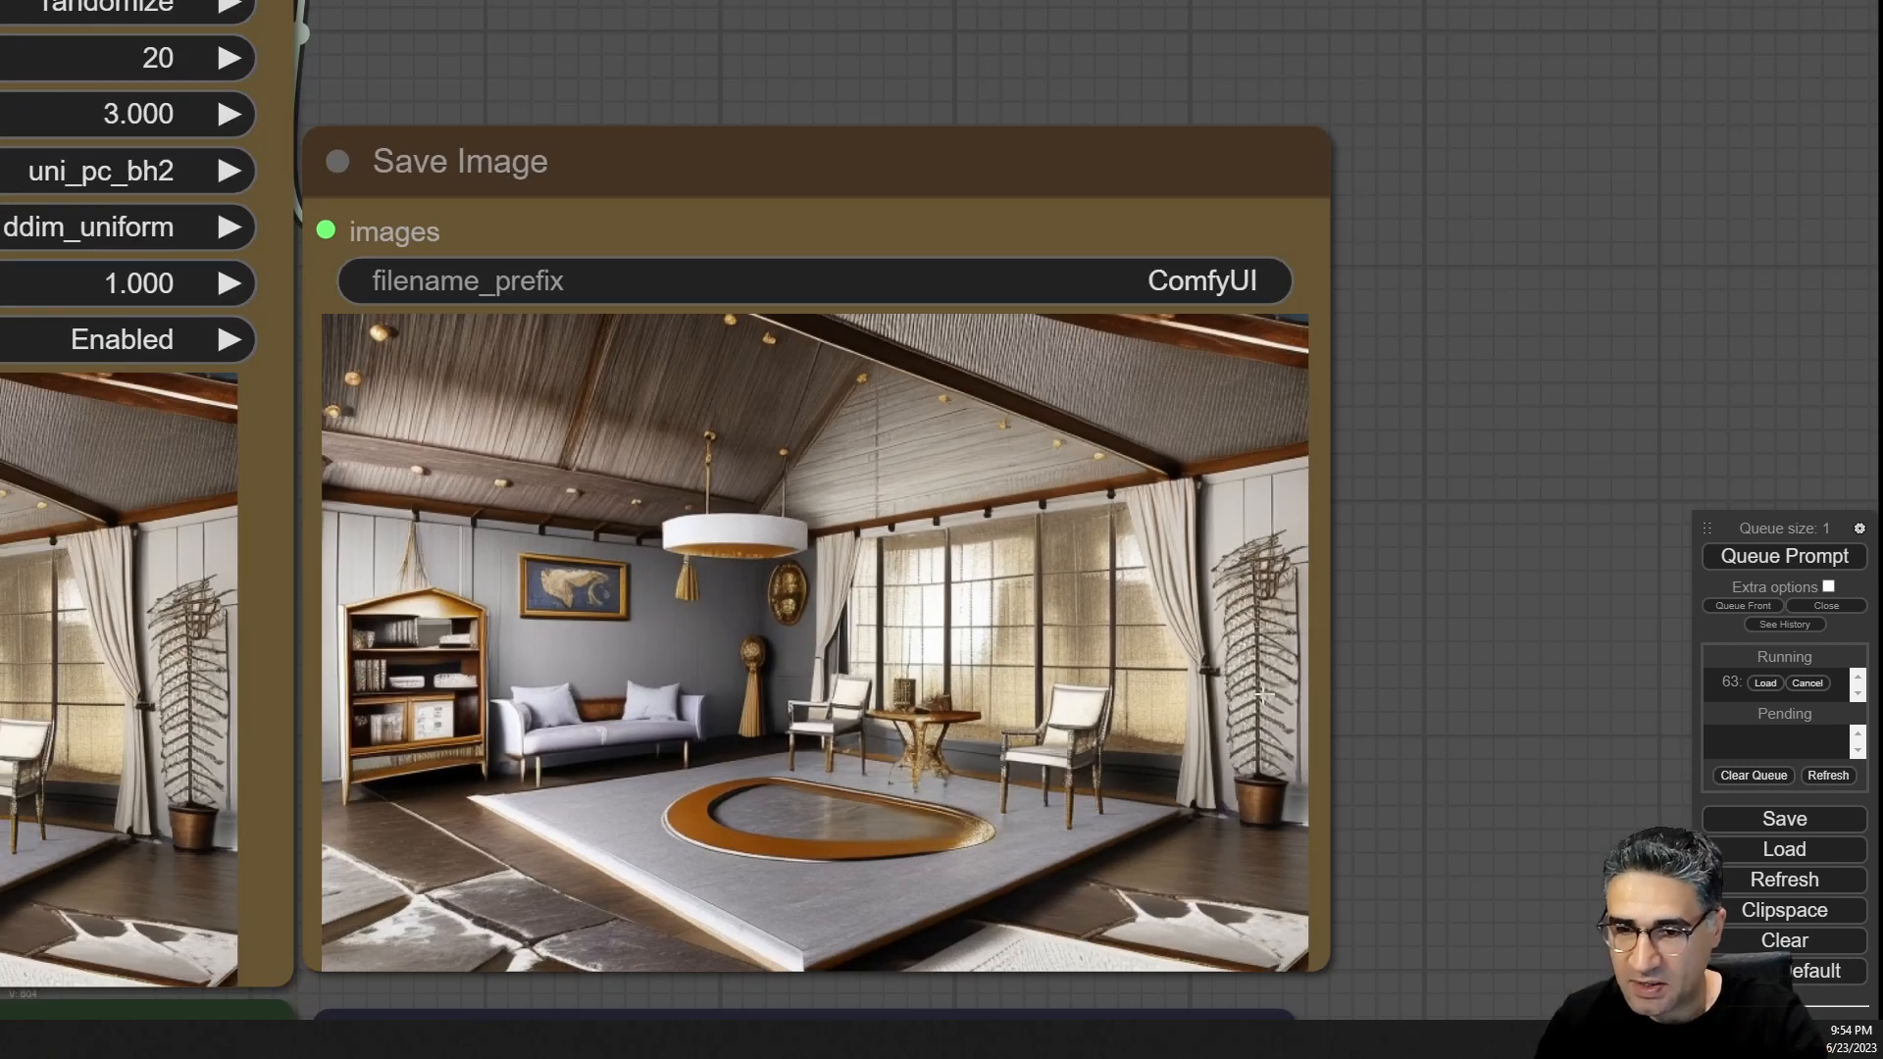
left_click_drag(1232, 736, 1284, 779)
scroll(1285, 779, "down", 6)
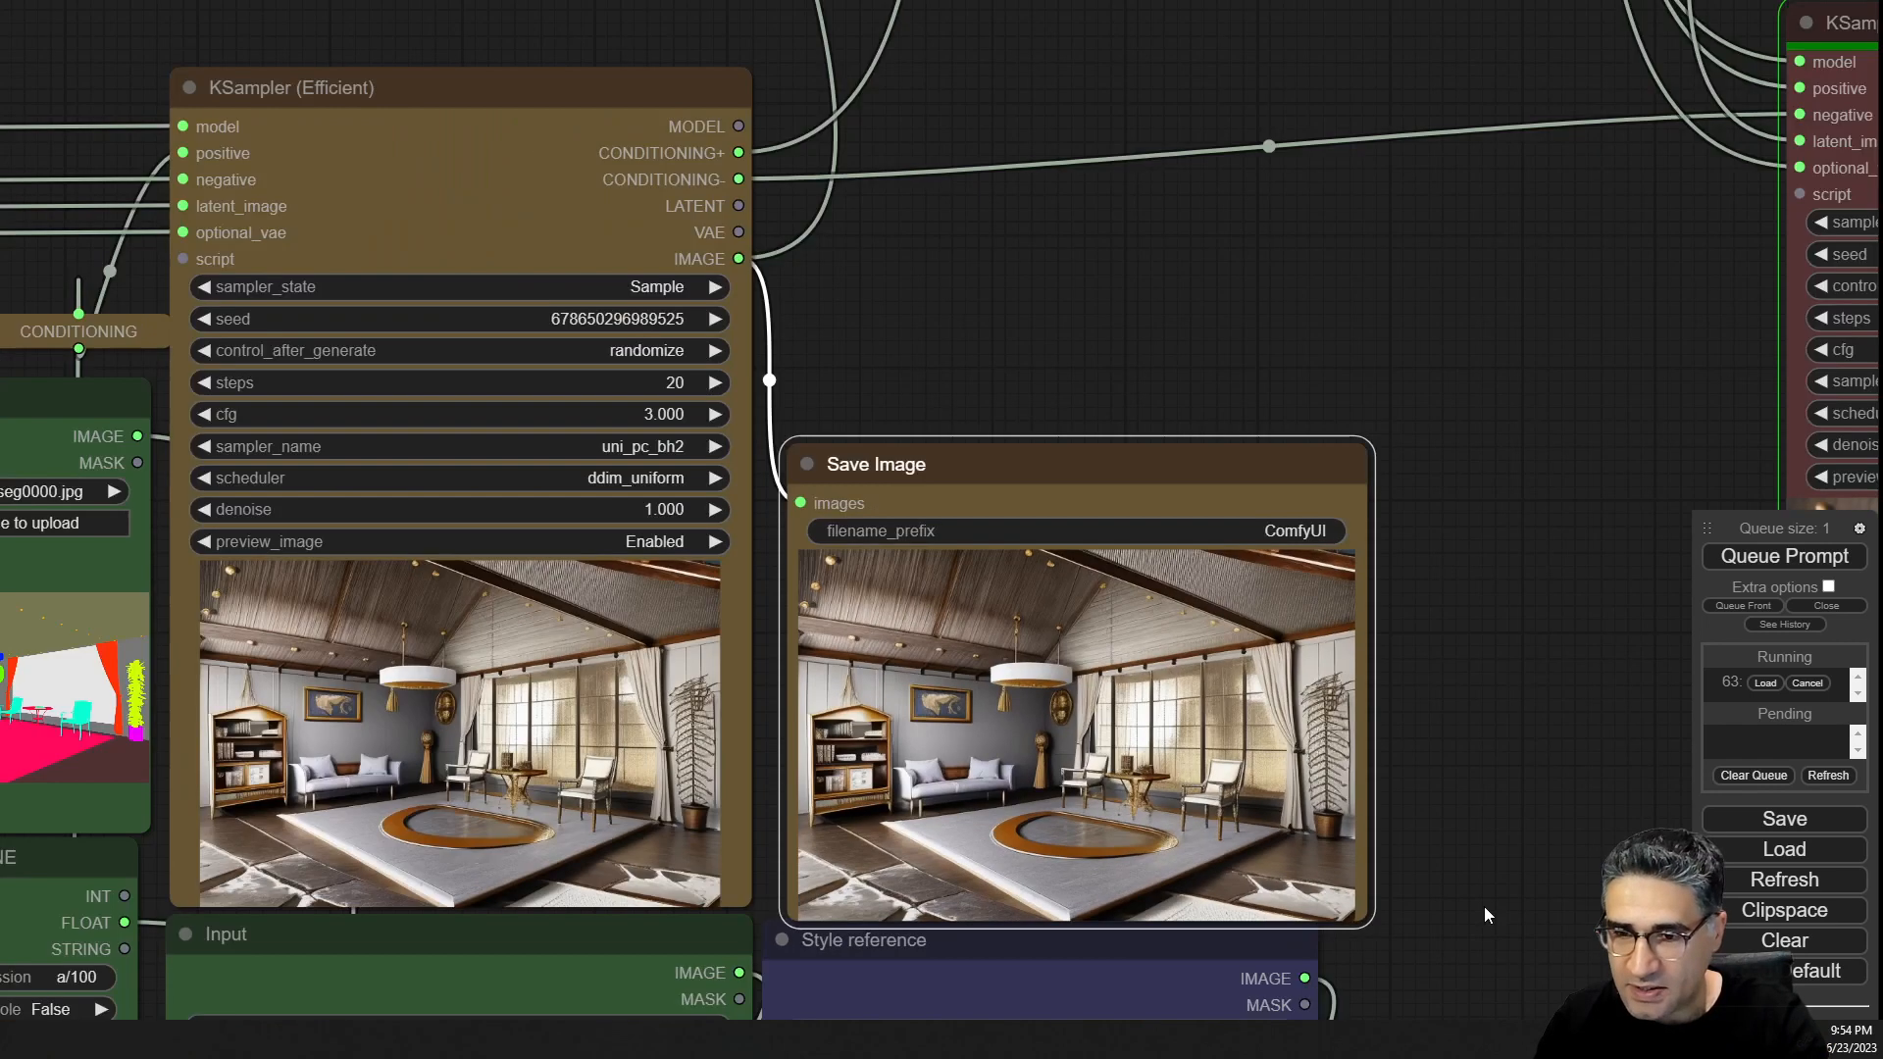
Zoom into the sofa details of the style reference and compare them with the render's furniture.
left_click_drag(1485, 906, 1324, 228)
scroll(1069, 591, "up", 15)
scroll(1069, 592, "up", 4)
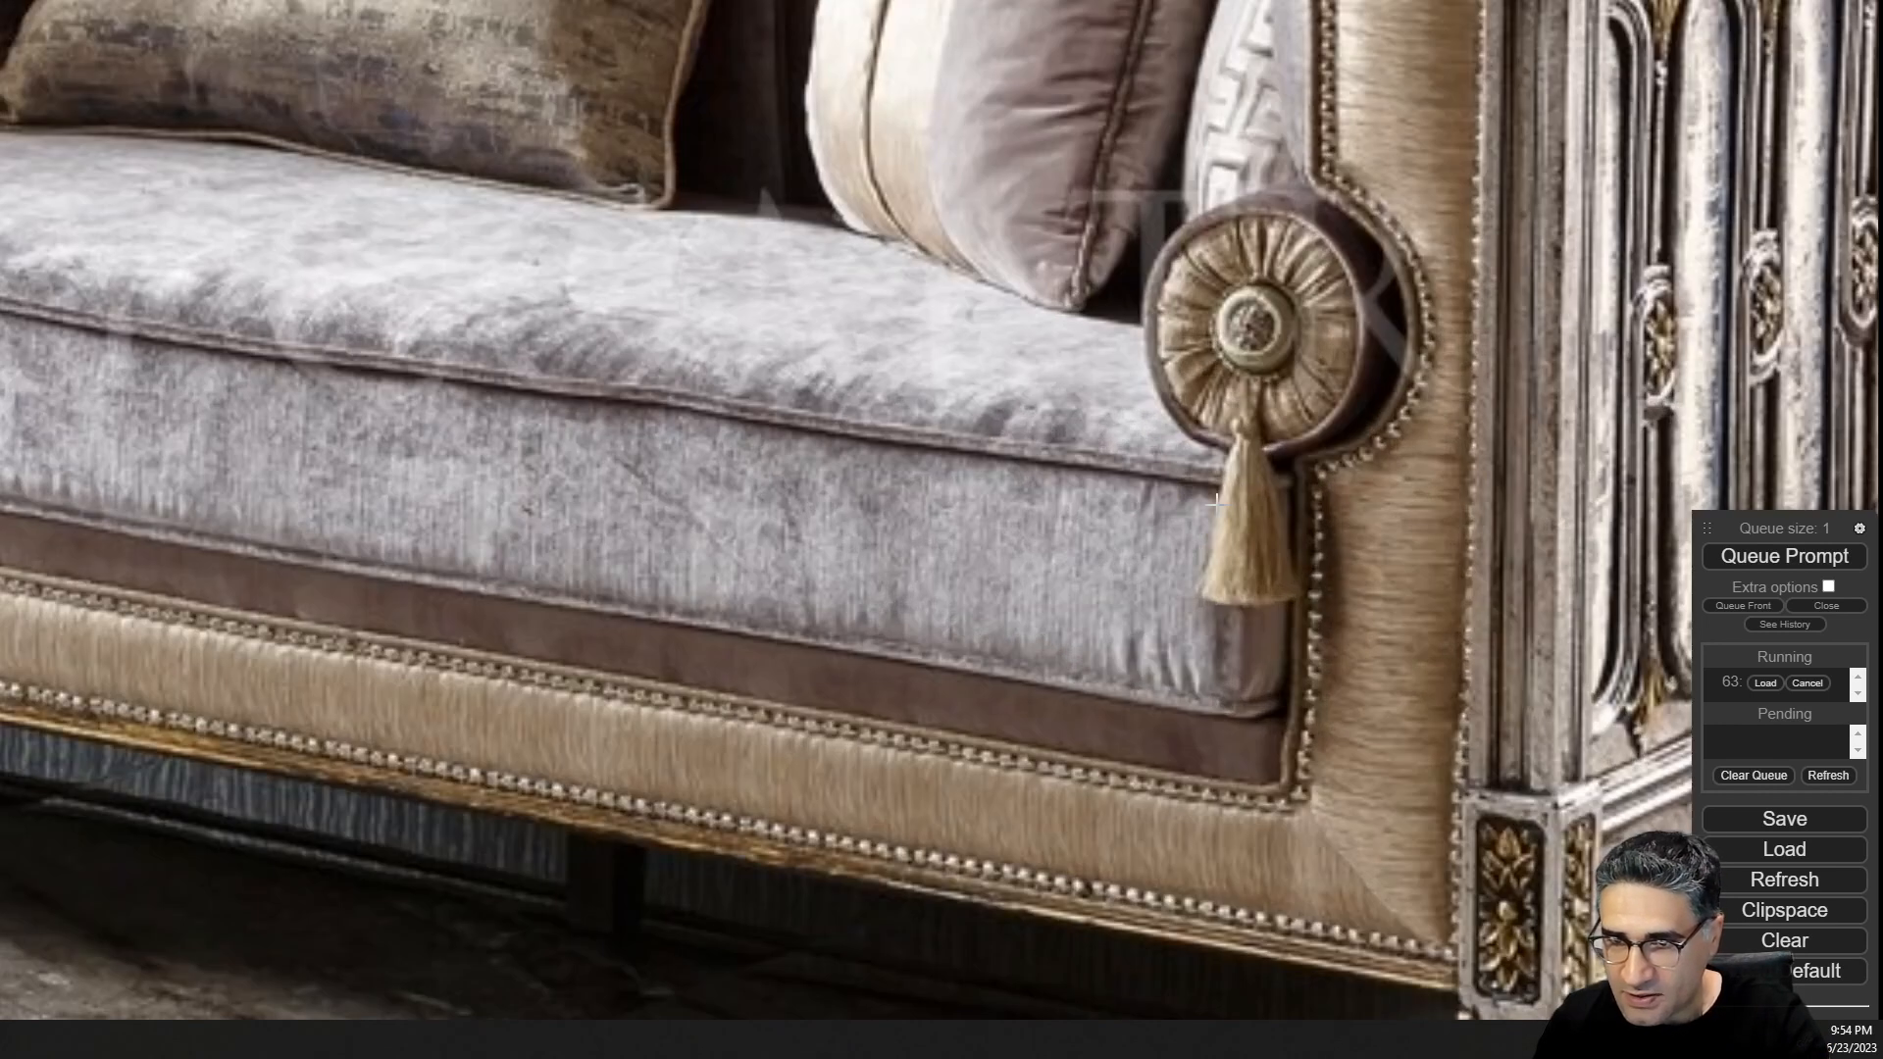
scroll(1171, 438, "down", 1)
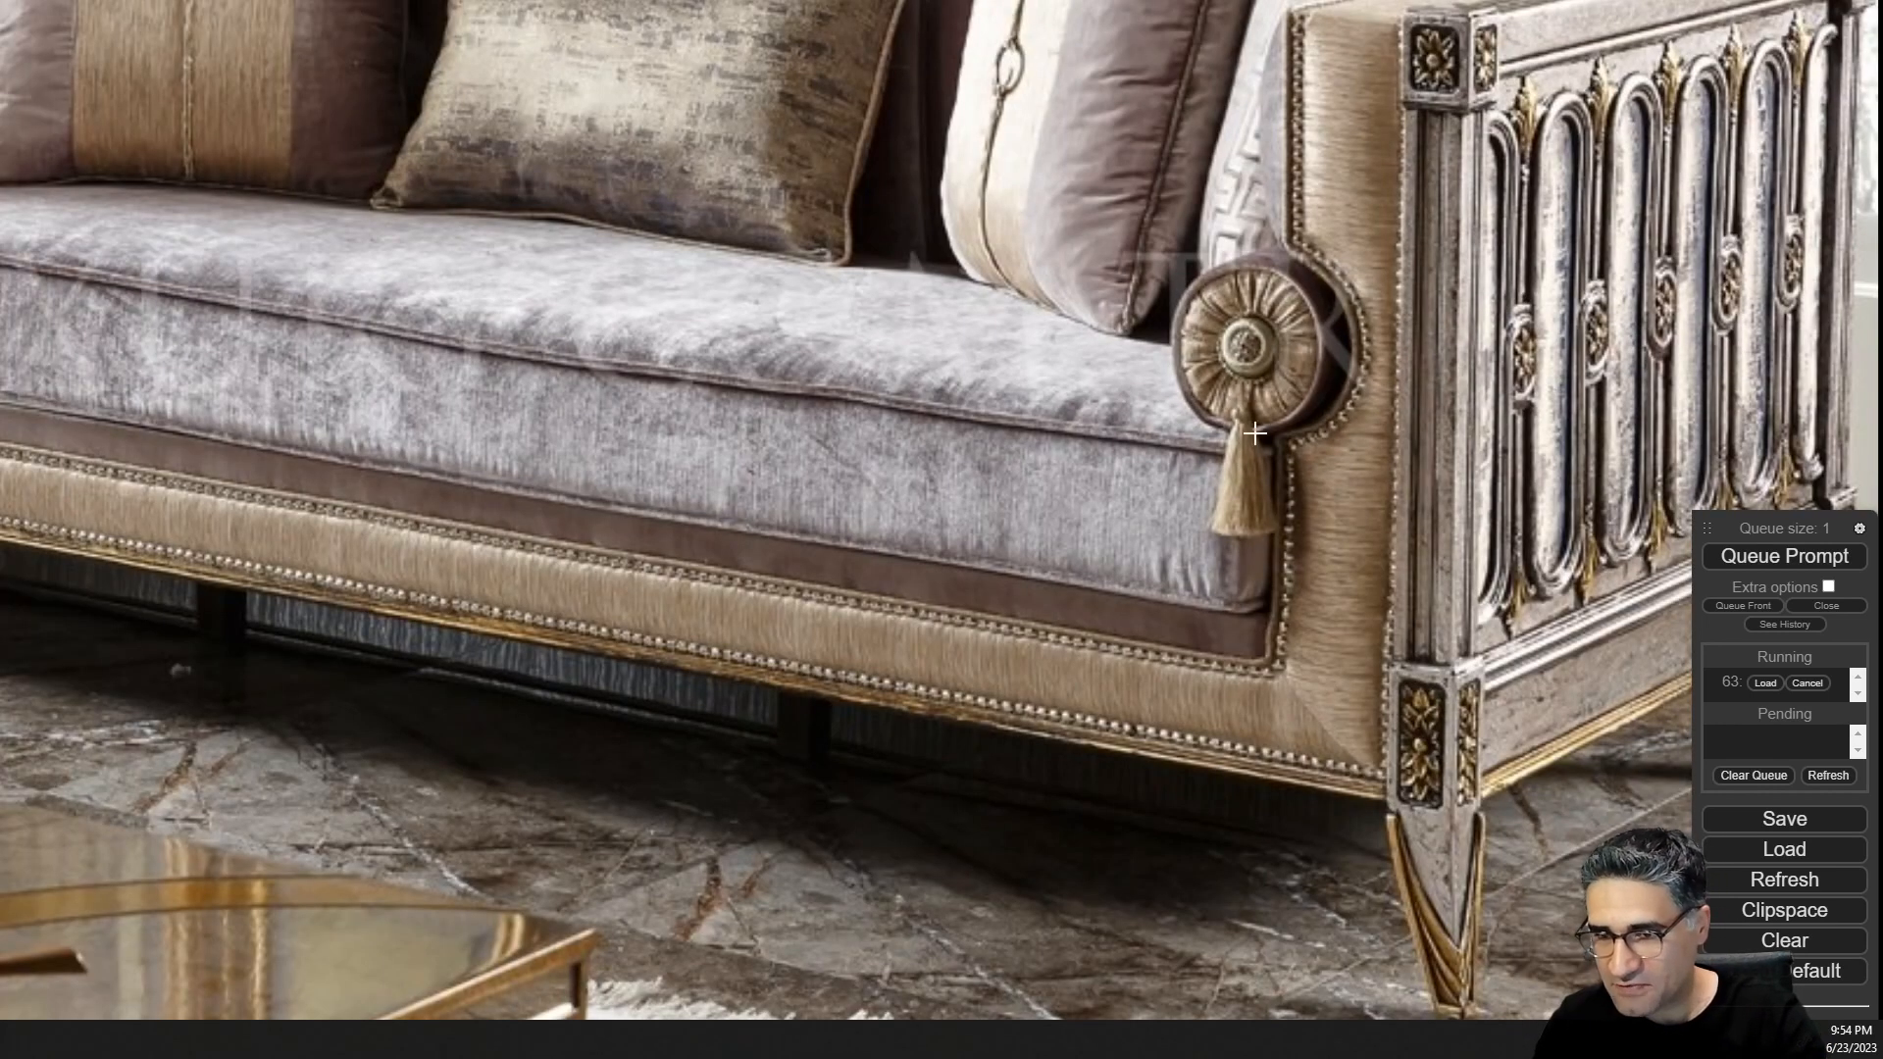
scroll(1233, 391, "down", 5)
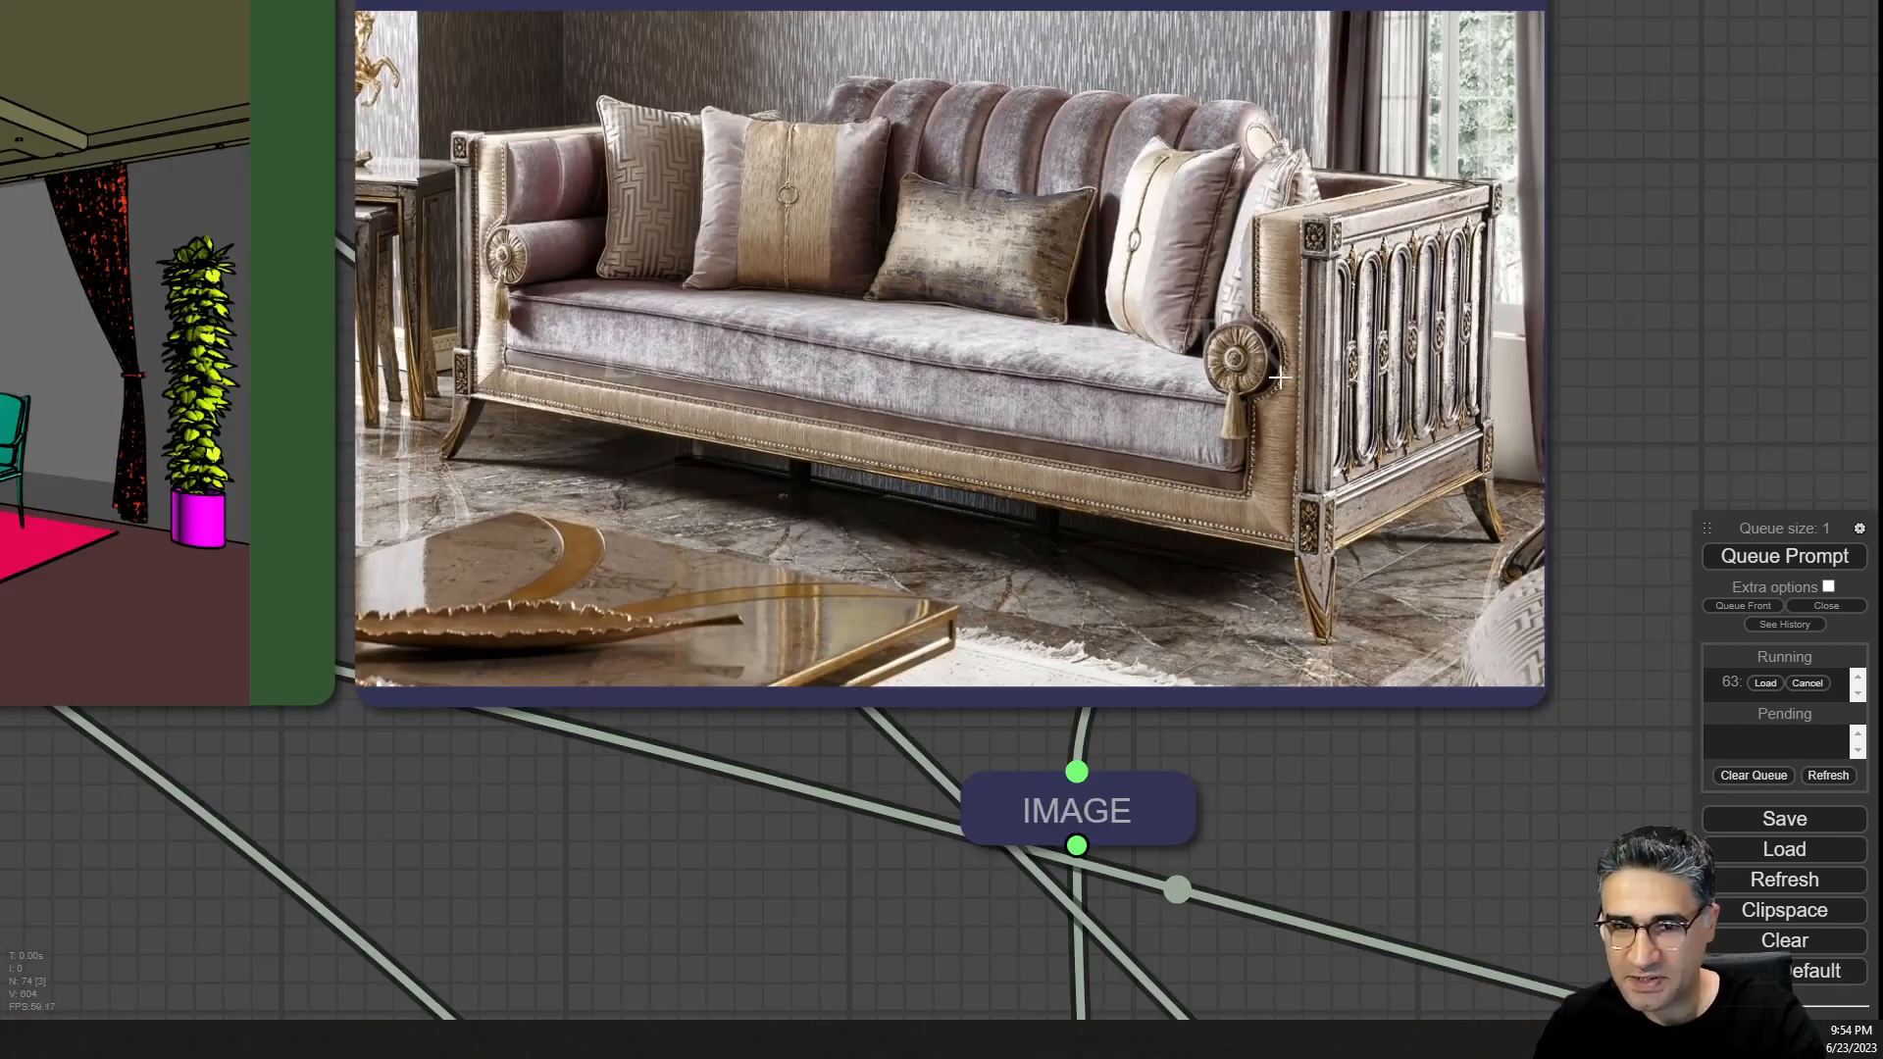
scroll(1245, 389, "up", 6)
scroll(1152, 382, "up", 5)
scroll(1161, 387, "down", 10)
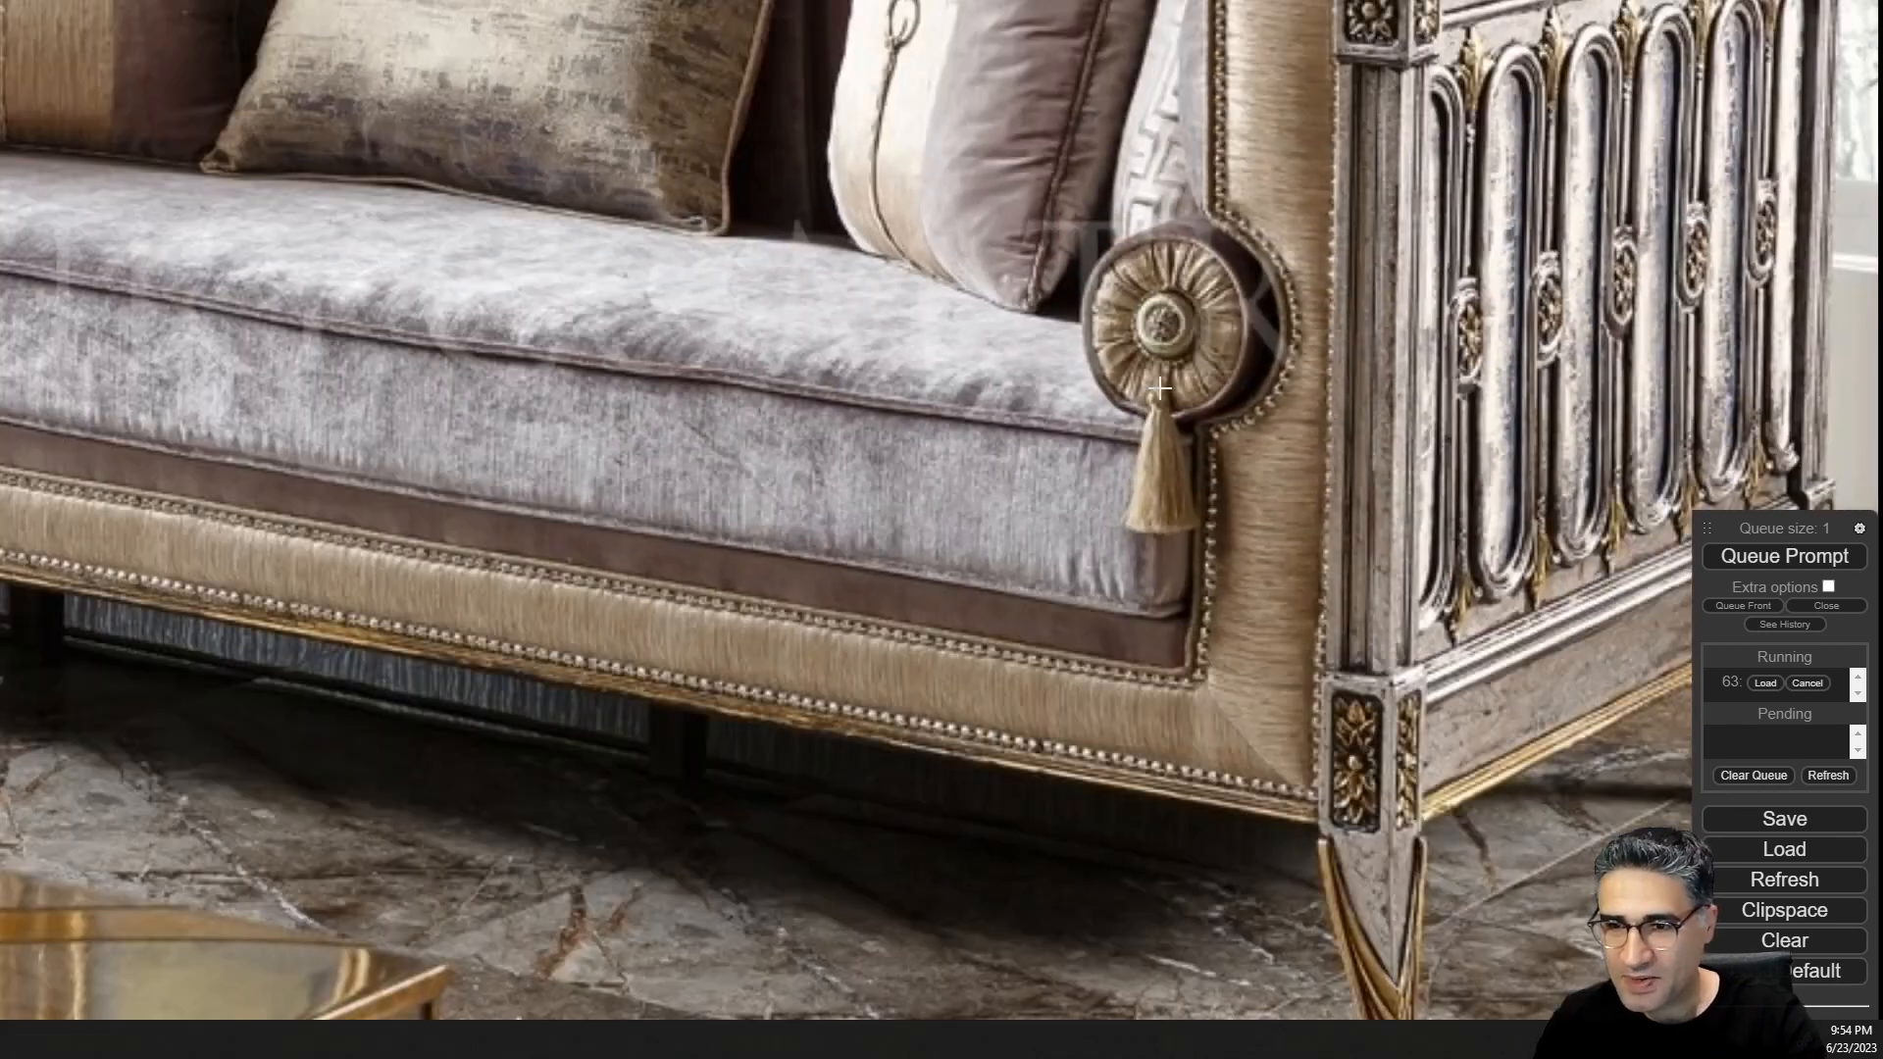
scroll(1161, 388, "down", 6)
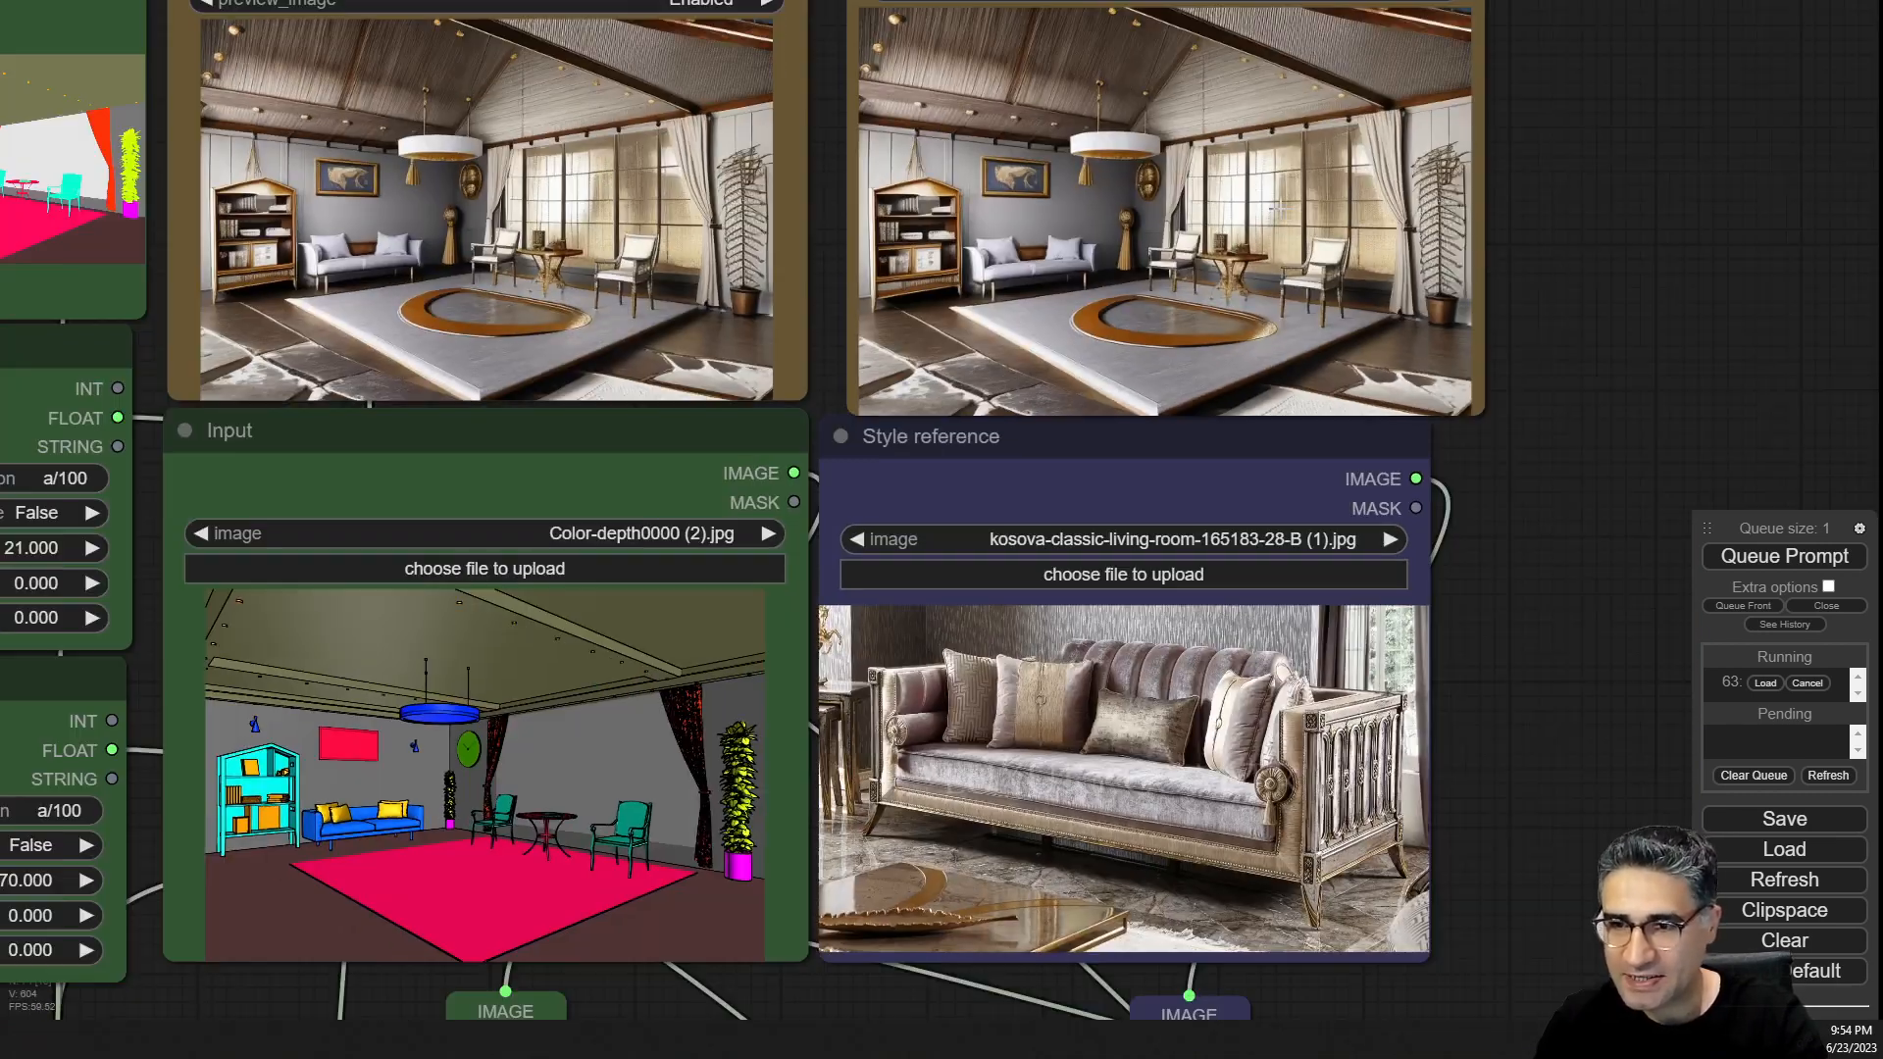
scroll(997, 253, "up", 8)
scroll(997, 253, "up", 5)
scroll(826, 202, "down", 6)
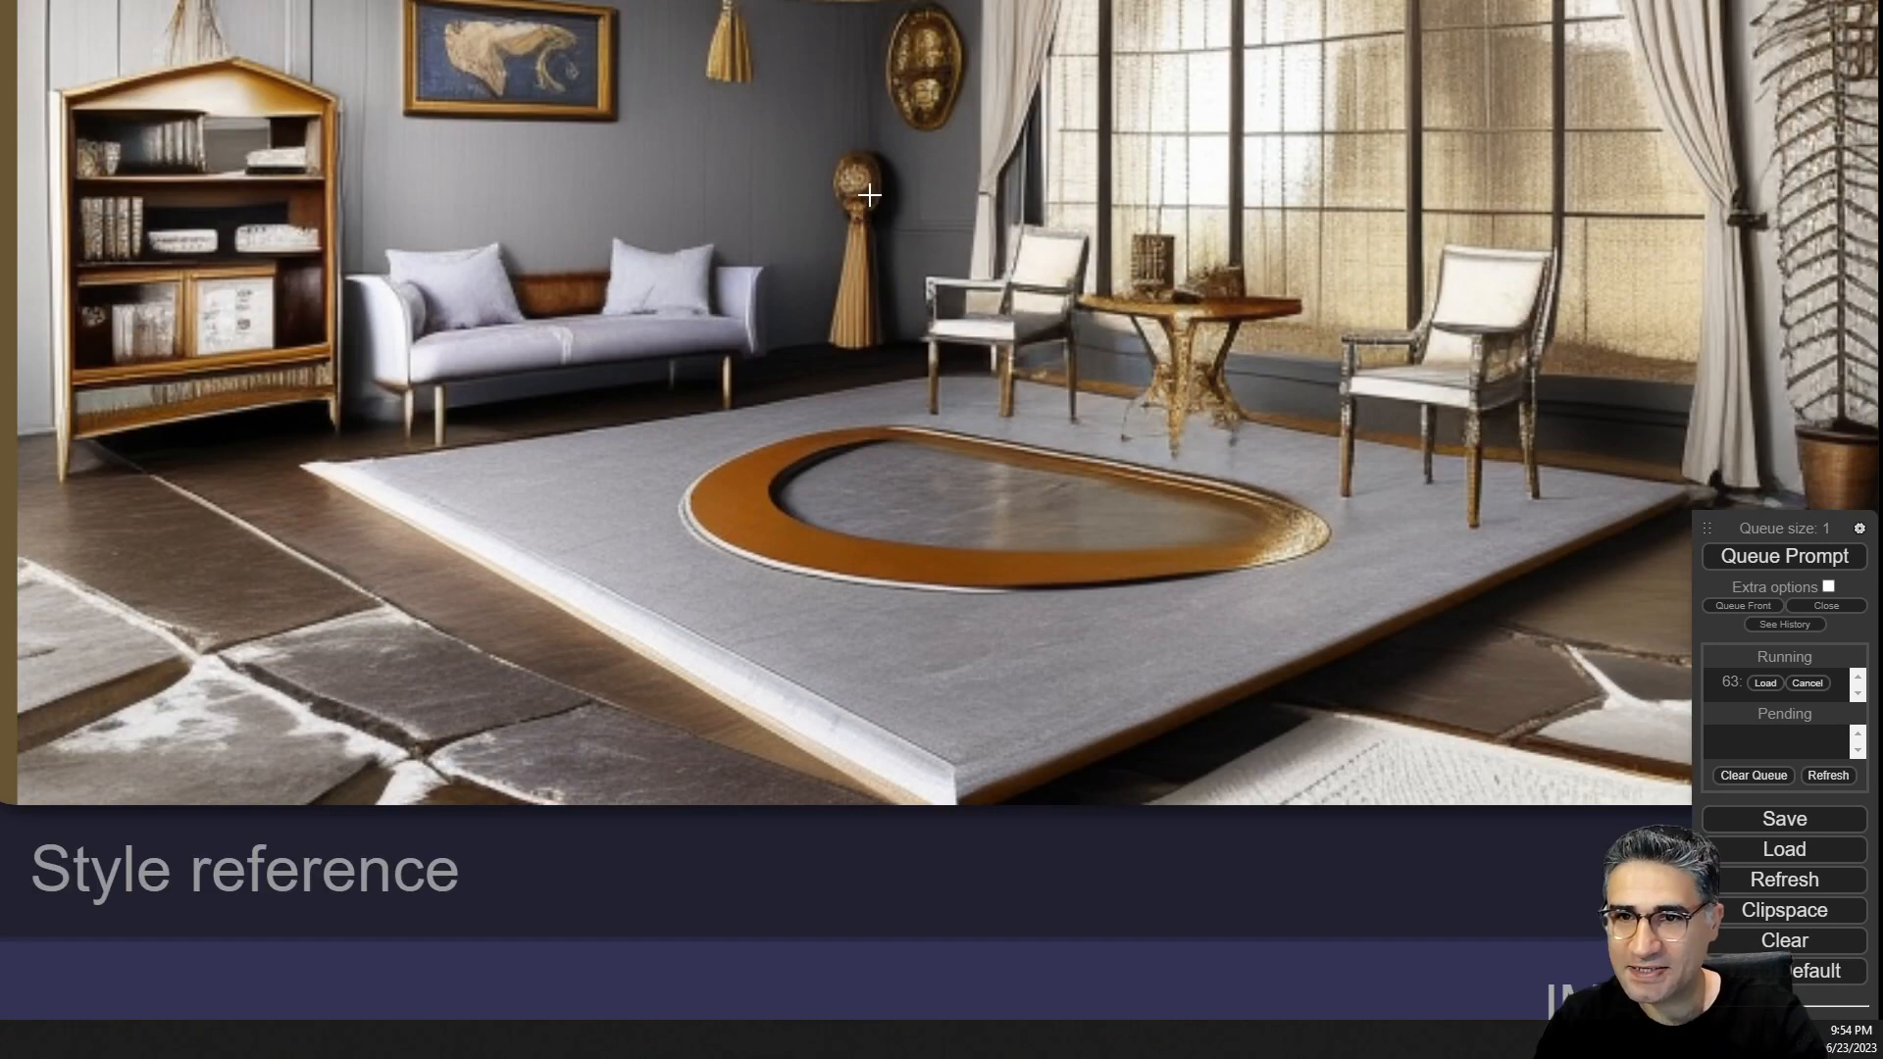
scroll(863, 241, "down", 1)
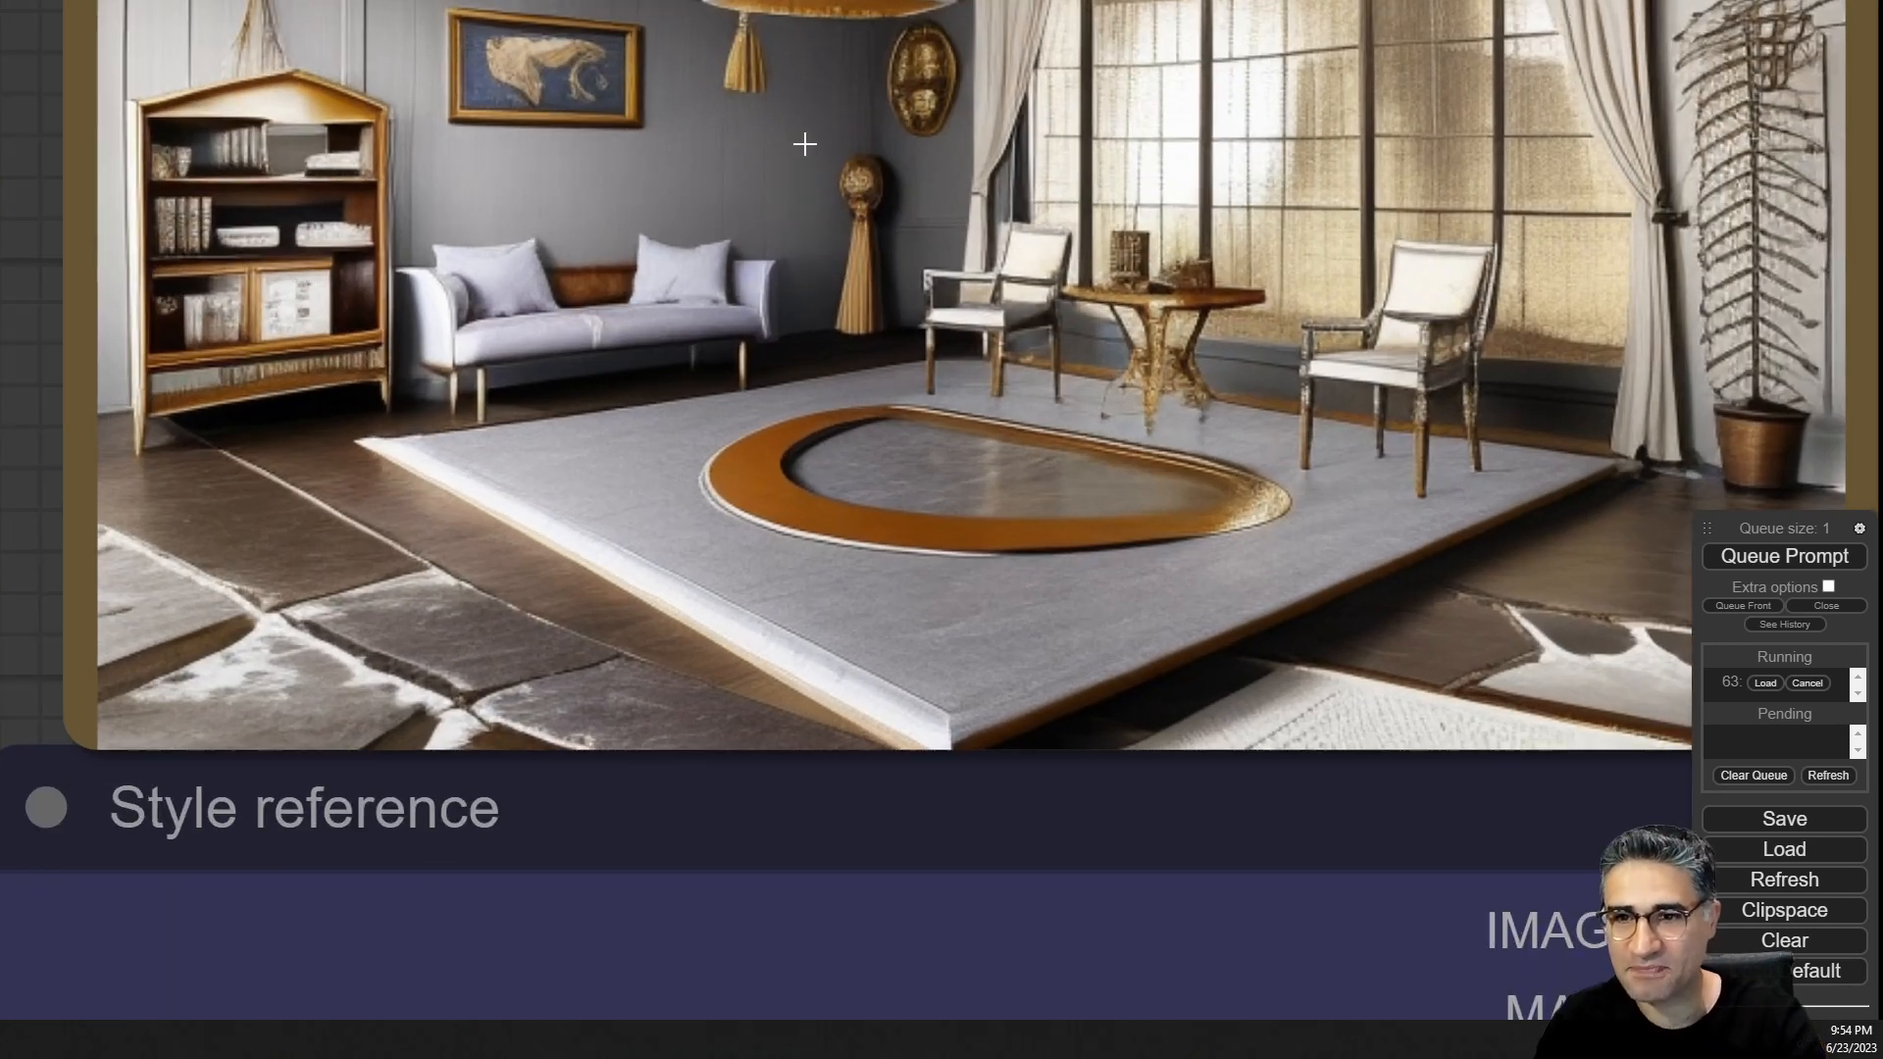
scroll(750, 196, "down", 3)
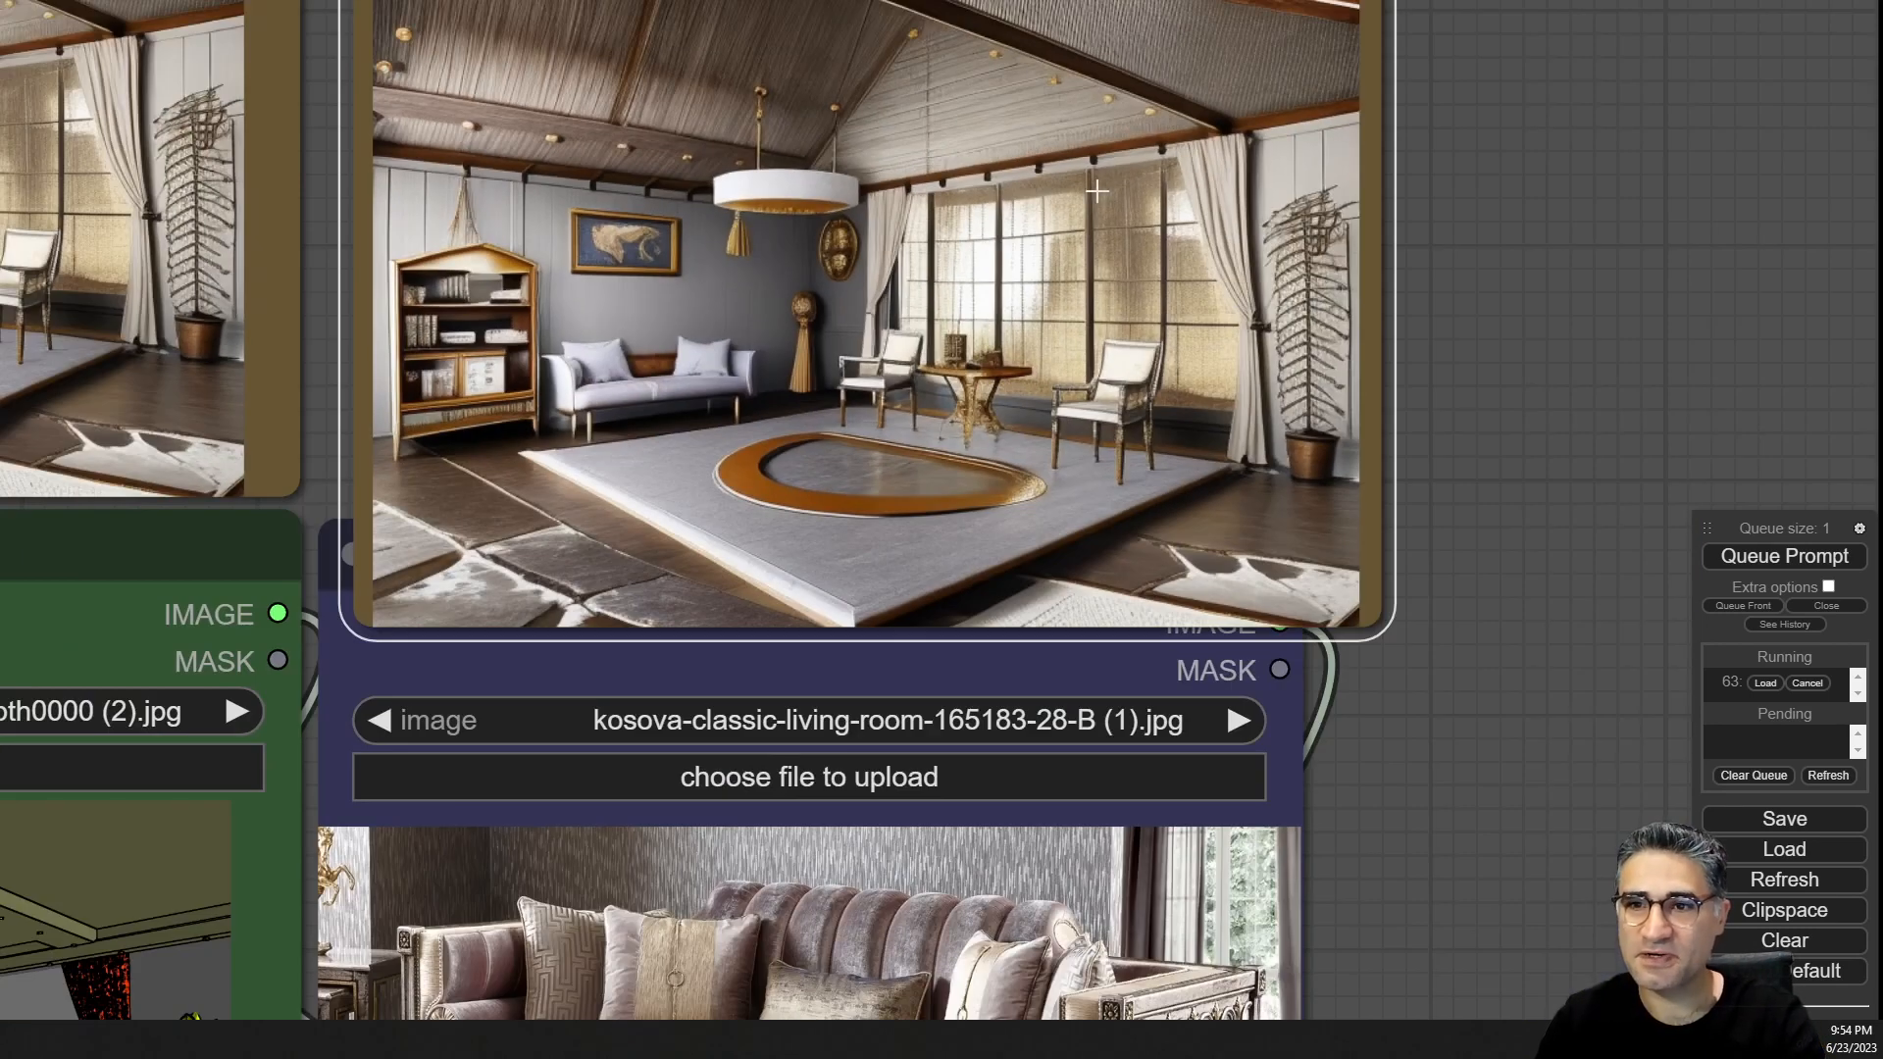
Inspect the second sampler's new render in detail and compare it with the first render.
left_click_drag(1634, 144, 372, 532)
scroll(1183, 231, "down", 5)
left_click_drag(500, 588, 1406, 334)
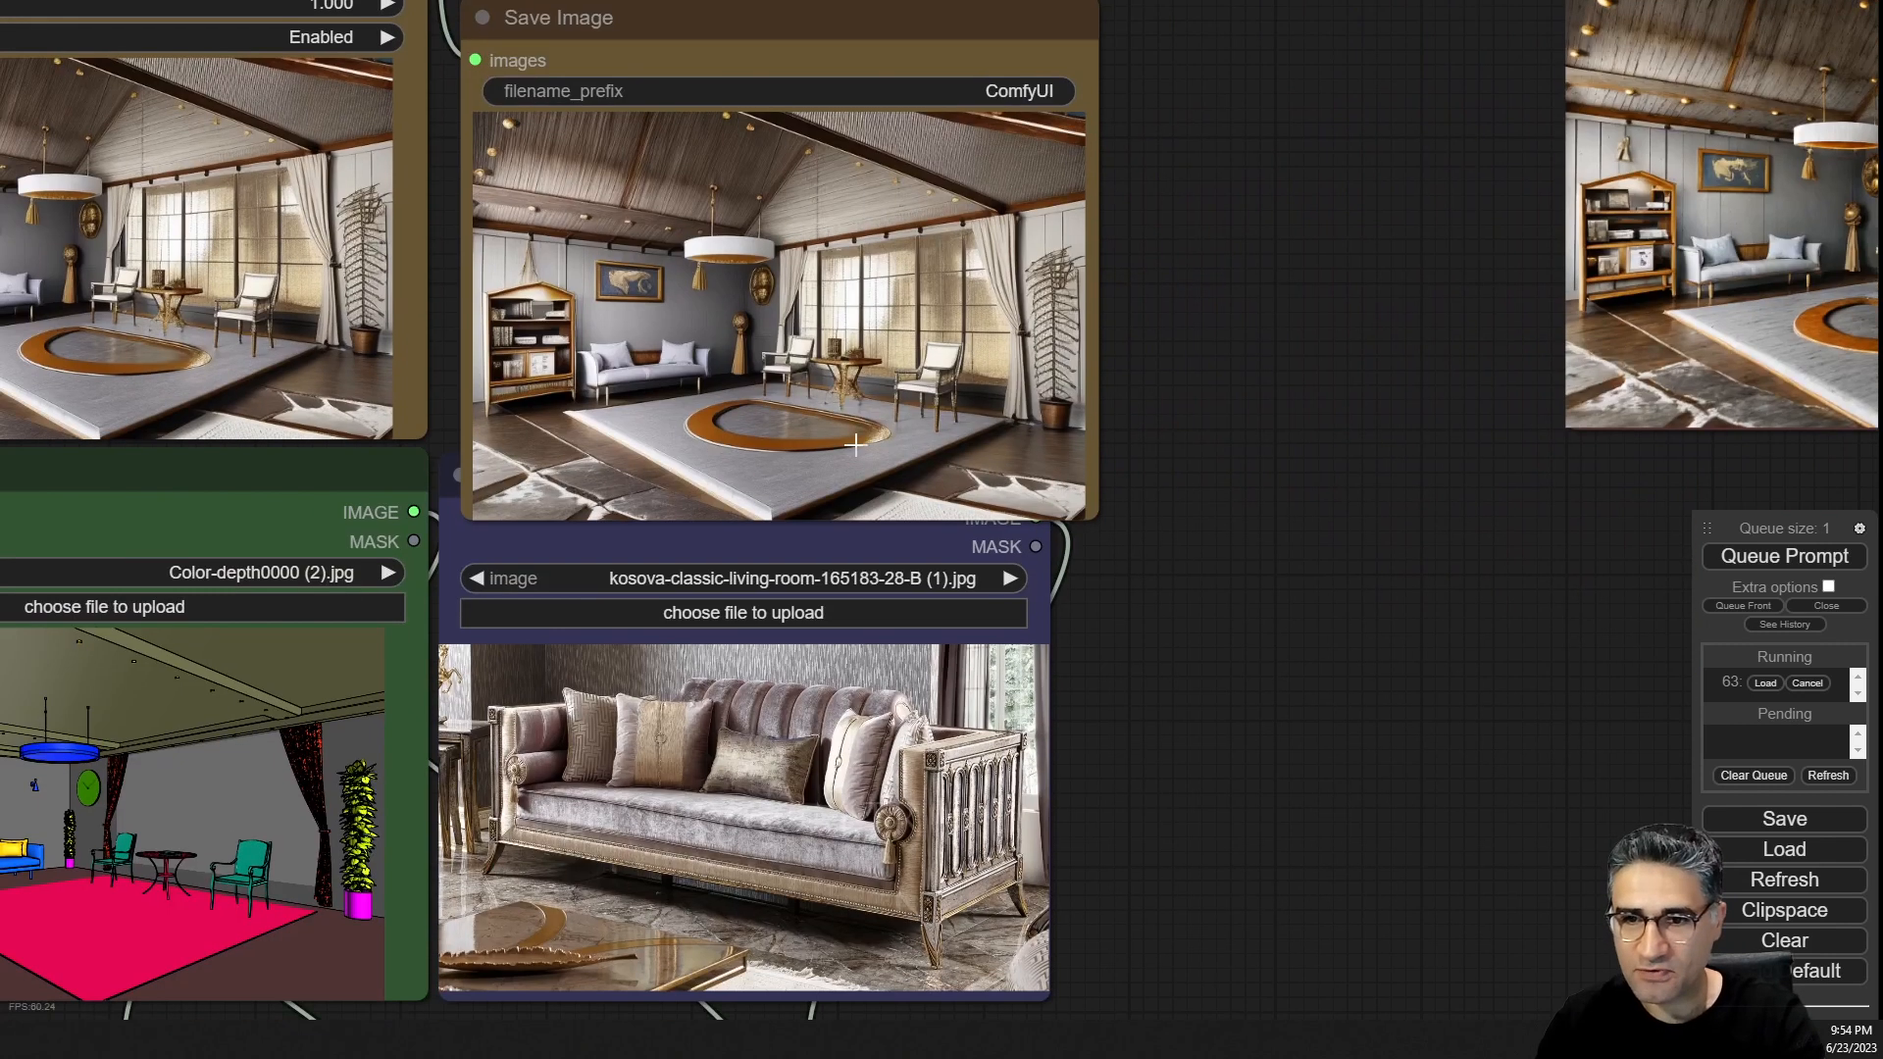
left_click_drag(855, 444, 837, 415)
scroll(863, 530, "up", 7)
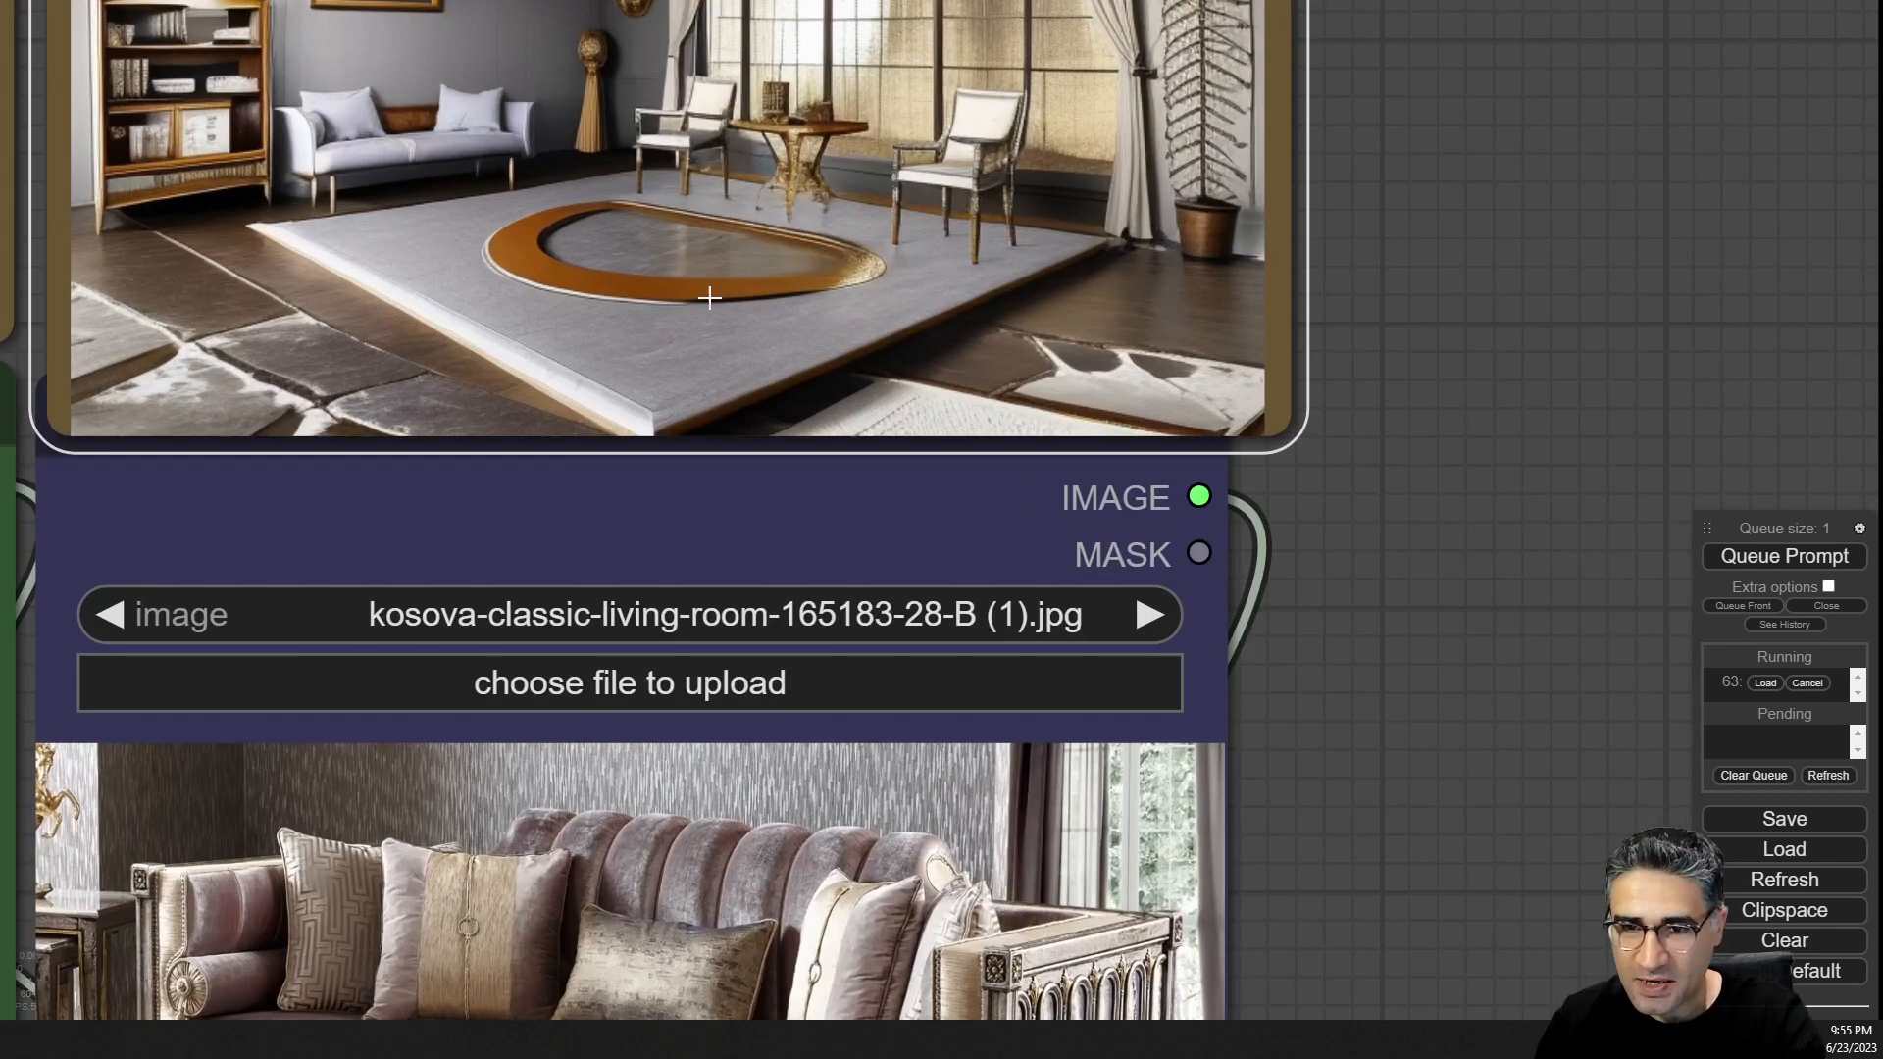
scroll(710, 296, "up", 4)
scroll(697, 294, "down", 1)
left_click_drag(1528, 705, 1252, 542)
scroll(1532, 319, "down", 5)
scroll(1303, 347, "down", 4)
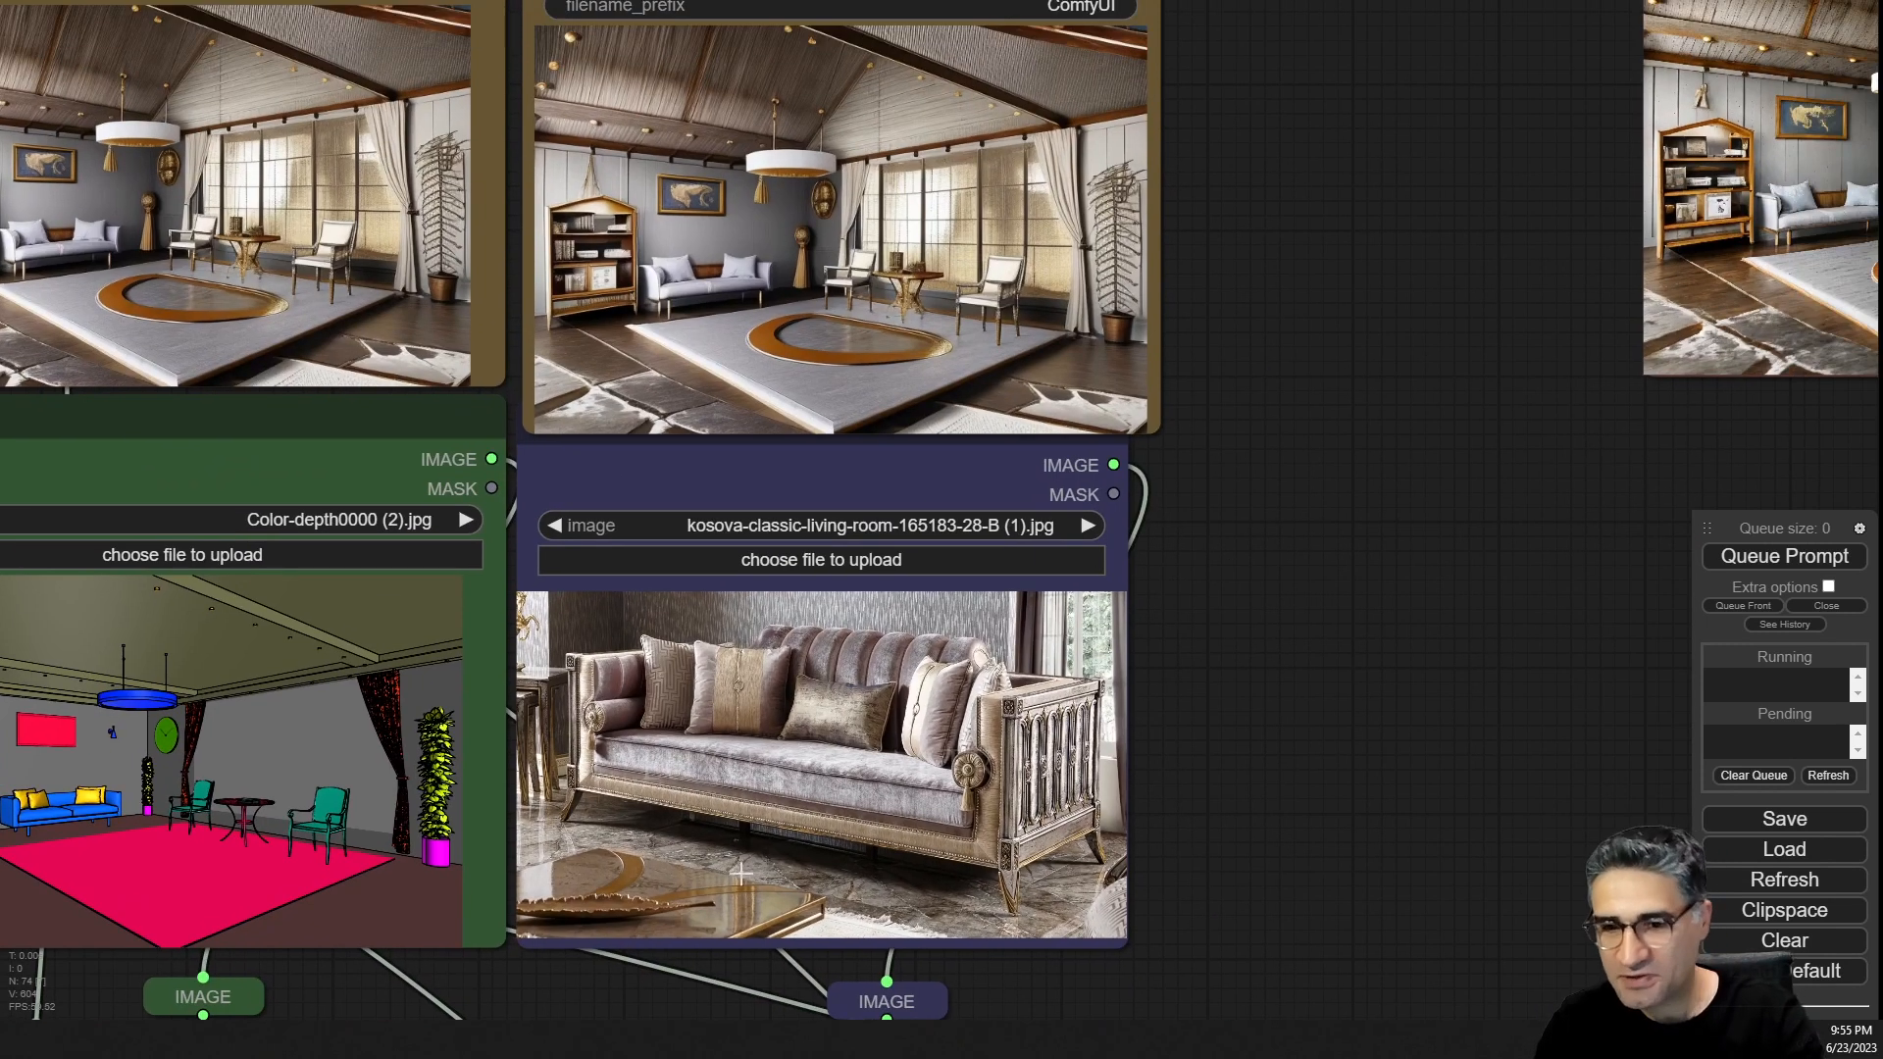
scroll(690, 966, "up", 9)
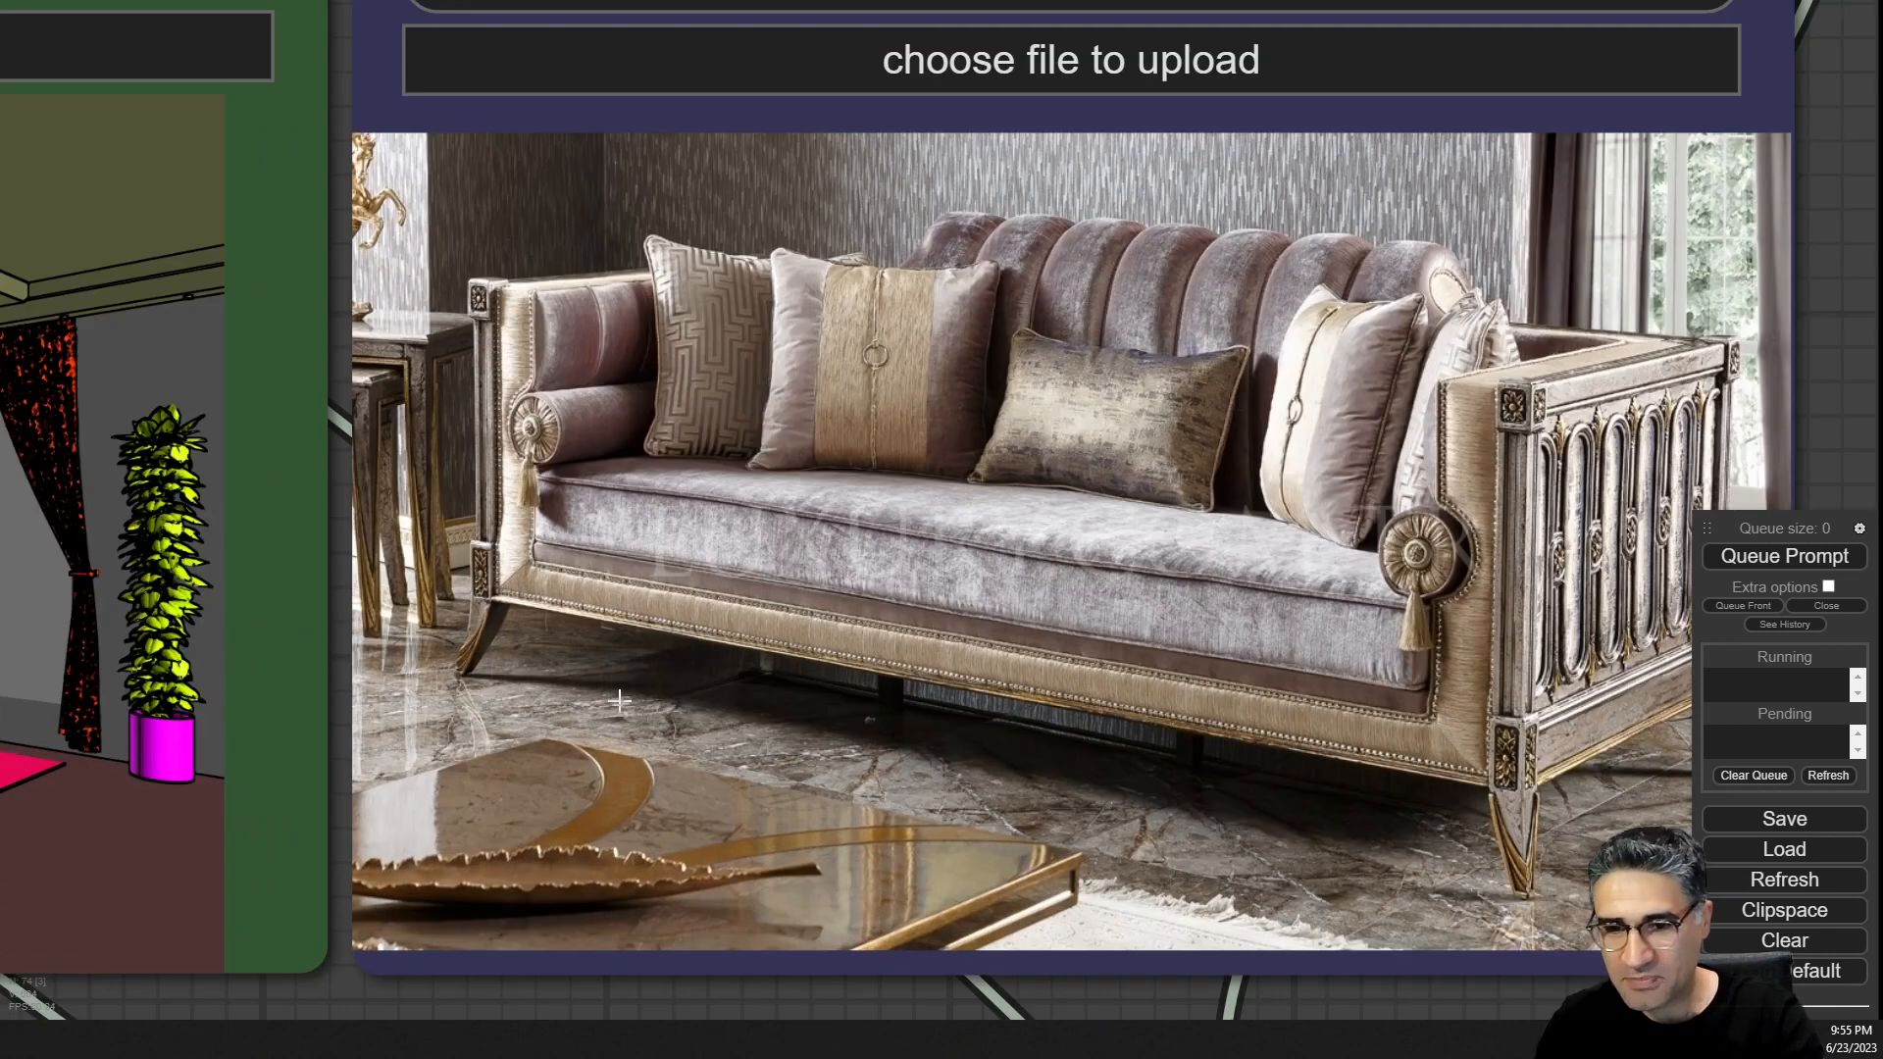
scroll(752, 762, "down", 4)
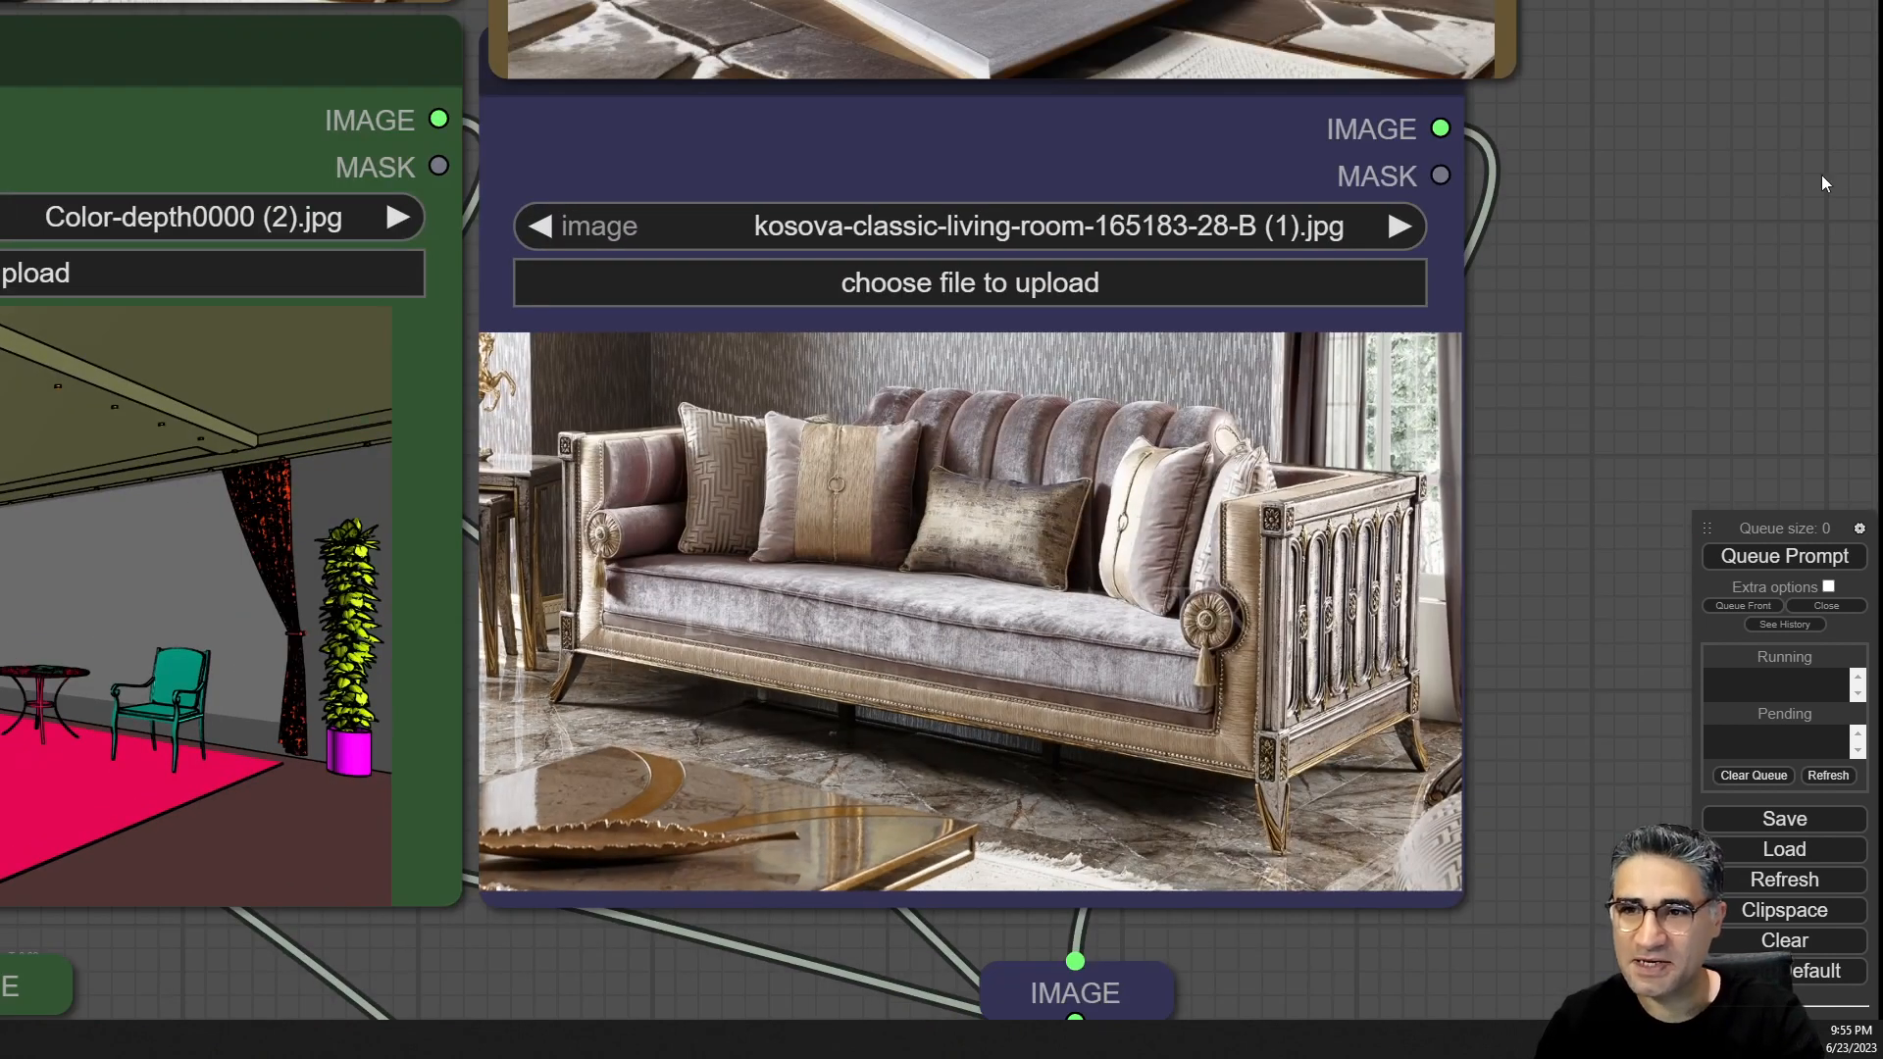
left_click_drag(1825, 183, 1462, 750)
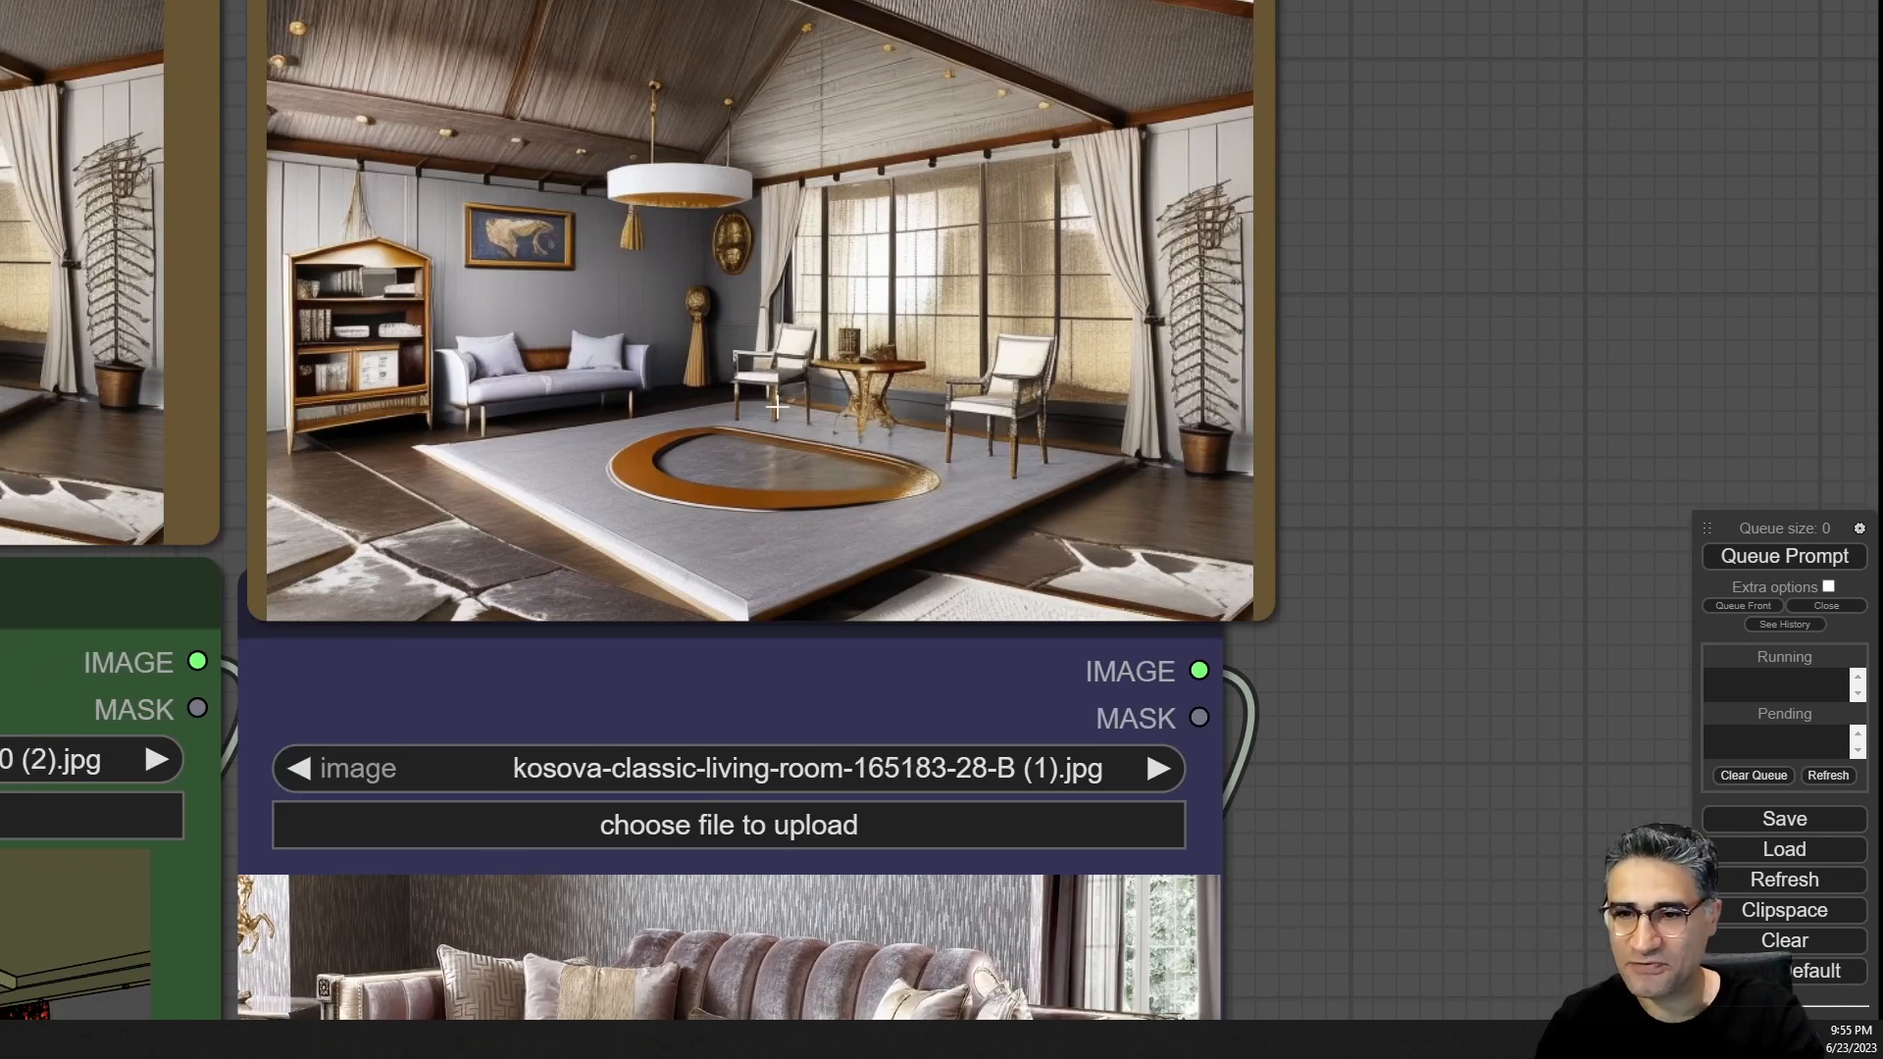
scroll(938, 453, "down", 8)
left_click_drag(1353, 556, 451, 674)
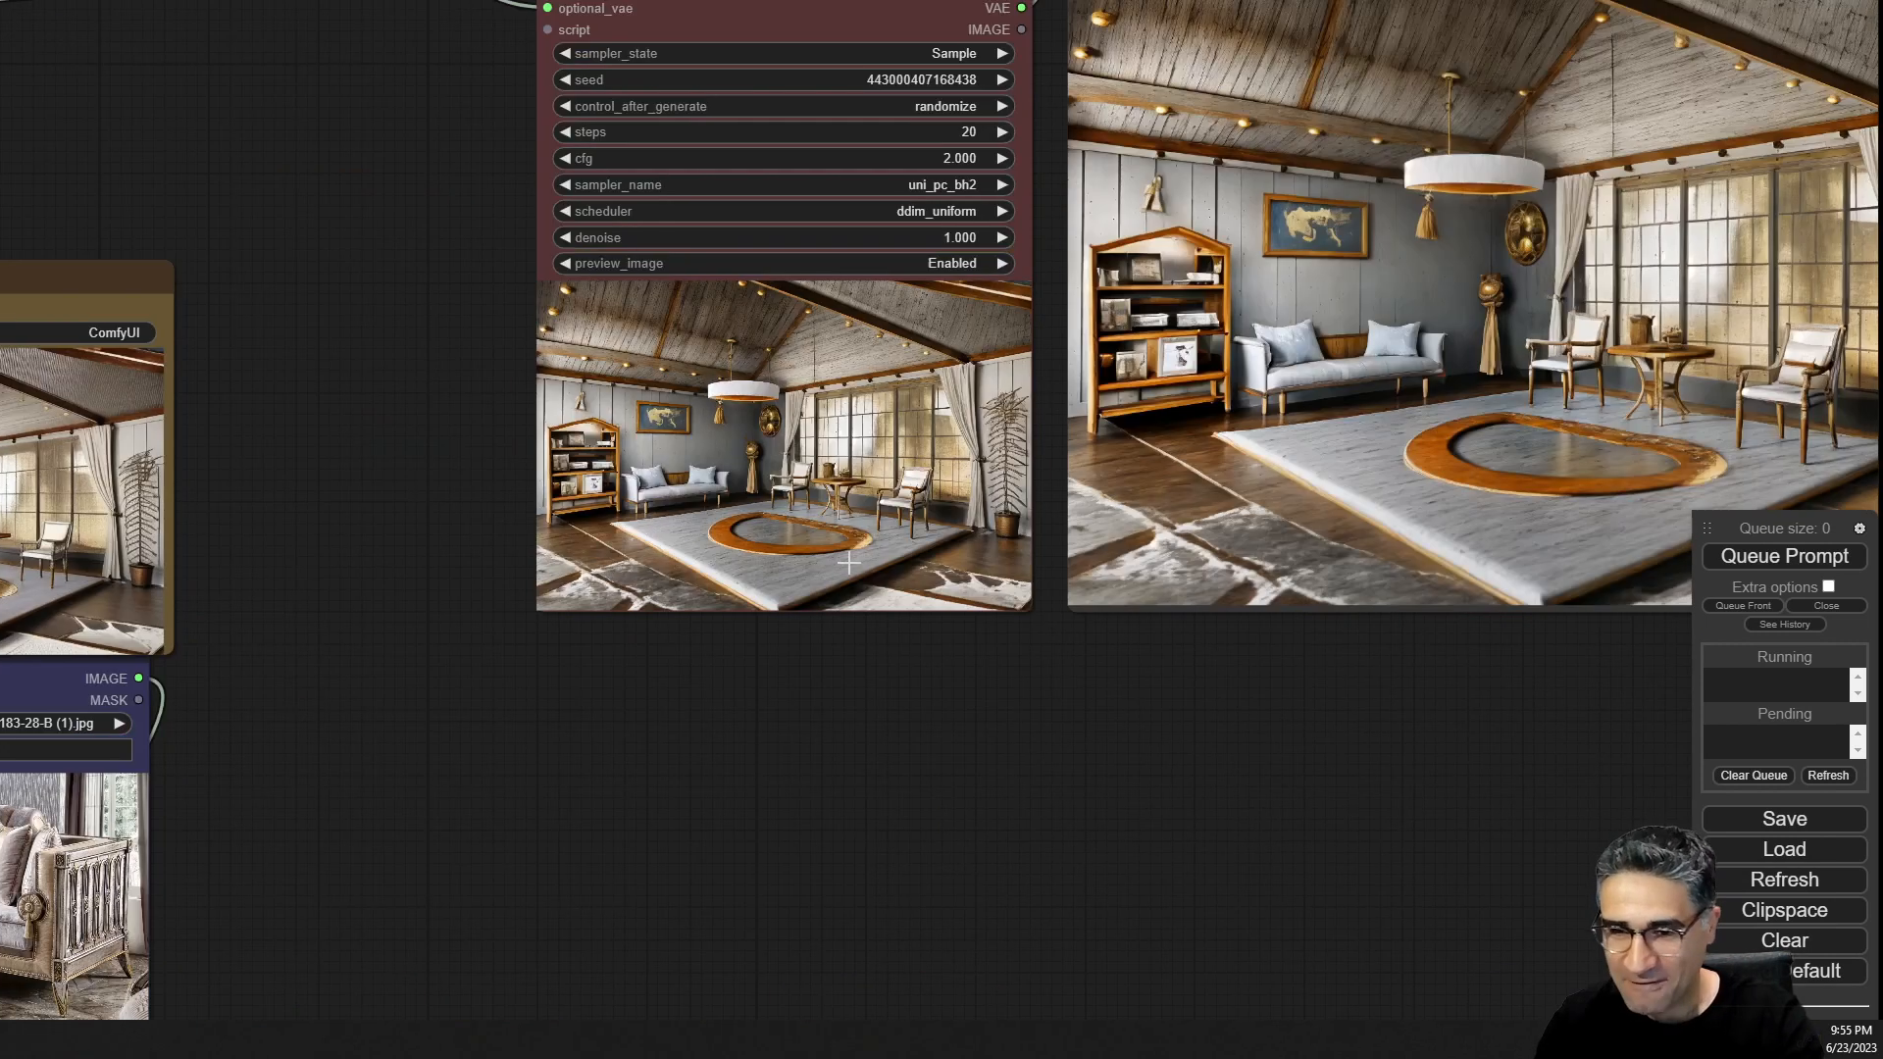
scroll(814, 500, "up", 11)
scroll(790, 419, "up", 3)
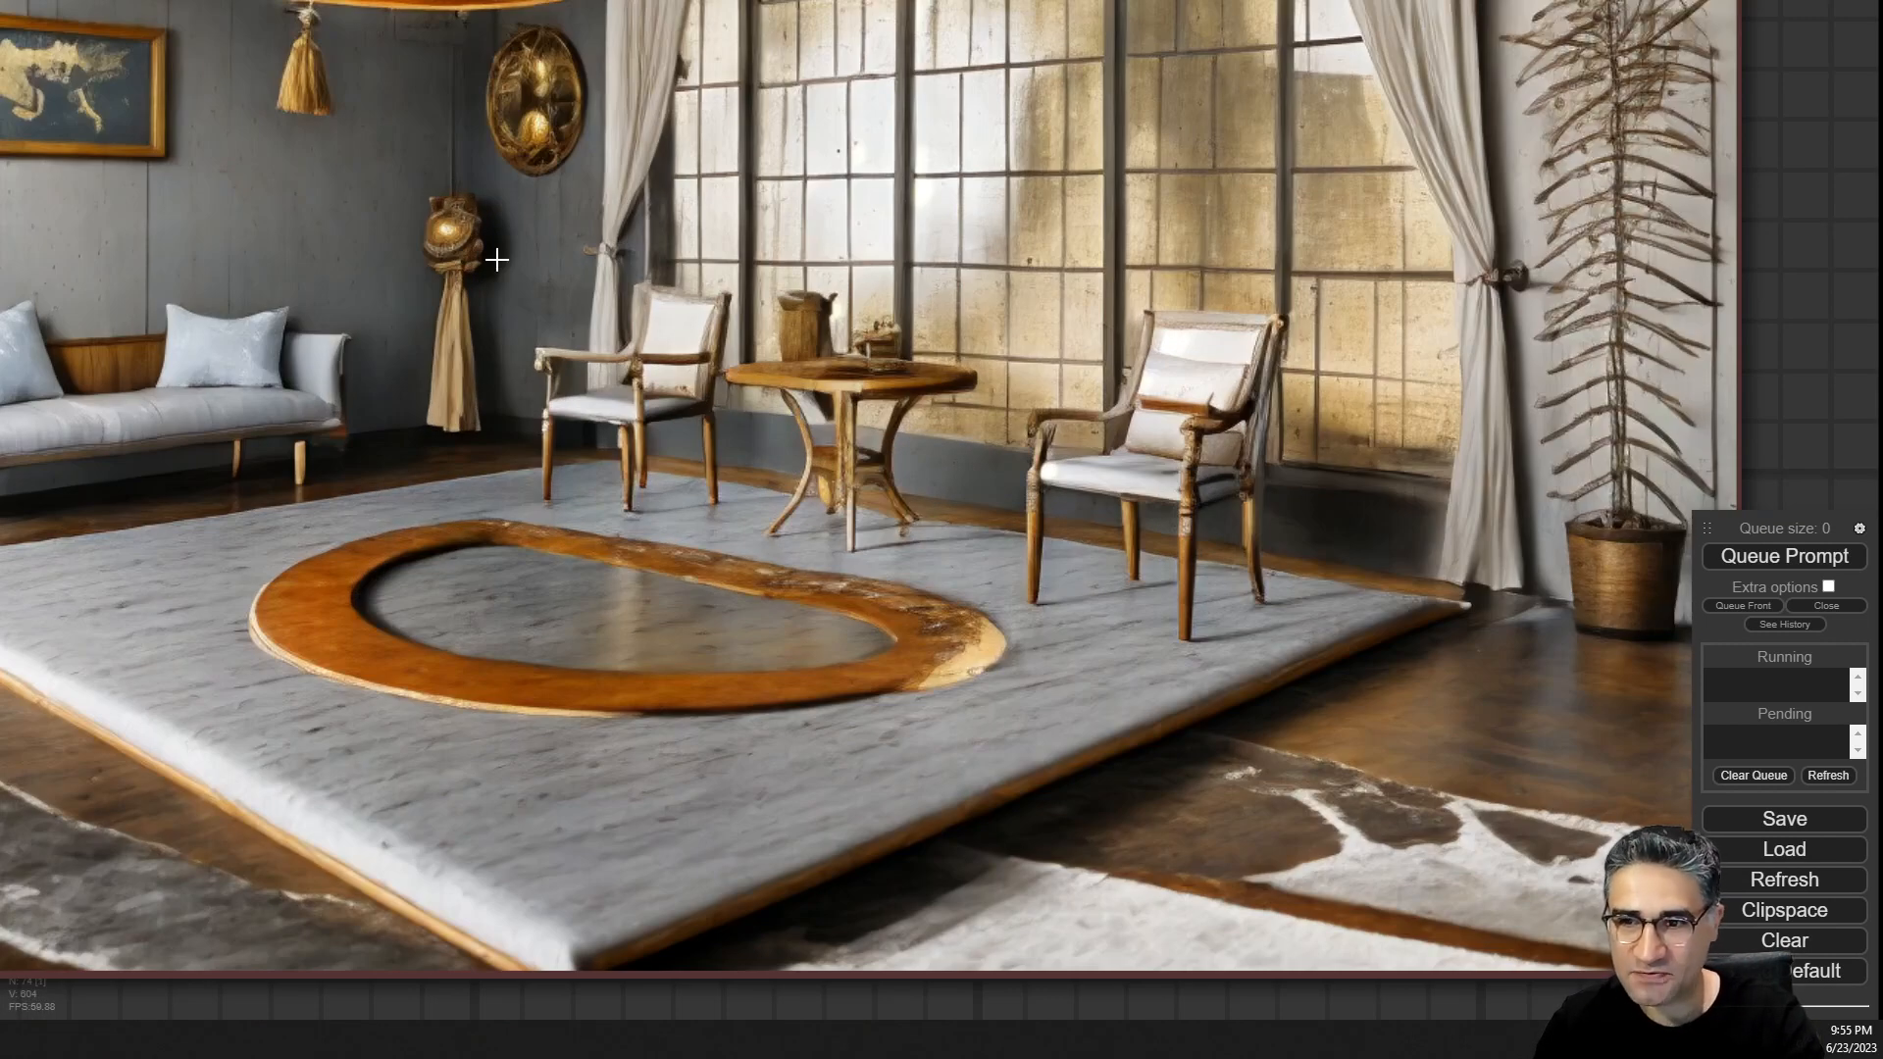
scroll(496, 259, "down", 3)
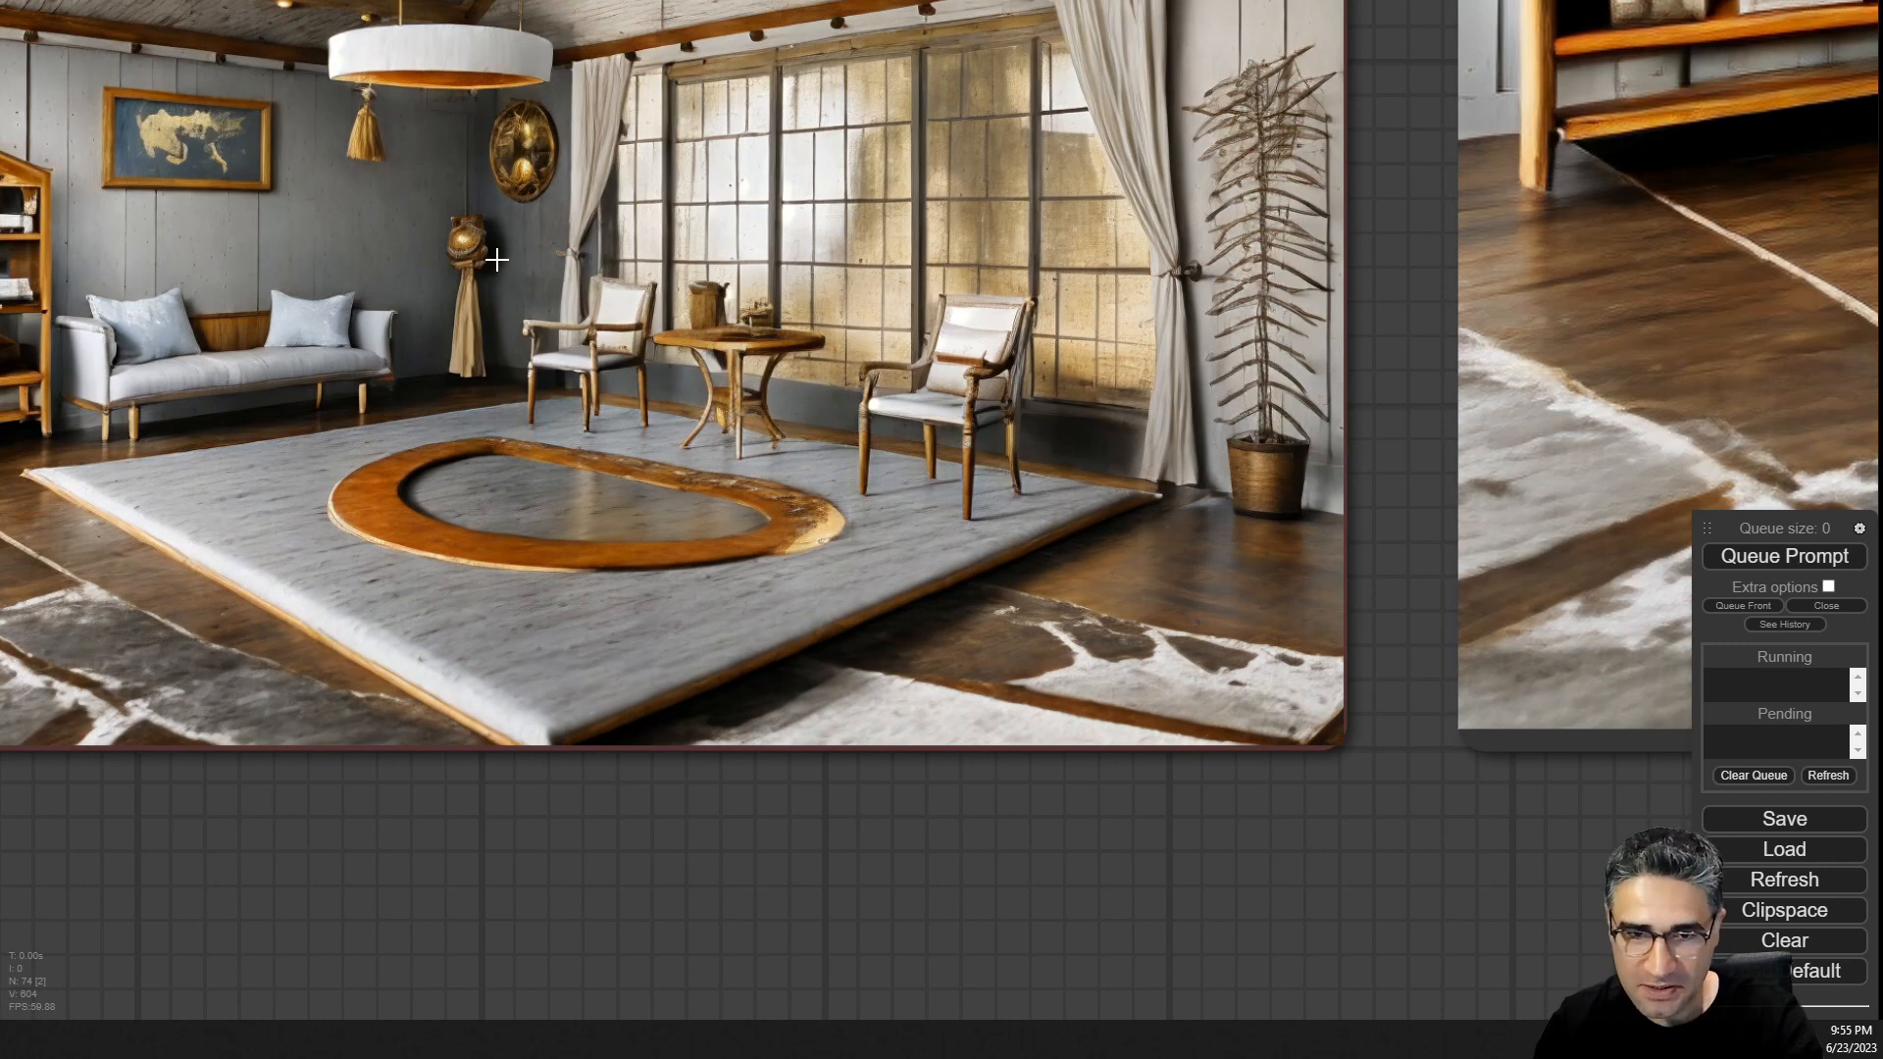
left_click_drag(1569, 896, 343, 1049)
scroll(1116, 561, "down", 12)
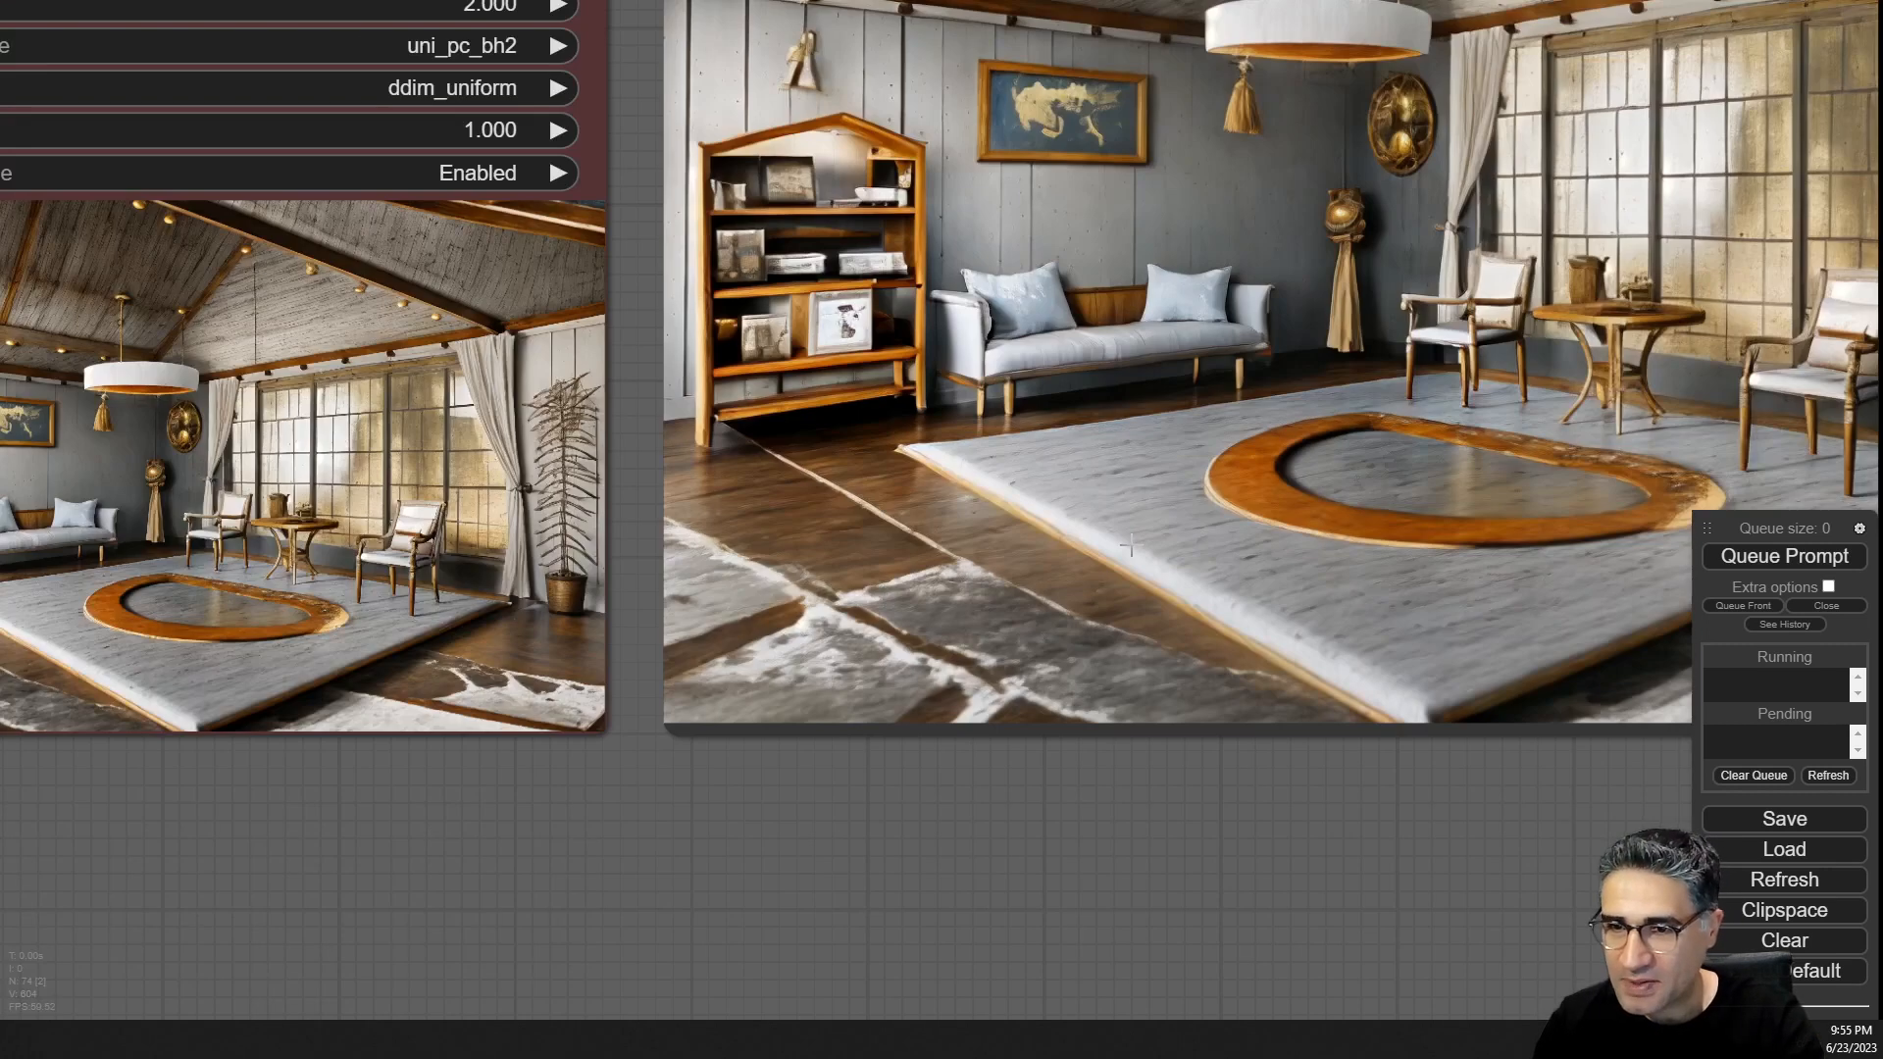
left_click_drag(83, 918, 687, 685)
scroll(691, 679, "down", 5)
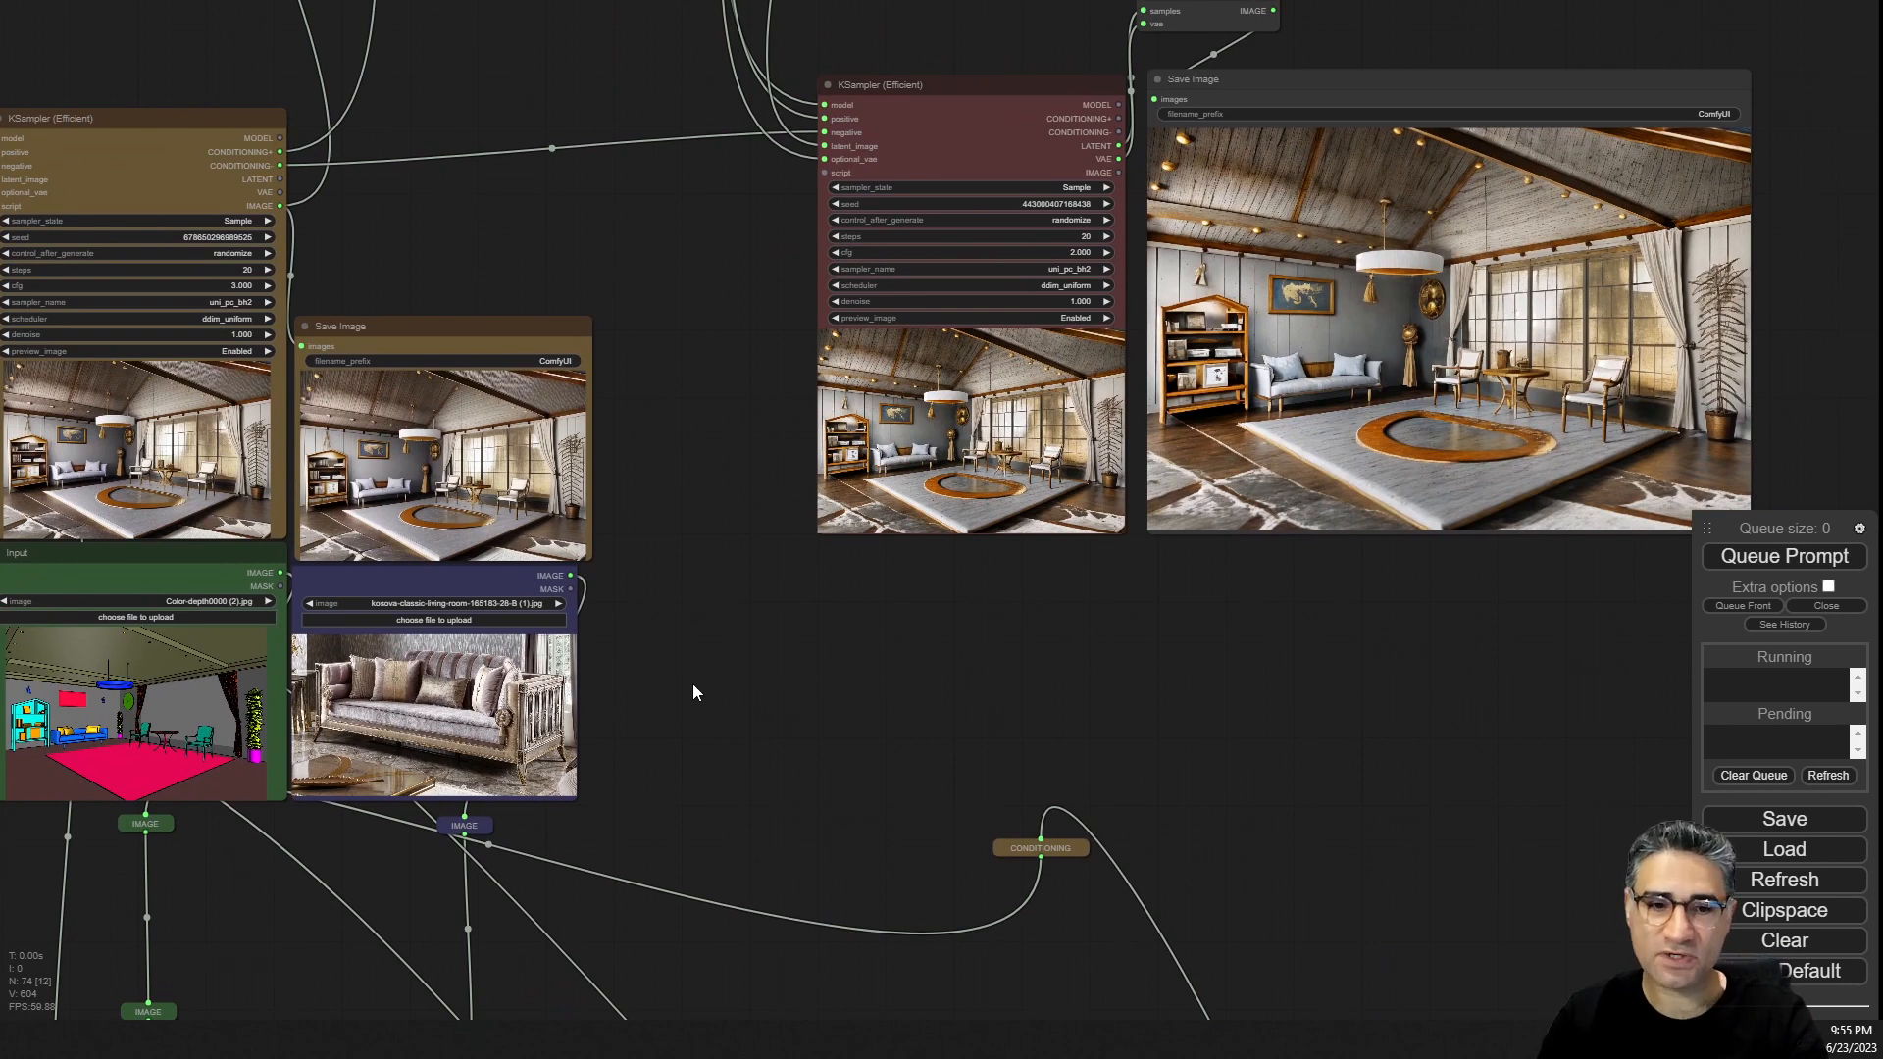
Switch the style reference image to ikeasoderhamnsofasectionals_01.jpg and queue the prompt.
left_click_drag(693, 685, 761, 647)
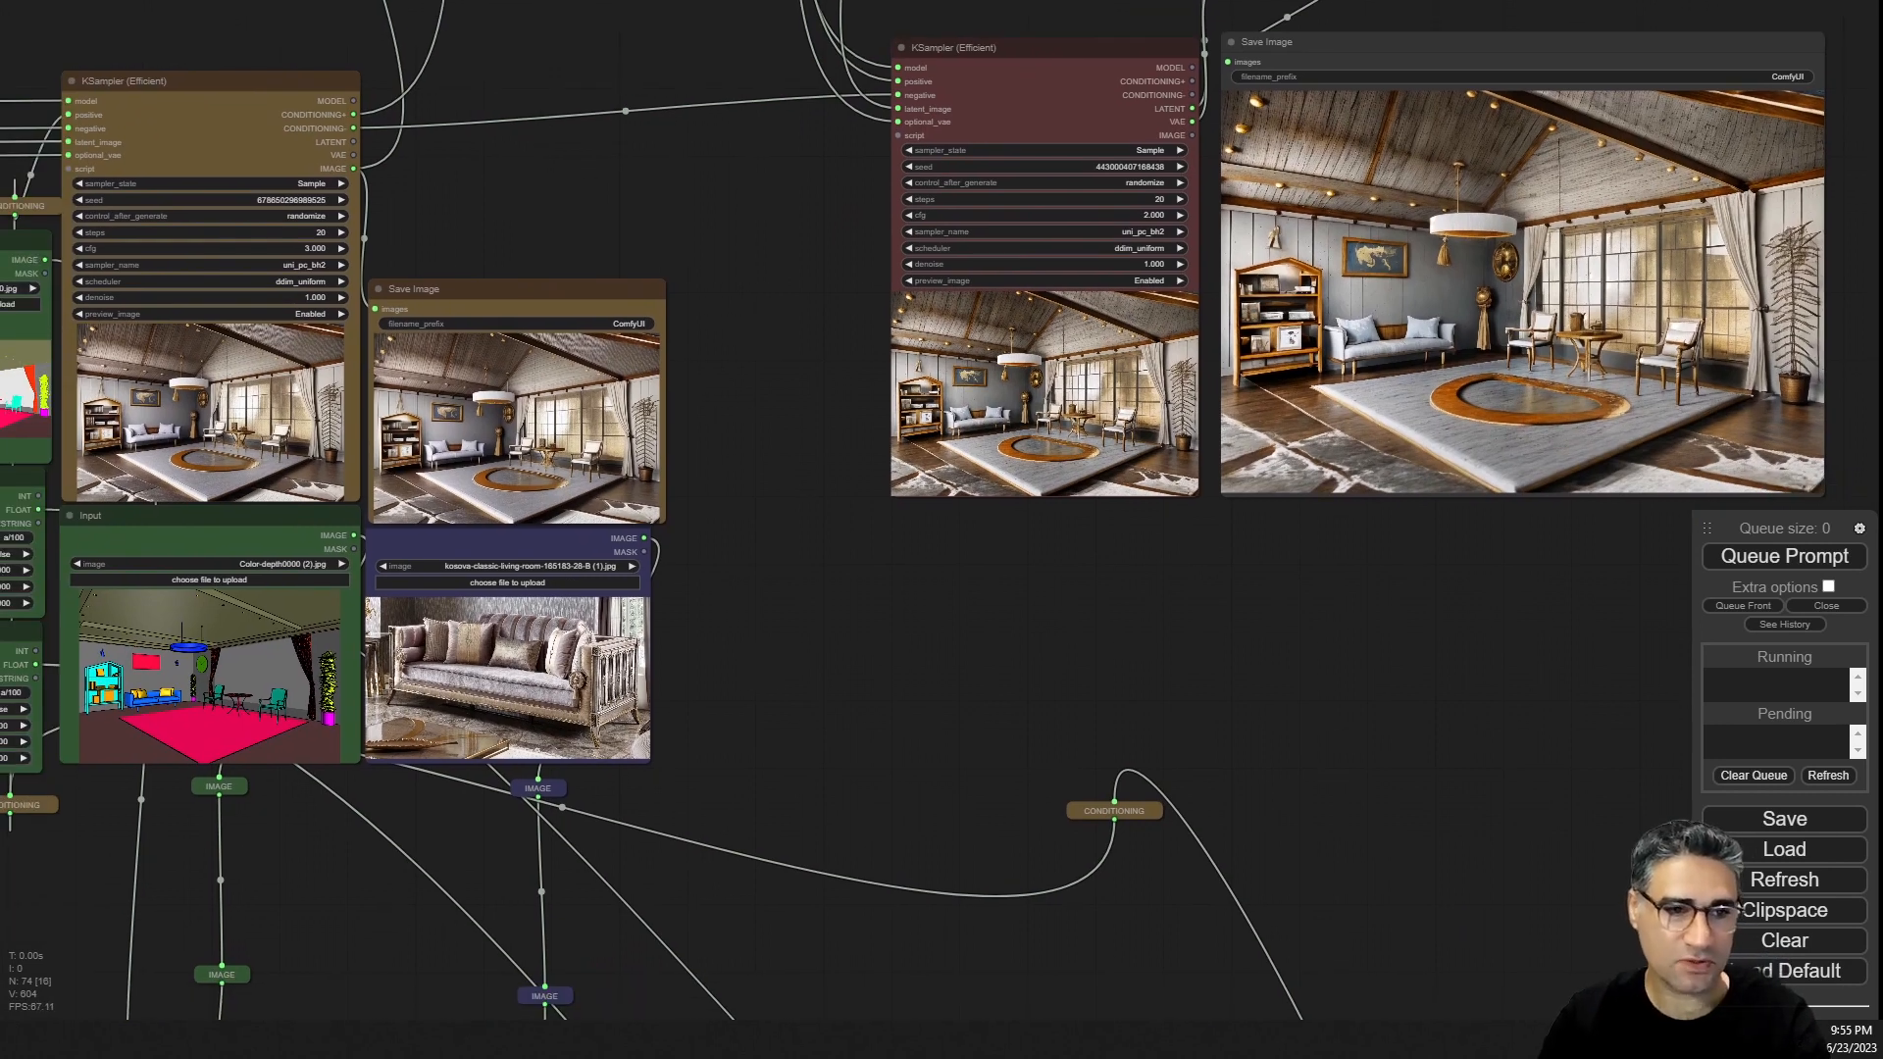
left_click_drag(673, 721, 625, 714)
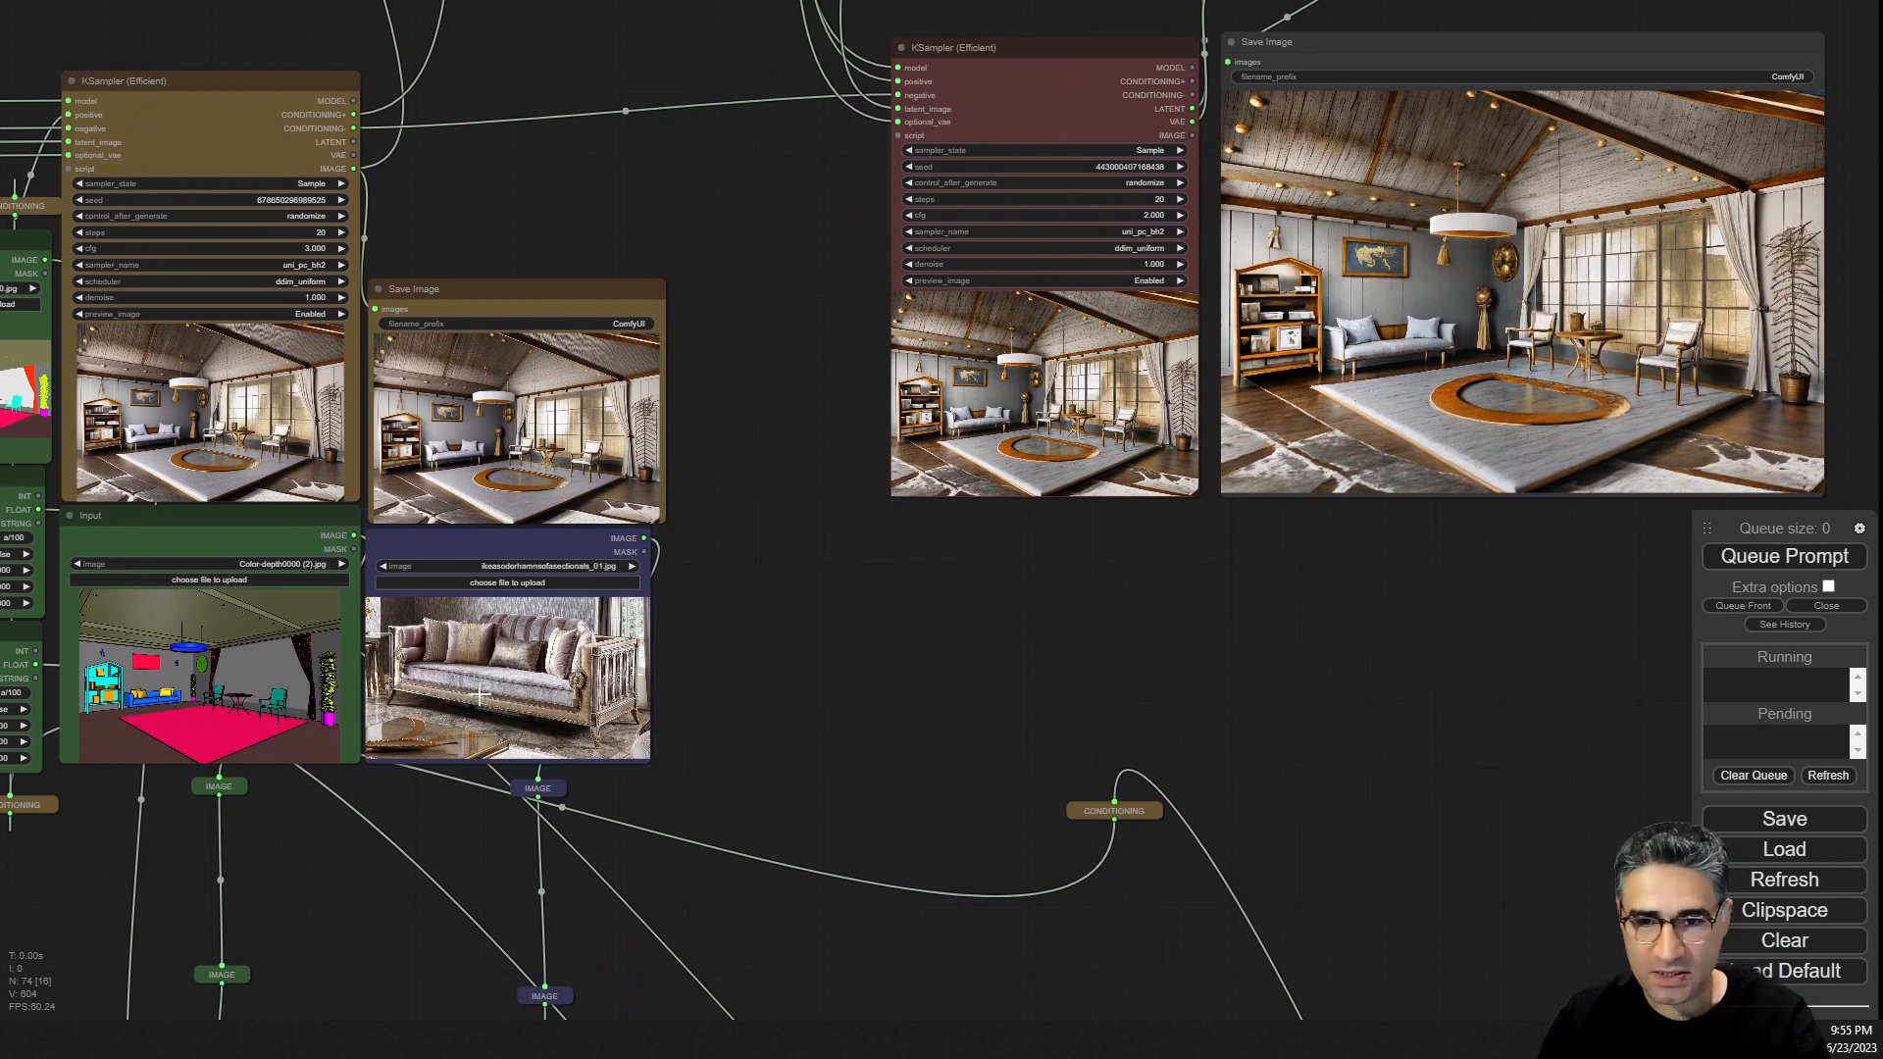
scroll(475, 697, "up", 12)
key("ctrl+Return")
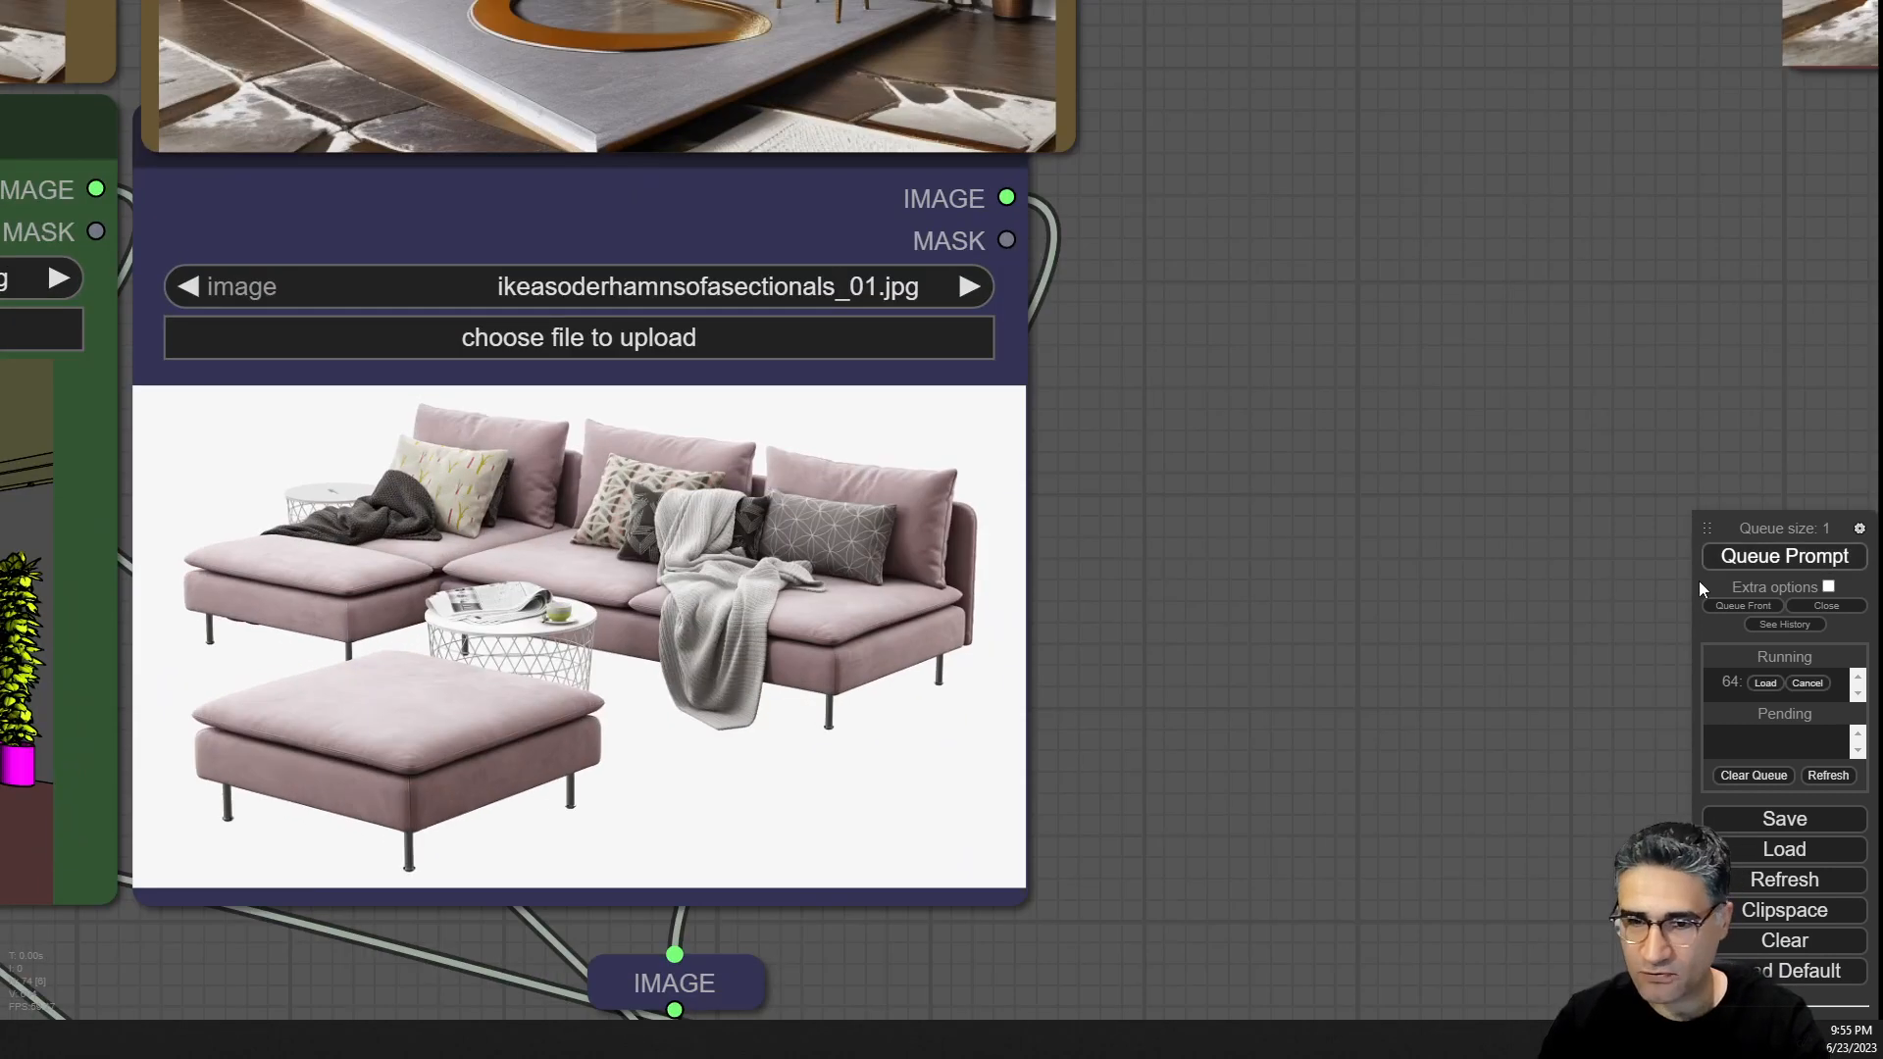
Examine the new sofa style reference image up close.
left_click_drag(638, 614, 908, 410)
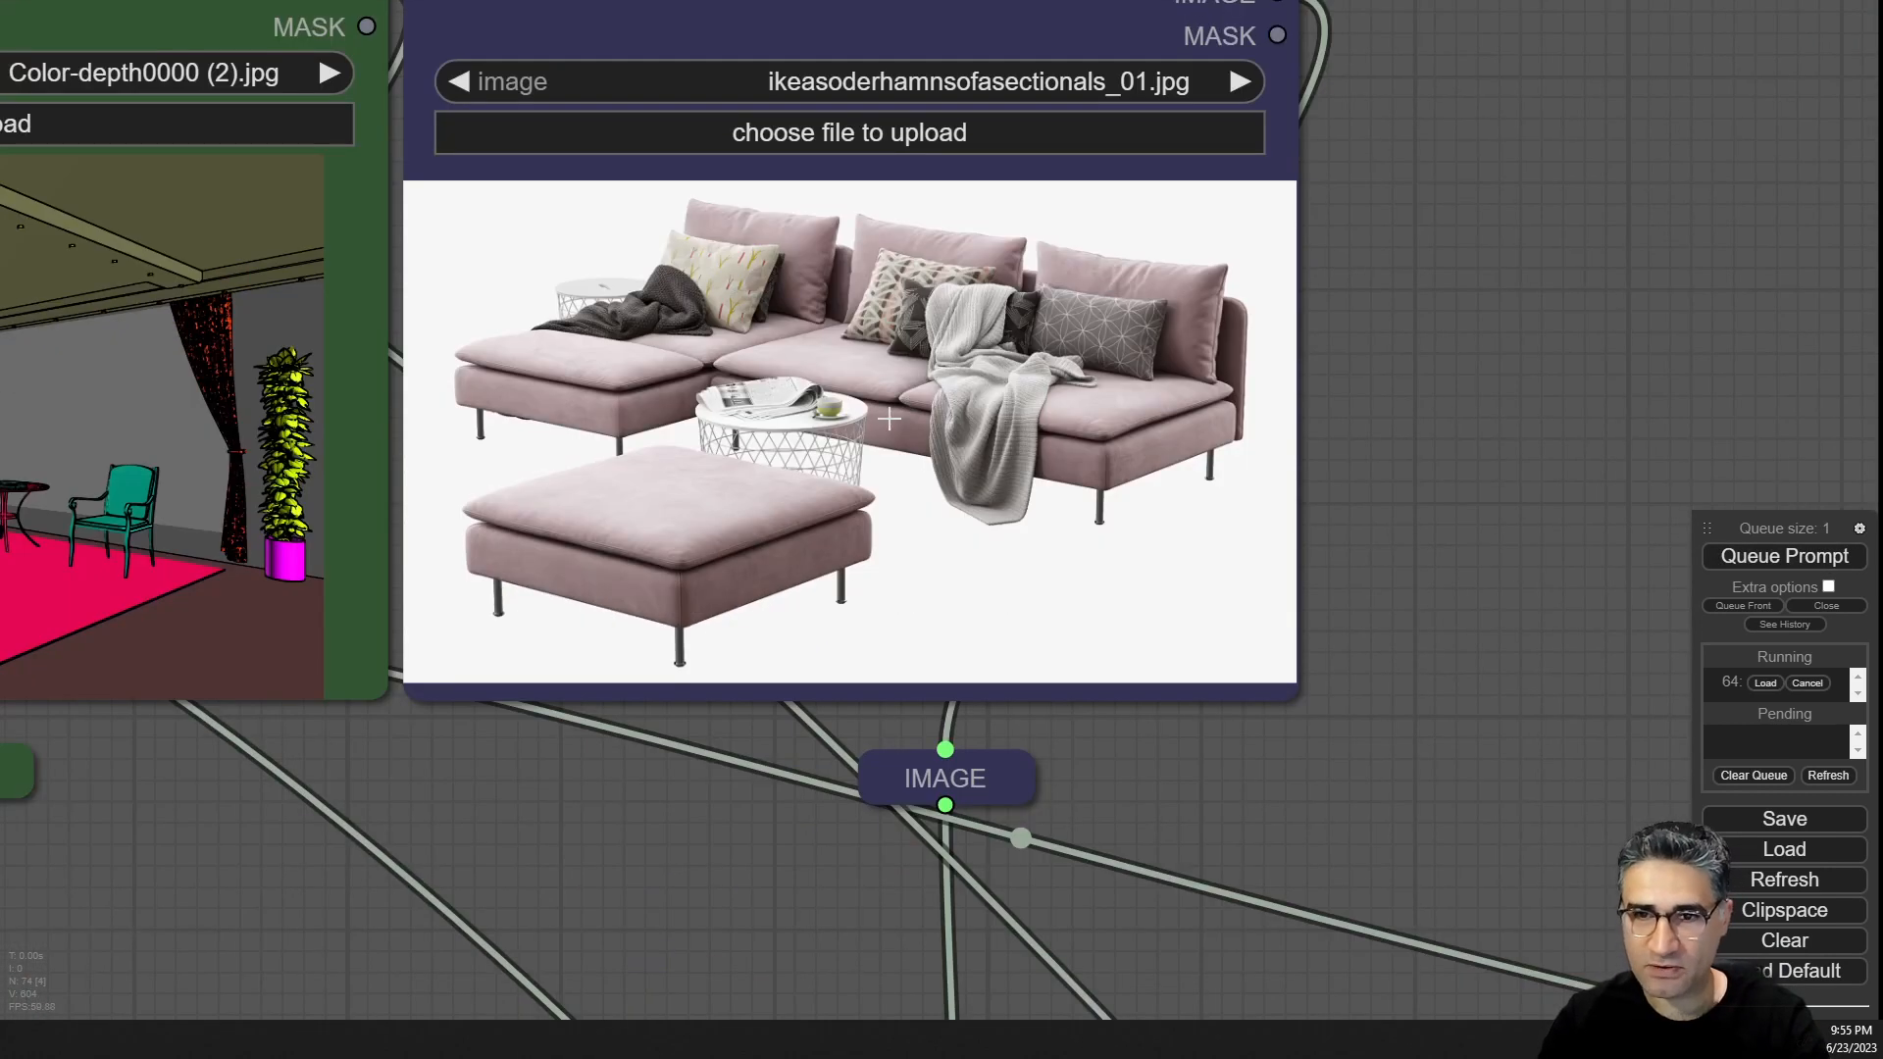
scroll(888, 419, "up", 1)
scroll(630, 592, "up", 5)
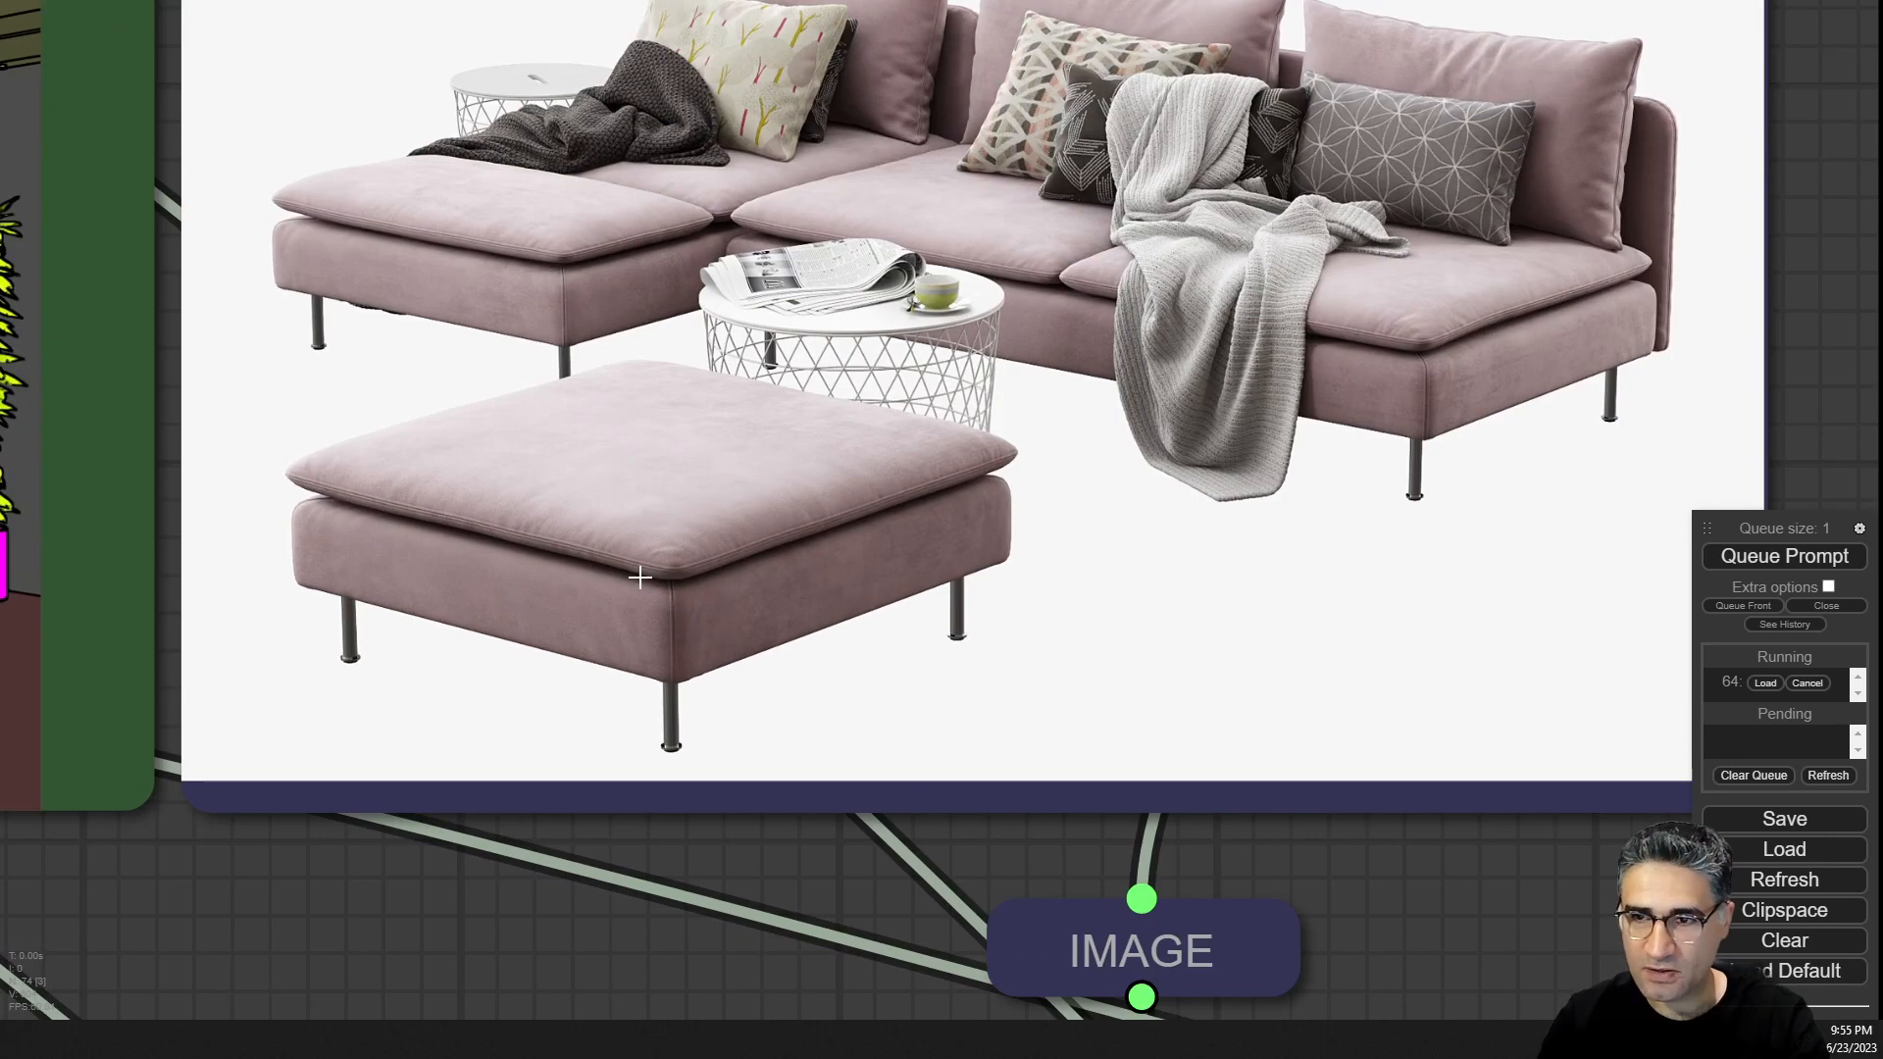
scroll(977, 228, "down", 8)
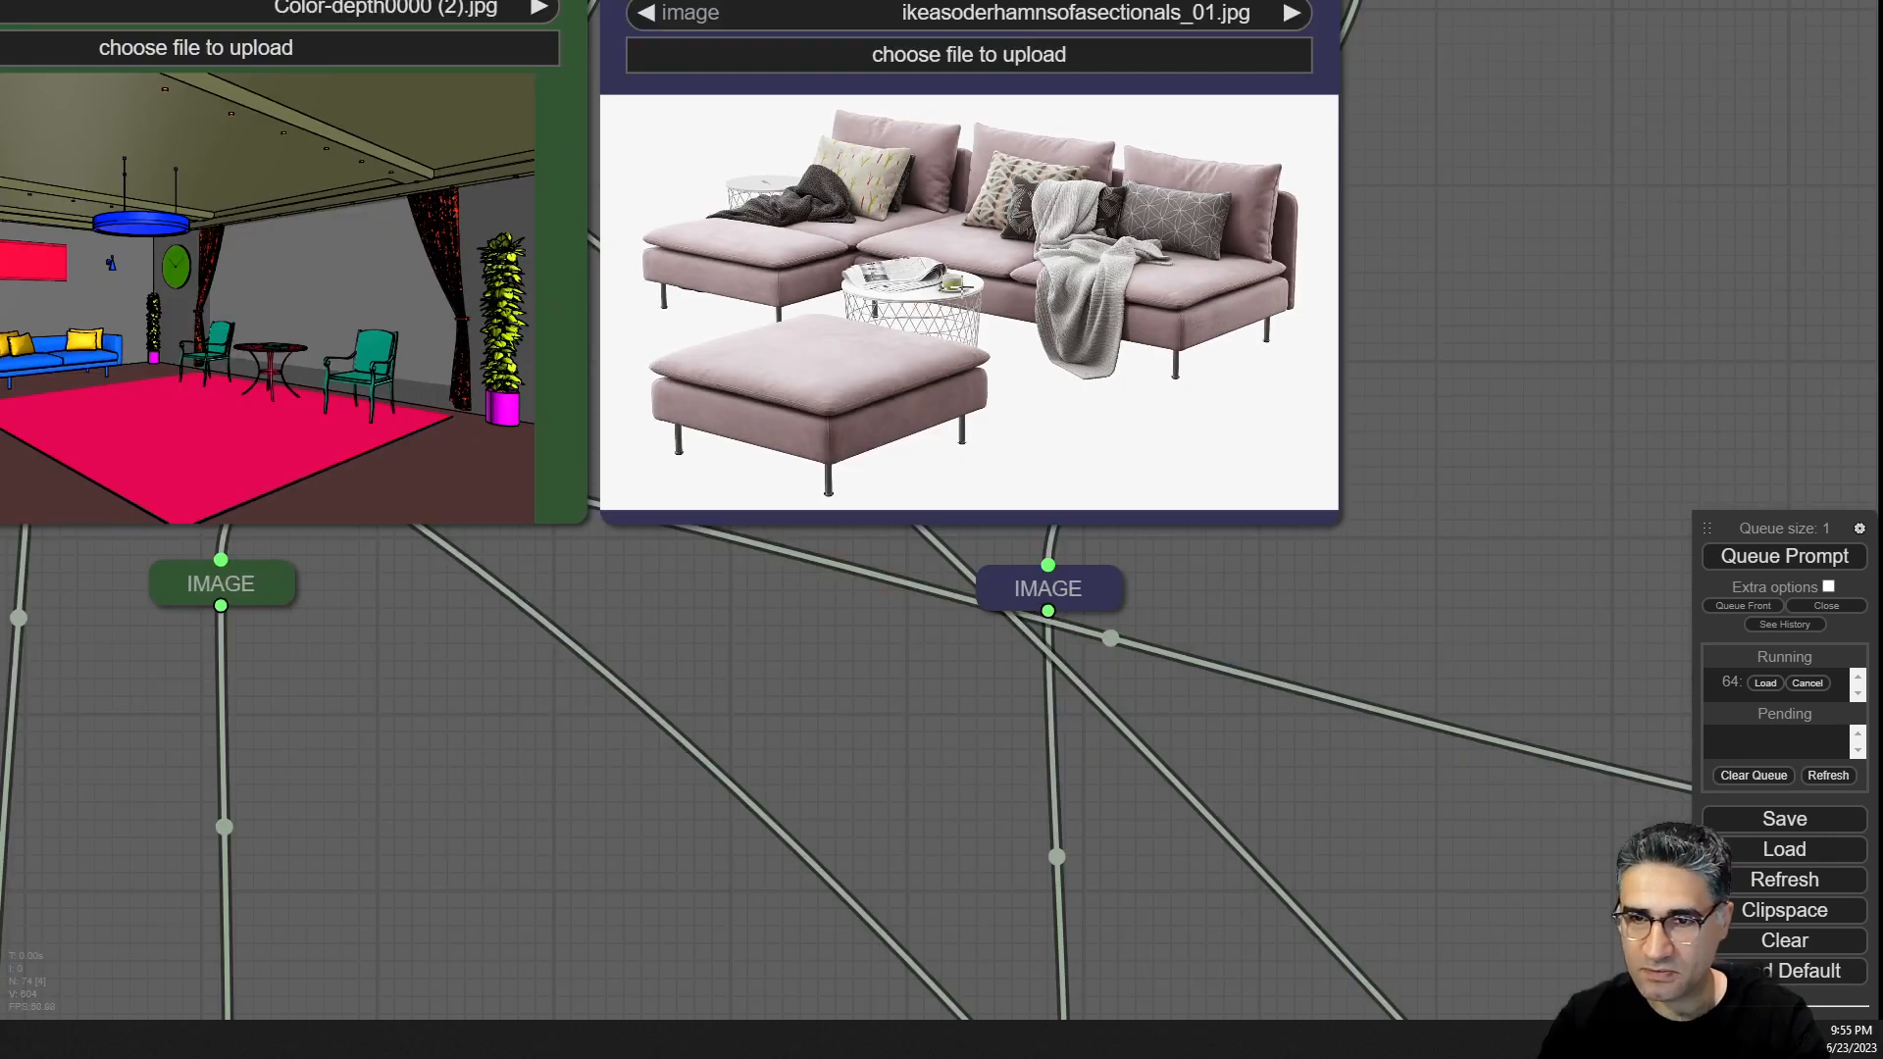
Compare the render produced with the sofa reference against the style reference and input maps.
scroll(1235, 226, "down", 4)
left_click_drag(1443, 174, 1442, 603)
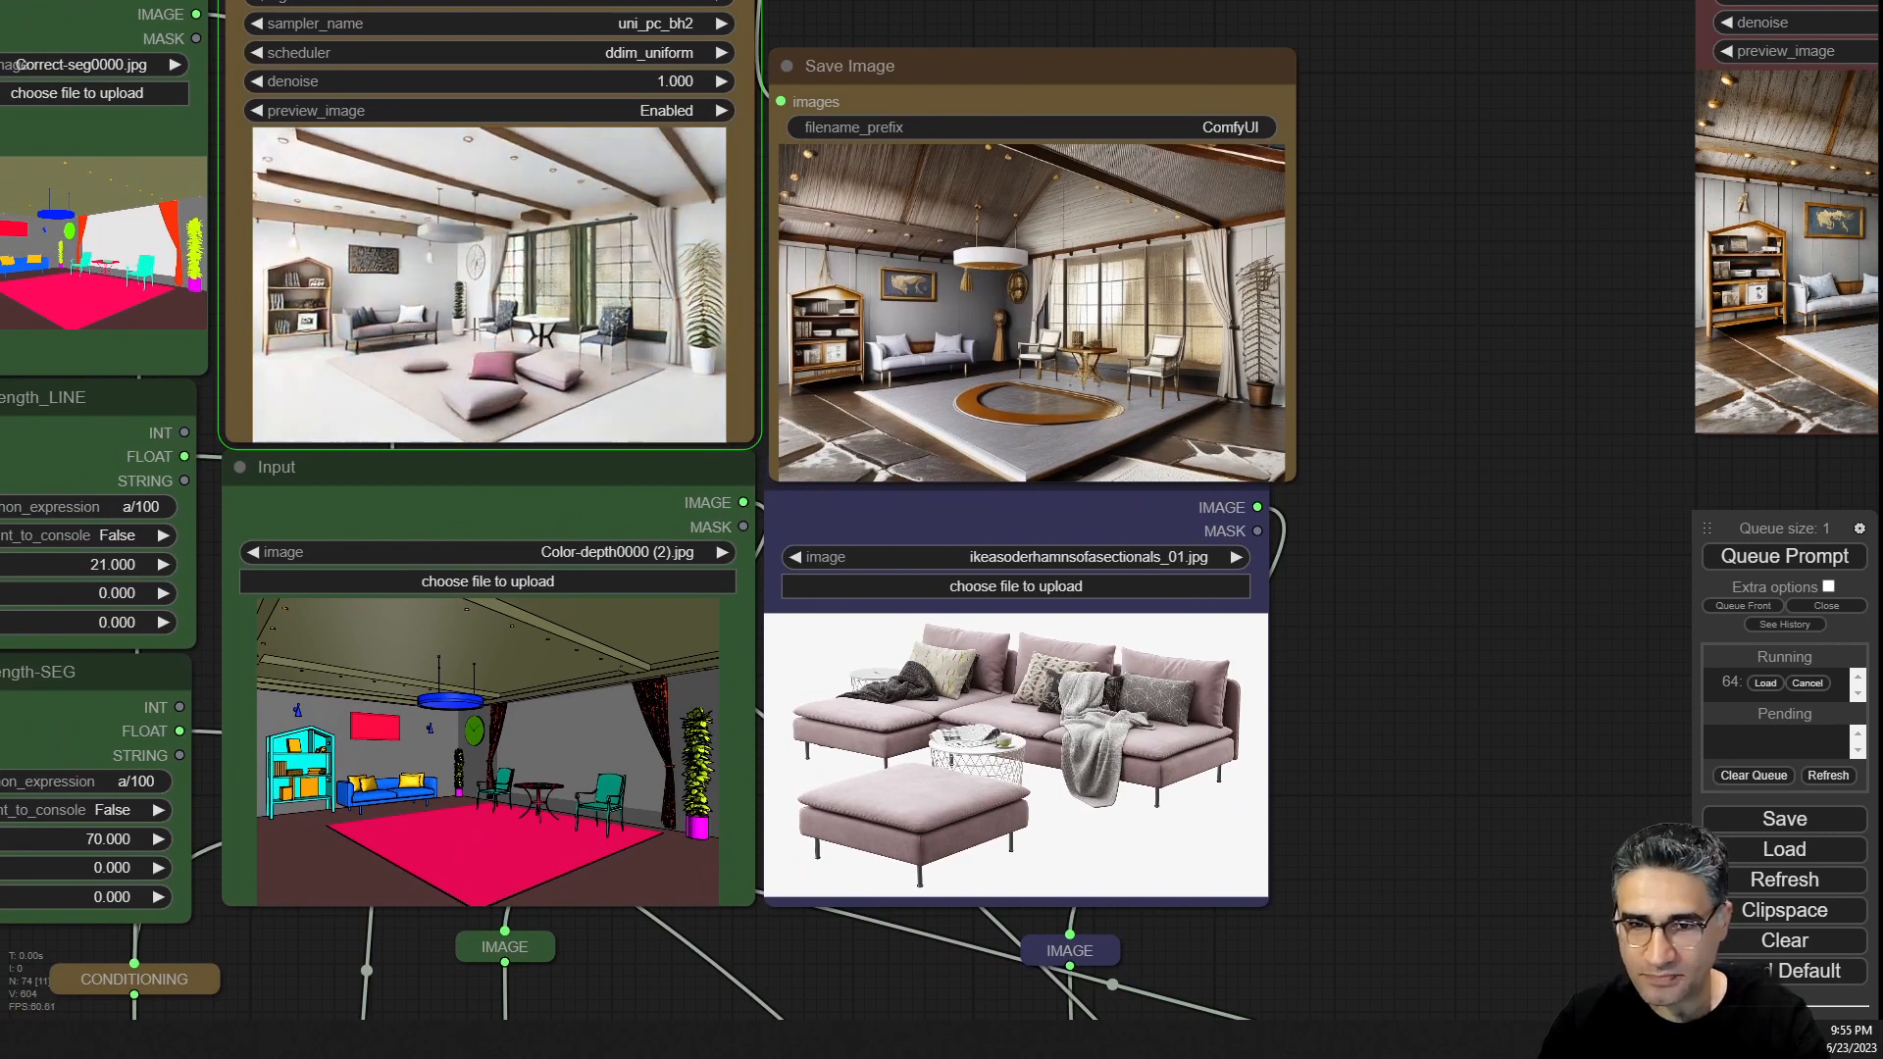
scroll(475, 330, "up", 5)
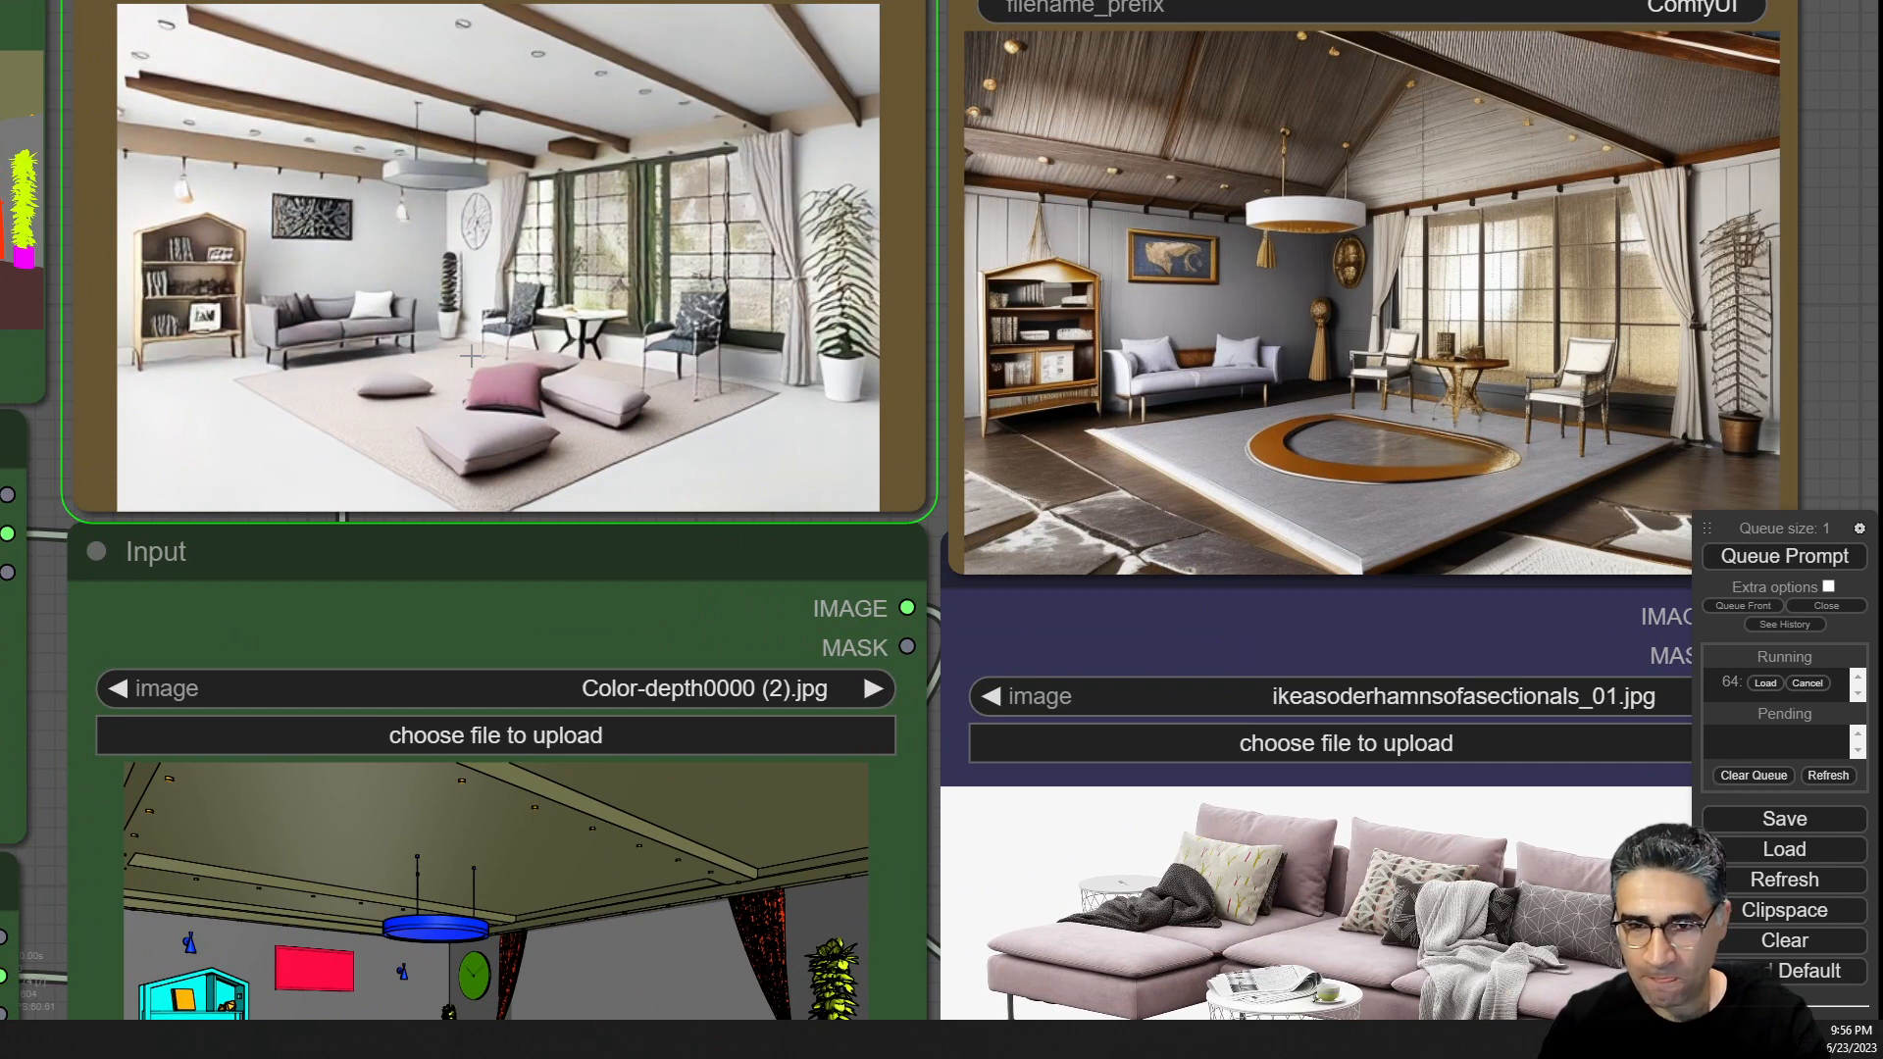
scroll(470, 355, "down", 2)
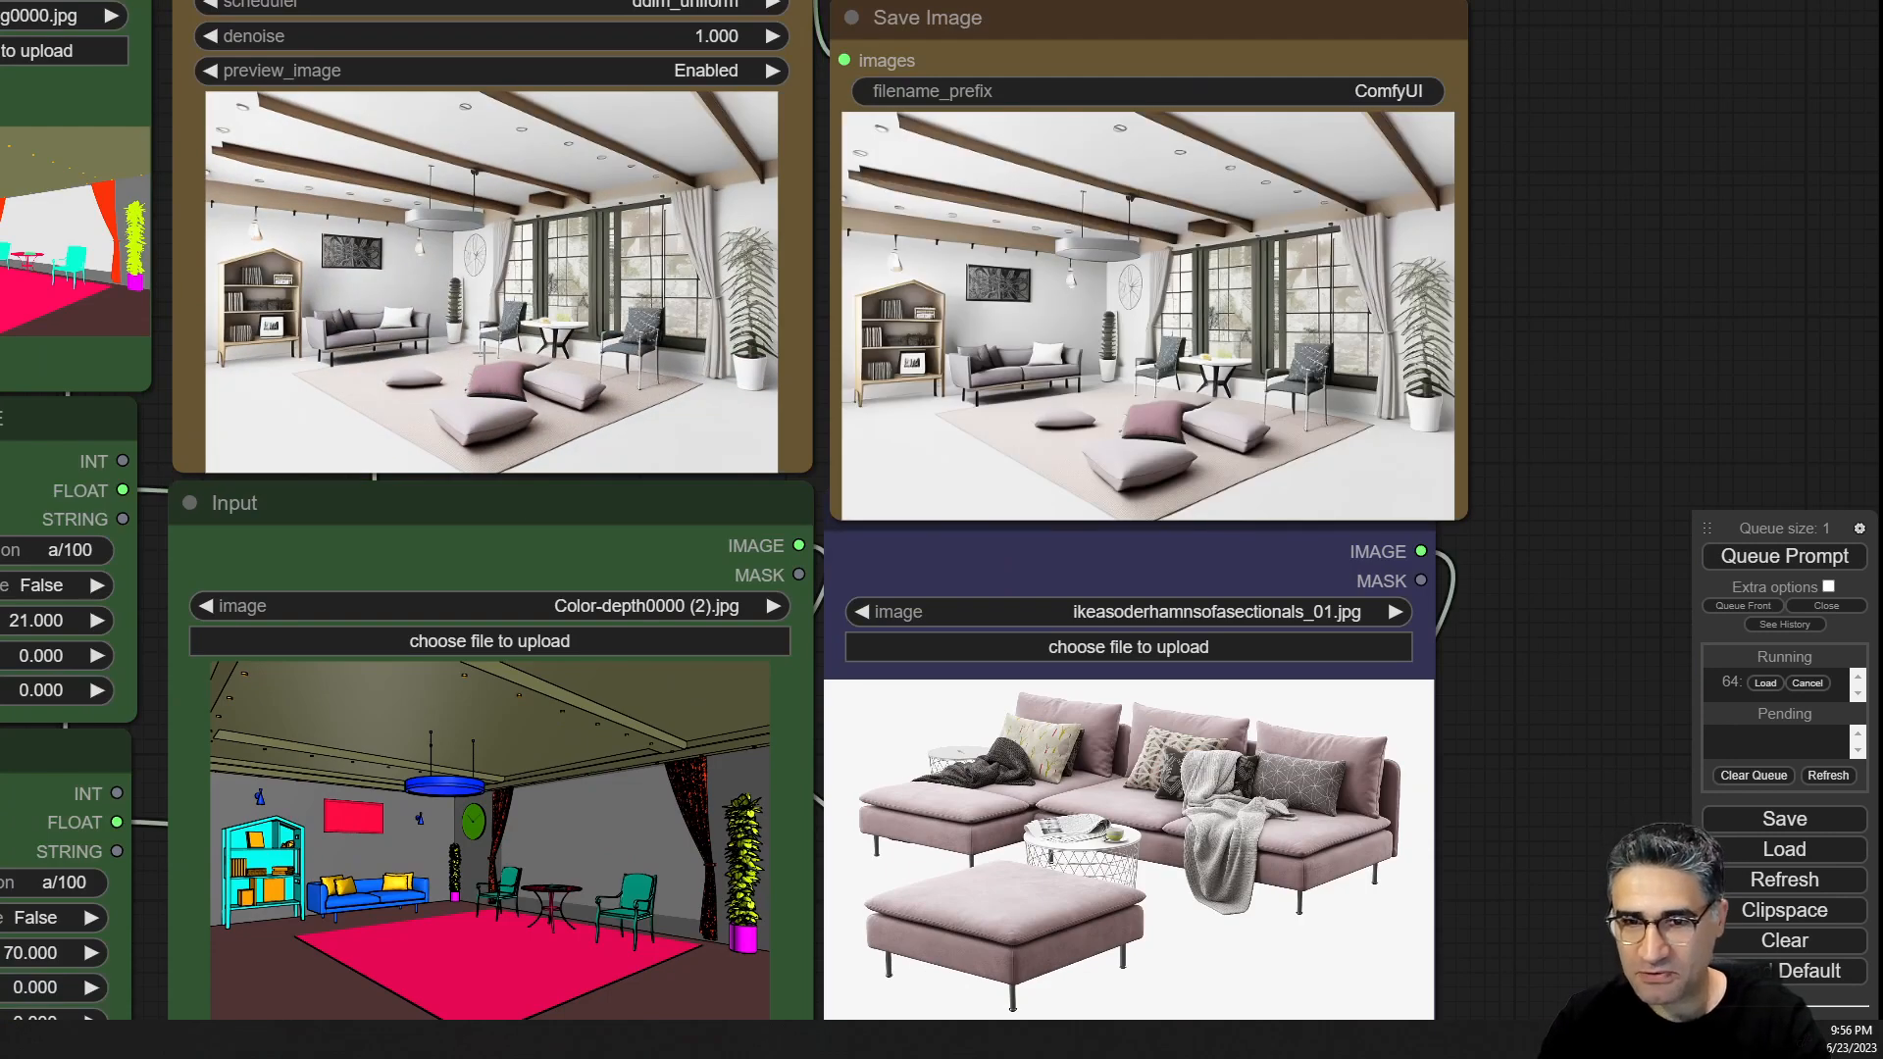
scroll(481, 422, "up", 3)
scroll(480, 432, "up", 3)
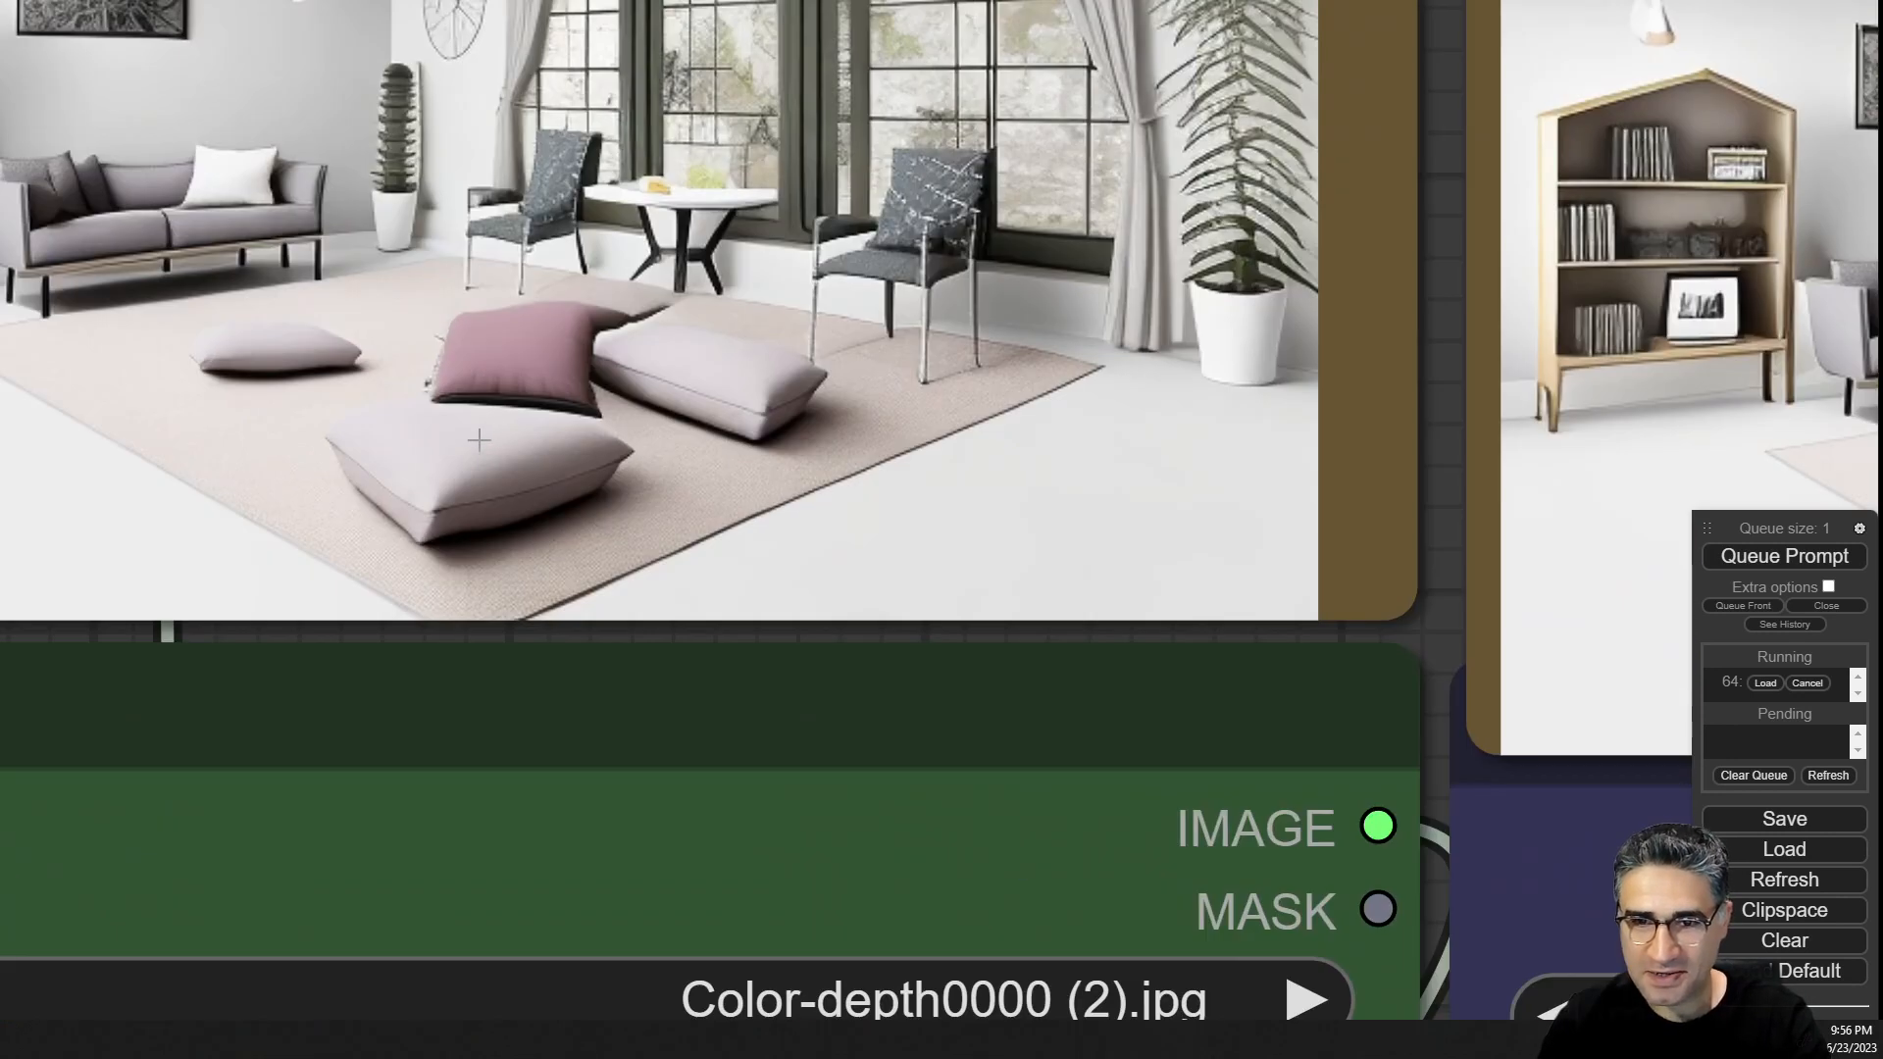
scroll(458, 432, "down", 5)
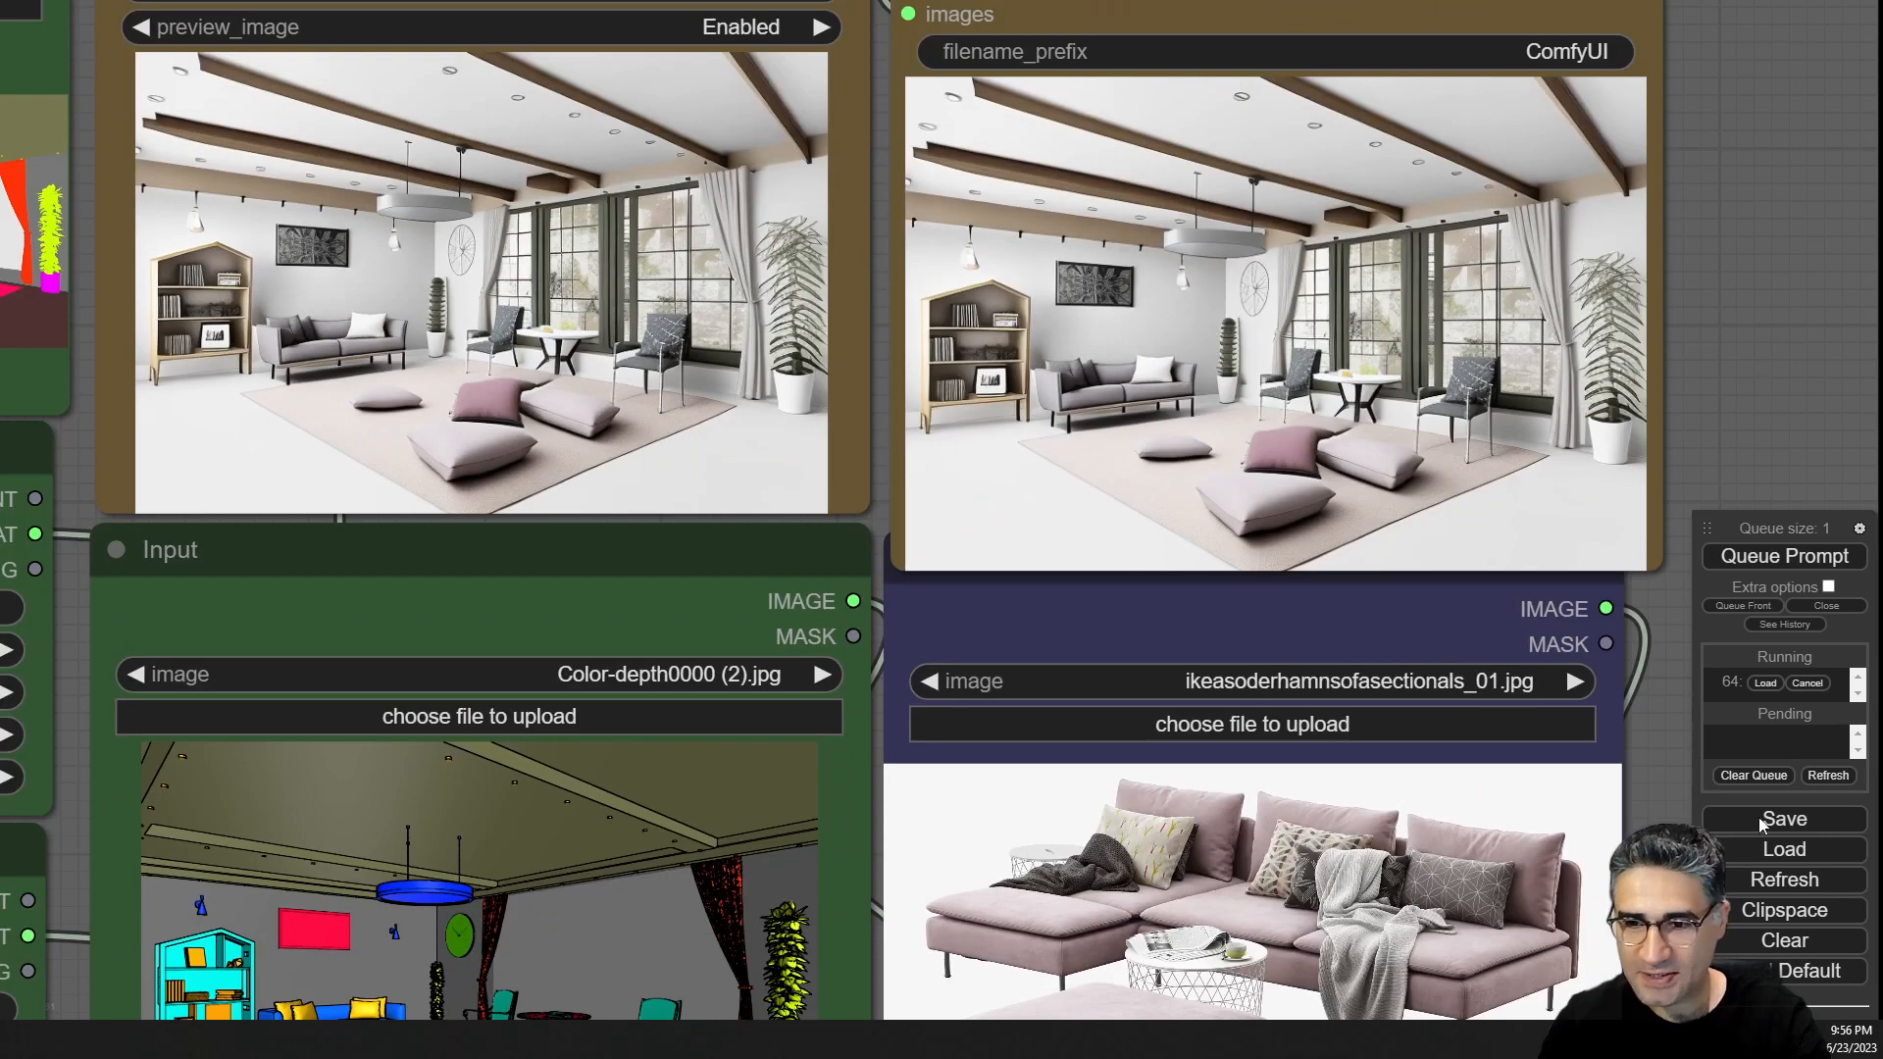
left_click_drag(1726, 416, 1316, 300)
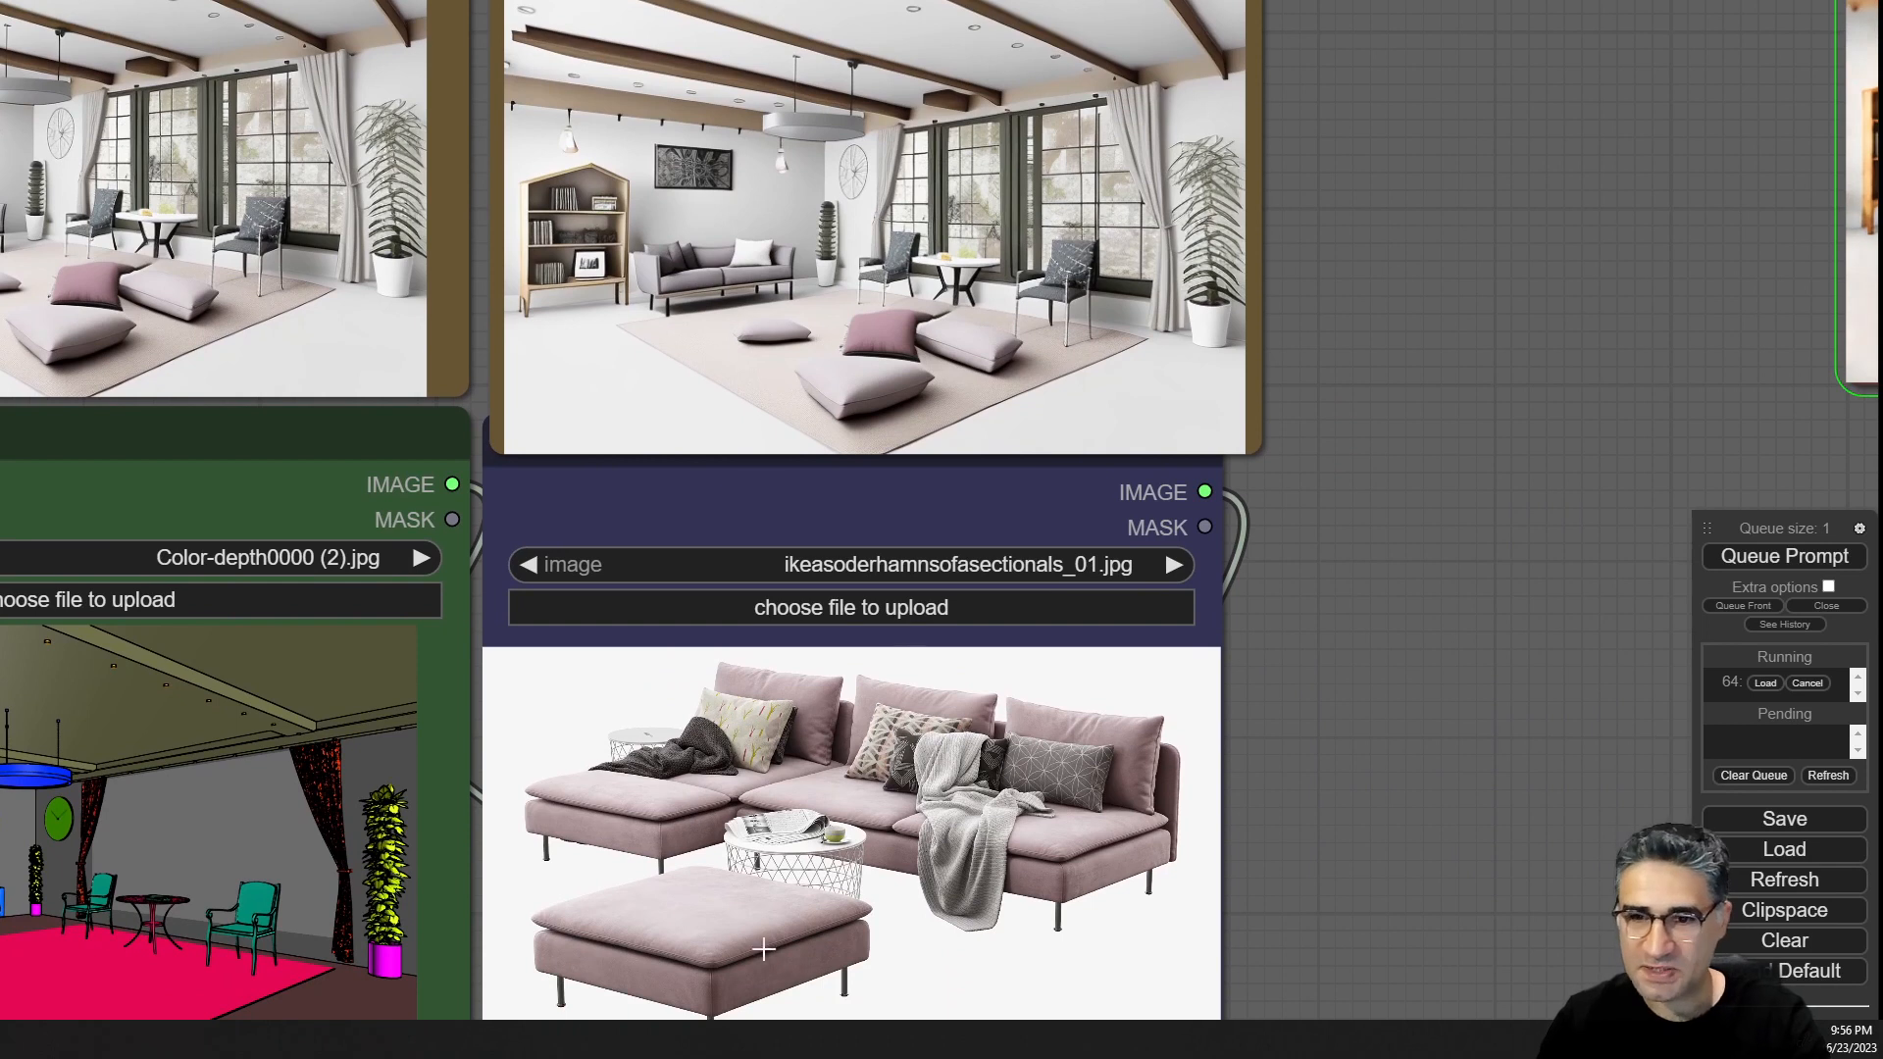
Inspect the second sampler's preview render and the other saved render up close.
scroll(551, 853, "down", 3)
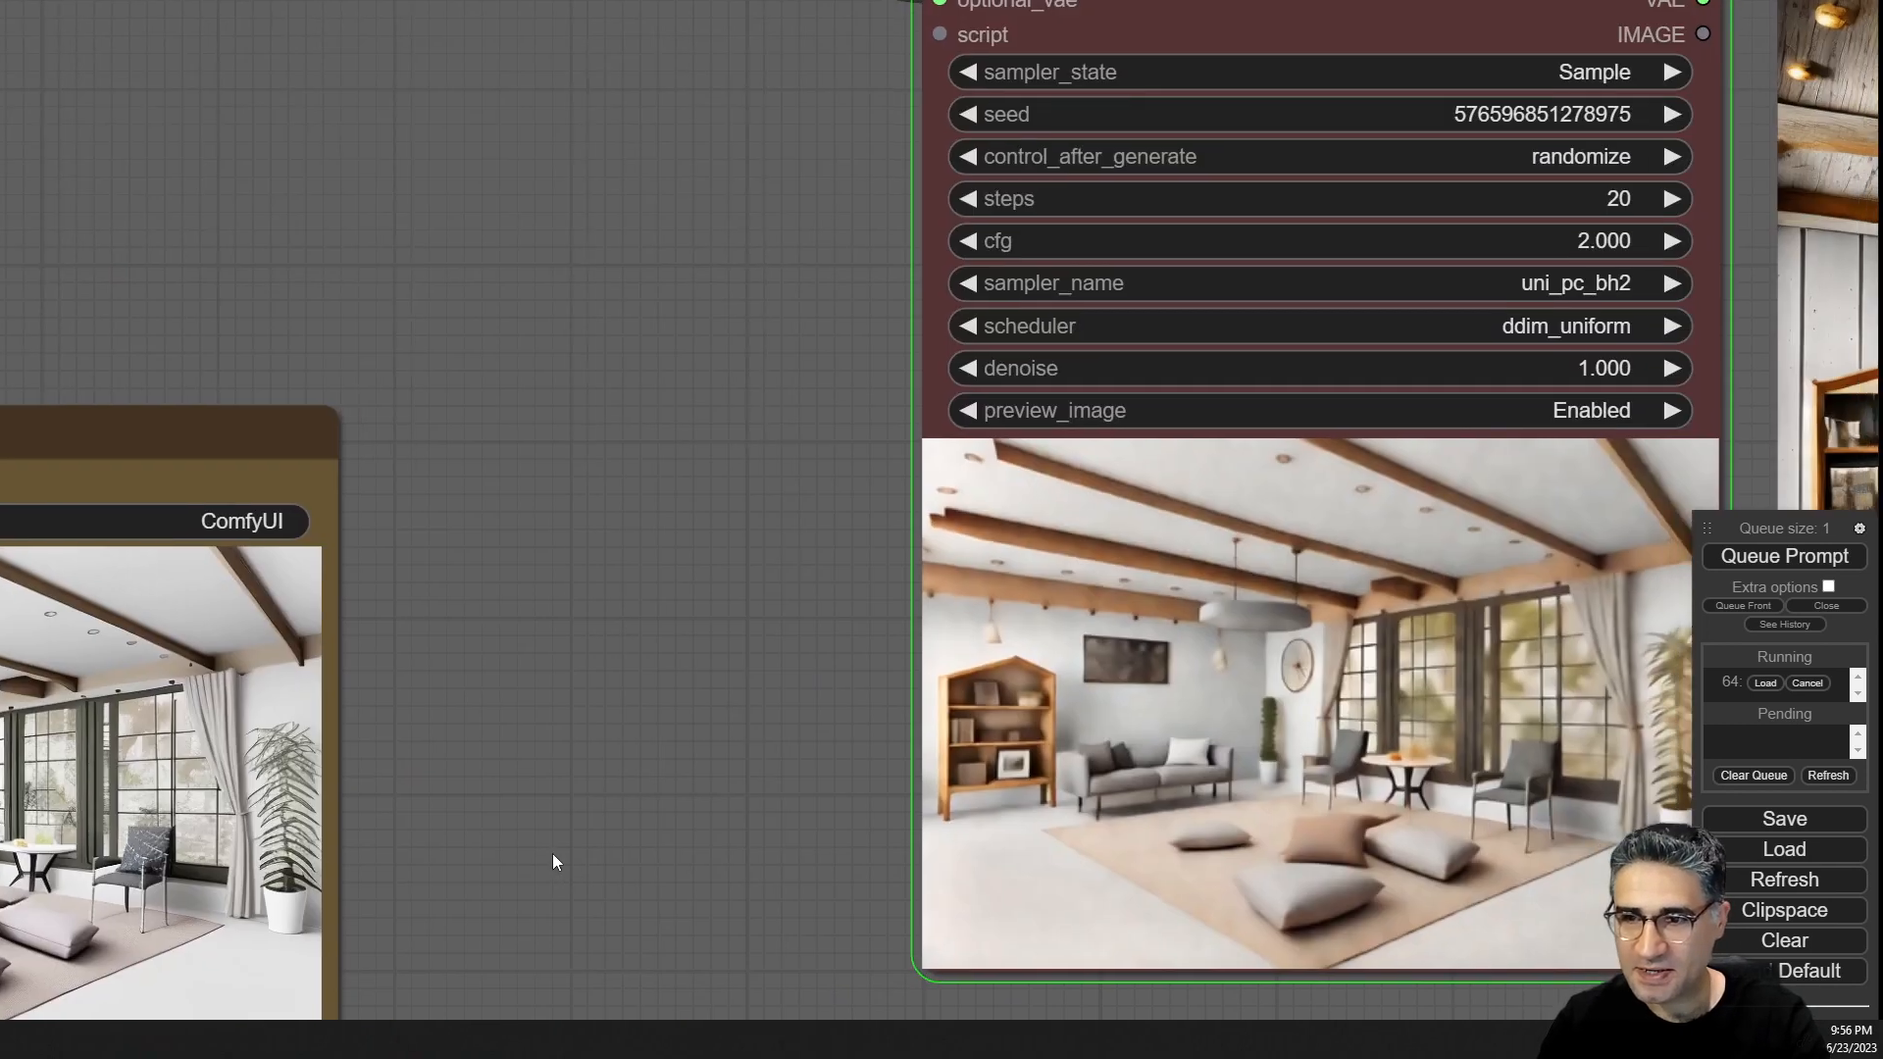
left_click_drag(551, 853, 453, 410)
scroll(456, 505, "down", 2)
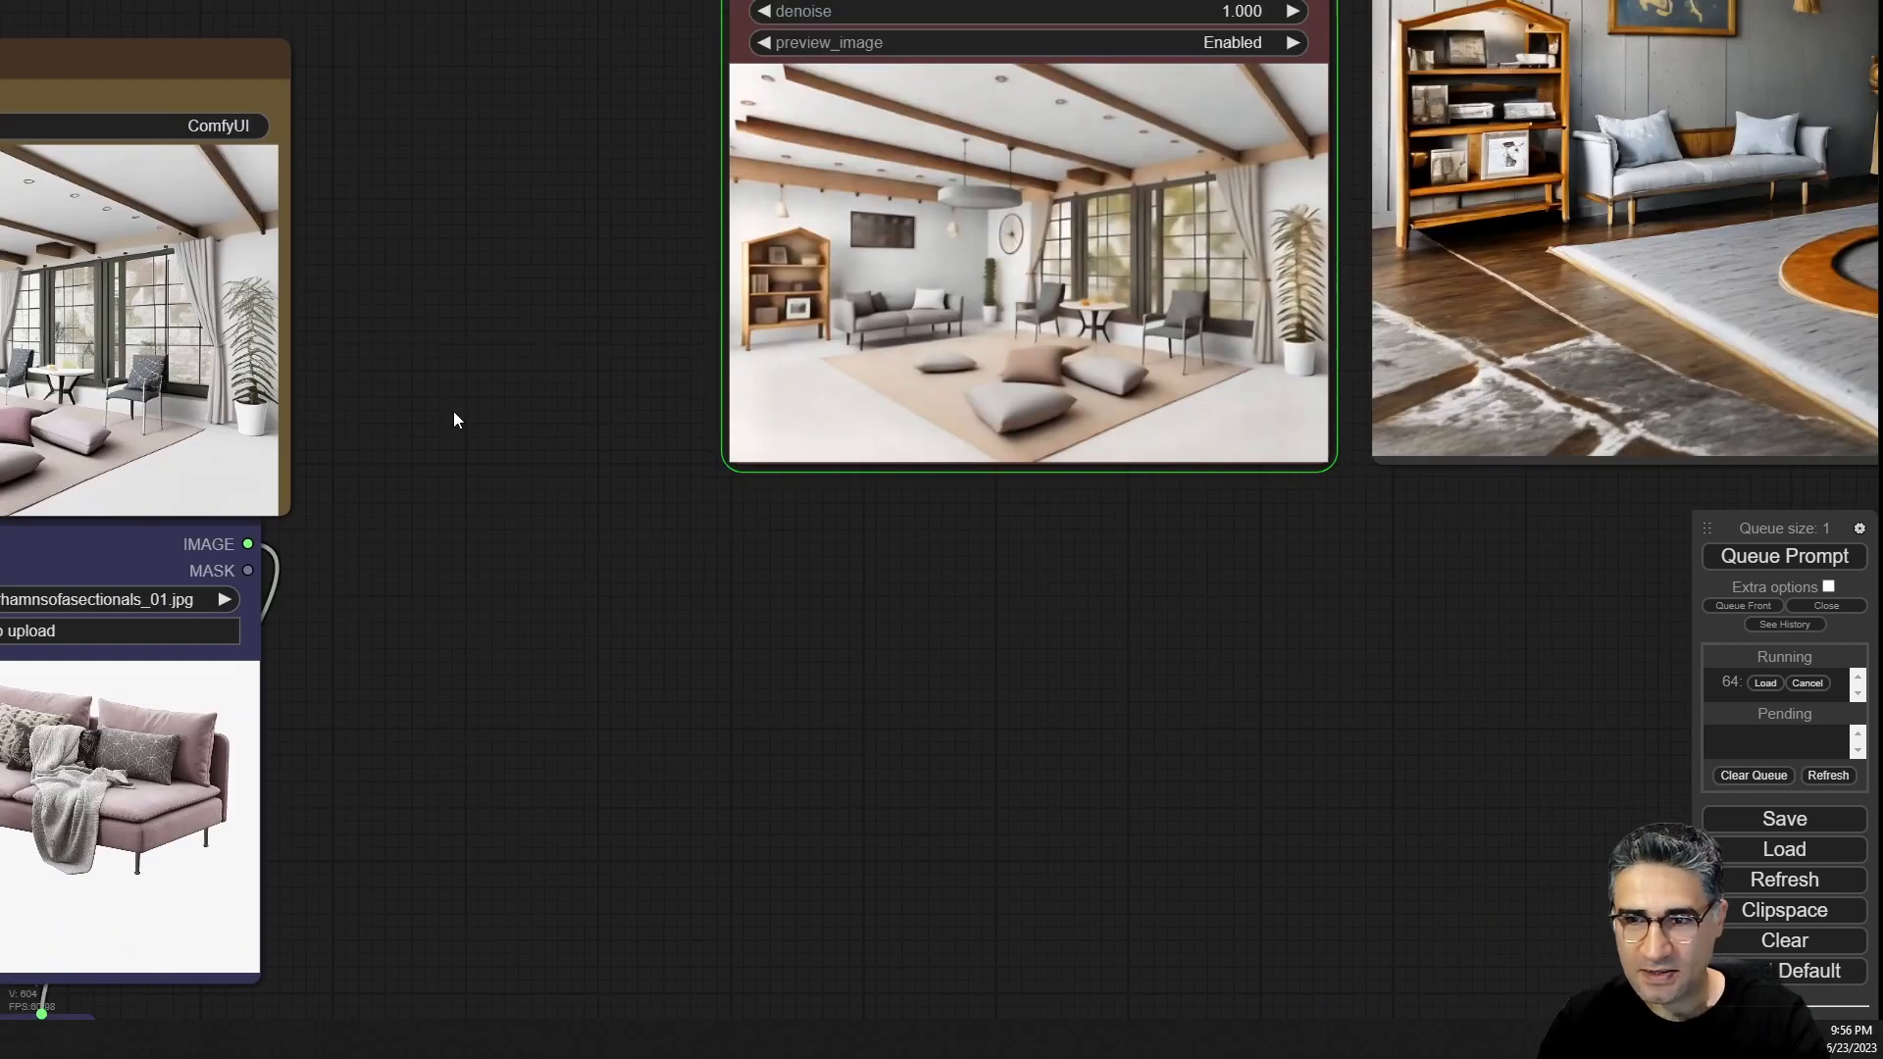
scroll(1167, 259, "up", 5)
left_click_drag(1045, 775, 1018, 857)
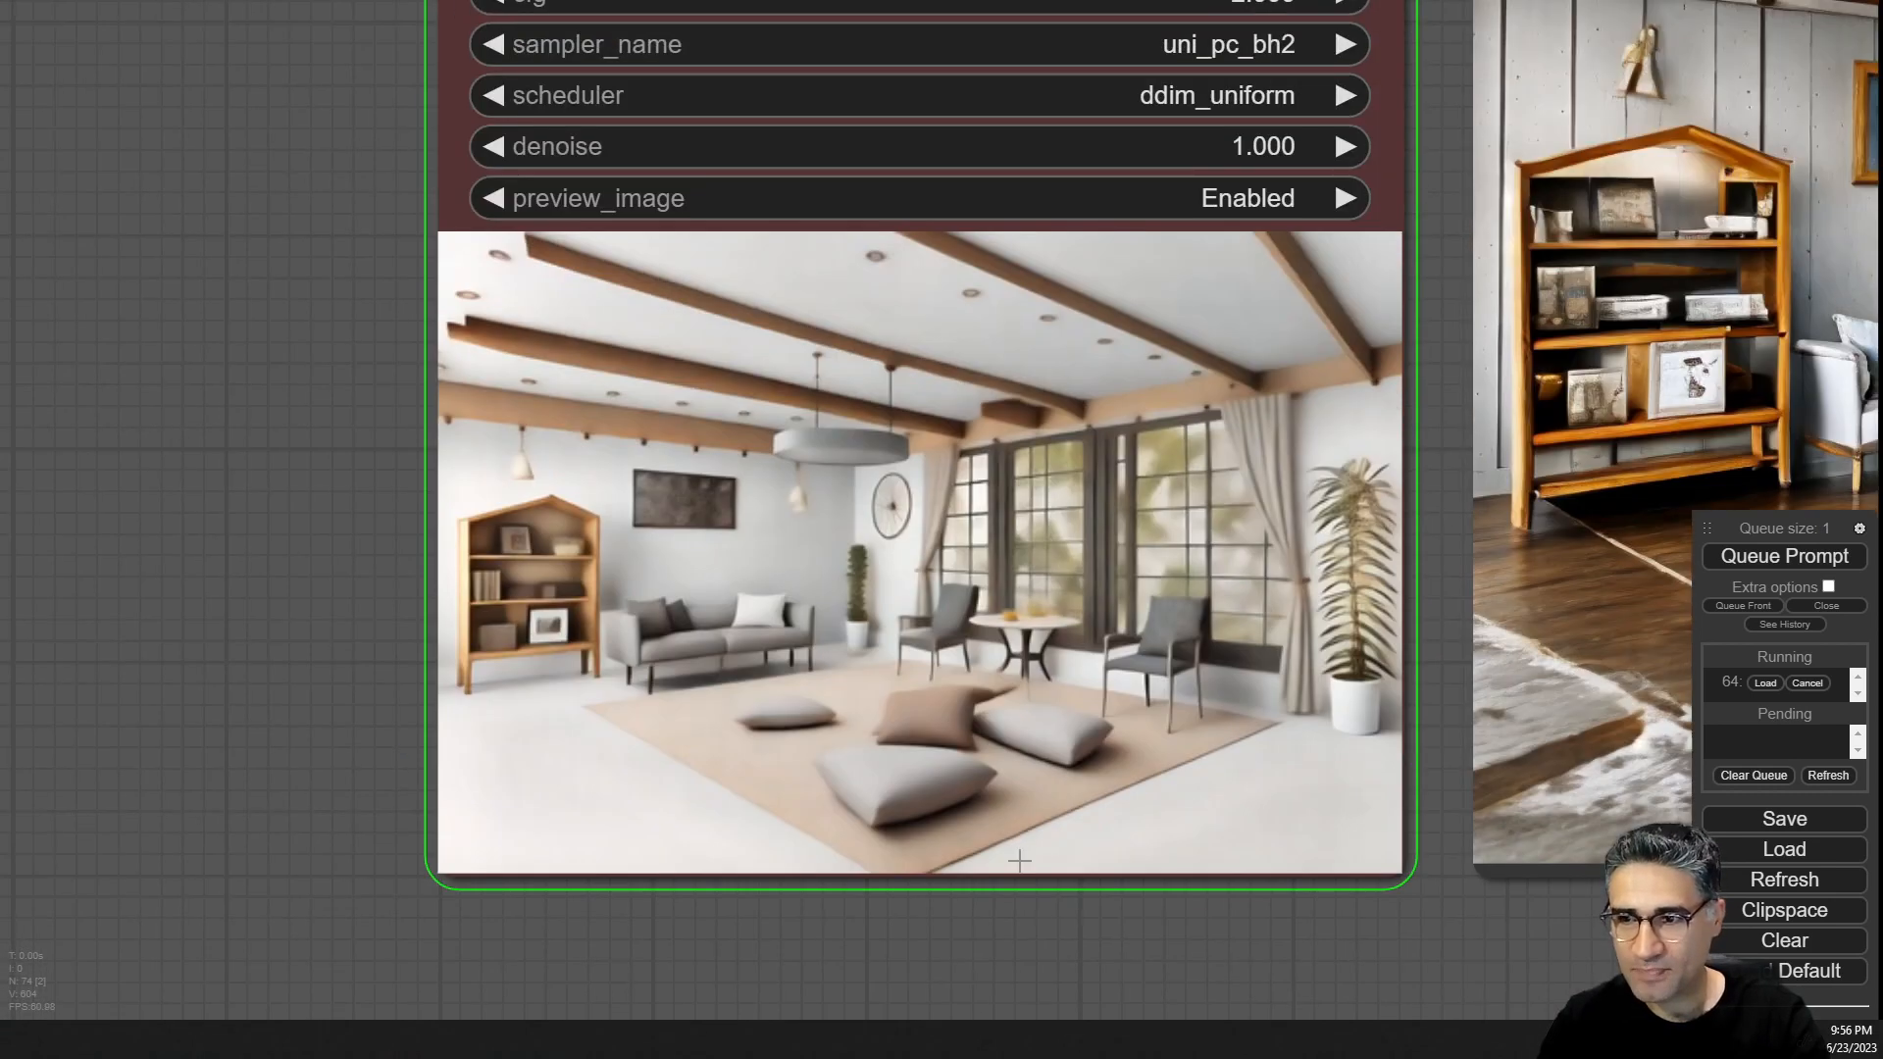
scroll(1020, 856, "down", 11)
scroll(1046, 881, "up", 6)
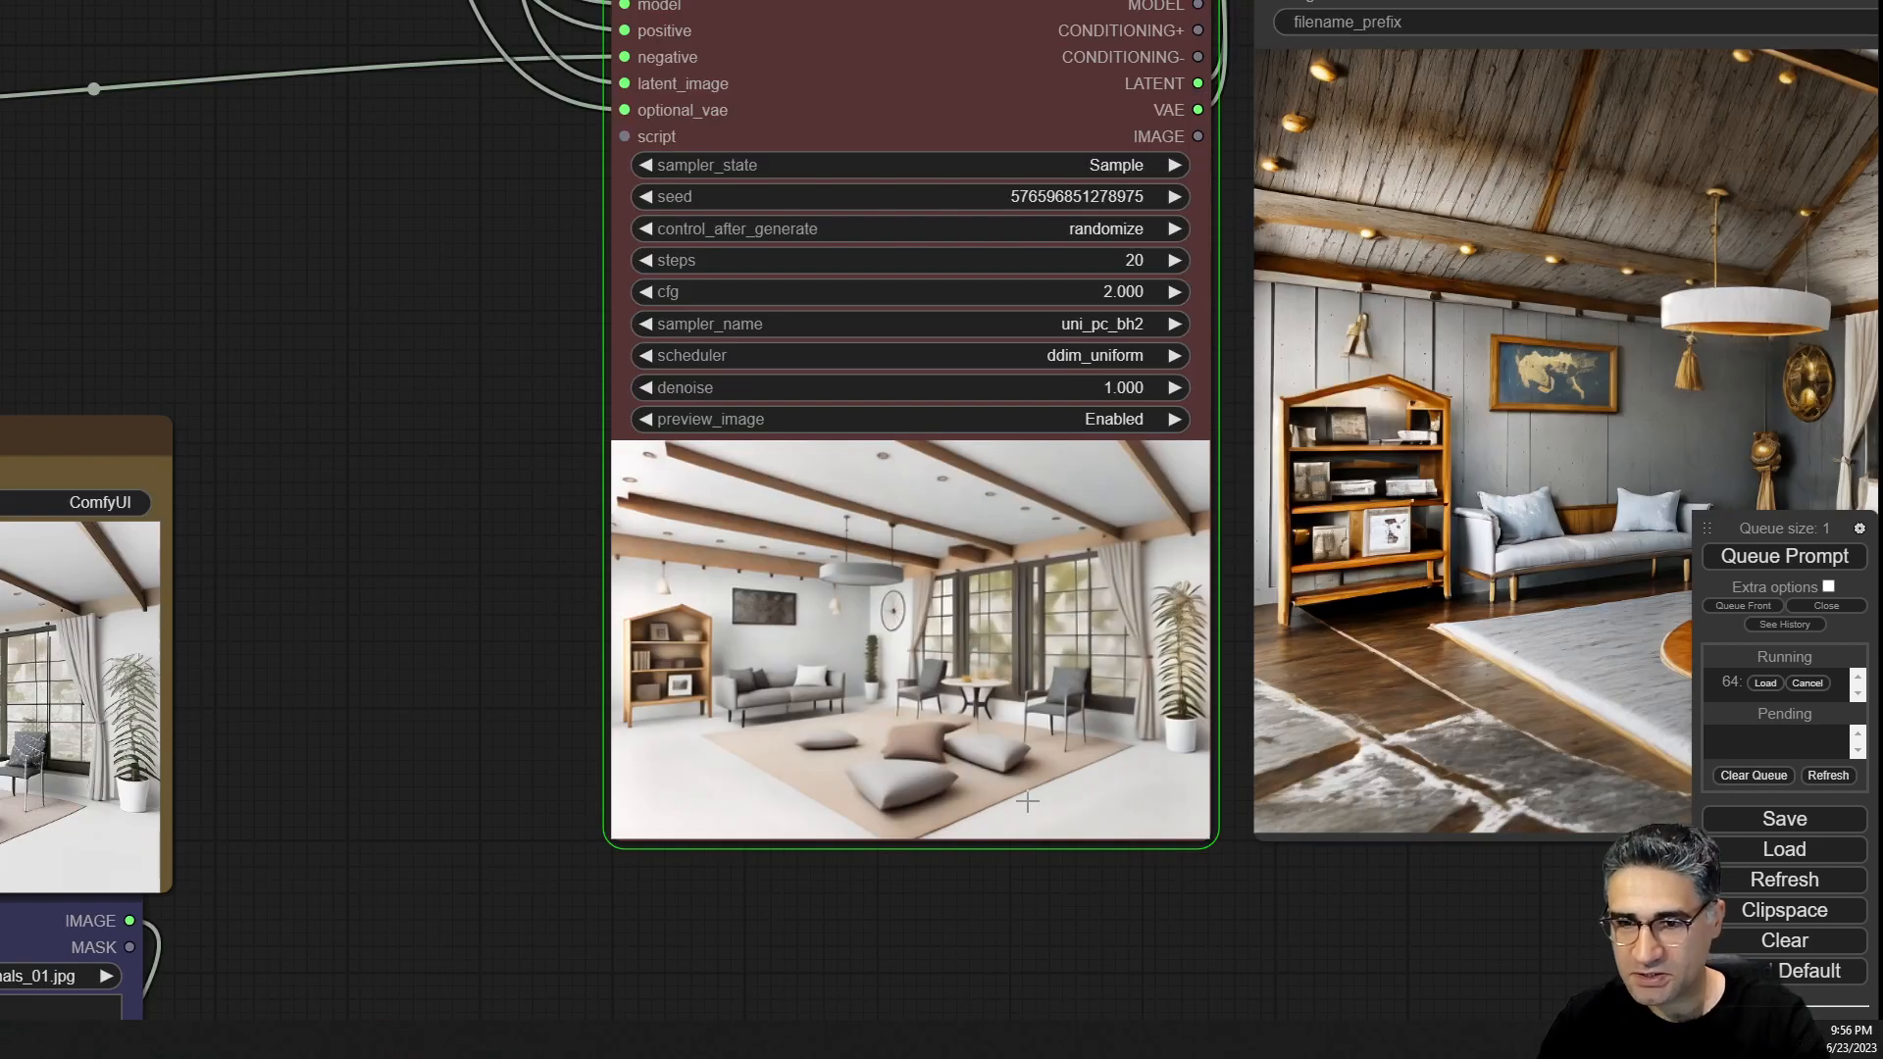
scroll(1026, 803, "up", 6)
scroll(1027, 800, "down", 8)
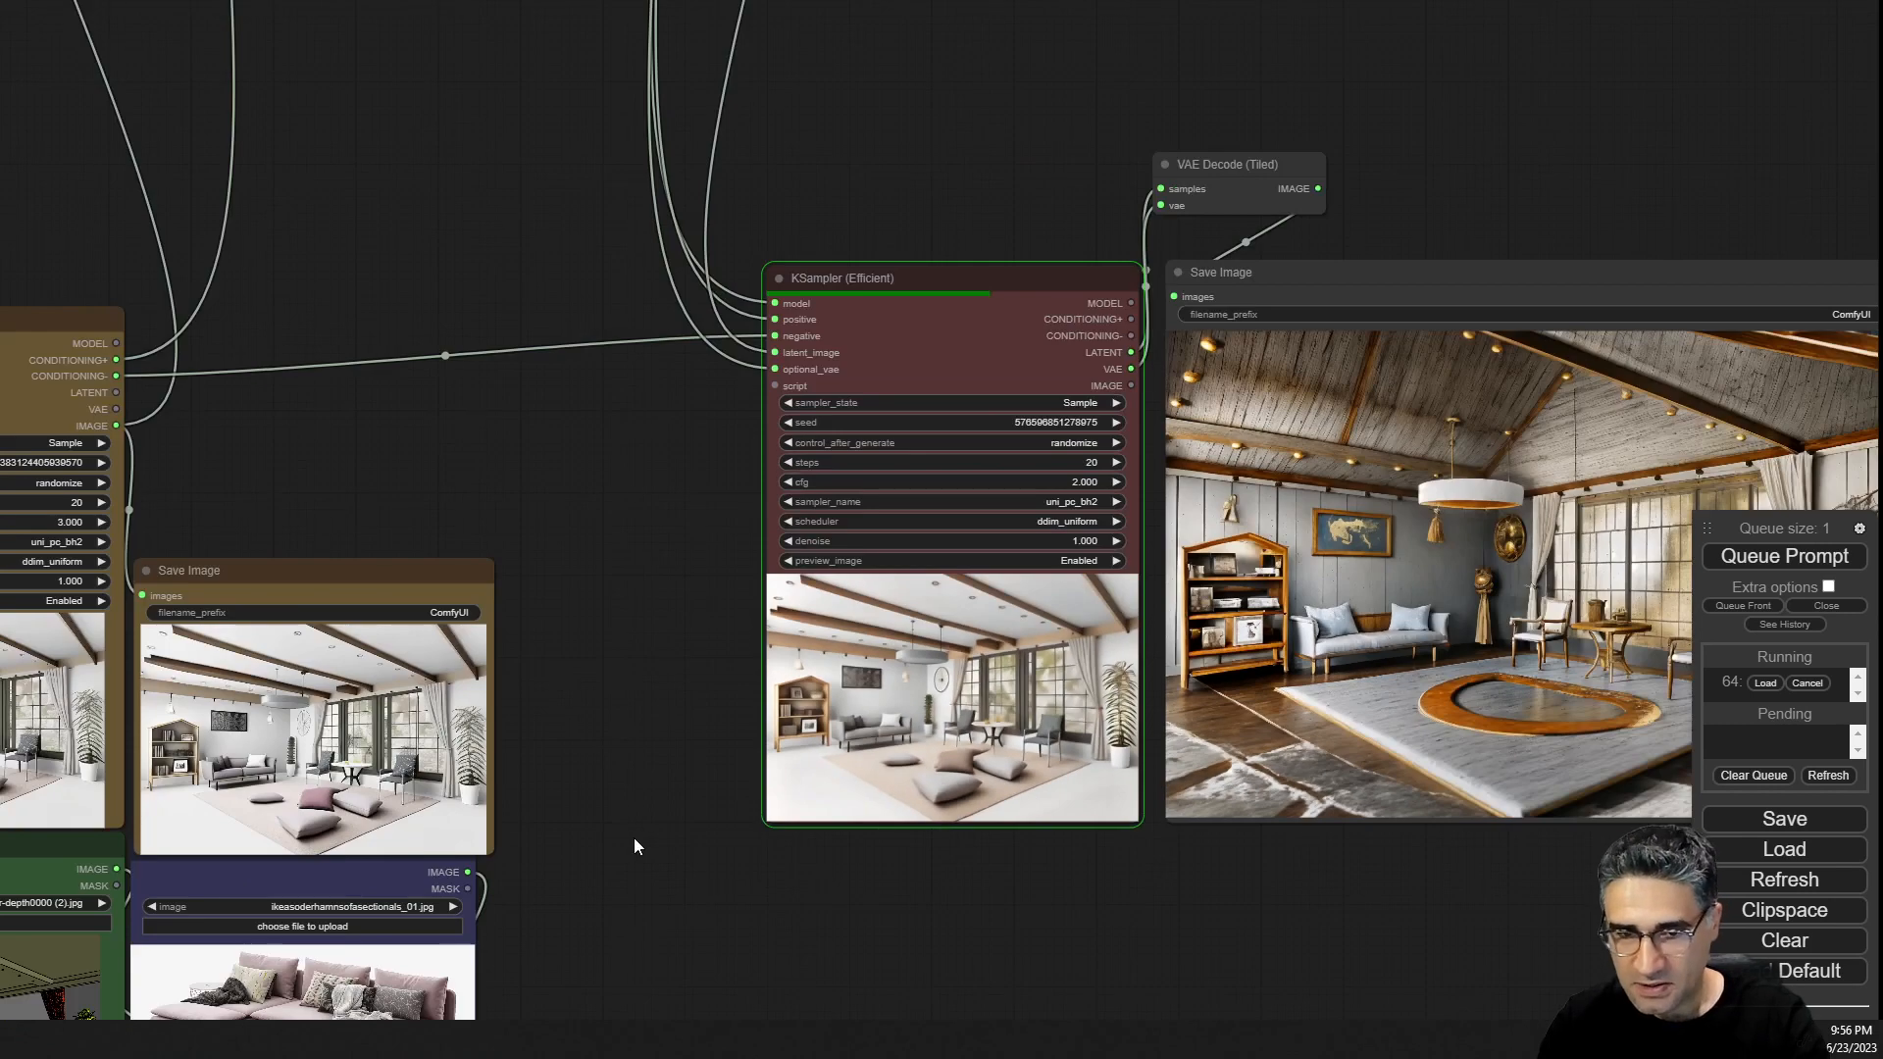
scroll(634, 837, "up", 6)
scroll(584, 602, "down", 5)
scroll(587, 604, "down", 1)
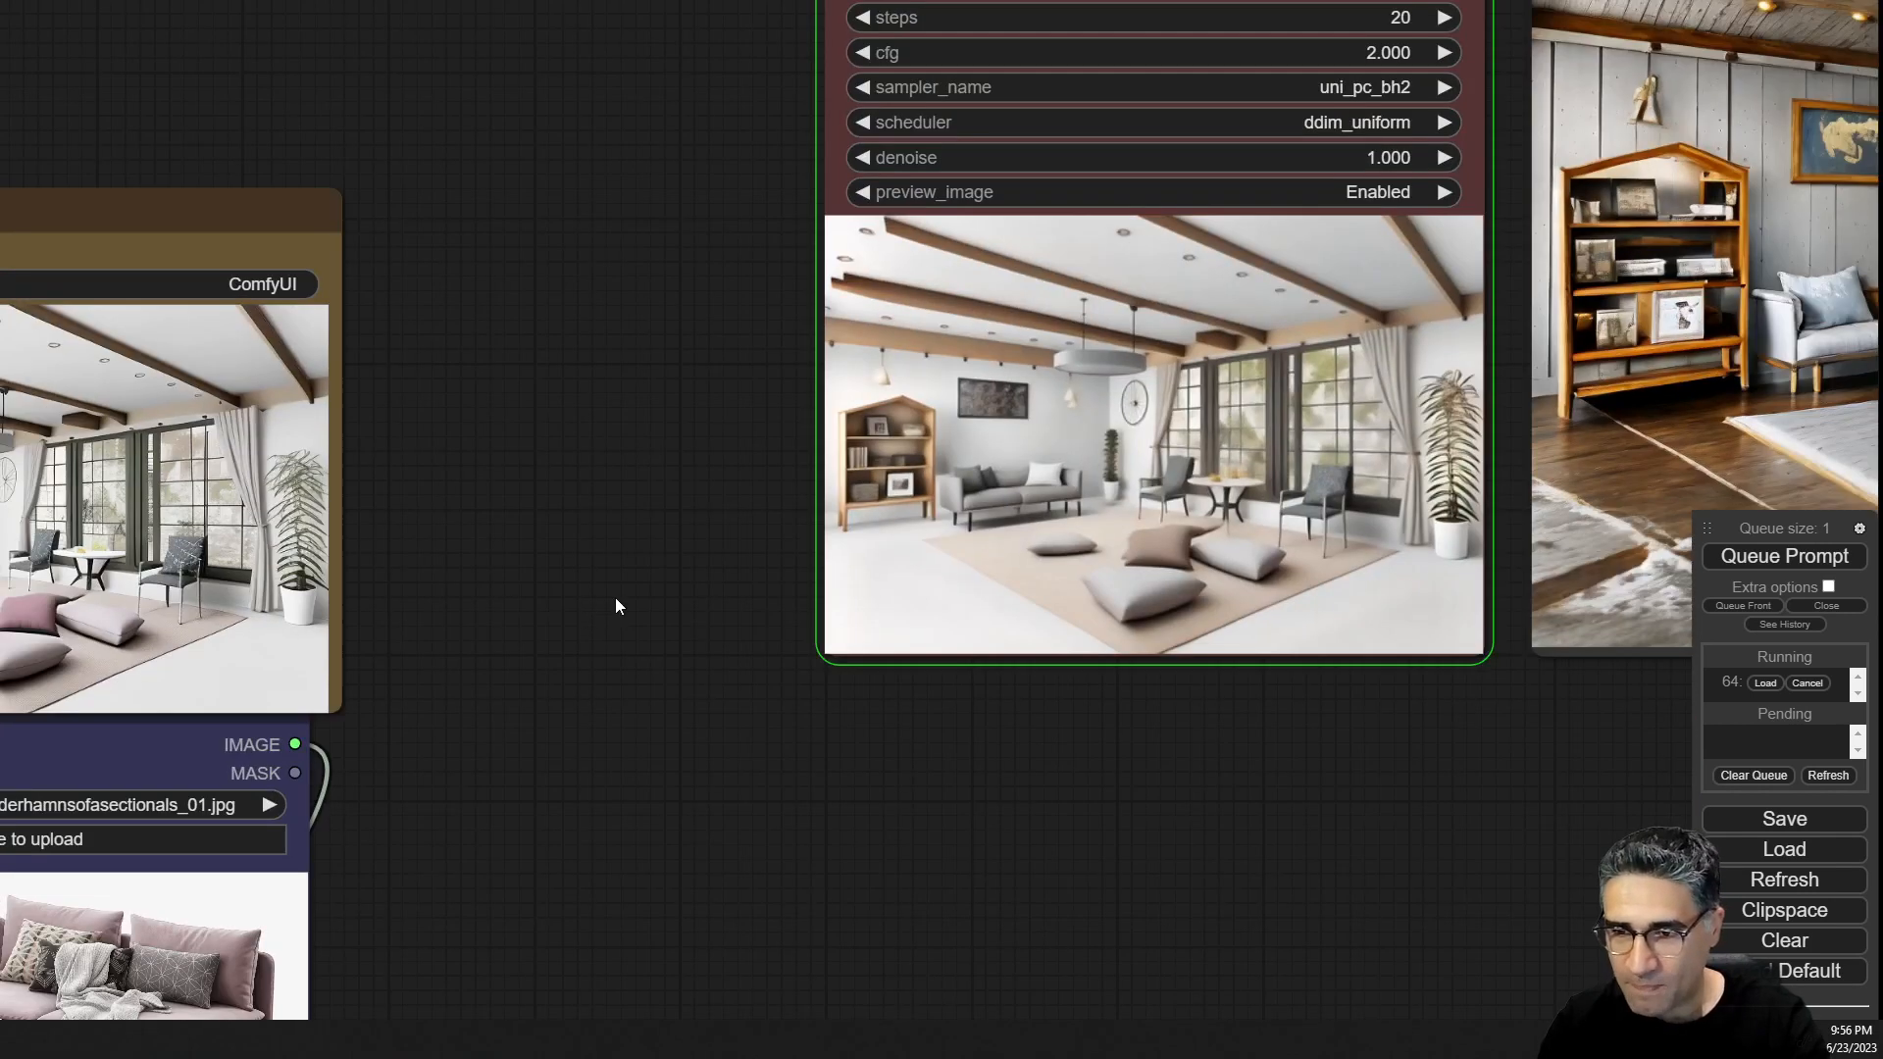
Compare the first and second samplers' renders in detail, zooming into the furniture and cushions.
left_click_drag(615, 598, 973, 482)
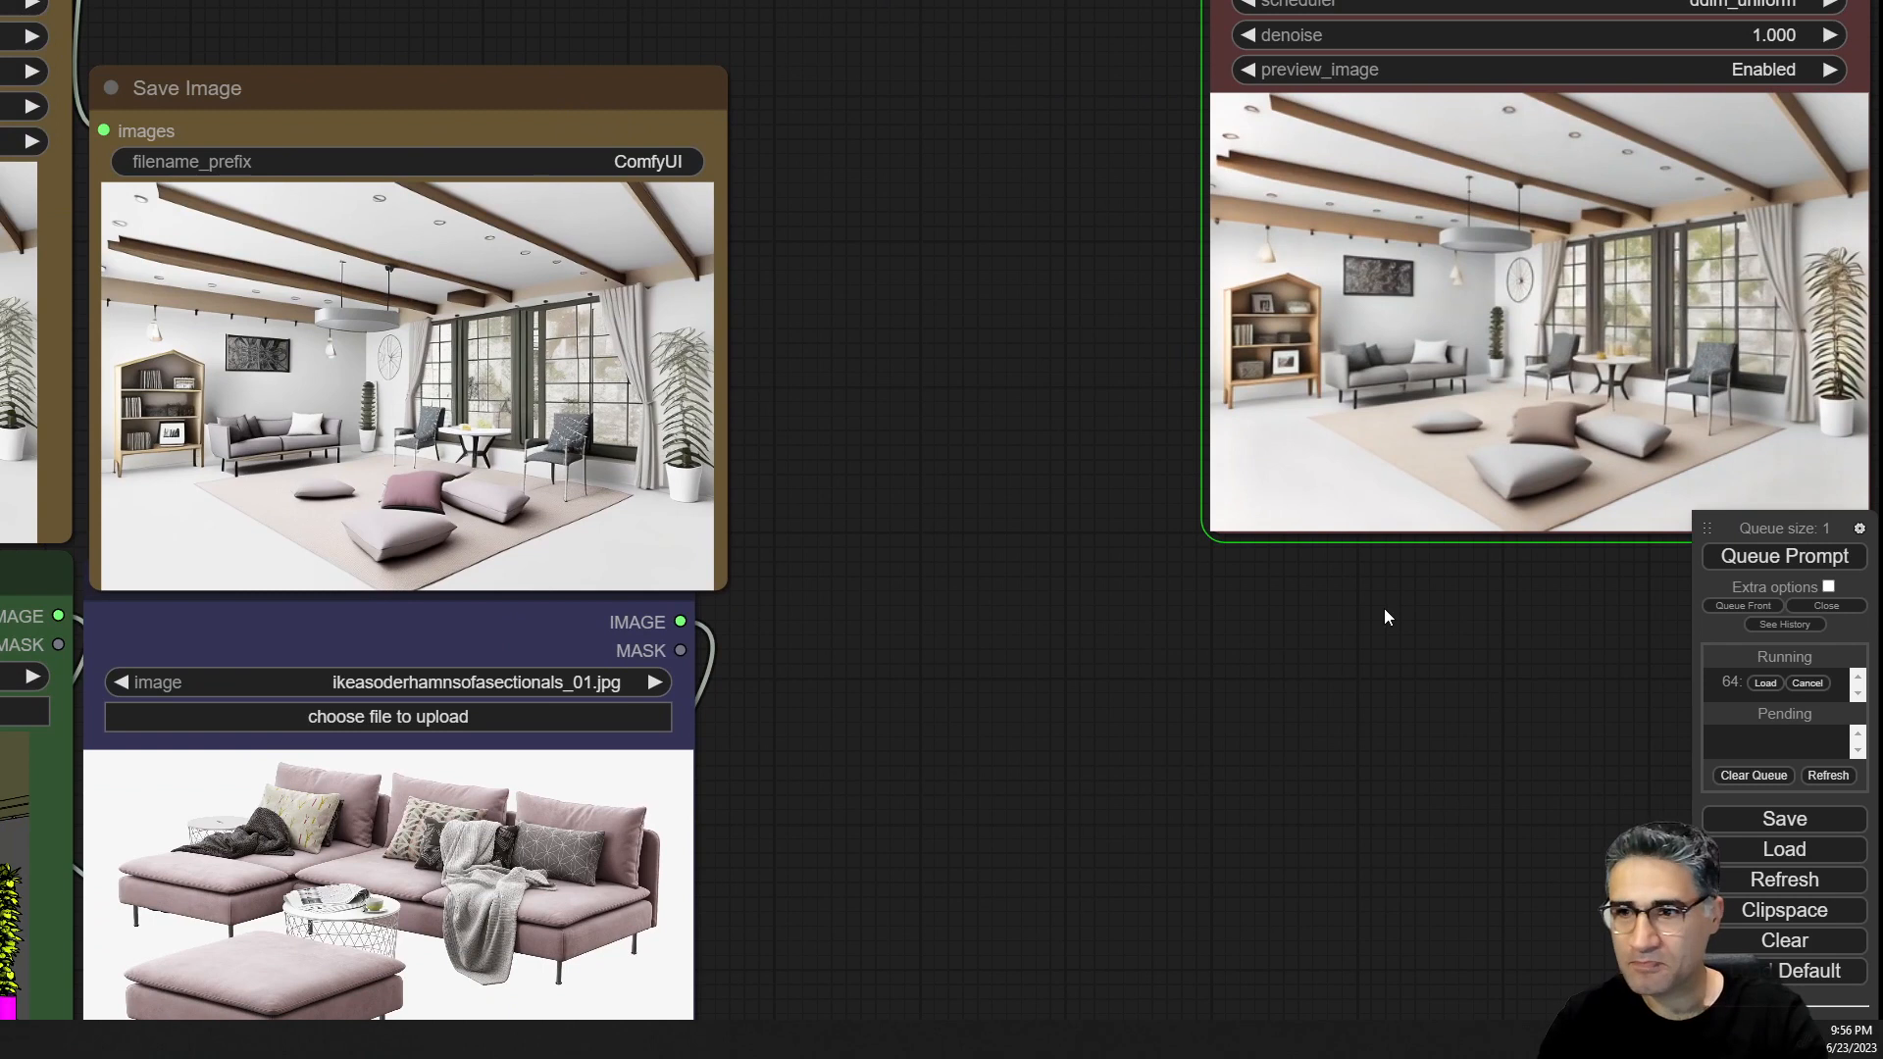
left_click_drag(1385, 613, 896, 708)
scroll(1163, 496, "up", 6)
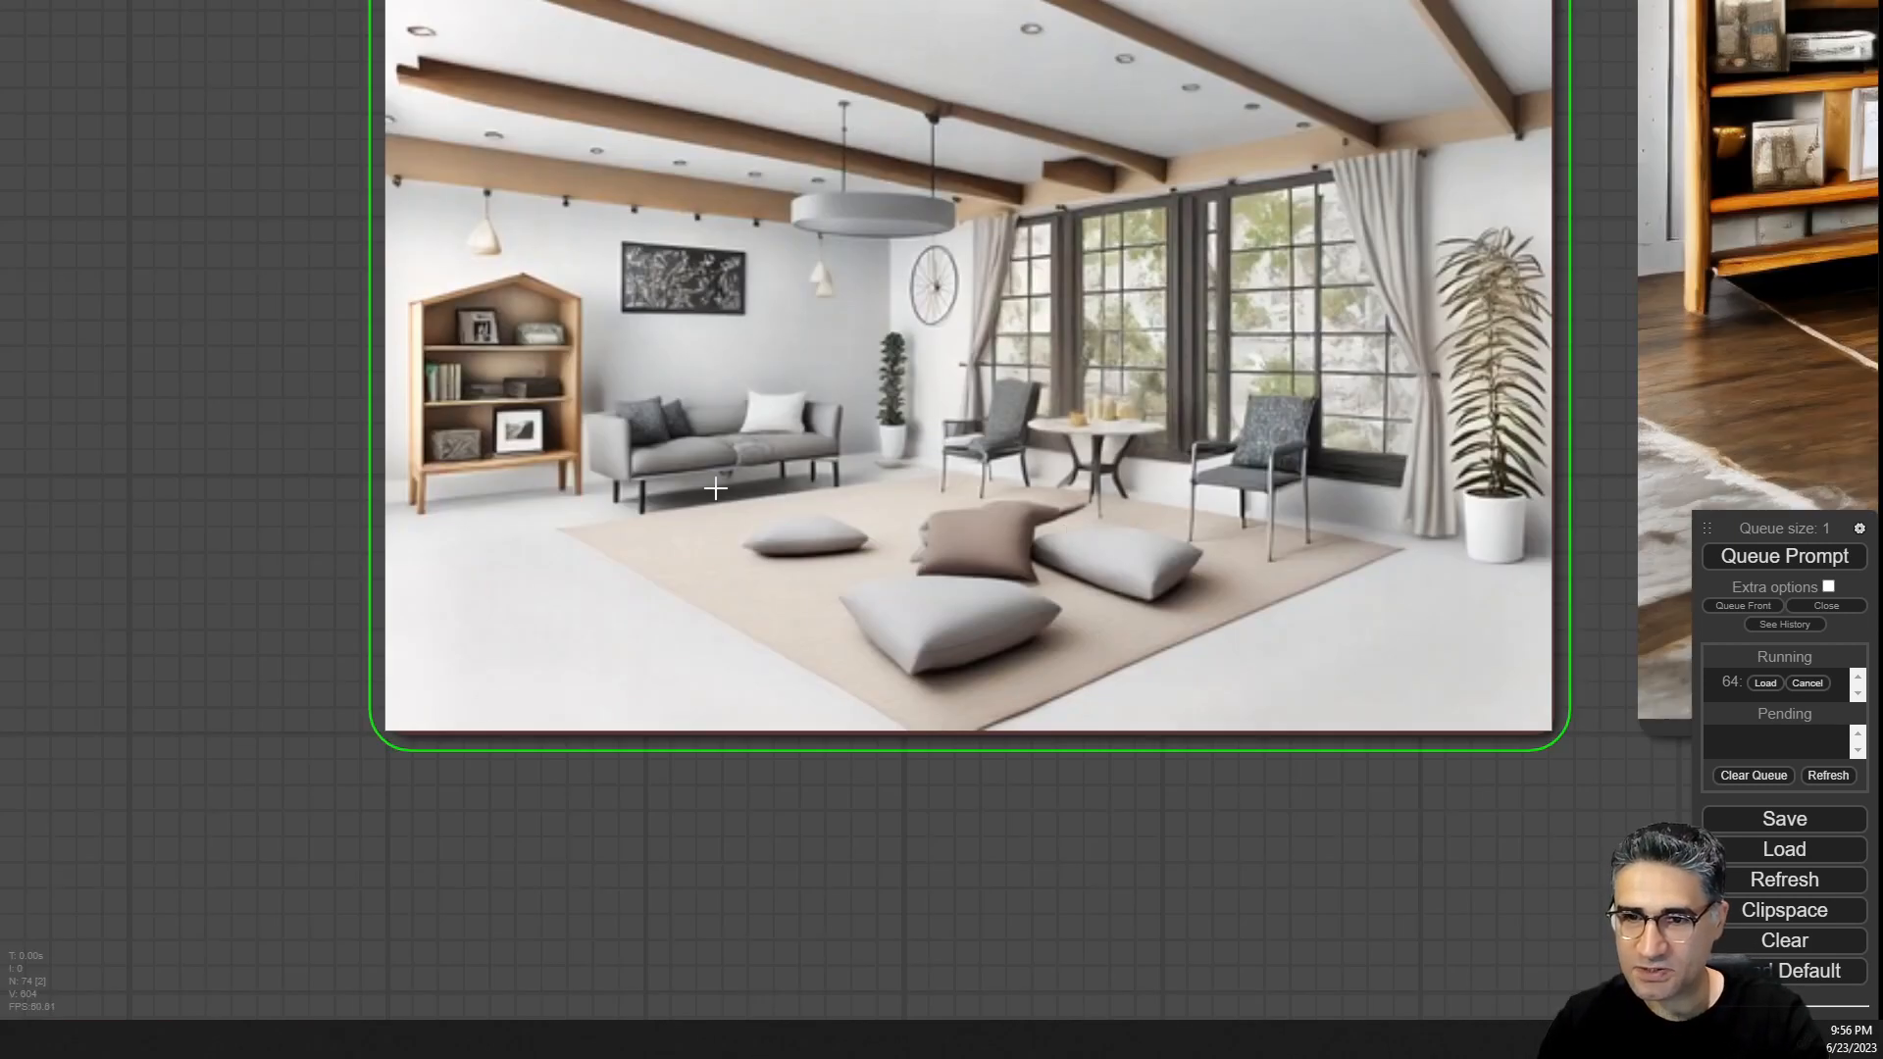
scroll(925, 488, "down", 10)
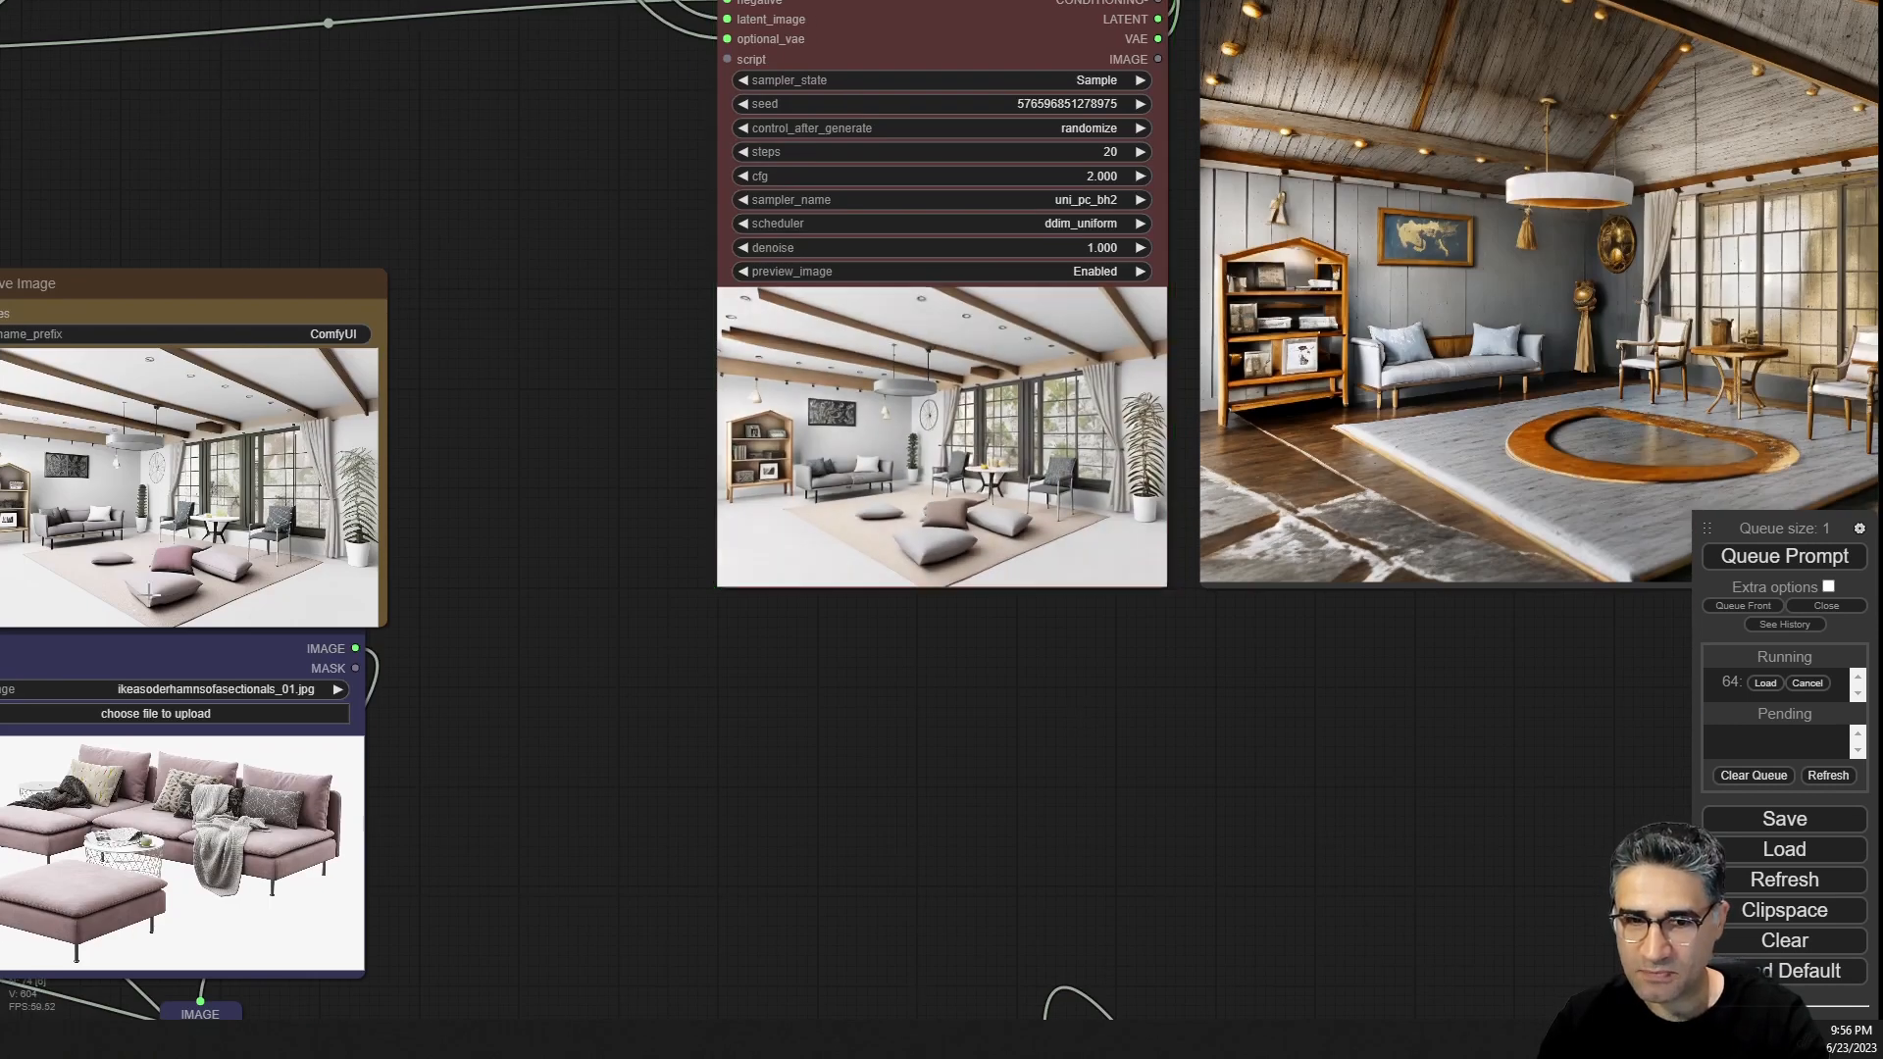
scroll(150, 592, "up", 6)
left_click_drag(1288, 678, 242, 896)
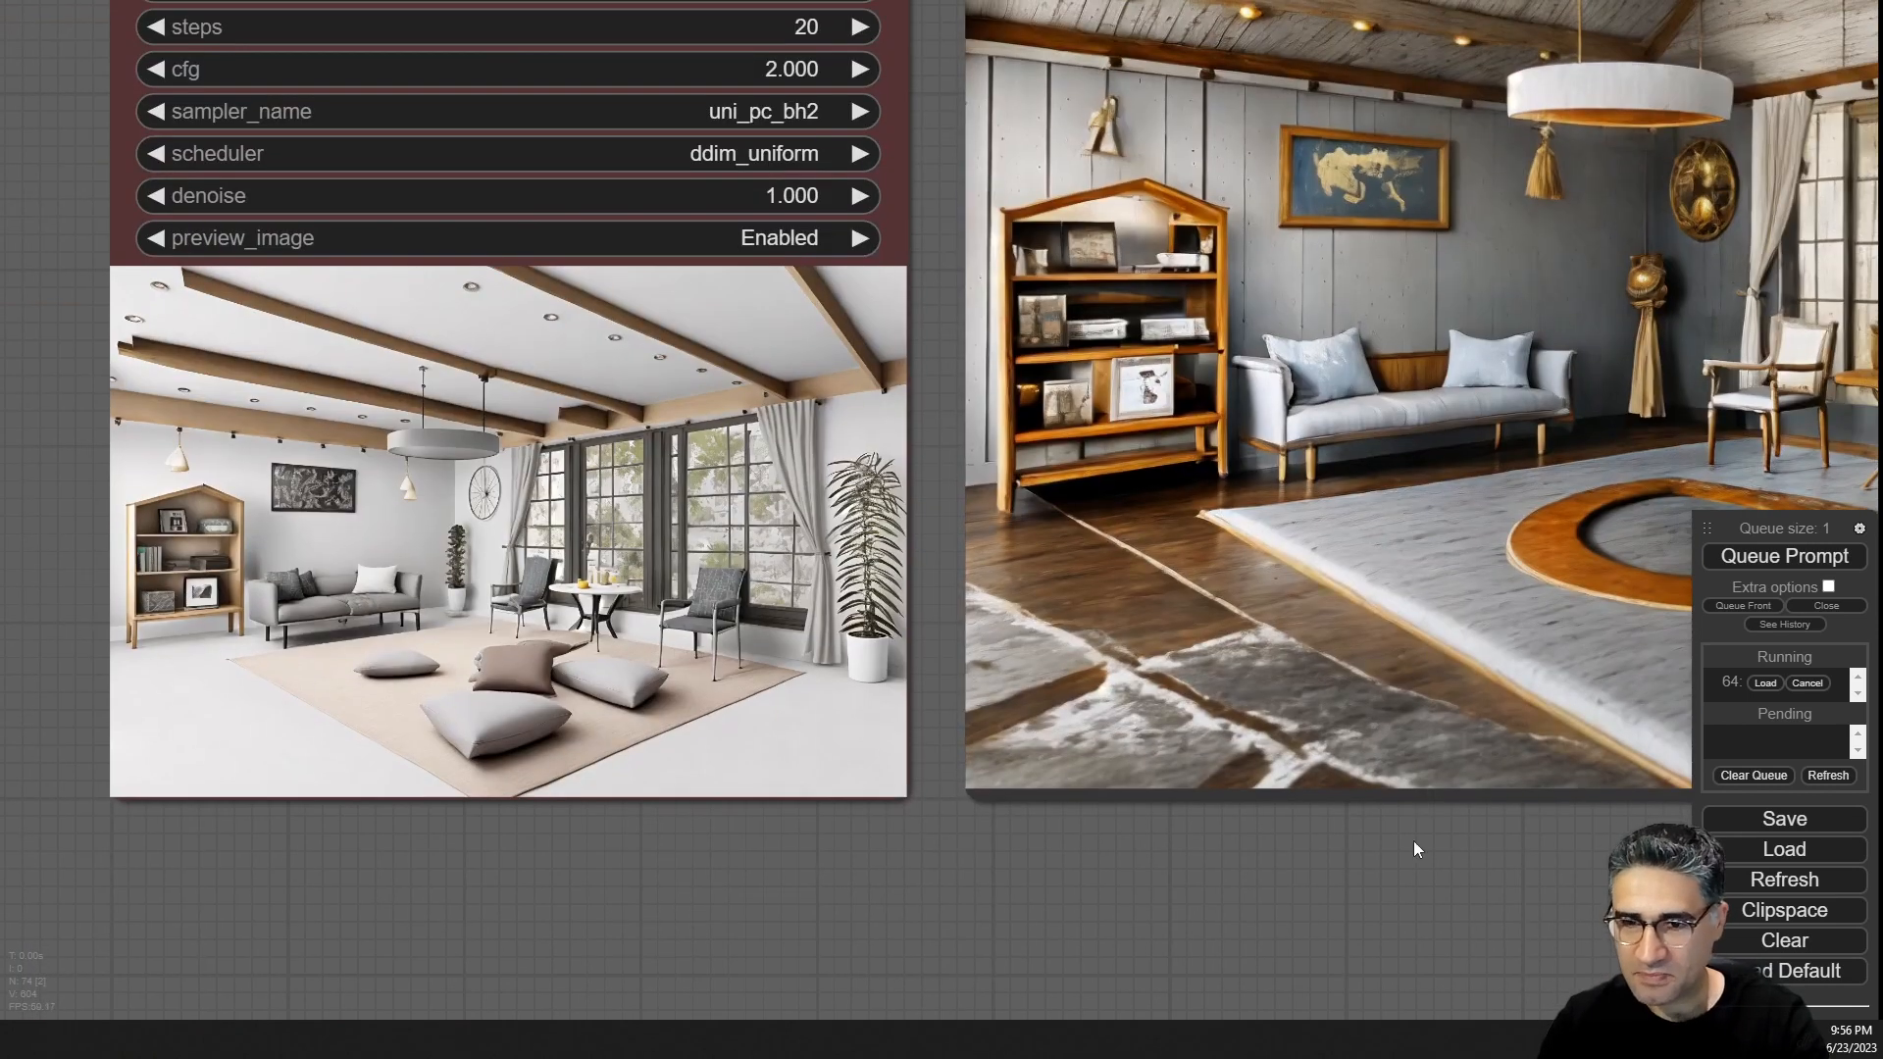
left_click_drag(1434, 856, 689, 877)
scroll(692, 873, "down", 4)
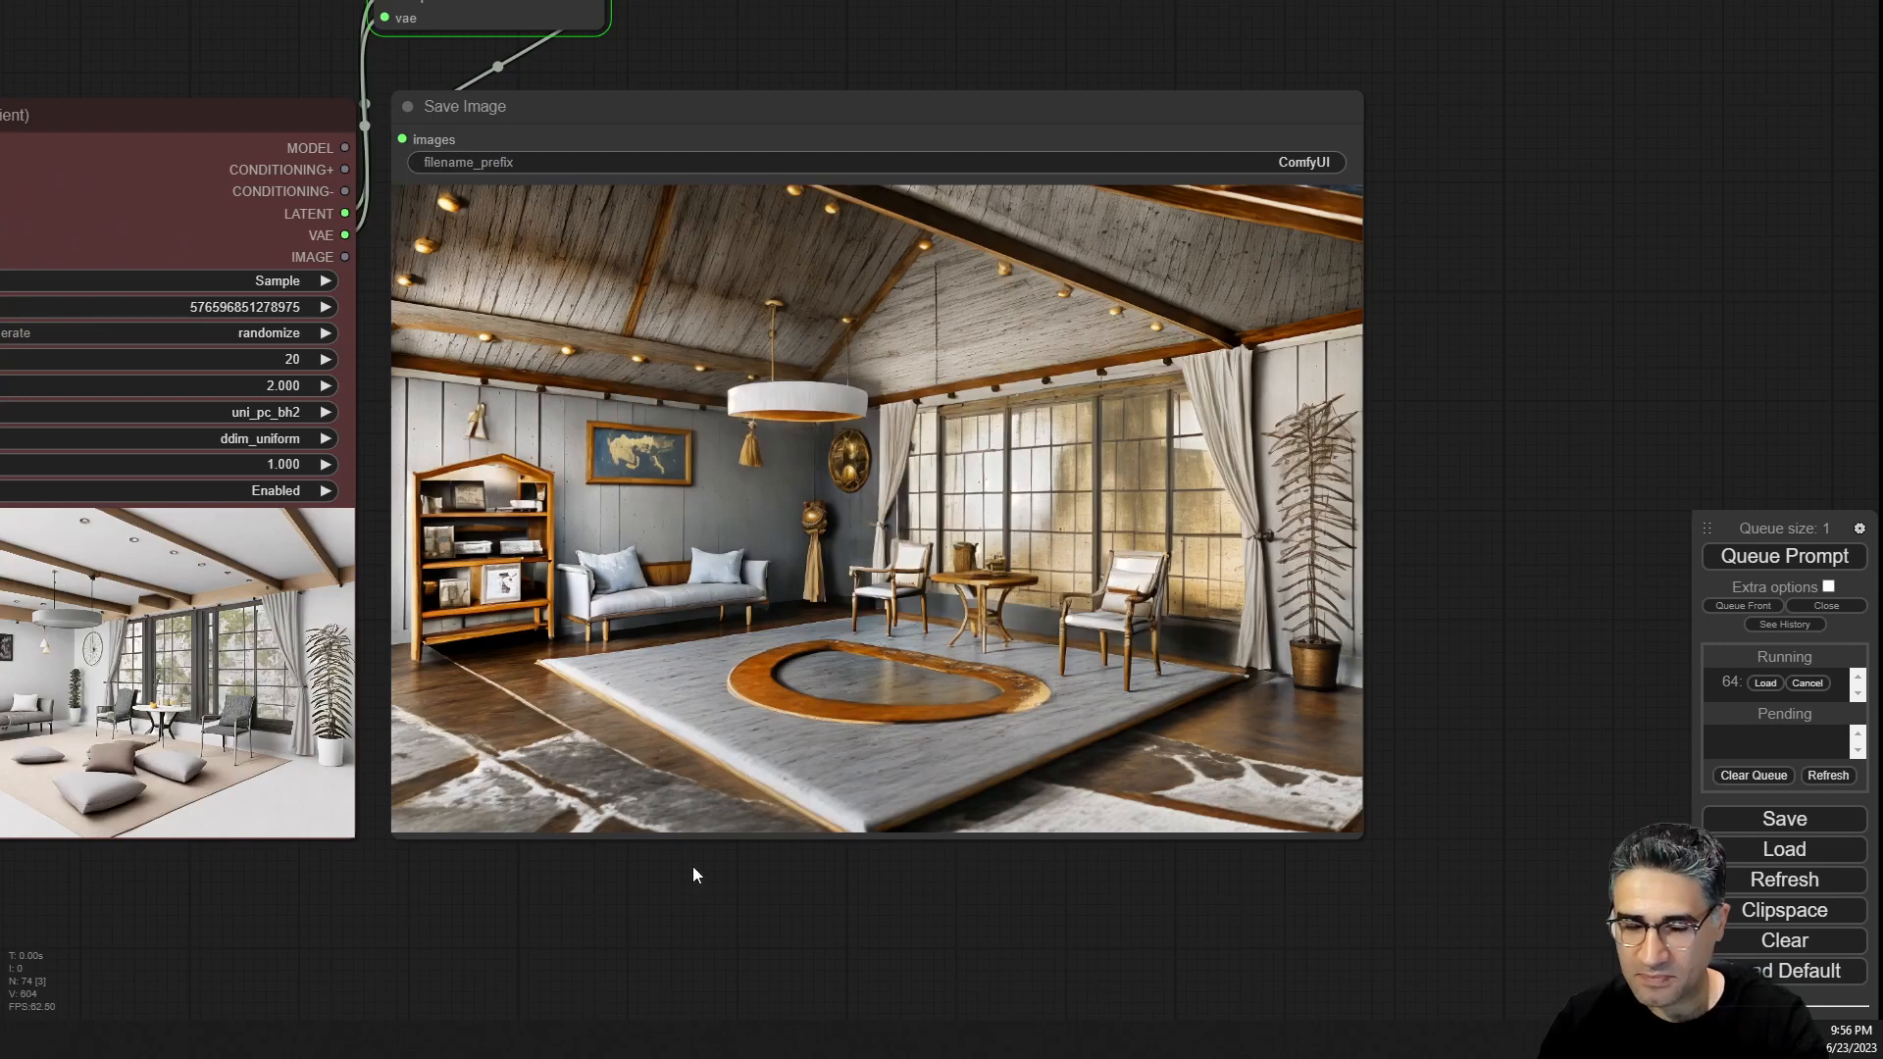
left_click_drag(165, 928, 526, 671)
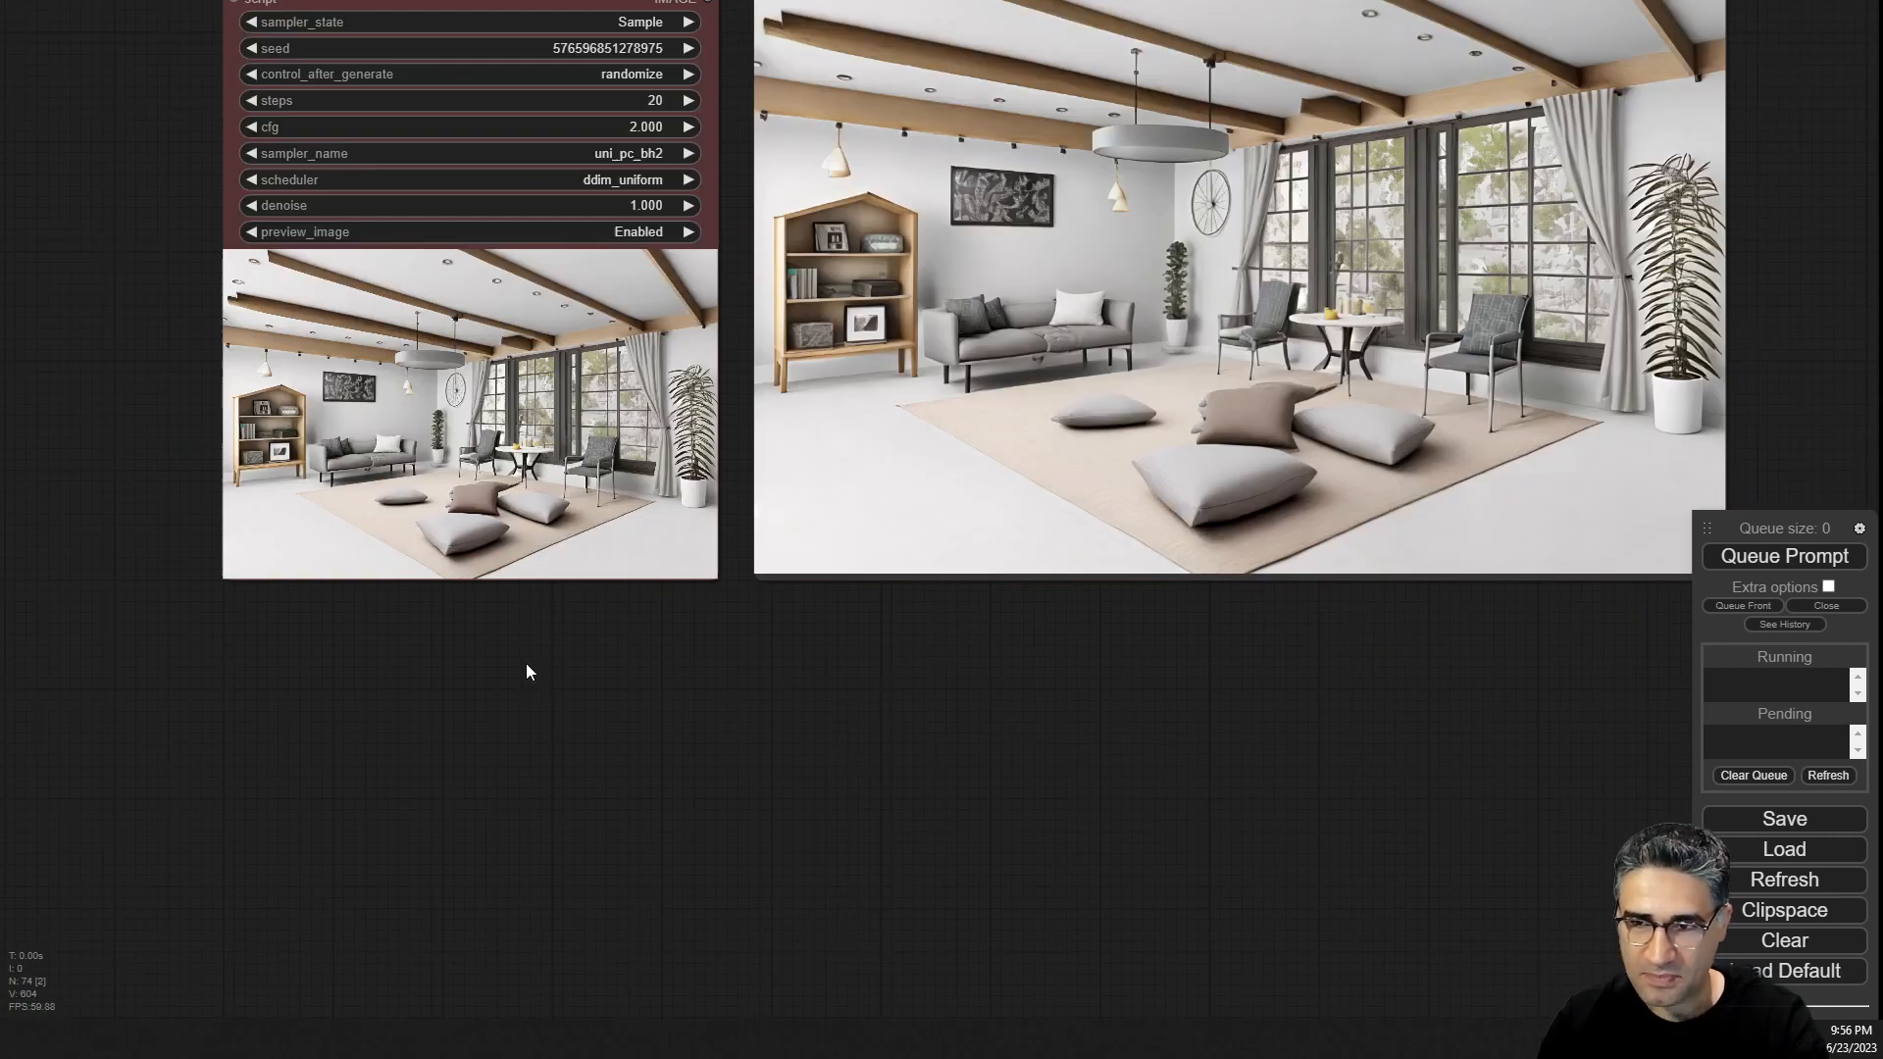
left_click_drag(1164, 614, 933, 741)
scroll(1296, 316, "up", 6)
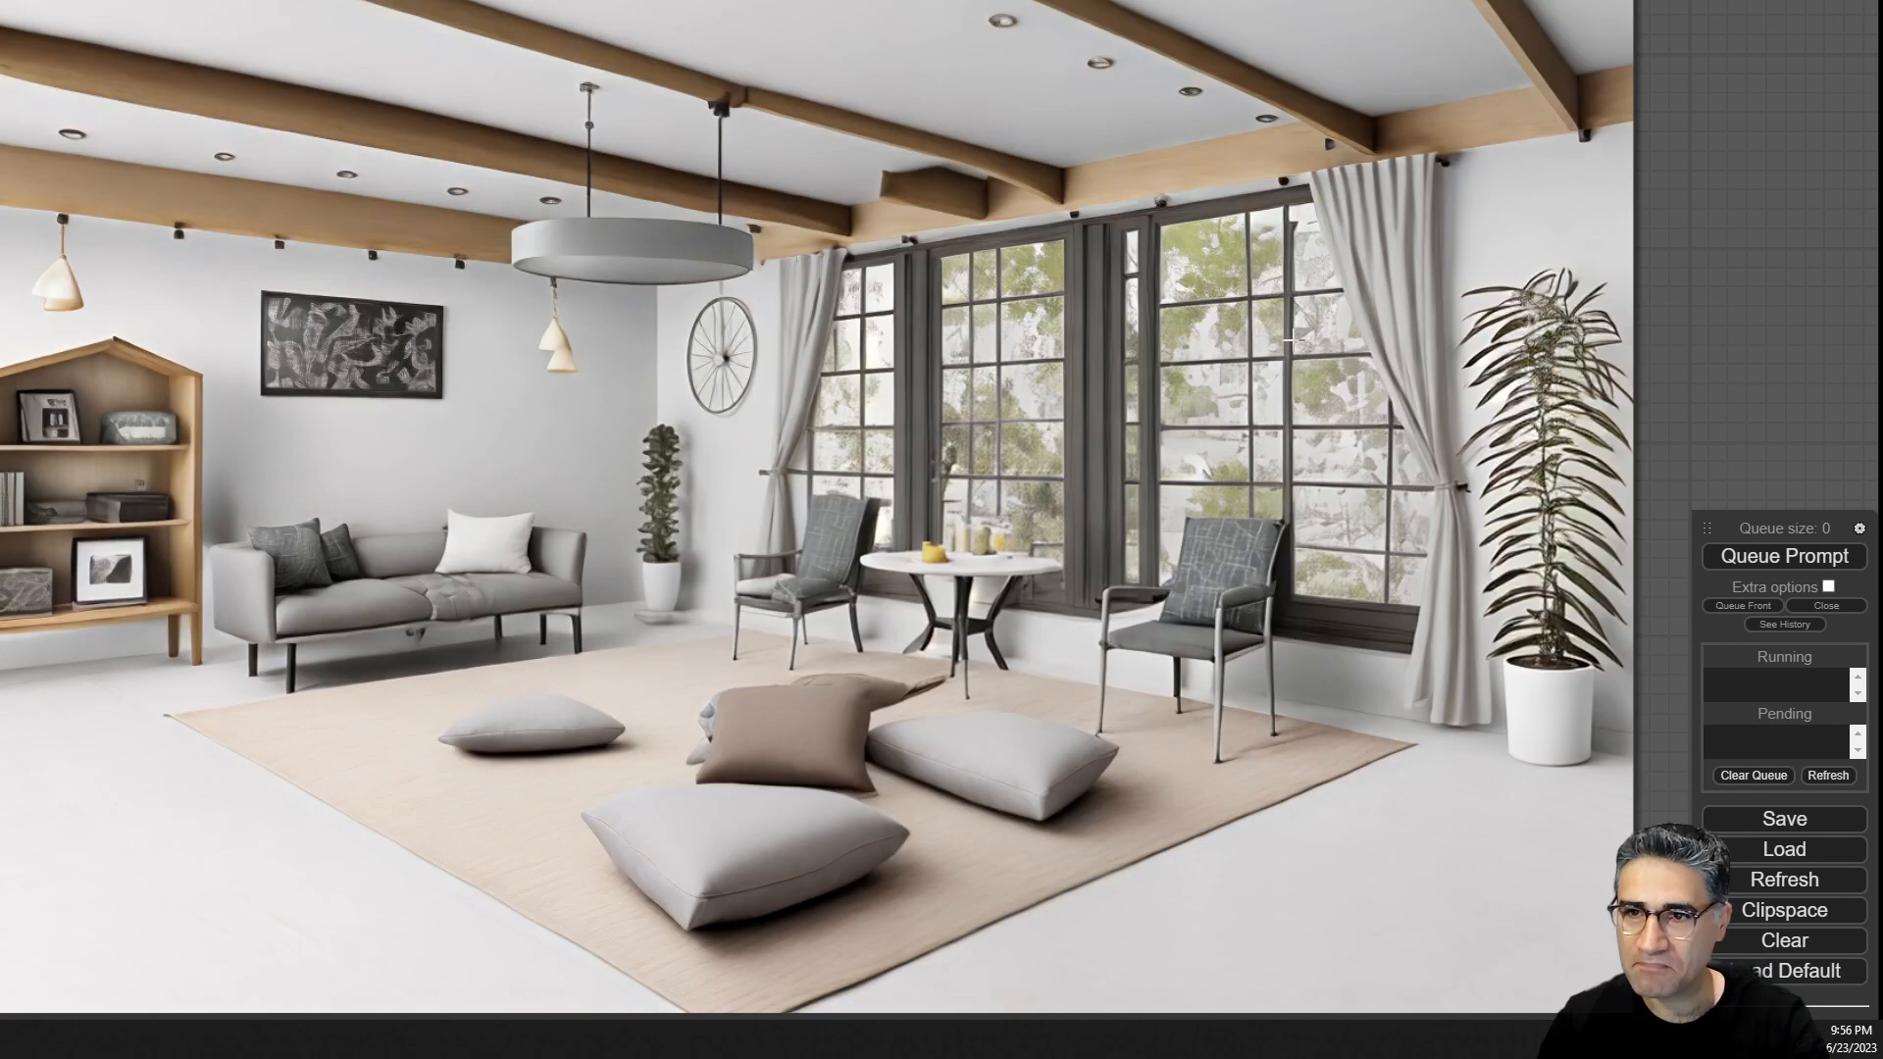
scroll(781, 496, "down", 12)
left_click_drag(519, 791, 1407, 583)
scroll(882, 441, "up", 11)
scroll(1451, 372, "down", 4)
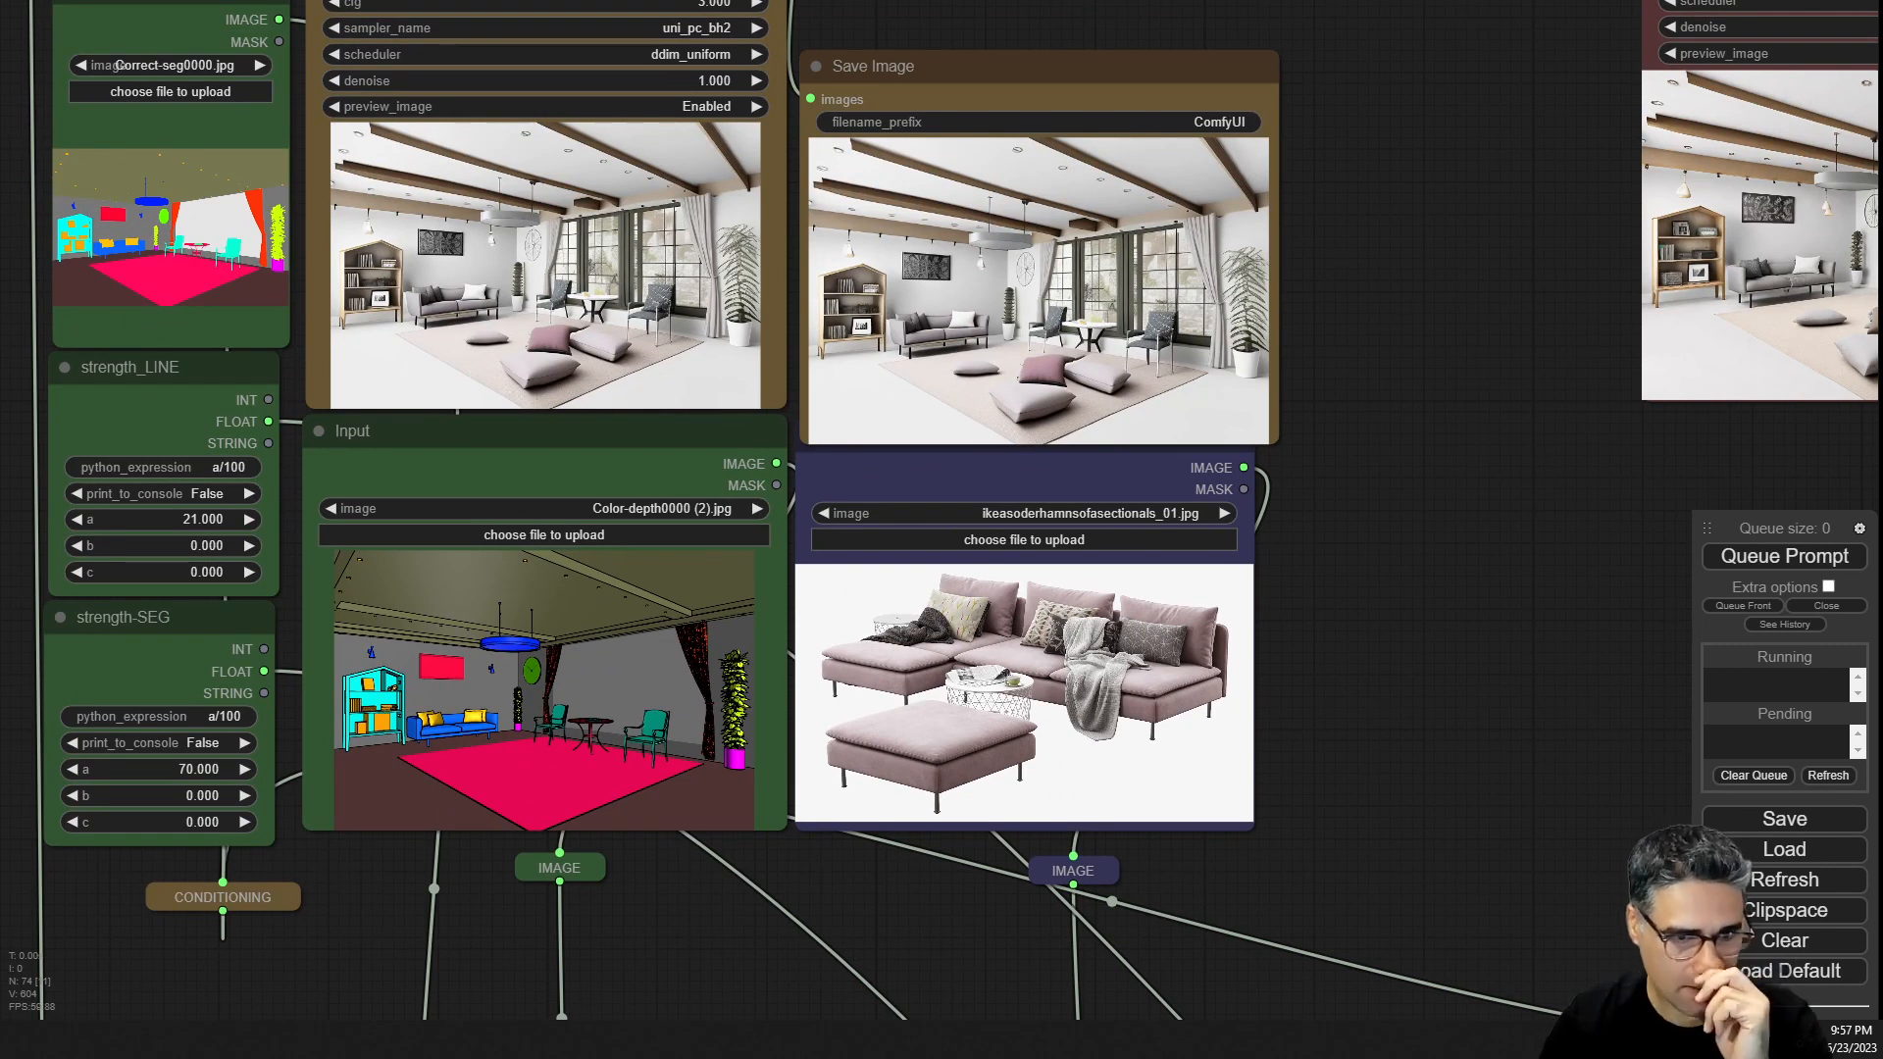
left_click_drag(1878, 687, 980, 677)
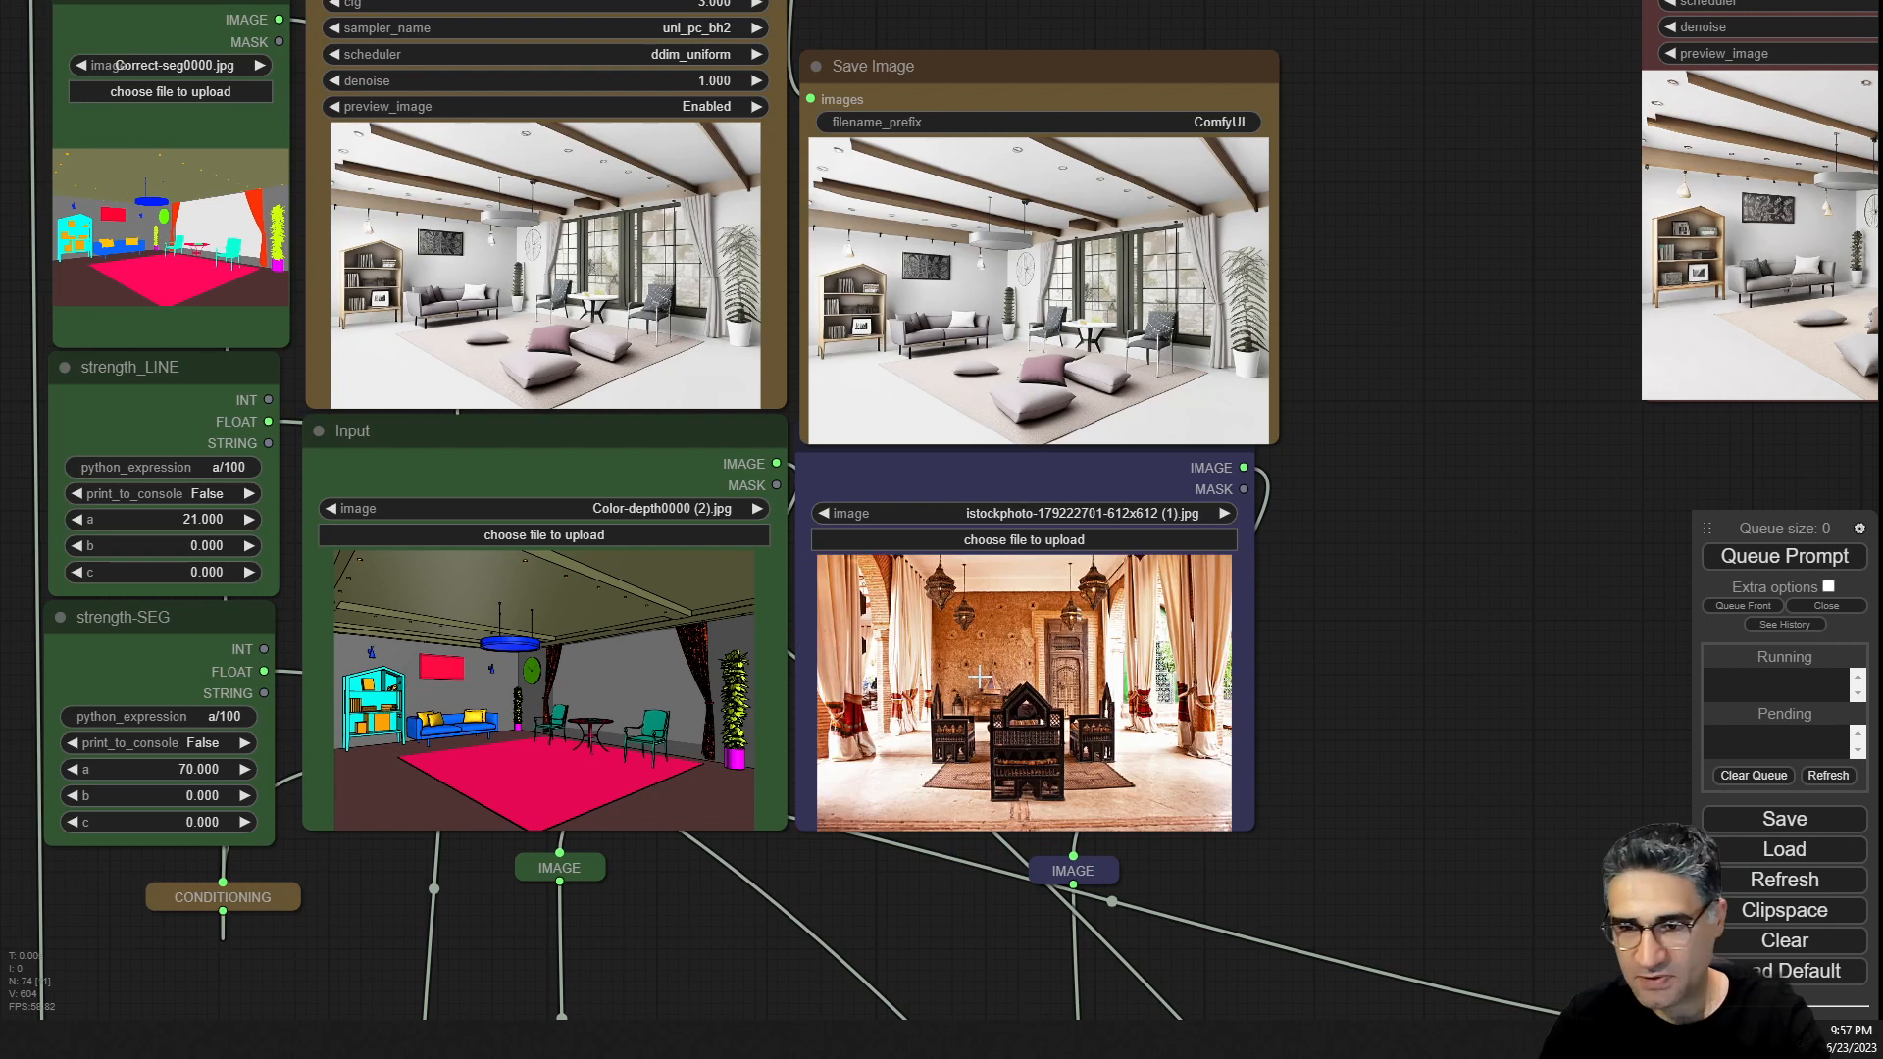
scroll(983, 727, "up", 12)
scroll(983, 728, "down", 5)
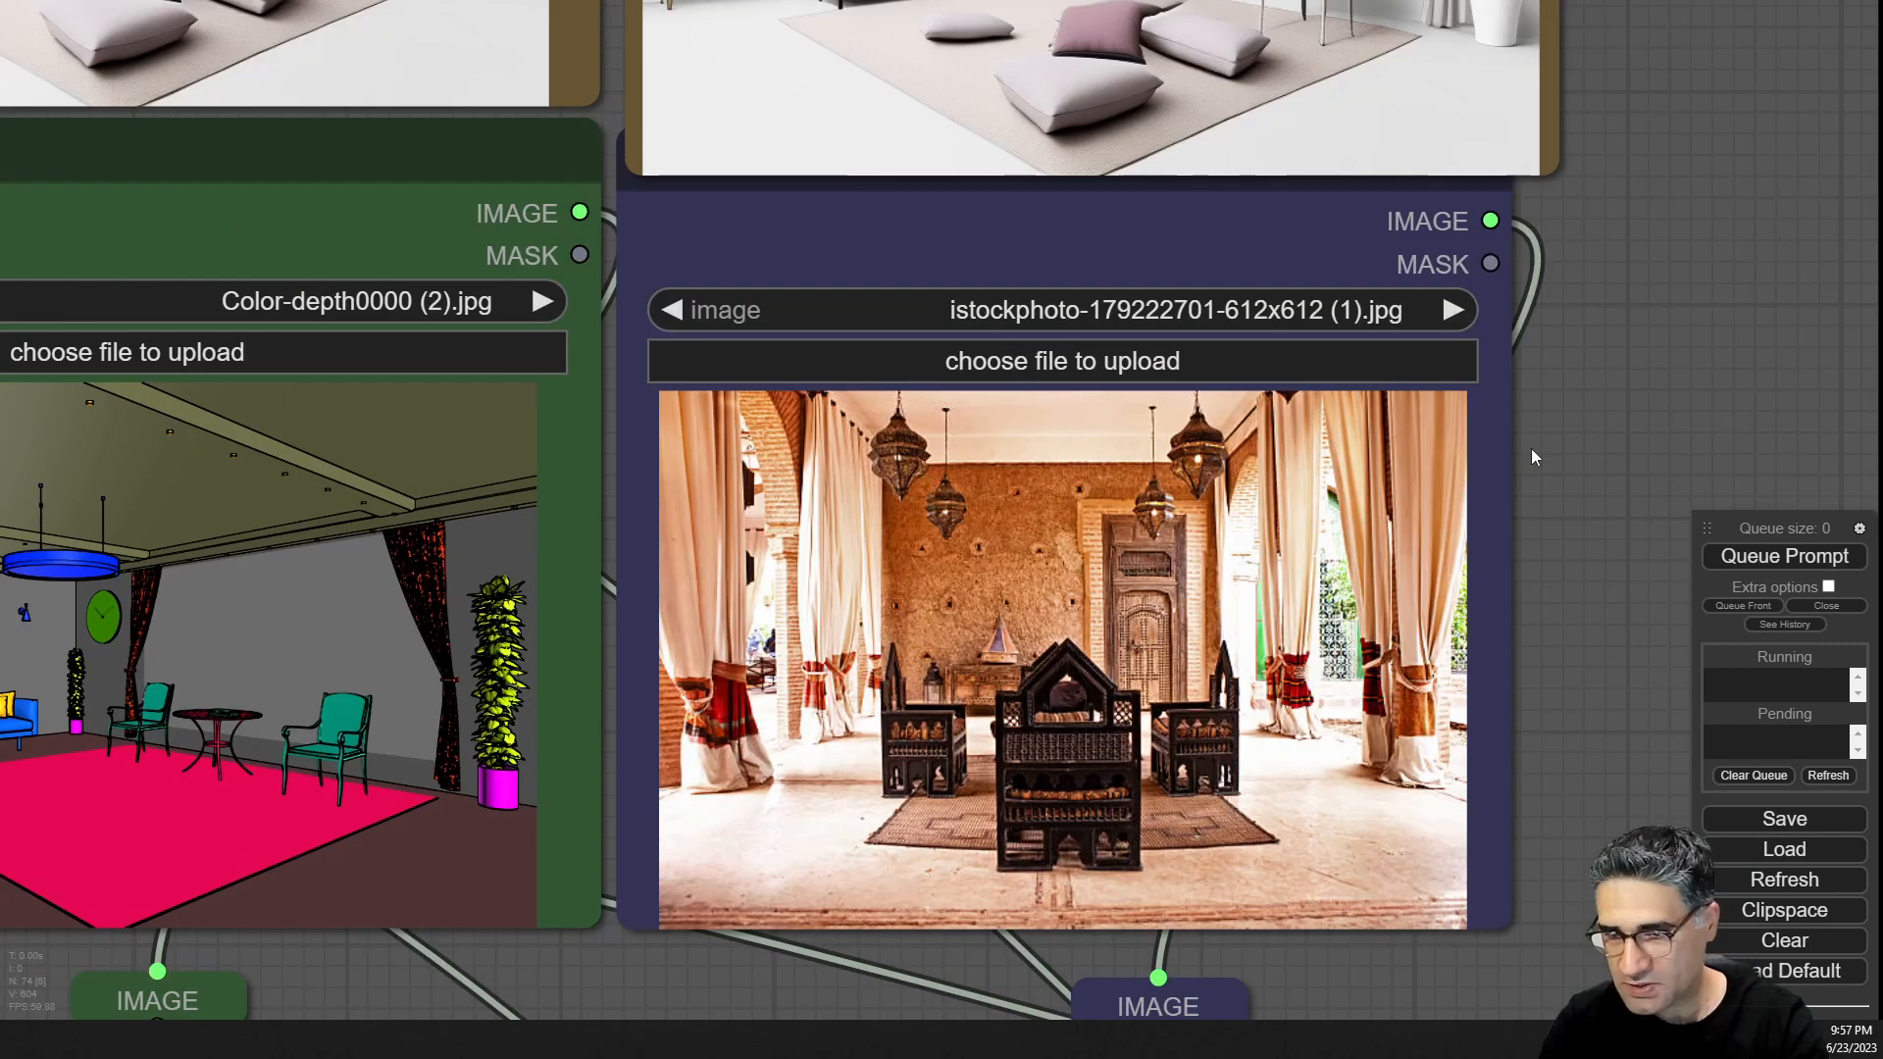
scroll(1147, 589, "up", 10)
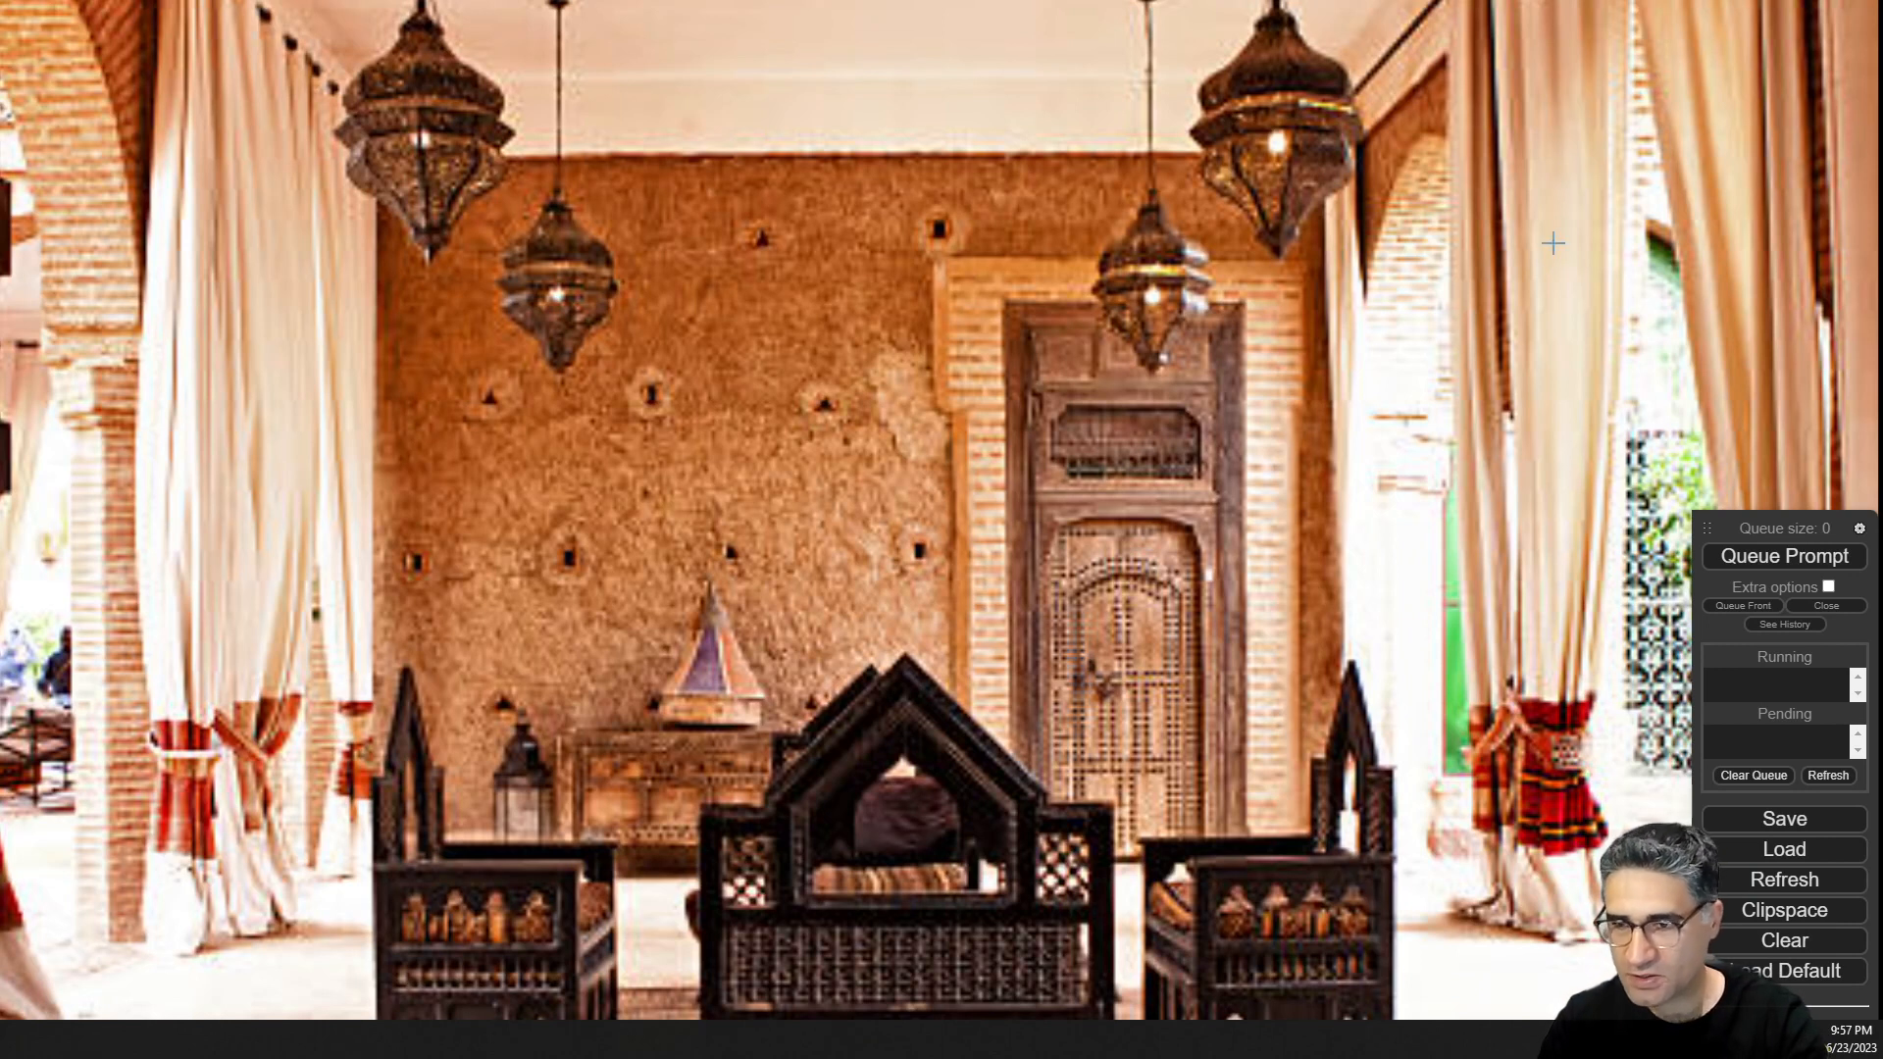
scroll(1342, 310, "down", 5)
left_click(1784, 556)
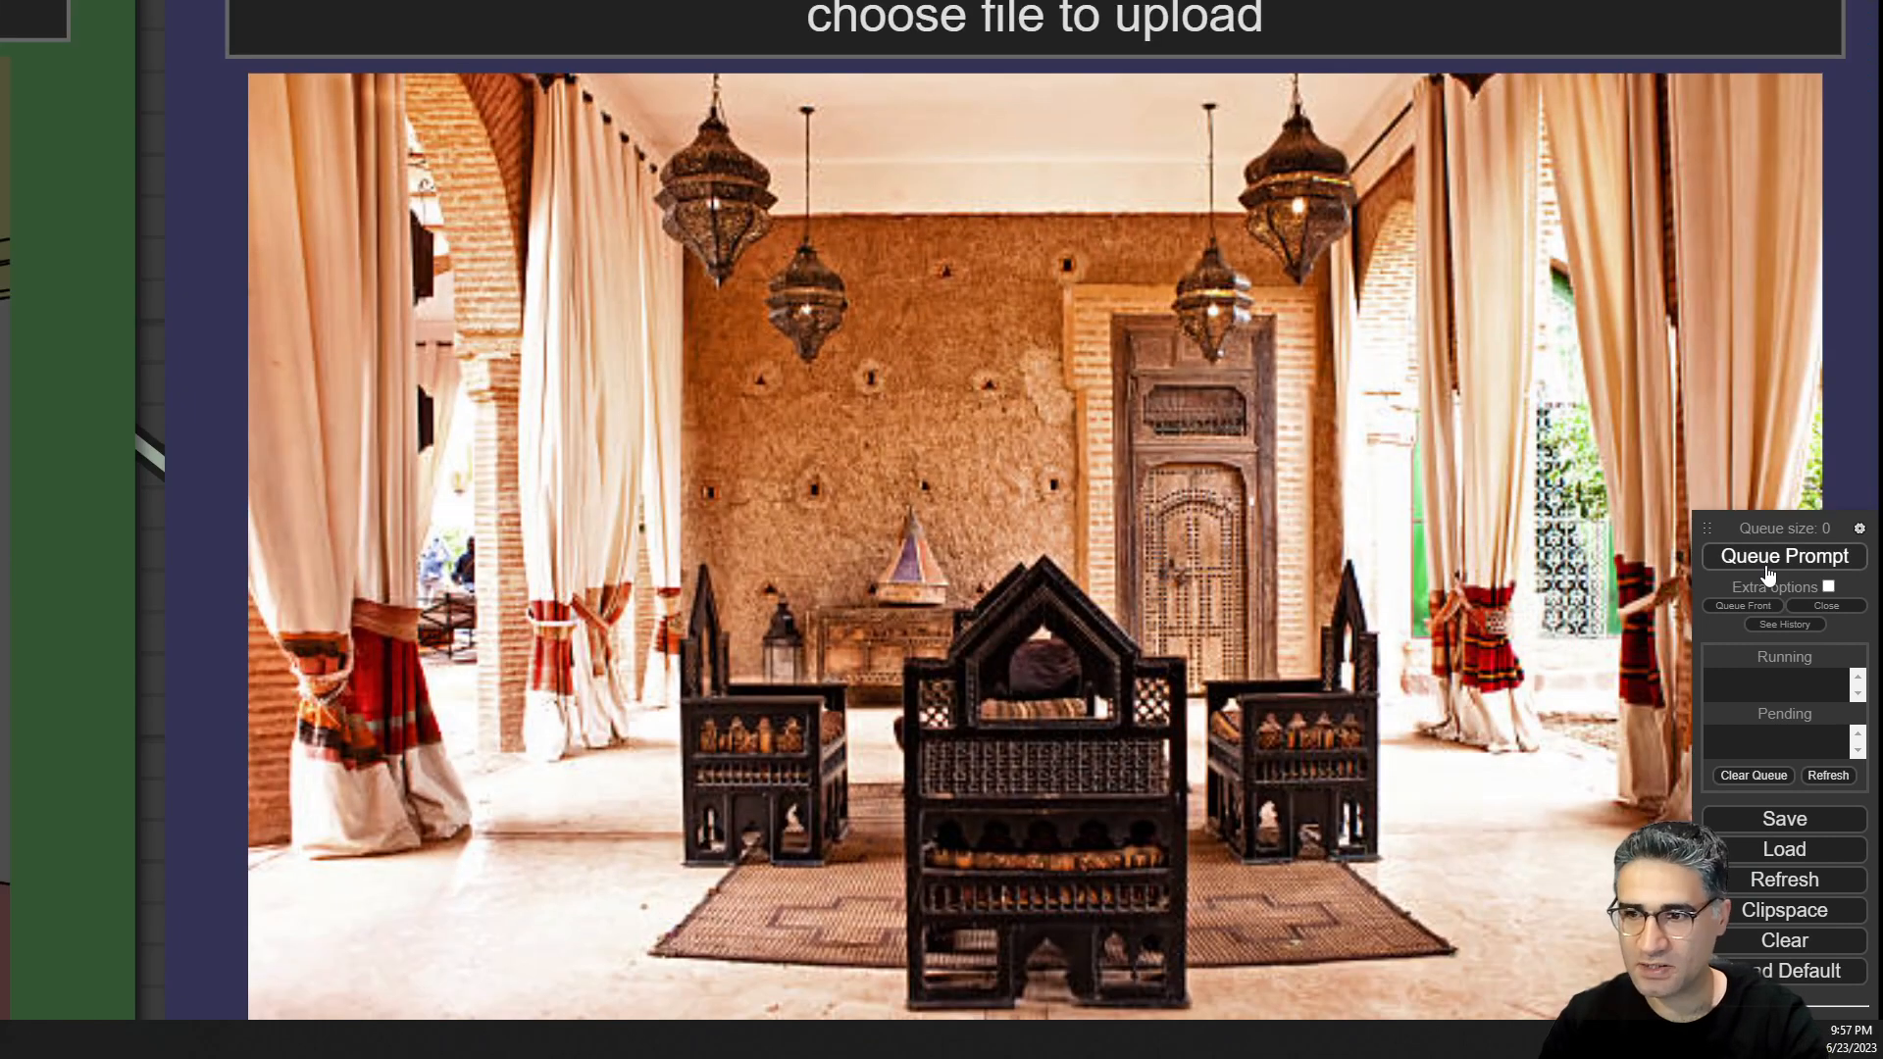
Examine the sampler previews while the new prompt is generating.
scroll(1488, 624, "down", 3)
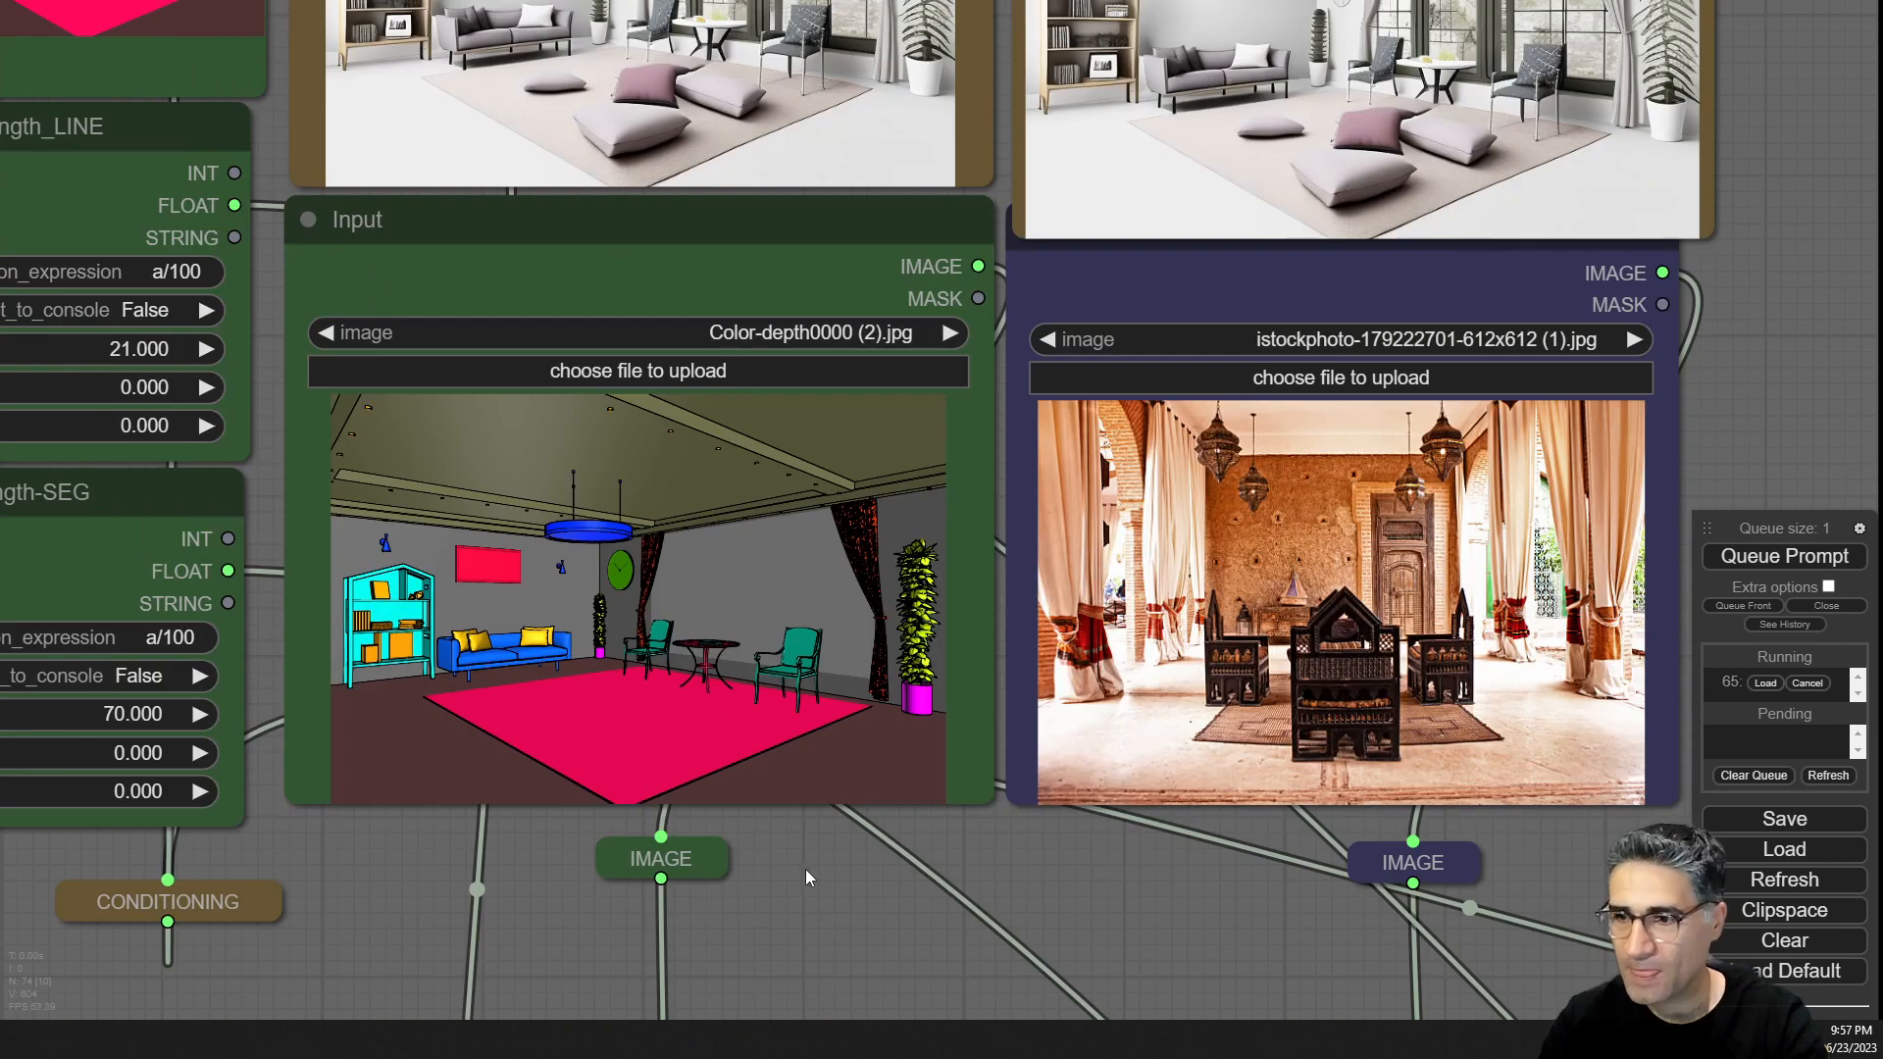
left_click_drag(806, 870, 769, 1025)
left_click_drag(1751, 145, 1695, 510)
scroll(210, 526, "up", 5)
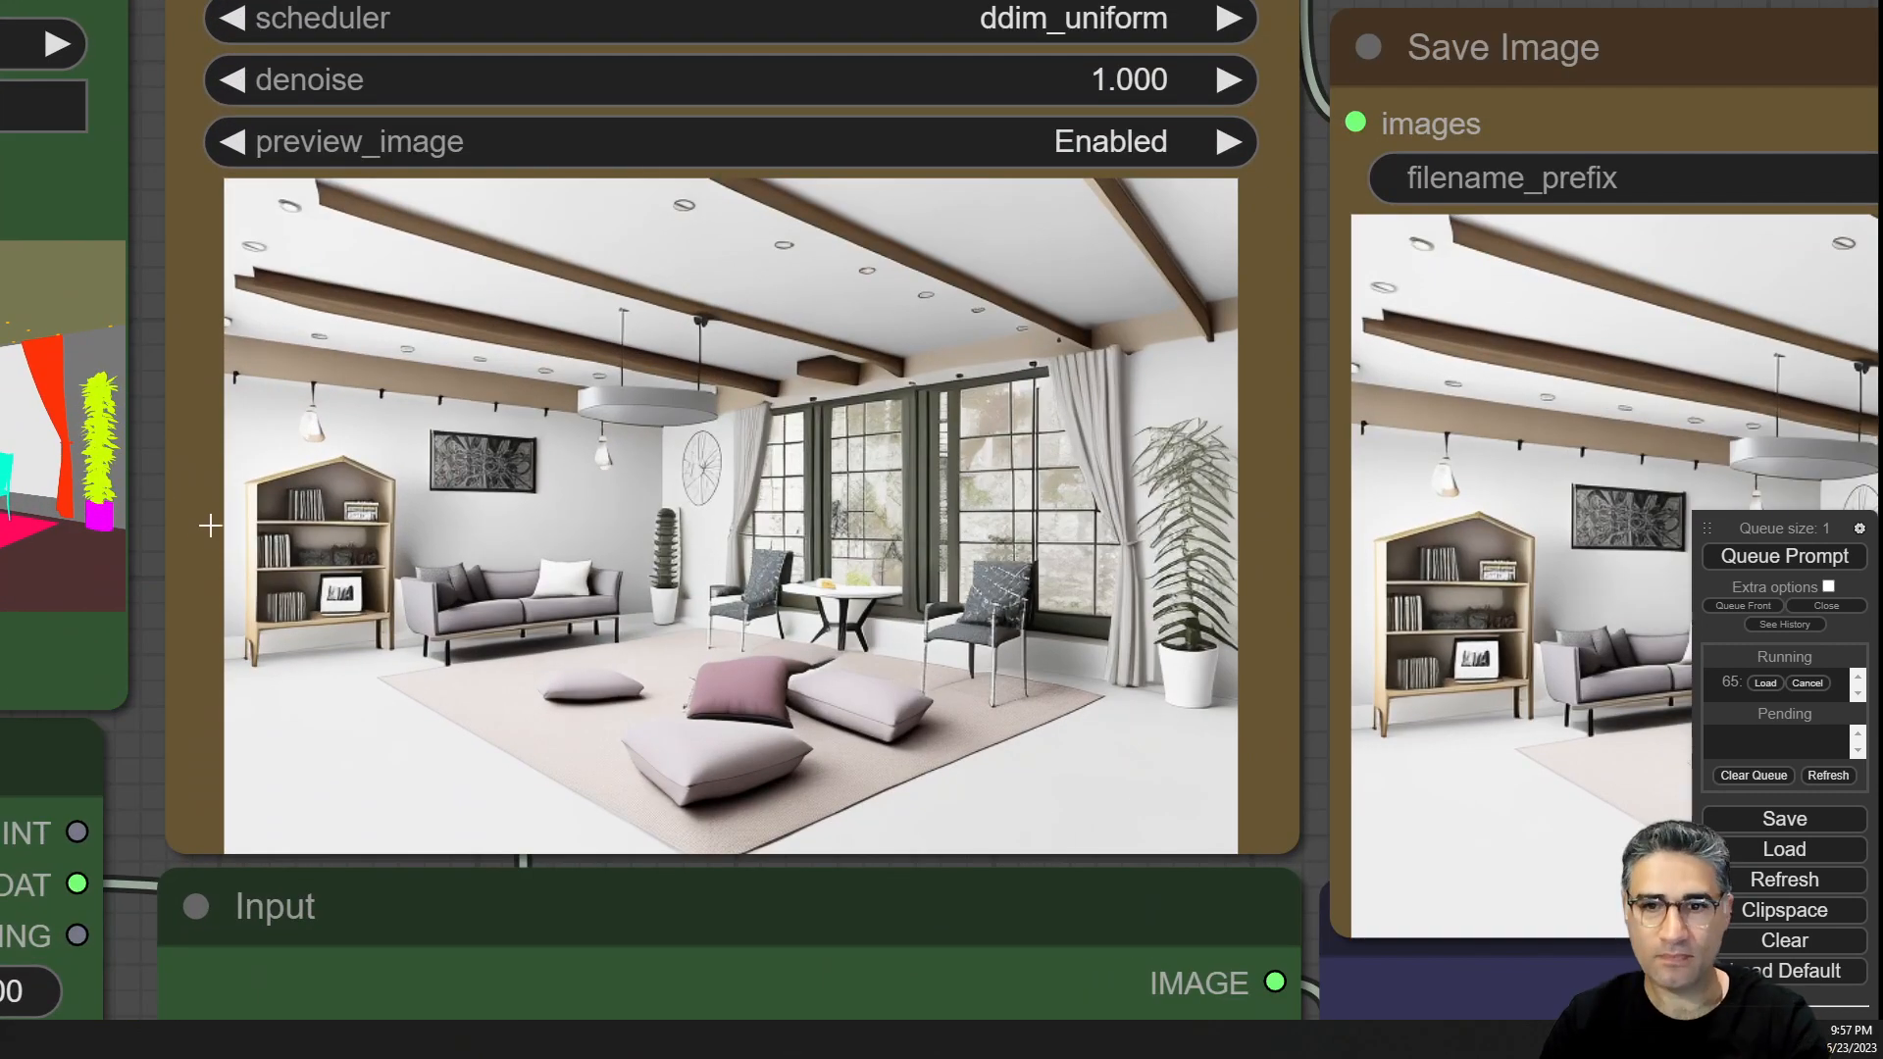
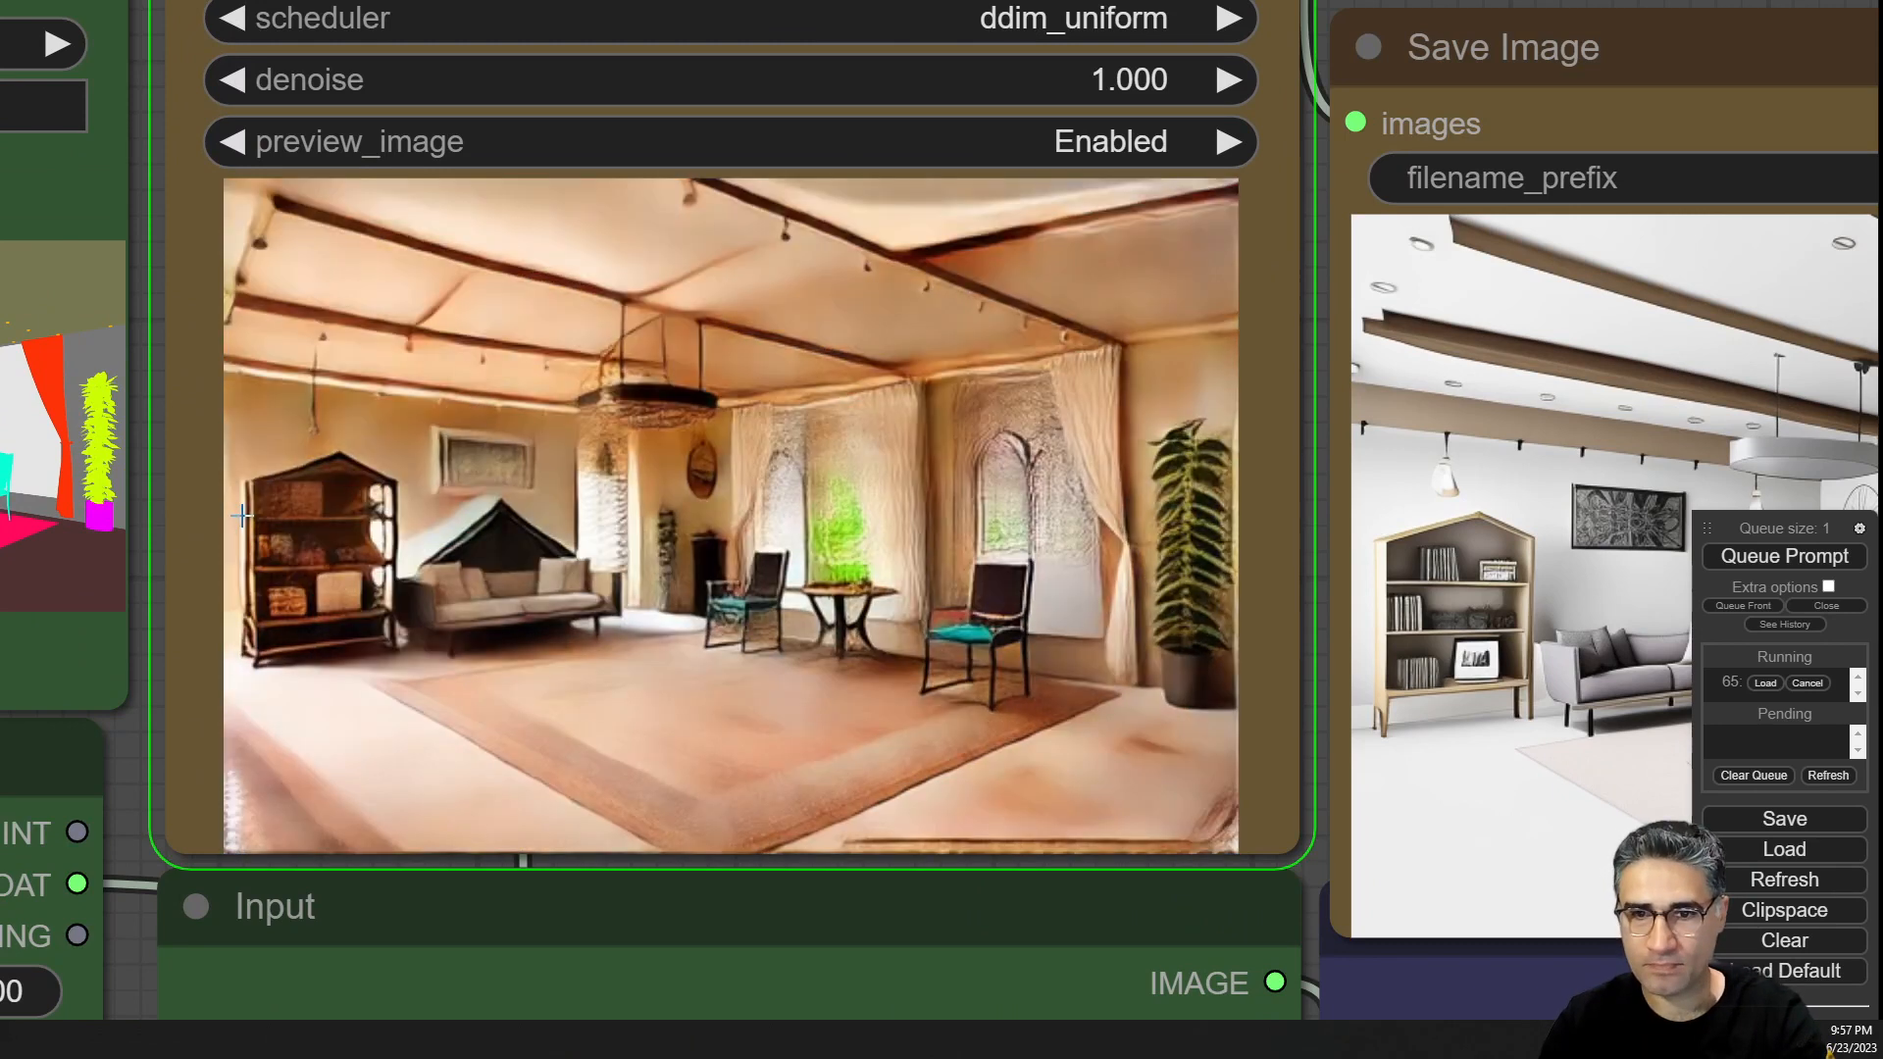
Inspect the latest Moroccan-style render alongside the loaded style reference image.
scroll(241, 514, "down", 5)
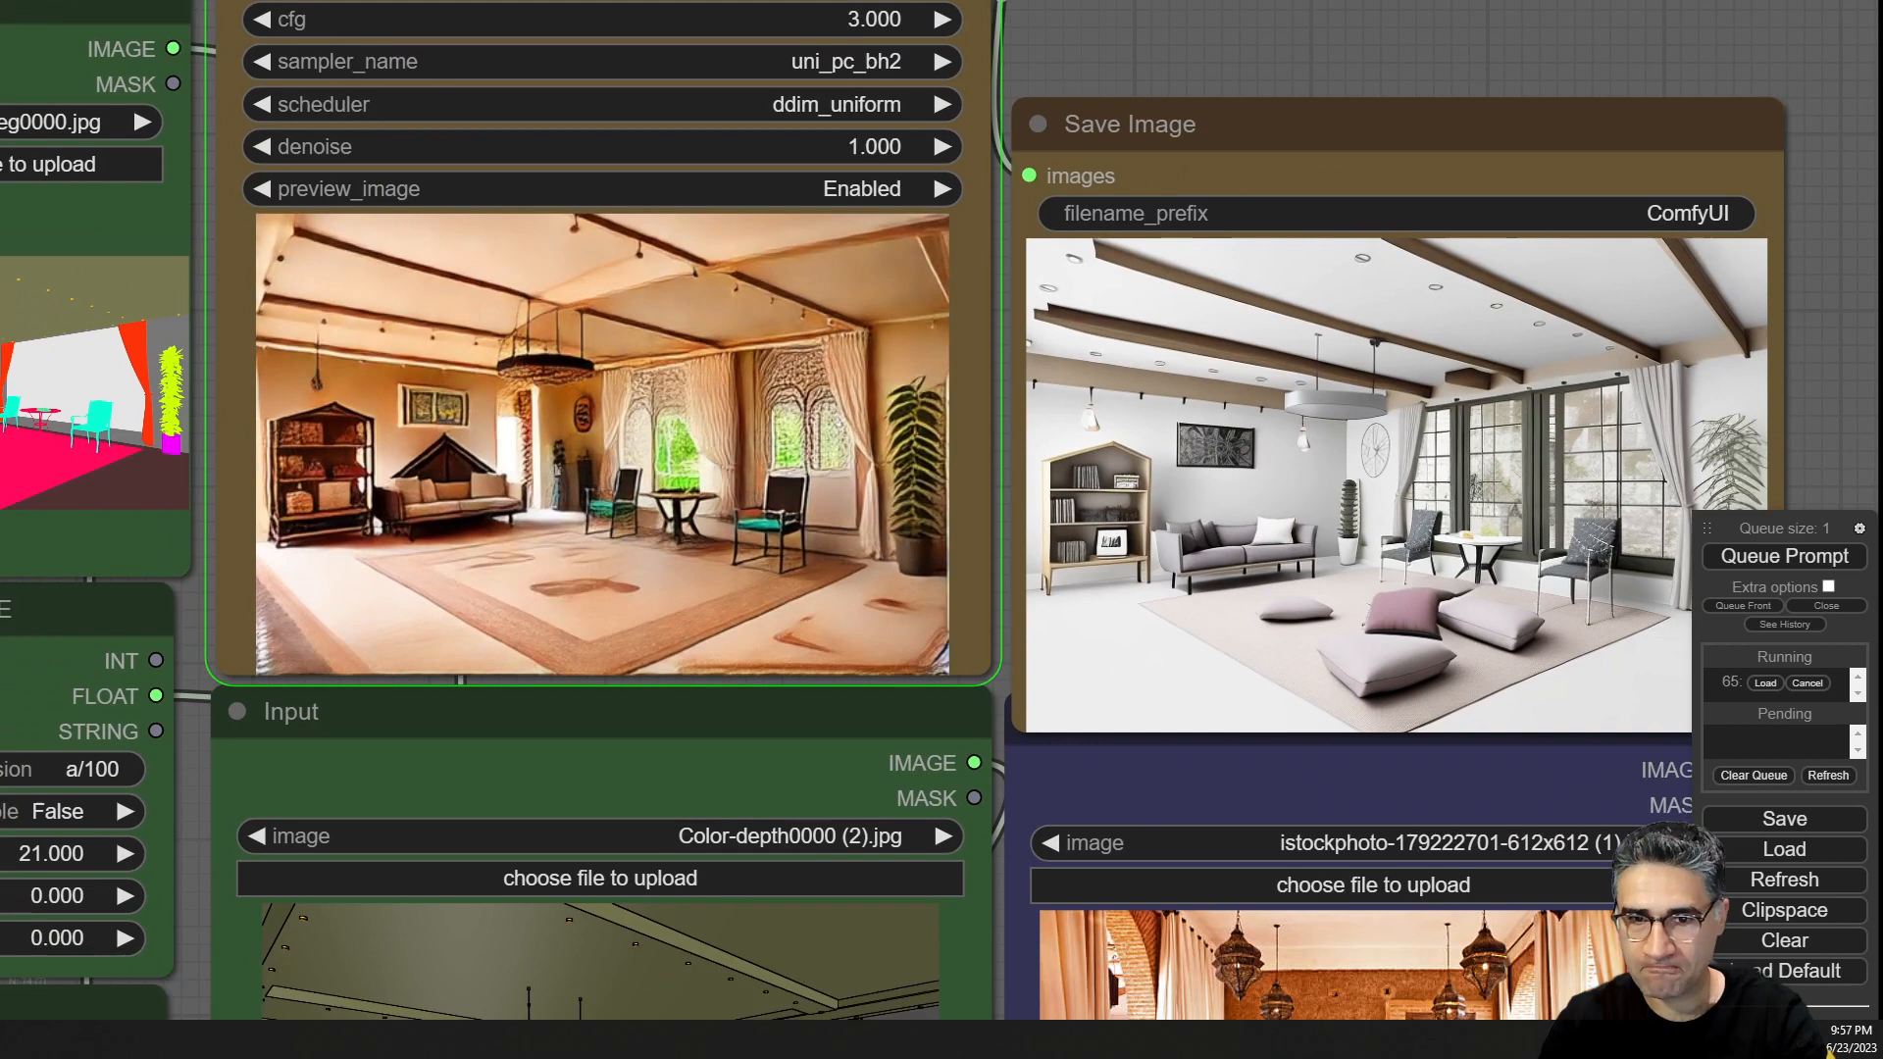
left_click_drag(1005, 664, 1033, 490)
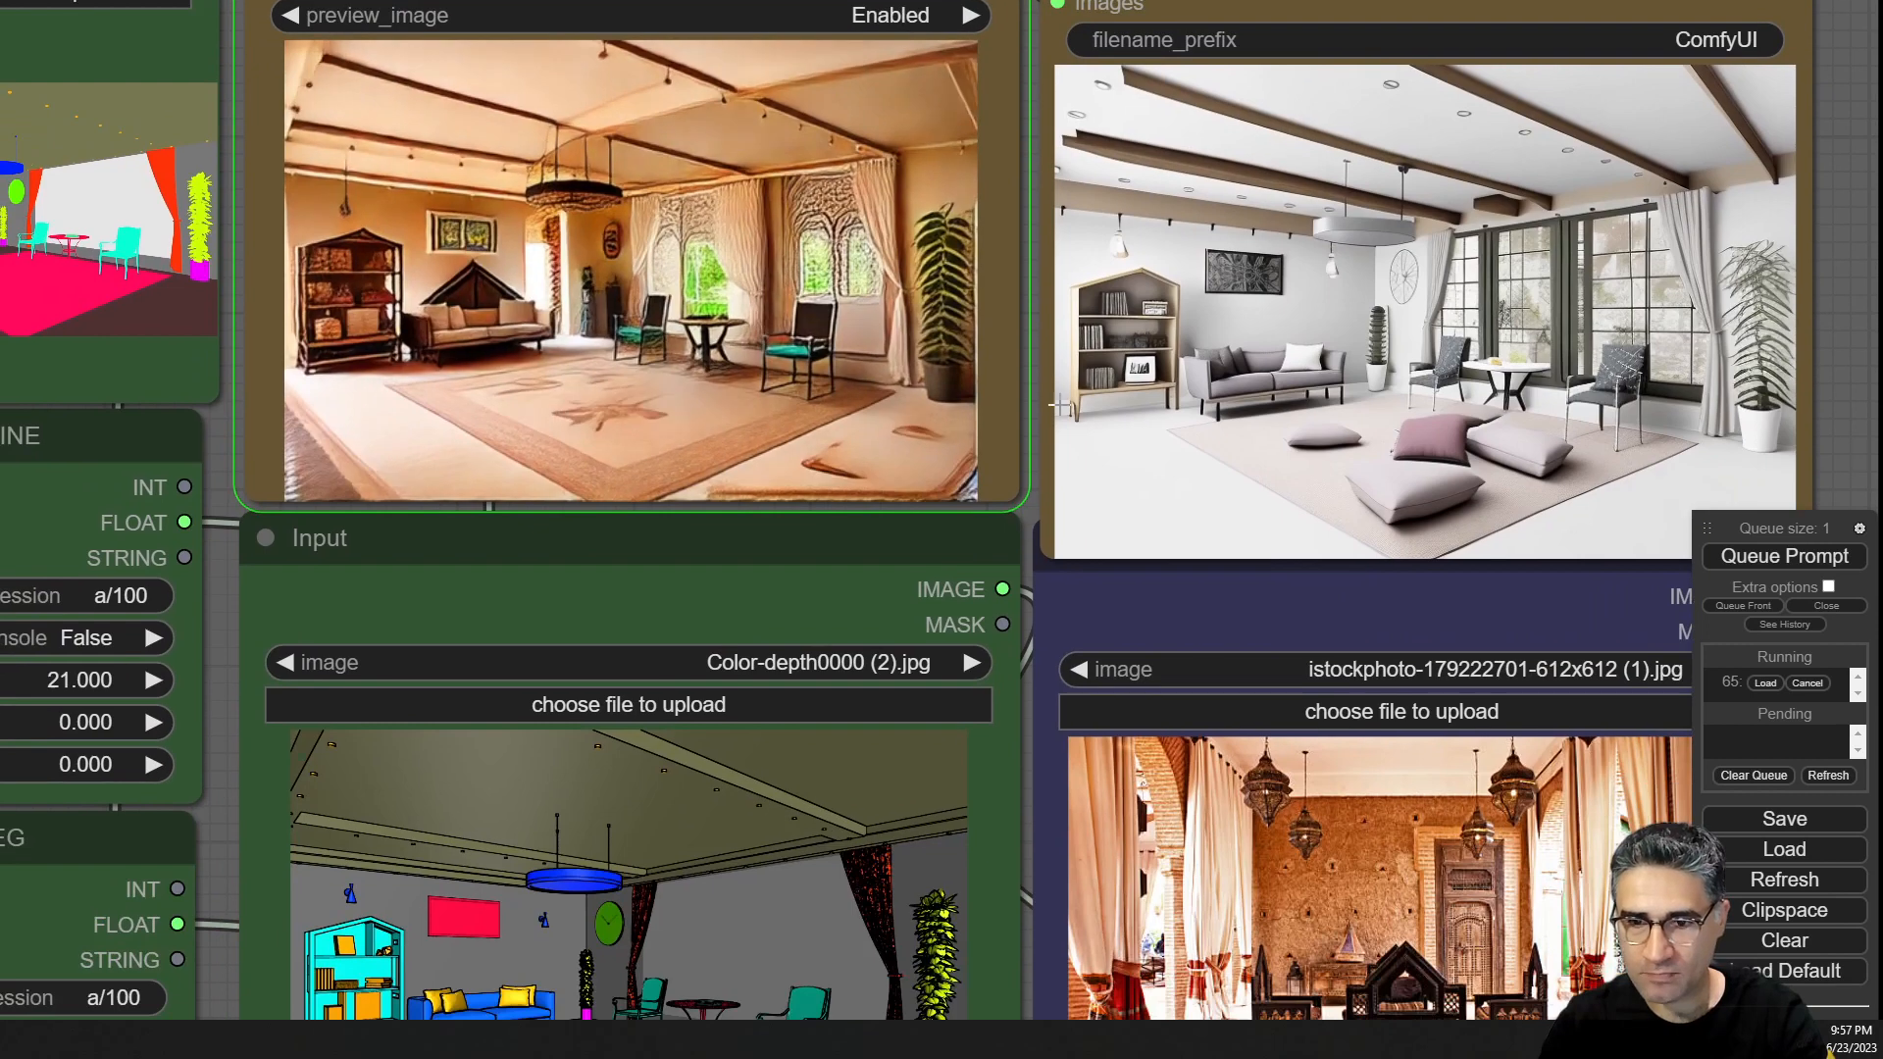
scroll(1035, 491, "down", 3)
scroll(1238, 898, "up", 4)
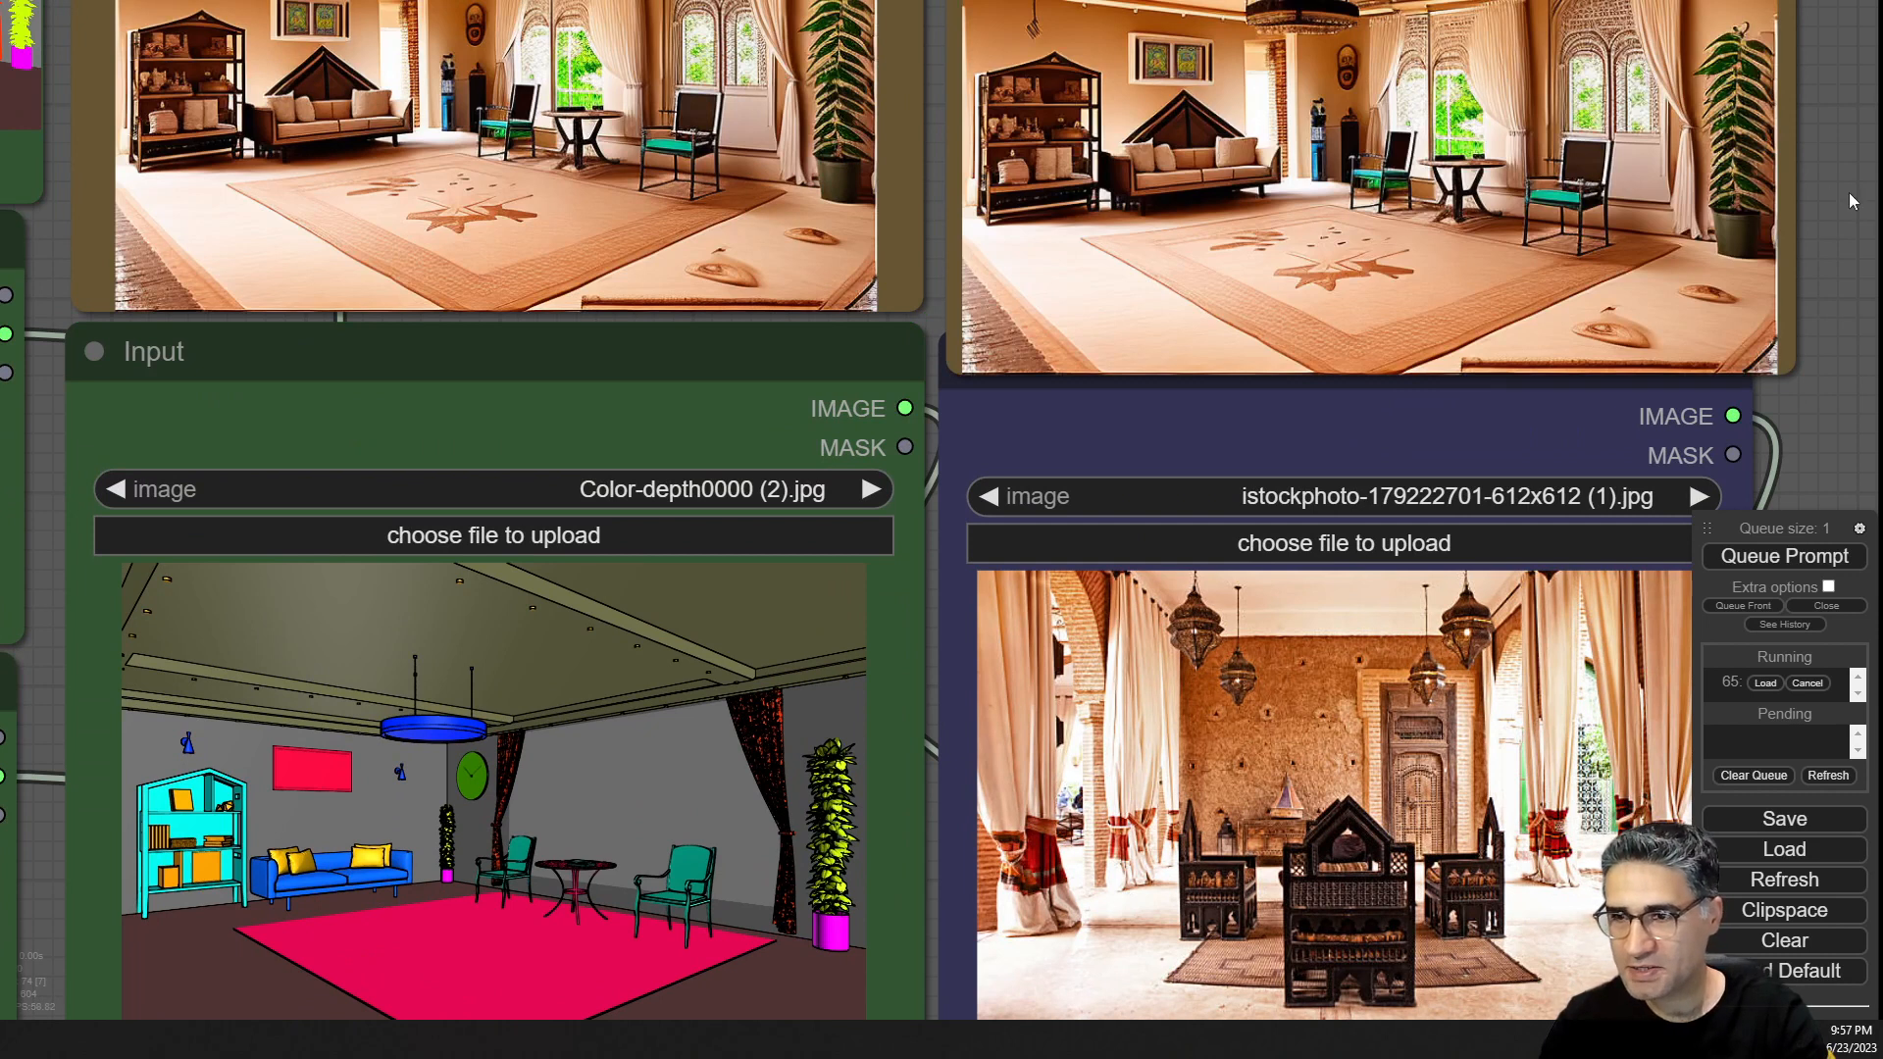
left_click_drag(1848, 204, 1648, 275)
scroll(1310, 881, "up", 9)
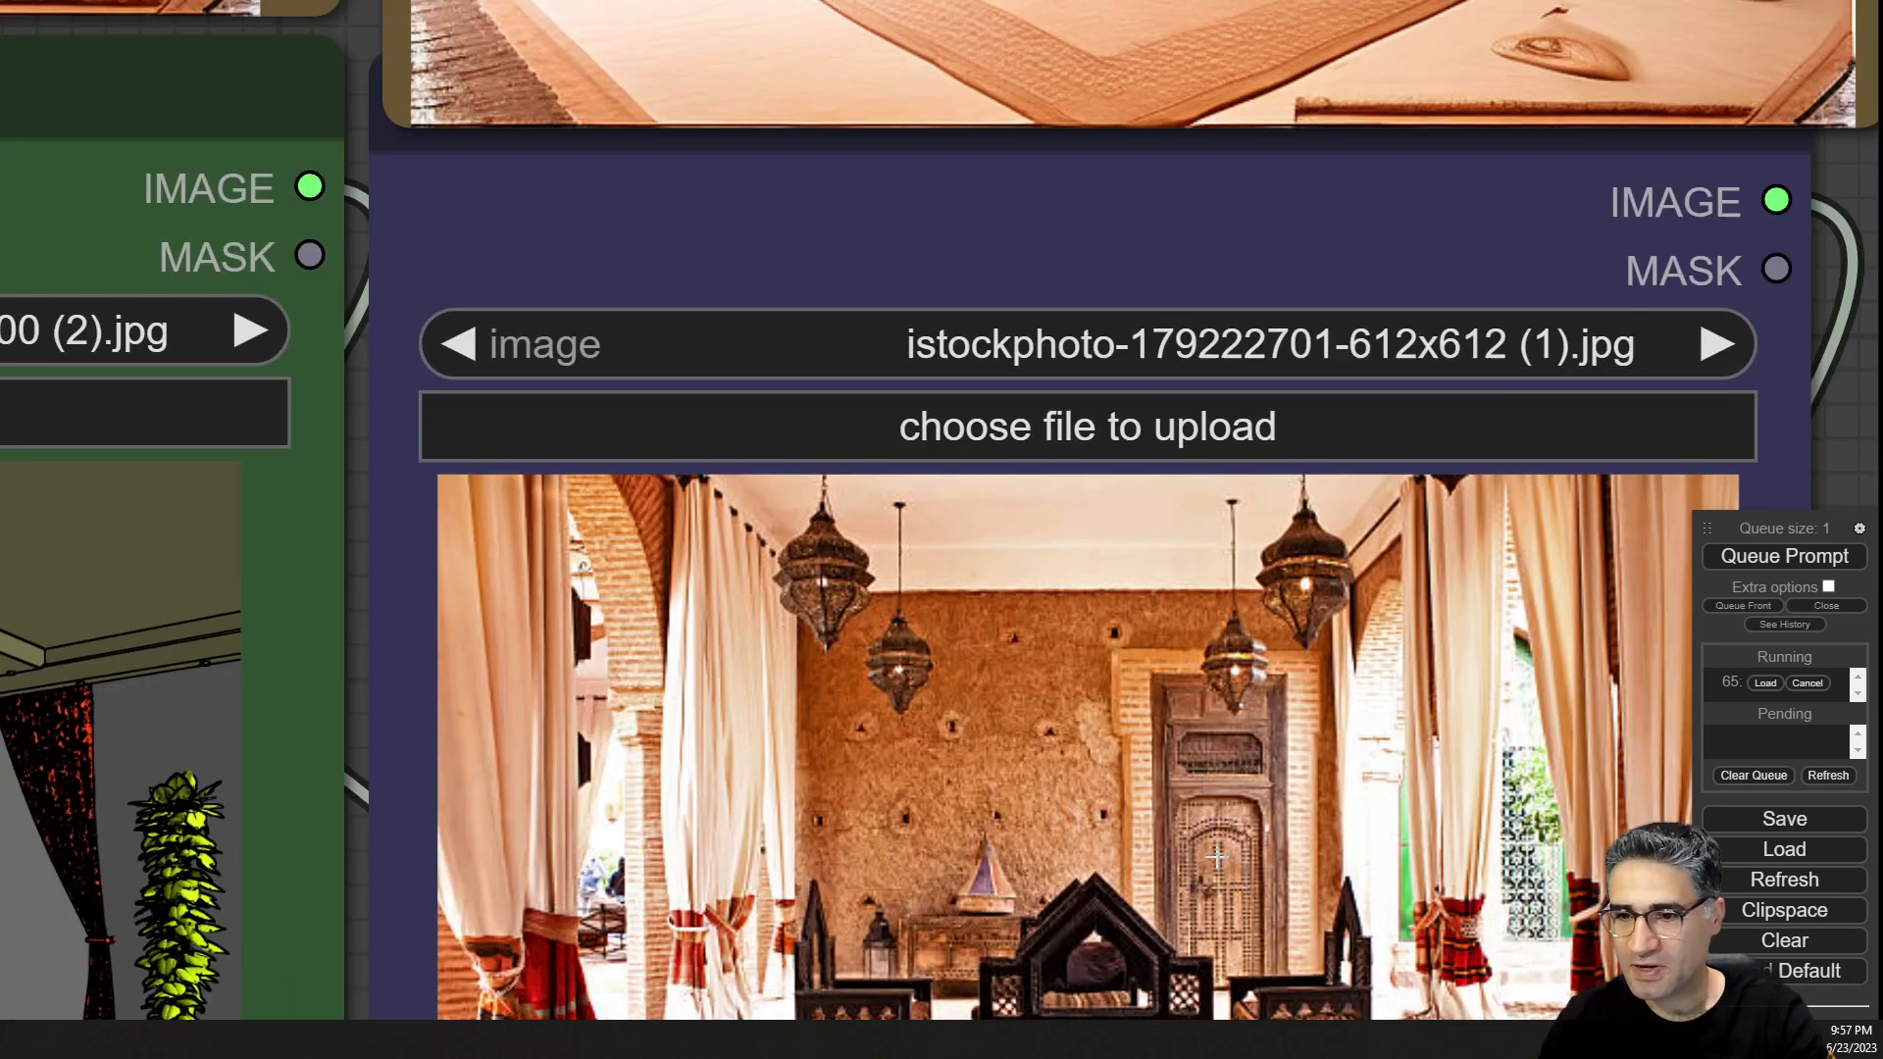
scroll(1310, 881, "down", 8)
left_click_drag(1699, 63, 1654, 260)
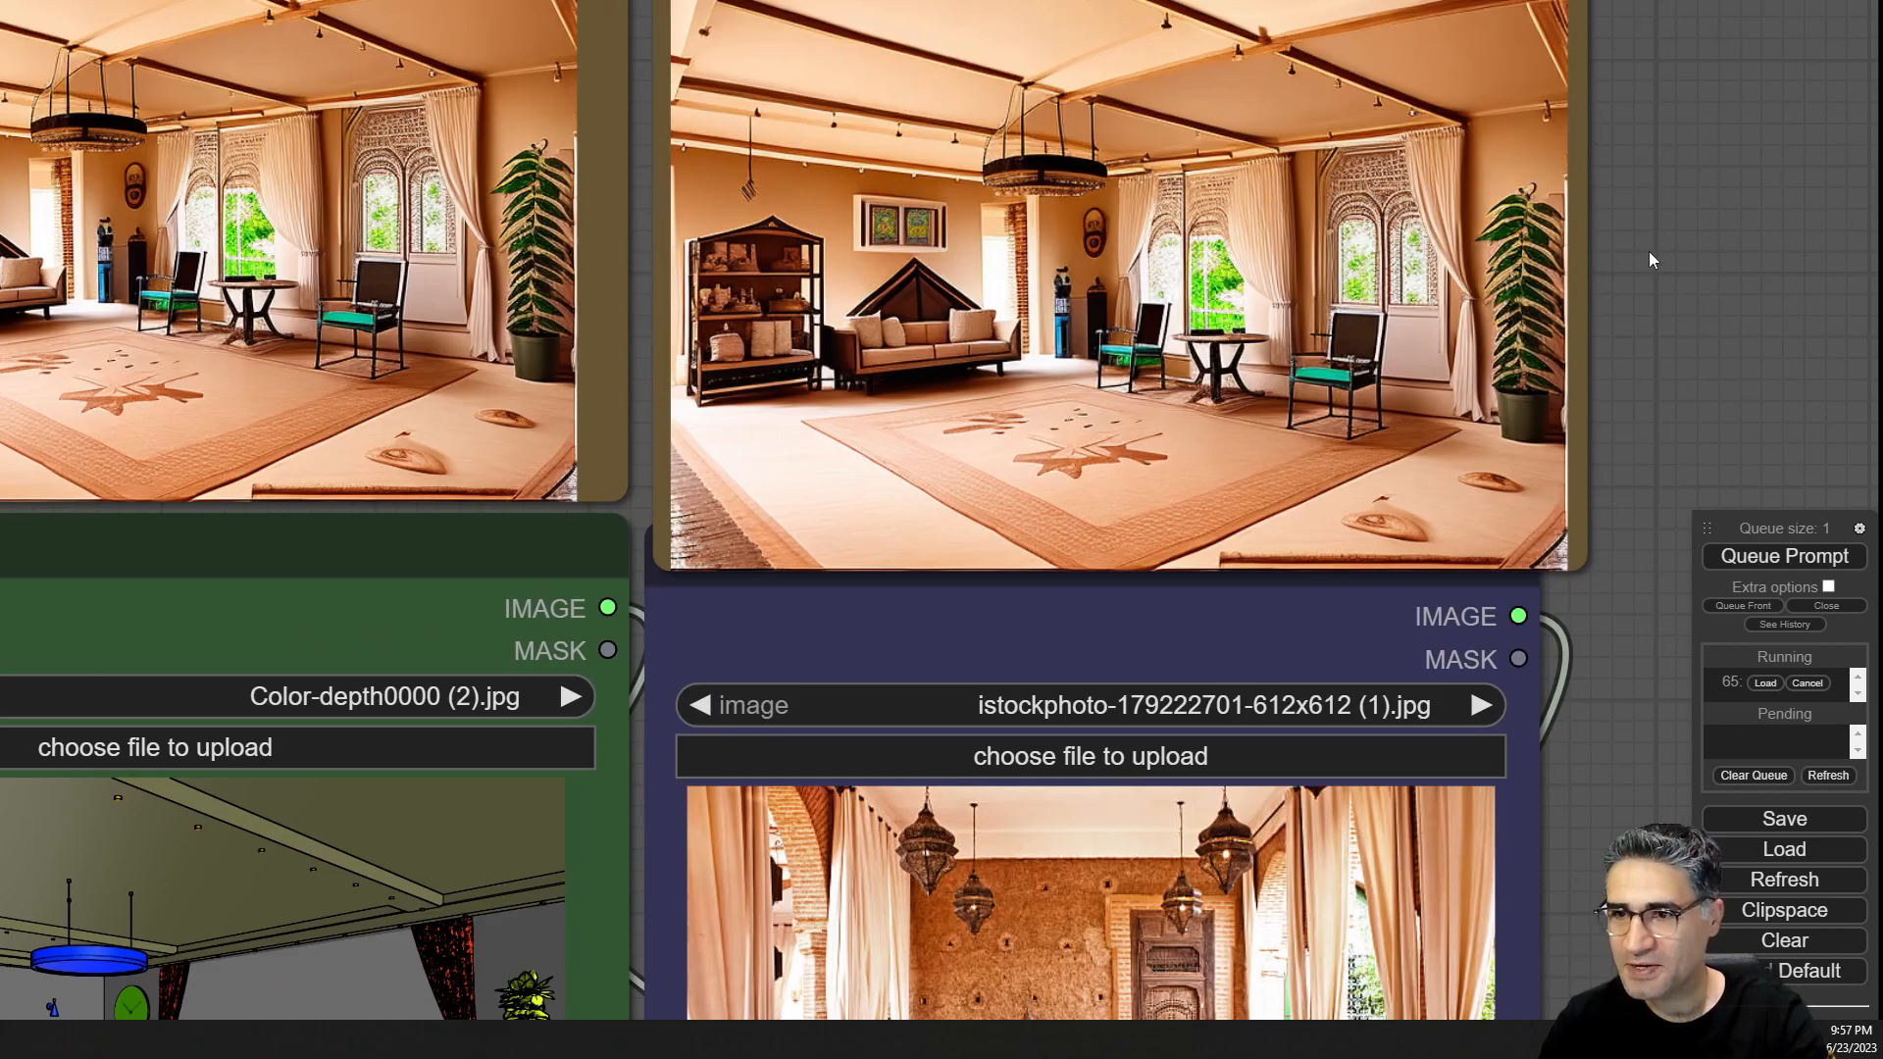
left_click_drag(1697, 419, 1706, 210)
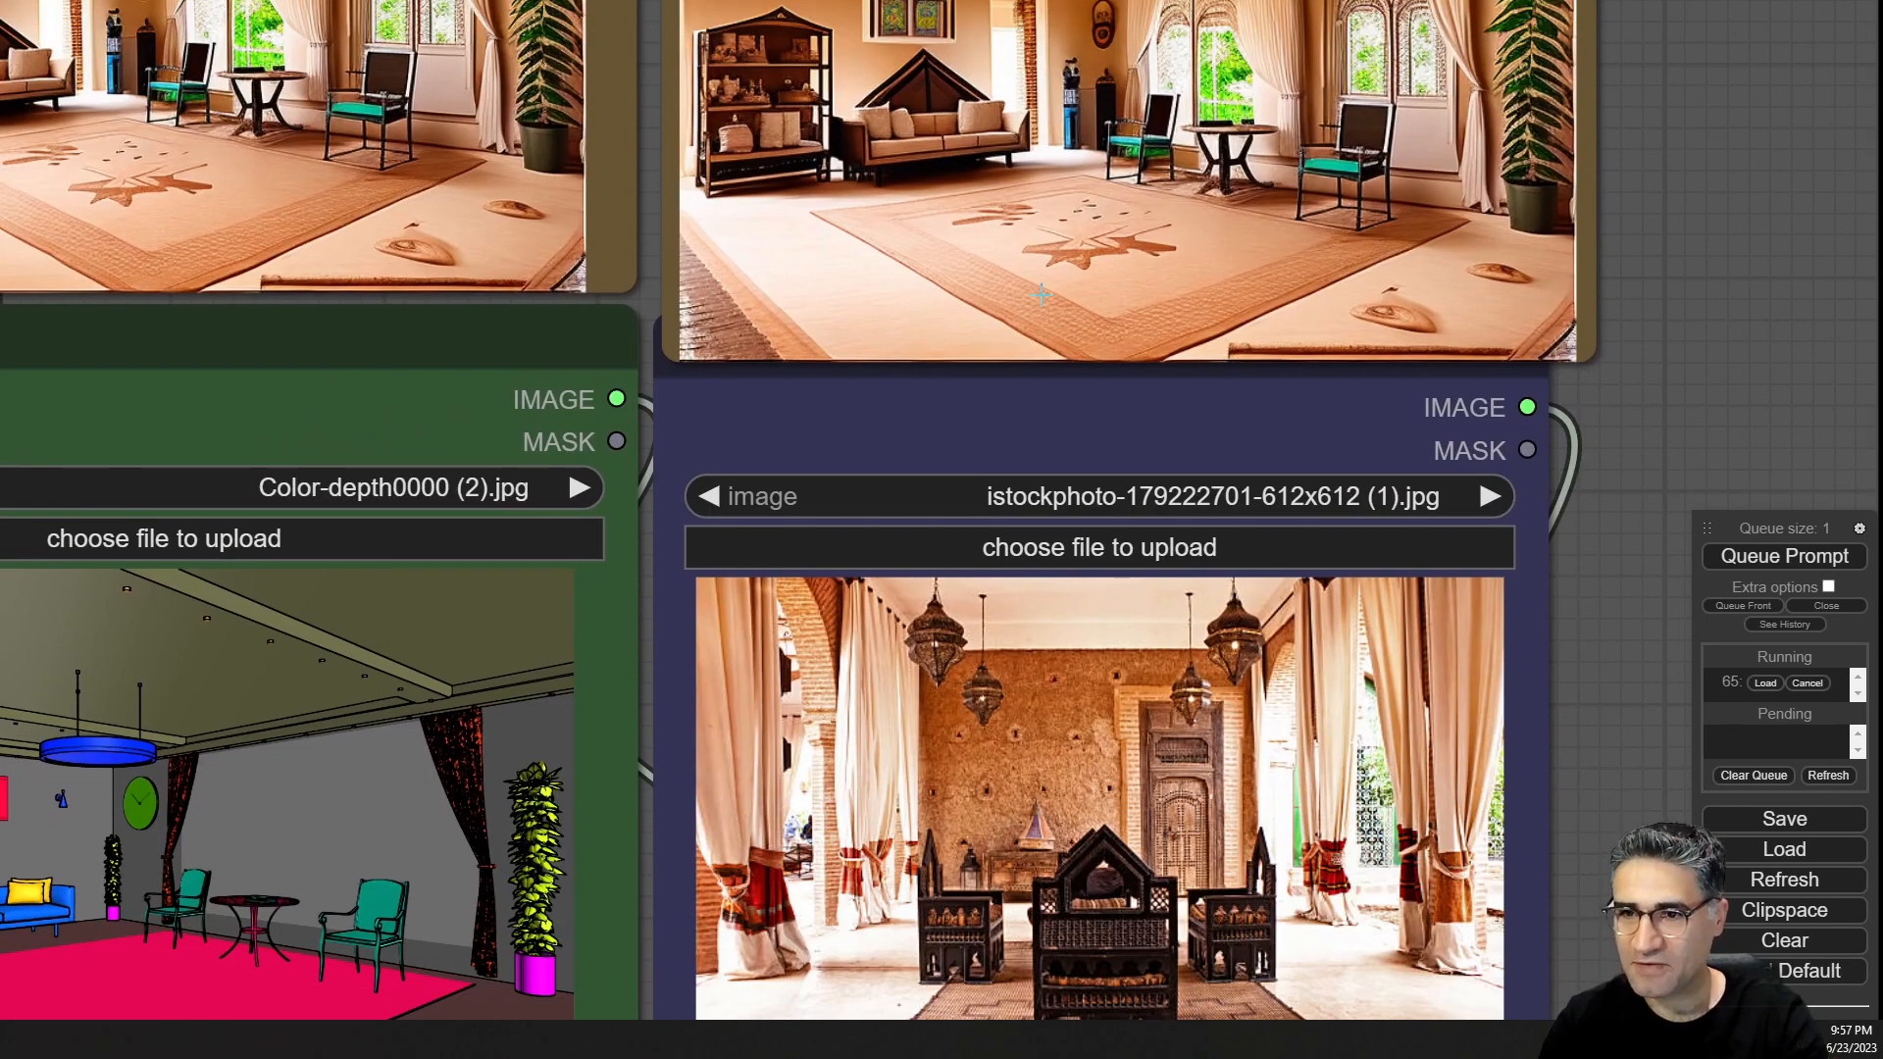
left_click_drag(1663, 425, 1623, 327)
scroll(1623, 327, "up", 4)
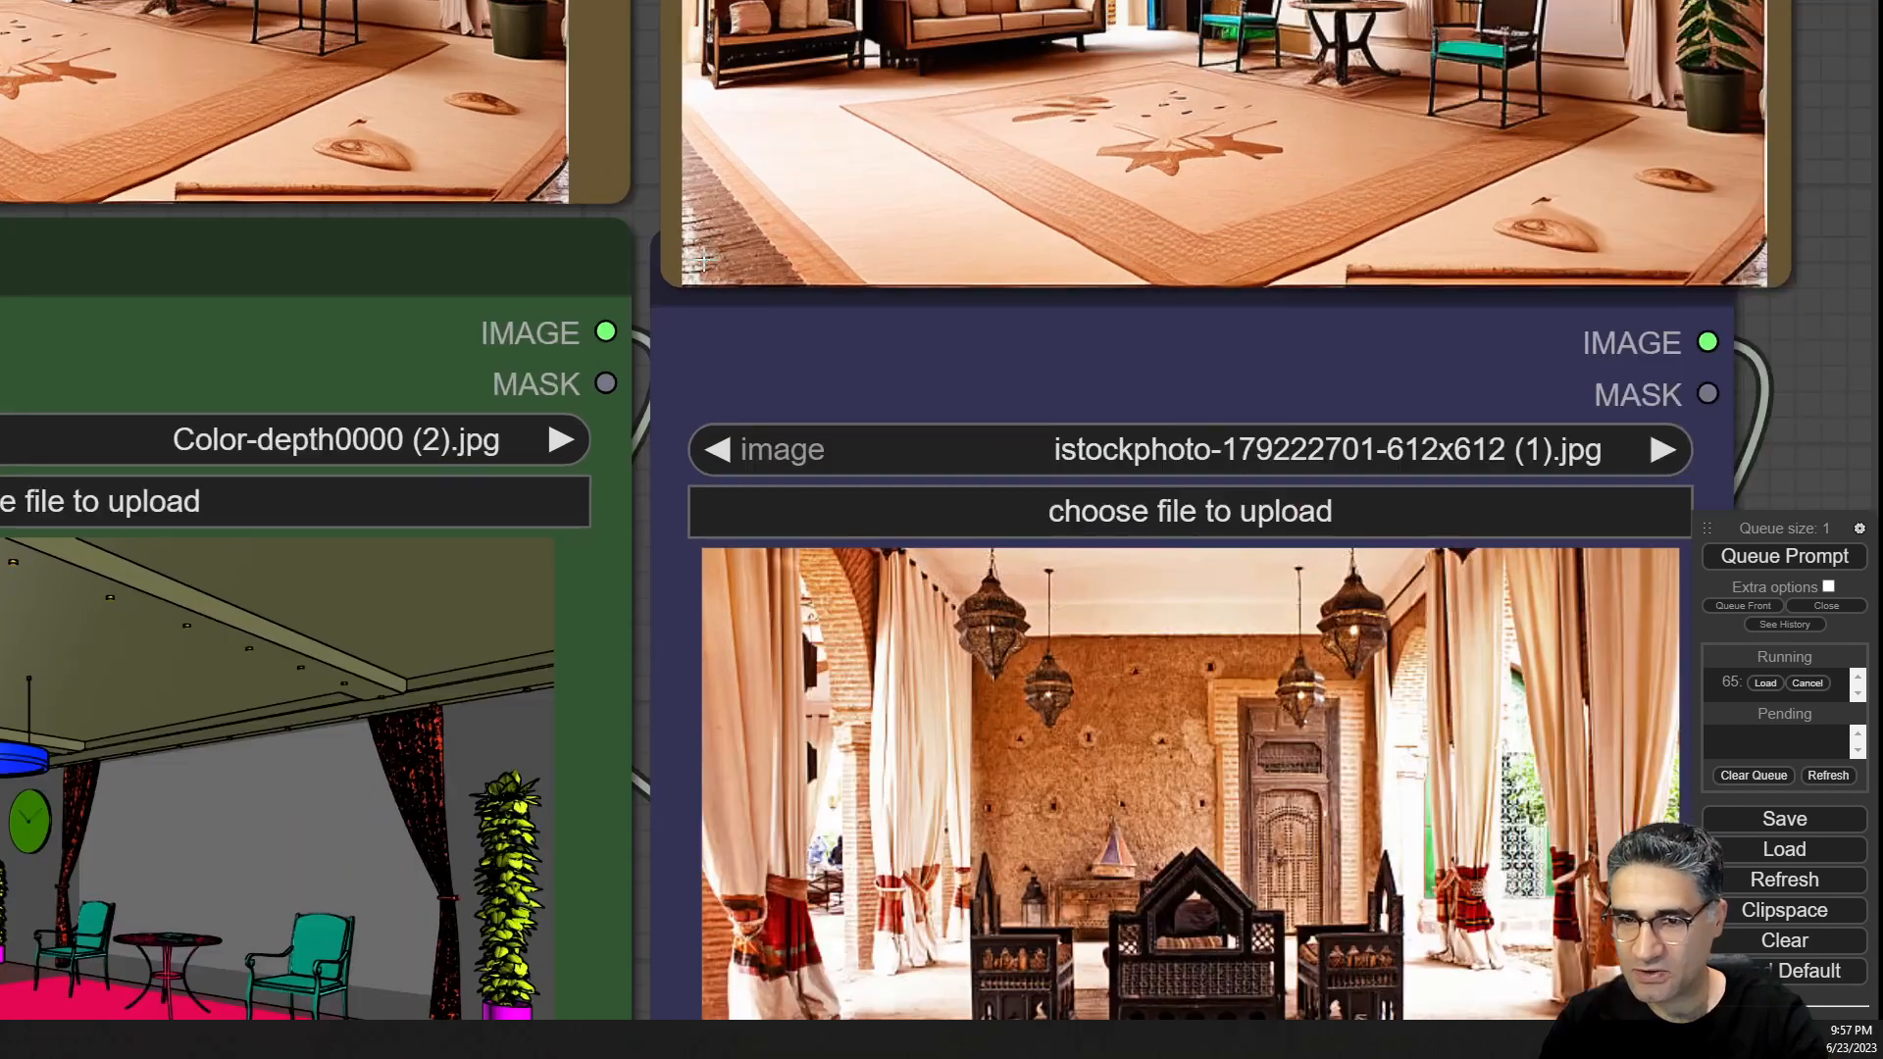
Zoom into the istockphoto style reference image to examine its floor and furniture details.
scroll(652, 197, "down", 2)
scroll(651, 197, "down", 2)
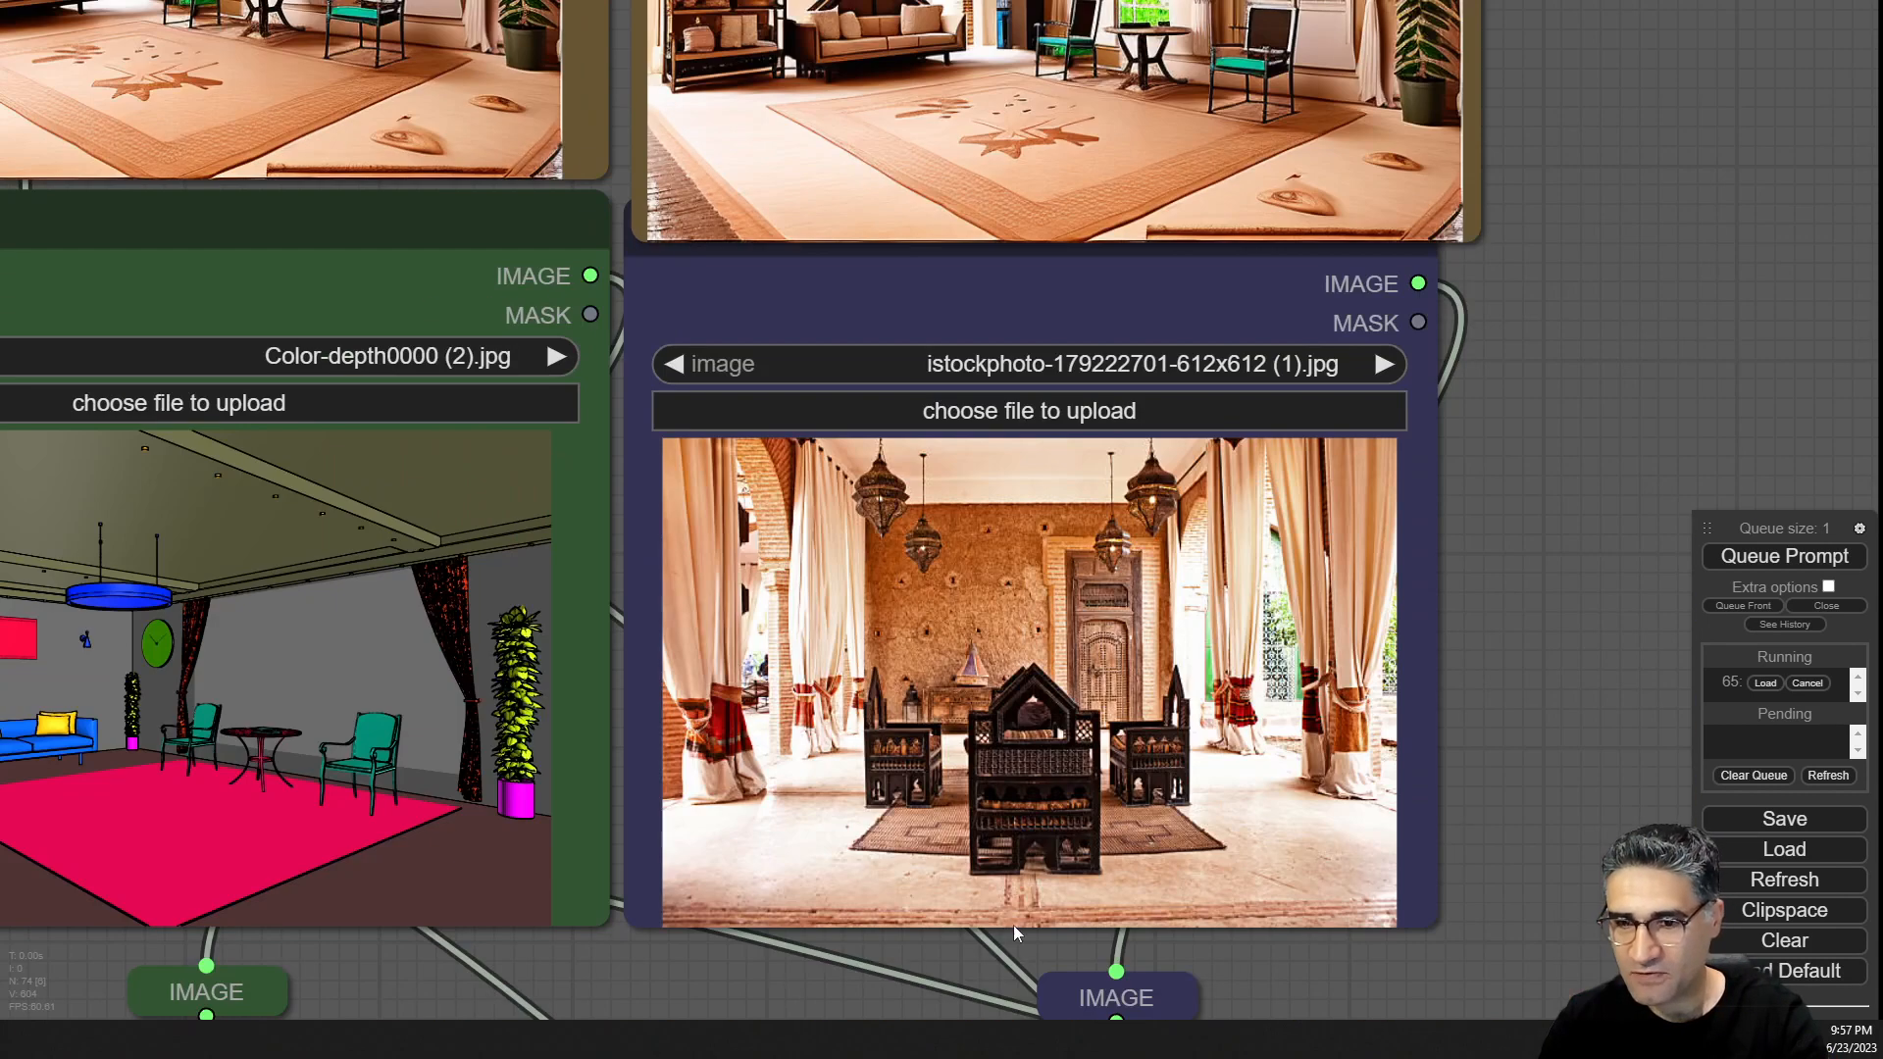
scroll(1492, 975, "up", 5)
scroll(1492, 975, "up", 2)
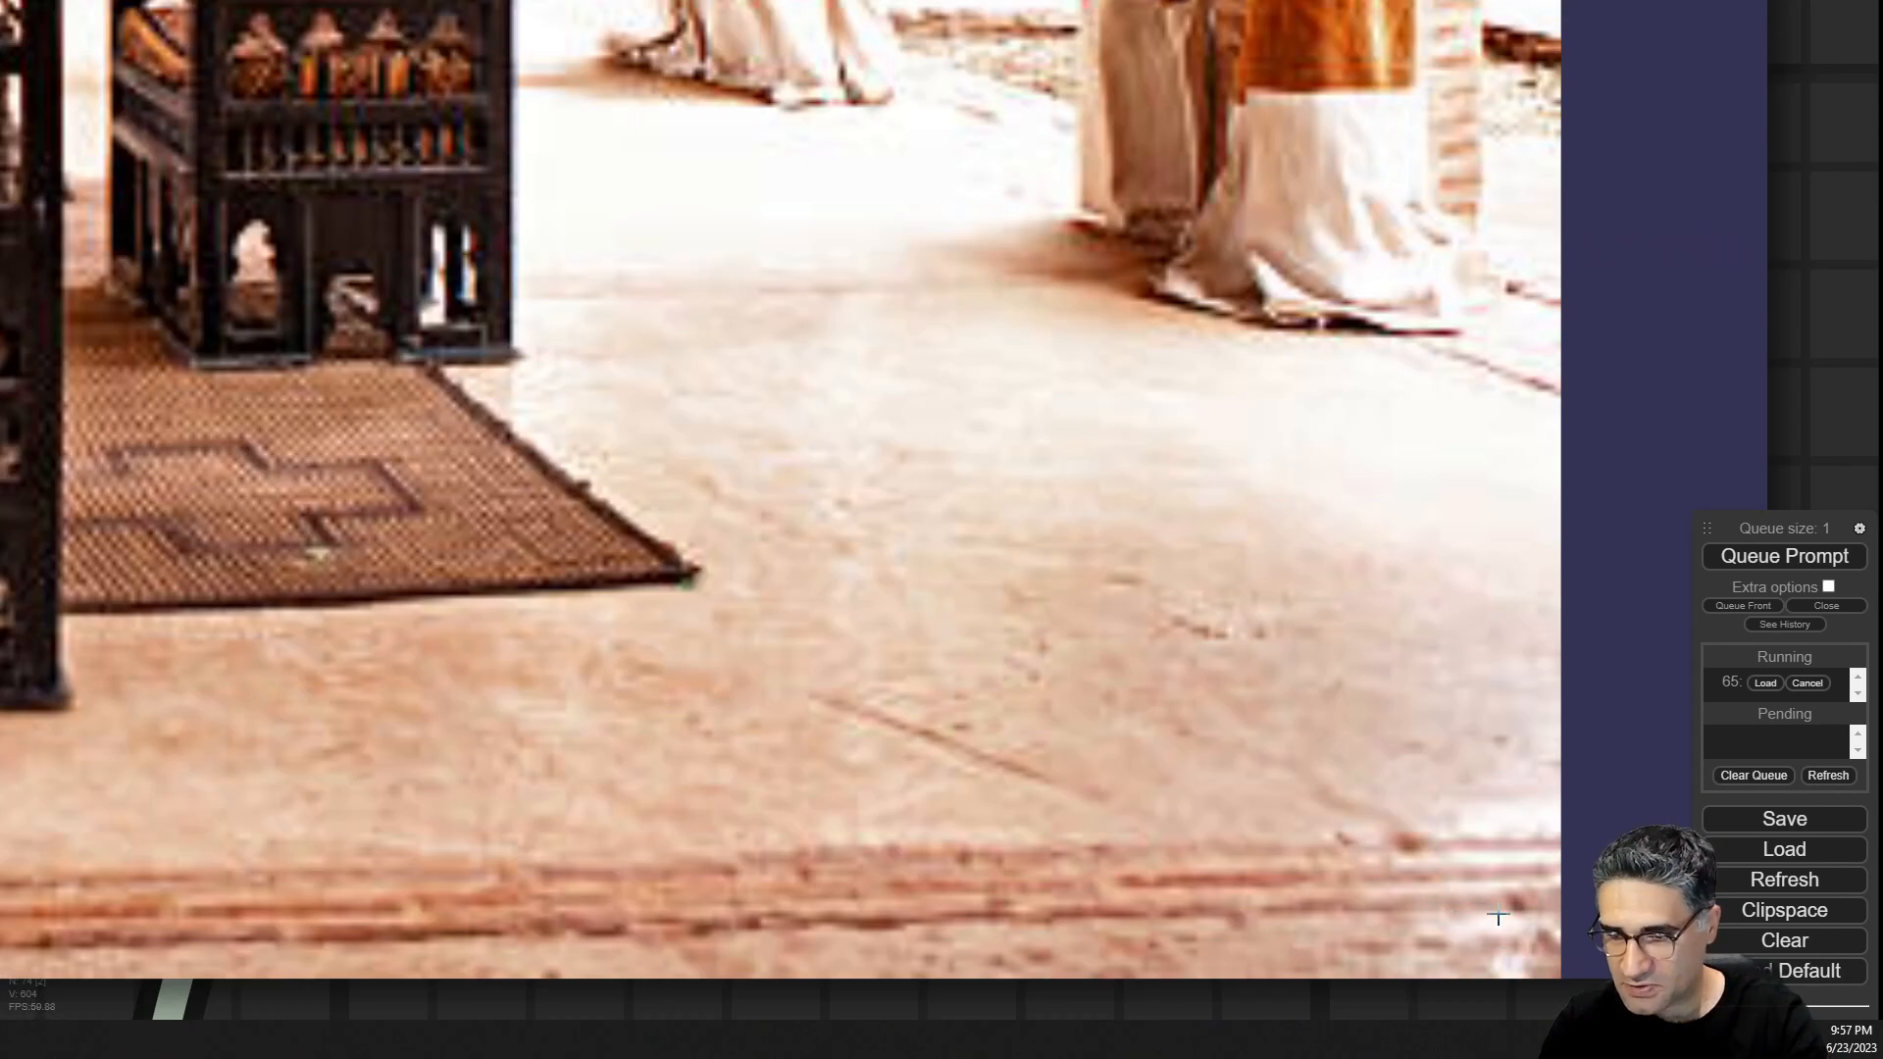
scroll(1493, 839, "down", 4)
scroll(1492, 838, "down", 5)
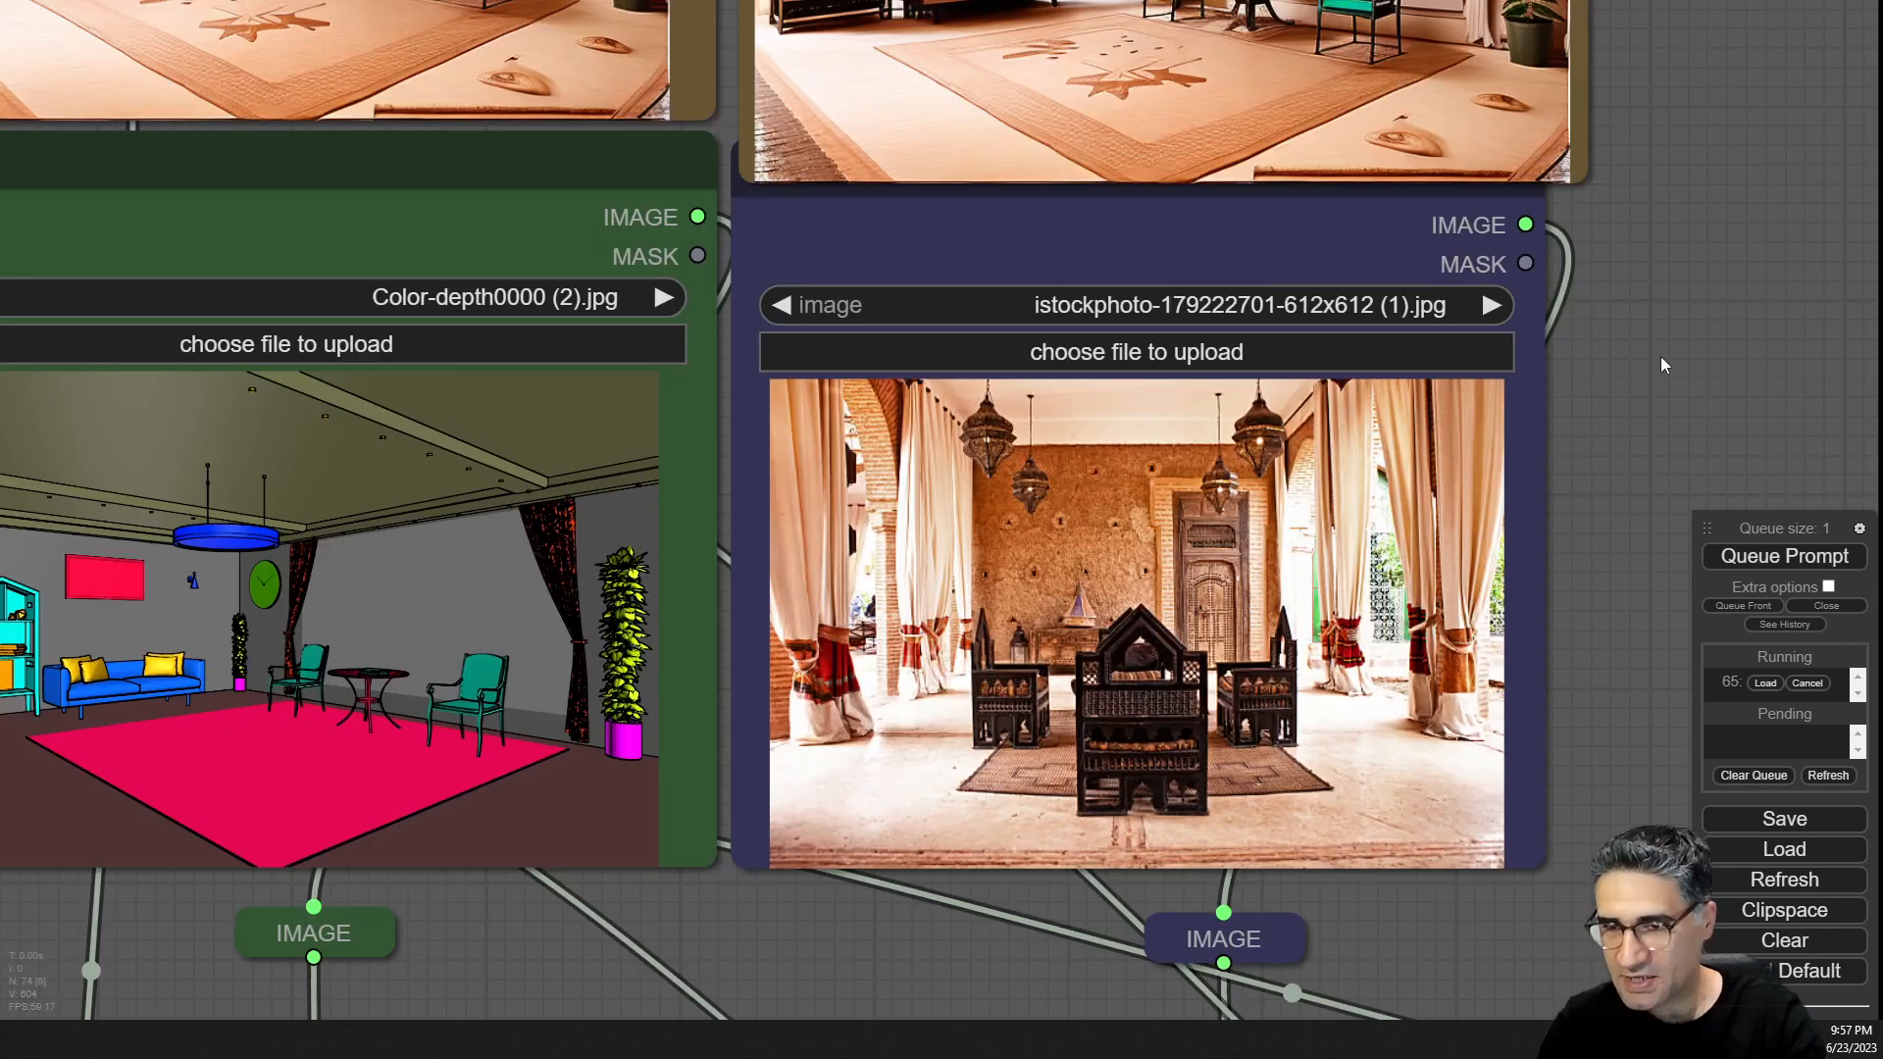
scroll(1661, 563, "up", 2)
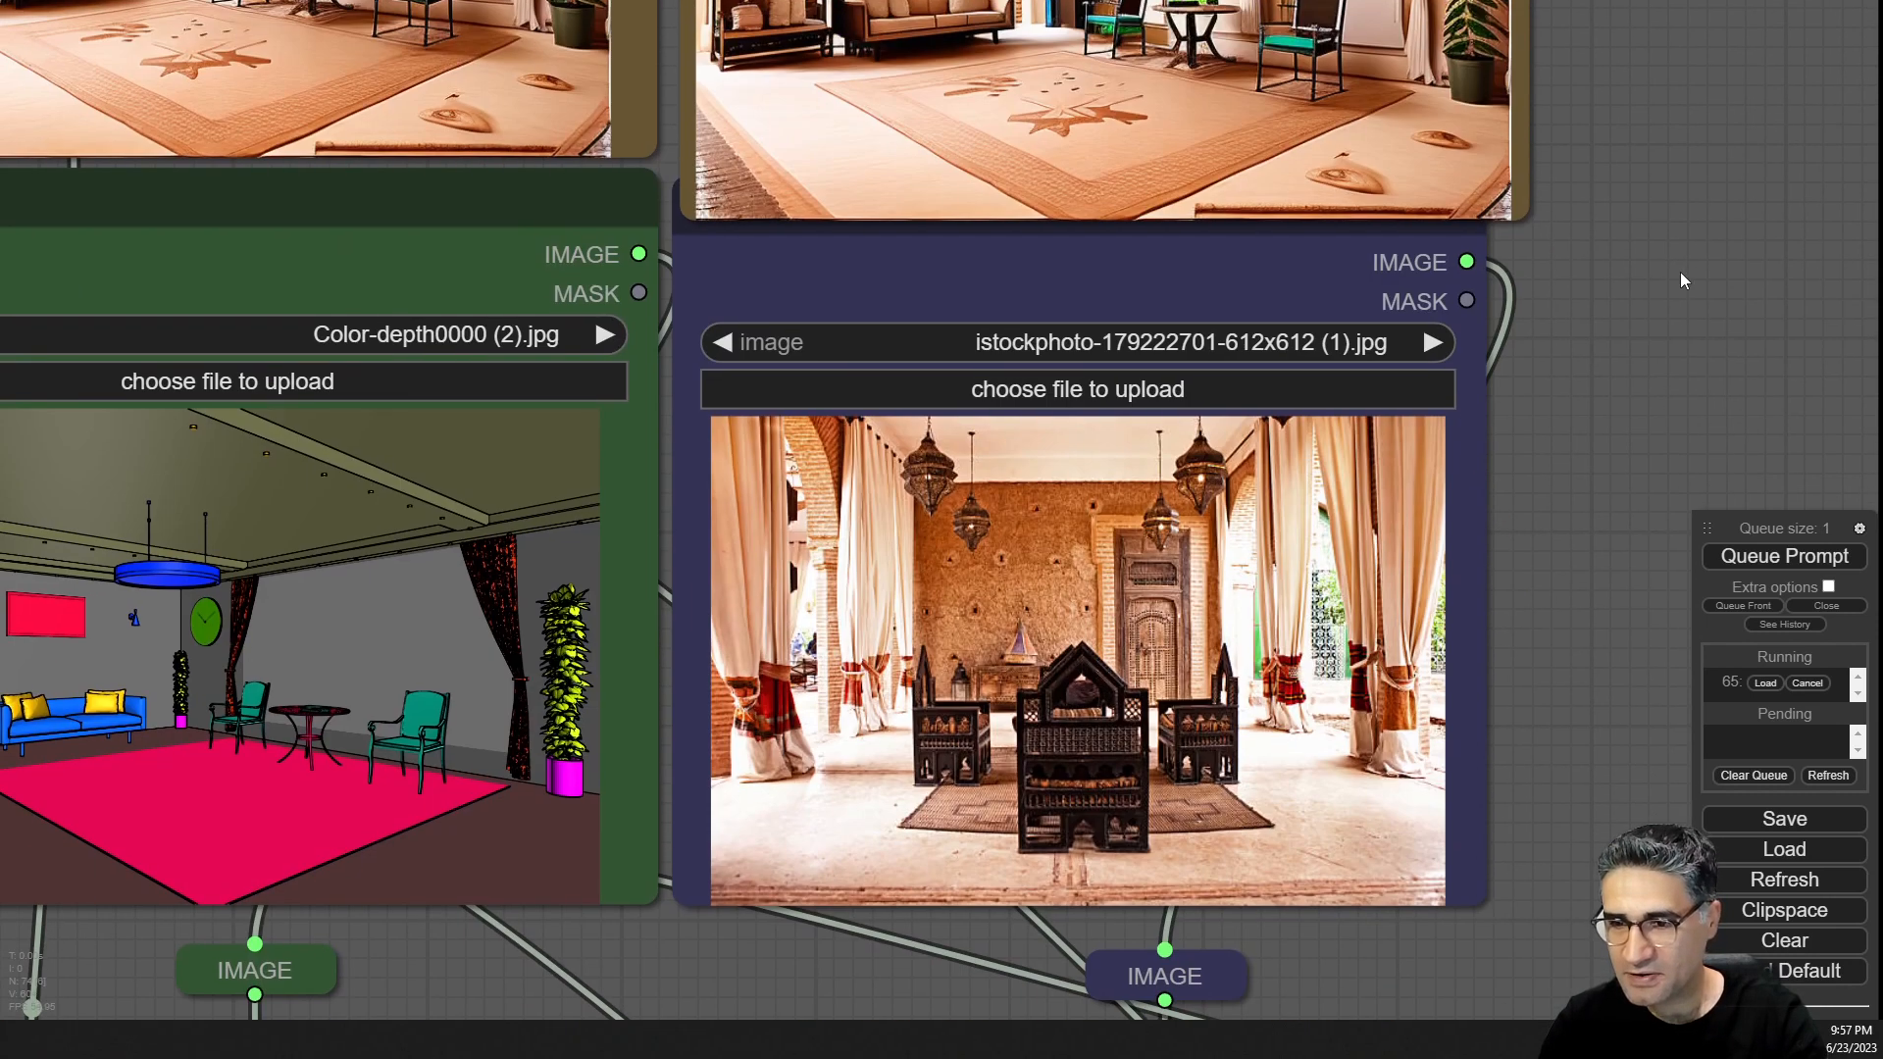
left_click_drag(1680, 272, 1744, 469)
scroll(1744, 478, "down", 5)
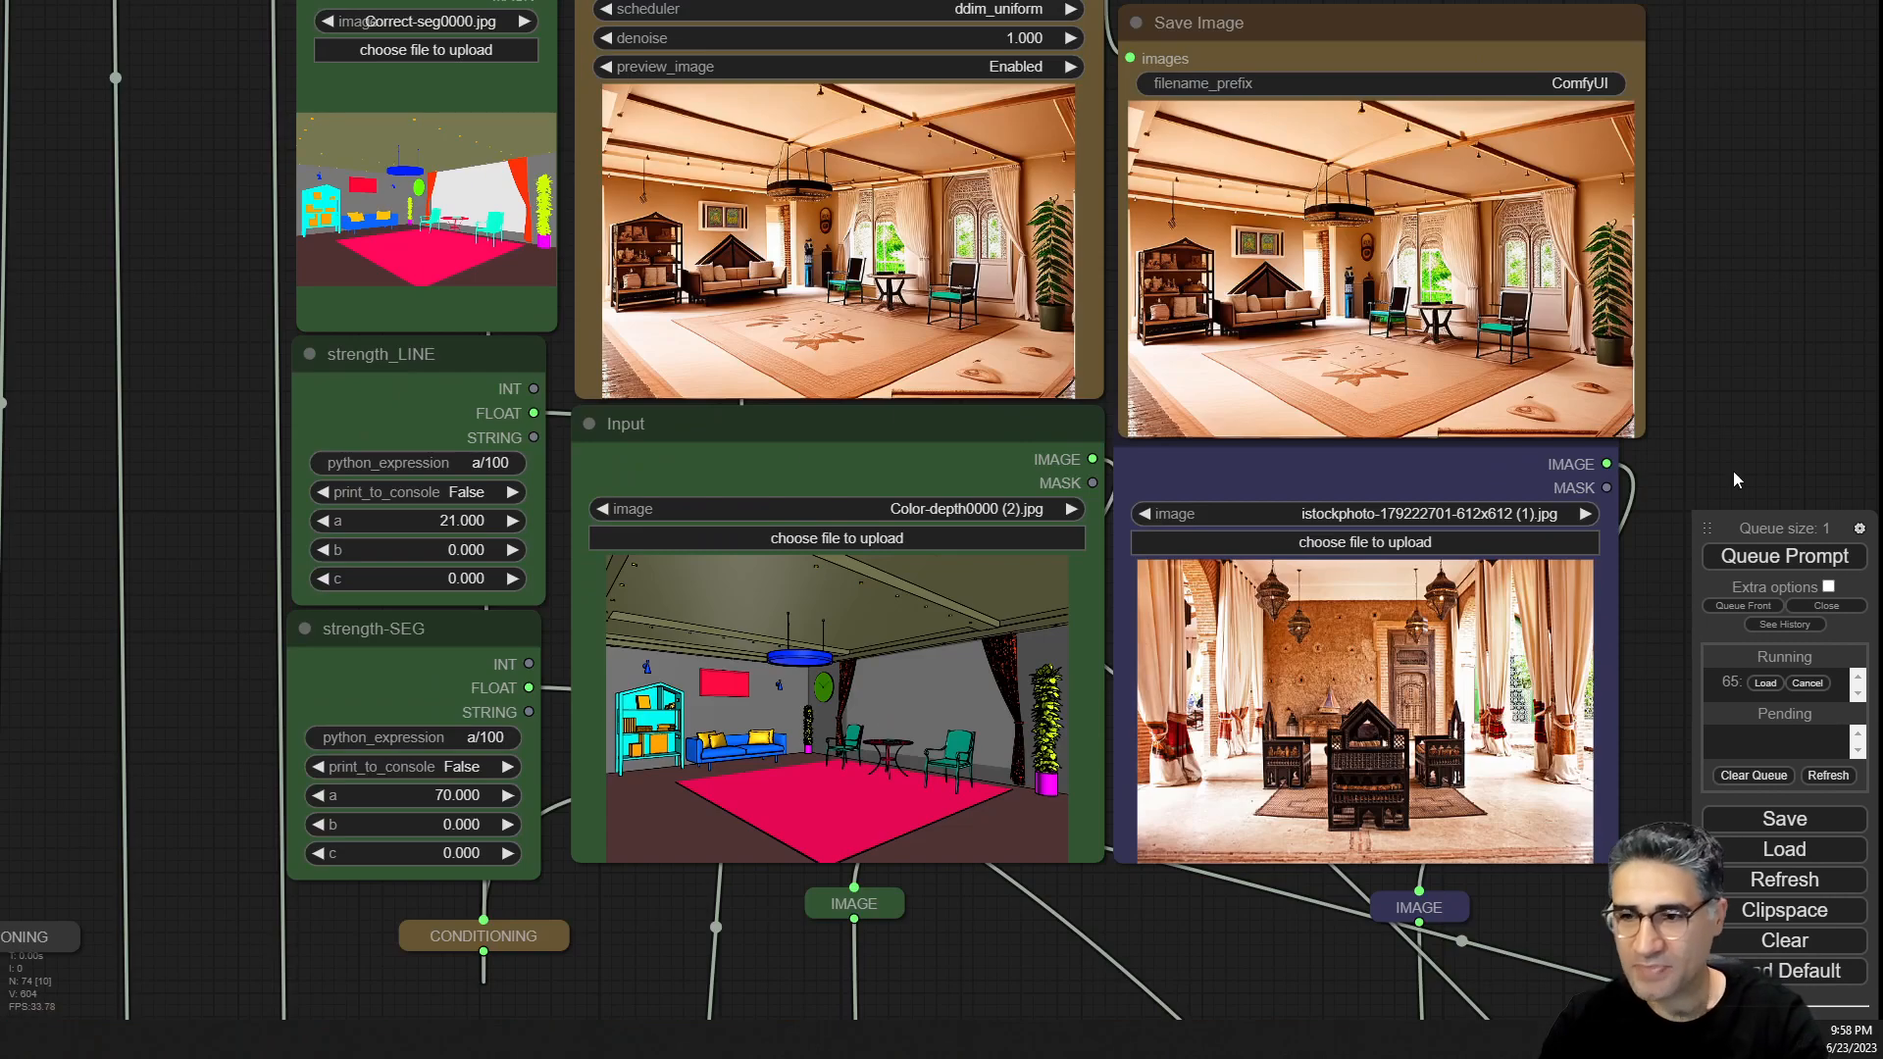
left_click_drag(1781, 296, 1582, 338)
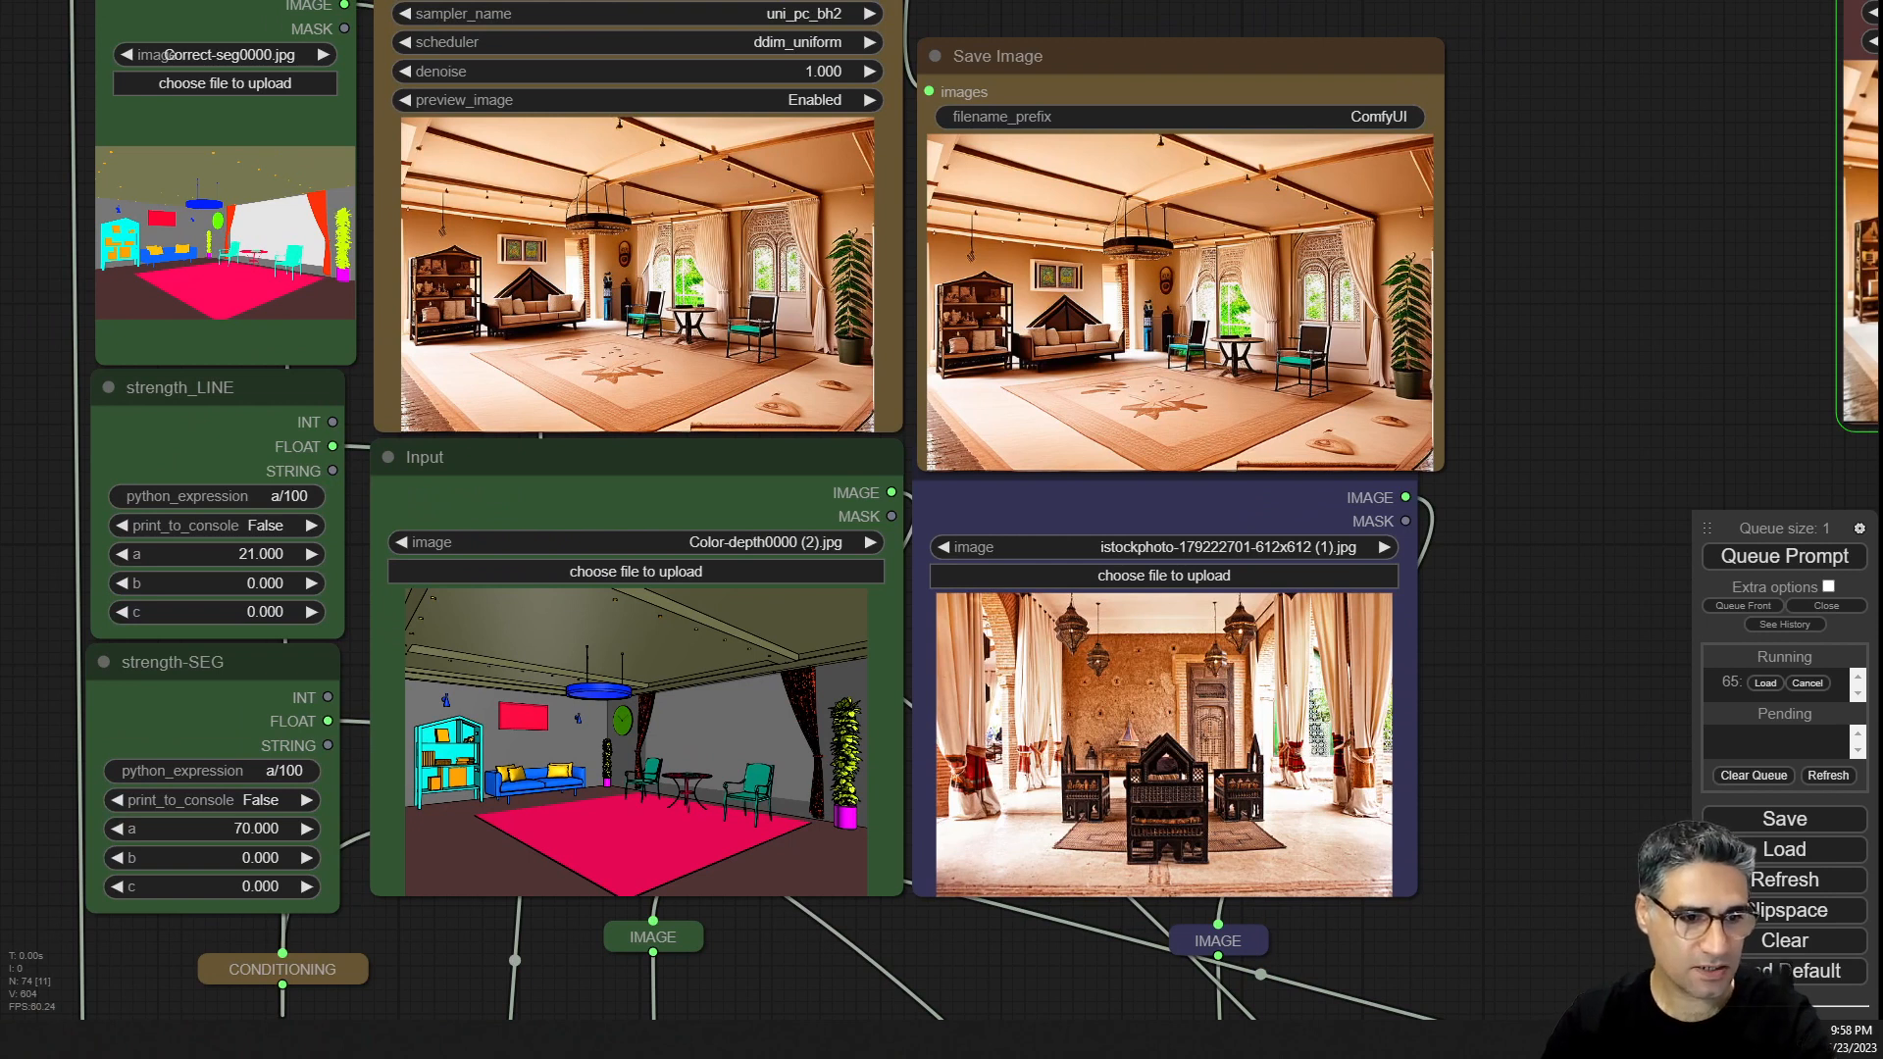
Load wwwe (2).jpg as the style reference image and queue the prompt.
left_click_drag(1881, 588, 1174, 748)
scroll(1214, 812, "up", 10)
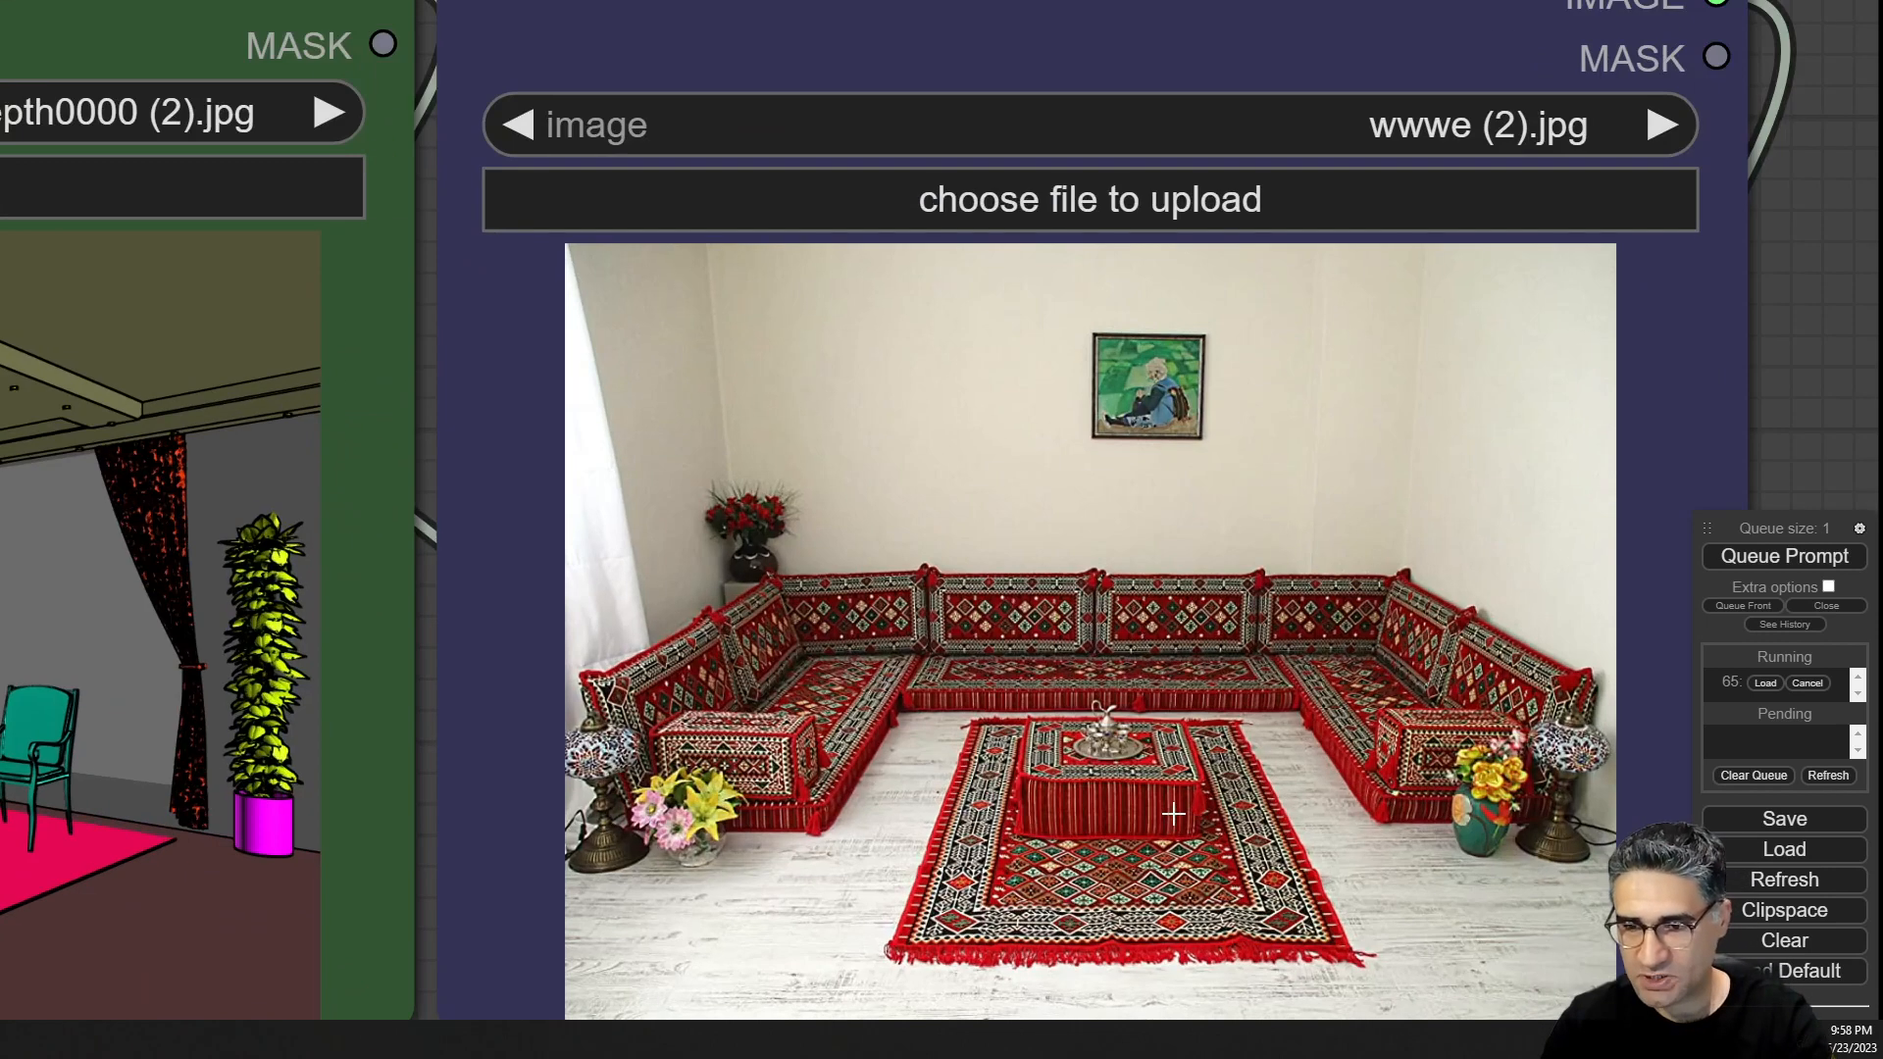
left_click(1780, 559)
Reposition the Input and Style reference nodes so their title bars clear the render previews.
scroll(1087, 594, "down", 4)
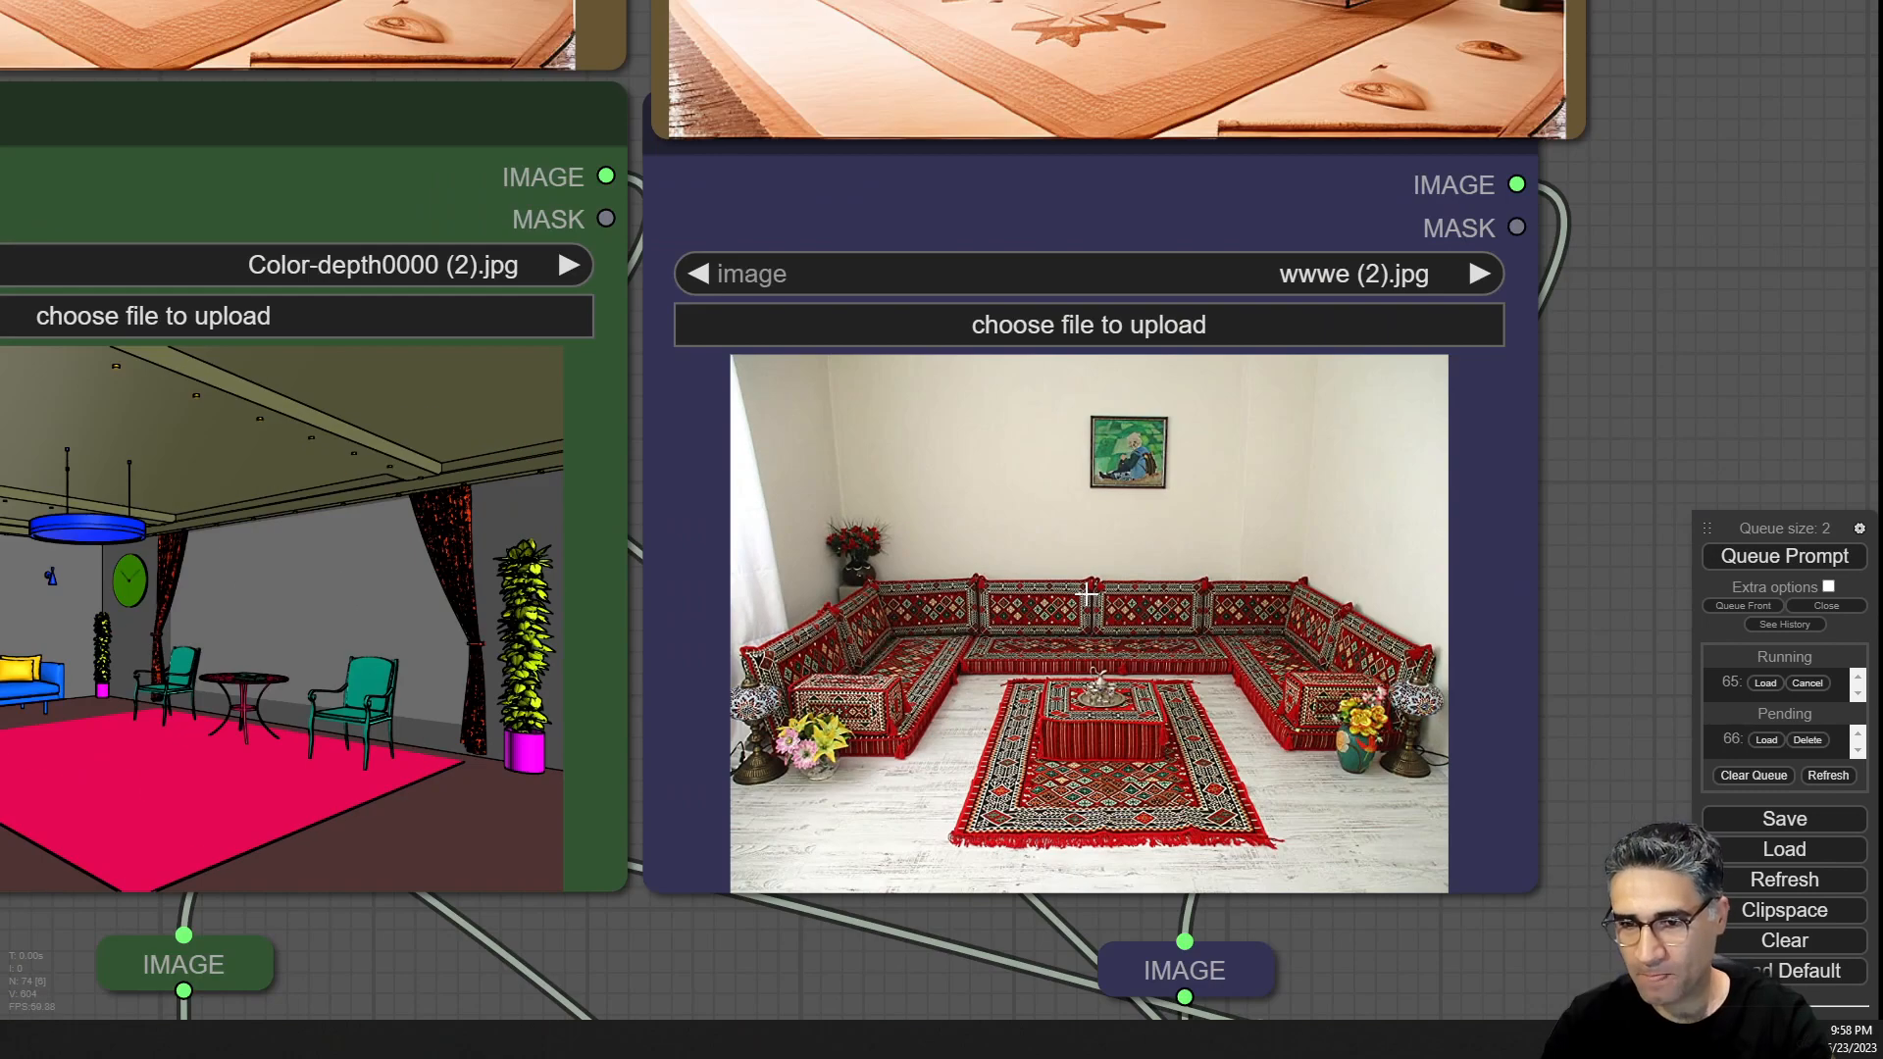
scroll(1087, 593, "down", 3)
left_click_drag(1534, 353, 1648, 486)
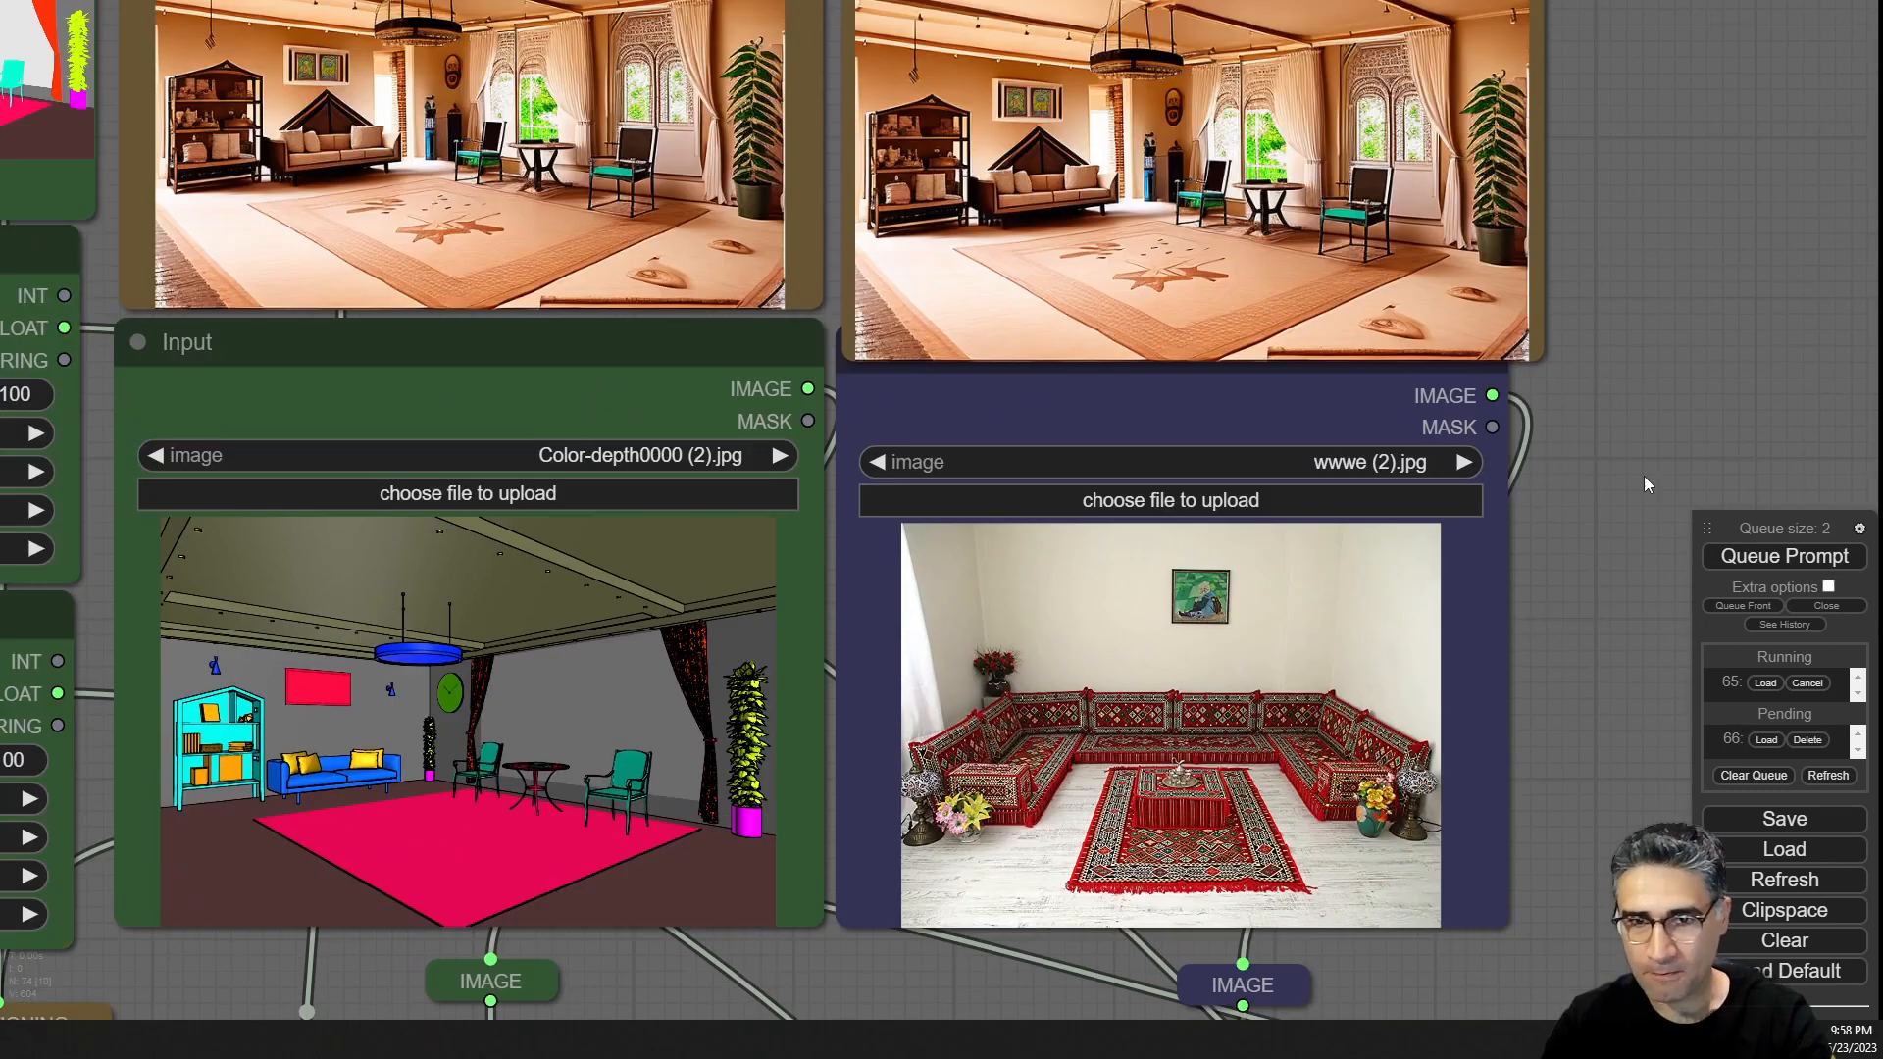
left_click_drag(687, 369, 689, 386)
left_click(648, 241)
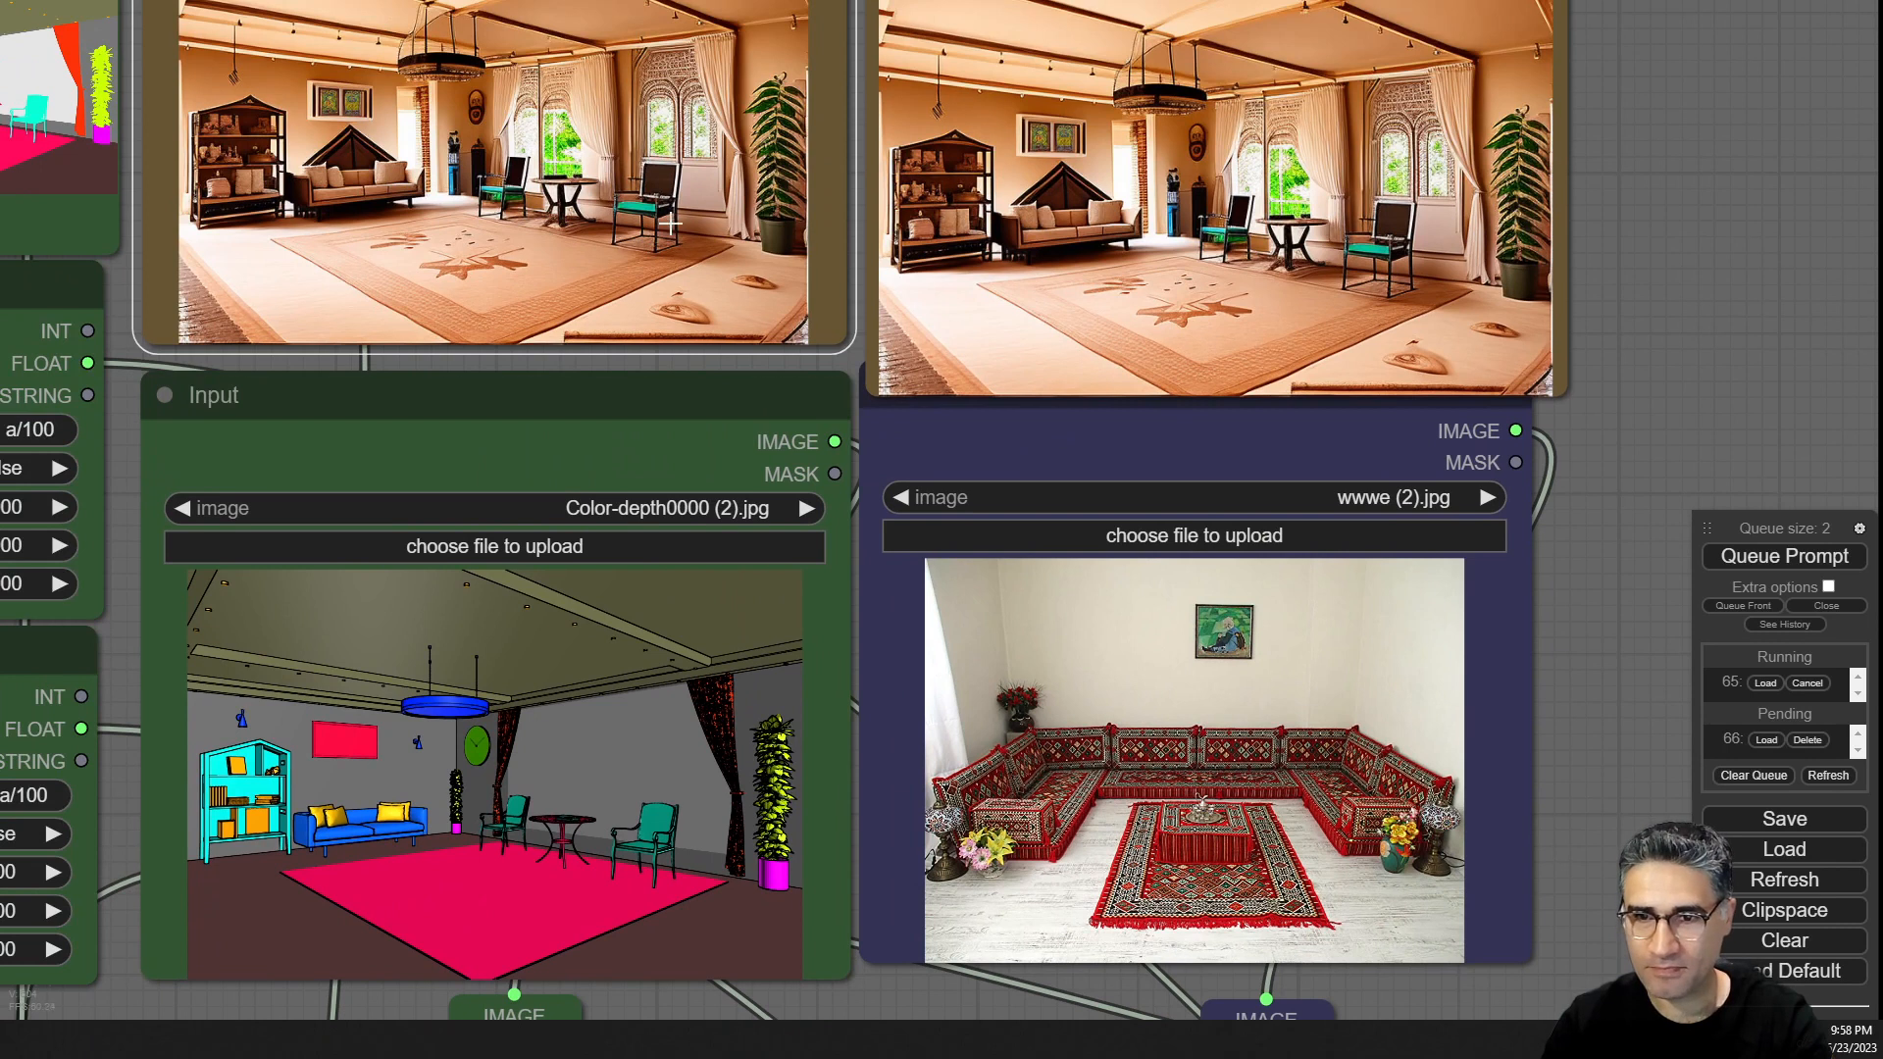
left_click(1161, 266)
left_click_drag(1161, 266, 1157, 243)
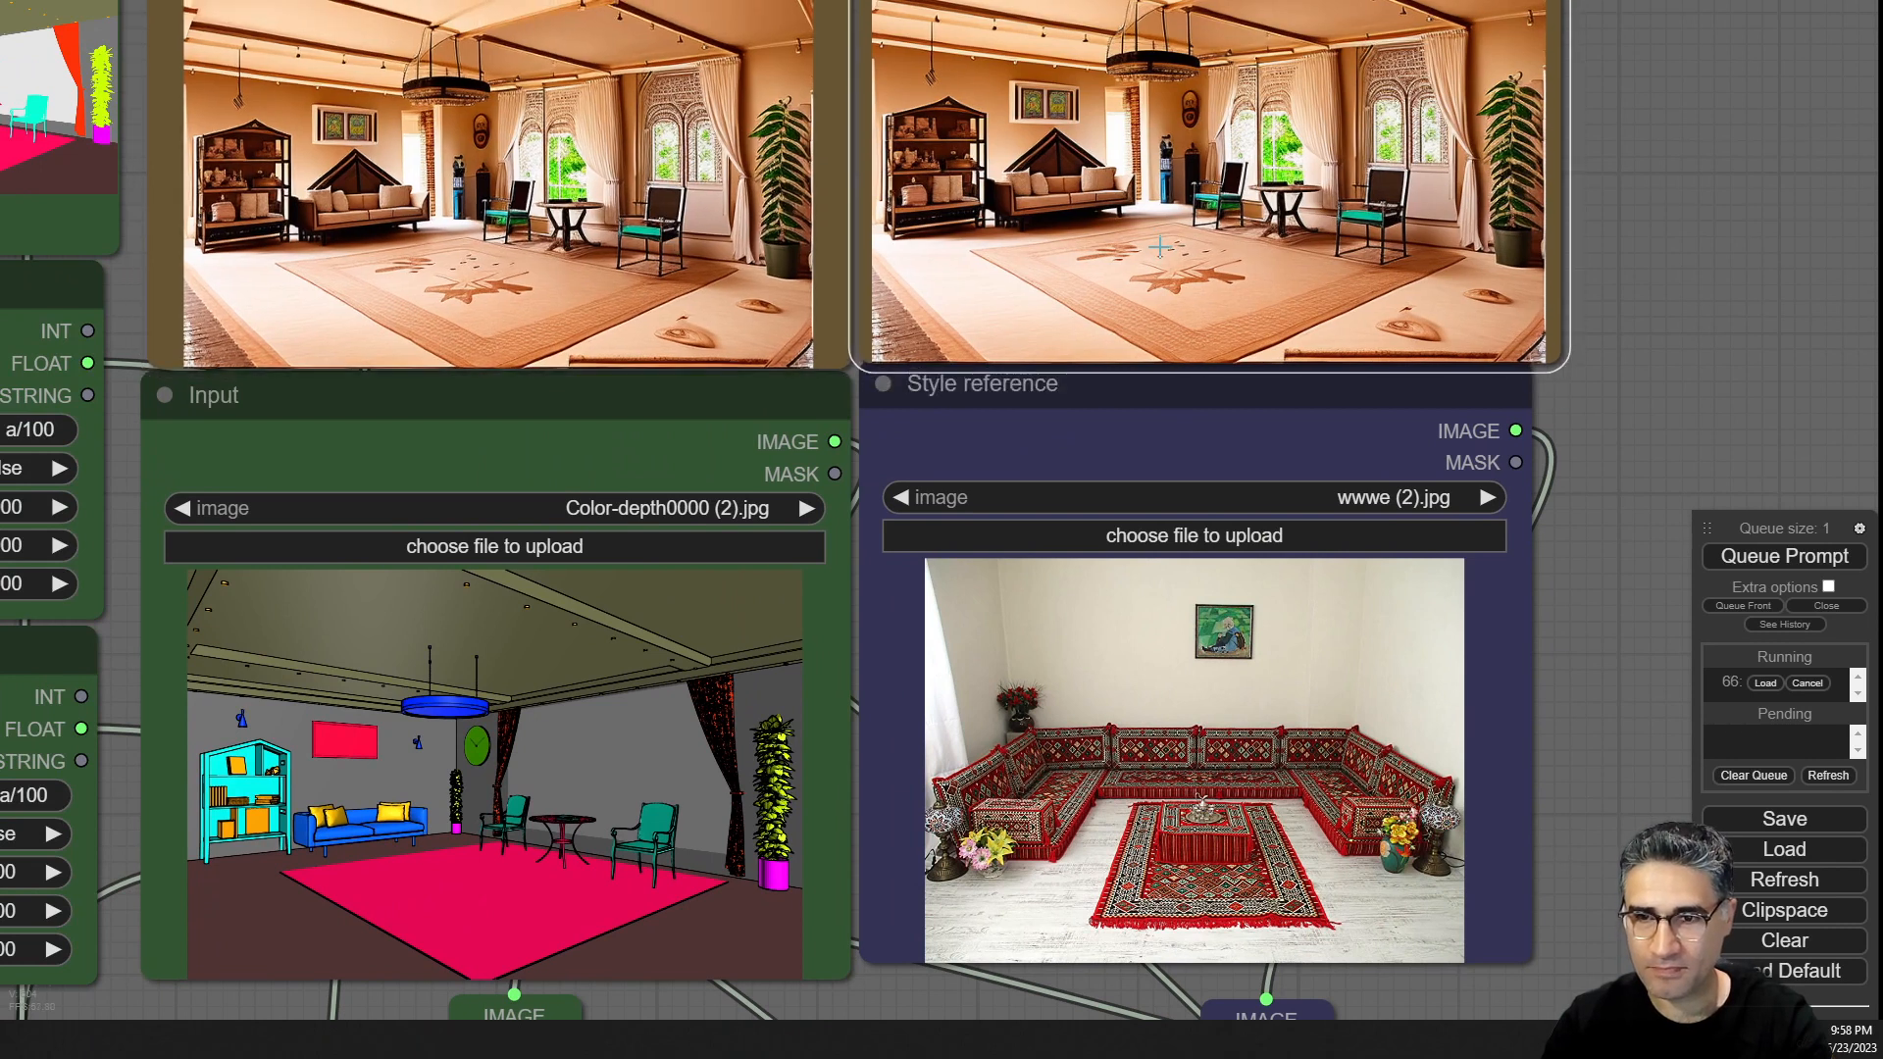
left_click_drag(1156, 408, 1156, 424)
left_click(1753, 277)
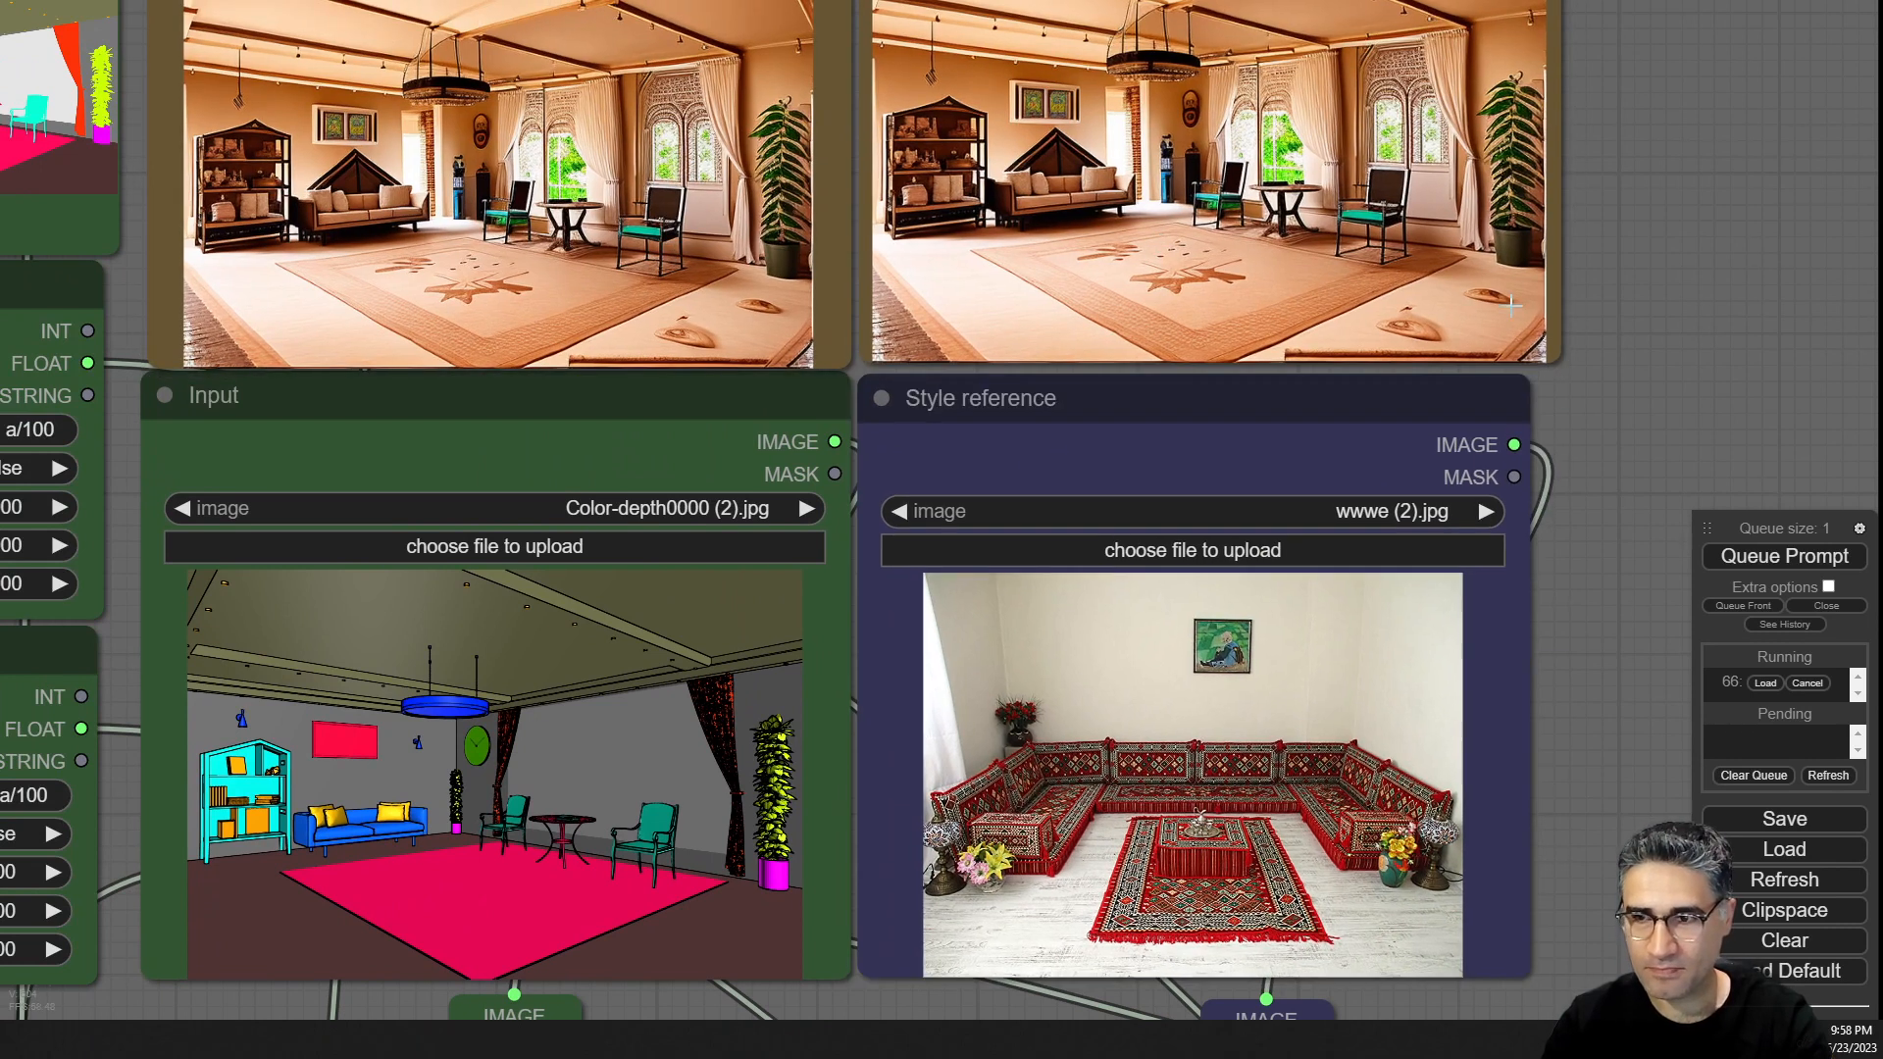
Survey the workflow and watch the new red-carpet render generate in the sampler previews.
scroll(1618, 519, "down", 15)
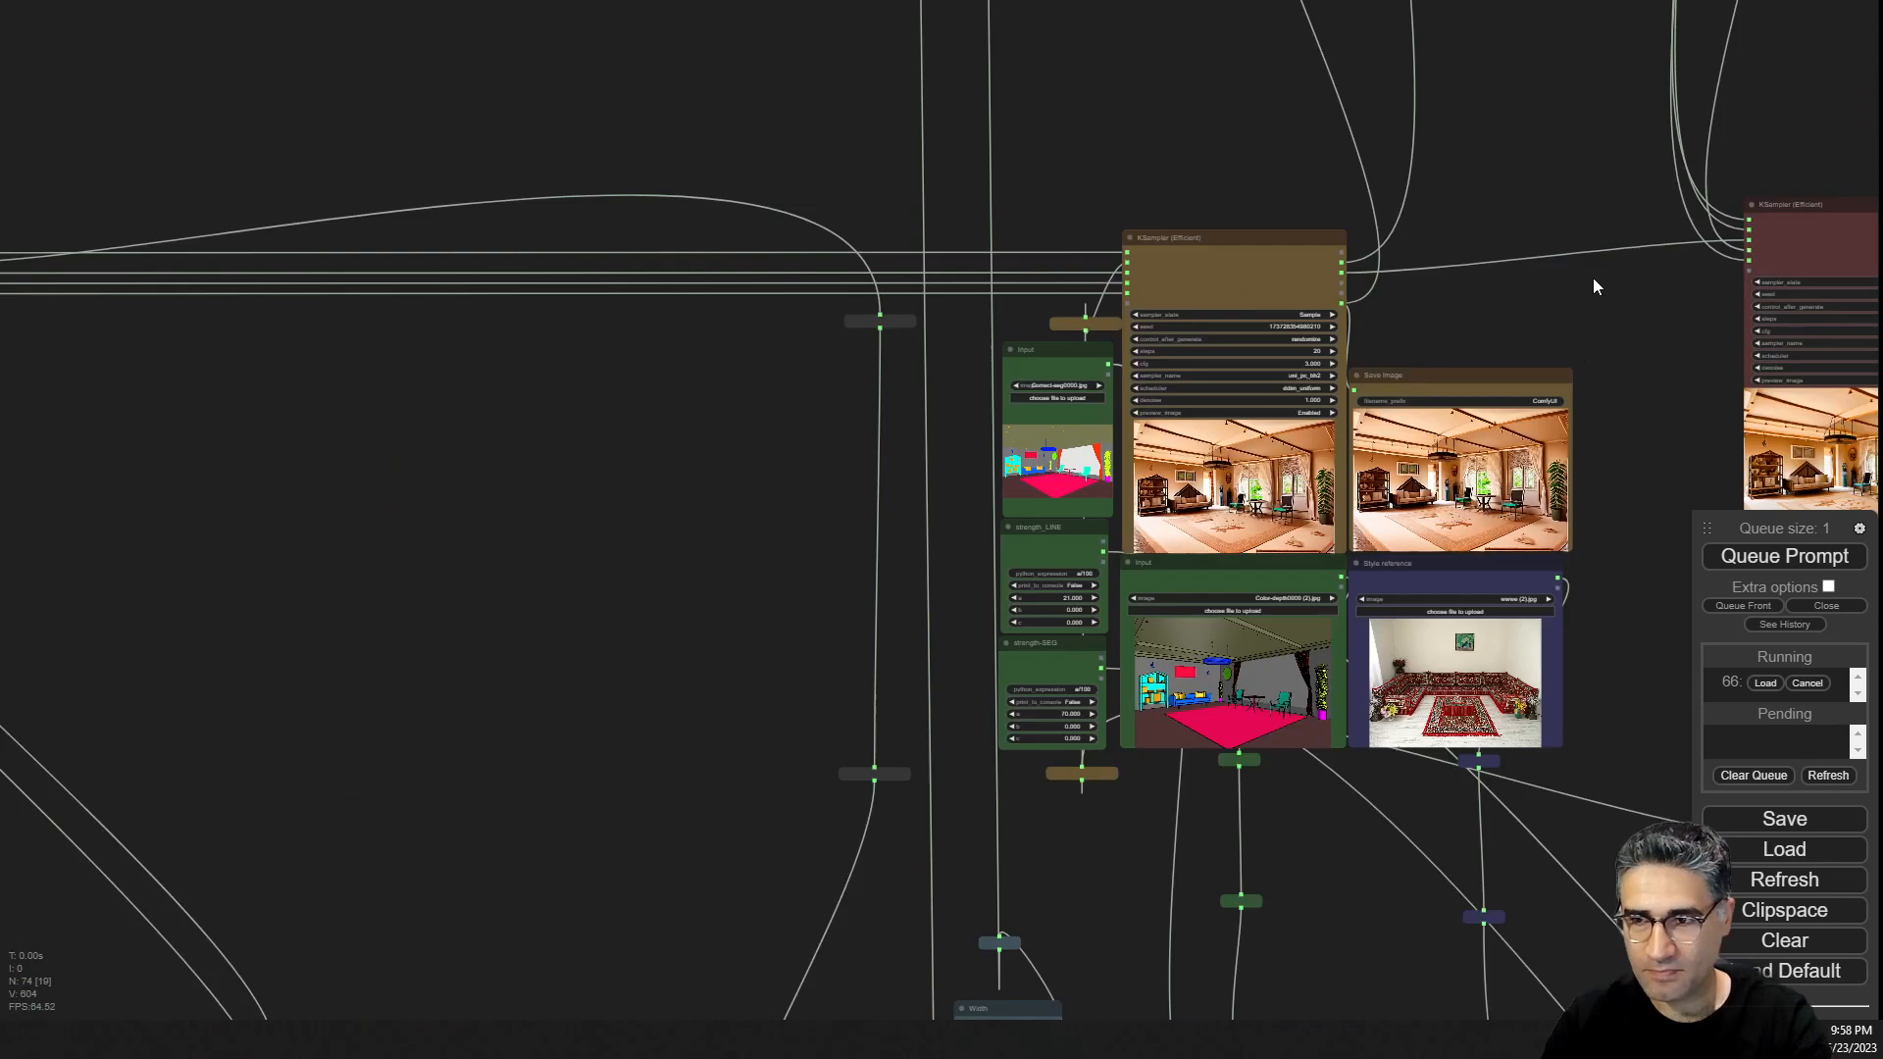
left_click_drag(1475, 416, 1048, 179)
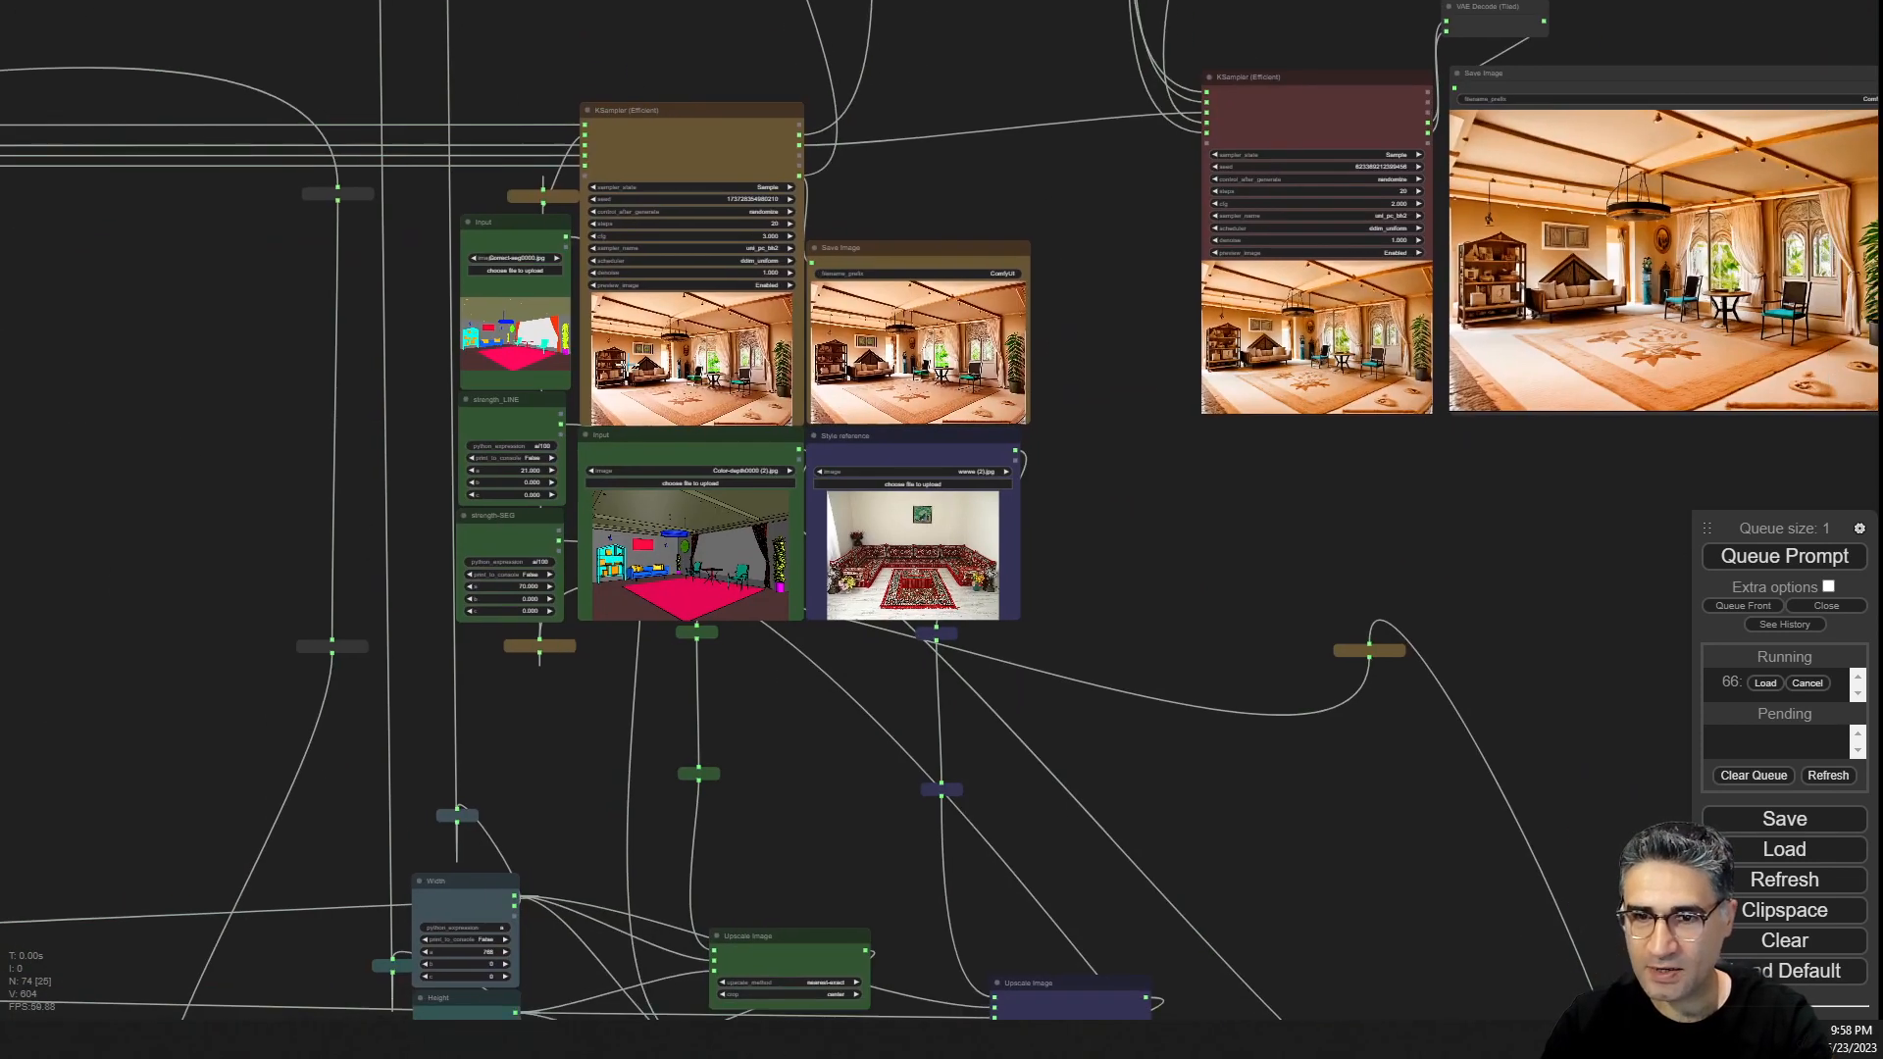
scroll(636, 364, "up", 6)
scroll(635, 364, "up", 5)
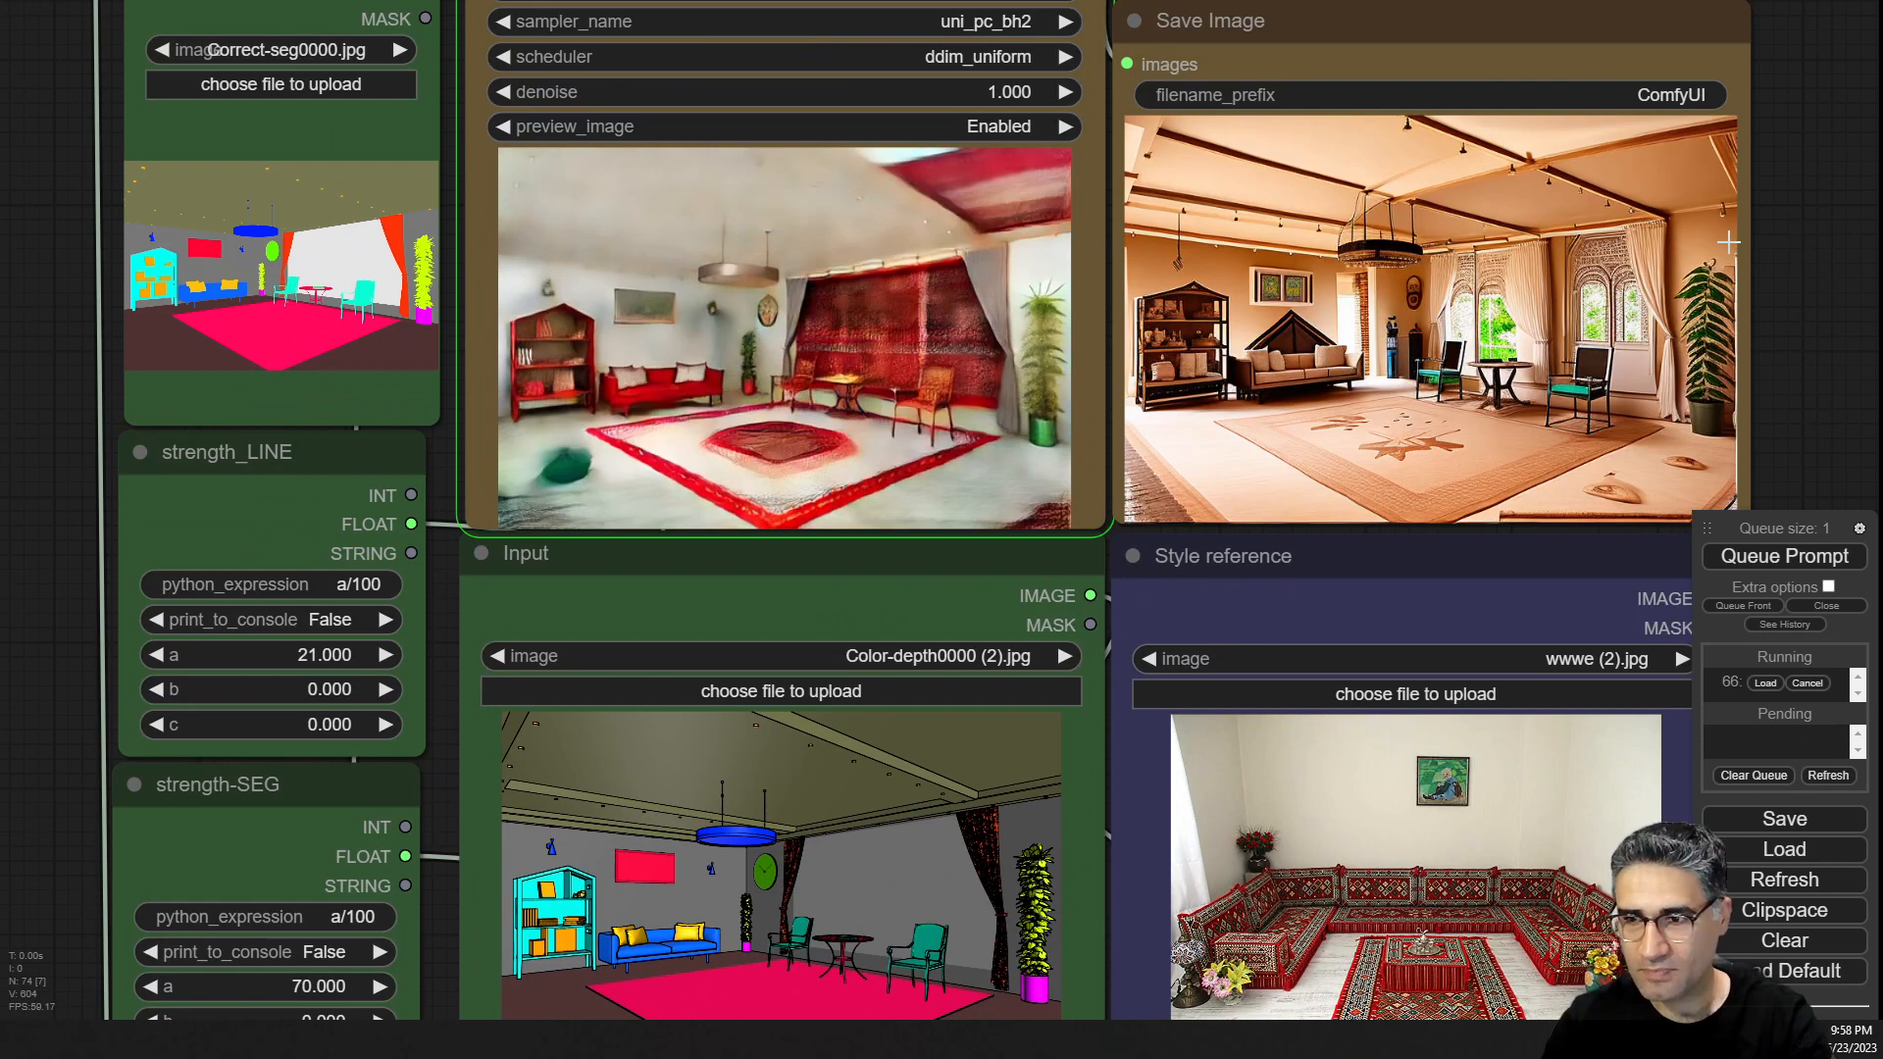
left_click_drag(1728, 242, 1610, 173)
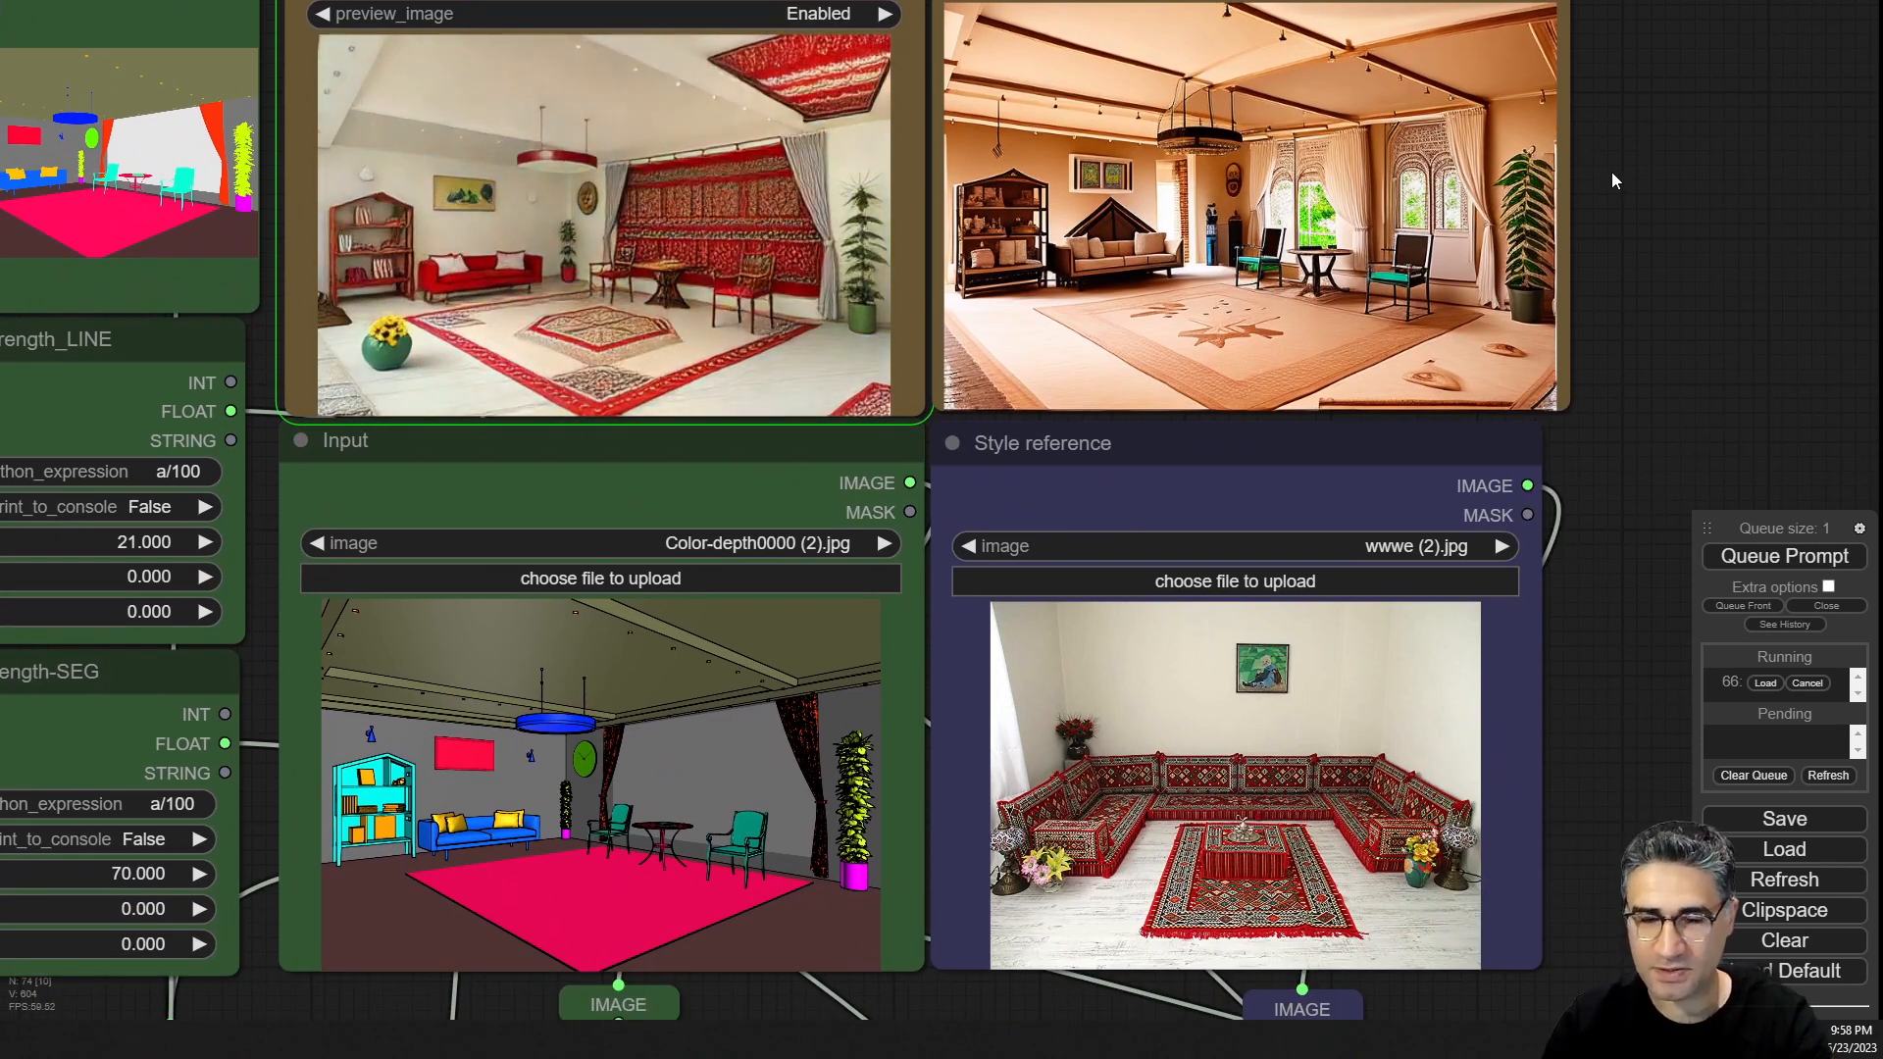
left_click_drag(1610, 173, 1587, 81)
scroll(659, 191, "up", 2)
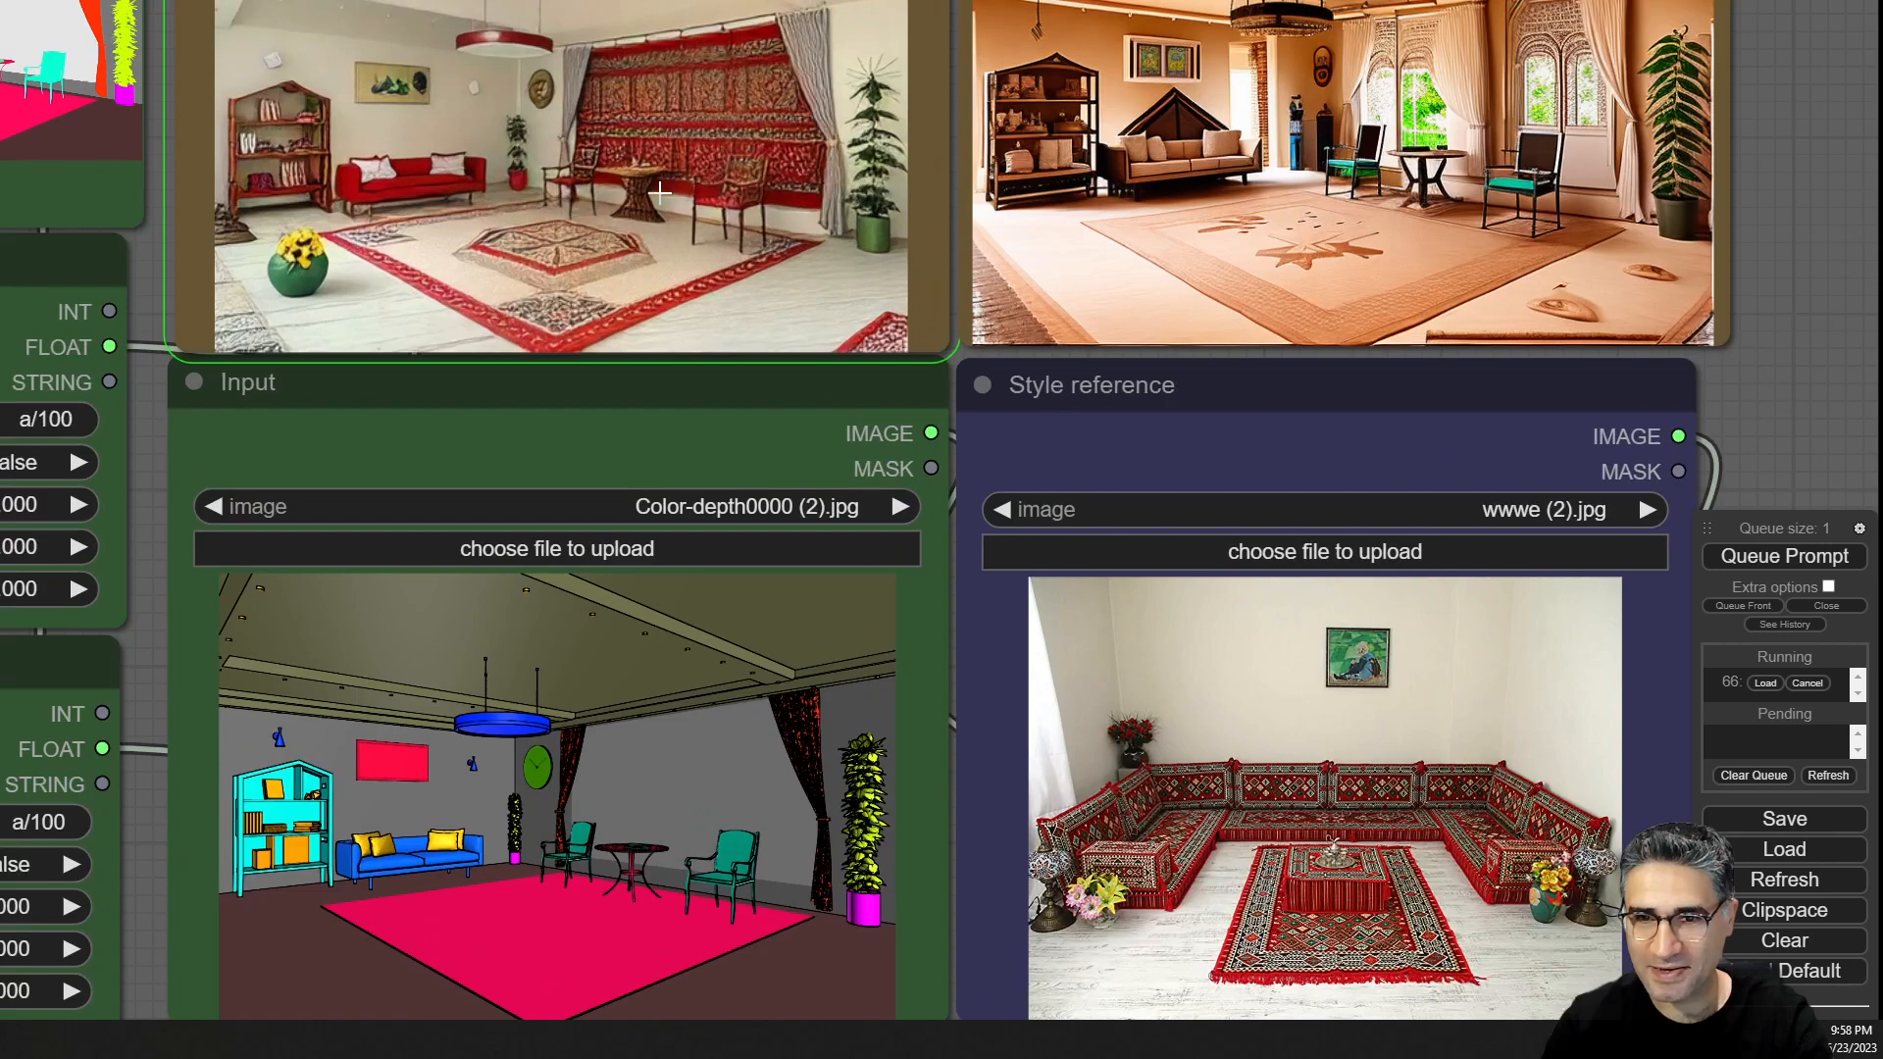
scroll(659, 191, "up", 3)
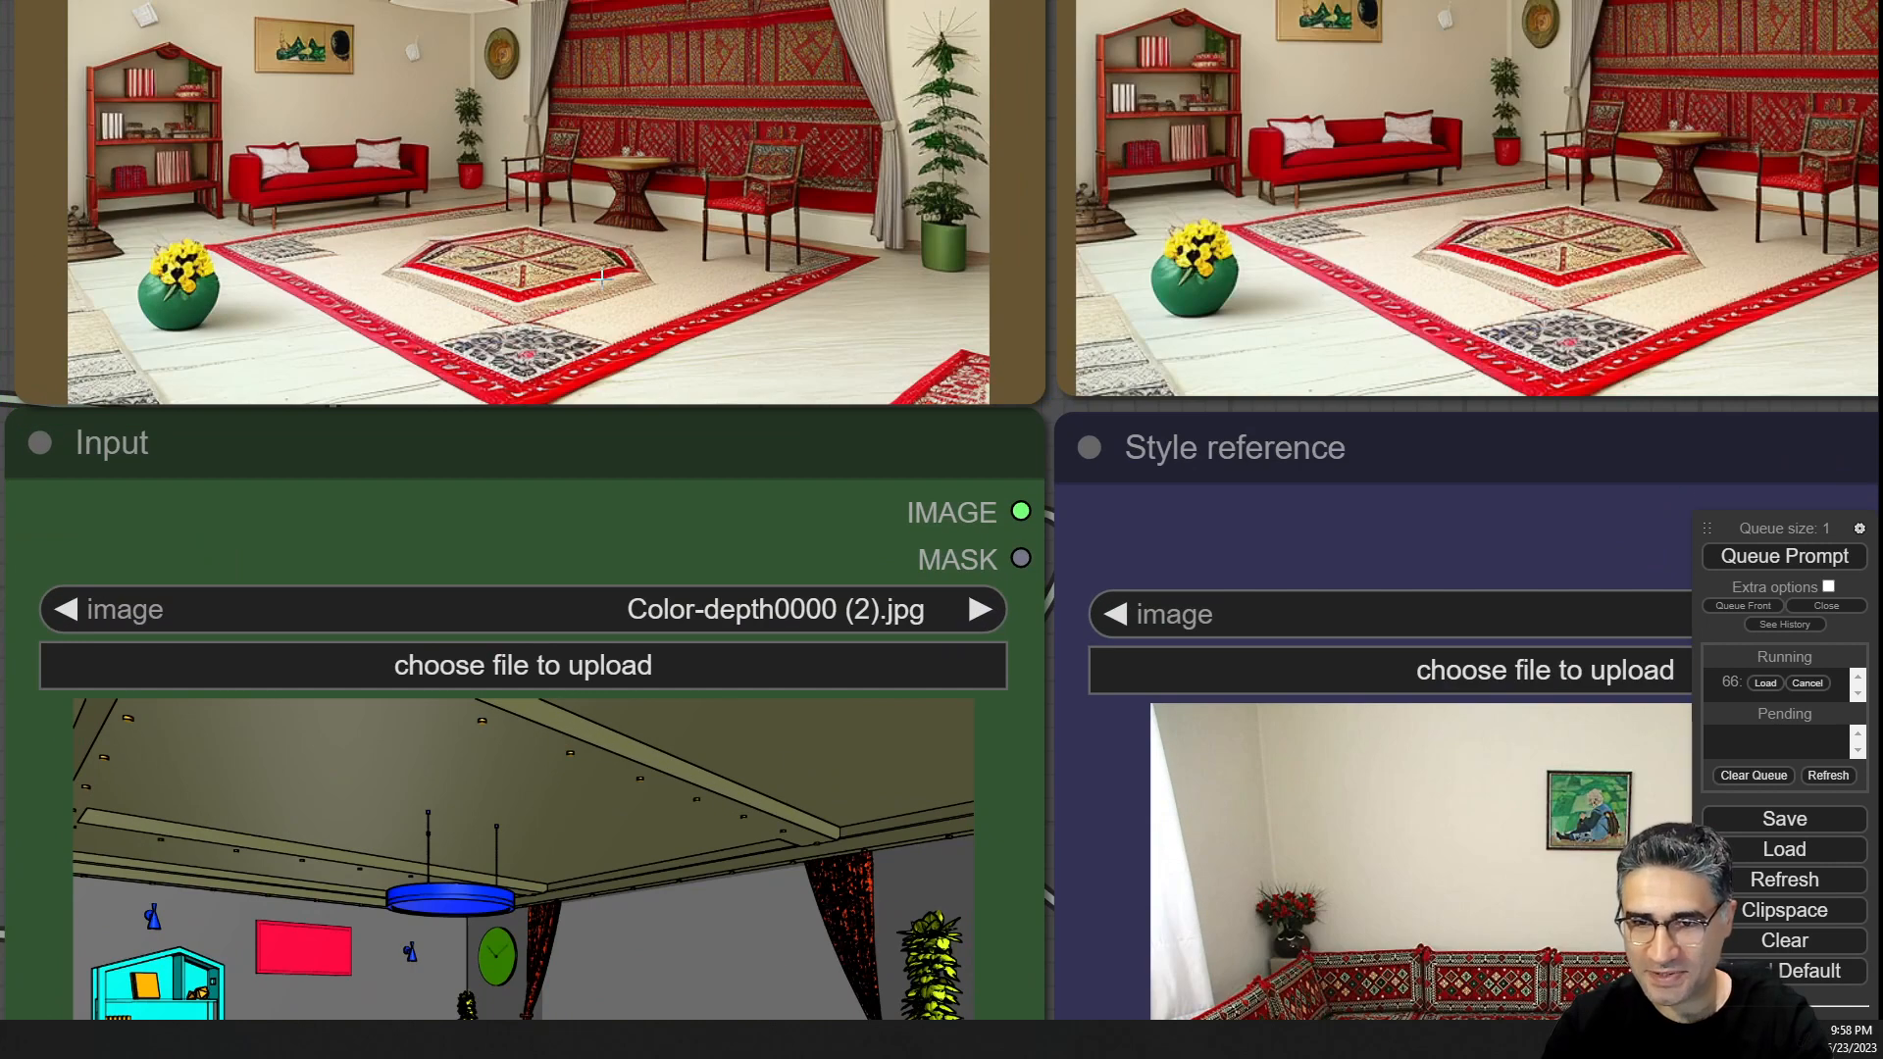
scroll(515, 168, "down", 2)
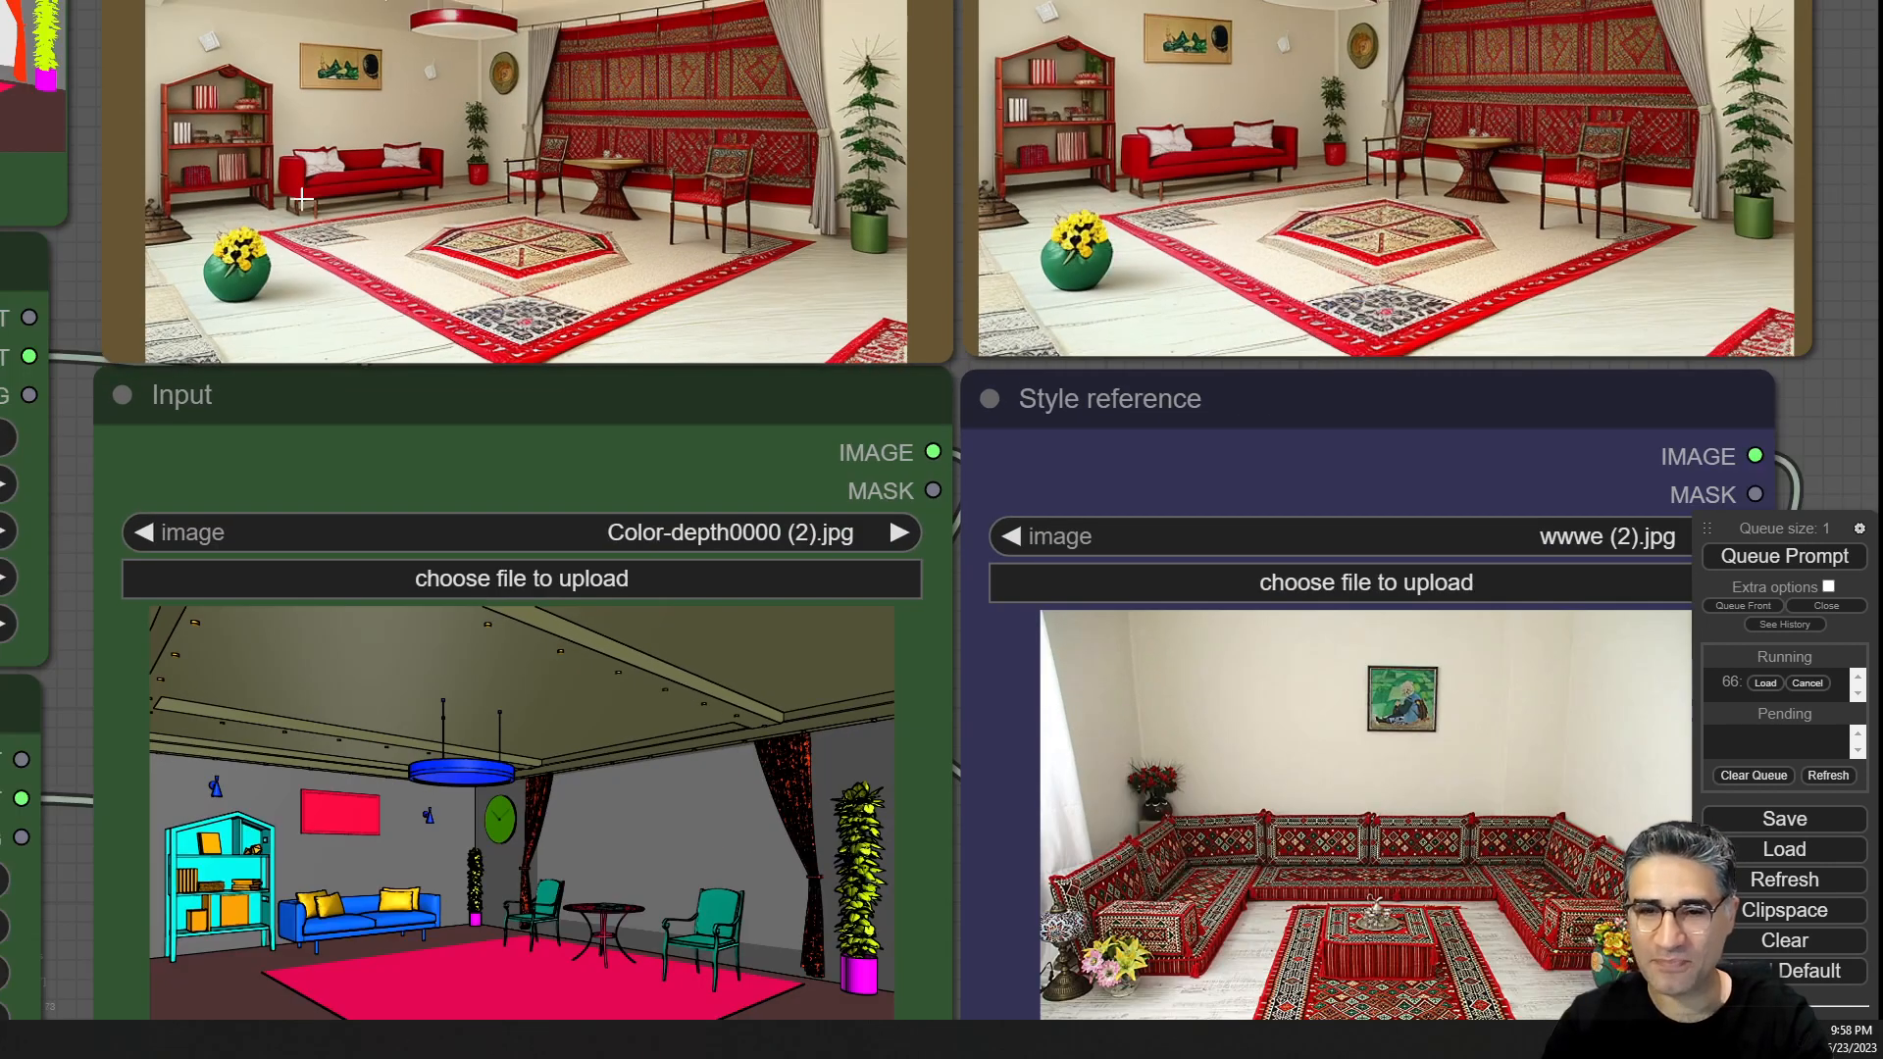
scroll(706, 50, "up", 6)
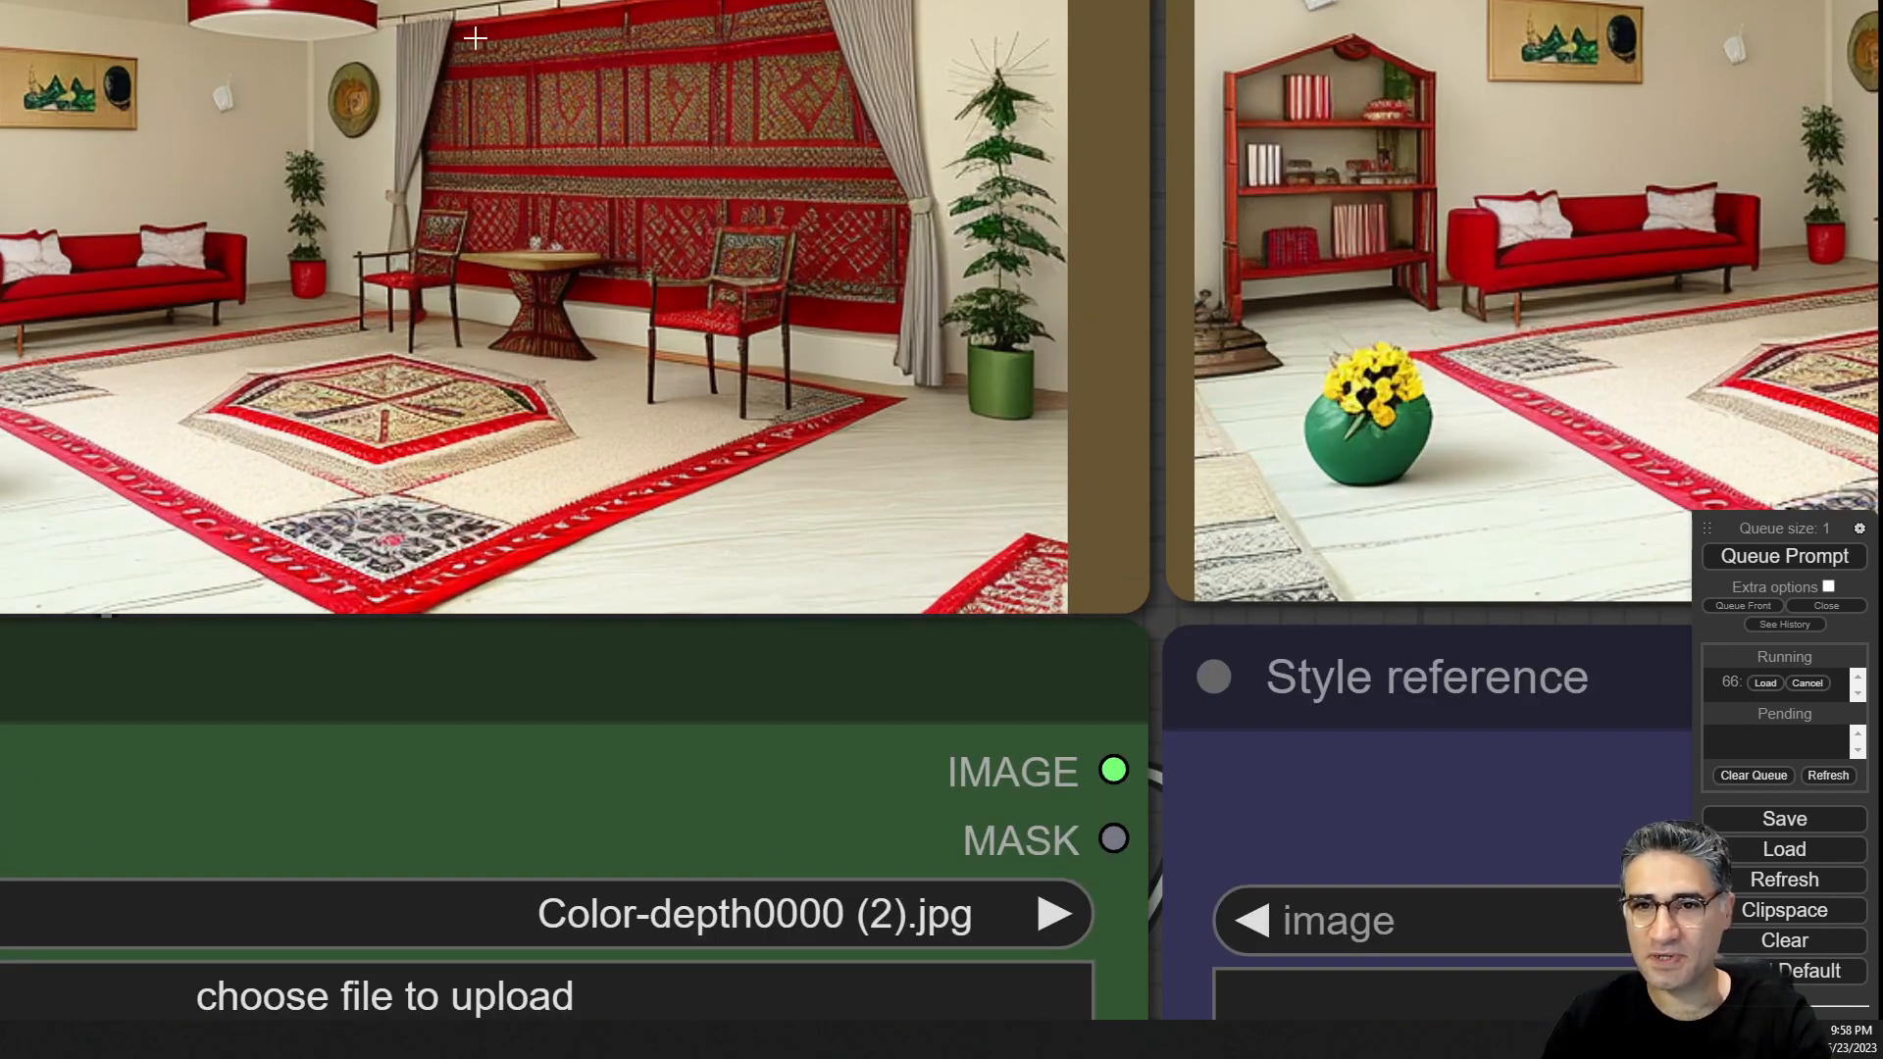
scroll(505, 143, "down", 4)
scroll(565, 182, "down", 4)
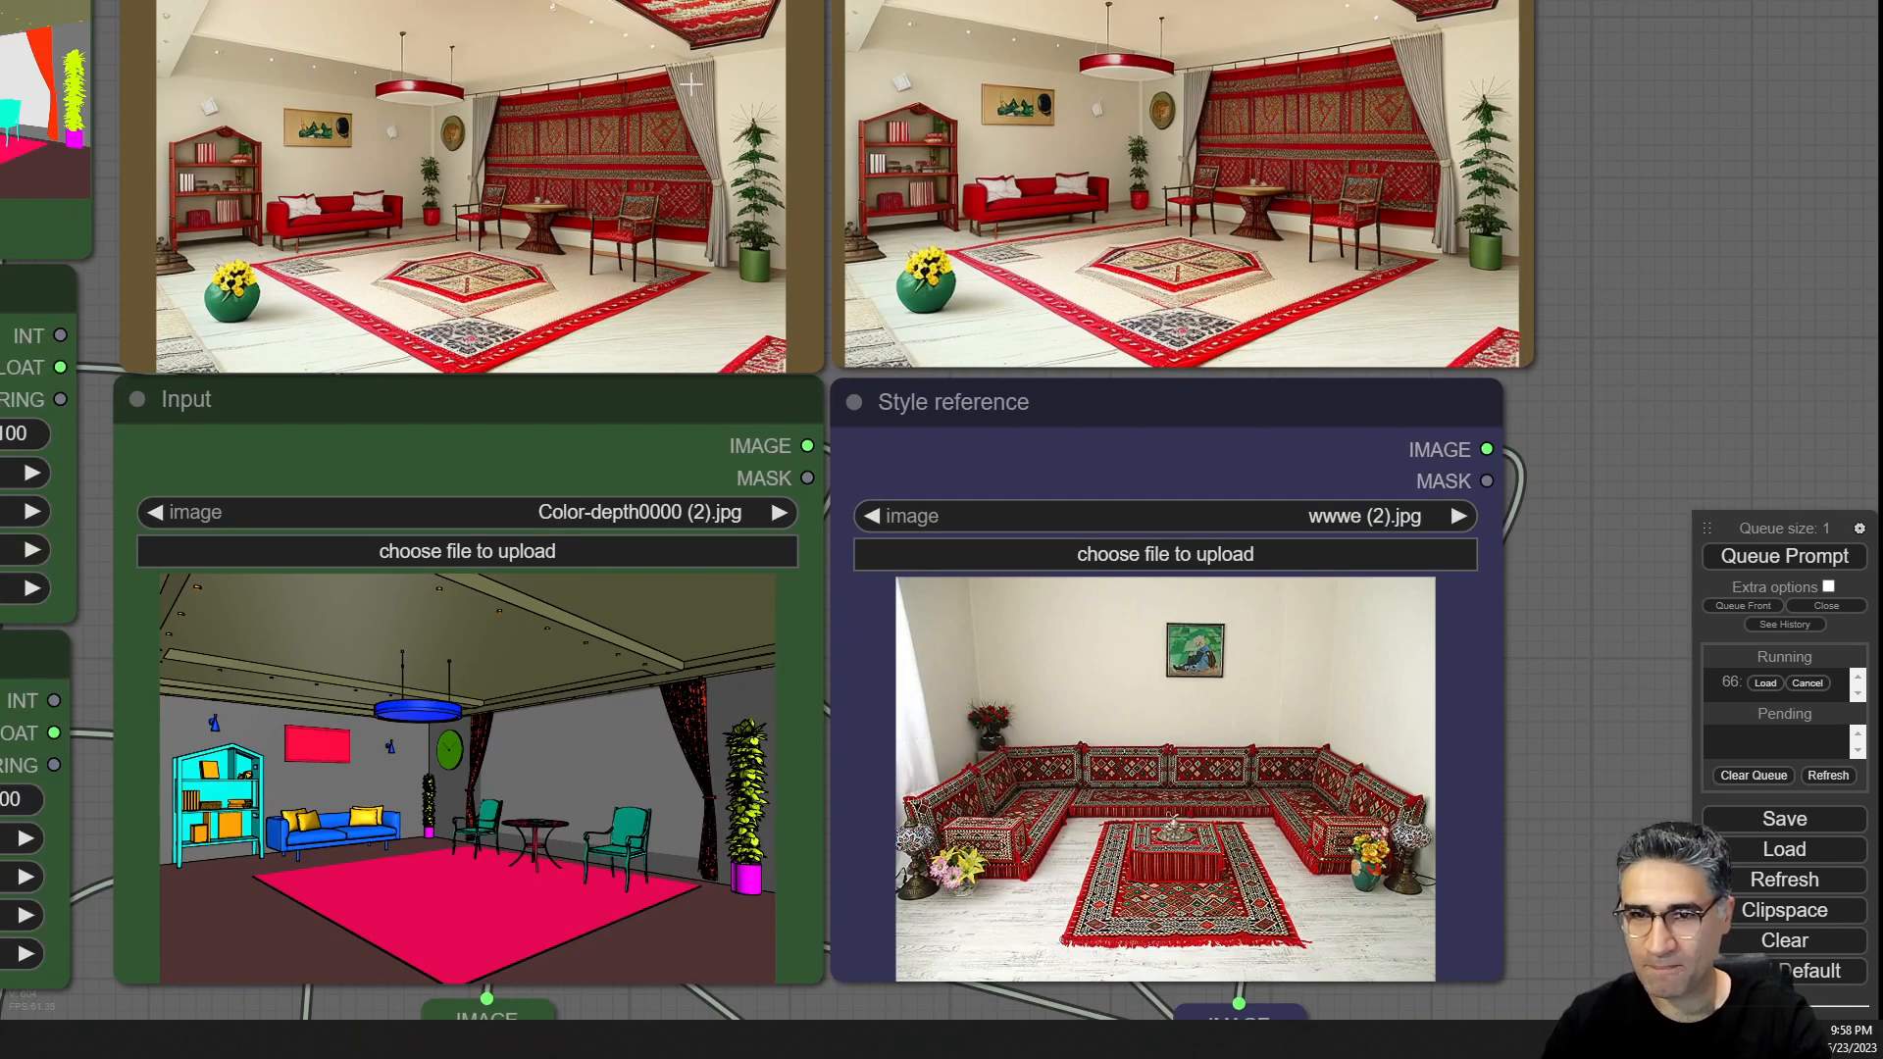
Compare the new render's details with the previous render, zooming into the rugs, sofa and wall hanging.
scroll(451, 74, "up", 8)
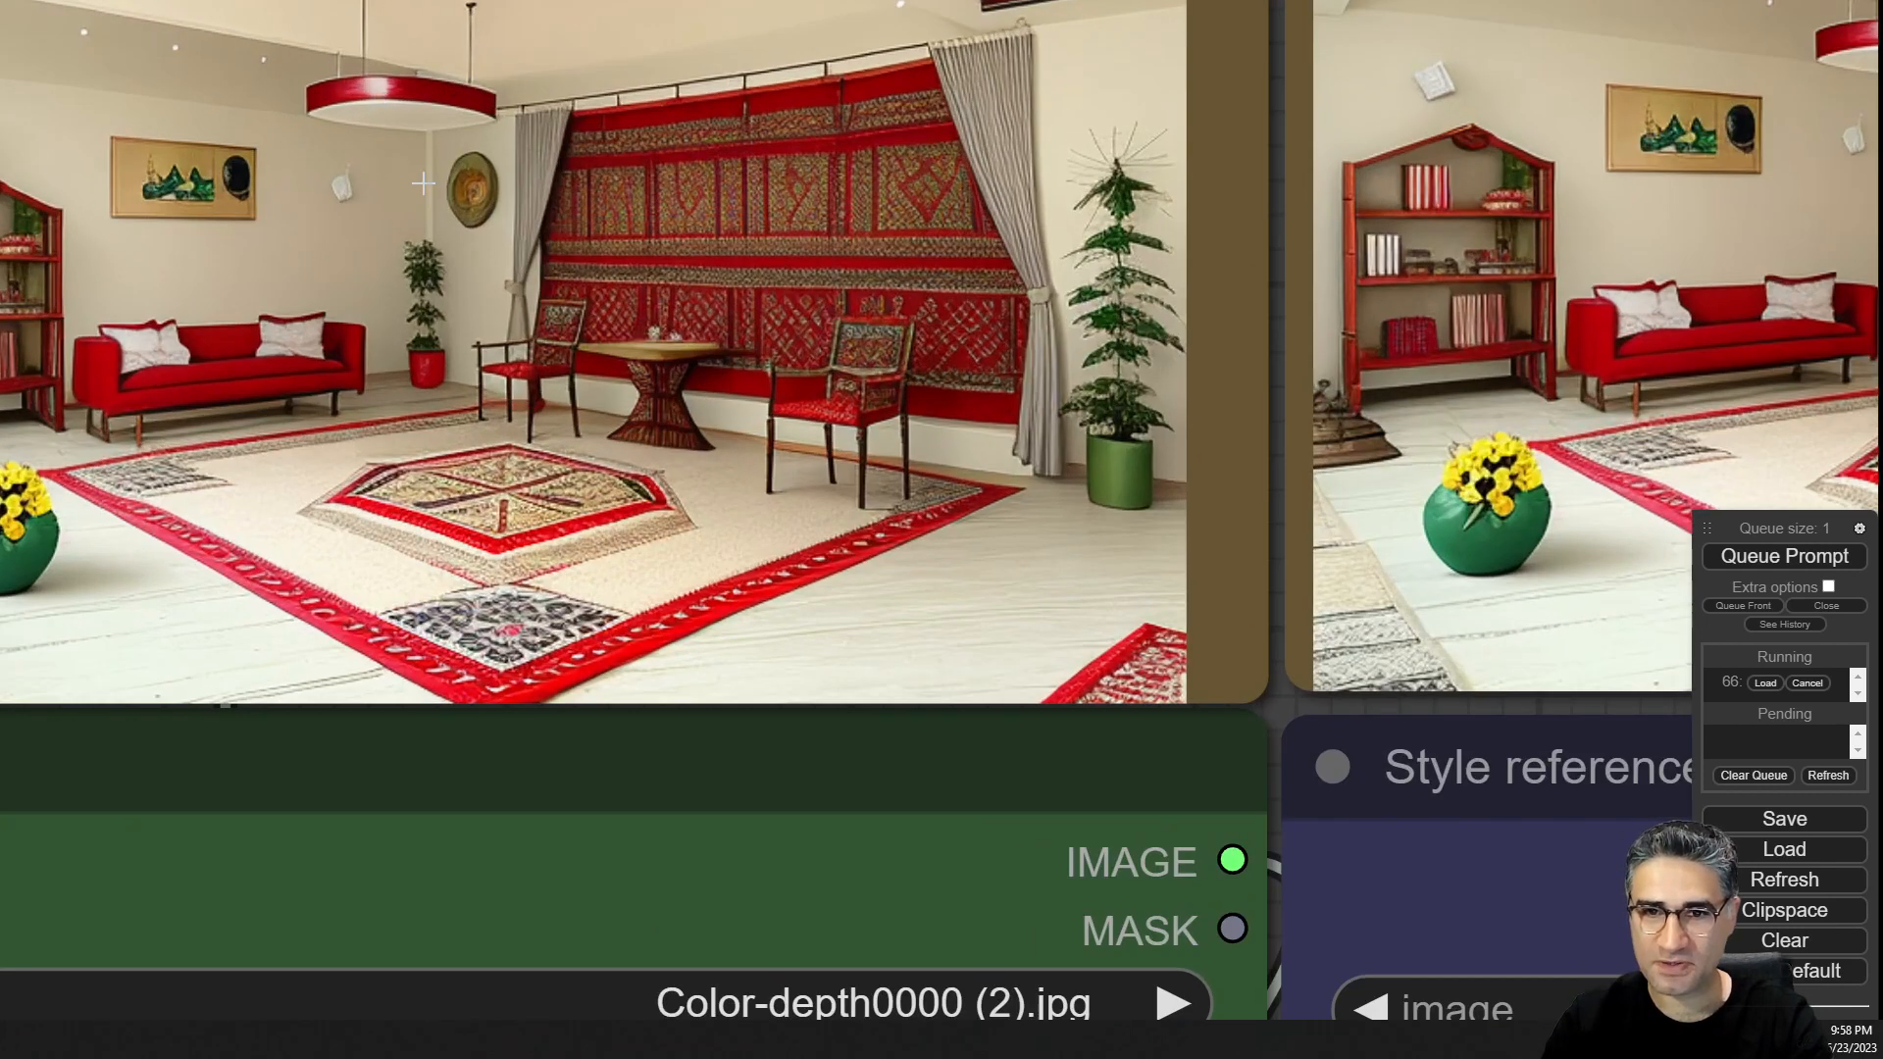
scroll(225, 175, "down", 2)
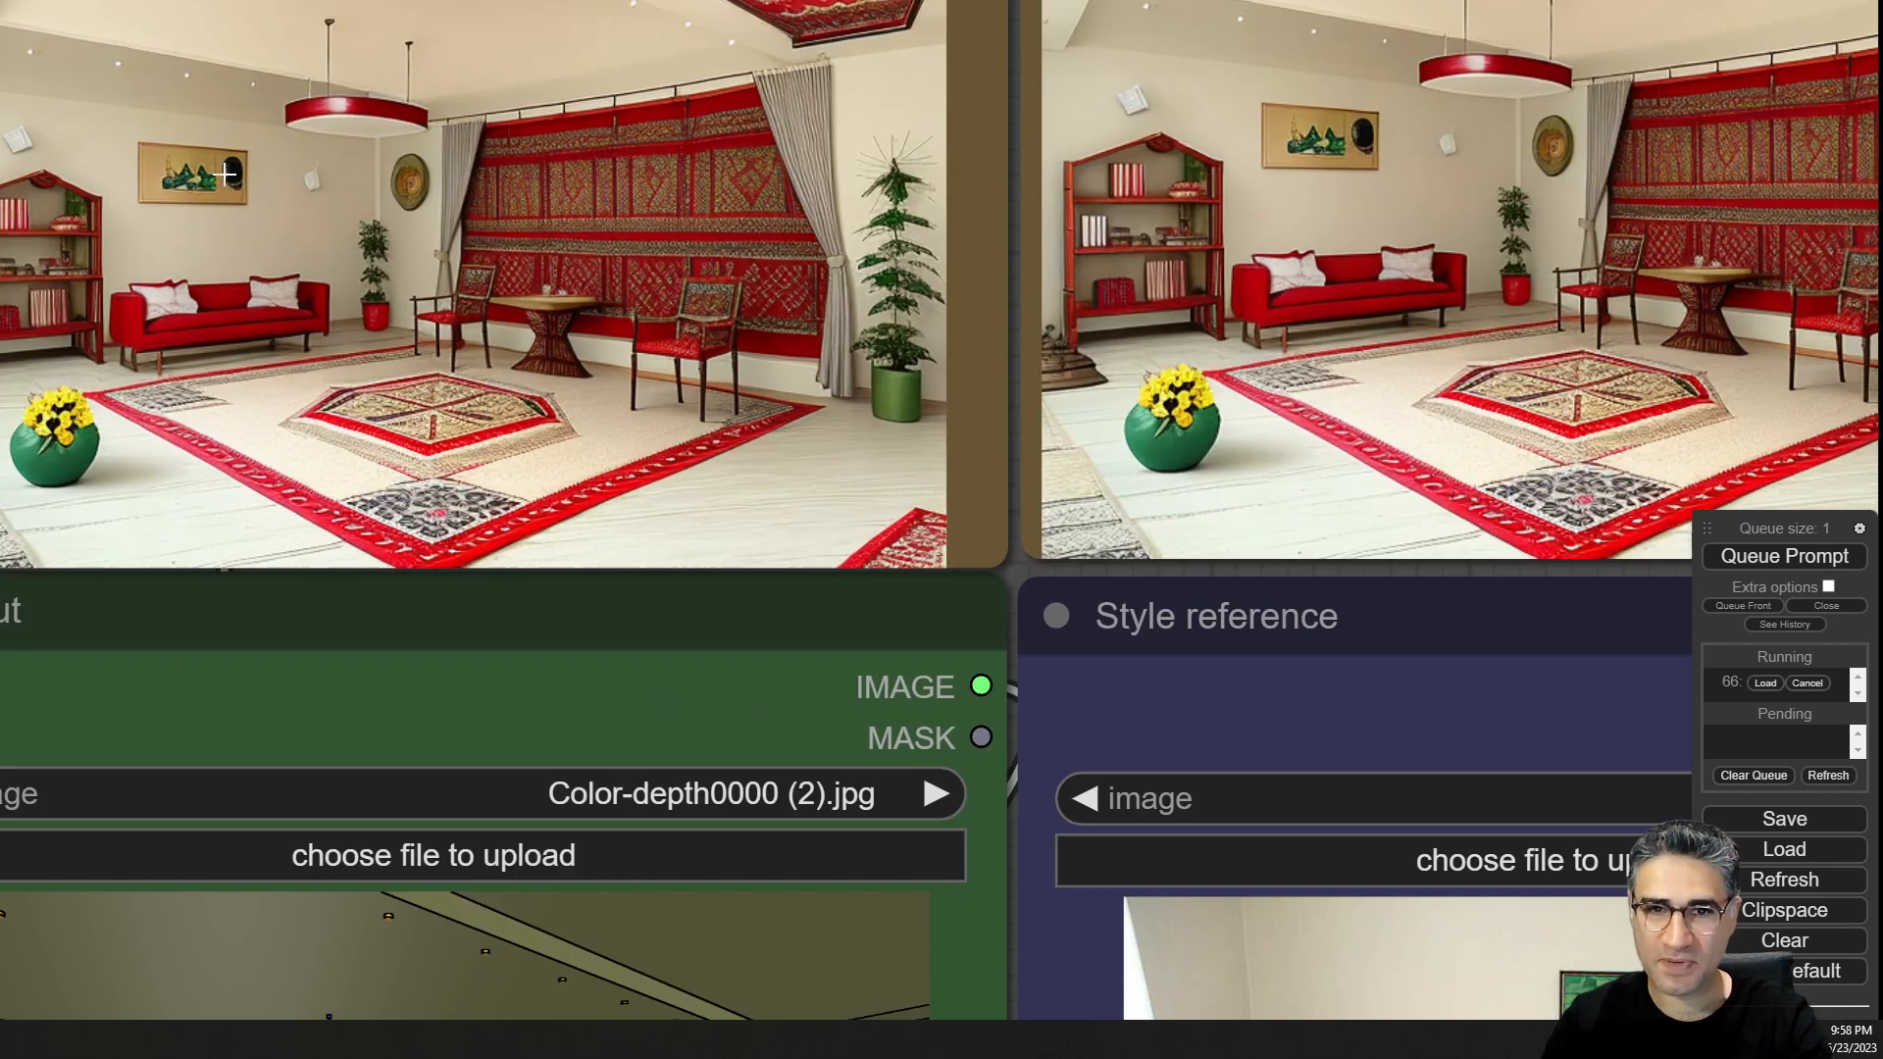
scroll(225, 174, "down", 3)
scroll(1414, 404, "down", 4)
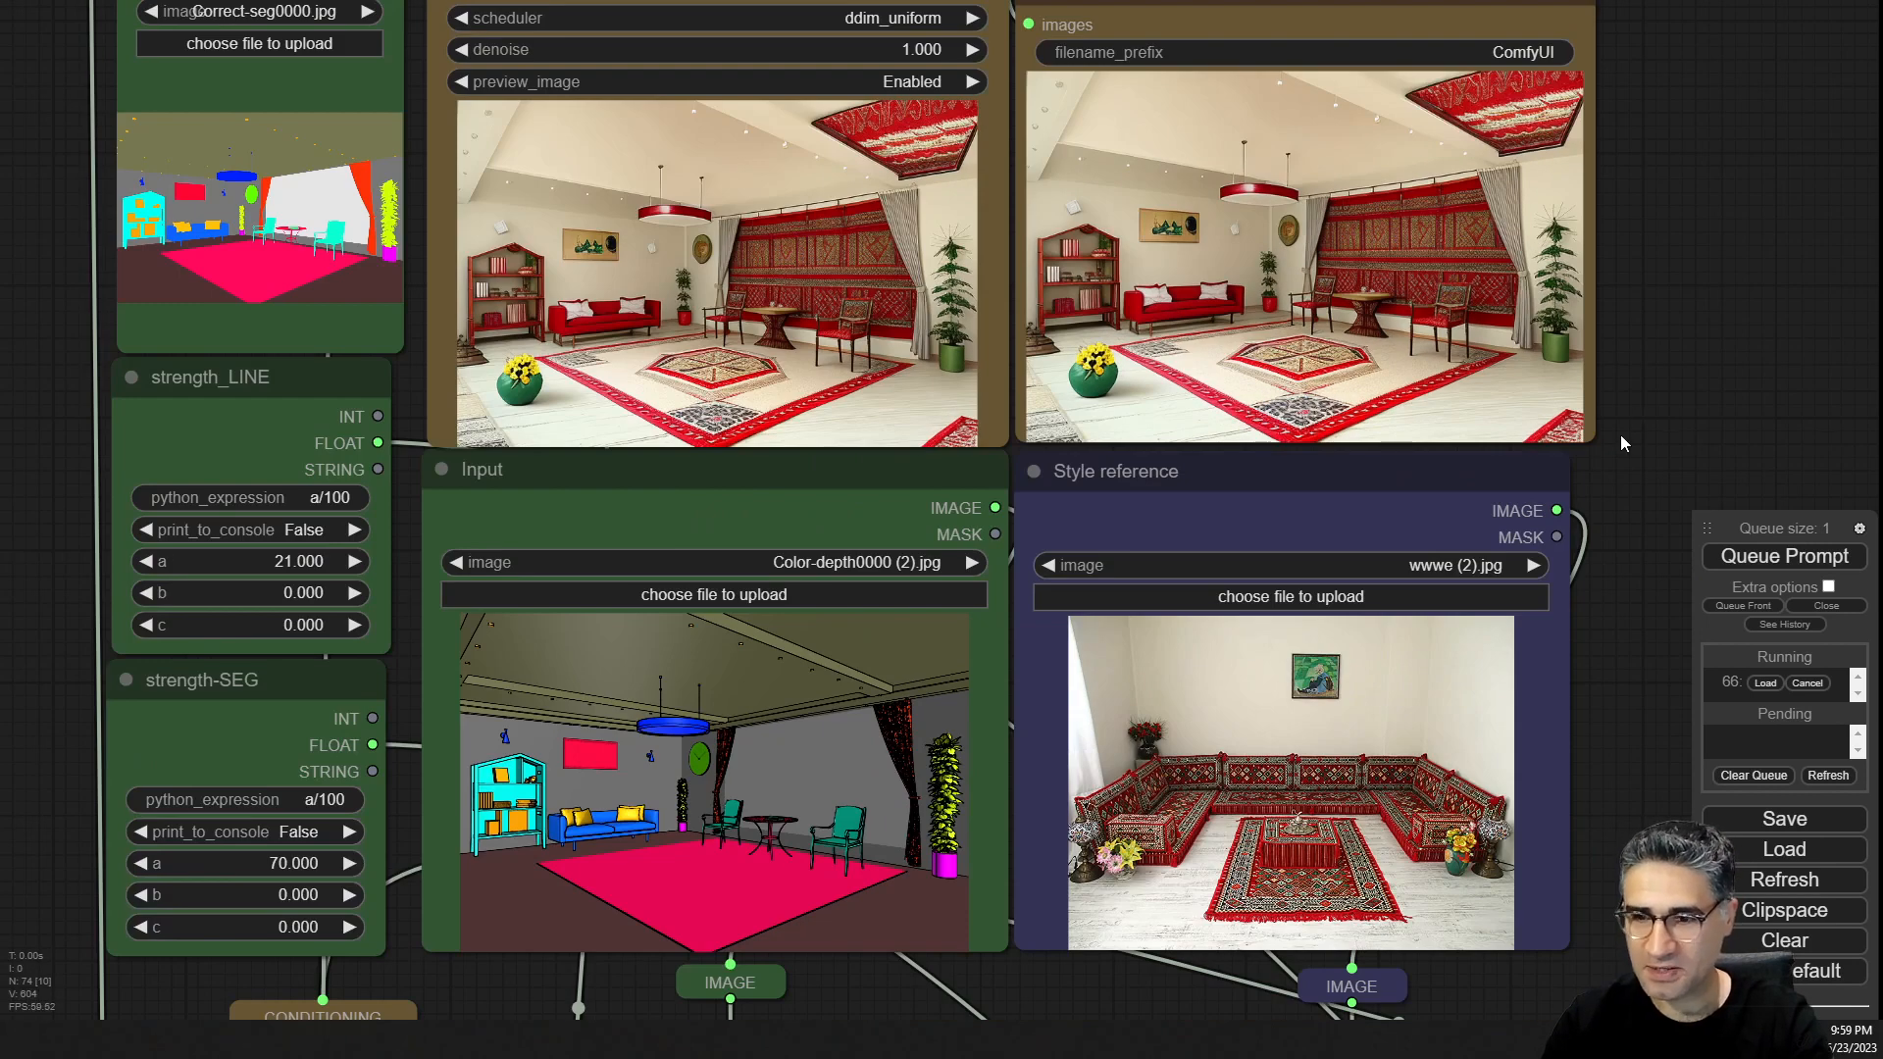
scroll(515, 364, "up", 8)
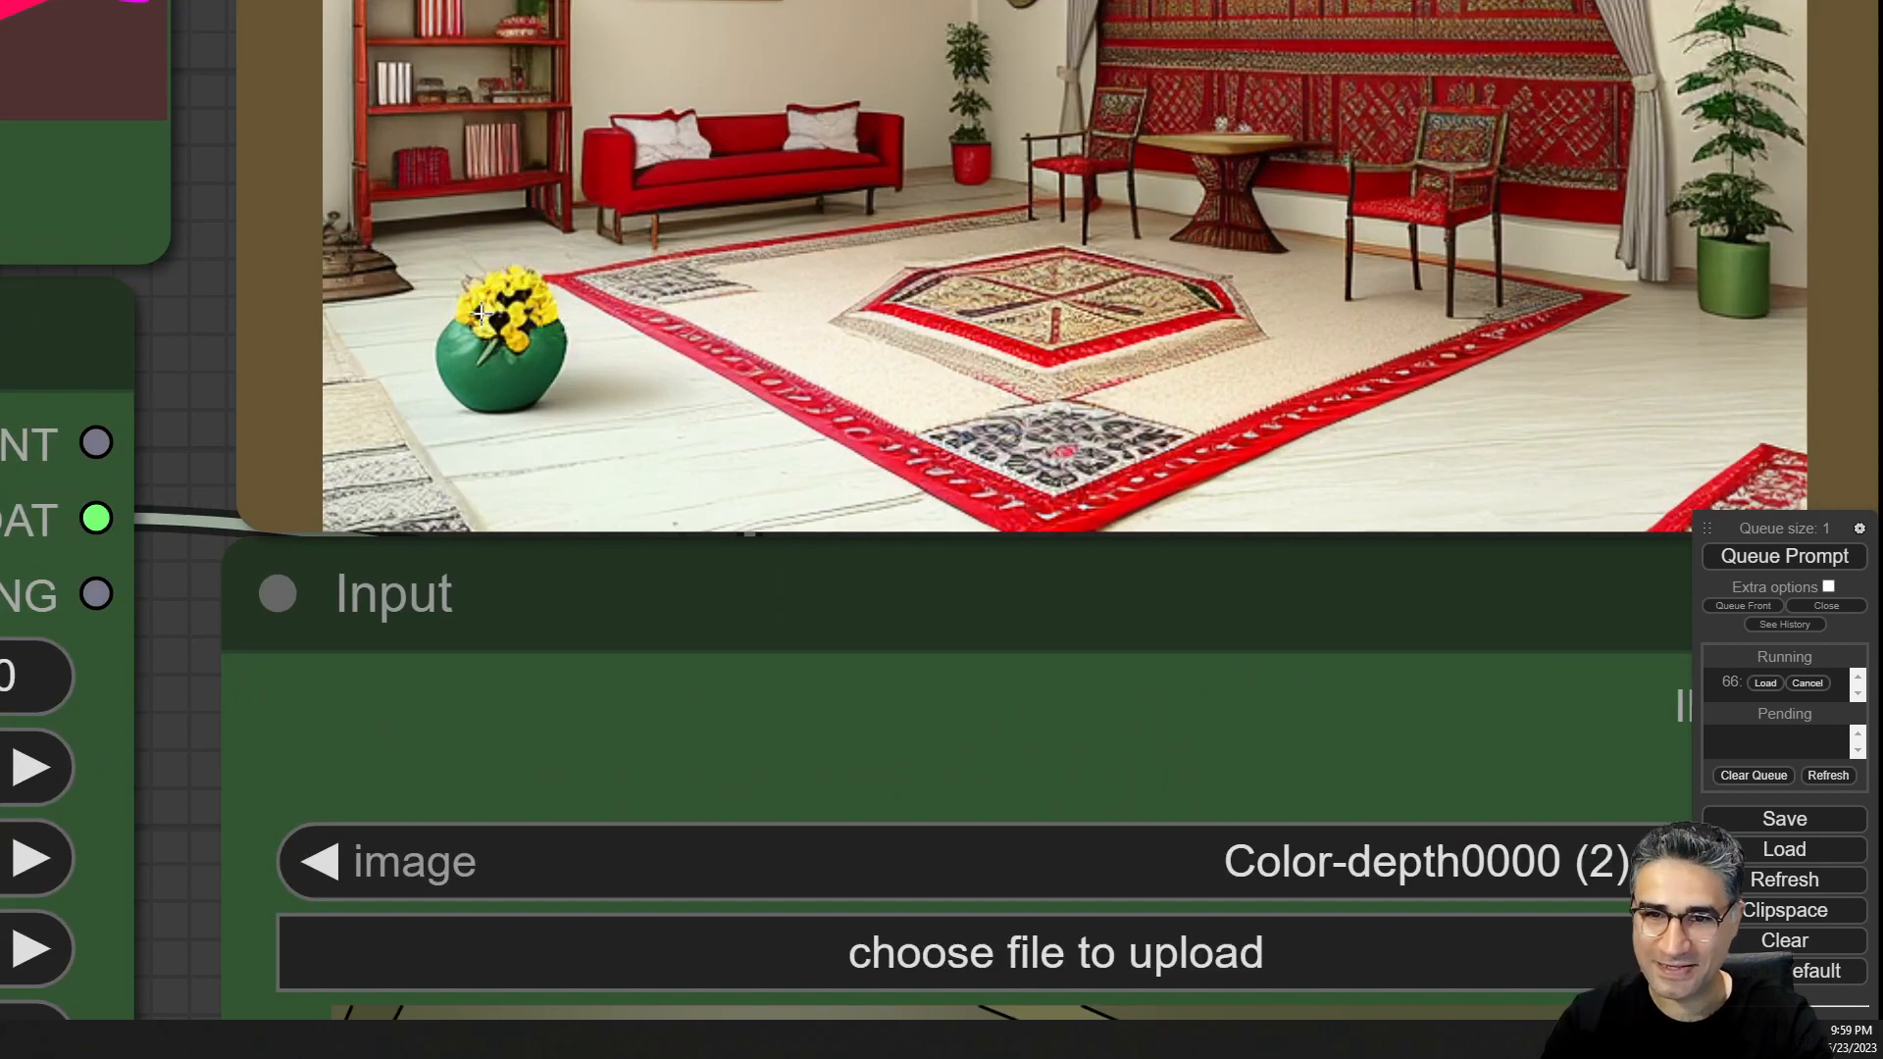
scroll(480, 312, "down", 8)
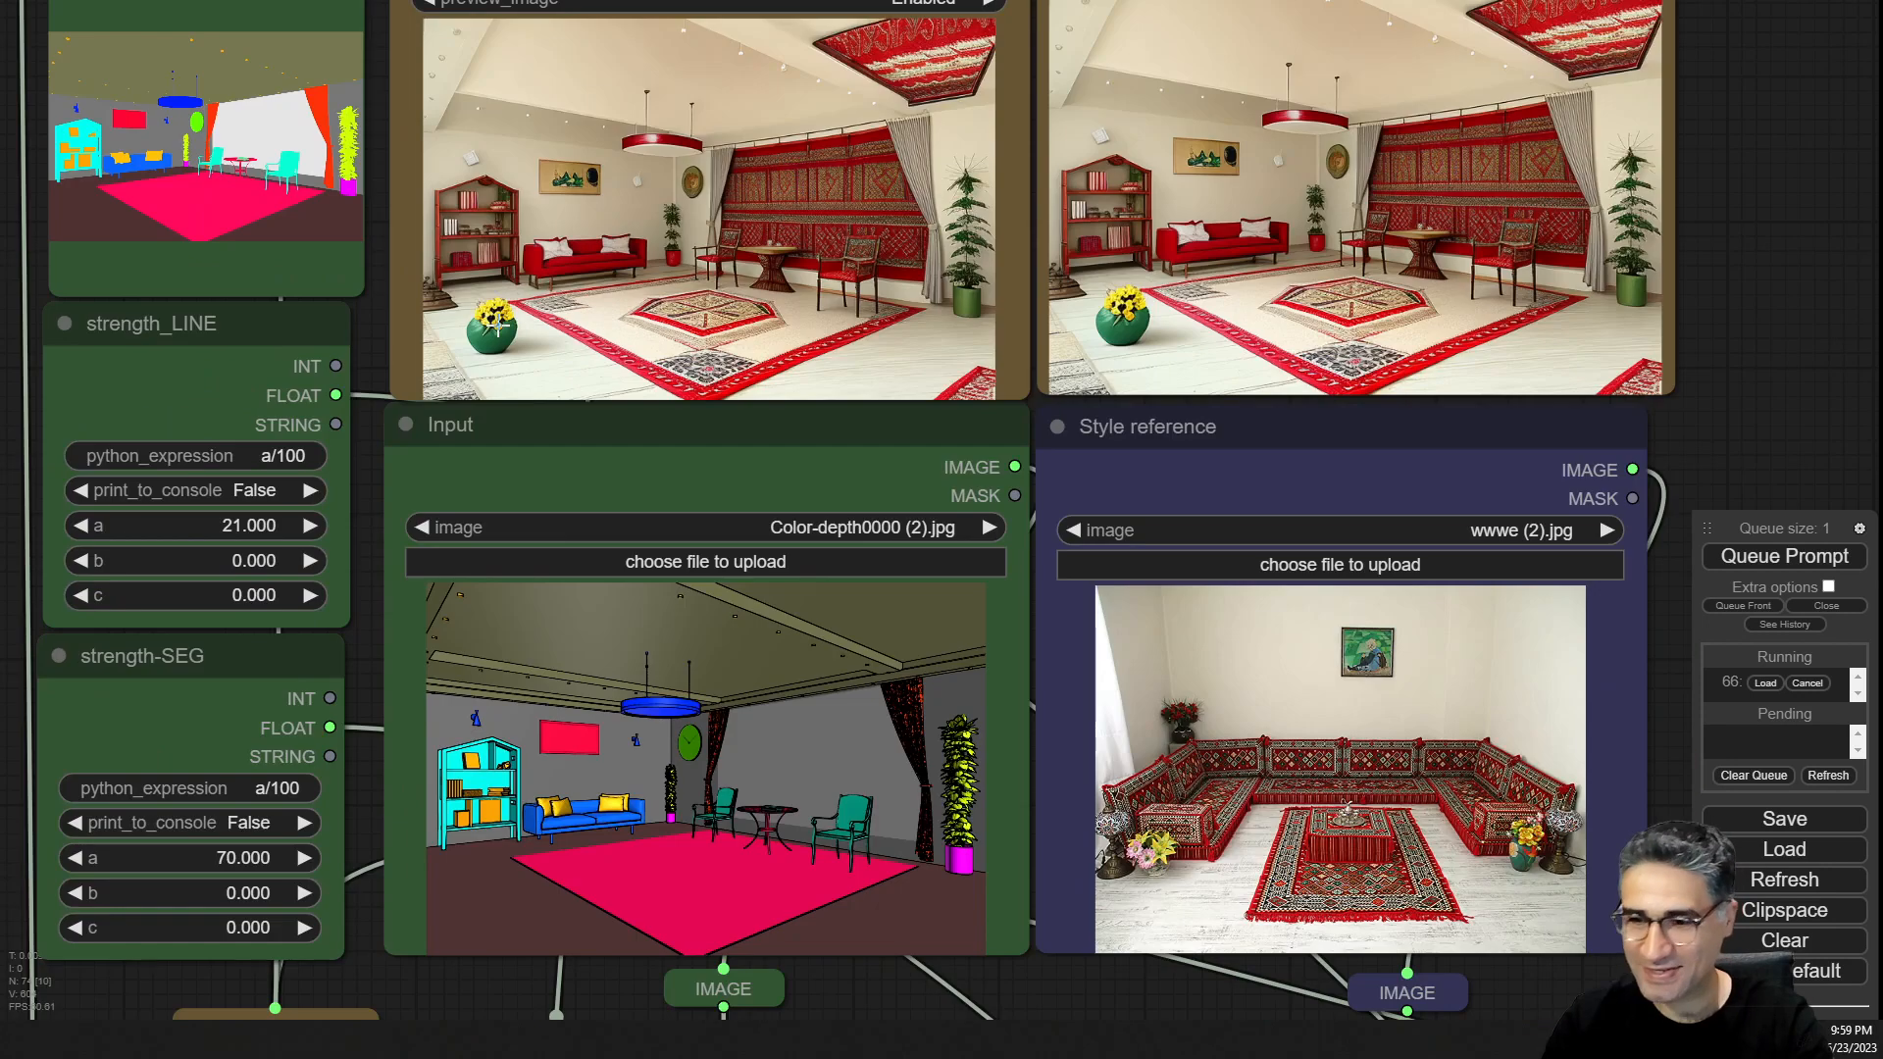
scroll(498, 331, "down", 5)
left_click_drag(1407, 468, 562, 776)
scroll(1005, 589, "up", 6)
scroll(1002, 590, "up", 6)
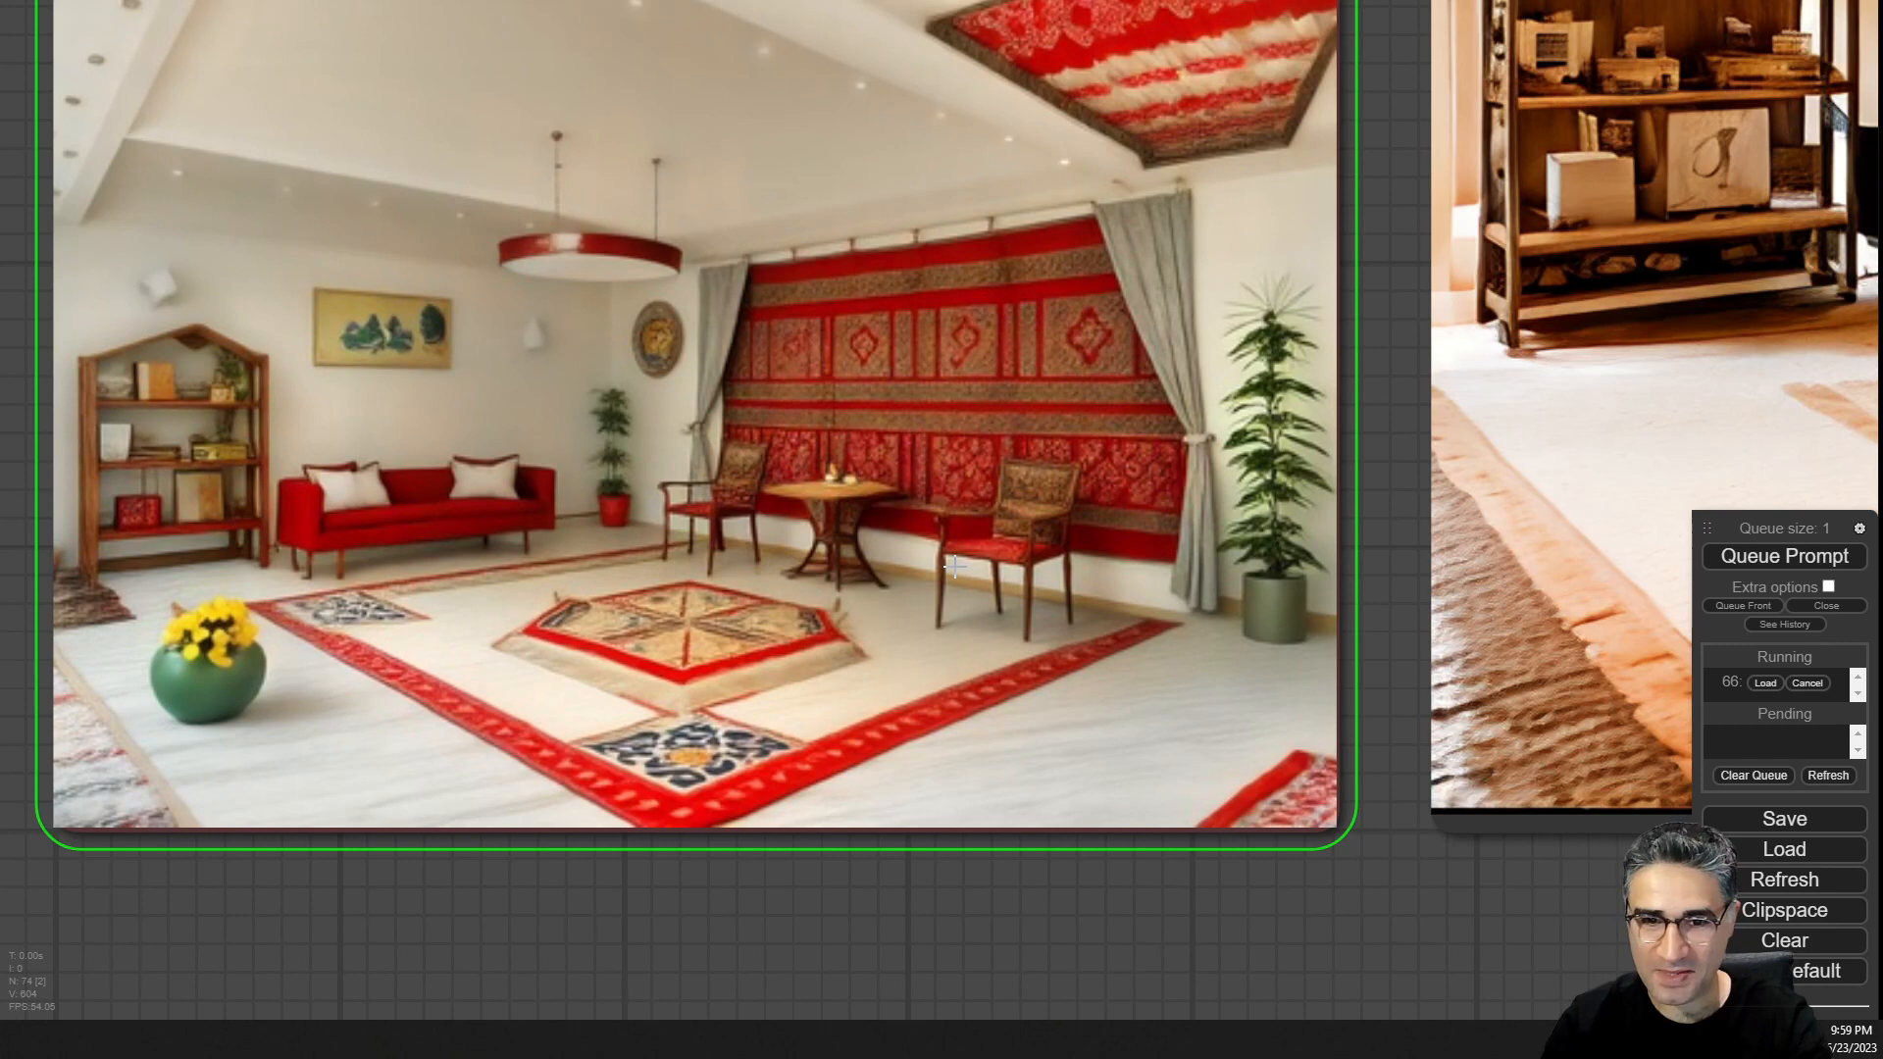
scroll(954, 565, "down", 4)
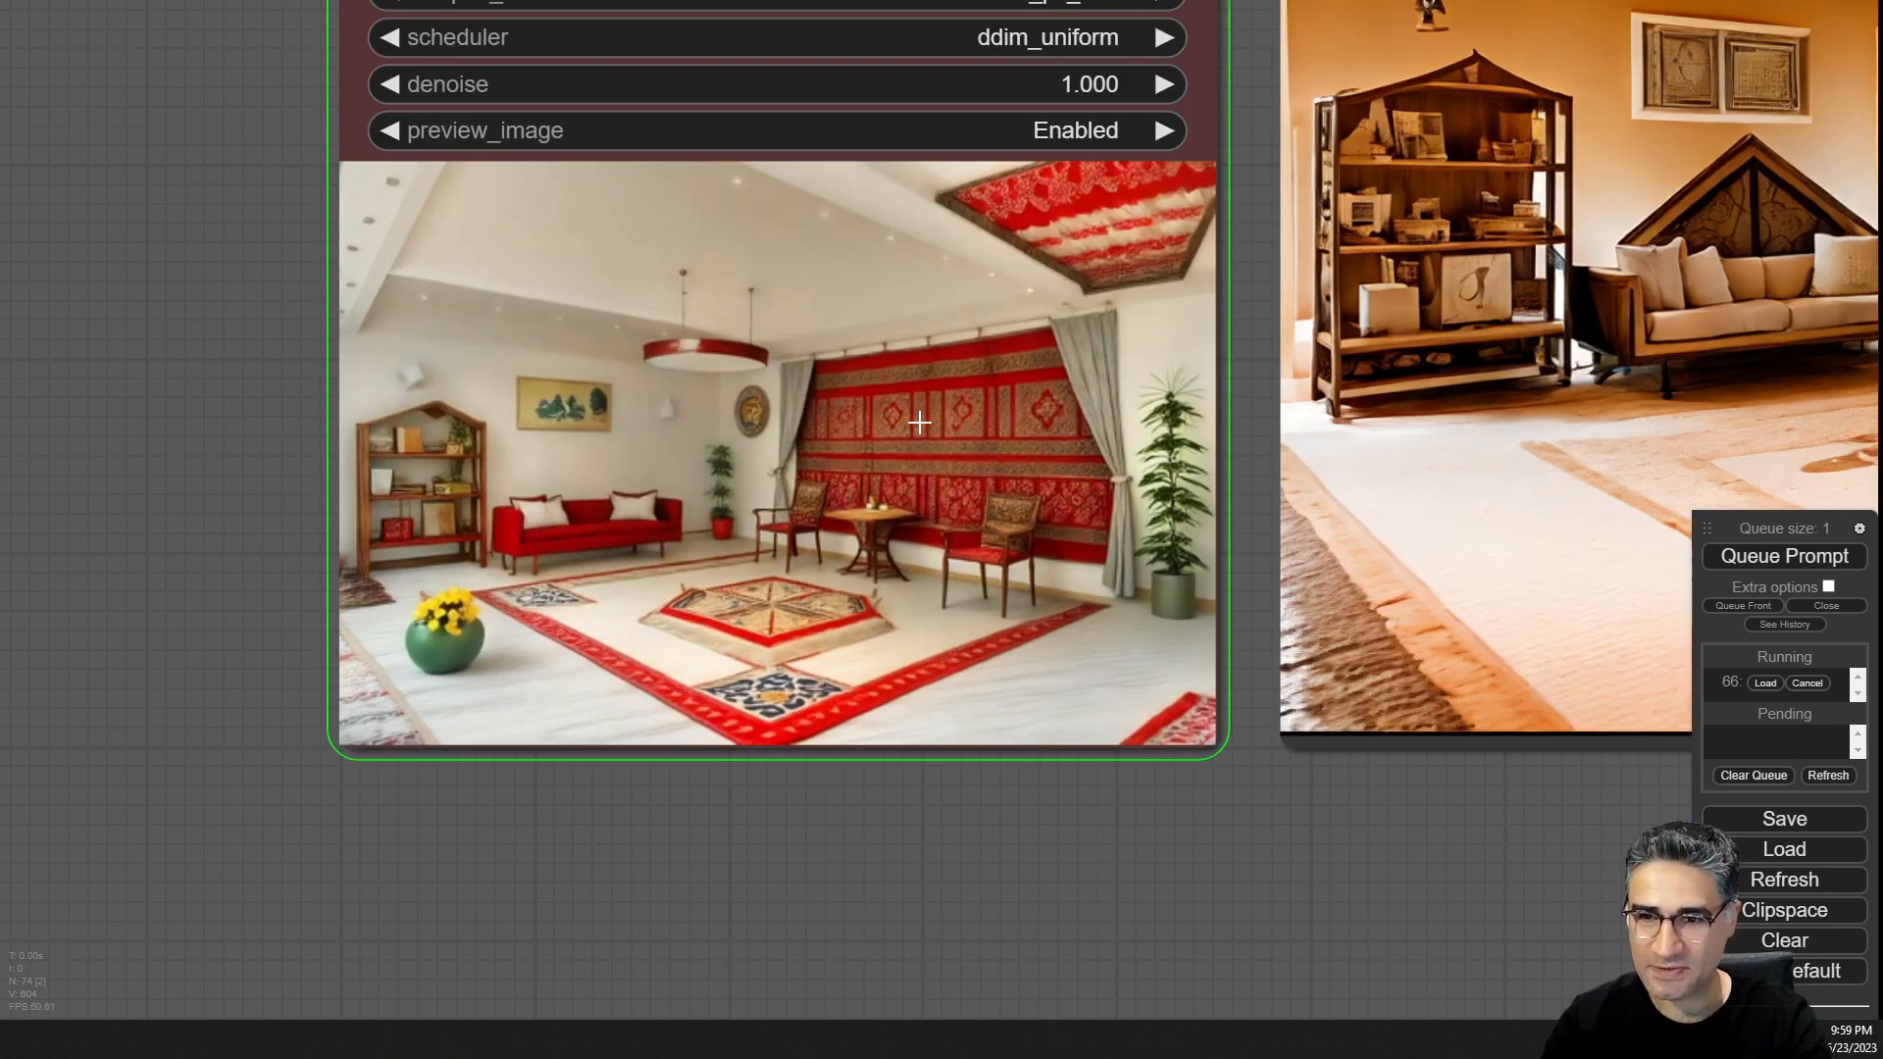
scroll(726, 667, "down", 4)
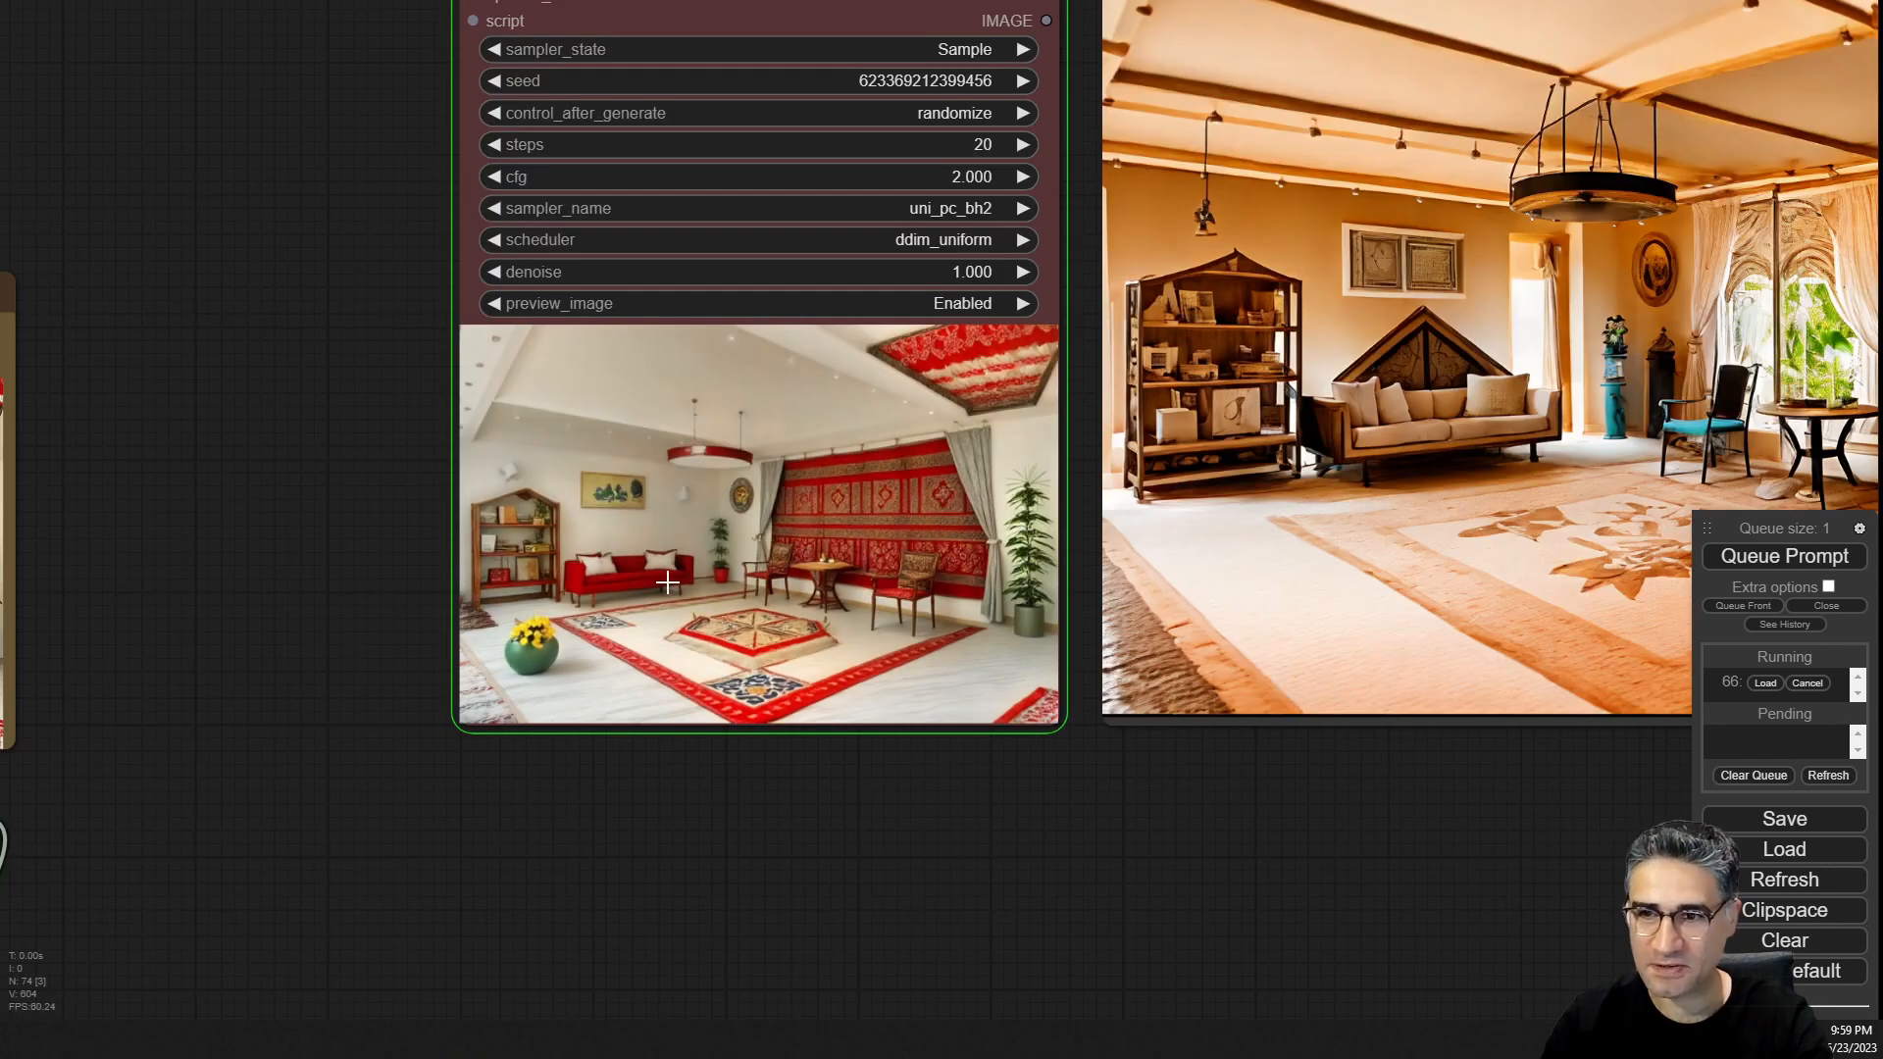
Inspect the finished red-carpet render in the sampler and Save Image previews.
left_click_drag(1323, 831, 837, 647)
scroll(837, 648, "up", 6)
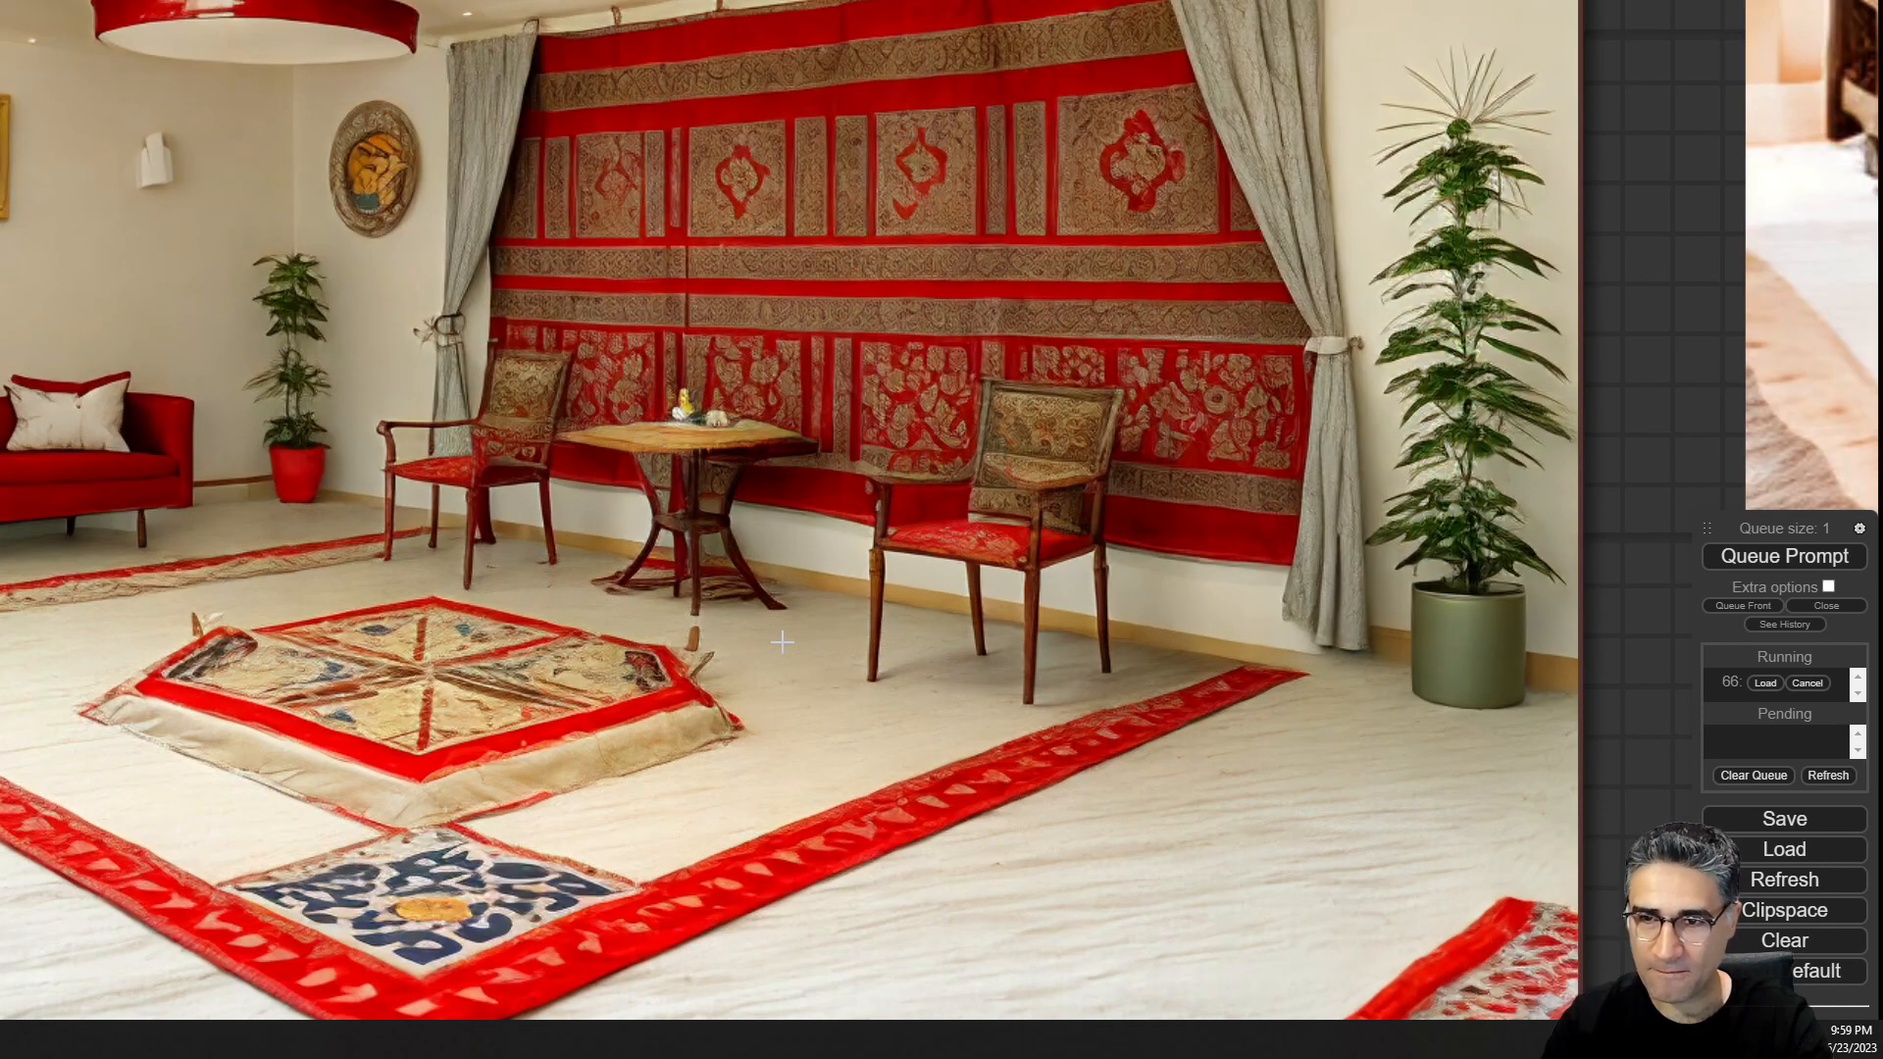
scroll(781, 642, "down", 10)
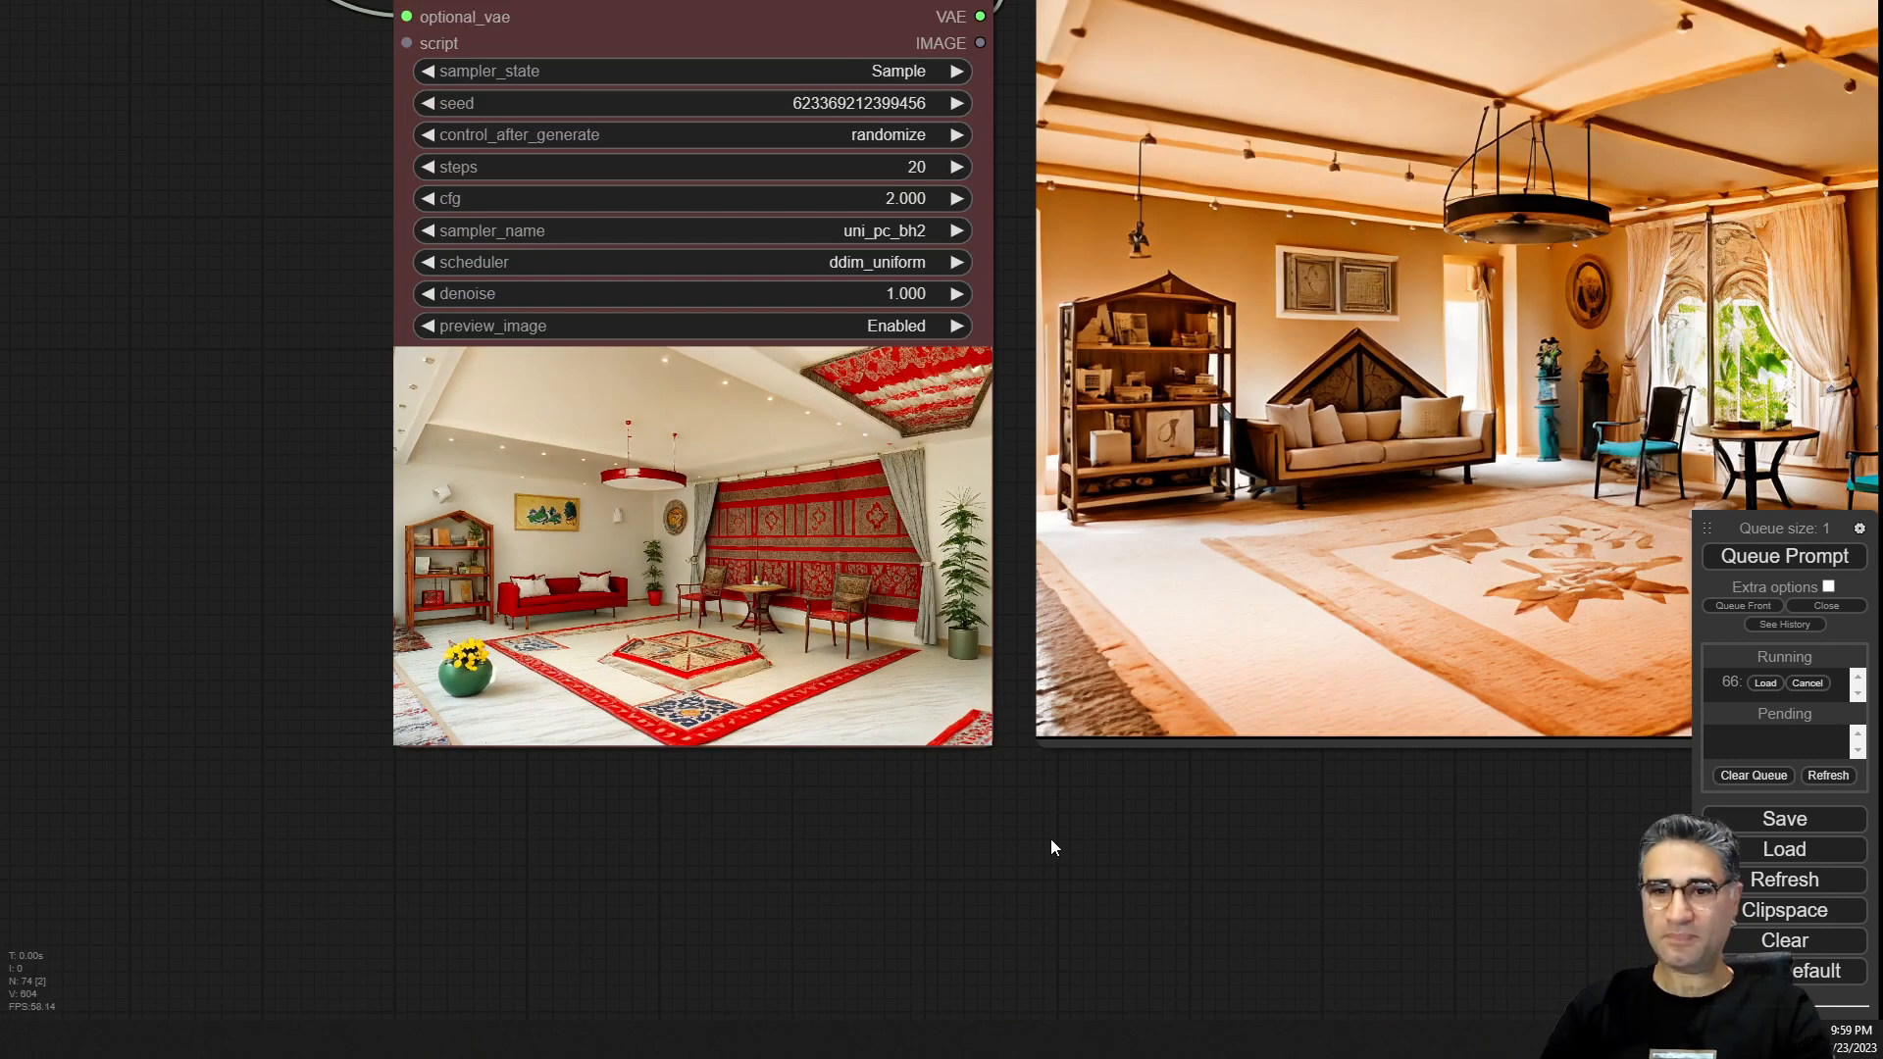
left_click_drag(1050, 838, 523, 863)
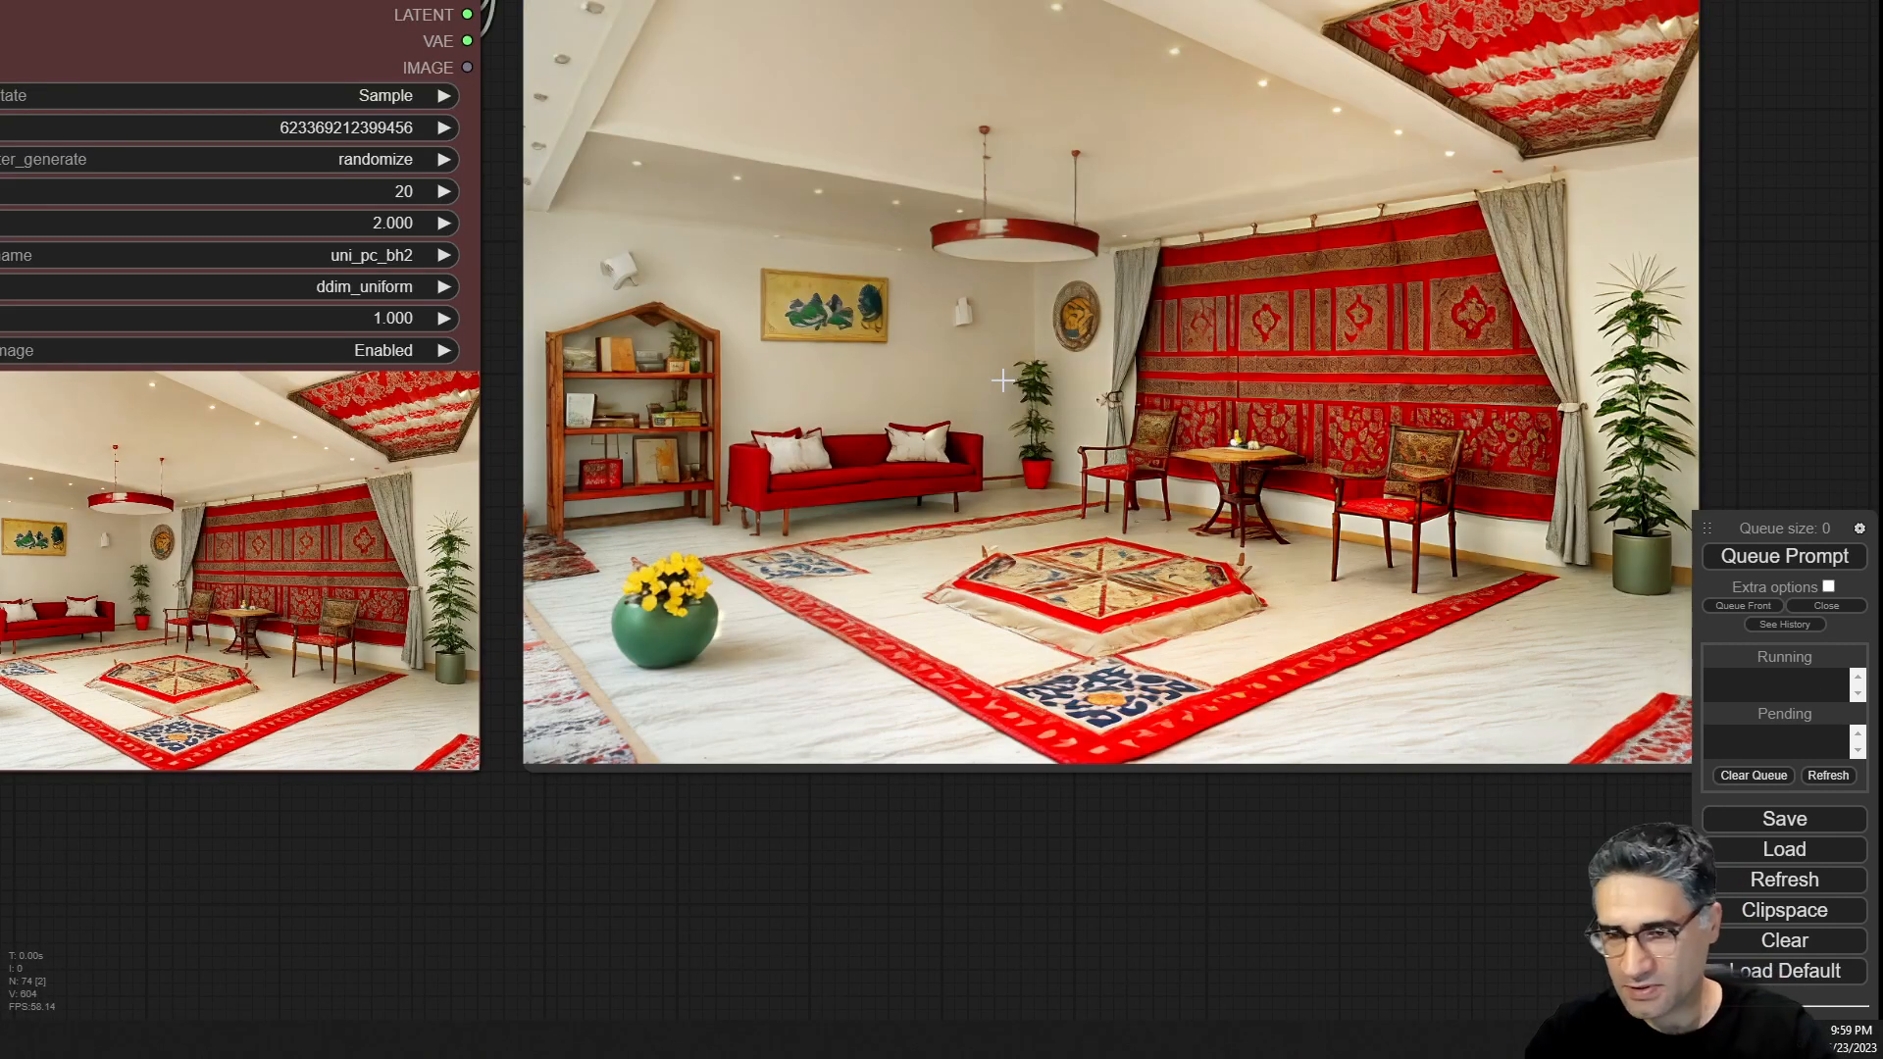
scroll(798, 454, "down", 4)
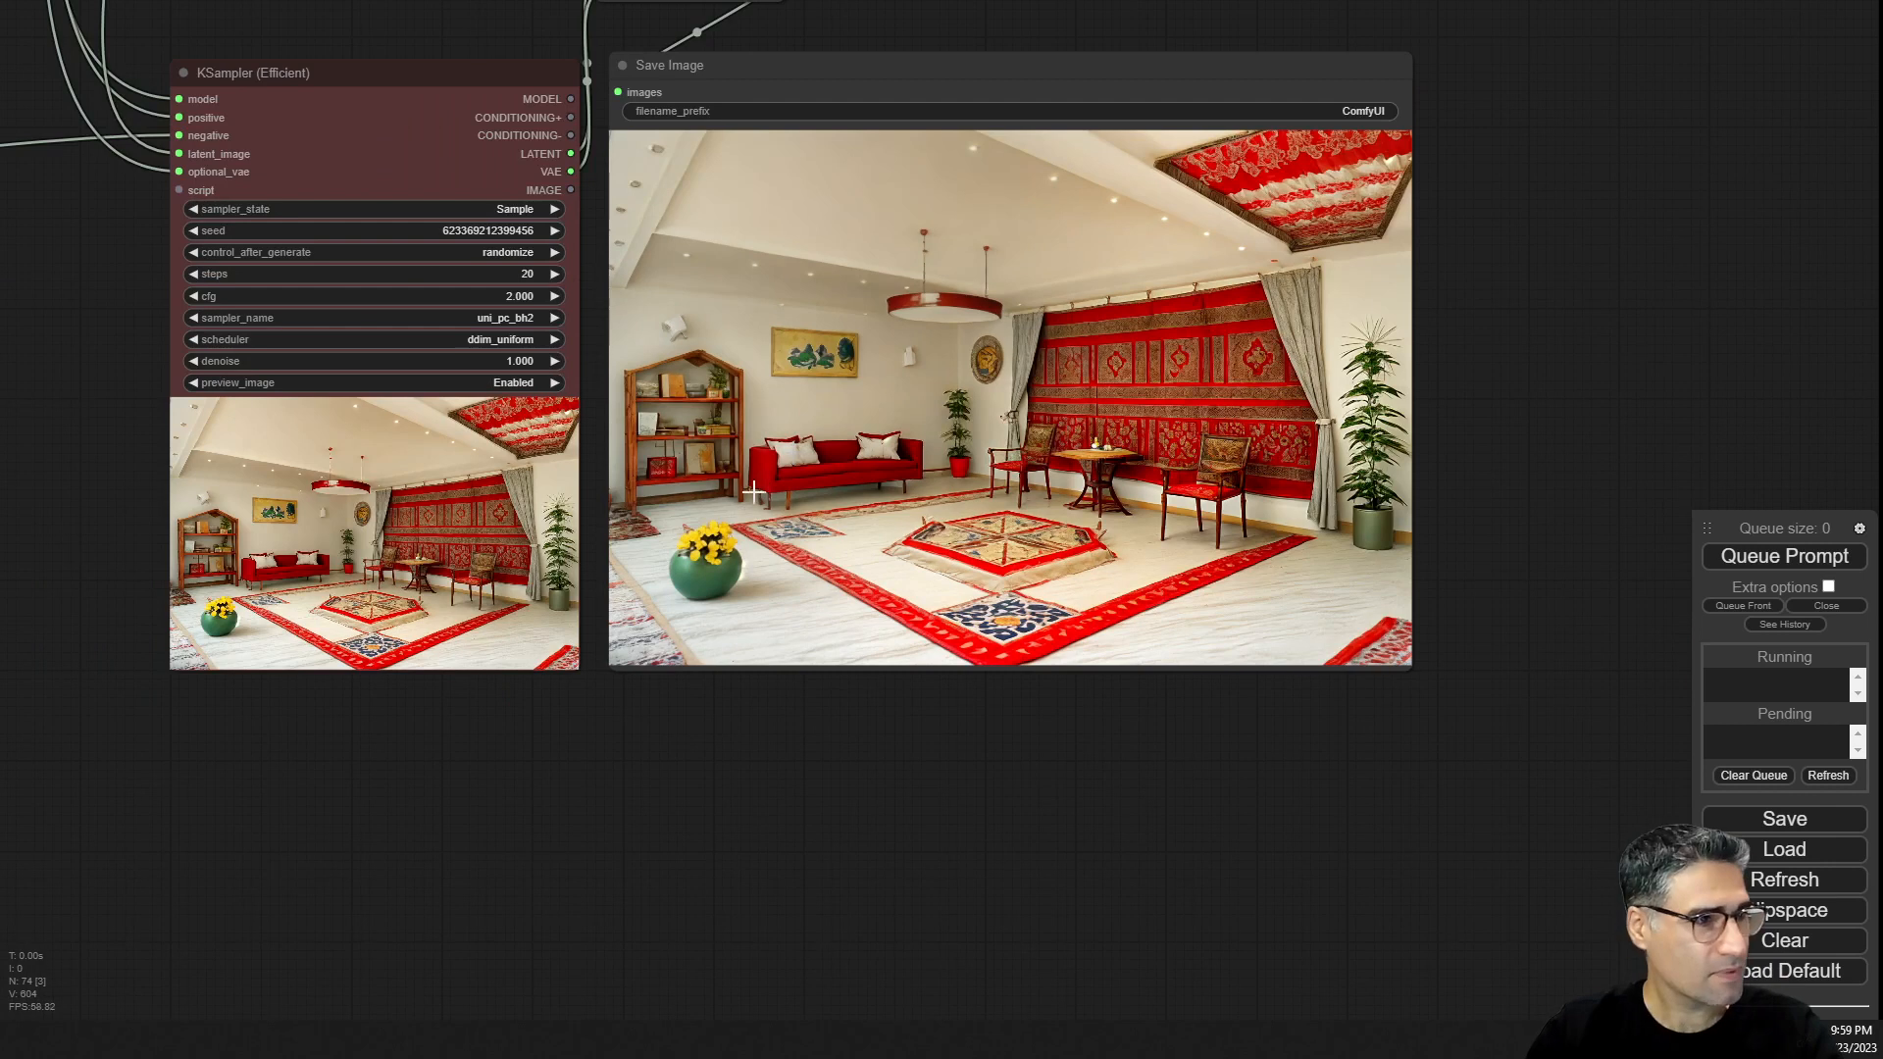
scroll(720, 496, "down", 5)
left_click_drag(449, 631, 969, 422)
scroll(702, 407, "up", 12)
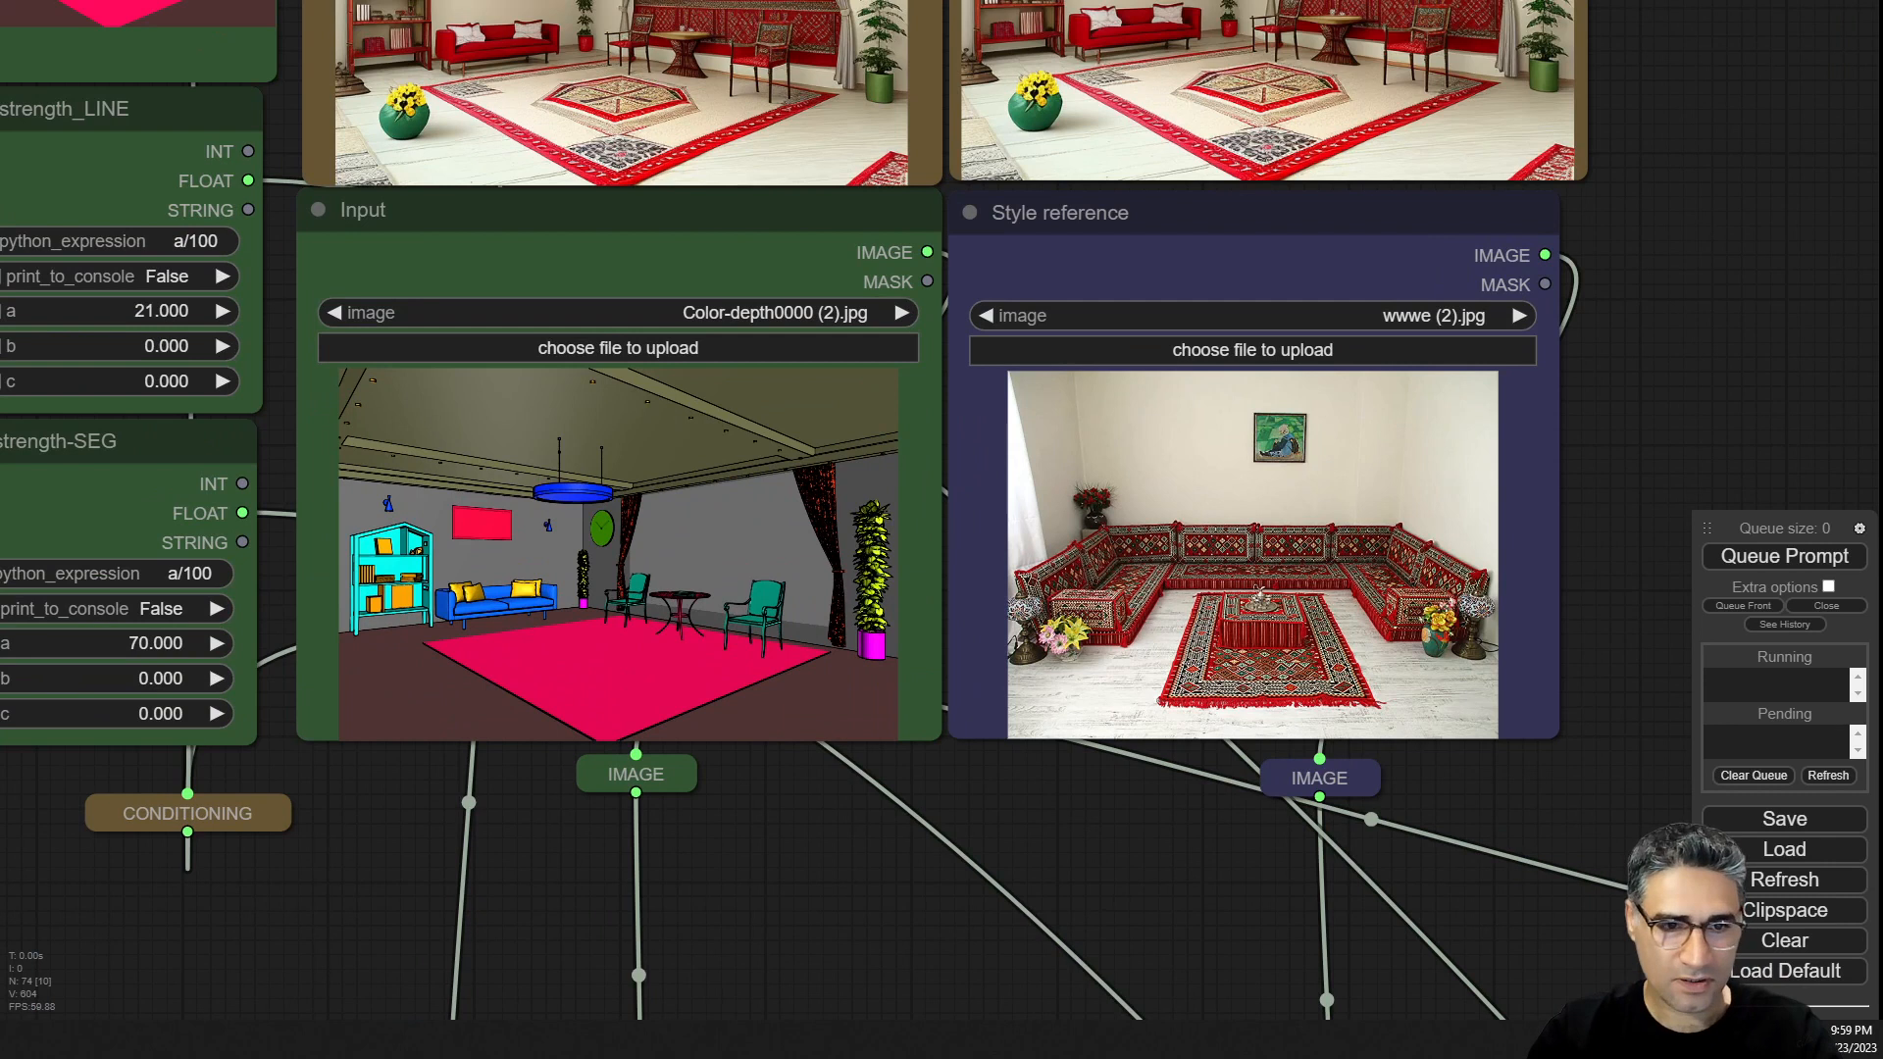
Load Modern-Arabic-Interior-Design-1.jpg as the style reference image and queue the prompt.
left_click_drag(1882, 520, 1128, 580)
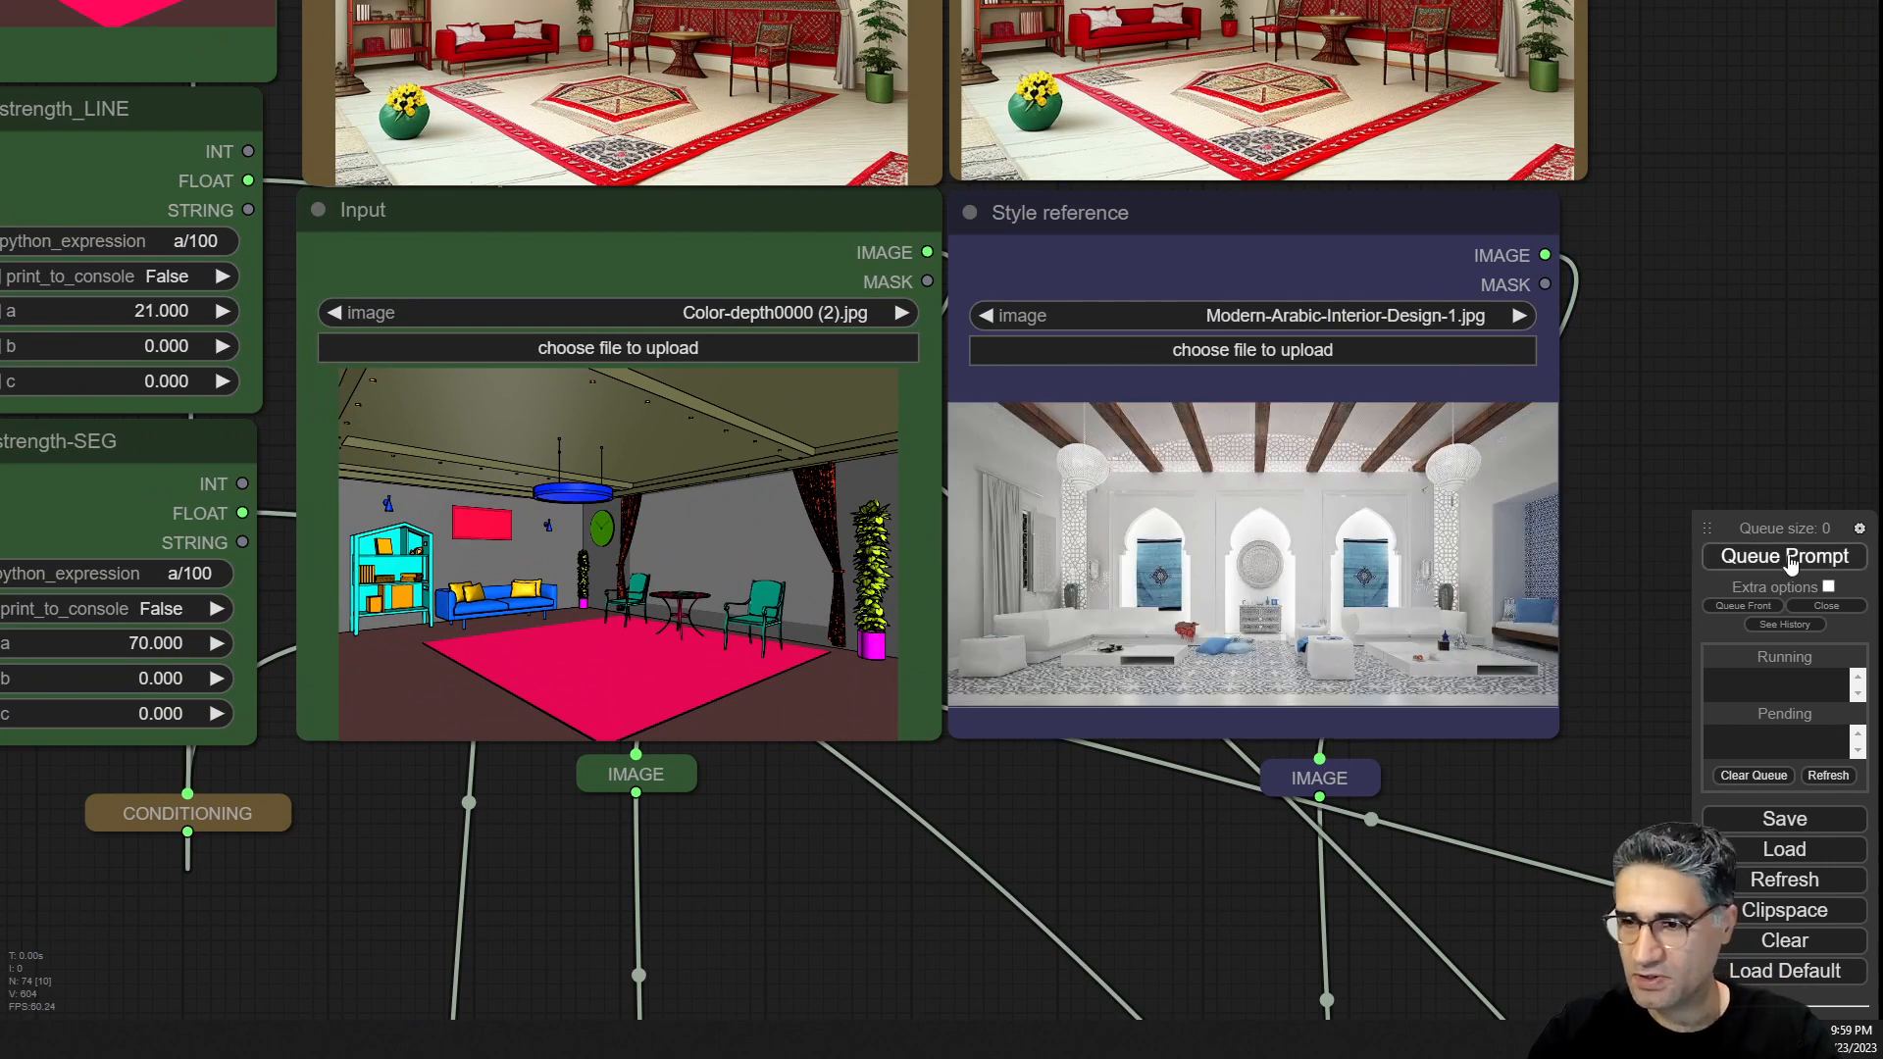
left_click(1789, 557)
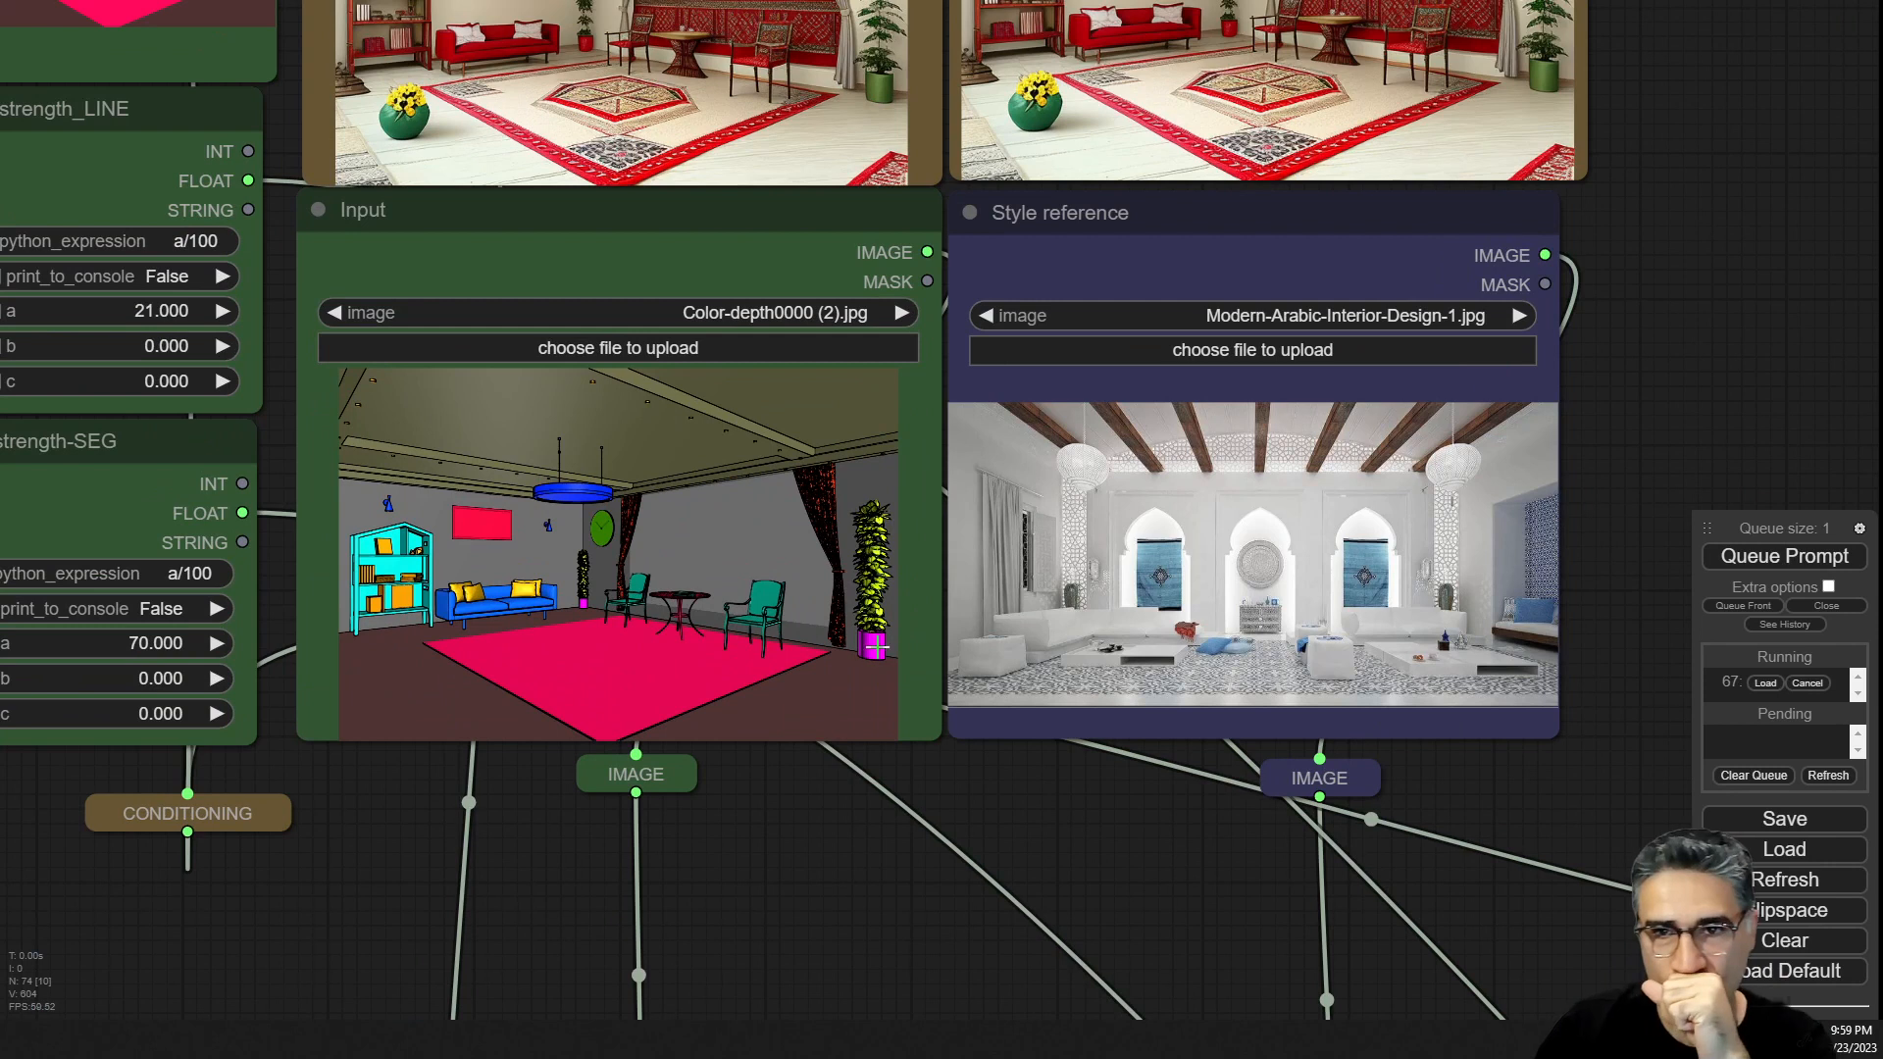
Cancel the running generation and queue the prompt again with the same style reference.
scroll(871, 649, "up", 3)
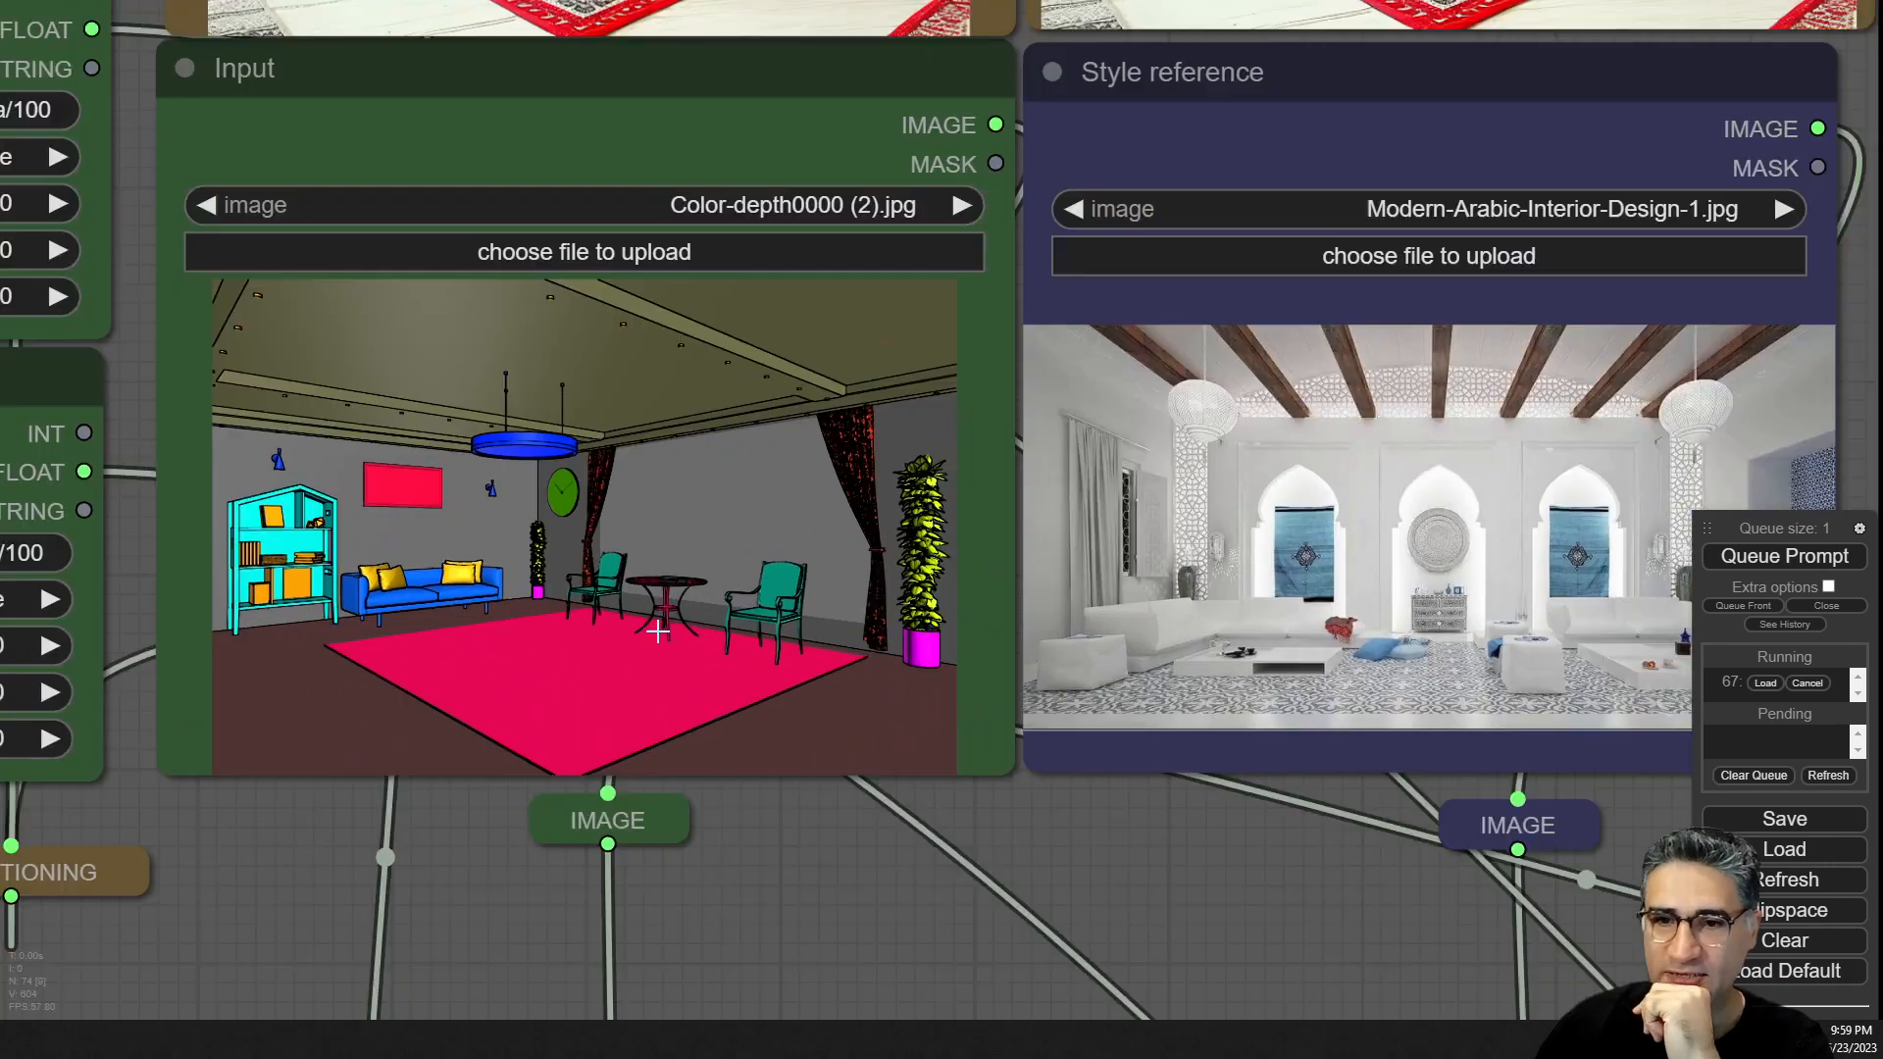
scroll(656, 631, "down", 4)
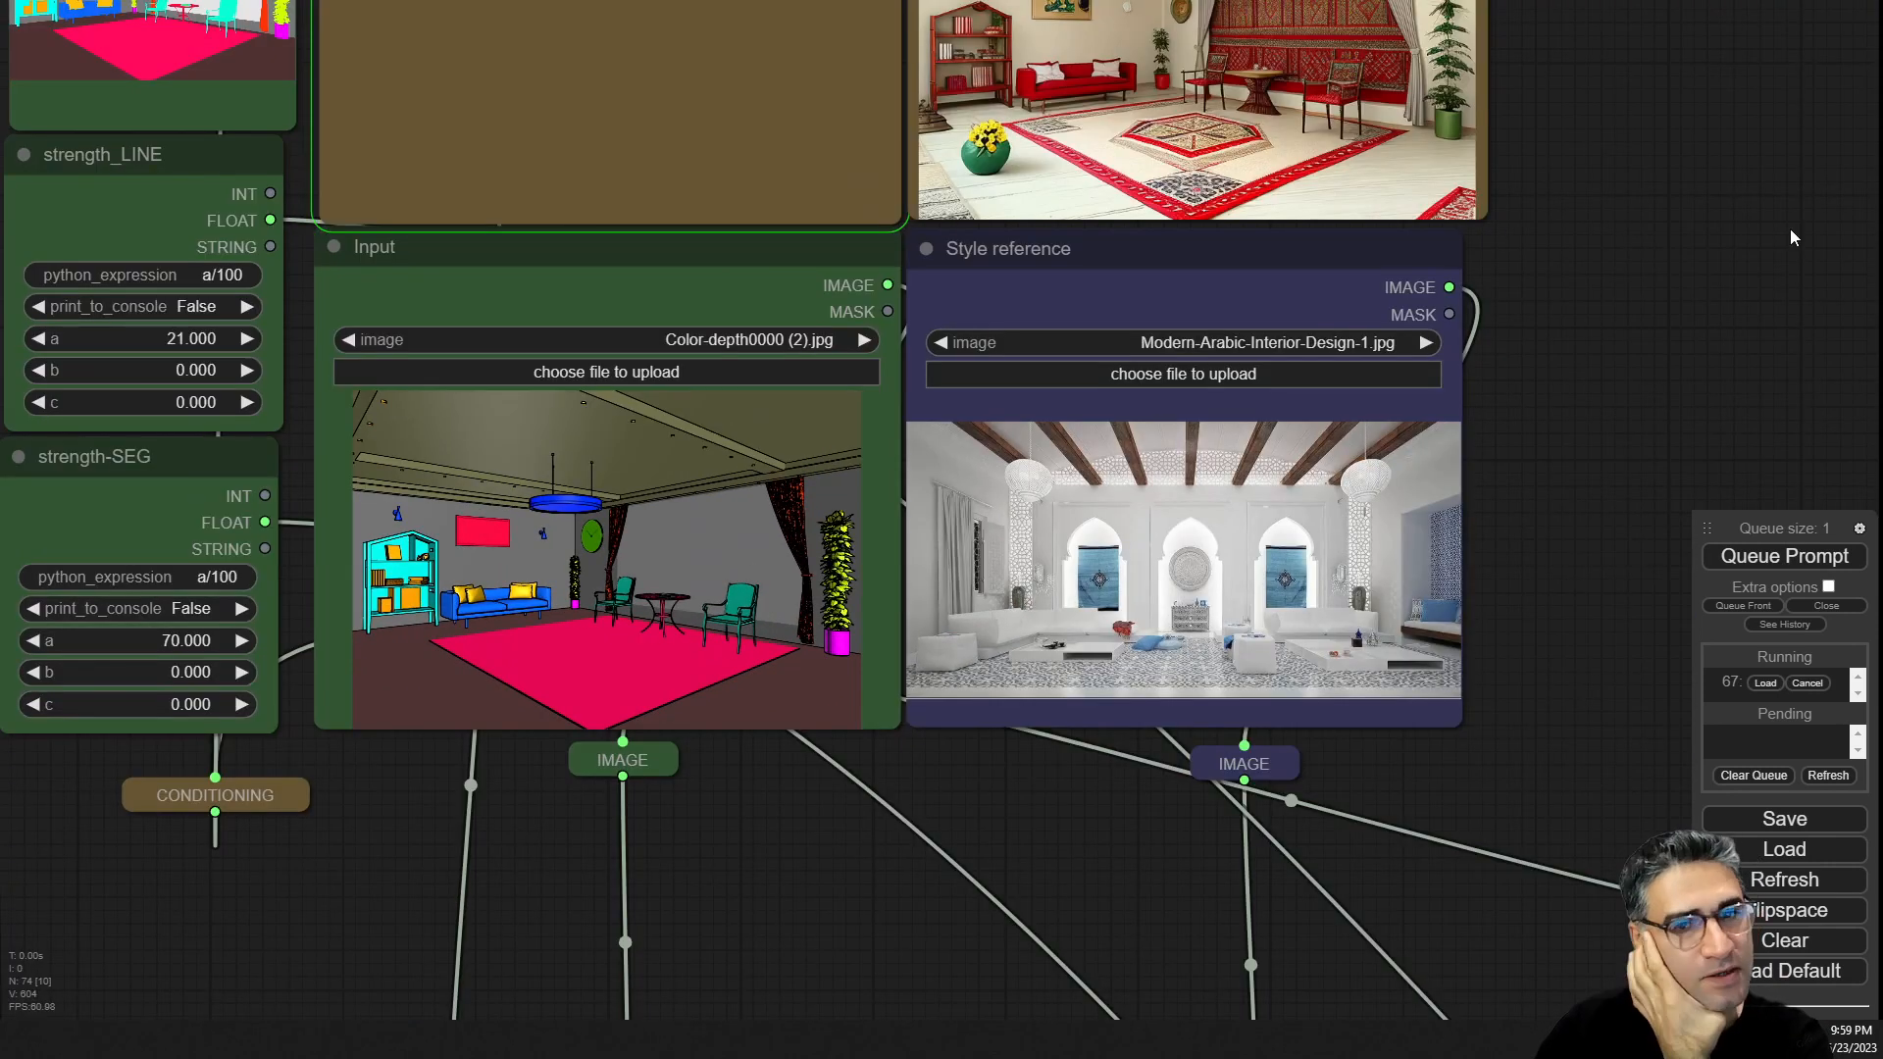
left_click_drag(1836, 160, 1673, 429)
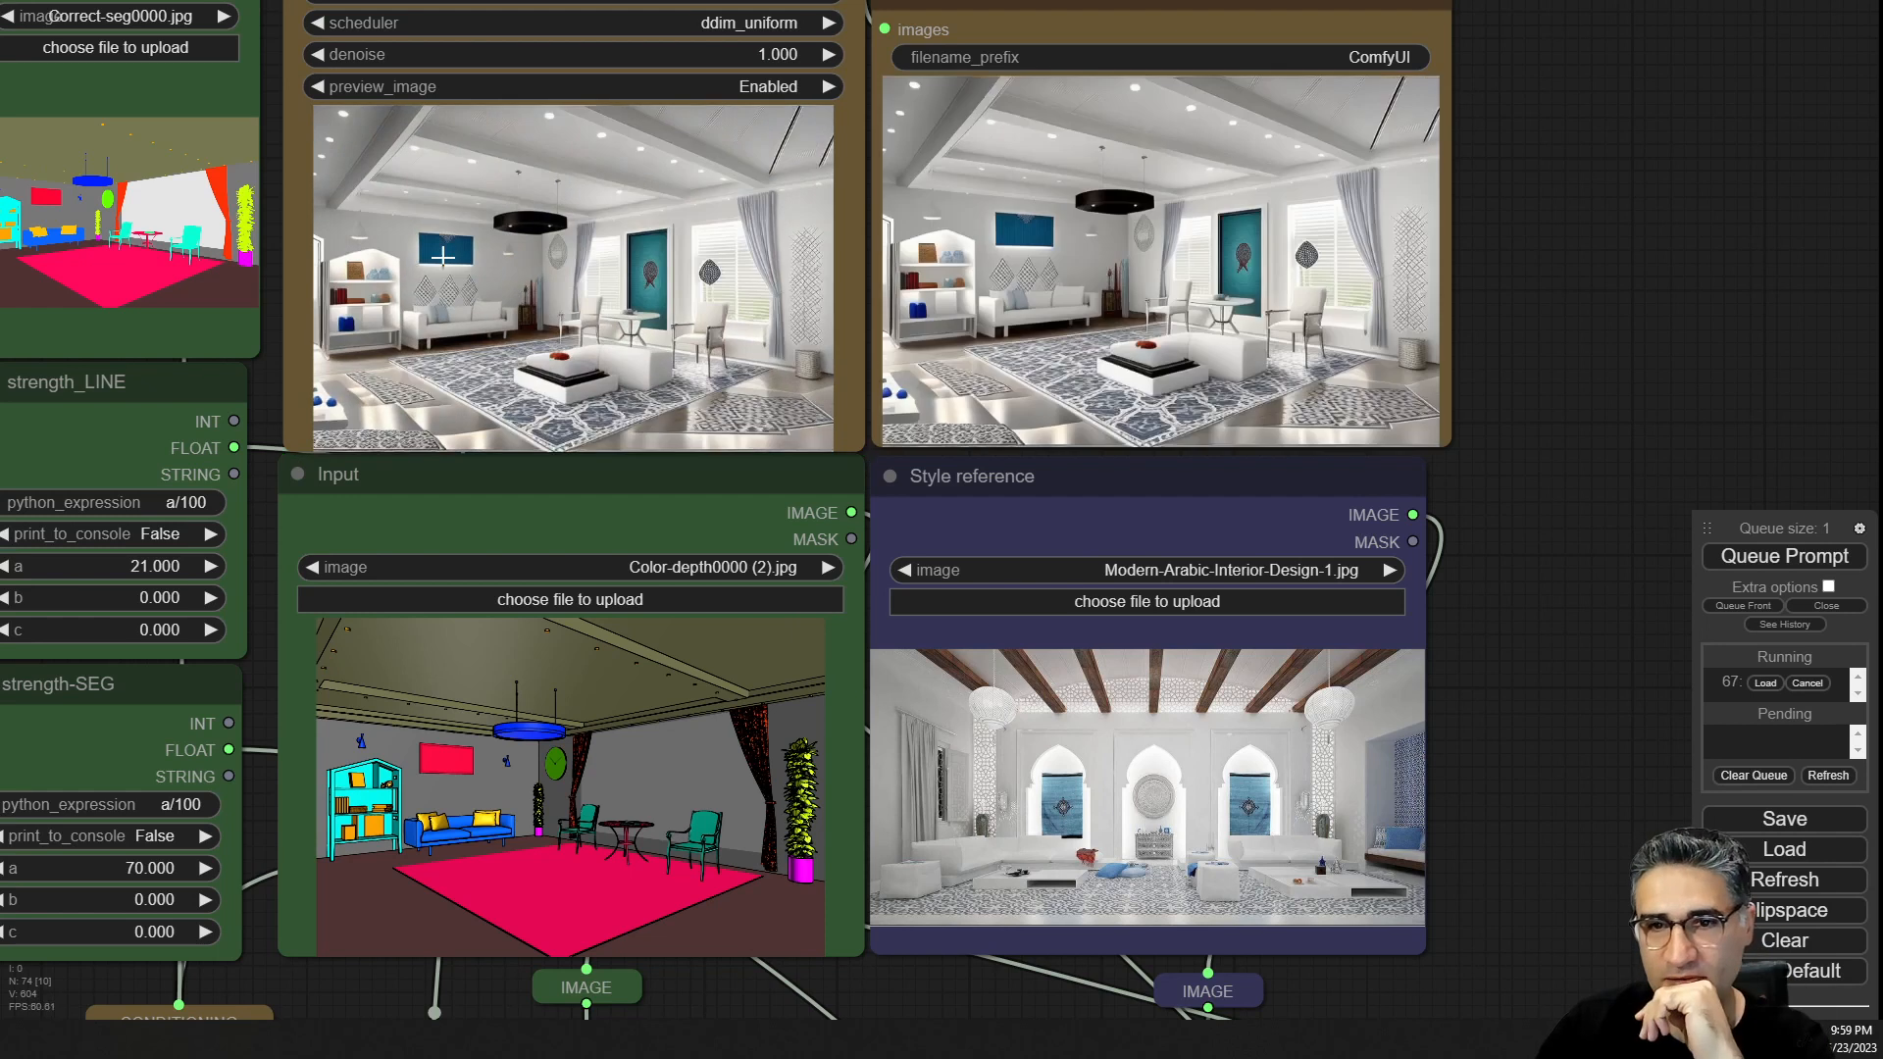
scroll(443, 257, "up", 2)
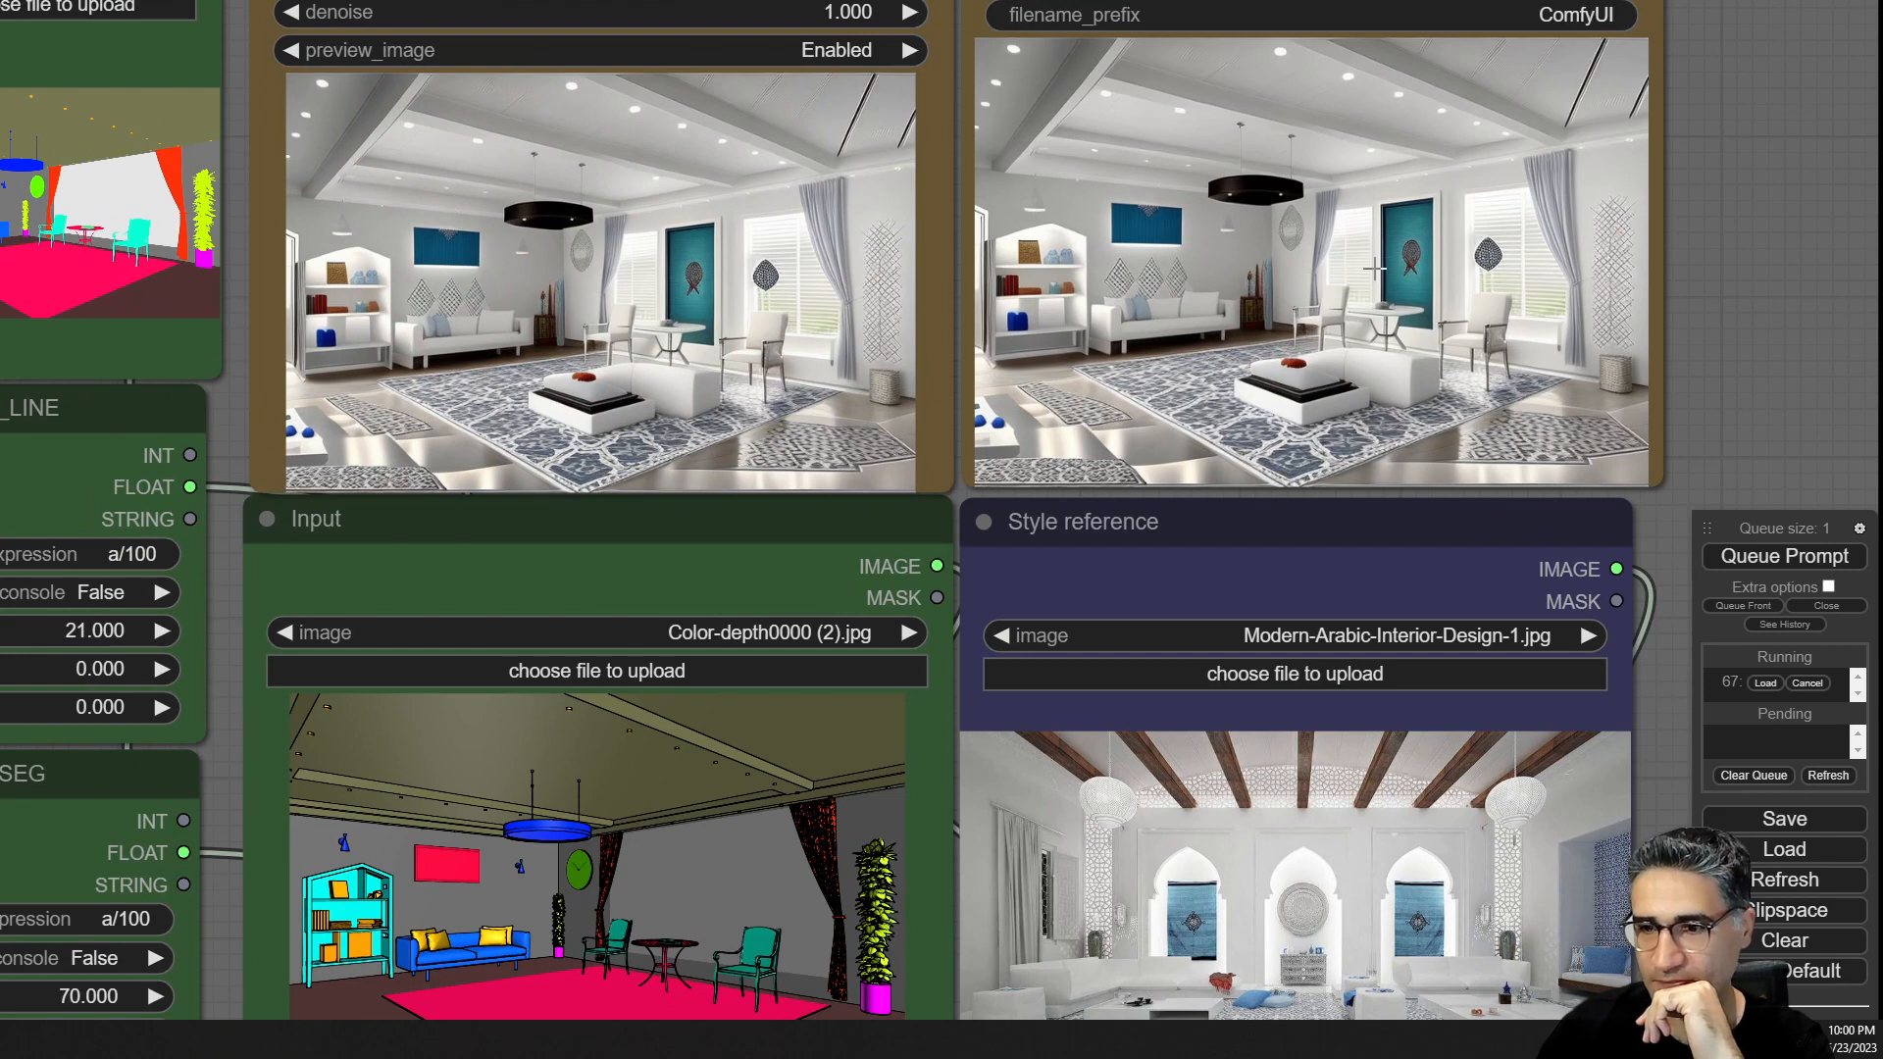
left_click_drag(1829, 329, 398, 533)
scroll(918, 559, "down", 3)
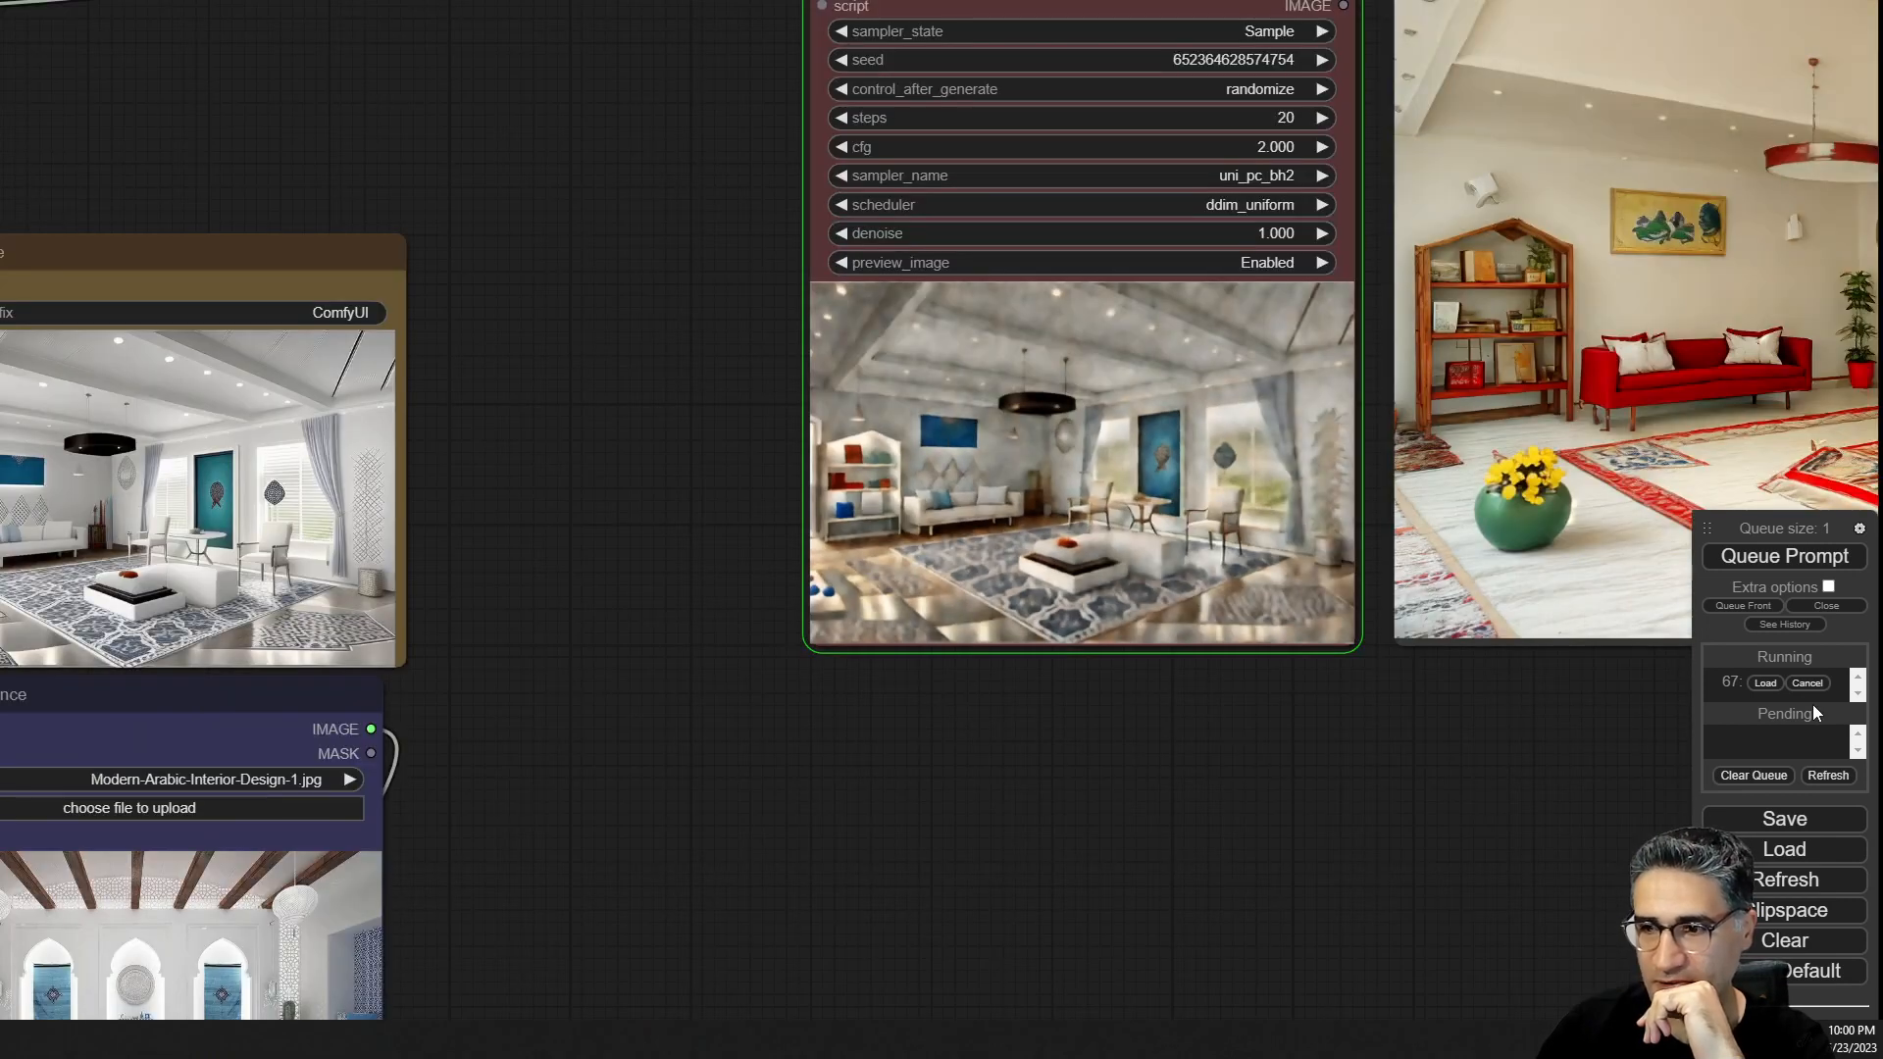
left_click(1809, 684)
left_click(1812, 557)
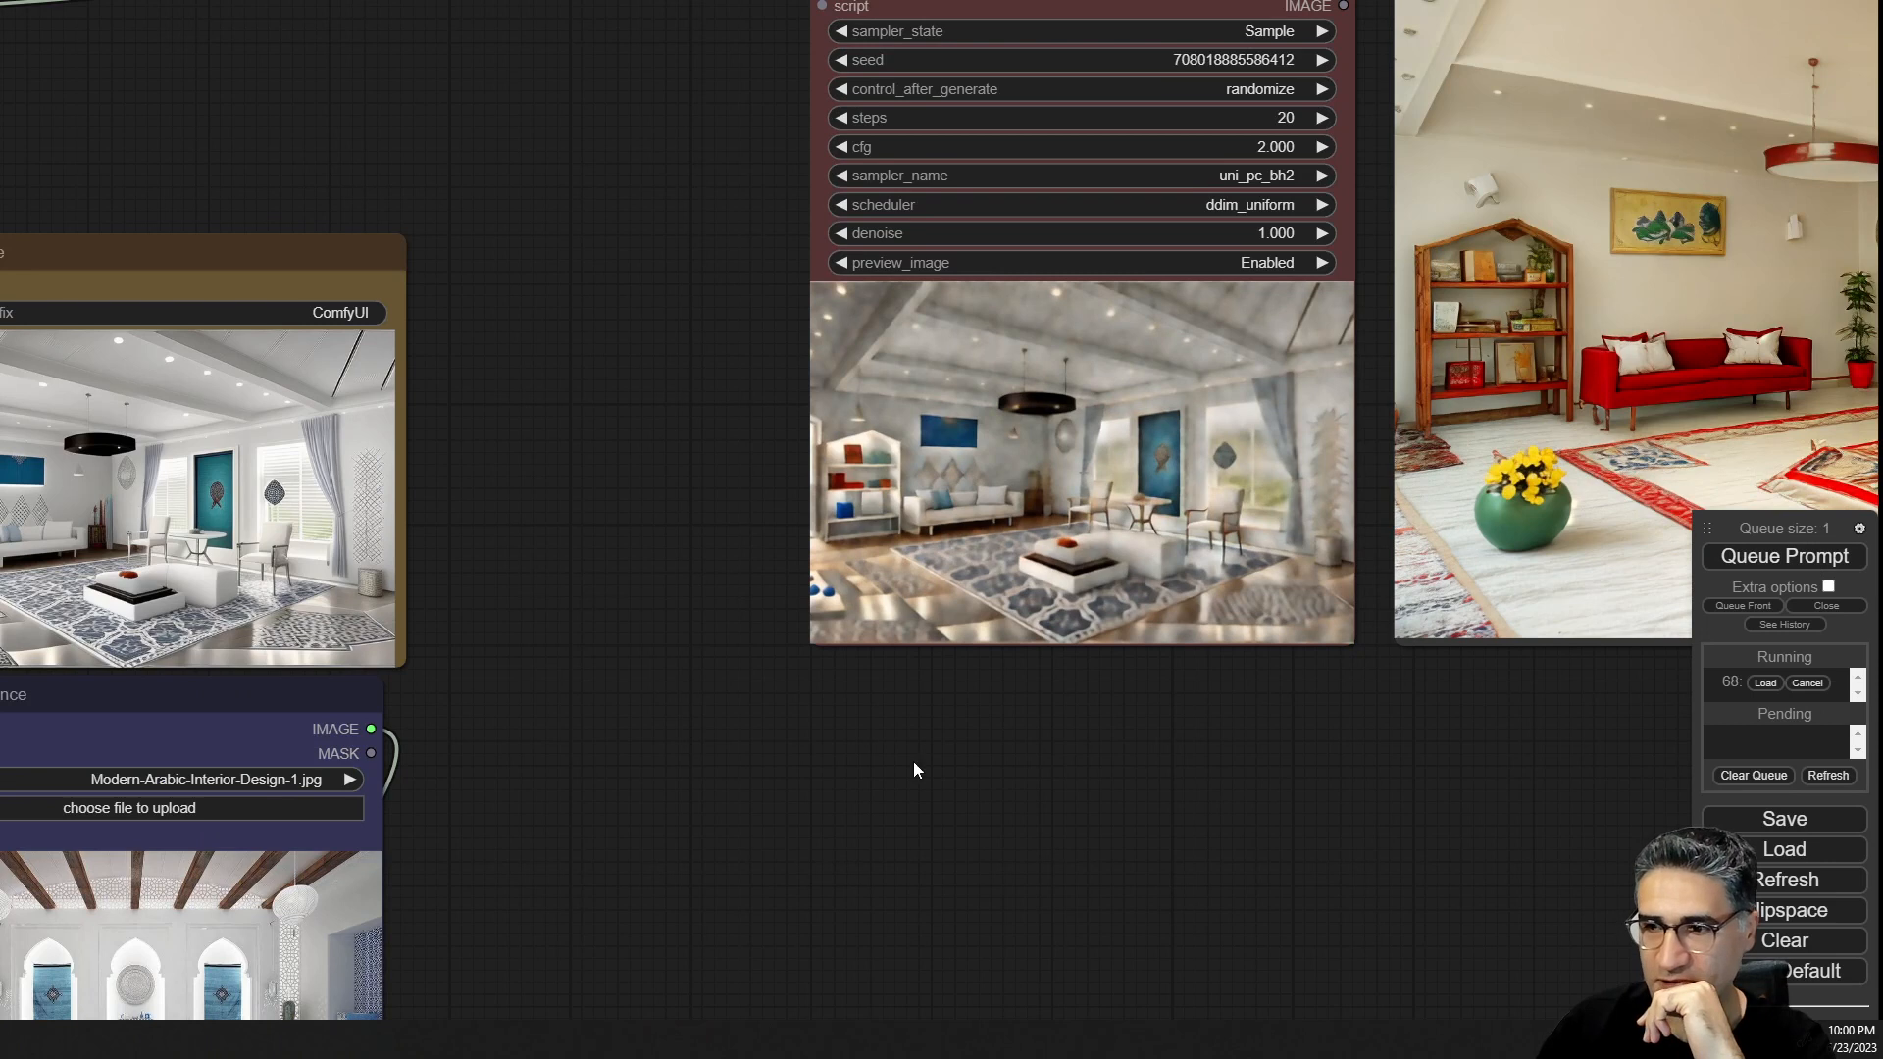
Inspect the new white modern render in the sampler and Save Image previews.
scroll(1227, 551, "up", 3)
left_click_drag(1228, 551, 1322, 522)
scroll(1269, 467, "up", 2)
left_click_drag(1292, 258, 1536, 341)
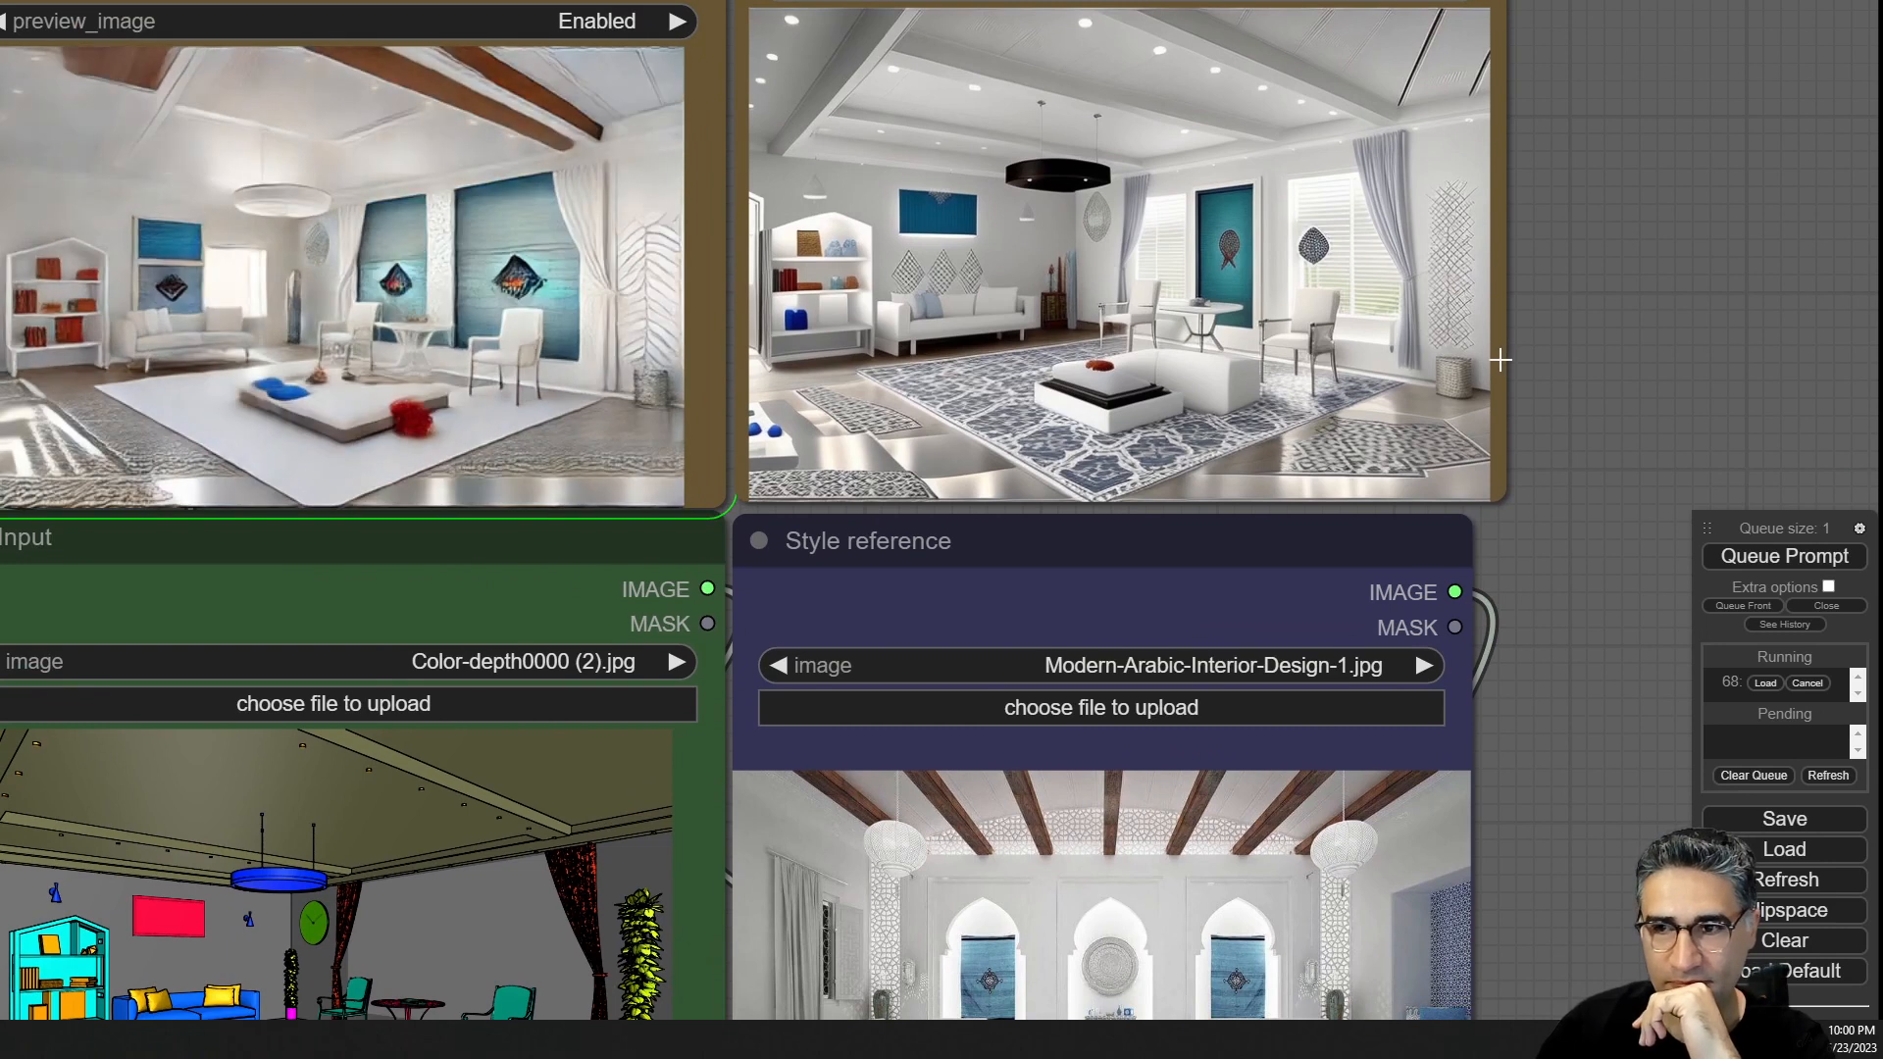
scroll(1500, 360, "down", 2)
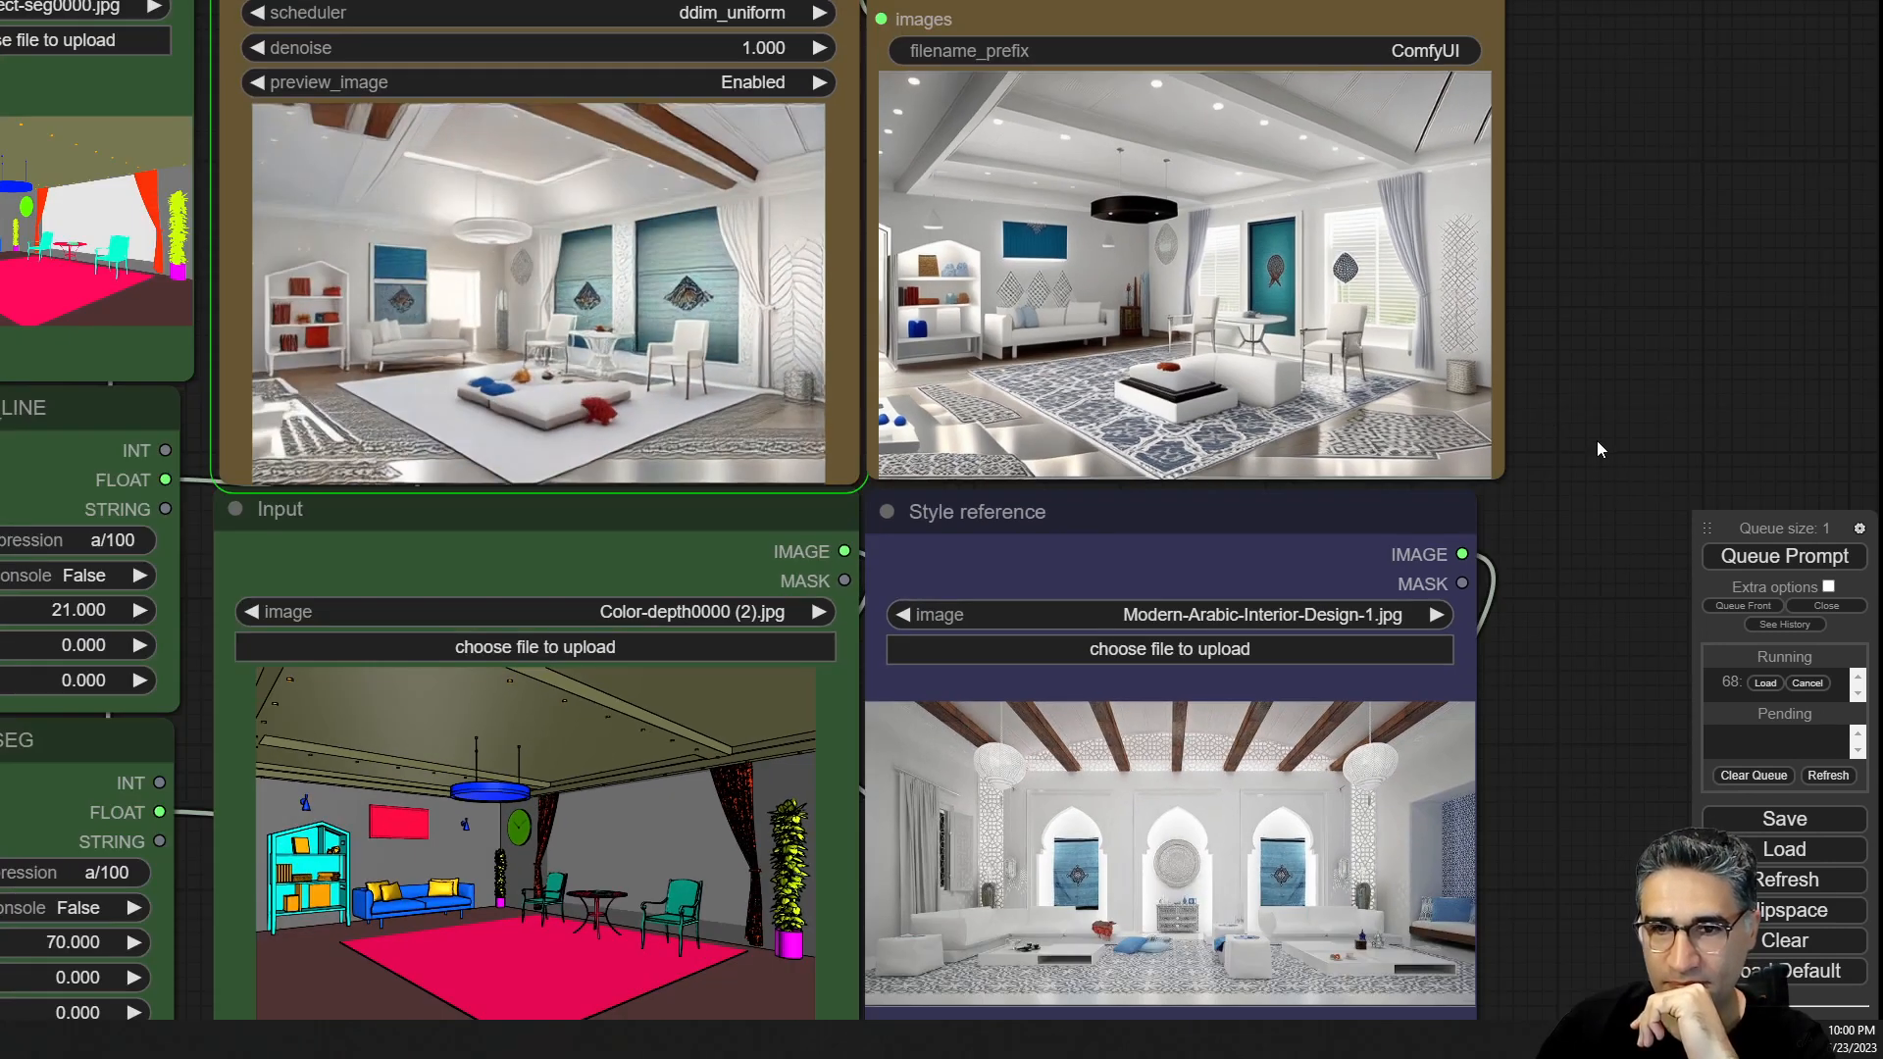
left_click_drag(1598, 442, 1581, 495)
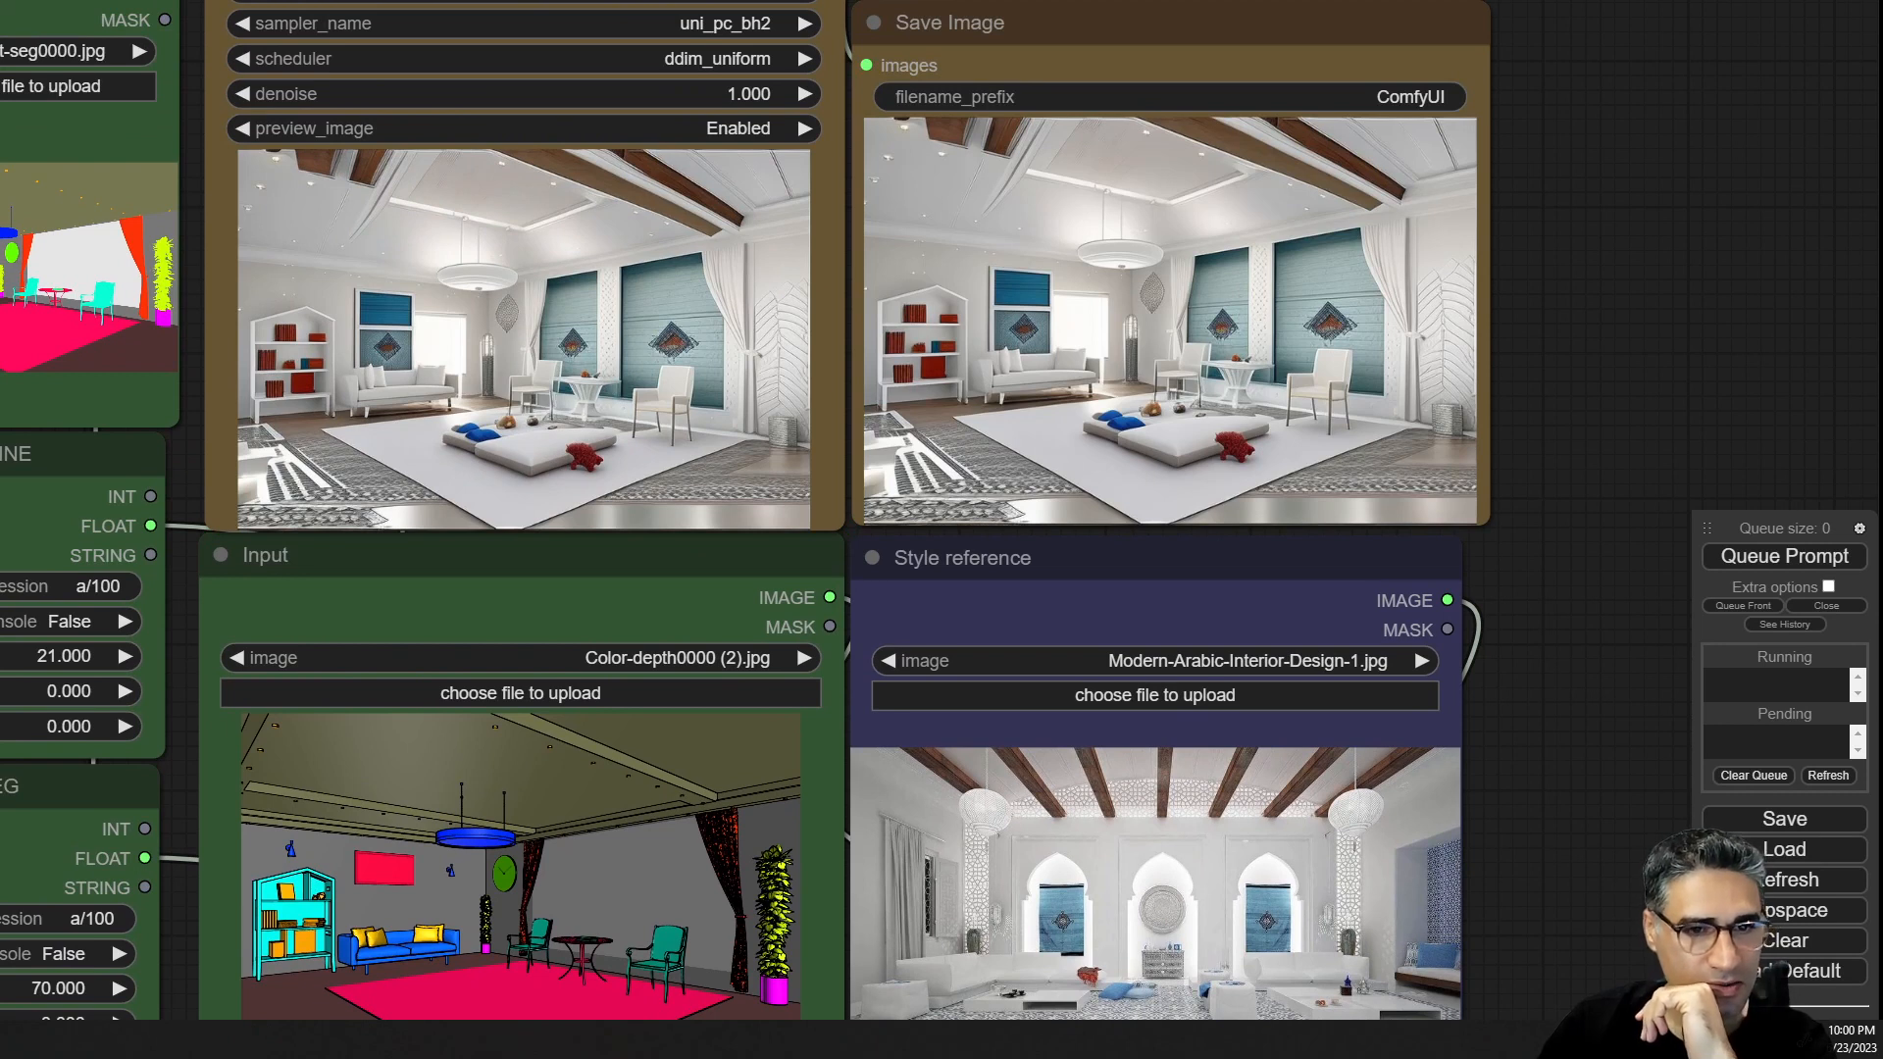
Load cover_001_ts (1).jpg as the style reference image and queue the prompt.
left_click_drag(2, 588, 1126, 920)
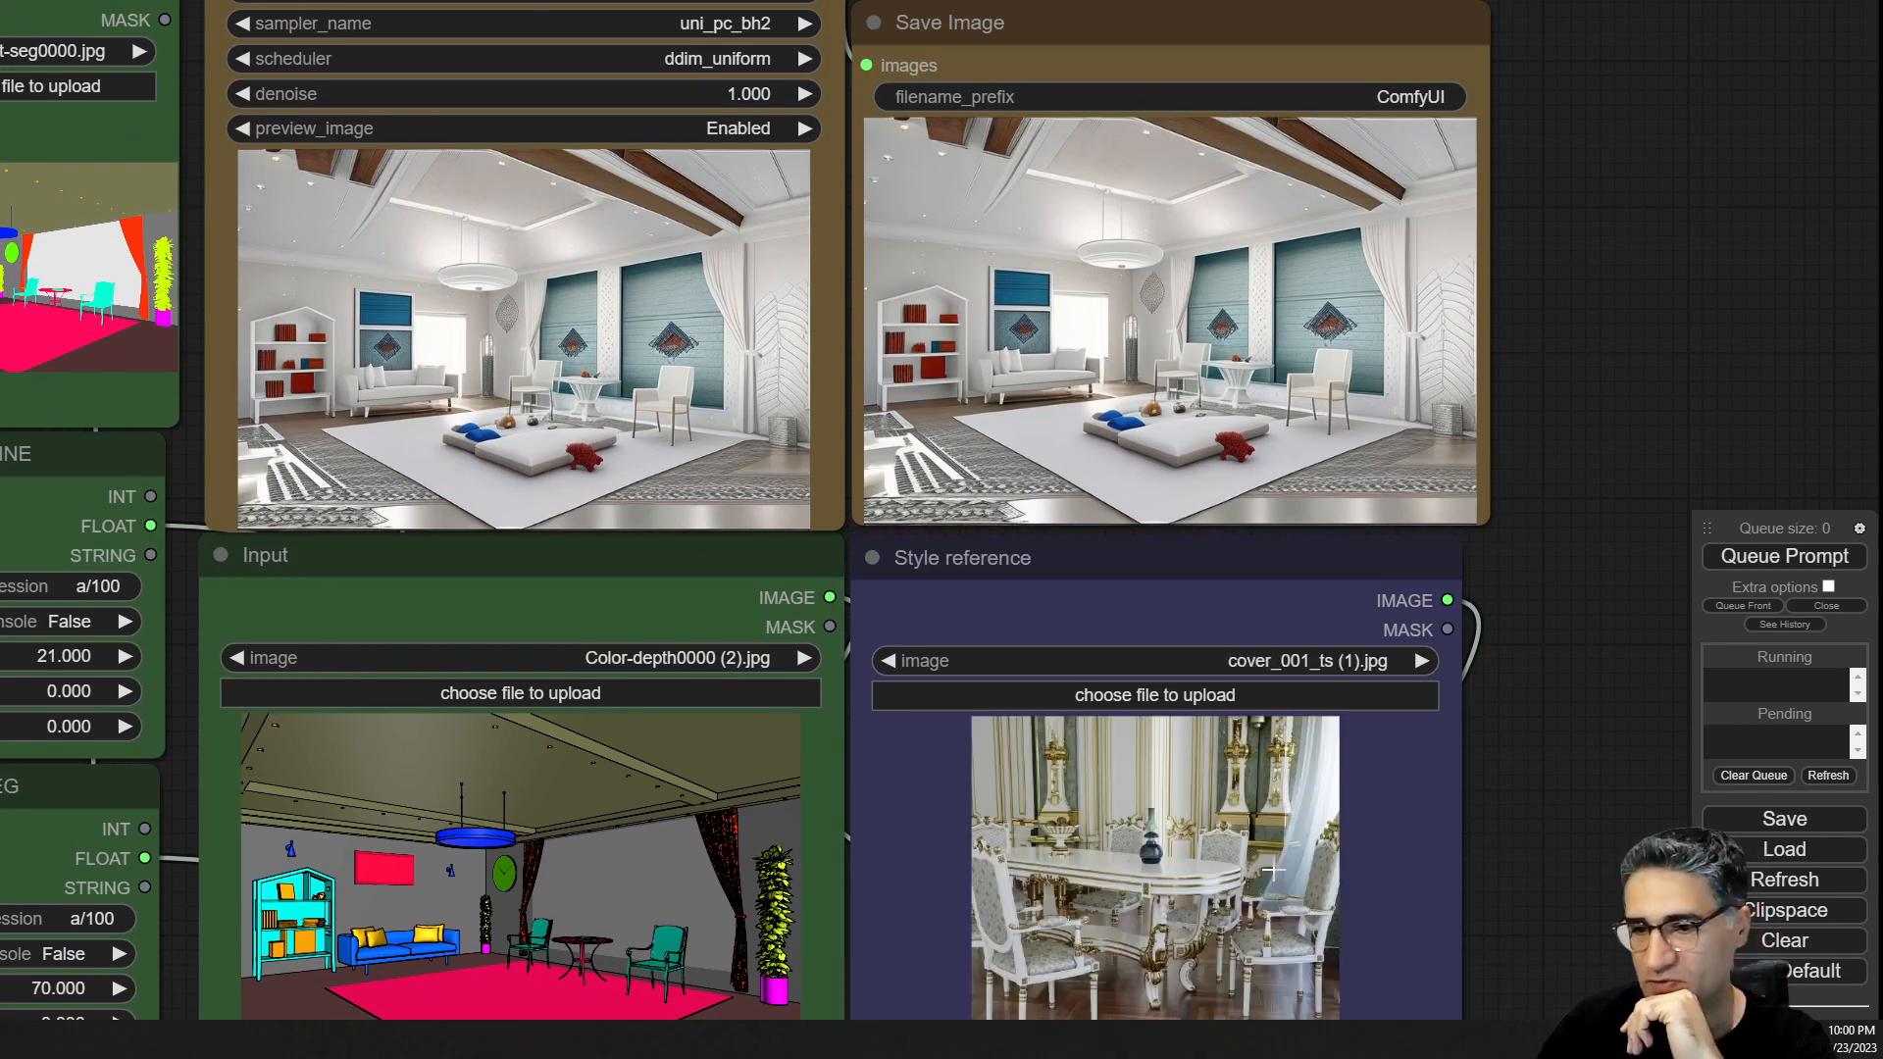
left_click_drag(1546, 855, 1529, 530)
scroll(1138, 640, "up", 10)
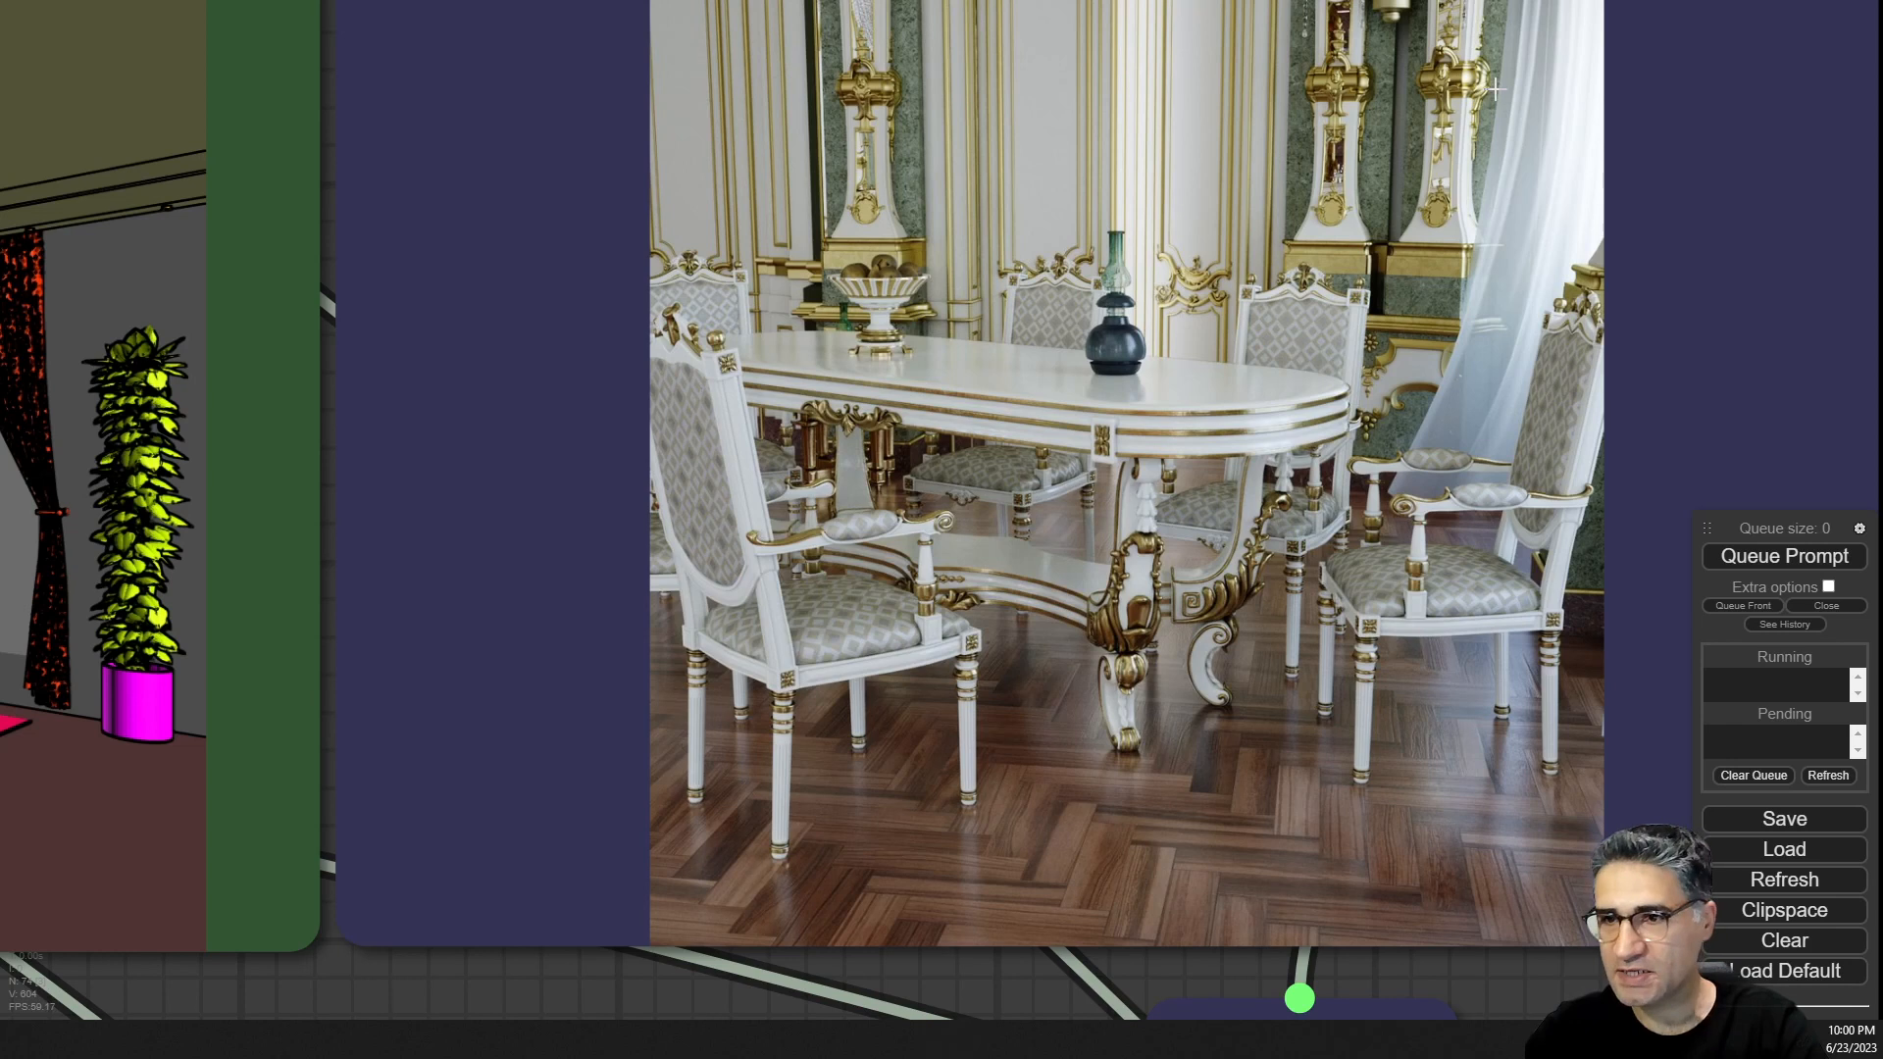
scroll(1199, 245, "down", 6)
scroll(1199, 245, "up", 1)
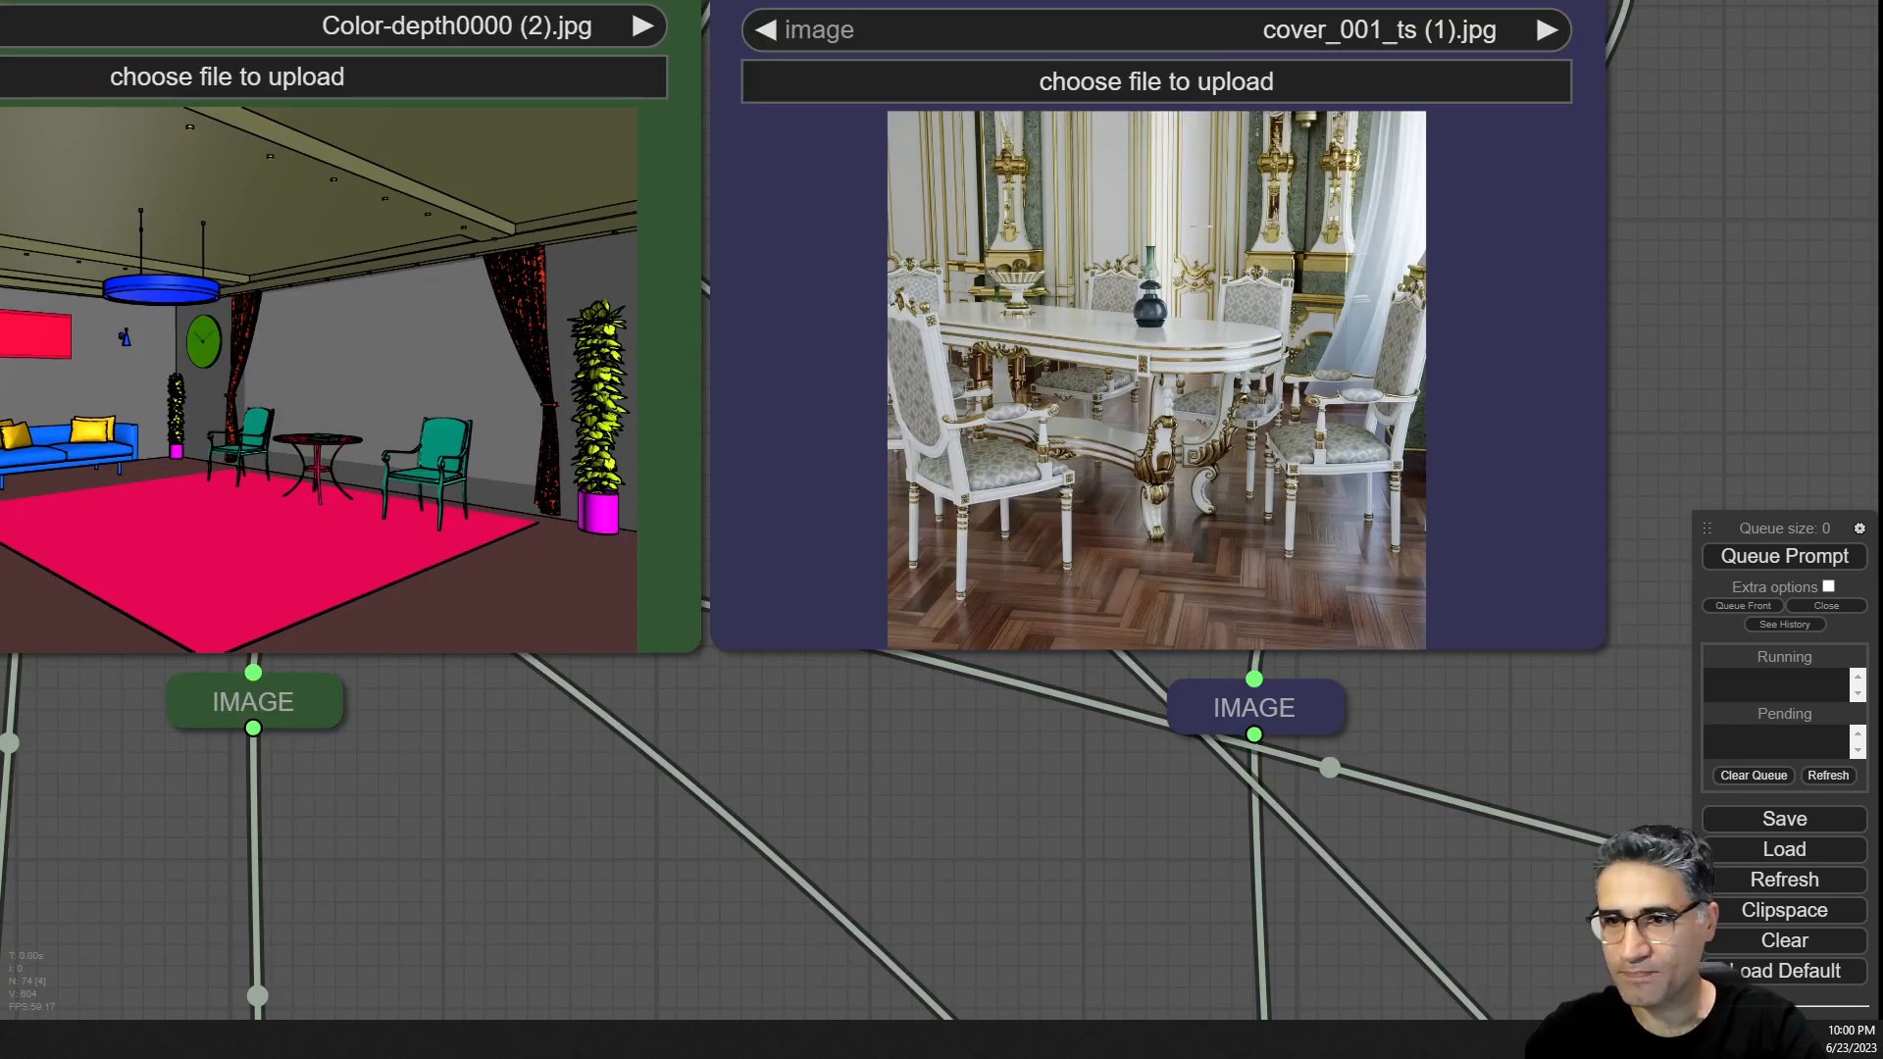
left_click(1797, 562)
Watch the dining-room-styled render generate and examine its details in the previews.
left_click_drag(1752, 236, 1834, 634)
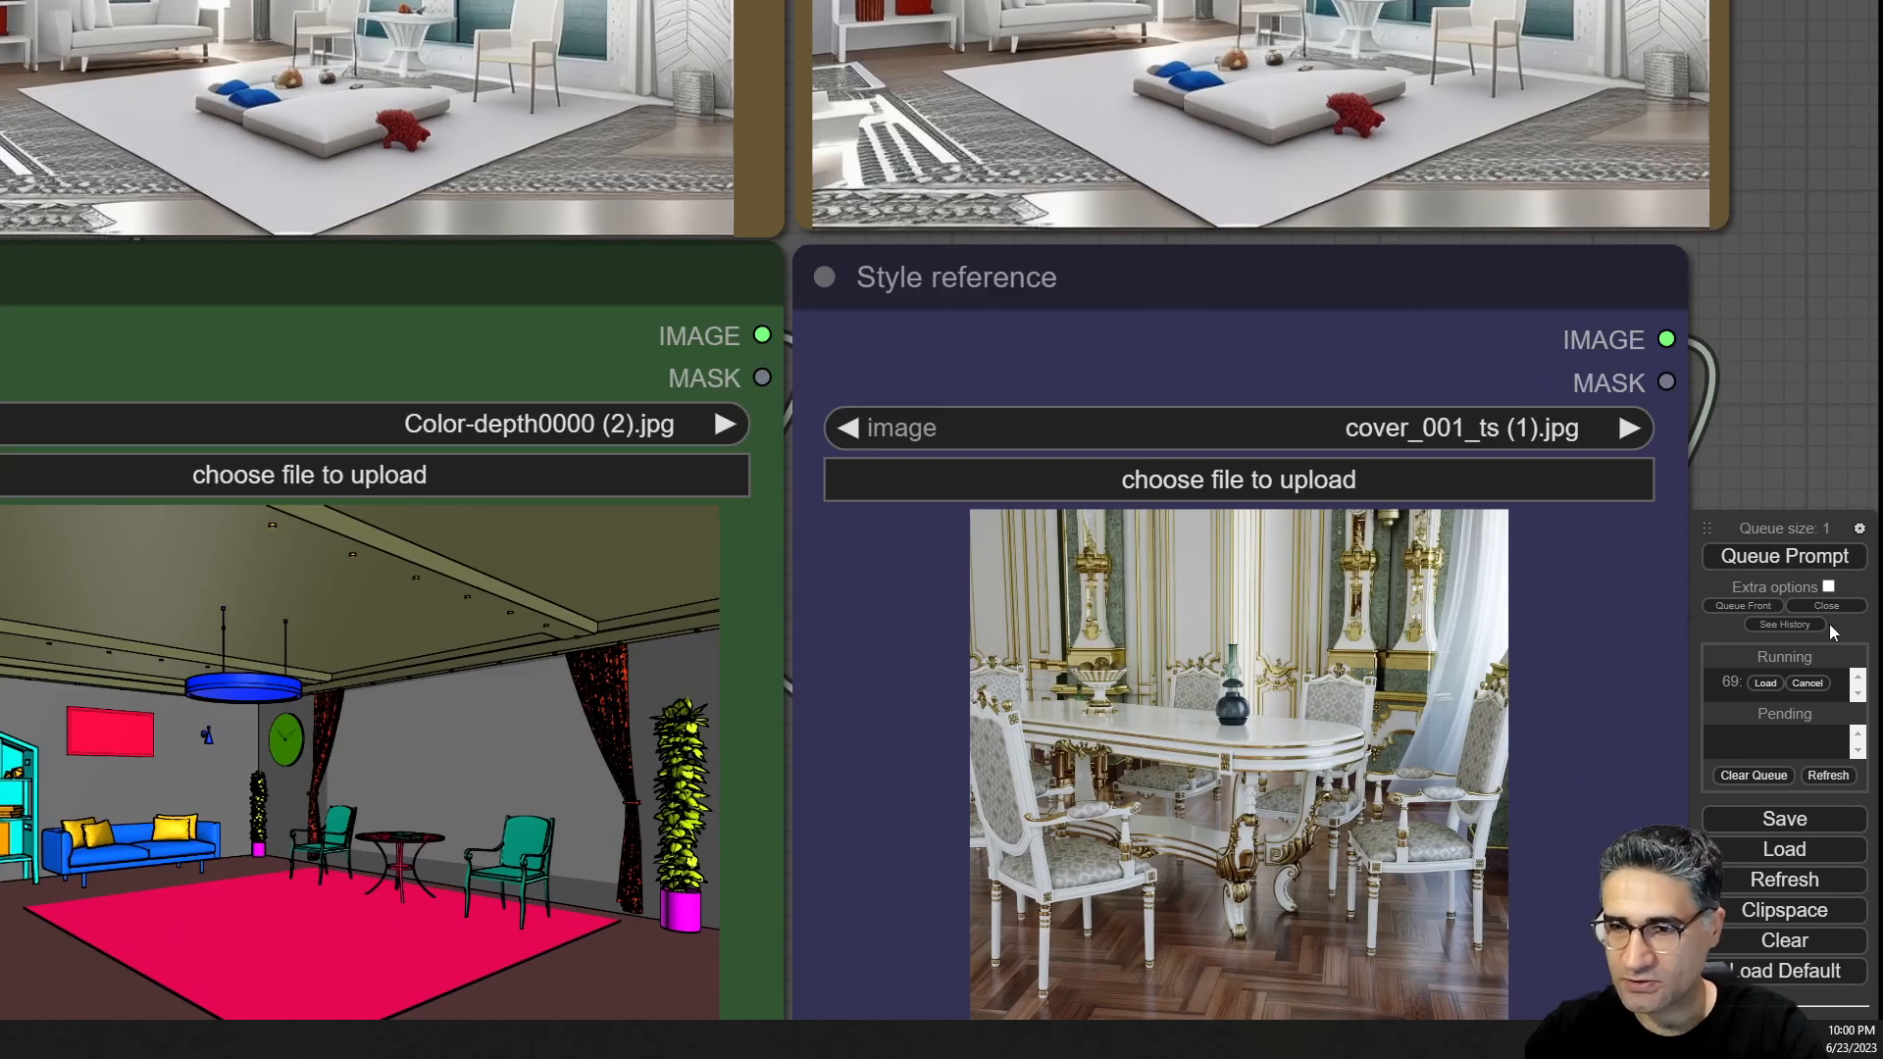
scroll(1726, 284, "down", 6)
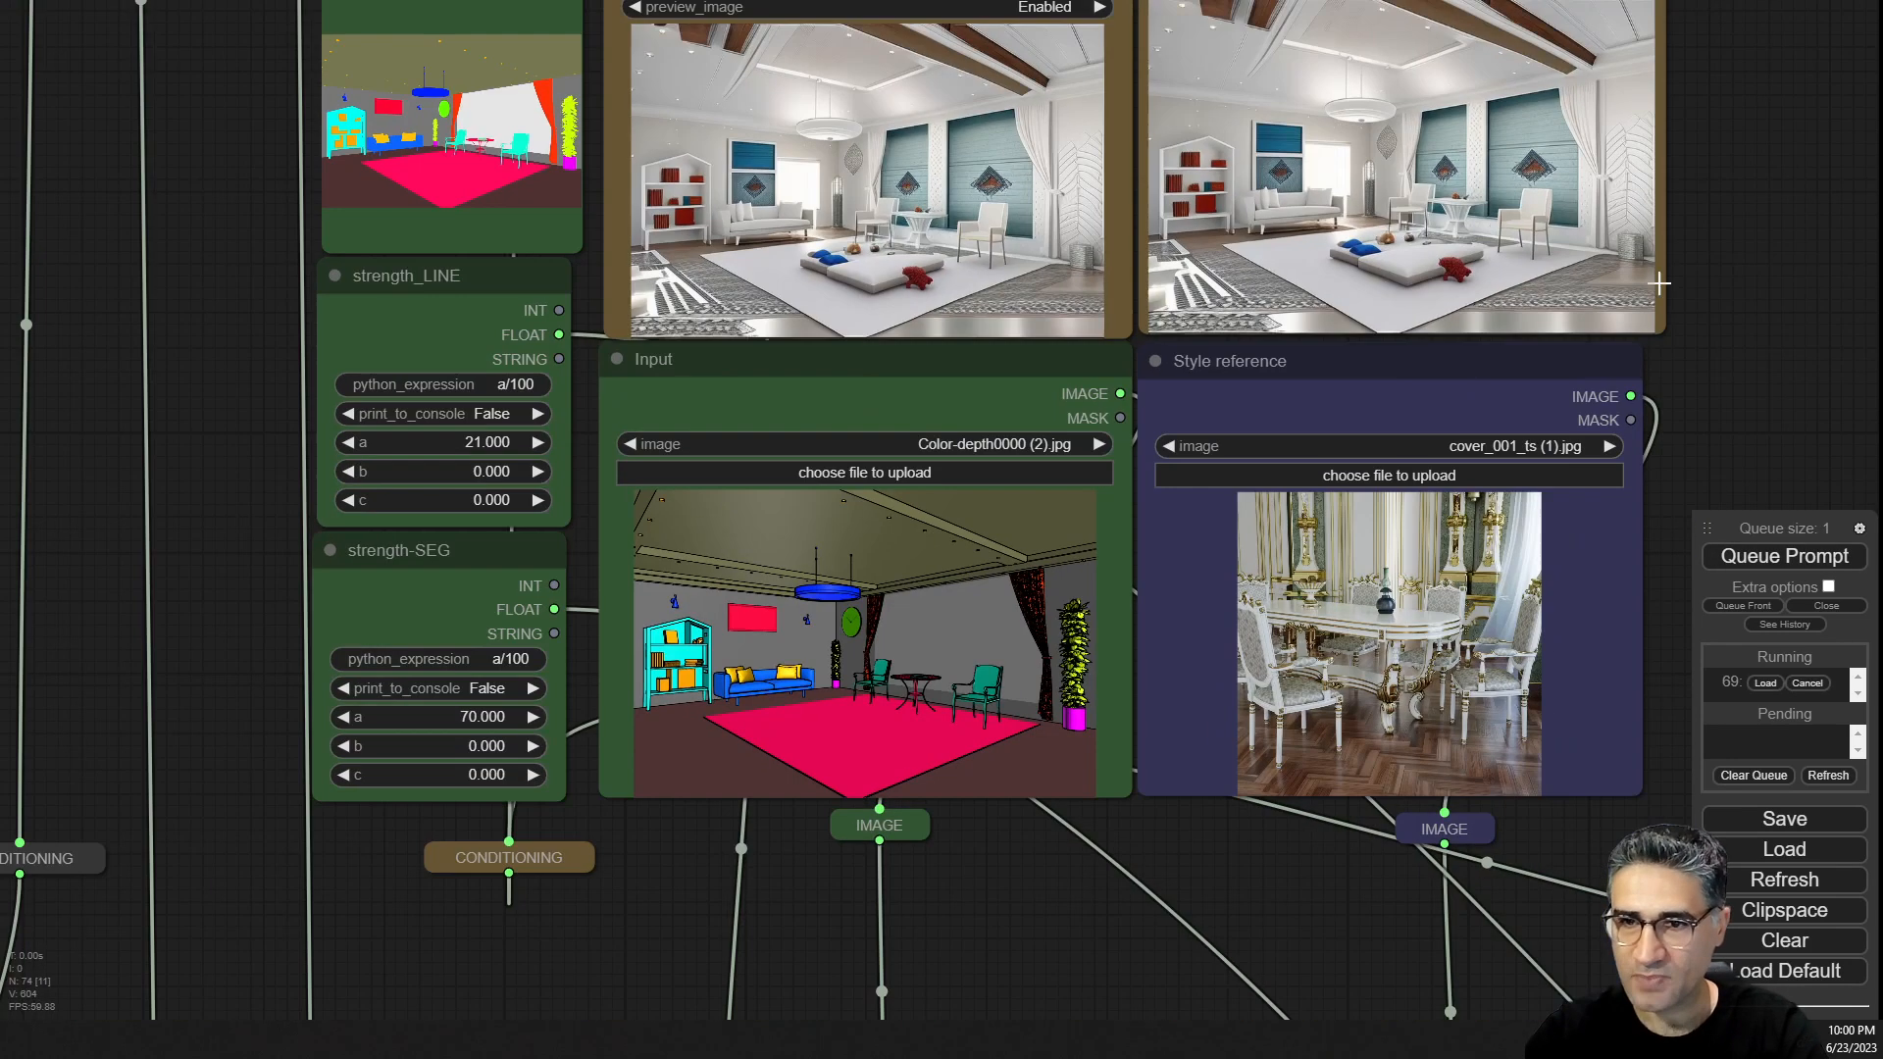
left_click_drag(1715, 126, 1705, 298)
scroll(552, 328, "up", 4)
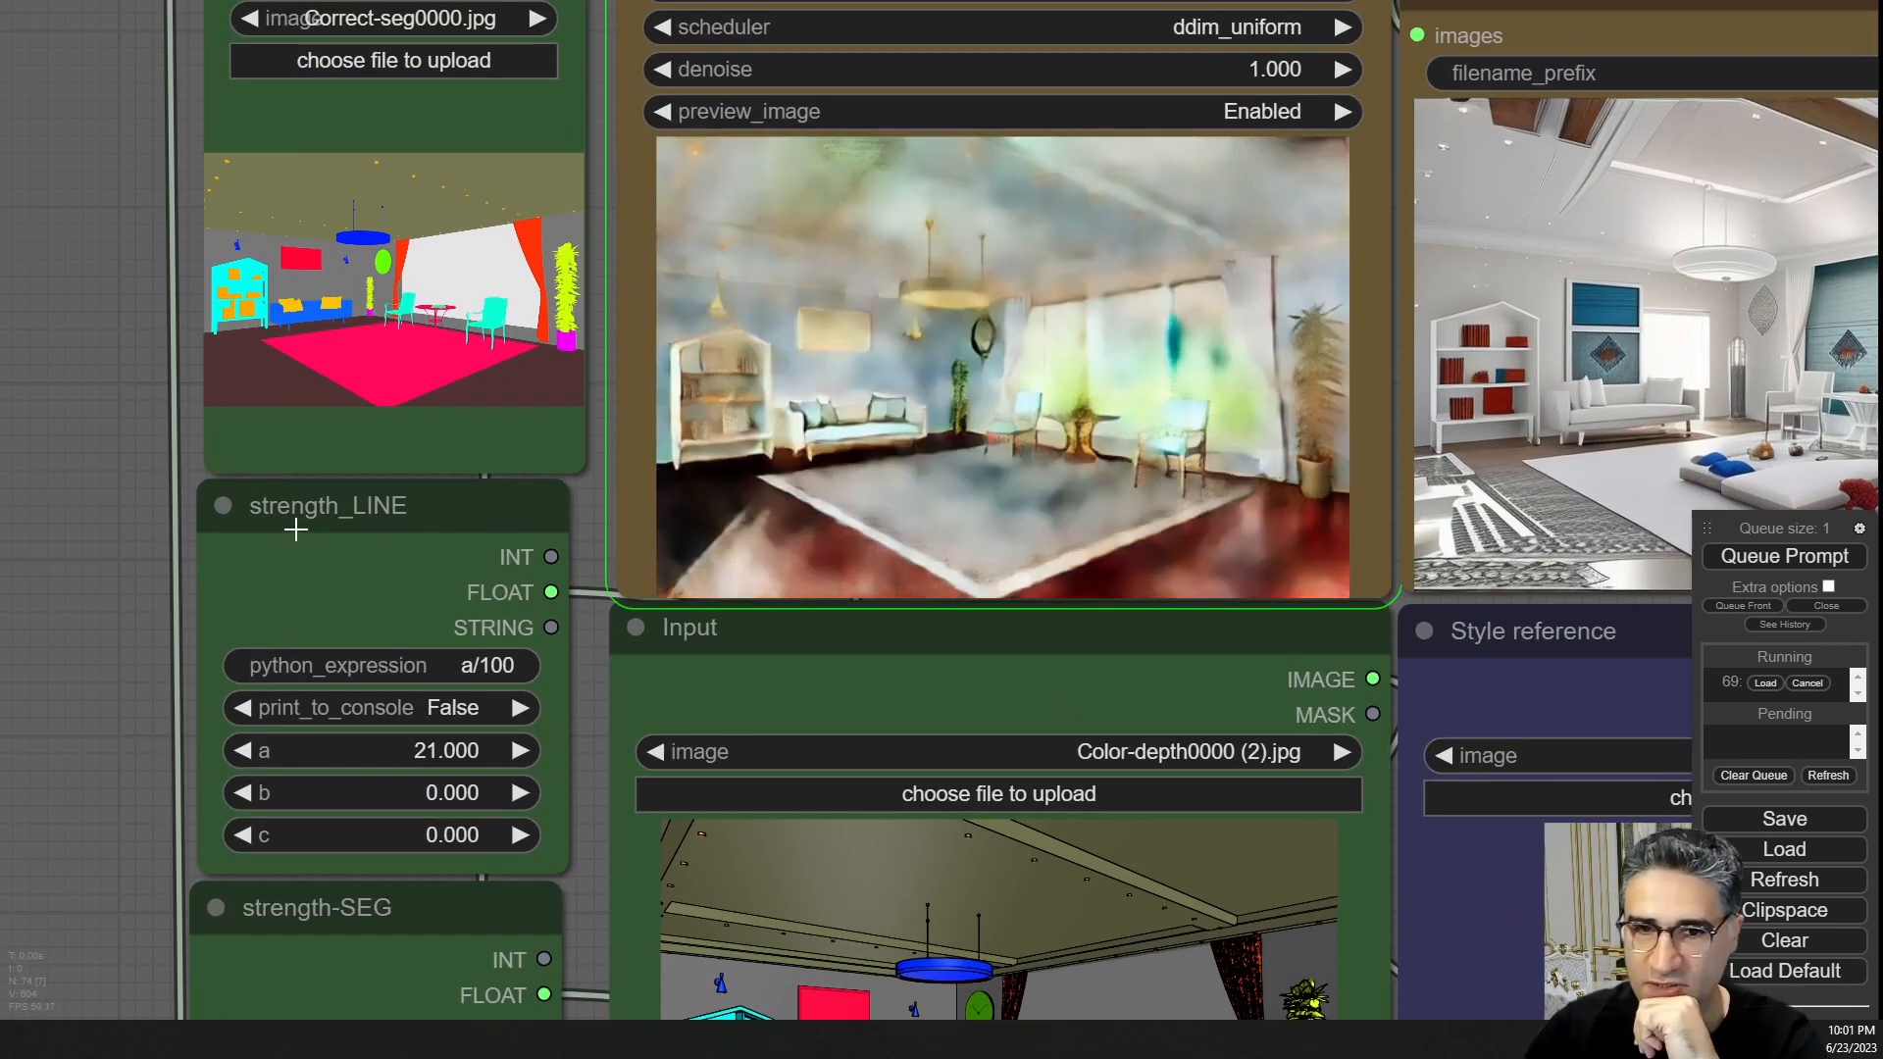
left_click_drag(96, 488, 1, 276)
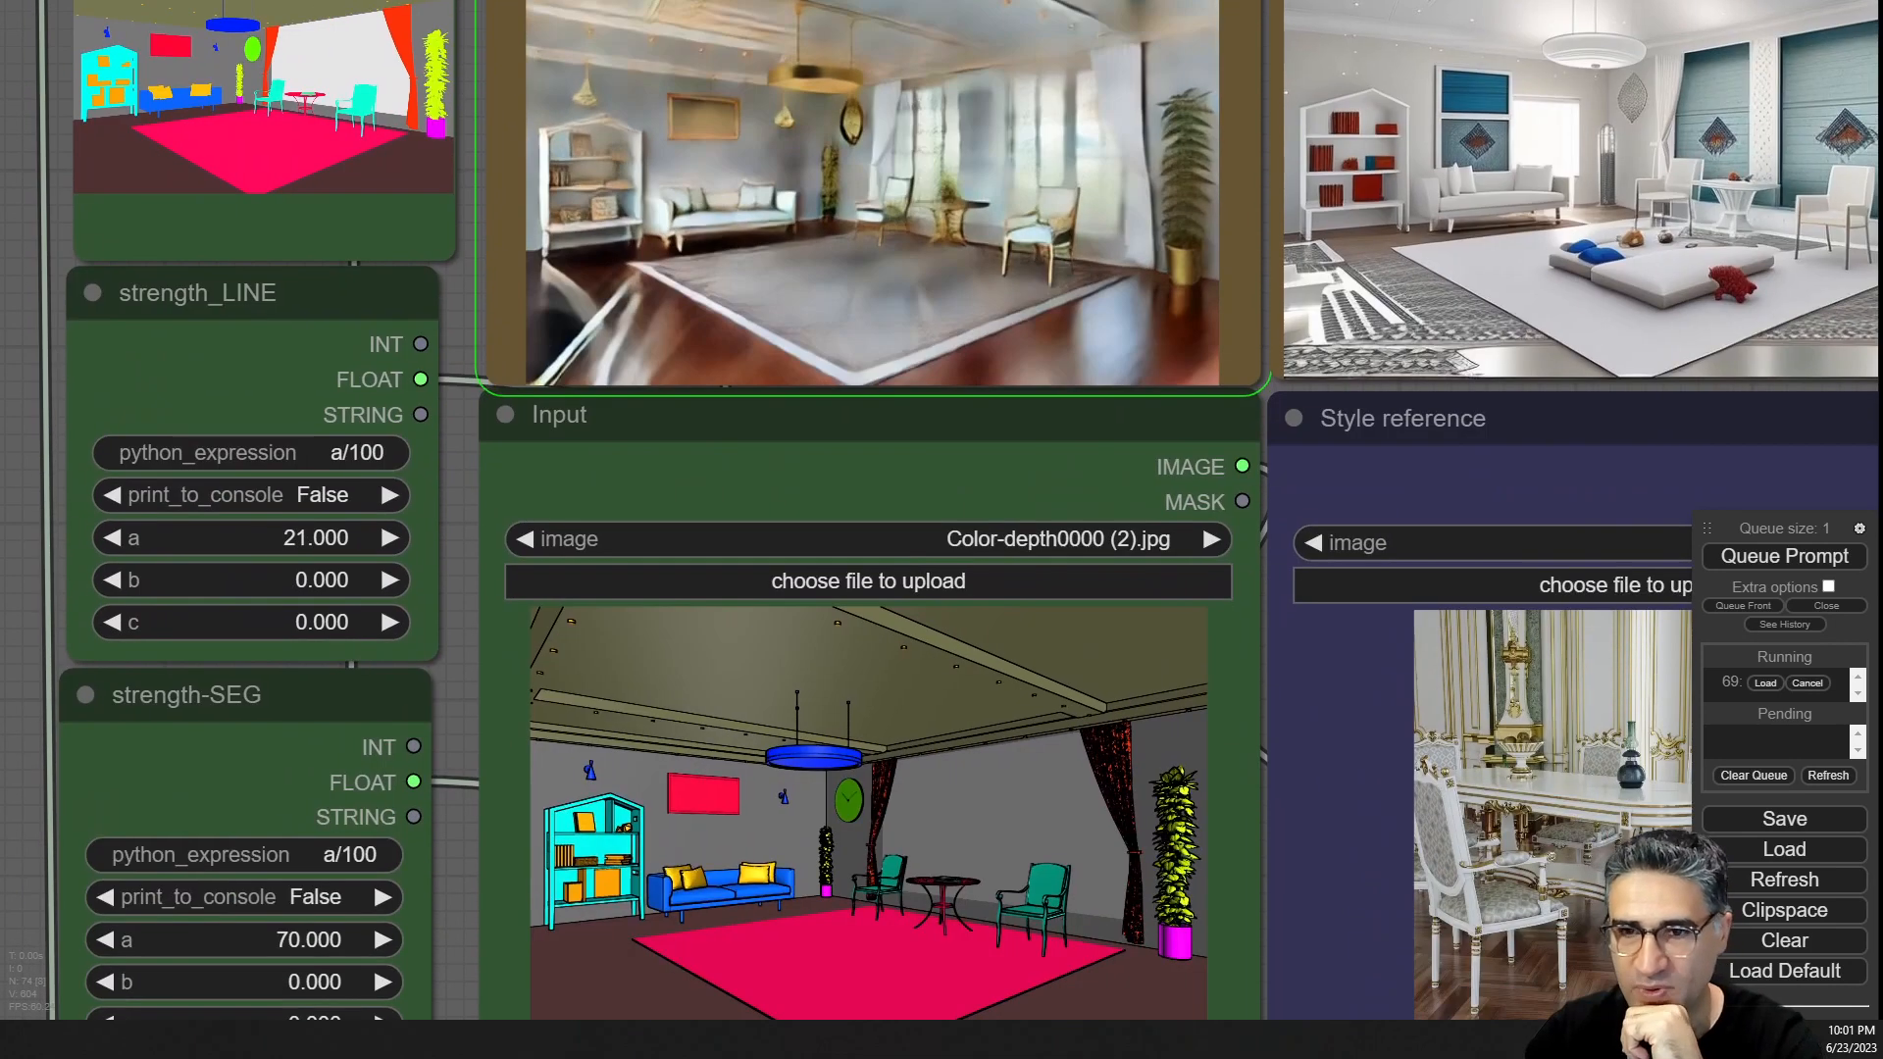
left_click_drag(457, 530, 134, 587)
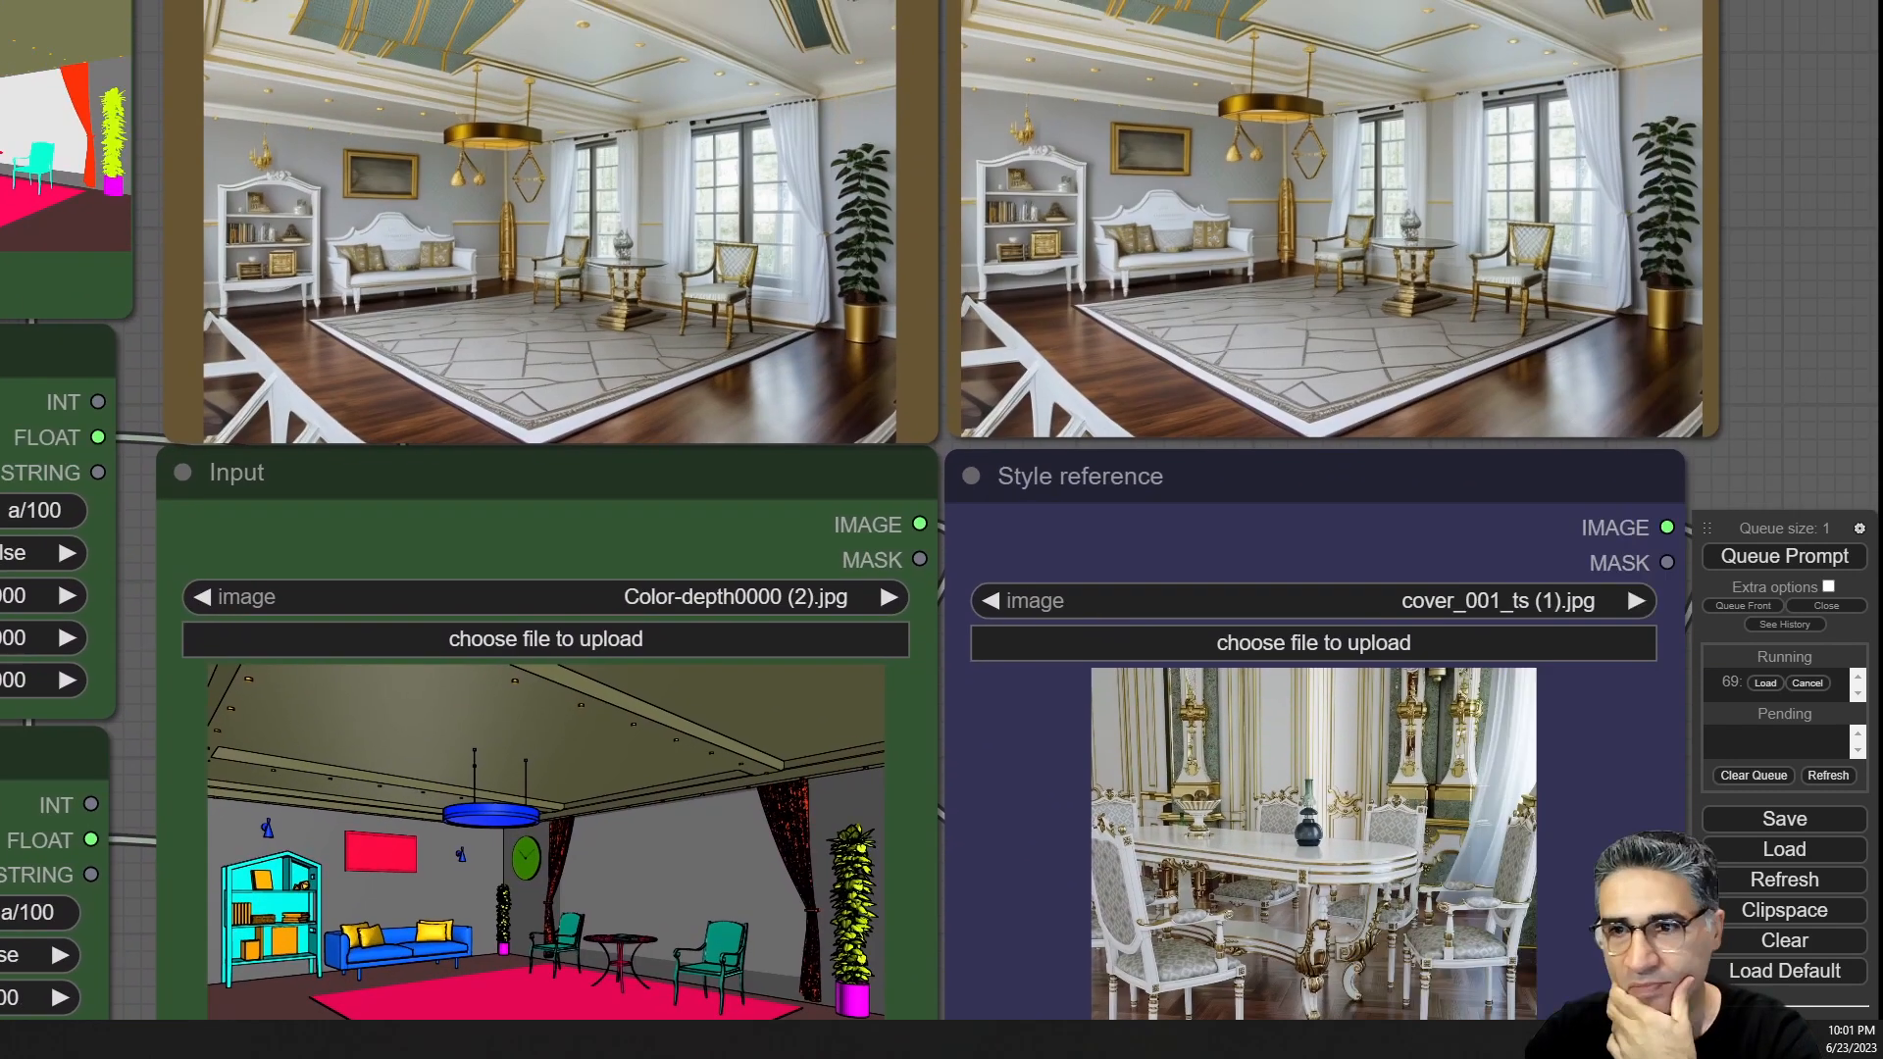
scroll(1598, 291, "up", 10)
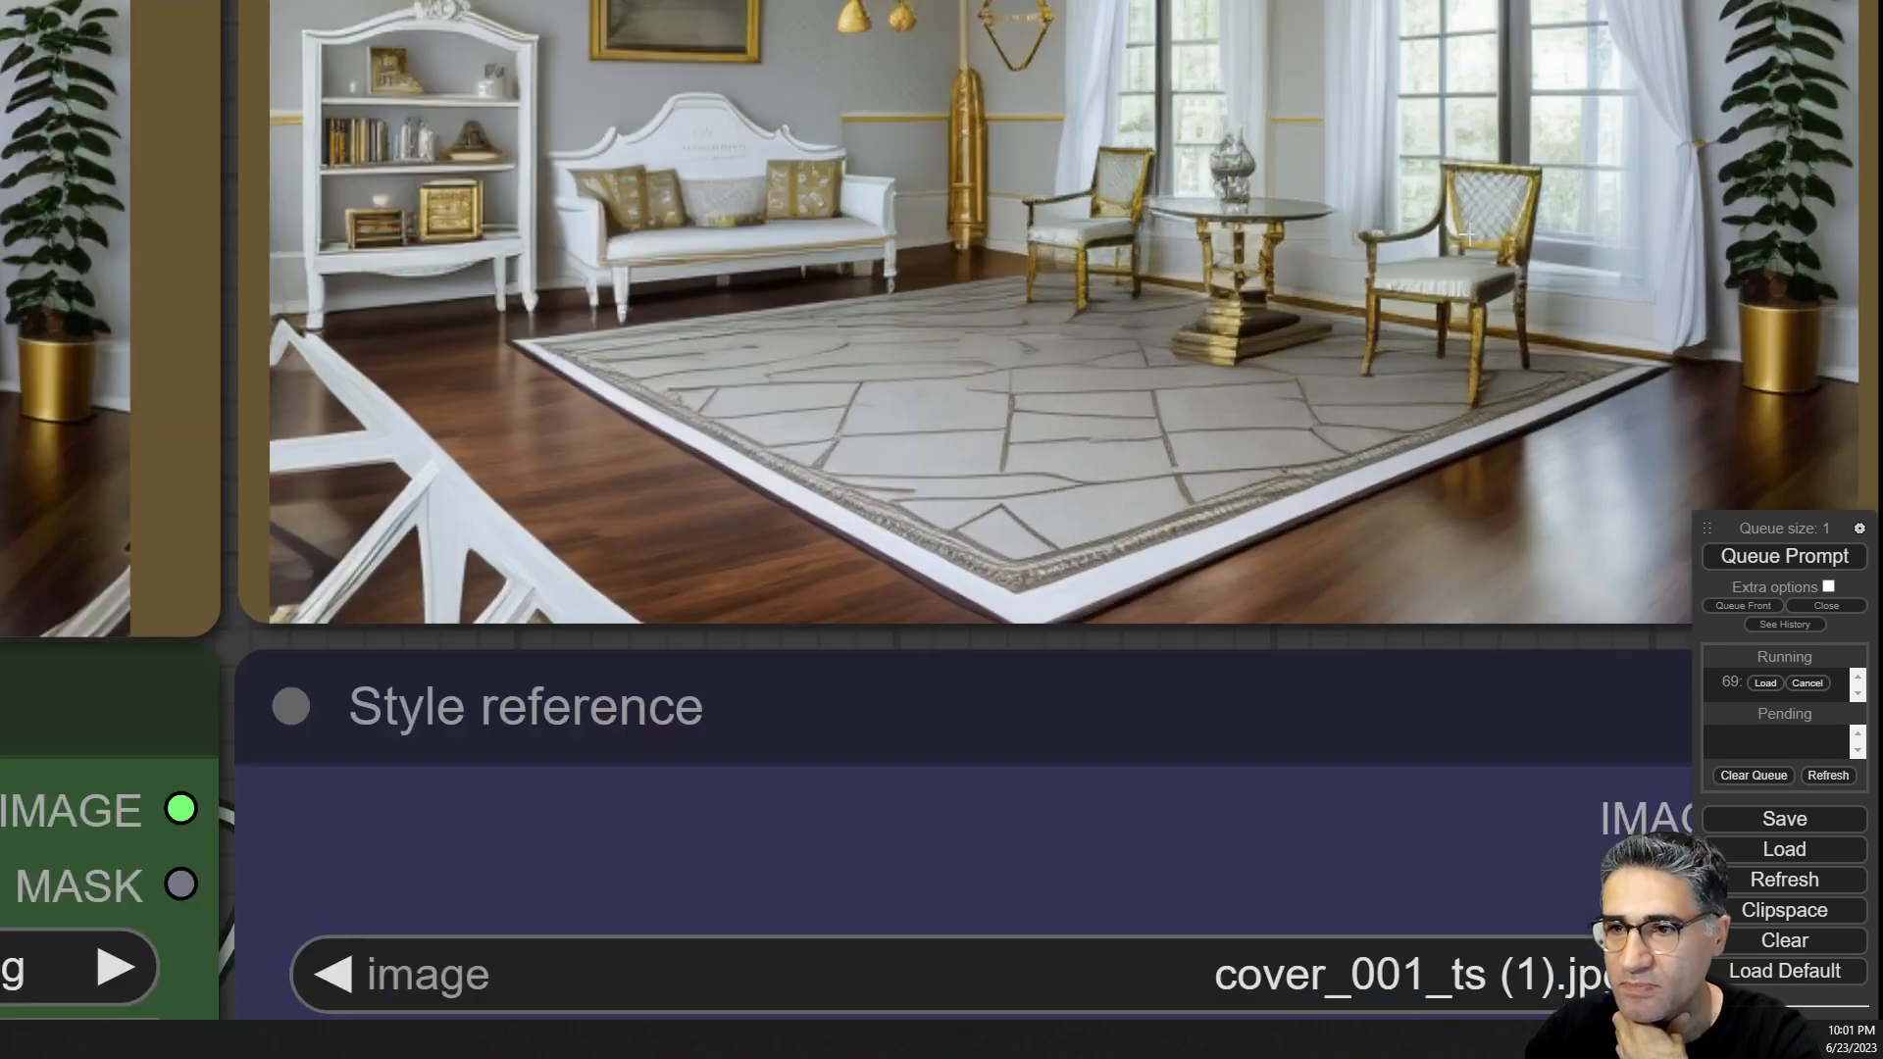
scroll(932, 201, "down", 8)
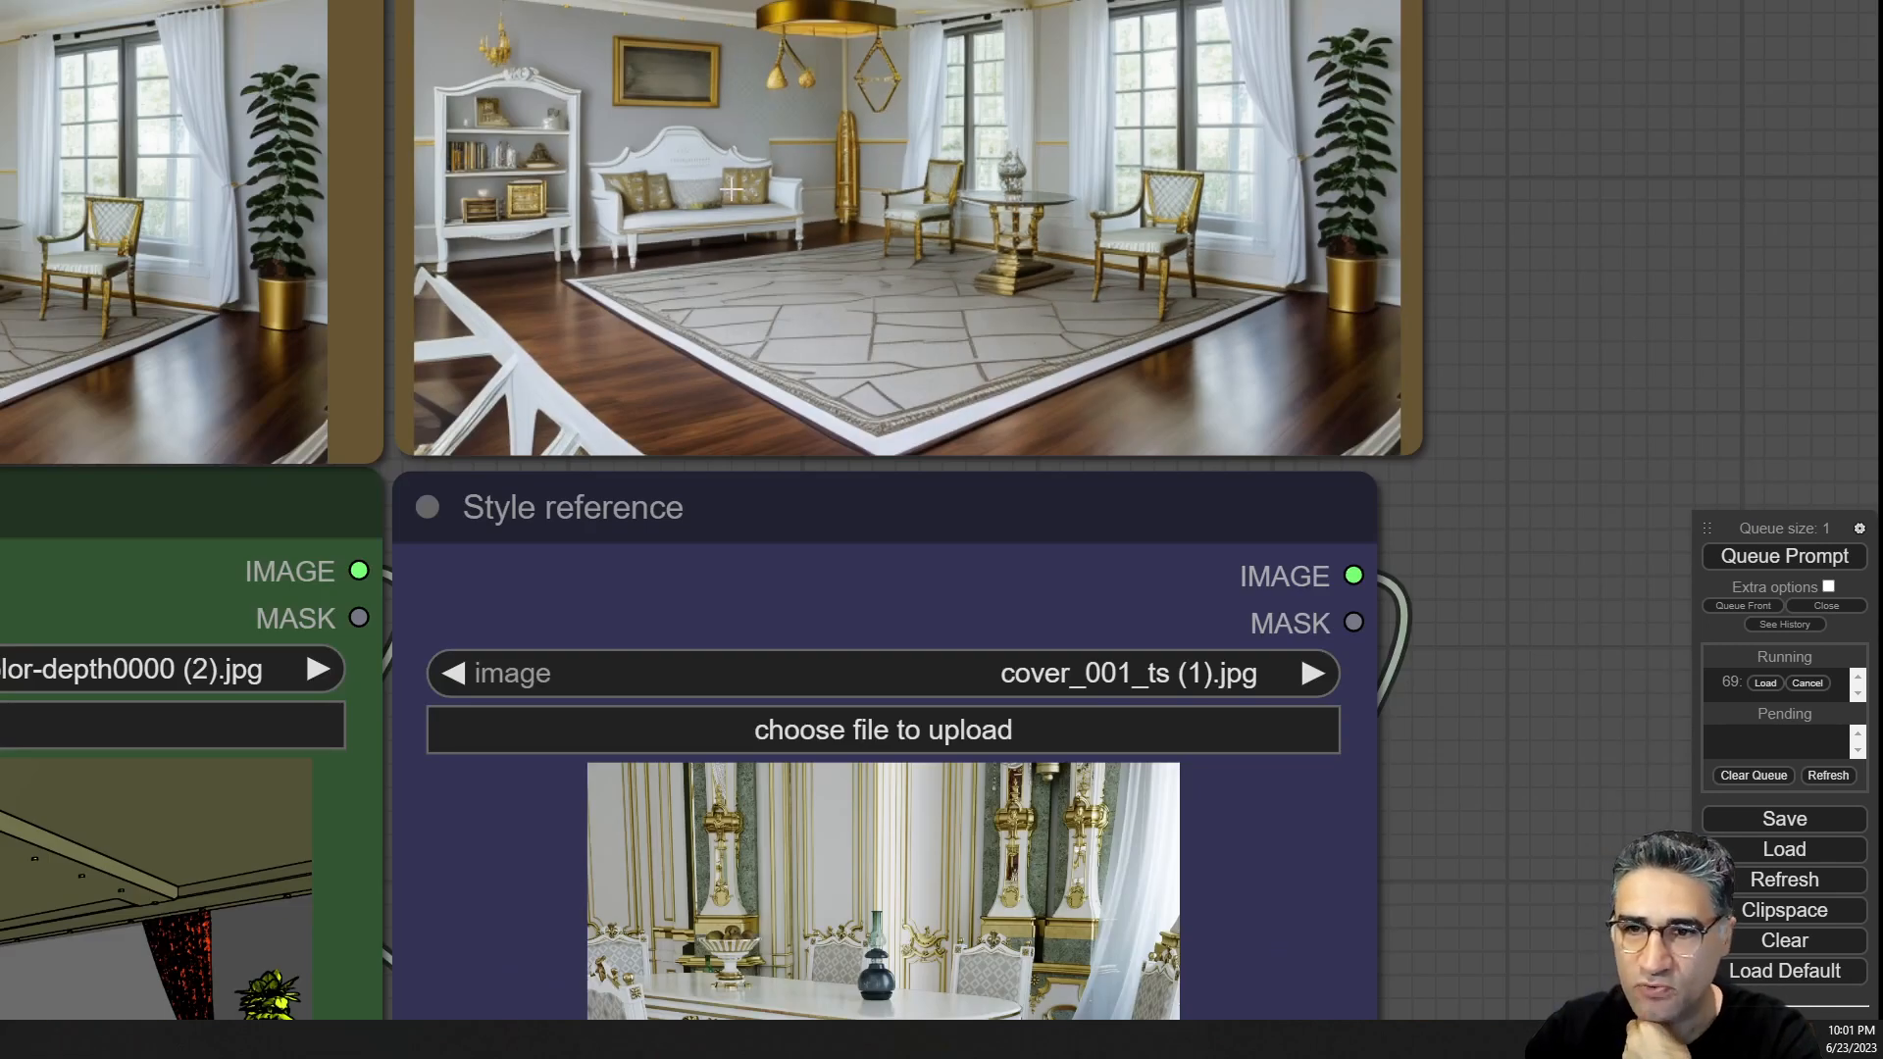
scroll(1284, 363, "down", 8)
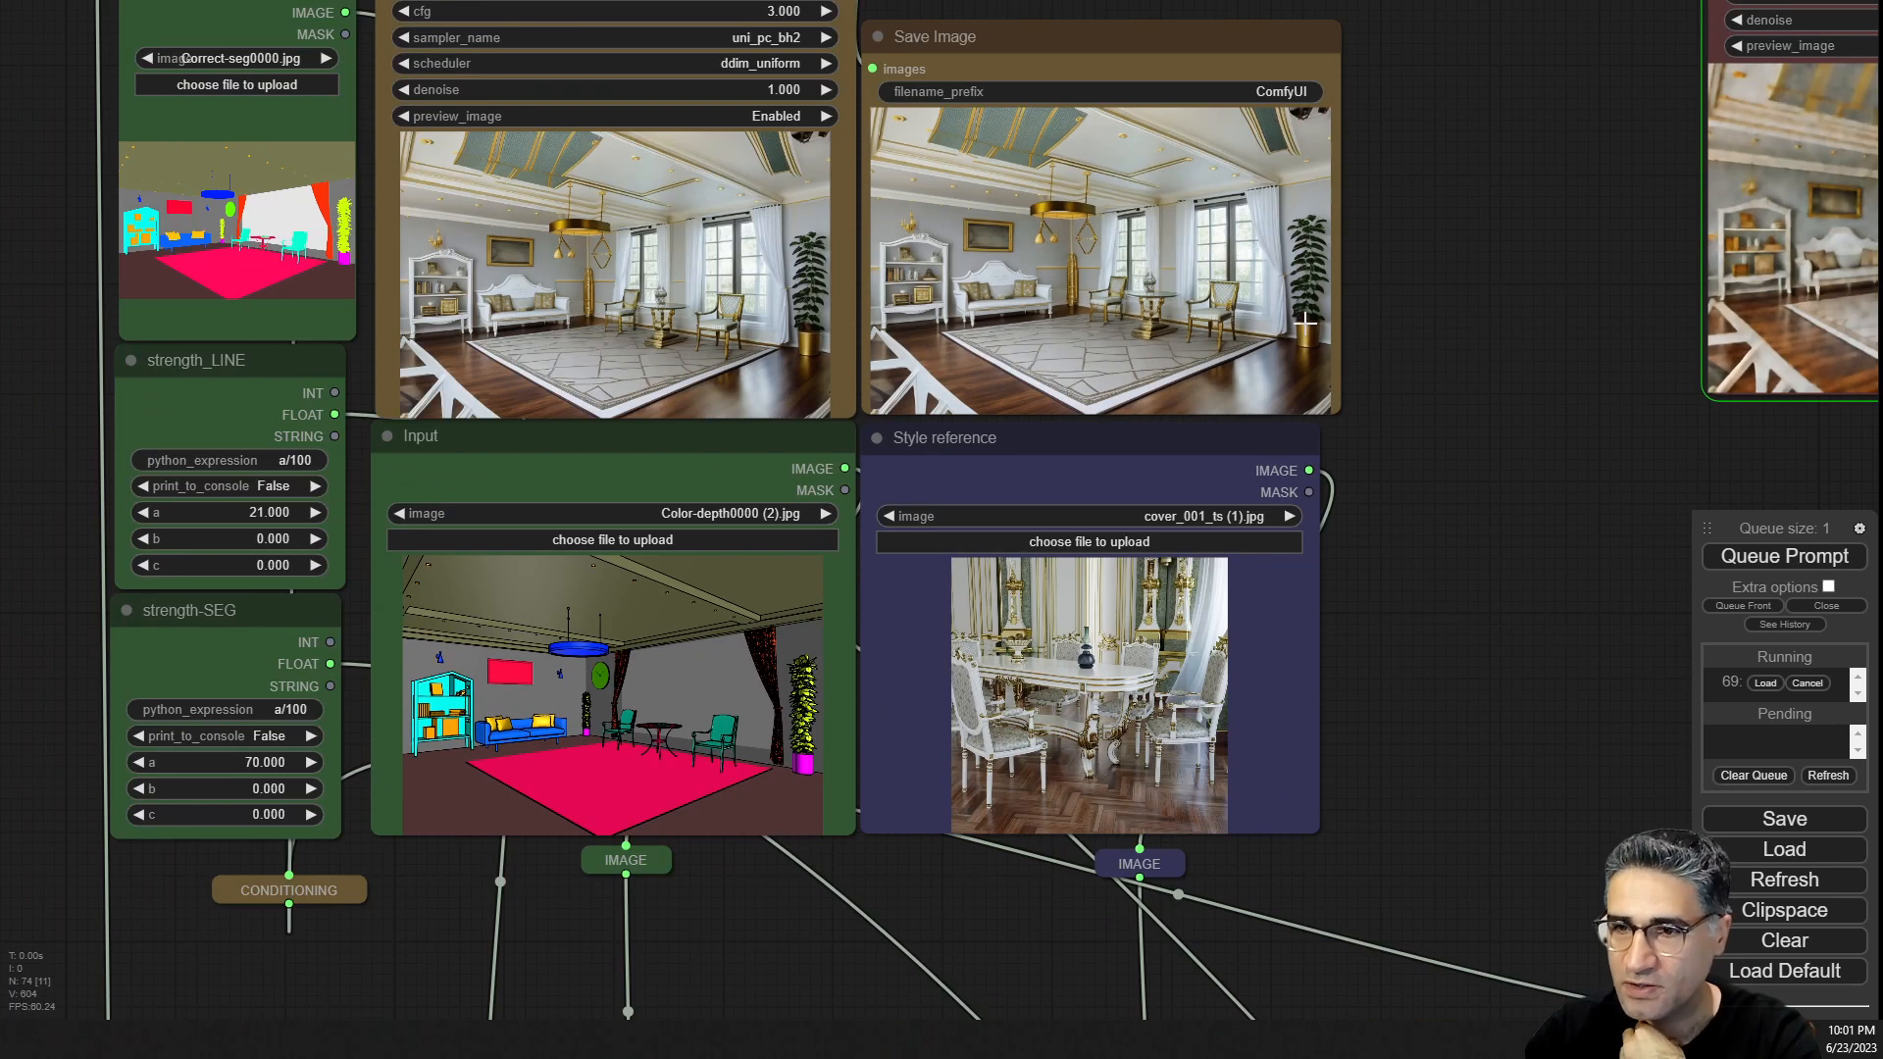
Queue the prompt again for another variation with the dining-room style reference.
left_click_drag(1500, 308, 1021, 388)
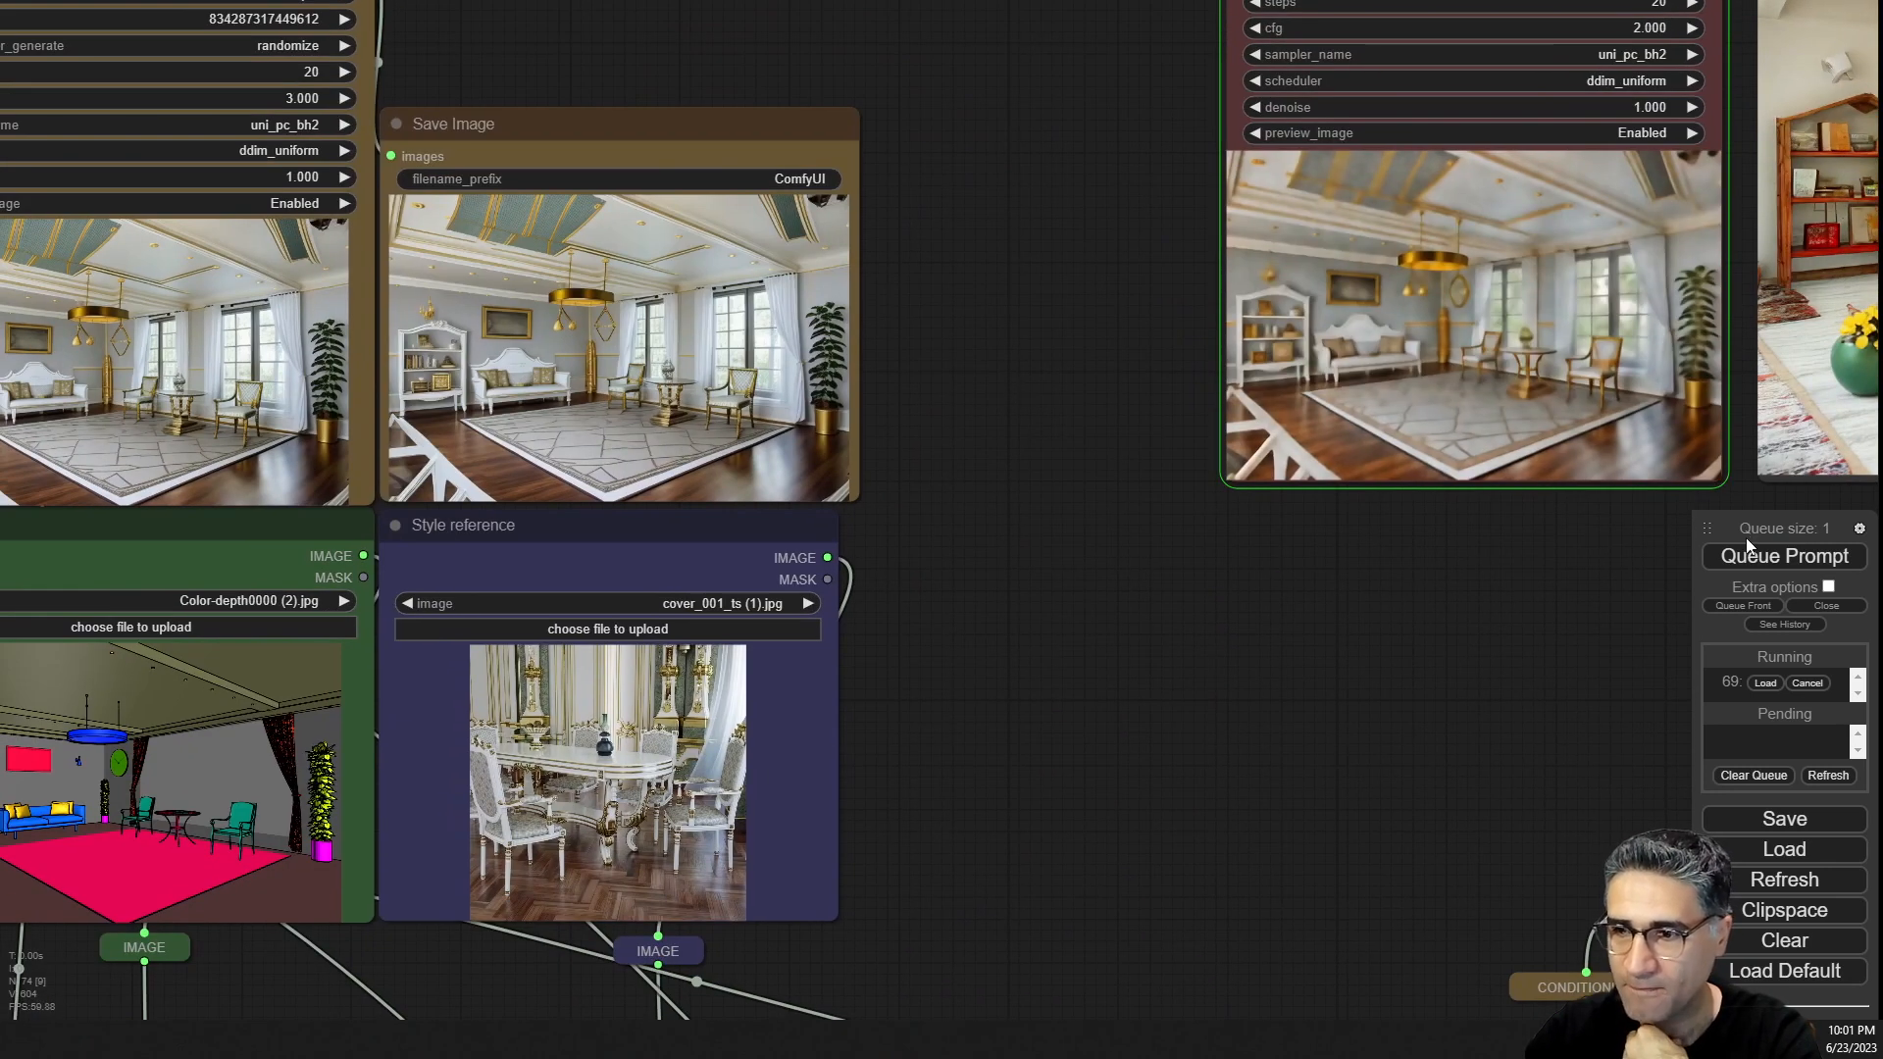
left_click(1804, 556)
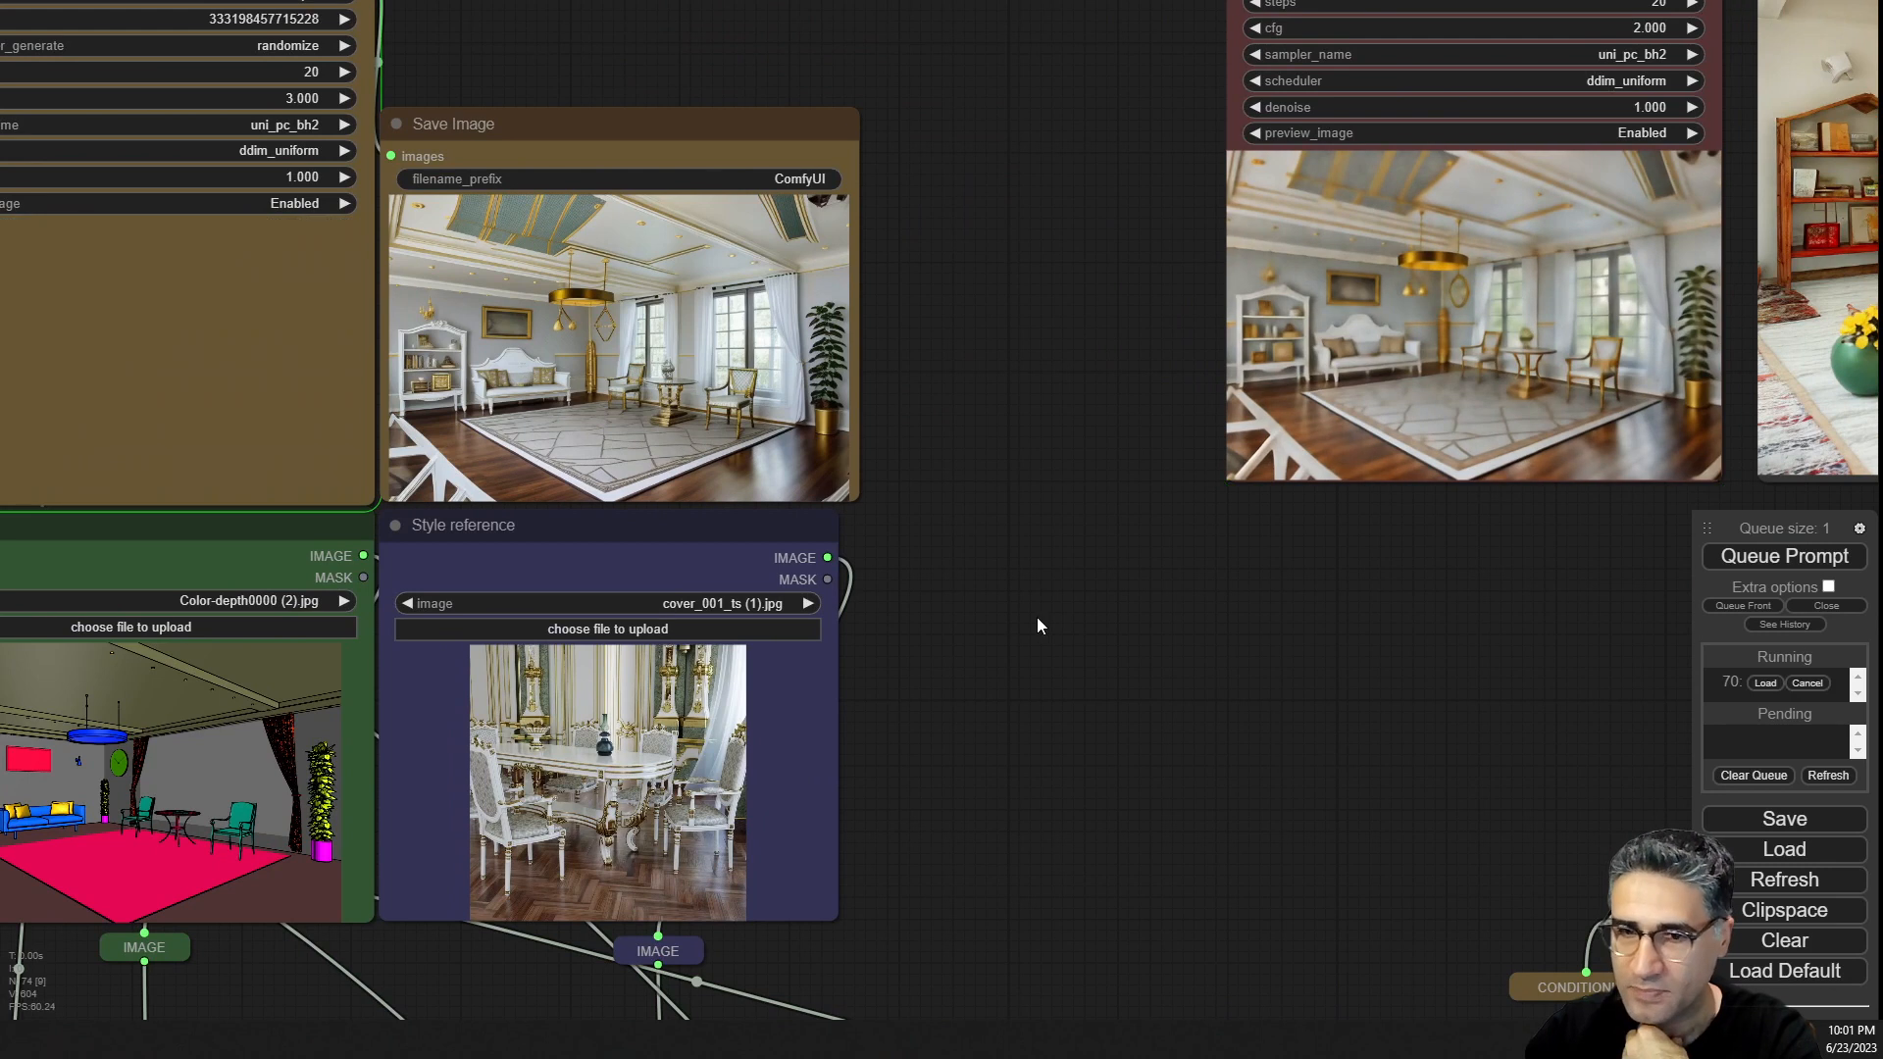
Watch the new variation generate and compare it with the previous render.
left_click_drag(1037, 616, 1296, 621)
scroll(671, 378, "up", 5)
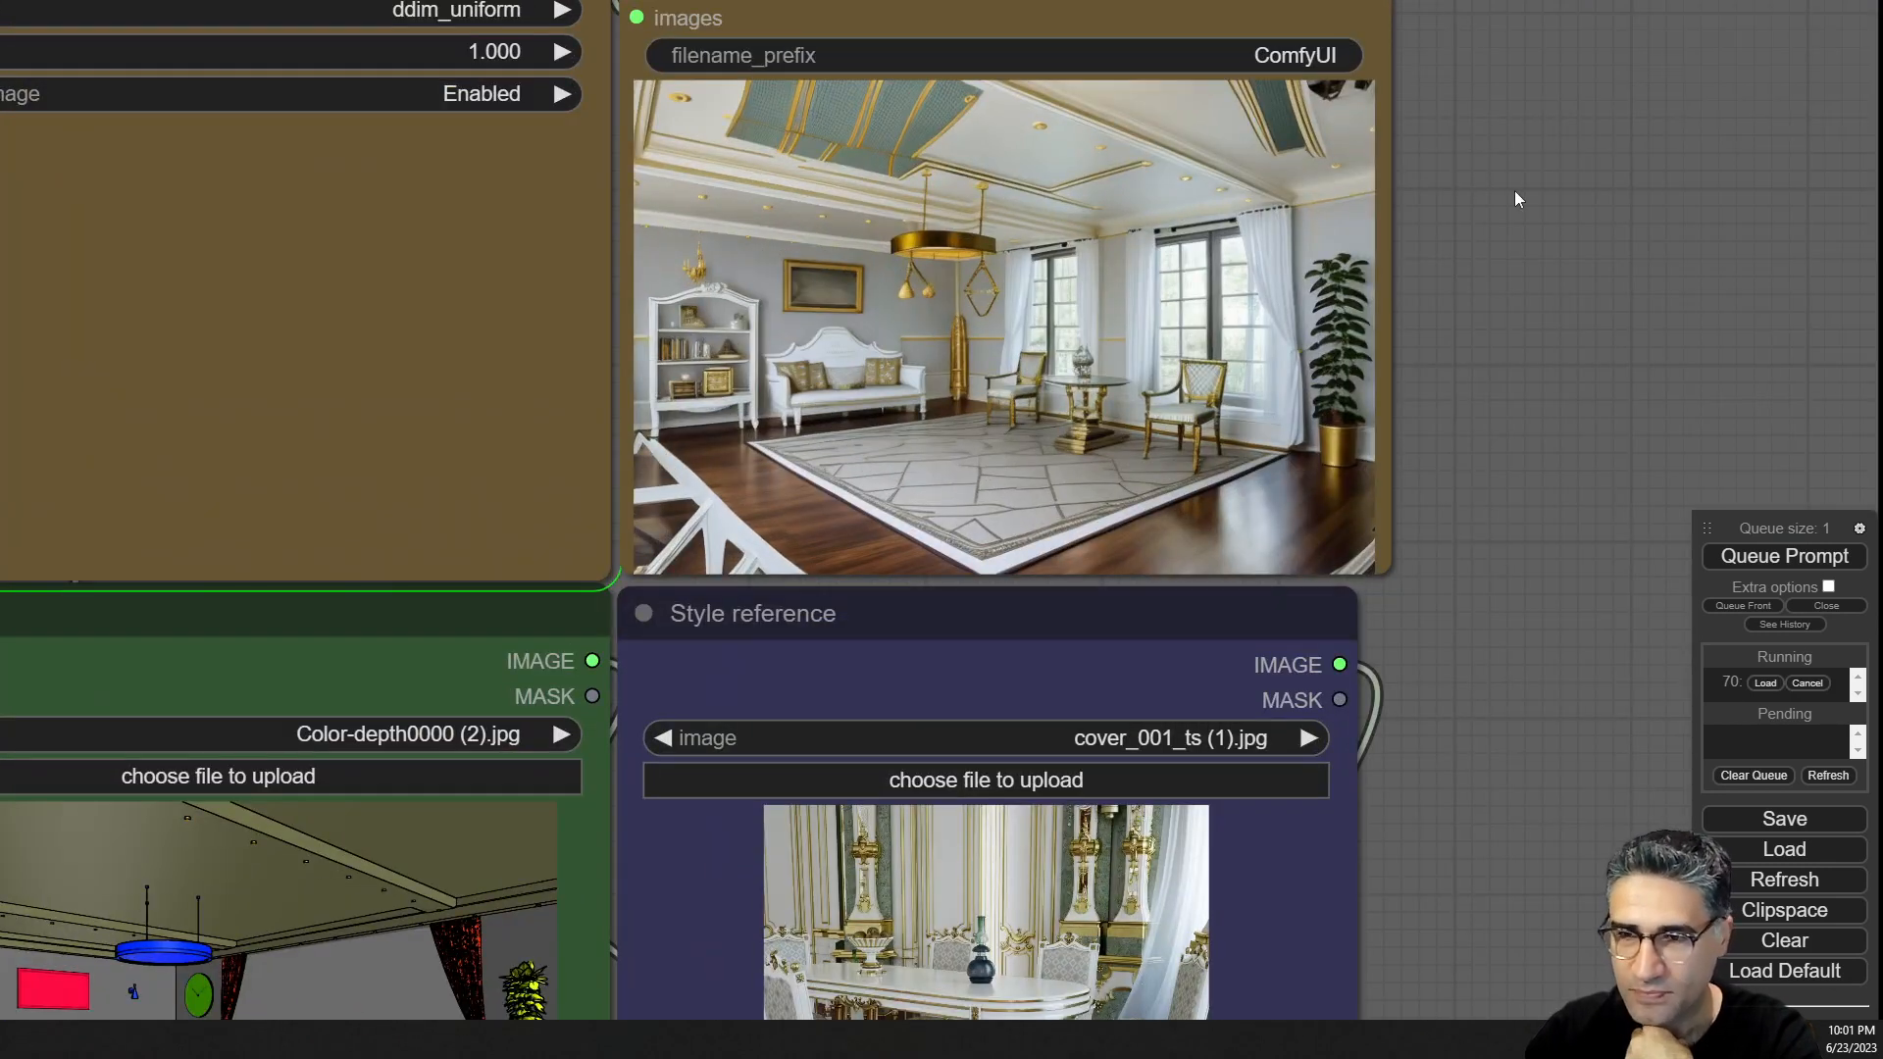
left_click_drag(1514, 190, 1785, 291)
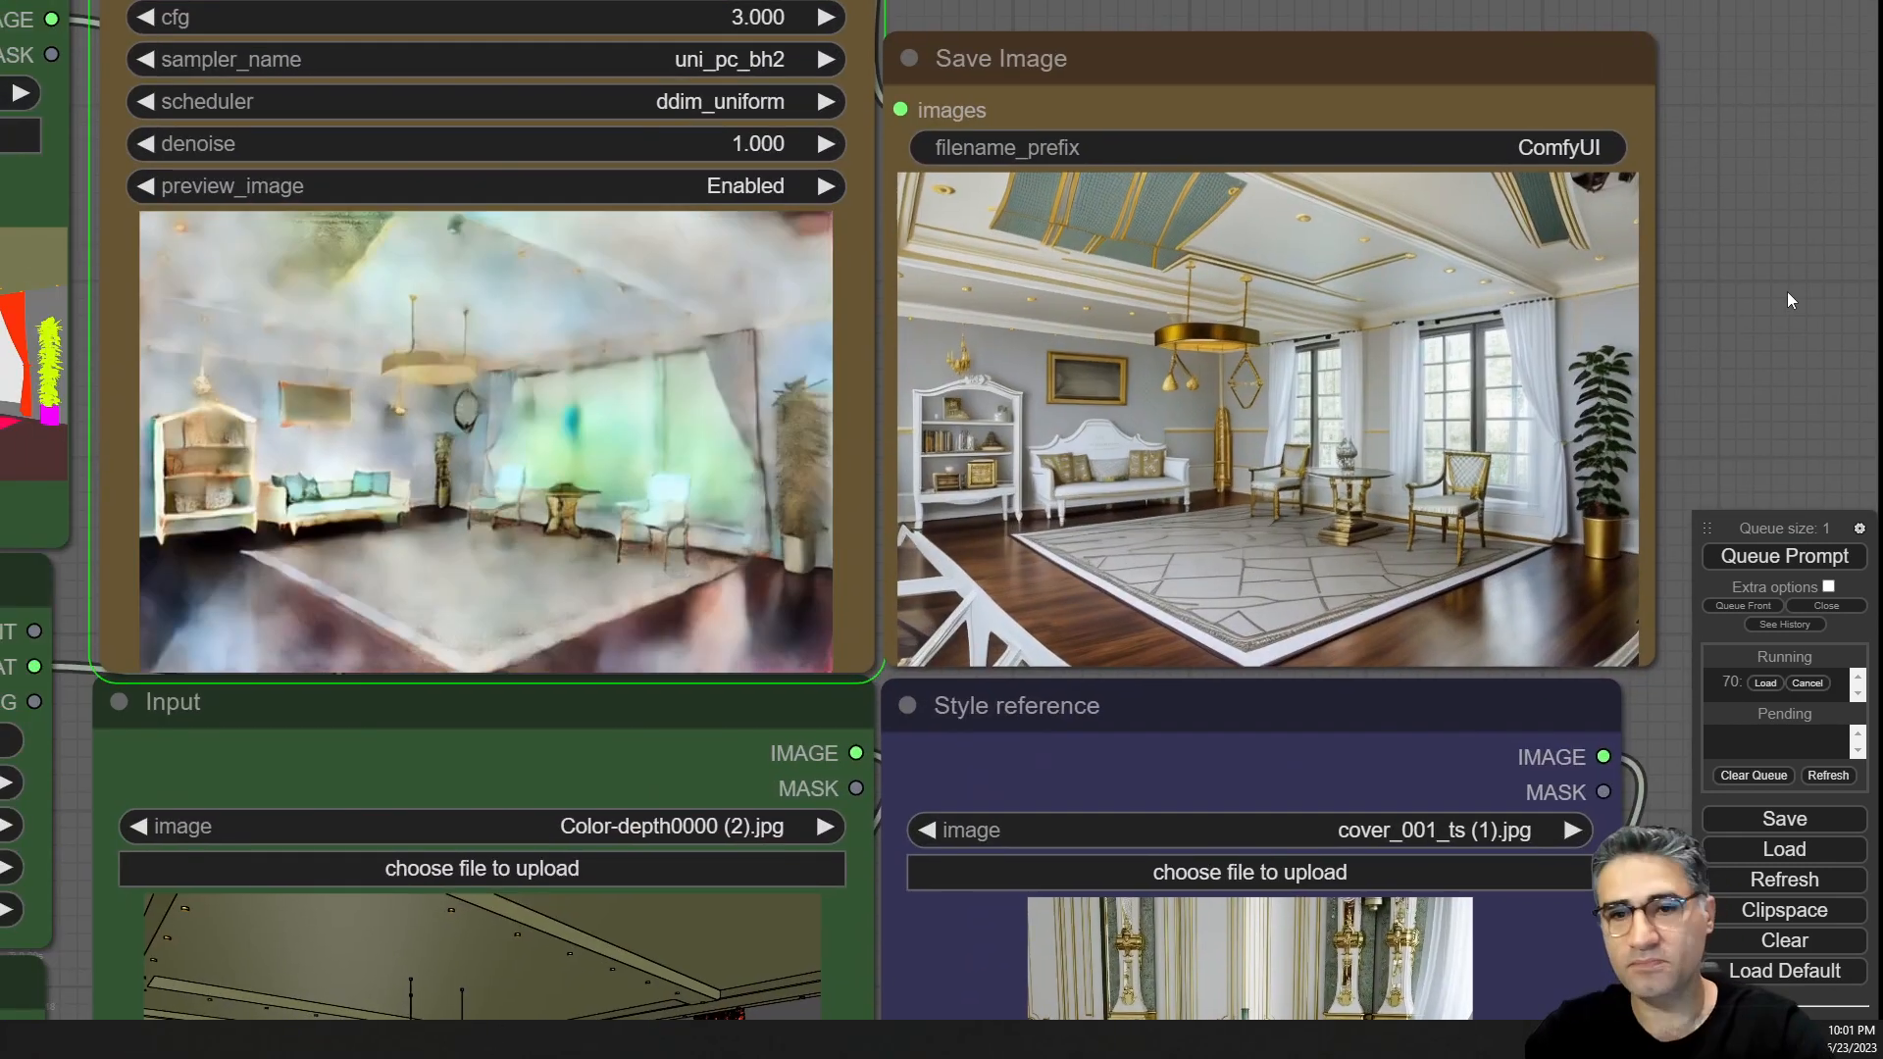
left_click_drag(1787, 292, 1784, 293)
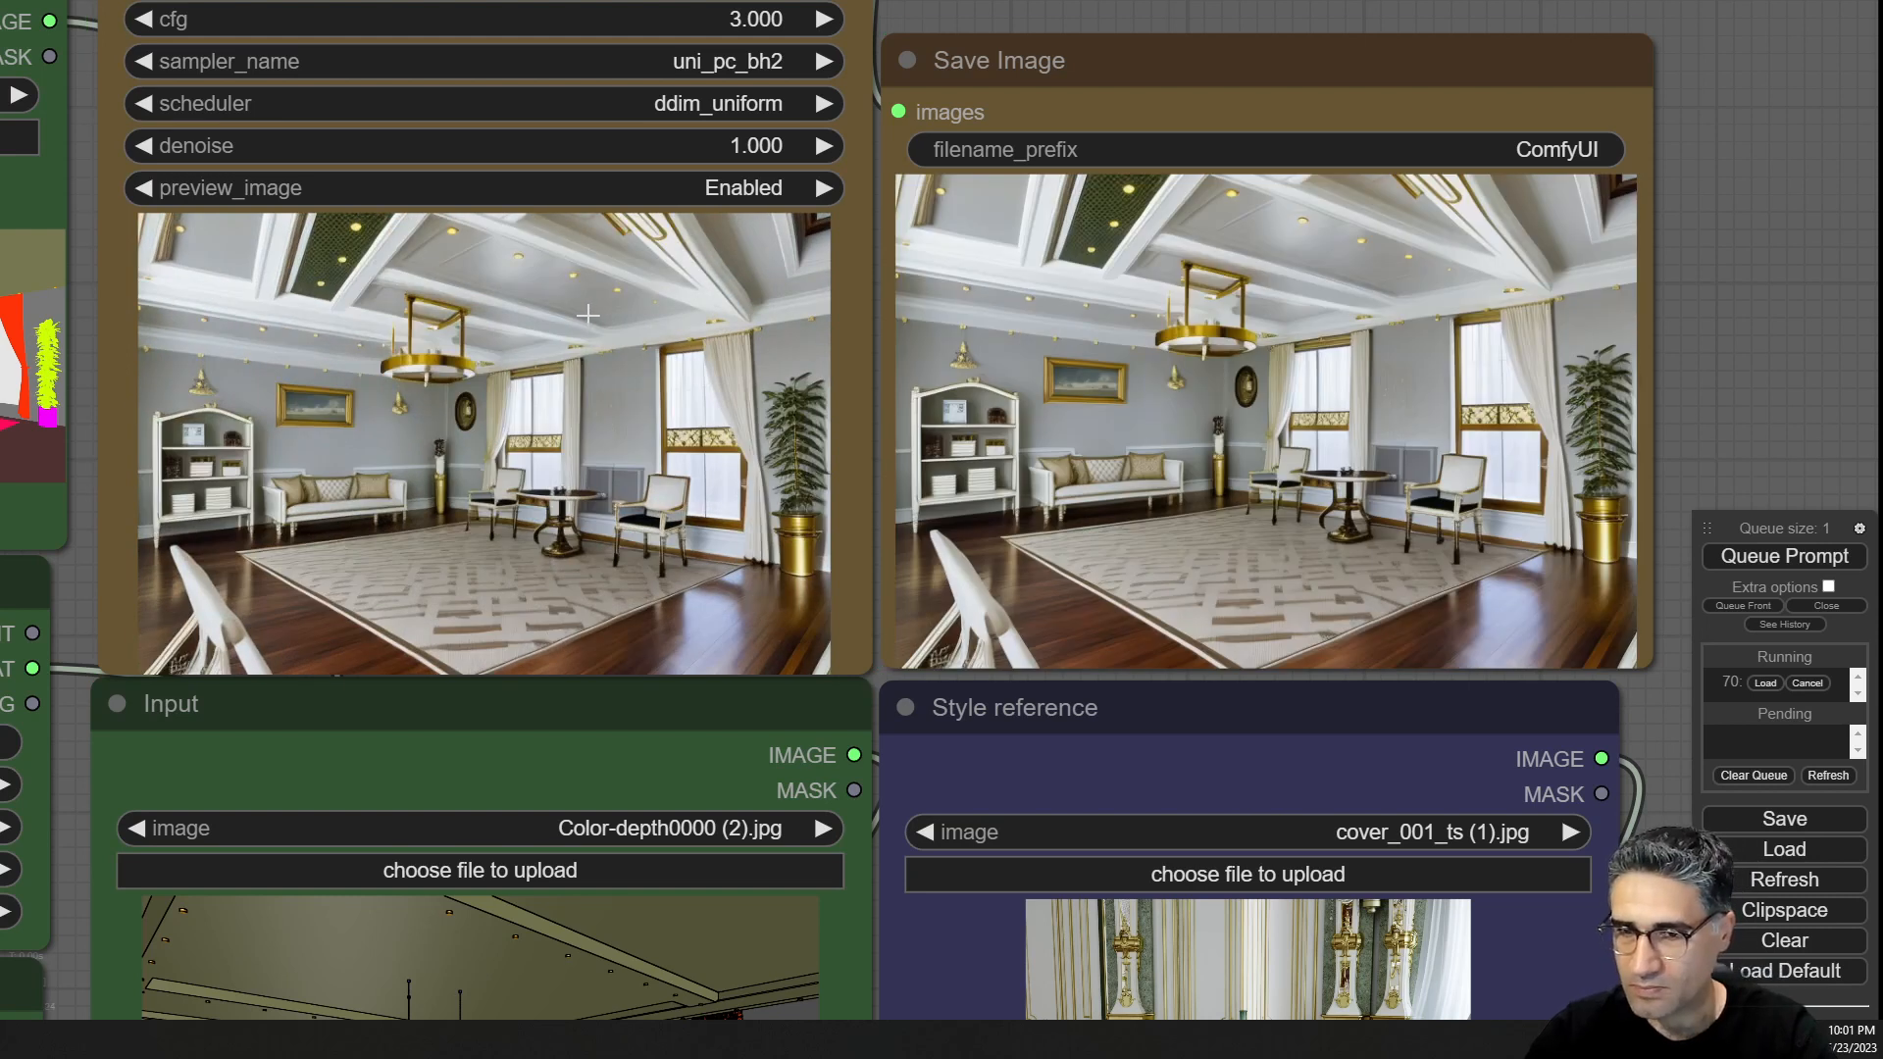
scroll(587, 314, "down", 5)
scroll(587, 314, "down", 5)
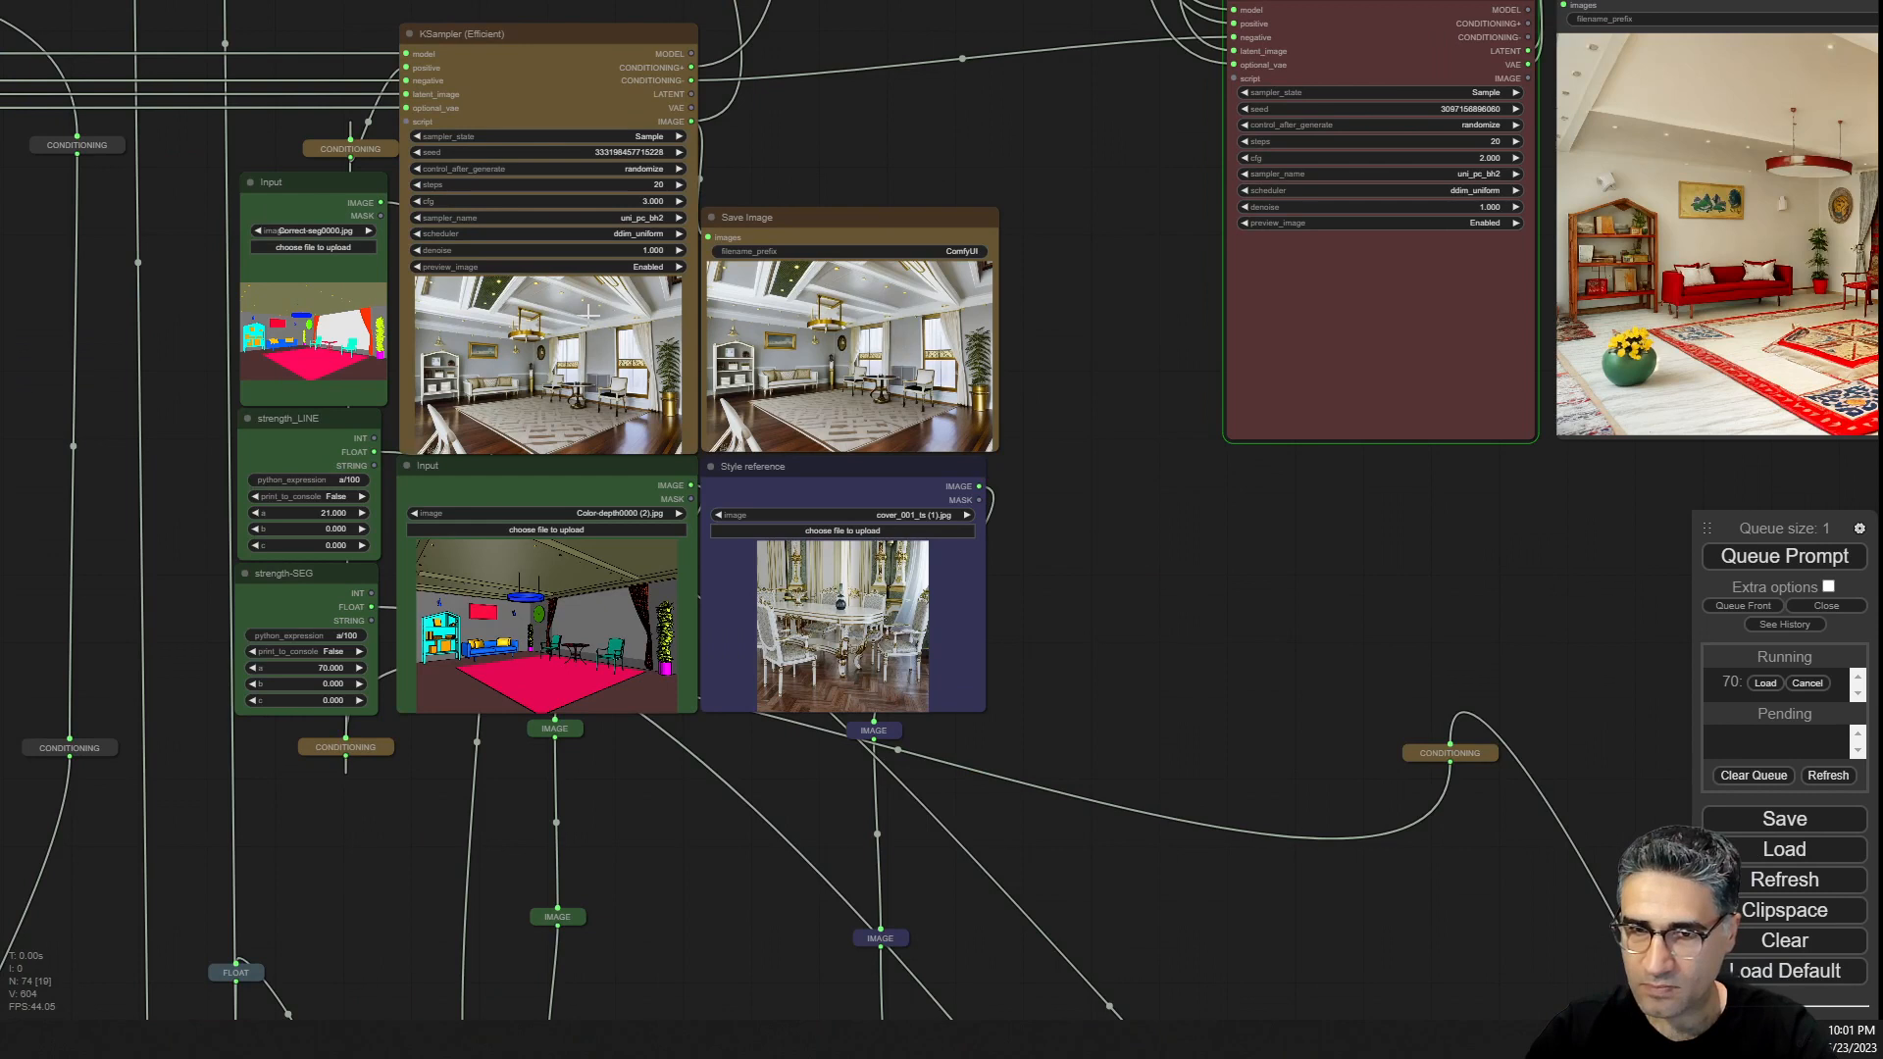
scroll(682, 317, "up", 2)
scroll(822, 413, "up", 12)
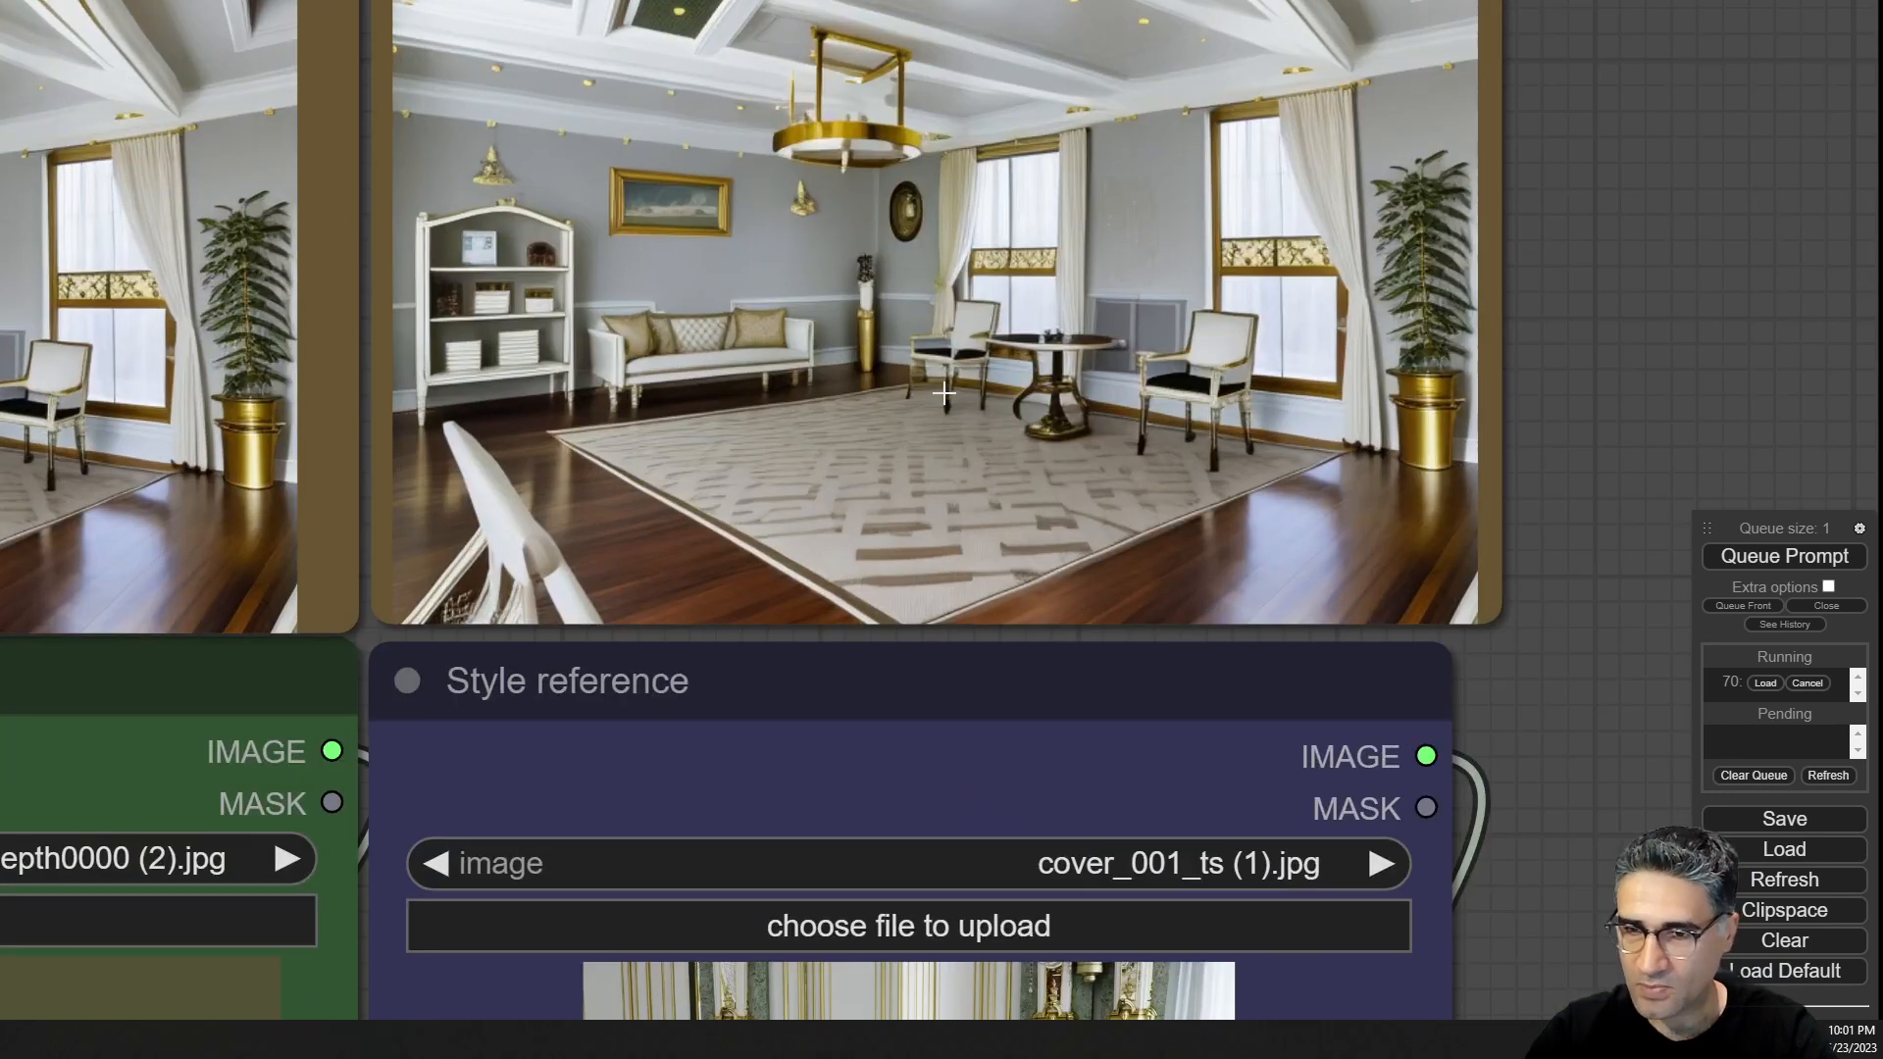
Navigate the workflow to the style model, CLIP Vision and Apply Style Model nodes.
scroll(986, 384, "down", 10)
left_click_drag(1386, 645, 1238, 679)
left_click_drag(1511, 525, 1091, 82)
scroll(1091, 82, "down", 8)
left_click_drag(1132, 584, 1347, 117)
scroll(1063, 386, "up", 6)
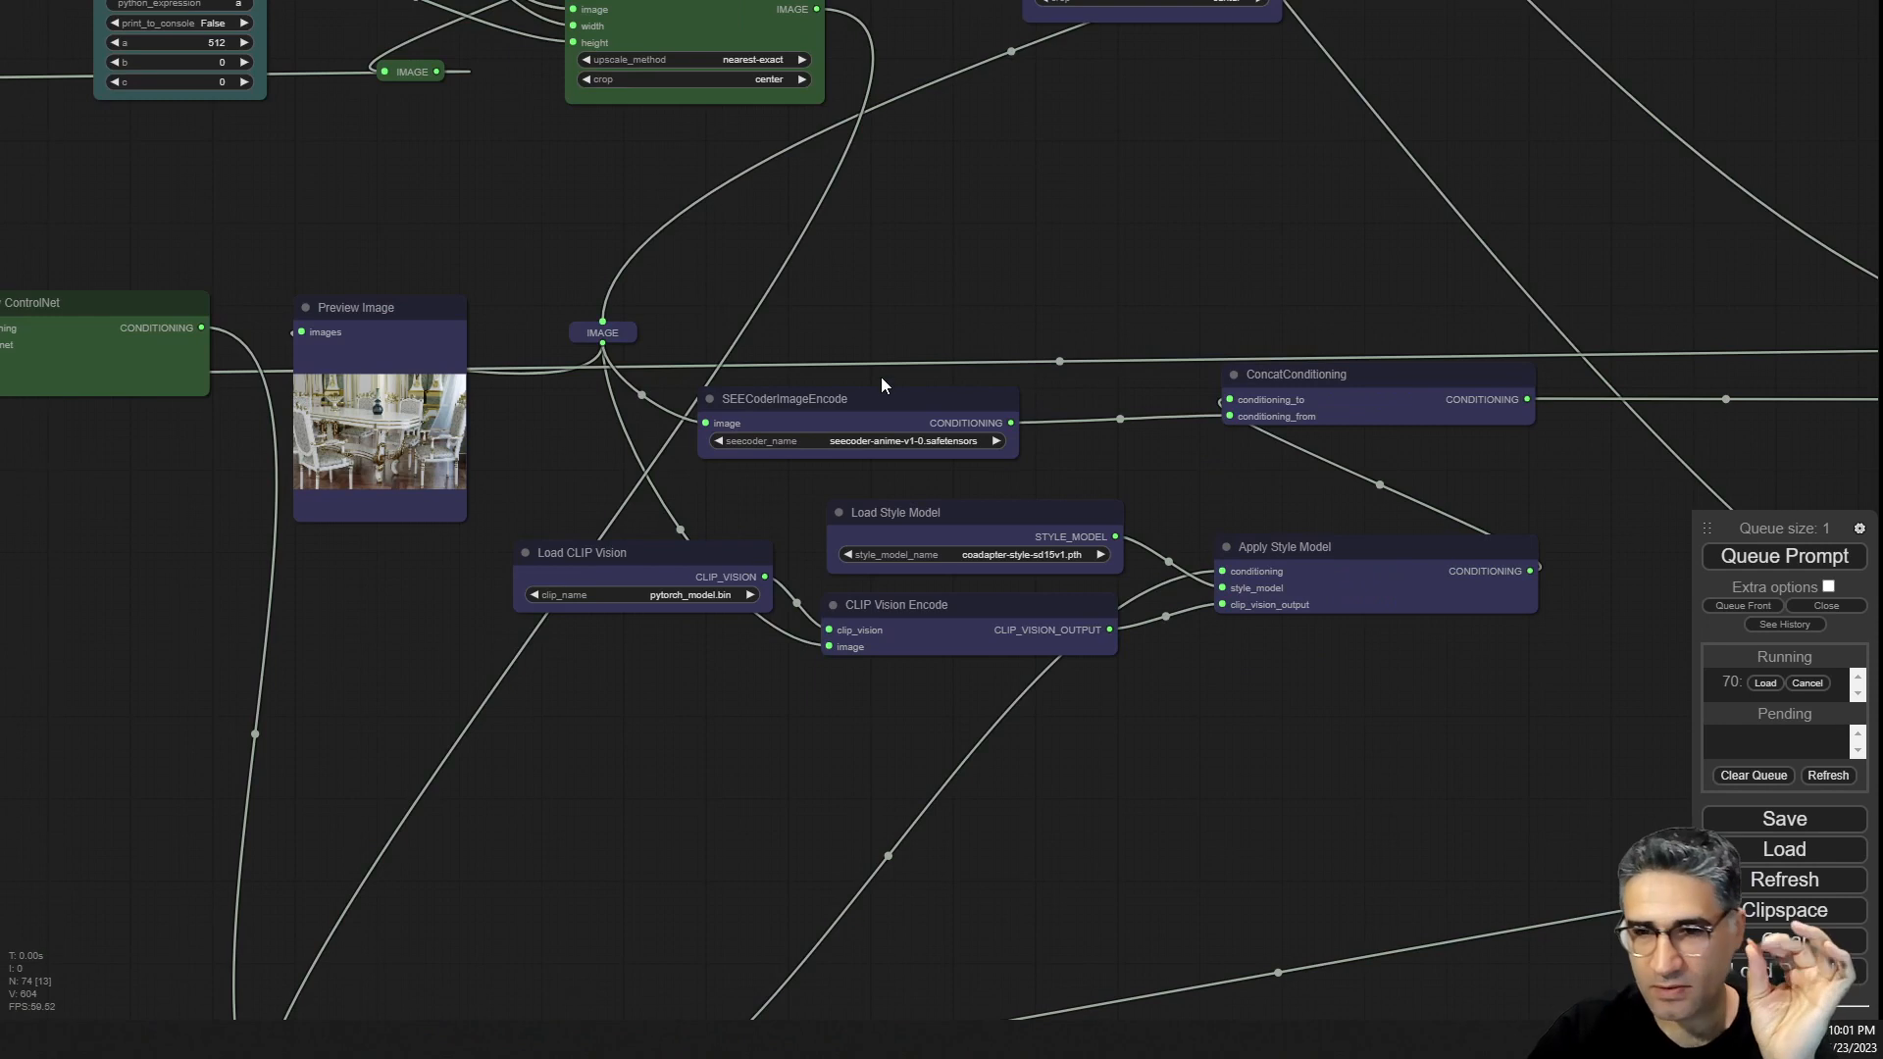
Pan through the workflow to examine the ControlNet preprocessor nodes and their preview images.
left_click_drag(873, 393, 956, 384)
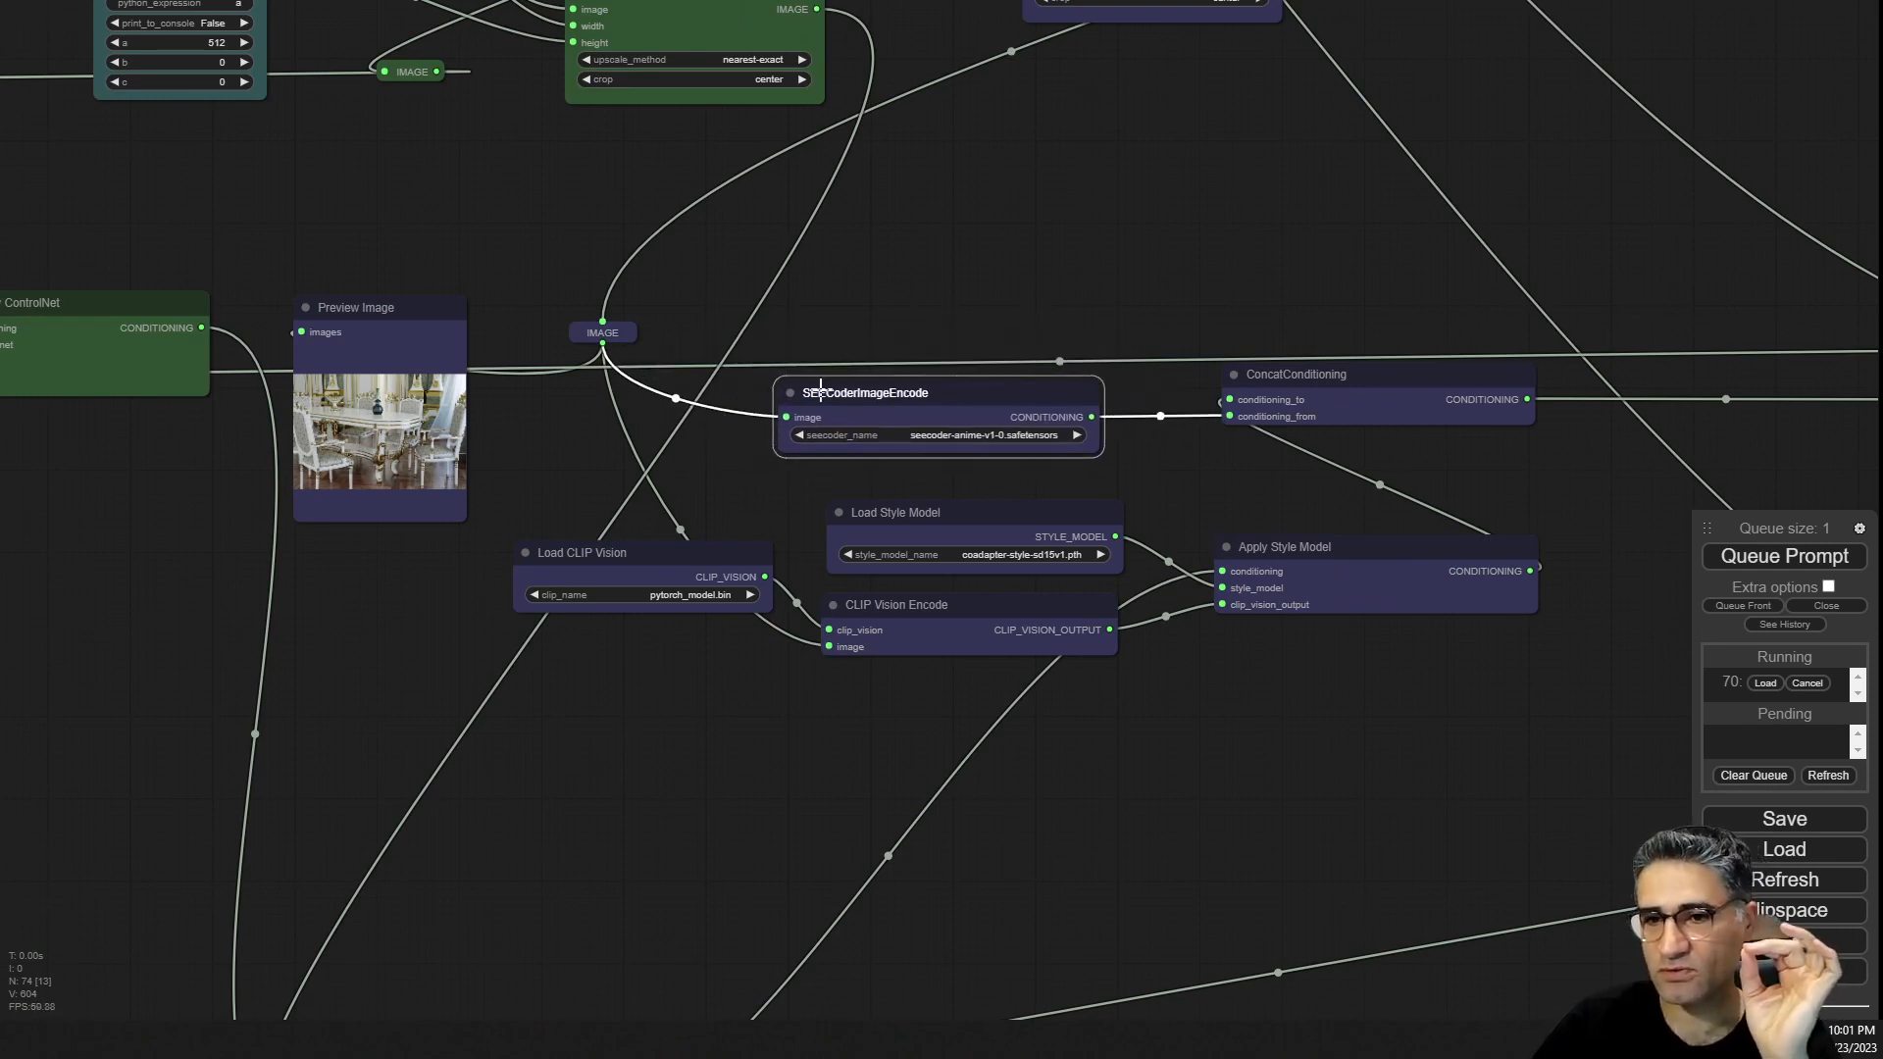
scroll(812, 744, "down", 5)
left_click_drag(812, 743, 1459, 170)
scroll(744, 279, "up", 5)
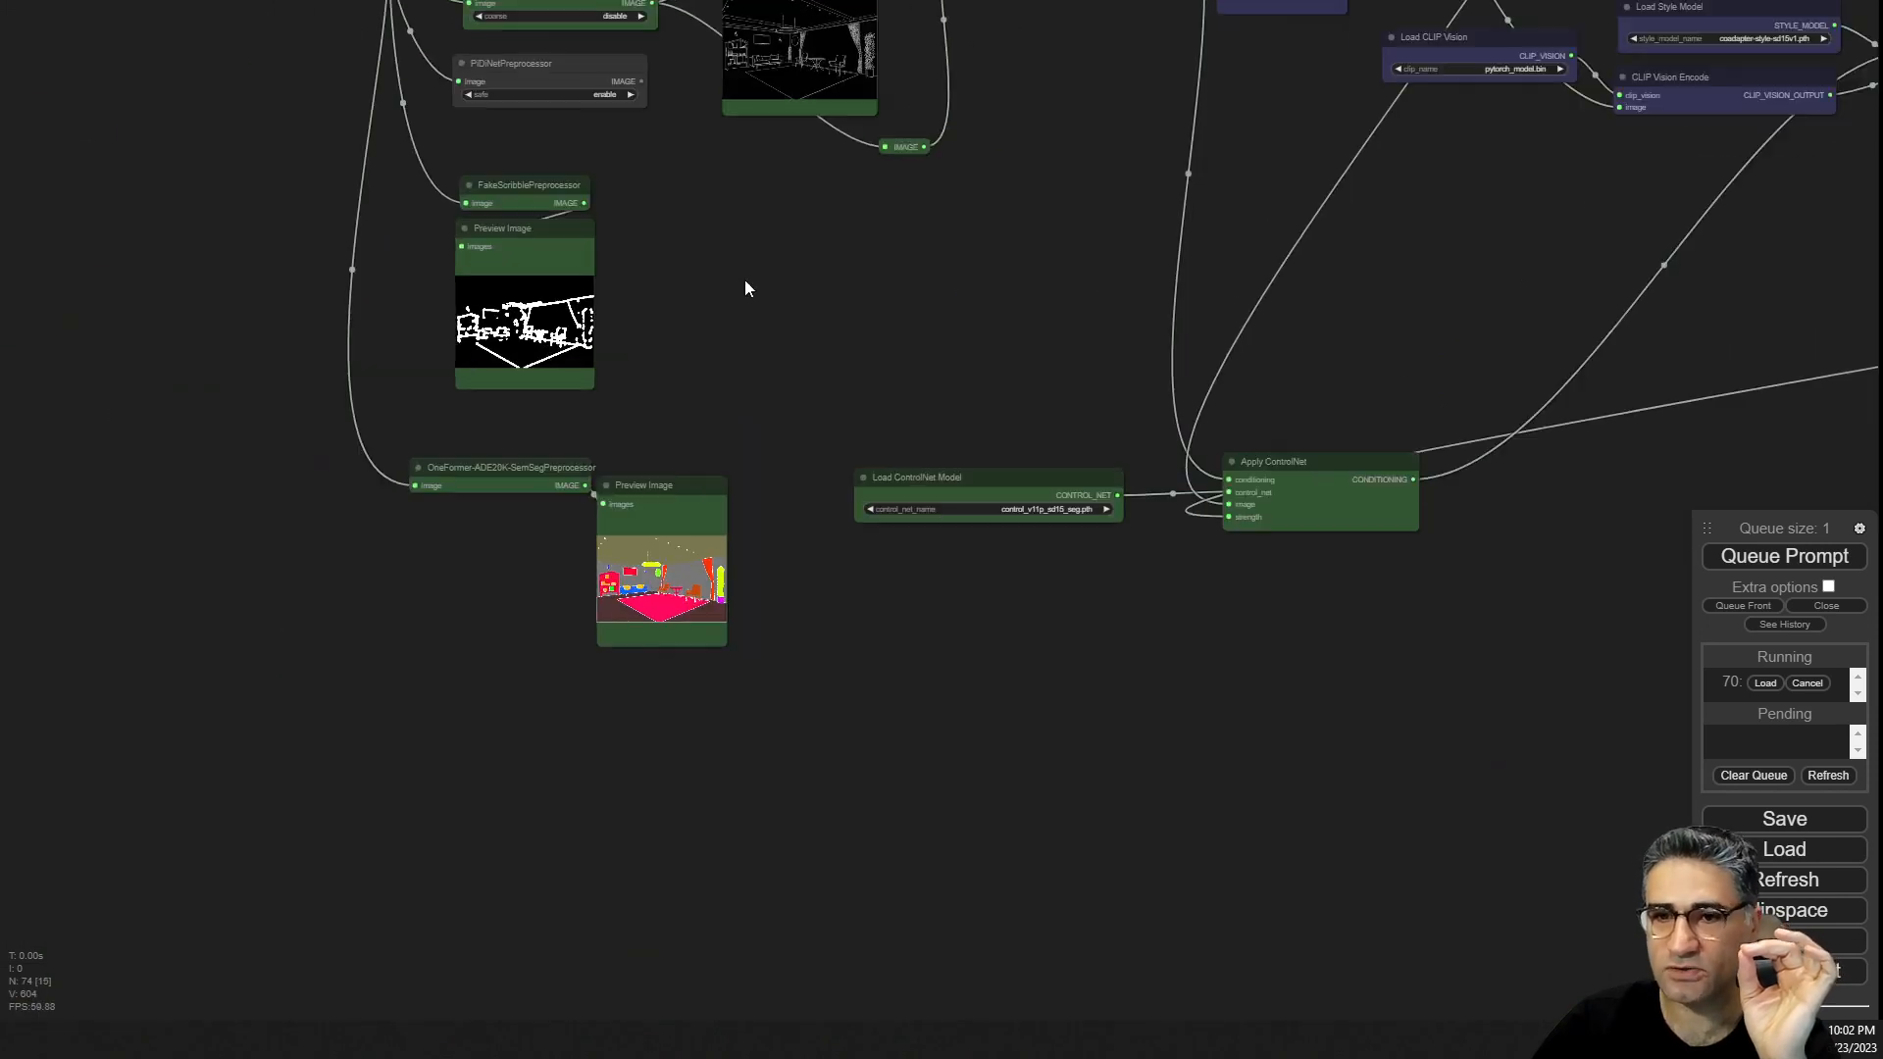
left_click_drag(784, 319, 840, 825)
scroll(698, 314, "up", 7)
left_click_drag(1256, 225, 1002, 524)
left_click_drag(414, 222, 380, 178)
left_click_drag(850, 553, 852, 172)
left_click_drag(254, 361, 271, 346)
left_click_drag(231, 513, 586, 554)
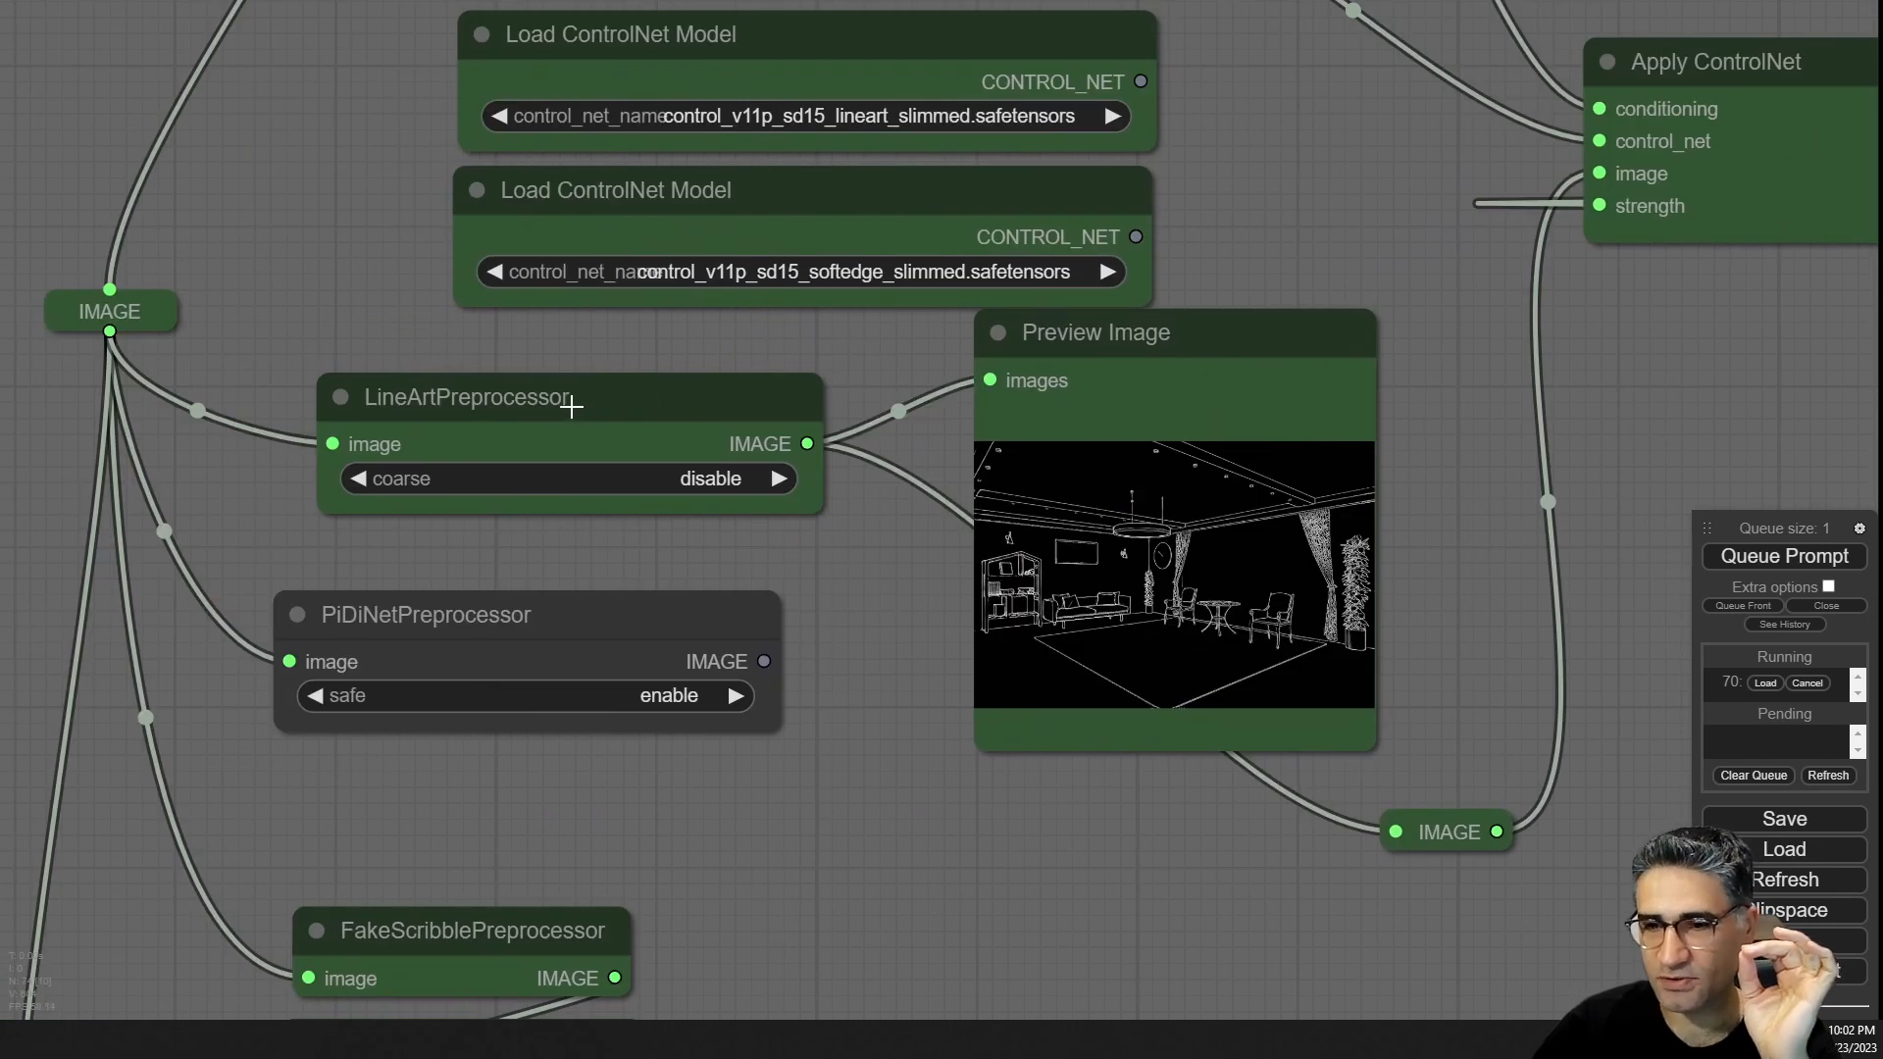
Examine the Input color-depth image and the Style reference image nodes up close.
scroll(1375, 579, "down", 6)
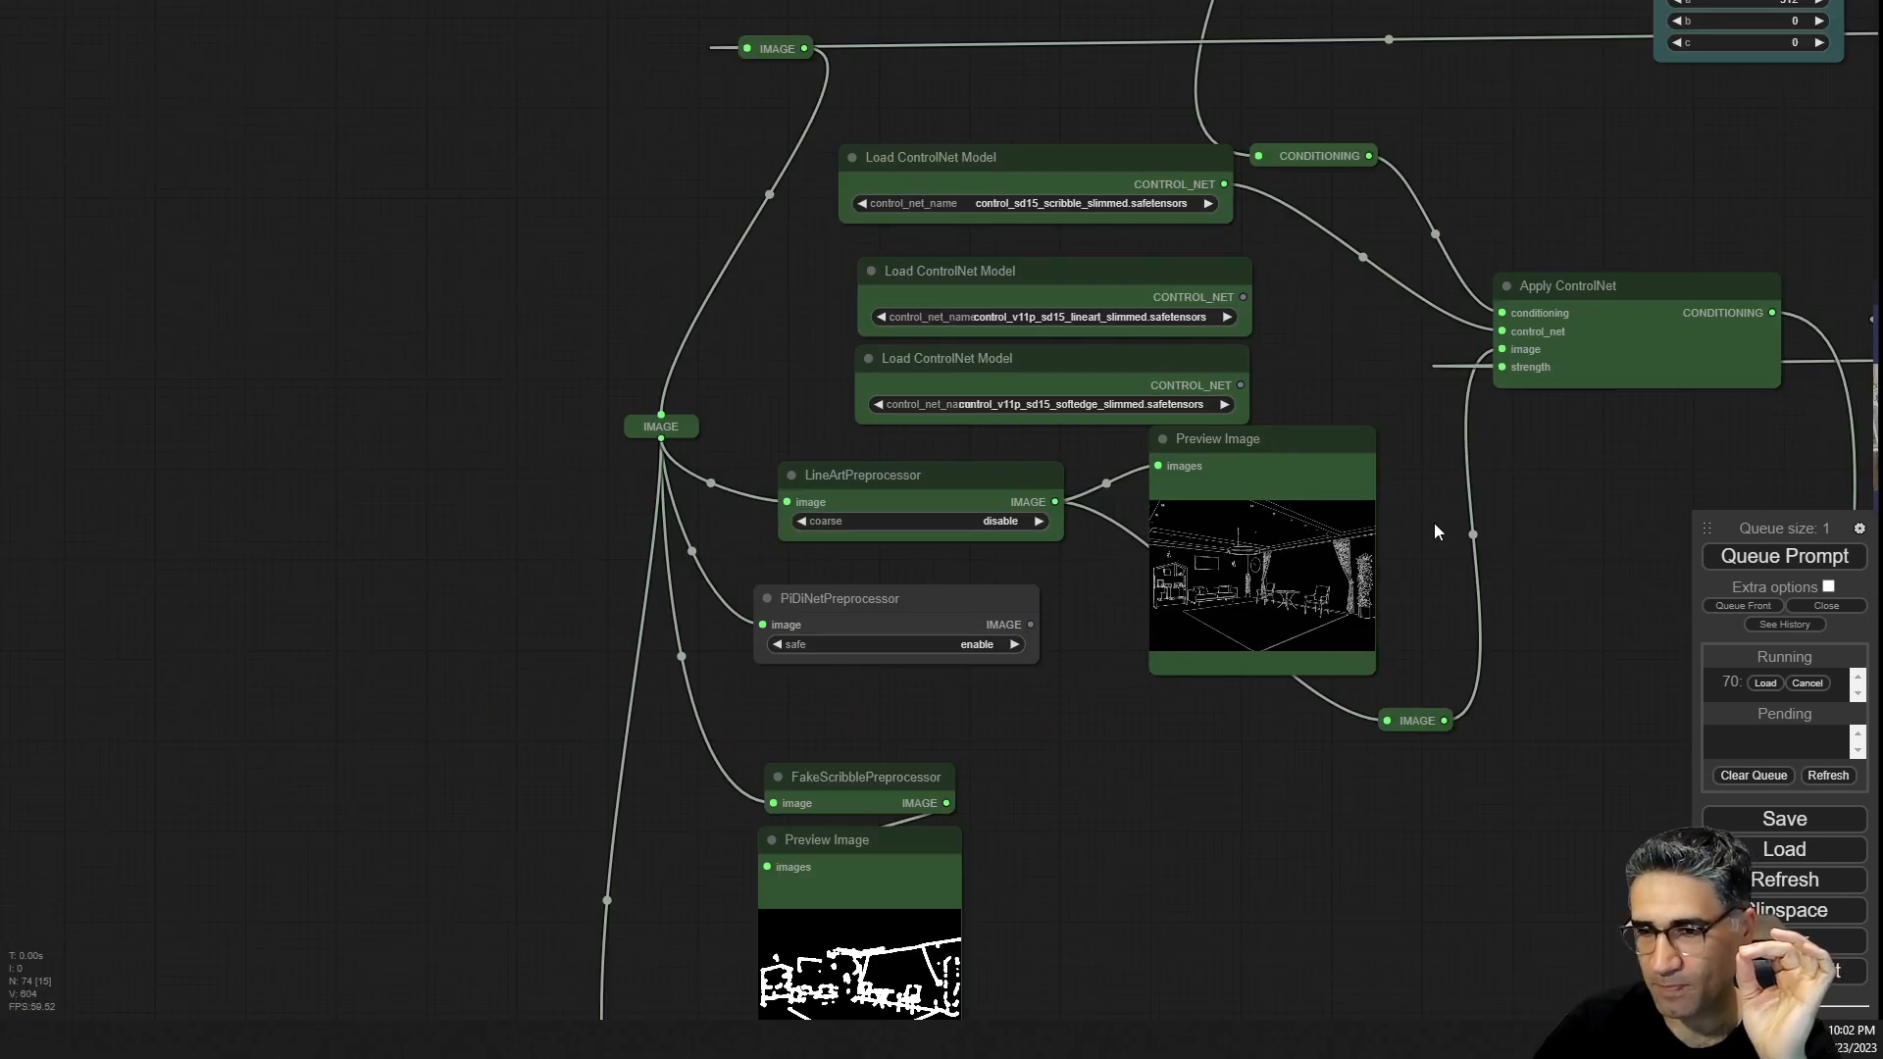
left_click_drag(1324, 452, 1341, 505)
left_click_drag(1407, 600, 644, 982)
left_click_drag(1357, 392, 589, 904)
left_click_drag(713, 508, 864, 849)
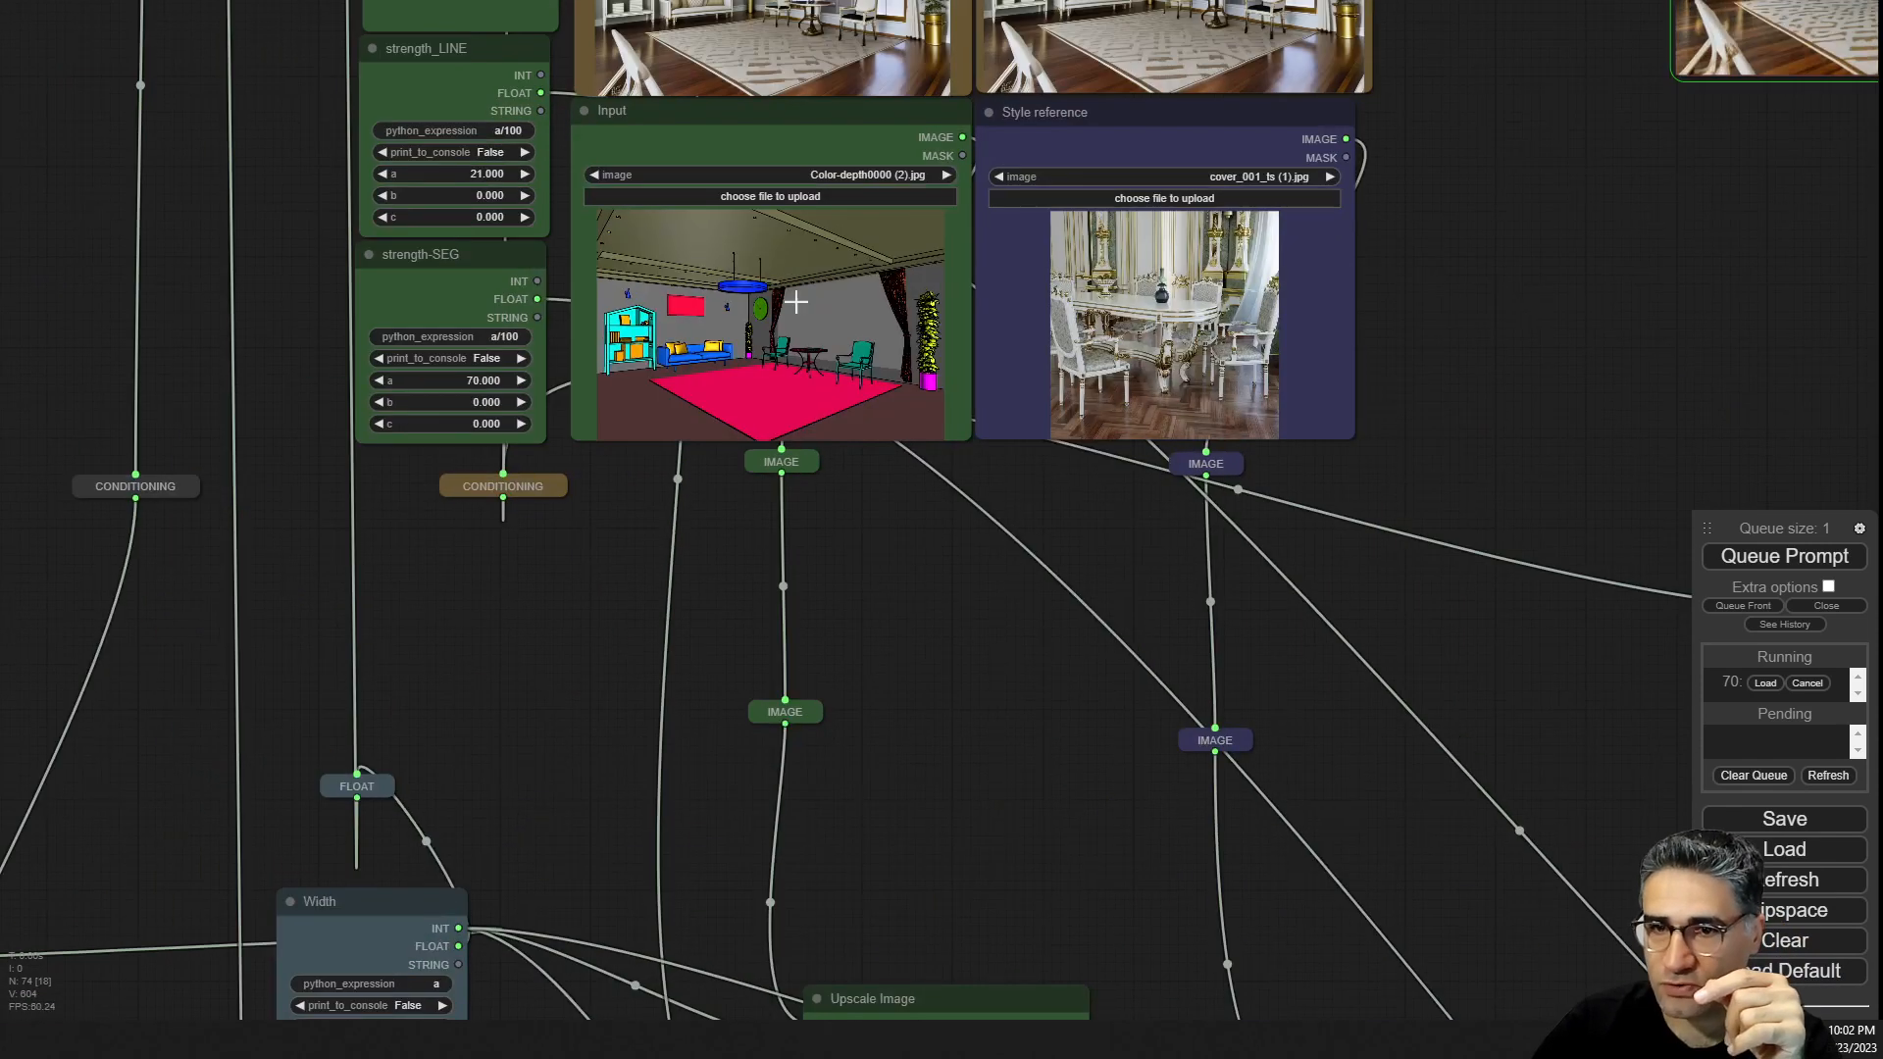
scroll(783, 242, "up", 6)
scroll(765, 277, "up", 6)
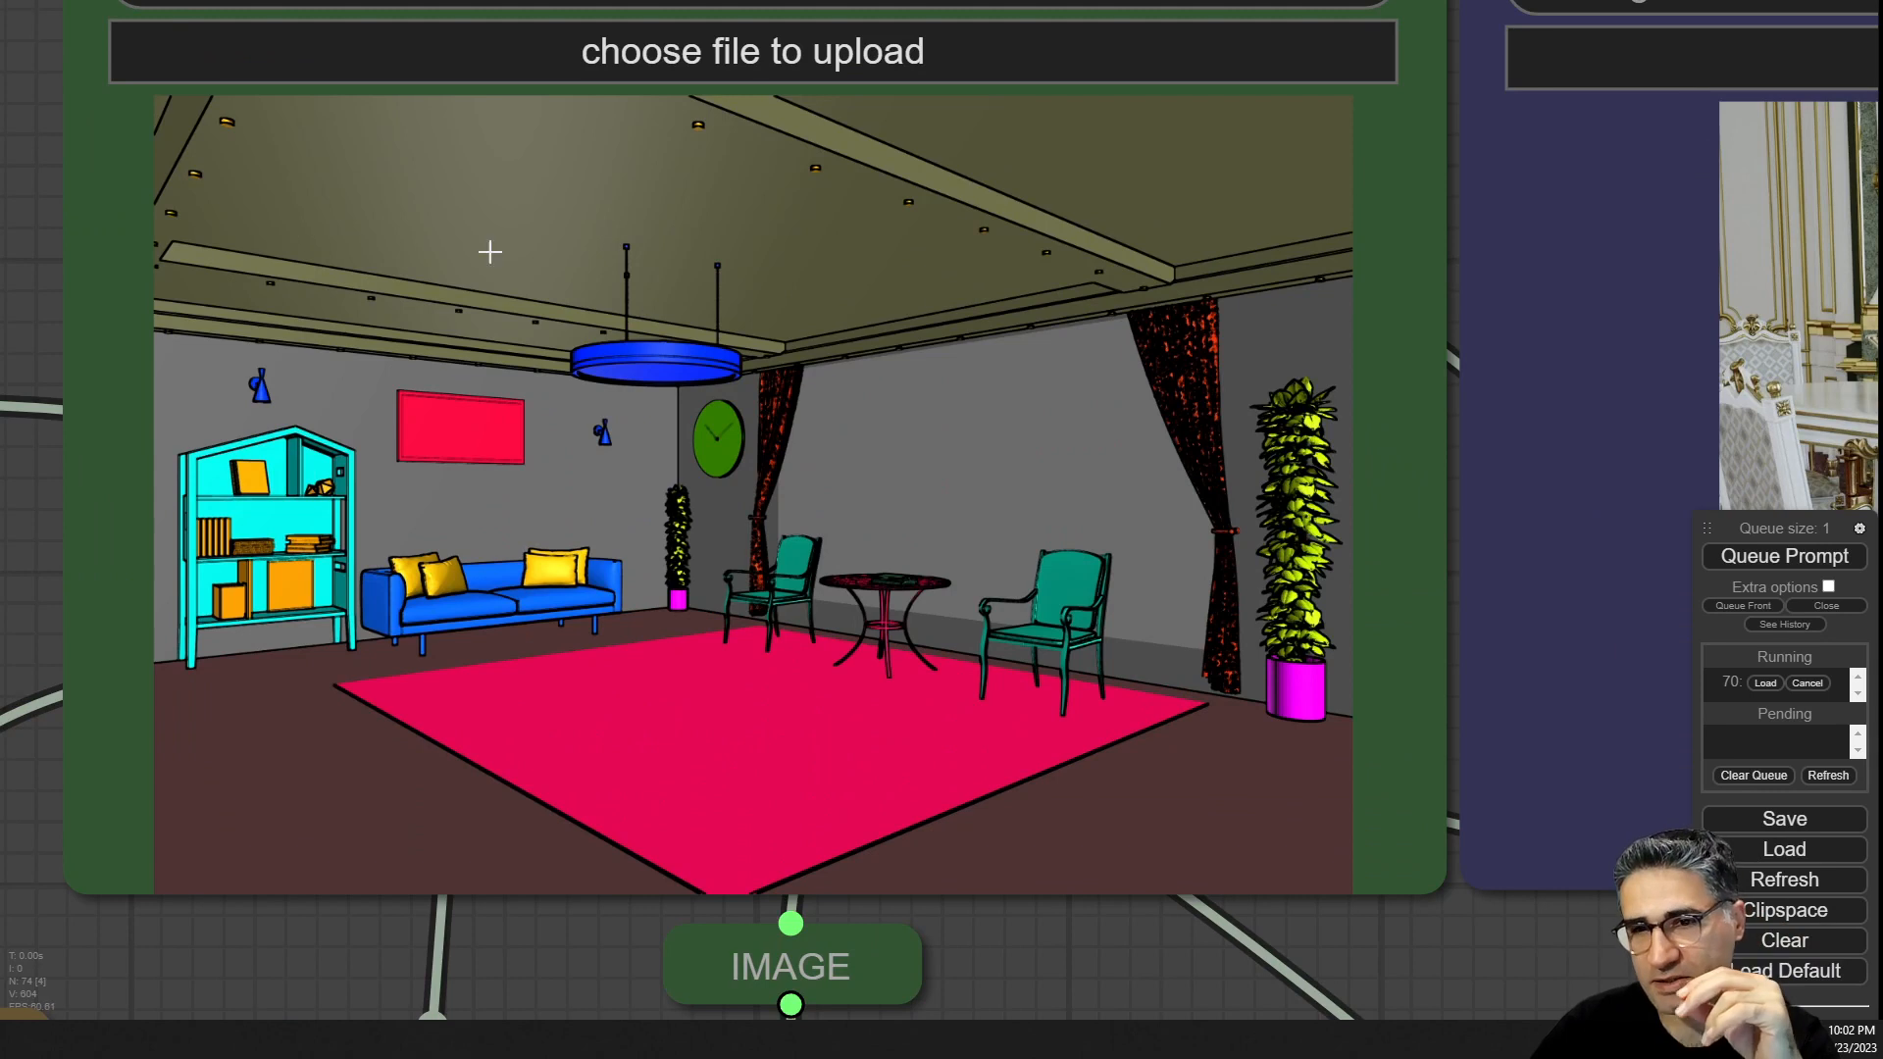
scroll(884, 349, "down", 10)
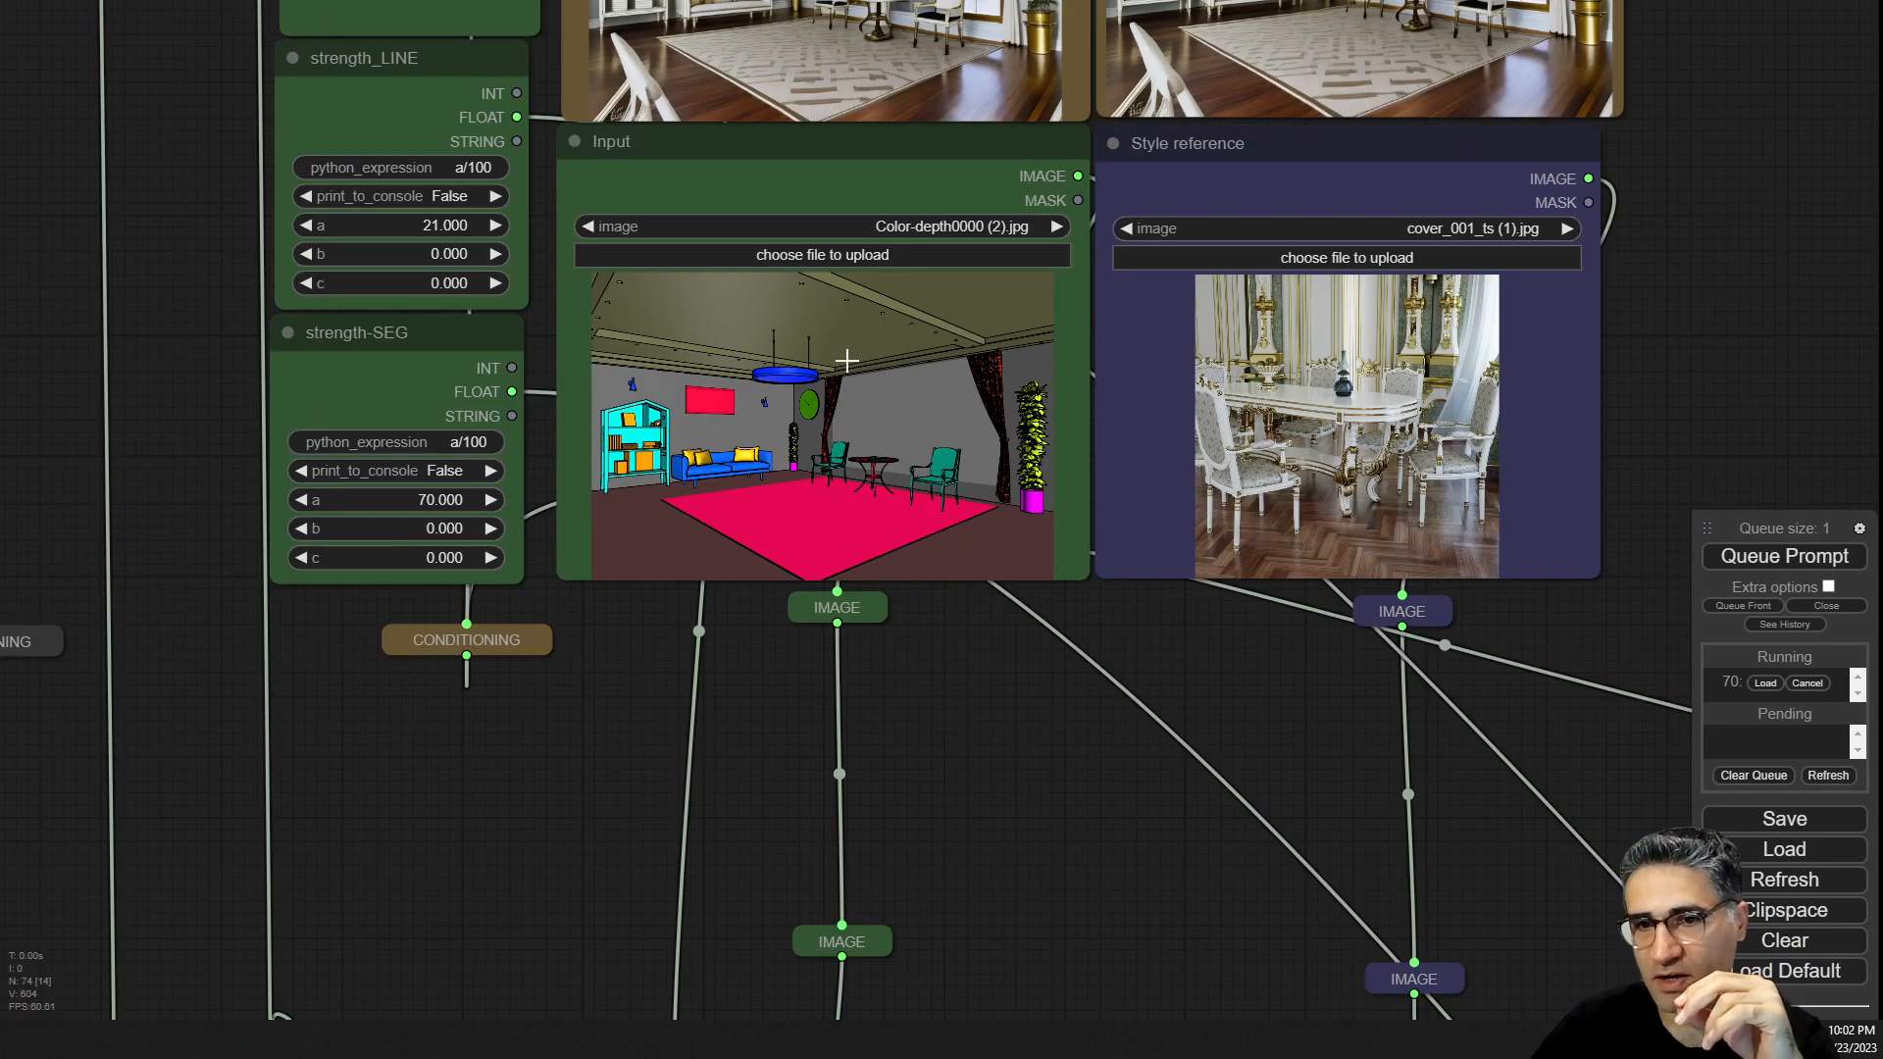
Follow the image connections from the Input nodes down to the Load ControlNet Model and Apply ControlNet nodes.
mouse_move(795, 351)
left_mouse_down()
mouse_move(787, 372)
mouse_move(778, 353)
mouse_move(824, 353)
mouse_move(807, 349)
left_mouse_up()
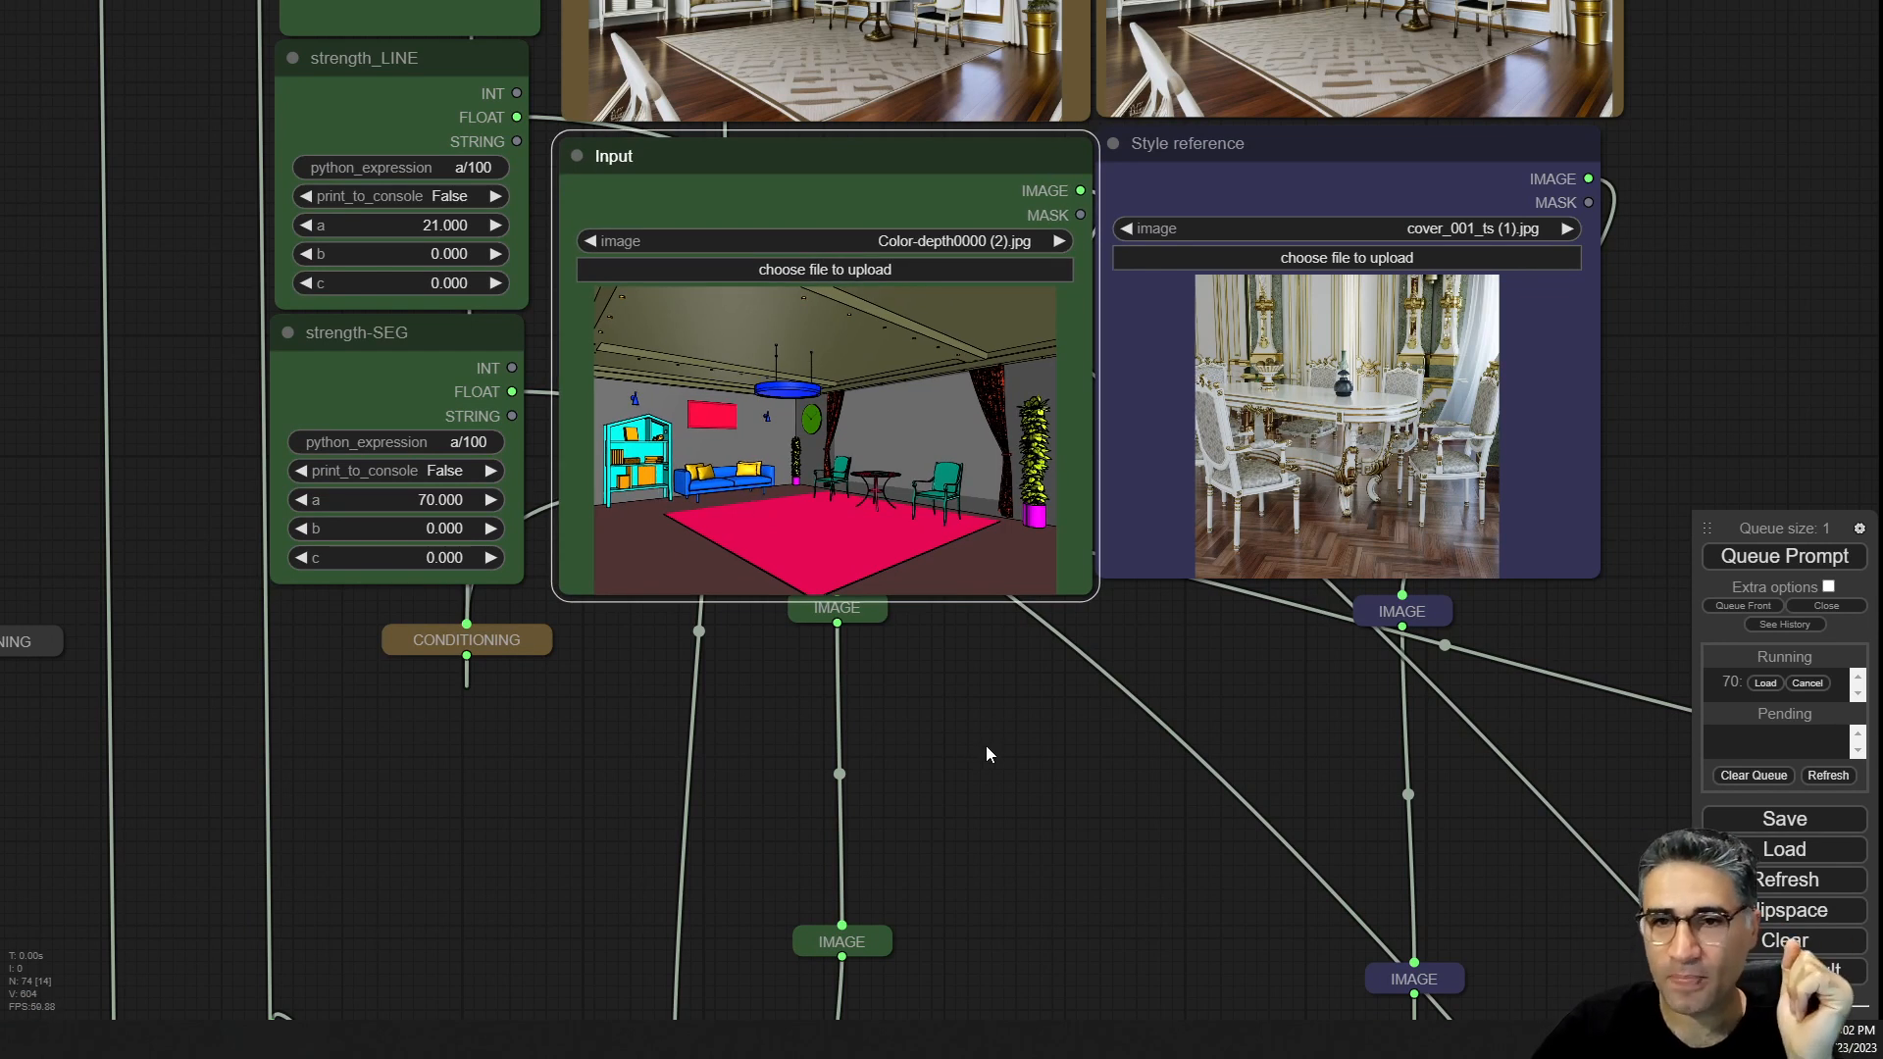
left_click_drag(986, 747, 1079, 995)
left_click(487, 141)
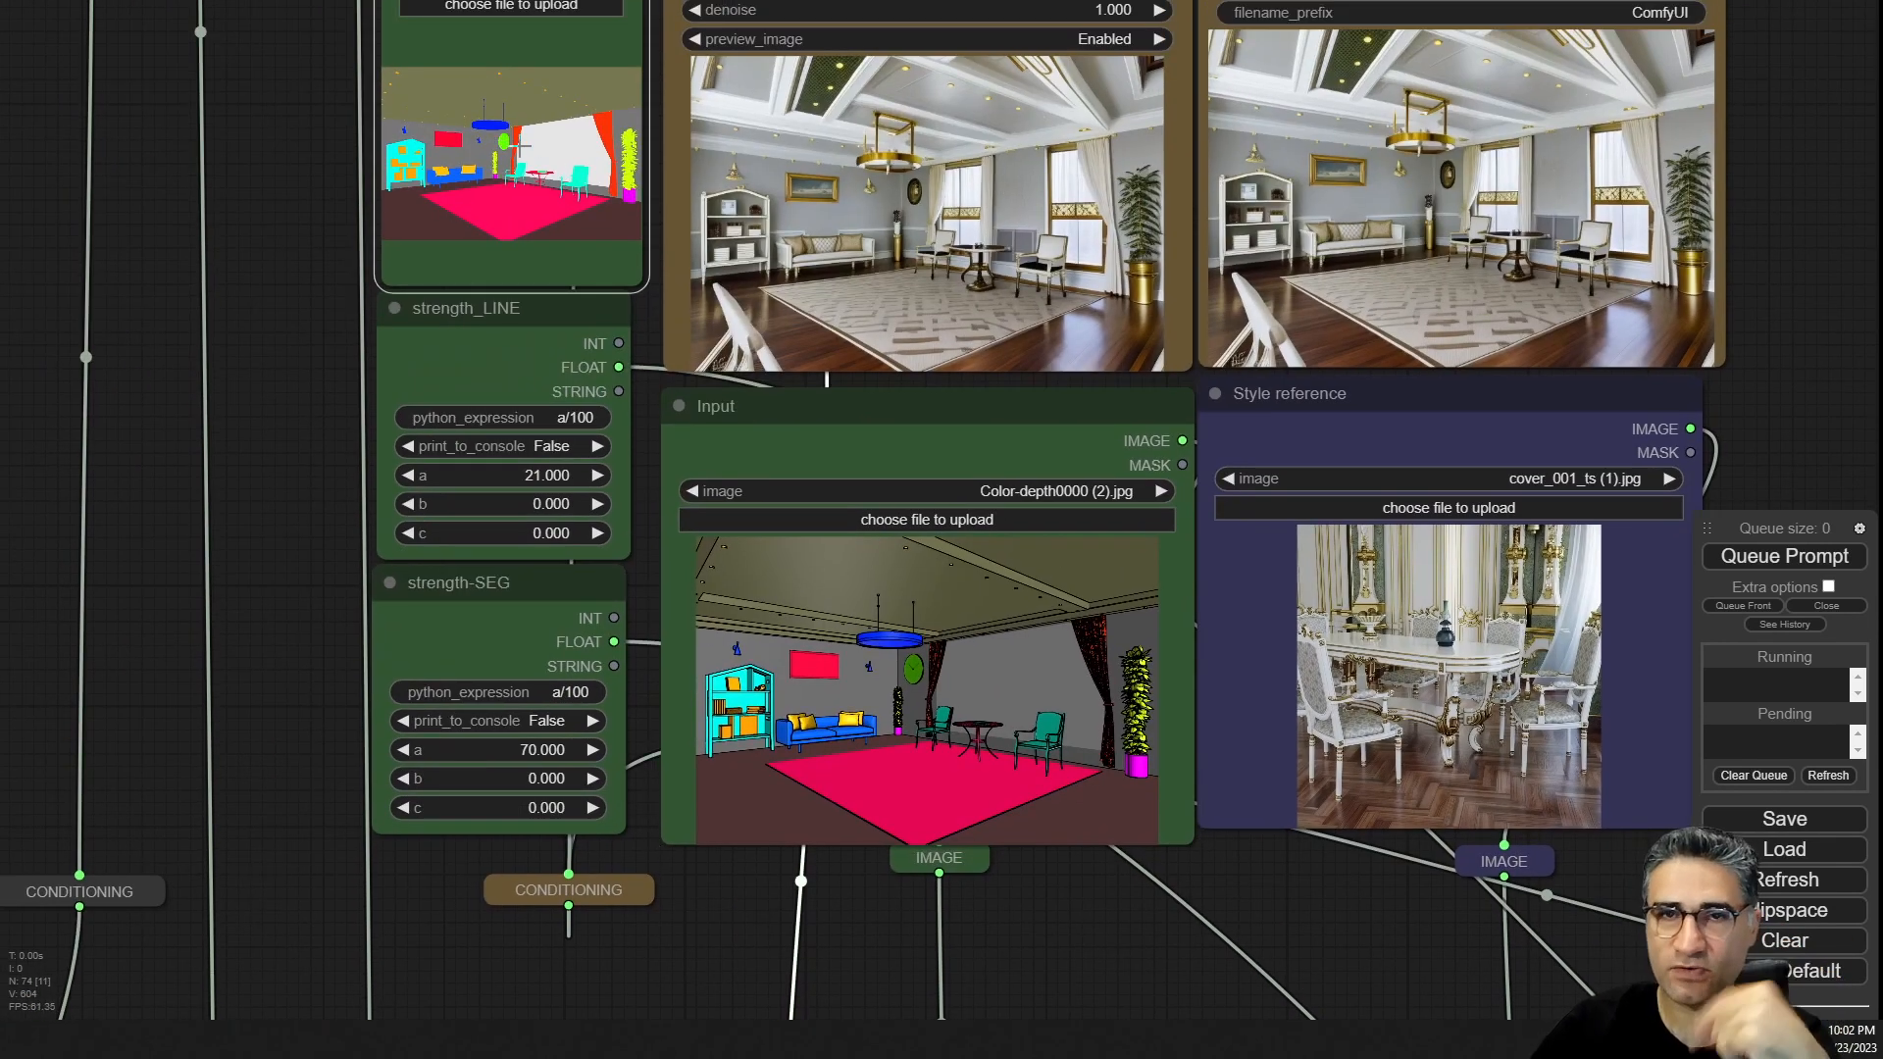
scroll(520, 145, "down", 5)
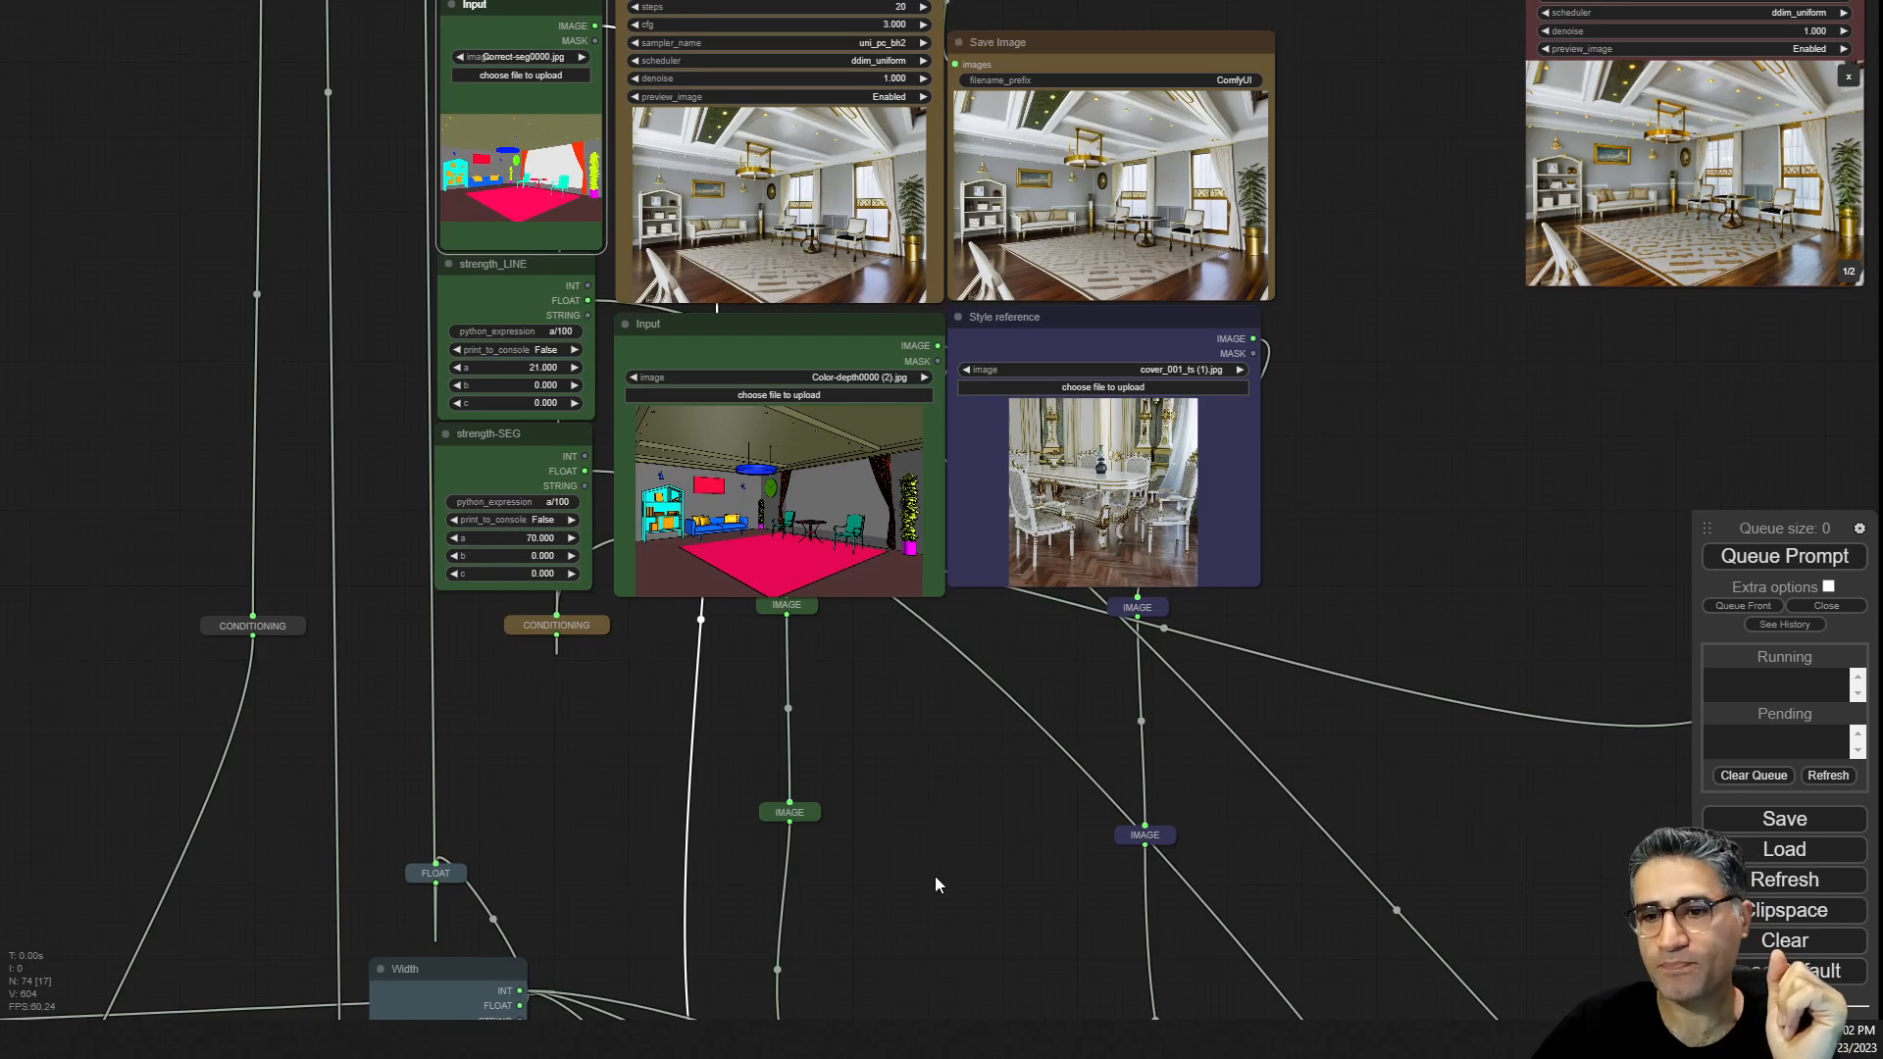
left_click_drag(935, 877, 912, 383)
left_click_drag(850, 995, 828, 499)
left_click_drag(838, 885, 1380, 381)
left_click_drag(708, 242, 930, 386)
scroll(431, 204, "up", 5)
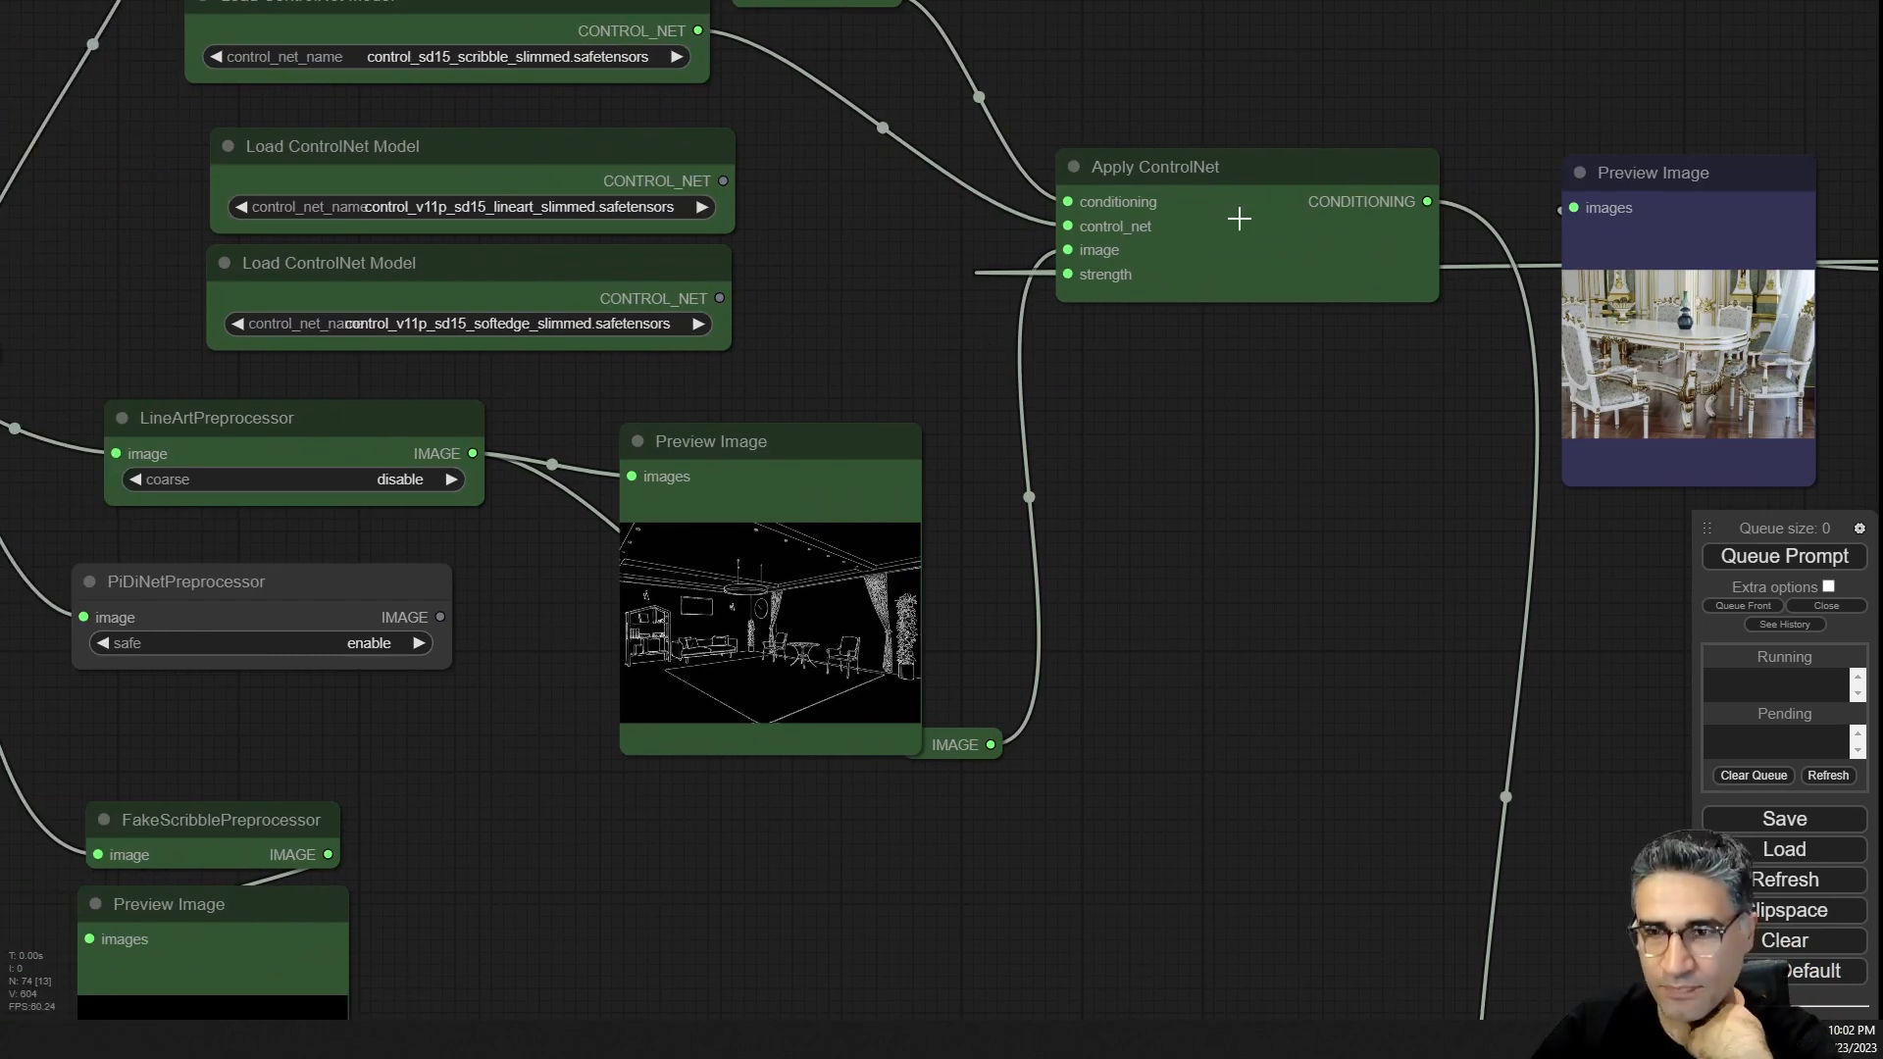
left_click_drag(796, 280, 812, 335)
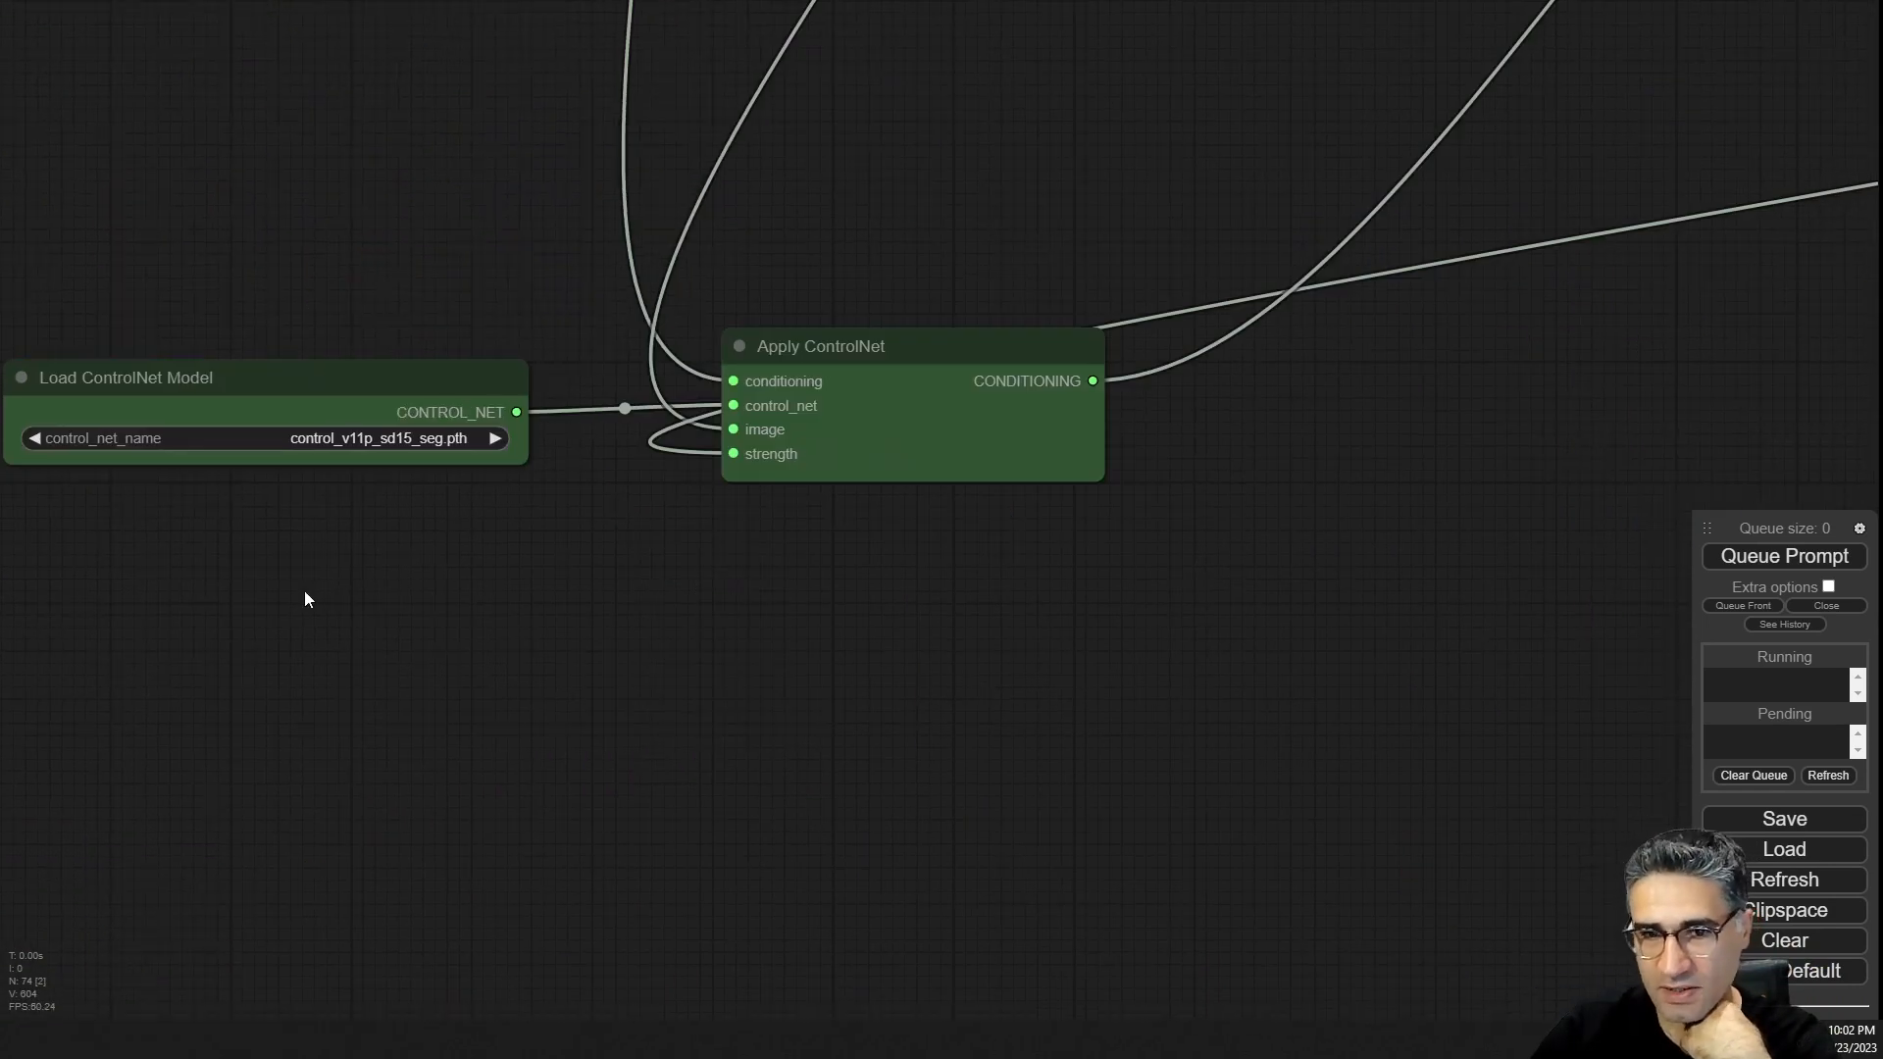
left_click_drag(306, 598, 865, 723)
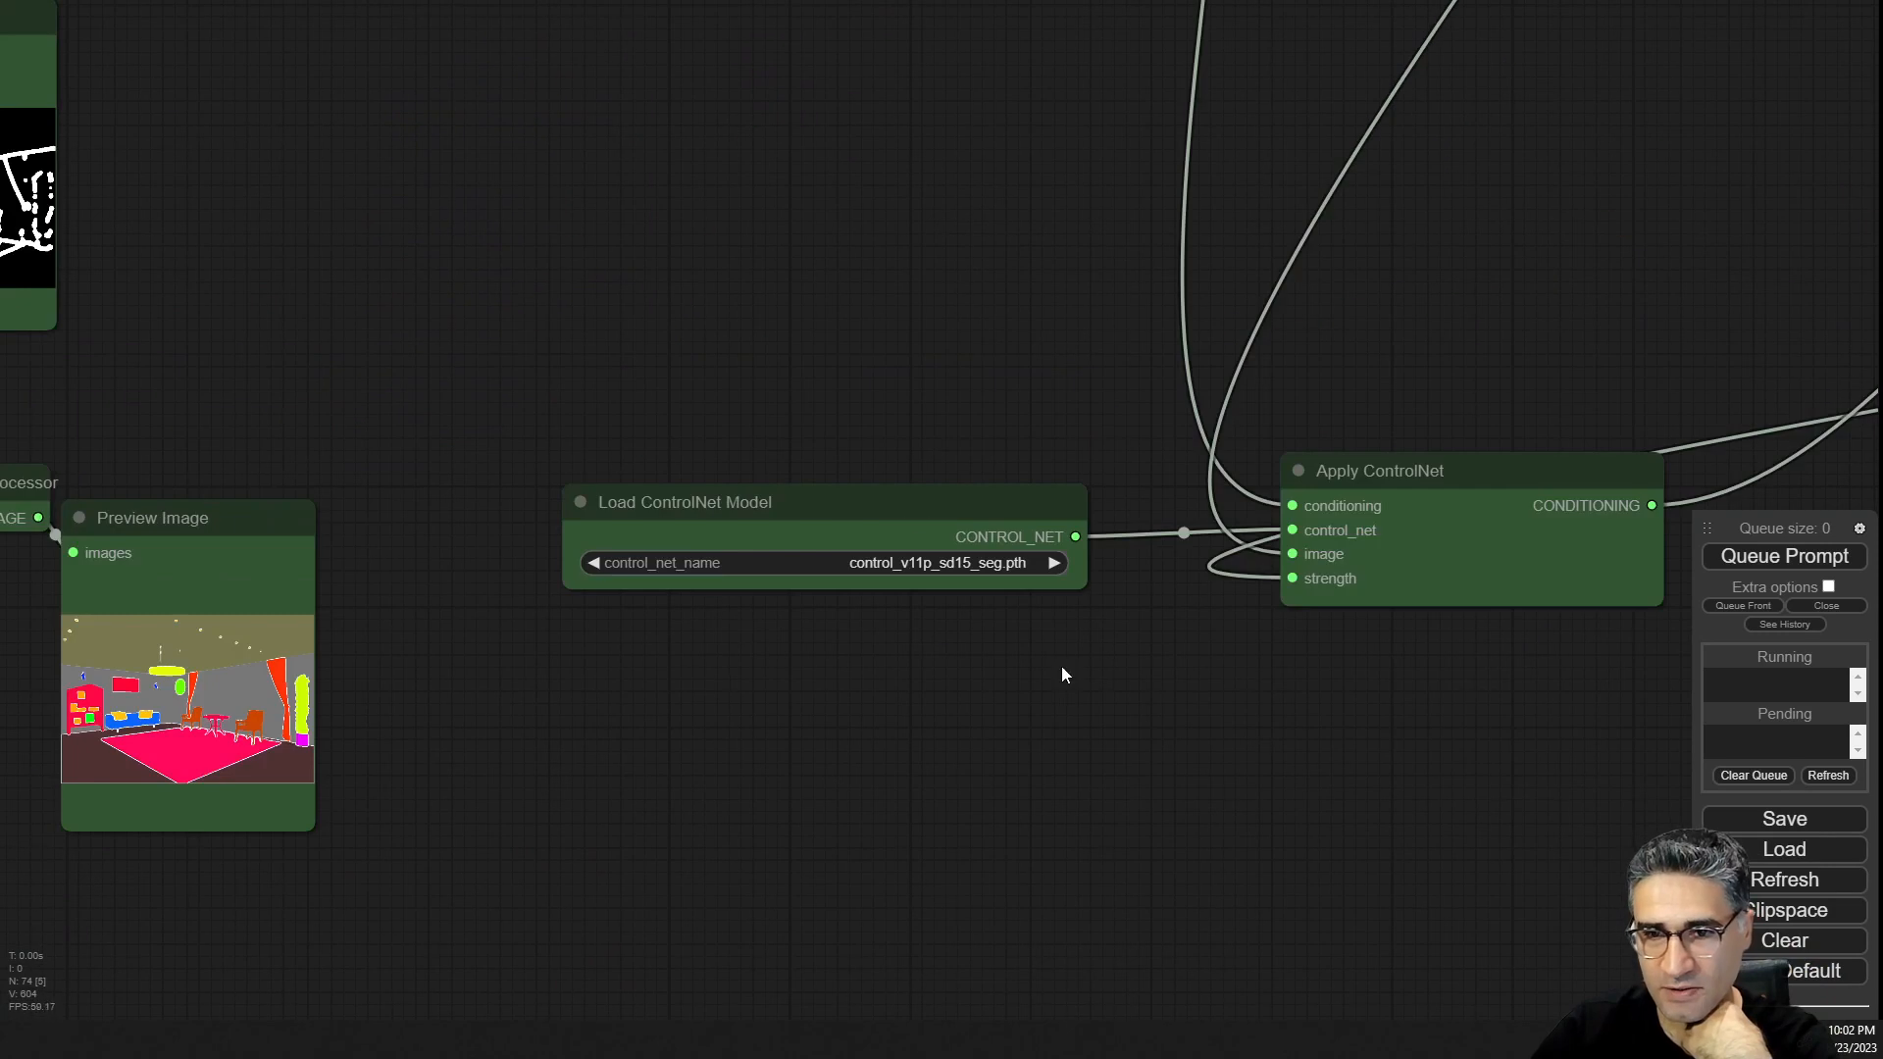
Inspect the segmentation Load ControlNet Model node using control_v11p_sd15_seg.pth and its link to Apply ControlNet.
left_click(922, 503)
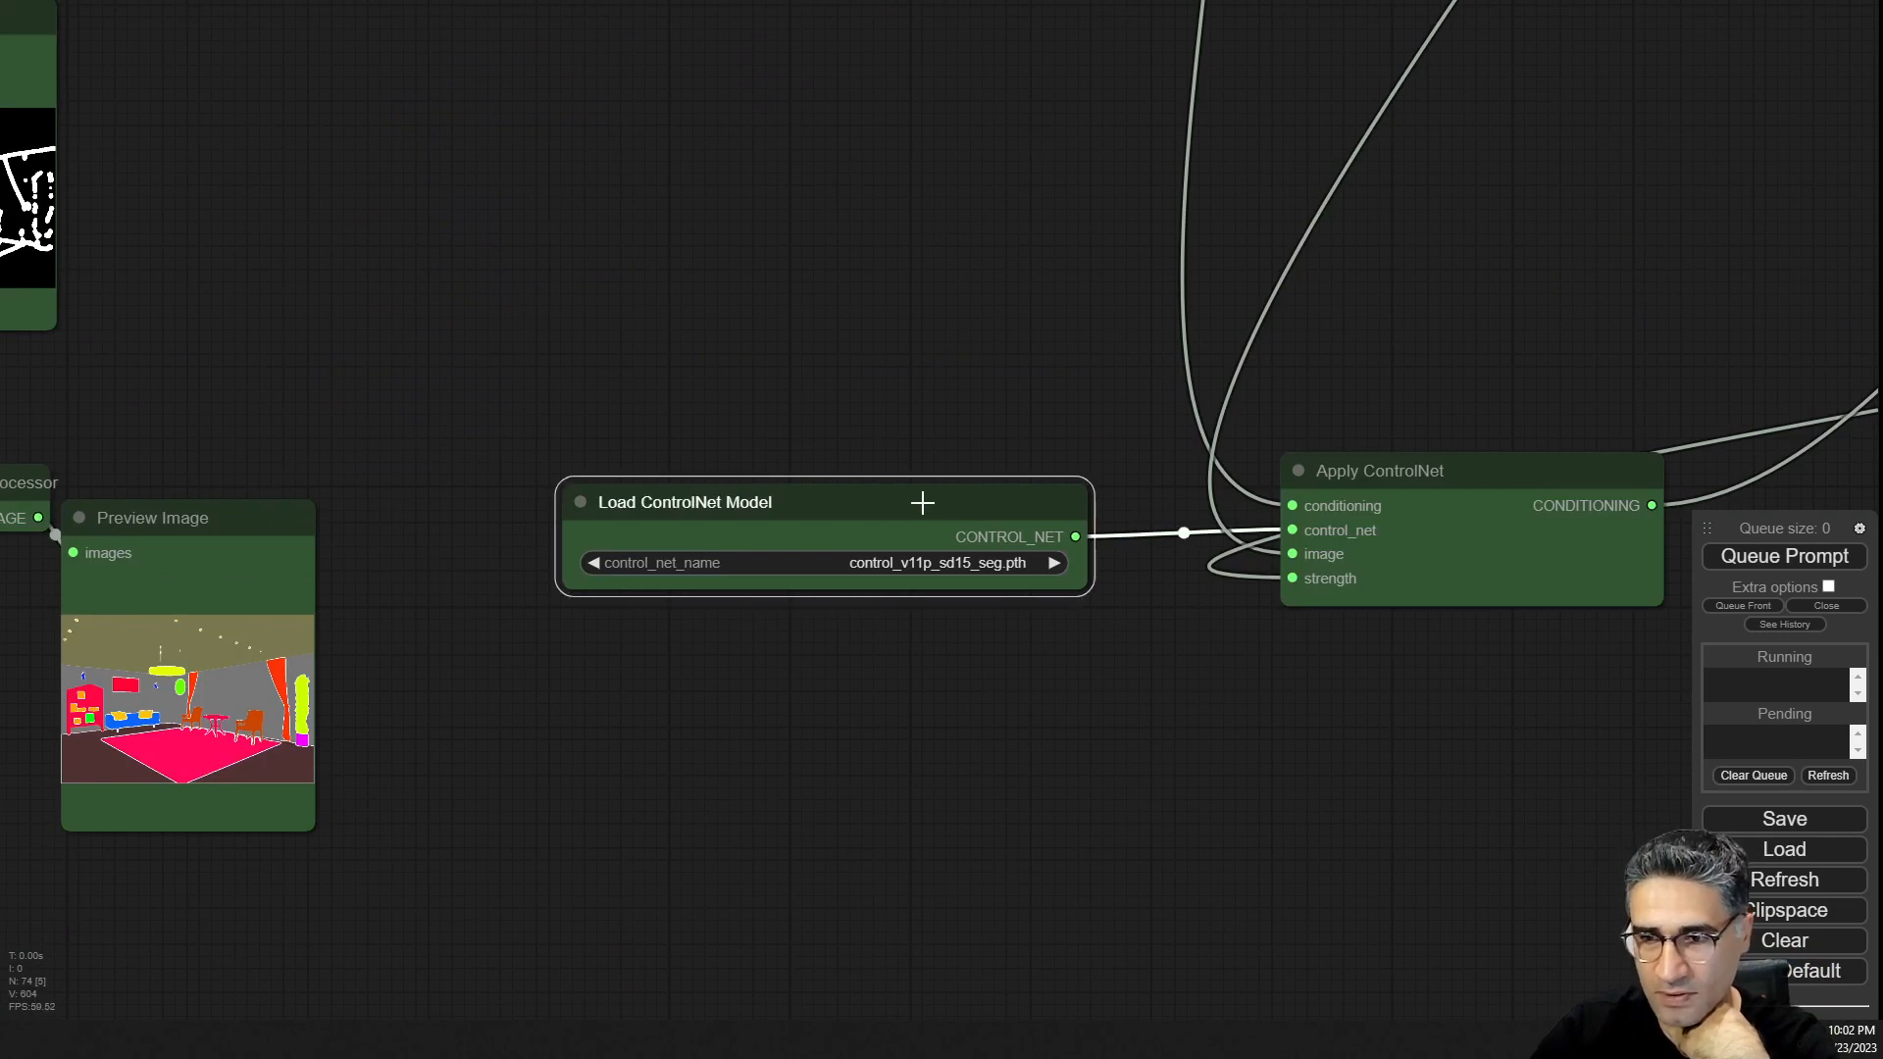
left_click_drag(922, 503, 913, 498)
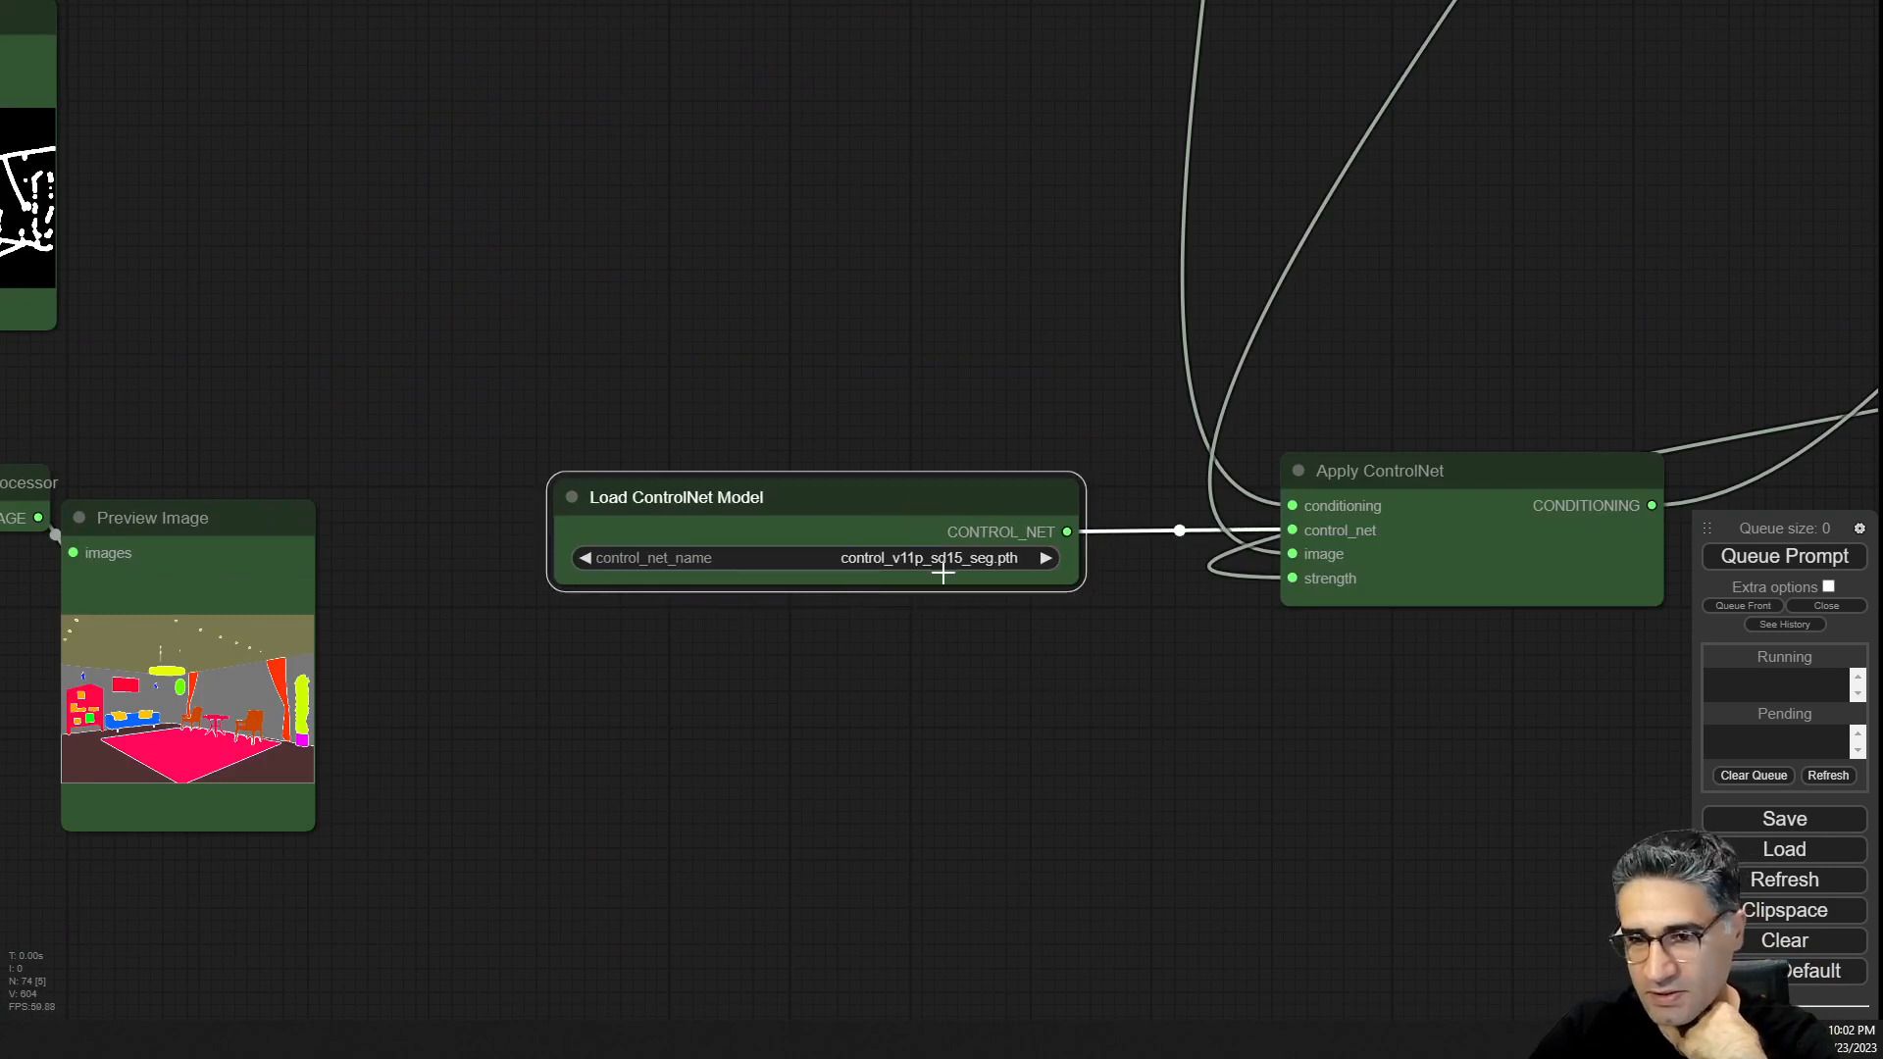
scroll(856, 566, "up", 10)
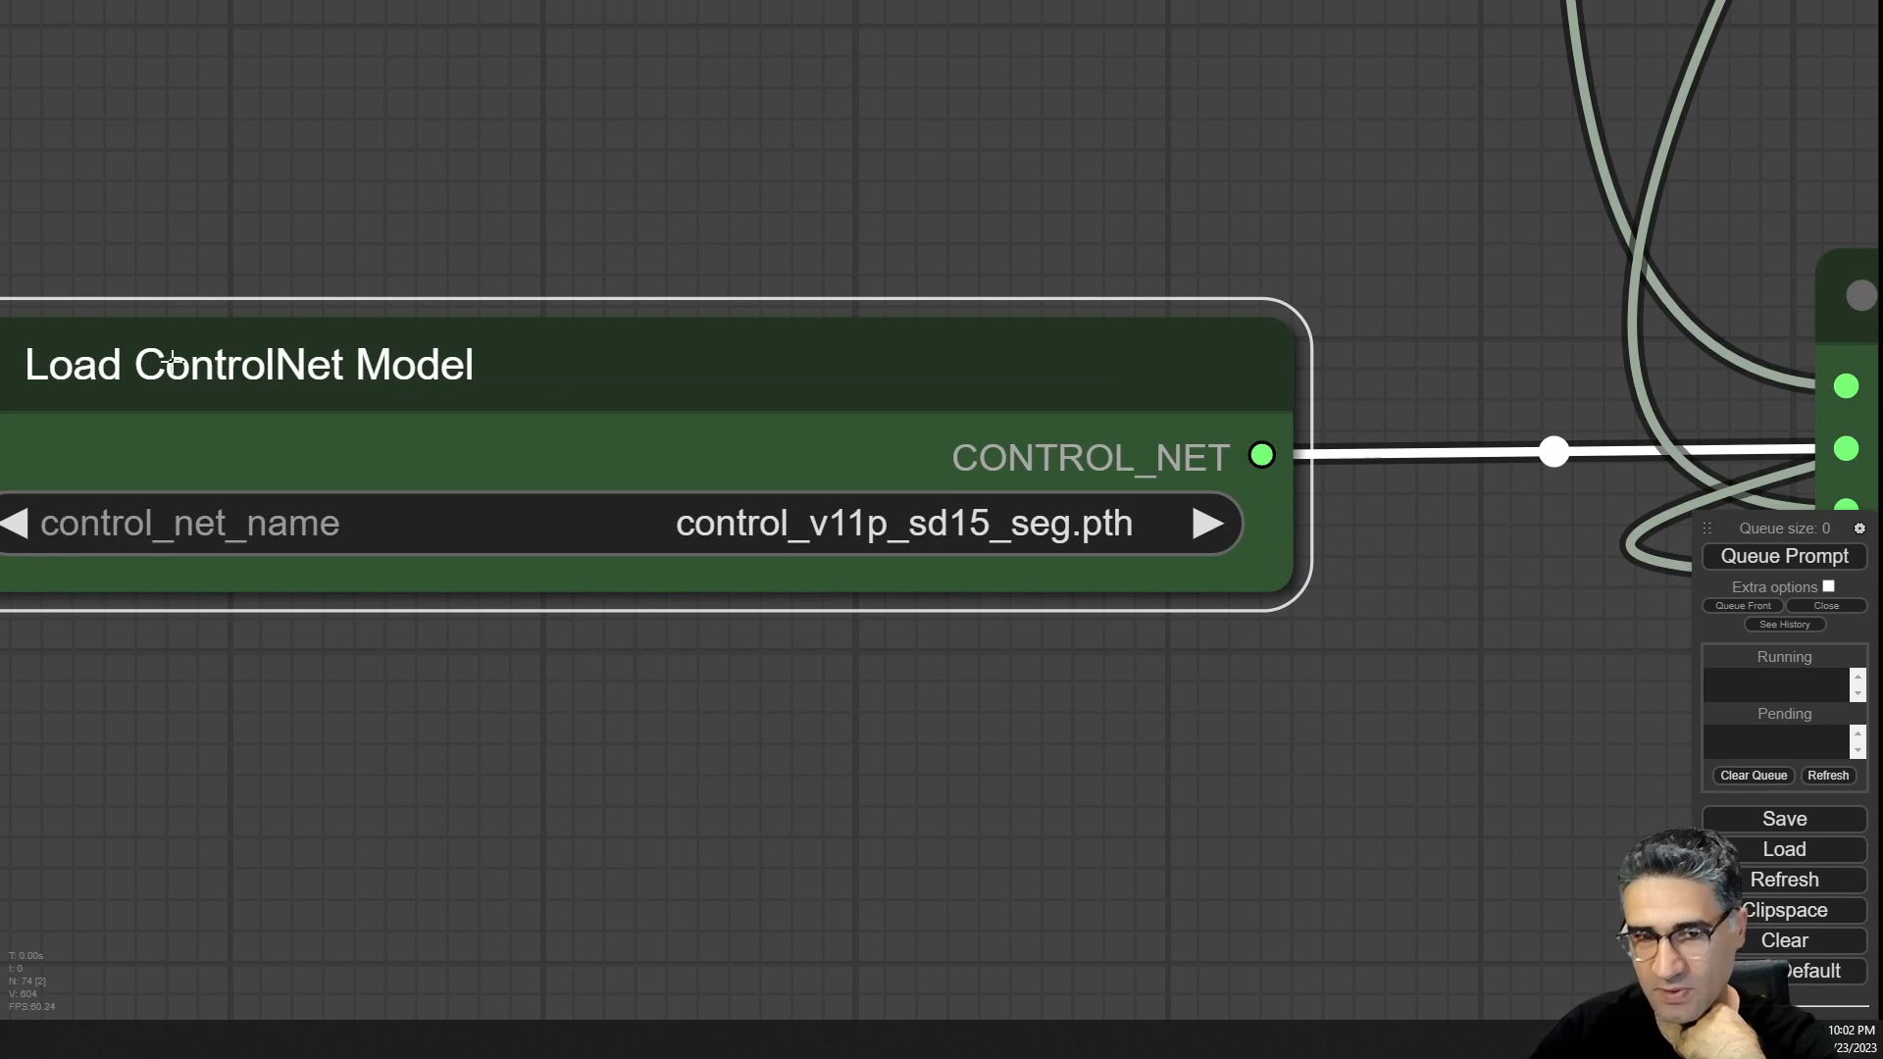
scroll(191, 357, "down", 5)
scroll(493, 391, "down", 6)
left_click_drag(458, 167, 791, 664)
left_click_drag(647, 462, 1073, 723)
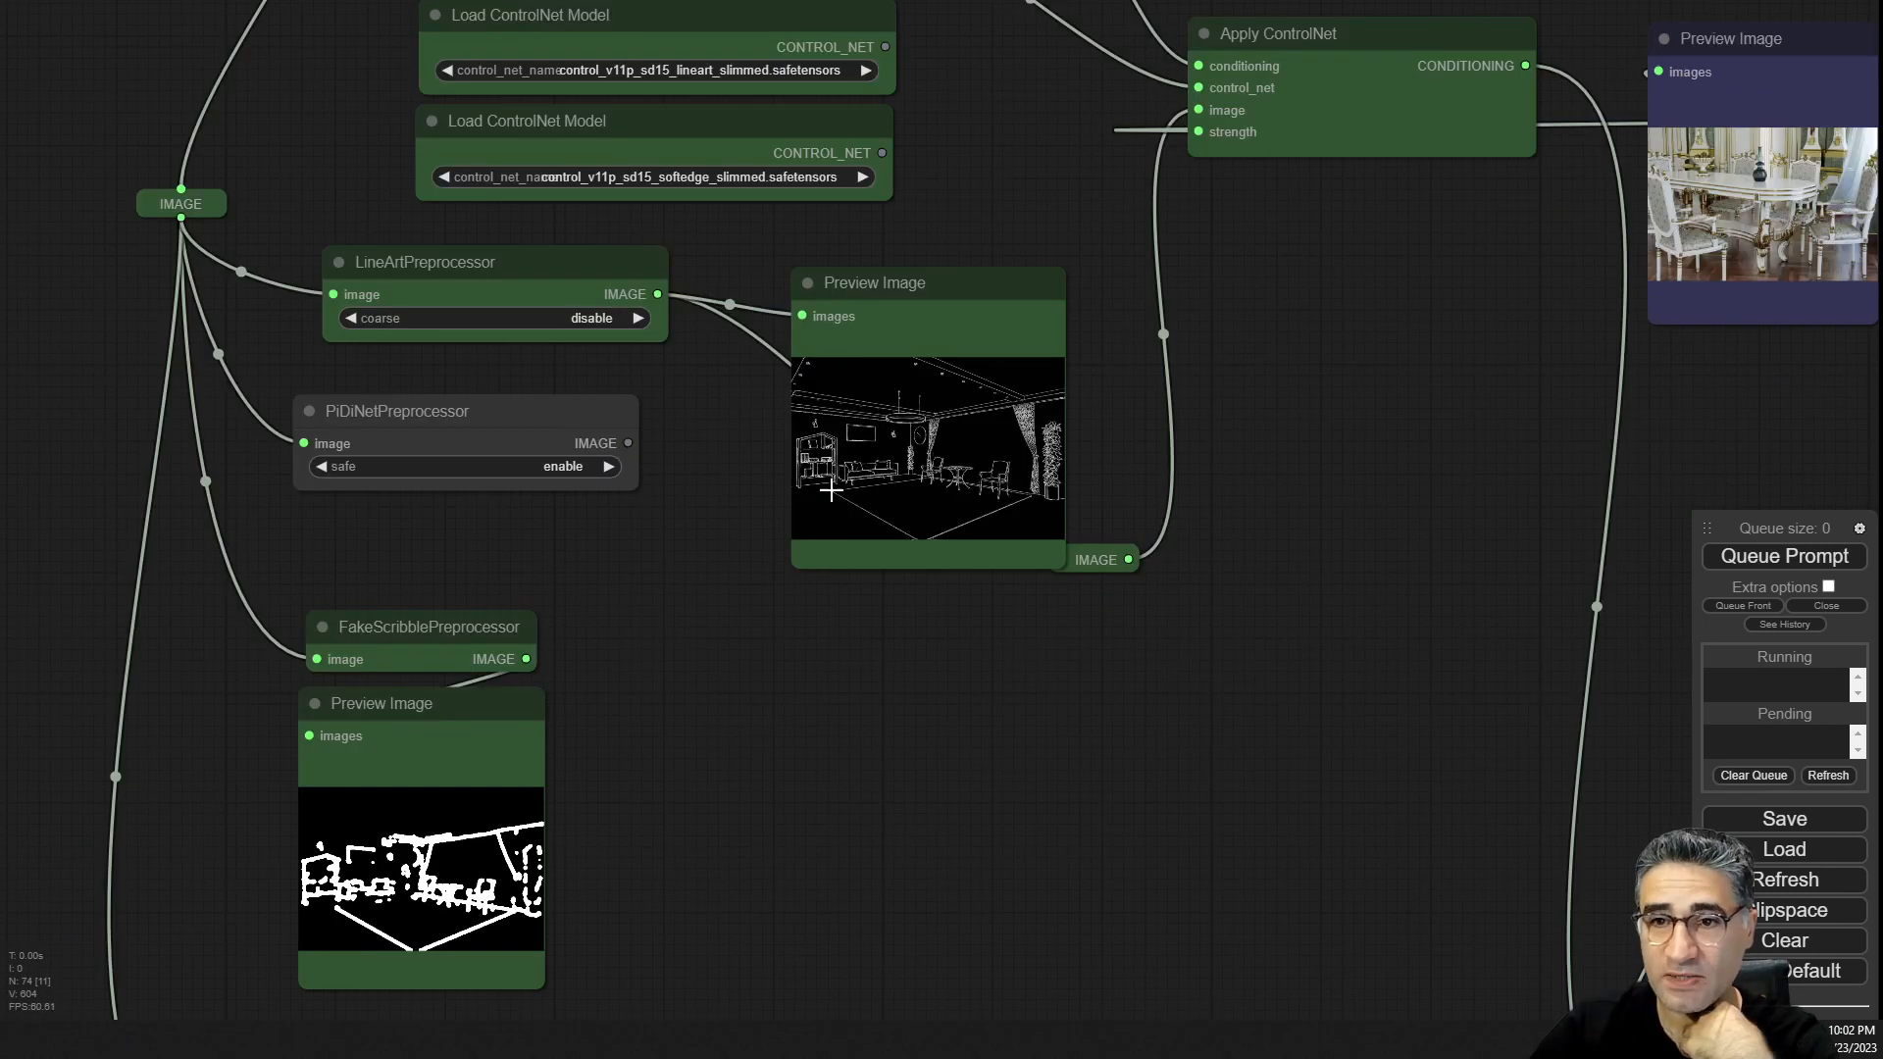
left_click_drag(979, 259, 1016, 771)
Browse the model list of the scribble Load ControlNet Model node.
scroll(761, 315, "up", 8)
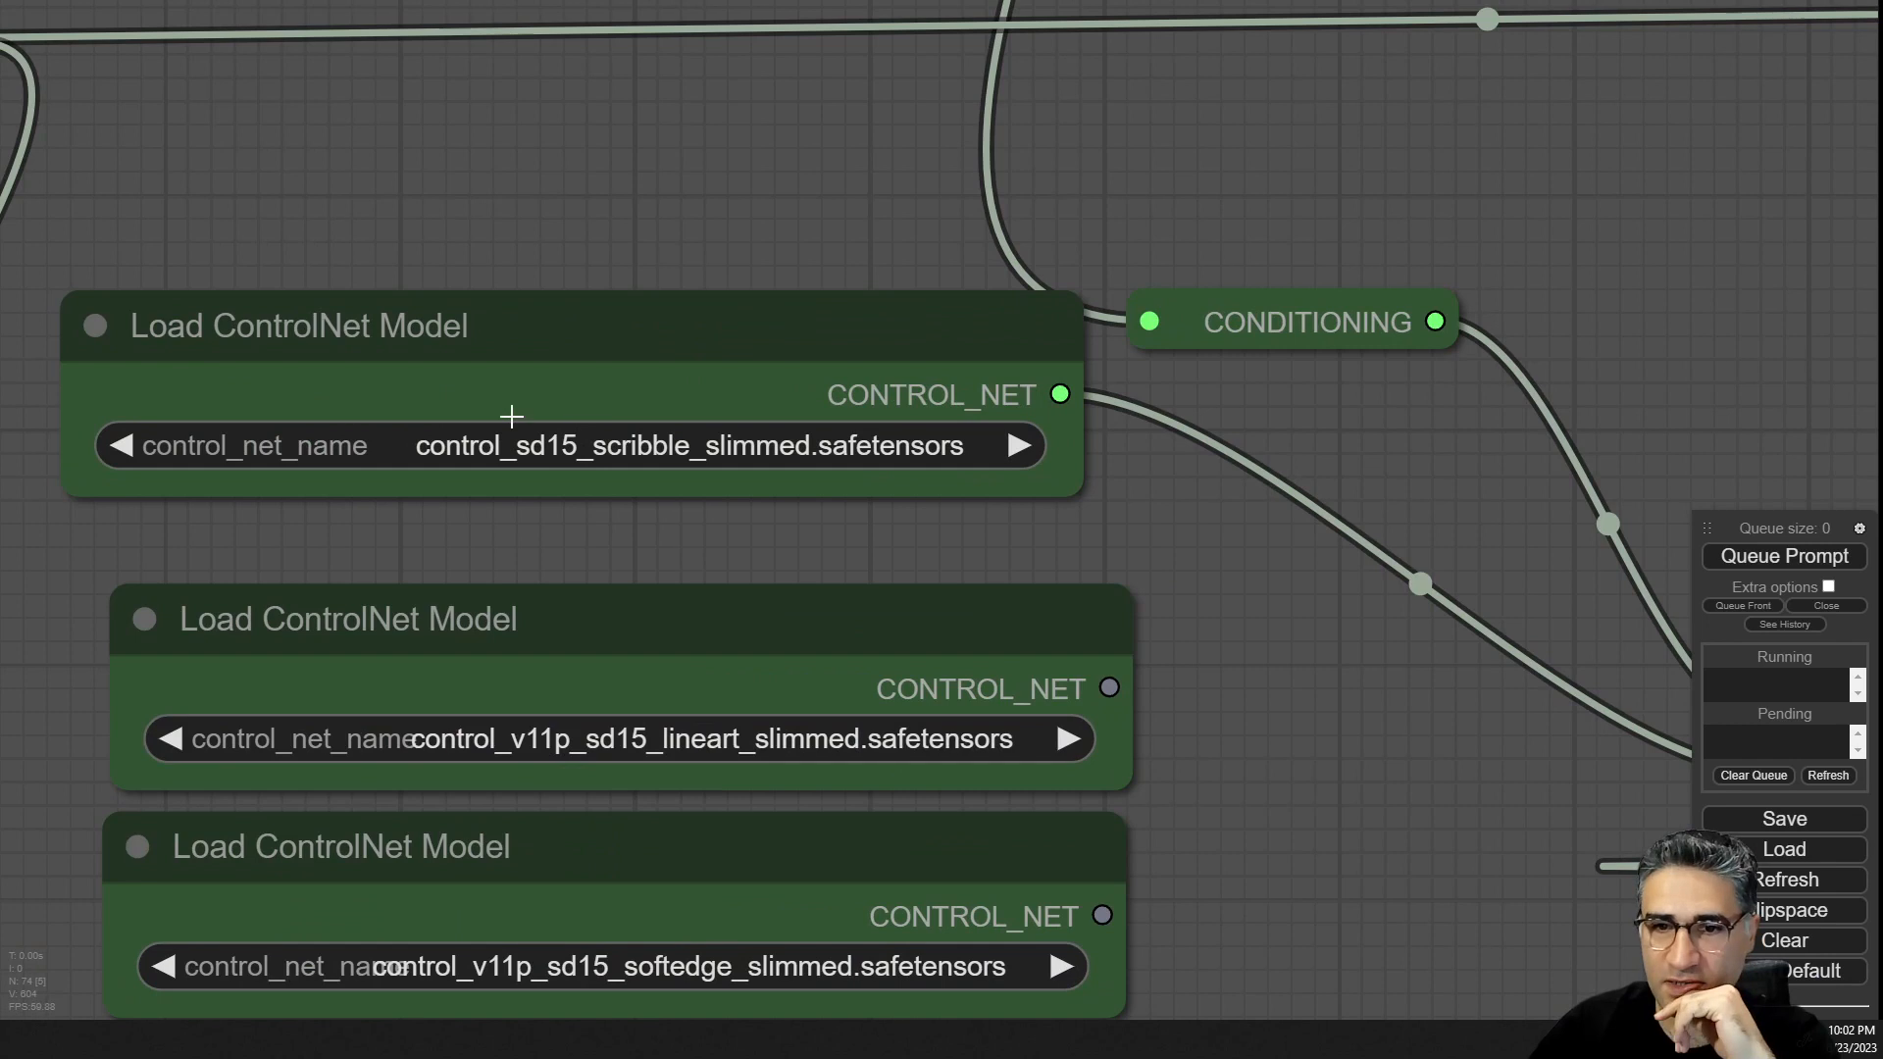
scroll(509, 416, "up", 4)
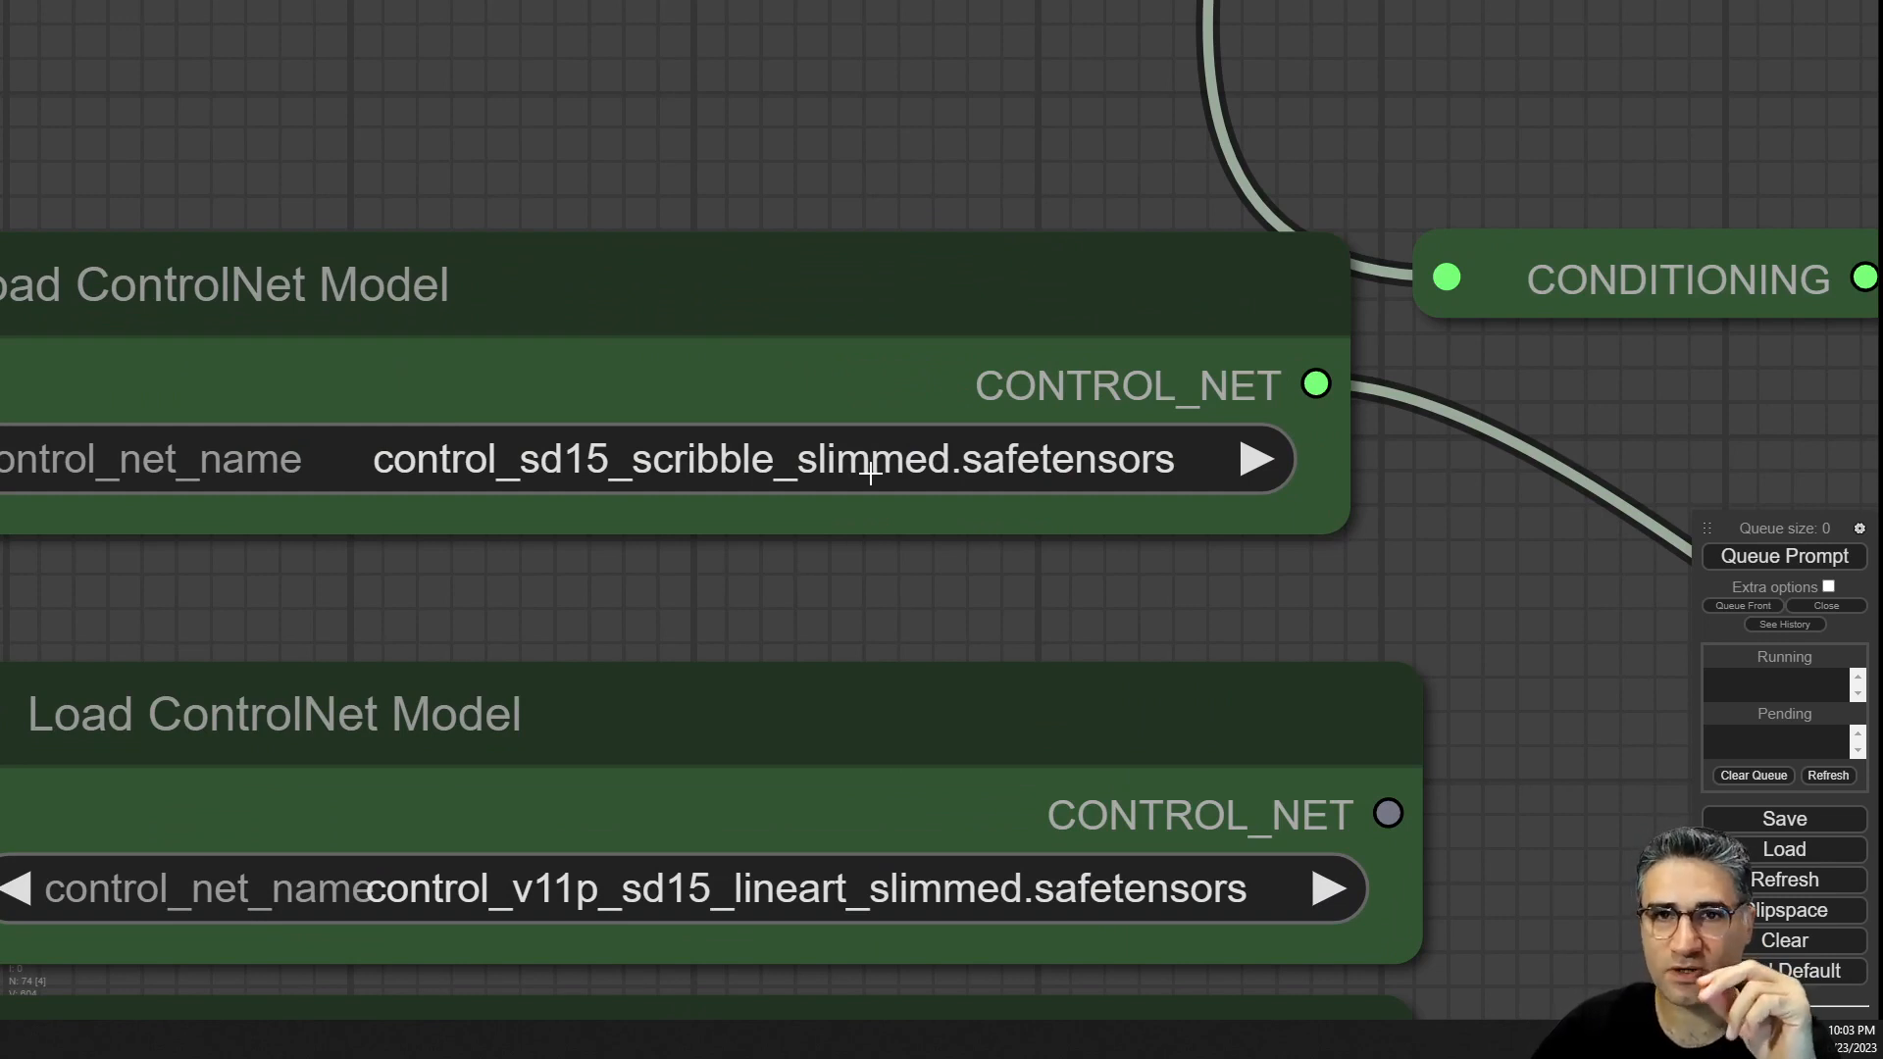
left_click(657, 456)
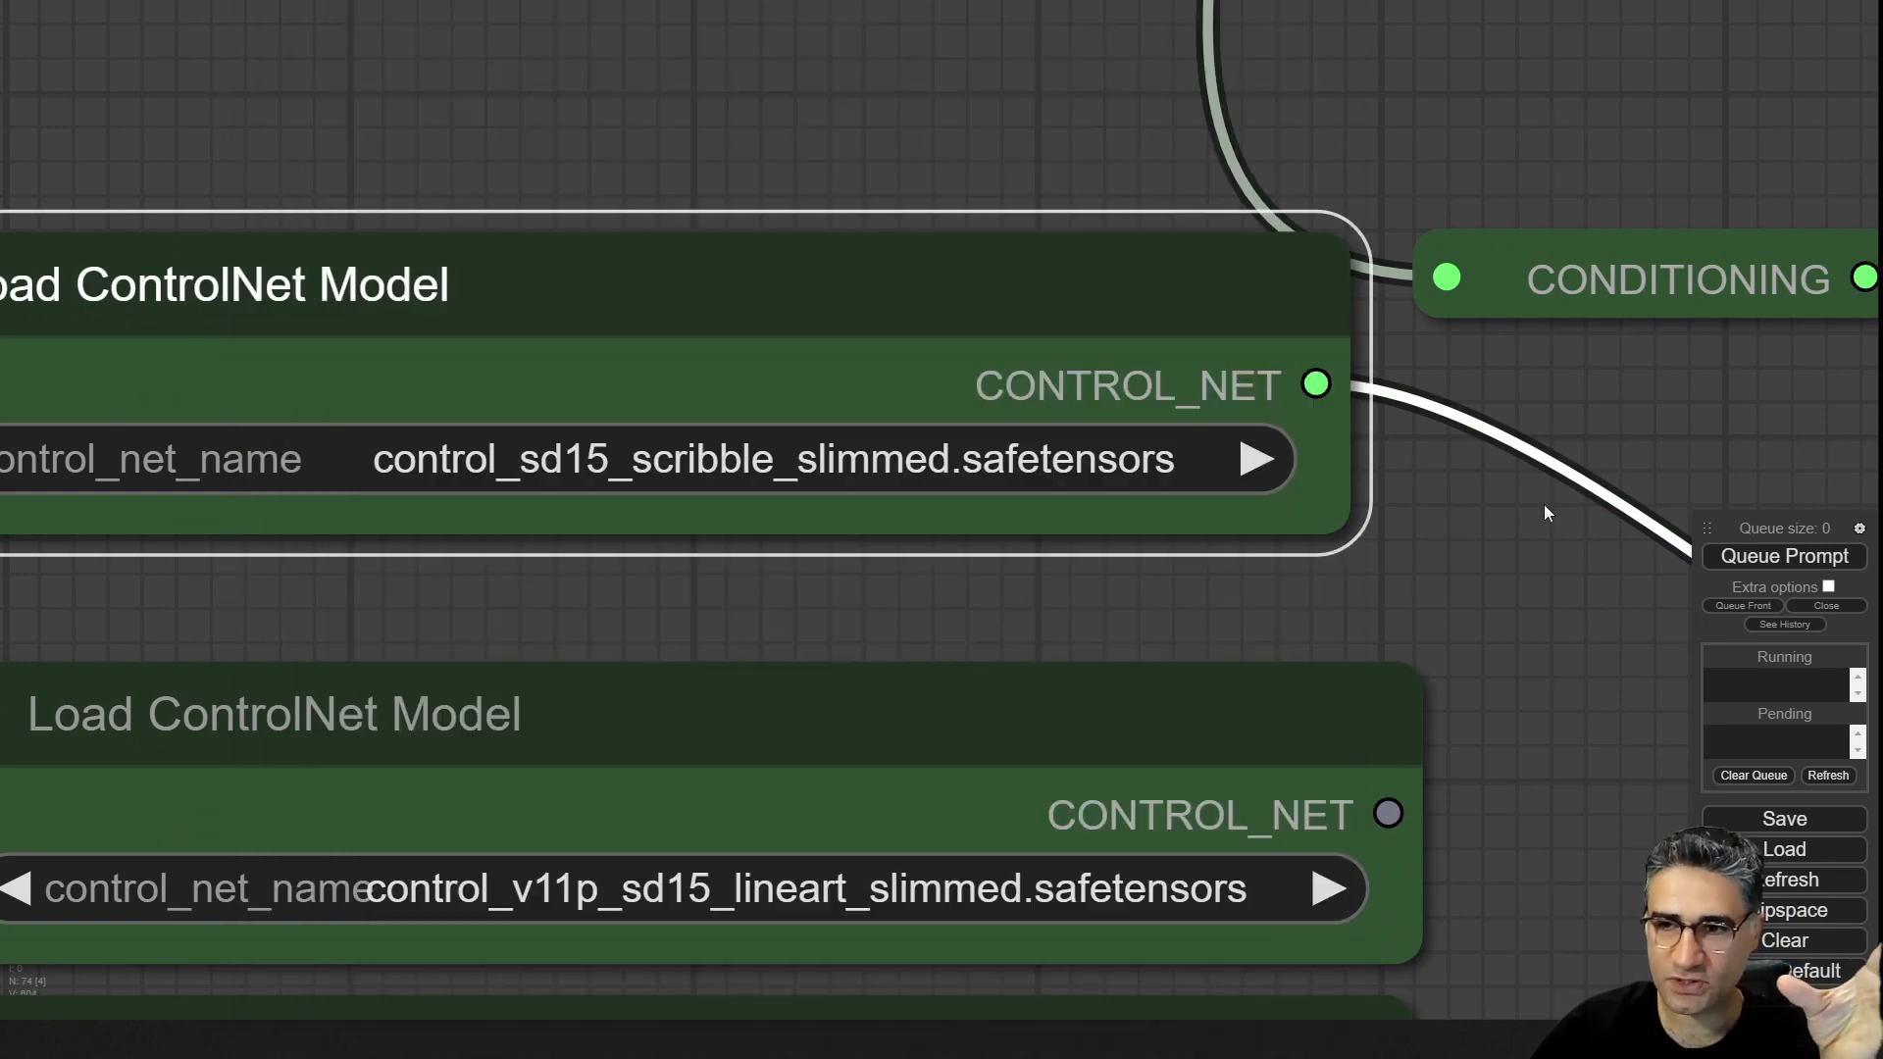
left_click(1545, 506)
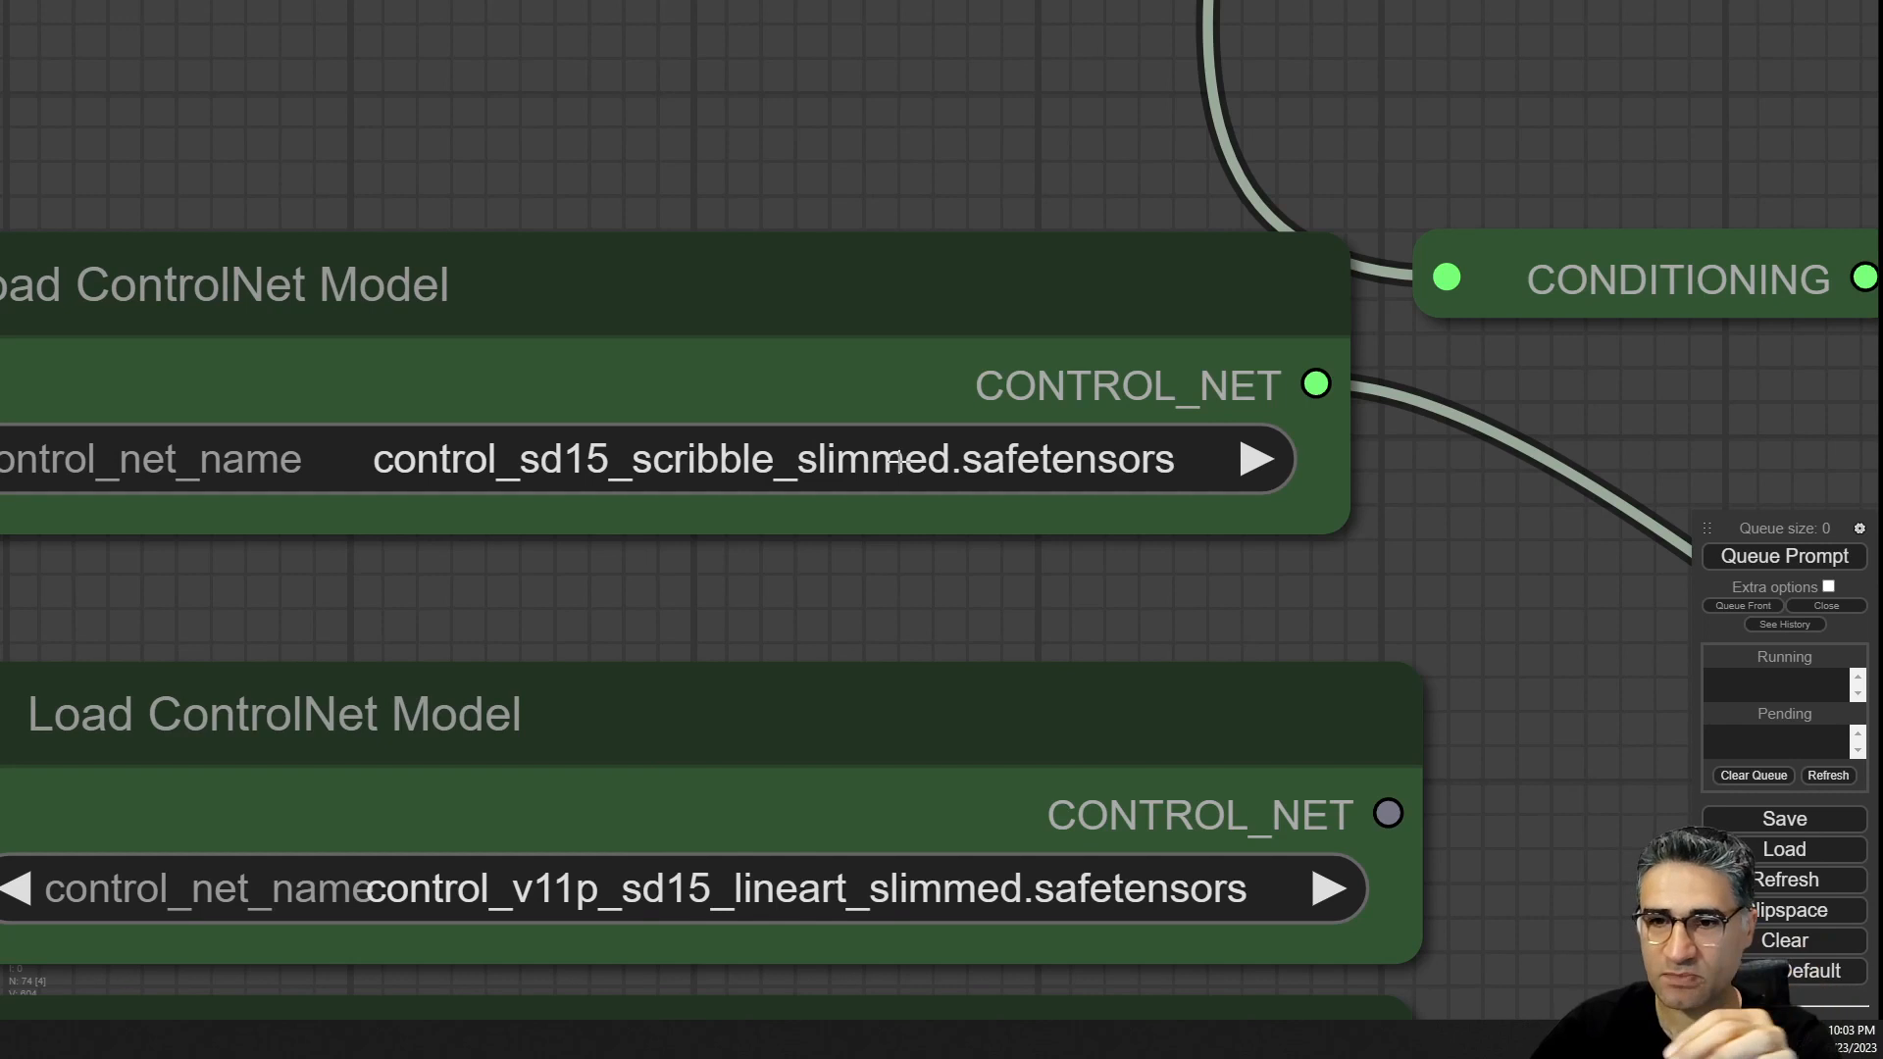
scroll(899, 461, "down", 4)
scroll(898, 472, "down", 4)
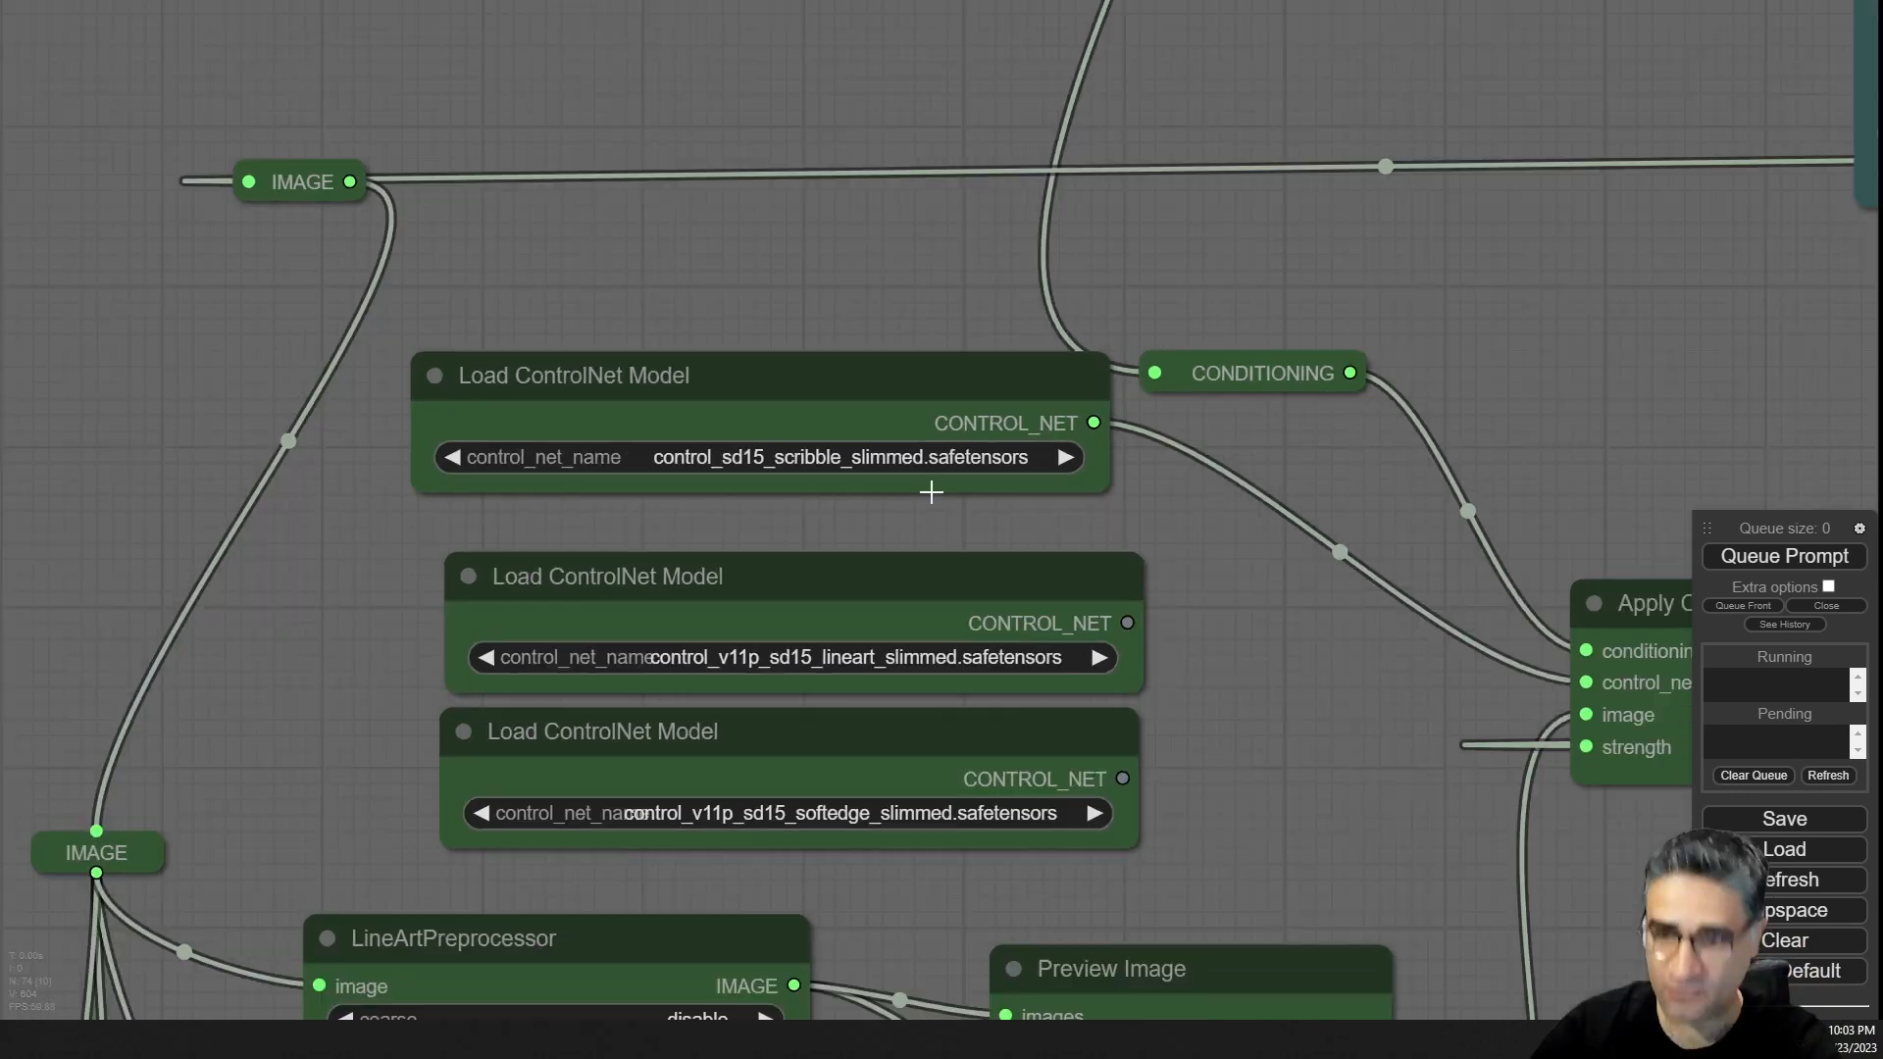
Move the Load CLIP Vision node down beside the CLIP Vision Encode node.
left_click_drag(1292, 687, 622, 592)
scroll(622, 592, "down", 5)
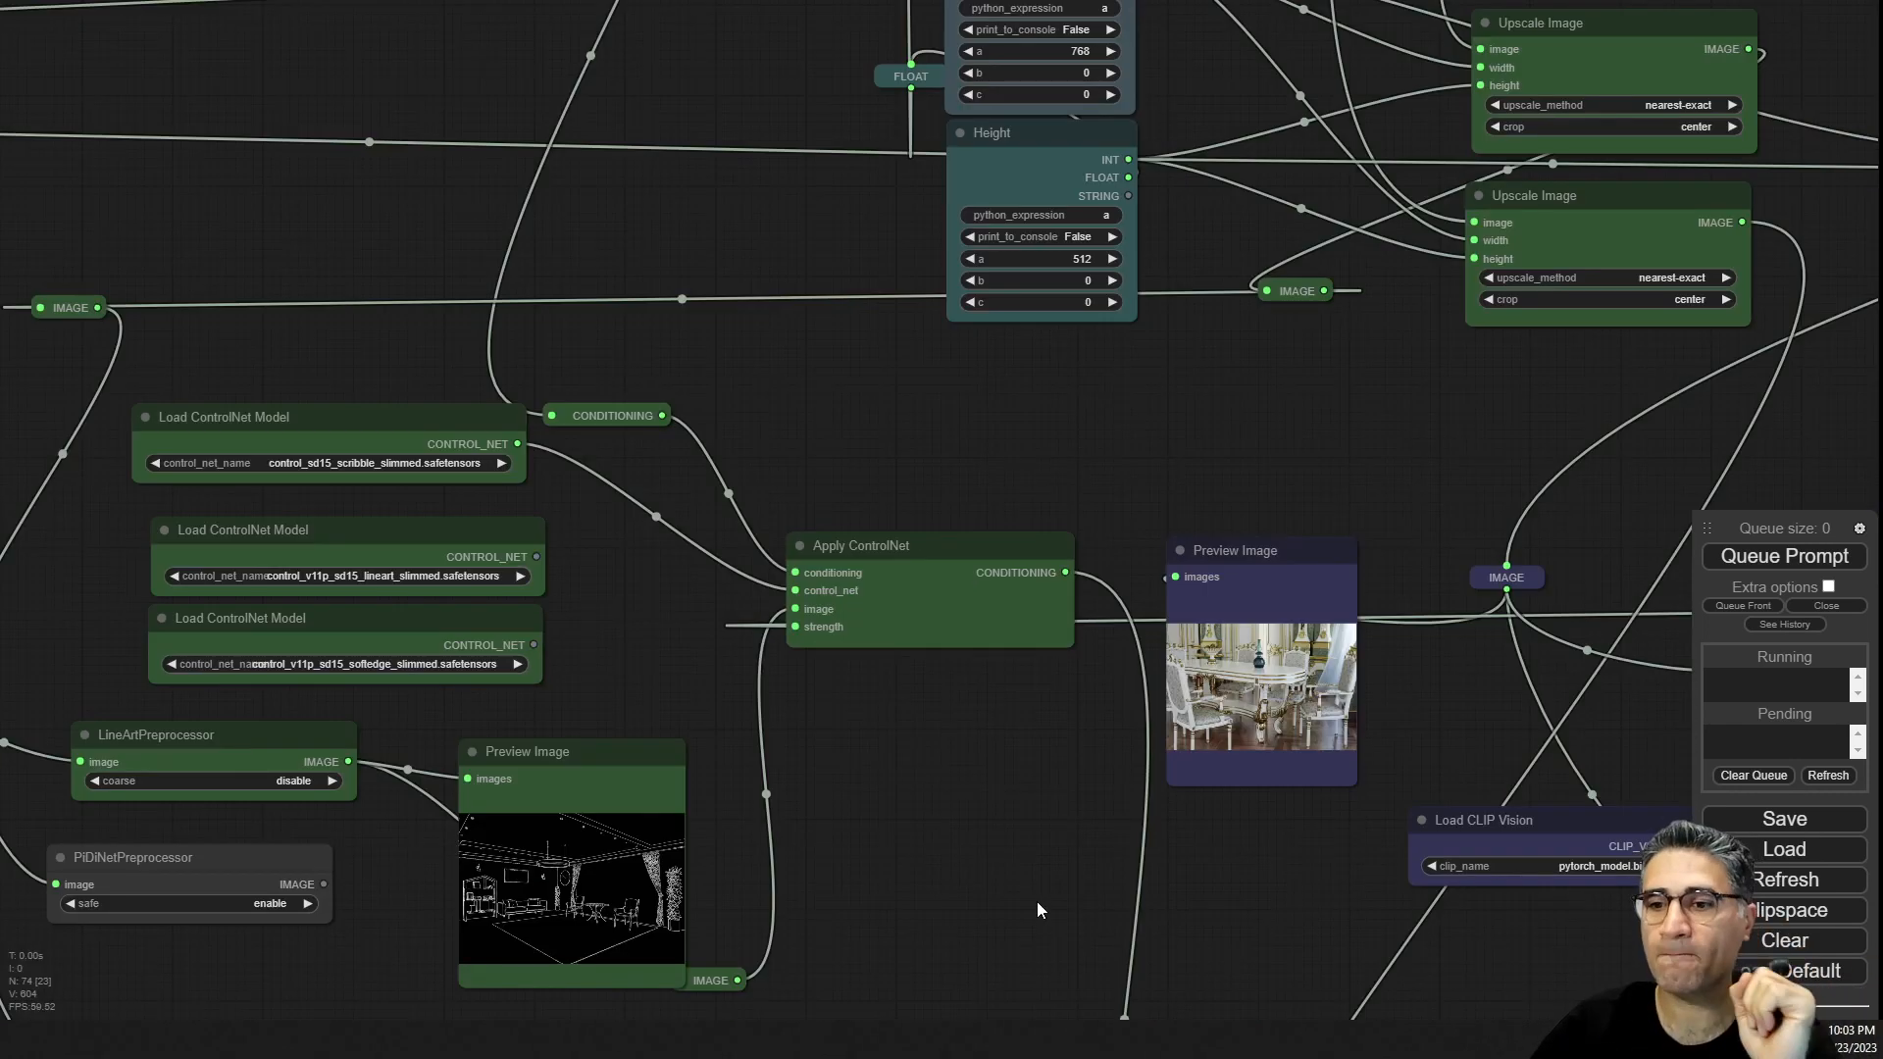
left_click_drag(1038, 903, 463, 716)
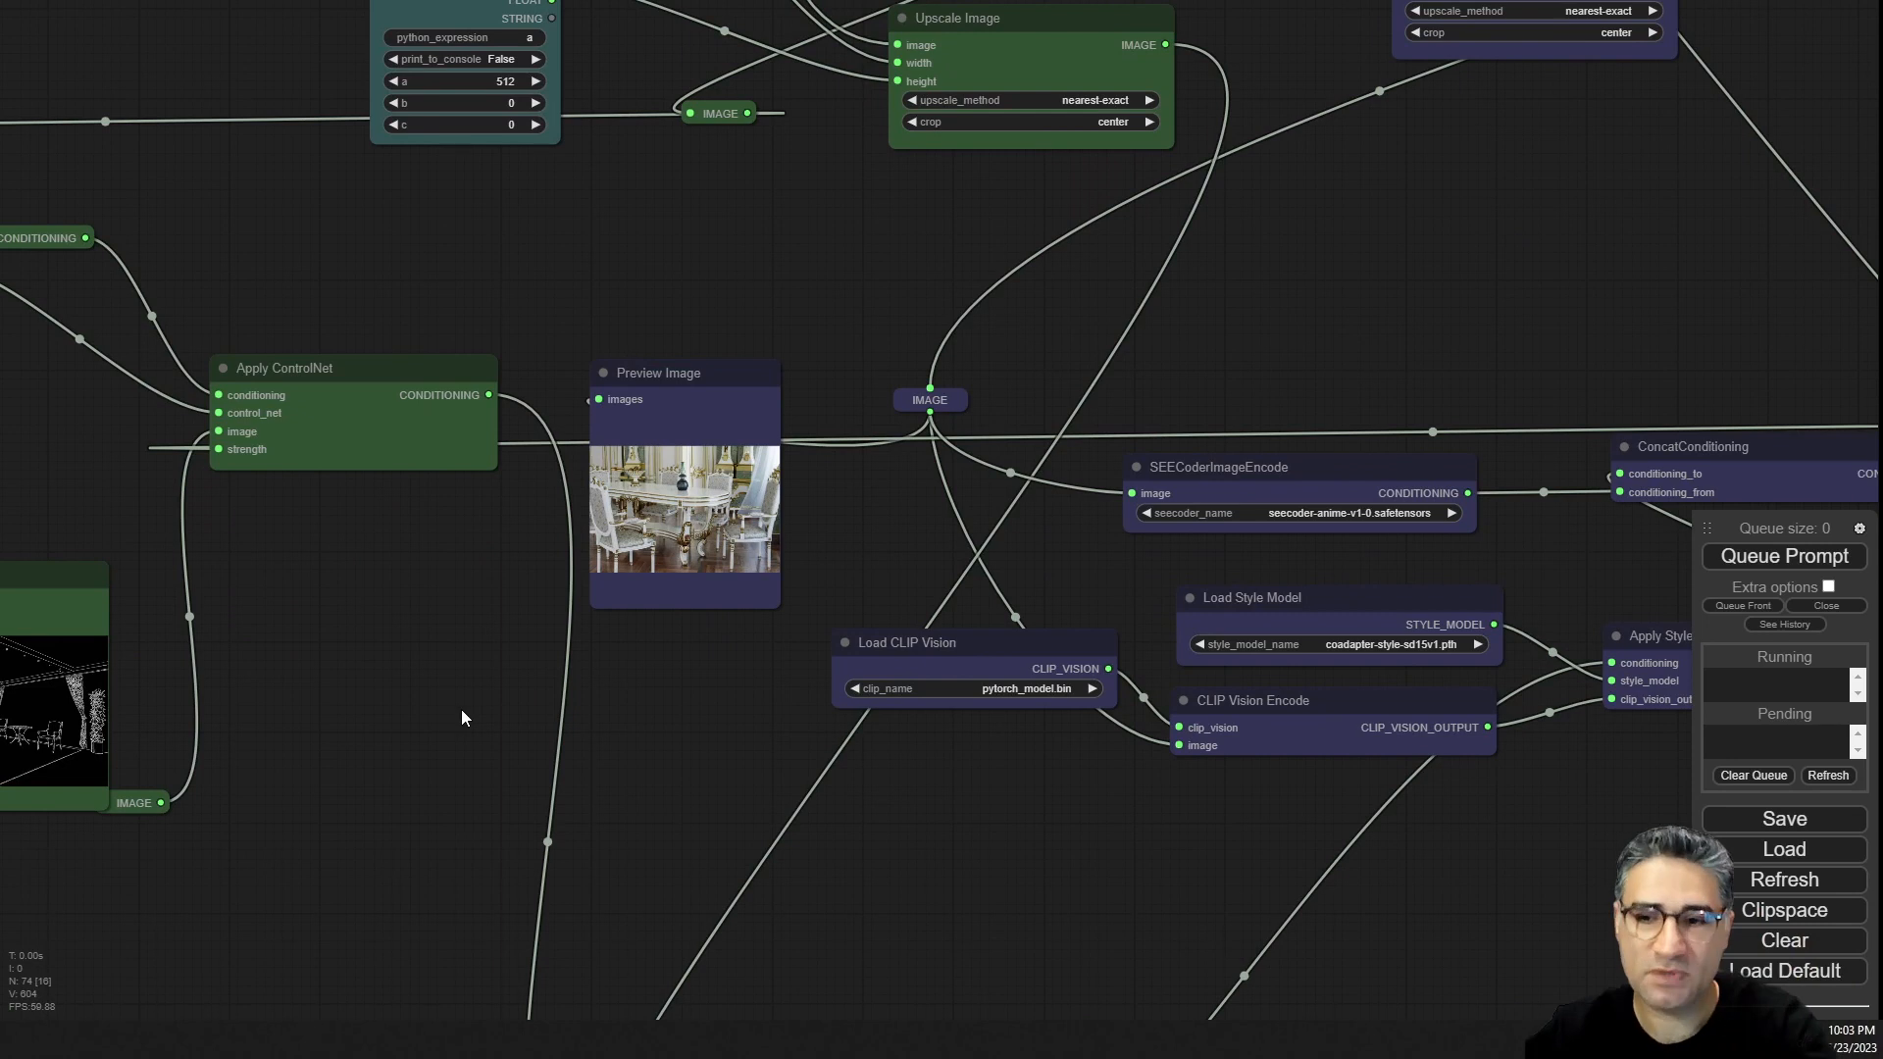
left_click_drag(1017, 643, 997, 726)
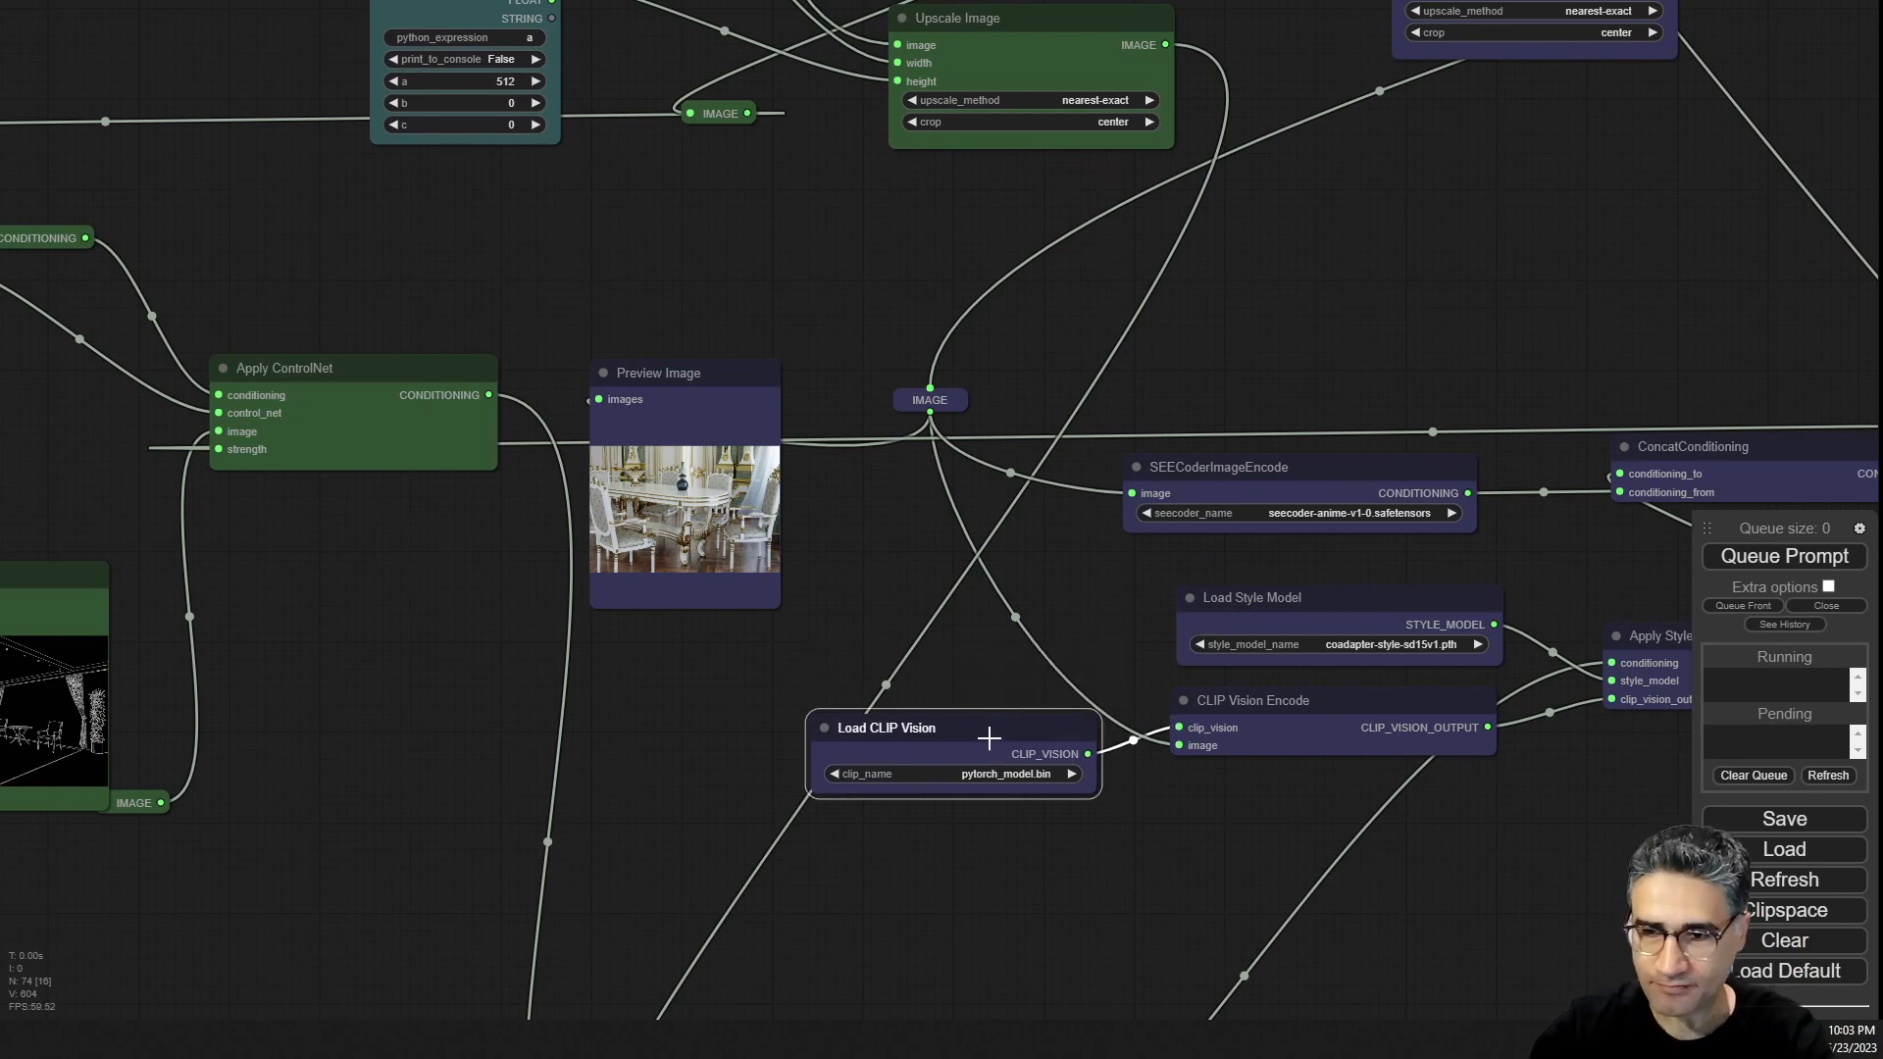
left_click_drag(1149, 827, 1214, 739)
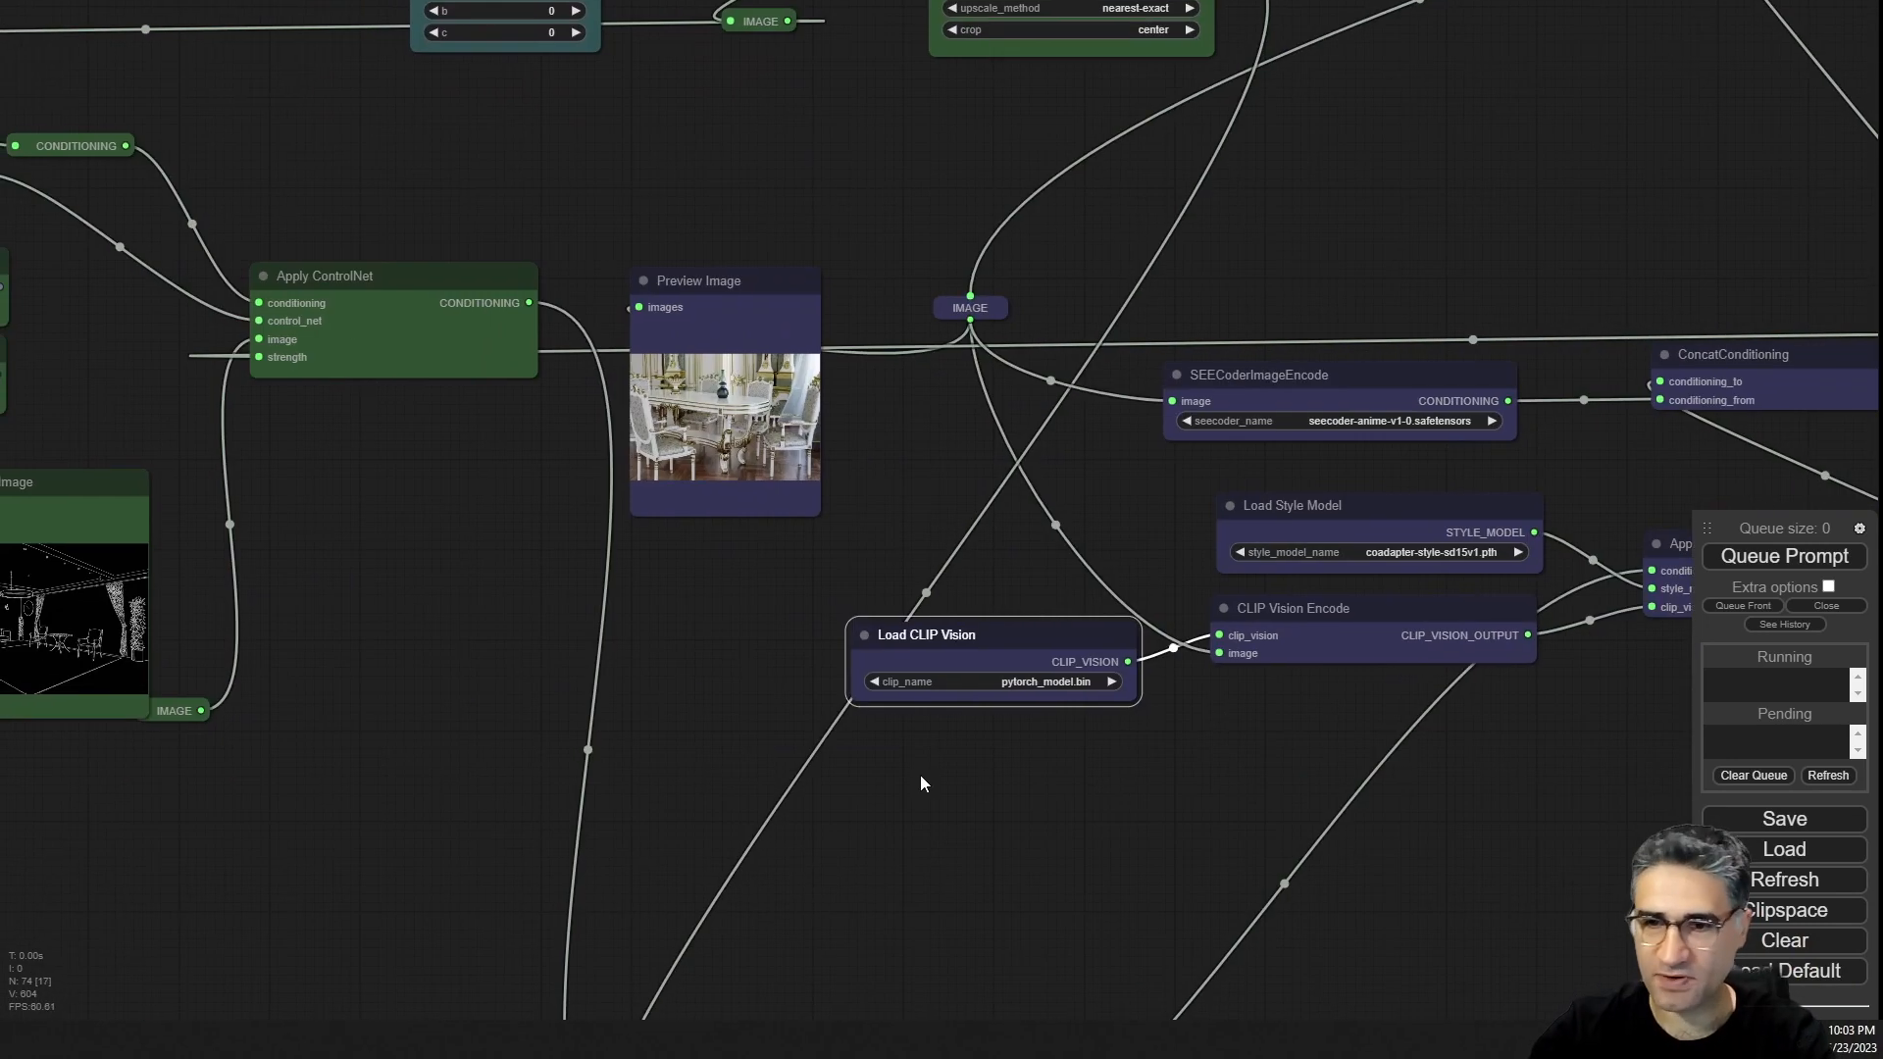
left_click_drag(1051, 905, 416, 838)
left_click_drag(430, 569, 444, 523)
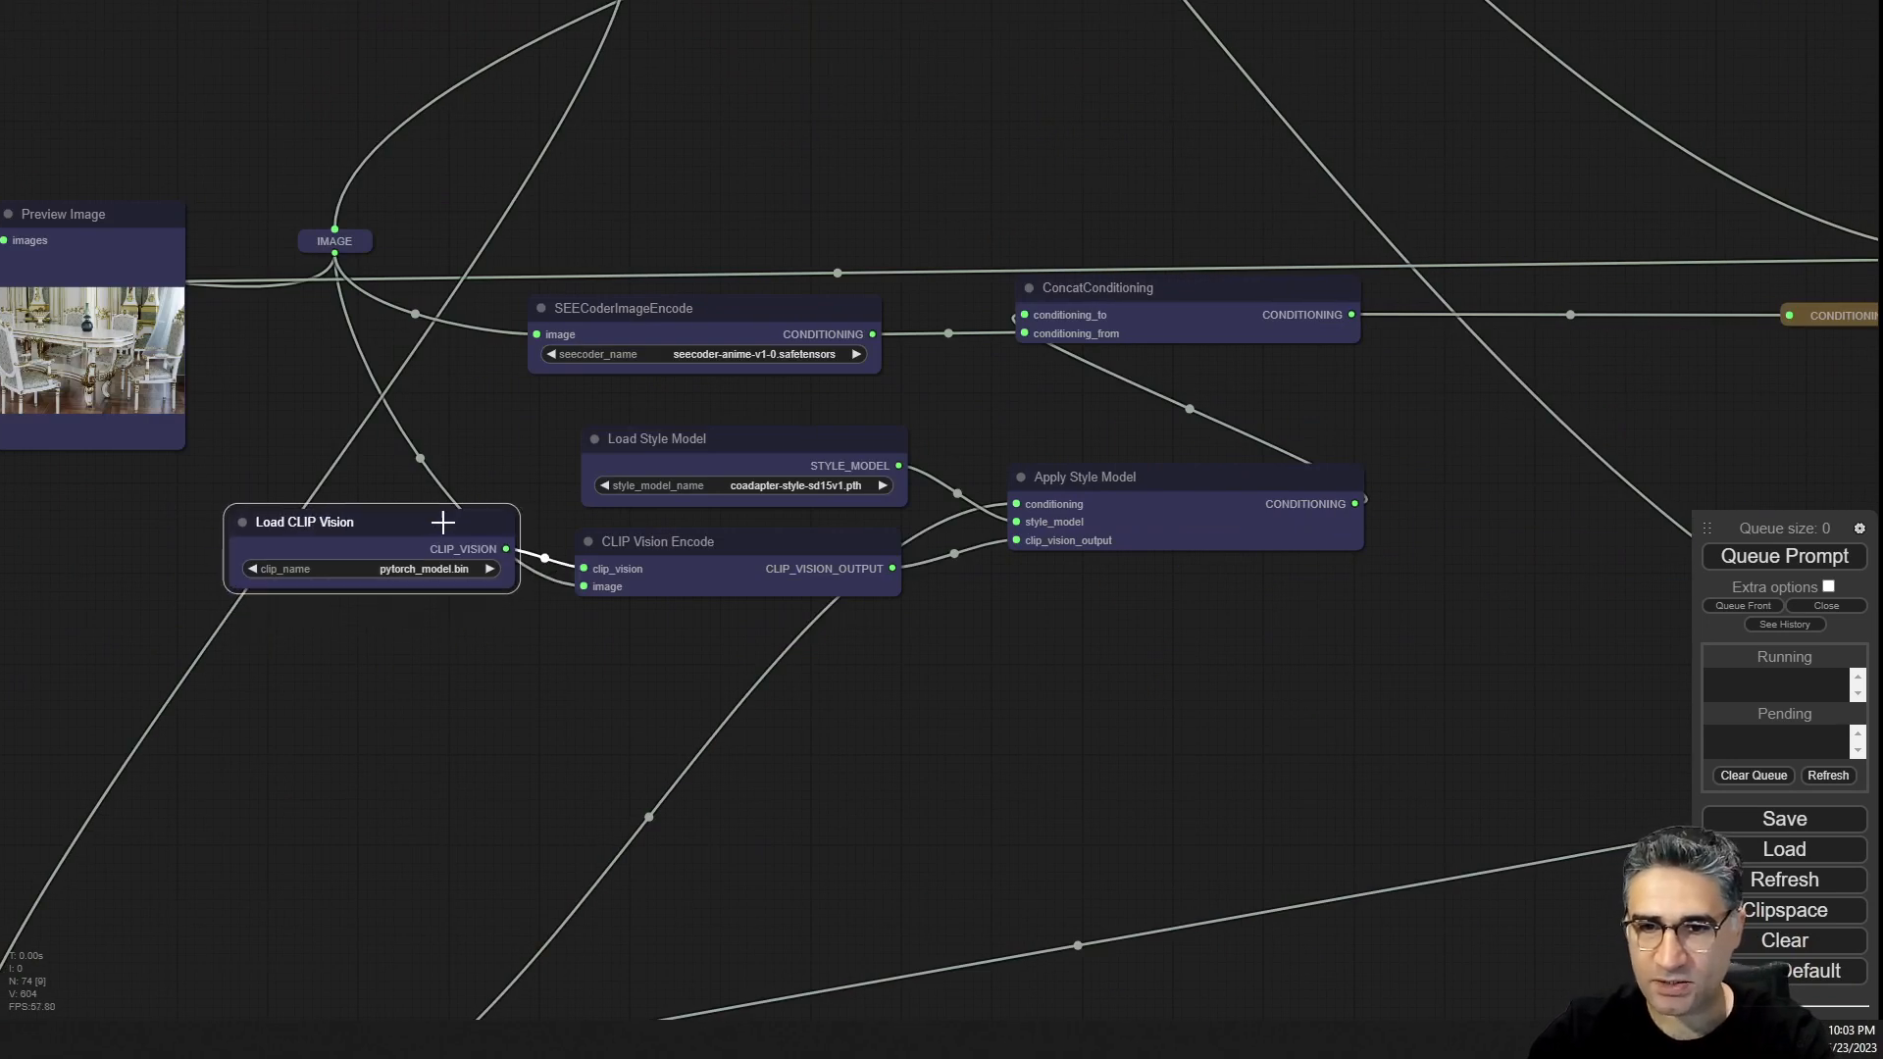
scroll(487, 543, "up", 6)
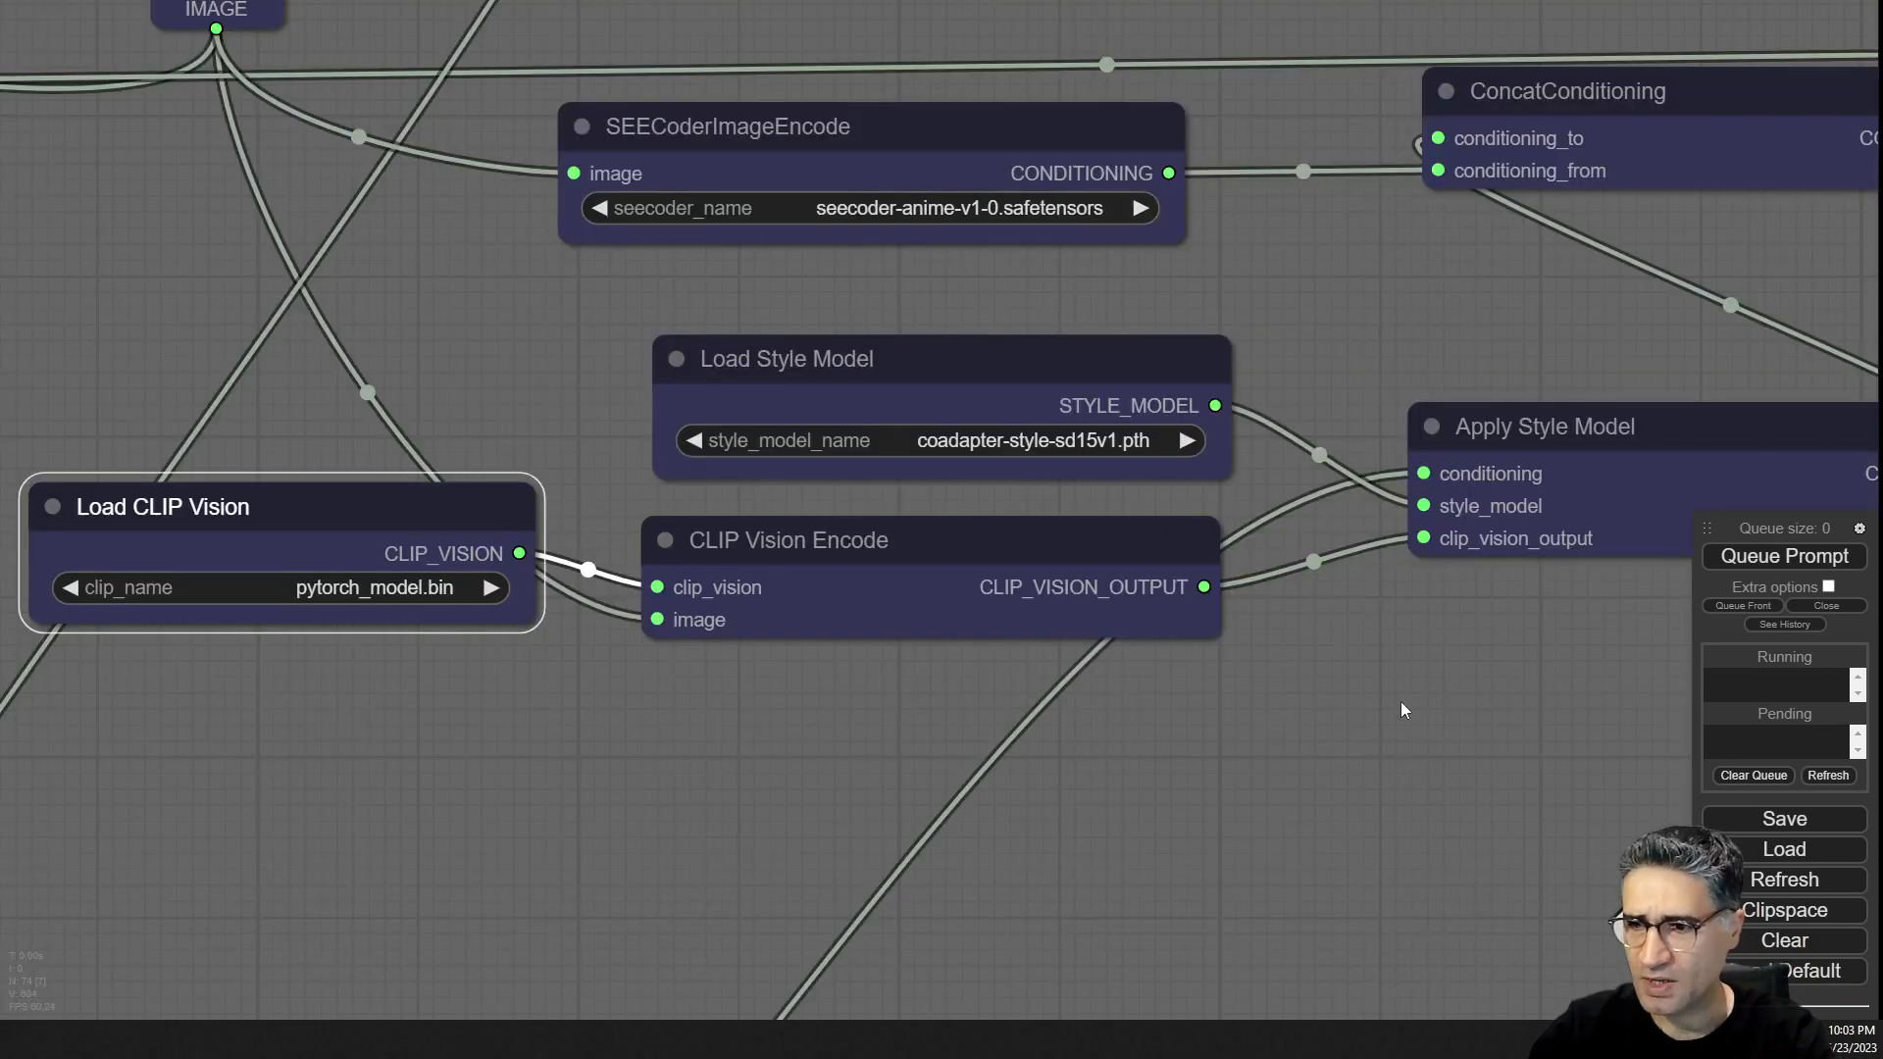
Examine the Apply Style Model node and its conditioning, style model and CLIP vision inputs.
left_click_drag(1401, 702, 1175, 719)
left_click(1438, 432)
mouse_move(1232, 304)
left_mouse_down()
mouse_move(1360, 260)
mouse_move(1243, 287)
left_mouse_up()
left_click(1522, 404)
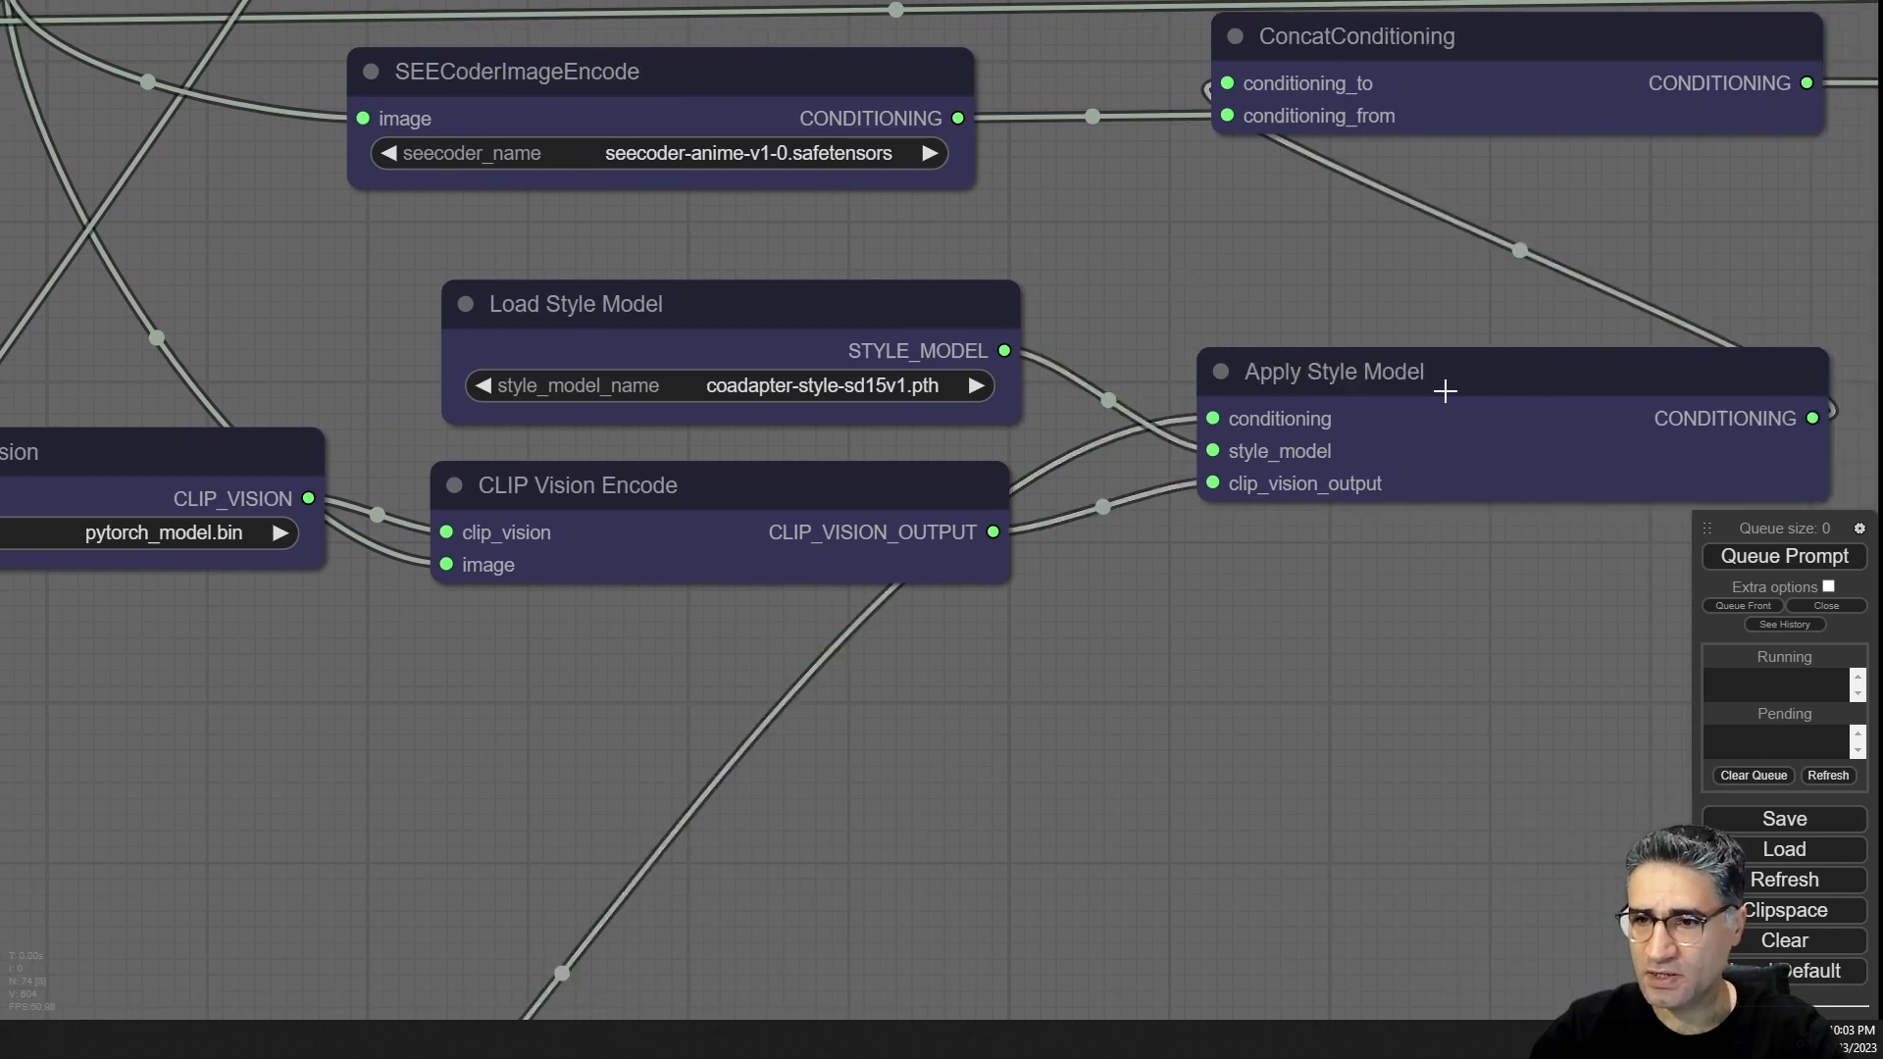
scroll(1351, 326, "down", 2)
left_click_drag(1351, 326, 1181, 337)
left_click(1146, 379)
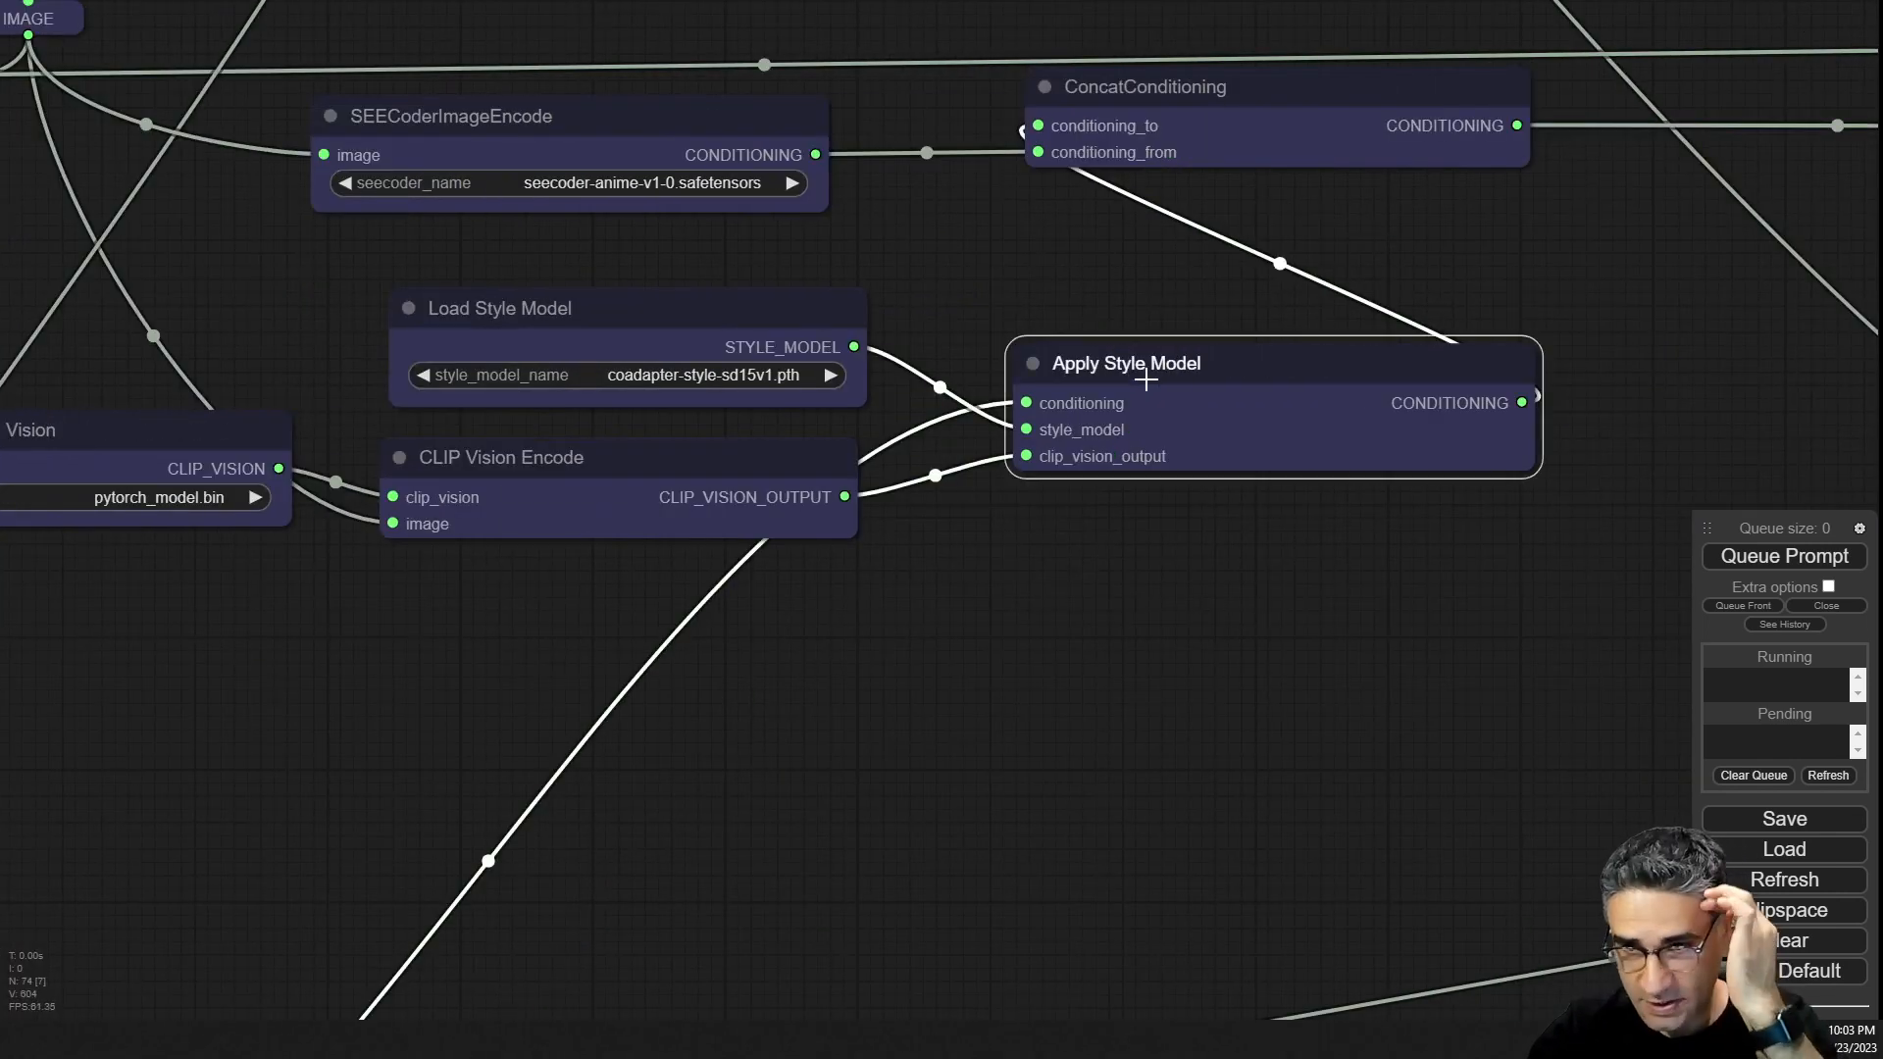
scroll(1040, 361, "up", 8)
scroll(1399, 373, "down", 4)
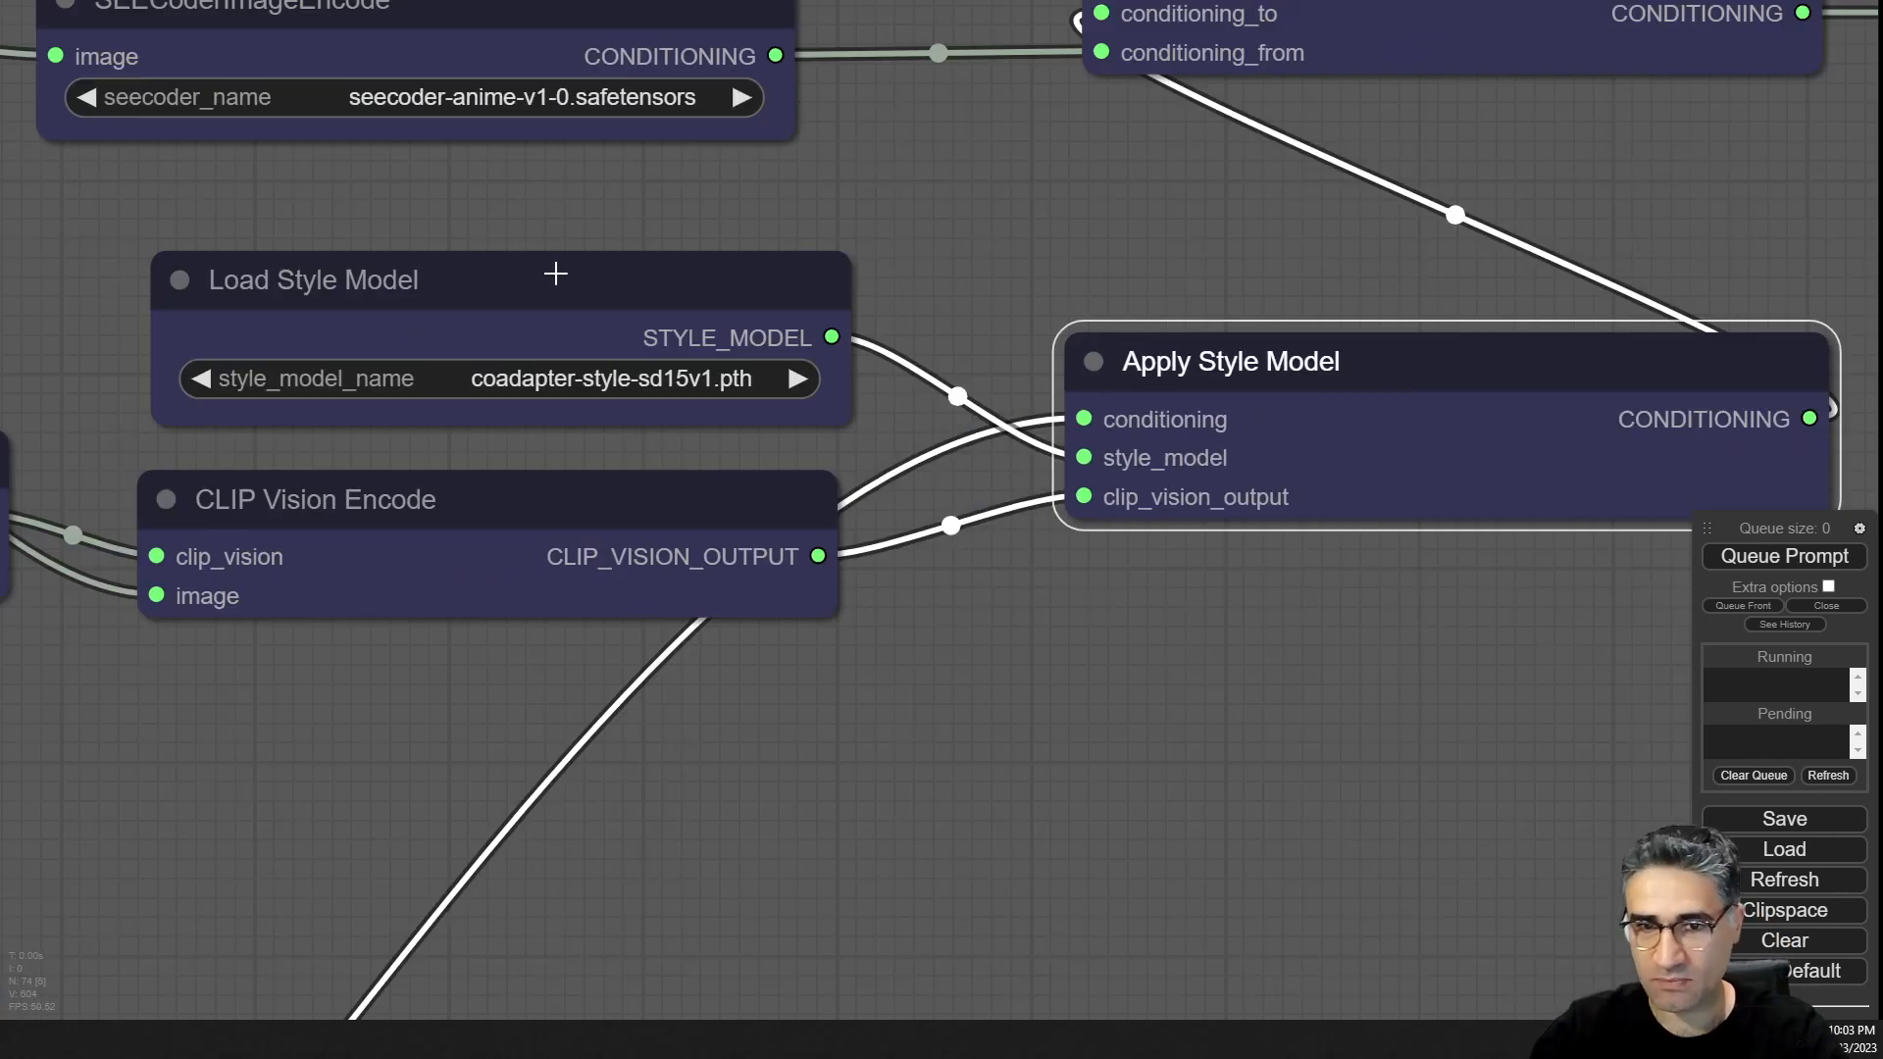
Inspect the Load Style Model, CLIP Vision Encode and Load CLIP Vision nodes and their model files.
left_click(271, 278)
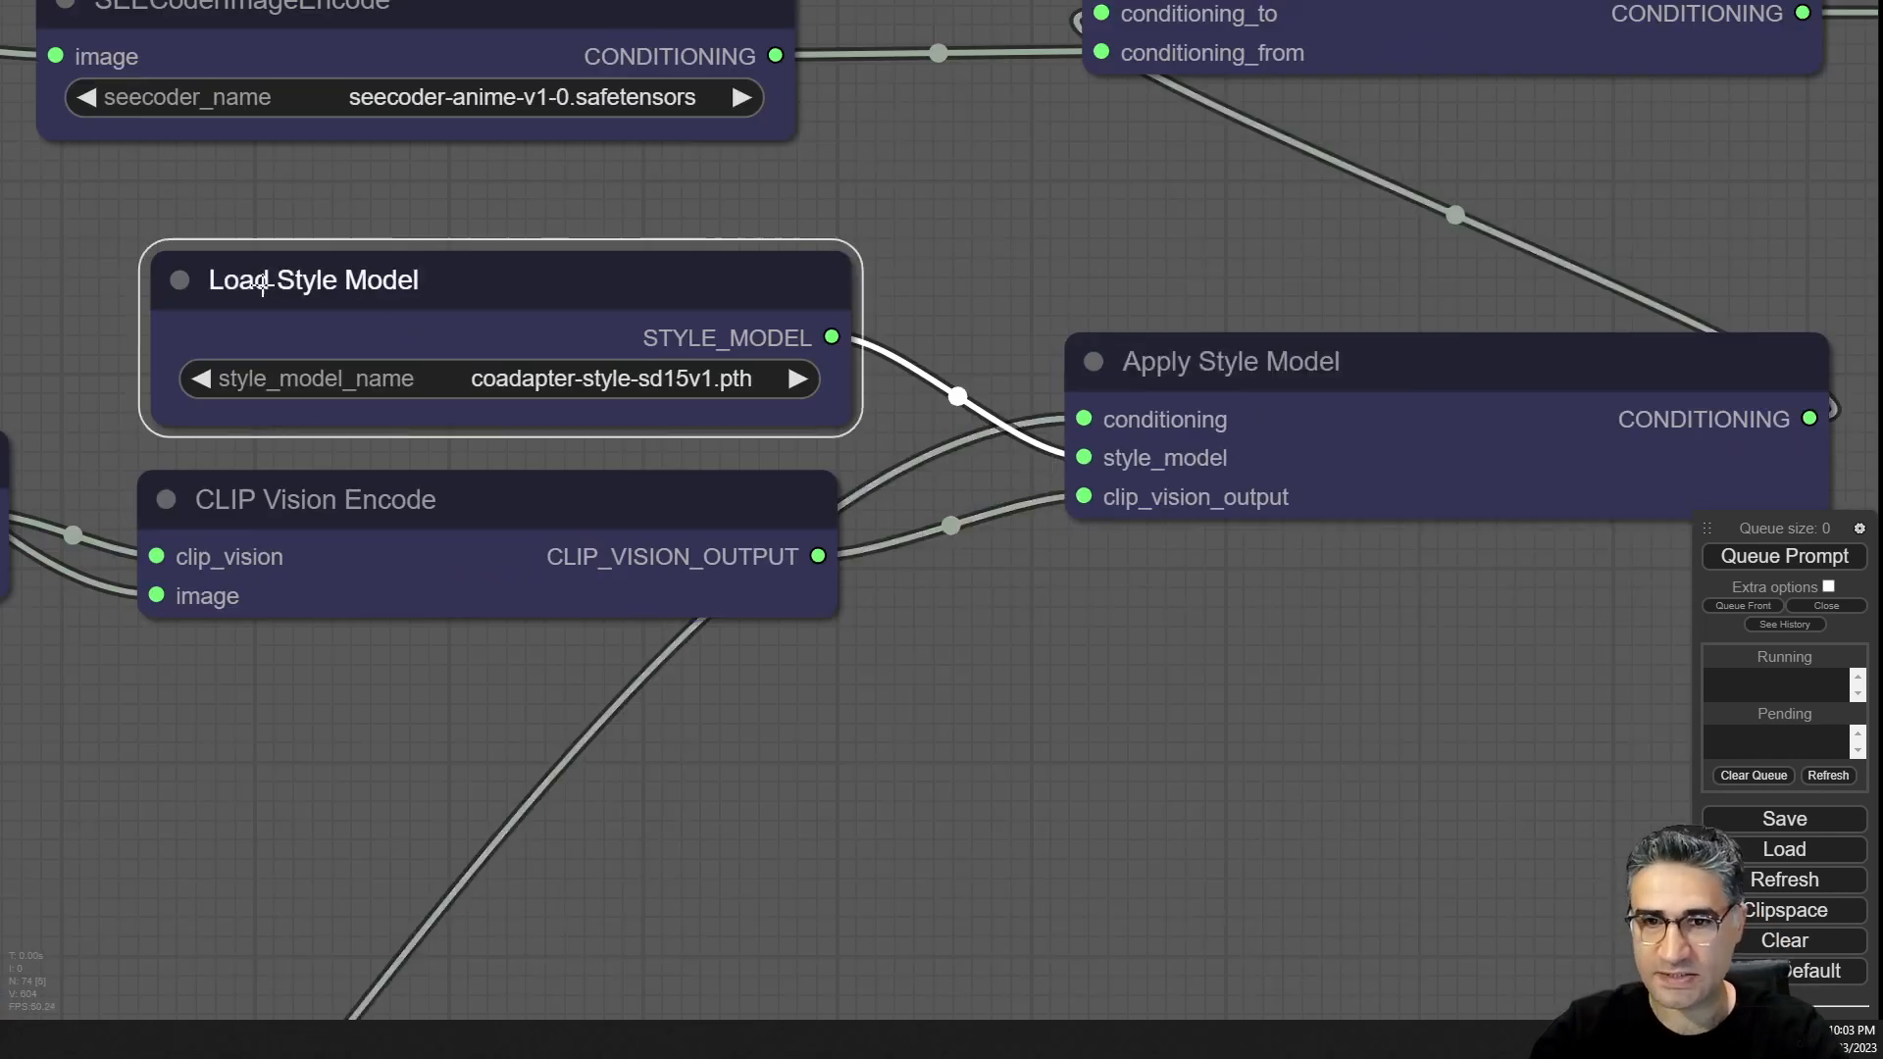
left_click(578, 380)
left_click(1017, 763)
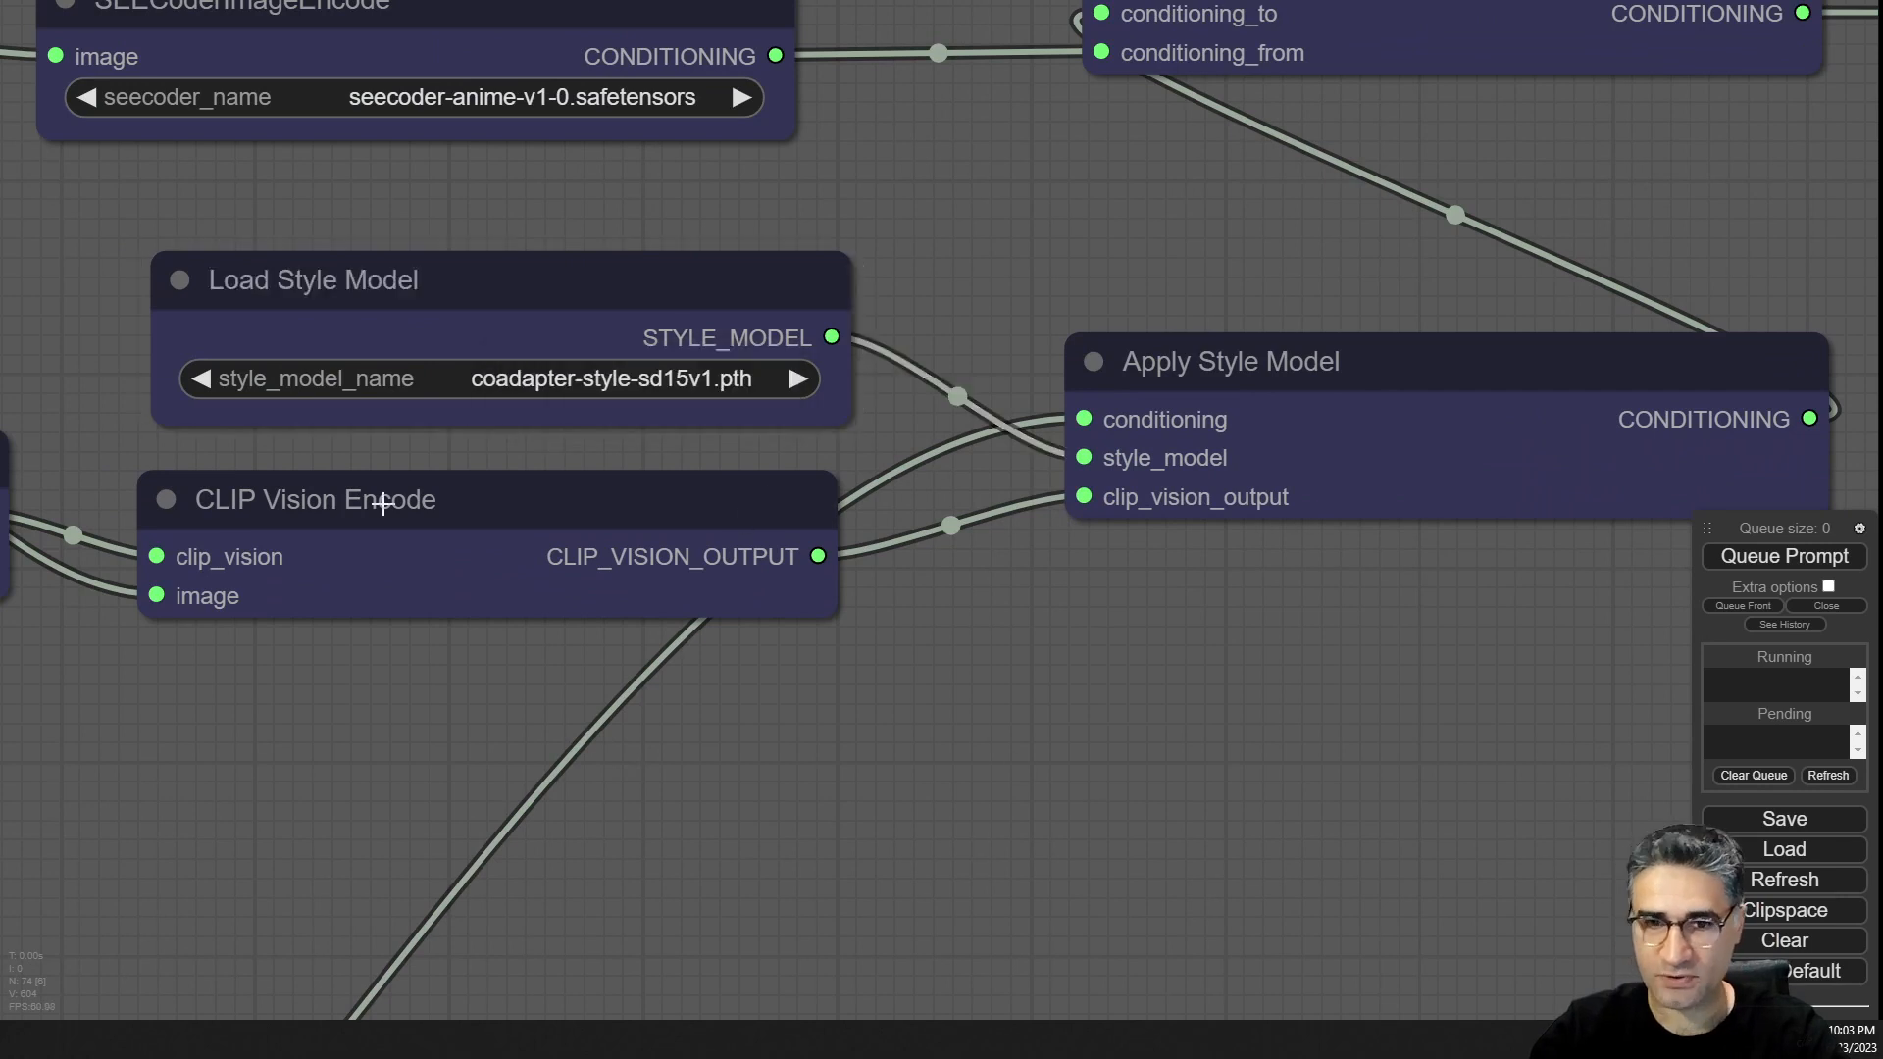
mouse_move(384, 500)
left_mouse_down()
mouse_move(398, 478)
mouse_move(392, 519)
left_mouse_up()
left_click_drag(277, 728, 883, 731)
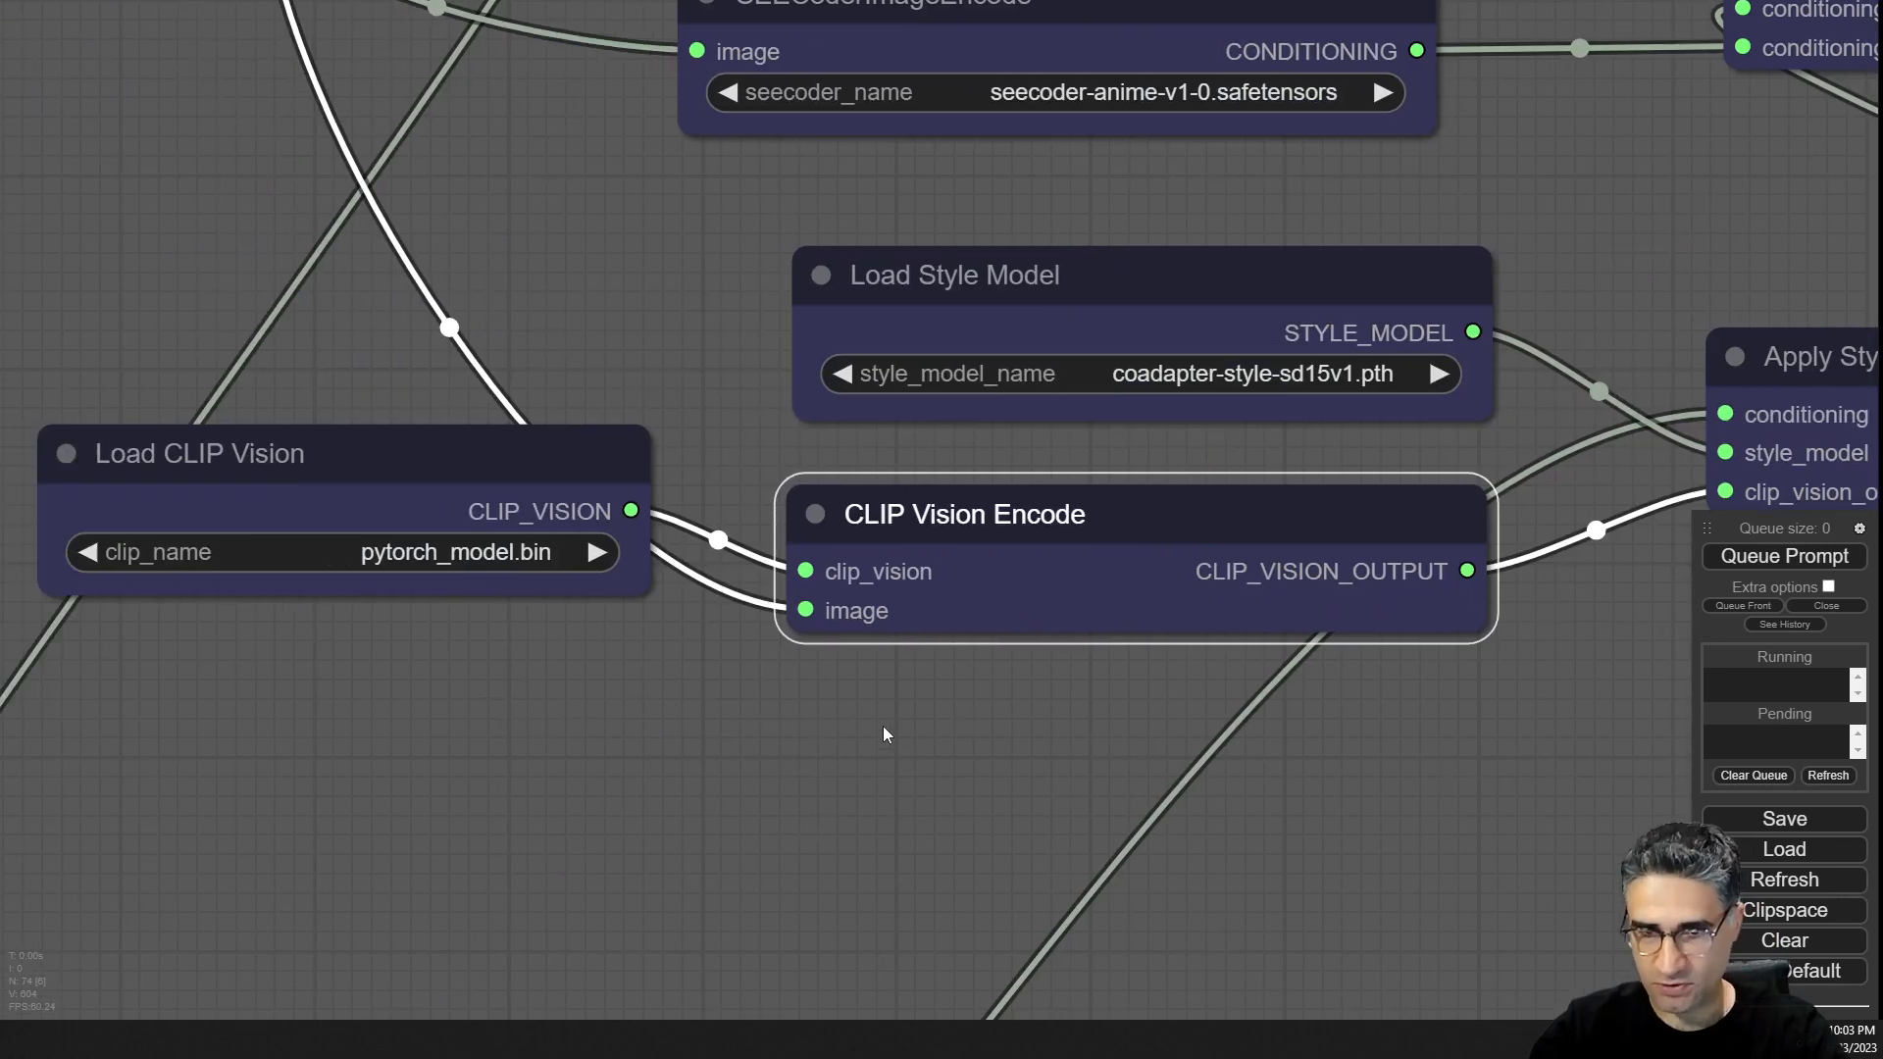
left_click_drag(424, 437, 428, 497)
scroll(441, 618, "up", 9)
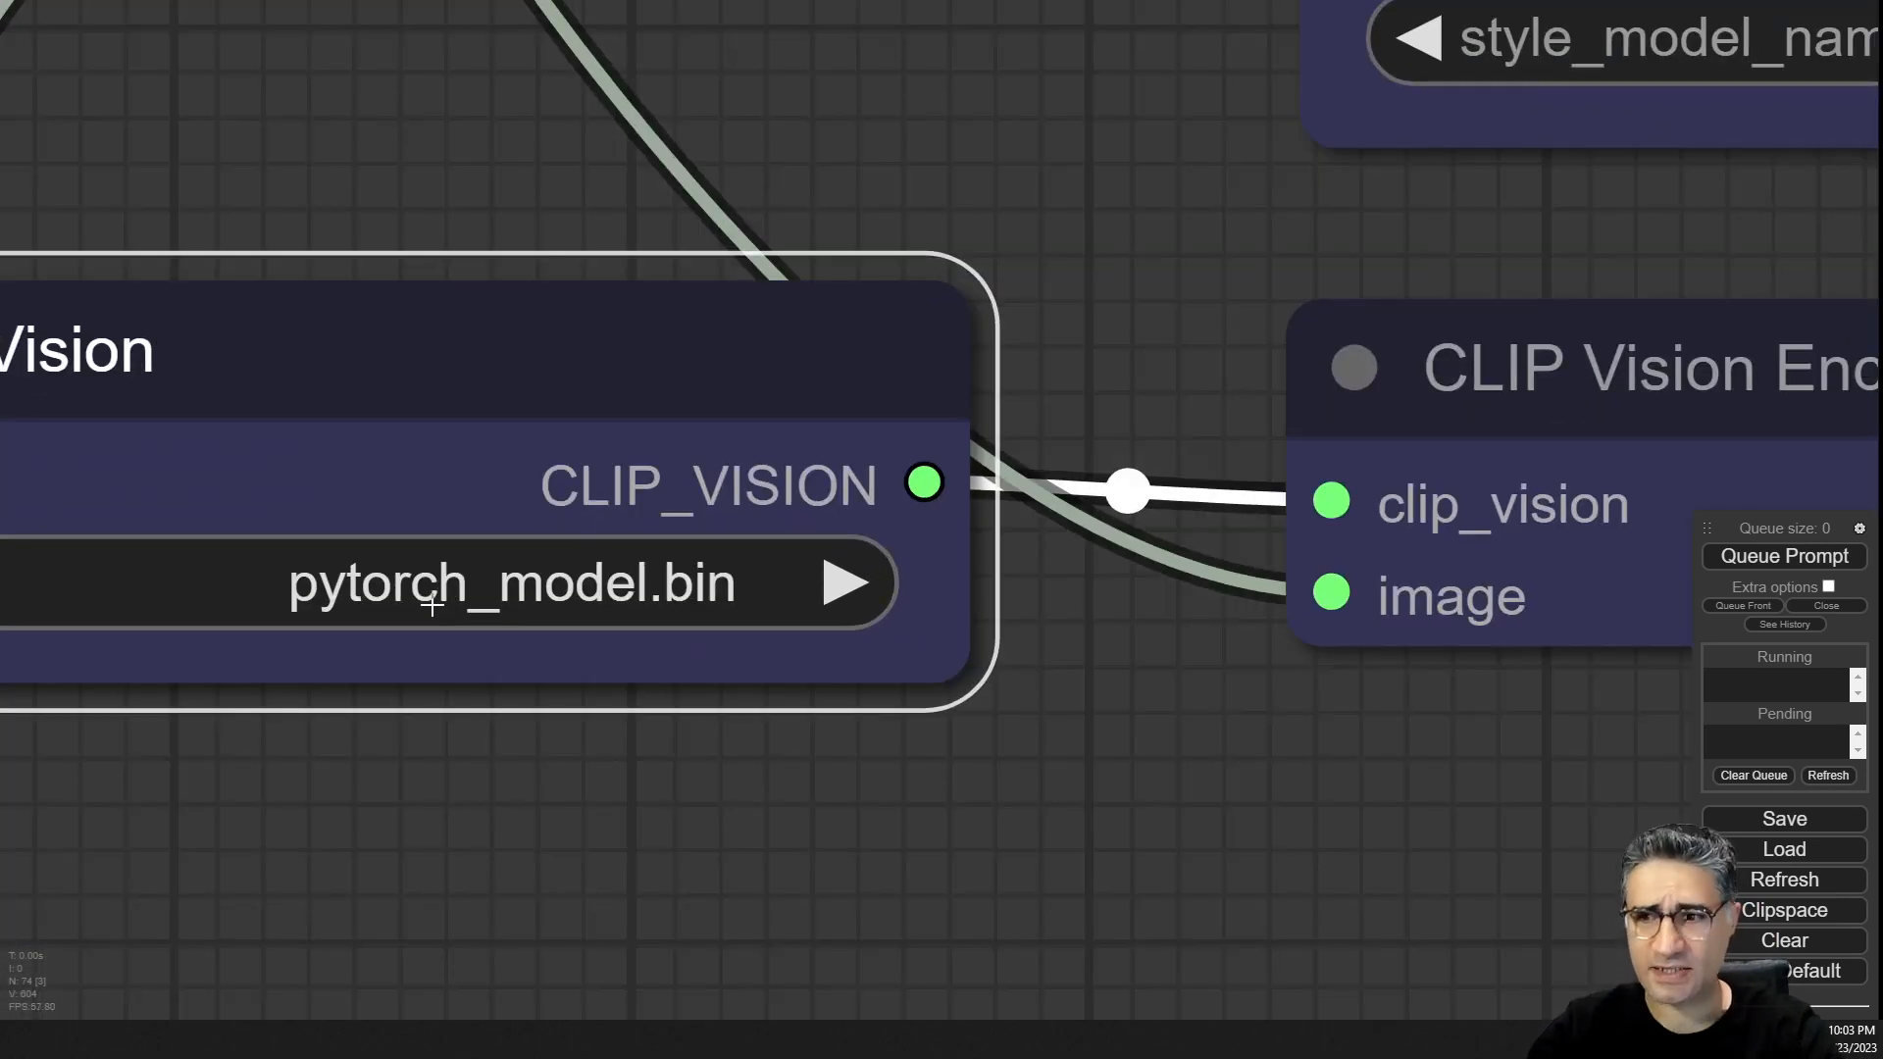
Nudge the Preview Image node slightly beside the style image reroute.
scroll(1503, 348, "down", 15)
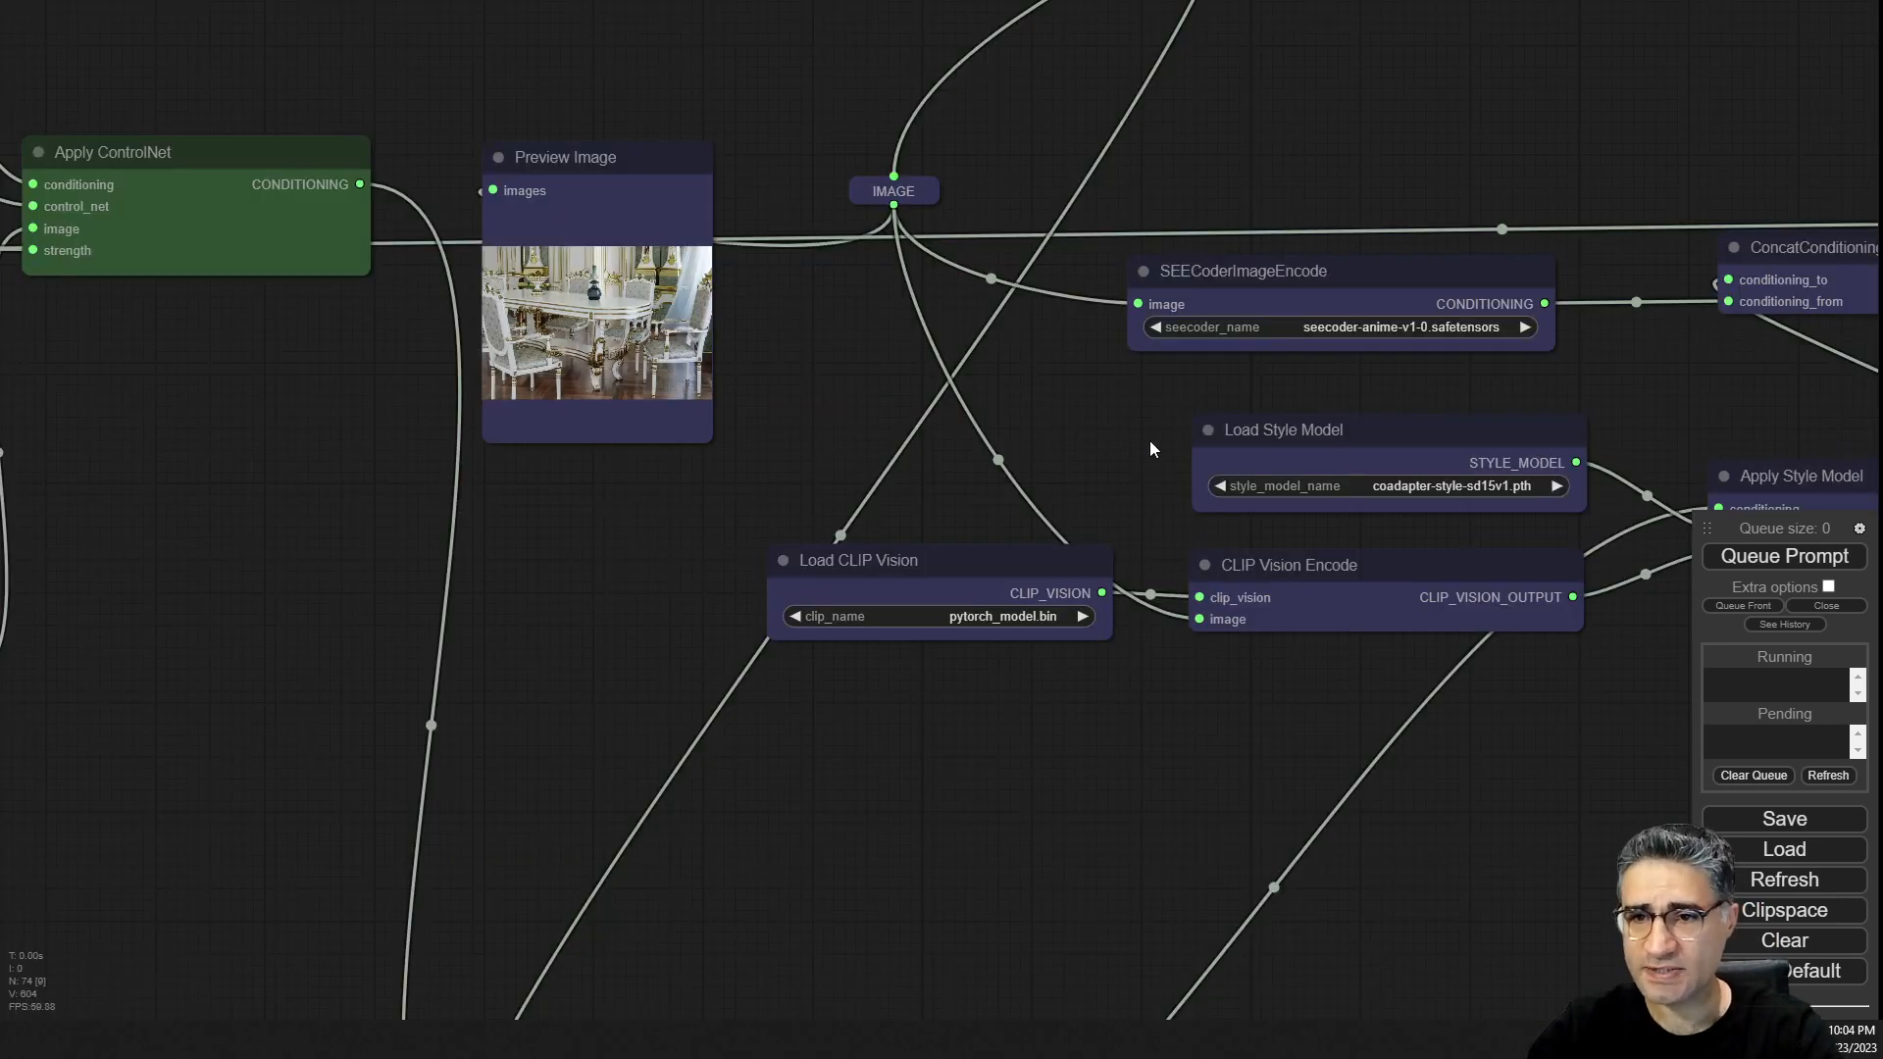
left_click_drag(1150, 443, 969, 678)
scroll(969, 678, "down", 5)
left_click_drag(1135, 425, 1095, 466)
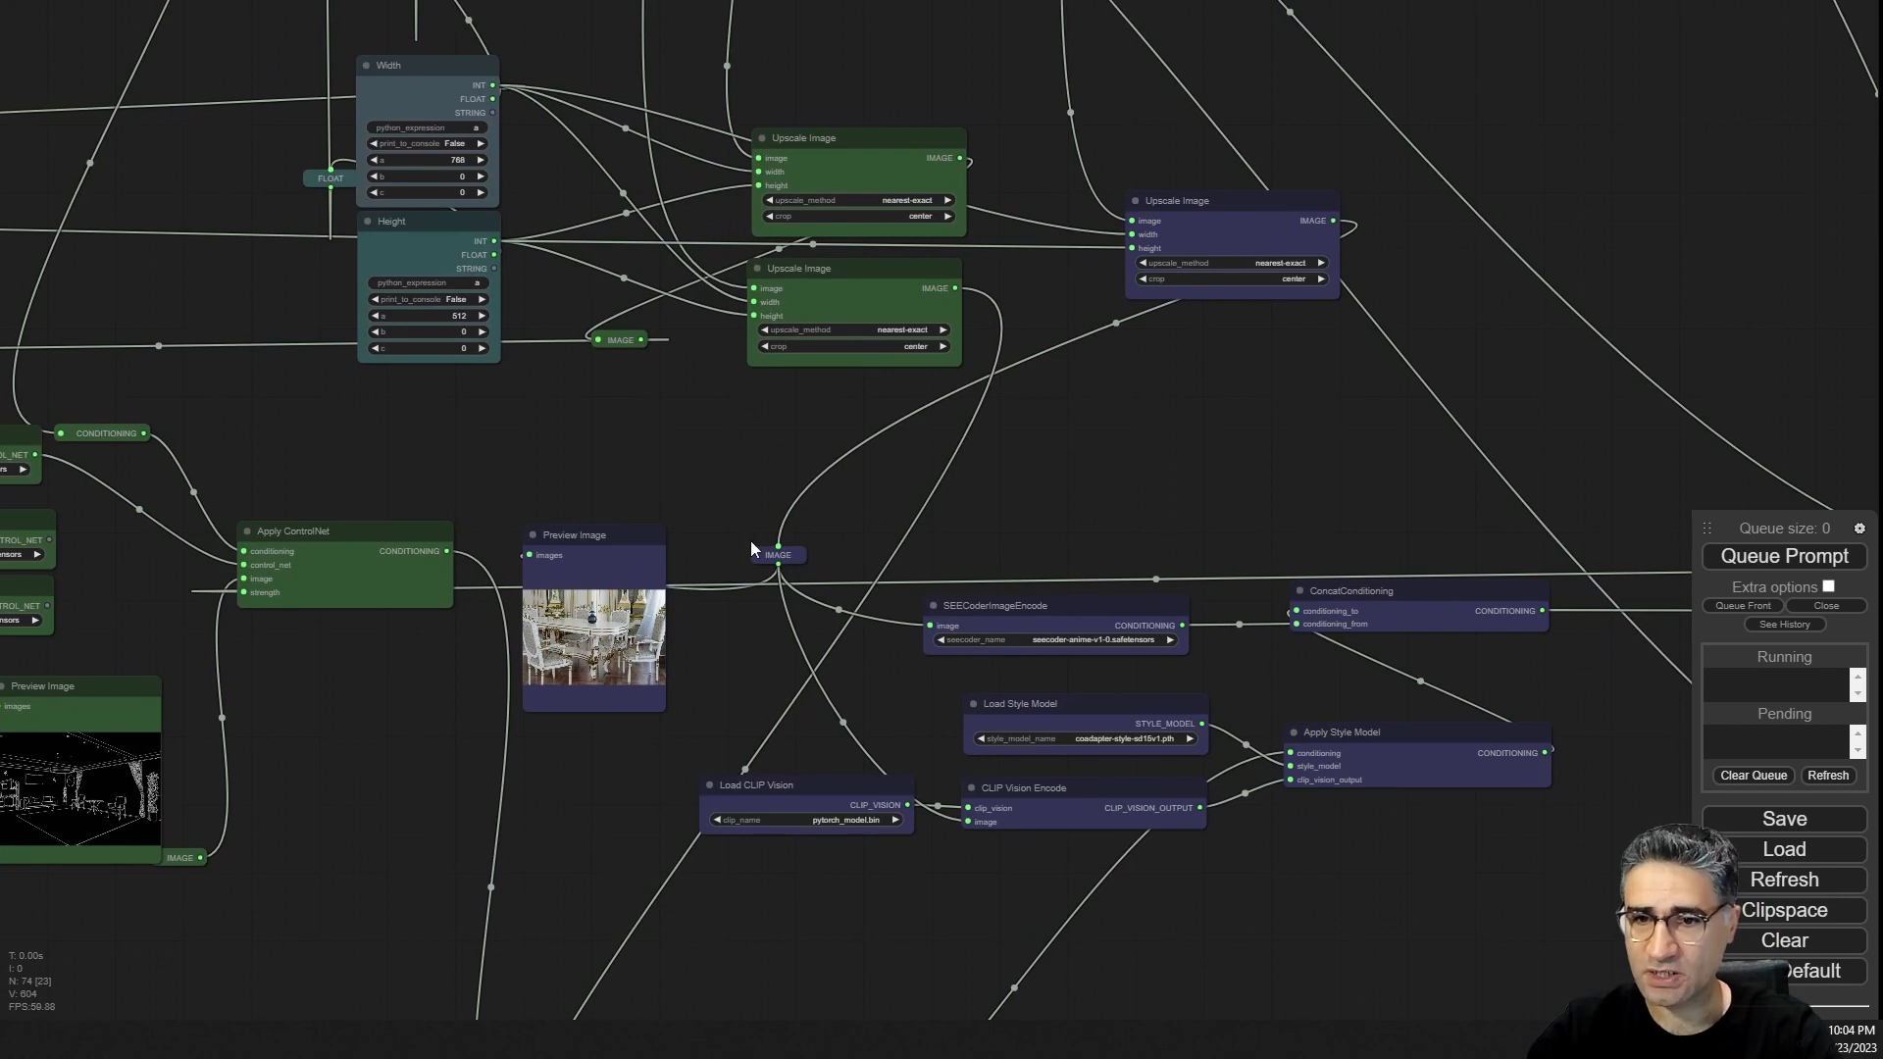
scroll(636, 677, "up", 6)
left_click_drag(636, 677, 663, 668)
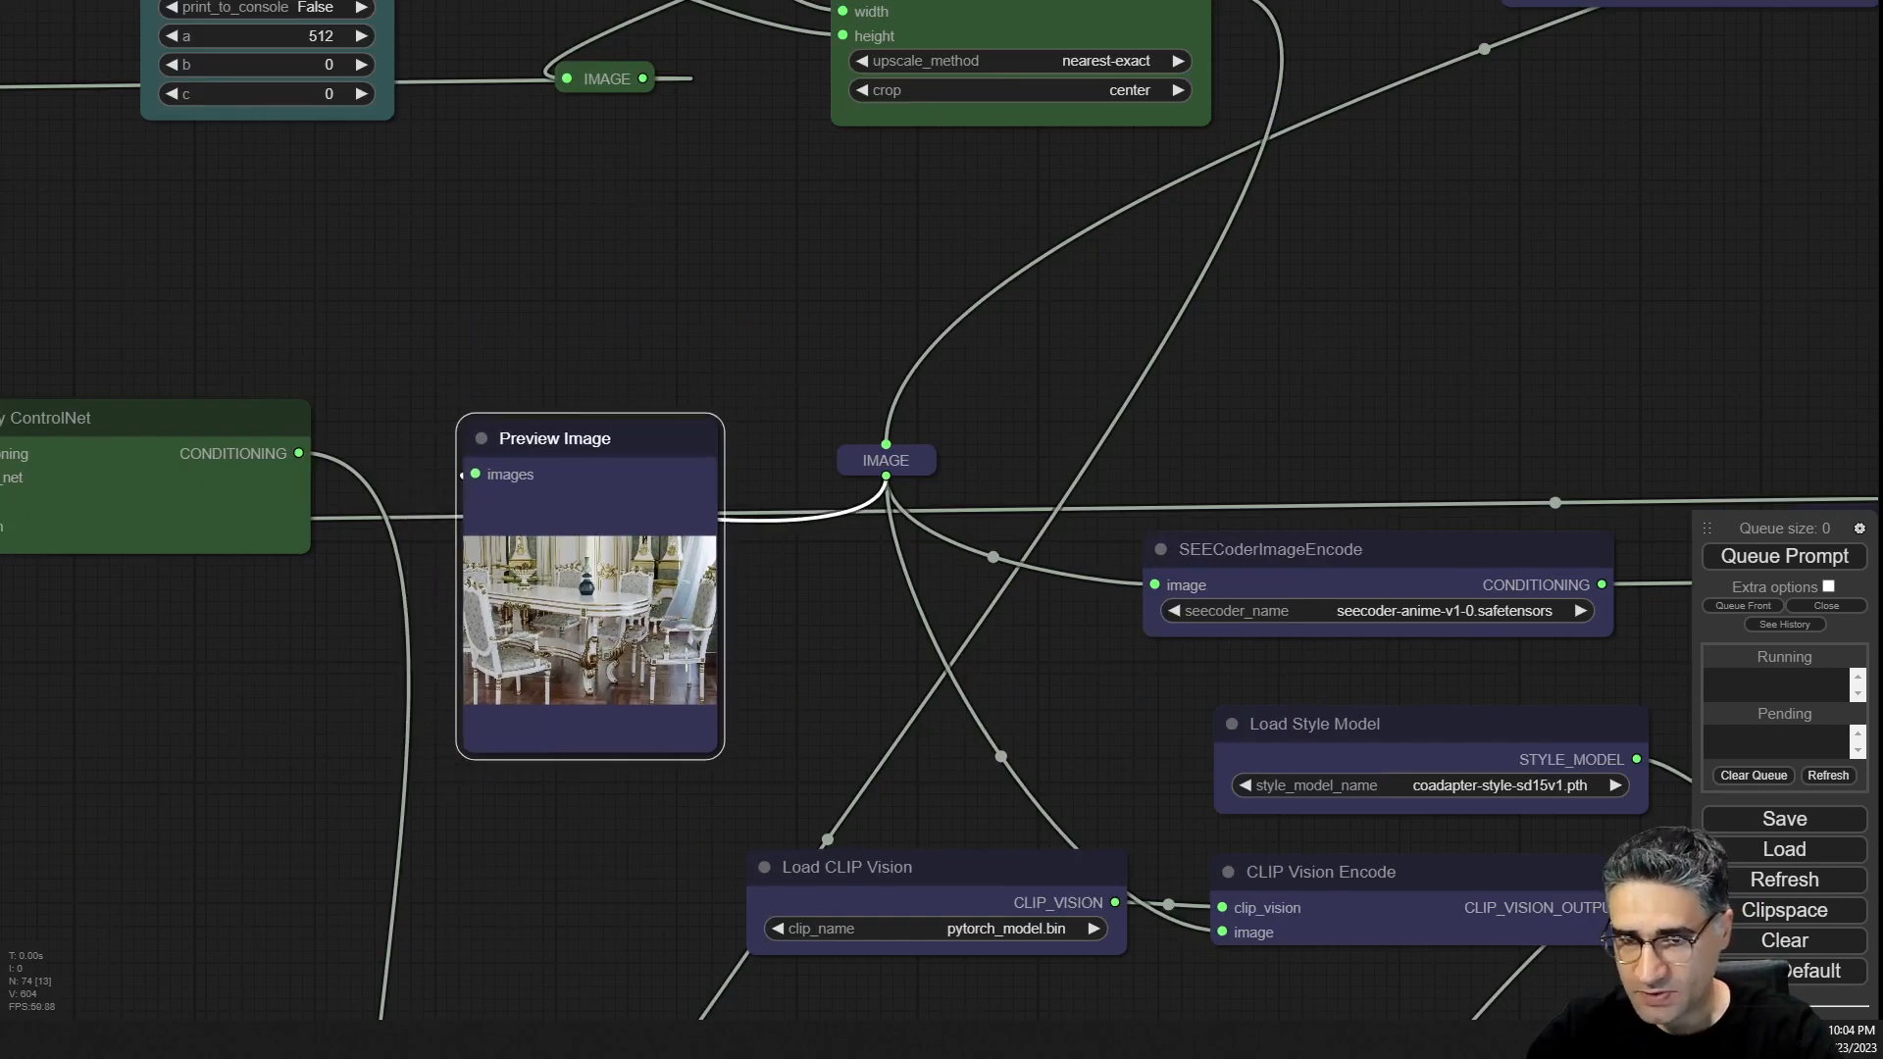
scroll(663, 669, "up", 5)
scroll(723, 617, "down", 10)
left_click_drag(778, 370, 749, 660)
scroll(749, 651, "down", 6)
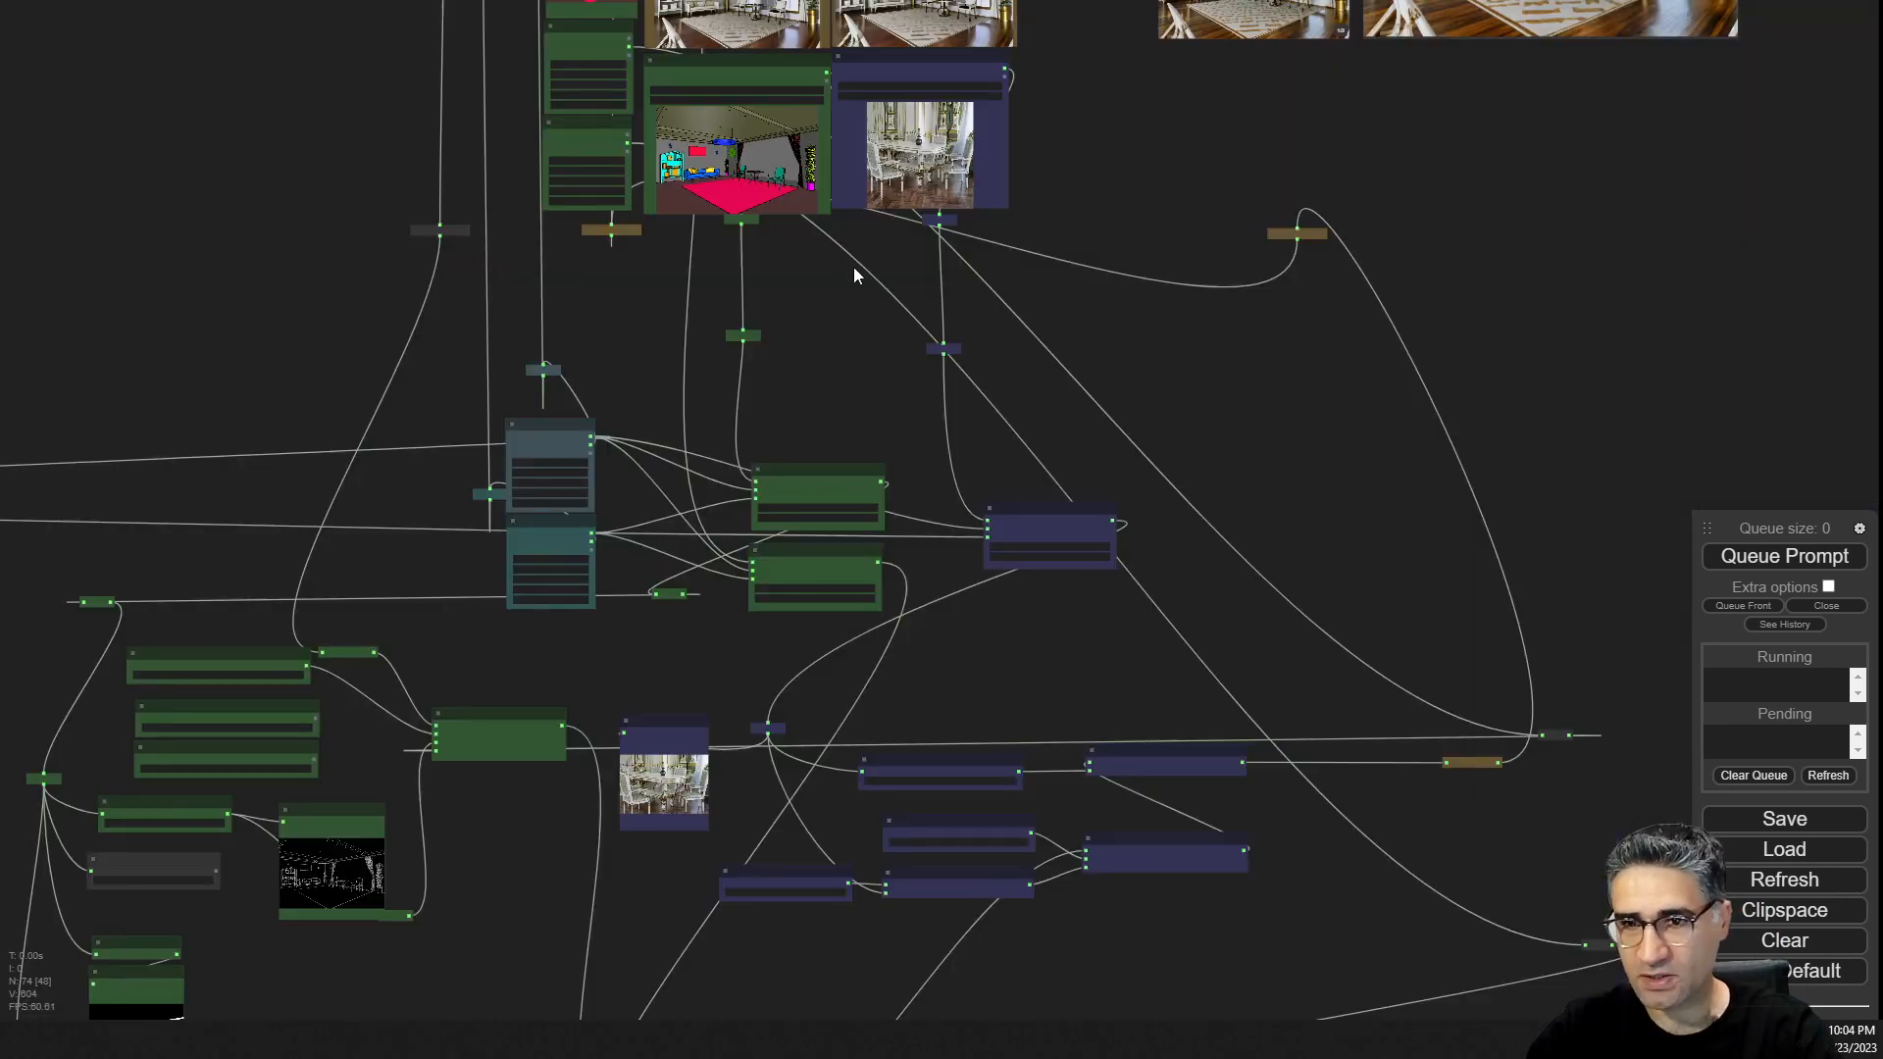
Examine the Input color-depth image and Style reference image loader nodes.
scroll(945, 150, "up", 10)
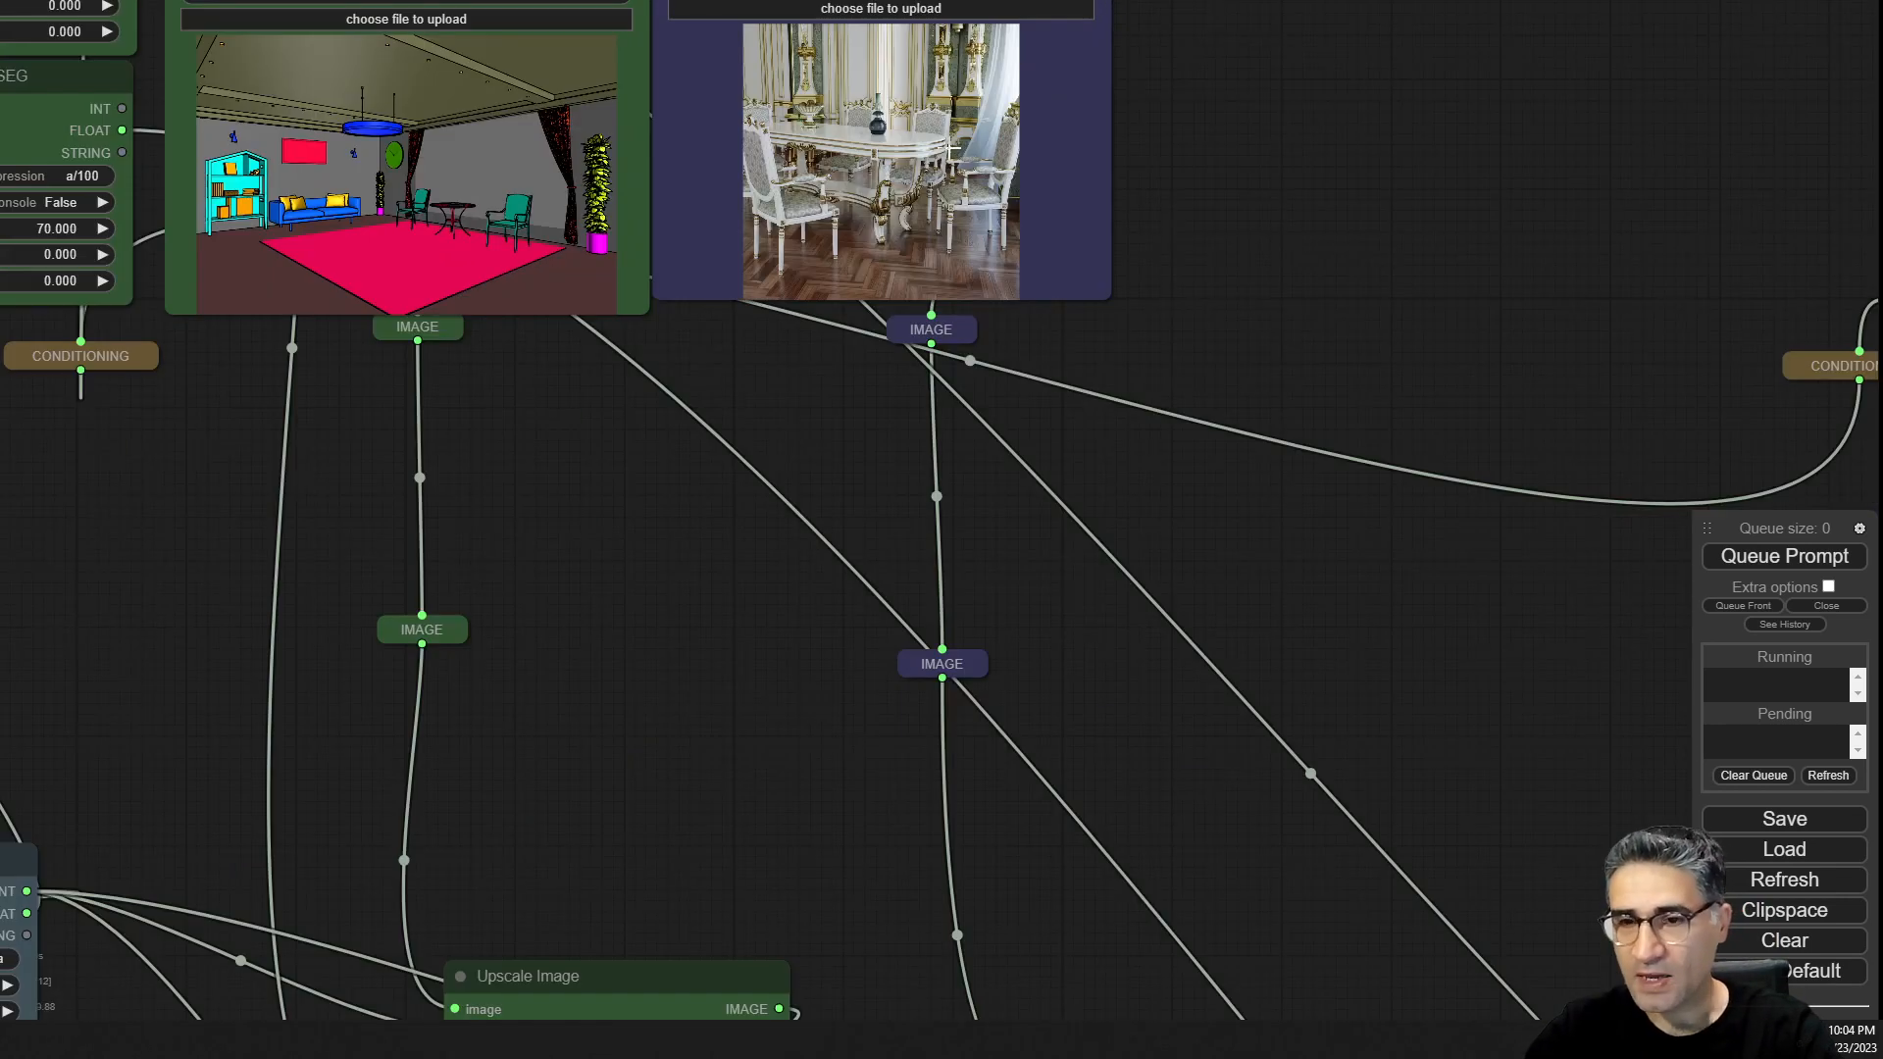
scroll(948, 149, "down", 6)
scroll(949, 157, "up", 7)
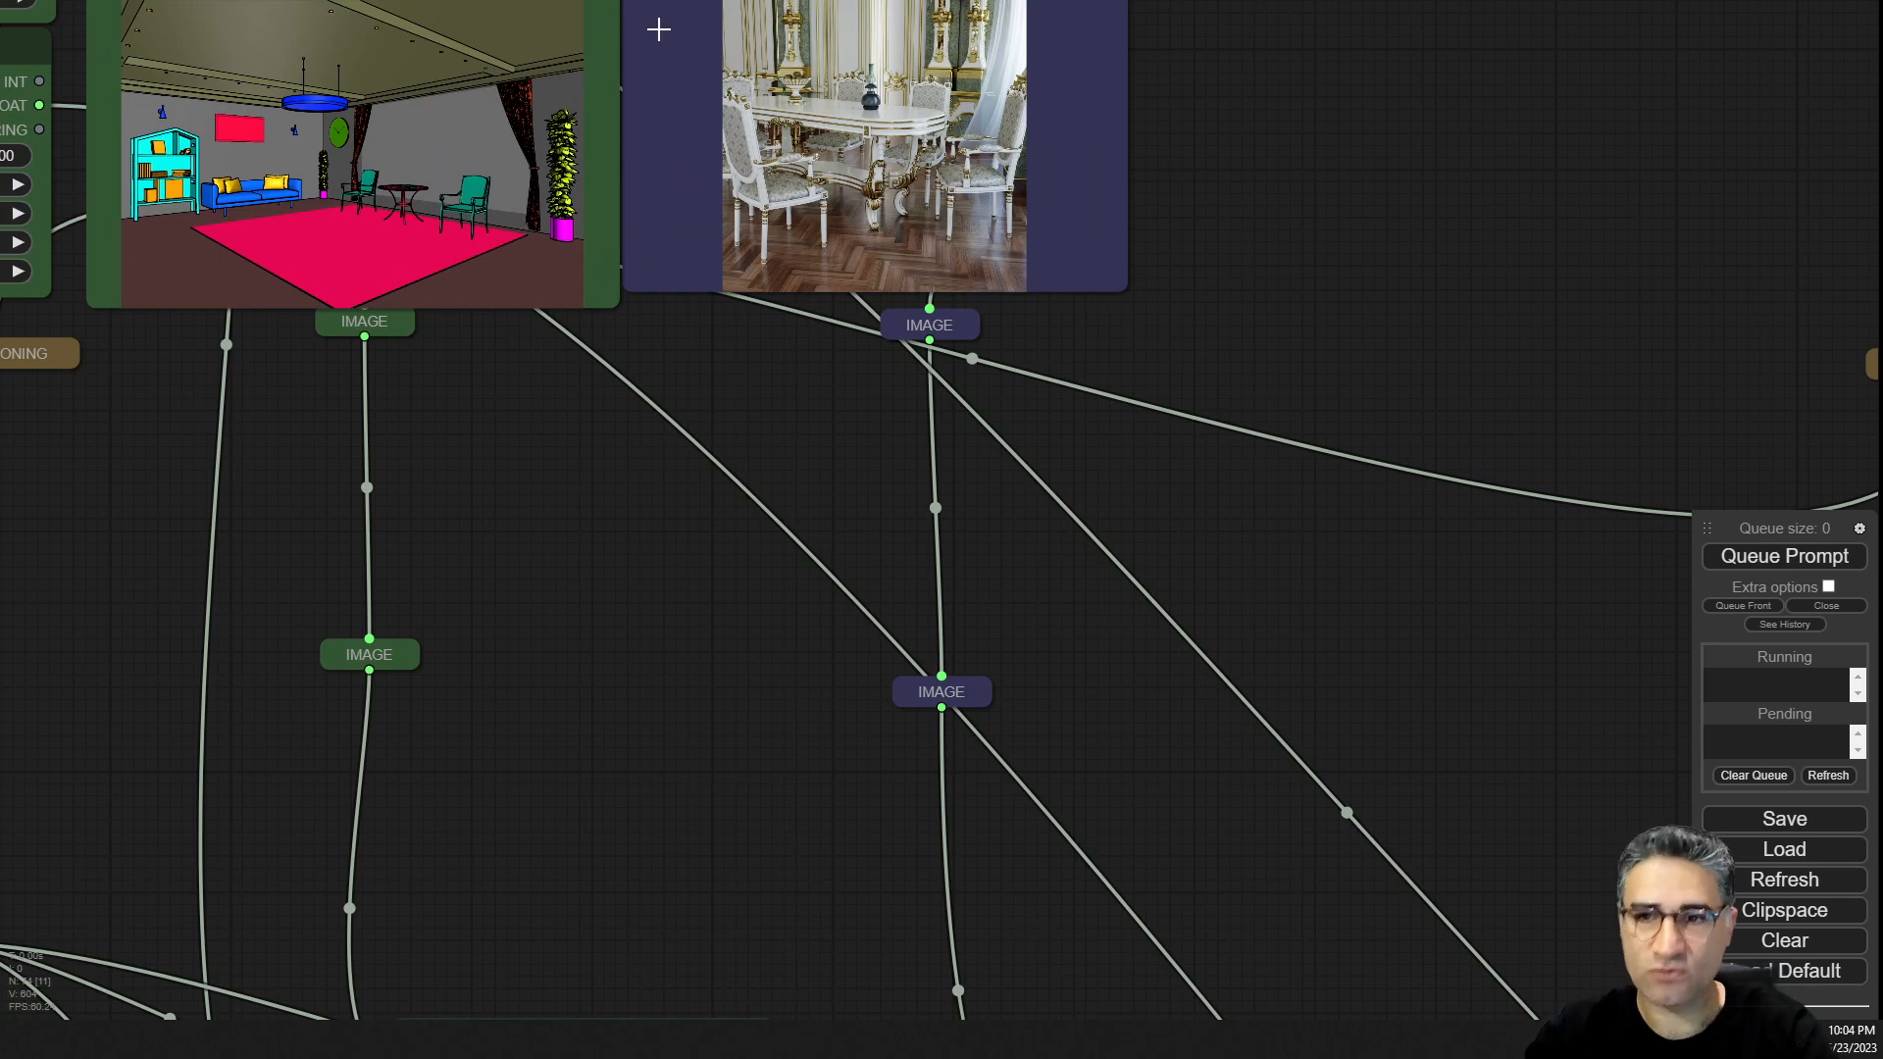
left_click_drag(1244, 190, 1177, 495)
scroll(1174, 493, "up", 1)
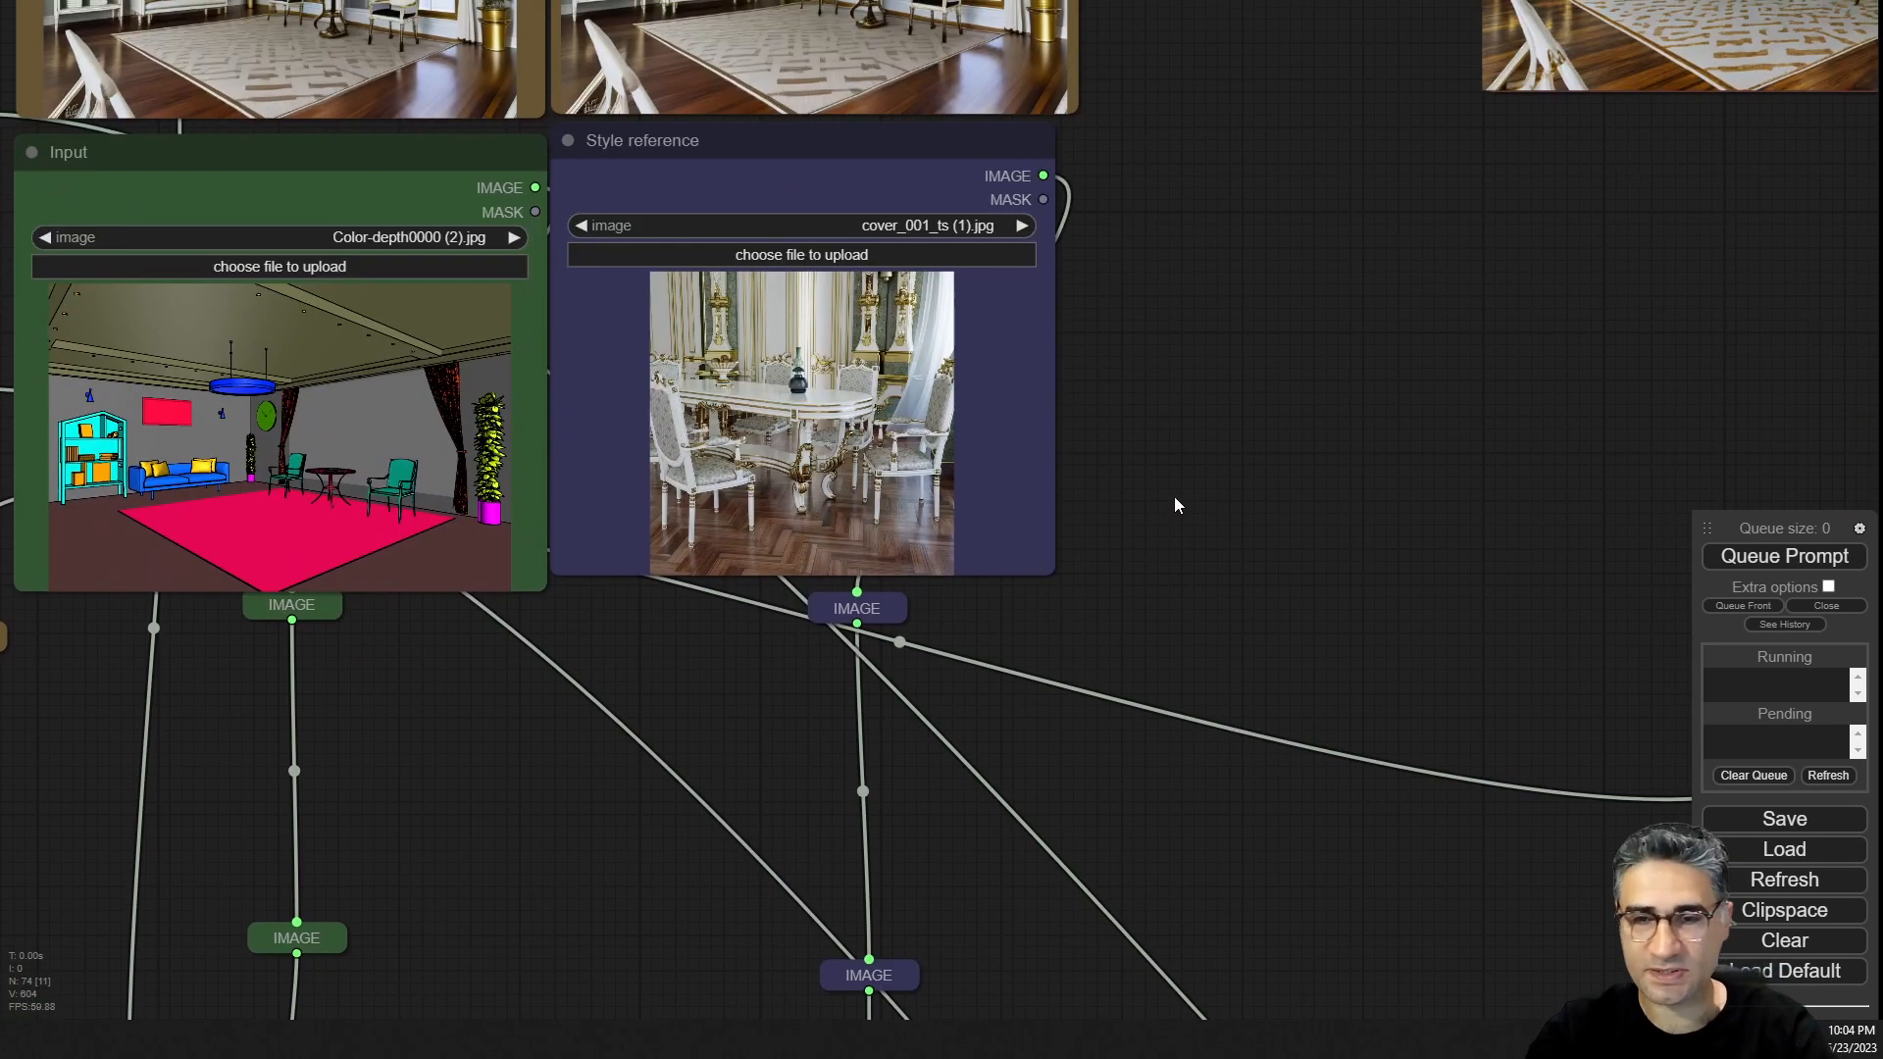
scroll(953, 412, "up", 5)
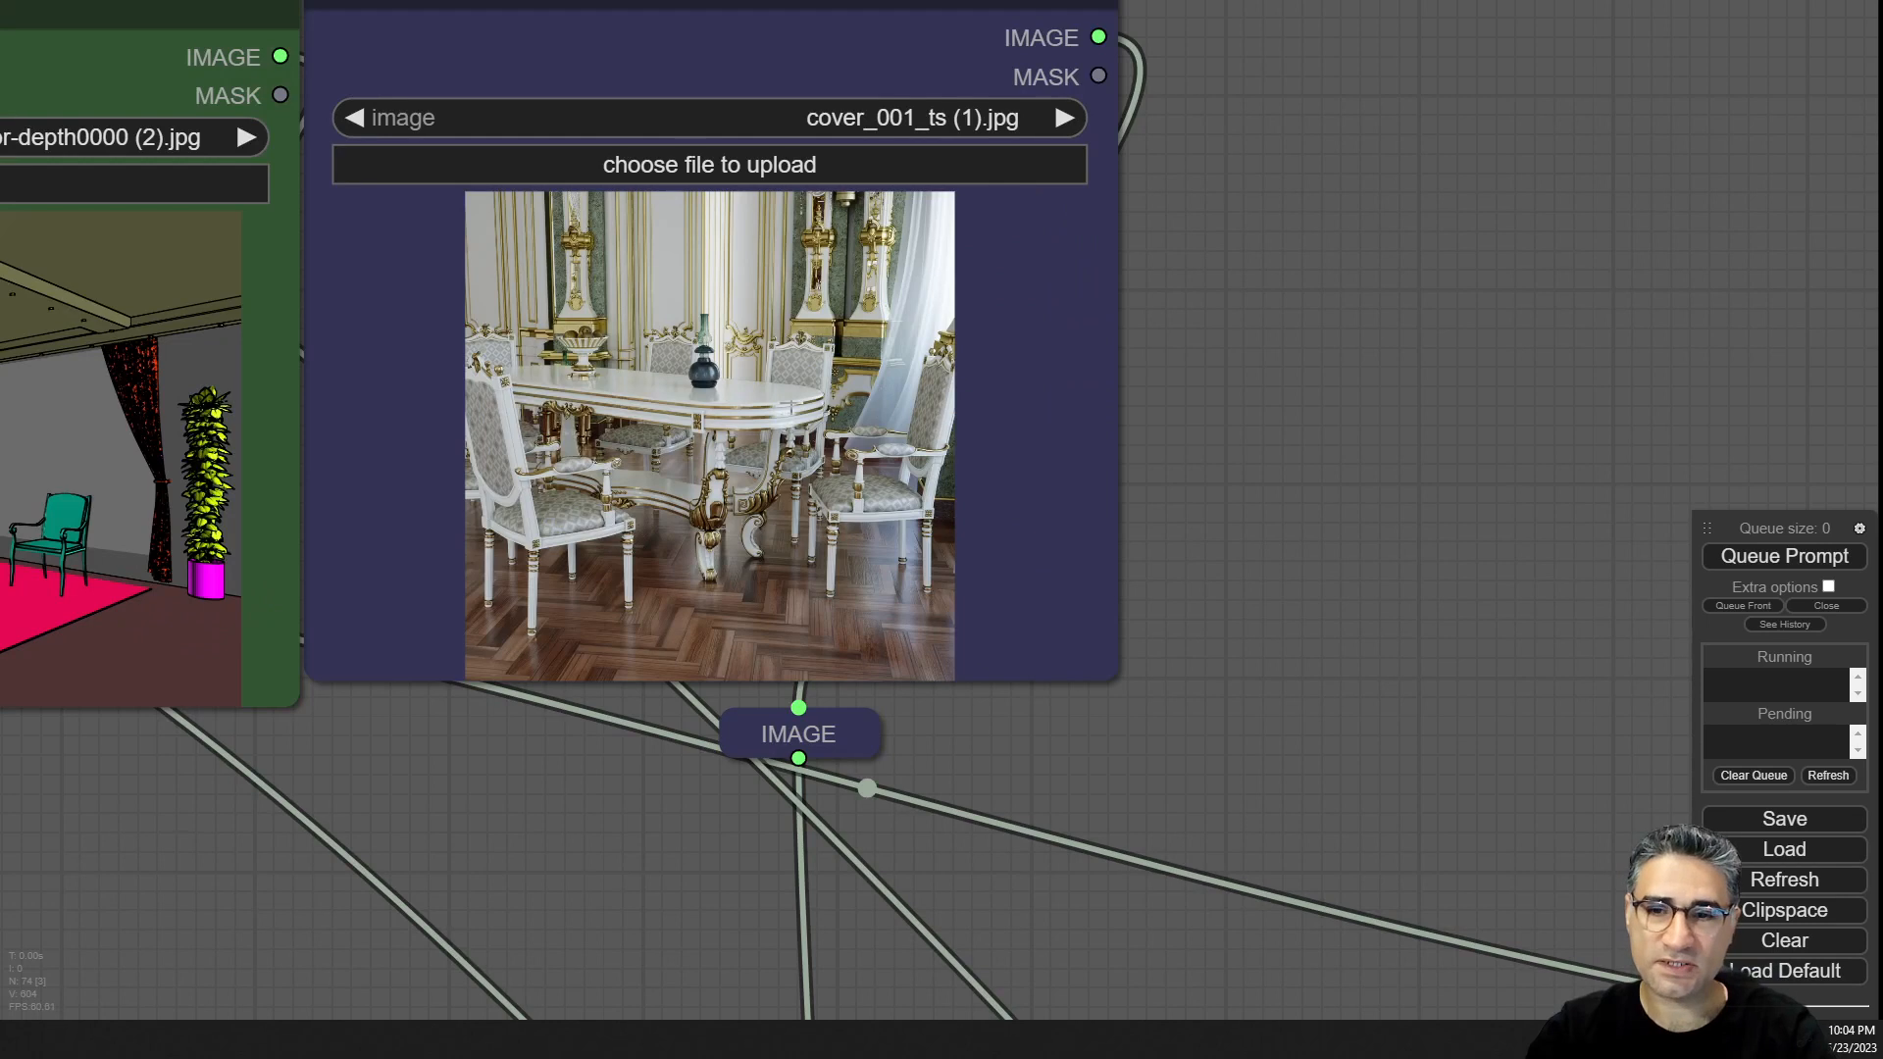
scroll(791, 407, "down", 4)
scroll(378, 383, "up", 4)
left_click_drag(337, 796, 642, 843)
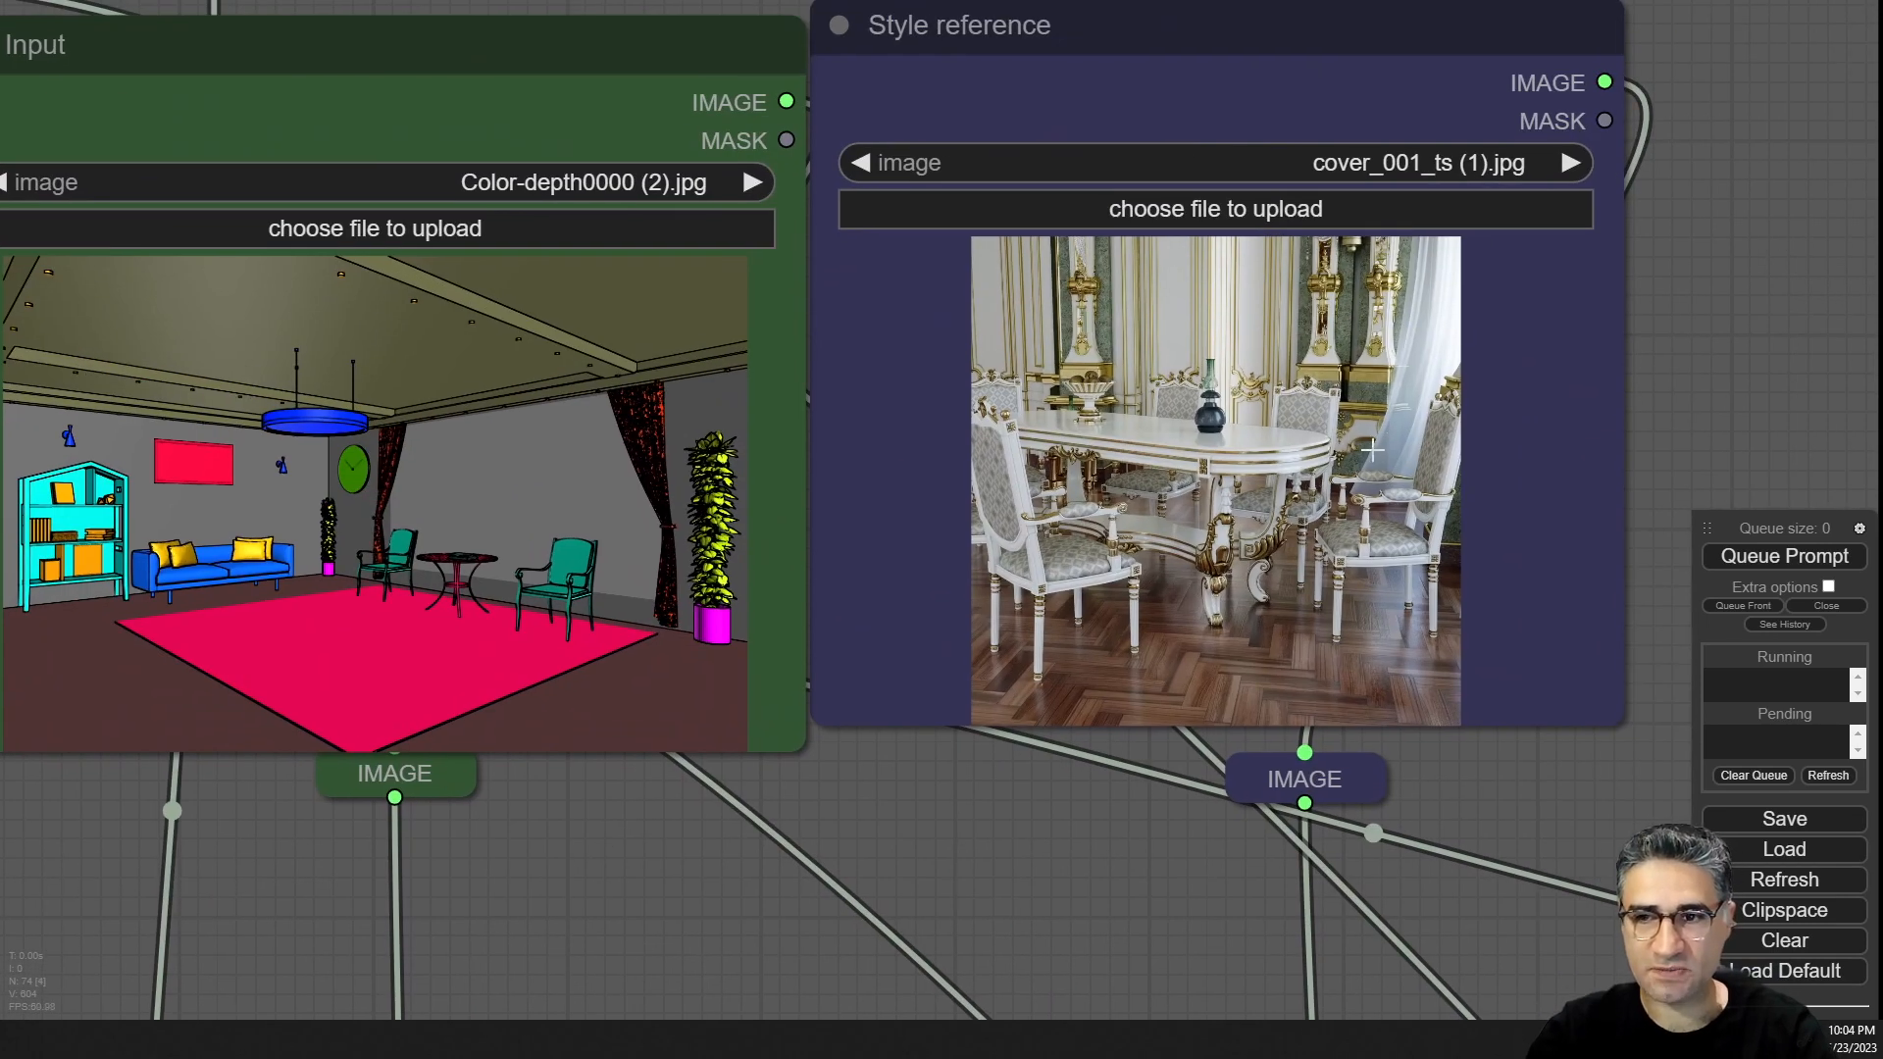
left_click_drag(1055, 886, 1076, 824)
Examine the Upscale Image nodes that resize the input and style reference images.
scroll(814, 696, "down", 5)
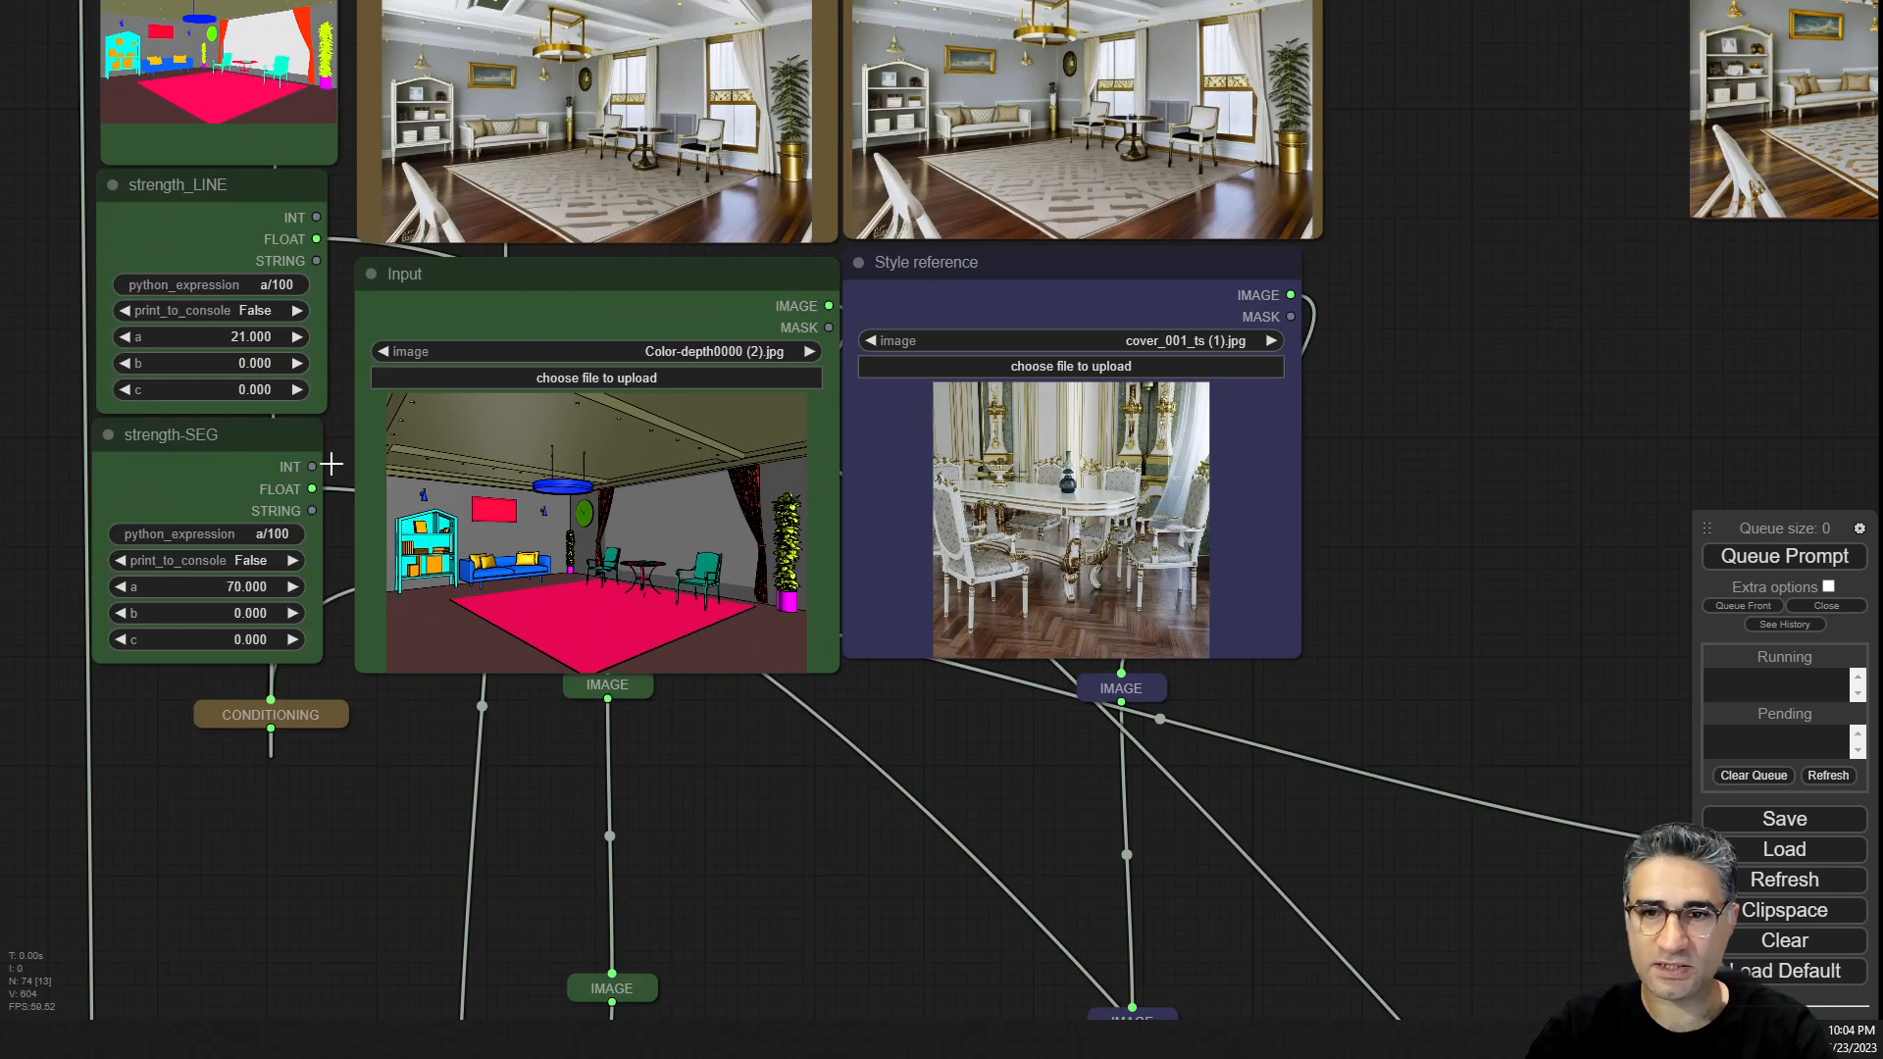
left_click_drag(1061, 957, 861, 0)
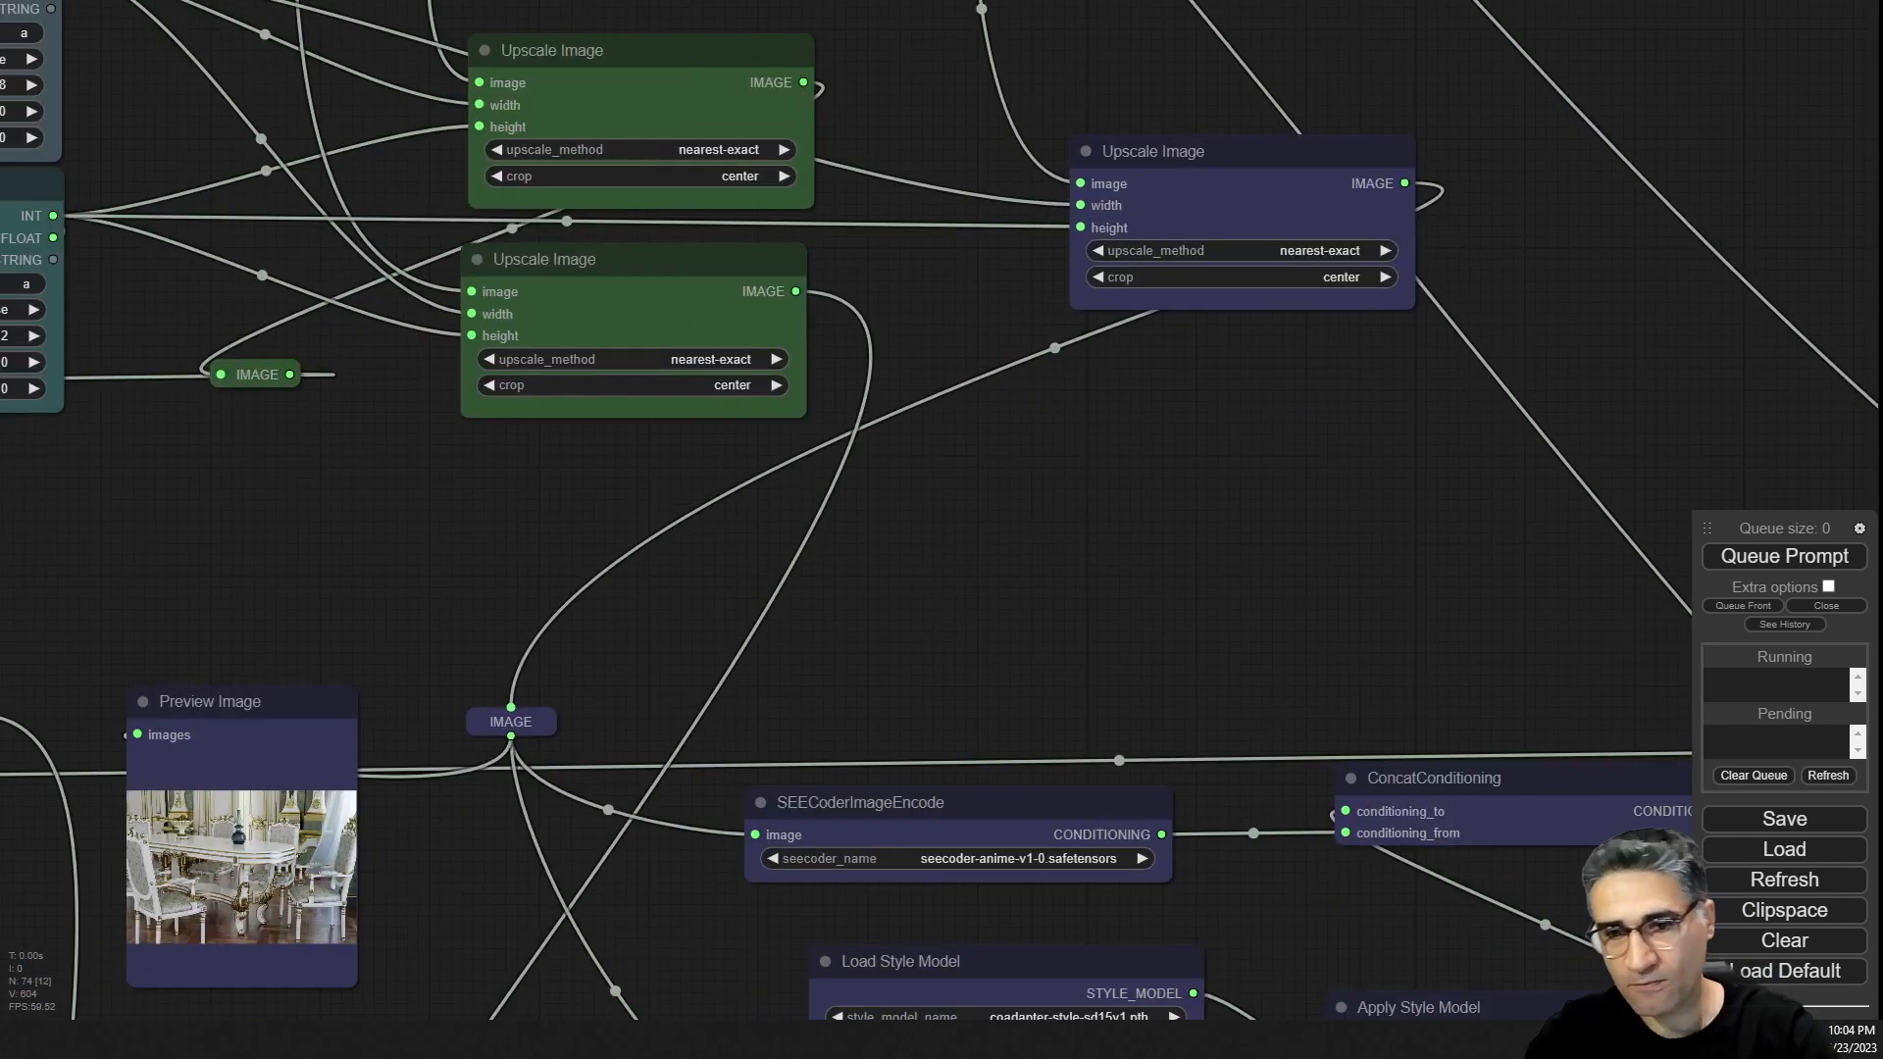
left_click_drag(920, 543, 780, 751)
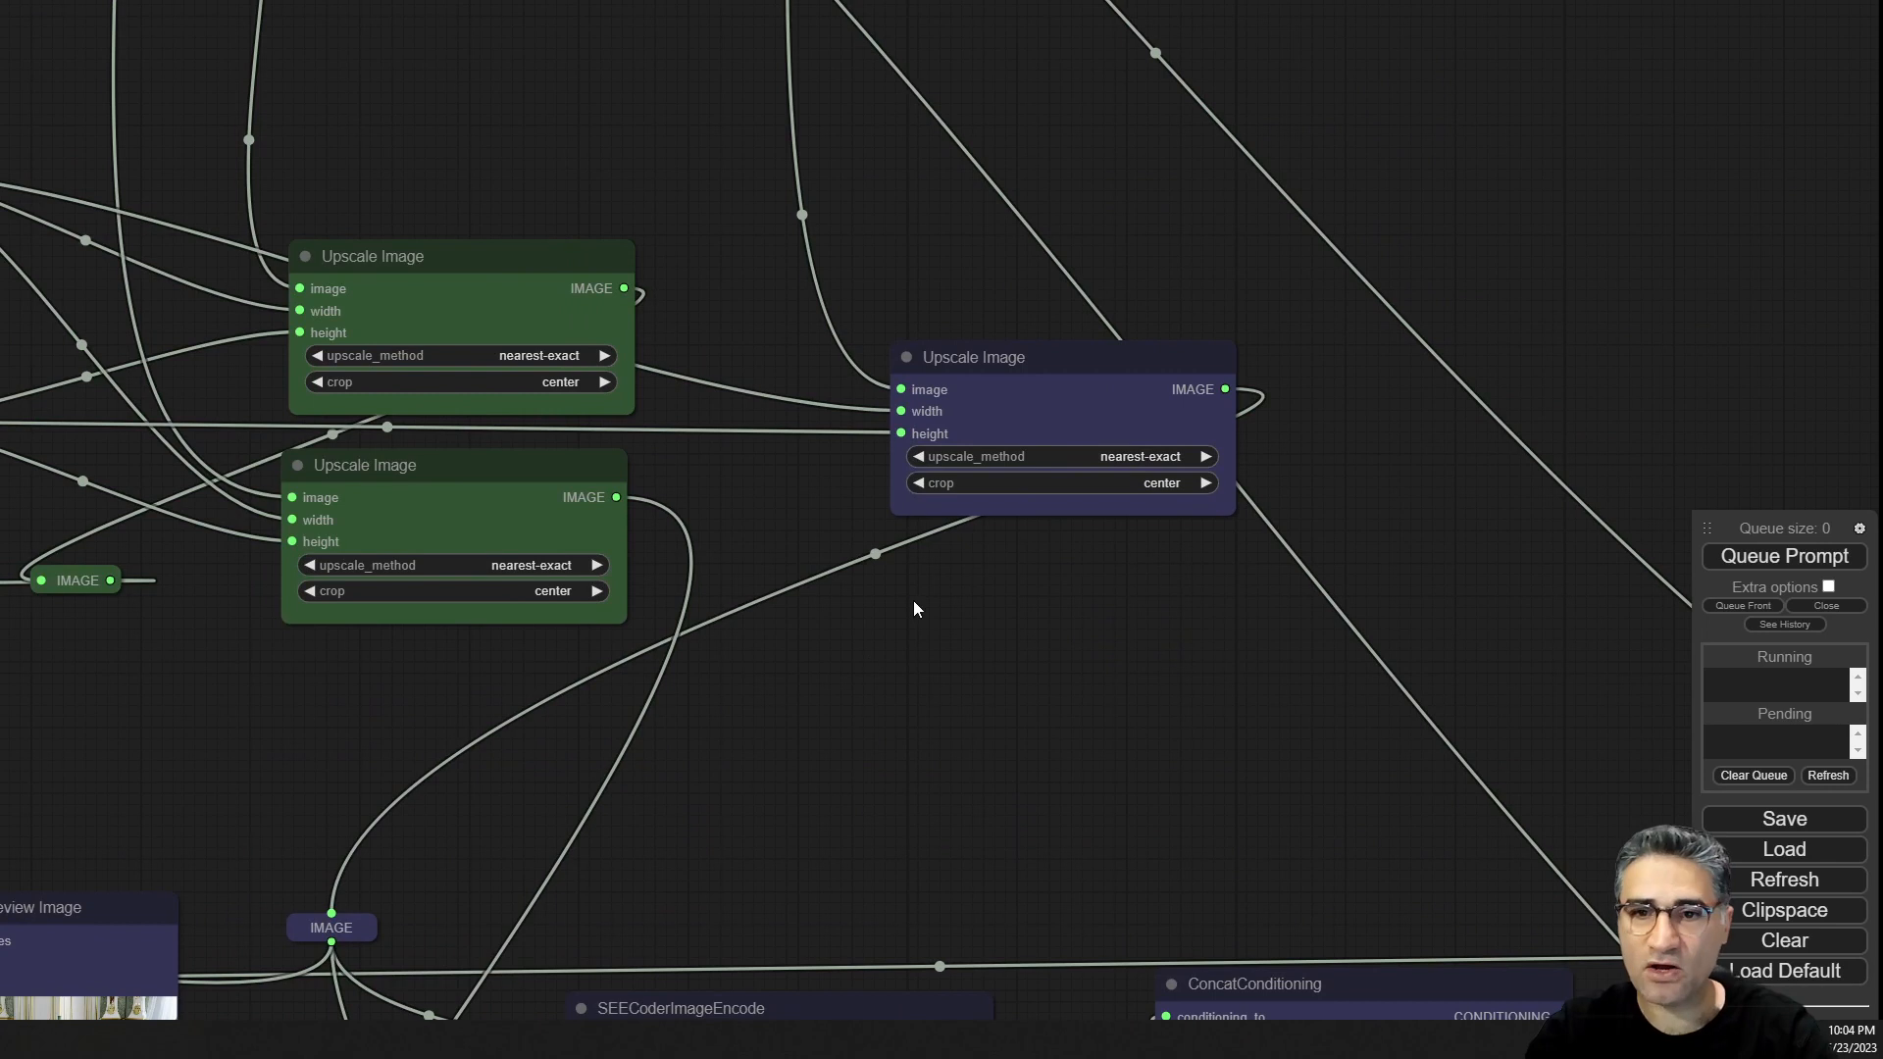
left_click_drag(1069, 379, 1008, 327)
scroll(1086, 456, "up", 6)
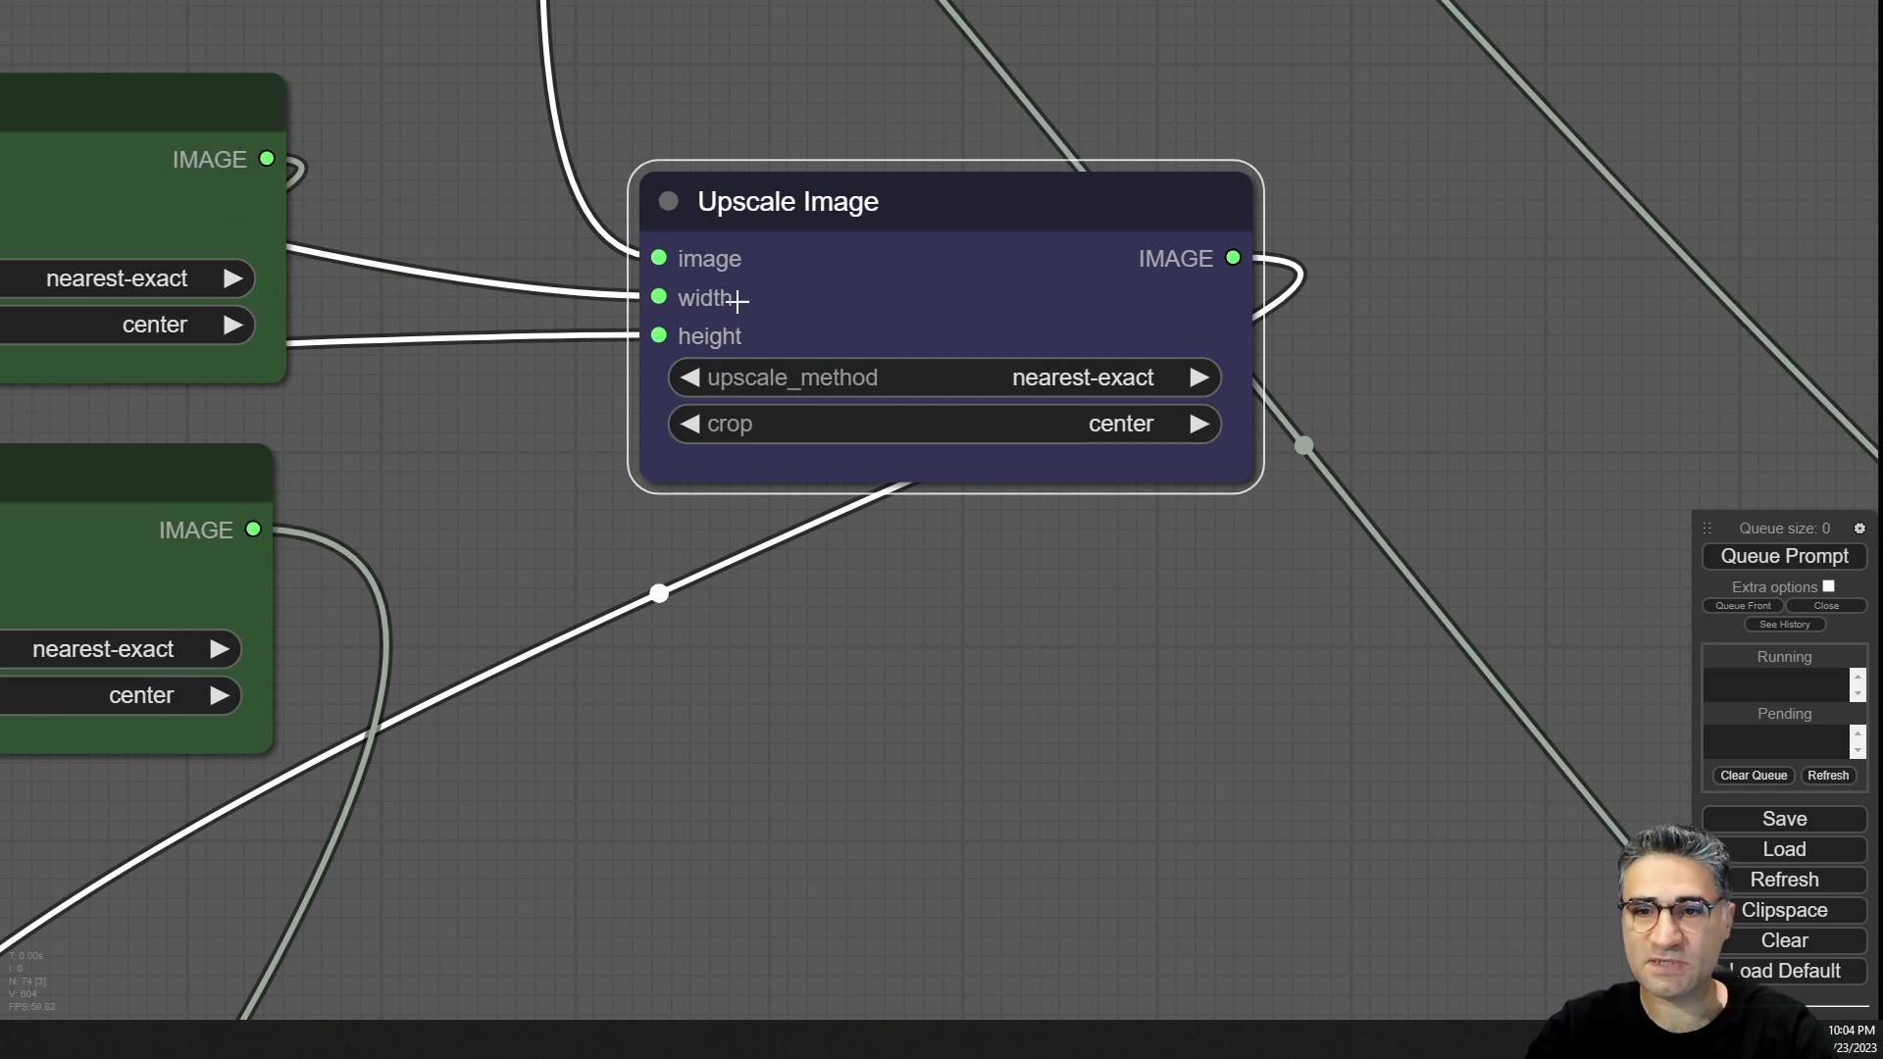
left_click_drag(836, 597, 1765, 665)
scroll(1138, 621, "down", 5)
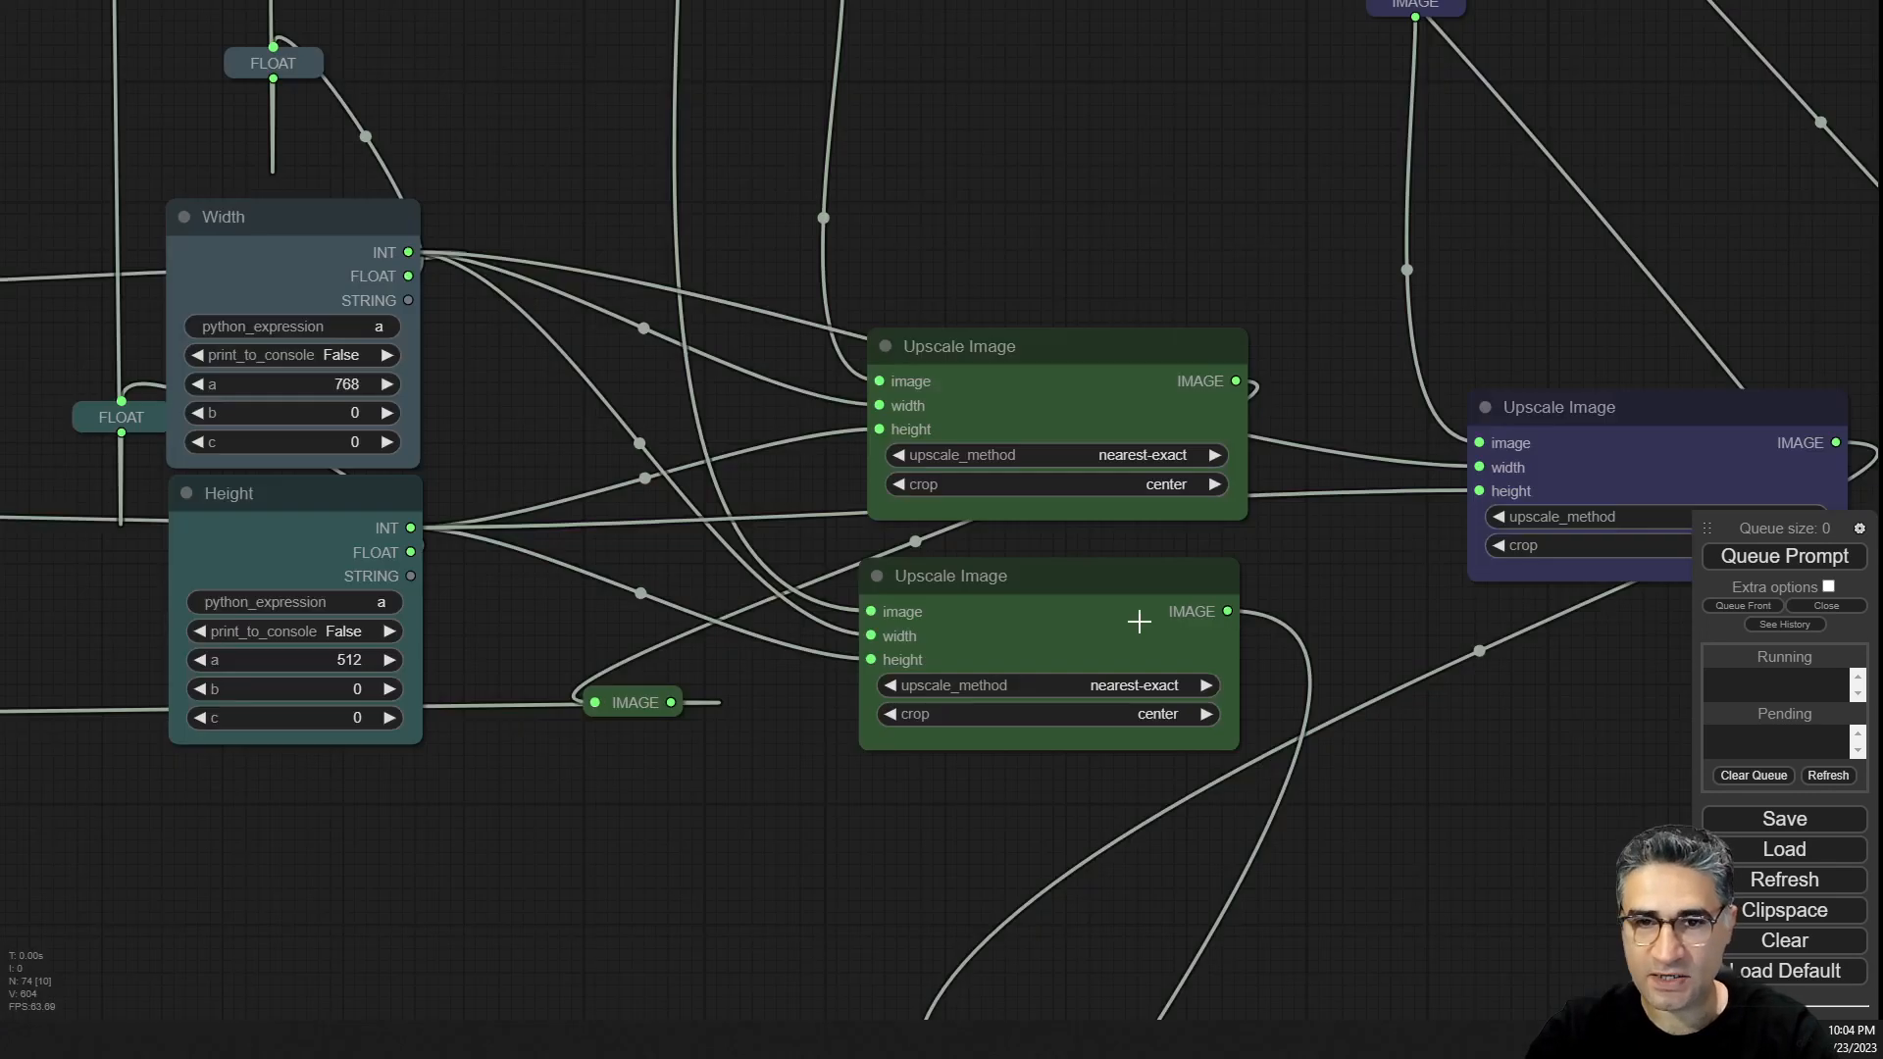
scroll(1138, 622, "down", 1)
Nudge the Width and Height expression nodes slightly to tidy their layout.
left_click(378, 244)
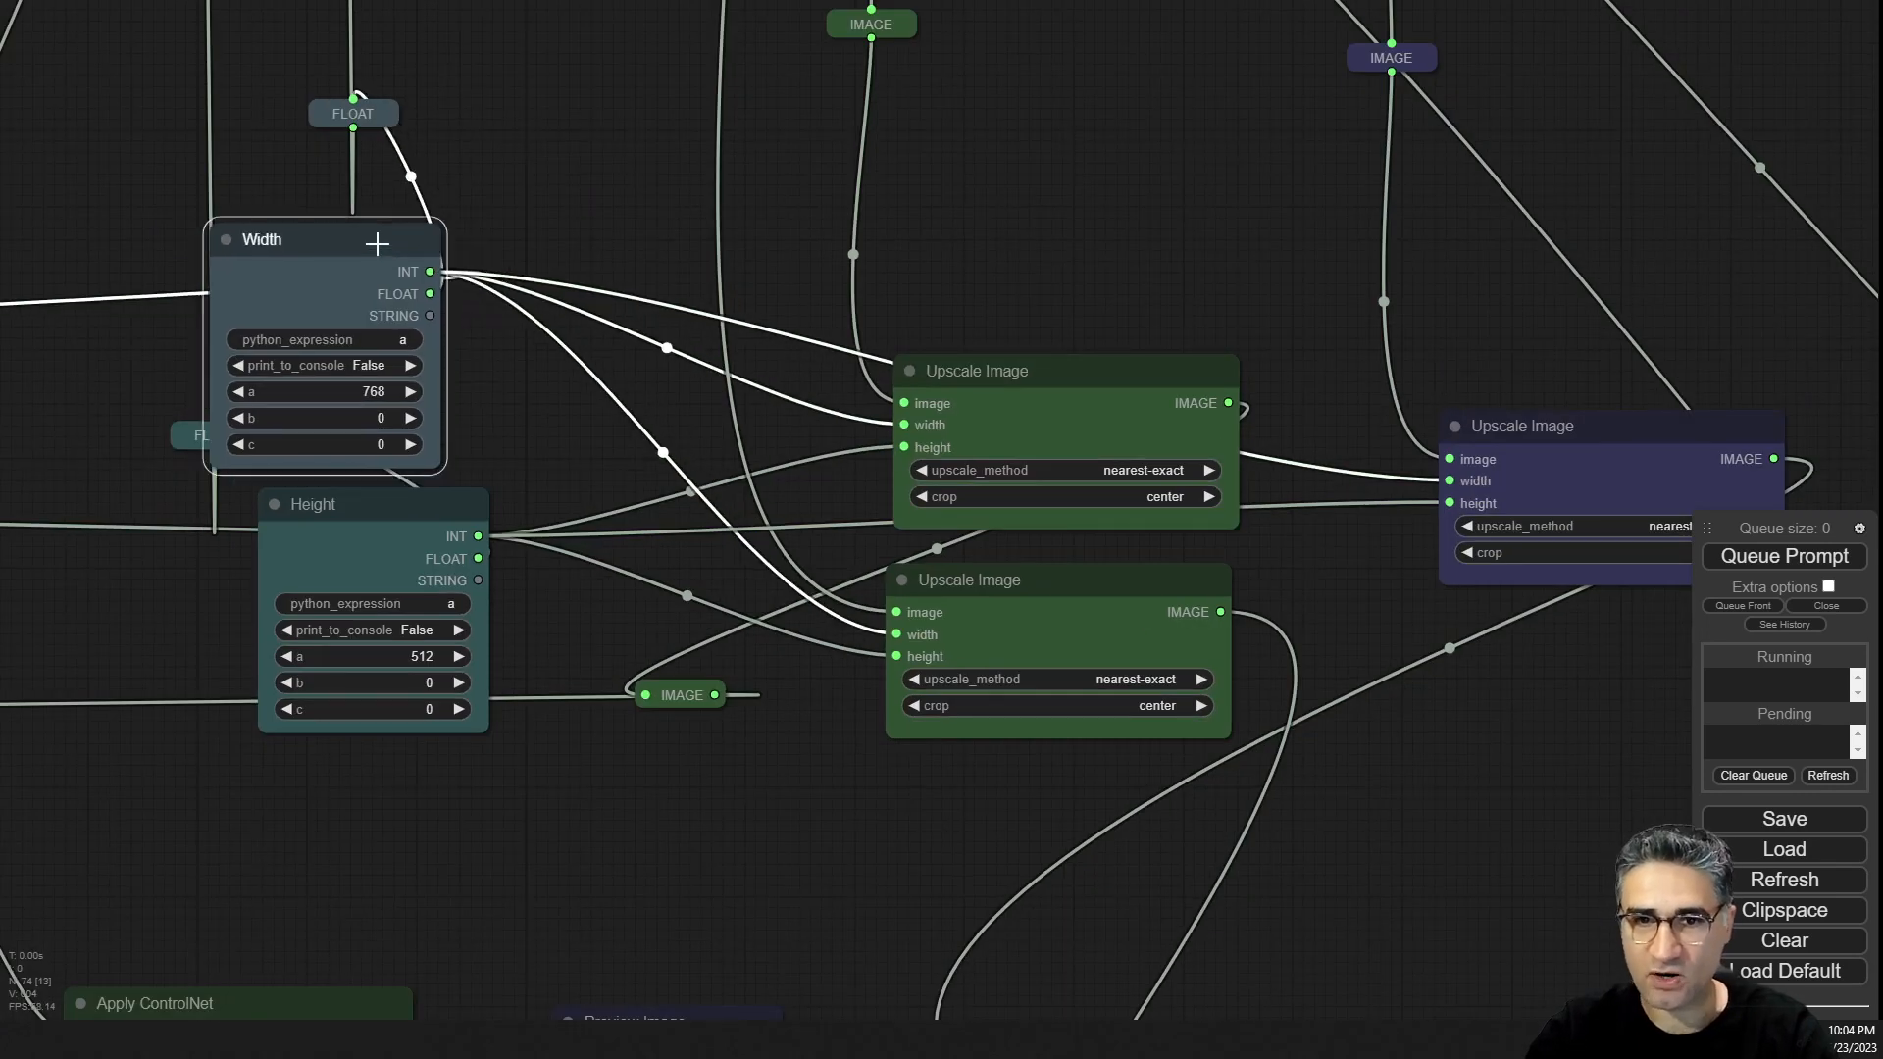
left_click_drag(377, 243, 417, 233)
left_click_drag(398, 506, 388, 504)
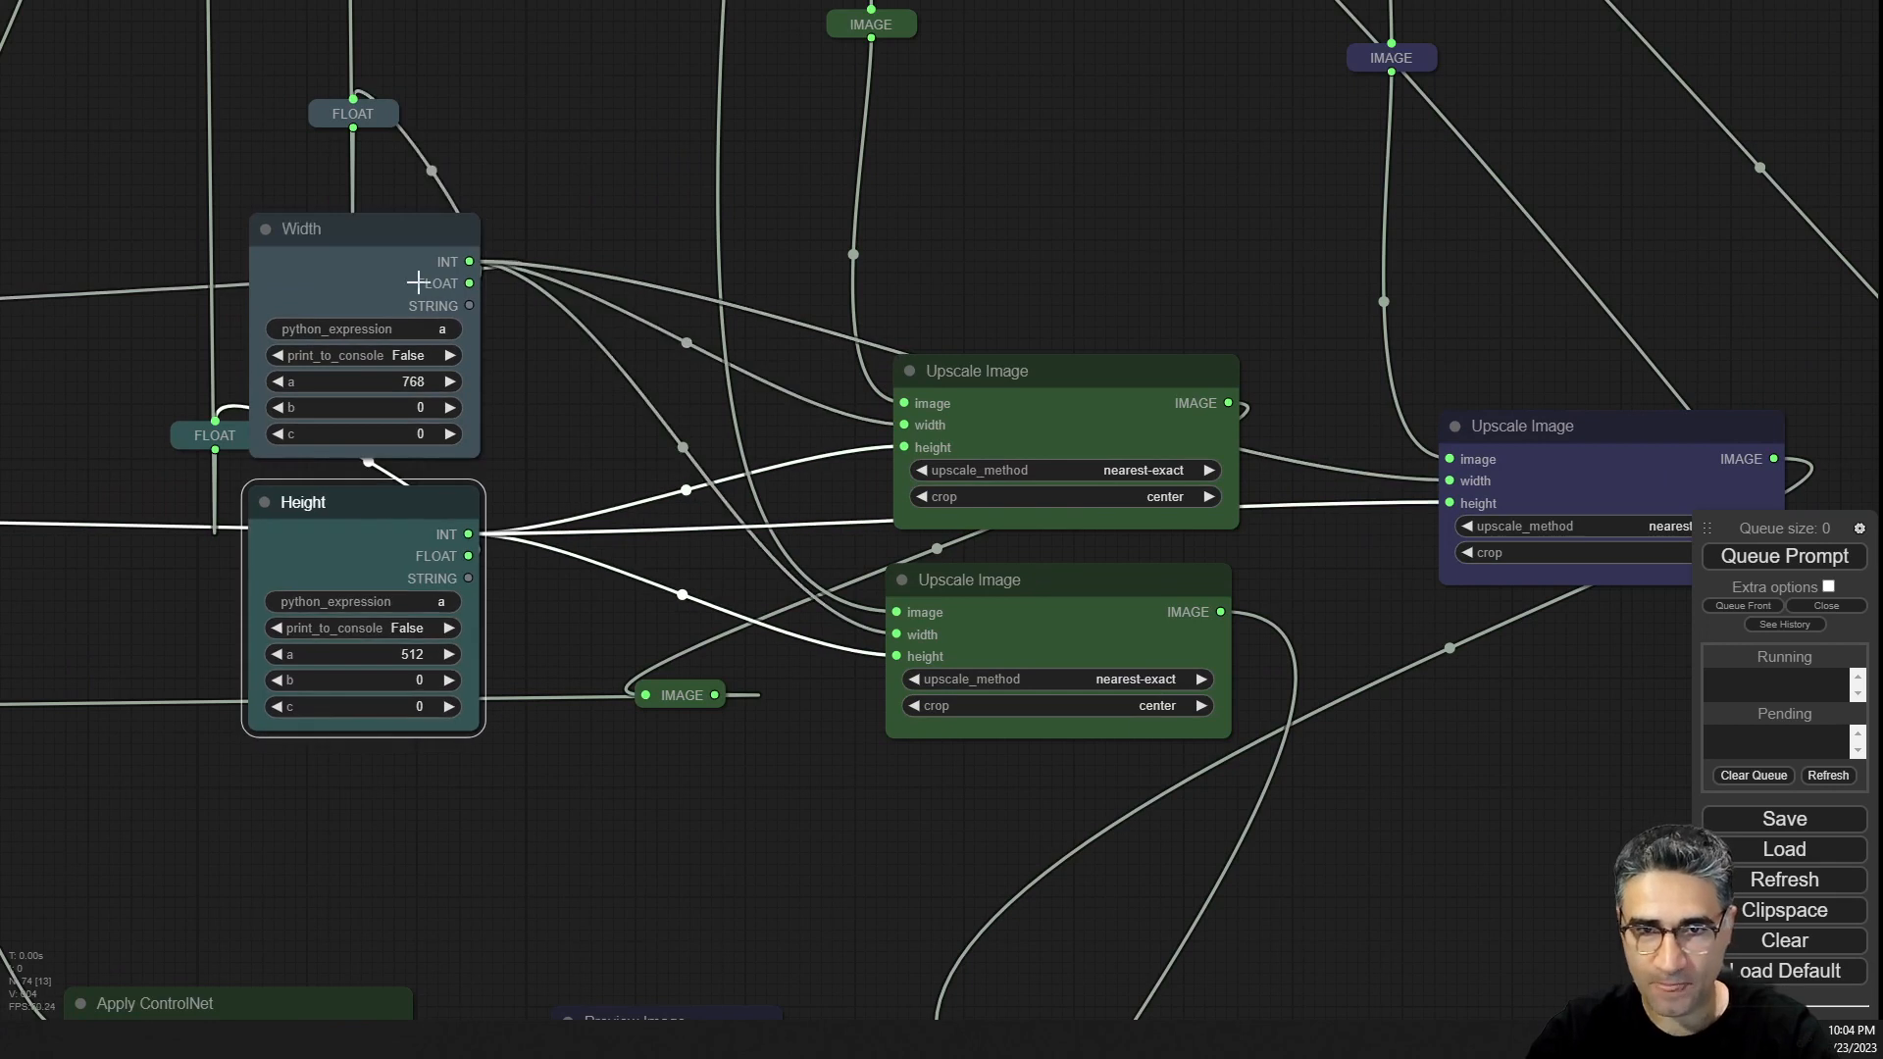
left_click_drag(402, 259, 993, 353)
Survey the whole workflow from the KSampler and output previews down to the upscale nodes.
scroll(411, 275, "down", 12)
left_click_drag(1143, 711, 1141, 712)
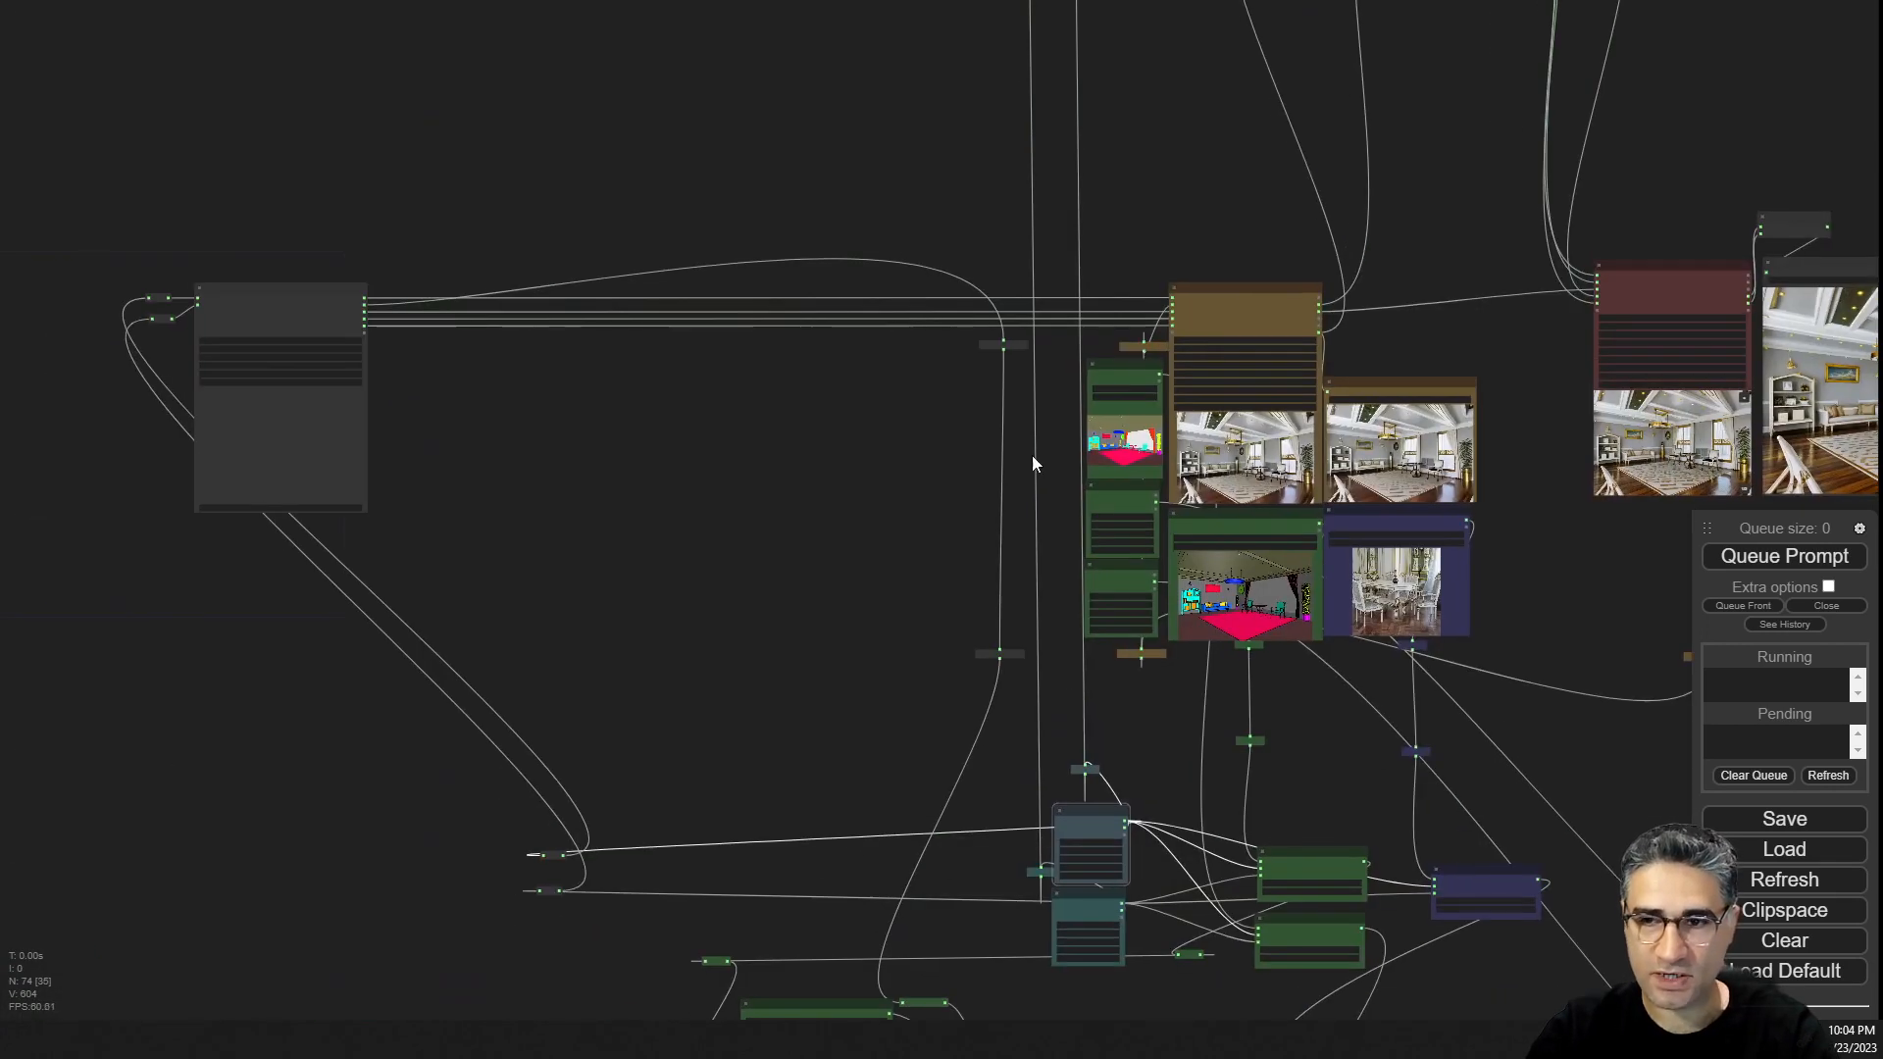
scroll(1237, 325, "up", 12)
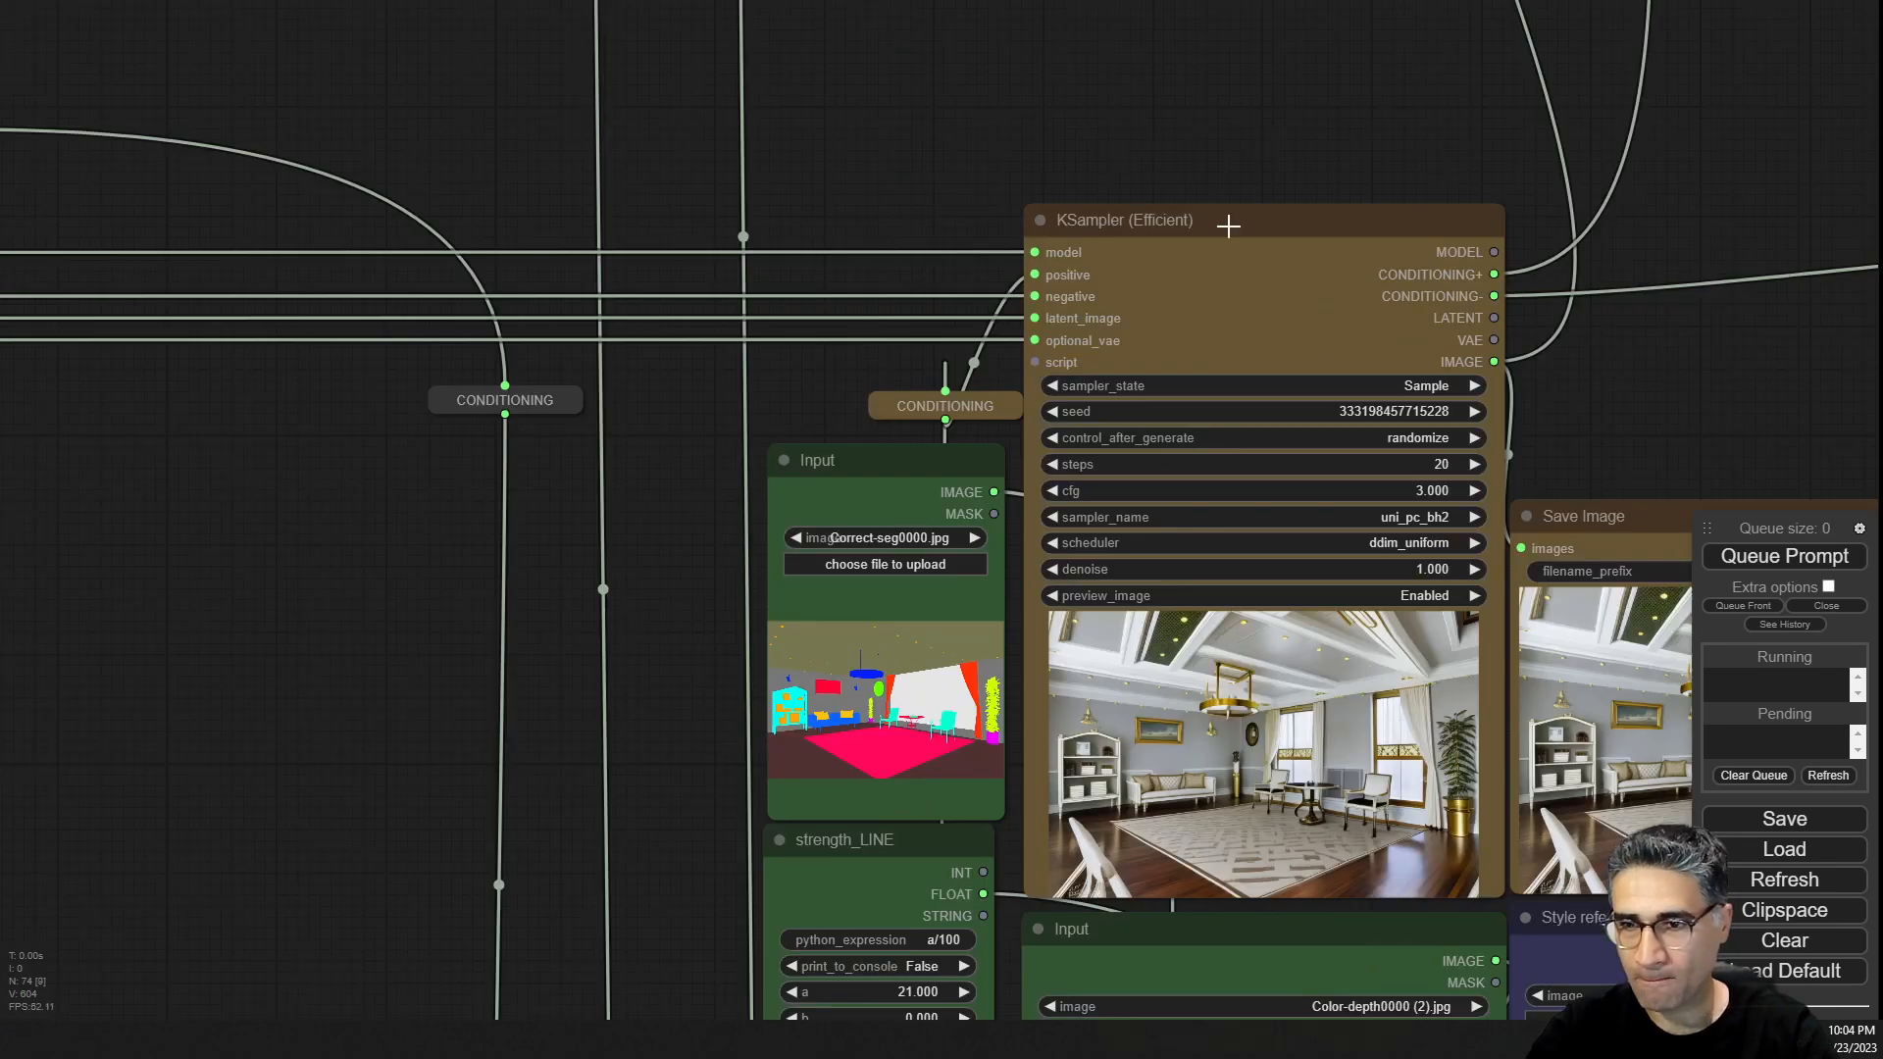
scroll(1290, 181, "down", 10)
left_click_drag(1226, 110, 1138, 875)
scroll(888, 306, "up", 10)
left_click_drag(1239, 420, 877, 74)
scroll(915, 824, "down", 5)
scroll(915, 819, "down", 5)
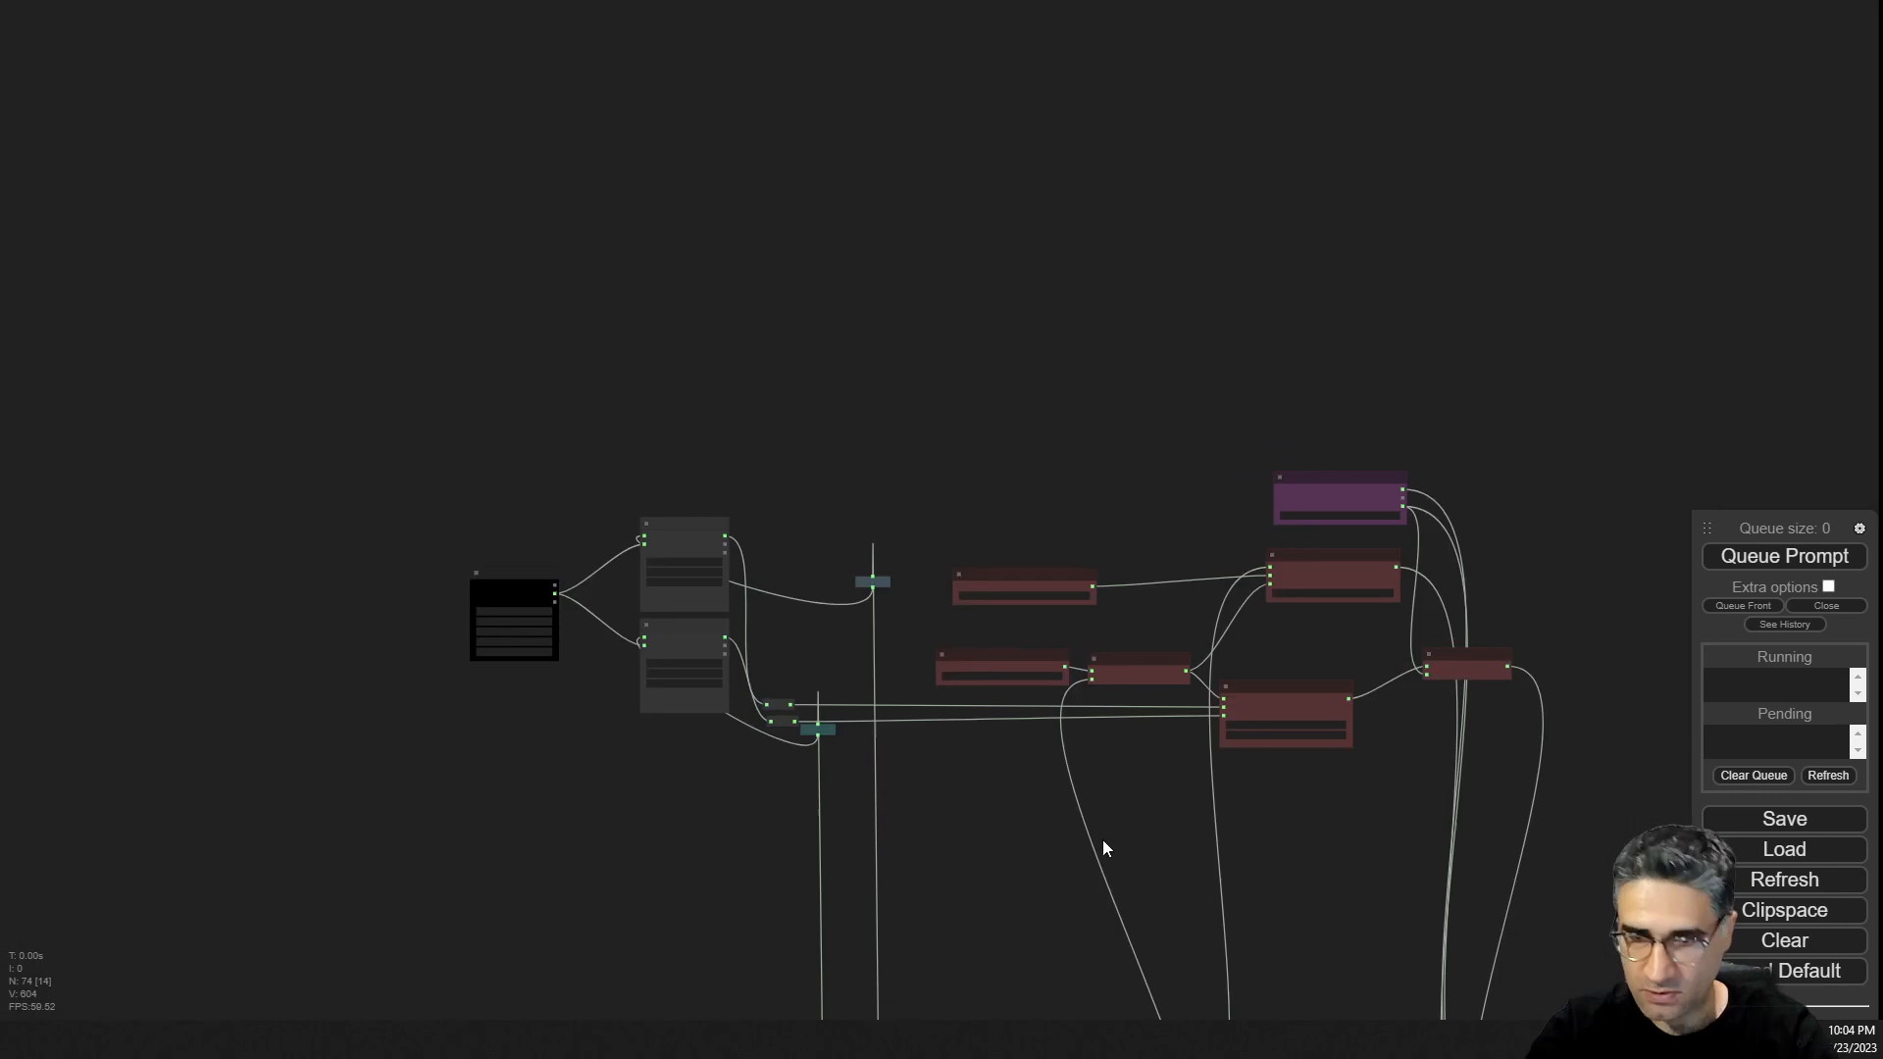
left_click_drag(1108, 839, 975, 59)
left_click_drag(1362, 510, 1132, 10)
scroll(1002, 334, "up", 7)
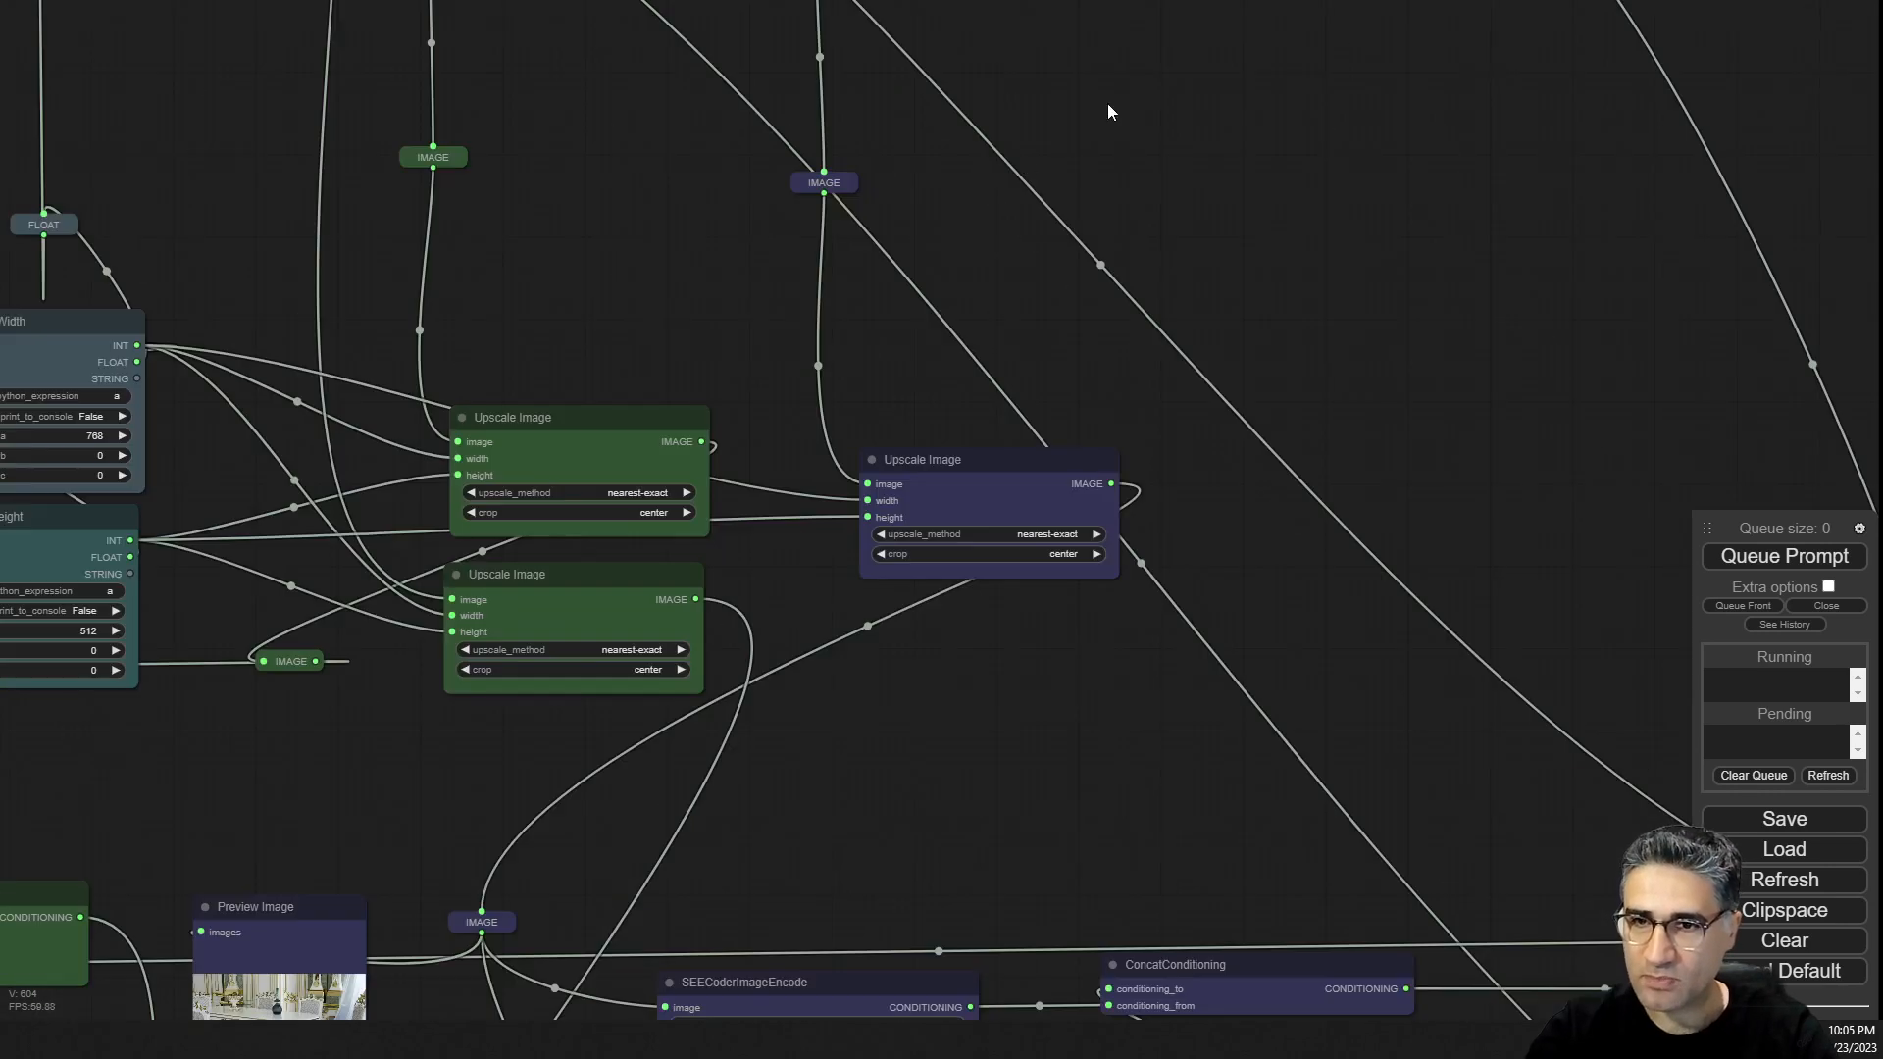
Trace the style reference image path through its Upscale Image node to the Preview Image node.
left_click_drag(1108, 104, 1264, 667)
scroll(991, 318, "up", 12)
scroll(814, 378, "down", 6)
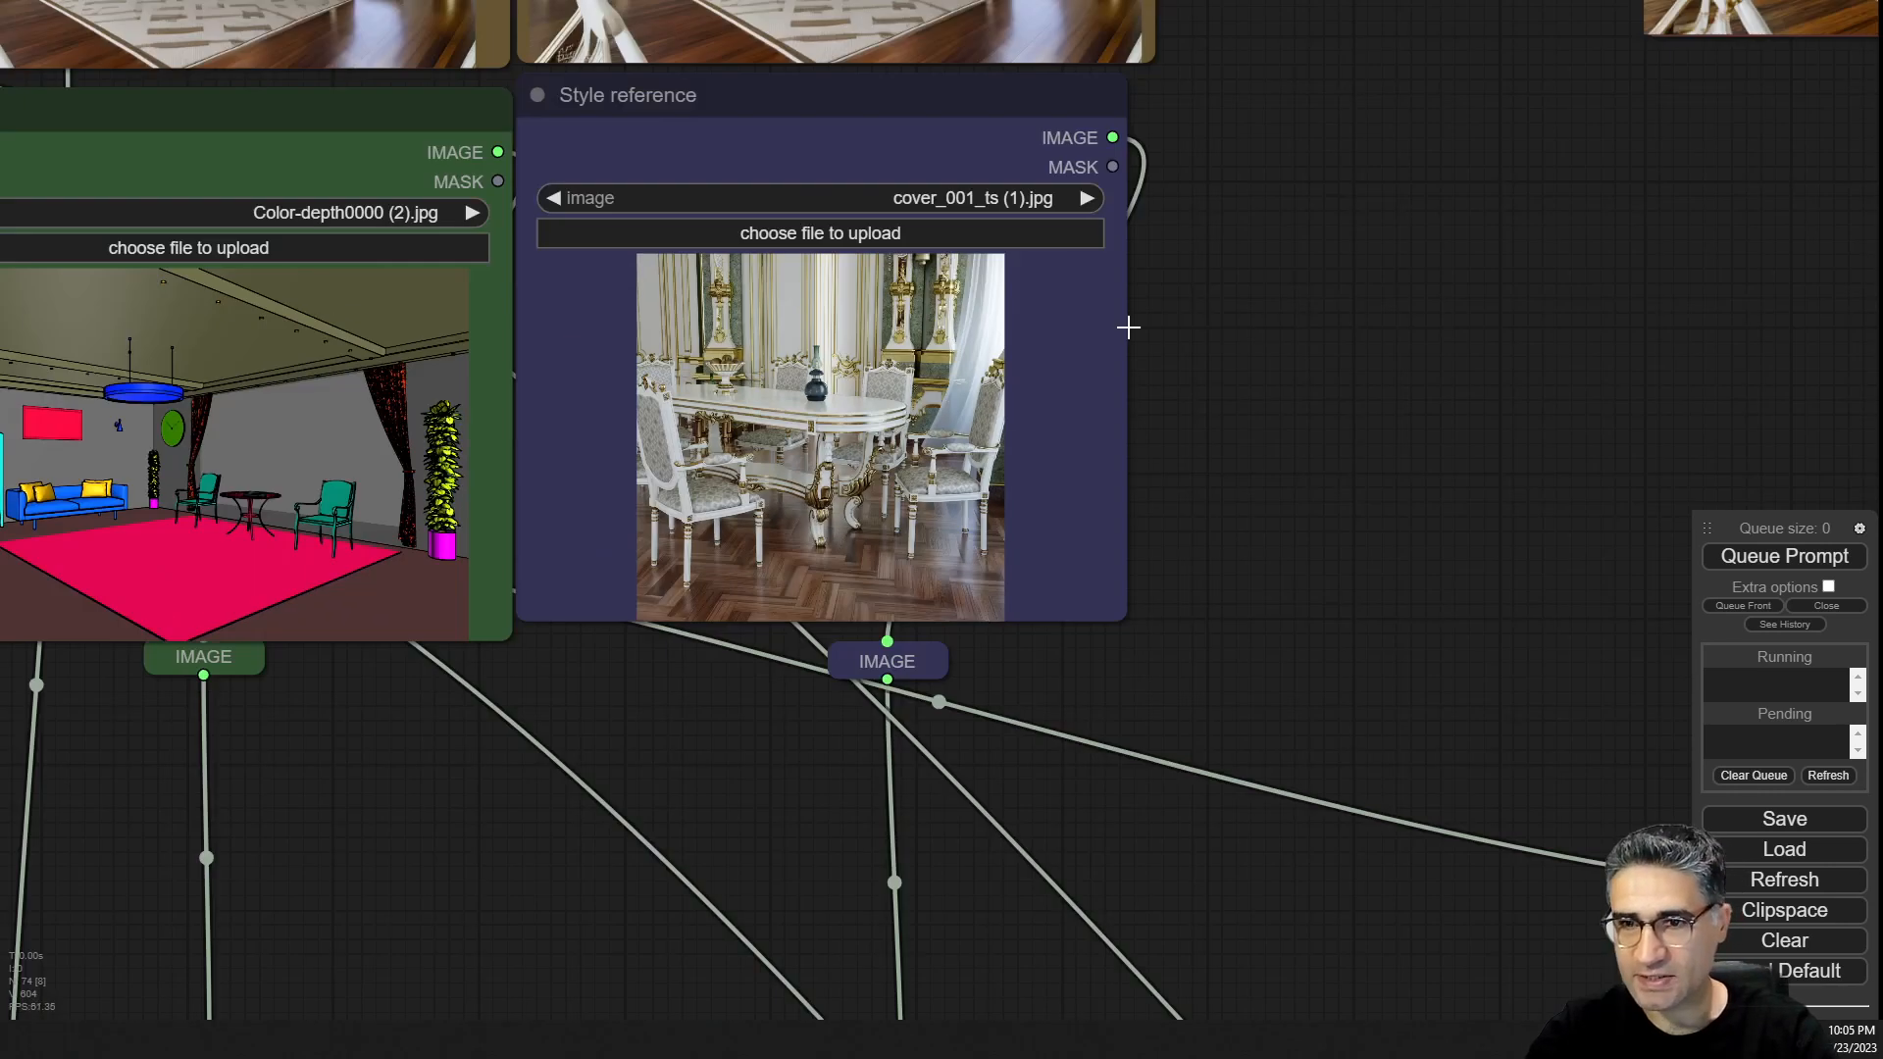
left_click_drag(1141, 221, 1138, 241)
scroll(802, 235, "down", 4)
left_click_drag(655, 981, 852, 5)
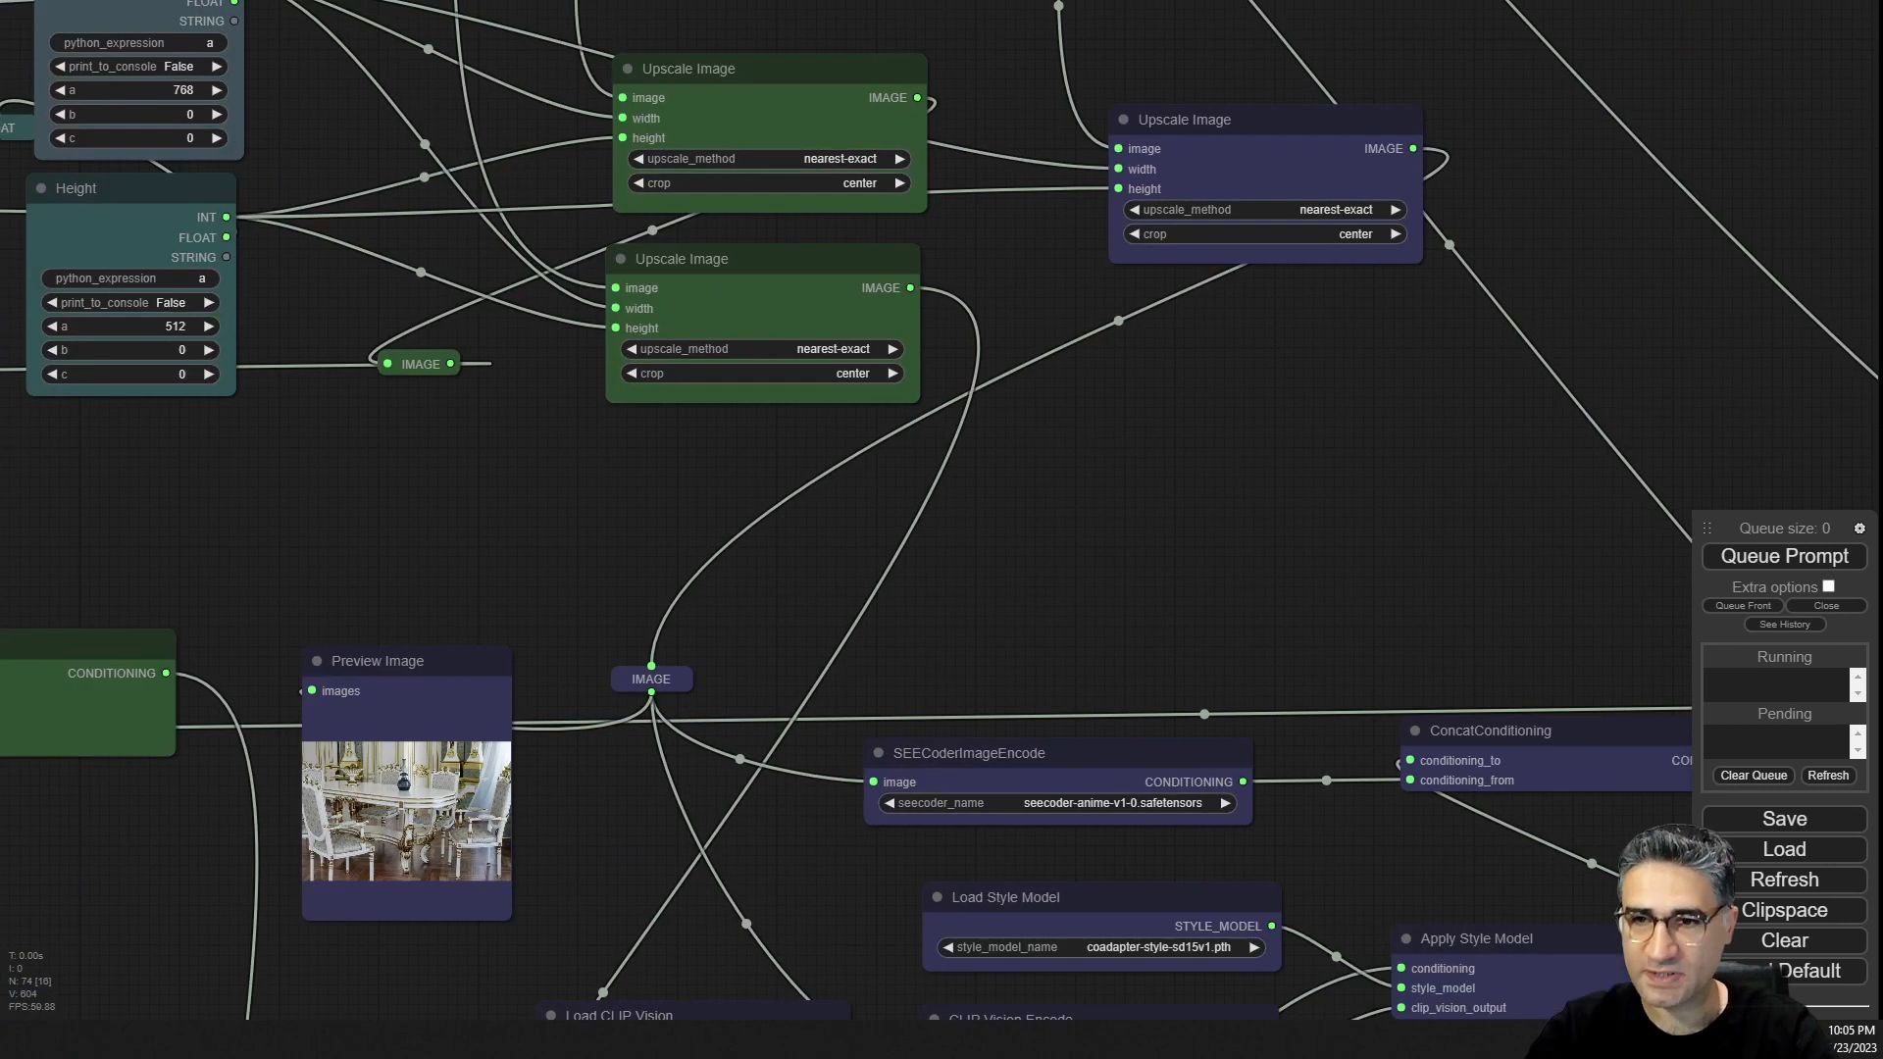
scroll(1232, 113, "up", 6)
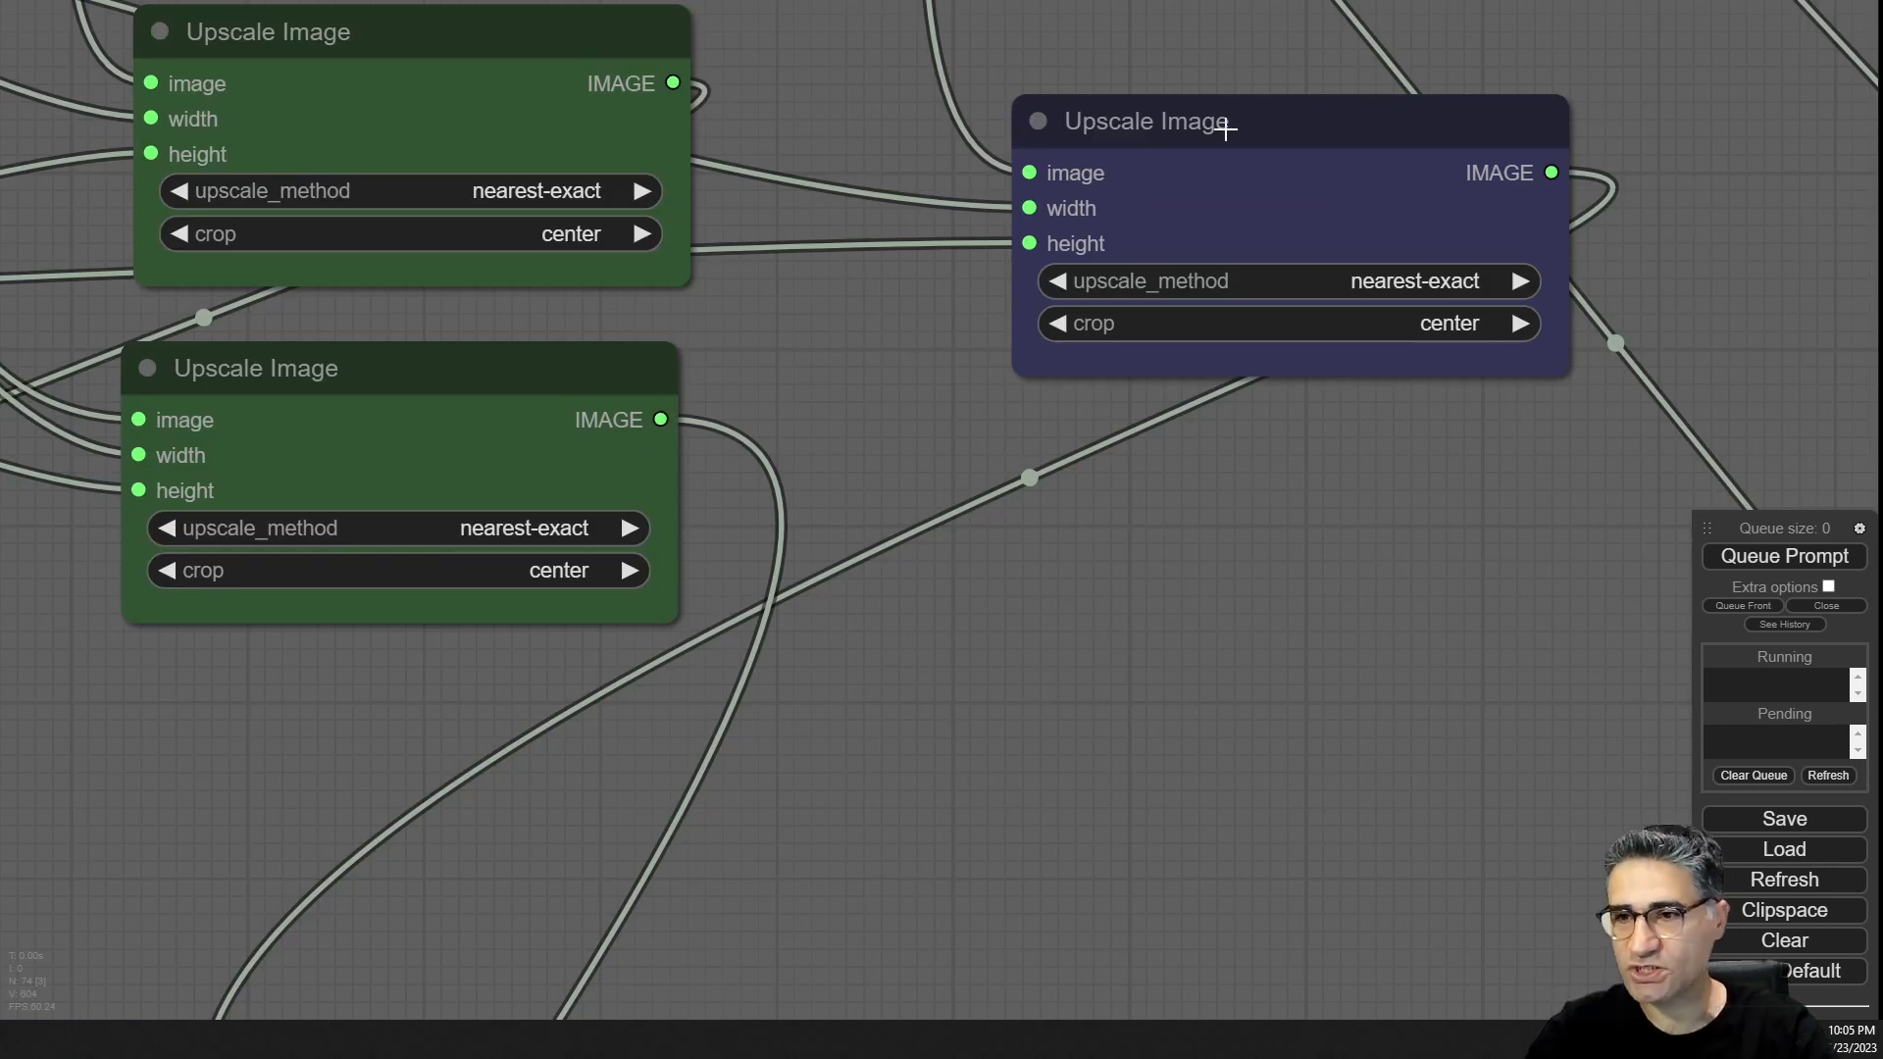
left_click_drag(1164, 685, 1604, 507)
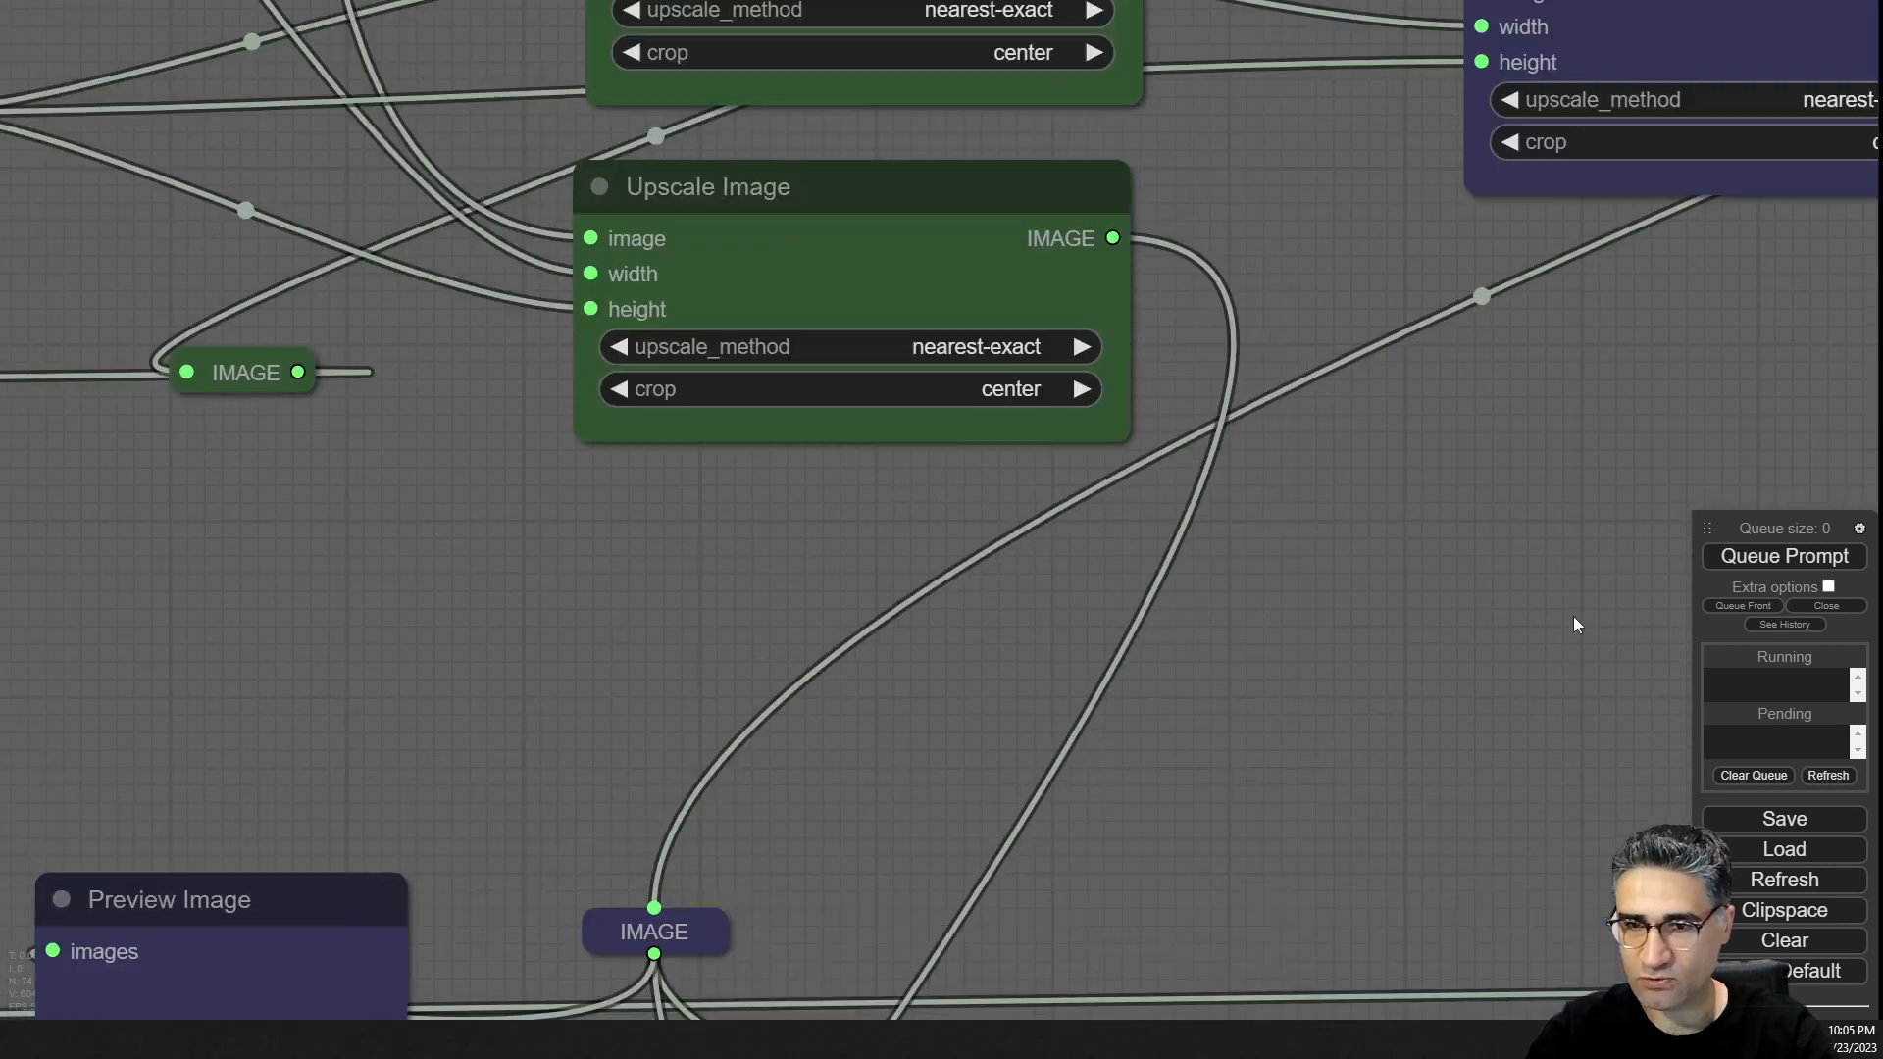
left_click_drag(1573, 616, 1537, 949)
scroll(1203, 520, "down", 3)
left_click_drag(649, 883, 880, 2)
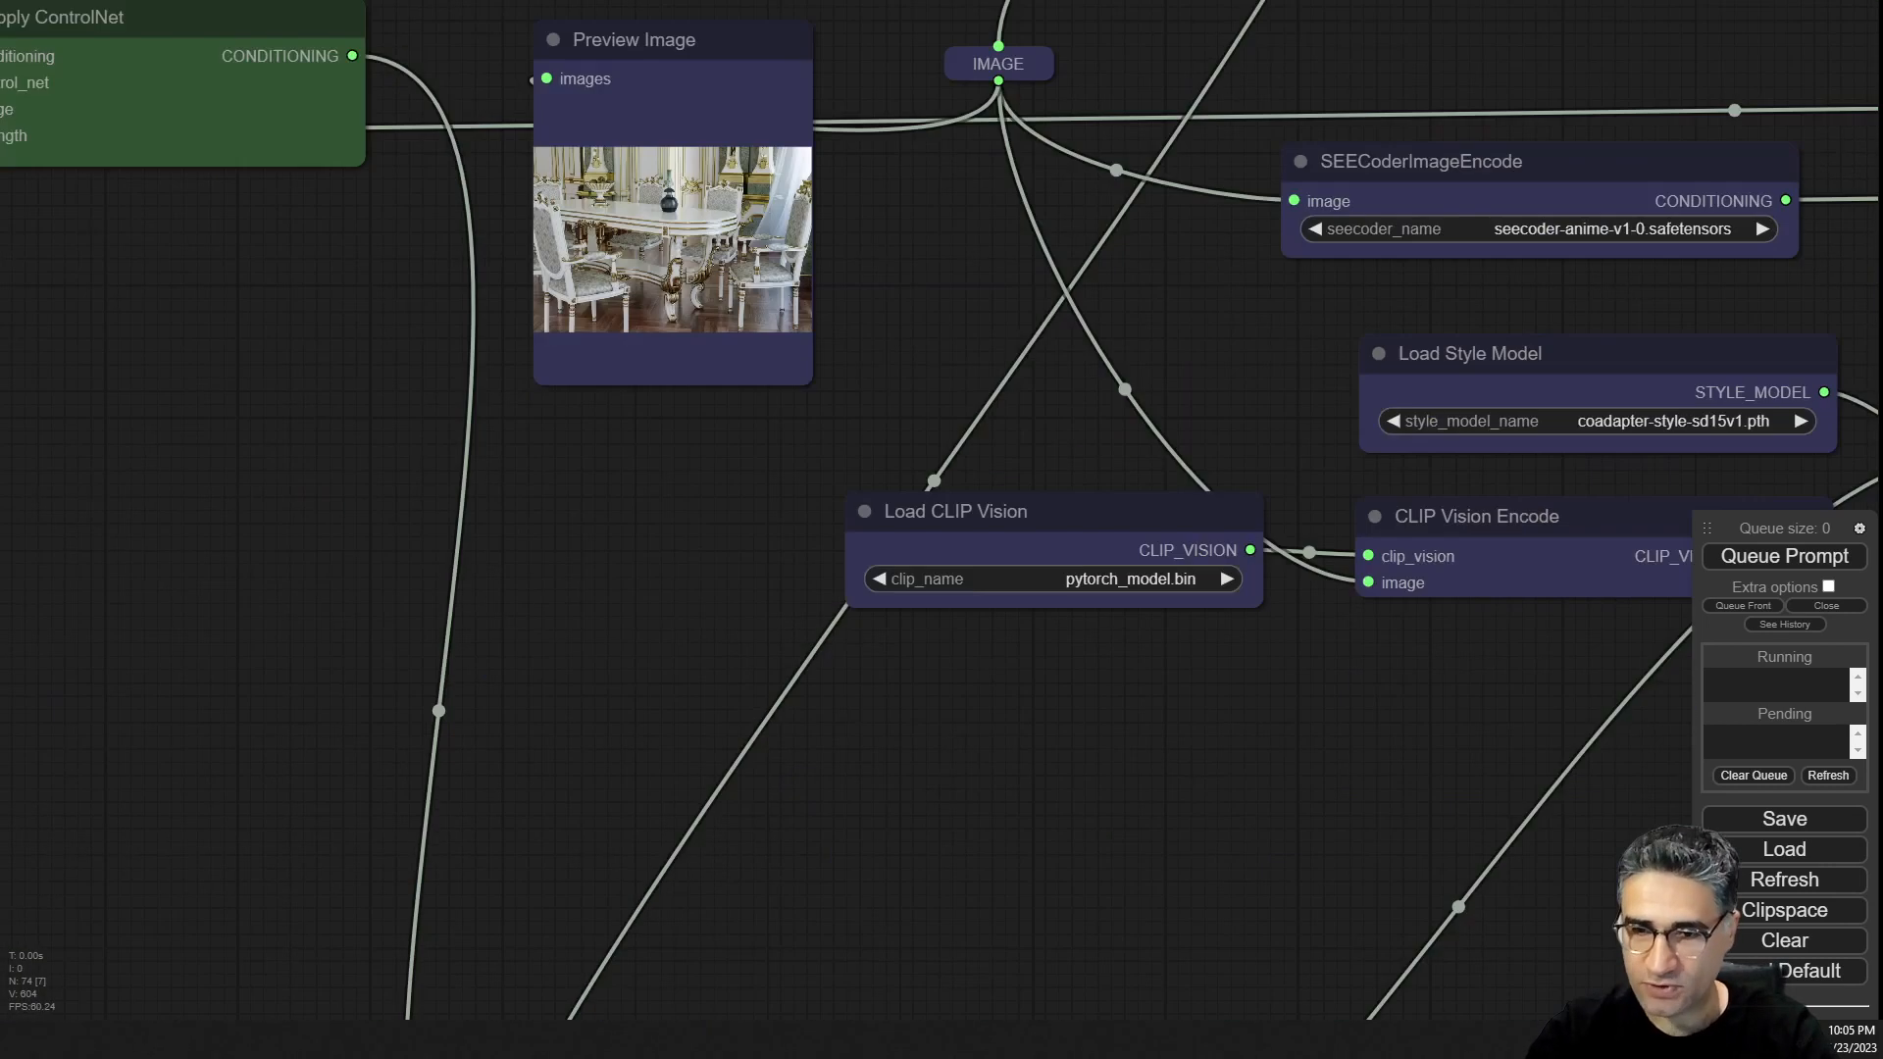
scroll(787, 126, "up", 7)
scroll(675, 227, "up", 6)
scroll(675, 227, "down", 6)
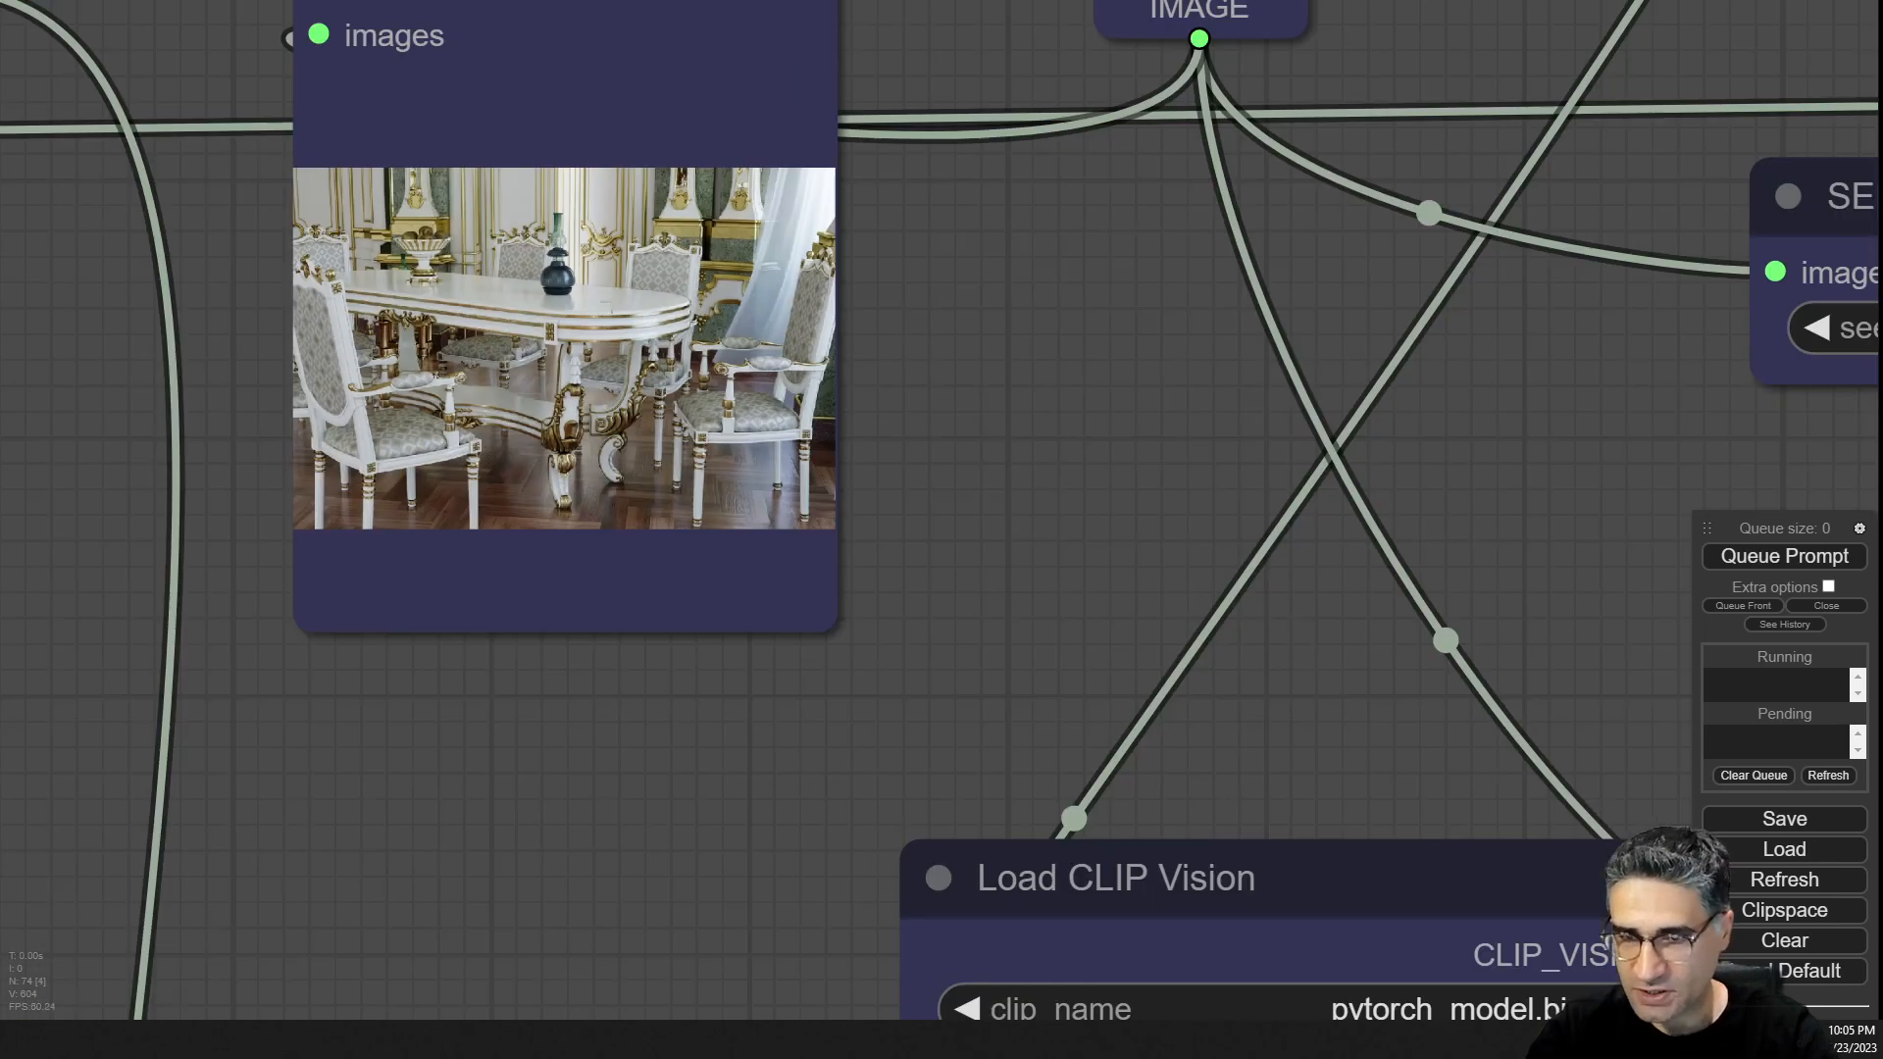
left_click_drag(1033, 385, 409, 442)
scroll(500, 422, "down", 5)
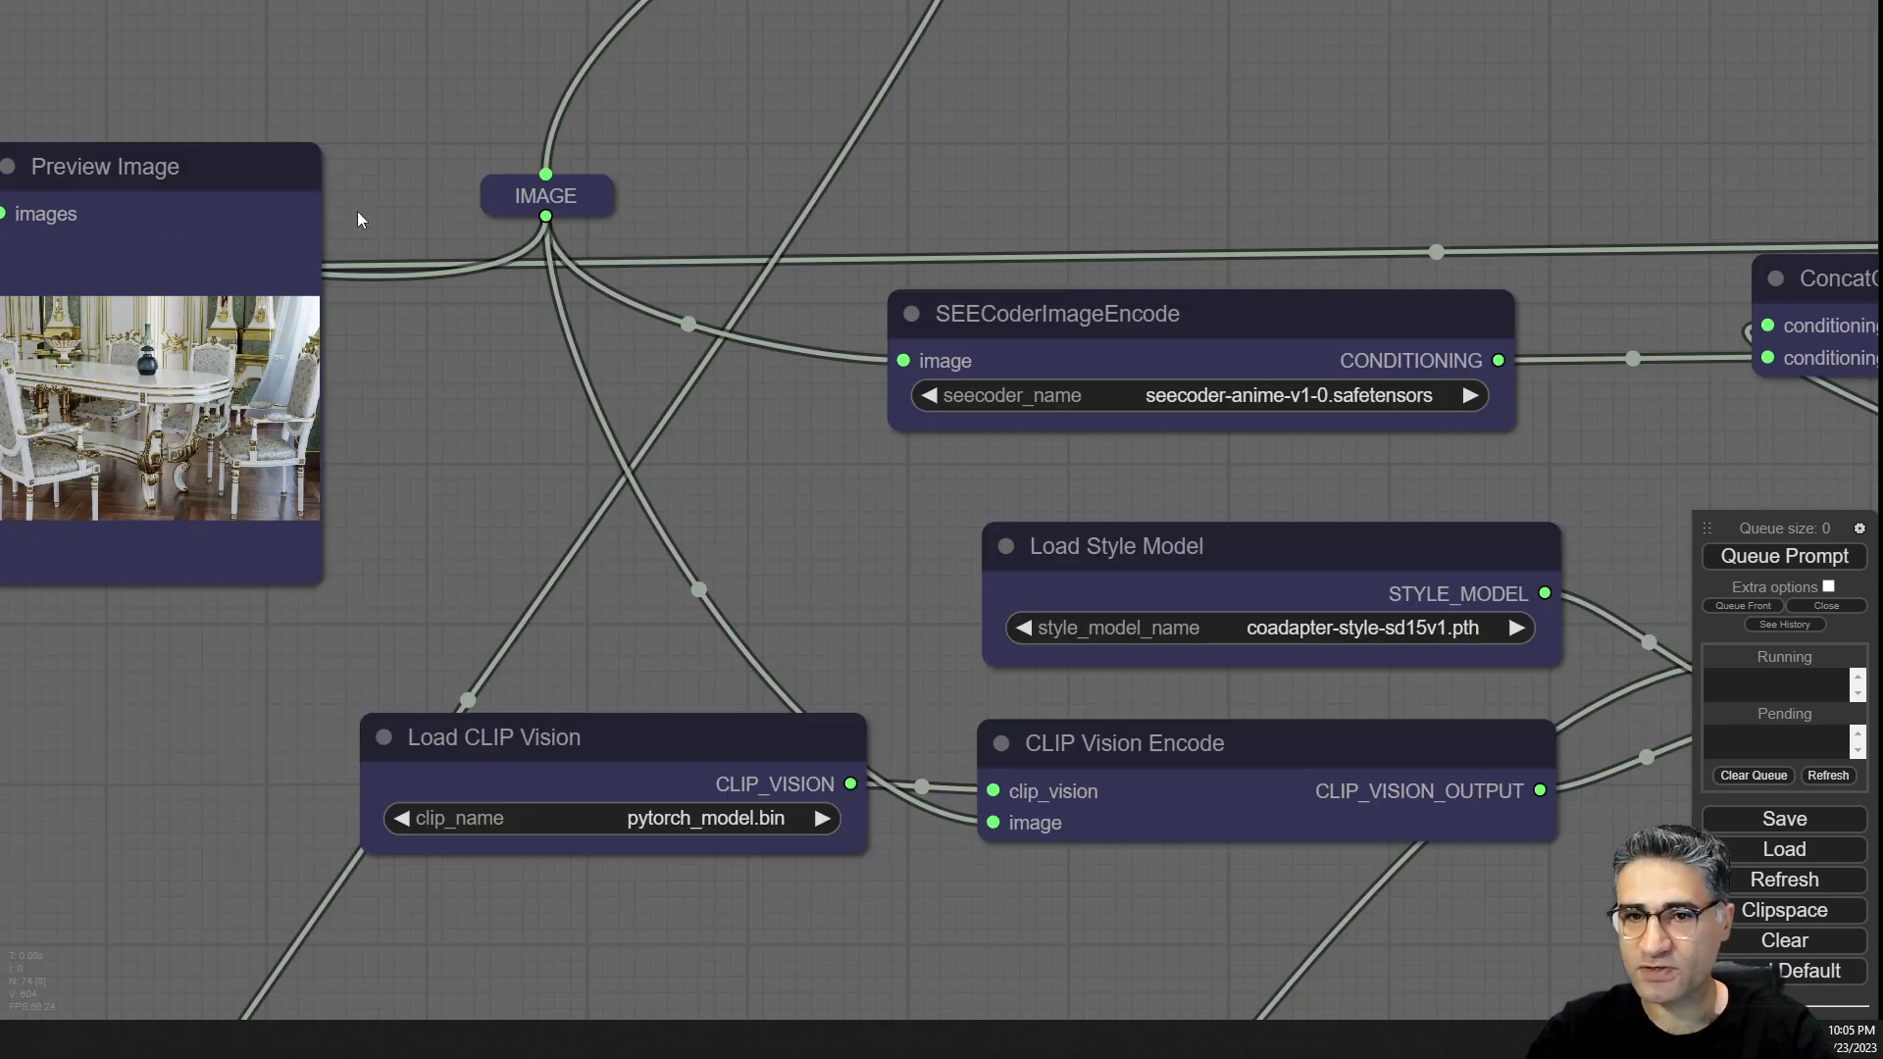
Nudge the Preview Image, SEECoderImageEncode and CLIP Vision Encode nodes slightly to tidy the style branch.
mouse_move(243, 198)
left_mouse_down()
mouse_move(244, 480)
mouse_move(353, 236)
mouse_move(244, 210)
mouse_move(272, 210)
left_mouse_up()
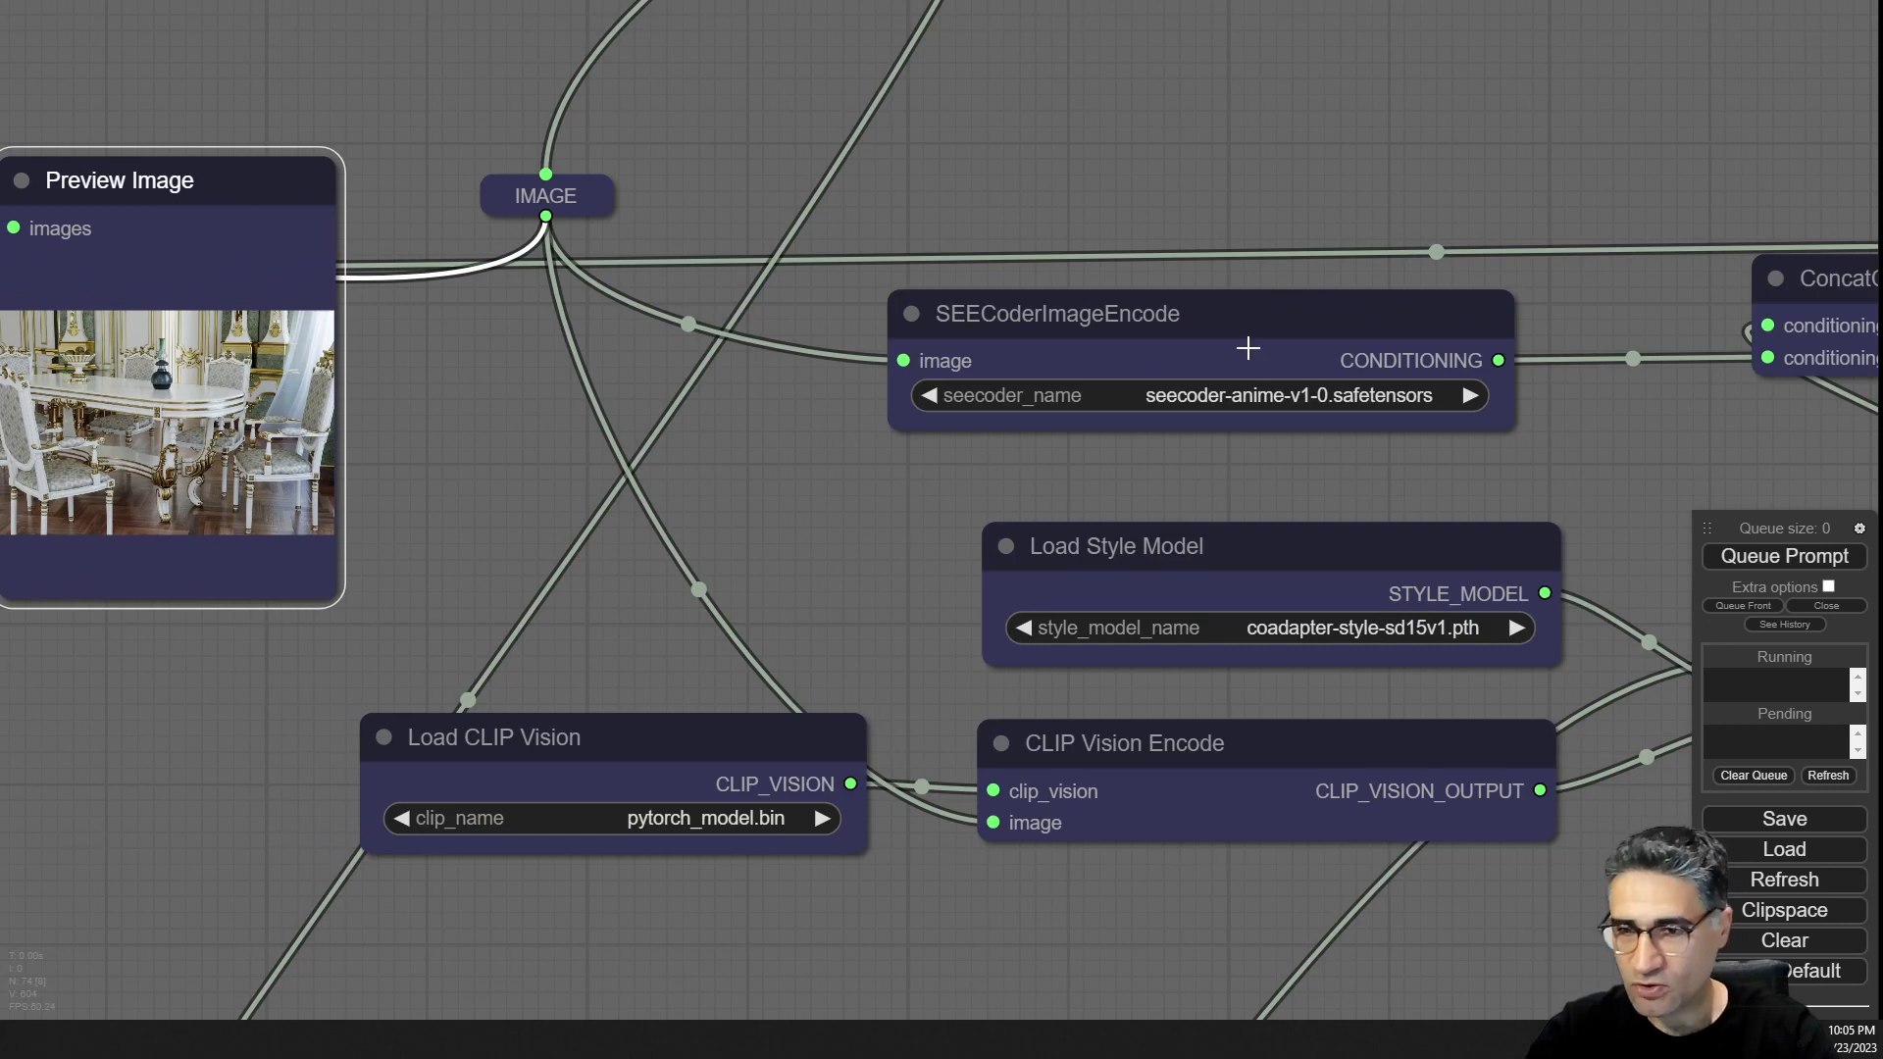
left_click_drag(1122, 343, 1185, 349)
left_click_drag(867, 532, 717, 340)
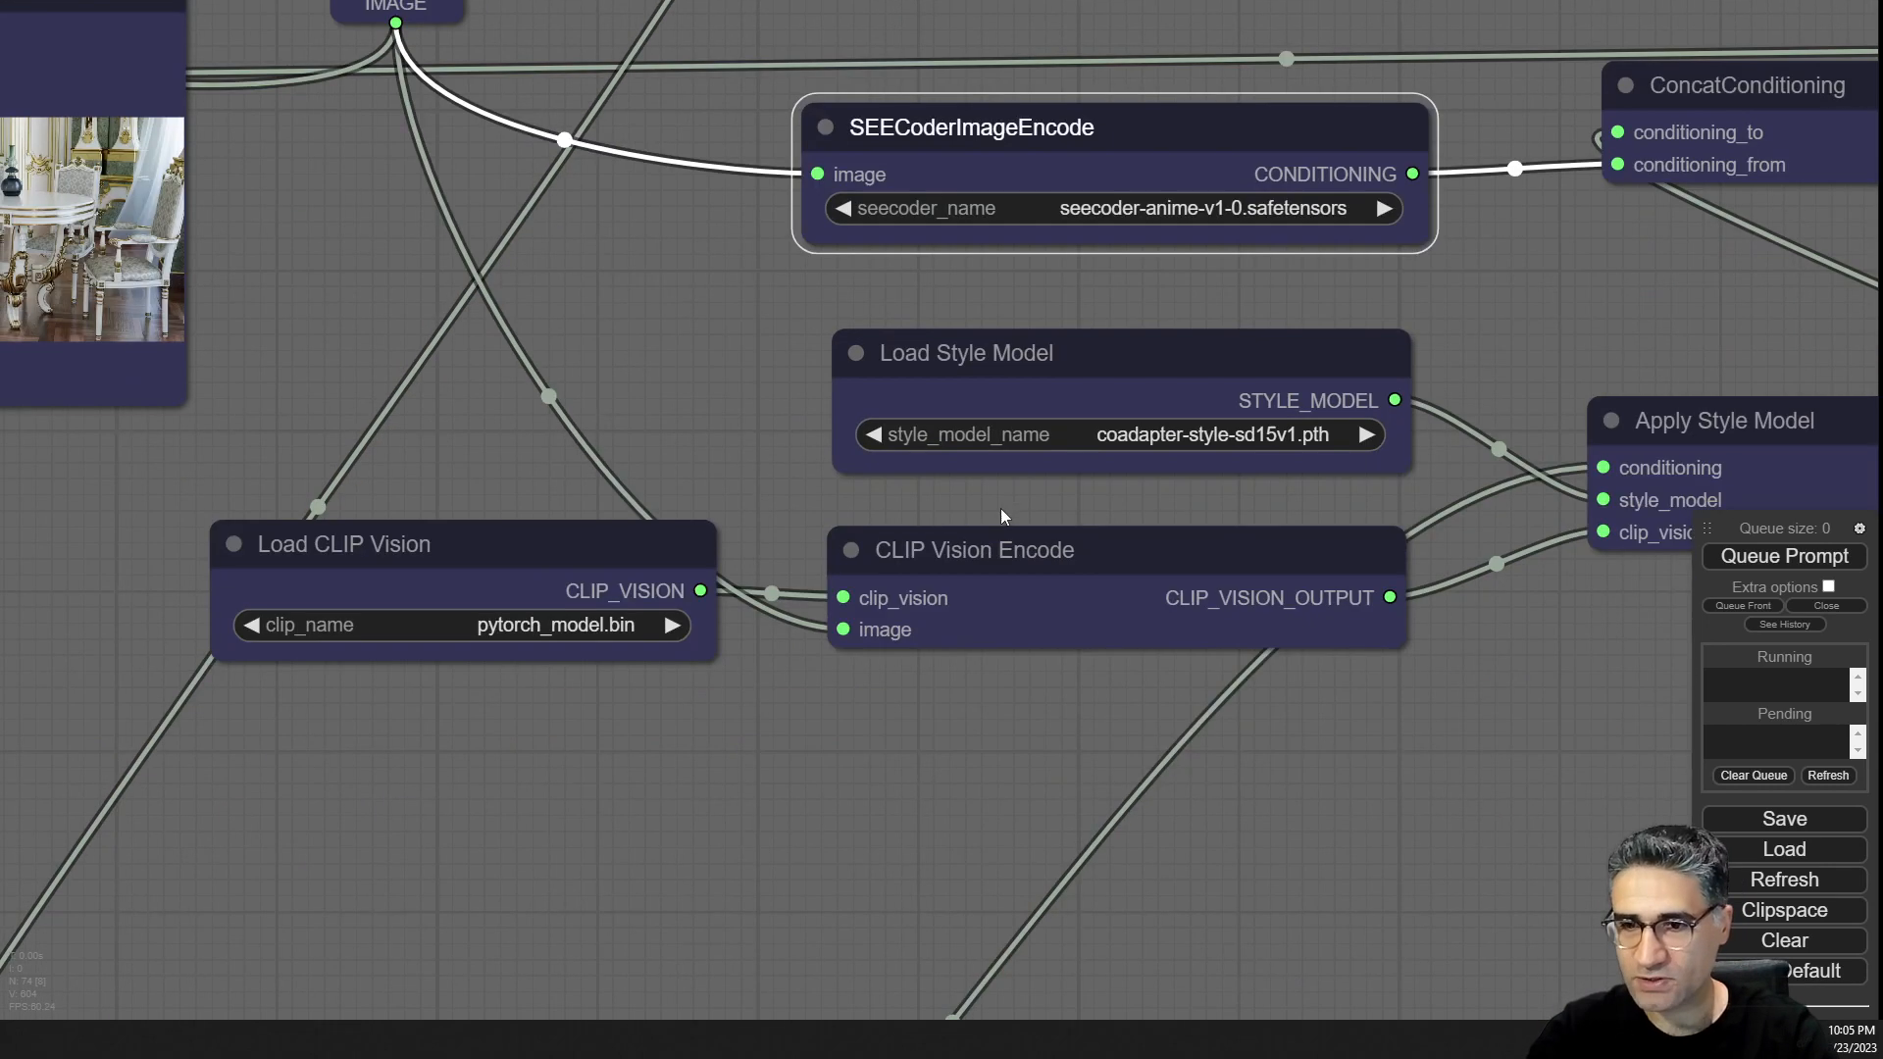
mouse_move(1039, 530)
left_mouse_down()
mouse_move(1037, 559)
mouse_move(1018, 552)
left_mouse_up()
Review the style branch within the overall graph and nudge the Style reference node slightly.
scroll(598, 378, "down", 10)
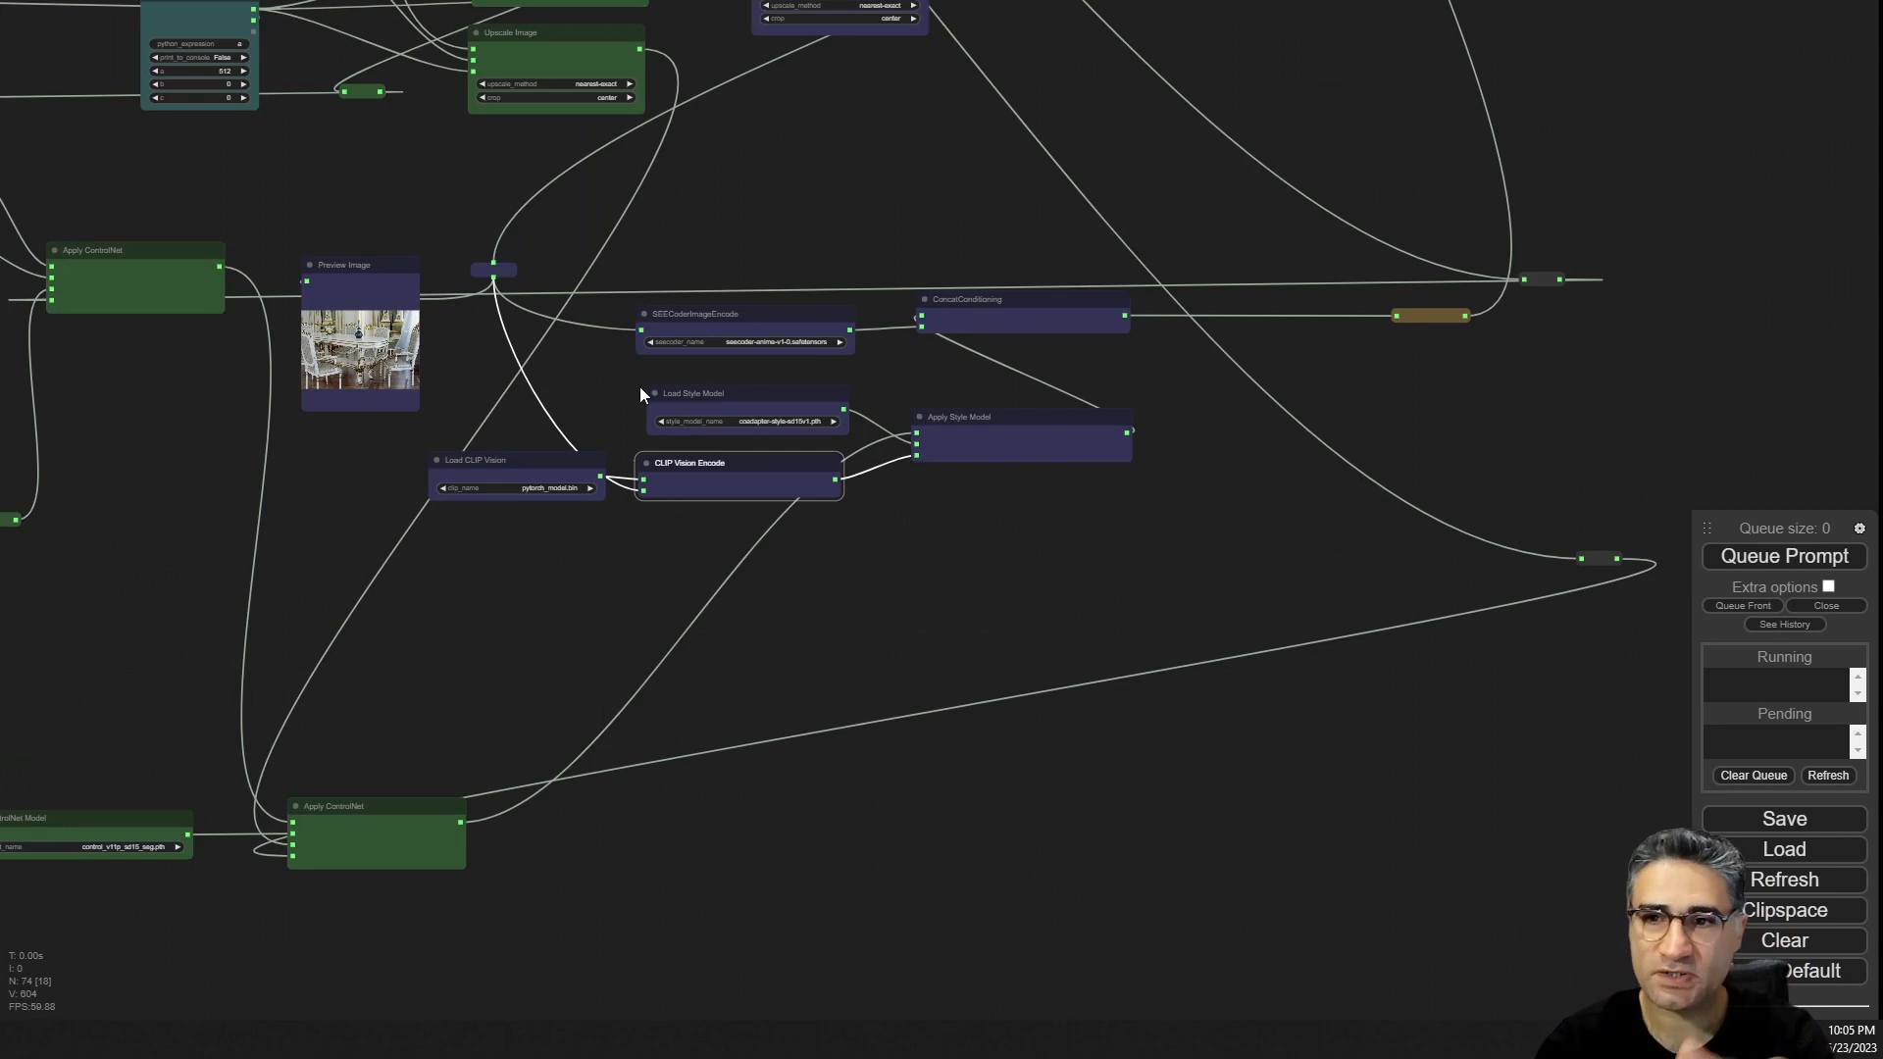
left_click_drag(933, 64, 918, 514)
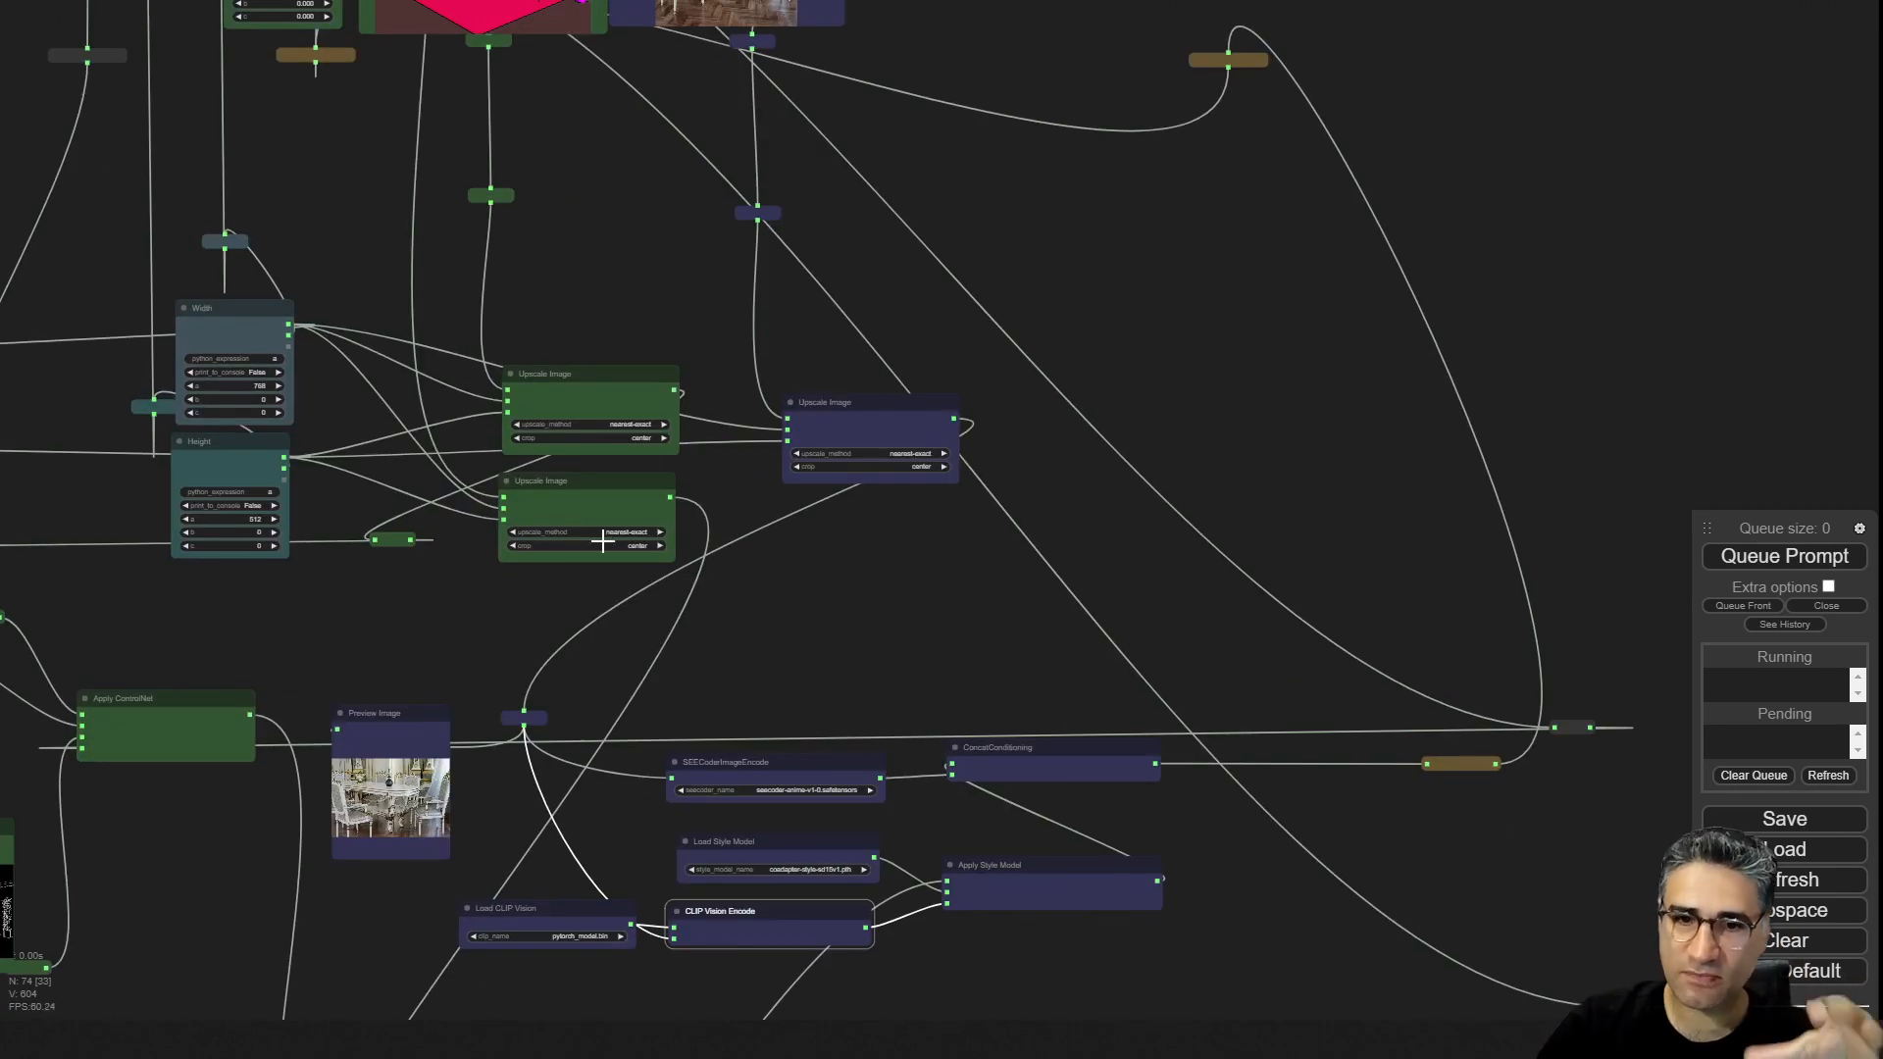
left_click_drag(390, 600, 827, 697)
scroll(1028, 416, "down", 3)
left_click_drag(1069, 331, 1037, 545)
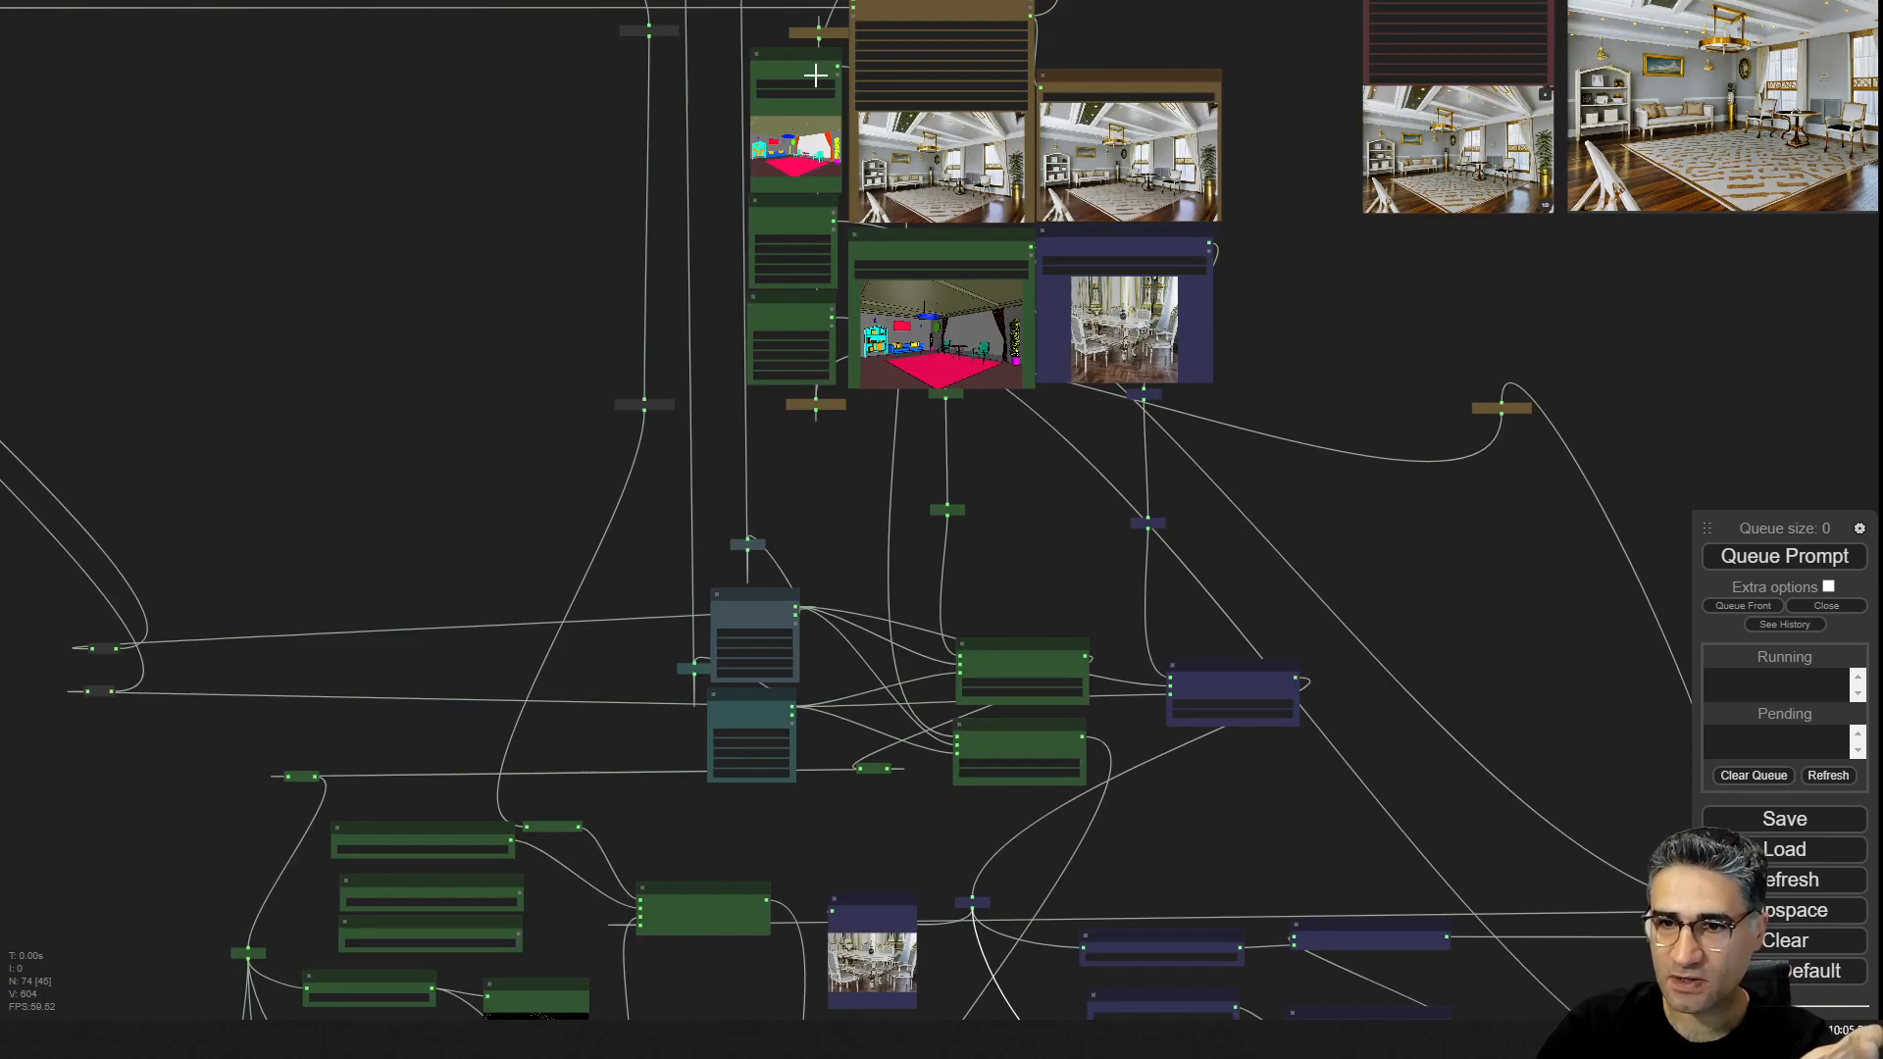
scroll(917, 309, "up", 5)
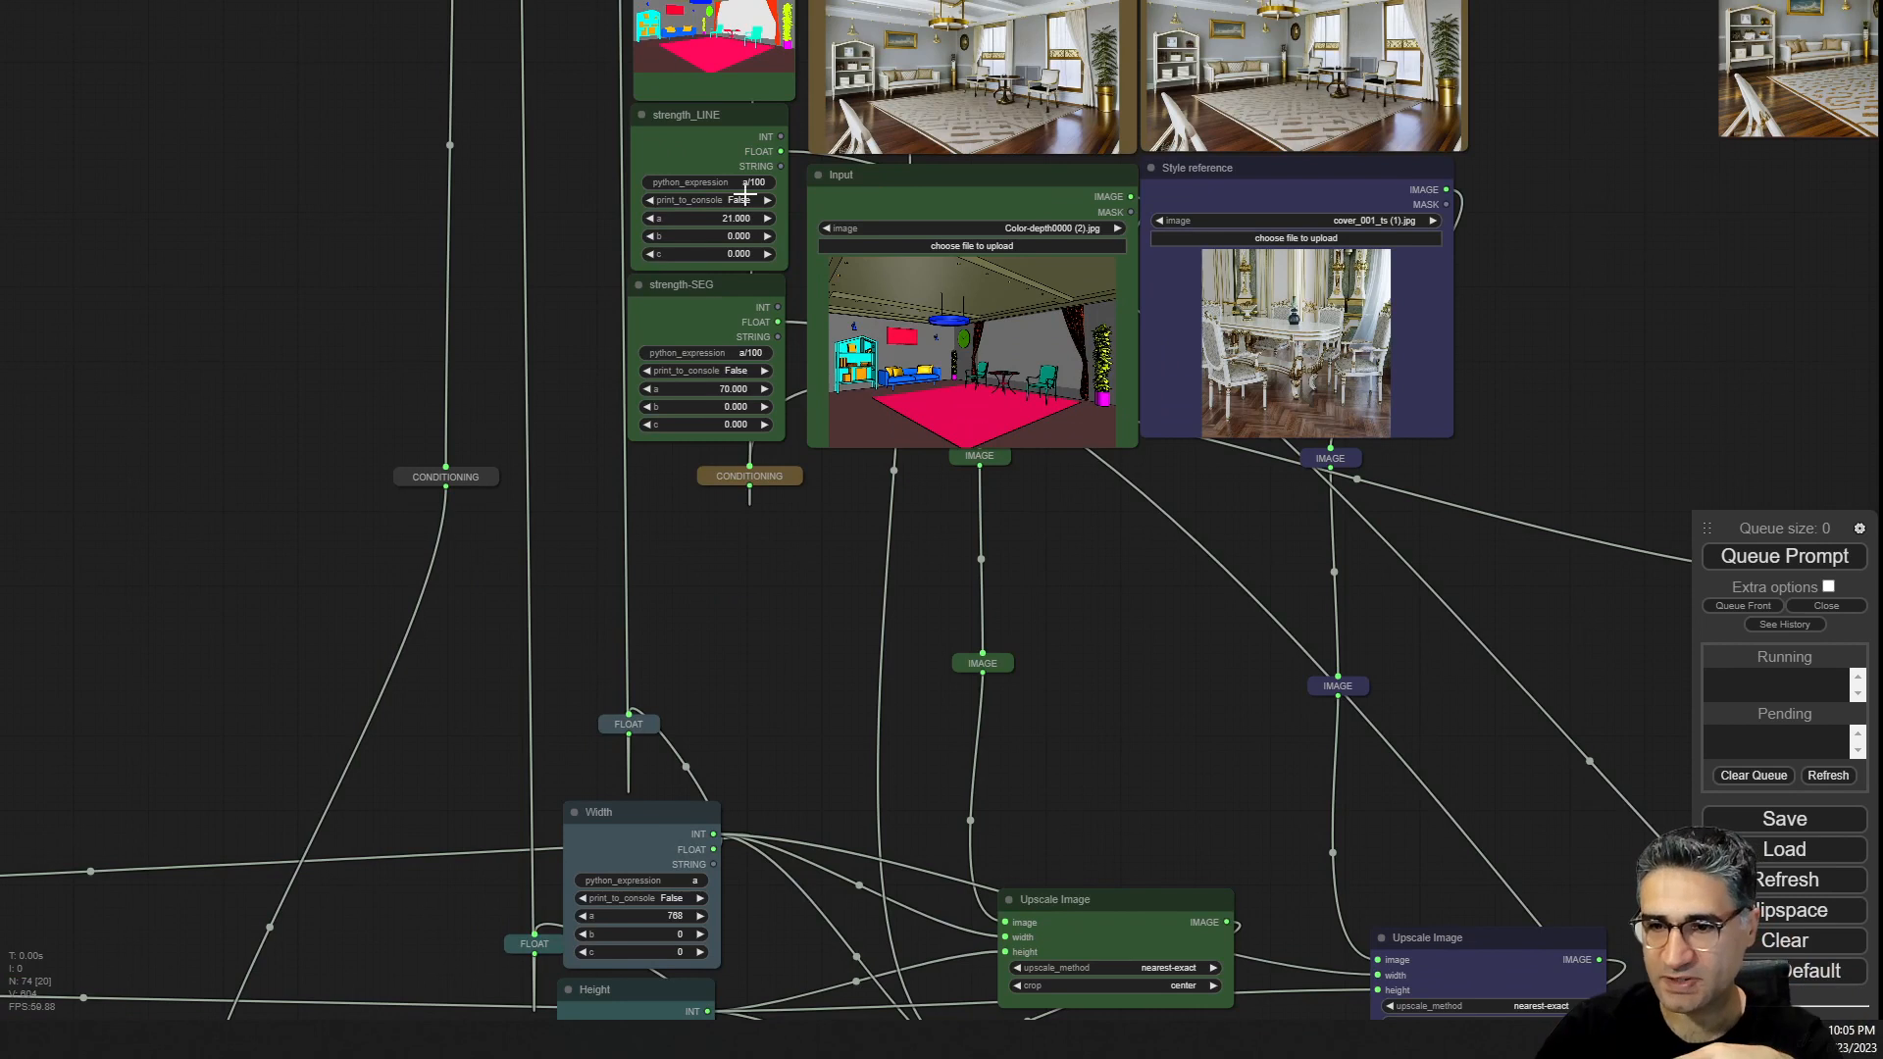
left_click_drag(1134, 758, 683, 823)
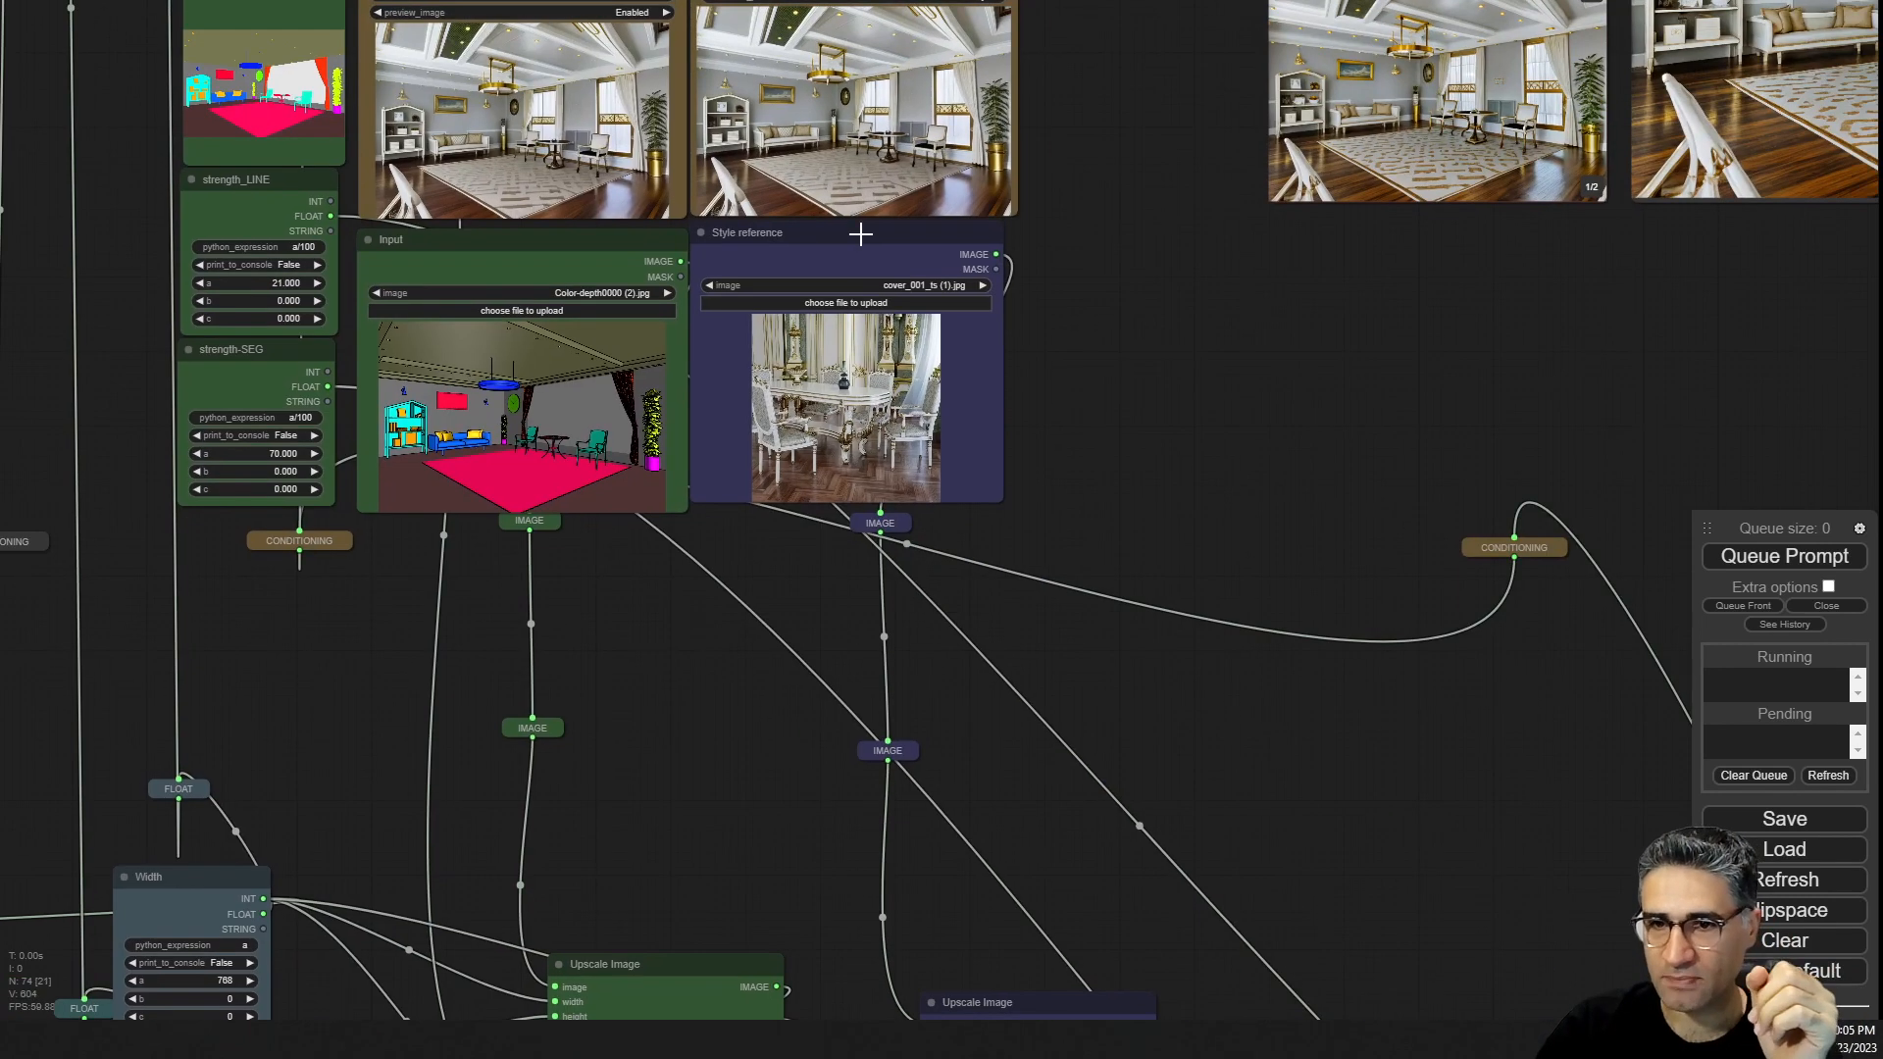
left_click_drag(879, 228, 893, 230)
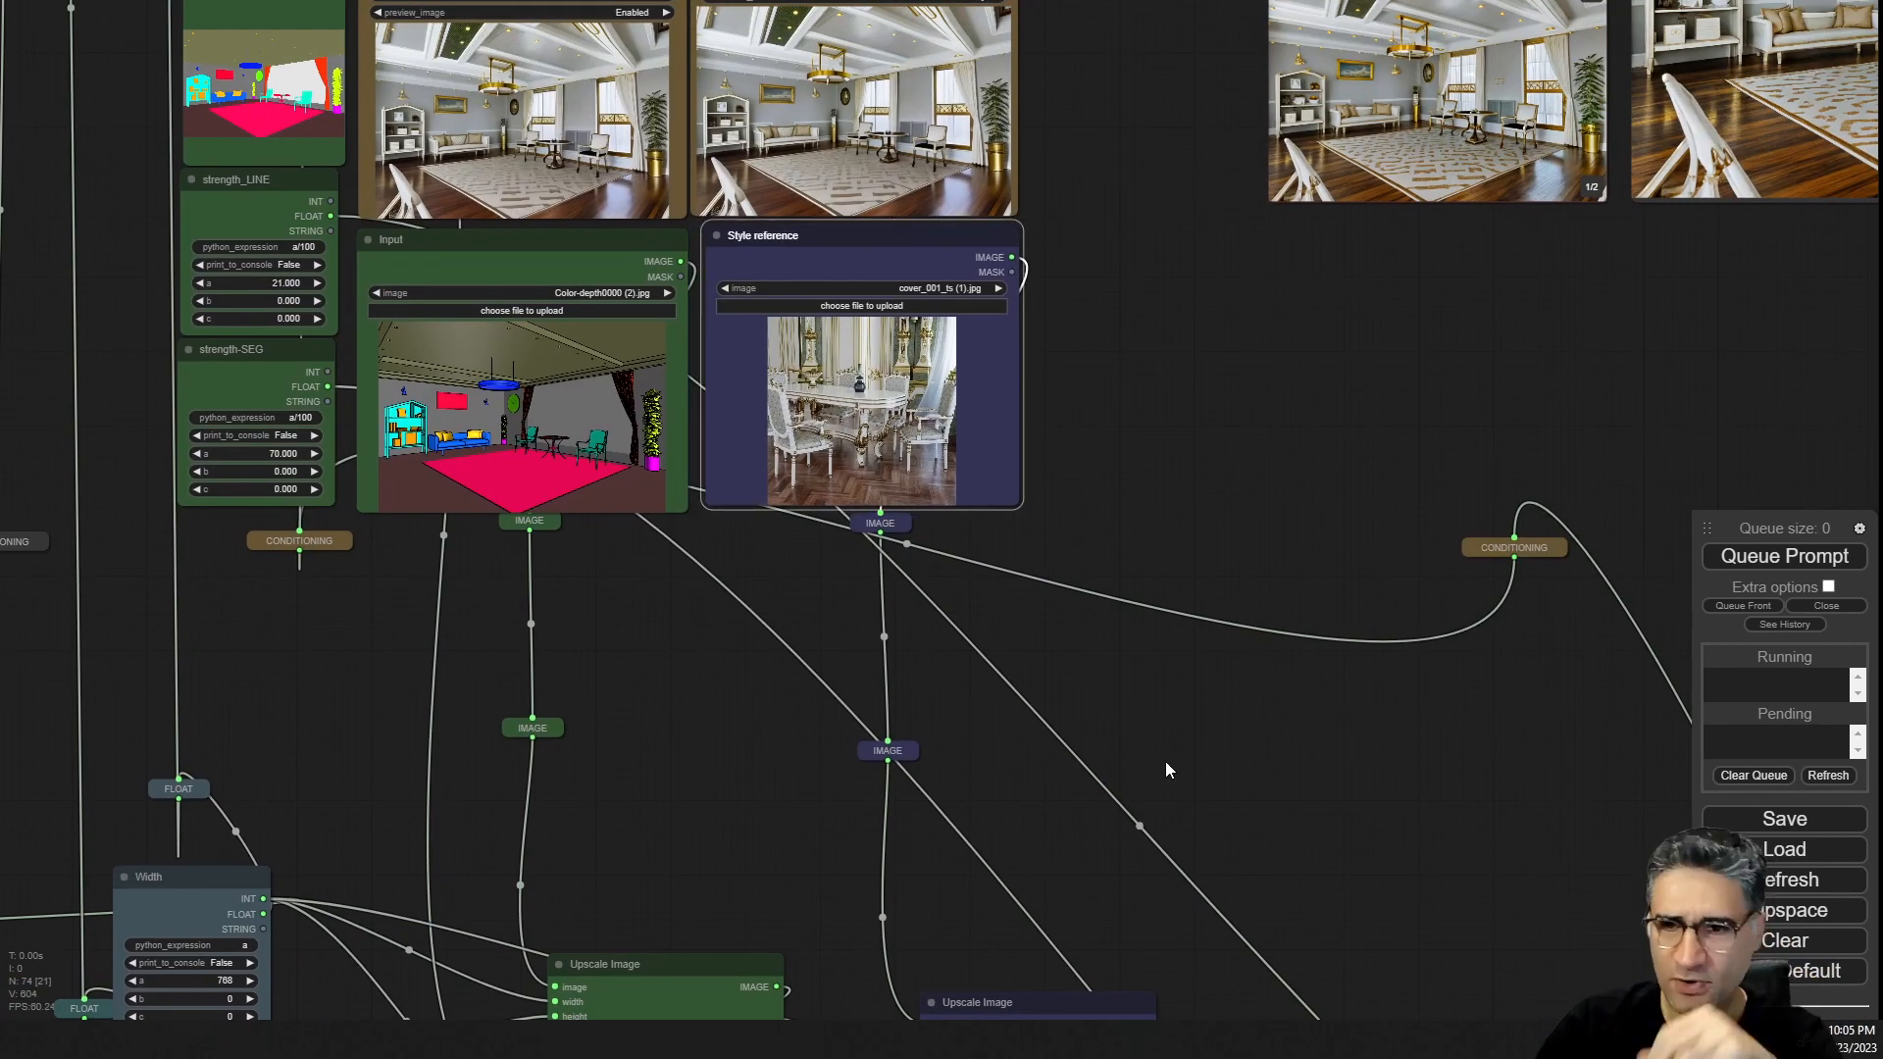
Open the SEECoderImageEncode node's model list to inspect the available SEECoder models, then close it unchanged.
left_click_drag(1148, 813, 974, 5)
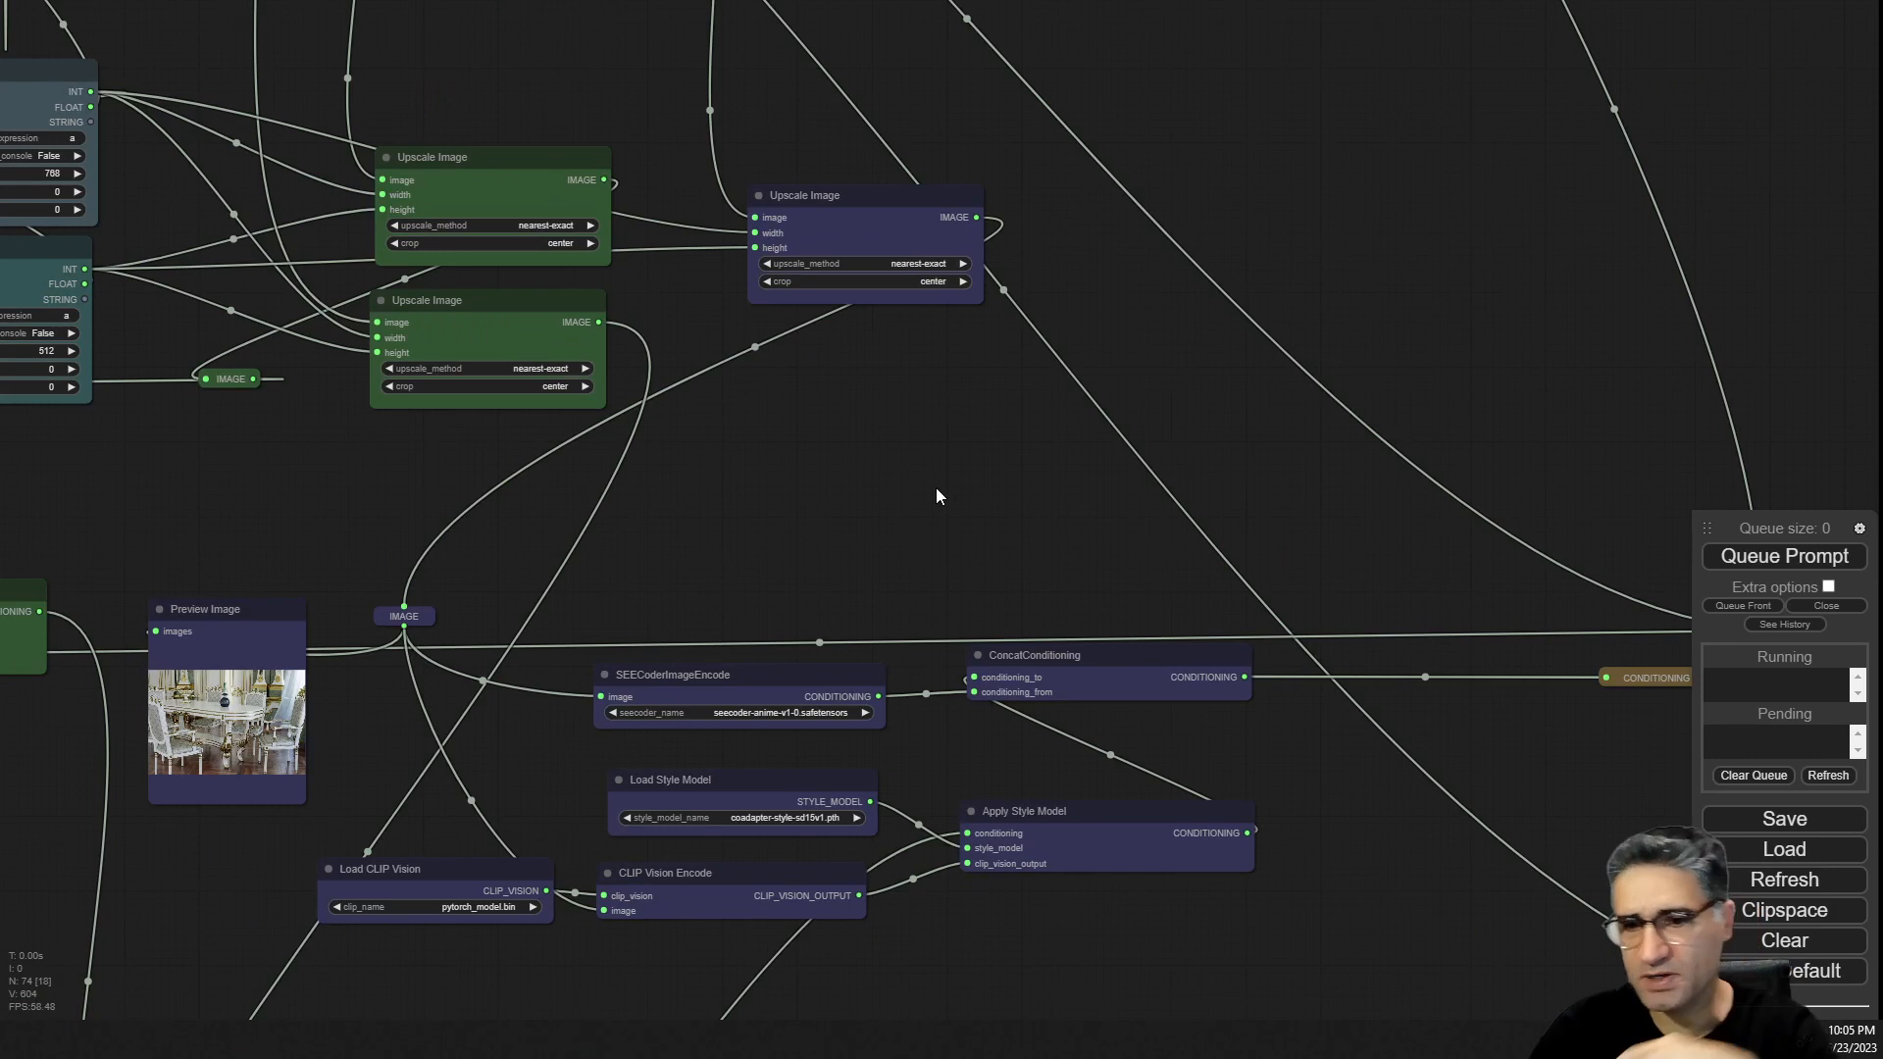
scroll(745, 777, "up", 1)
scroll(765, 784, "up", 5)
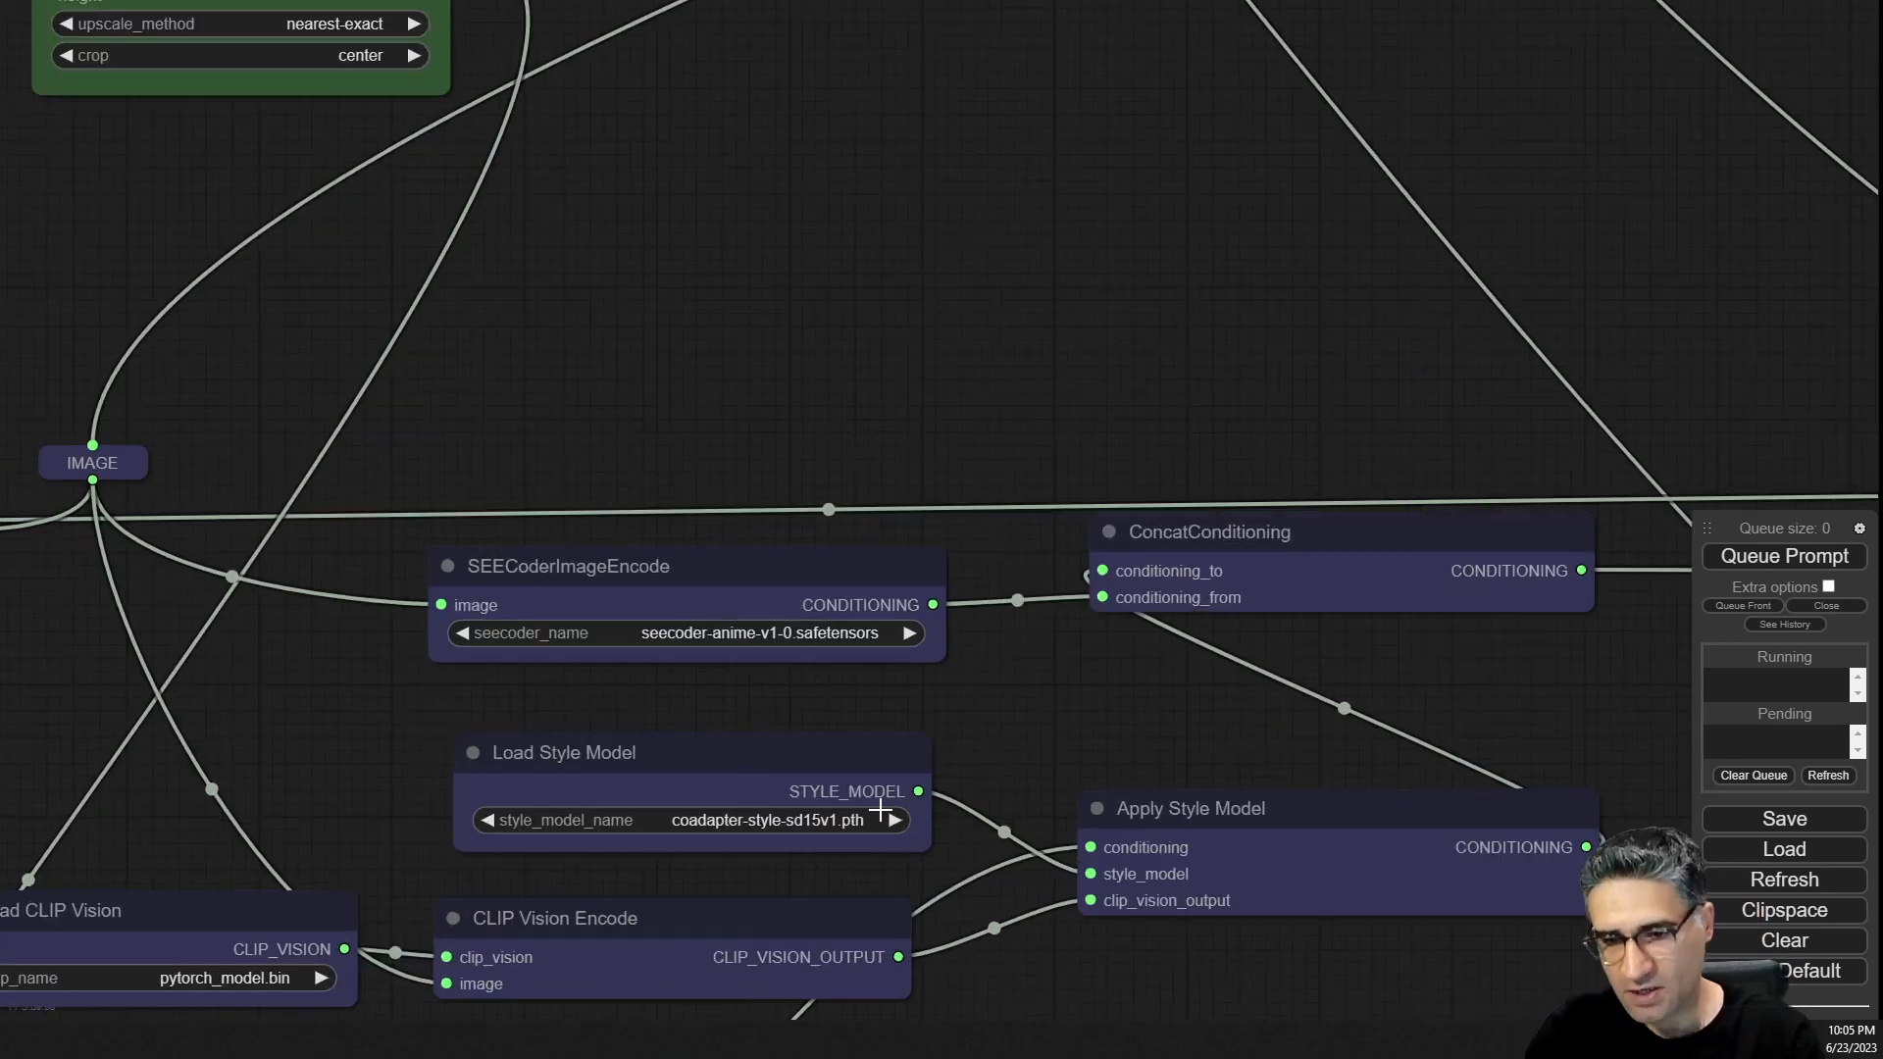
scroll(772, 677, "up", 4)
scroll(773, 679, "up", 1)
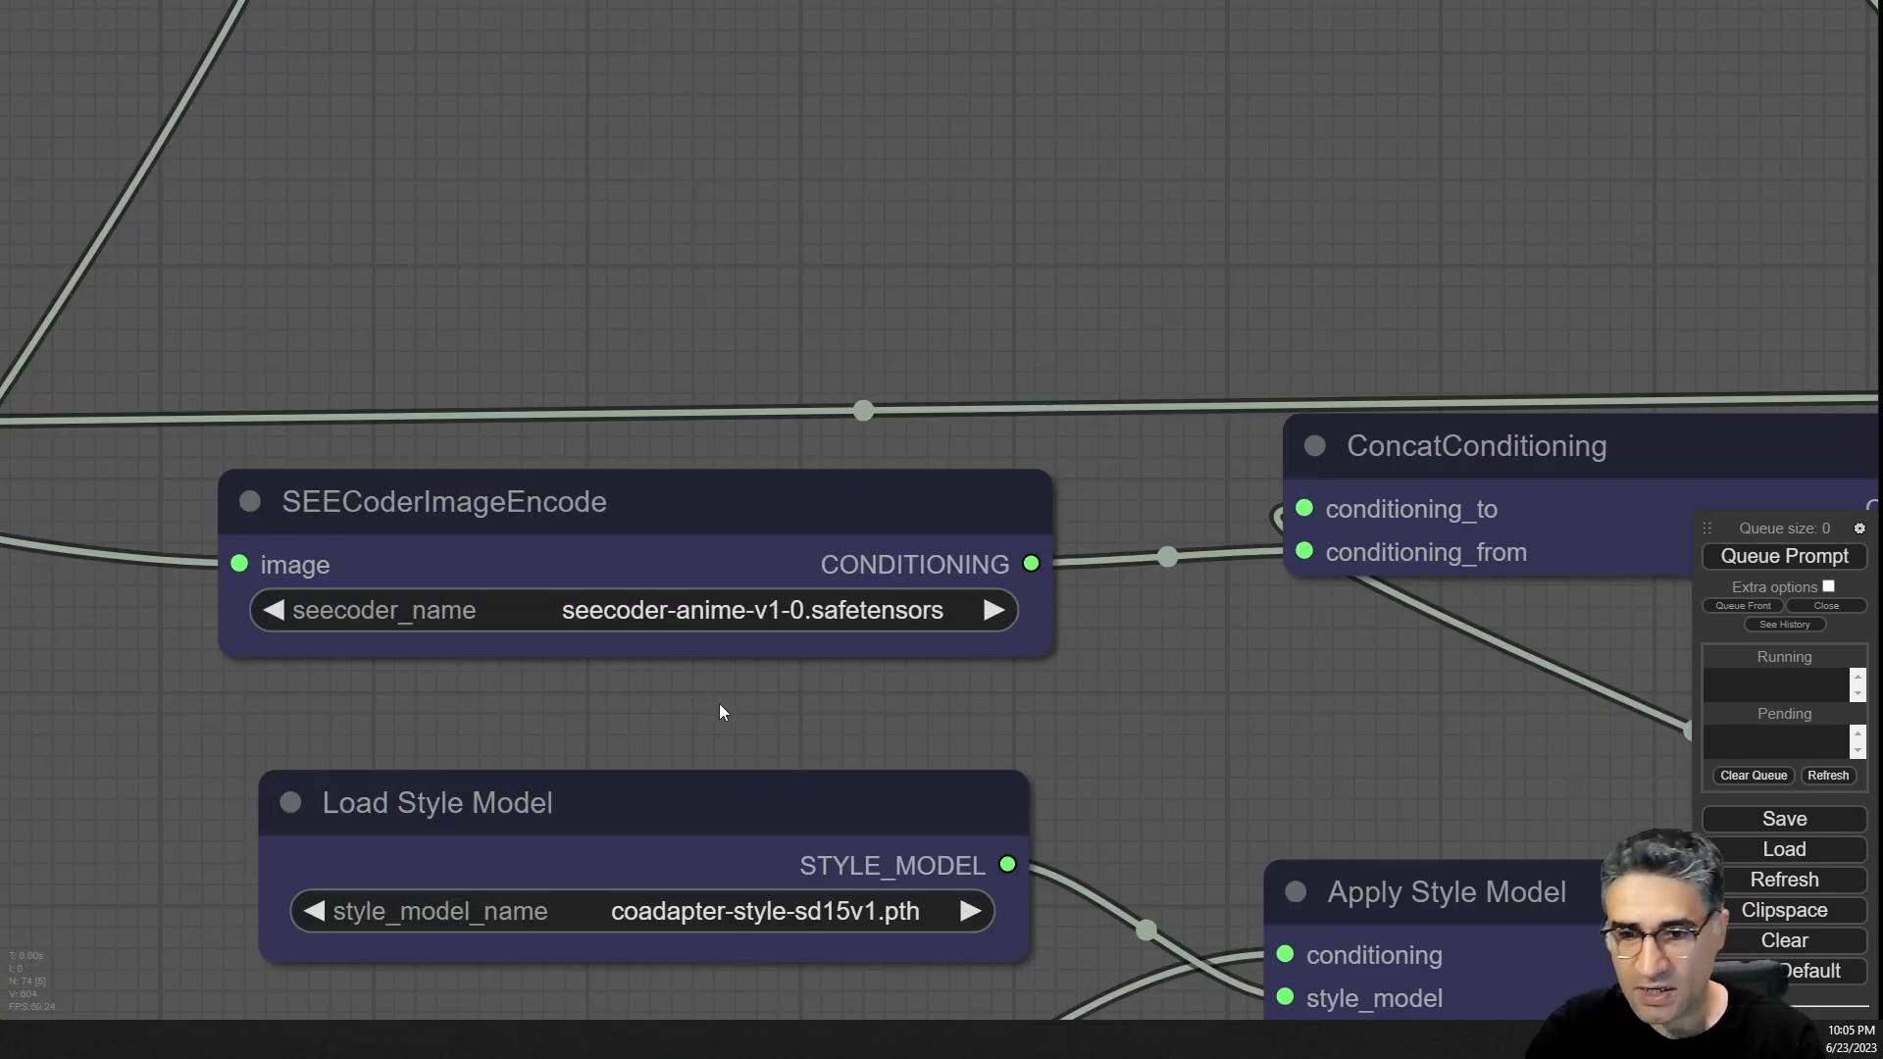
left_click_drag(720, 703, 781, 561)
scroll(702, 495, "up", 5)
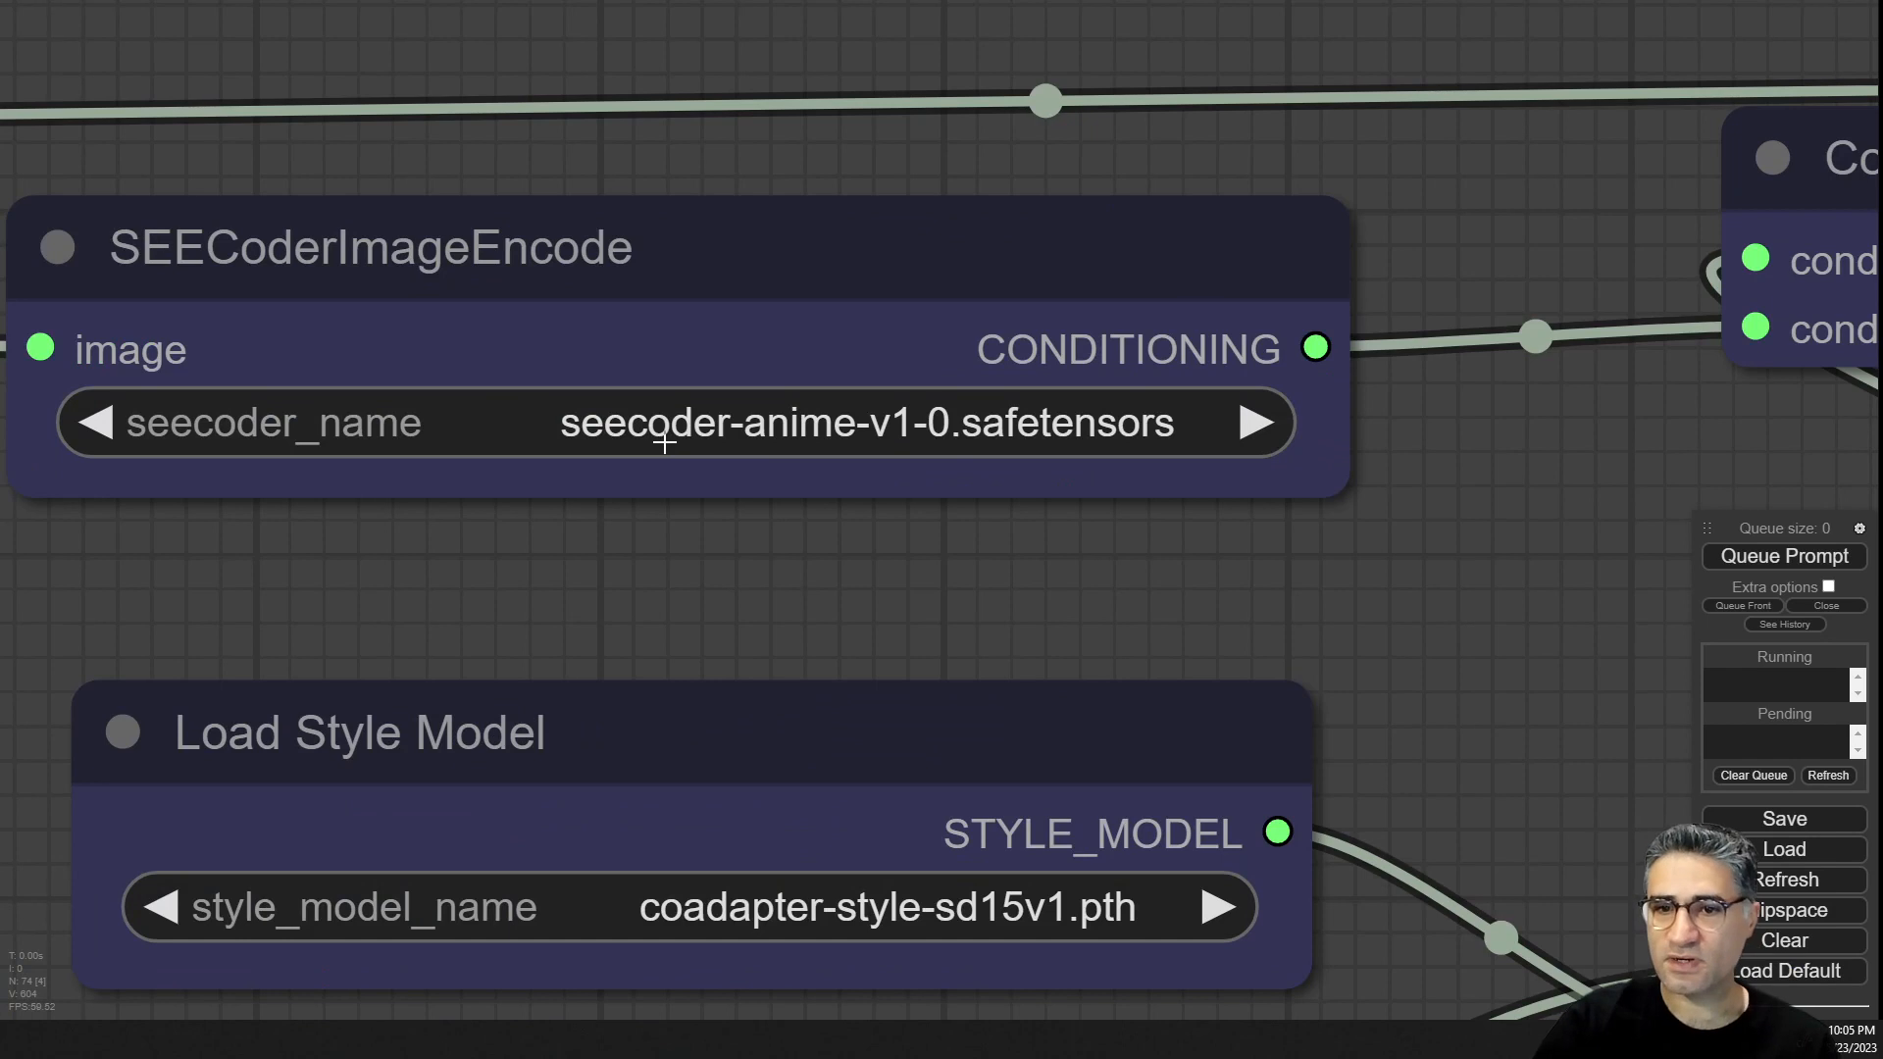
left_click(937, 423)
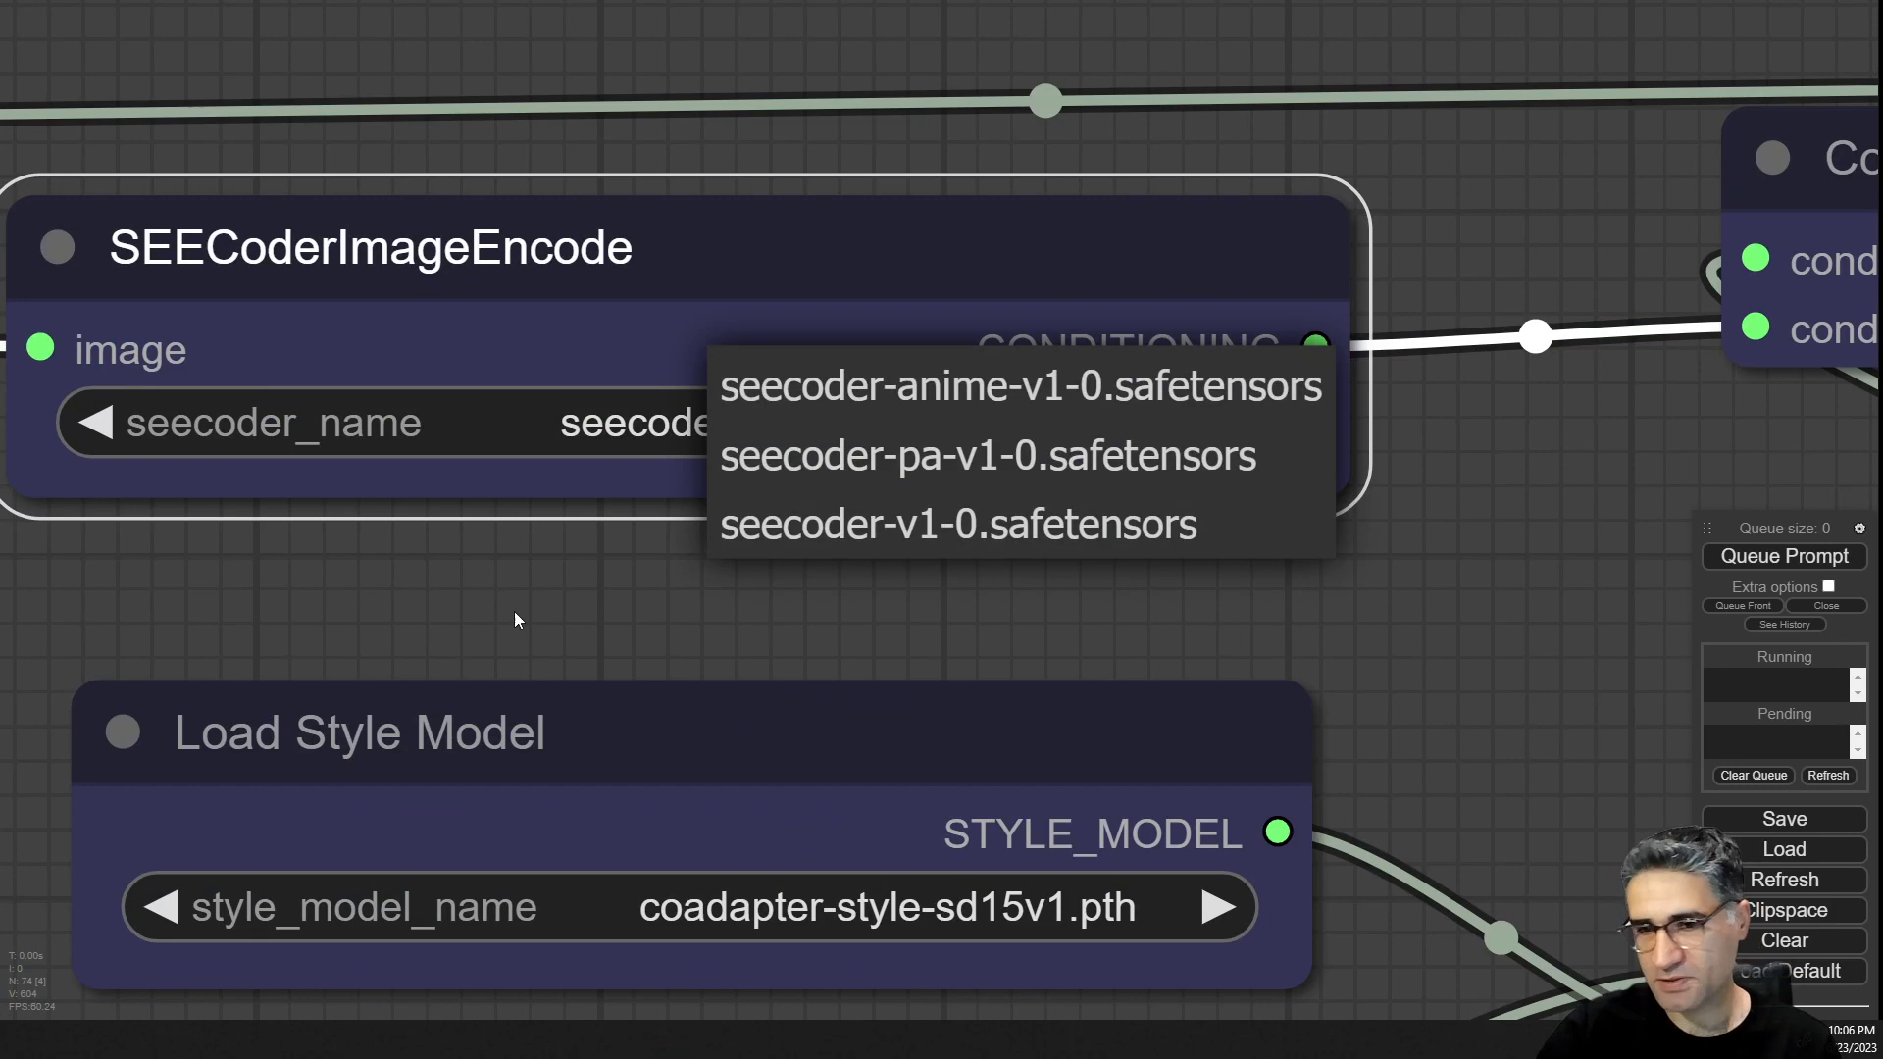
left_click(465, 620)
Examine the second KSampler's settings and its saved output image in the upscale stage.
scroll(470, 624, "down", 1)
scroll(510, 621, "down", 9)
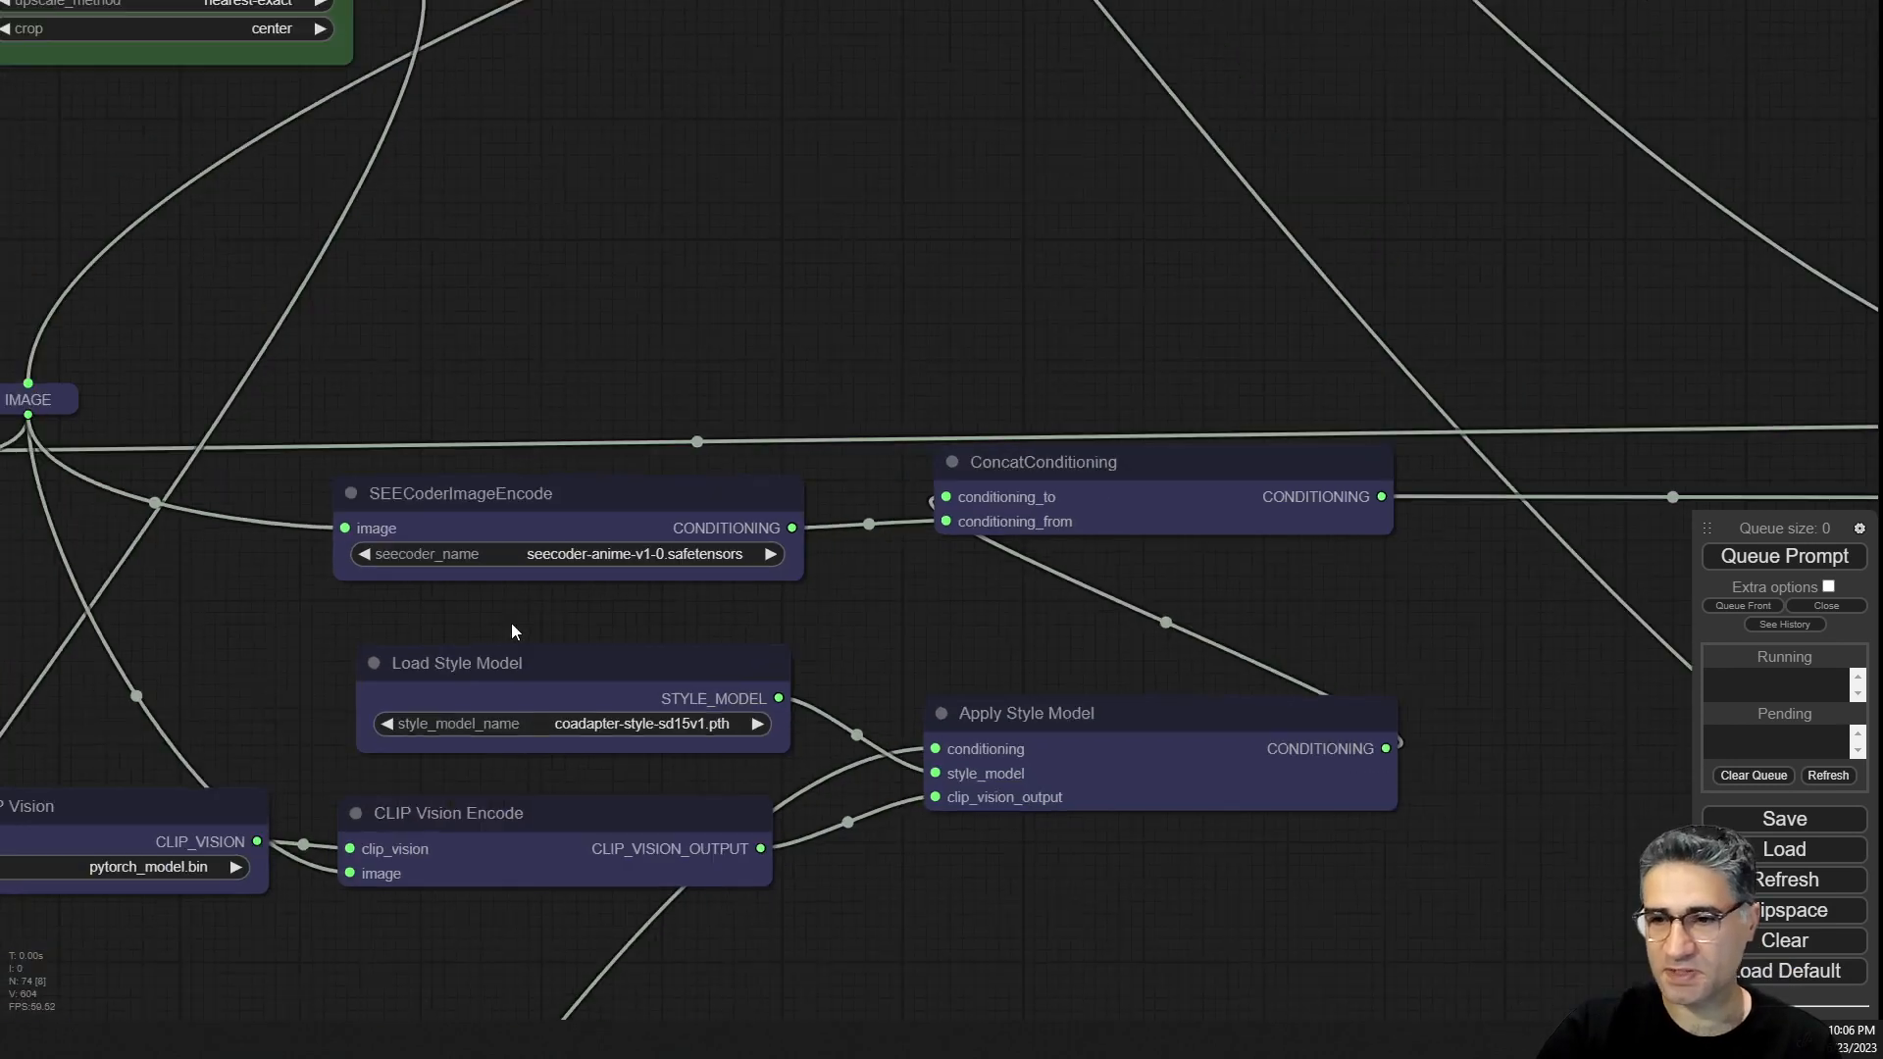
left_click_drag(902, 276, 345, 600)
scroll(529, 461, "down", 6)
left_click_drag(659, 285, 959, 1010)
scroll(883, 388, "up", 17)
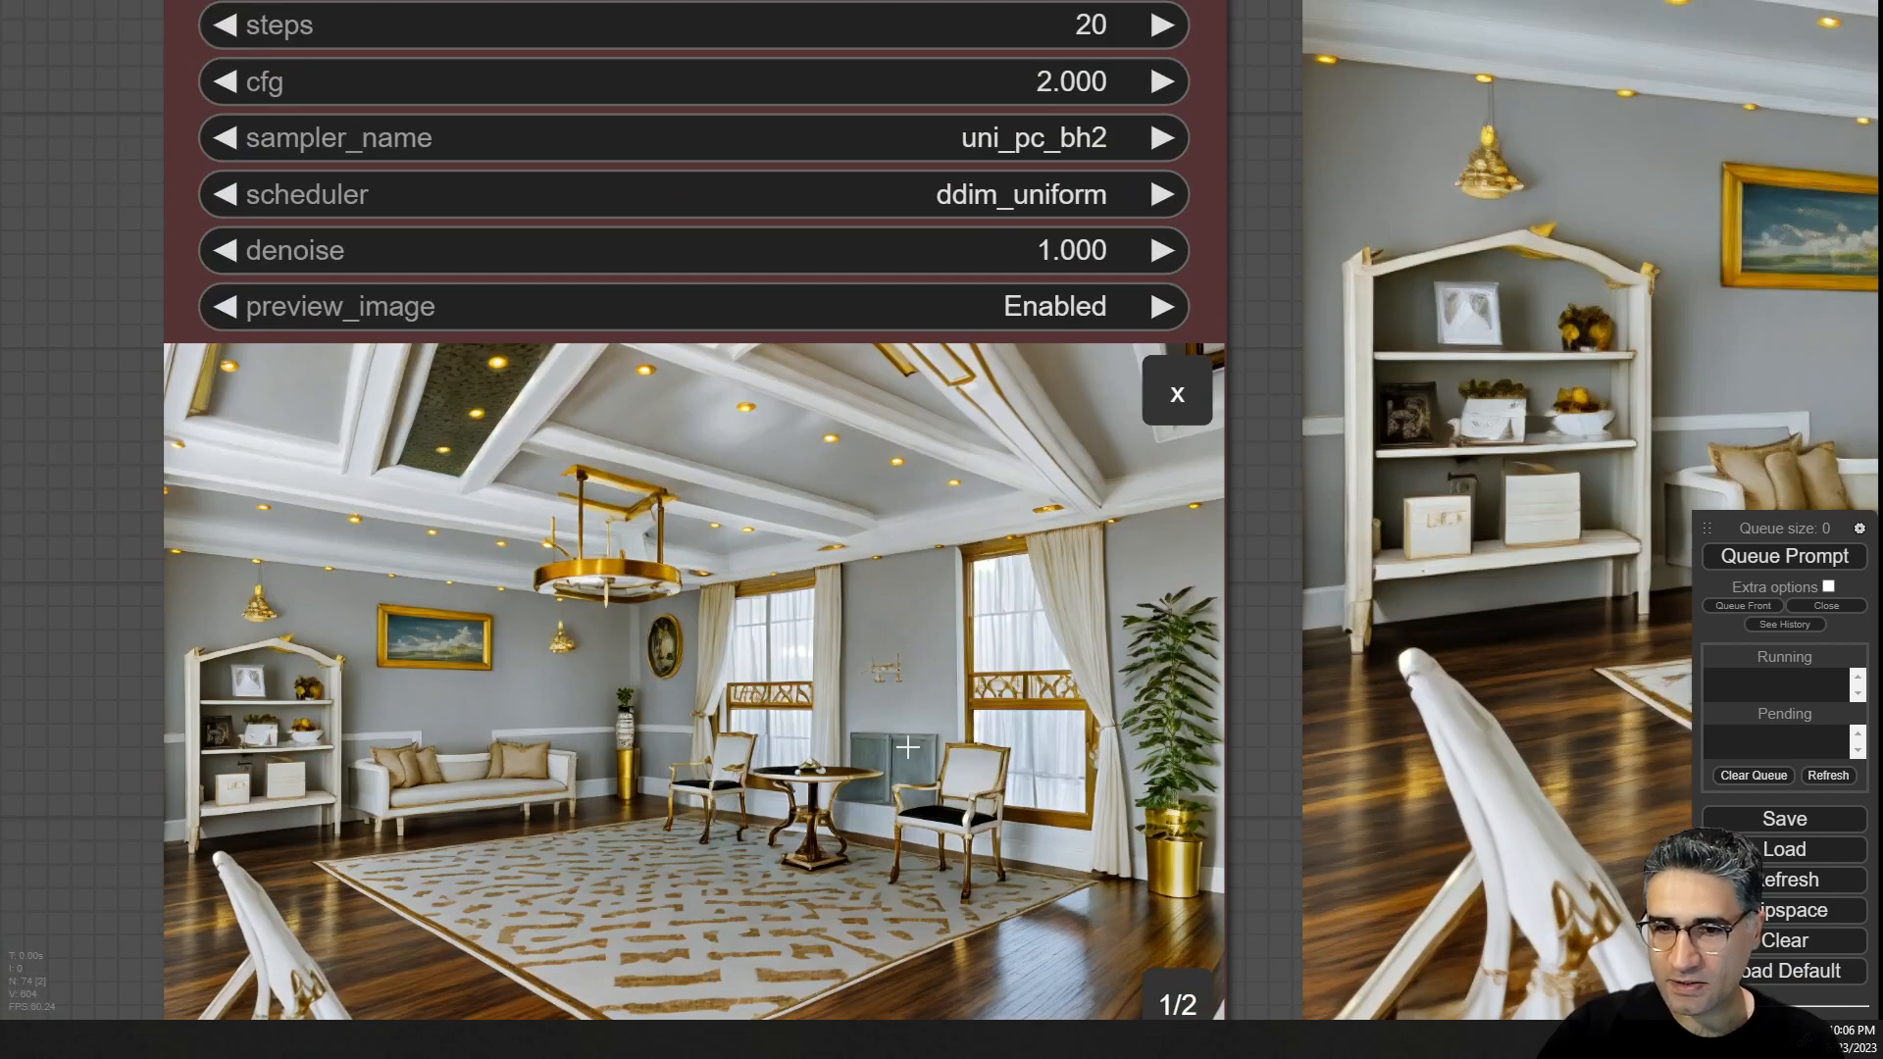
scroll(917, 750, "down", 10)
scroll(917, 750, "down", 5)
left_click_drag(832, 84, 1044, 661)
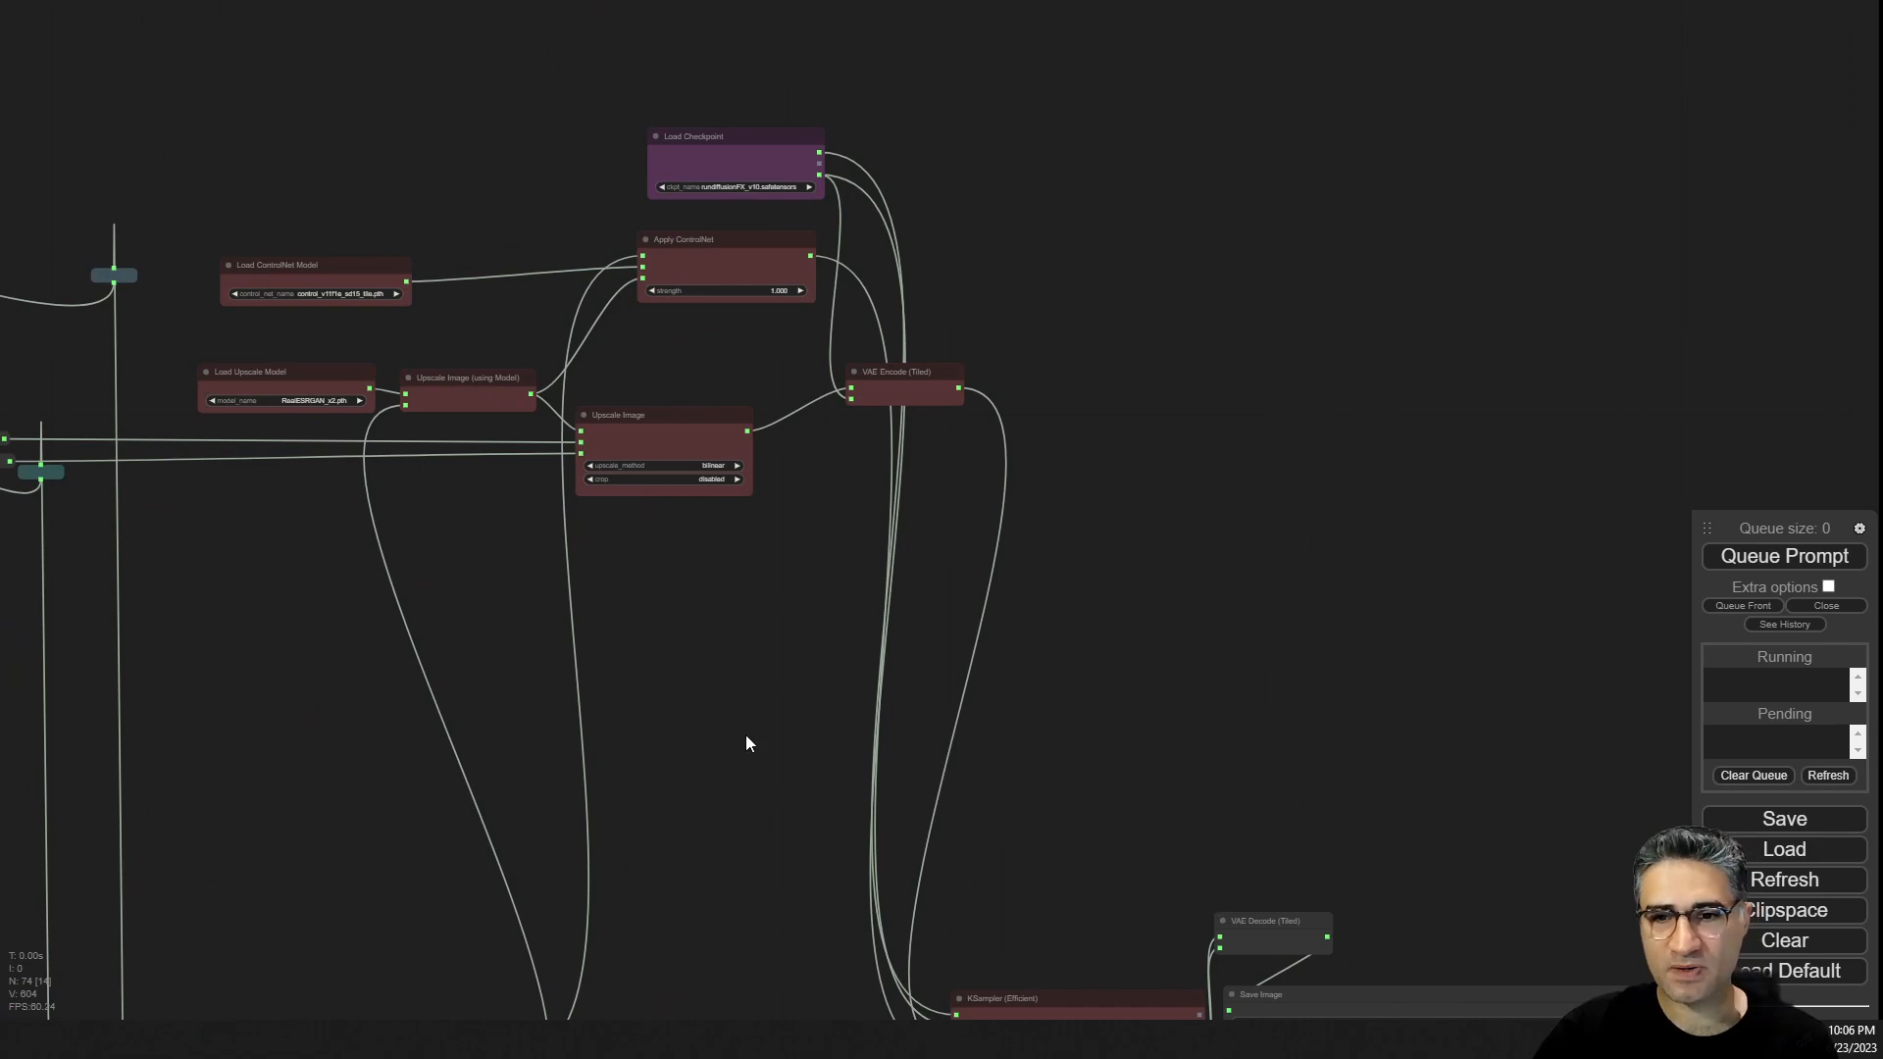
Inspect the upscale section's Load Checkpoint, Apply ControlNet and tile ControlNet model nodes.
left_click_drag(748, 744, 603, 263)
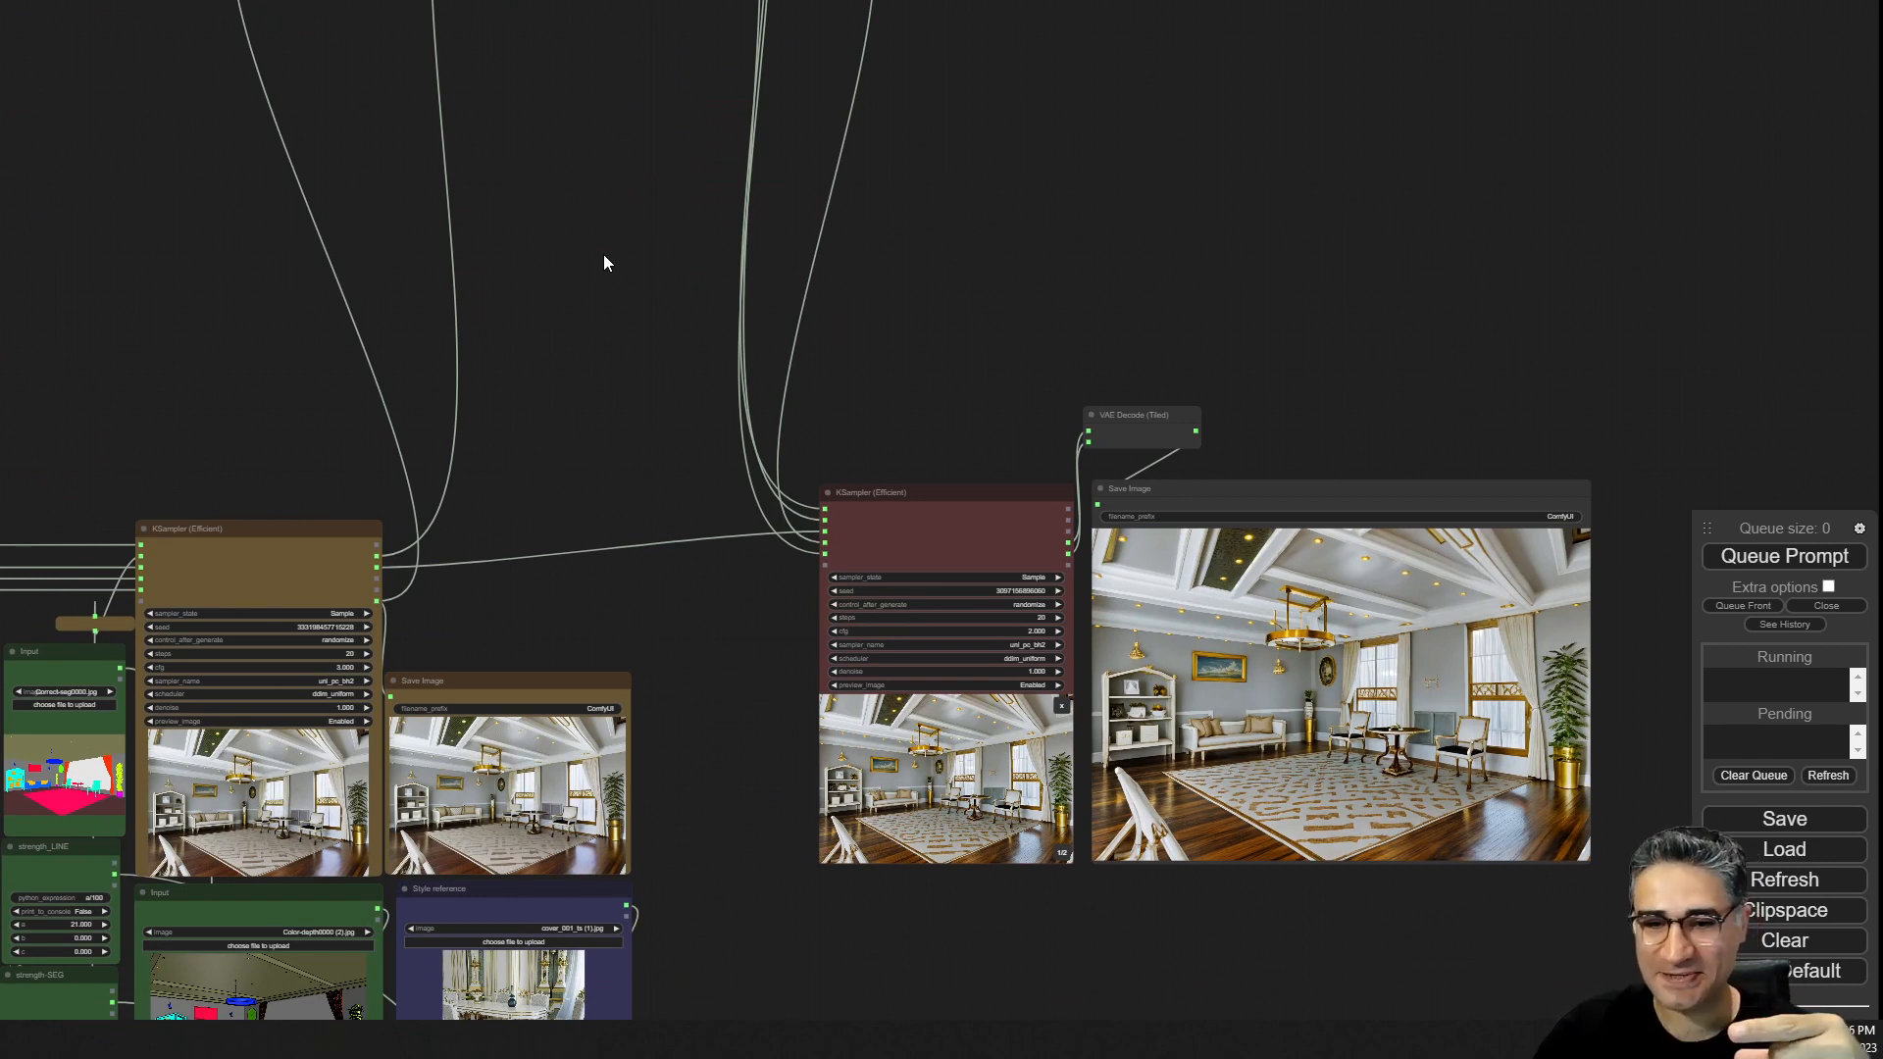
left_click_drag(603, 263, 504, 92)
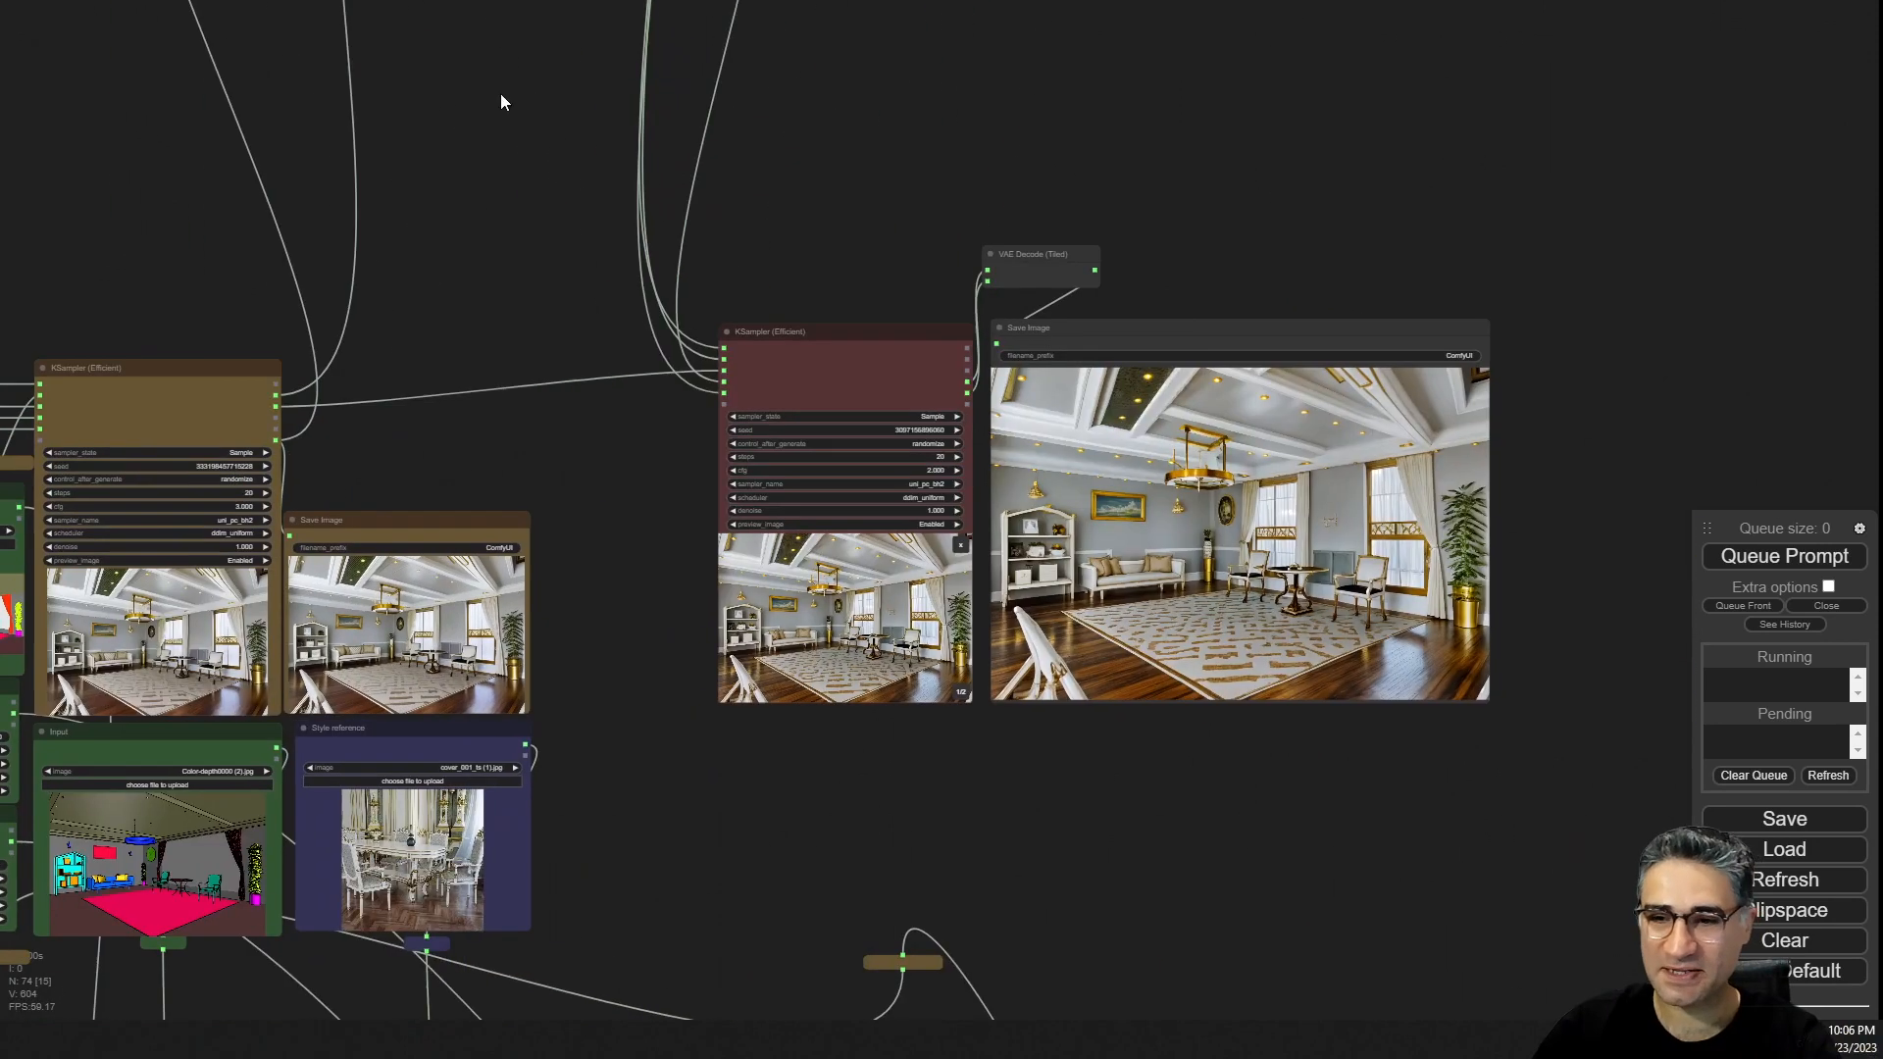
scroll(700, 217, "up", 4)
scroll(681, 202, "down", 3)
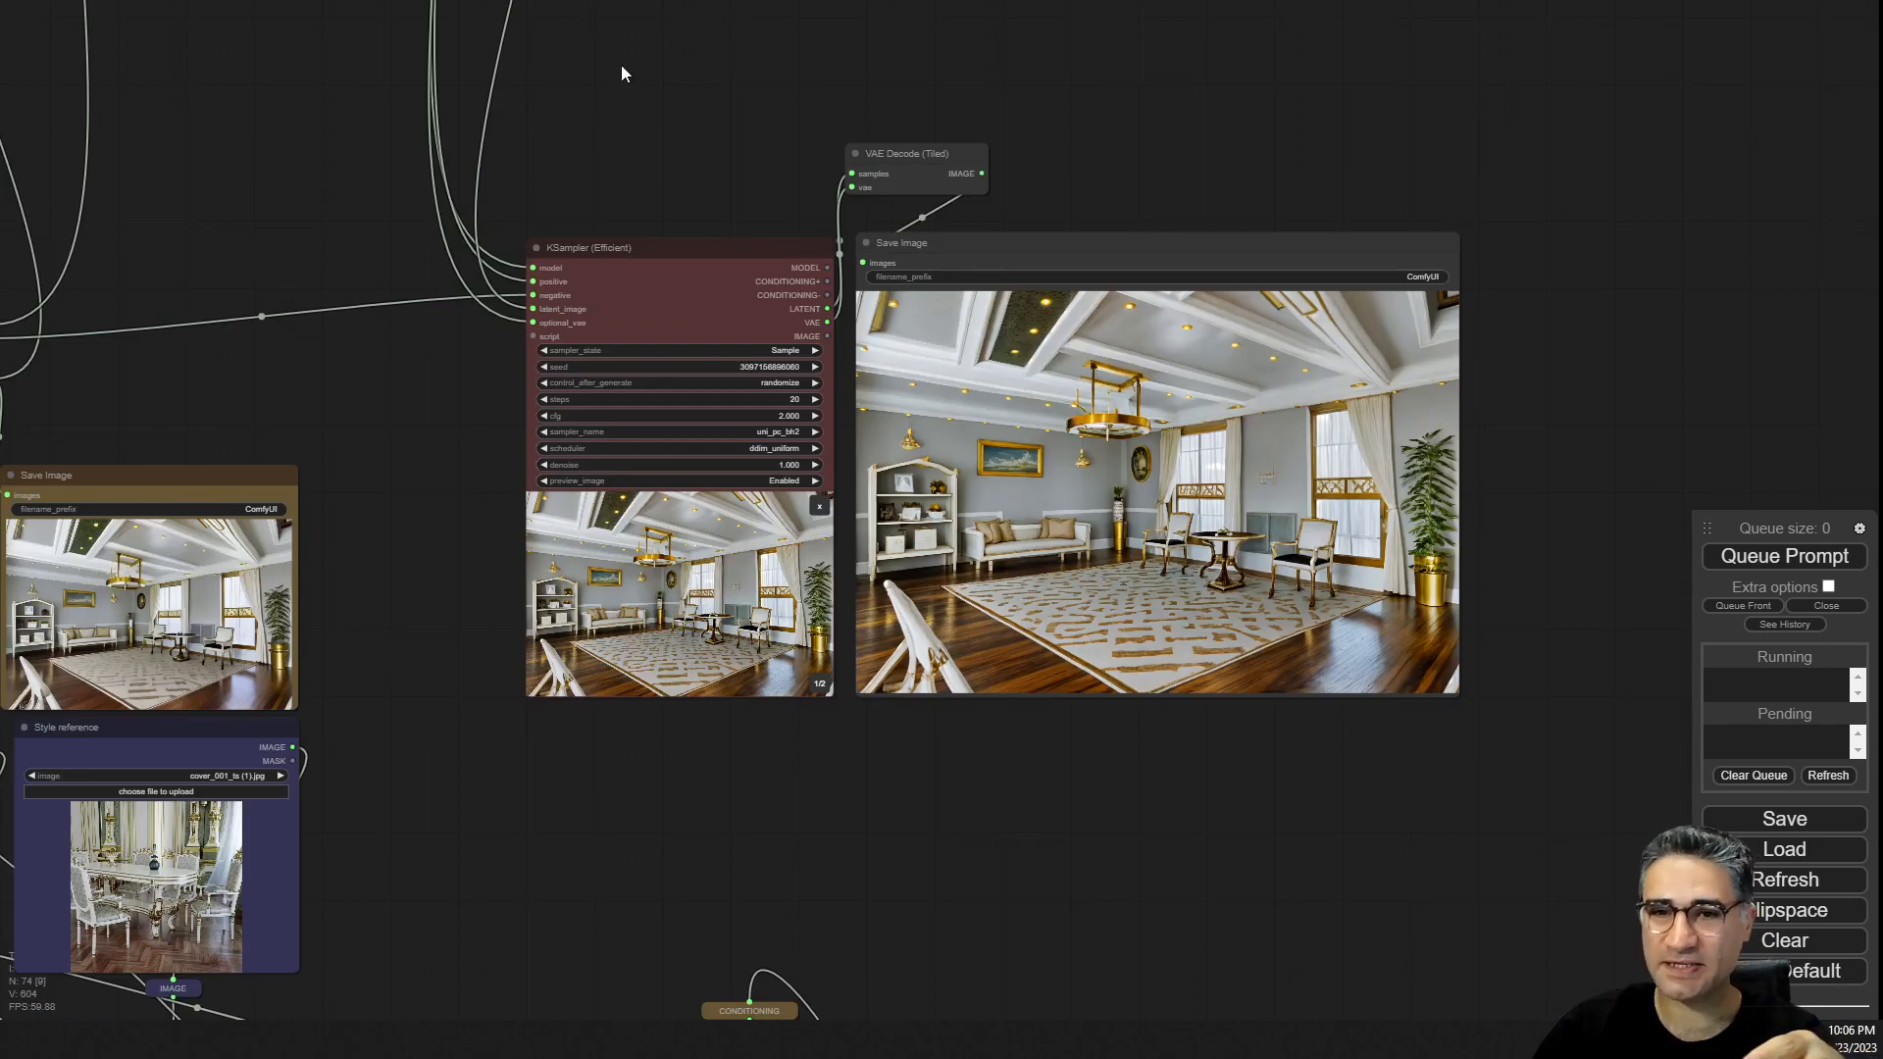
left_click_drag(621, 64, 598, 956)
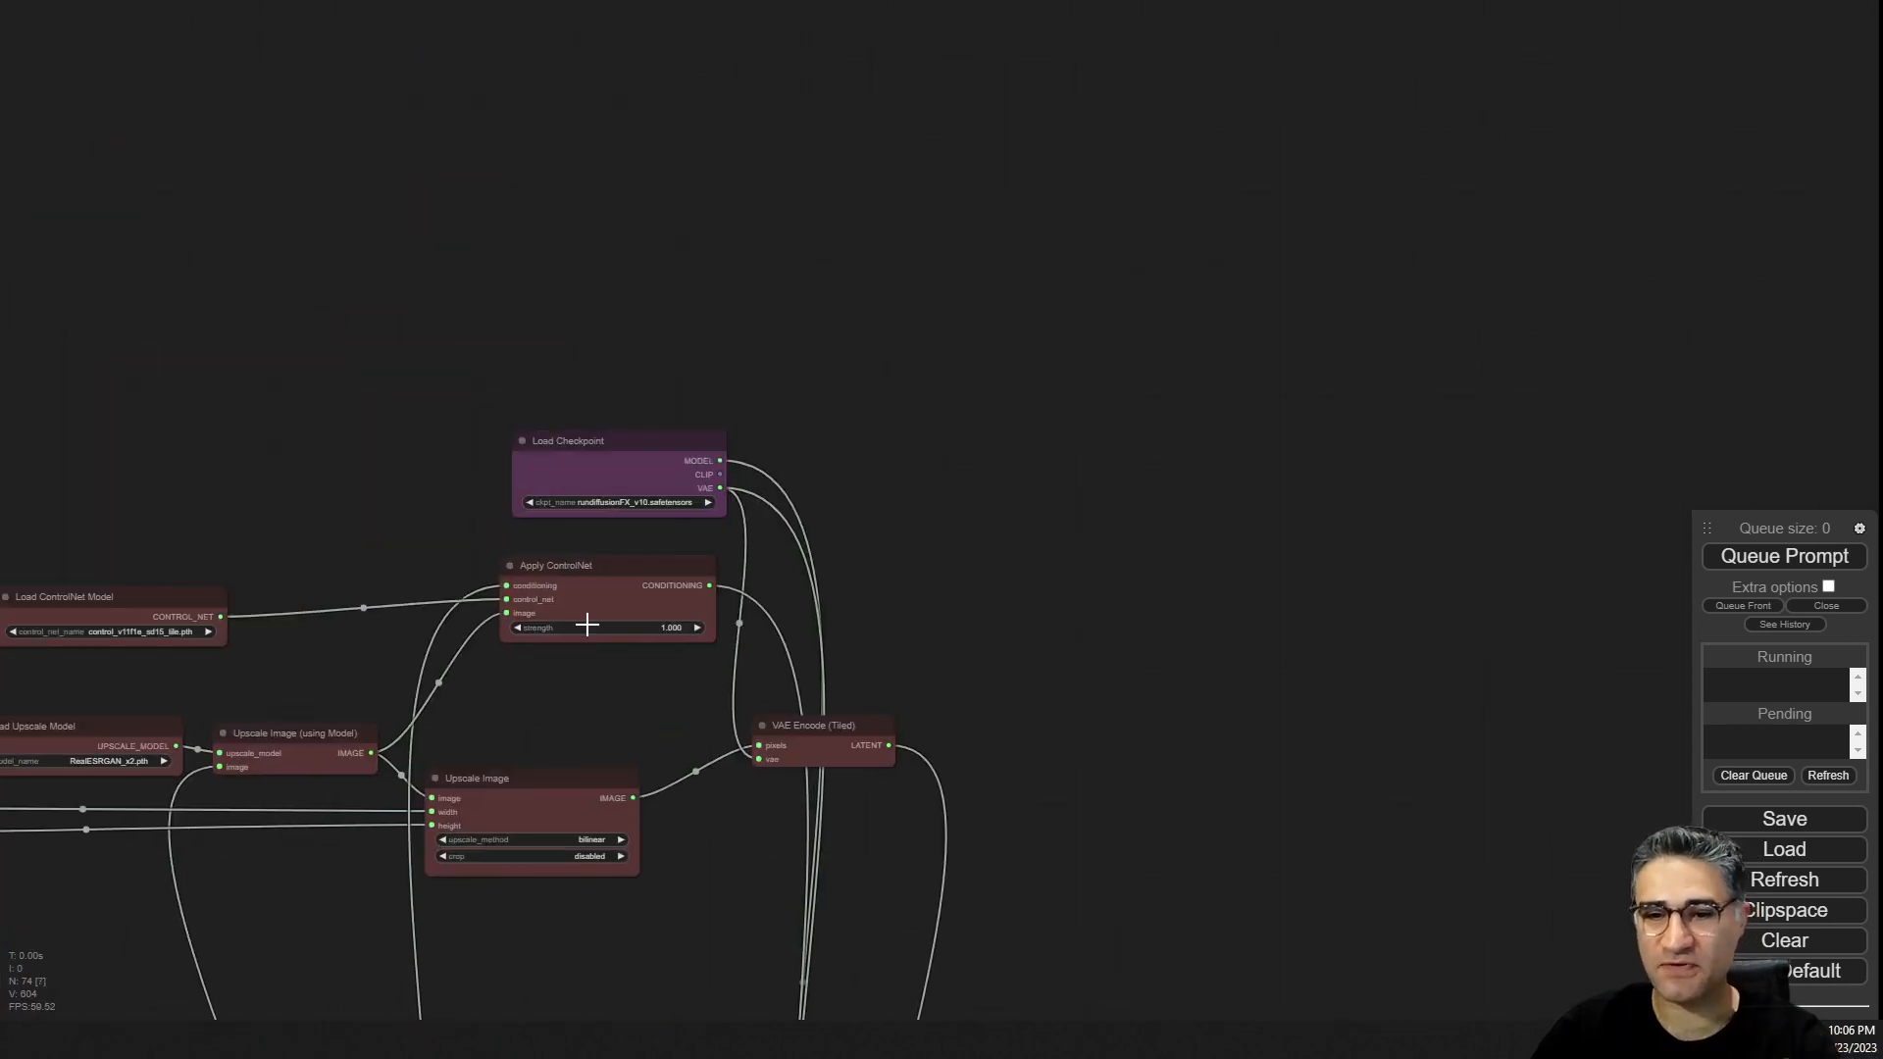
scroll(589, 625, "up", 6)
left_click_drag(336, 669, 1145, 625)
scroll(723, 529, "up", 3)
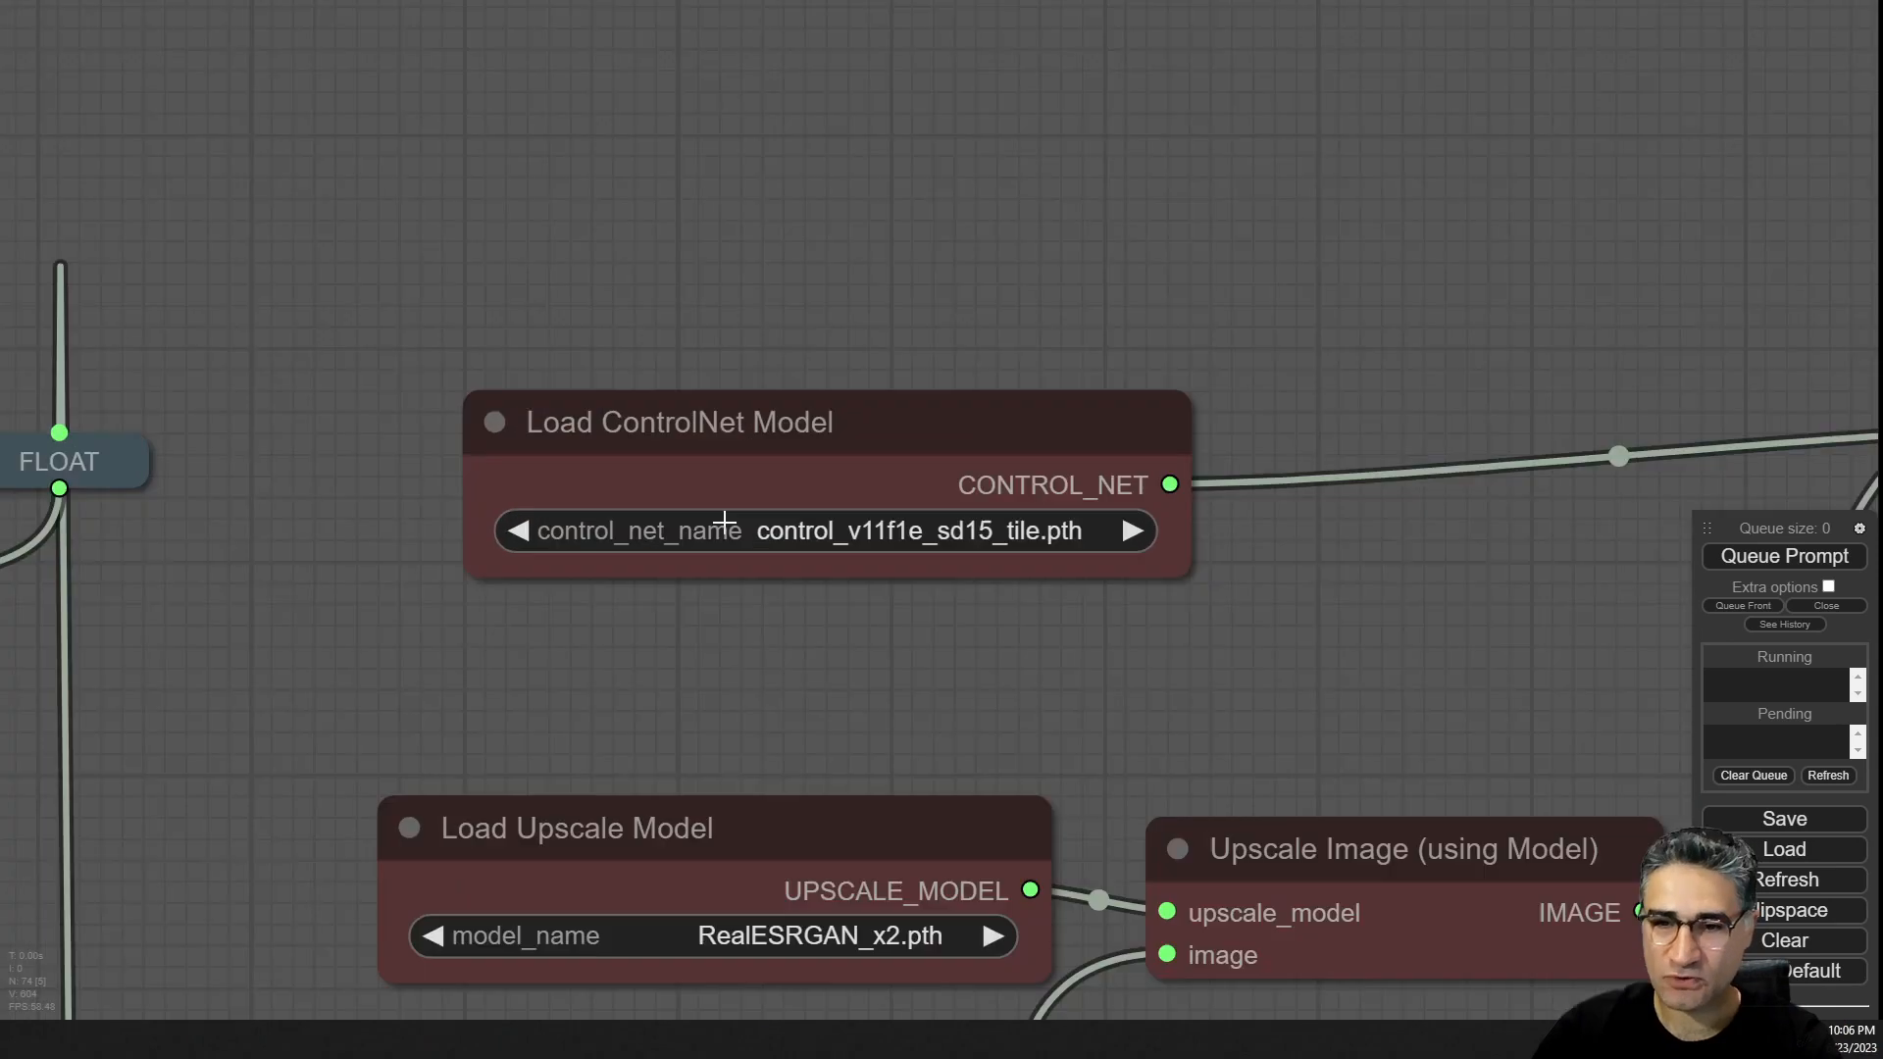
scroll(945, 589, "up", 10)
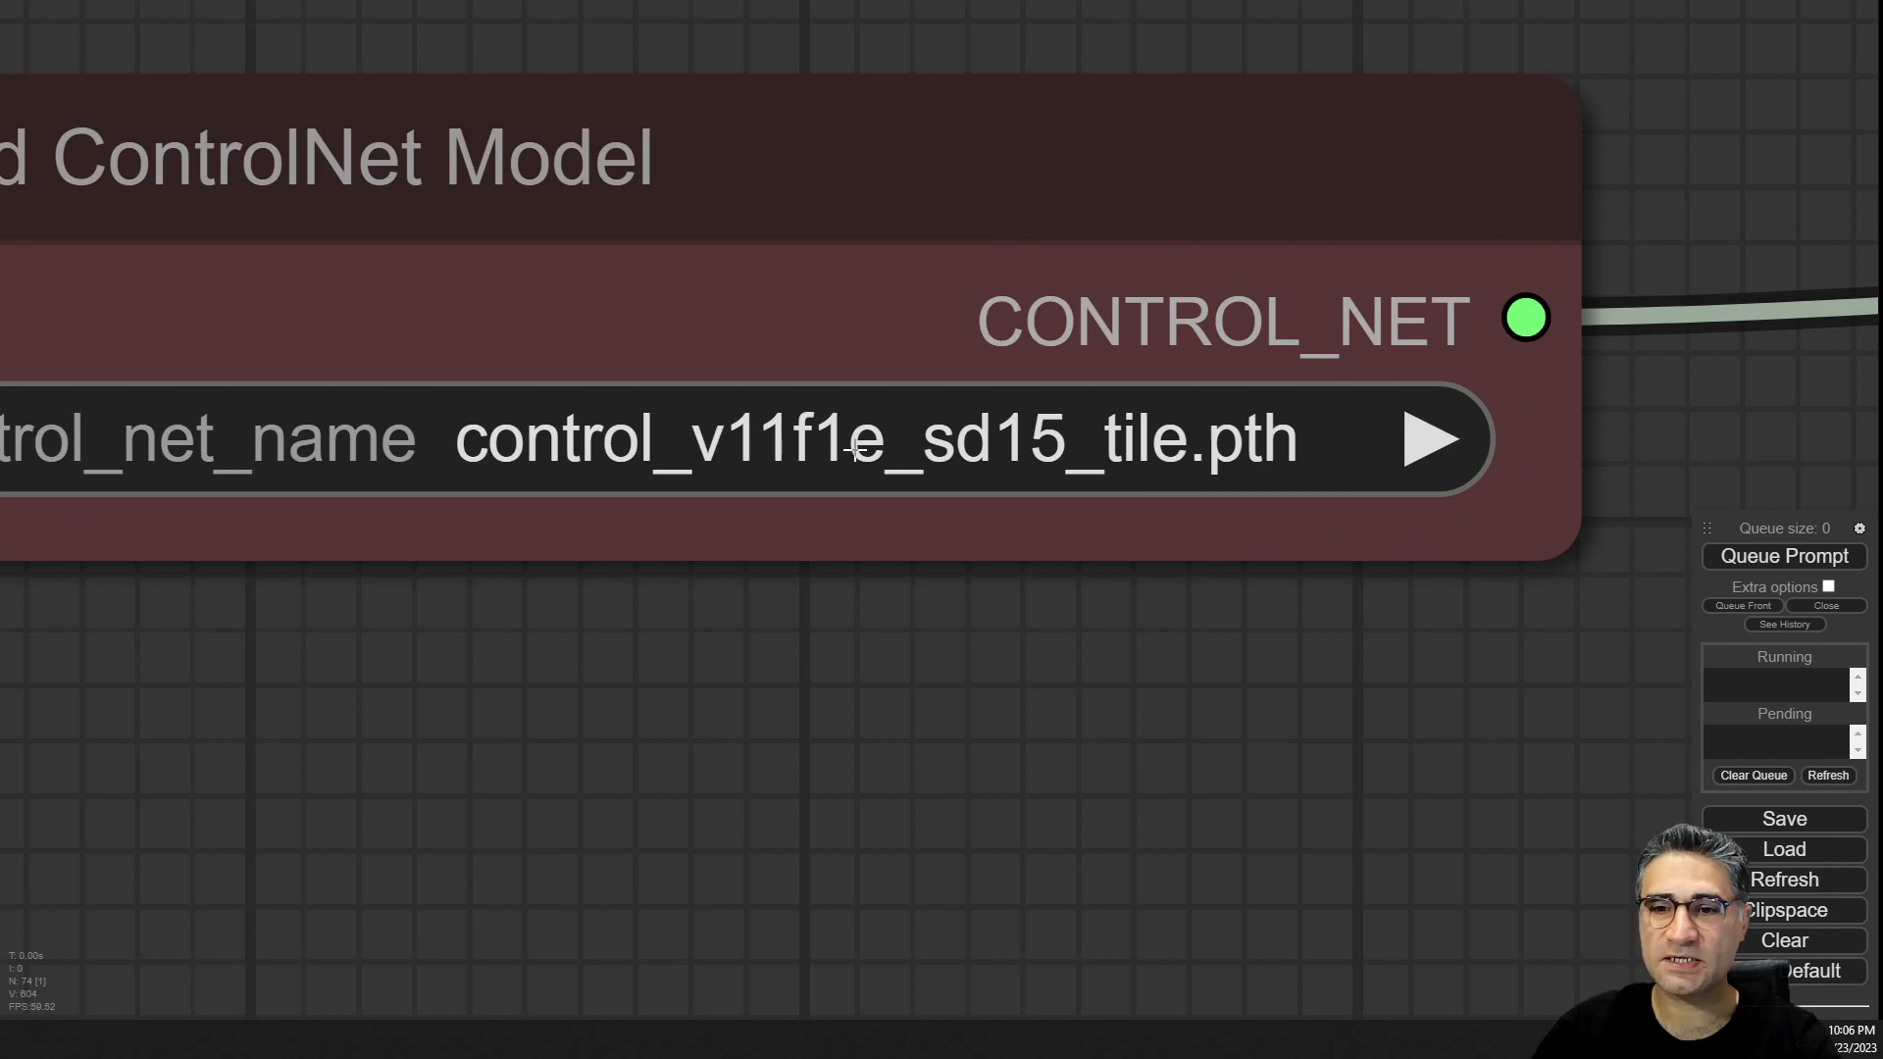
scroll(1014, 785, "down", 10)
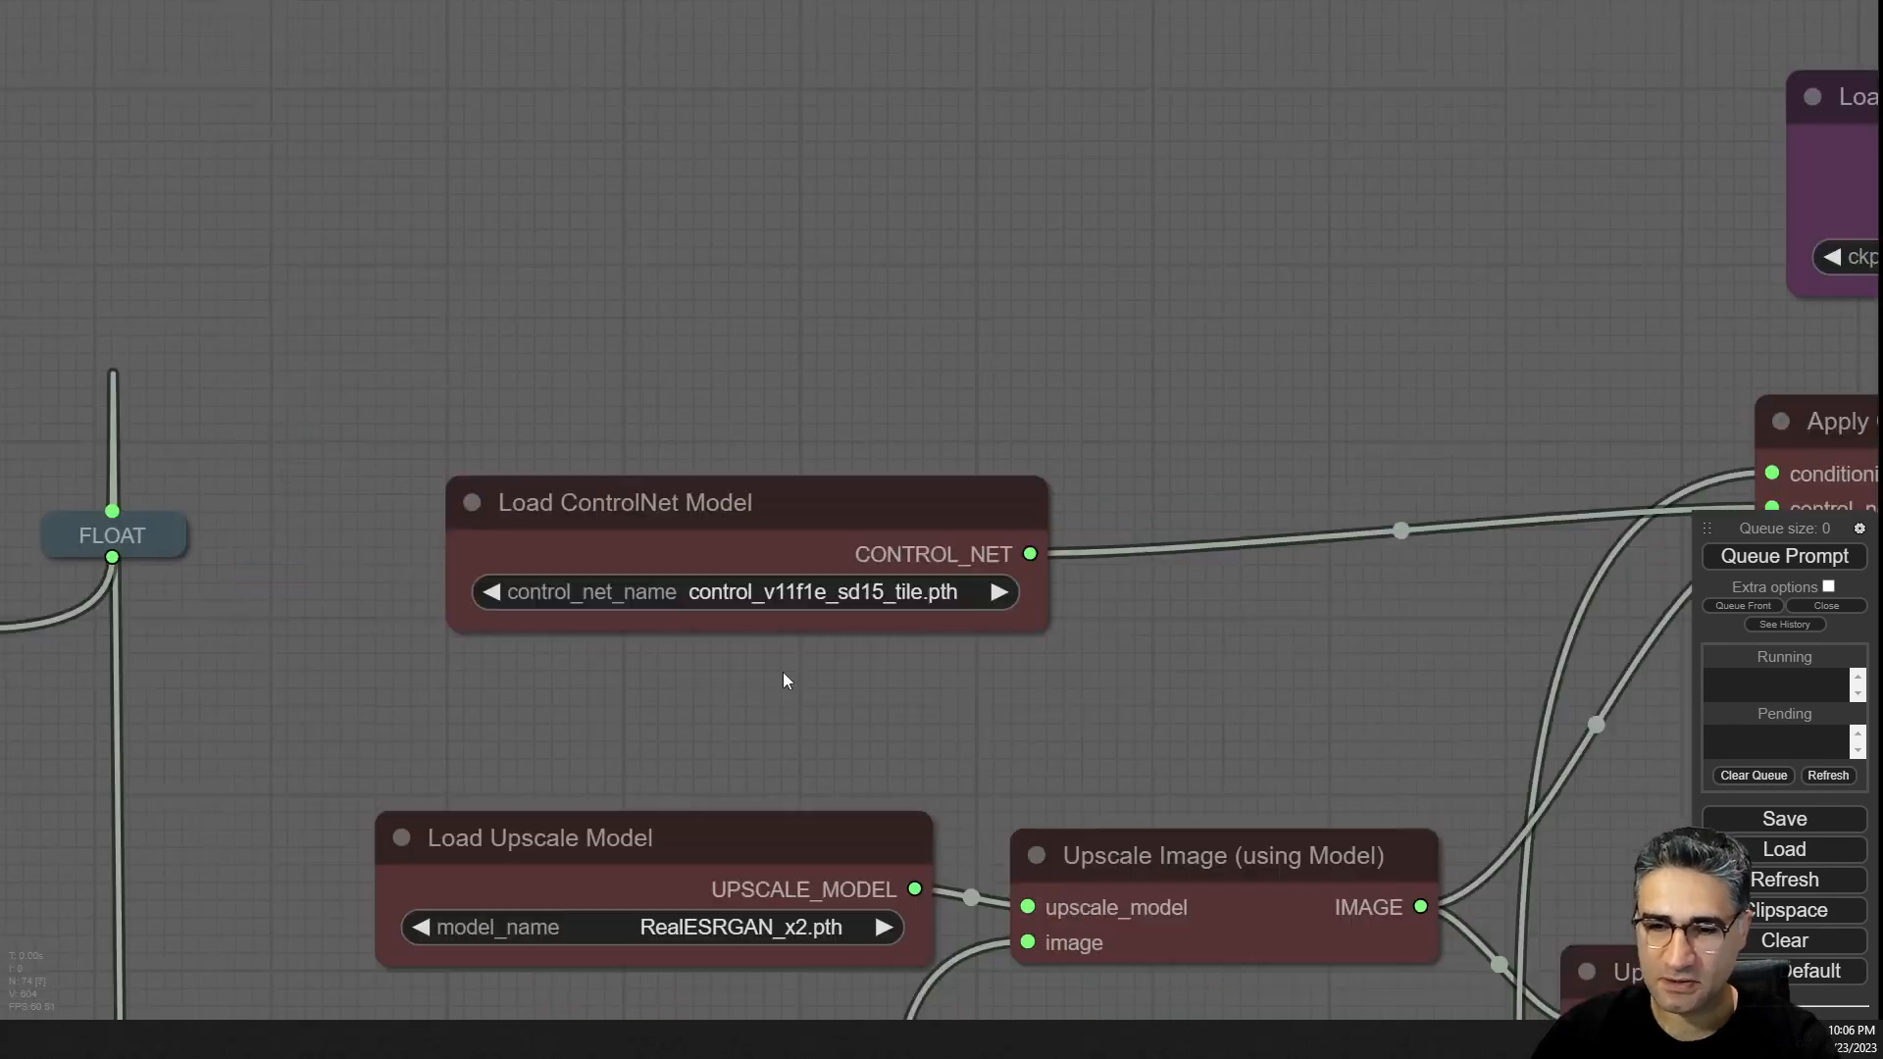
Survey the full graph and return to the Input and Style reference nodes beside the sampler previews.
left_click_drag(782, 673, 421, 310)
scroll(723, 579, "down", 5)
scroll(751, 820, "down", 7)
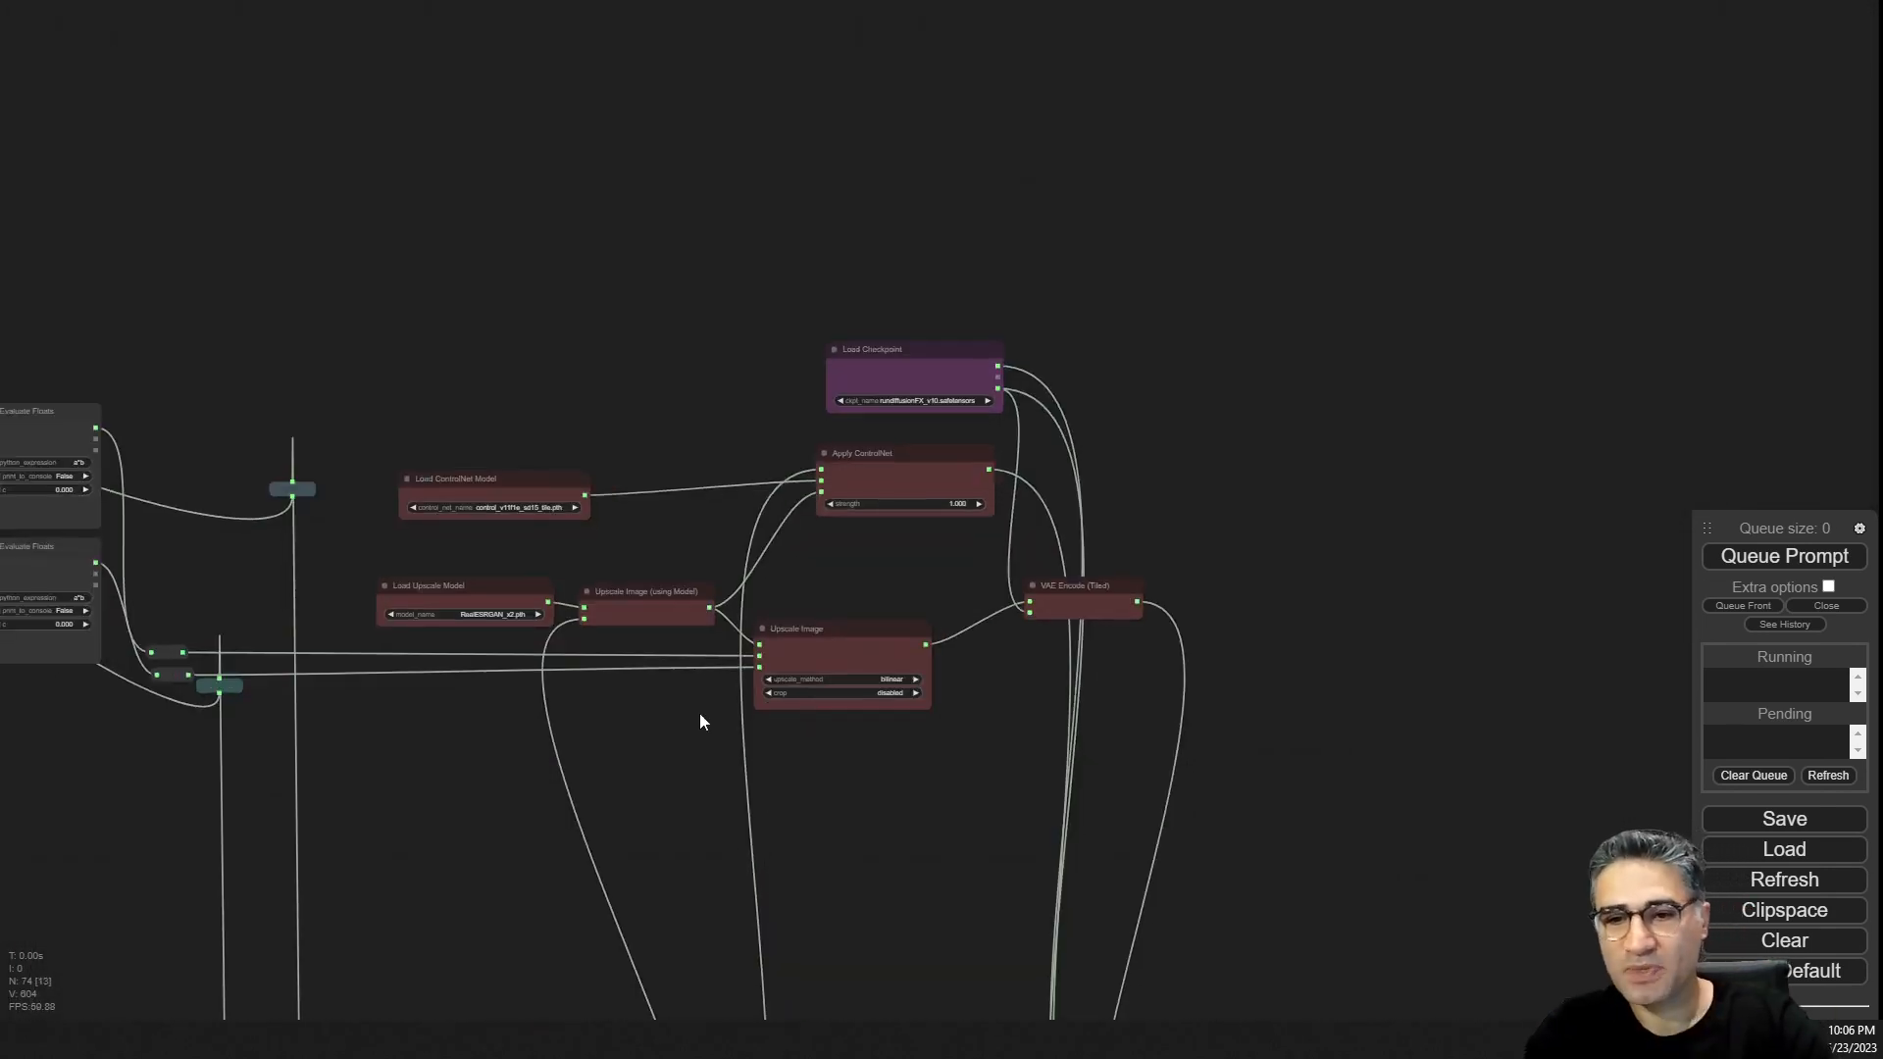
left_click_drag(699, 714, 663, 74)
scroll(820, 580, "down", 7)
left_click_drag(907, 861, 908, 646)
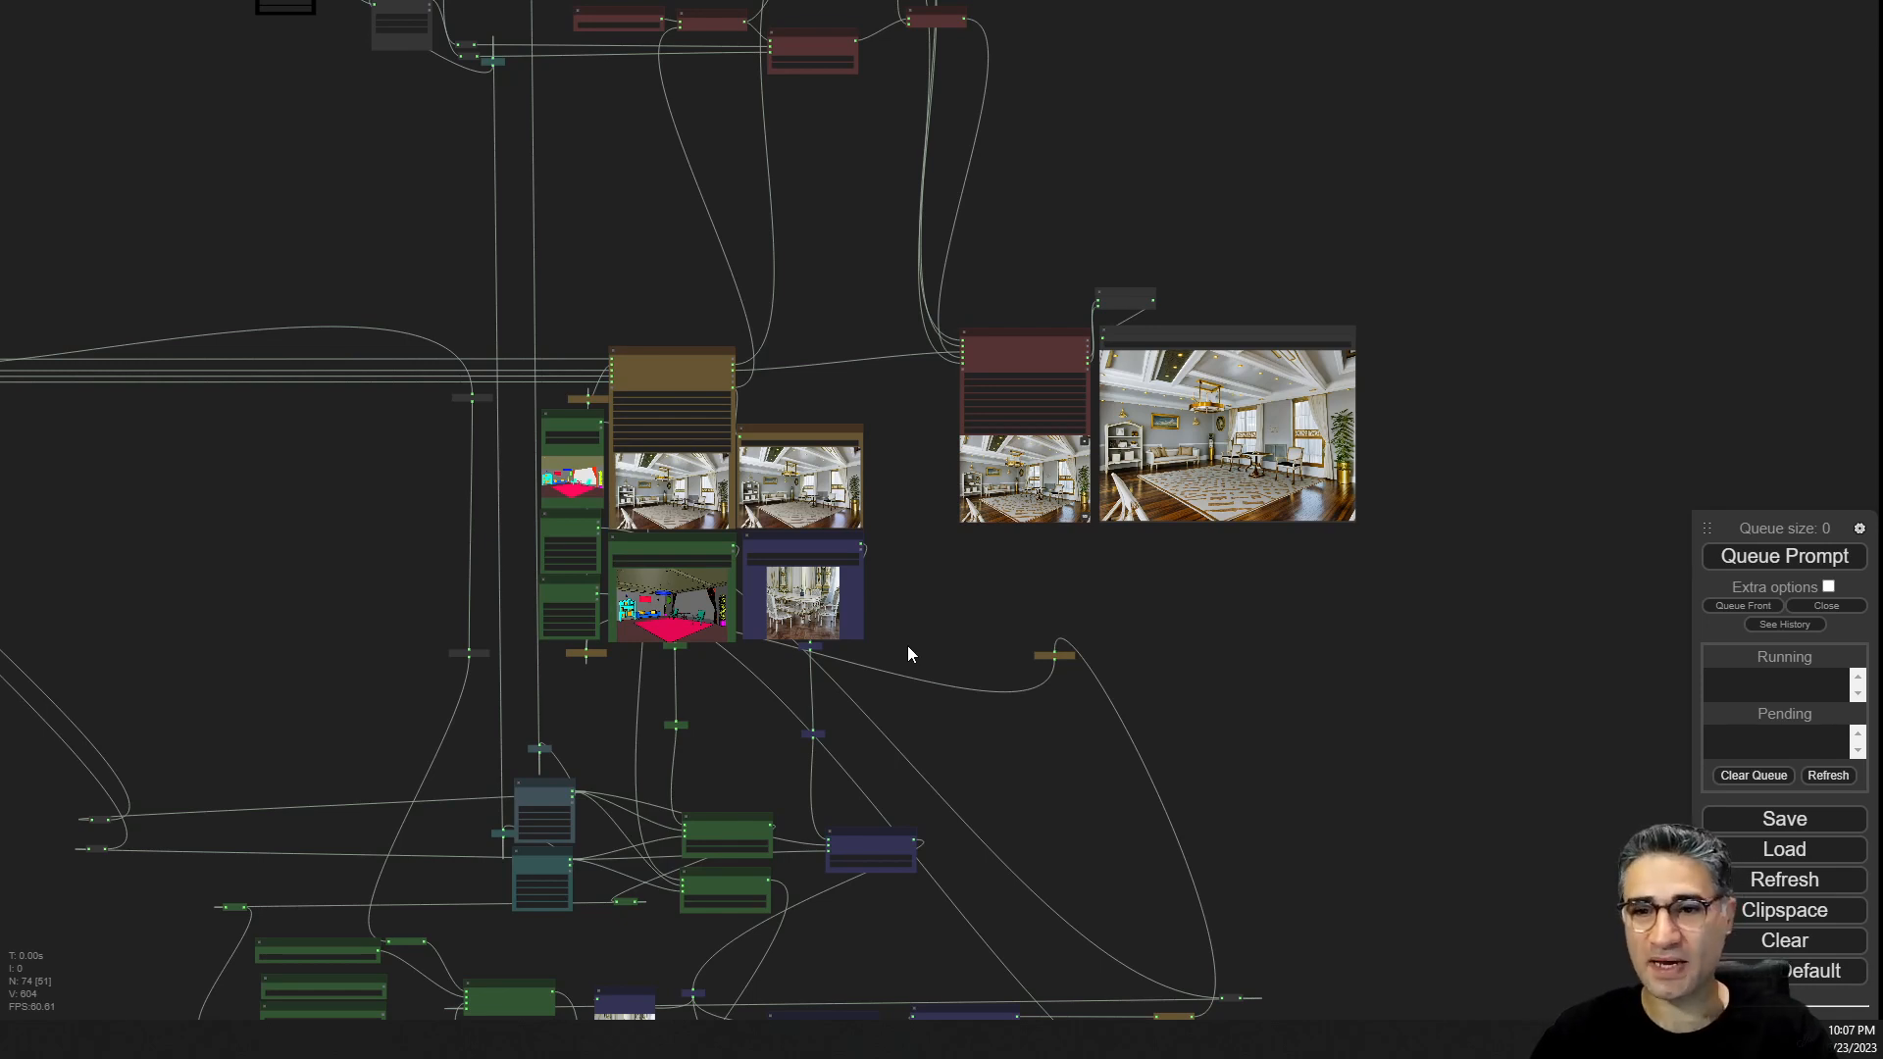
scroll(908, 645, "up", 15)
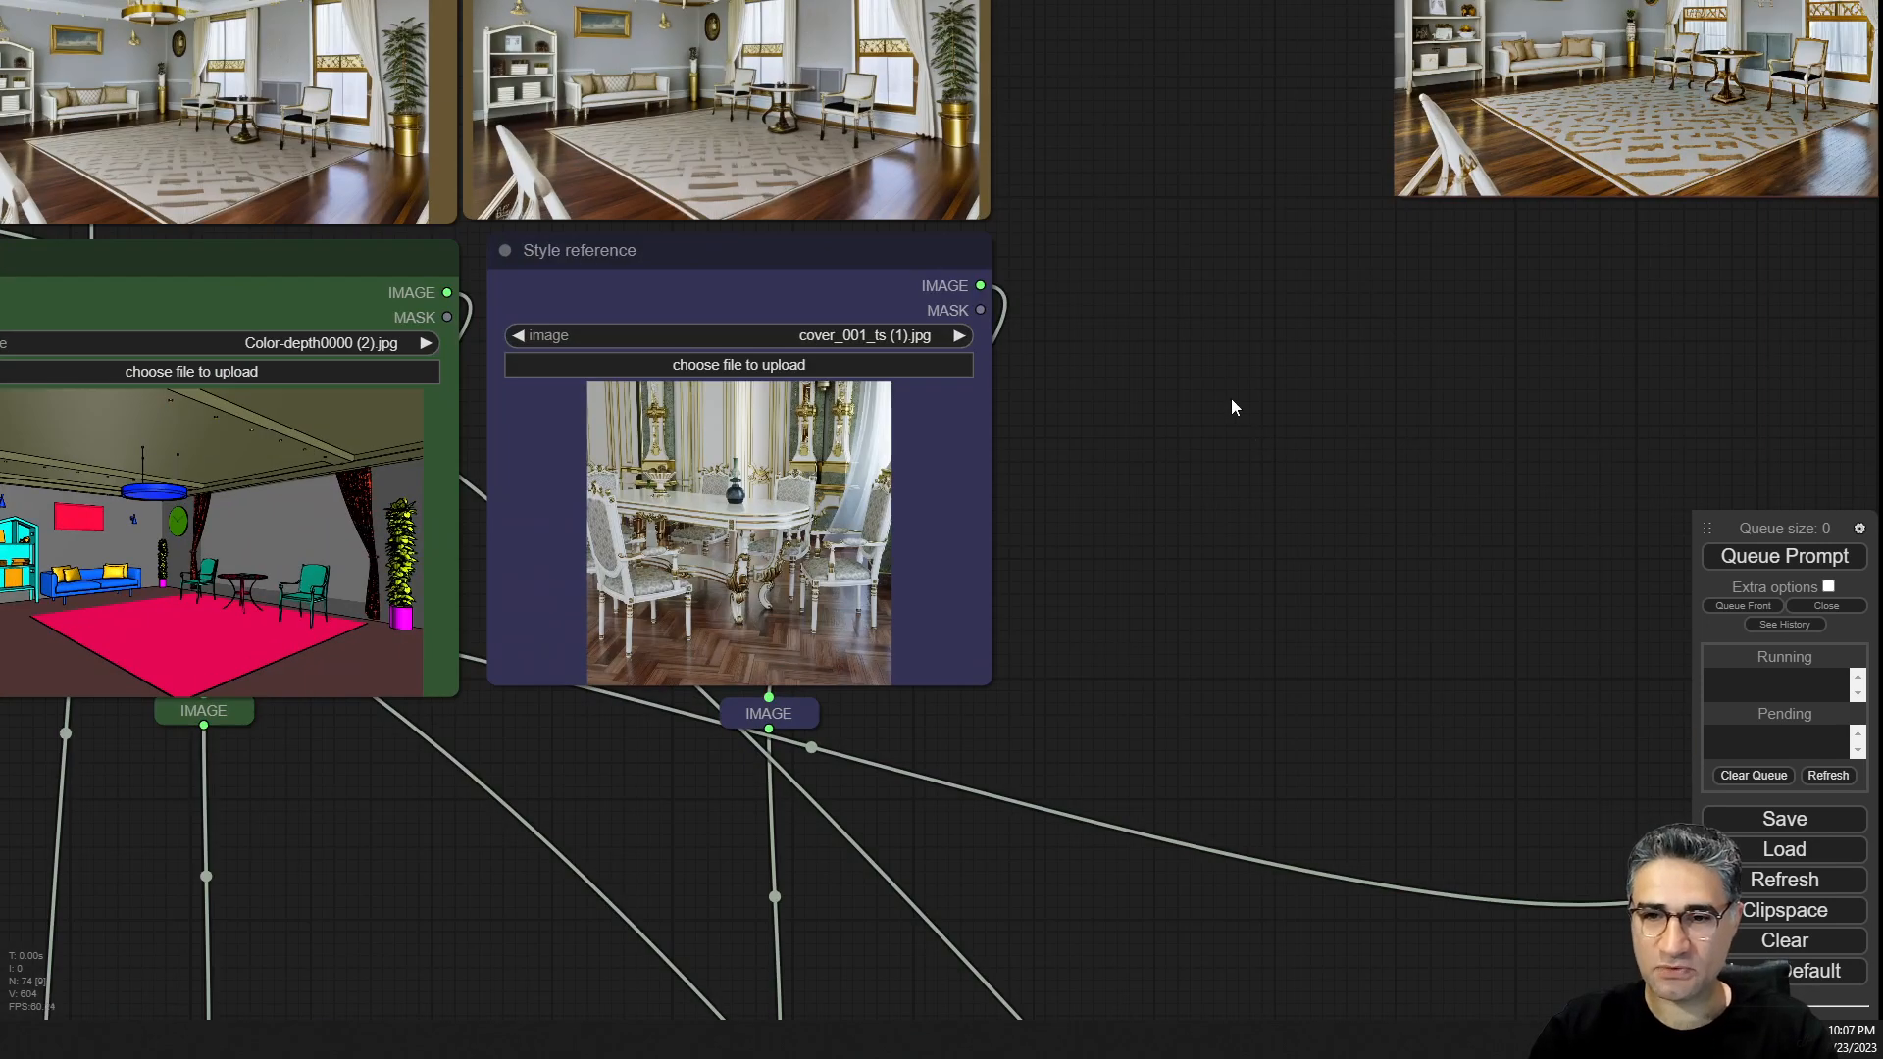
left_click_drag(1232, 407, 1418, 619)
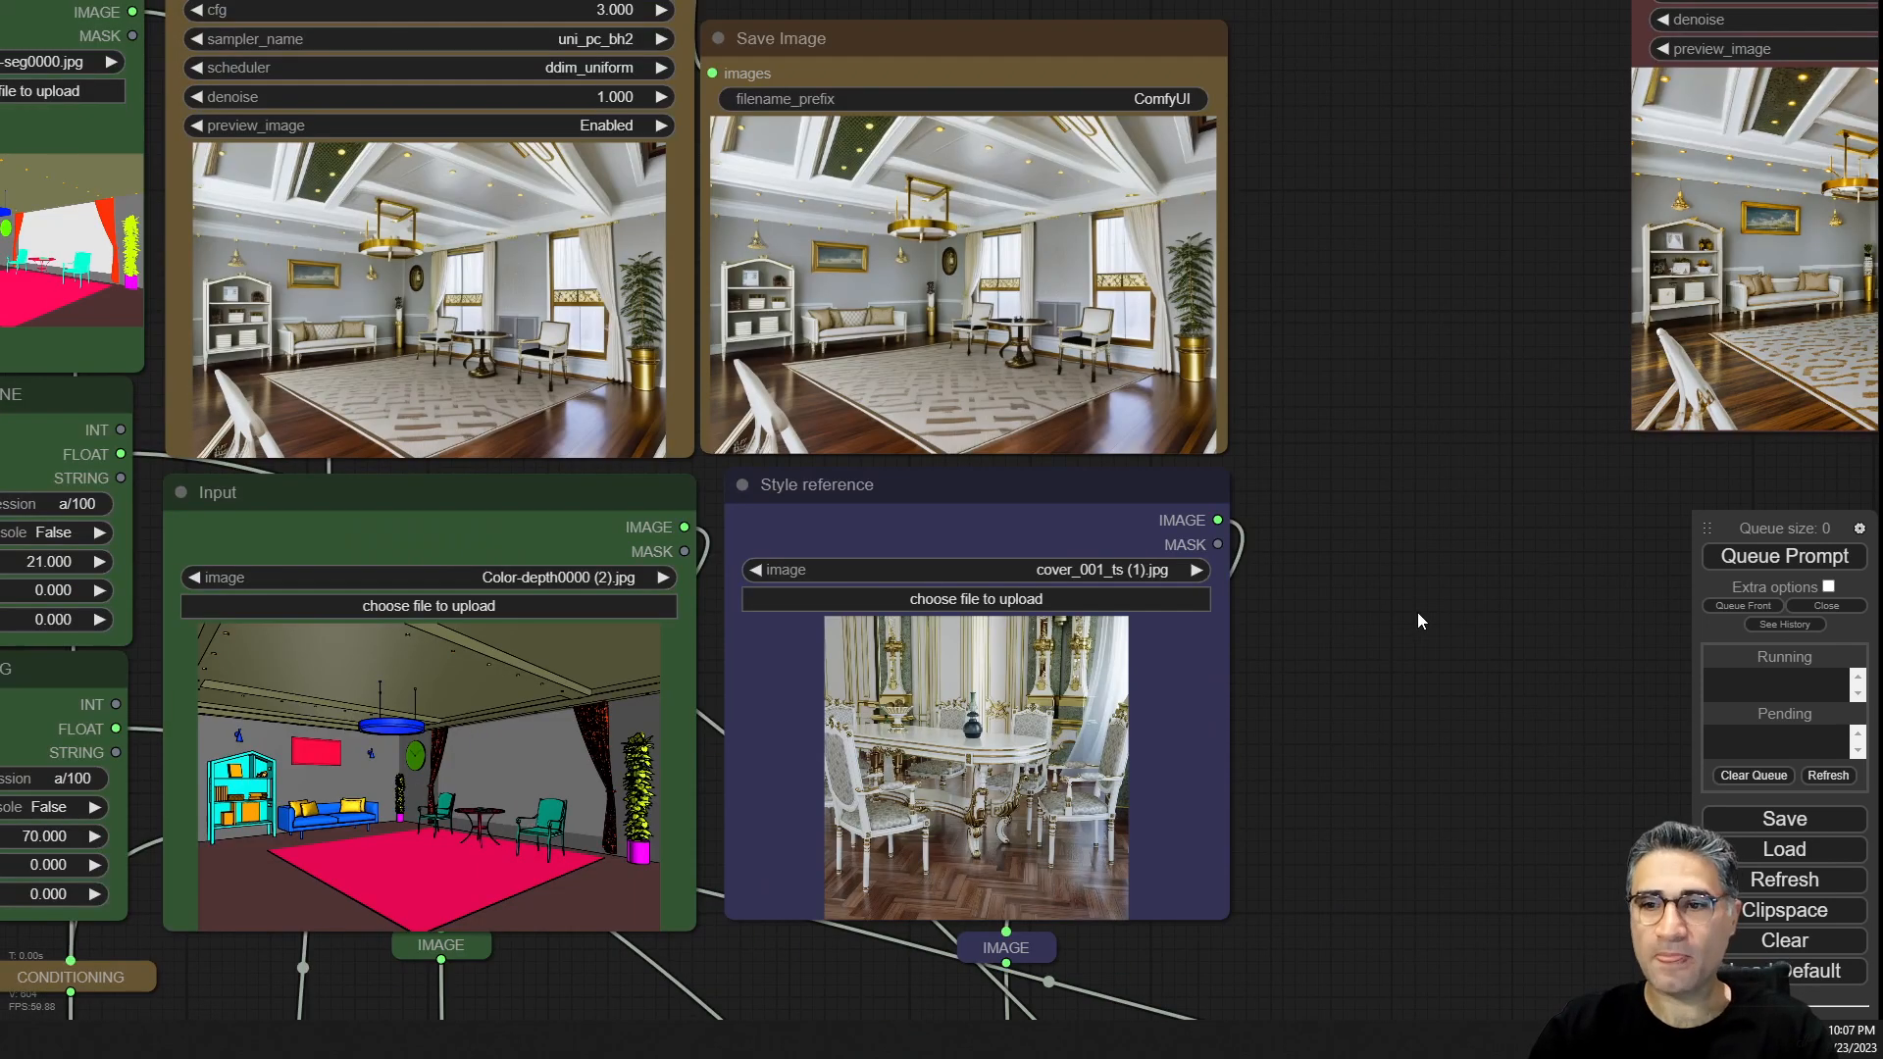
scroll(420, 538, "up", 2)
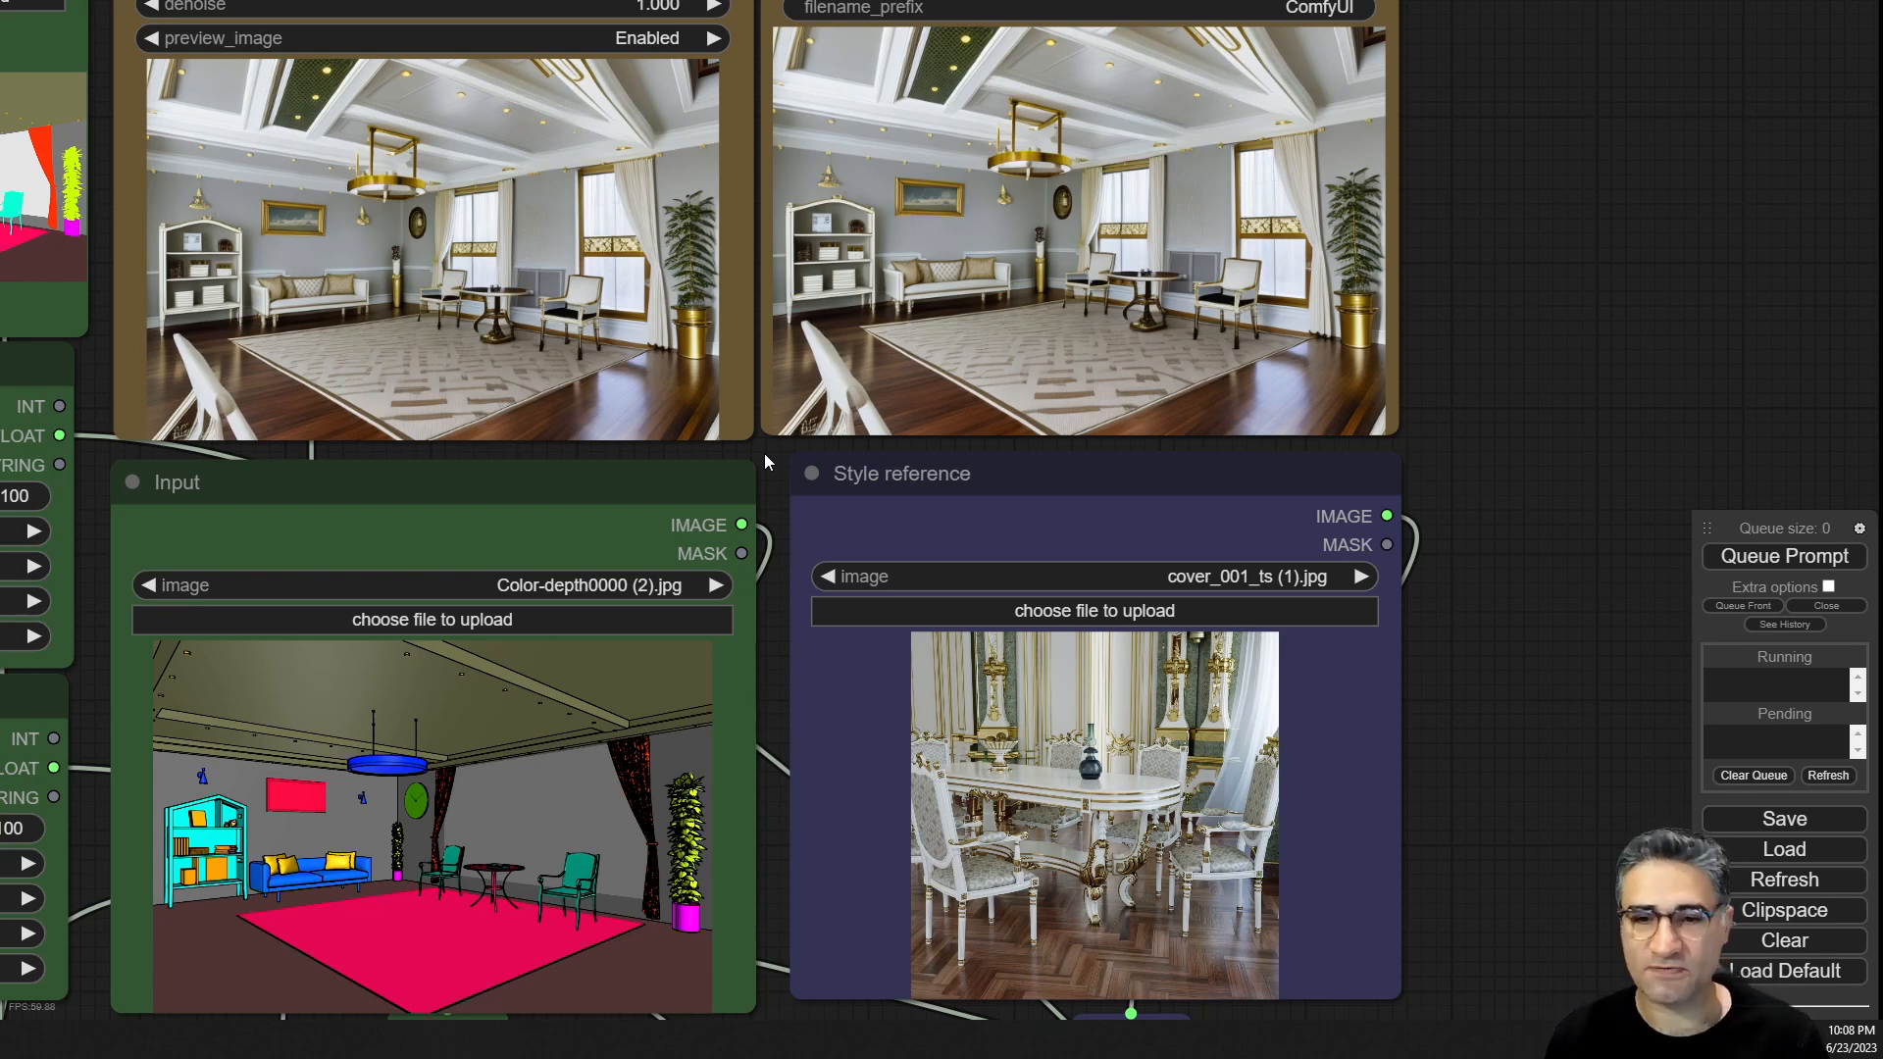
scroll(871, 323, "down", 7)
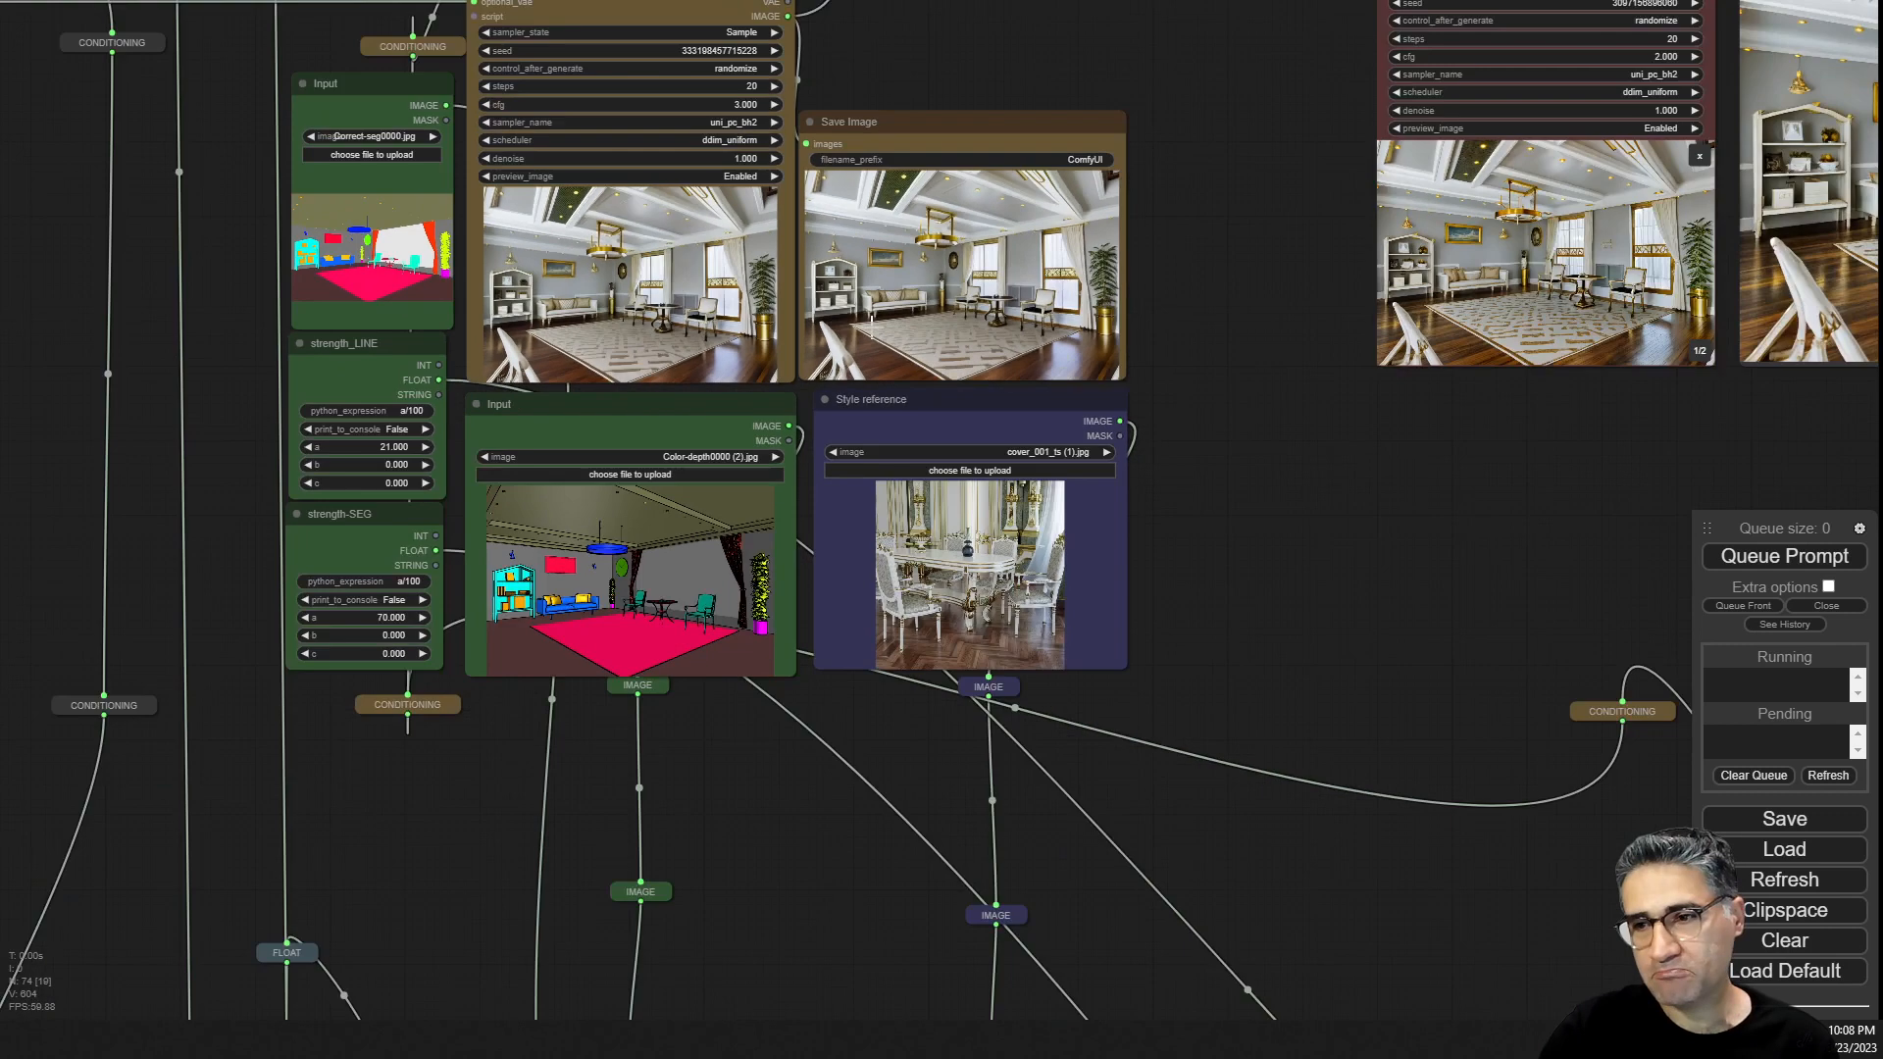
left_click_drag(1300, 398, 994, 556)
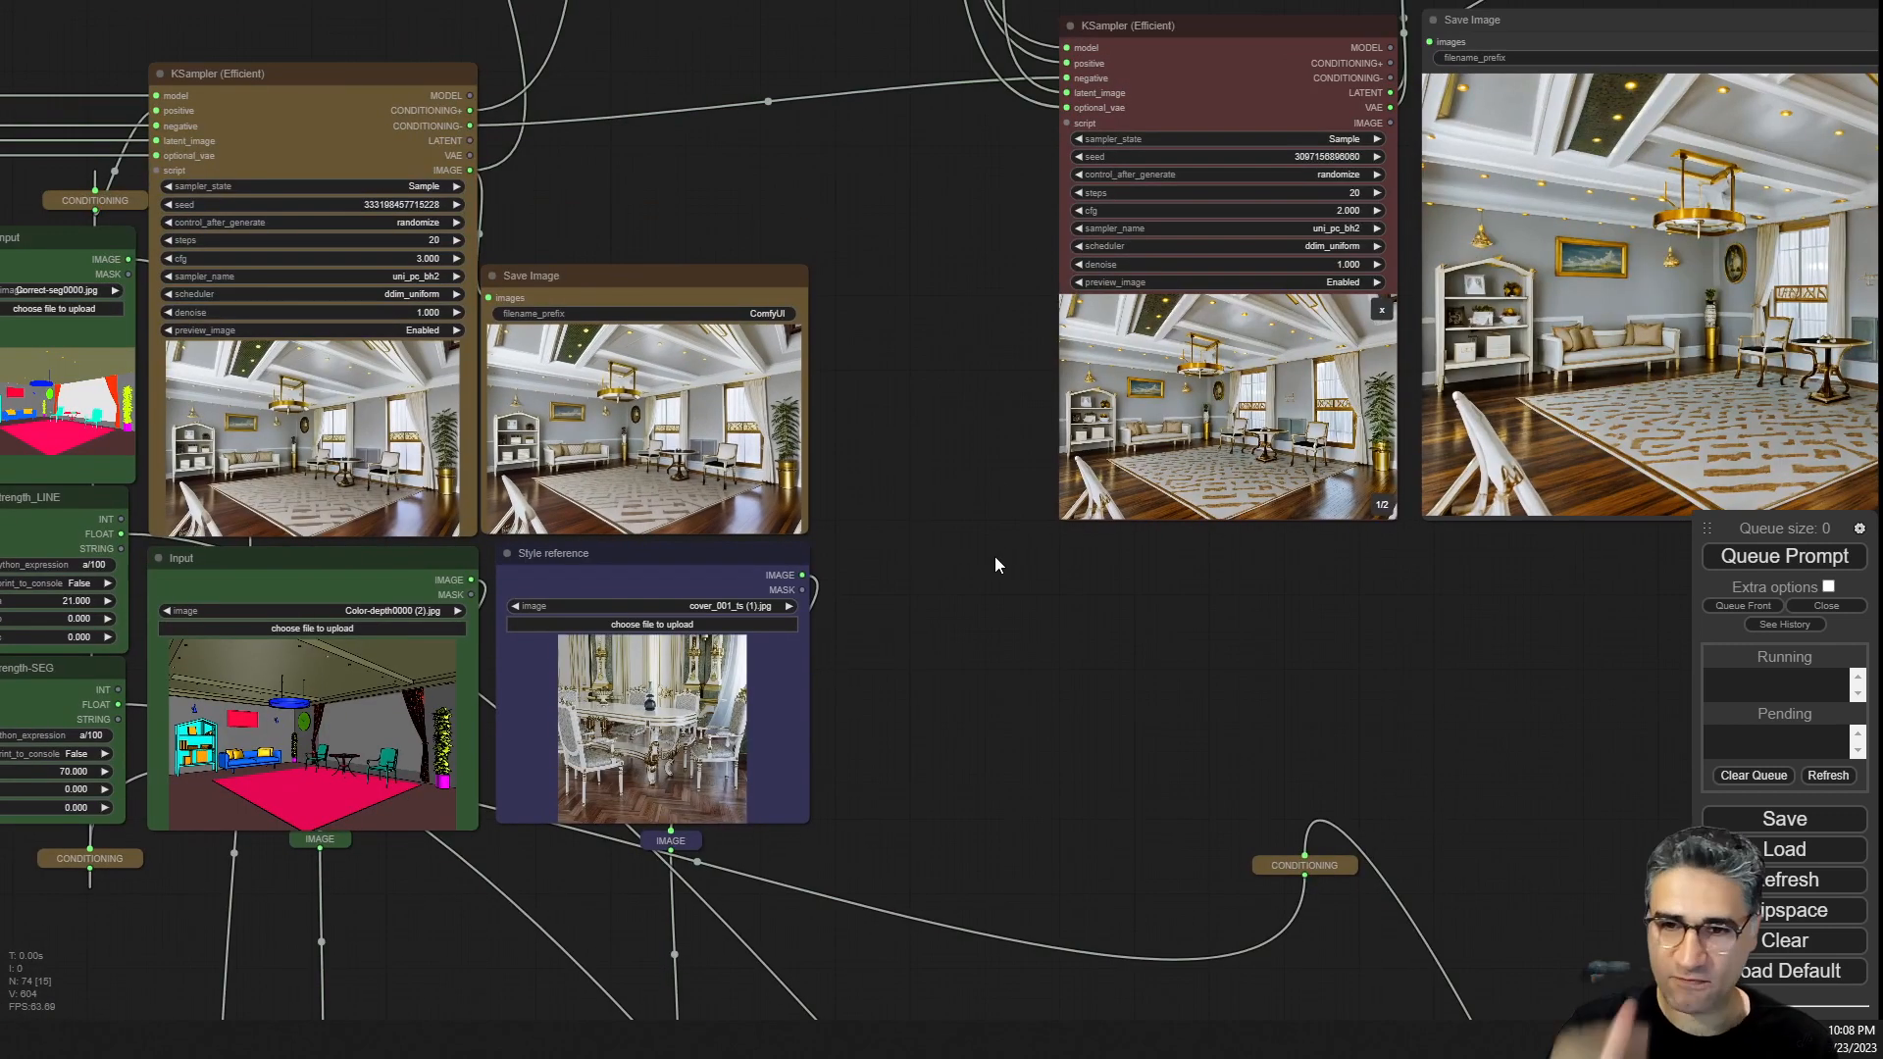